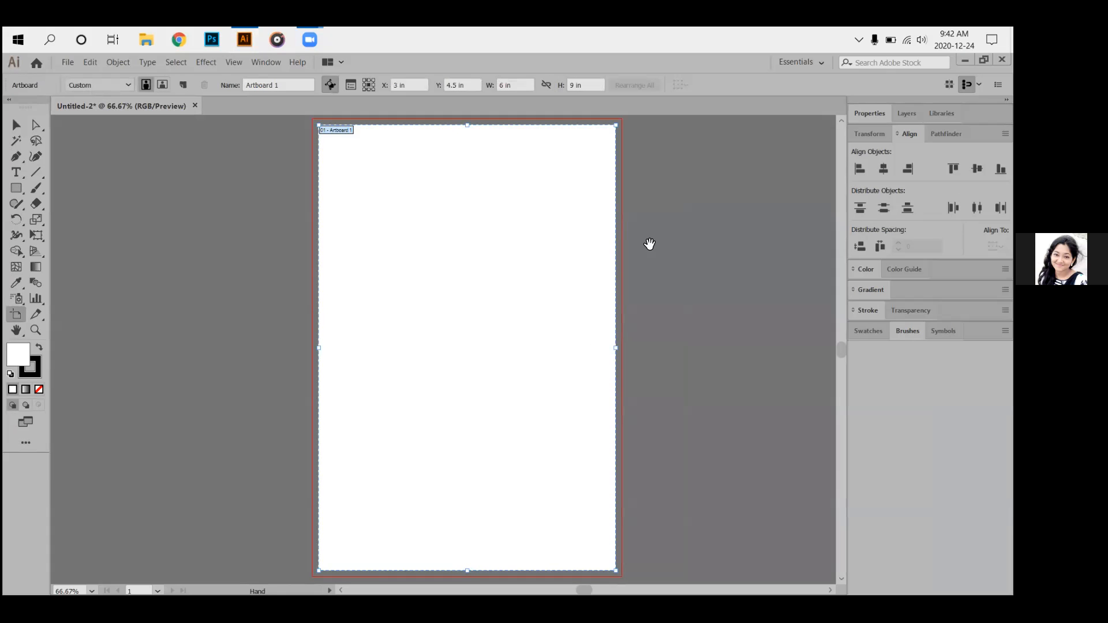
Pan and scroll away from the blank Untitled-2 artboard to reach the Mickey line-art document.
drag(536, 288, 323, 252)
scroll(332, 236, down, 2)
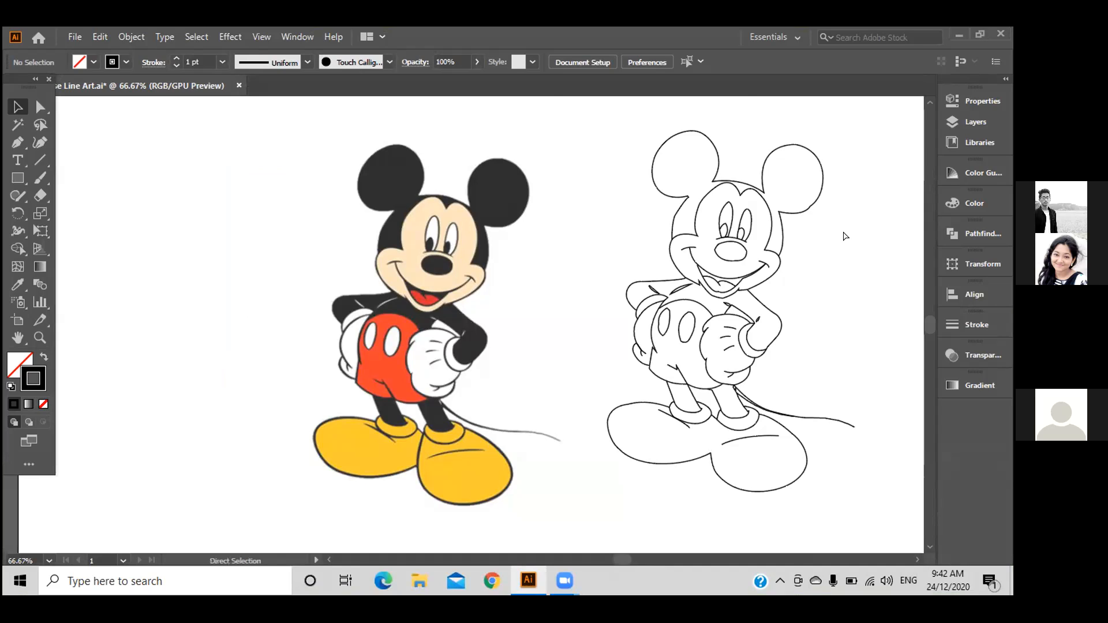
Zoom to 100% on the line-art Mickey and direct-select the outline's right-ear anchor.
key(ctrl+plus)
drag(843, 231, 581, 329)
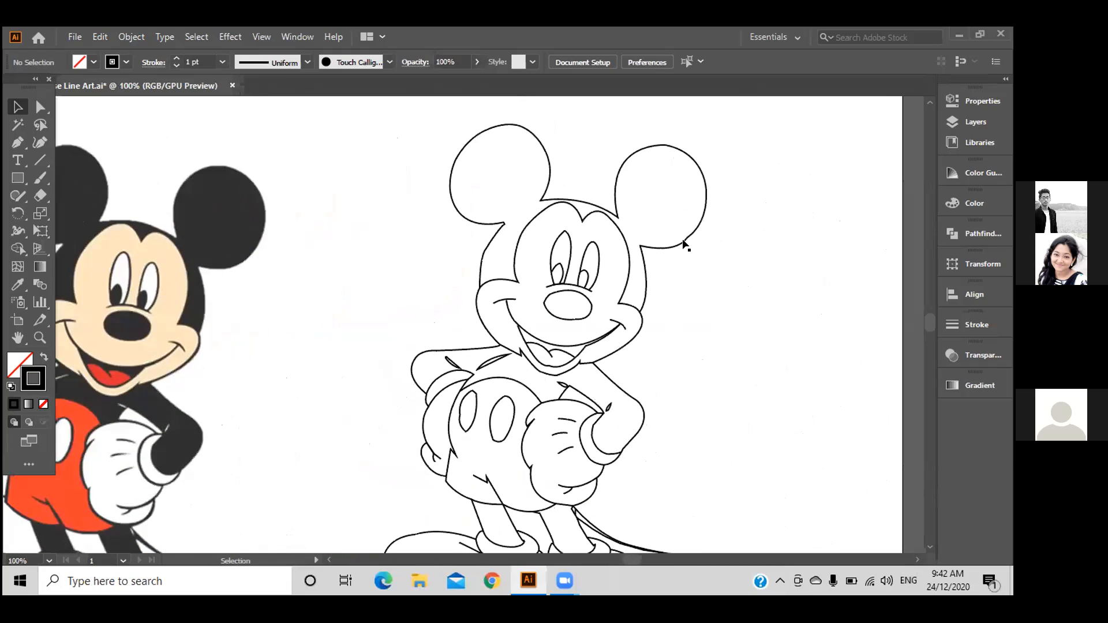
key(a)
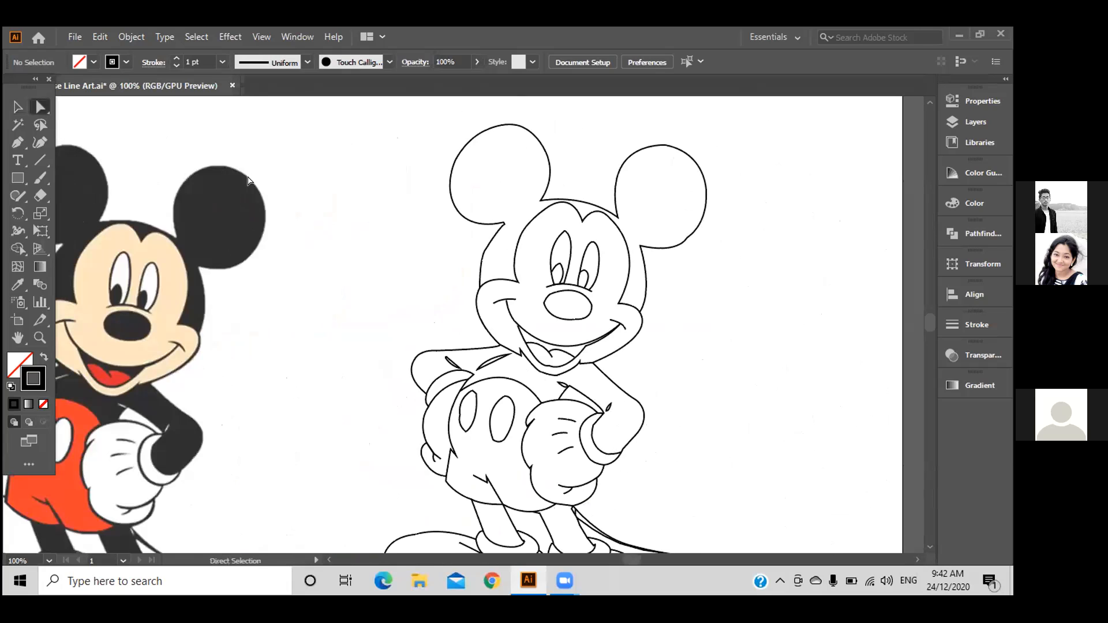
click(684, 237)
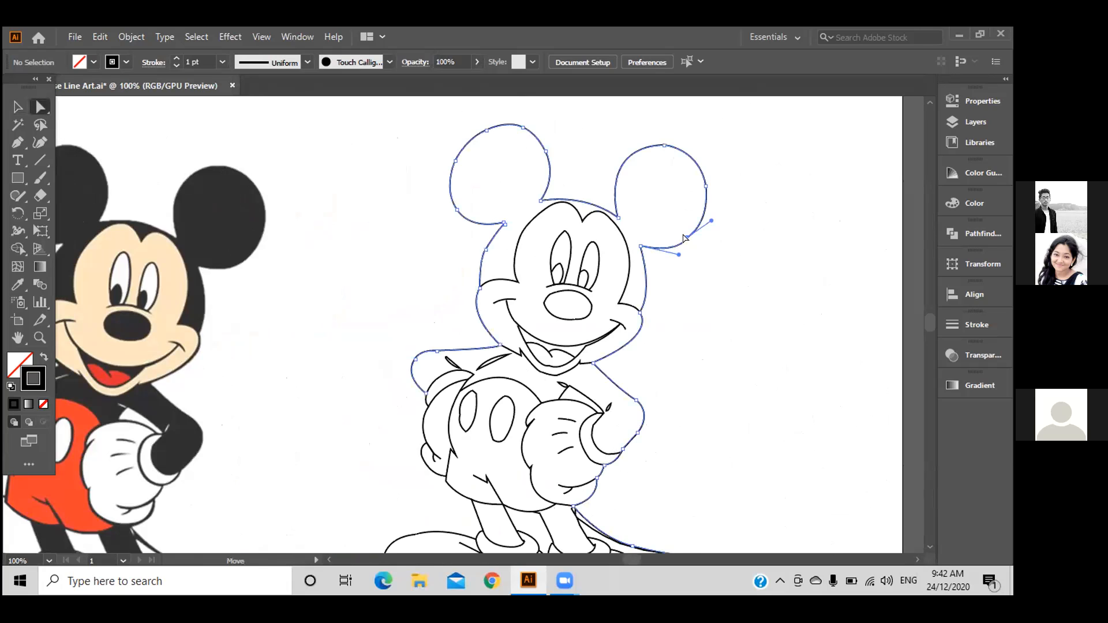
click(685, 237)
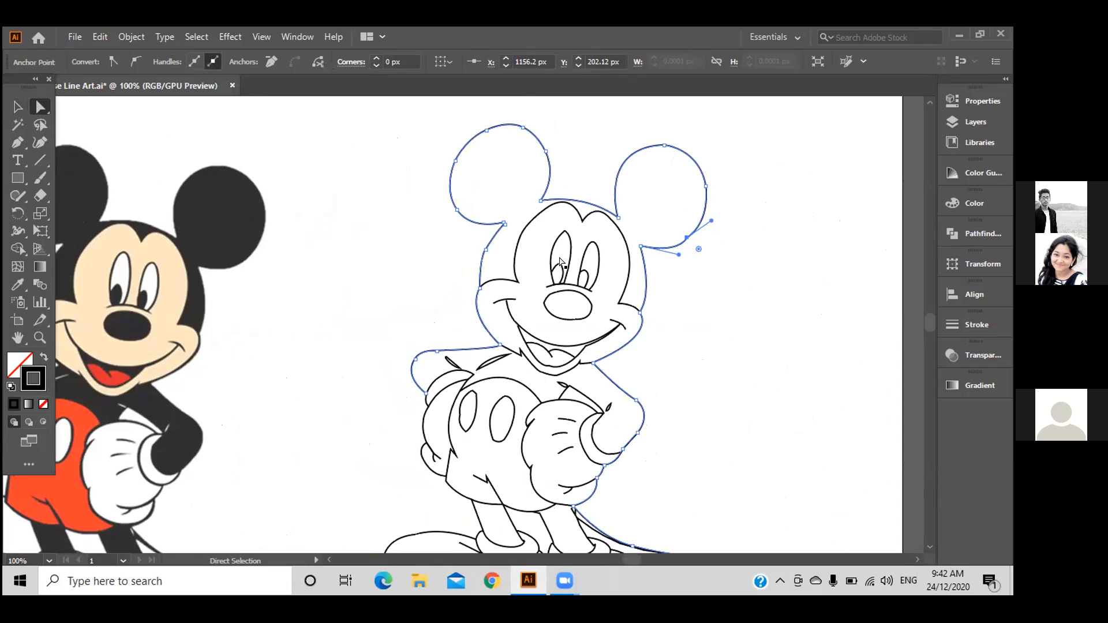
click(741, 270)
drag(741, 269, 671, 222)
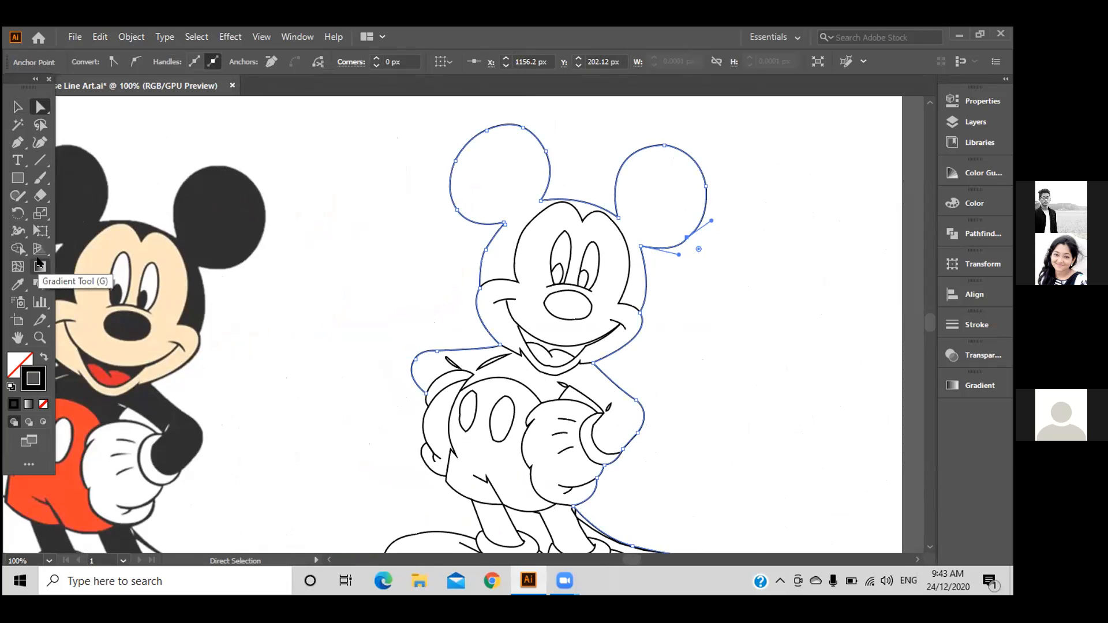
Choose the Smooth Tool from the freehand drawing tools group.
click(39, 200)
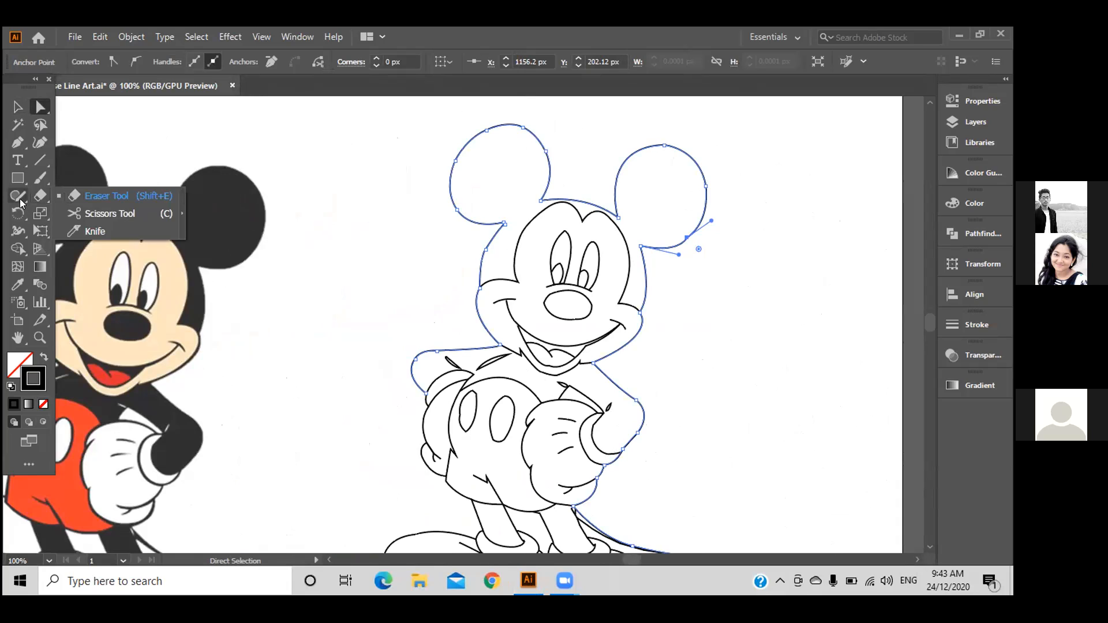
click(19, 200)
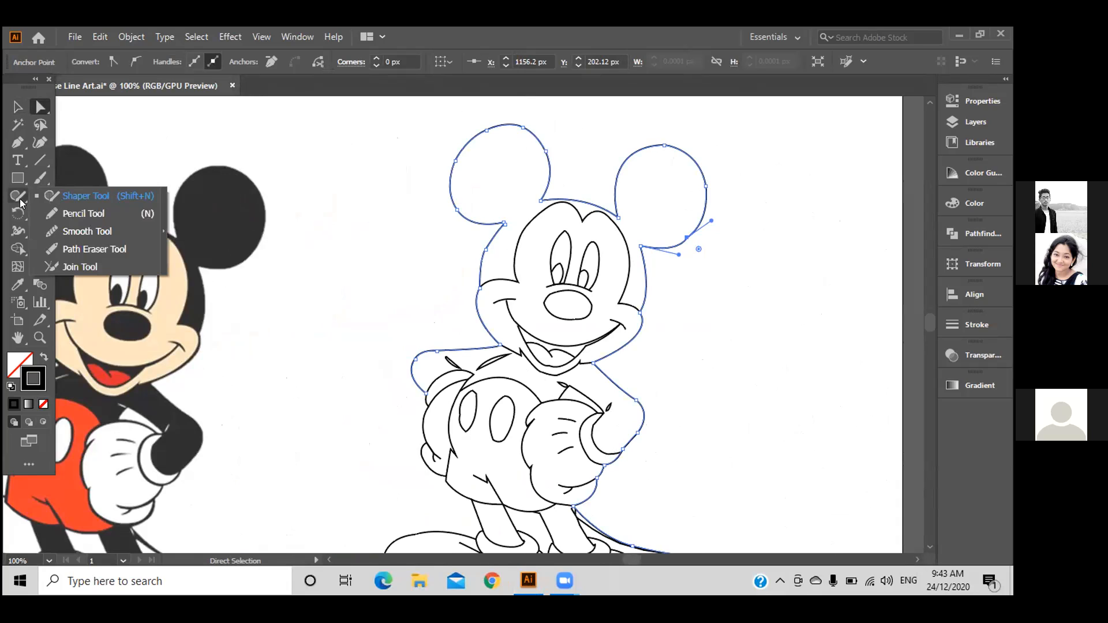
click(105, 231)
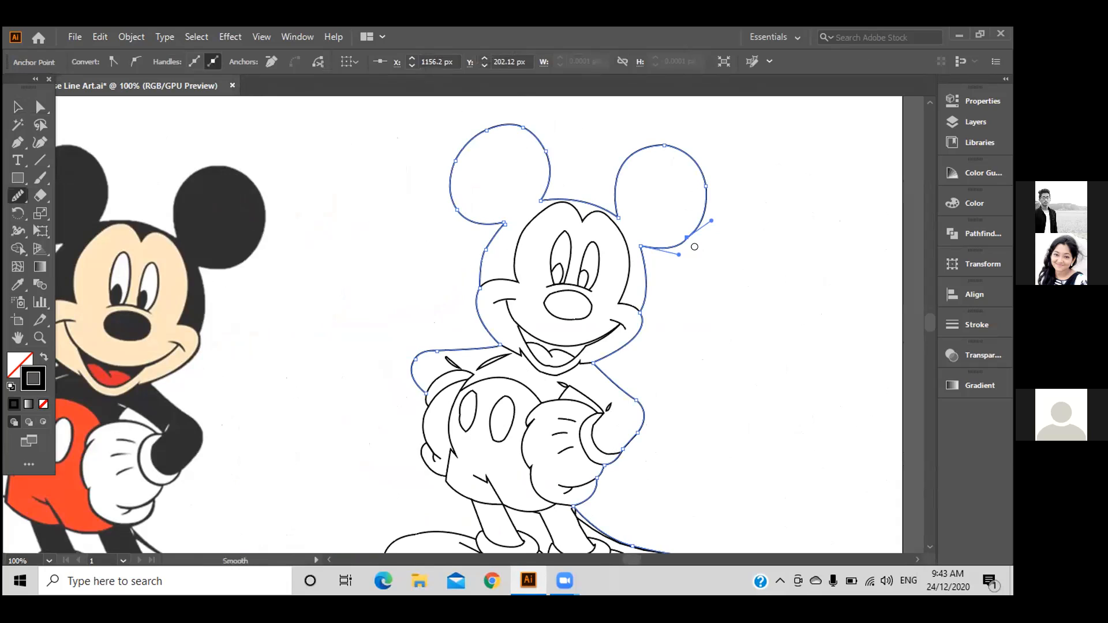
Smooth the right ear's bottom and lower-right curves with repeated Smooth Tool strokes.
drag(684, 236, 693, 238)
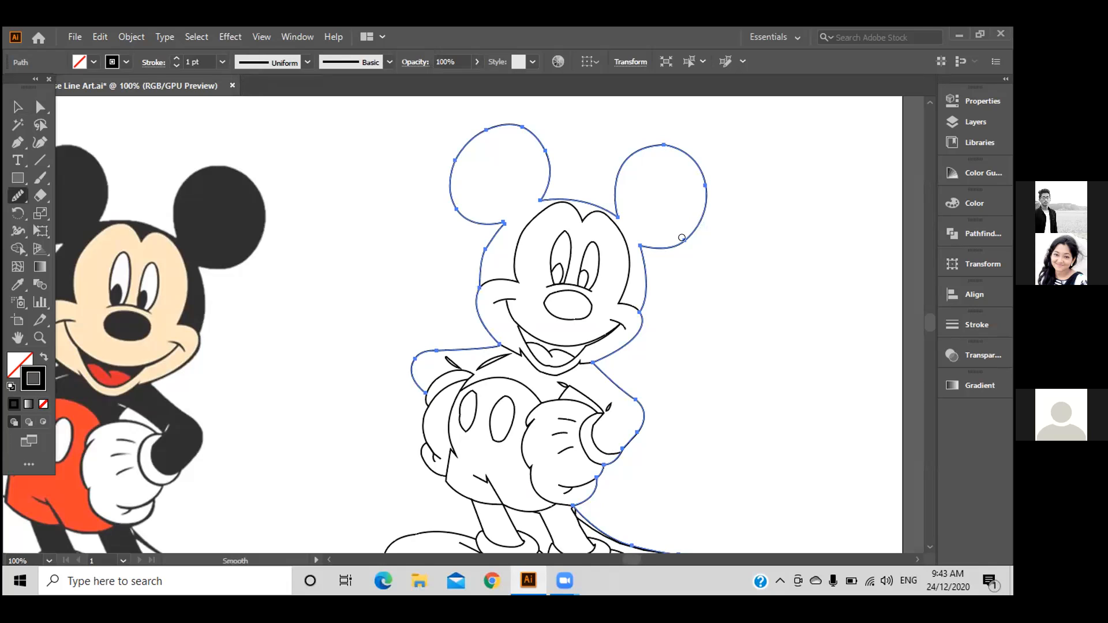
drag(673, 241, 665, 244)
click(18, 108)
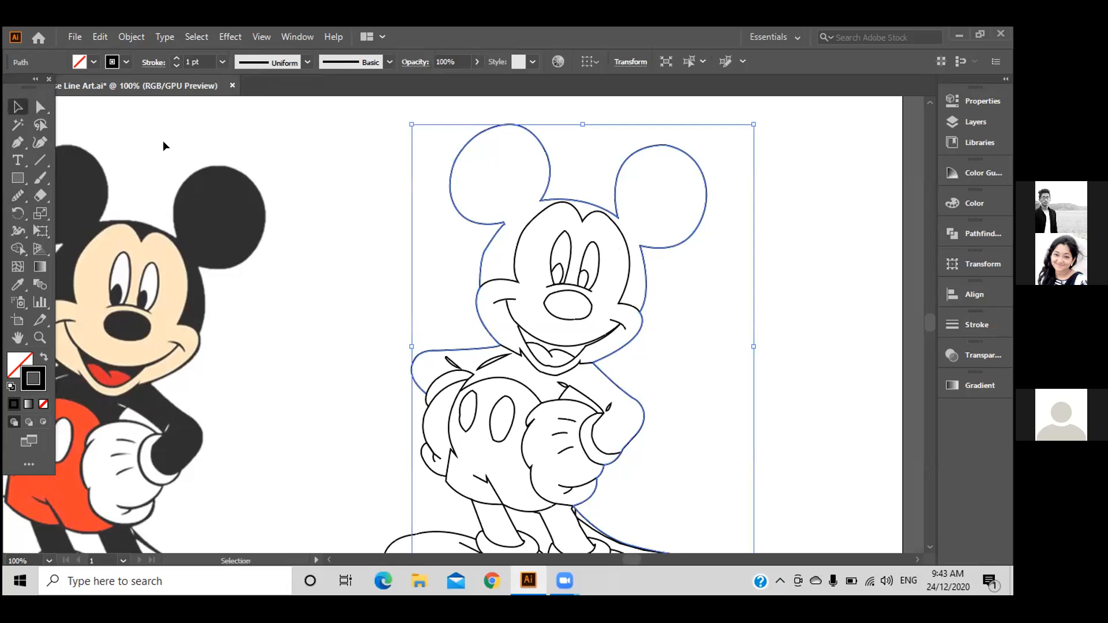
click(44, 114)
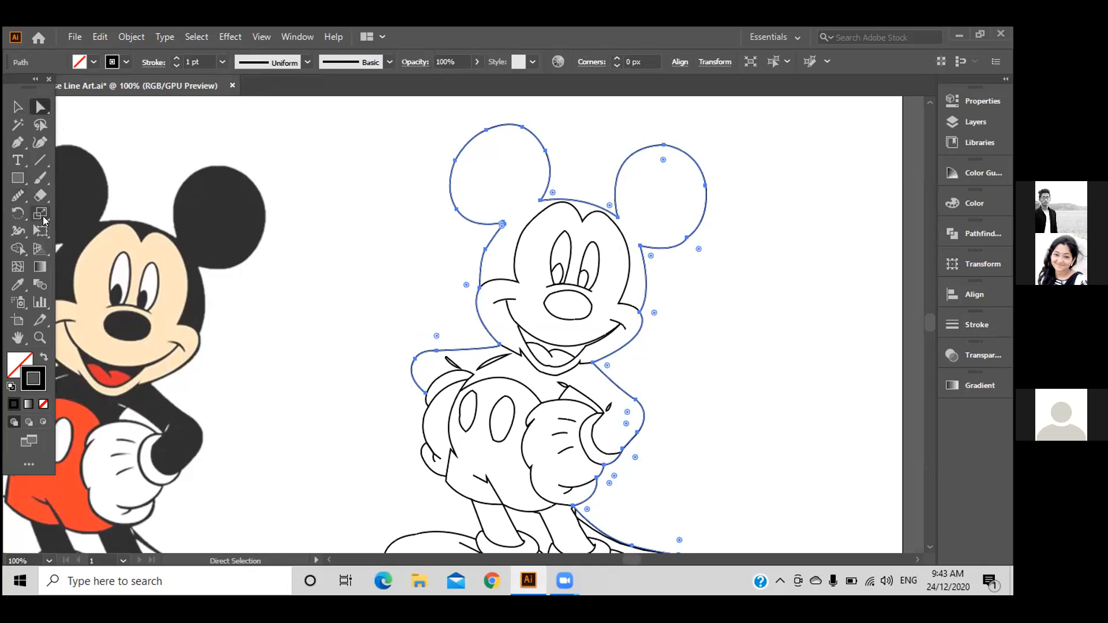
click(17, 196)
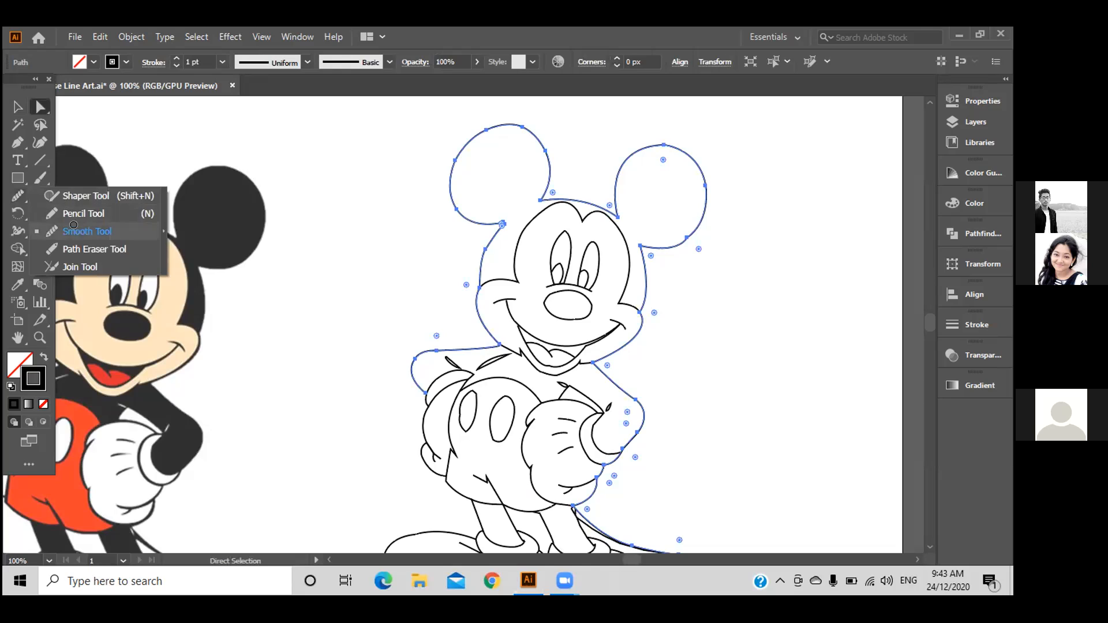
click(73, 225)
mouse_move(685, 235)
mouse_down()
mouse_move(657, 240)
mouse_move(693, 235)
mouse_up()
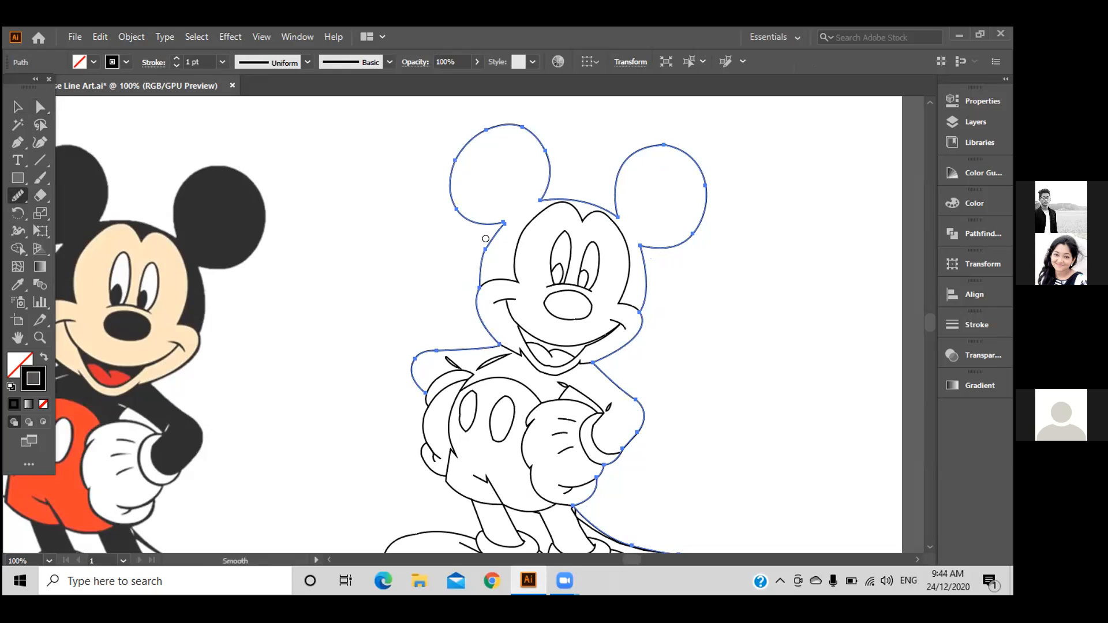
Smooth the outline between the left ear and face, then the left shorts button edge.
drag(484, 241, 478, 269)
scroll(437, 293, down, 3)
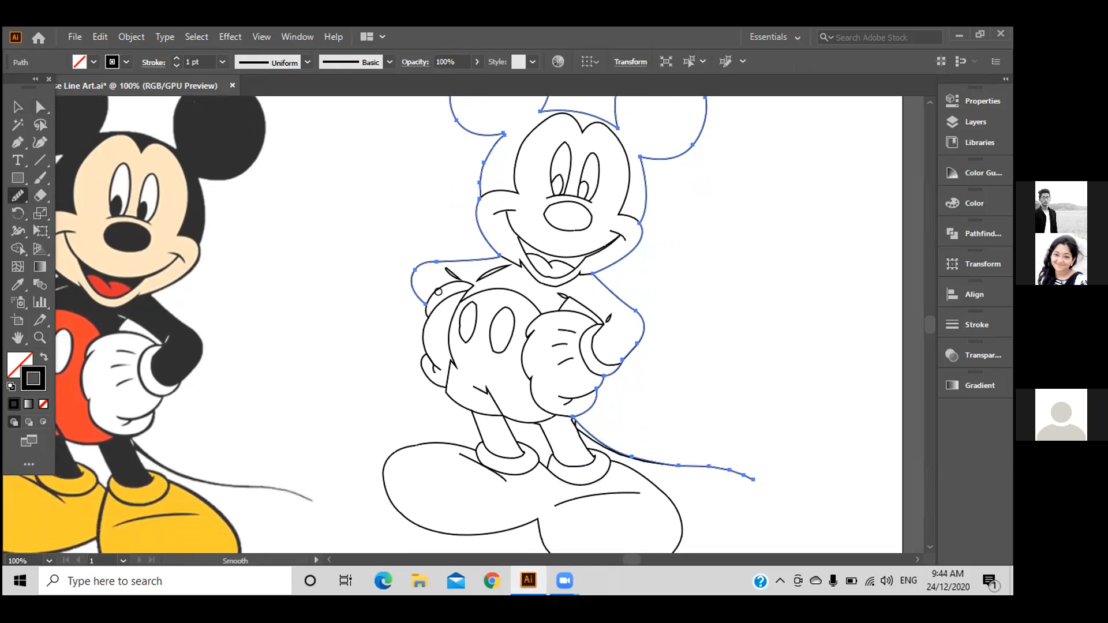
key(space)
drag(390, 271, 480, 265)
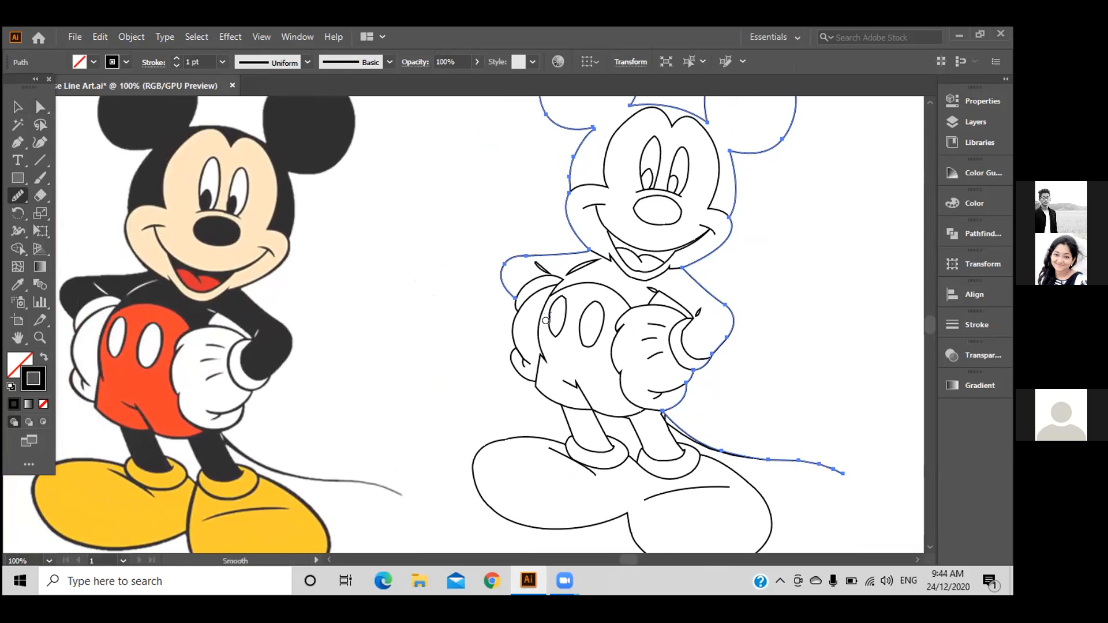
drag(547, 330, 547, 310)
Pick the Pencil tool and zoom to 150% on Mickey's shorts.
click(18, 199)
click(78, 214)
key(ctrl)
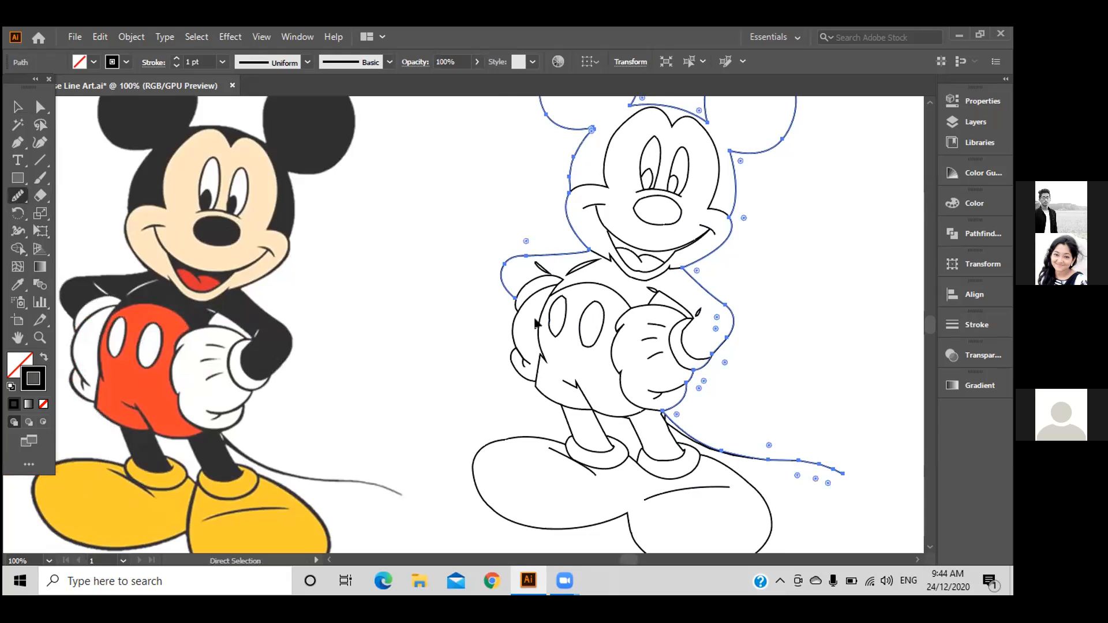
key(ctrl+plus)
drag(608, 332, 886, 240)
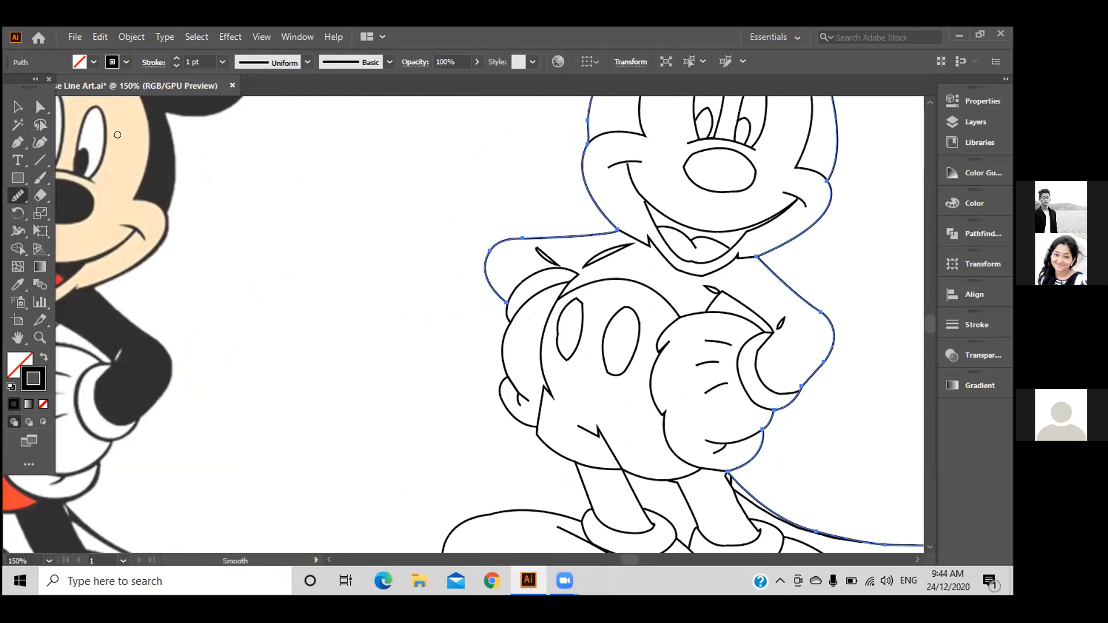
Direct-select the left shorts button and redraw its left and top-right edges.
click(37, 106)
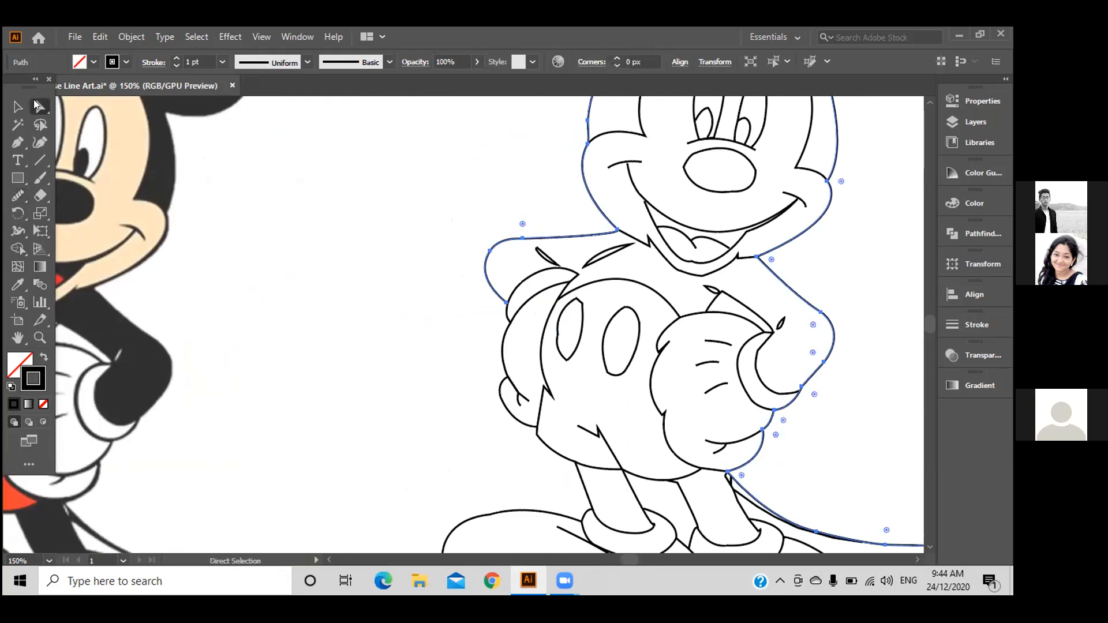
drag(551, 364, 562, 315)
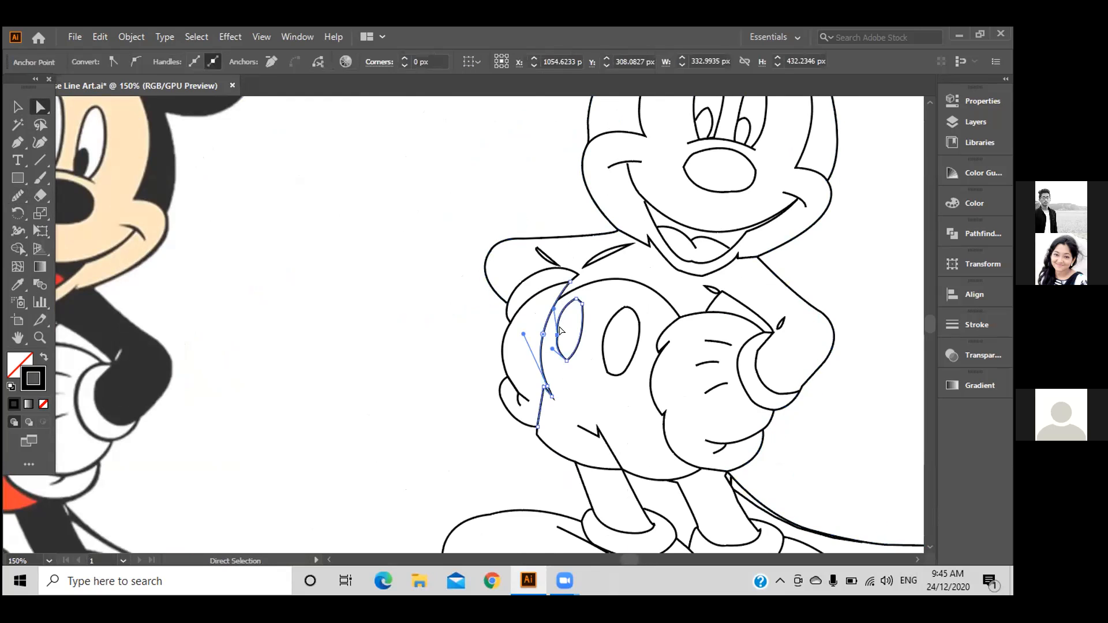
click(551, 365)
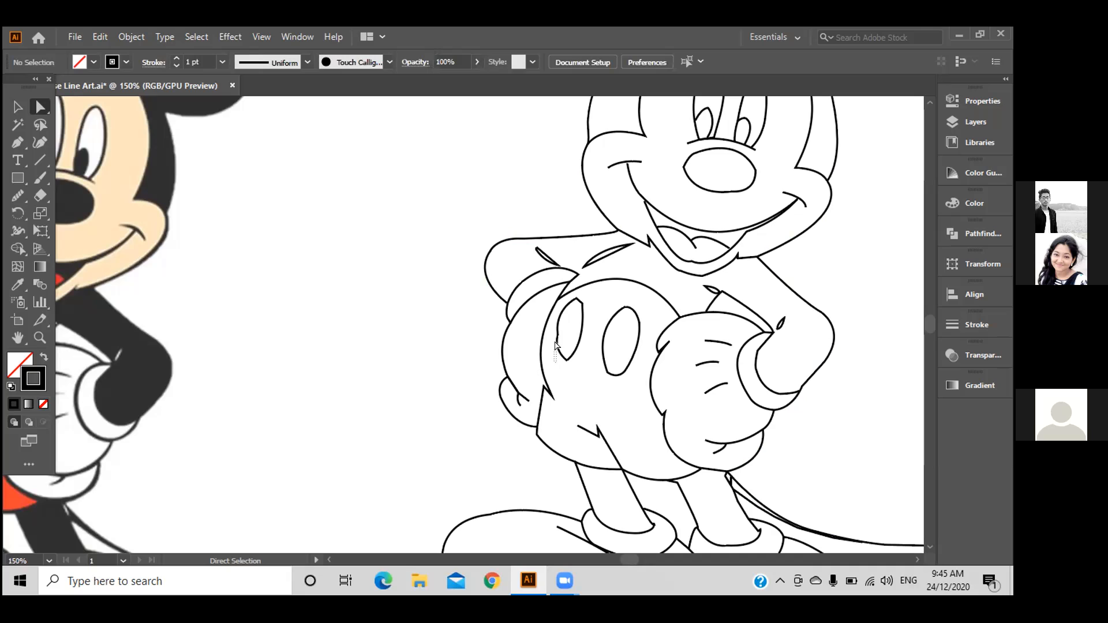
drag(560, 323, 549, 354)
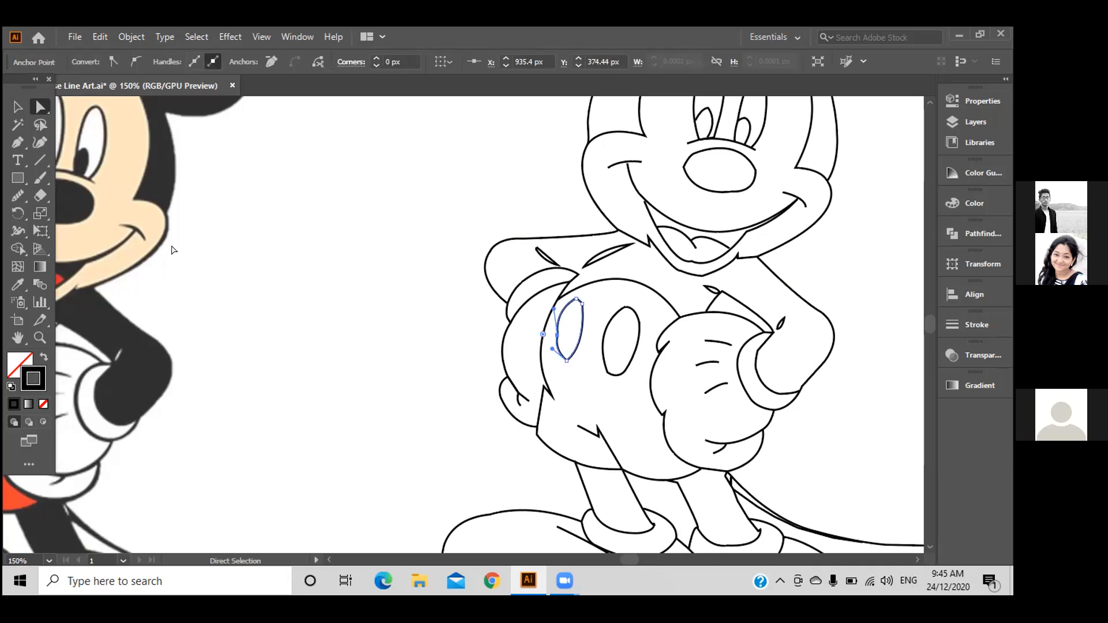
click(18, 195)
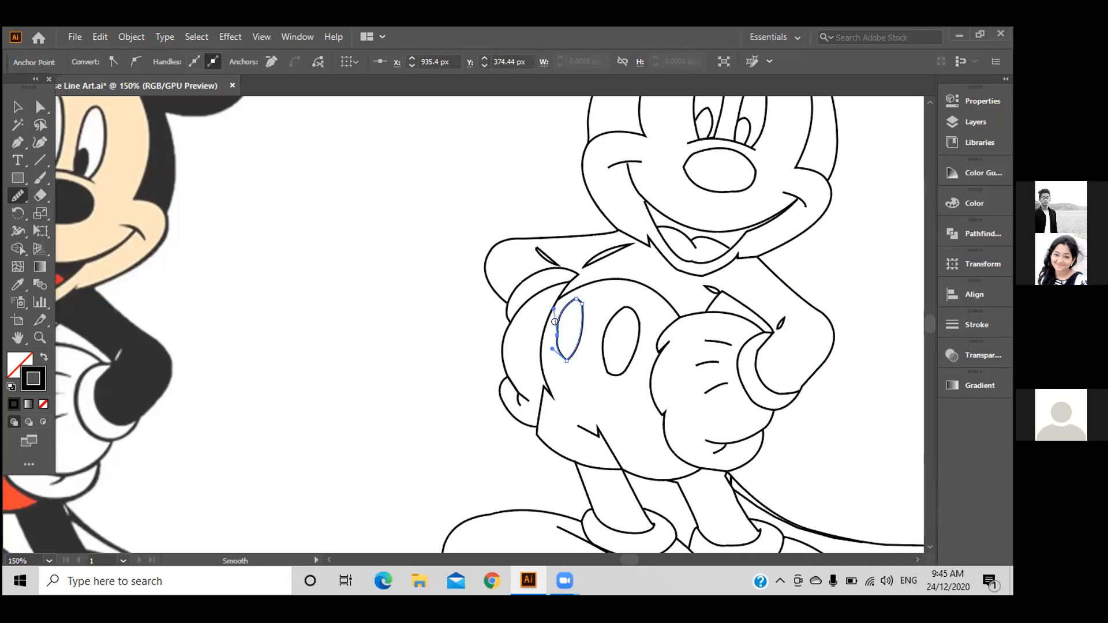
drag(554, 344, 559, 355)
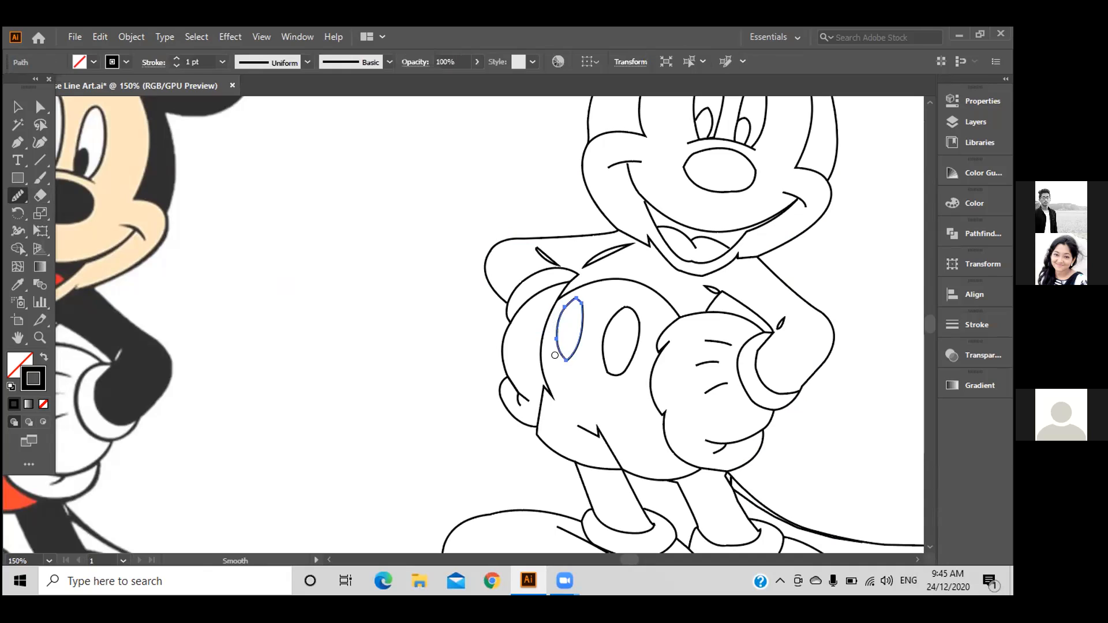
drag(576, 296, 579, 312)
Select the right shorts button oval, smooth both its sides to the bottom, then deselect.
click(41, 107)
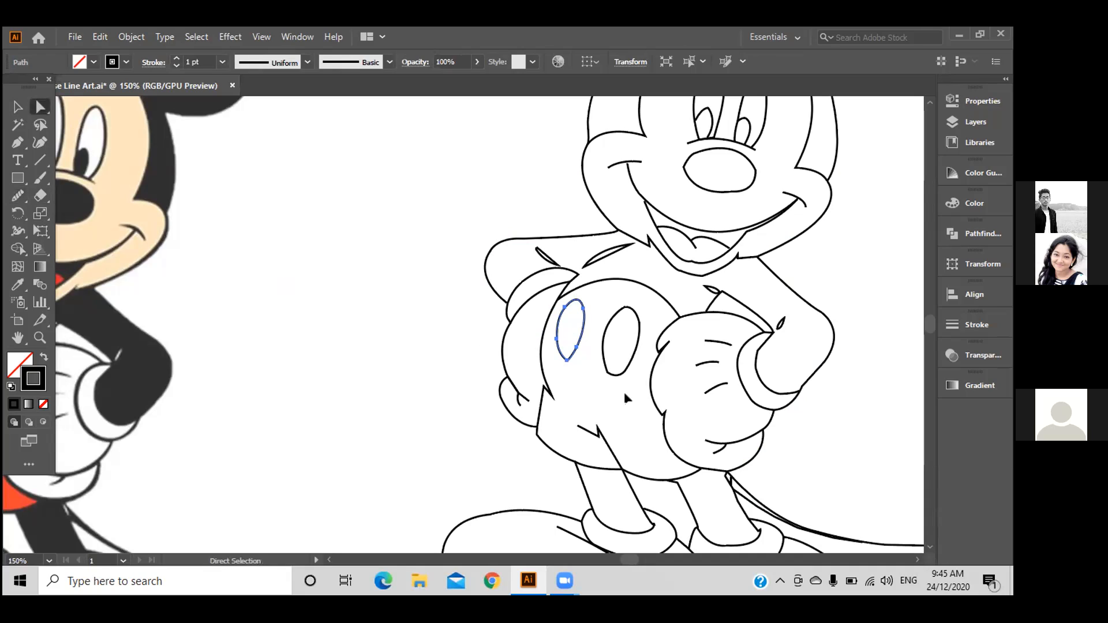
drag(621, 397, 601, 334)
mouse_move(599, 331)
mouse_down()
mouse_move(623, 283)
mouse_move(632, 378)
mouse_move(584, 332)
mouse_move(582, 316)
mouse_move(593, 312)
mouse_up()
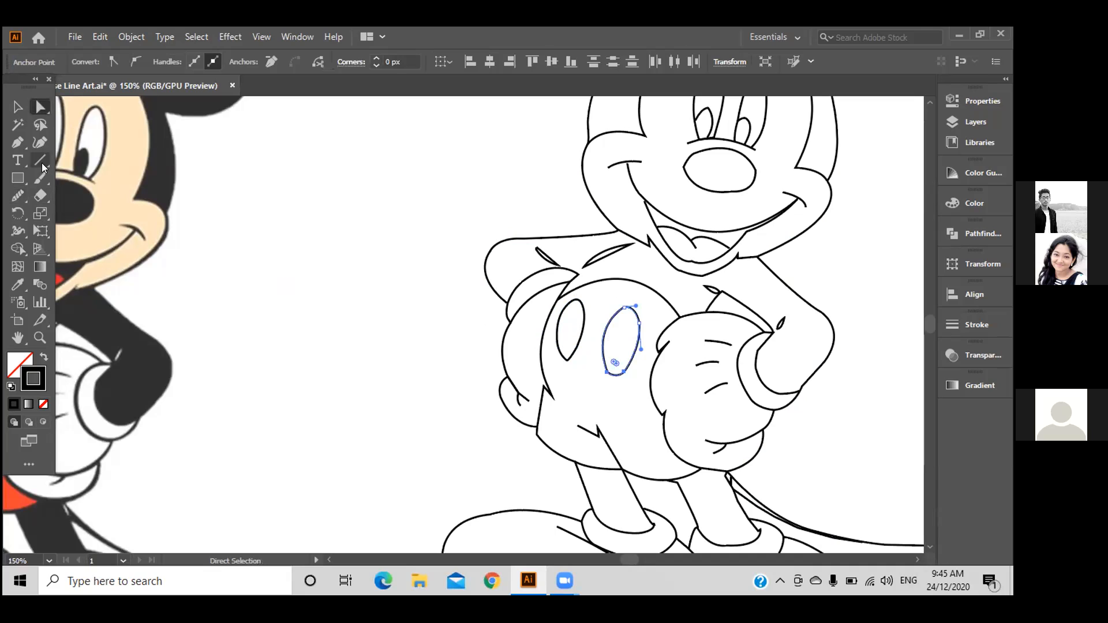
click(21, 192)
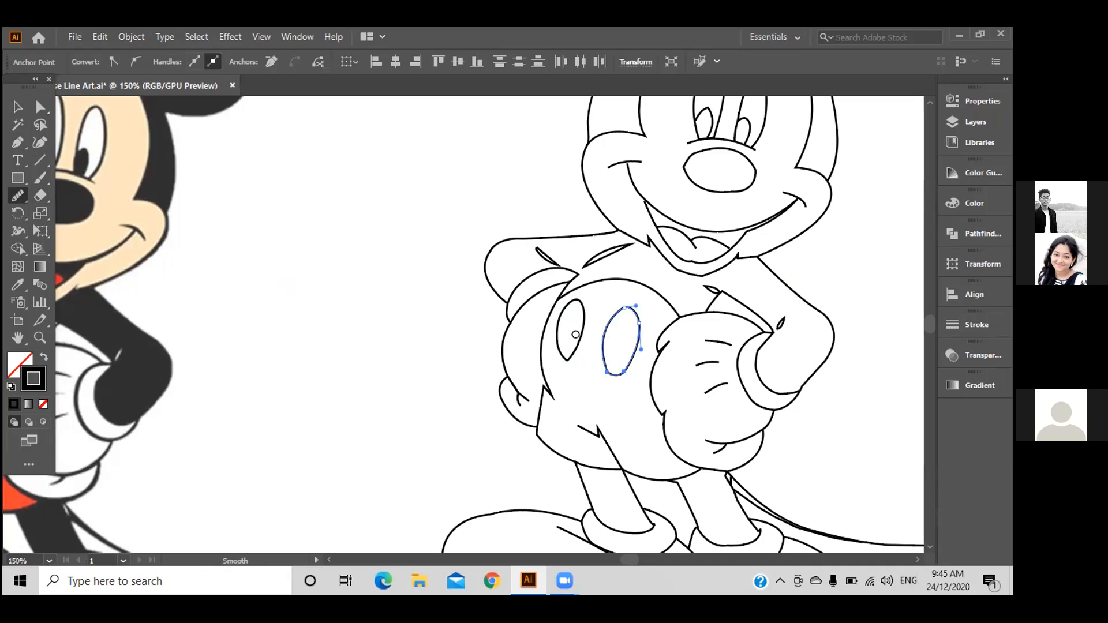
mouse_move(616, 310)
mouse_down()
mouse_move(599, 345)
mouse_move(613, 374)
mouse_up()
mouse_move(626, 307)
mouse_down()
mouse_move(637, 343)
mouse_move(623, 366)
mouse_up()
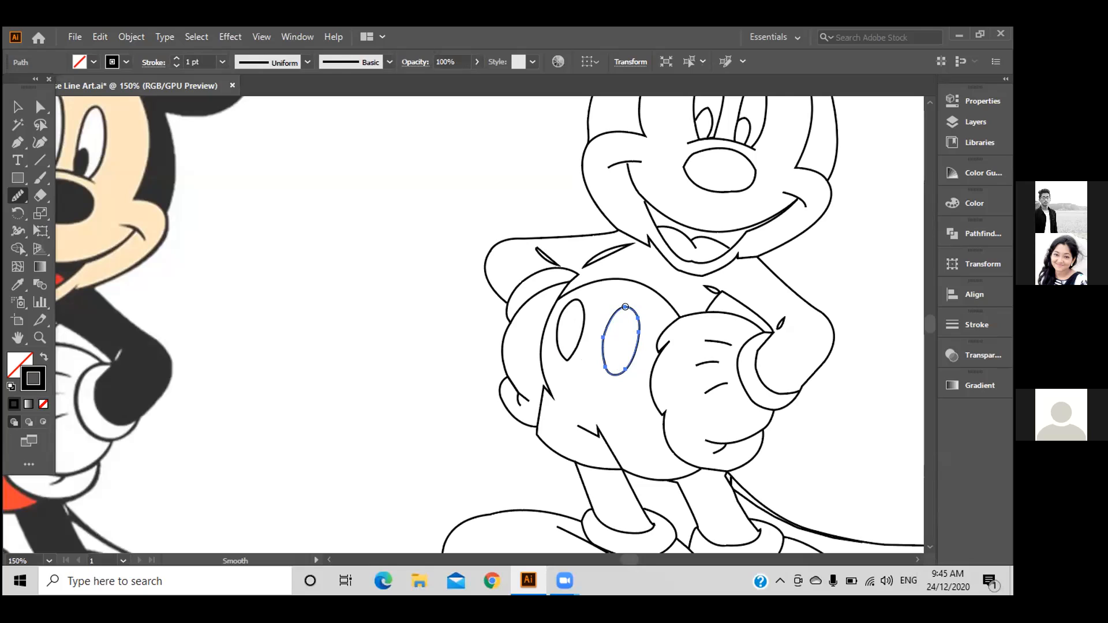
mouse_move(629, 306)
mouse_down()
mouse_move(637, 345)
mouse_move(600, 370)
mouse_up()
key(v)
click(258, 223)
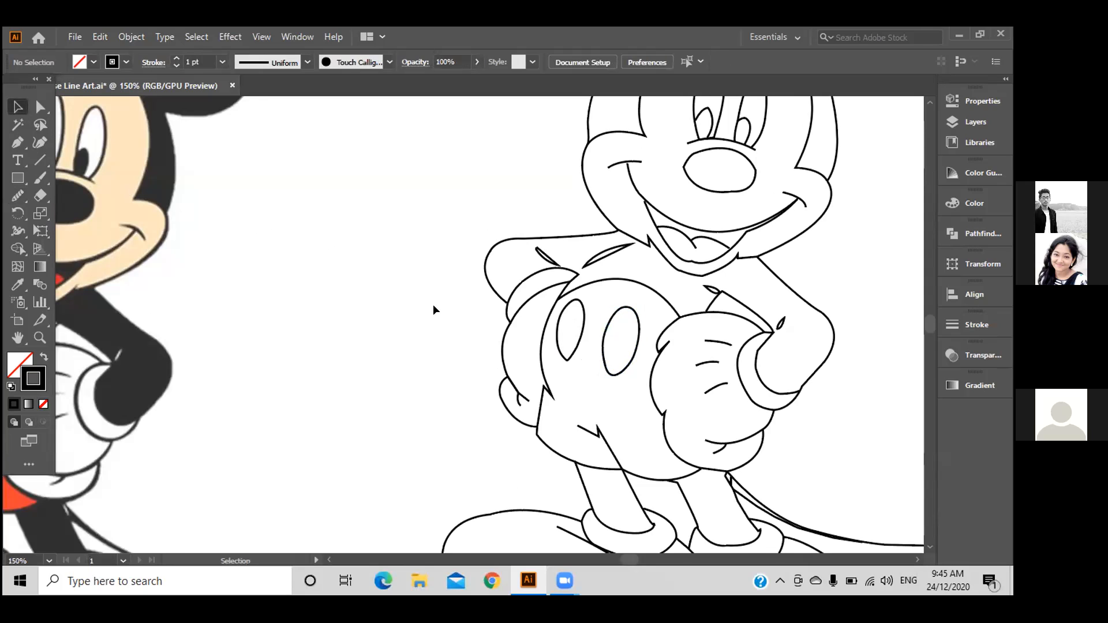
Zoom in on the line-art Mickey's feet and direct-select the left shoe outline.
scroll(433, 305, down, 1)
key(ctrl+minus)
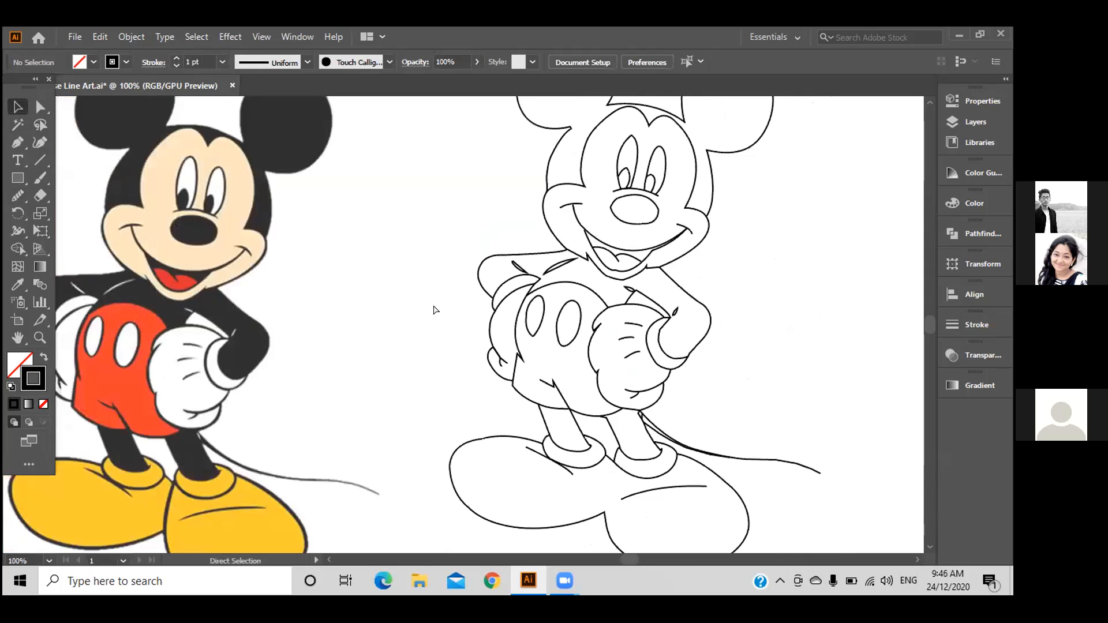
key(ctrl+minus)
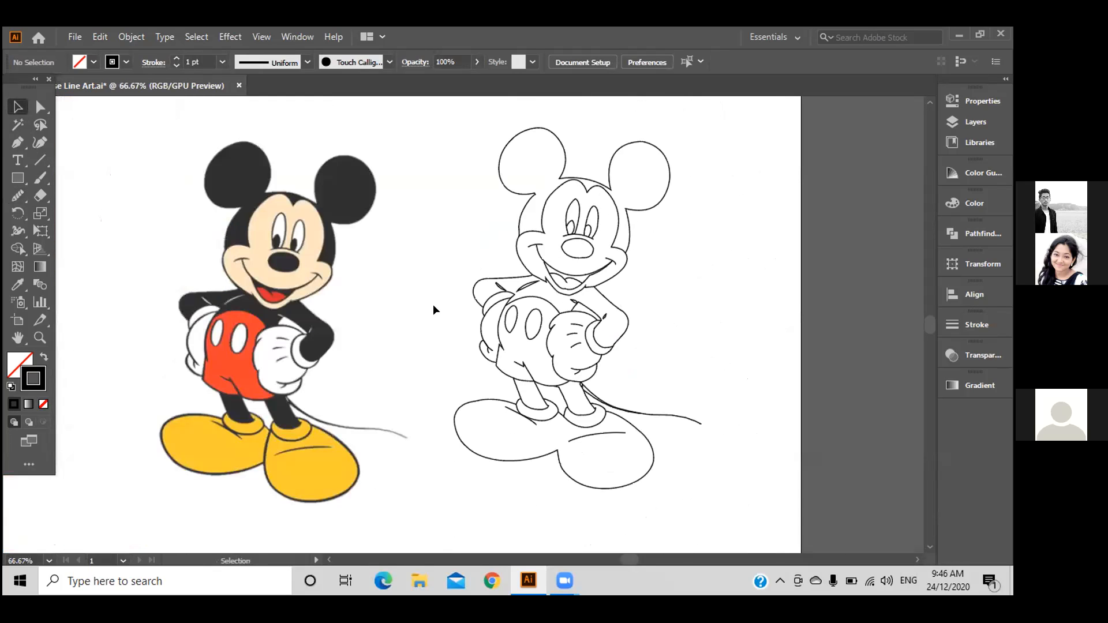
key(ctrl+plus)
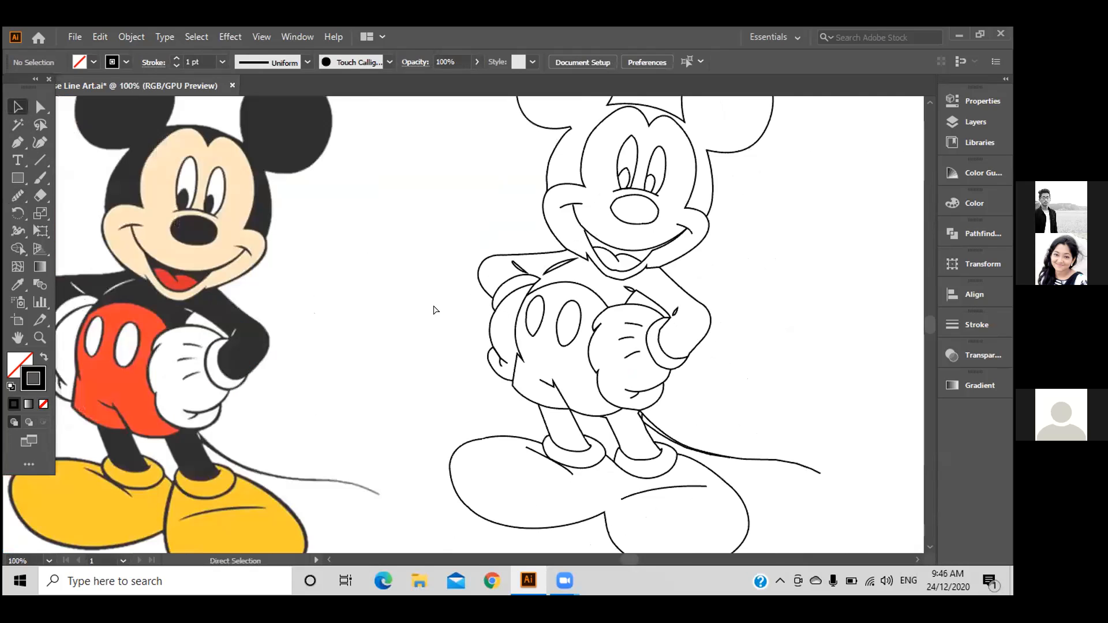
key(ctrl+plus)
drag(462, 196, 539, 46)
click(40, 108)
drag(507, 304, 556, 344)
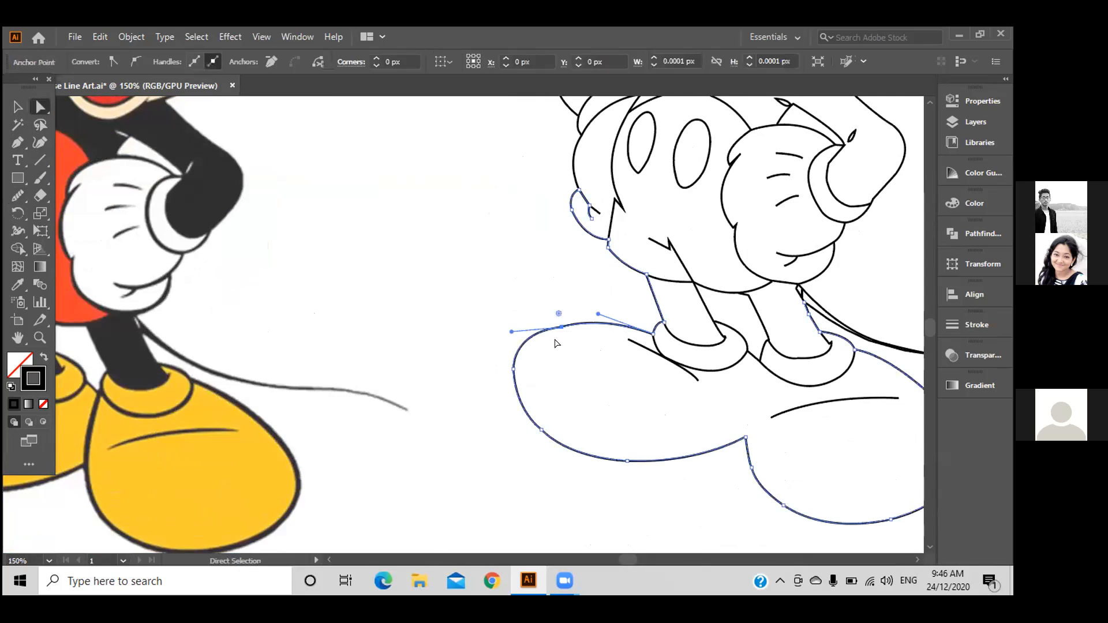
Smooth the shoe outline's top curve and deselect it.
click(18, 196)
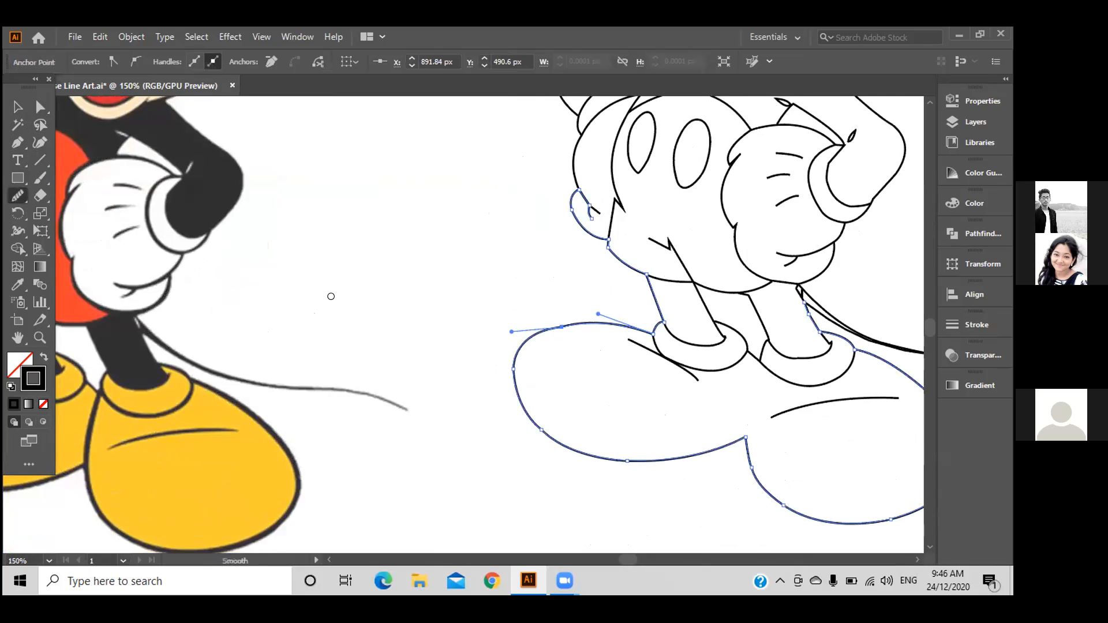
drag(590, 322, 539, 322)
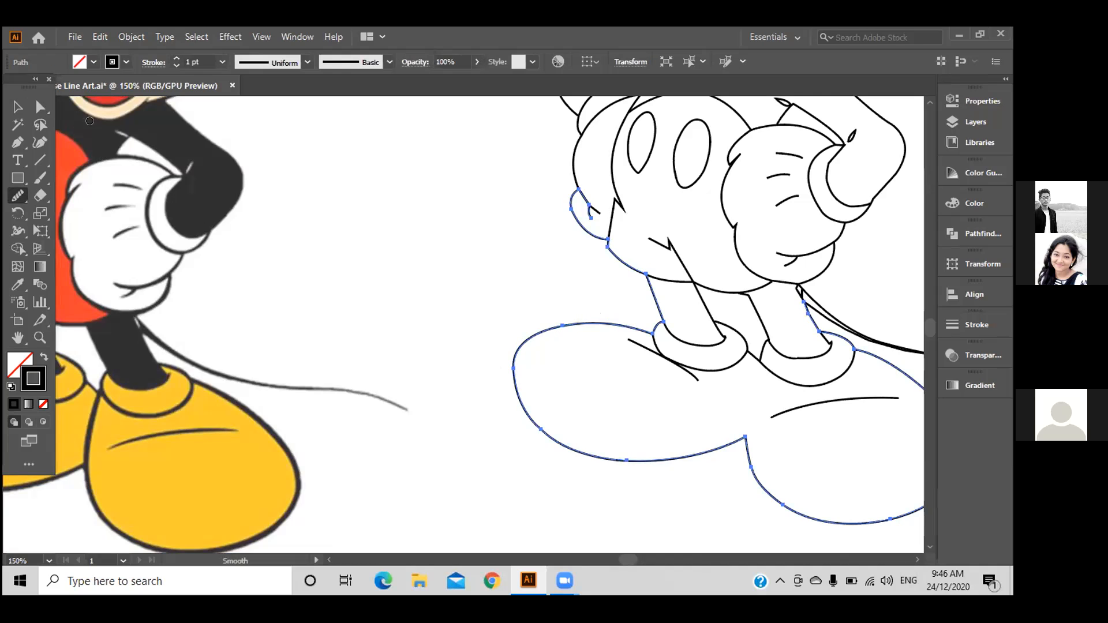
click(17, 107)
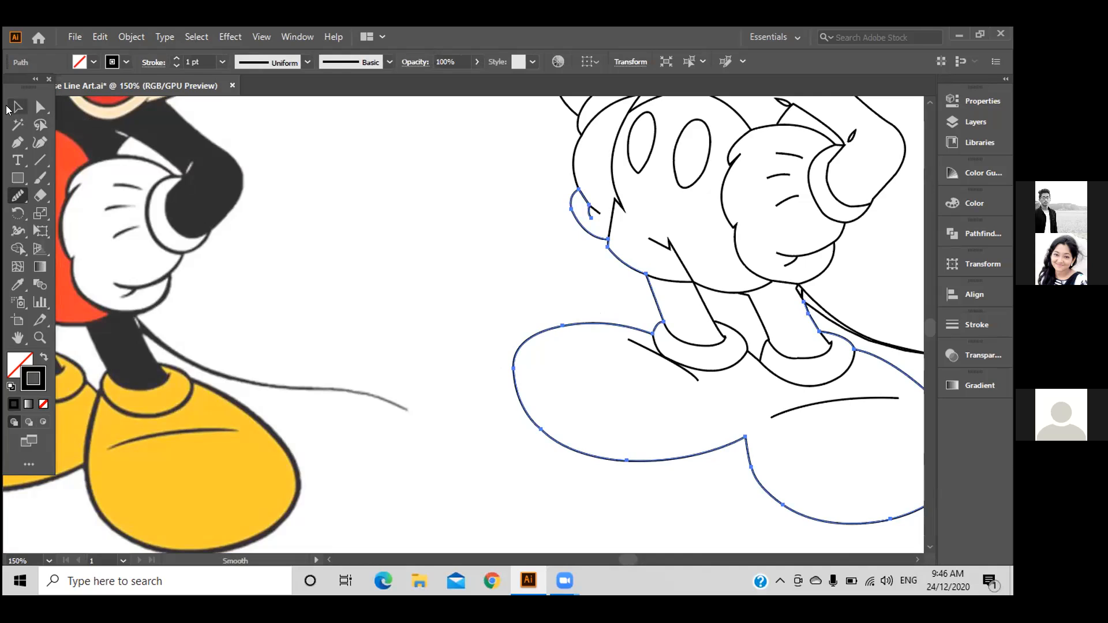
click(425, 210)
Zoom back out to show both whole Mickeys side by side.
key(a)
key(ctrl+minus)
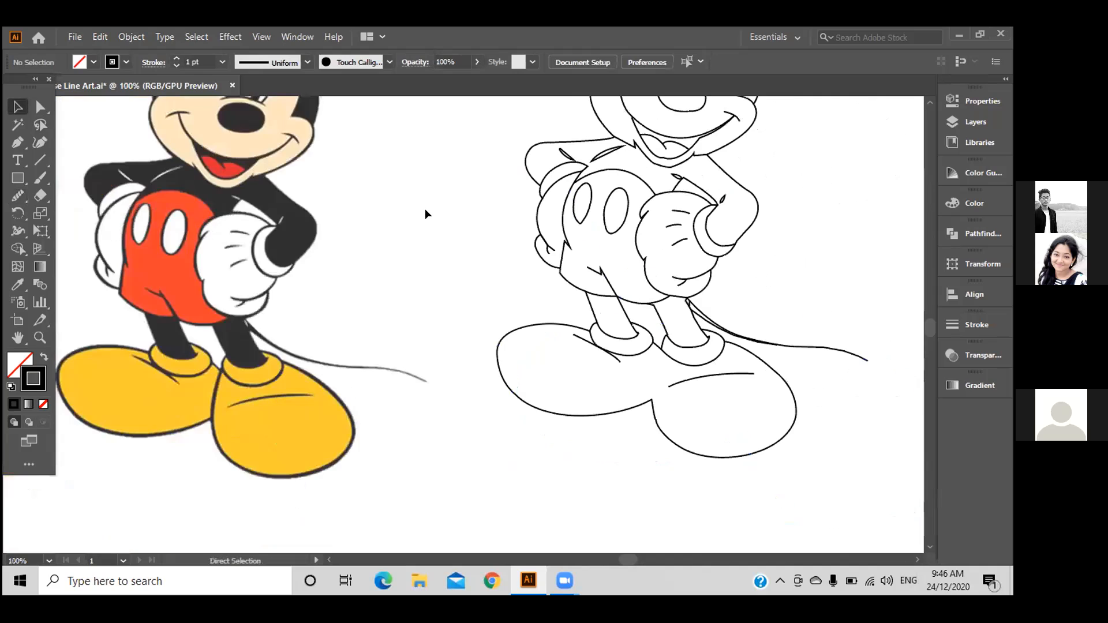
drag(380, 337, 374, 346)
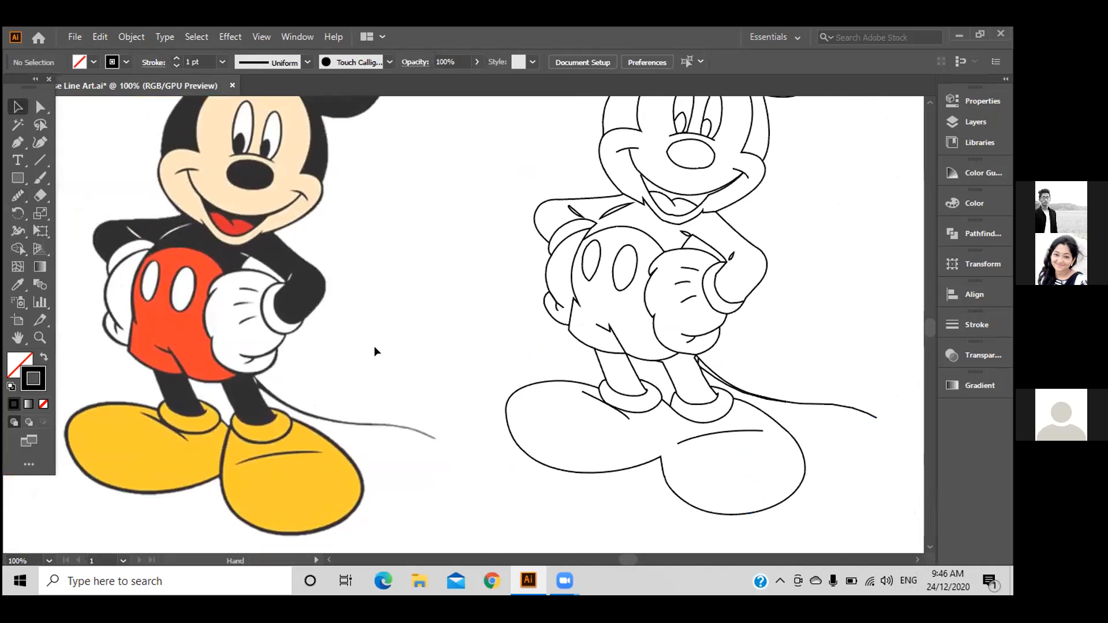
key(ctrl+minus)
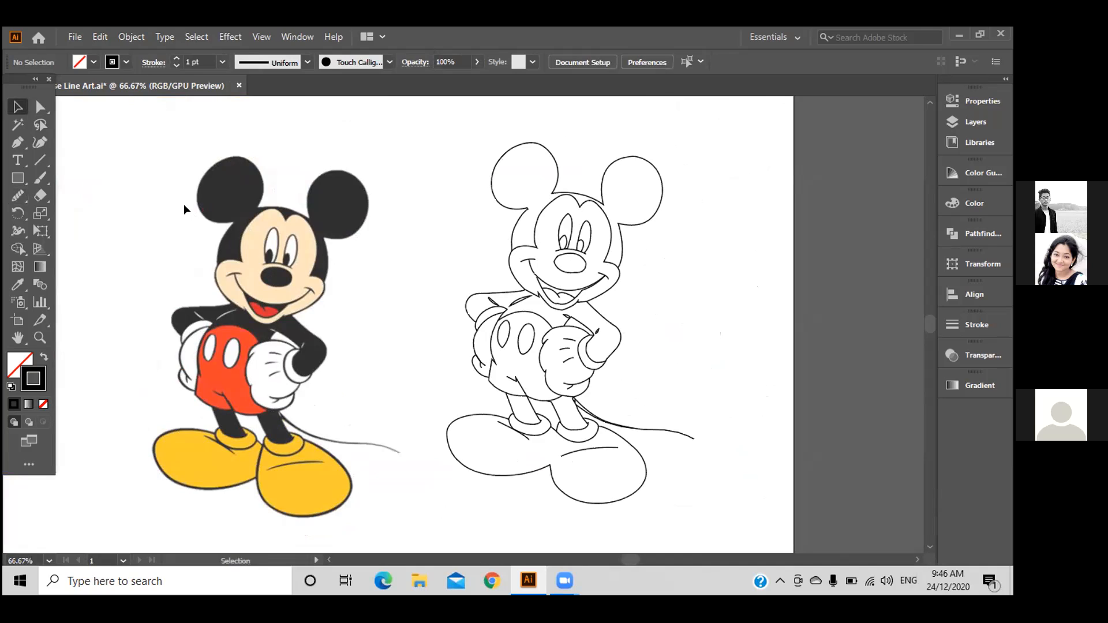
click(40, 106)
Marquee-select the right ear's path, smooth its top curve, then deselect.
drag(612, 131, 653, 165)
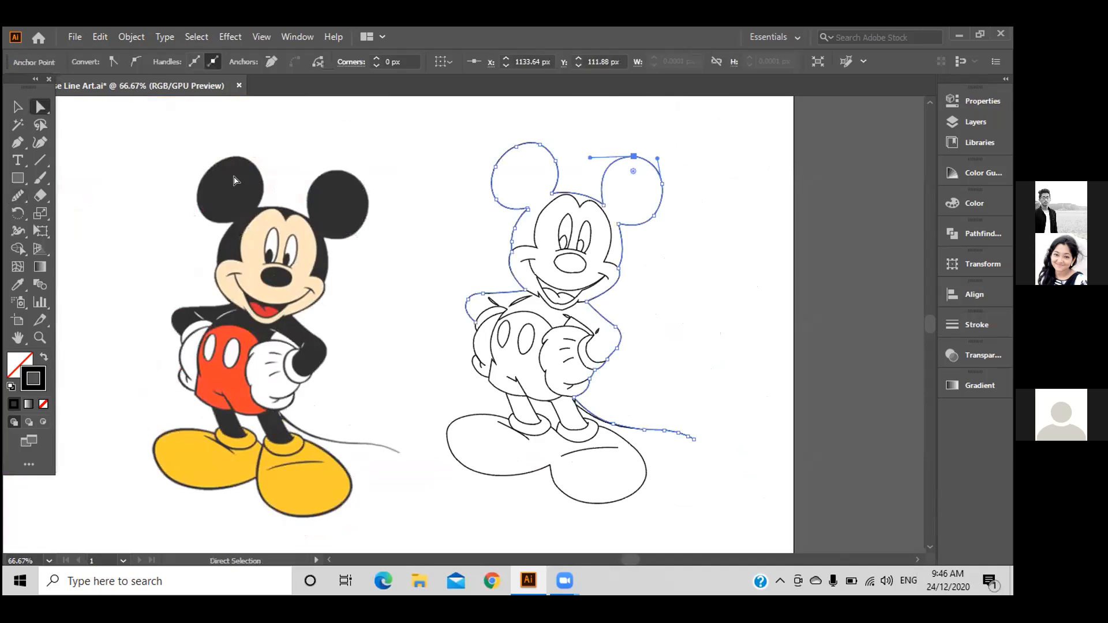
click(17, 195)
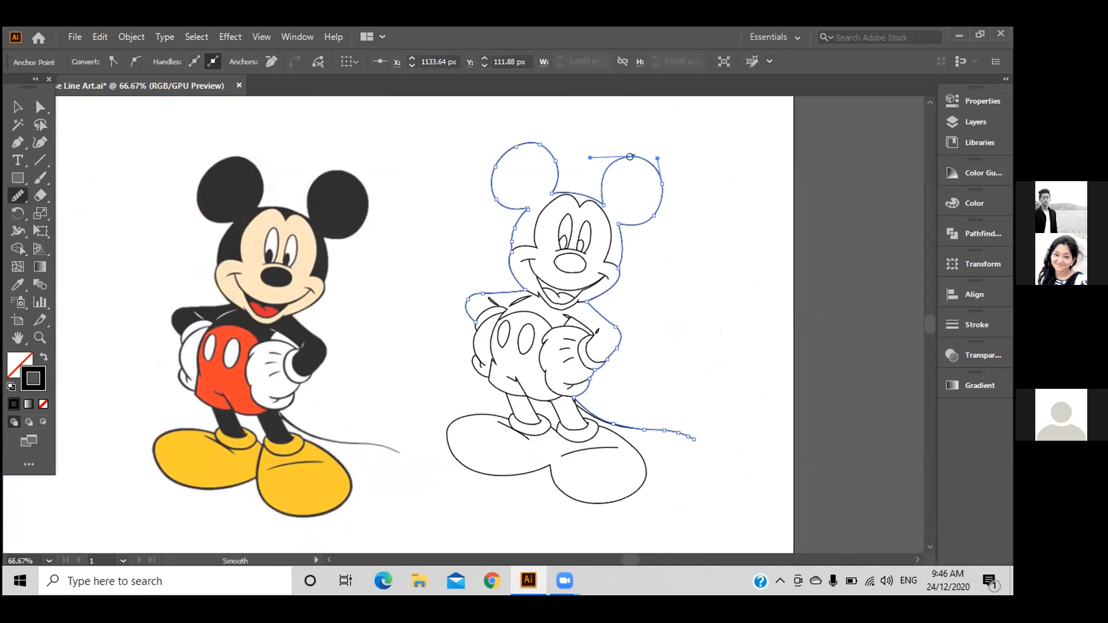
mouse_move(621, 158)
mouse_down()
mouse_move(651, 161)
mouse_move(658, 194)
mouse_up()
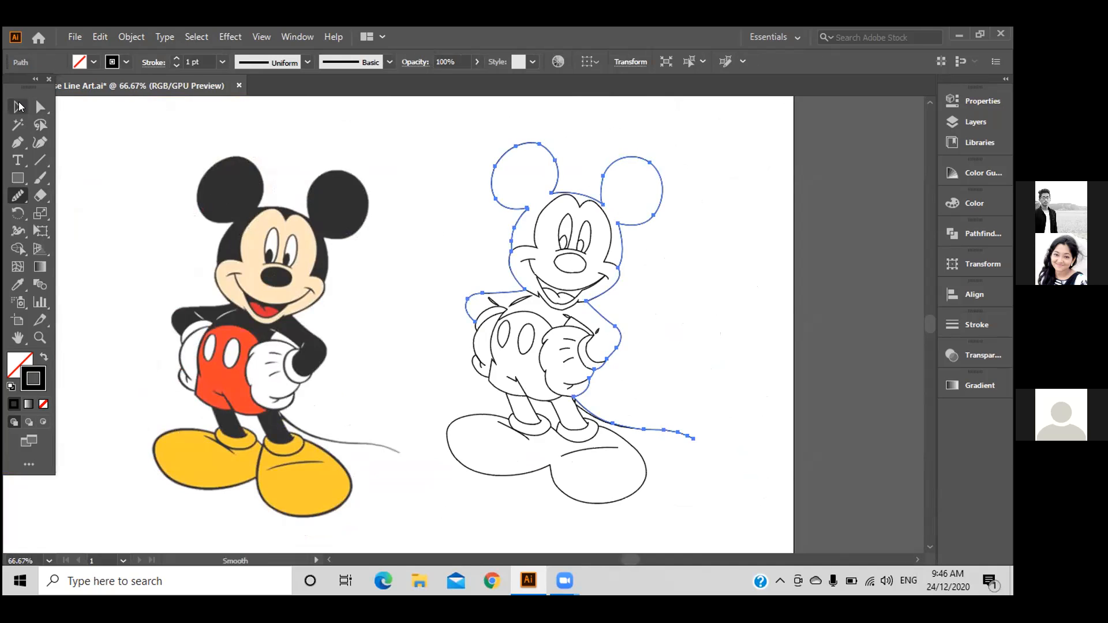
click(19, 107)
click(206, 135)
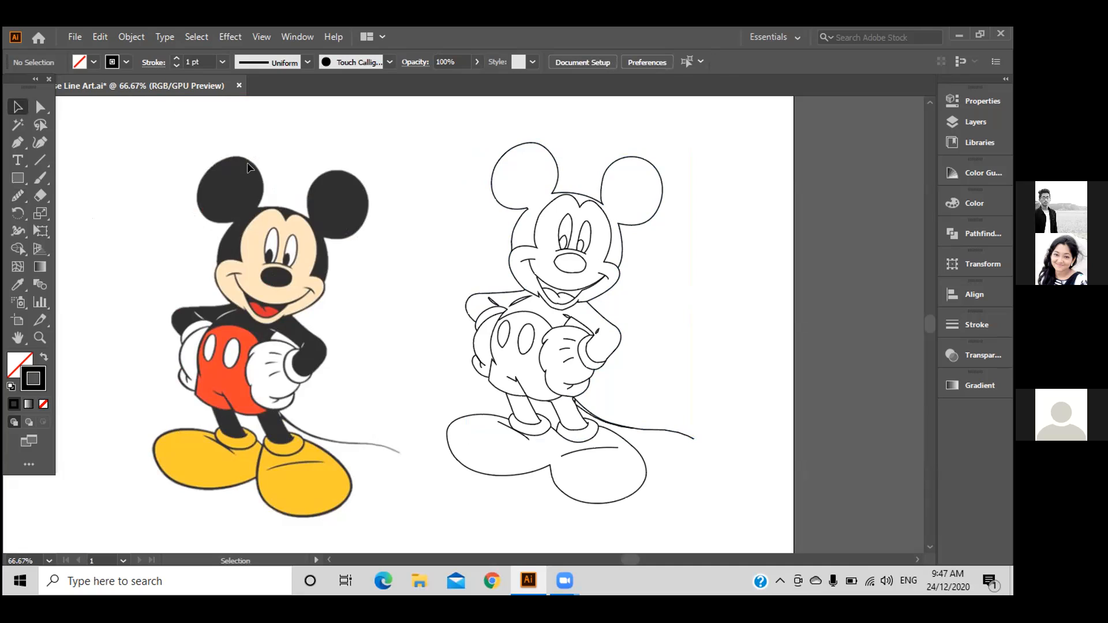
Run Object > Unlock All to free the colour Mickey image.
click(133, 36)
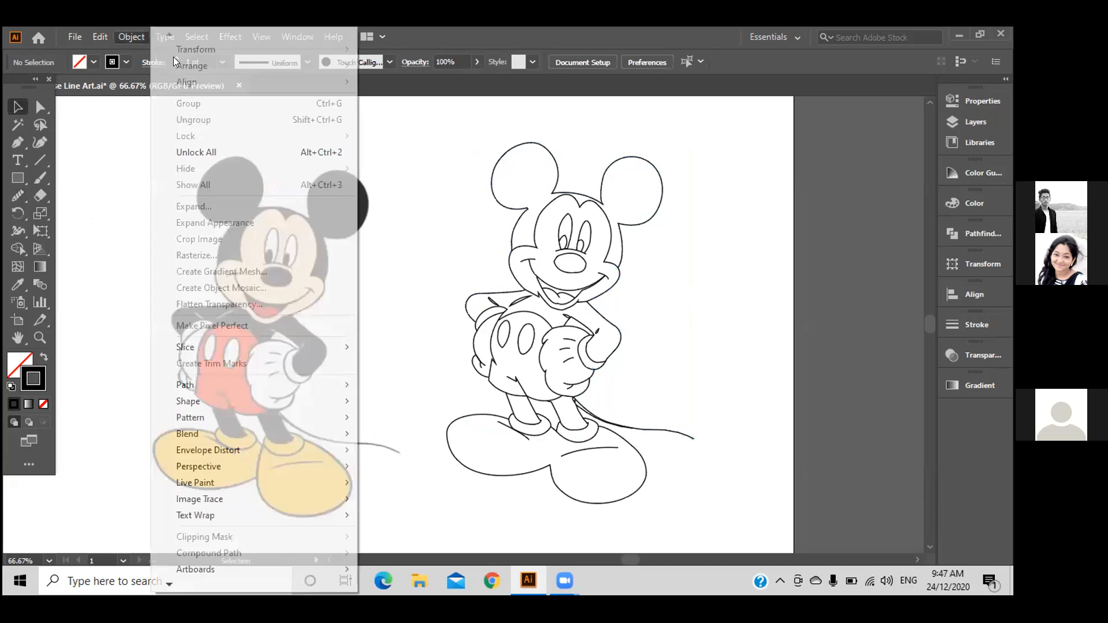
click(273, 152)
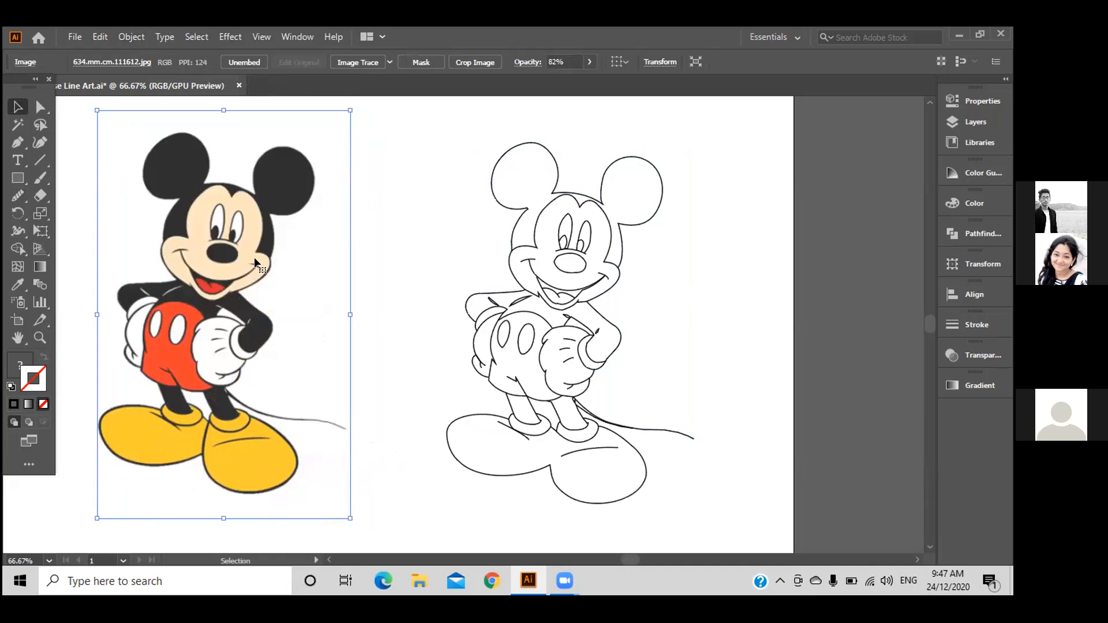
Delete the colour Mickey reference image.
key(Delete)
key(space)
drag(510, 302, 262, 284)
drag(661, 366, 716, 261)
Move the whole line-art Mickey group toward the artboard's left side and zoom out.
drag(471, 111, 860, 491)
drag(765, 281, 440, 317)
key(ctrl+minus)
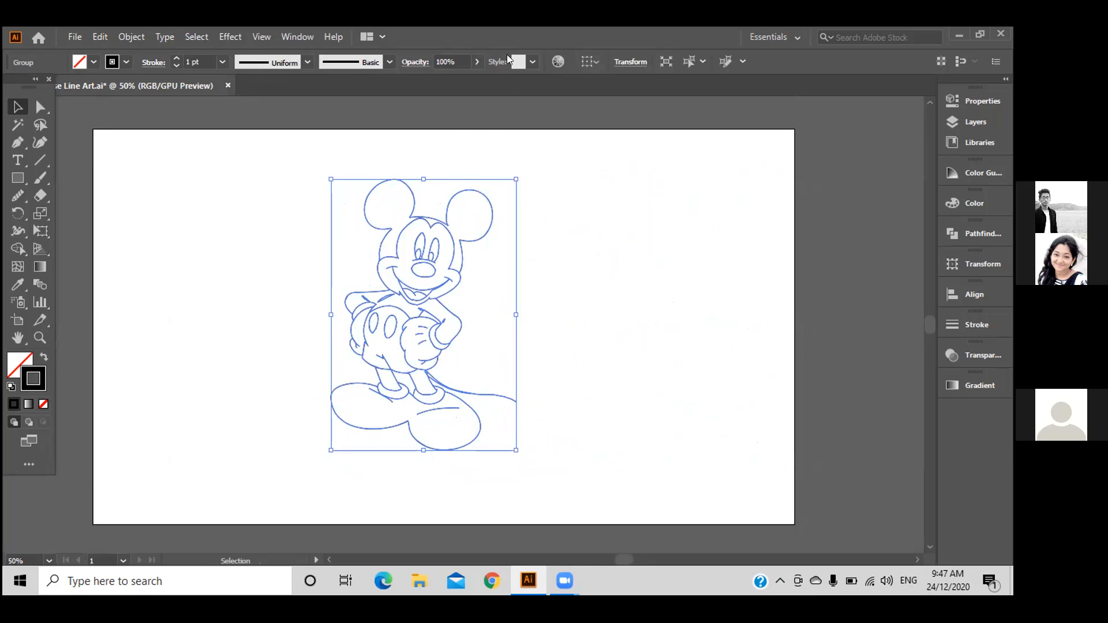
In Document Setup, switch the units from Pixels to Inches.
click(277, 174)
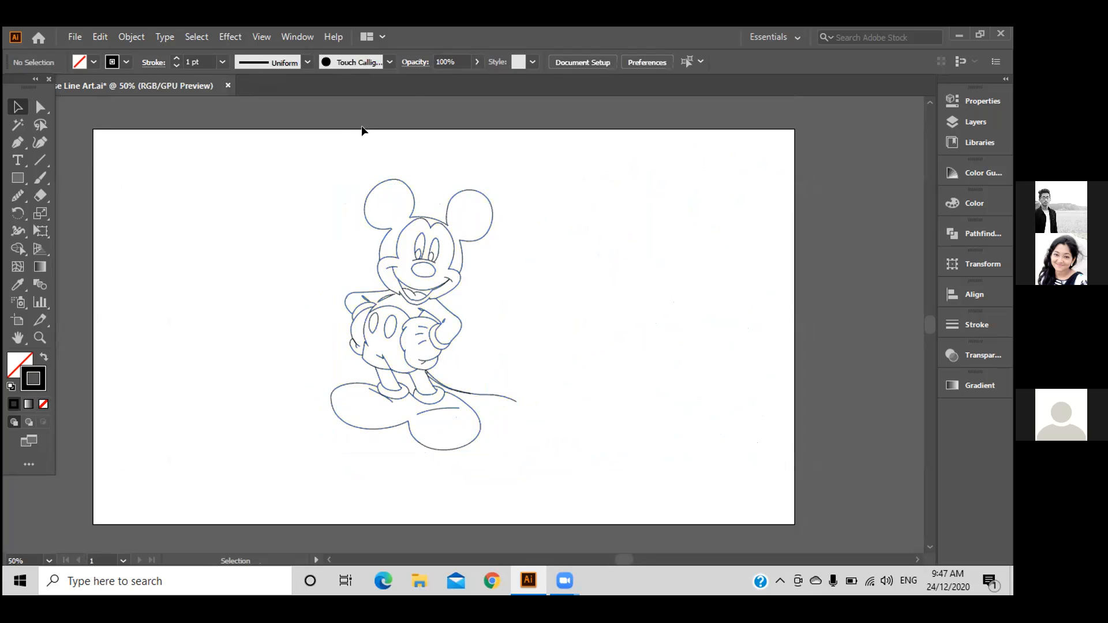
click(568, 59)
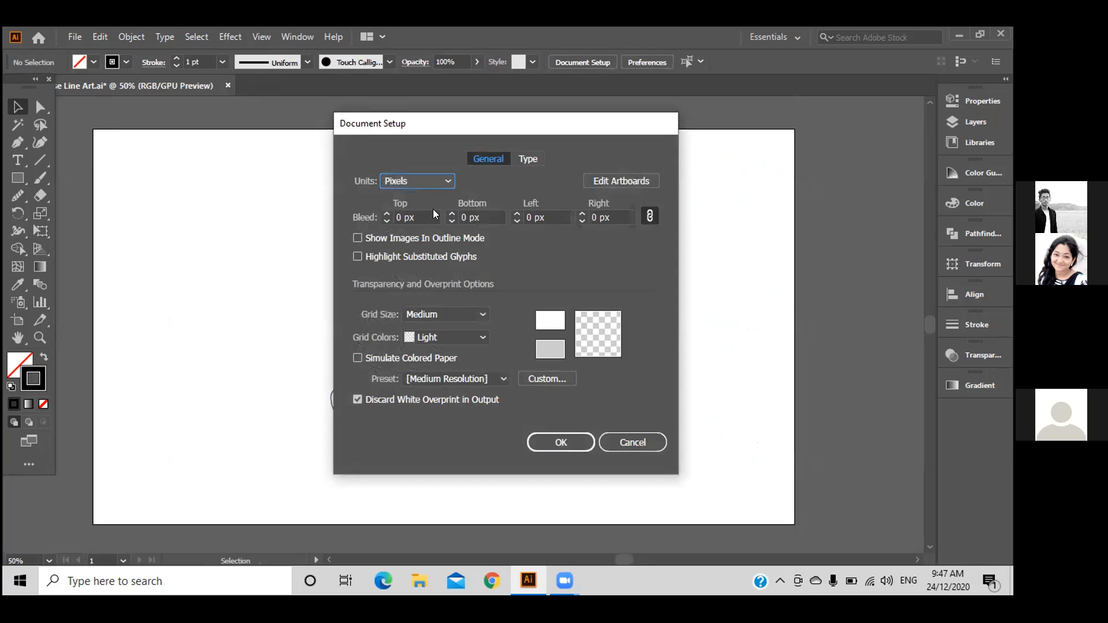
click(444, 182)
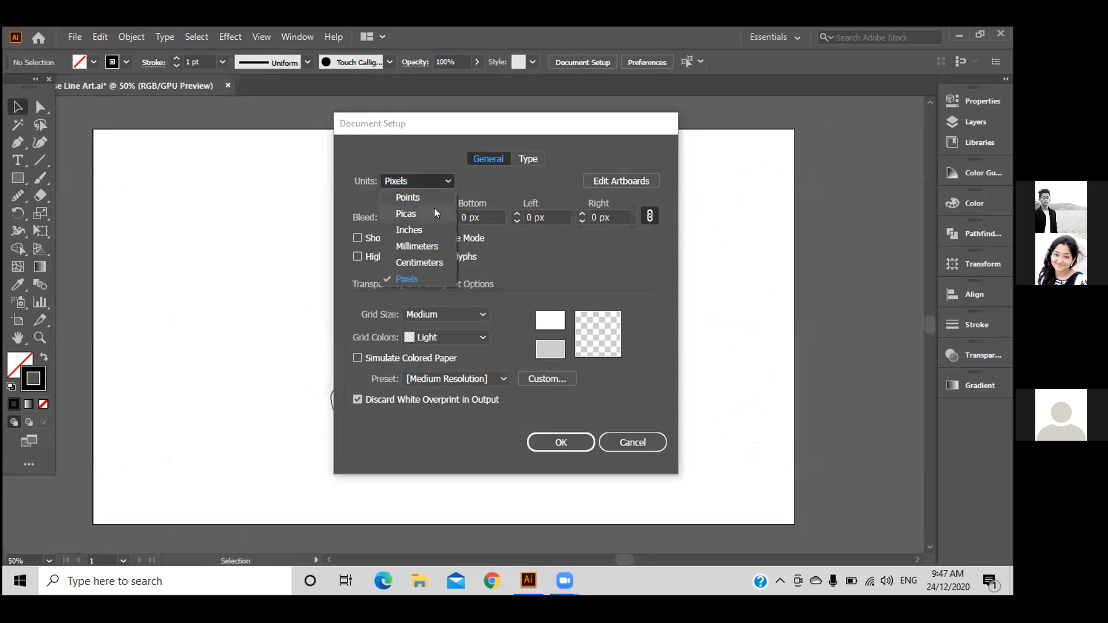
click(432, 228)
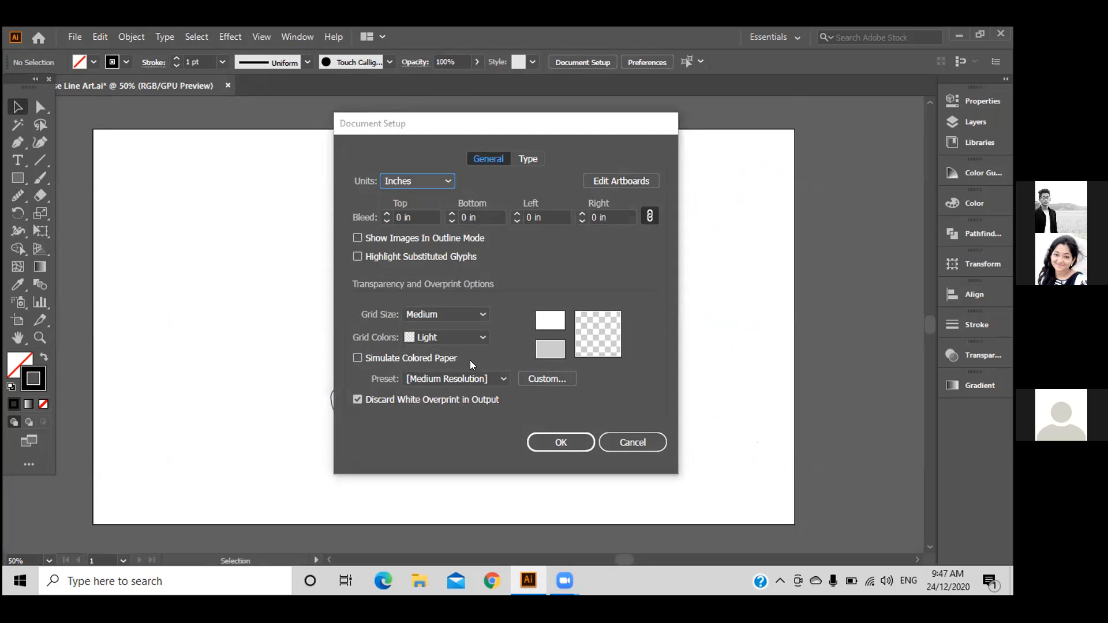
click(577, 445)
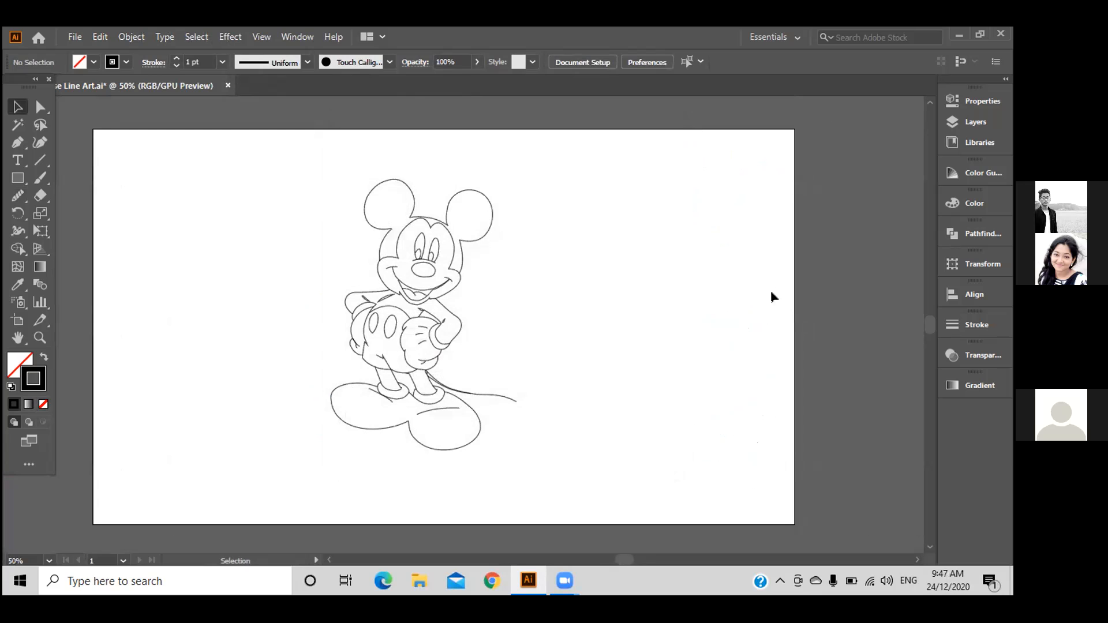
Align the line-art Mickey group to the artboard, centred horizontally and vertically, then deselect it.
drag(442, 321, 460, 311)
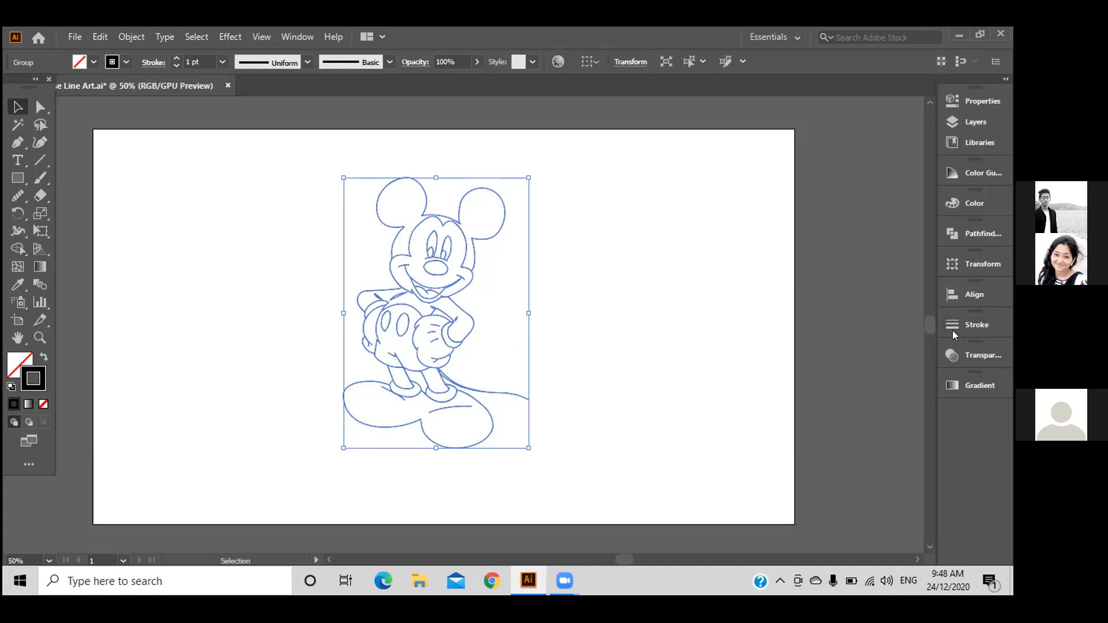
click(960, 293)
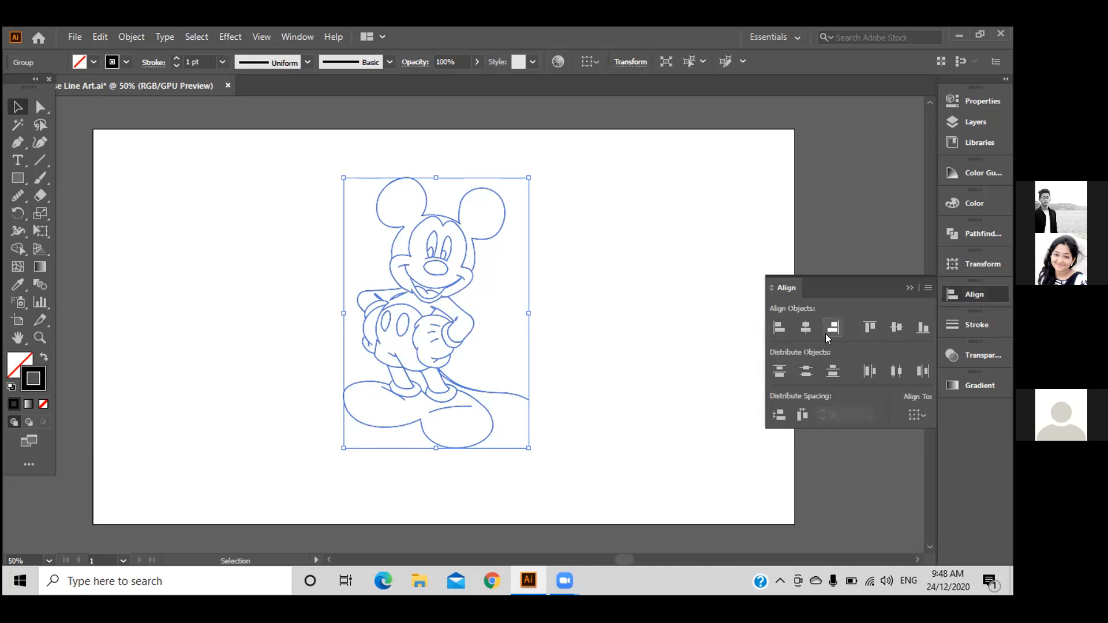
click(918, 414)
click(927, 462)
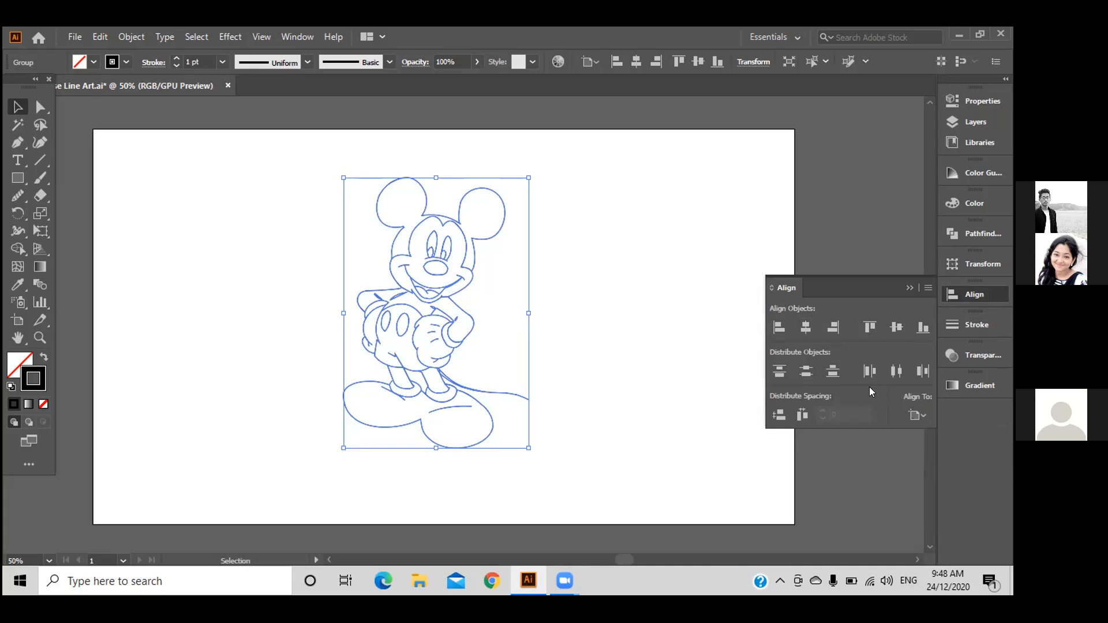
click(806, 328)
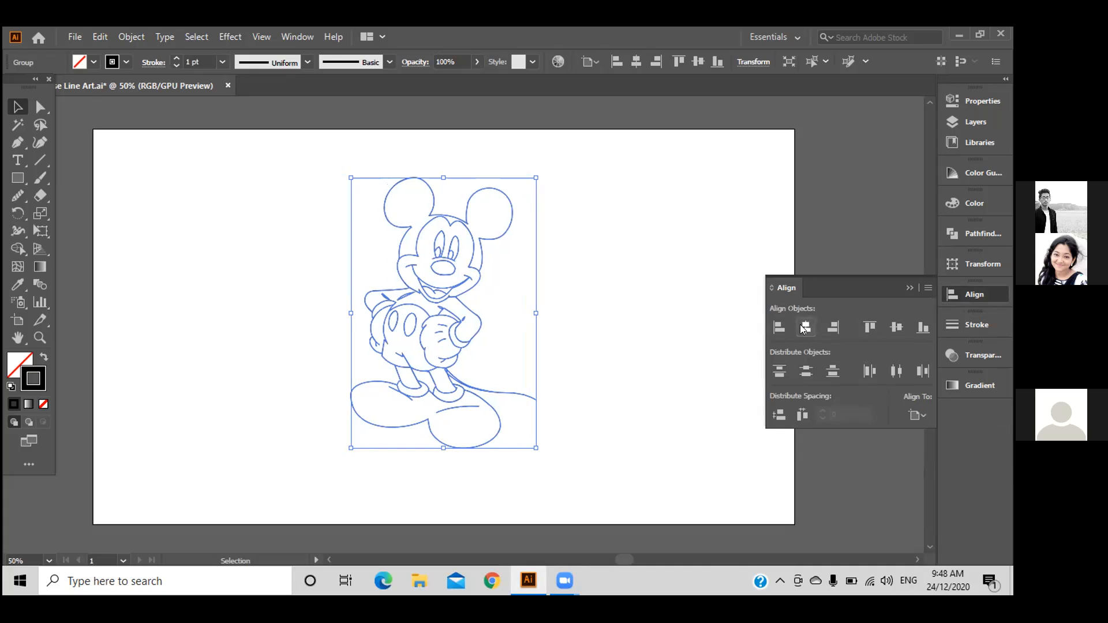
click(805, 371)
click(892, 330)
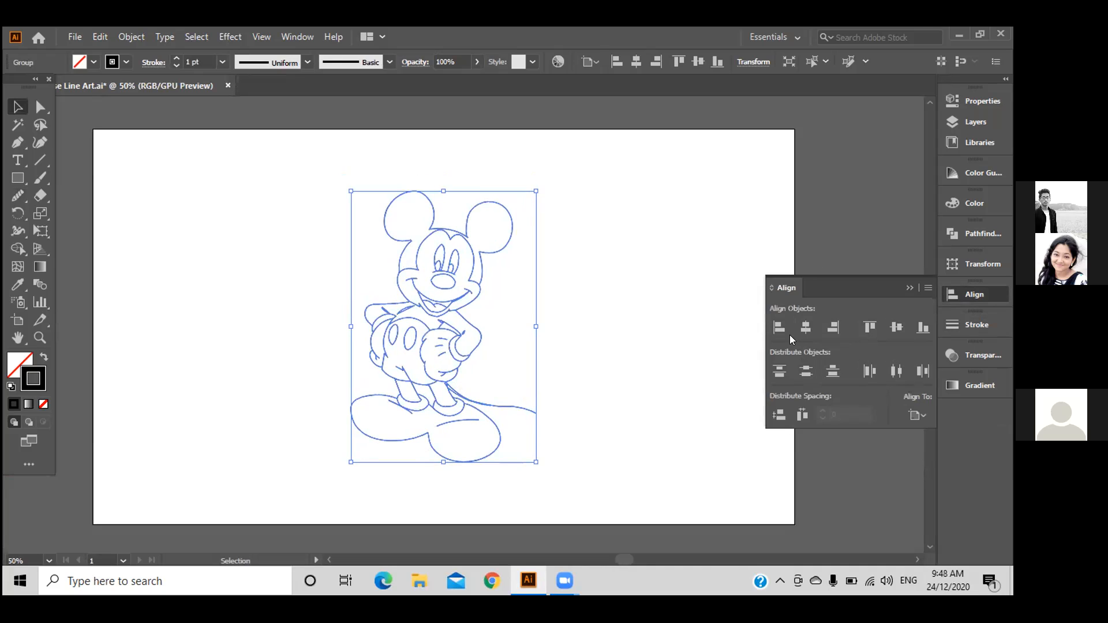
click(824, 235)
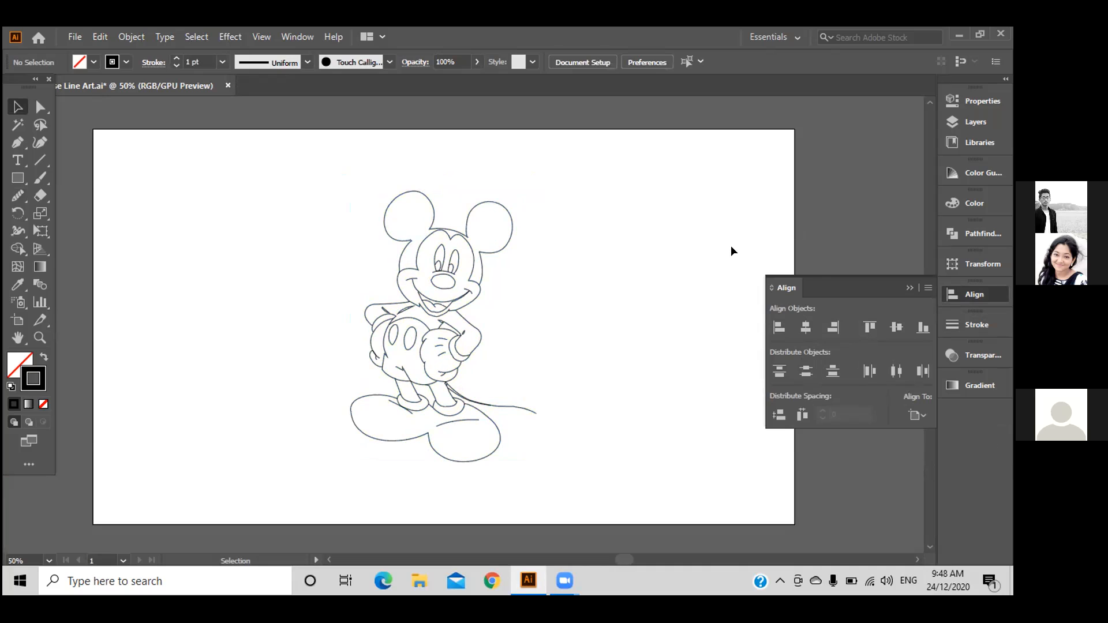
click(905, 288)
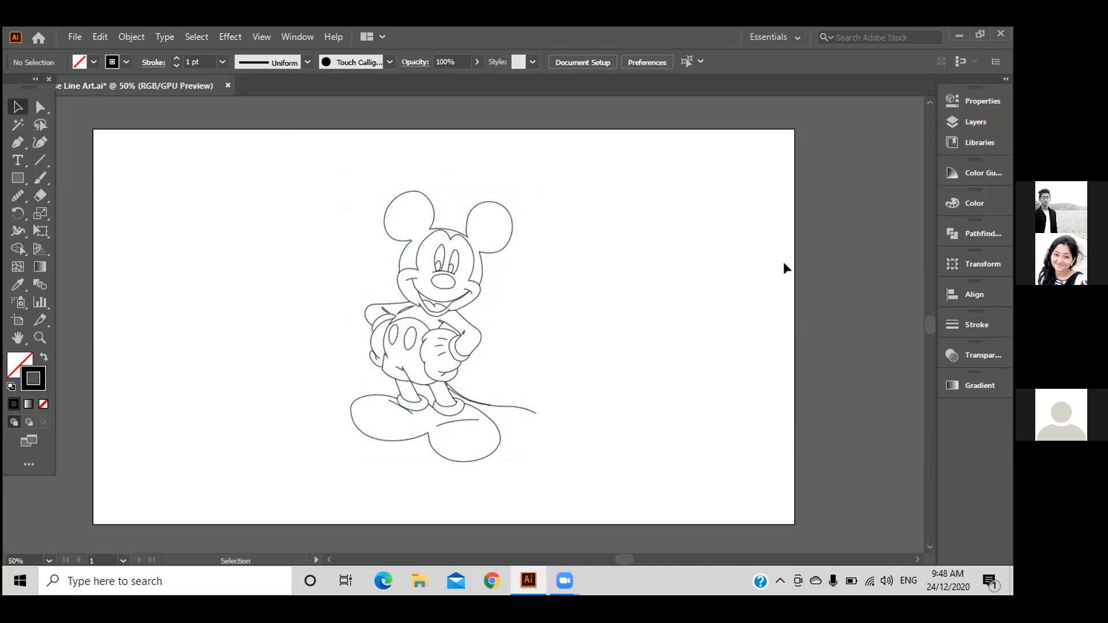
Set the spine placeholder text to the Bahnschrift font in Condensed style.
click(73, 36)
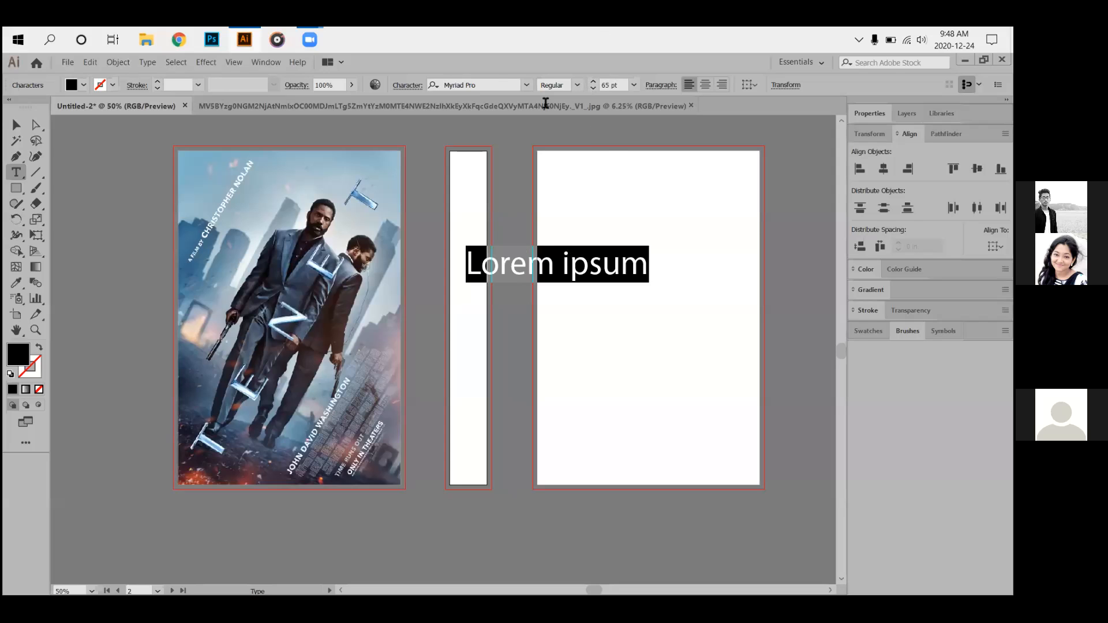
click(526, 86)
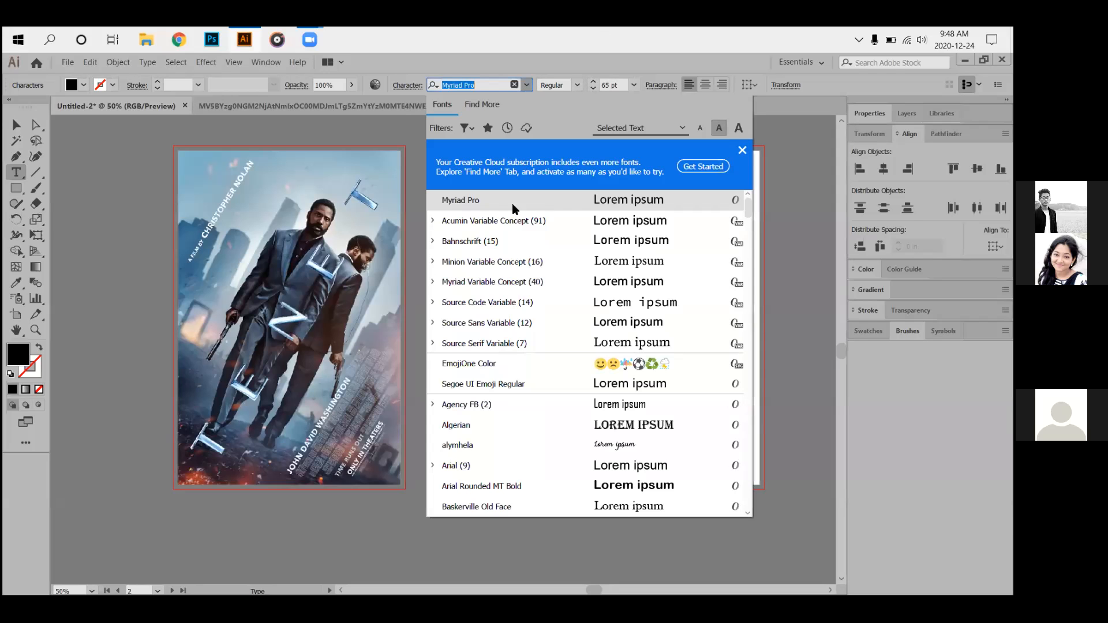
click(497, 242)
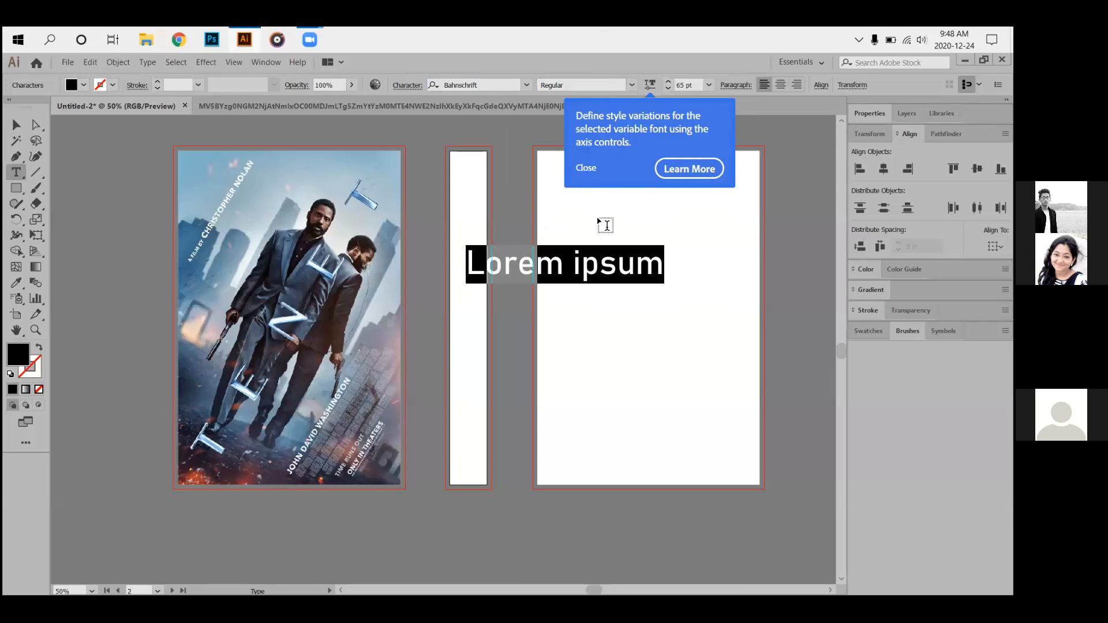
click(585, 167)
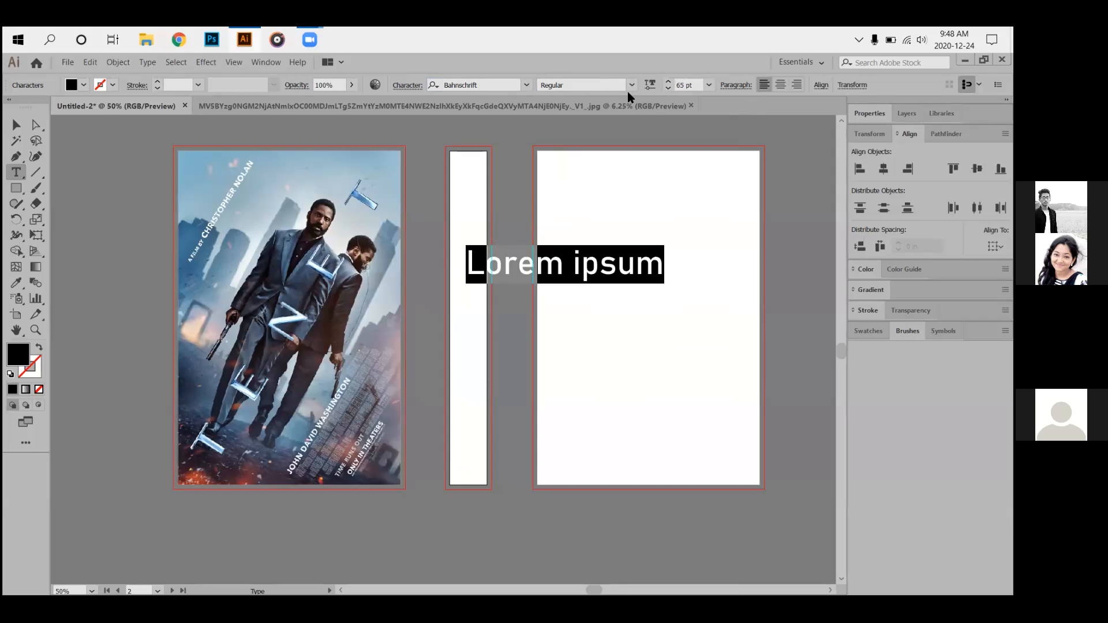
click(630, 85)
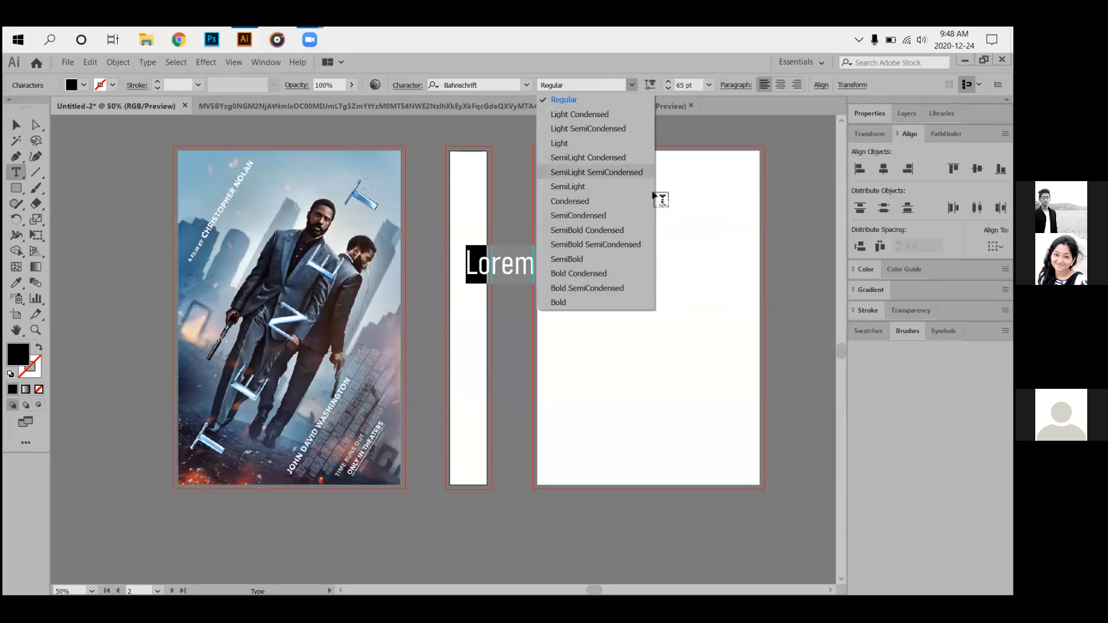
click(617, 201)
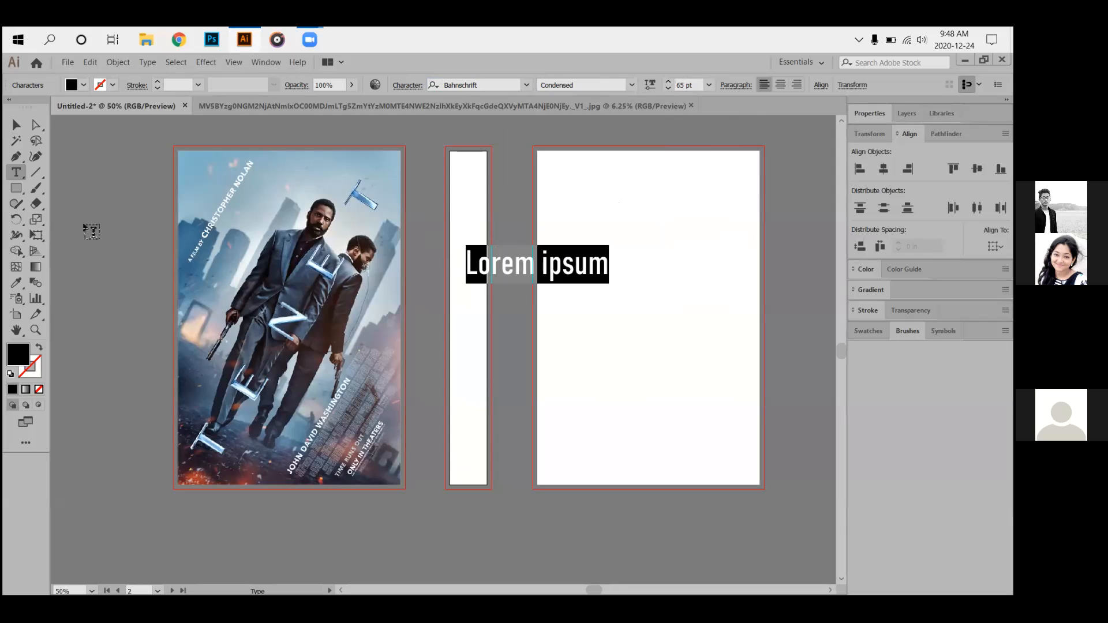
Type the title TENET over the selected placeholder text.
text(T)
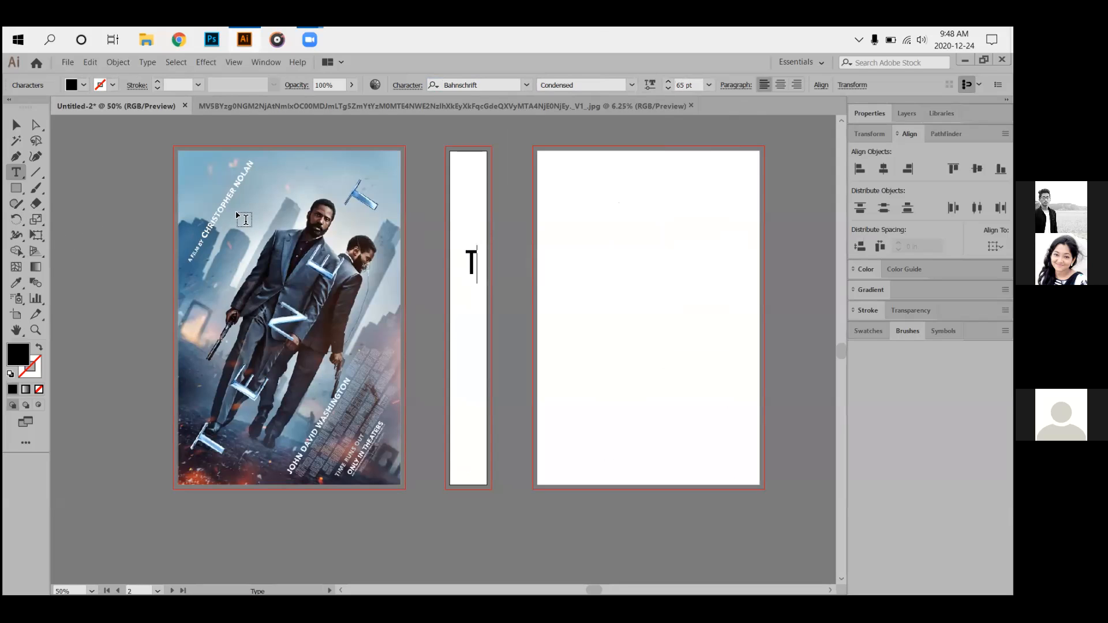
text(D)
key(BackSpace)
text(ENET)
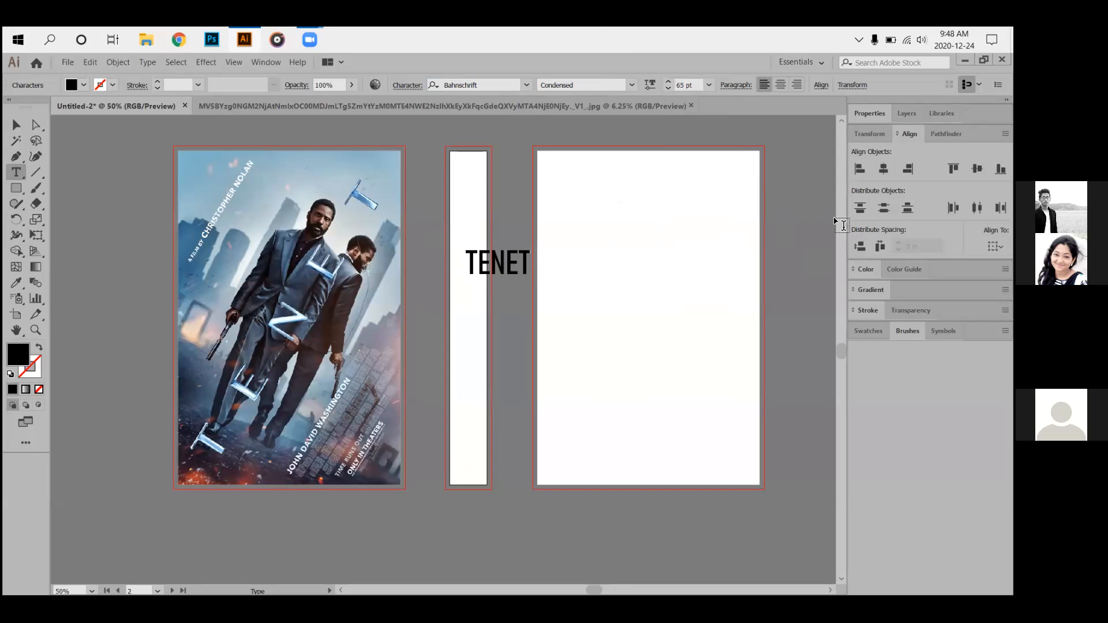
click(268, 63)
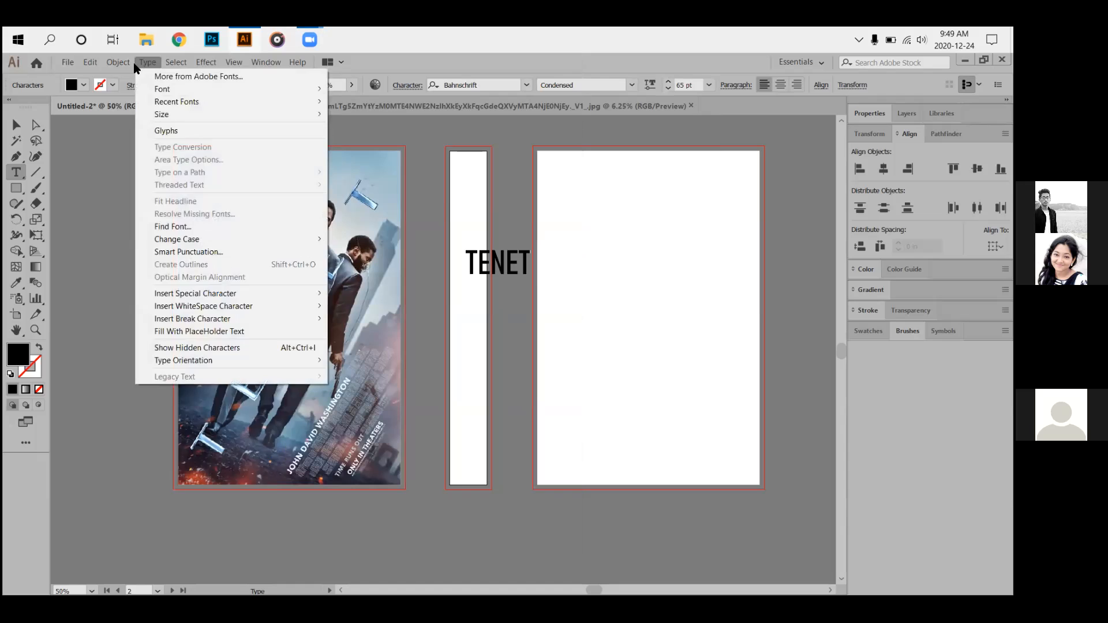
Close the separate JPG poster document, leaving only the cover spread document open.
mouse_move(144, 68)
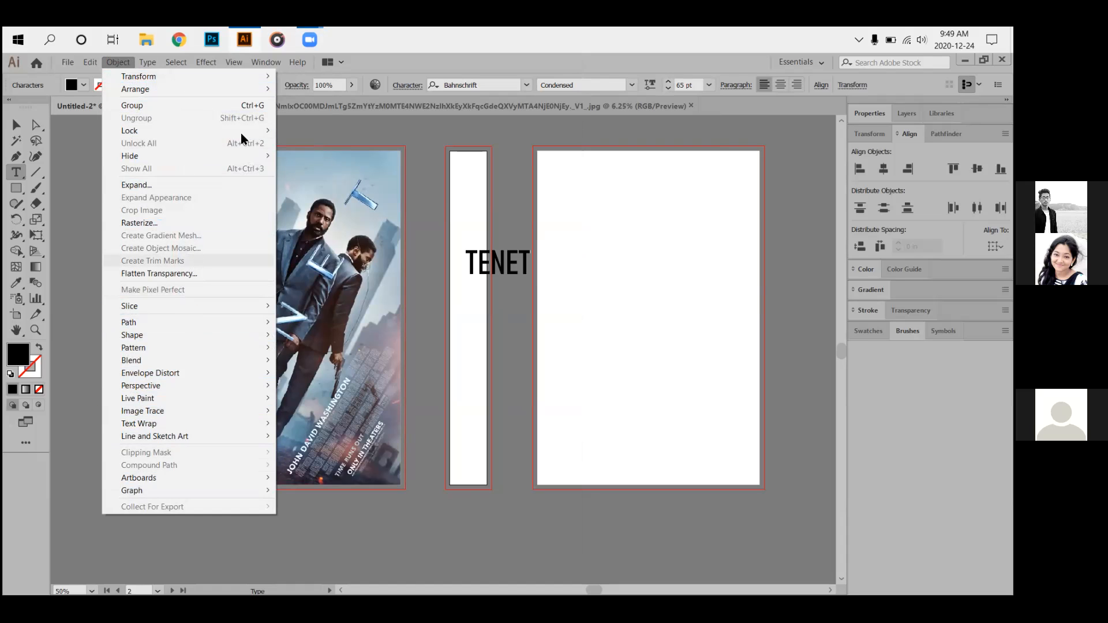
click(377, 56)
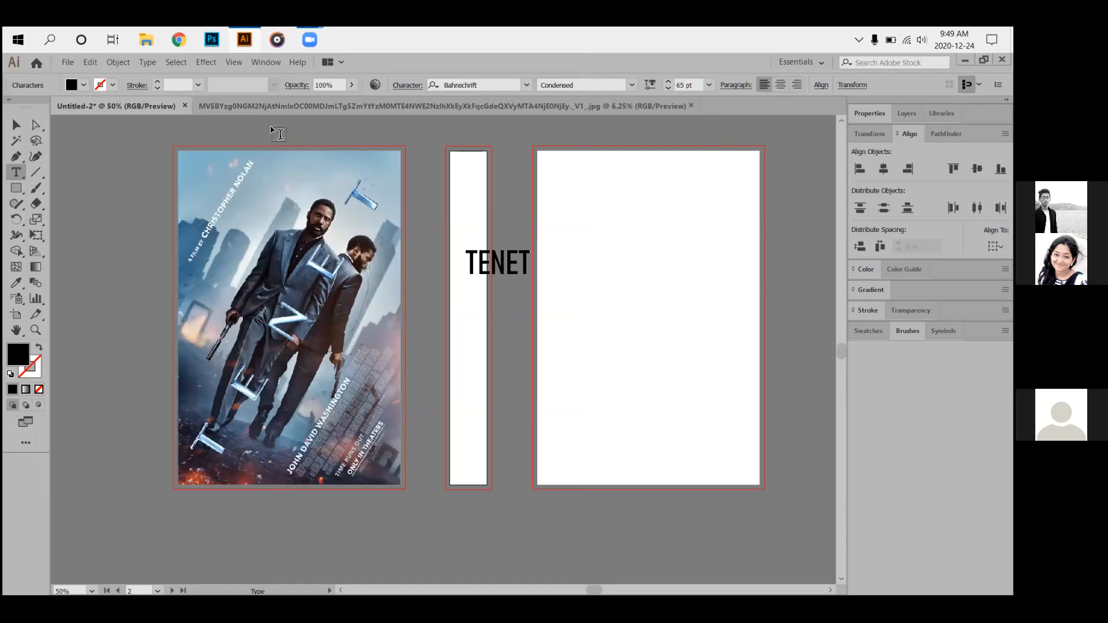
click(616, 108)
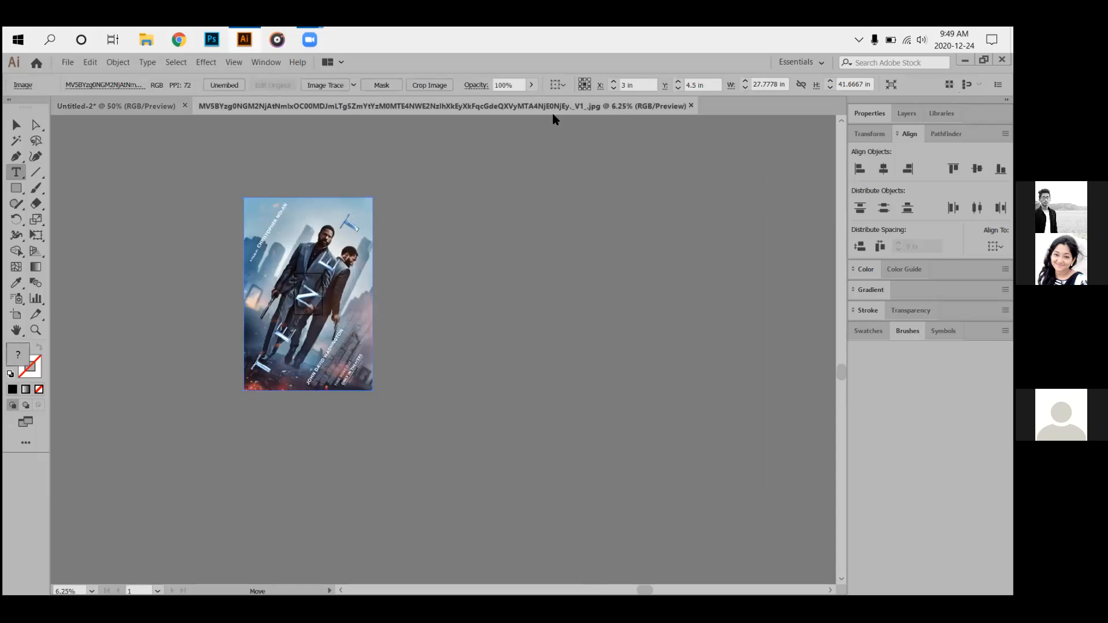
click(692, 107)
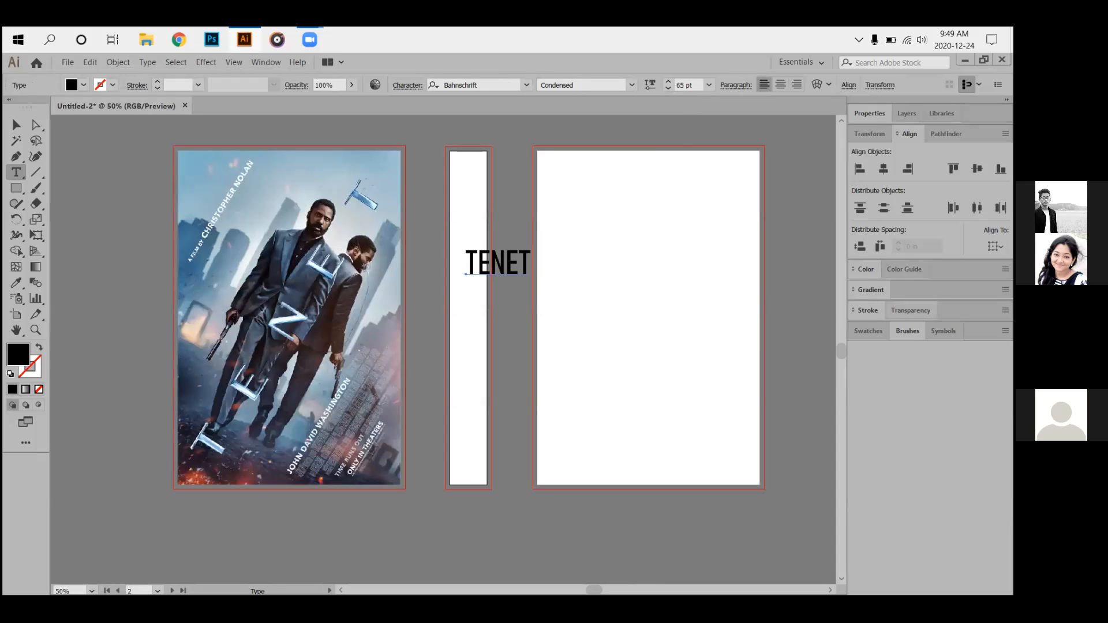
click(260, 63)
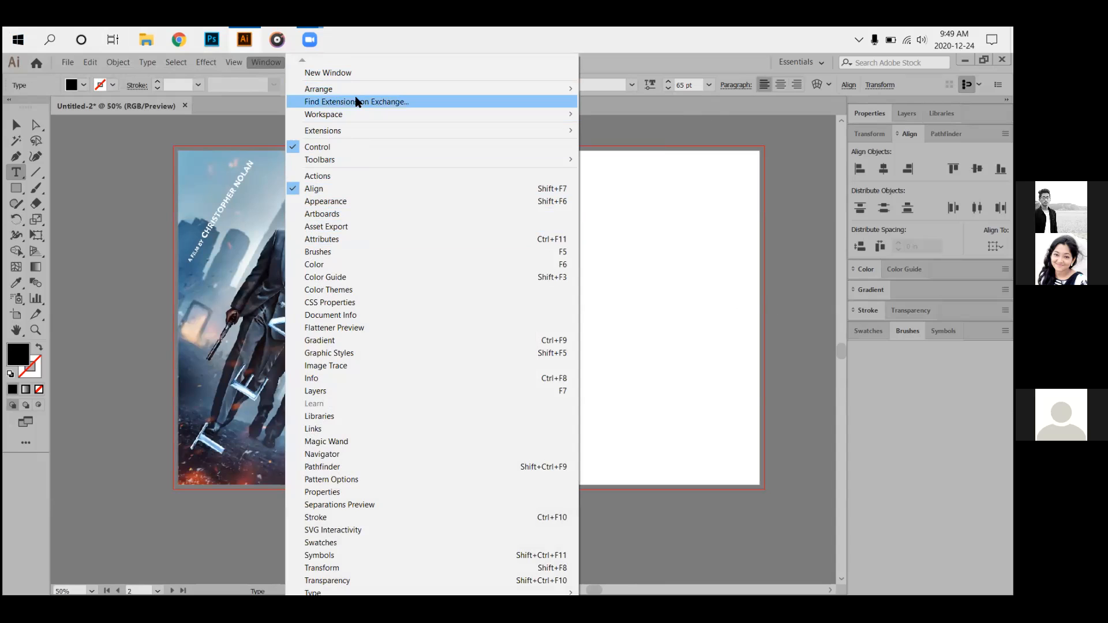
mouse_move(349, 115)
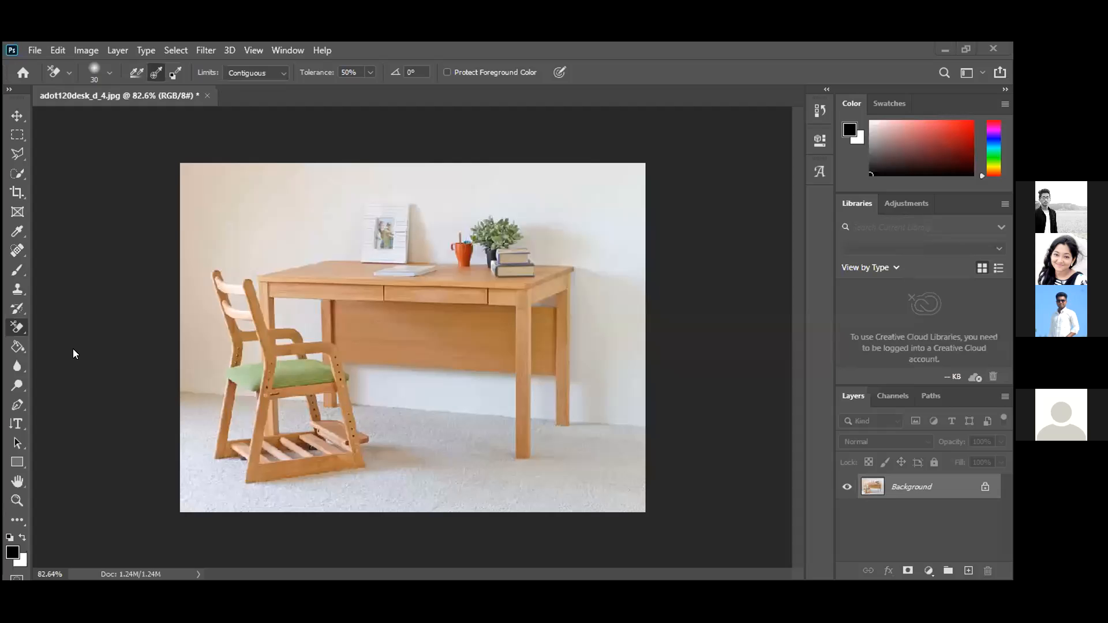
Switch to the Background Eraser Tool and erase test patches of wall near the frame and desk.
right_click(26, 328)
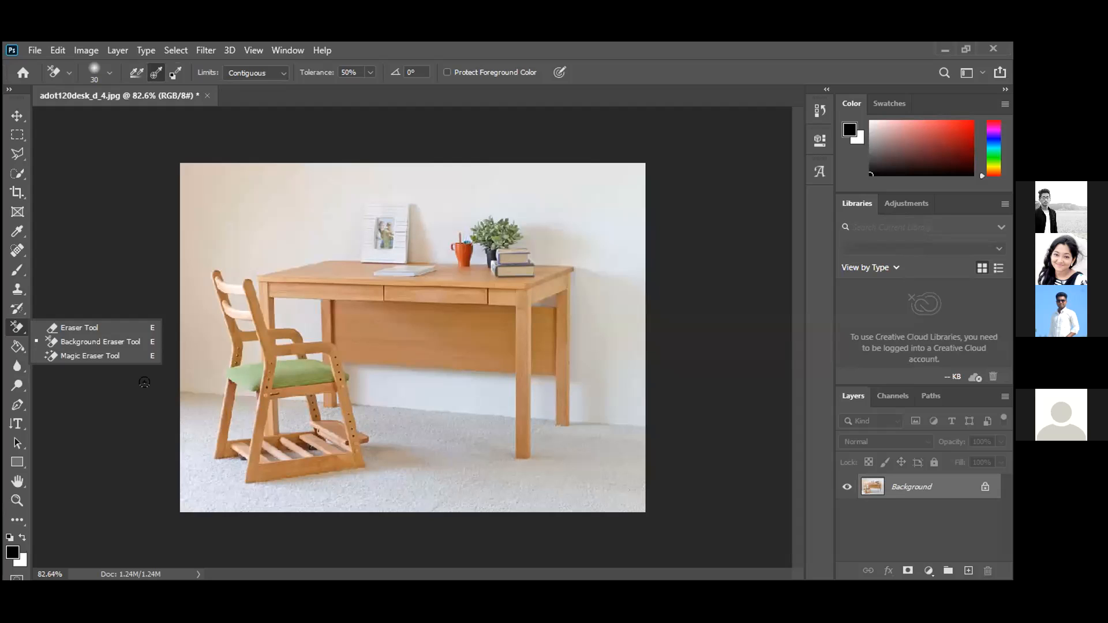
click(127, 342)
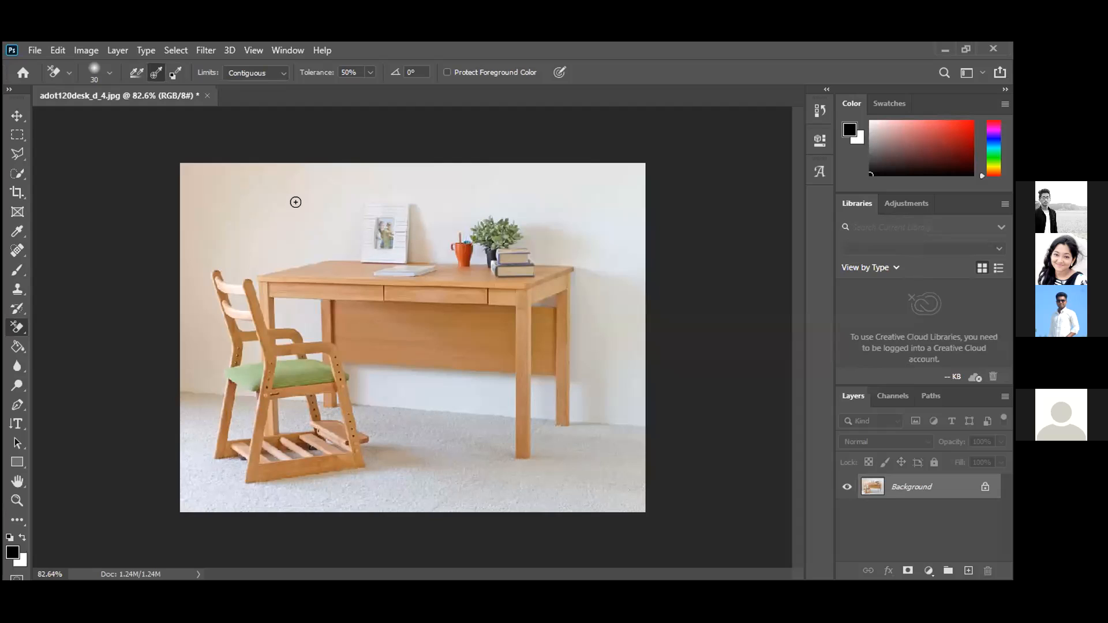
mouse_move(295, 202)
mouse_down()
mouse_move(345, 309)
mouse_move(305, 227)
mouse_move(312, 277)
mouse_move(296, 224)
mouse_up()
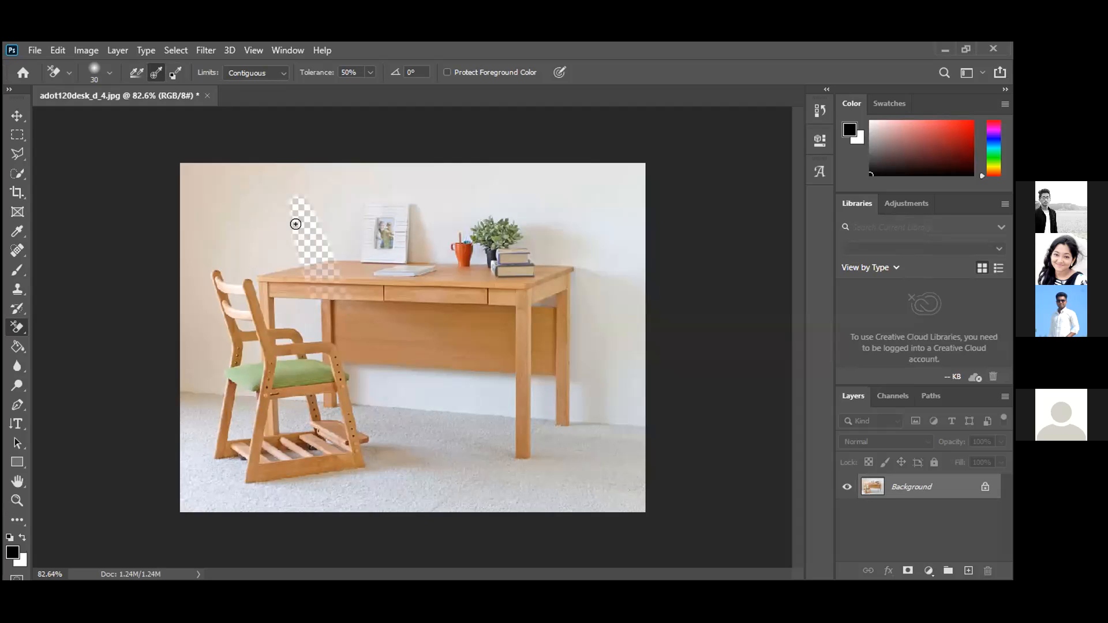
key(ctrl+z)
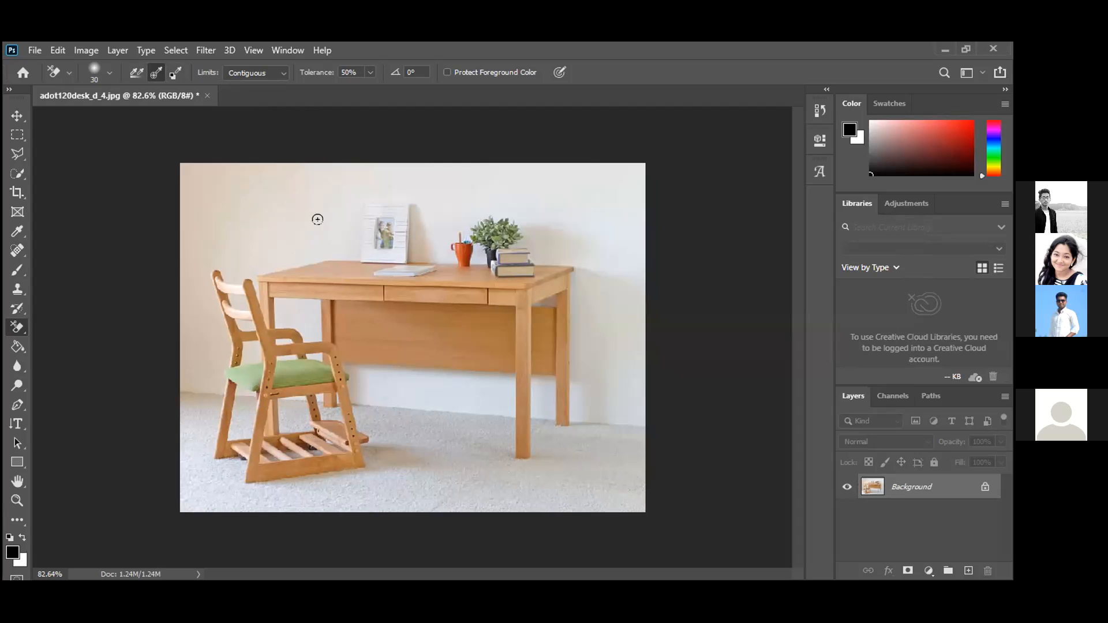
click(317, 220)
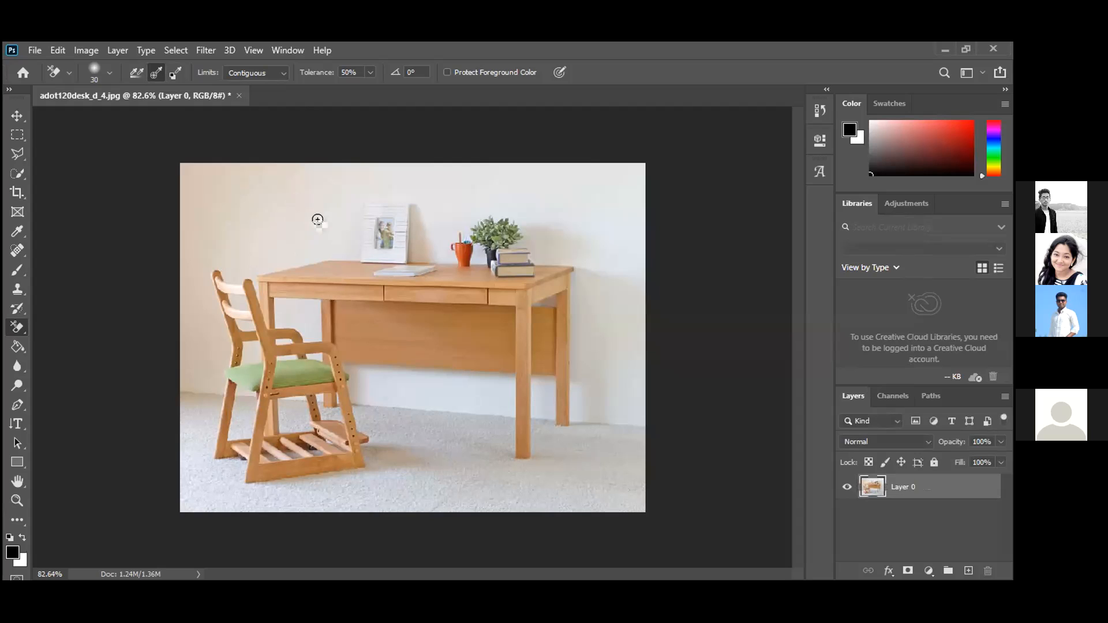
key(ctrl+z)
mouse_move(316, 220)
mouse_down()
mouse_move(333, 292)
mouse_move(375, 369)
mouse_move(326, 253)
mouse_up()
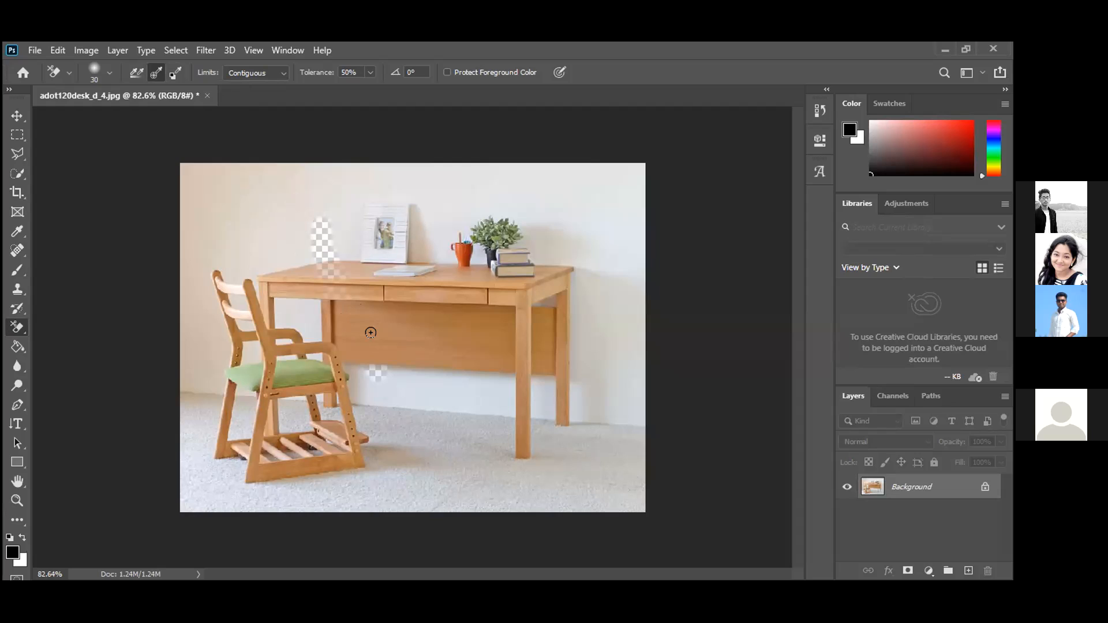
click(310, 296)
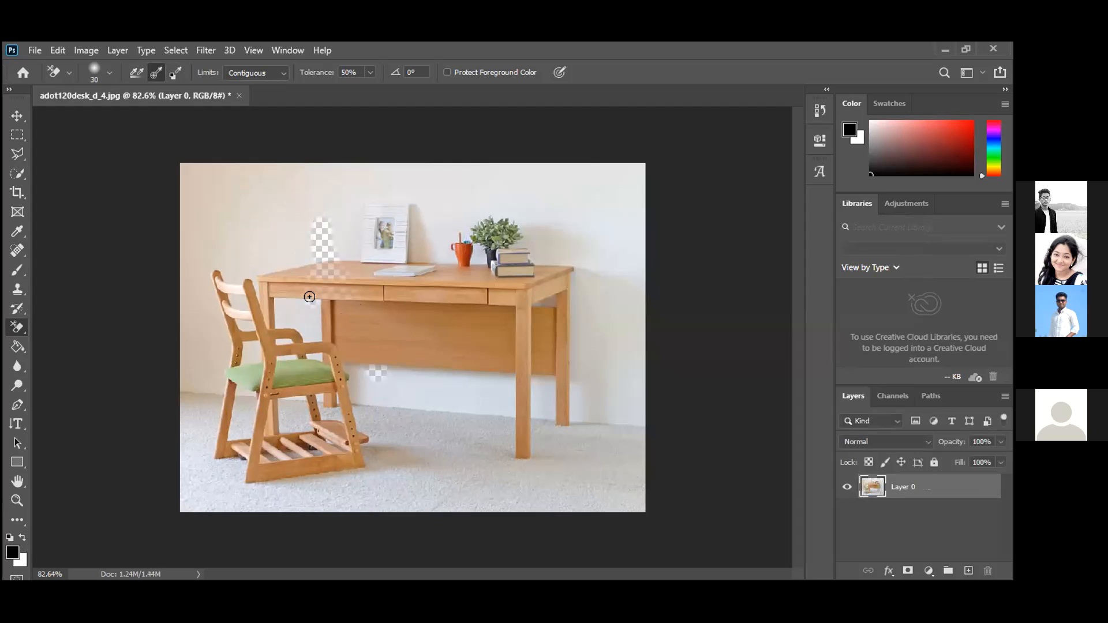
Lower the eraser tolerance to 11% and undo the earlier erasures.
click(111, 77)
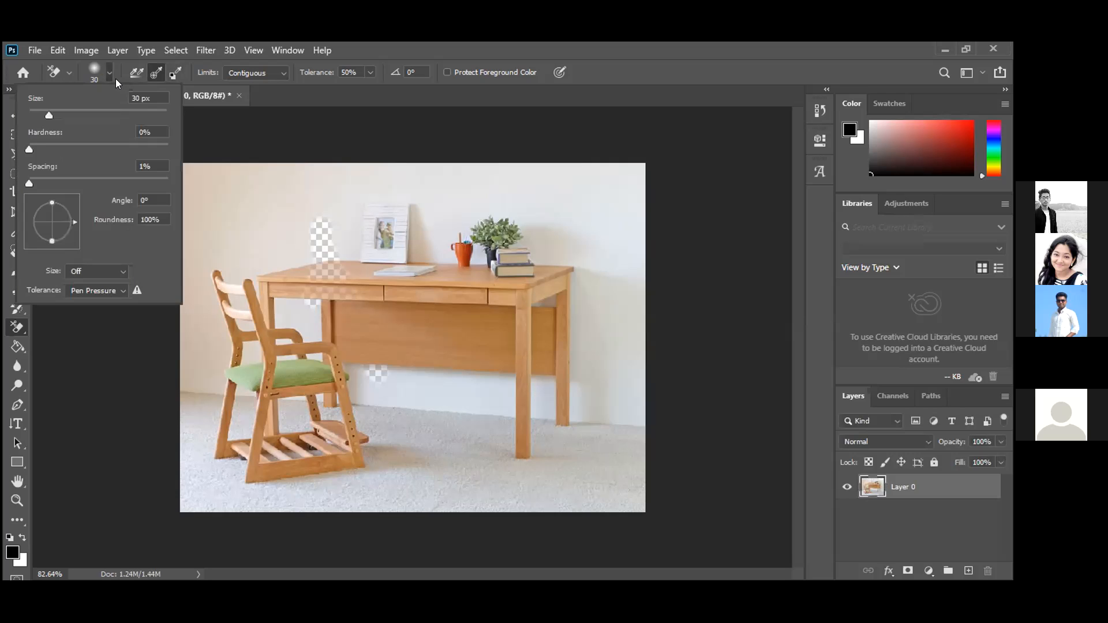
click(115, 78)
drag(347, 90, 347, 90)
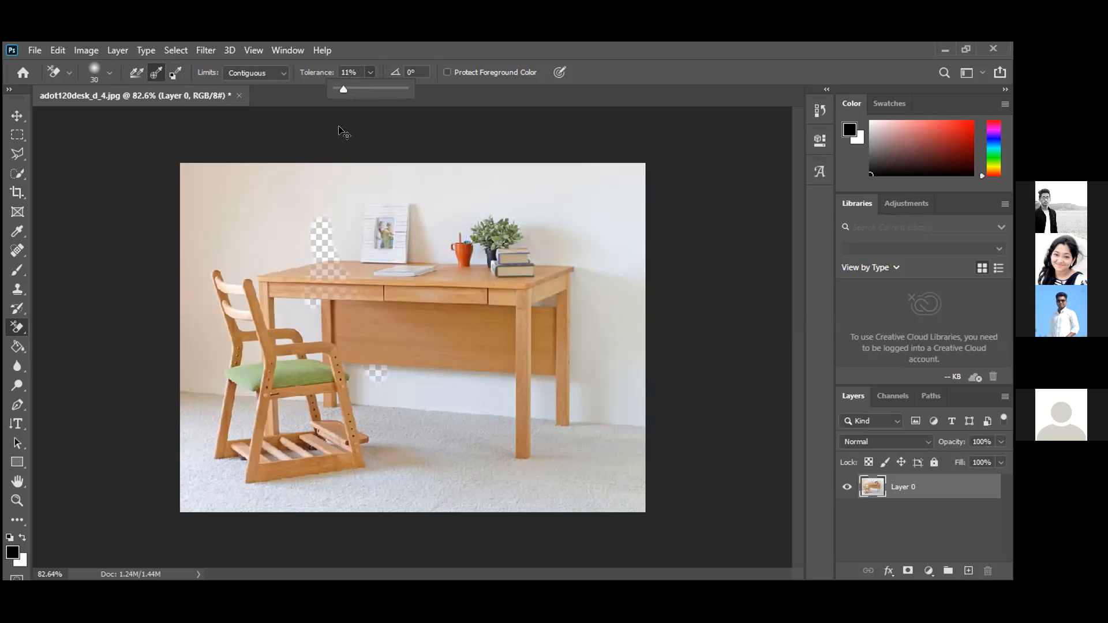
key(ctrl+z)
Erase a diagonal wall strip and the right-edge wall, then raise eraser tolerance to 51%.
mouse_move(265, 216)
mouse_down()
mouse_move(340, 284)
mouse_move(320, 218)
mouse_move(335, 271)
mouse_move(280, 224)
mouse_move(287, 266)
mouse_move(237, 230)
mouse_move(269, 295)
mouse_move(240, 252)
mouse_move(263, 208)
mouse_move(274, 218)
mouse_move(240, 180)
mouse_move(181, 160)
mouse_move(172, 206)
mouse_move(211, 182)
mouse_move(236, 274)
mouse_move(251, 266)
mouse_move(227, 303)
mouse_move(295, 332)
mouse_move(261, 323)
mouse_move(297, 284)
mouse_move(292, 251)
mouse_move(317, 193)
mouse_move(285, 167)
mouse_move(276, 218)
mouse_move(294, 225)
mouse_move(311, 150)
mouse_move(283, 148)
mouse_move(281, 178)
mouse_move(318, 162)
mouse_move(339, 184)
mouse_move(323, 238)
mouse_move(329, 205)
mouse_move(345, 202)
mouse_move(354, 171)
mouse_move(441, 157)
mouse_move(315, 171)
mouse_move(472, 163)
mouse_move(627, 177)
mouse_move(591, 160)
mouse_up()
mouse_move(628, 314)
mouse_down()
mouse_move(629, 241)
mouse_move(629, 339)
mouse_move(630, 280)
mouse_up()
mouse_move(635, 217)
mouse_down()
mouse_move(619, 390)
mouse_move(615, 374)
mouse_move(567, 405)
mouse_up()
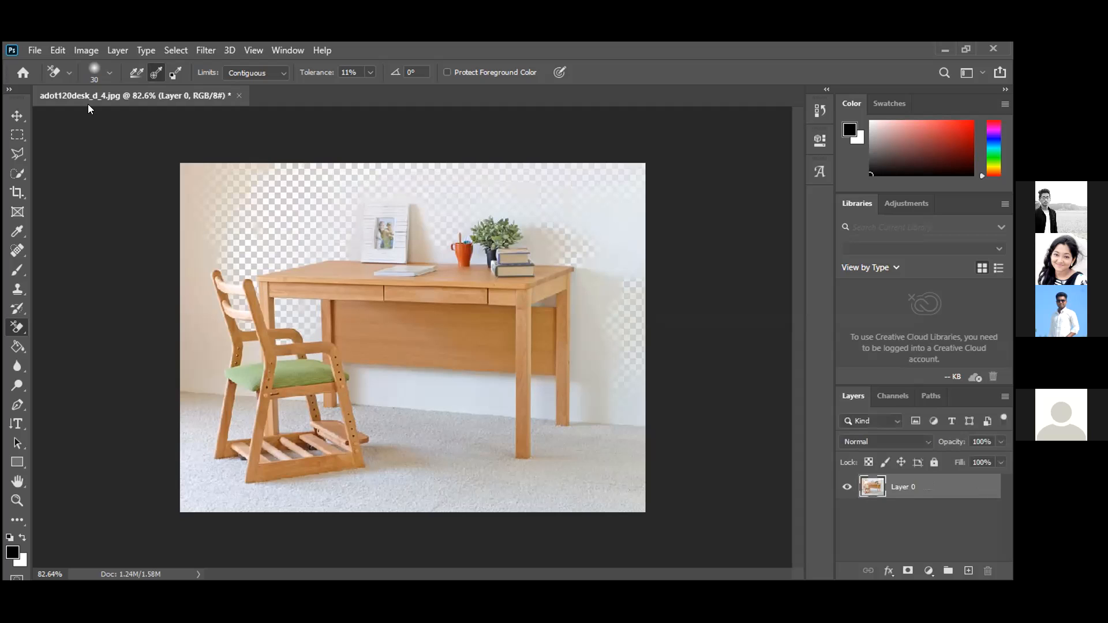
click(370, 73)
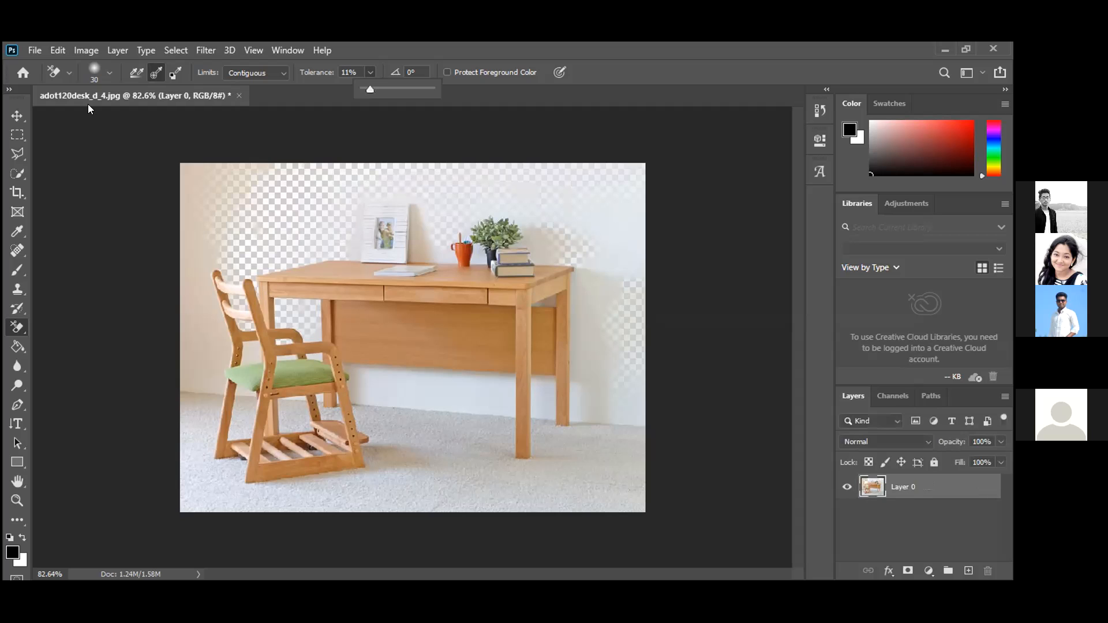
drag(370, 89, 397, 89)
Erase the upper-right wall, lower-right wall and floor, and the left-edge background with the Background Eraser.
click(110, 74)
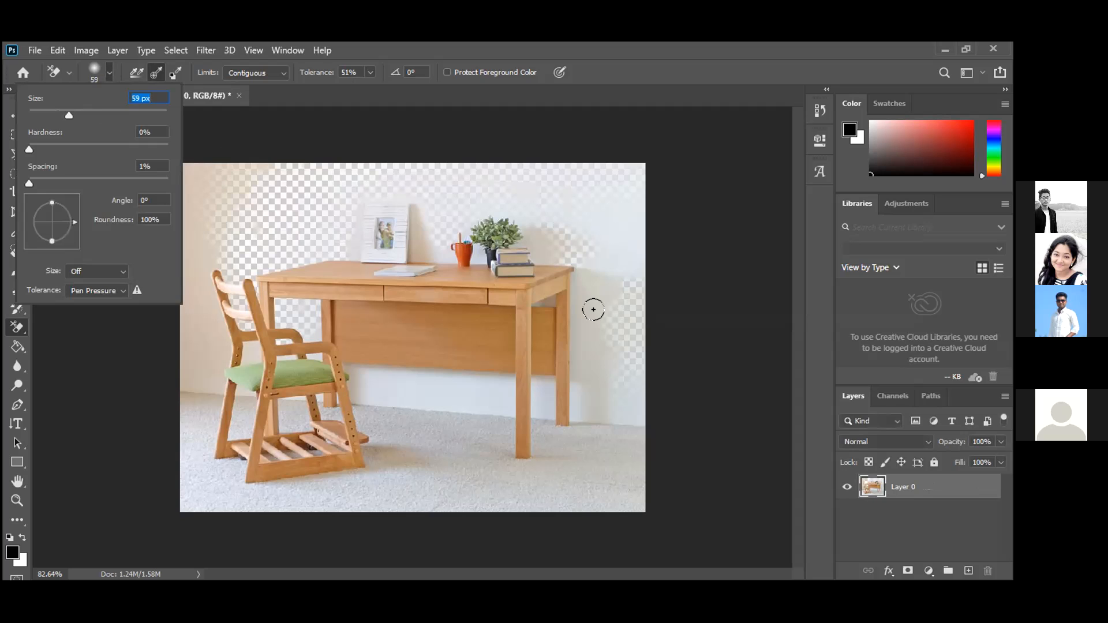
mouse_move(618, 258)
mouse_down()
mouse_move(597, 178)
mouse_move(624, 198)
mouse_move(624, 166)
mouse_move(528, 162)
mouse_move(576, 189)
mouse_move(577, 220)
mouse_move(516, 174)
mouse_move(586, 213)
mouse_up()
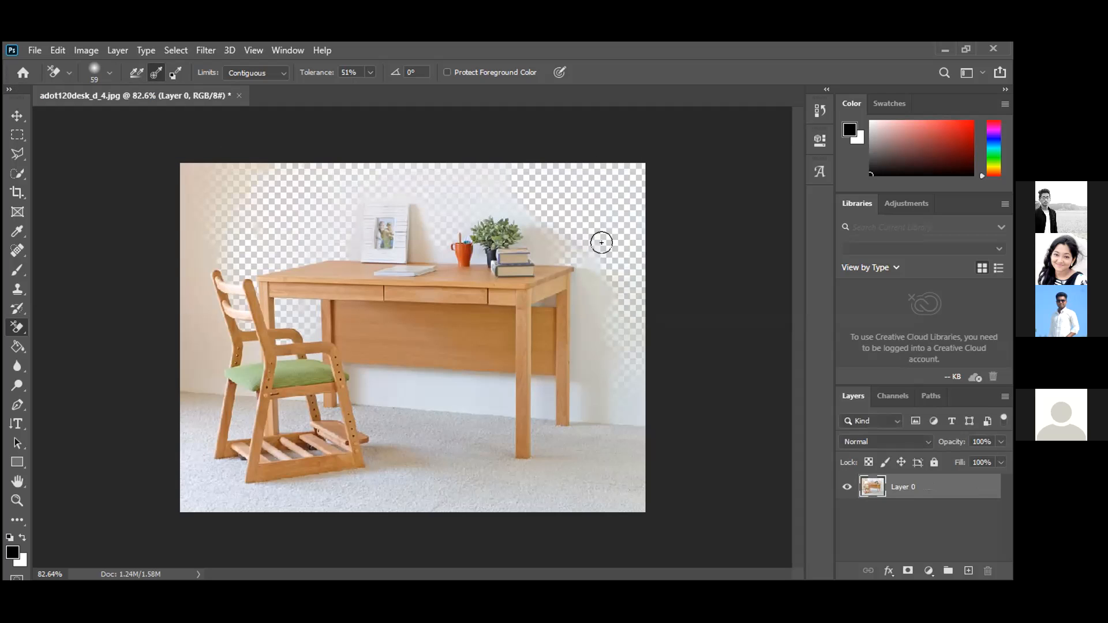
mouse_move(605, 419)
mouse_down()
mouse_move(621, 472)
mouse_move(645, 384)
mouse_move(630, 483)
mouse_up()
mouse_move(586, 408)
mouse_down()
mouse_move(557, 490)
mouse_move(526, 504)
mouse_move(303, 519)
mouse_move(186, 503)
mouse_move(422, 504)
mouse_move(530, 487)
mouse_up()
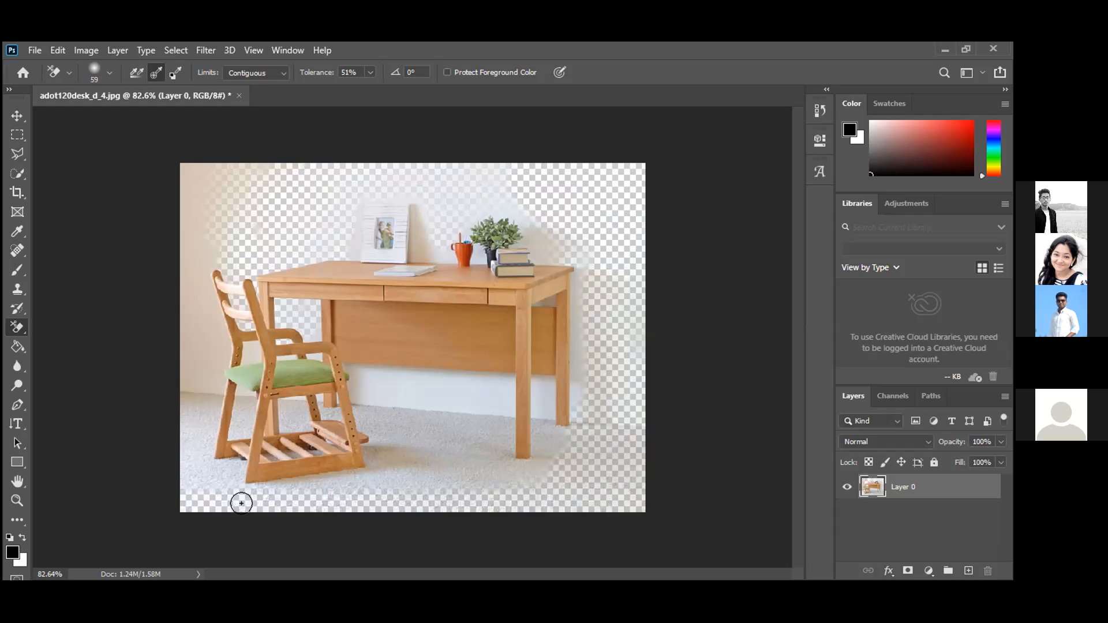
drag(179, 398, 178, 323)
mouse_move(193, 185)
mouse_down()
mouse_move(183, 168)
mouse_move(245, 166)
mouse_up()
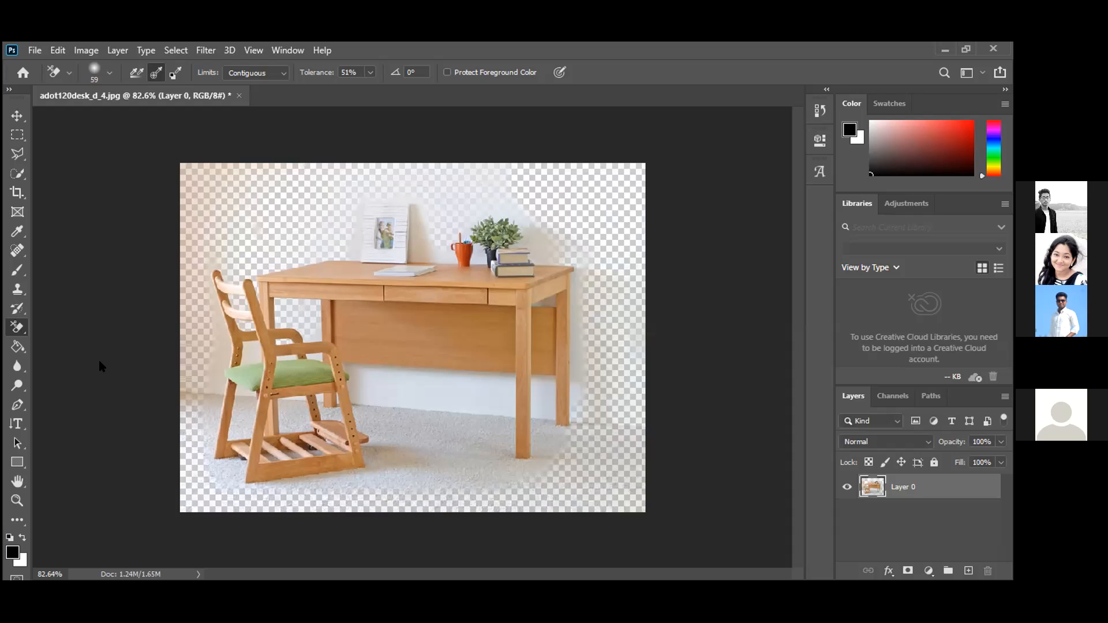
Switch to the Magic Eraser Tool and erase the floor under the desk.
right_click(17, 328)
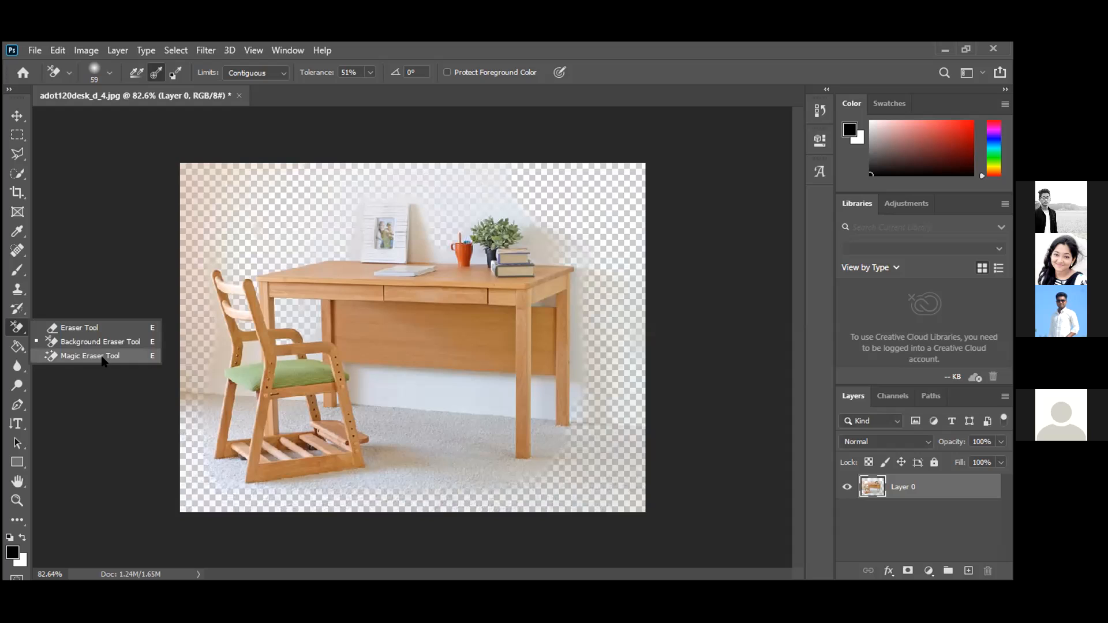
click(103, 359)
click(462, 386)
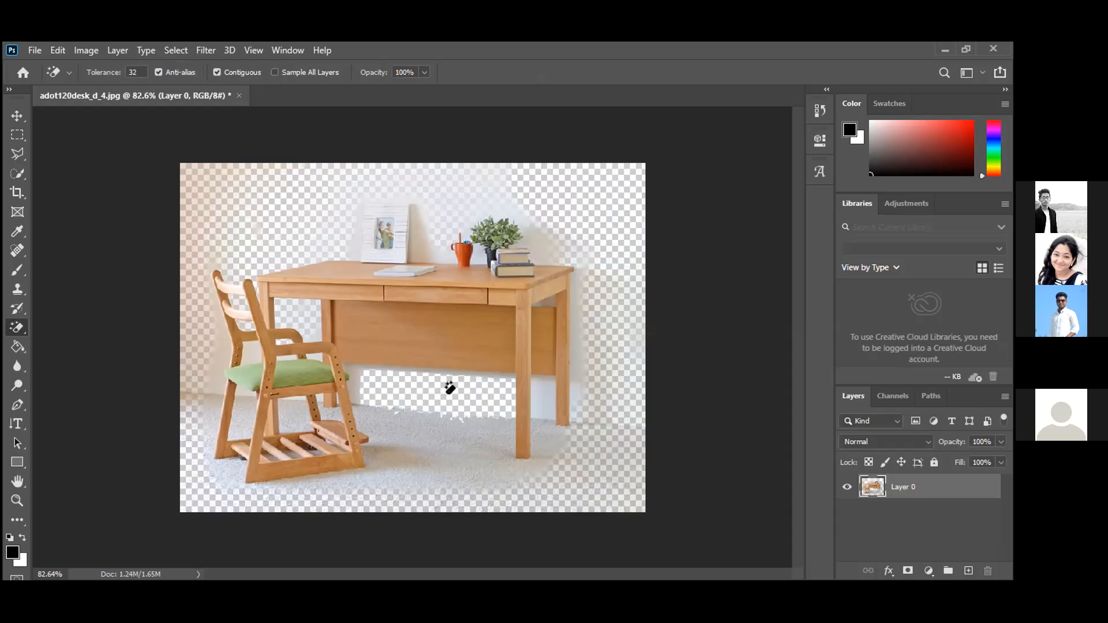
click(458, 444)
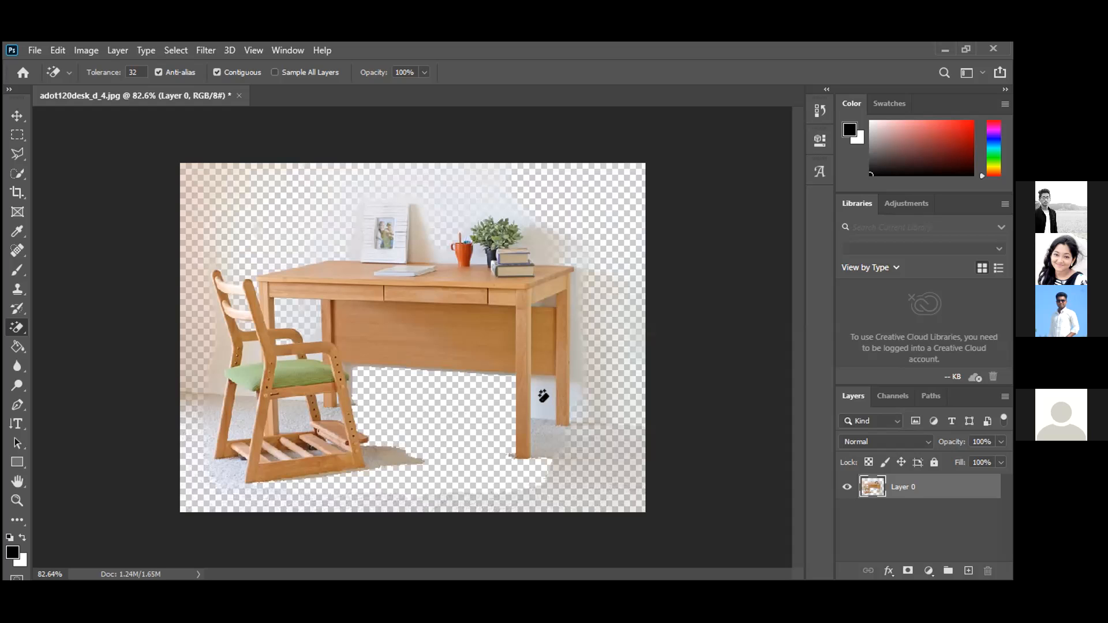
Erase wall remnants by the desk's right leg and beside the frame, then set eraser size 15 px.
right_click(17, 327)
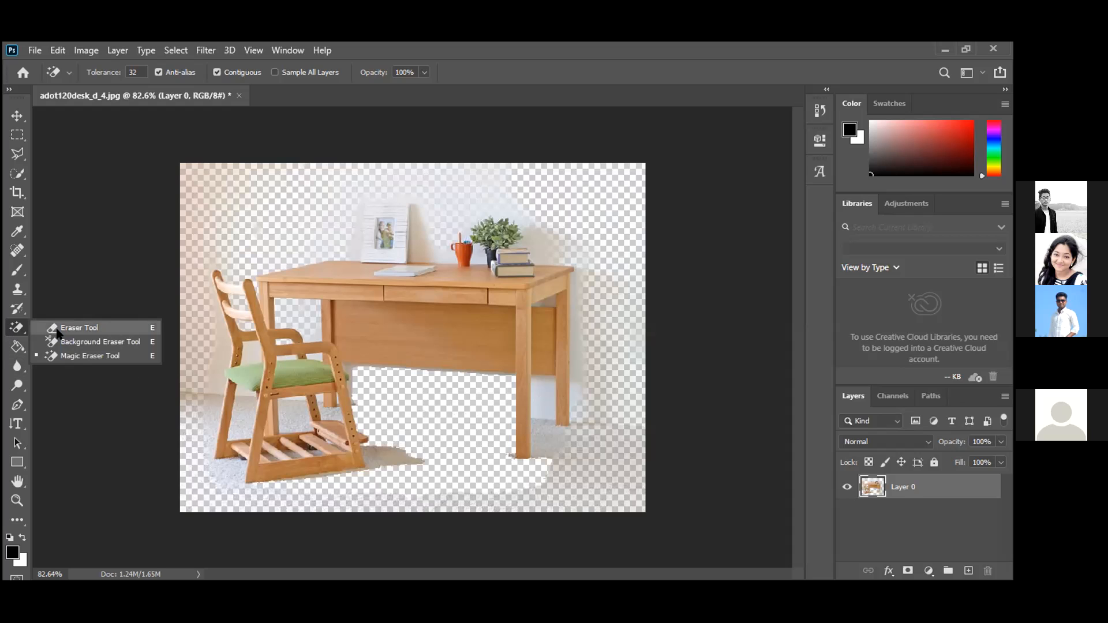
click(82, 344)
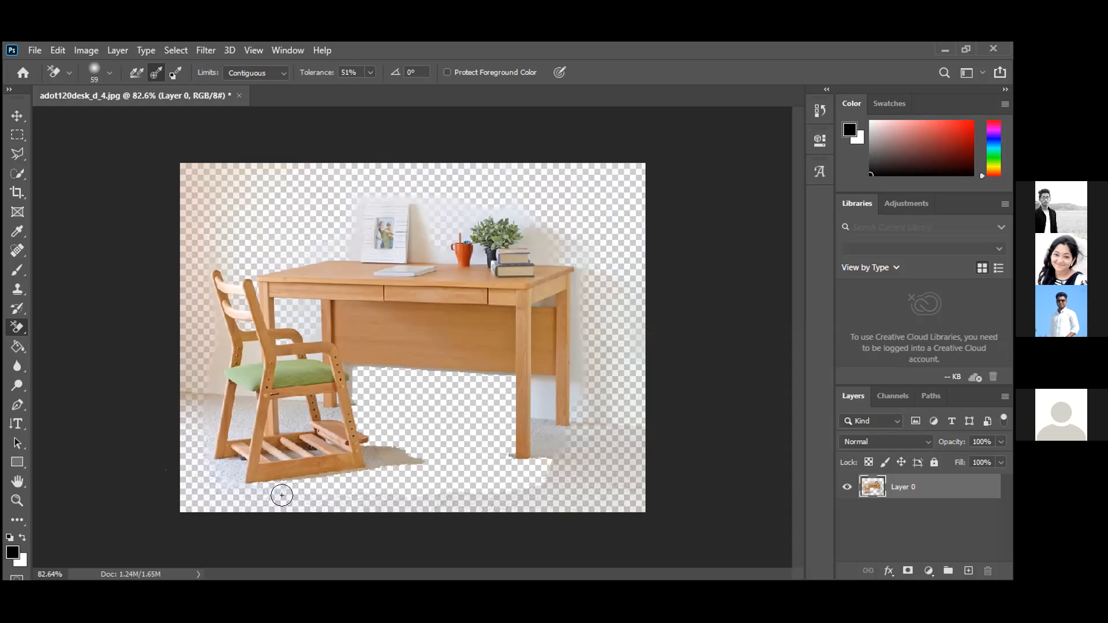
mouse_move(552, 460)
mouse_down()
mouse_move(584, 435)
mouse_move(587, 366)
mouse_up()
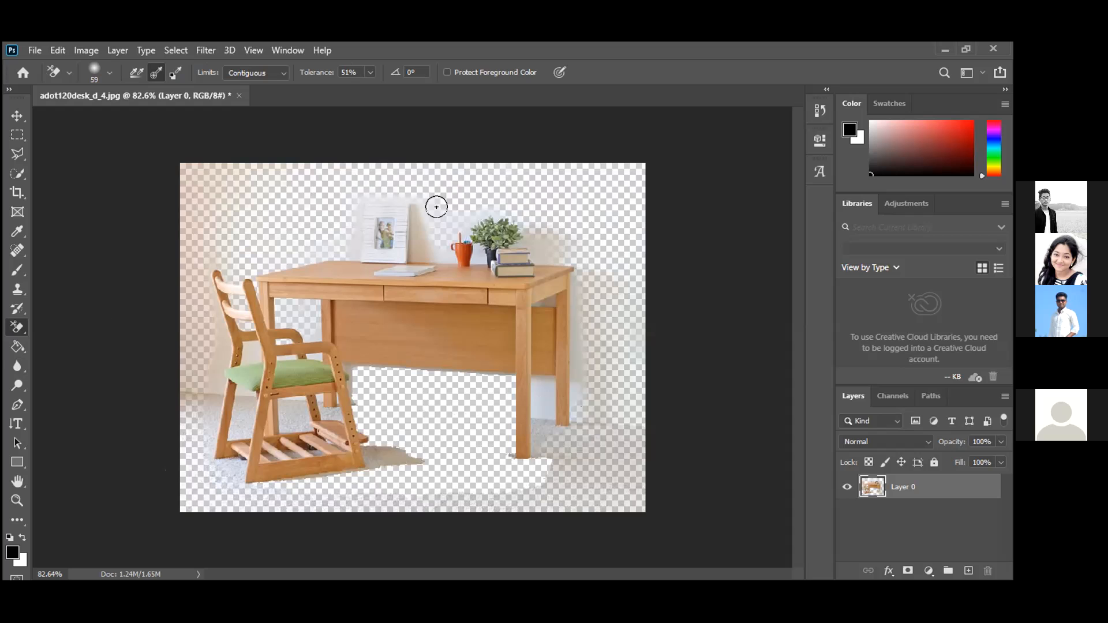
mouse_move(432, 220)
mouse_down()
mouse_move(418, 200)
mouse_move(440, 213)
mouse_move(452, 188)
mouse_up()
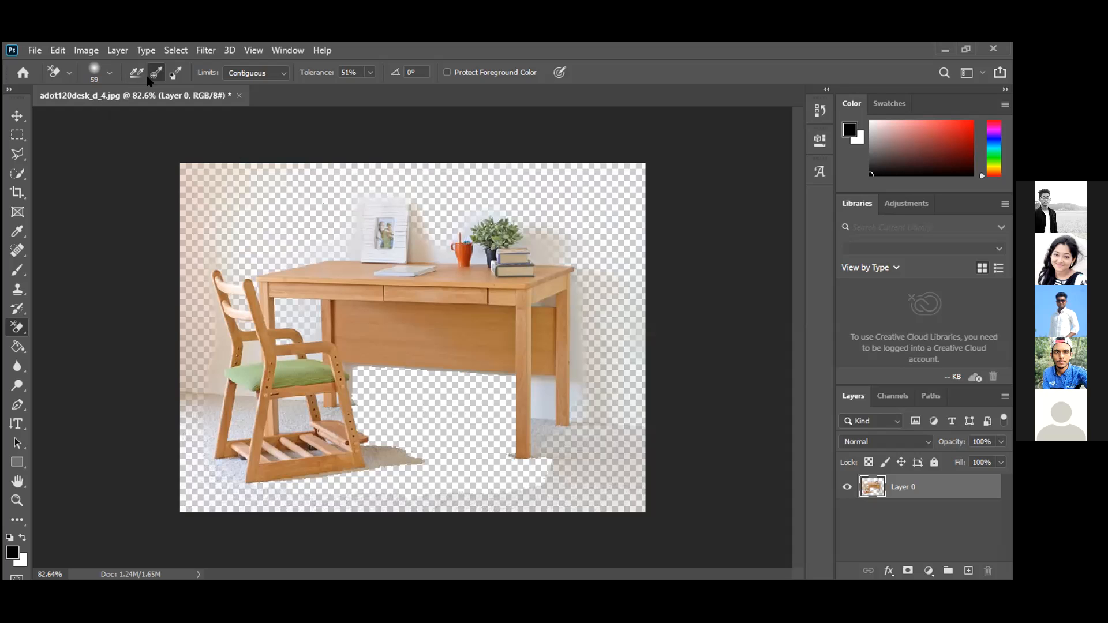
click(110, 73)
drag(67, 116, 39, 115)
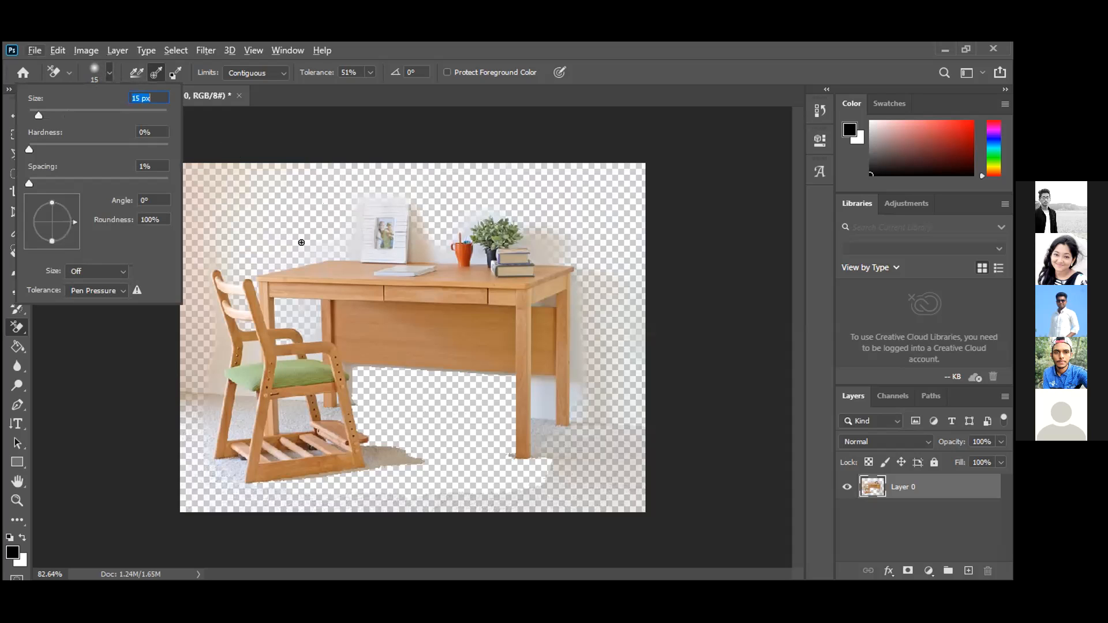
At 21% tolerance, erase the wall and carpet left of the chair's rear post and between posts.
scroll(301, 243, up, 5)
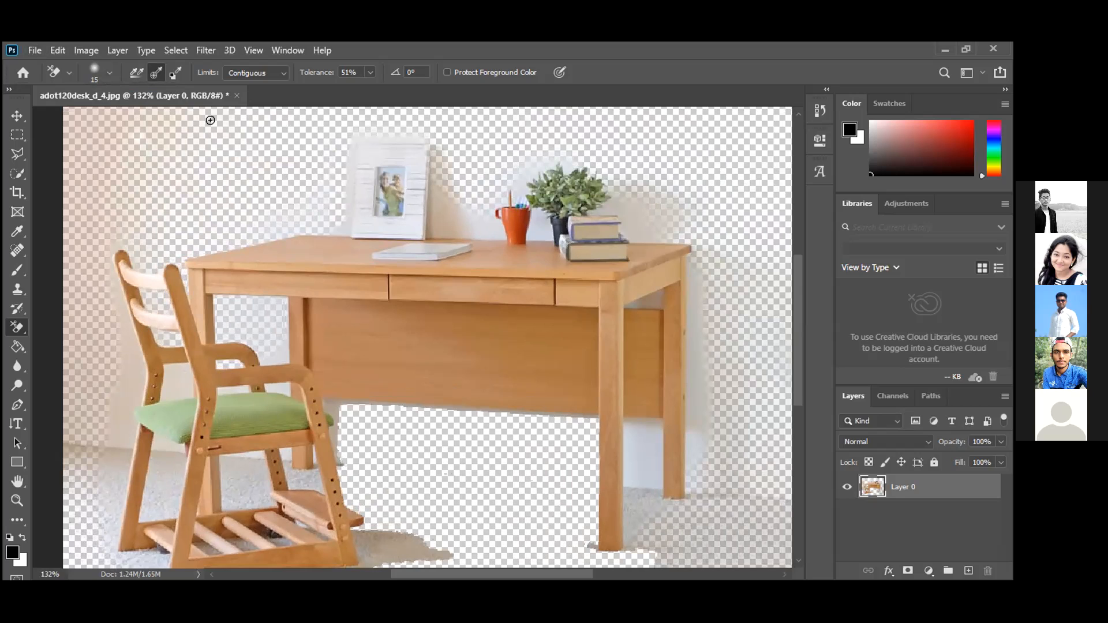
click(371, 73)
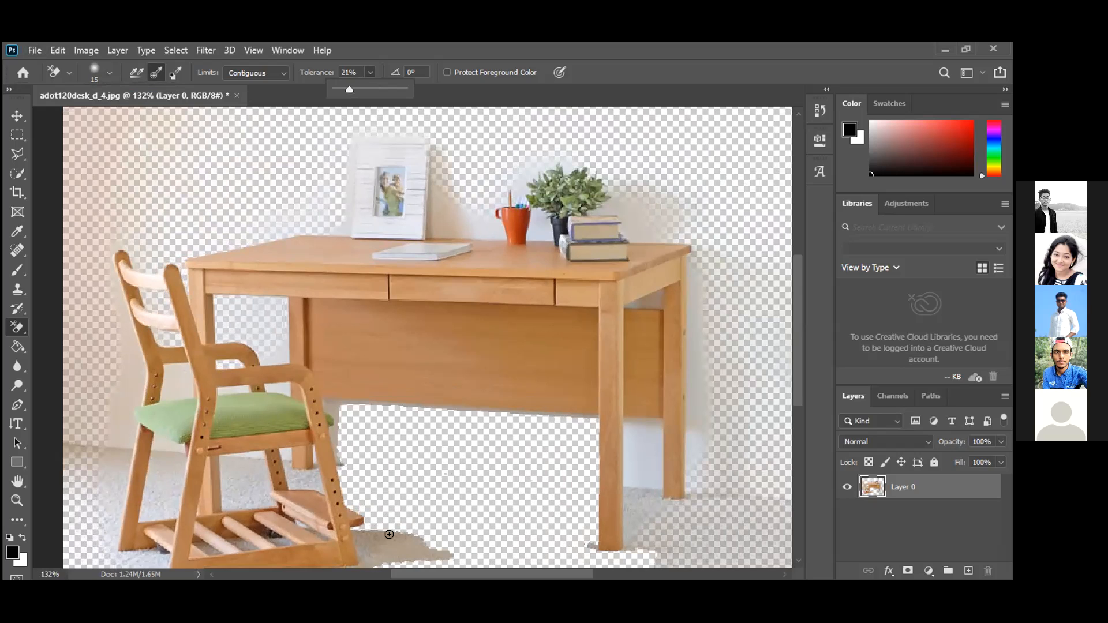
click(282, 353)
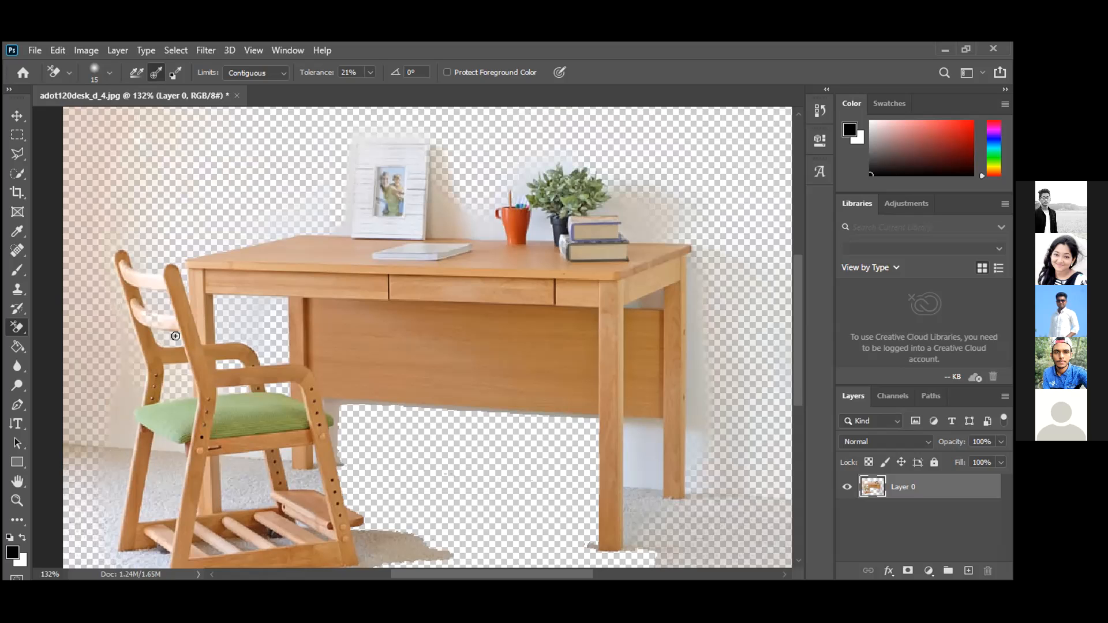
mouse_move(130, 372)
mouse_down()
mouse_move(108, 286)
mouse_move(119, 298)
mouse_move(112, 249)
mouse_up()
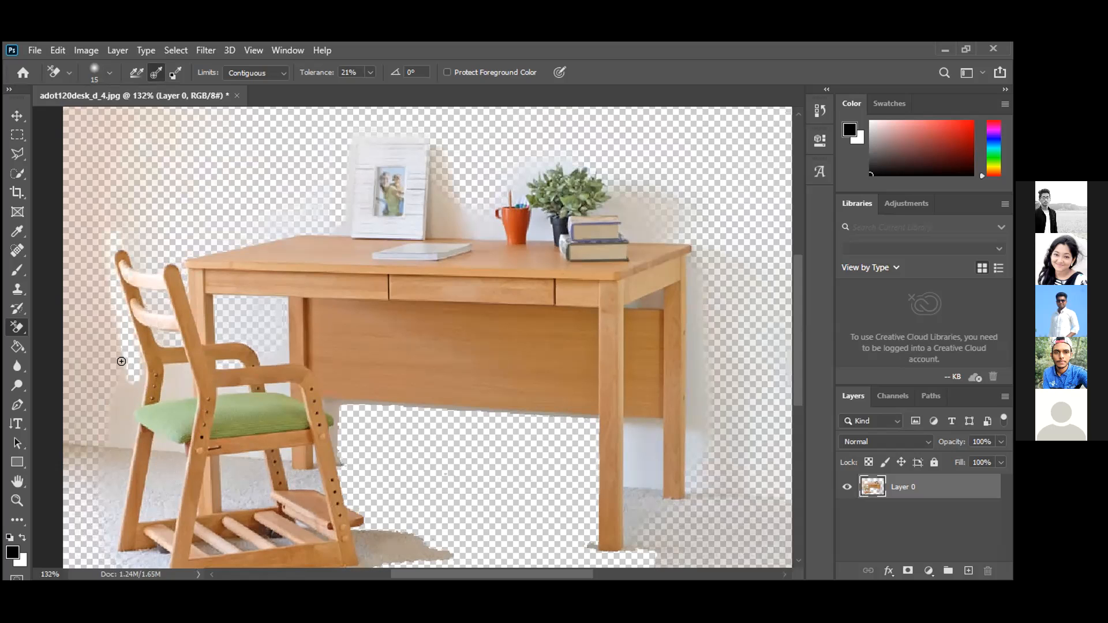
drag(126, 353, 119, 524)
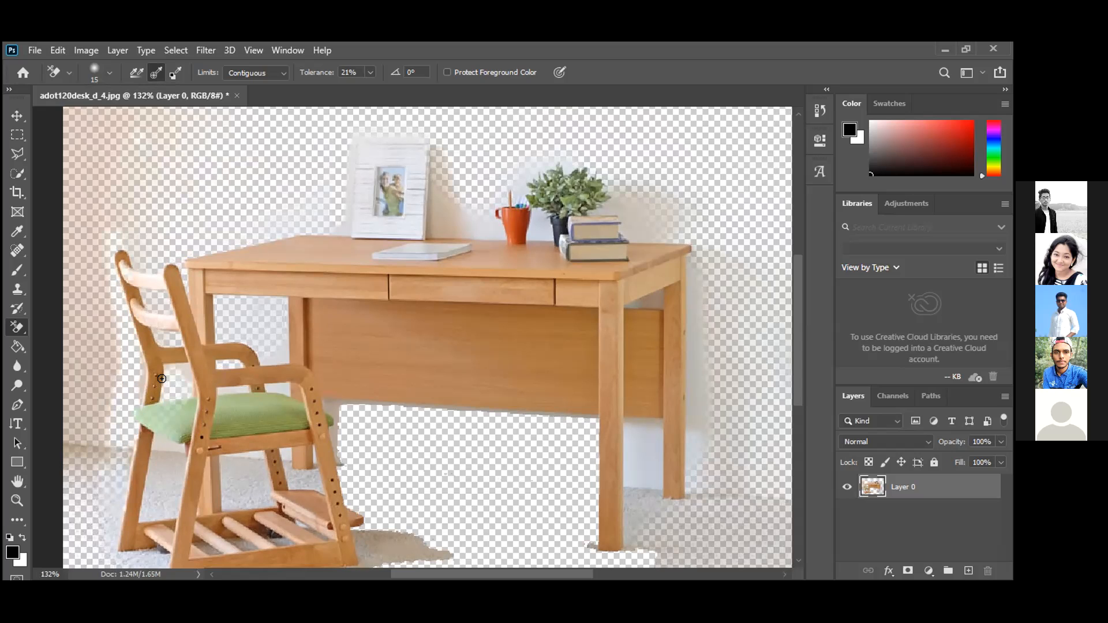
mouse_move(127, 360)
mouse_down()
mouse_move(117, 333)
mouse_move(125, 313)
mouse_move(96, 264)
mouse_up()
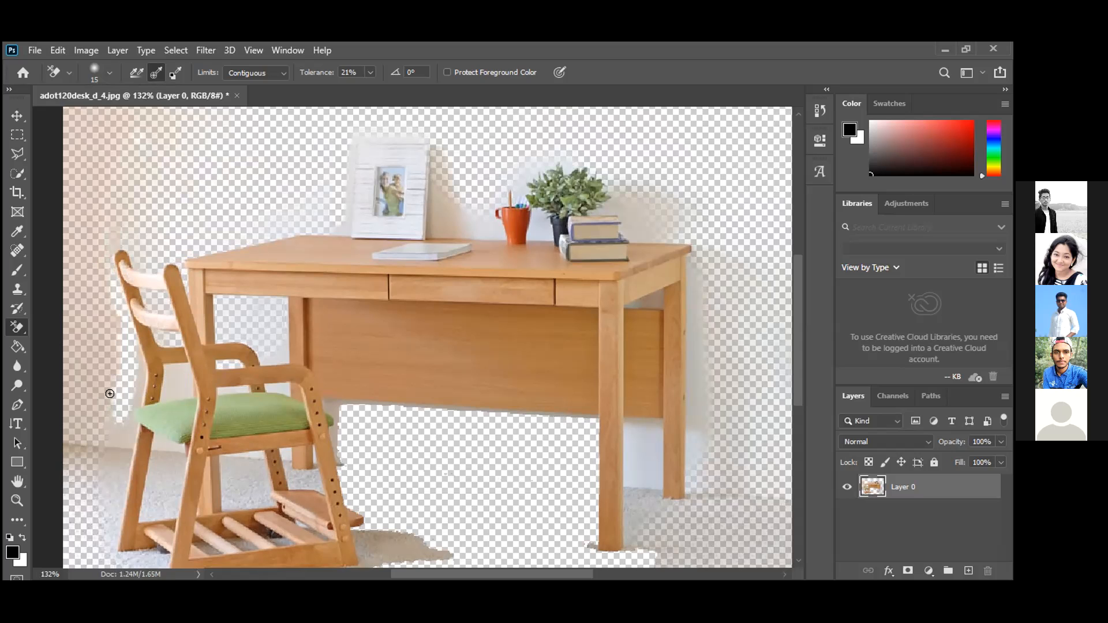
mouse_move(178, 380)
mouse_down()
mouse_move(166, 371)
mouse_move(173, 391)
mouse_move(168, 381)
mouse_up()
scroll(177, 380, up, 4)
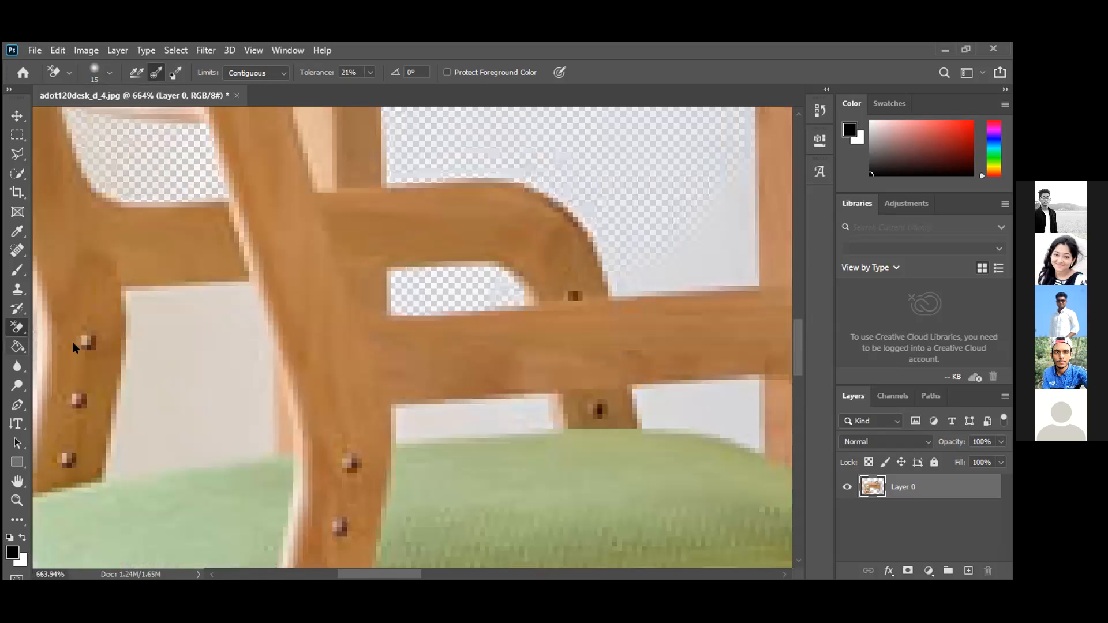
Try the Magic Eraser on the beige wall patch, then undo it.
click(198, 372)
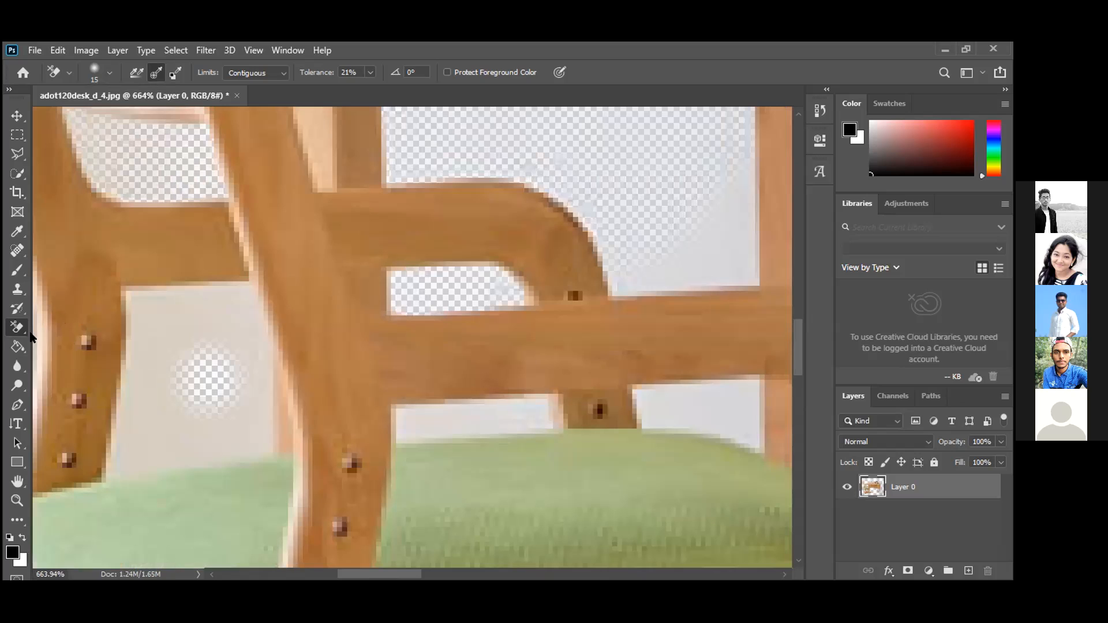
click(88, 355)
click(168, 326)
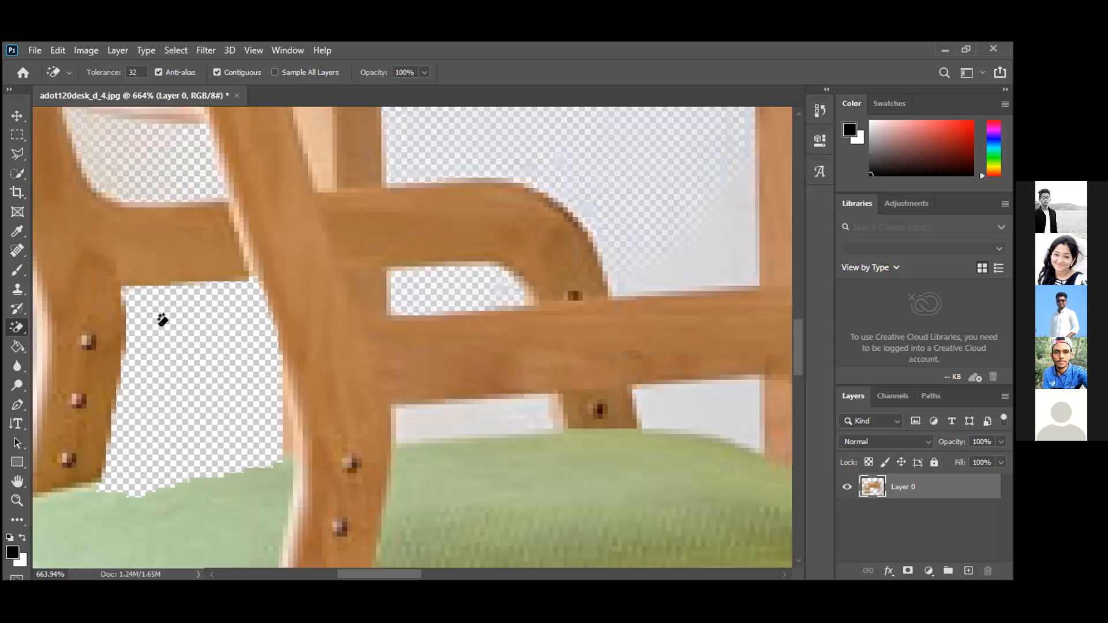
key(ctrl+z)
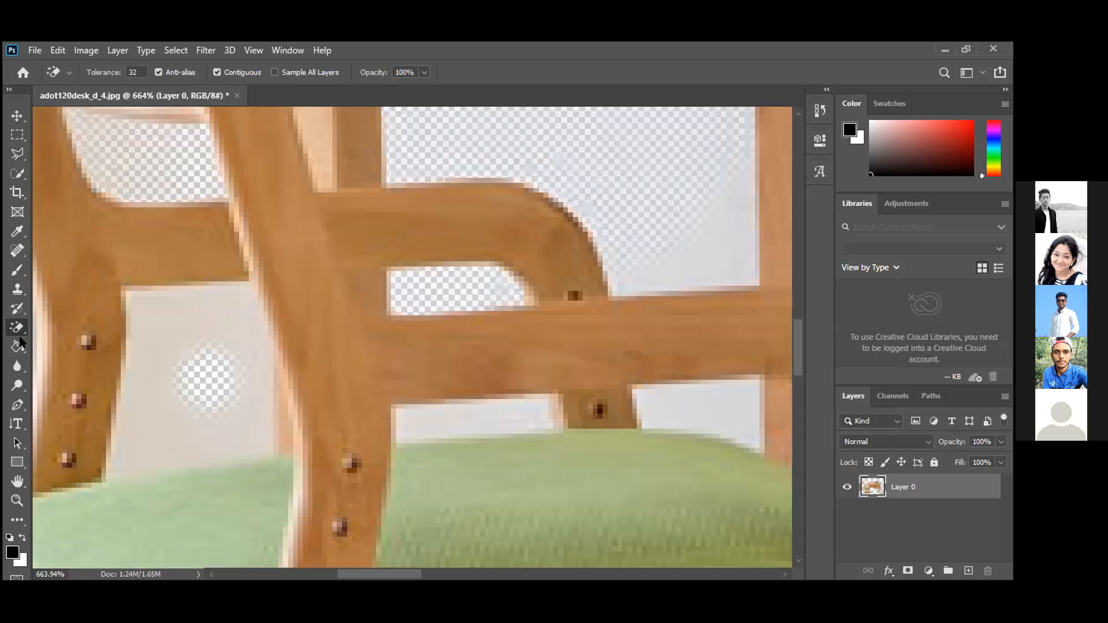
Erase the beige panel between the chair posts with the Background Eraser, tidying edges at 3 px.
right_click(17, 327)
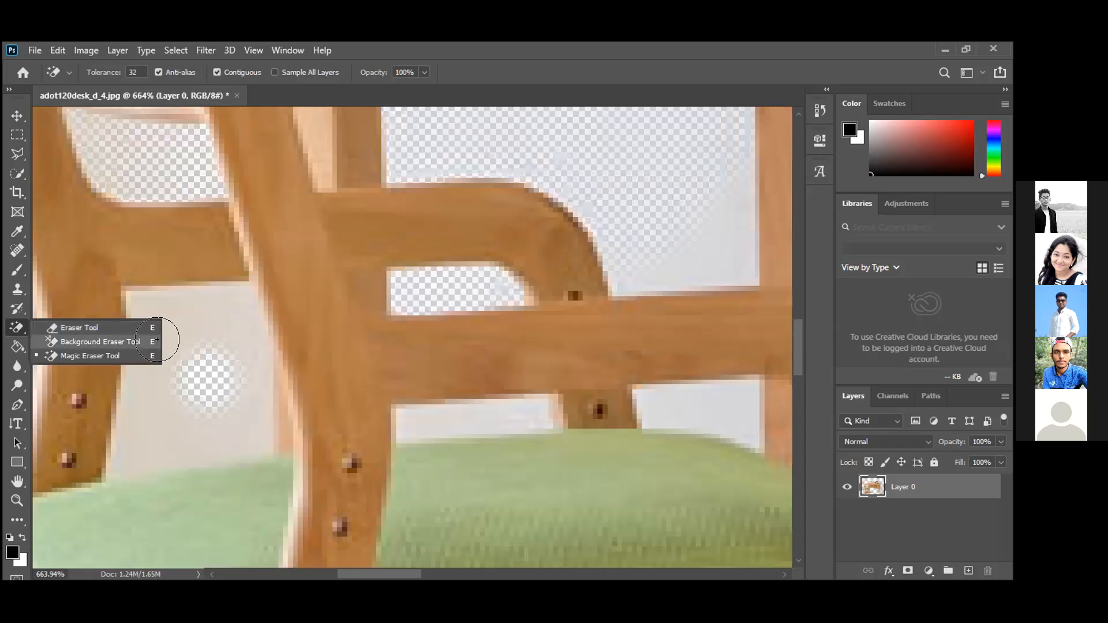
click(80, 339)
mouse_move(157, 333)
mouse_down()
mouse_move(171, 320)
mouse_move(196, 322)
mouse_move(207, 352)
mouse_move(181, 397)
mouse_move(161, 397)
mouse_up()
key(bracketleft)
key(bracketleft)
key(bracketleft)
key(bracketleft)
key(bracketleft)
key(bracketleft)
key(bracketleft)
key(bracketleft)
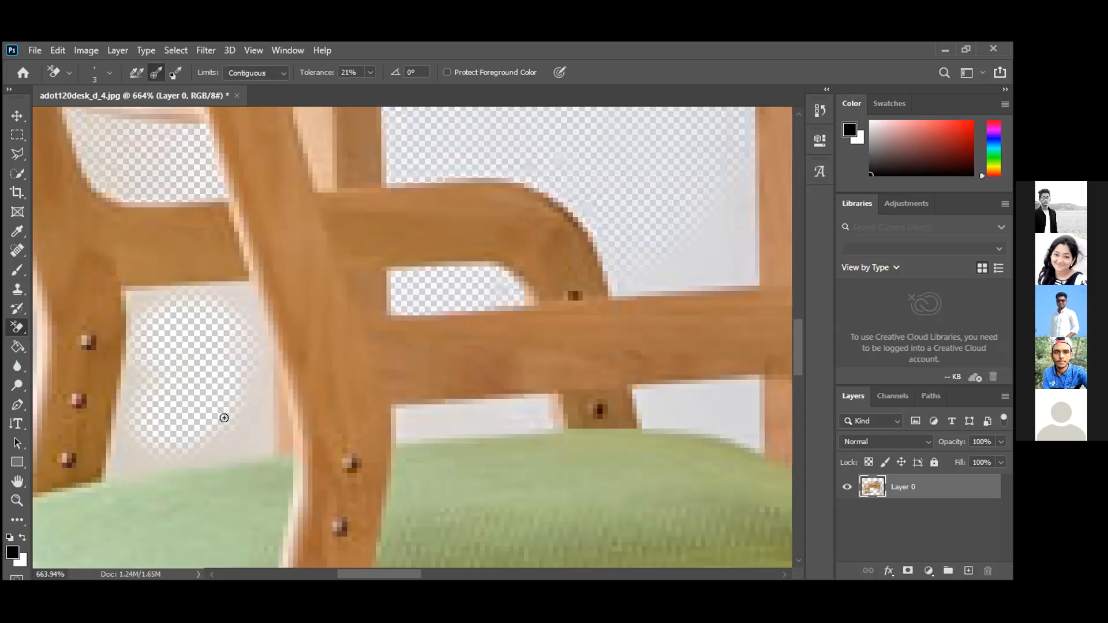
mouse_move(234, 427)
mouse_down()
mouse_move(256, 347)
mouse_move(234, 300)
mouse_move(131, 299)
mouse_move(116, 454)
mouse_move(133, 449)
mouse_move(138, 384)
mouse_move(130, 455)
mouse_move(255, 437)
mouse_move(262, 353)
mouse_move(260, 448)
mouse_move(125, 462)
mouse_up()
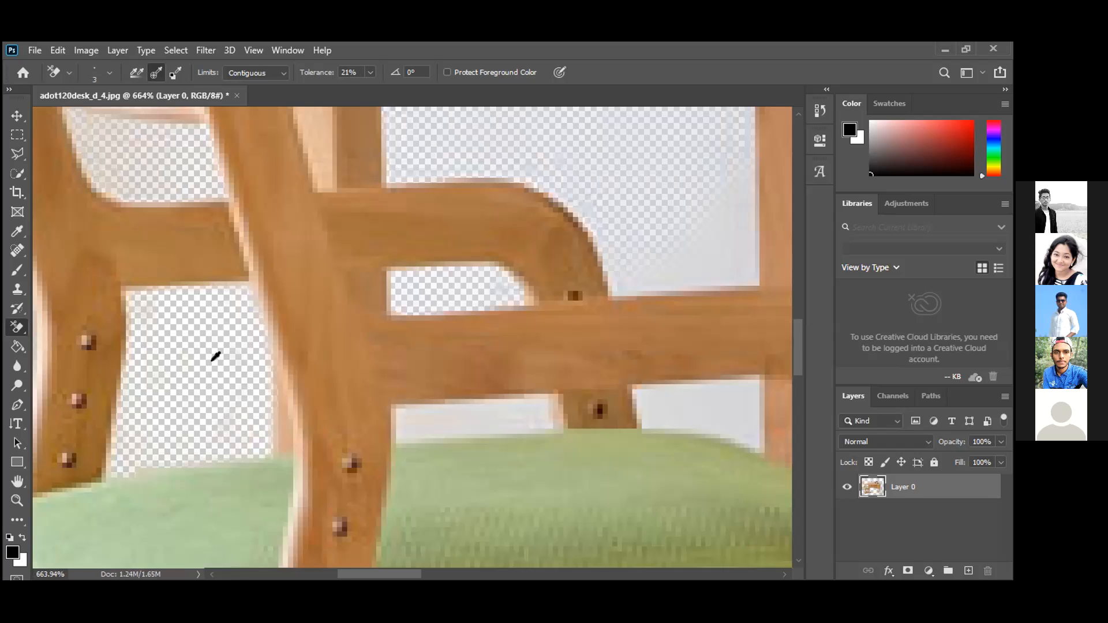
scroll(216, 356, down, 1)
scroll(209, 389, down, 3)
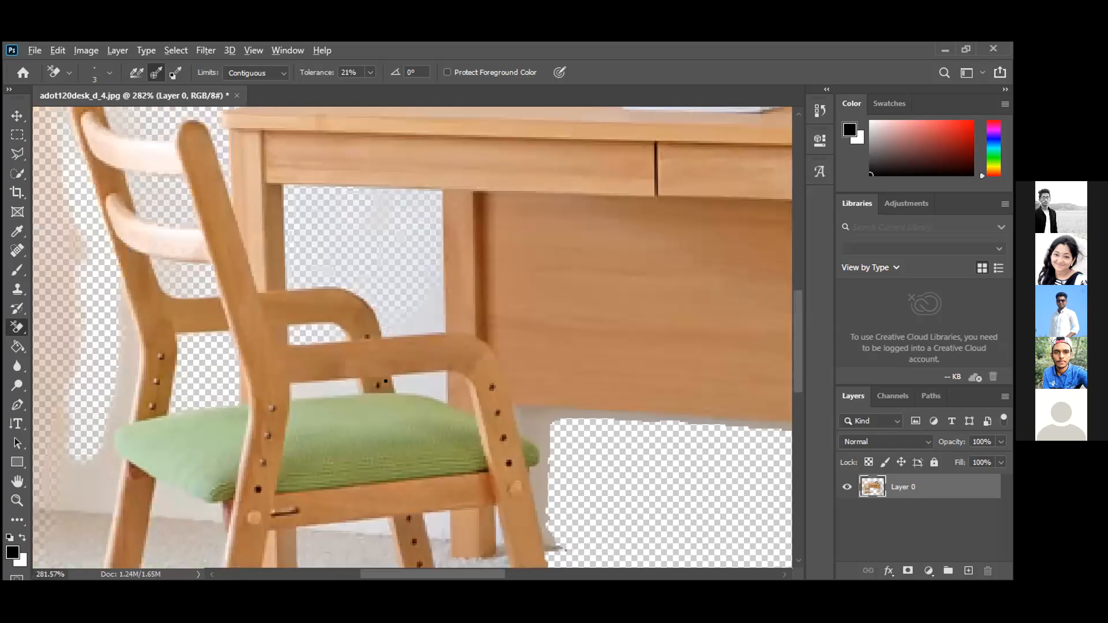
Erase the white gaps under the chair arm and the light strip along the post's edge.
scroll(411, 373, up, 4)
mouse_move(437, 379)
mouse_down()
mouse_move(378, 380)
mouse_move(427, 372)
mouse_move(355, 367)
mouse_move(398, 365)
mouse_up()
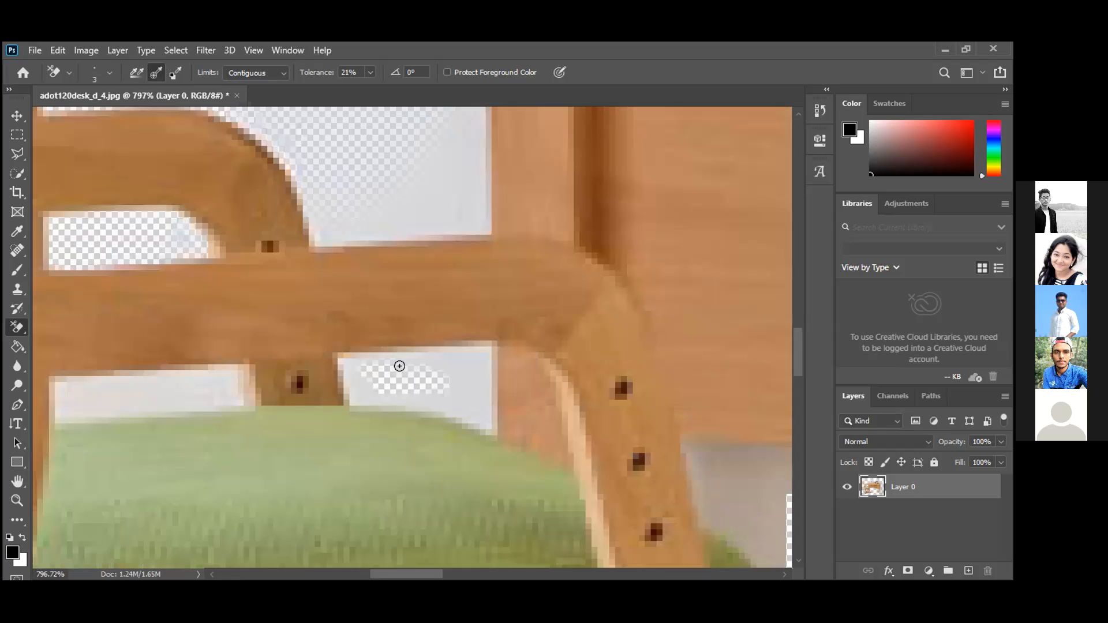
mouse_move(464, 356)
mouse_down()
mouse_move(475, 354)
mouse_move(470, 388)
mouse_move(484, 349)
mouse_move(342, 368)
mouse_move(376, 396)
mouse_move(455, 400)
mouse_move(450, 381)
mouse_move(482, 417)
mouse_move(386, 396)
mouse_move(439, 386)
mouse_up()
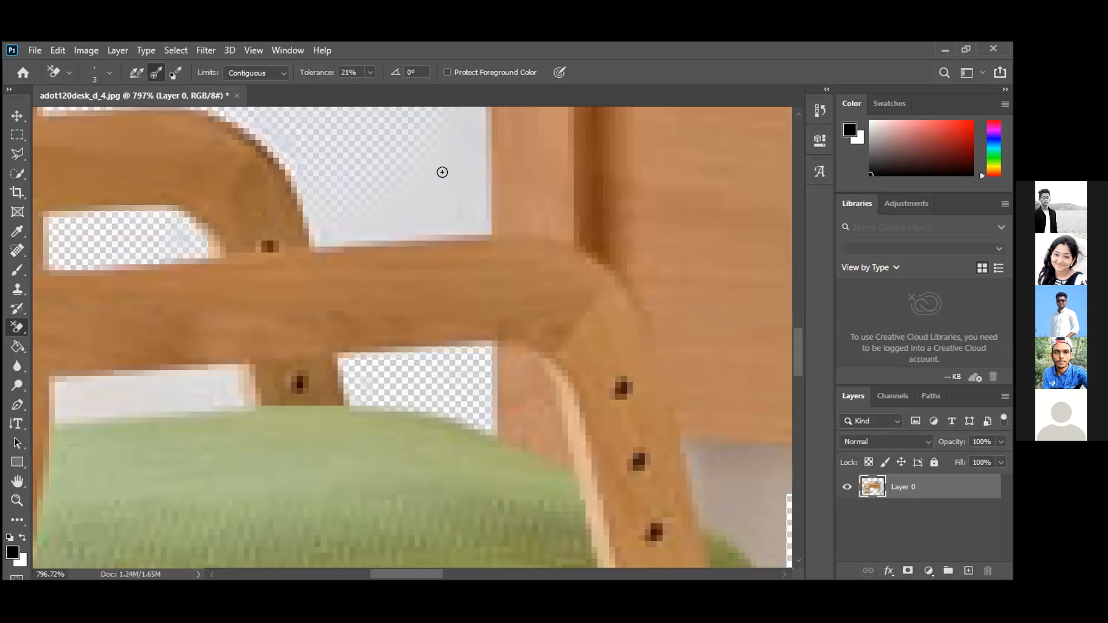
scroll(454, 303, up, 2)
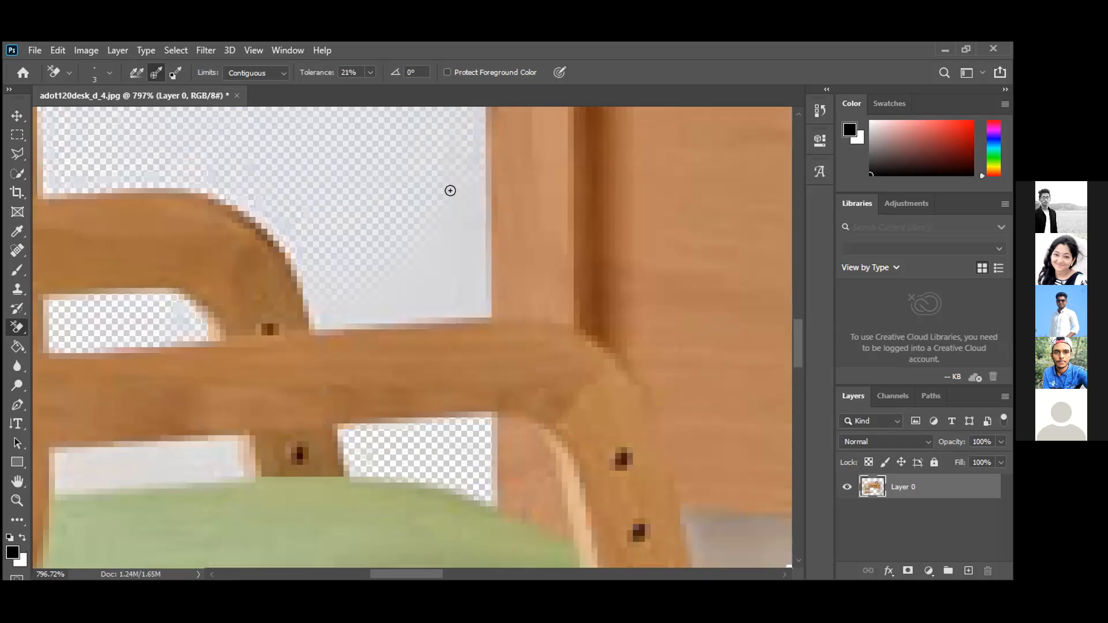
scroll(450, 191, up, 1)
mouse_move(476, 159)
mouse_down()
mouse_move(481, 319)
mouse_move(316, 327)
mouse_move(299, 256)
mouse_move(268, 221)
mouse_up()
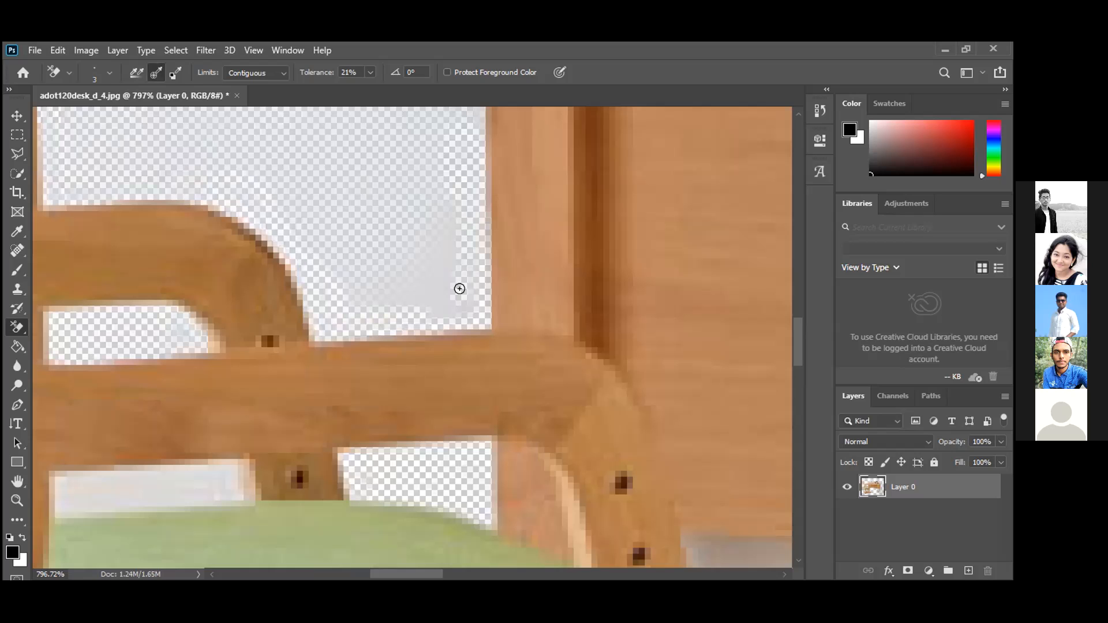
mouse_move(441, 287)
mouse_down()
mouse_move(412, 278)
mouse_move(428, 264)
mouse_move(394, 308)
mouse_move(395, 190)
mouse_move(376, 205)
mouse_move(368, 167)
mouse_up()
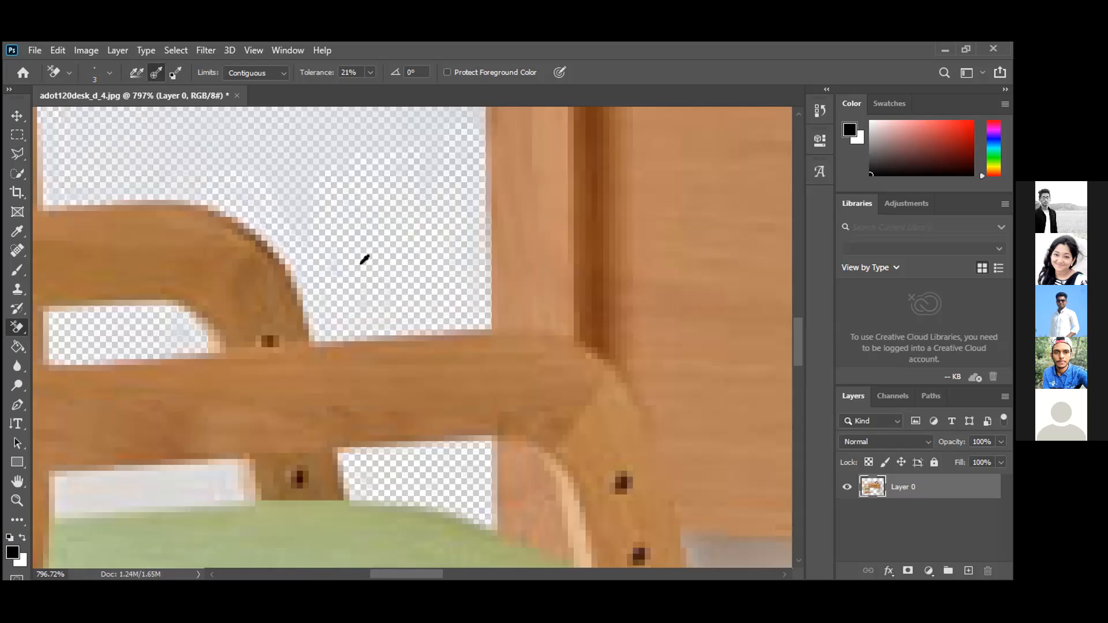
Erase the white strip above the green chair seat along its full width.
scroll(364, 260, down, 3)
scroll(354, 260, down, 2)
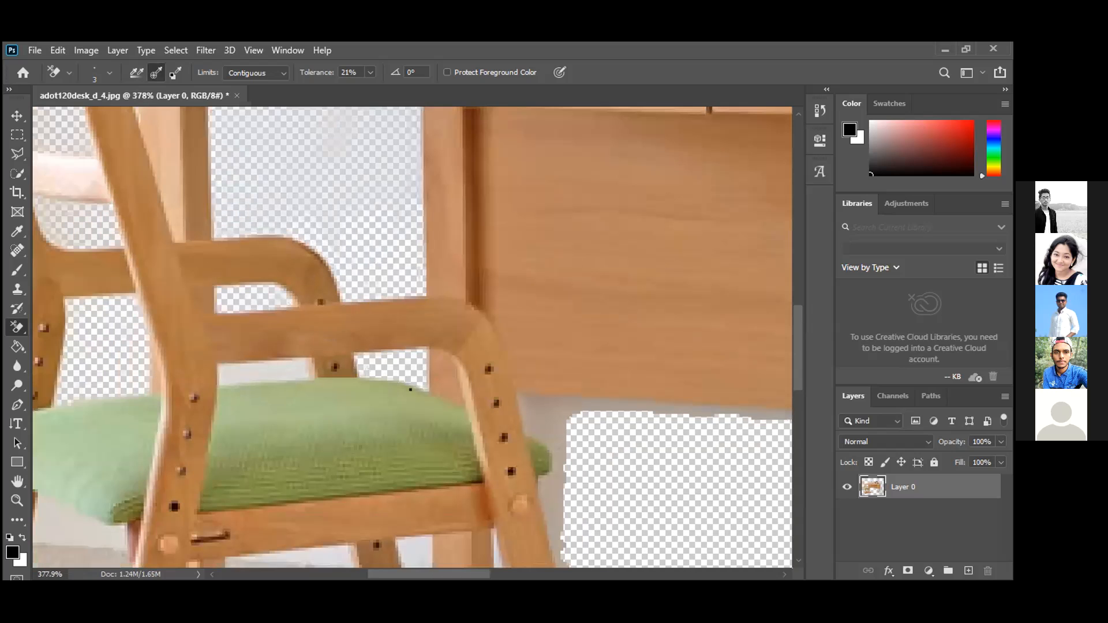
scroll(410, 389, down, 3)
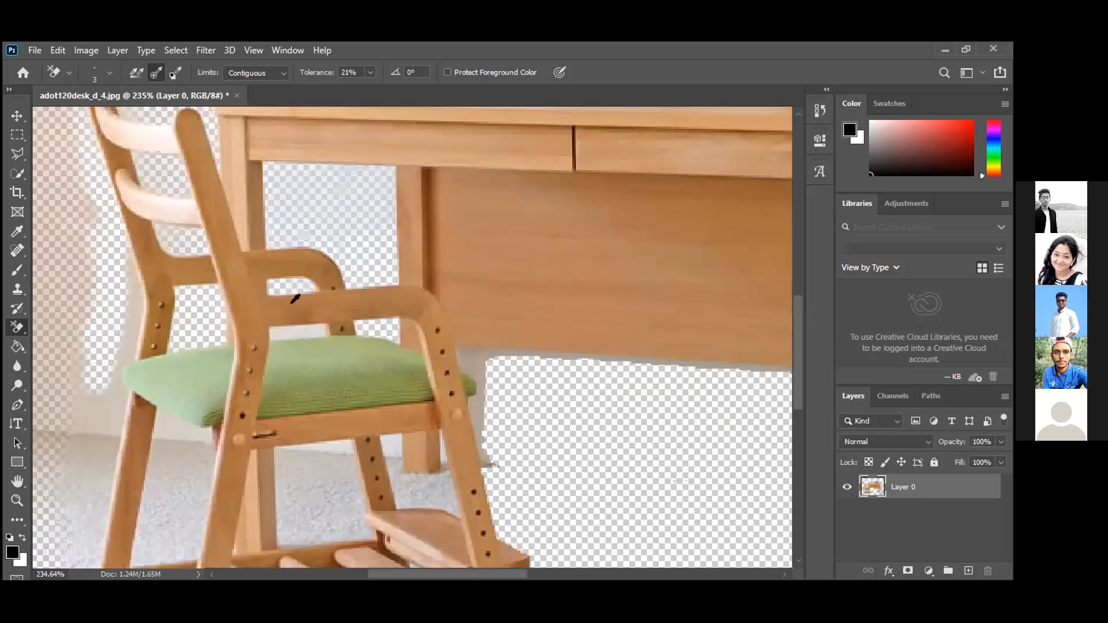
scroll(295, 303, up, 8)
drag(392, 270, 267, 277)
mouse_move(137, 285)
mouse_down()
mouse_move(111, 289)
mouse_move(111, 312)
mouse_up()
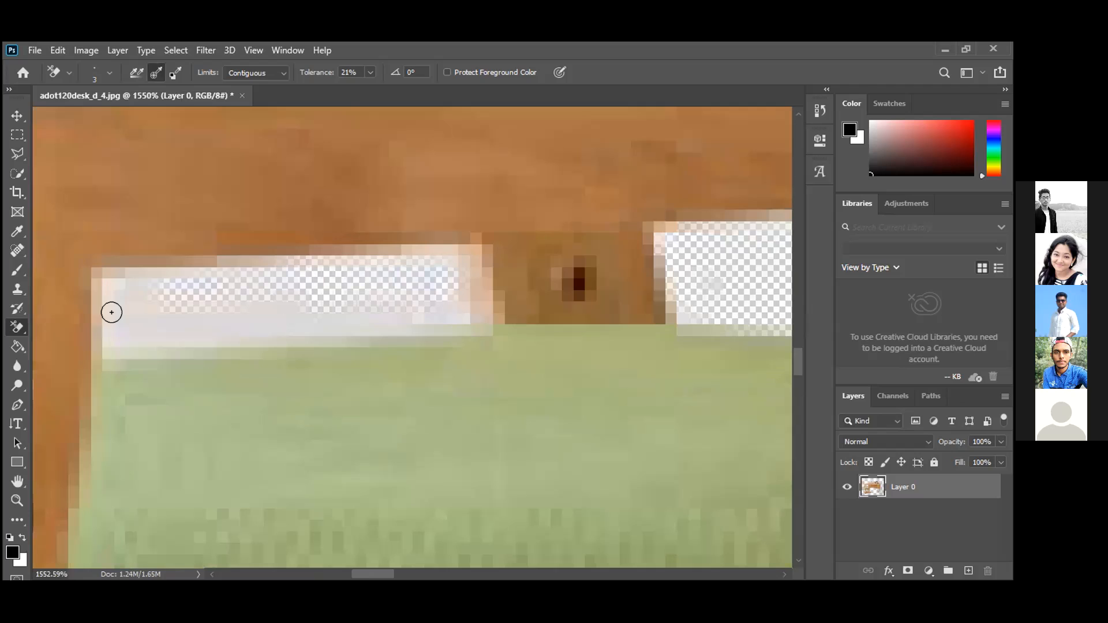
mouse_move(263, 324)
mouse_down()
mouse_move(455, 315)
mouse_move(464, 293)
mouse_move(454, 265)
mouse_move(417, 267)
mouse_move(464, 298)
mouse_move(442, 284)
mouse_up()
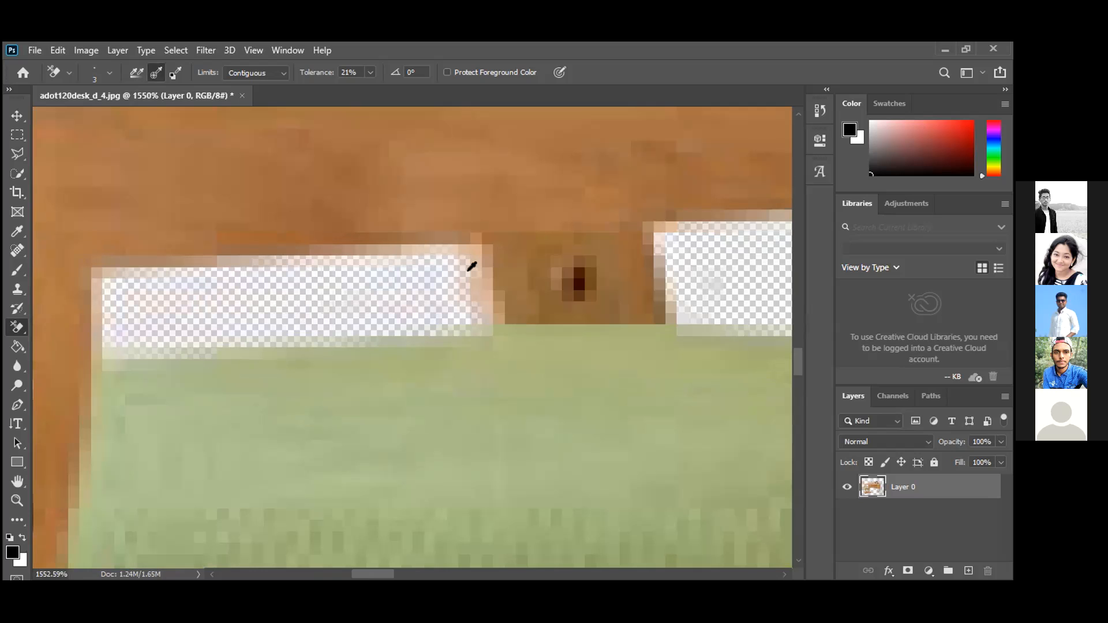
scroll(386, 294, down, 5)
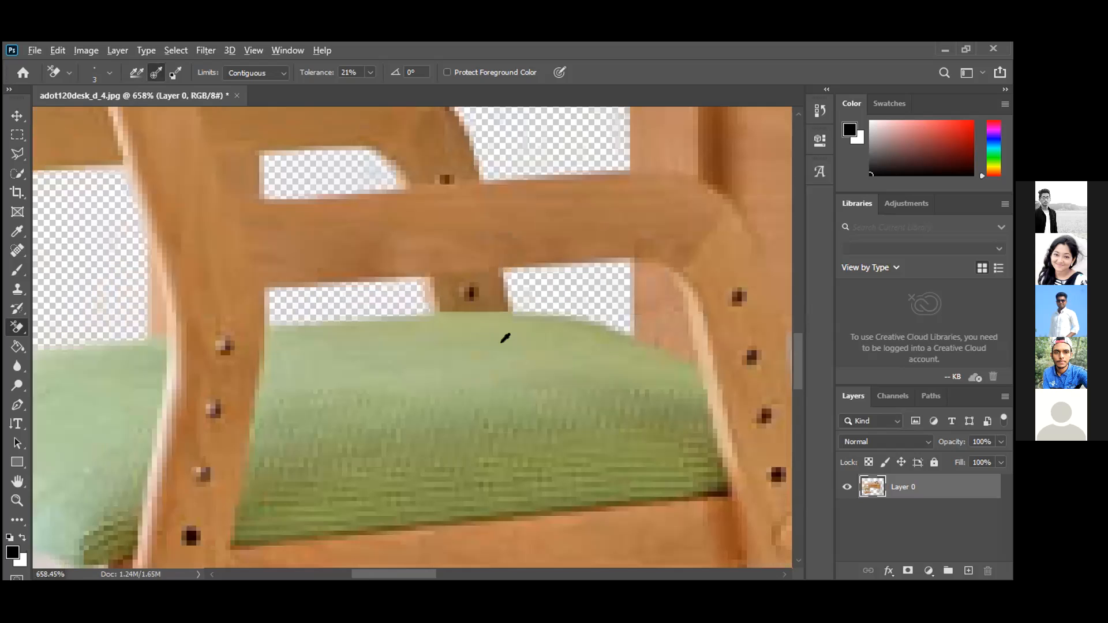
scroll(493, 349, down, 7)
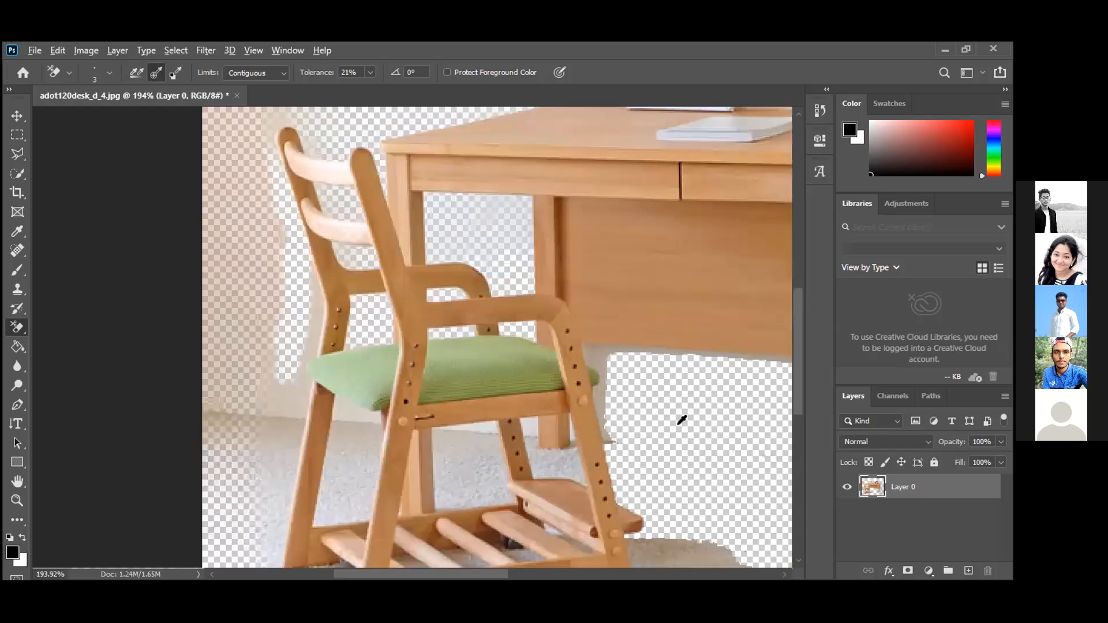
scroll(436, 293, up, 6)
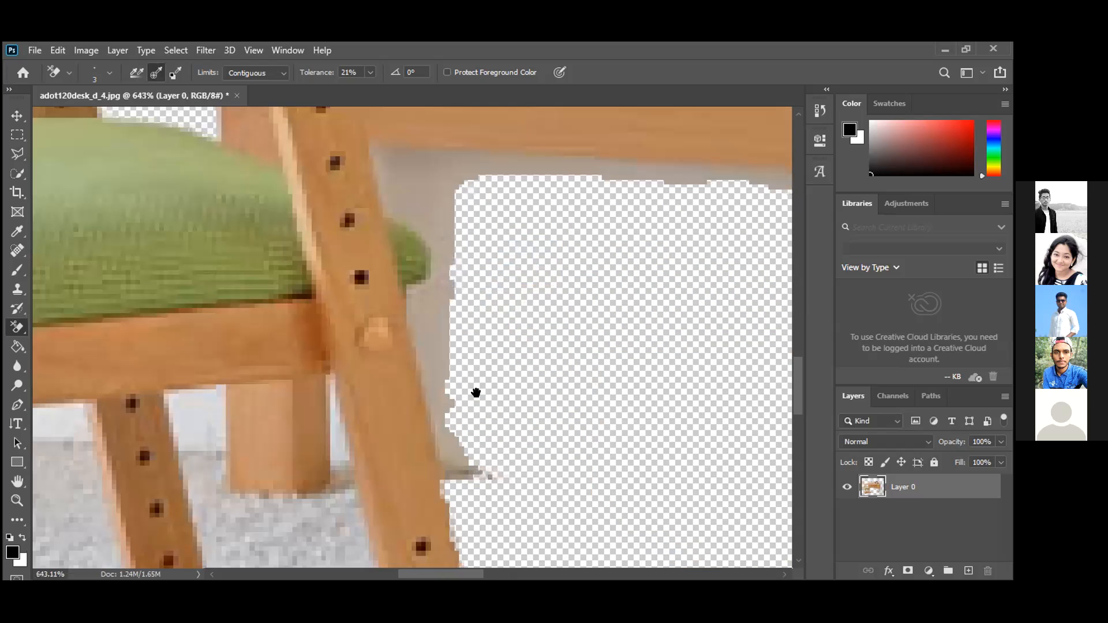
Erase the grey corner specks and the grey strip along the table edge.
scroll(451, 288, up, 2)
drag(437, 251, 476, 393)
mouse_move(403, 254)
mouse_down()
mouse_move(414, 286)
mouse_move(482, 326)
mouse_move(411, 258)
mouse_up()
drag(489, 298, 423, 259)
mouse_move(566, 257)
mouse_down()
mouse_move(783, 286)
mouse_move(671, 266)
mouse_move(493, 275)
mouse_move(504, 261)
mouse_move(553, 261)
mouse_move(544, 253)
mouse_move(778, 277)
mouse_move(387, 267)
mouse_move(387, 249)
mouse_move(507, 245)
mouse_move(784, 266)
mouse_move(412, 264)
mouse_move(406, 288)
mouse_move(394, 290)
mouse_move(406, 308)
mouse_move(493, 360)
mouse_move(401, 310)
mouse_move(482, 390)
mouse_move(493, 363)
mouse_move(466, 315)
mouse_move(447, 332)
mouse_move(416, 314)
mouse_move(474, 380)
mouse_up()
Erase the grey patch beside the chair's rear leg and the grey spike off the wooden edge.
mouse_move(461, 428)
mouse_down()
mouse_move(445, 425)
mouse_move(466, 396)
mouse_move(458, 358)
mouse_move(401, 314)
mouse_up()
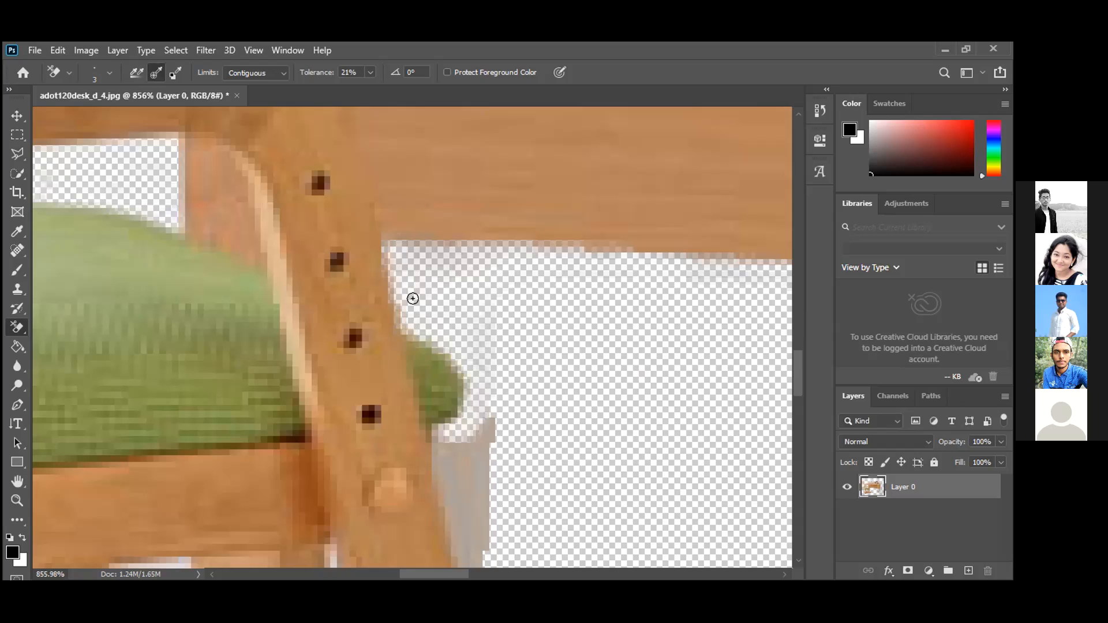
mouse_move(453, 450)
mouse_down()
mouse_move(435, 435)
mouse_move(456, 490)
mouse_move(473, 477)
mouse_move(478, 539)
mouse_up()
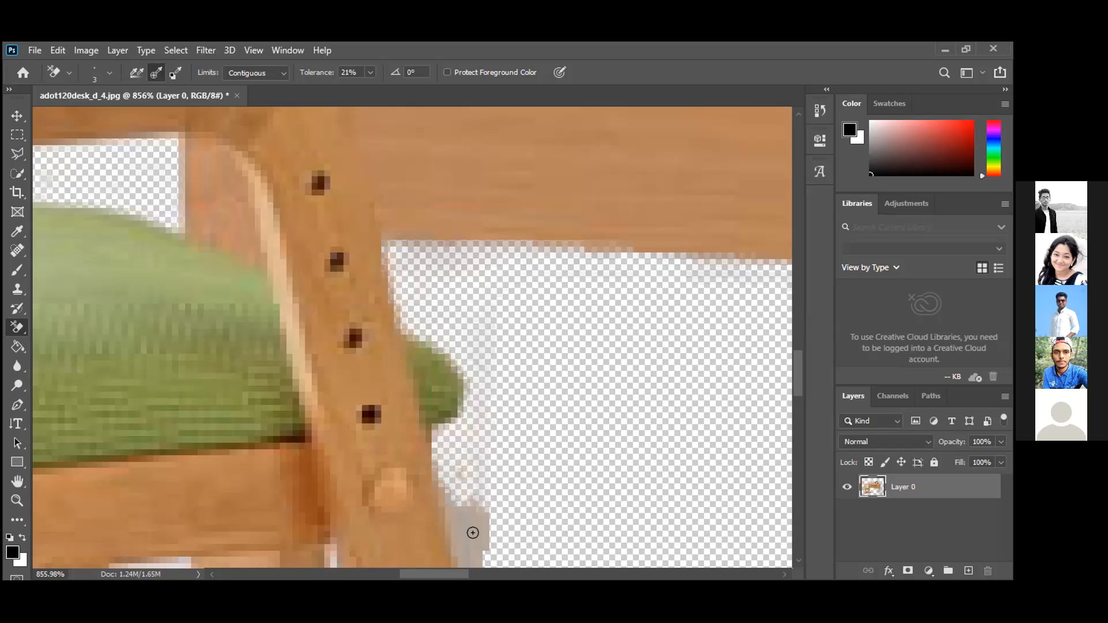
click(469, 529)
scroll(470, 438, down, 2)
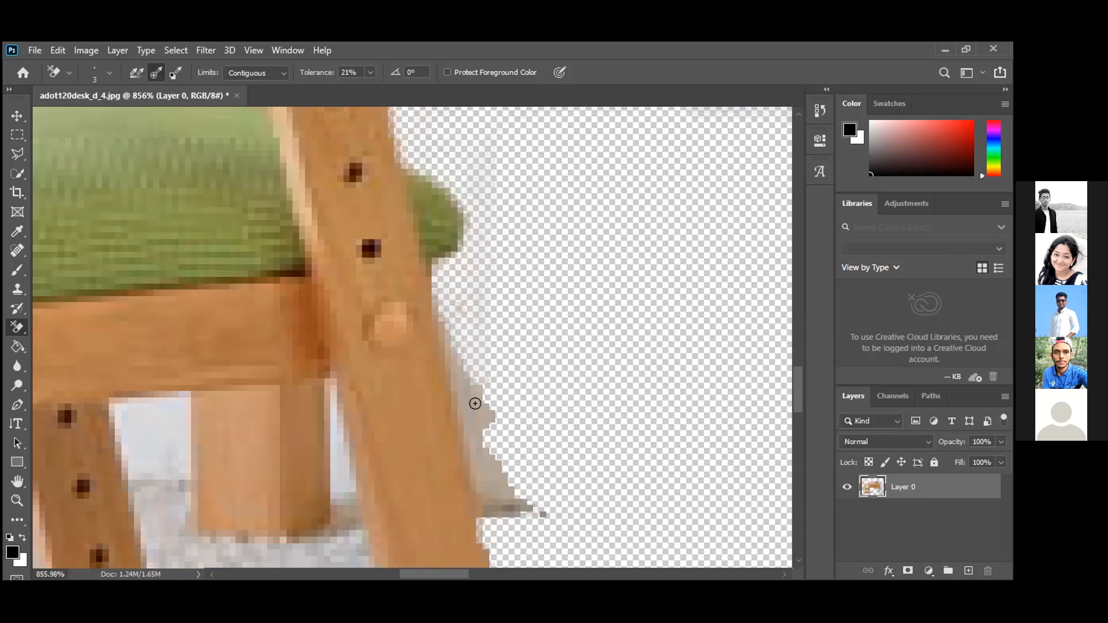
mouse_move(465, 381)
mouse_down()
mouse_move(498, 431)
mouse_move(484, 475)
mouse_move(526, 512)
mouse_move(530, 494)
mouse_up()
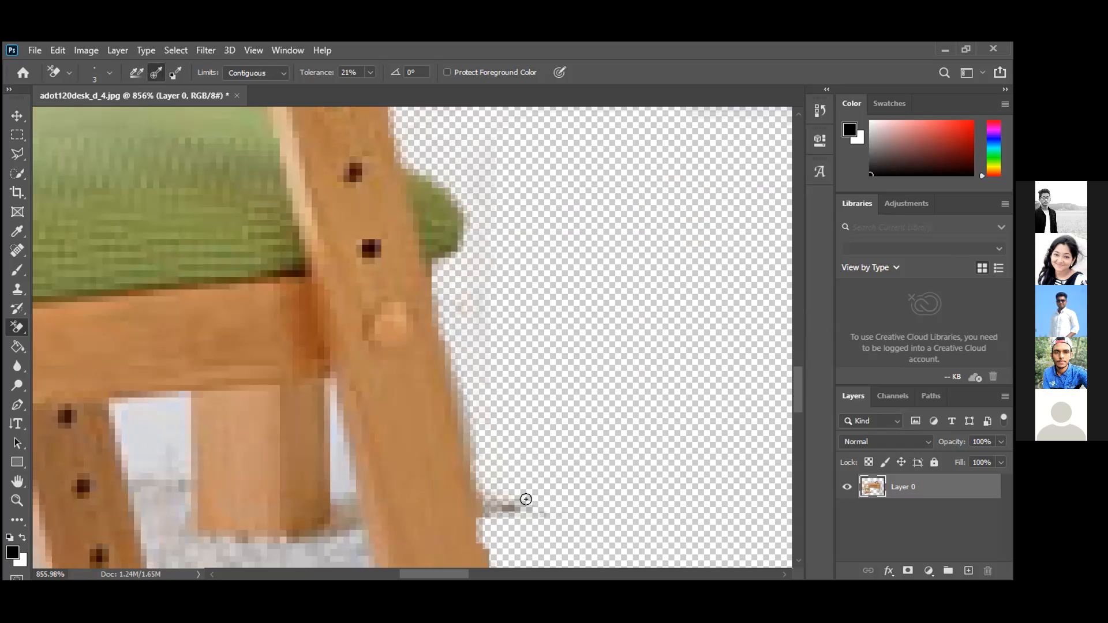
scroll(510, 380, down, 3)
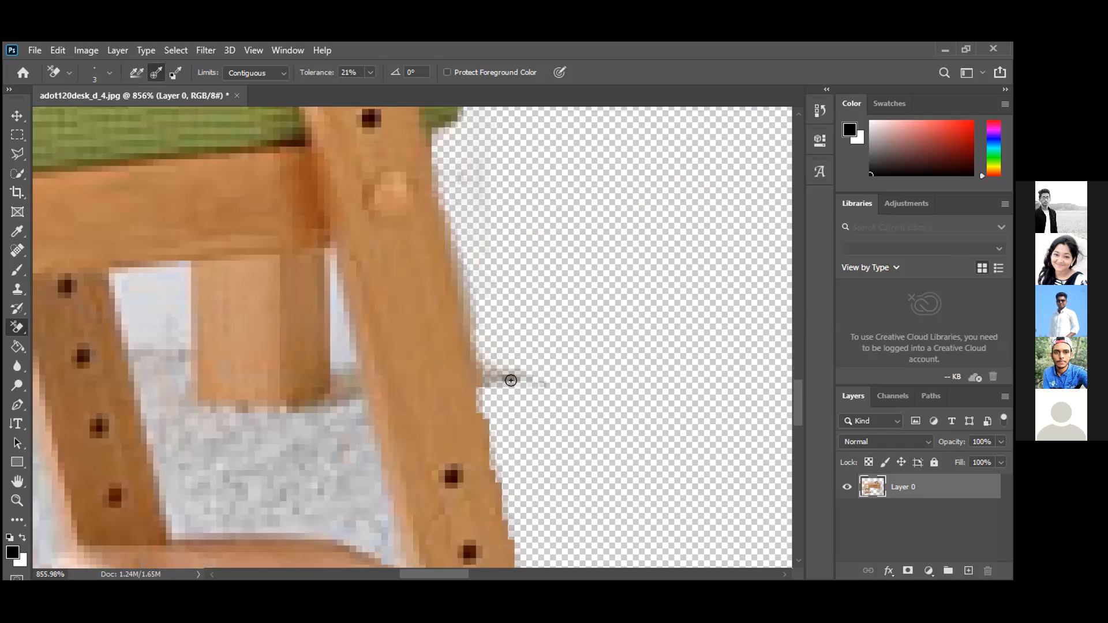
mouse_move(537, 372)
mouse_down()
mouse_move(496, 380)
mouse_move(495, 361)
mouse_move(534, 372)
mouse_up()
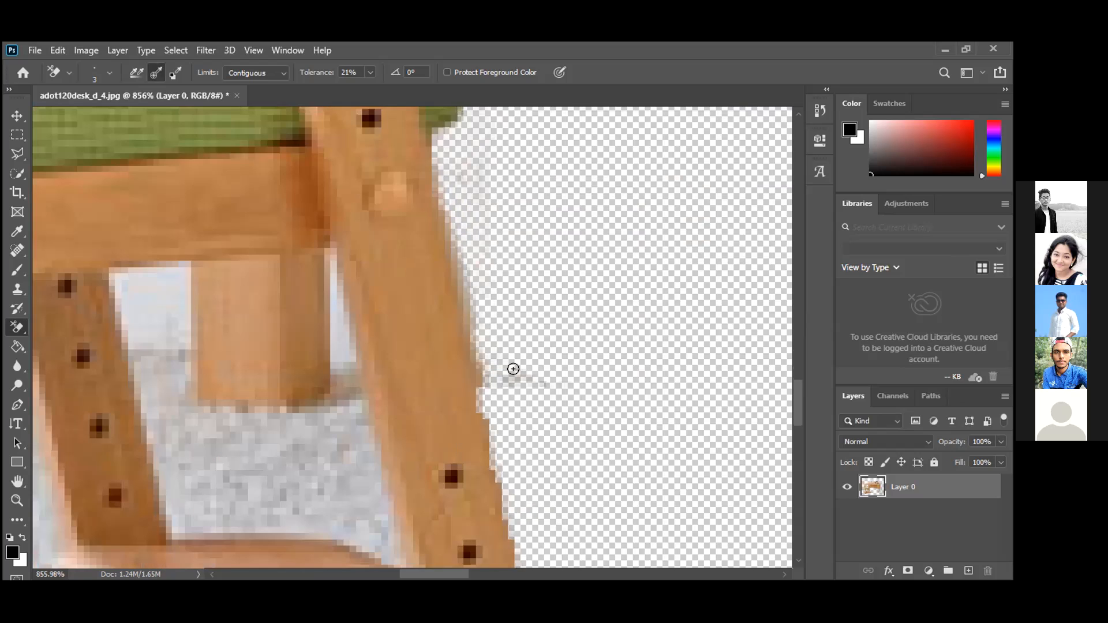
scroll(514, 360, down, 2)
scroll(539, 363, down, 2)
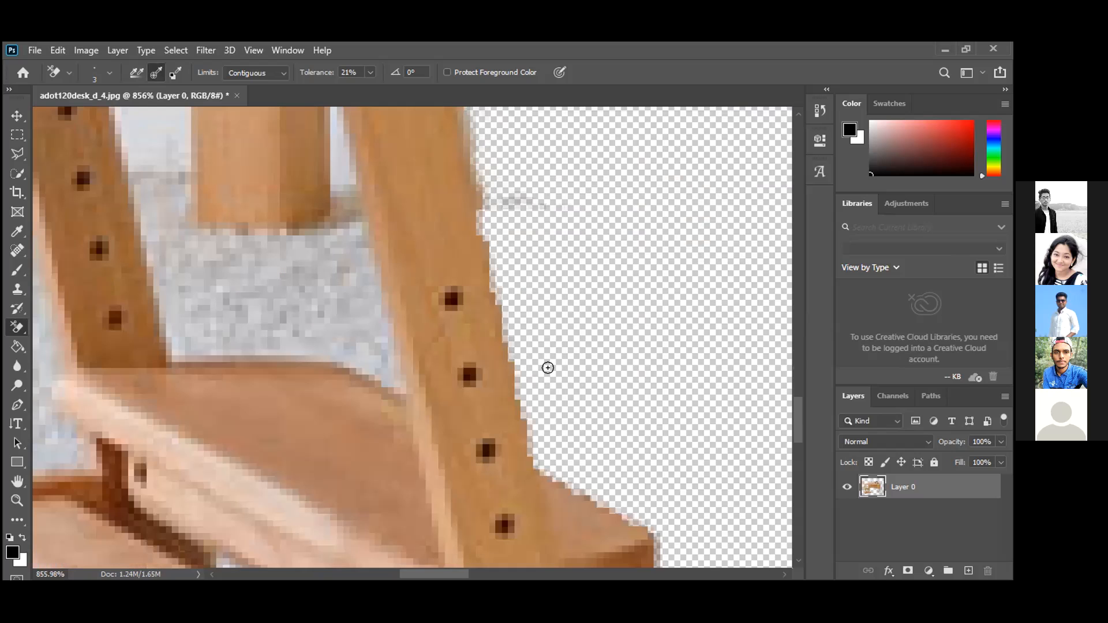
scroll(558, 363, down, 5)
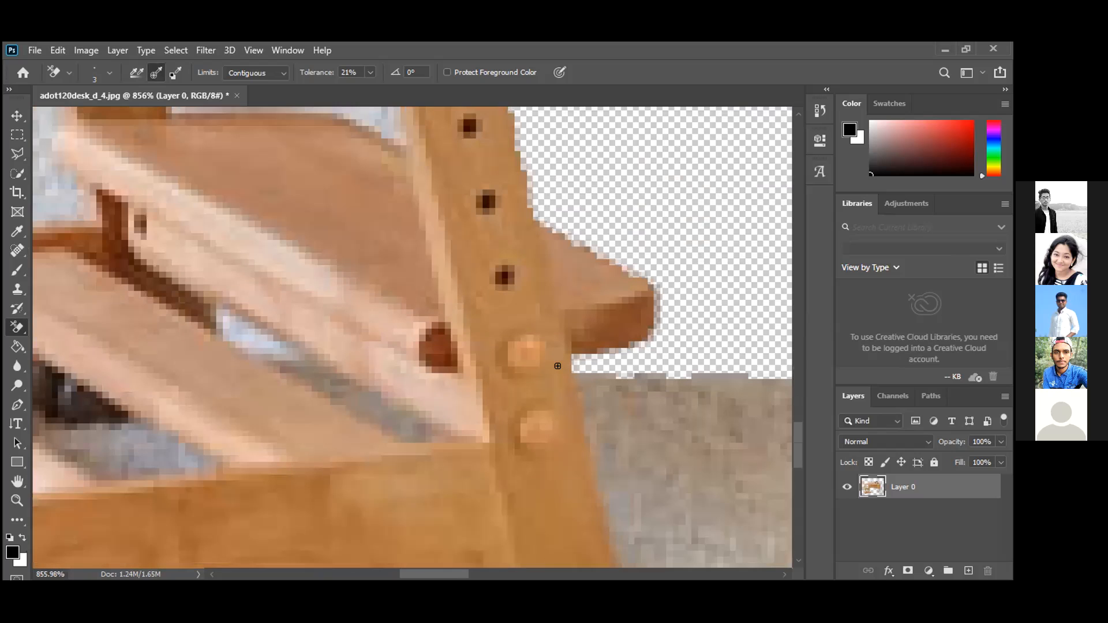
Try the Background Eraser on the floor patch beside the footrest slat.
scroll(519, 401, down, 5)
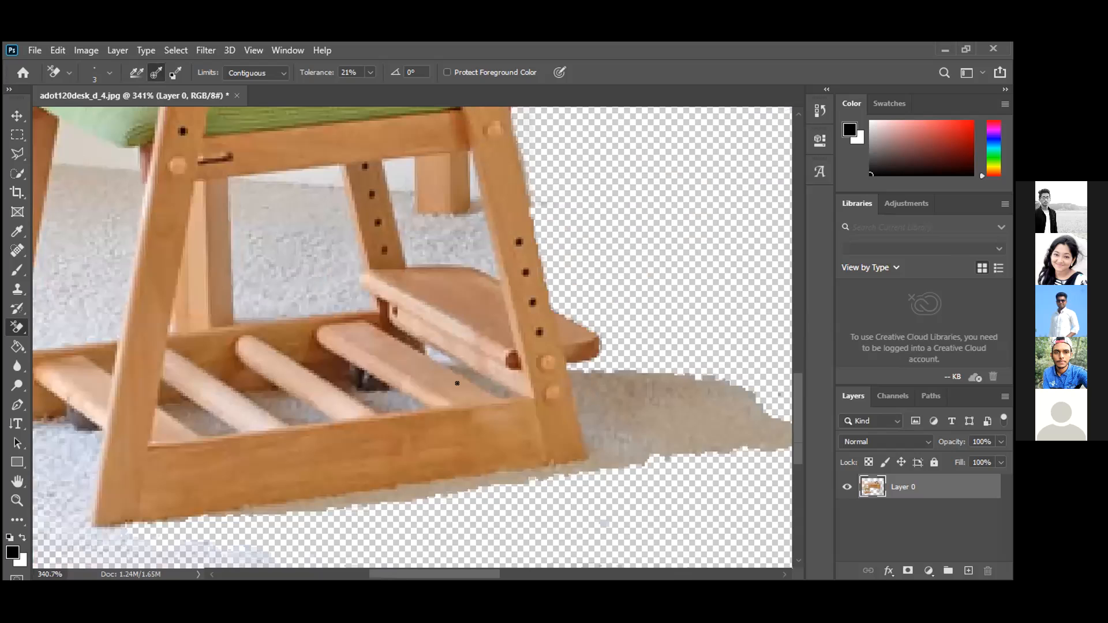
scroll(272, 384, up, 2)
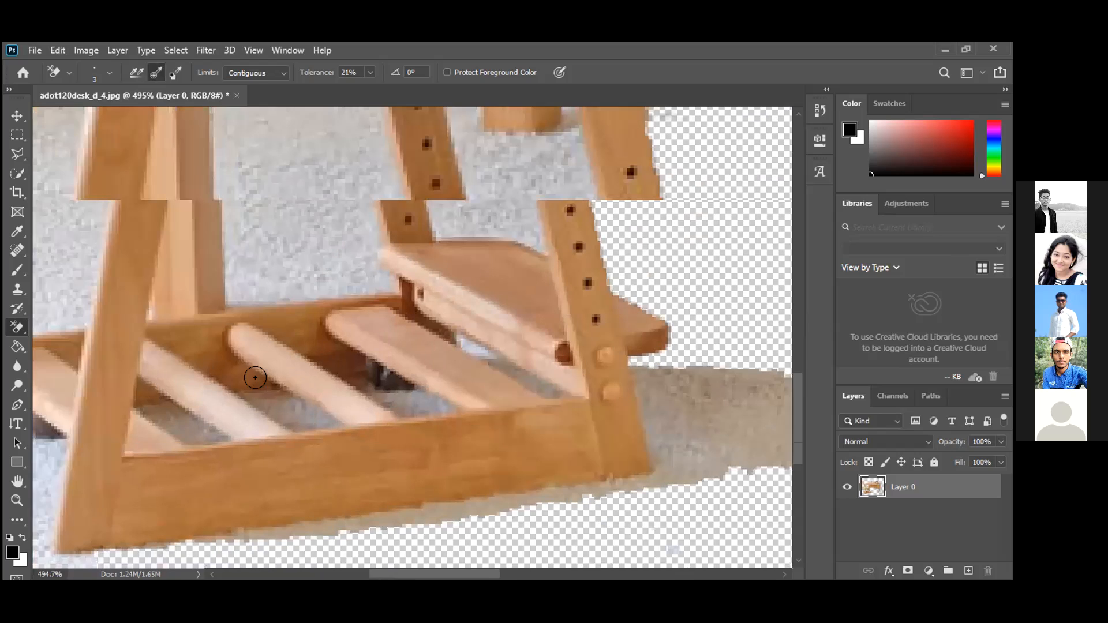
scroll(268, 398, up, 5)
drag(363, 519, 439, 493)
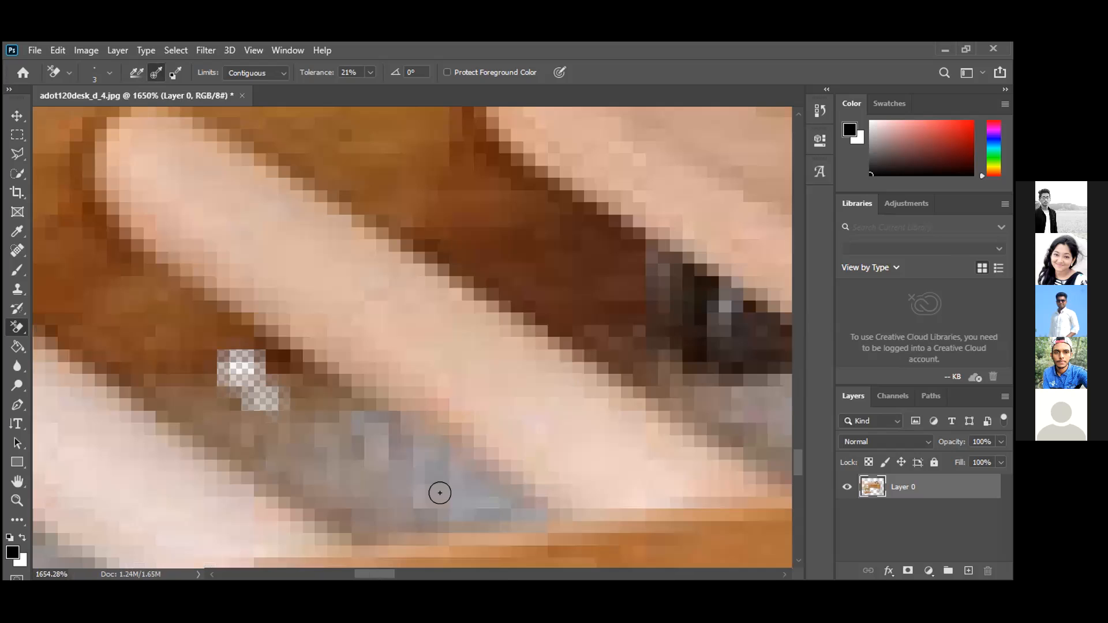
mouse_move(285, 373)
mouse_down()
mouse_move(176, 317)
mouse_move(124, 339)
mouse_up()
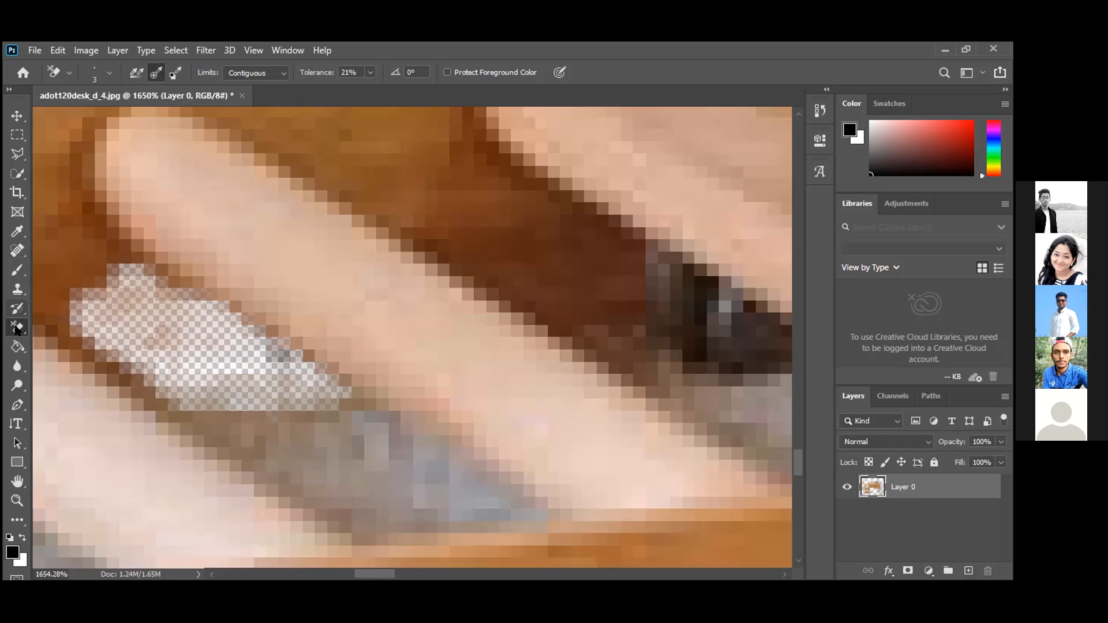
Switch to the plain Eraser at size 3, erase in the slat gap, then undo both strokes.
click(86, 316)
key(bracketleft)
key(bracketleft)
key(bracketleft)
key(bracketleft)
key(bracketleft)
key(bracketleft)
key(bracketleft)
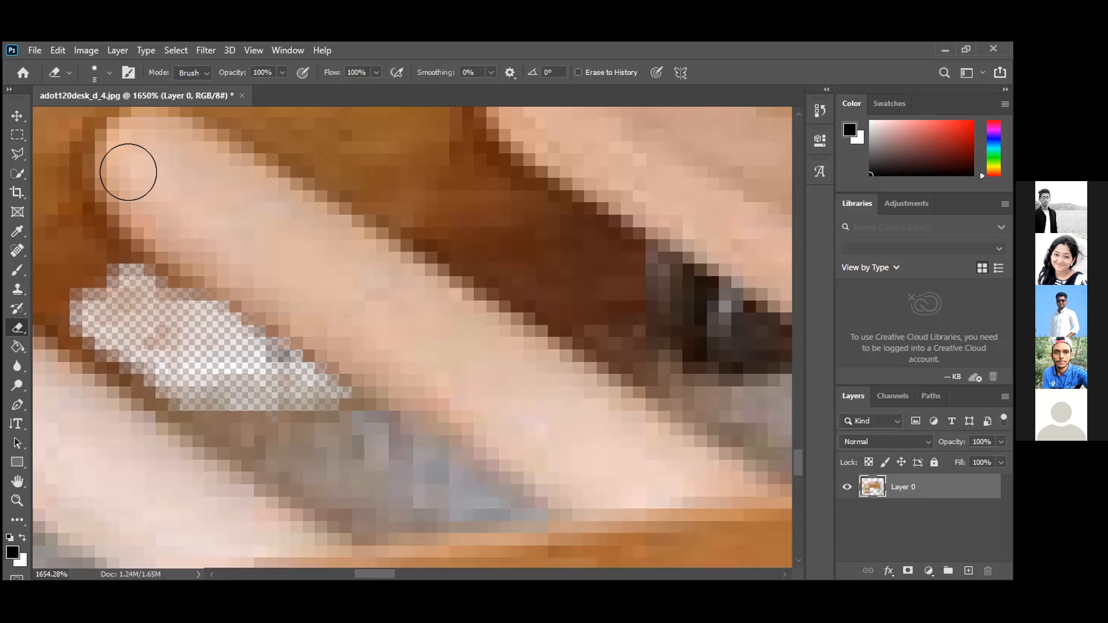
drag(104, 287, 131, 313)
mouse_move(200, 359)
mouse_down()
mouse_move(375, 488)
mouse_move(257, 381)
mouse_move(267, 425)
mouse_move(242, 414)
mouse_move(386, 510)
mouse_move(410, 503)
mouse_move(350, 430)
mouse_move(116, 299)
mouse_move(76, 285)
mouse_move(67, 295)
mouse_move(90, 271)
mouse_move(198, 319)
mouse_move(424, 477)
mouse_move(311, 408)
mouse_up()
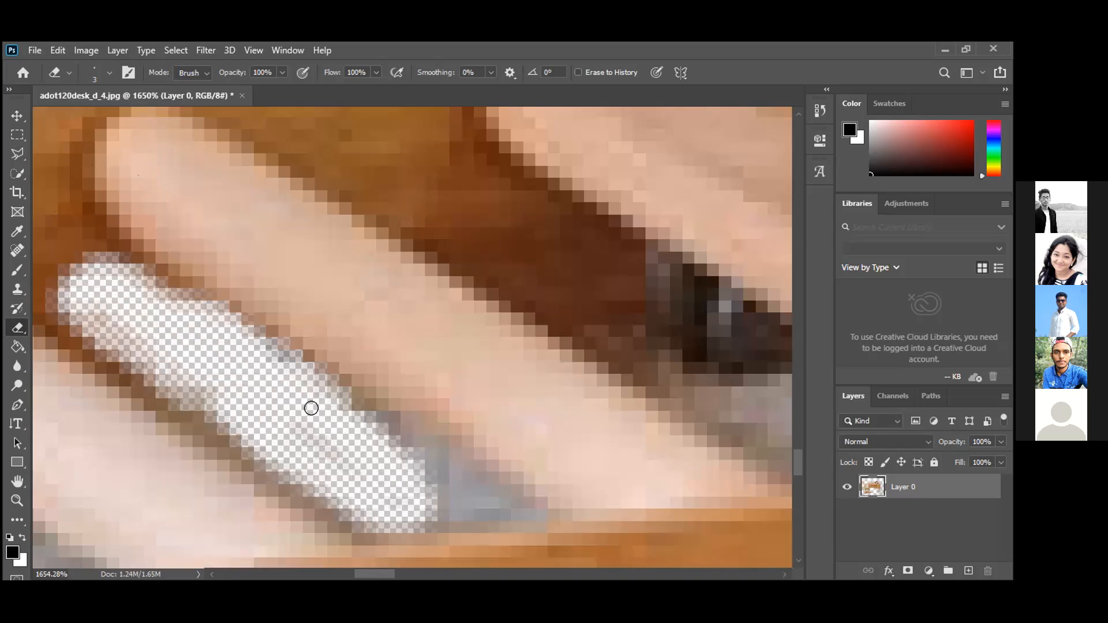
scroll(311, 408, down, 4)
scroll(306, 406, down, 2)
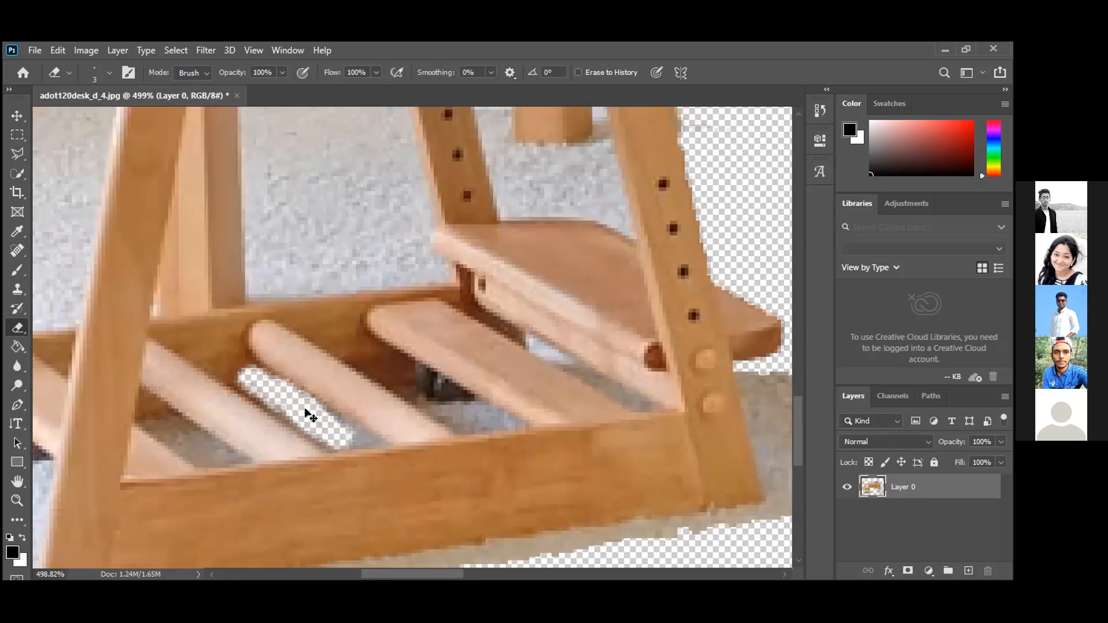
key(ctrl+z)
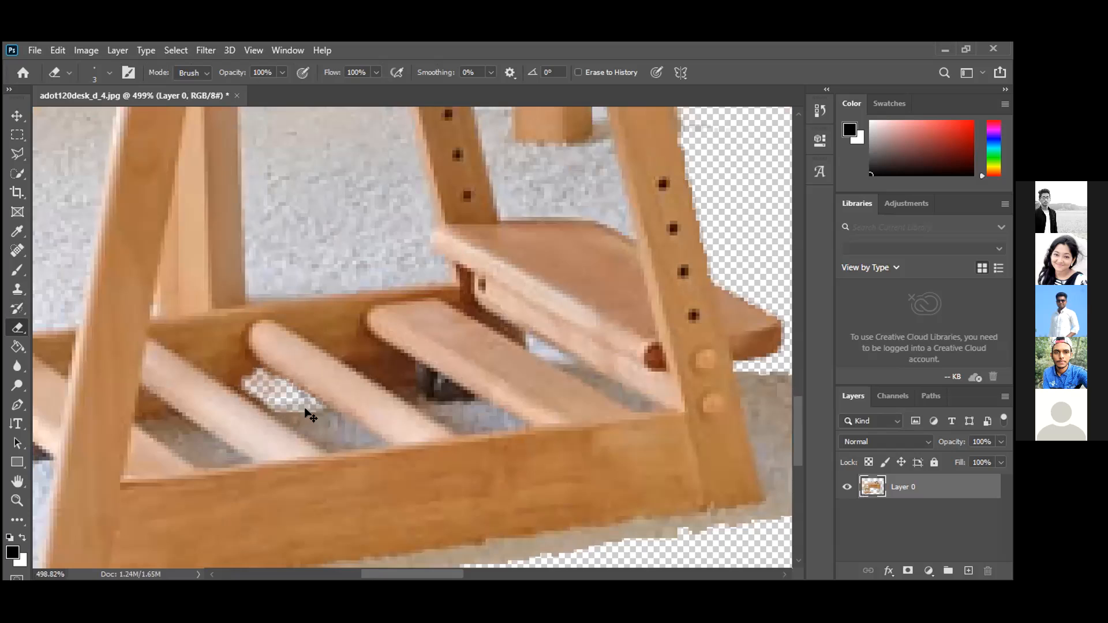
key(ctrl+z)
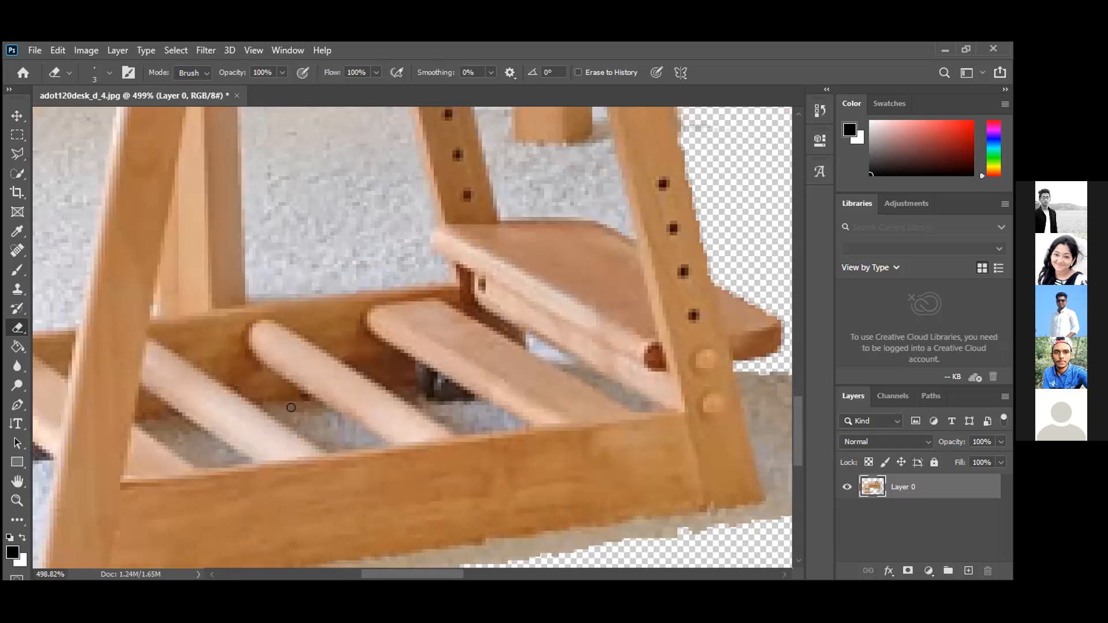
Erase a small streak across the gap between slats, then undo the last erasure.
drag(291, 410, 333, 431)
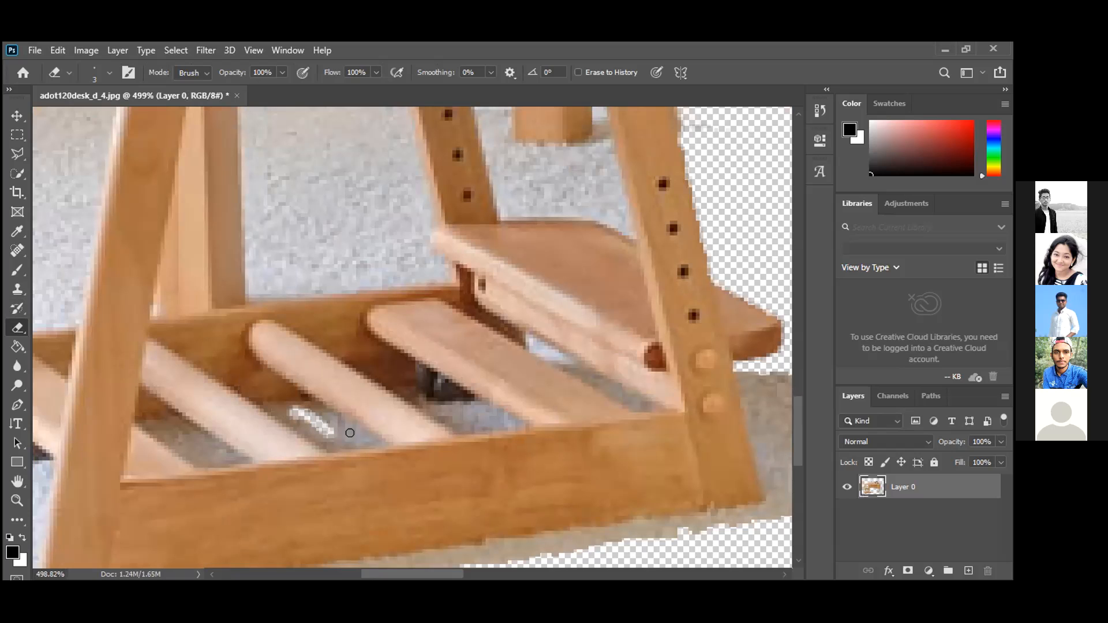
mouse_move(315, 407)
mouse_down()
mouse_move(370, 439)
mouse_move(306, 404)
mouse_move(271, 403)
mouse_move(320, 434)
mouse_up()
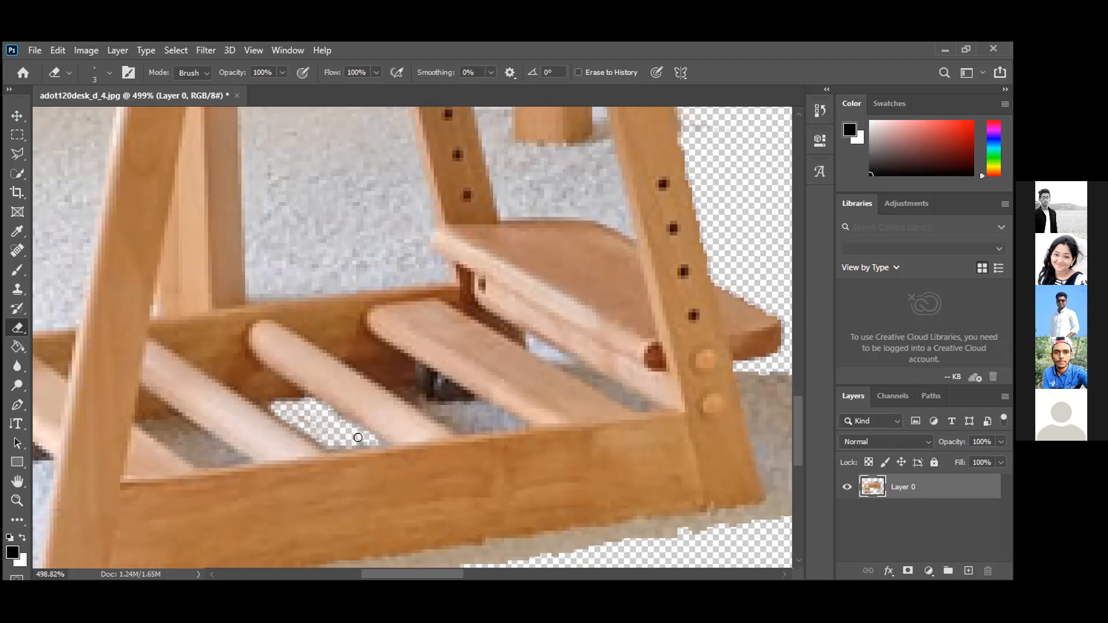
drag(365, 437, 362, 438)
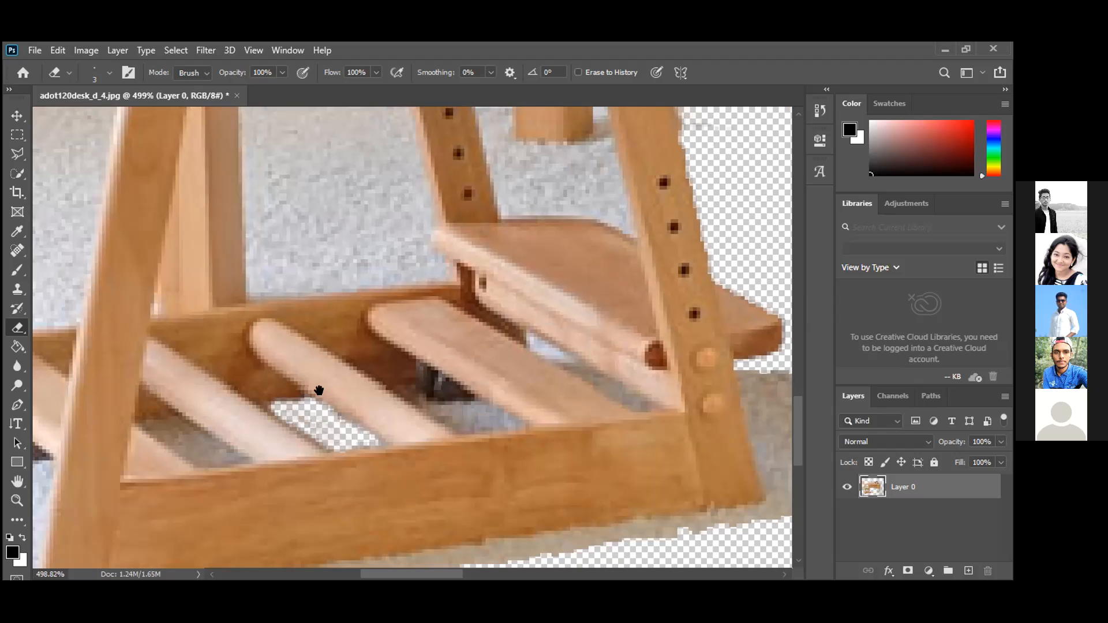
drag(273, 430, 392, 398)
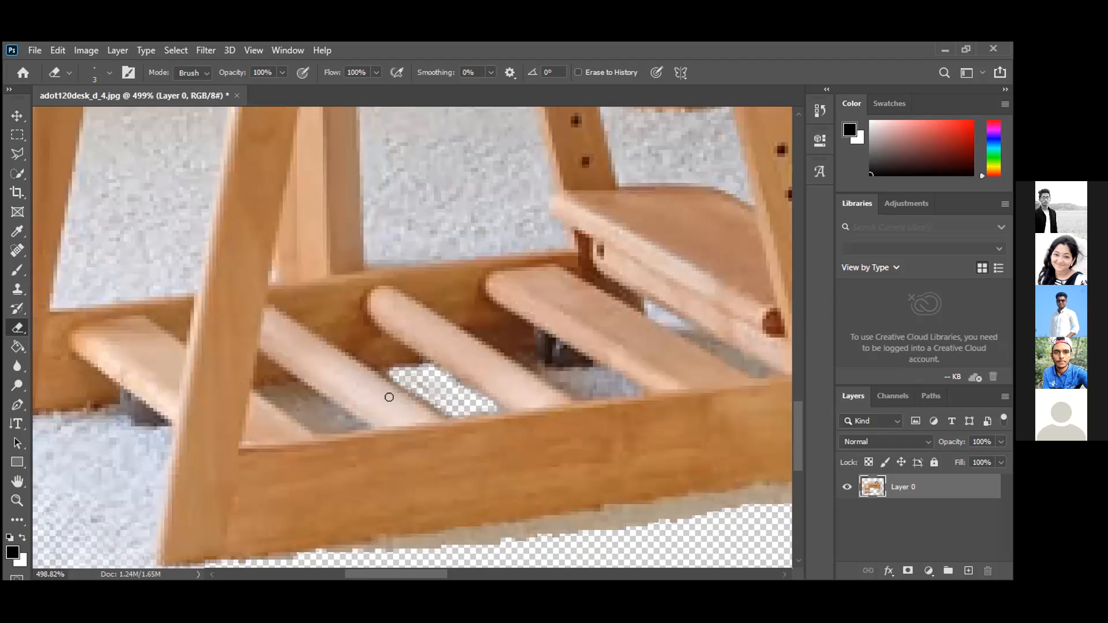
key(ctrl+z)
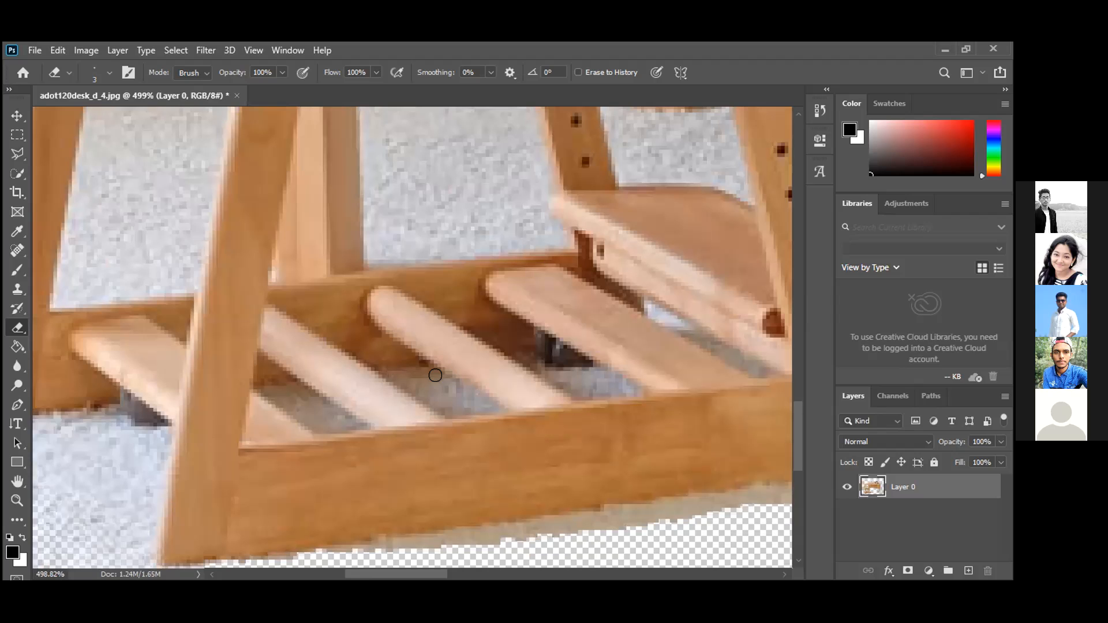
scroll(418, 377, up, 6)
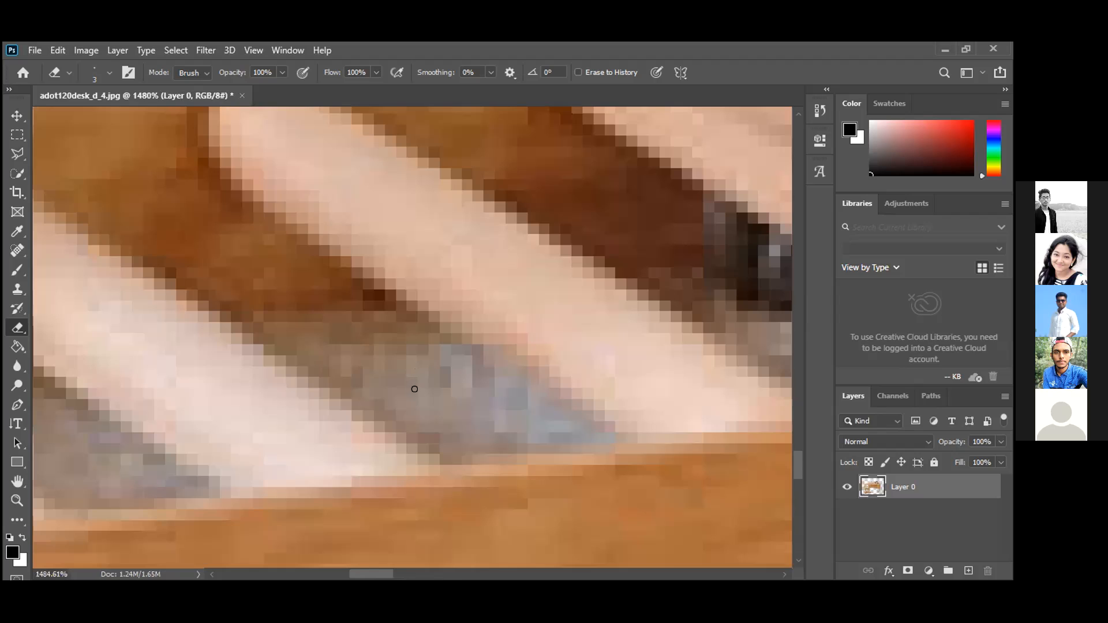
scroll(415, 389, down, 5)
scroll(411, 382, down, 2)
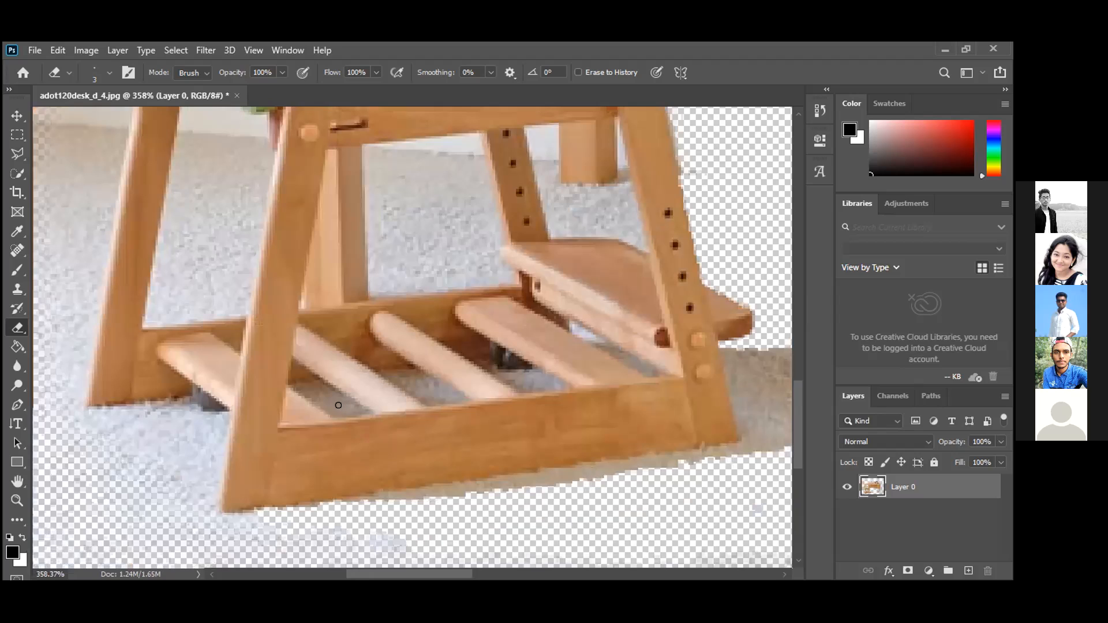
Erase the carpet patch and strip between the footrest rods with the small Eraser.
drag(341, 407, 320, 392)
drag(317, 383, 301, 388)
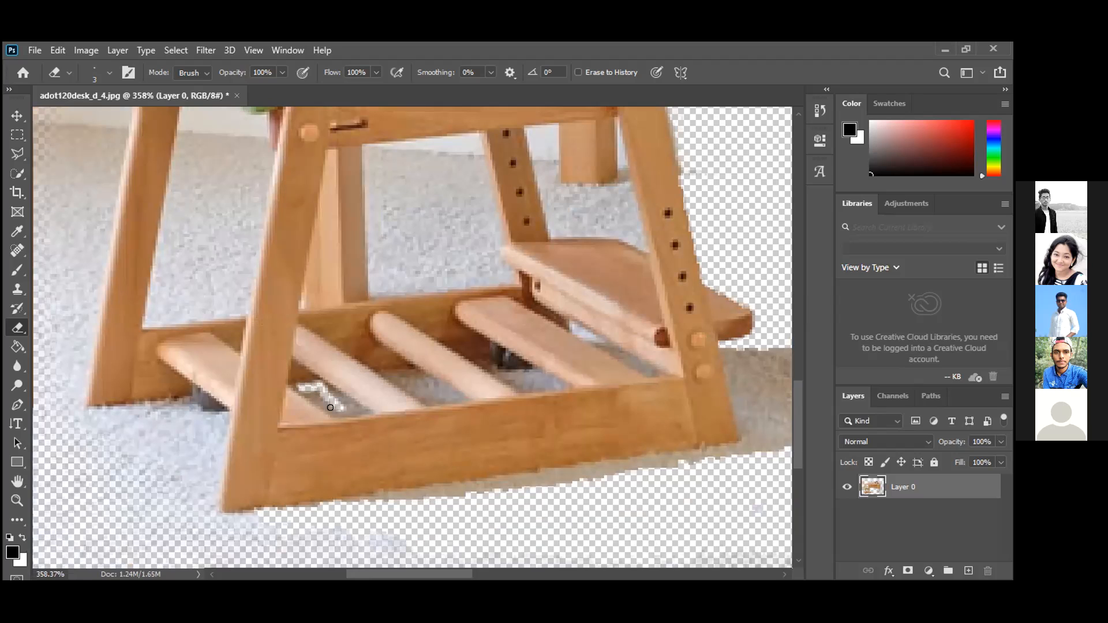
mouse_move(355, 406)
mouse_down()
mouse_move(314, 397)
mouse_move(352, 401)
mouse_move(318, 383)
mouse_up()
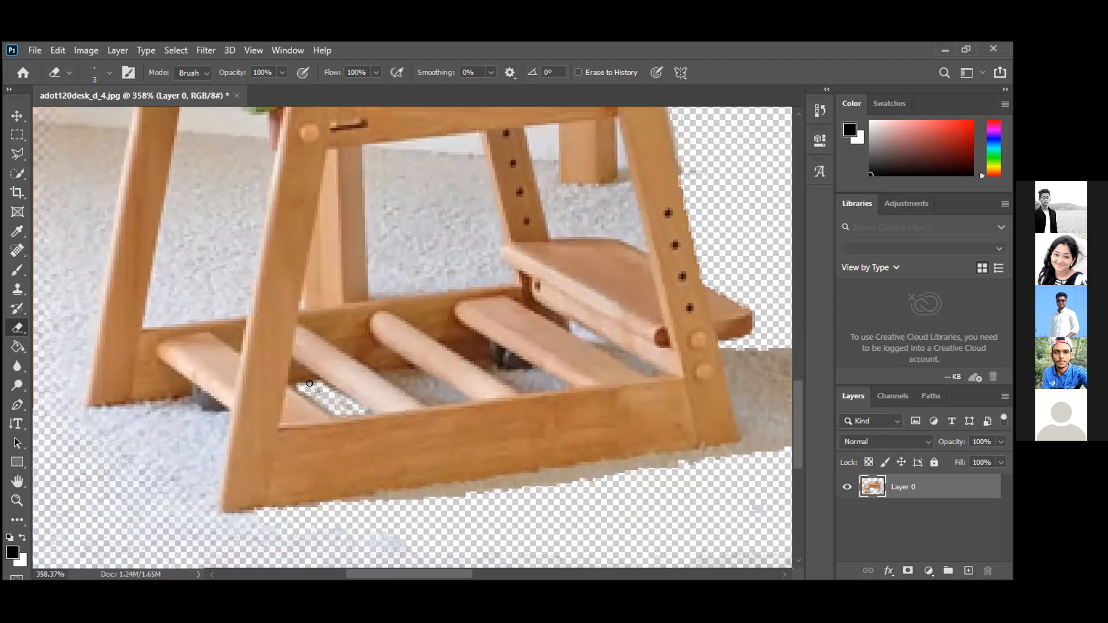
mouse_move(315, 384)
mouse_down()
mouse_move(294, 380)
mouse_move(330, 406)
mouse_up()
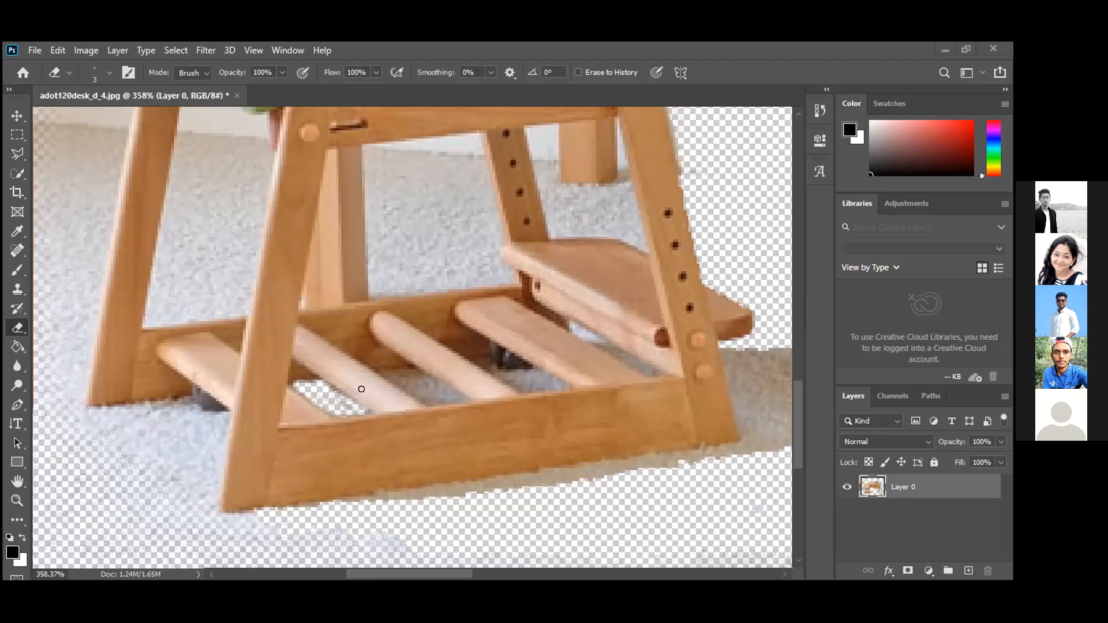
scroll(425, 378, down, 1)
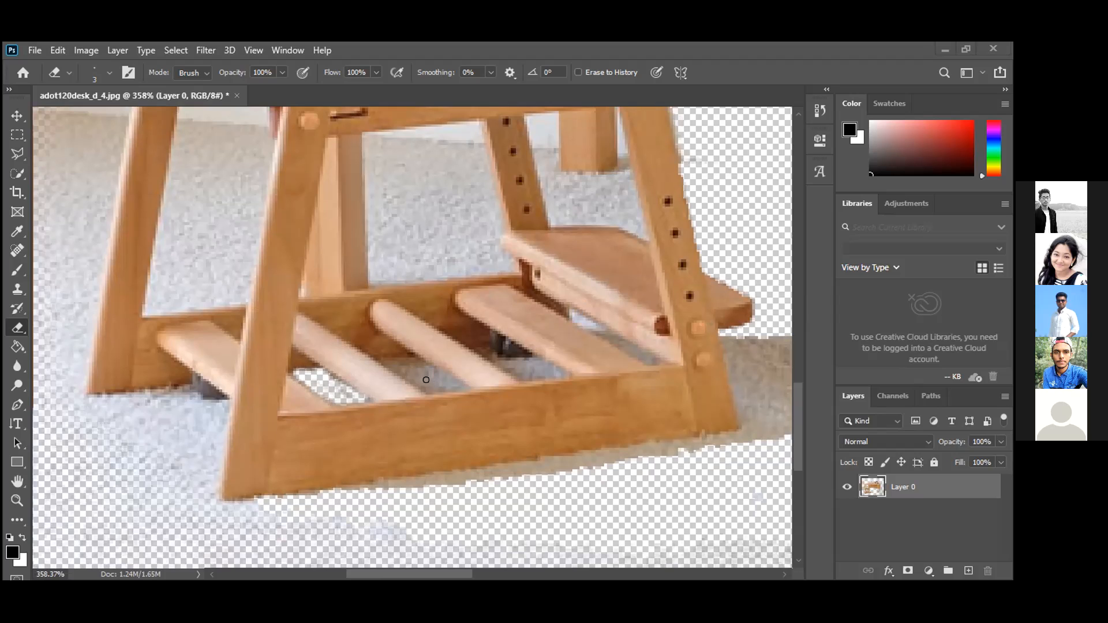
mouse_move(423, 379)
mouse_down()
mouse_move(387, 359)
mouse_move(422, 389)
mouse_move(460, 383)
mouse_move(421, 365)
mouse_move(436, 380)
mouse_move(427, 380)
mouse_move(400, 360)
mouse_move(420, 383)
mouse_move(415, 370)
mouse_move(429, 377)
mouse_move(377, 356)
mouse_up()
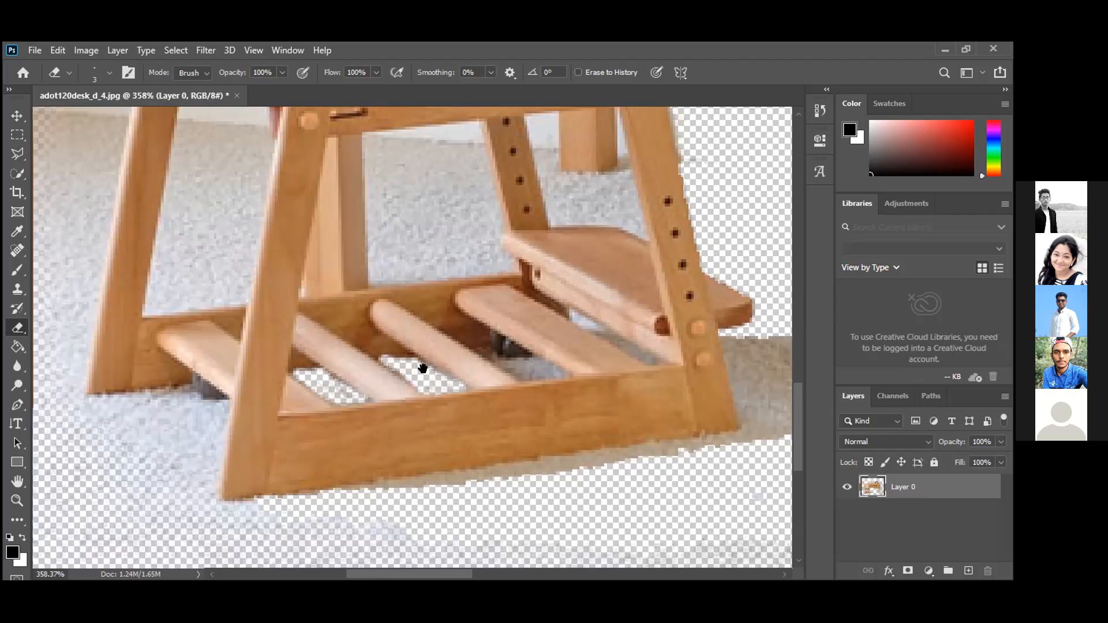
Erase the leftover floor between the chair's lower slats and review the cutout zoomed out.
drag(508, 362, 316, 395)
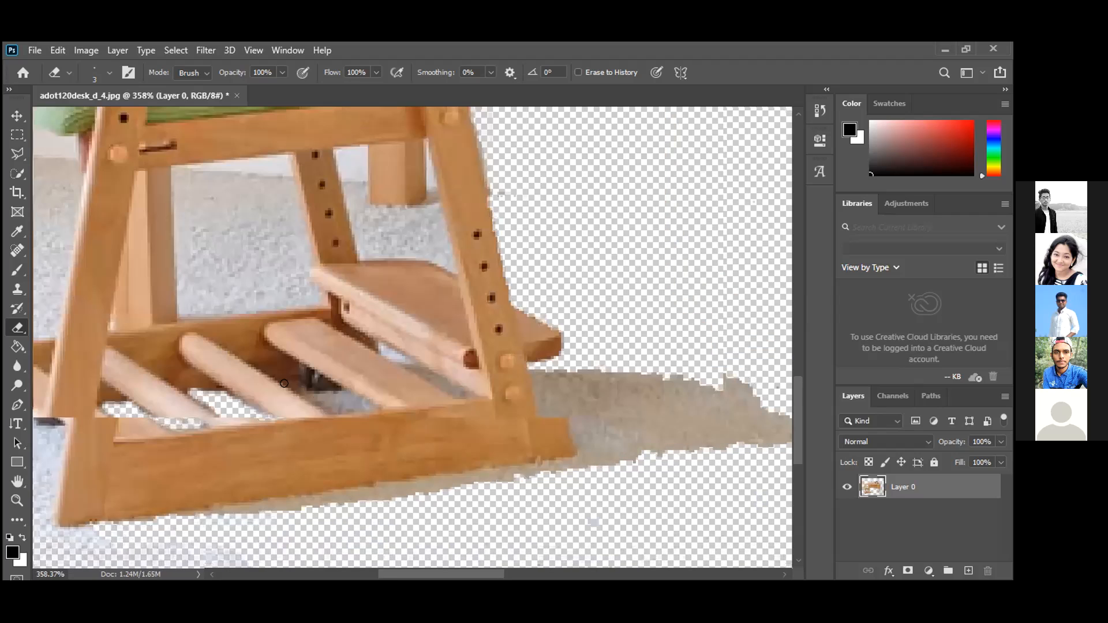
scroll(284, 383, up, 1)
scroll(372, 405, up, 1)
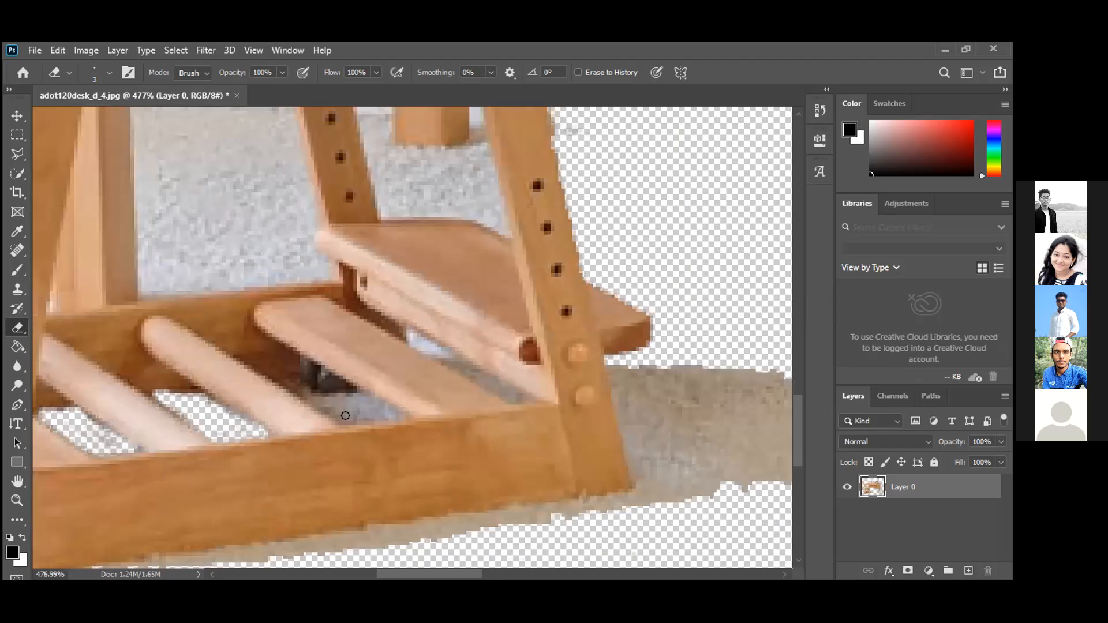
mouse_move(378, 408)
mouse_down()
mouse_move(388, 409)
mouse_move(345, 393)
mouse_move(338, 404)
mouse_move(295, 380)
mouse_move(339, 414)
mouse_move(365, 412)
mouse_up()
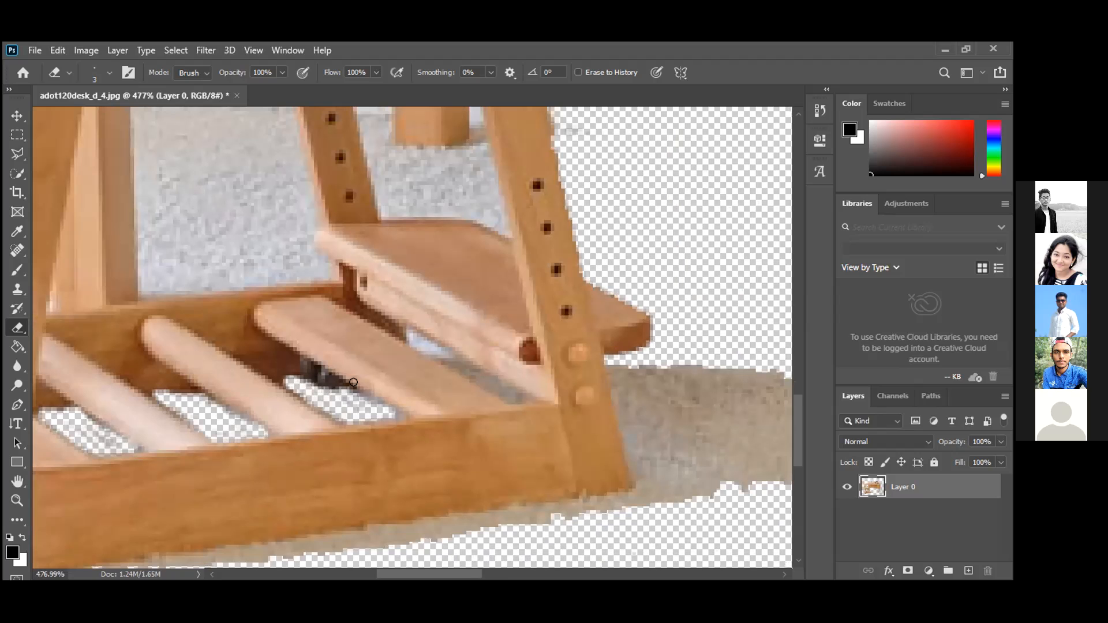
scroll(352, 379, down, 4)
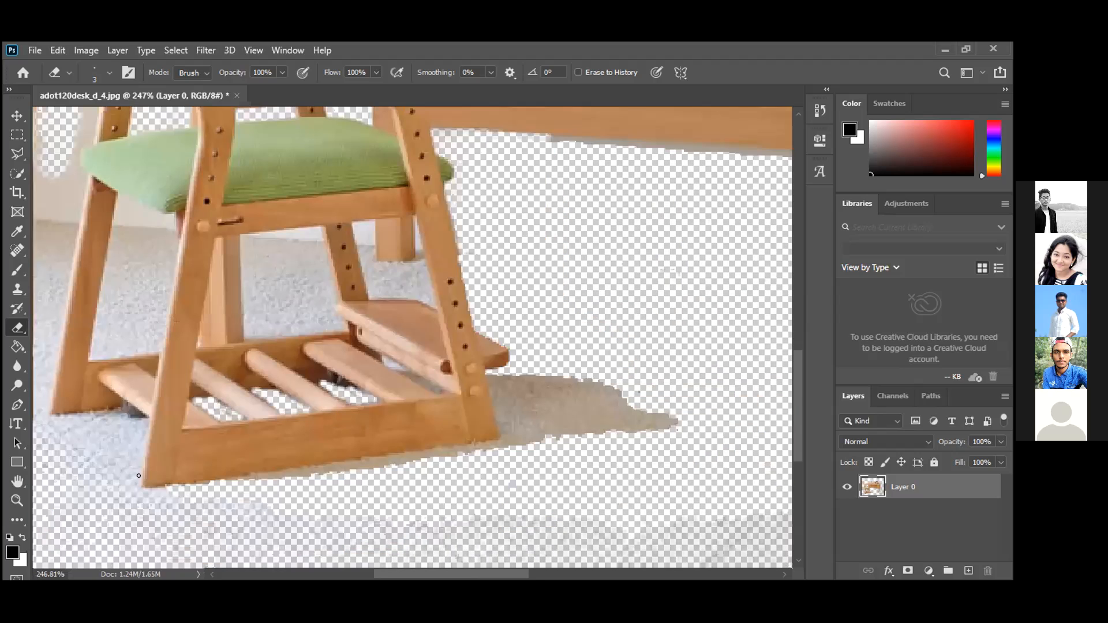
scroll(138, 475, down, 1)
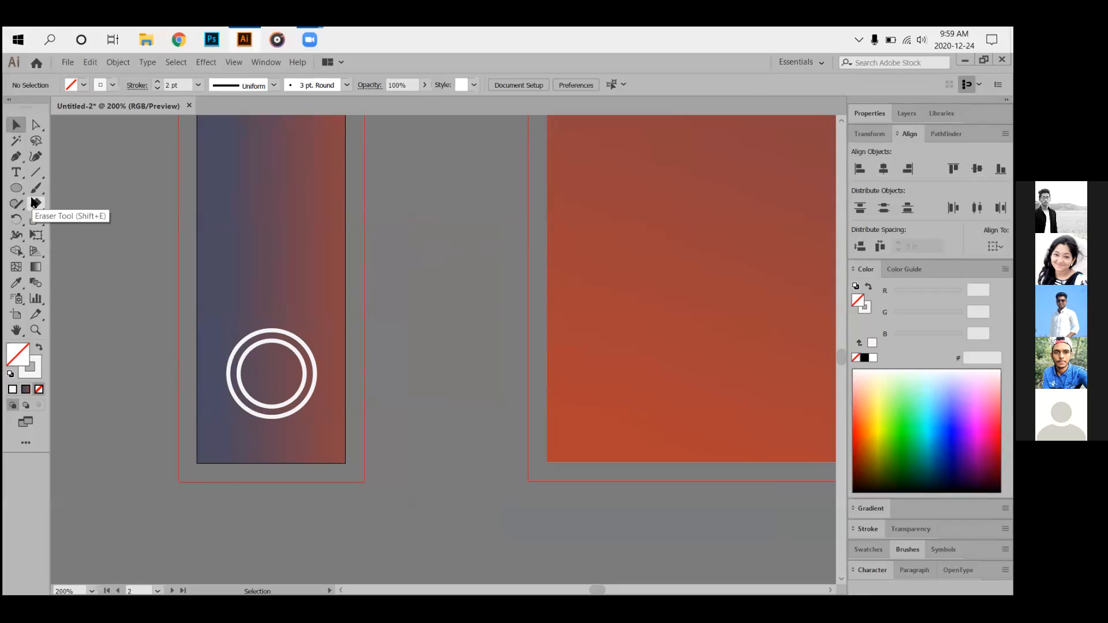
Draw a small 0.1944 in square inside the circles with white fill and no stroke.
click(17, 189)
click(63, 190)
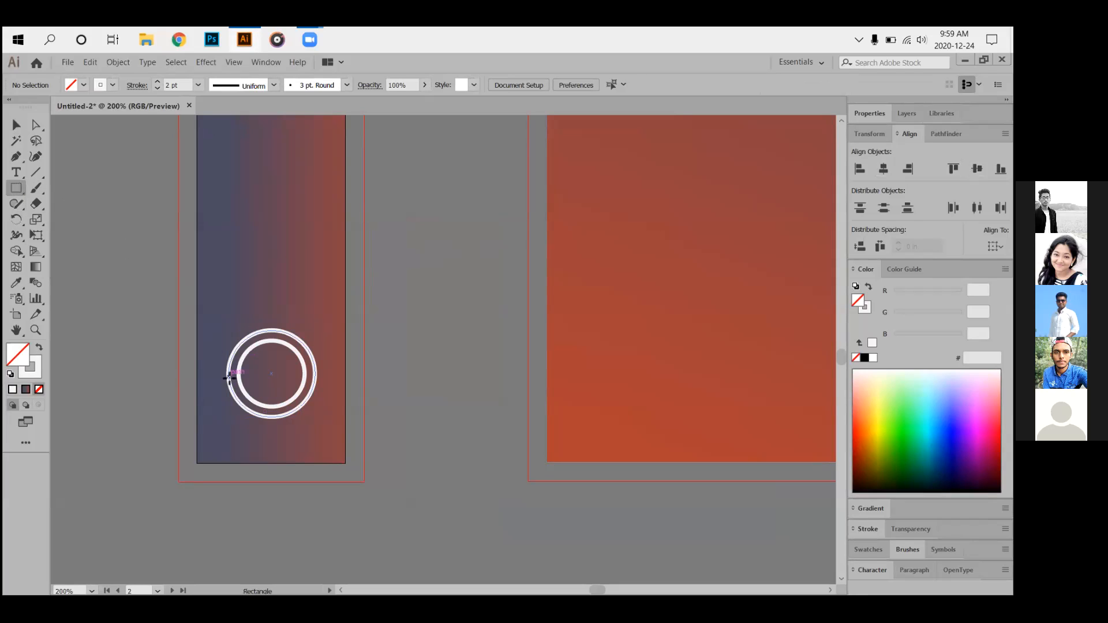
drag(258, 360, 340, 368)
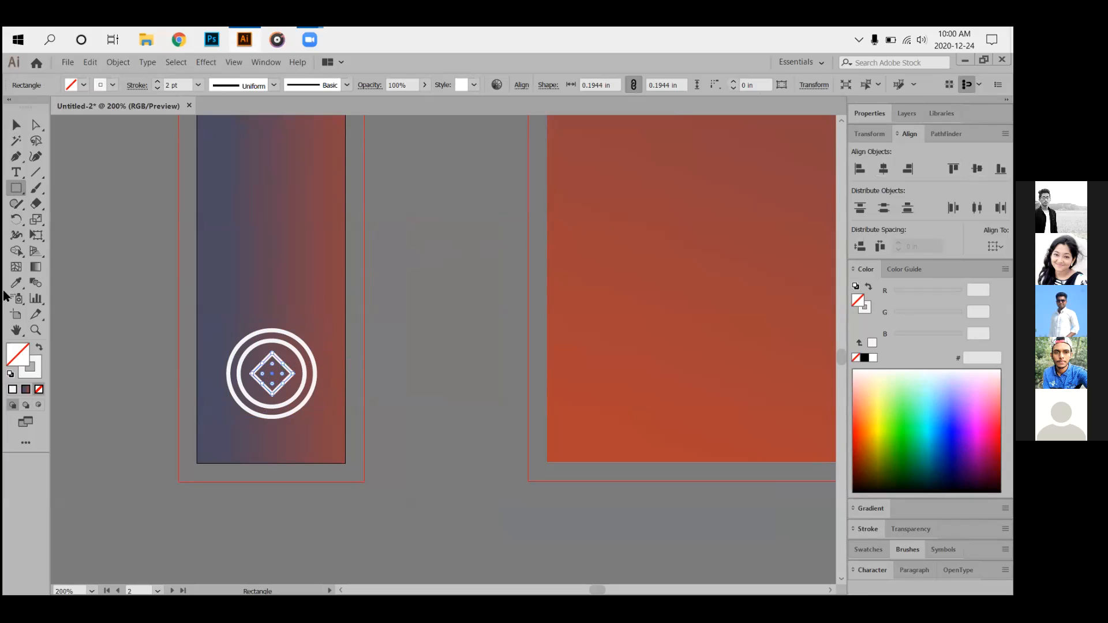
click(38, 347)
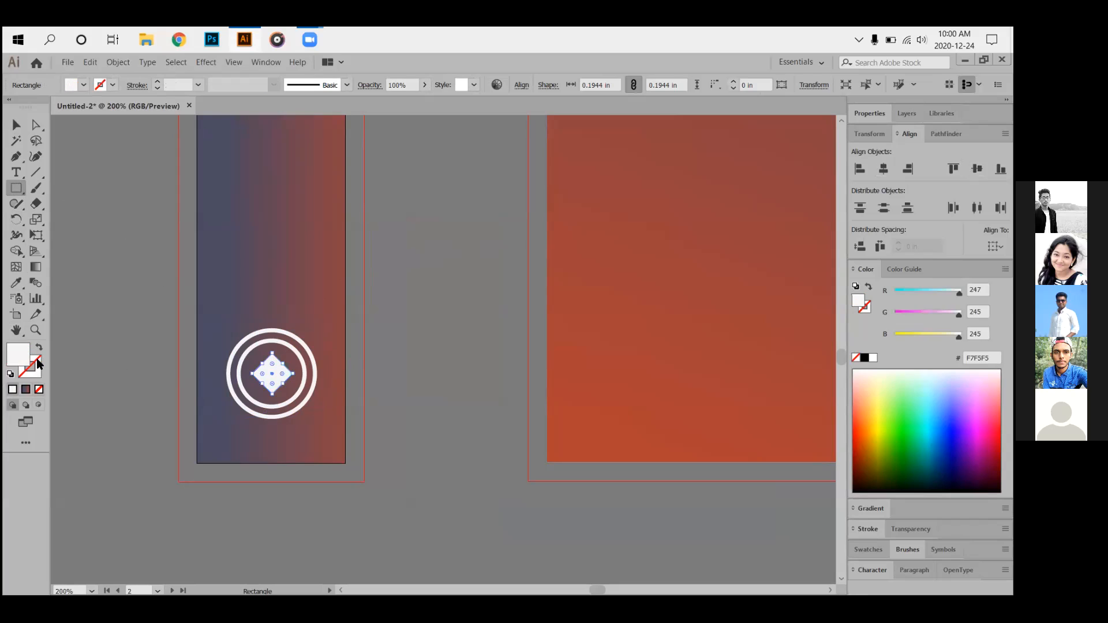
click(148, 280)
click(536, 354)
Marquee-select the circles and diamond together, then deselect them.
click(16, 125)
click(141, 308)
drag(161, 343, 383, 465)
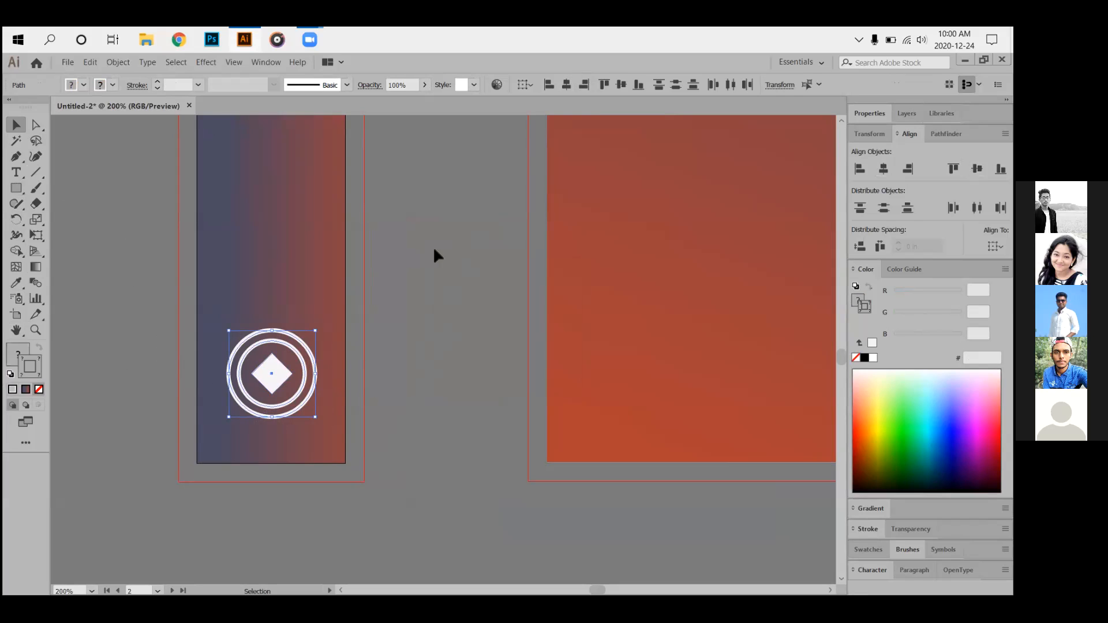
click(201, 334)
Select the circles and diamond and align them to the outer circle as key object.
drag(201, 334, 349, 445)
click(315, 359)
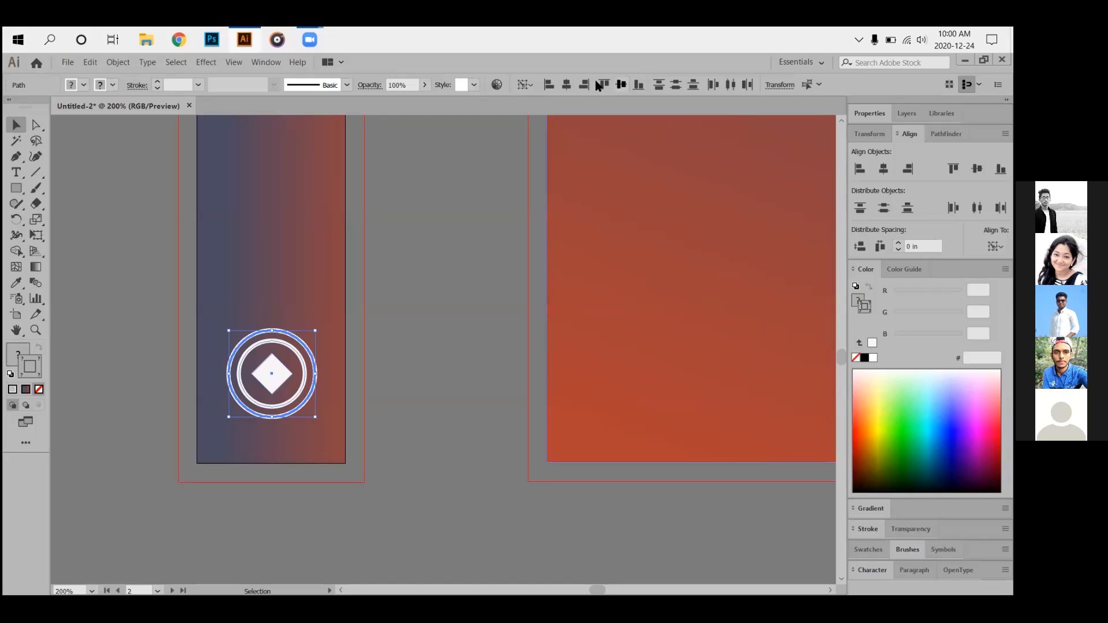
click(387, 301)
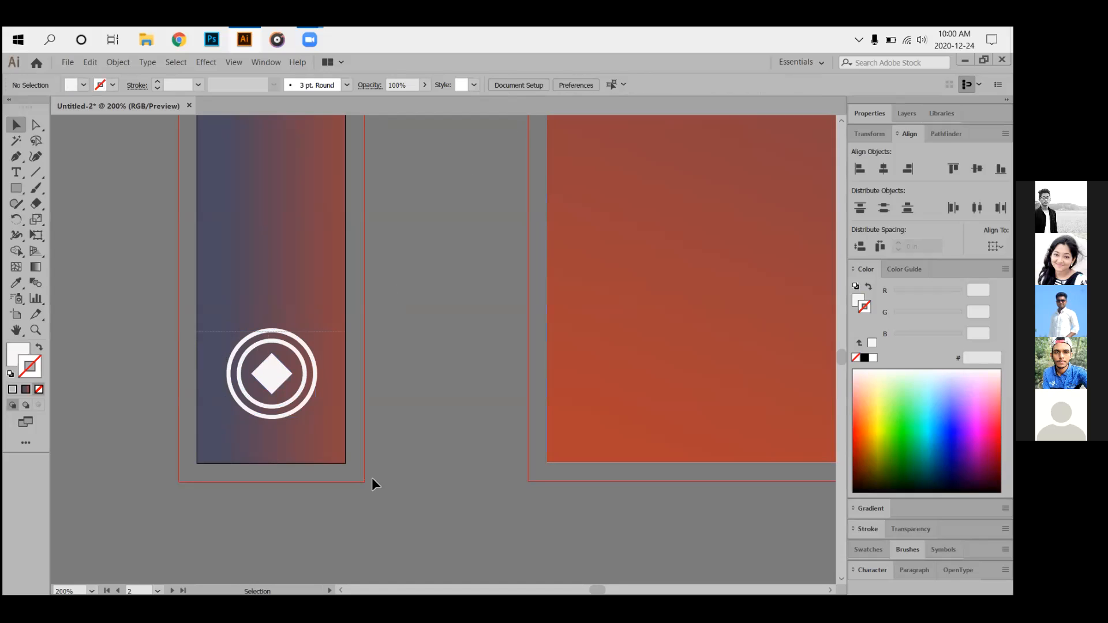
Group the circles and diamond into one object after the Join attempt fails.
click(271, 359)
right_click(271, 359)
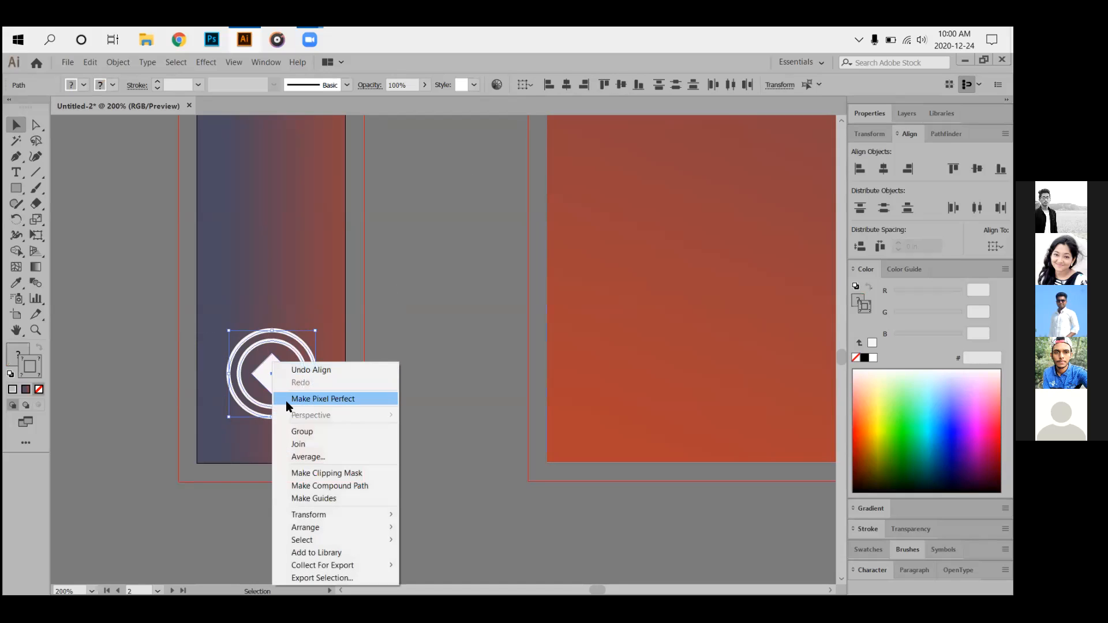
click(305, 446)
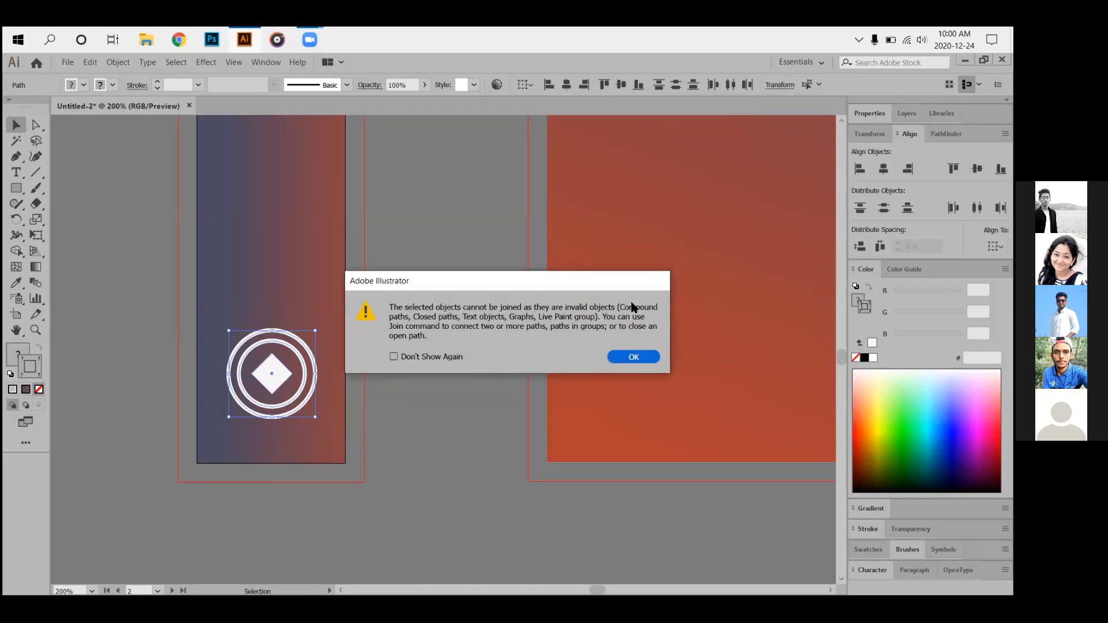
click(619, 359)
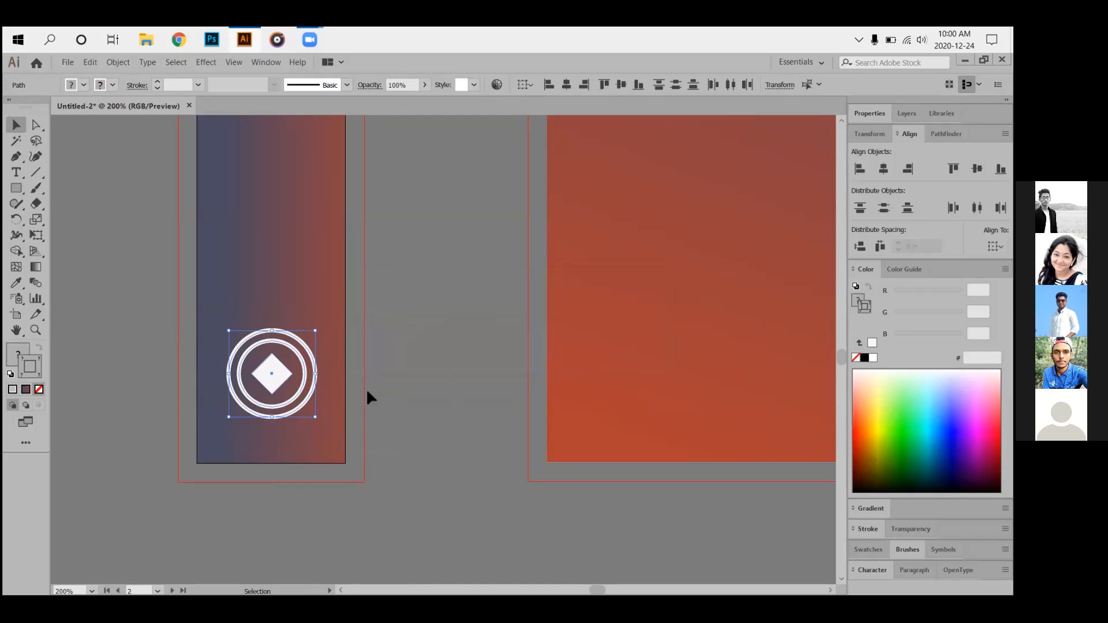
right_click(265, 367)
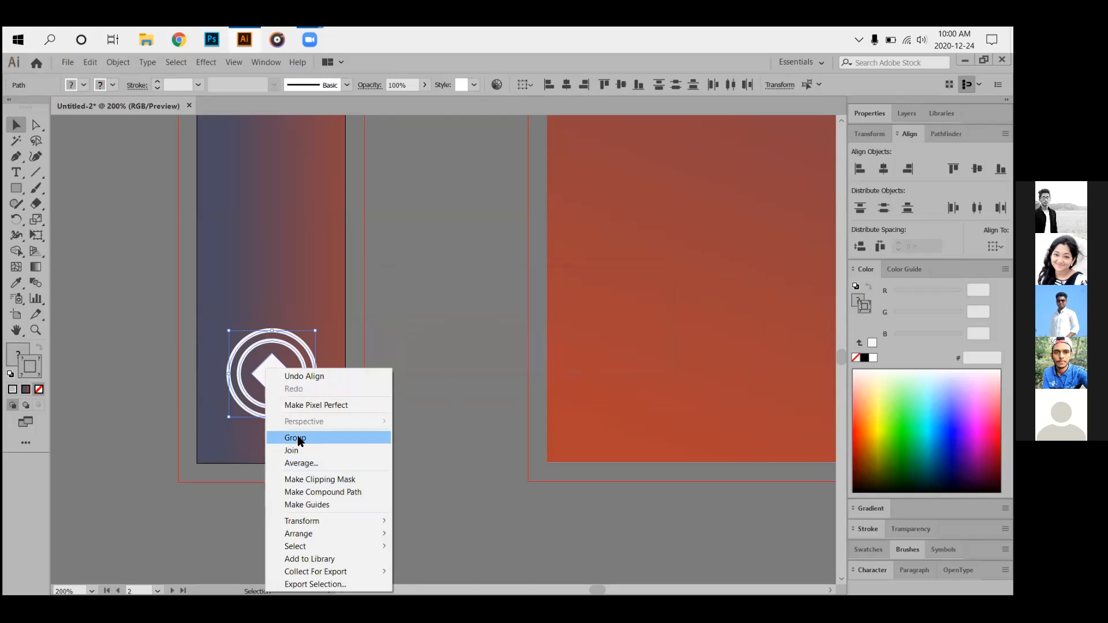
click(298, 438)
click(347, 408)
scroll(340, 406, down, 3)
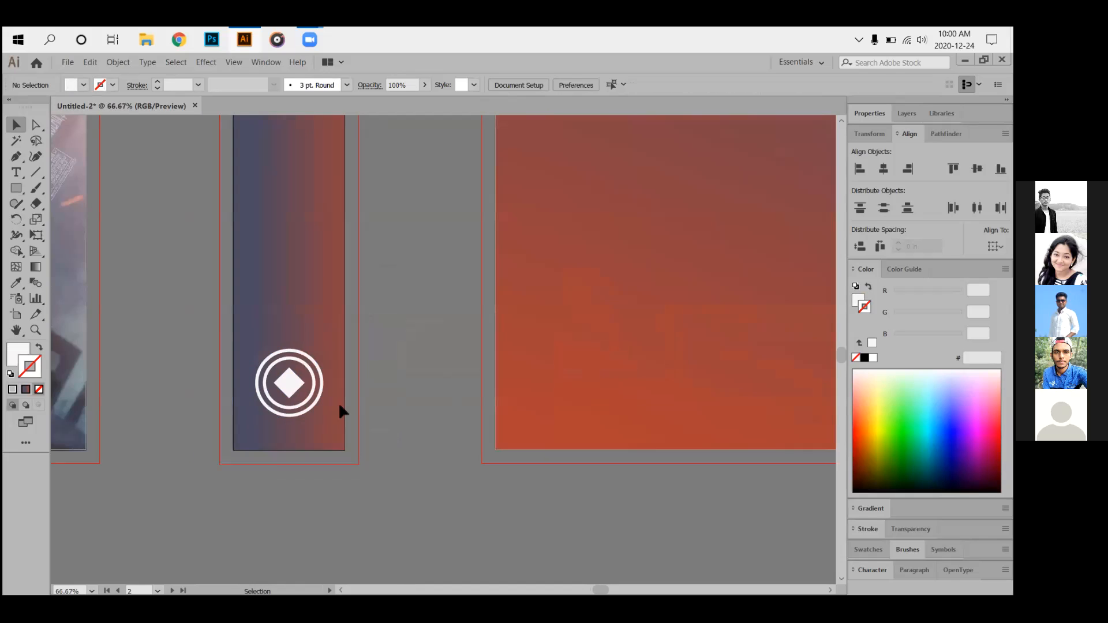
scroll(344, 409, down, 2)
drag(445, 396, 415, 414)
scroll(274, 480, up, 3)
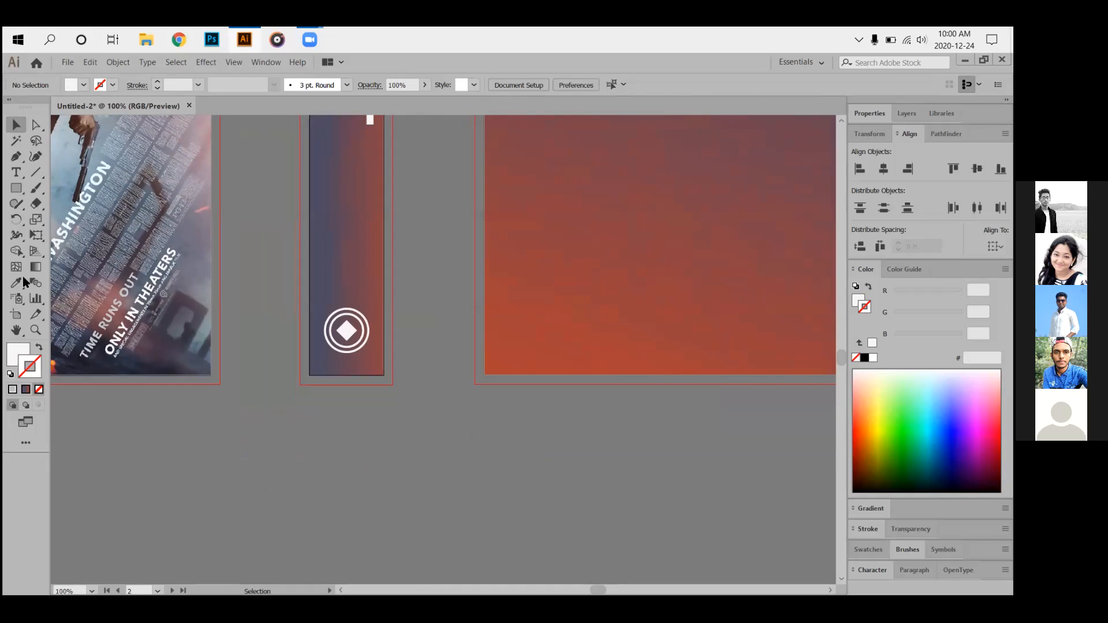
Create a new text object on the spine and type T-Pub in place of the placeholder.
click(16, 172)
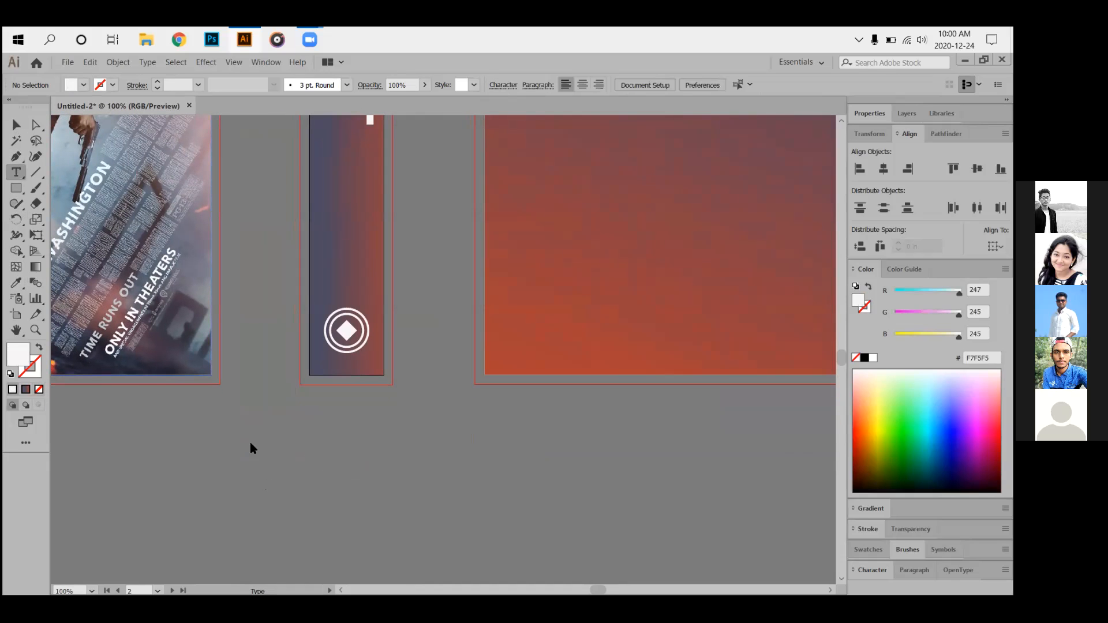
scroll(382, 392, up, 5)
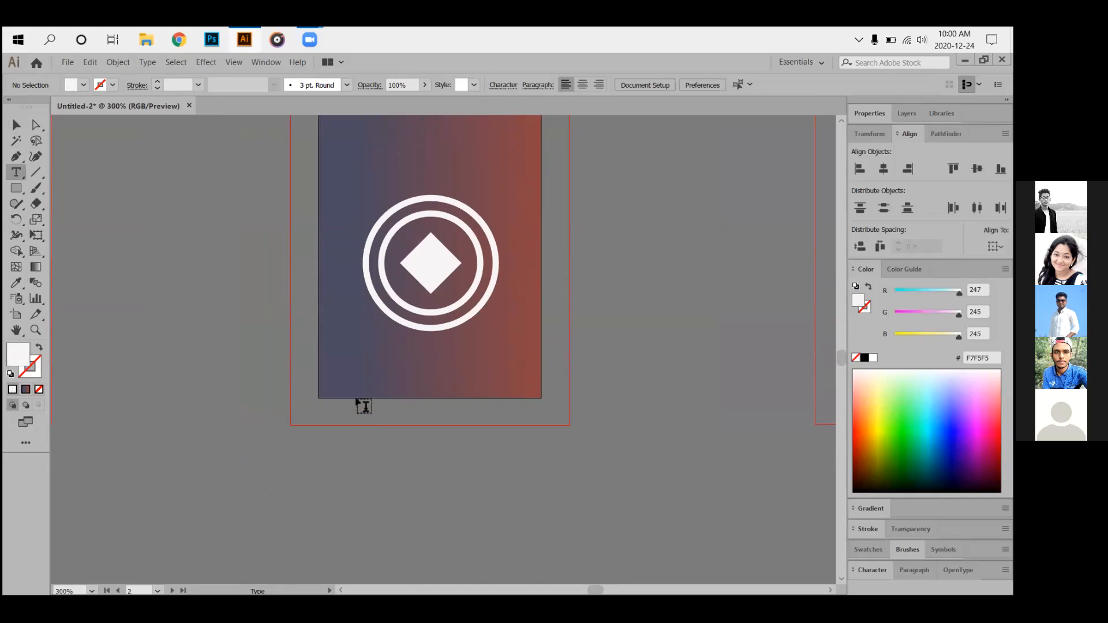
click(353, 359)
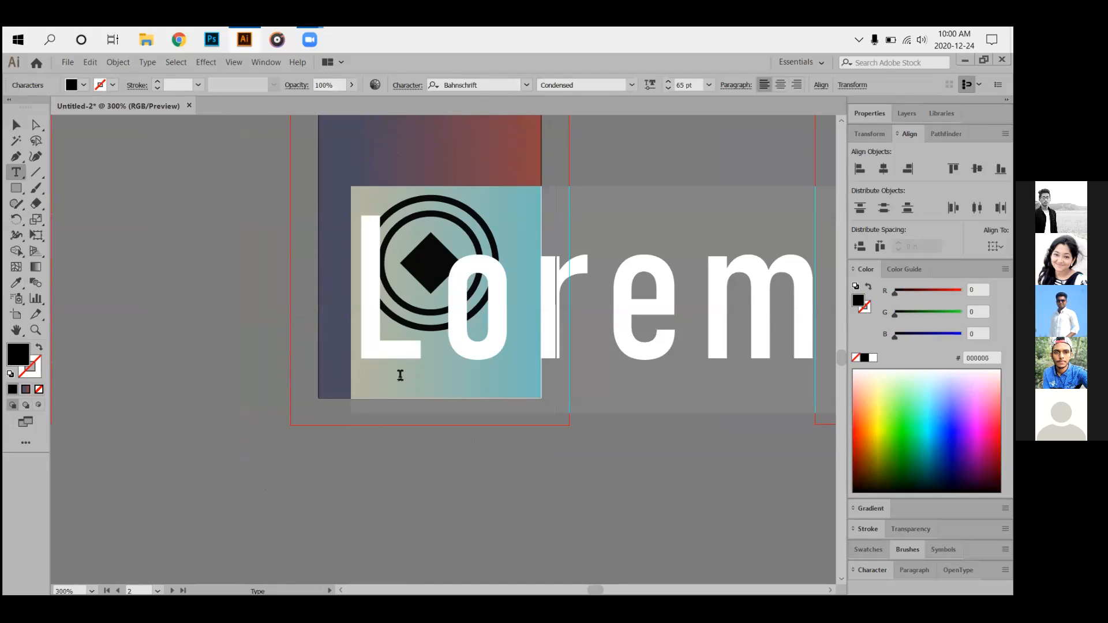
key(BackSpace)
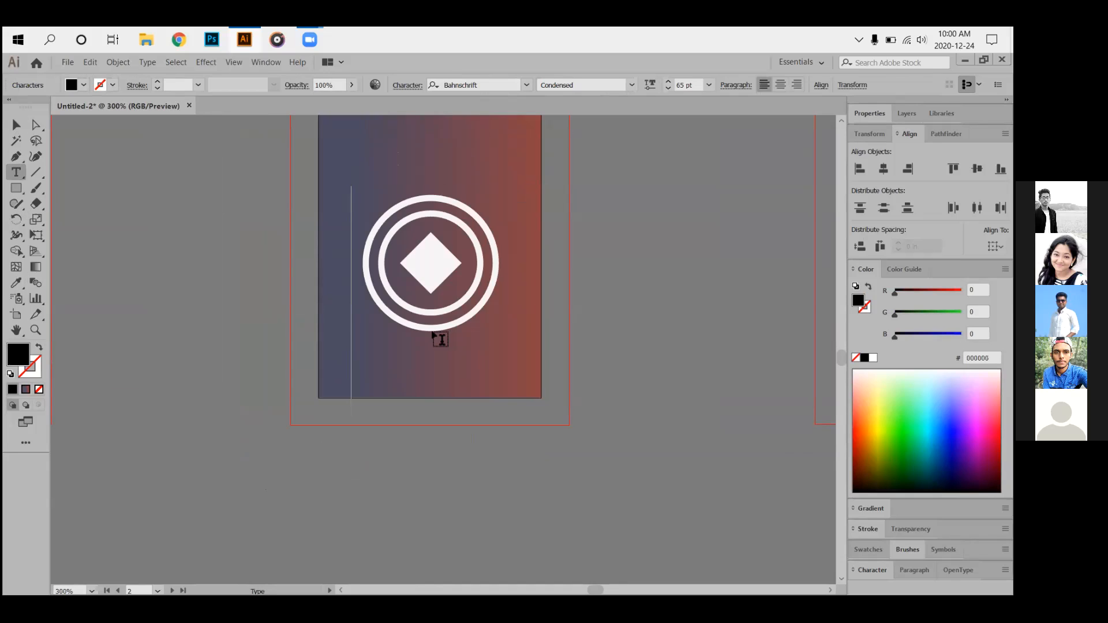
text(t)
key(BackSpace)
text(T)
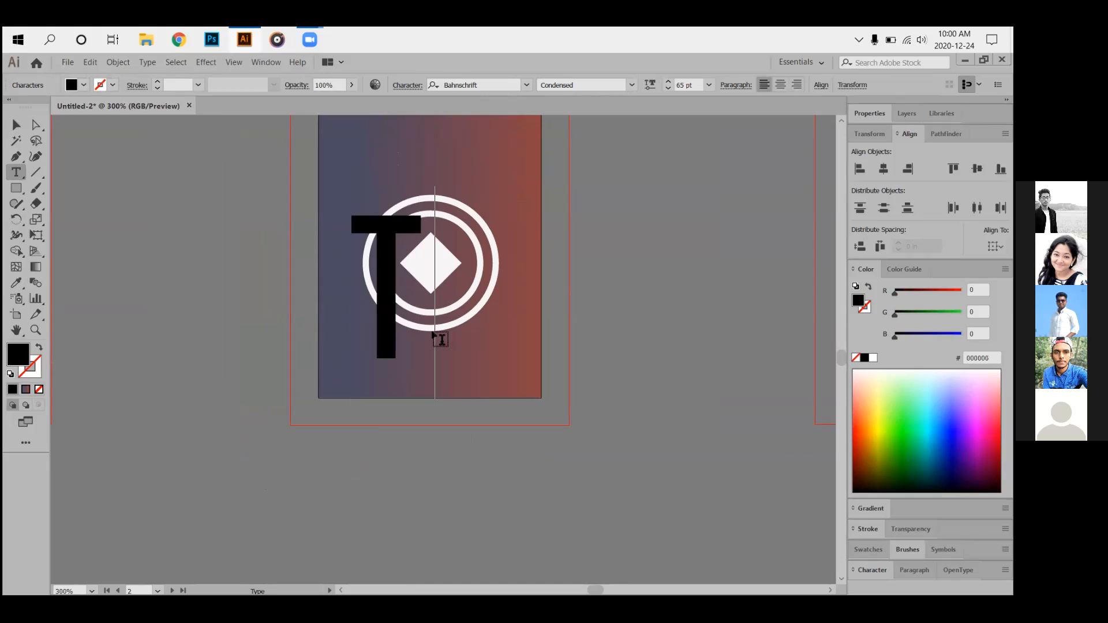
text(-)
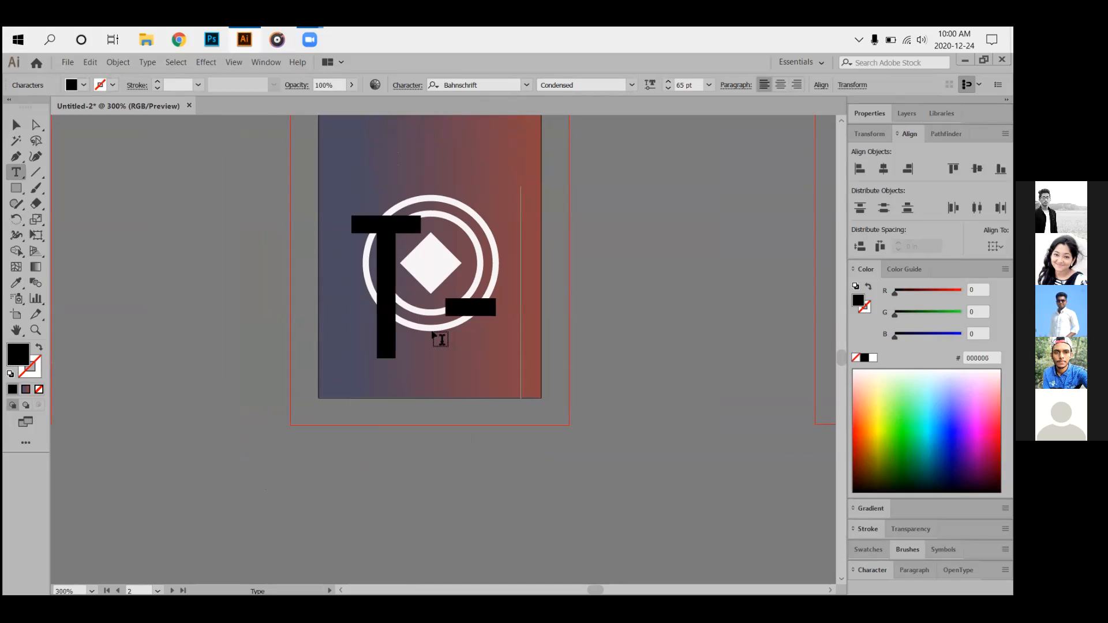
text(p)
key(BackSpace)
text(PO)
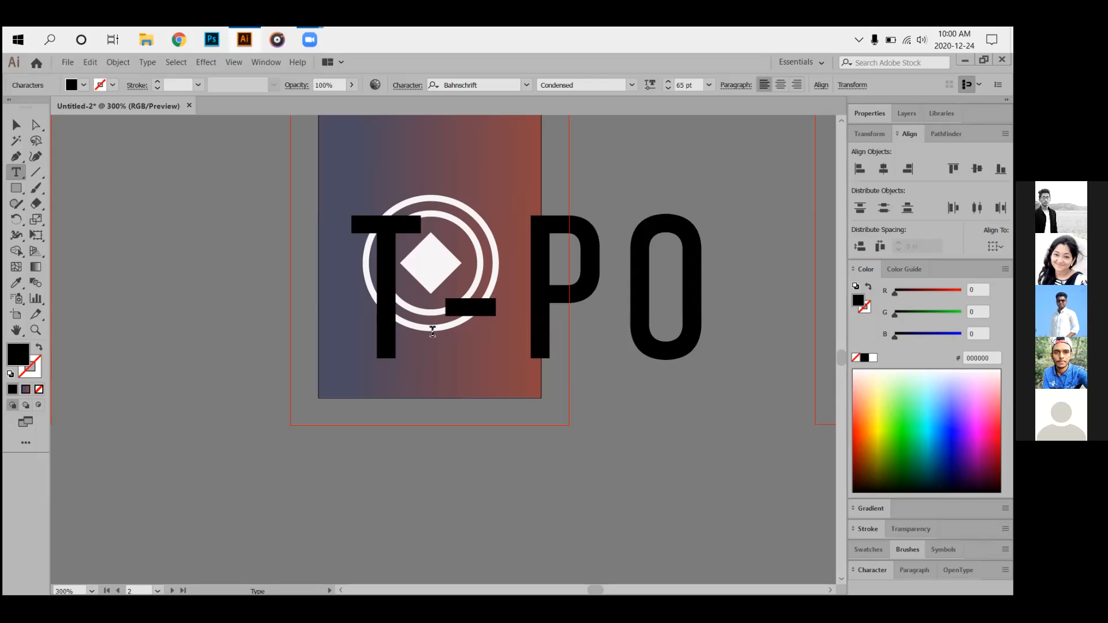
key(BackSpace)
text(UB)
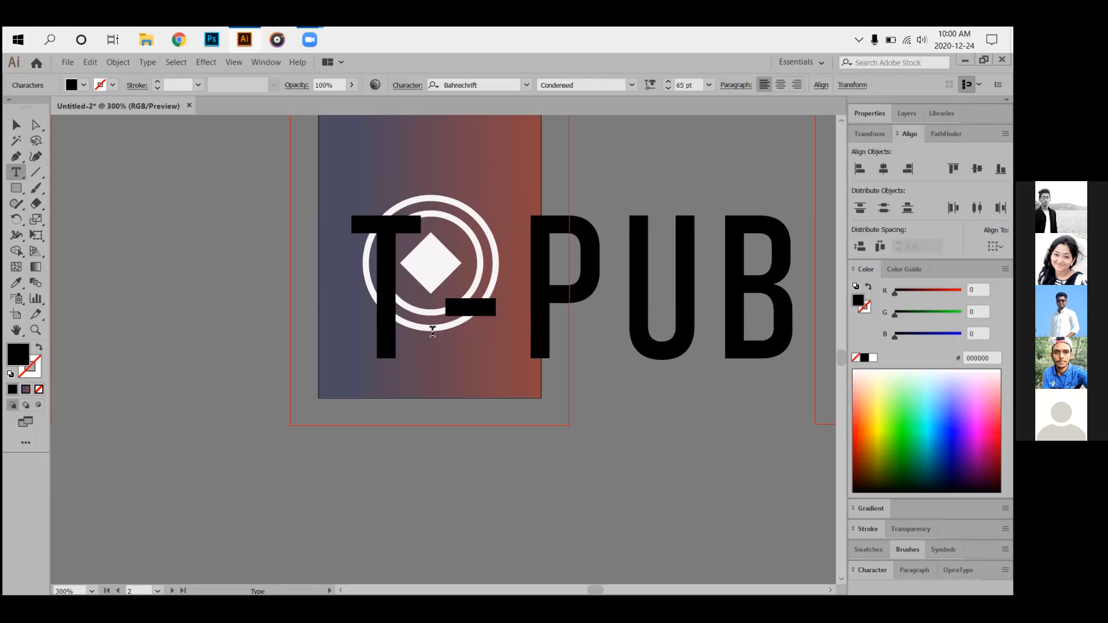
key(BackSpace)
key(BackSpace)
text(UB)
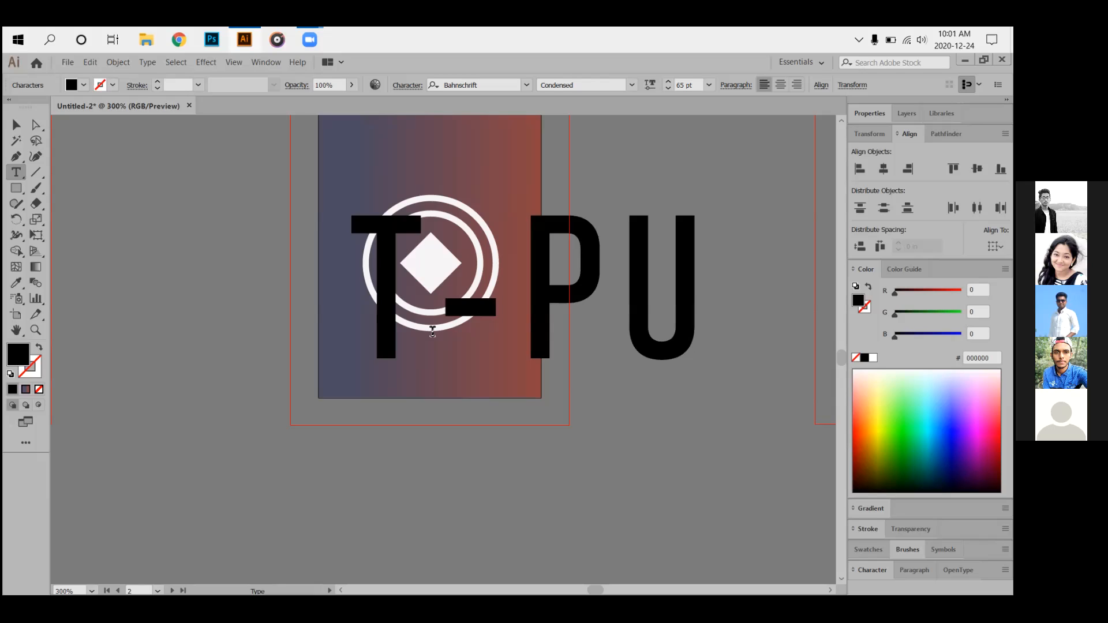
key(BackSpace)
key(BackSpace)
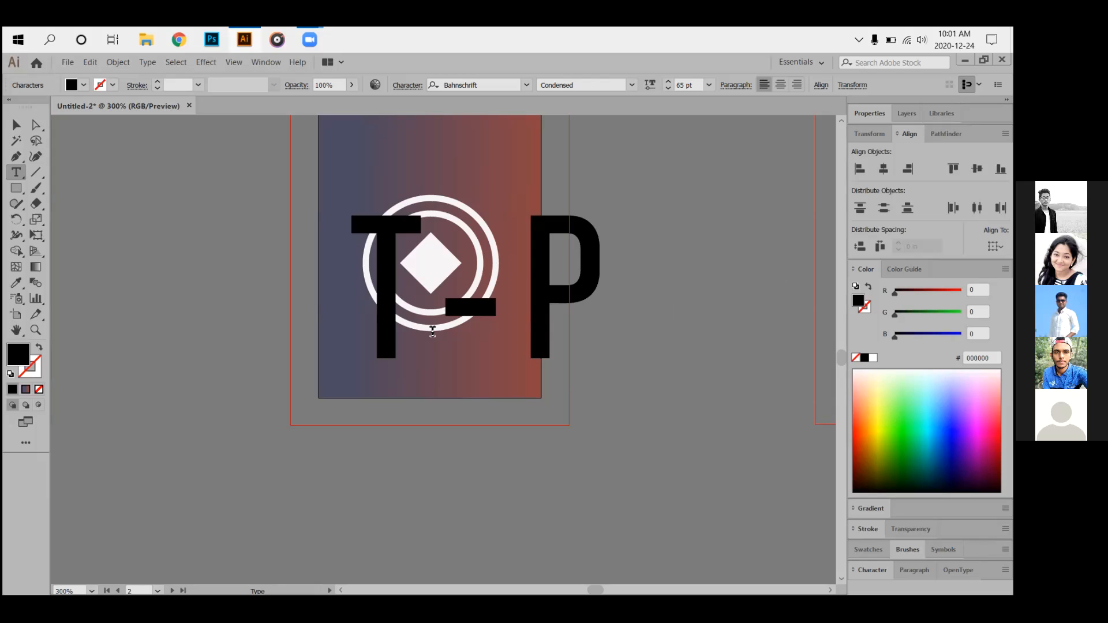
text(ub)
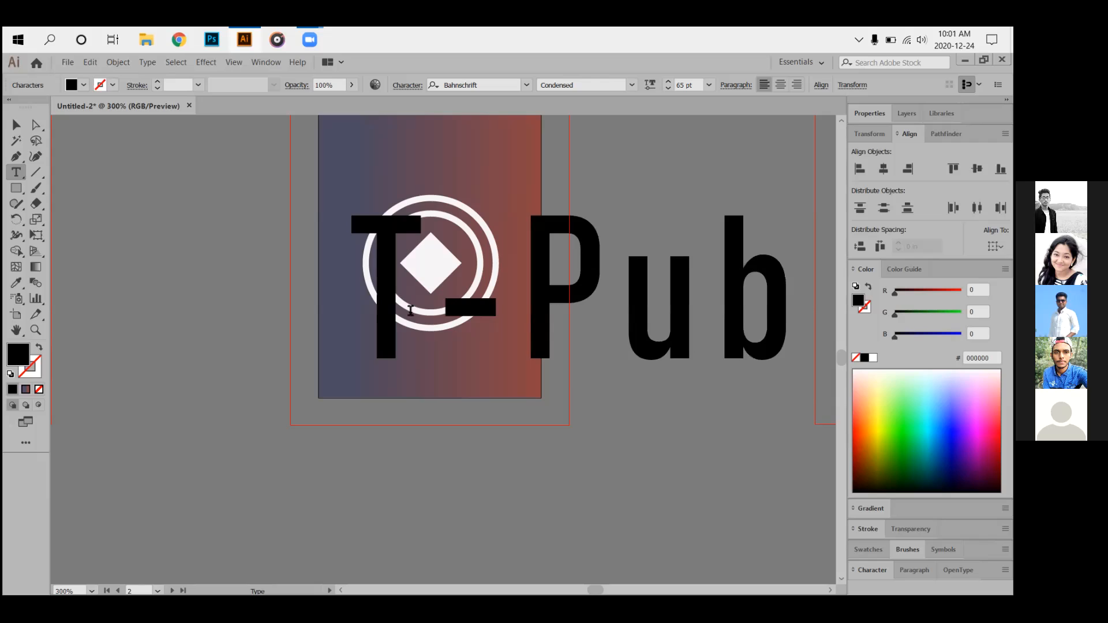
Scale the T-Pub text down to about 19.89 pt and move it toward the spine.
click(17, 125)
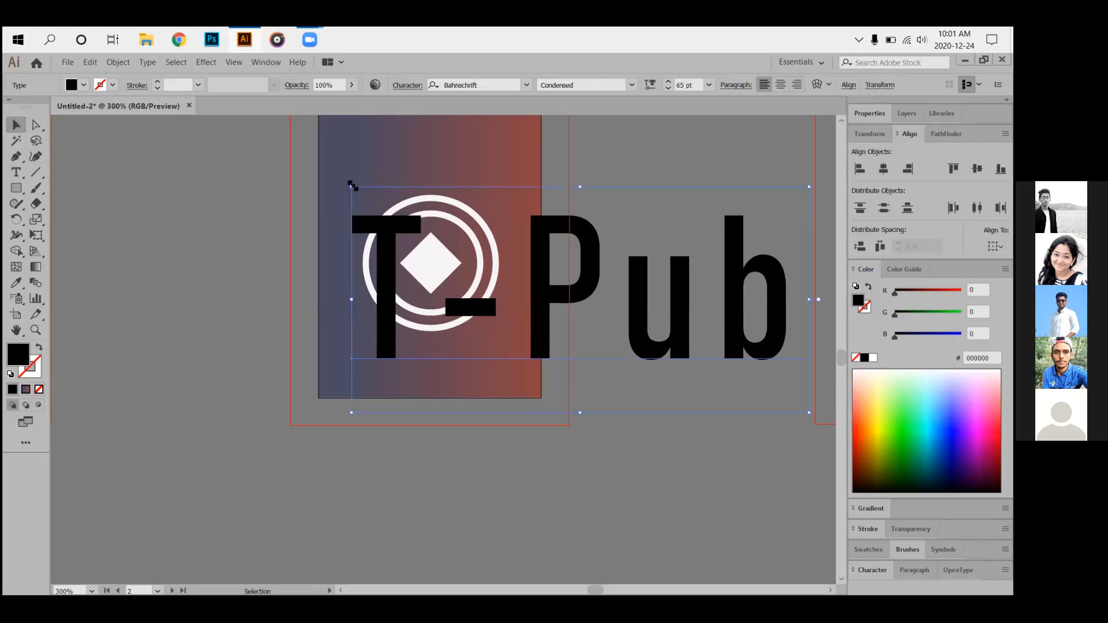
drag(353, 185, 556, 342)
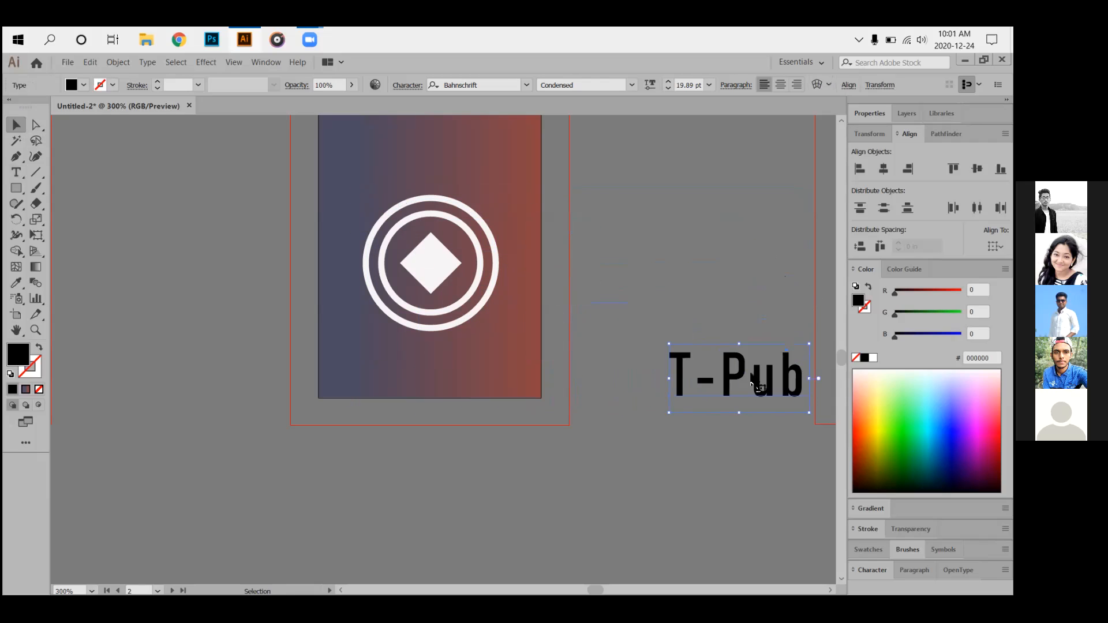
drag(730, 365, 434, 354)
Horizontally center the ring-and-diamond logo and the T-Pub label with Align.
click(601, 369)
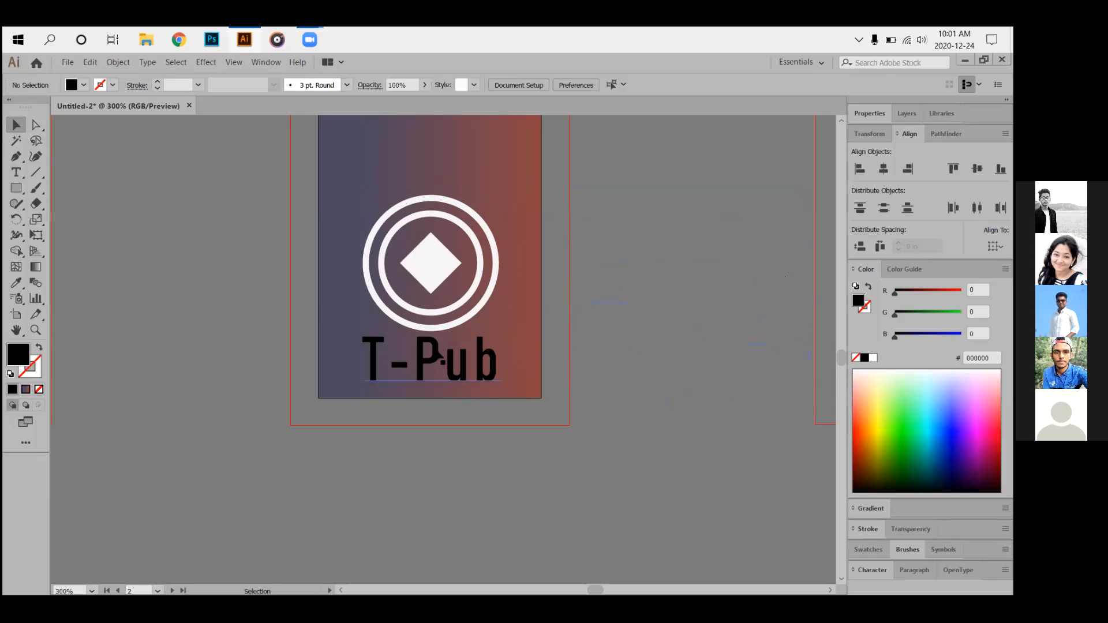
drag(340, 199, 514, 349)
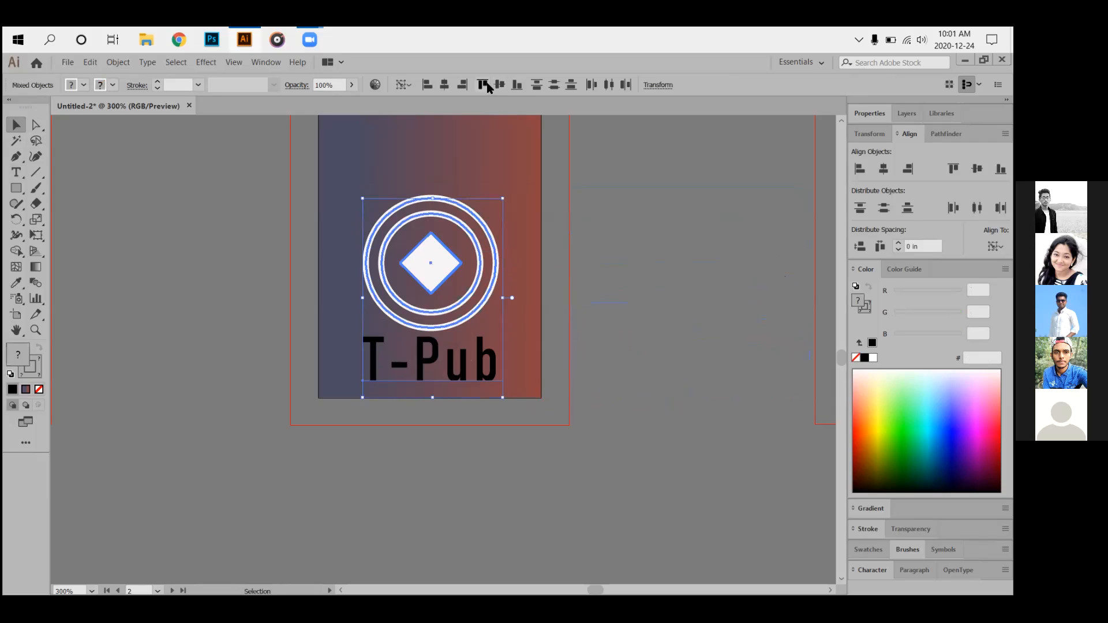
click(445, 85)
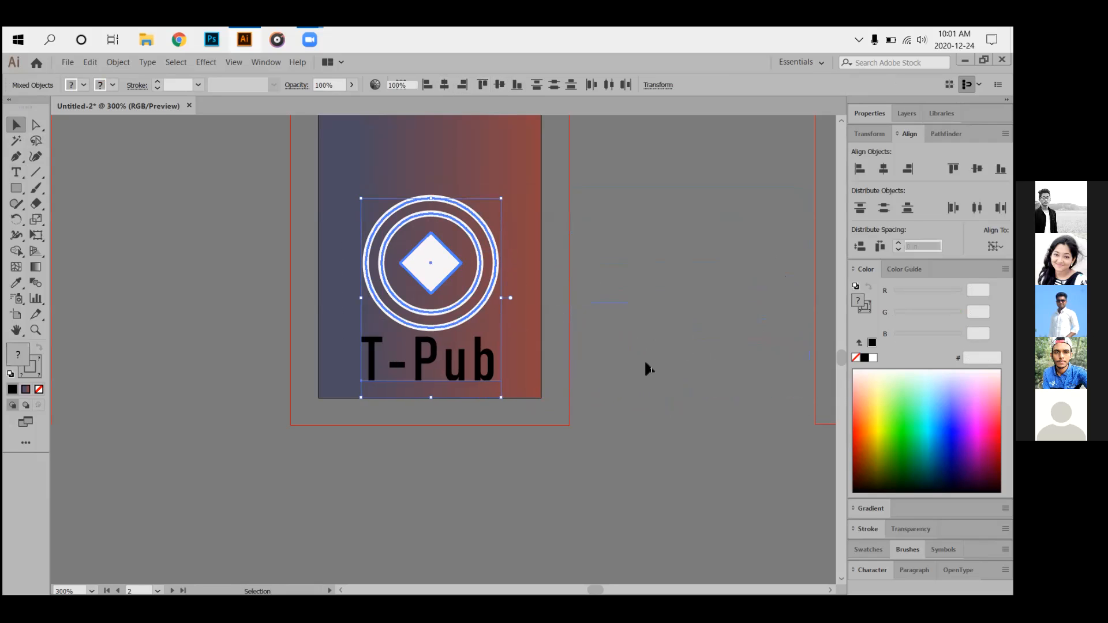
click(612, 368)
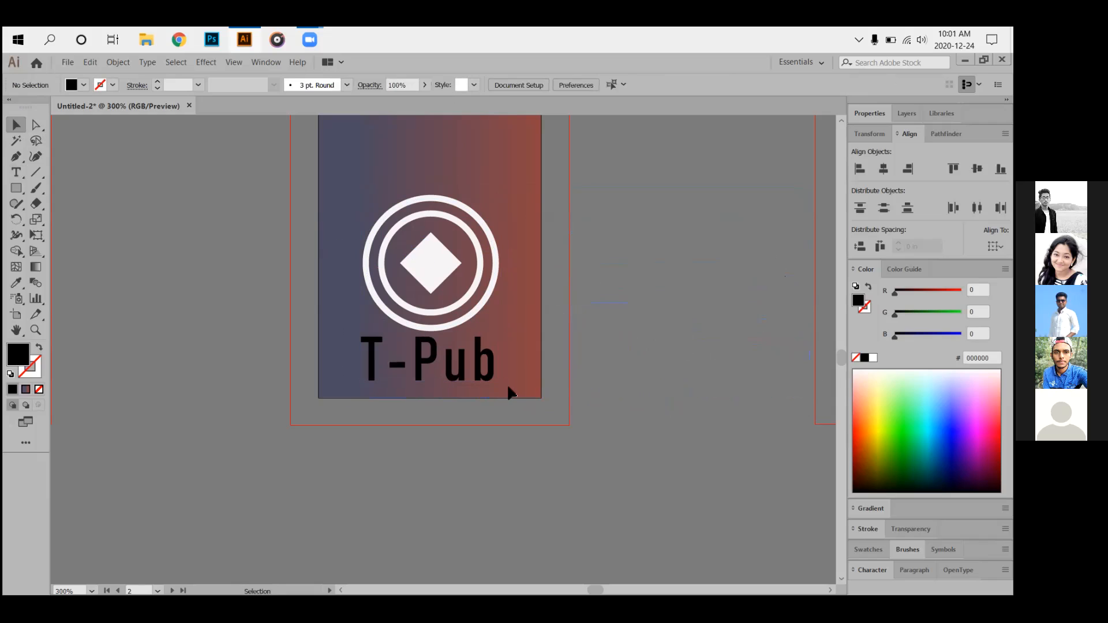
scroll(487, 334, down, 5)
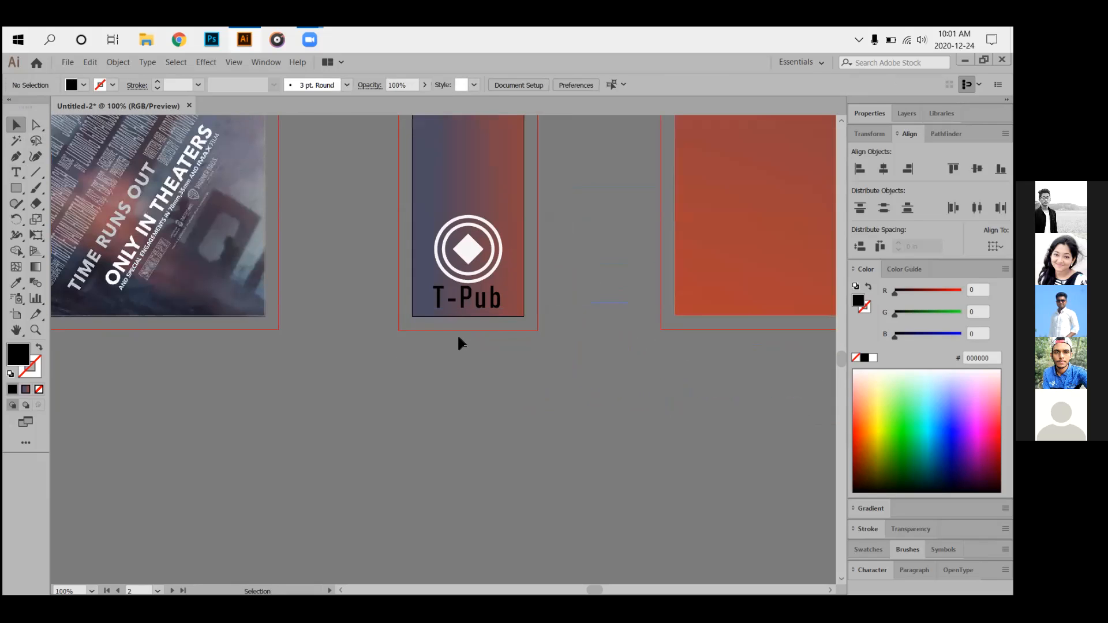
scroll(451, 334, down, 3)
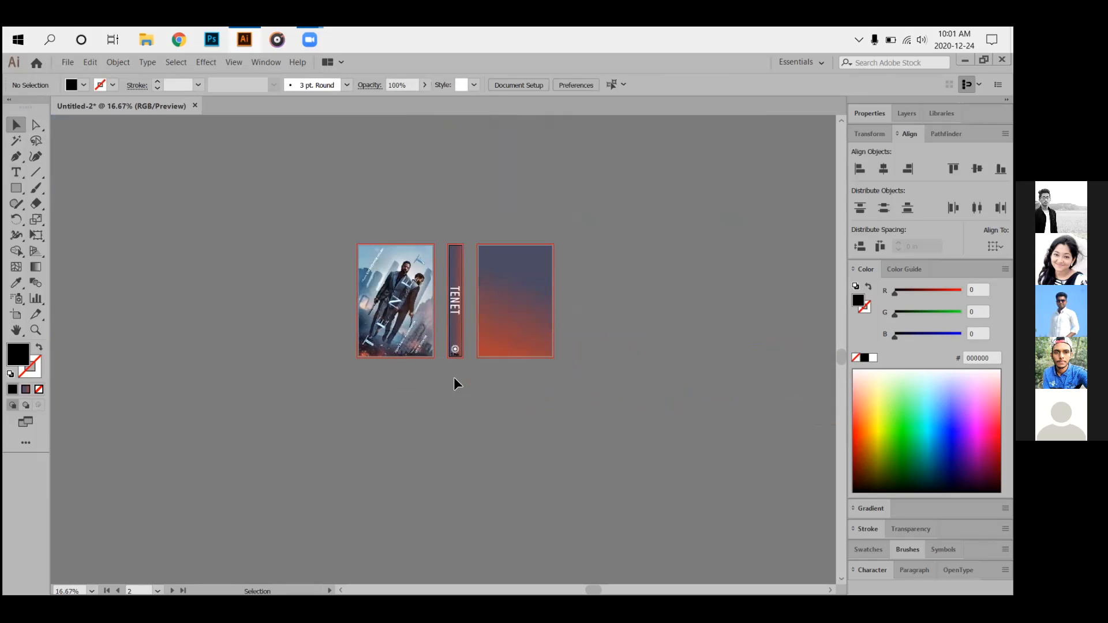
scroll(438, 345, up, 1)
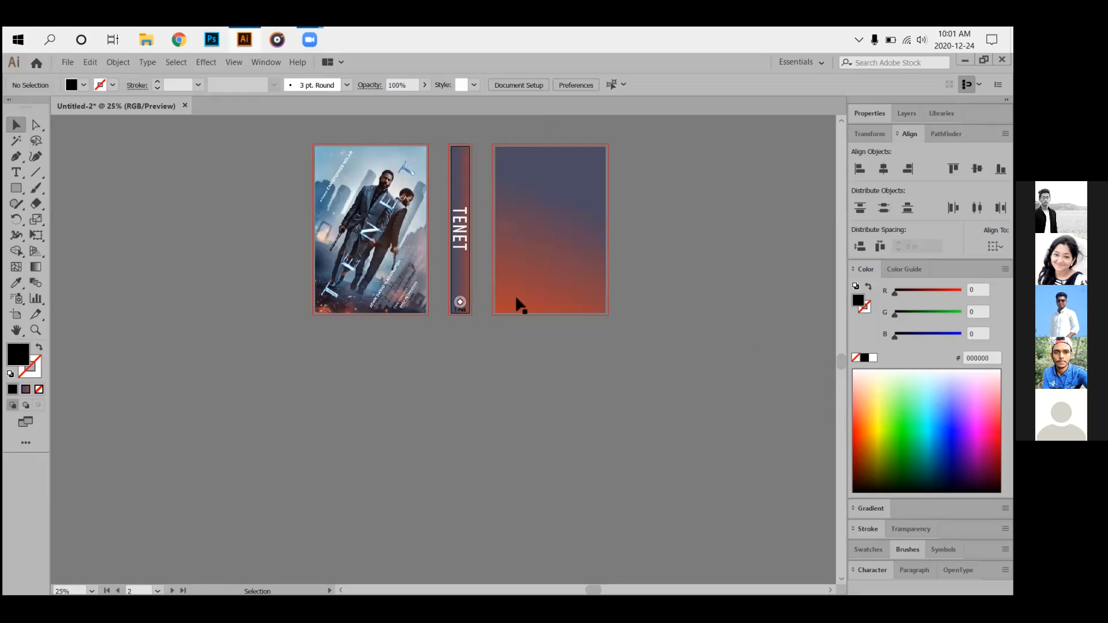
scroll(468, 366, up, 3)
scroll(466, 361, up, 5)
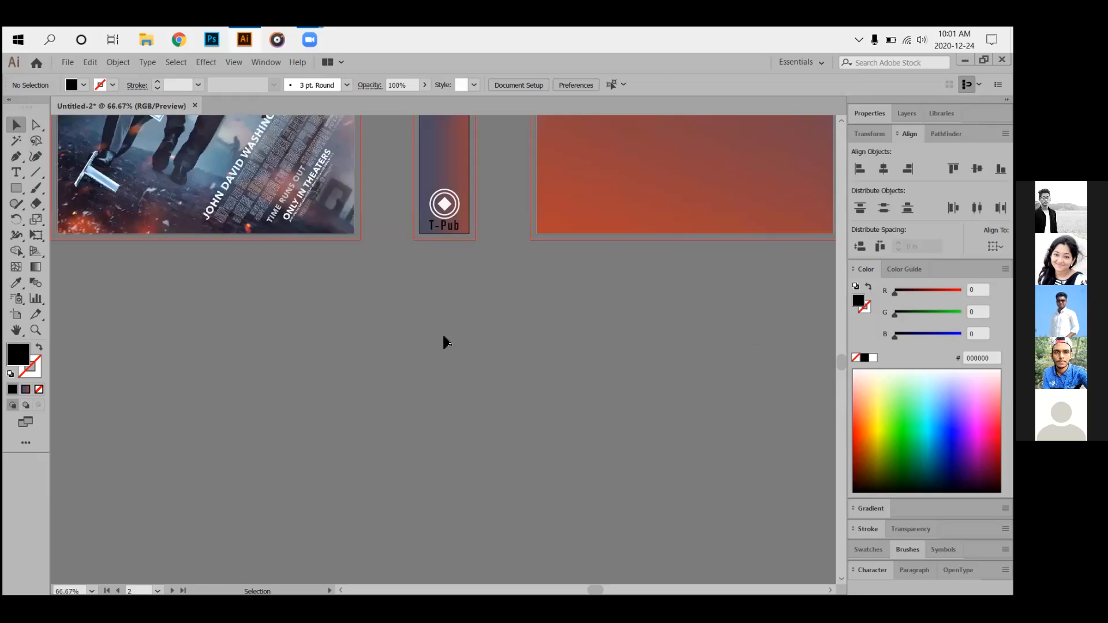
scroll(424, 347, down, 2)
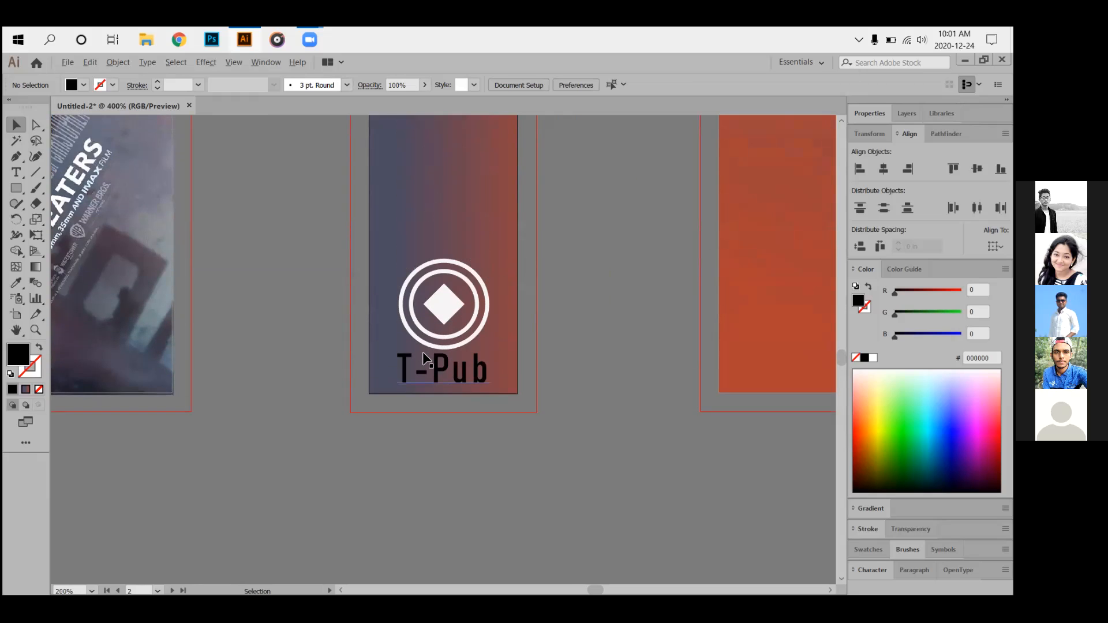
scroll(422, 351, up, 2)
Nudge the circle logo and the T-Pub text upward so they sit closer together.
drag(336, 205, 566, 279)
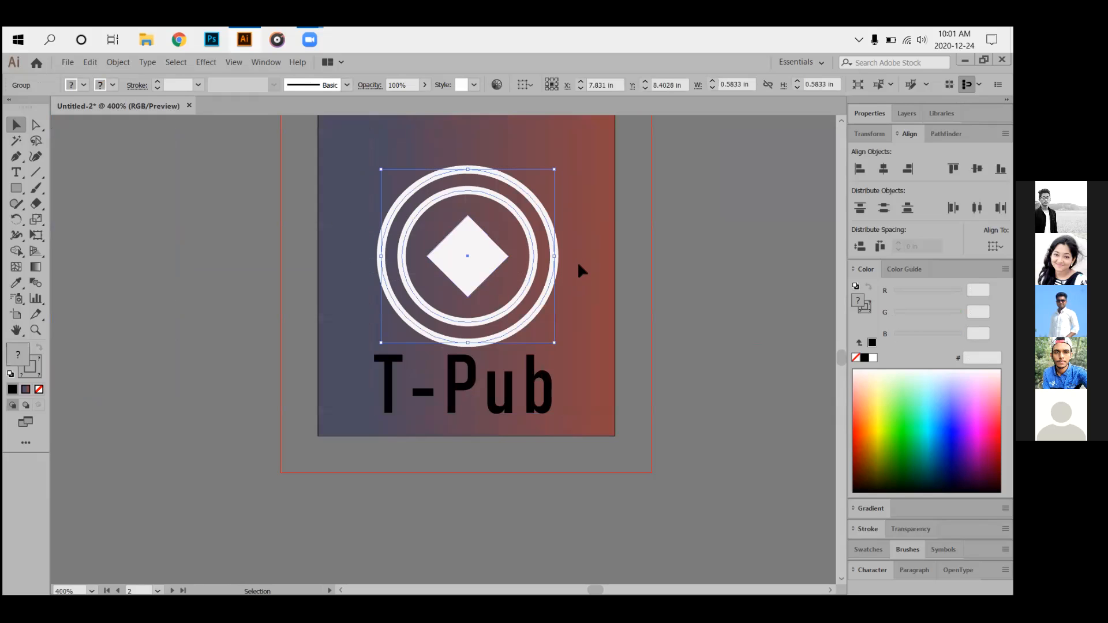
key(Up)
key(Up)
key(Up)
key(Up)
key(Up)
key(Up)
key(Up)
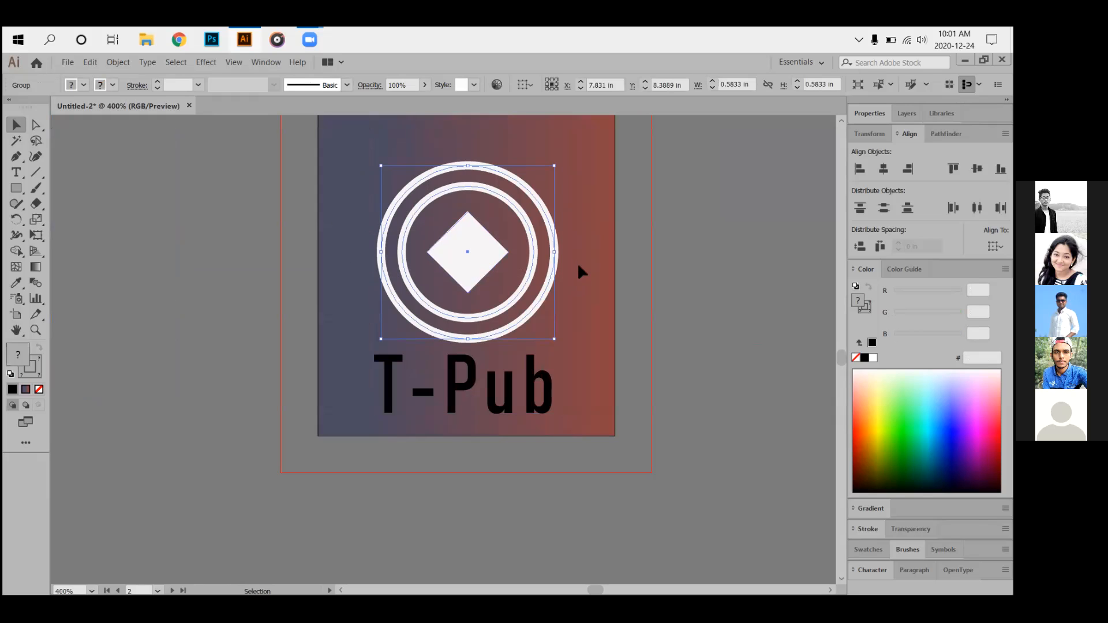
drag(330, 323, 596, 521)
key(Up)
key(Up)
key(Up)
key(Up)
key(Up)
key(Up)
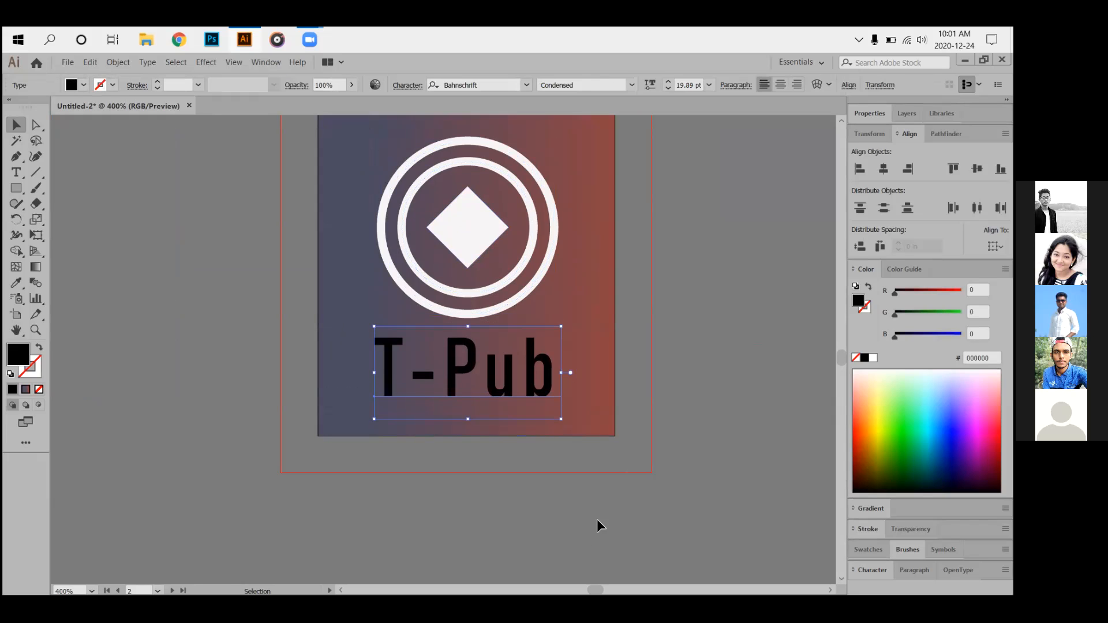
click(704, 422)
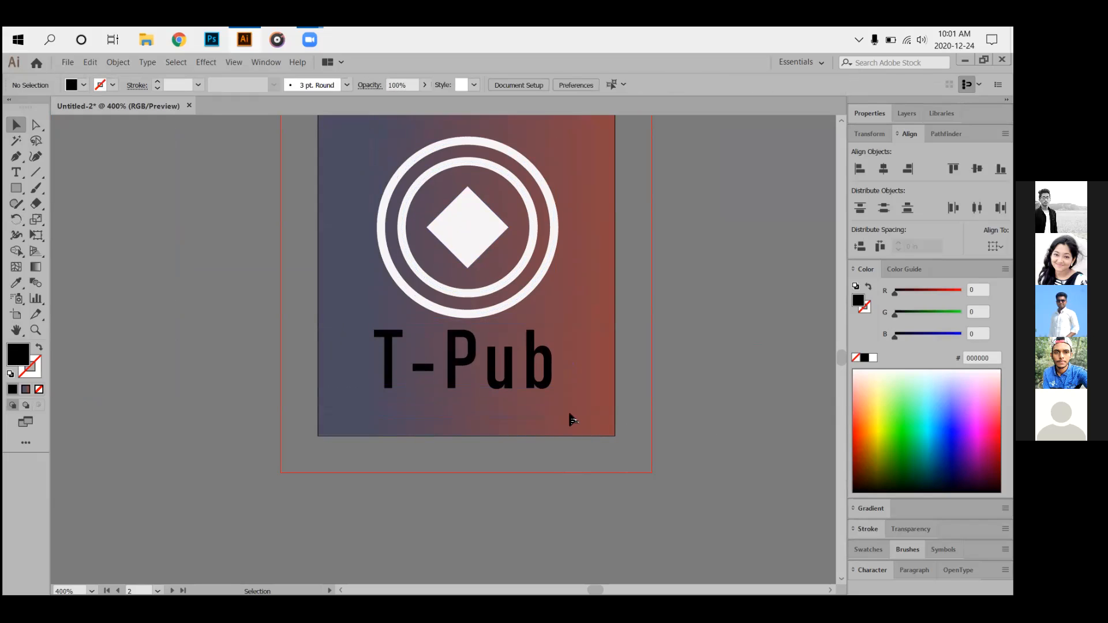
scroll(573, 421, down, 5)
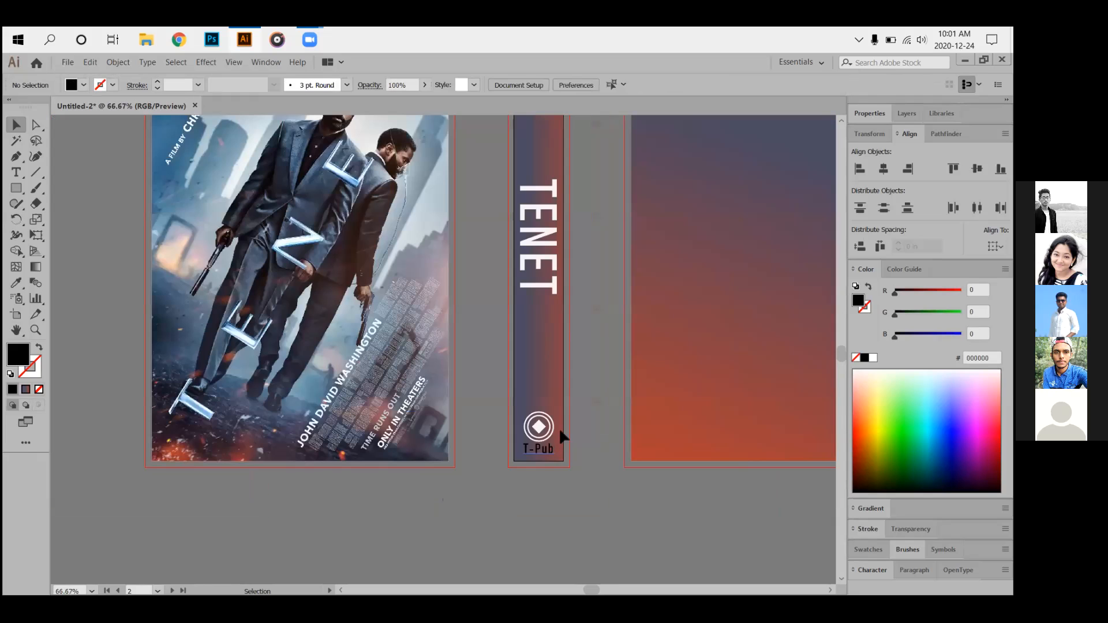
scroll(563, 441, down, 2)
scroll(557, 445, up, 7)
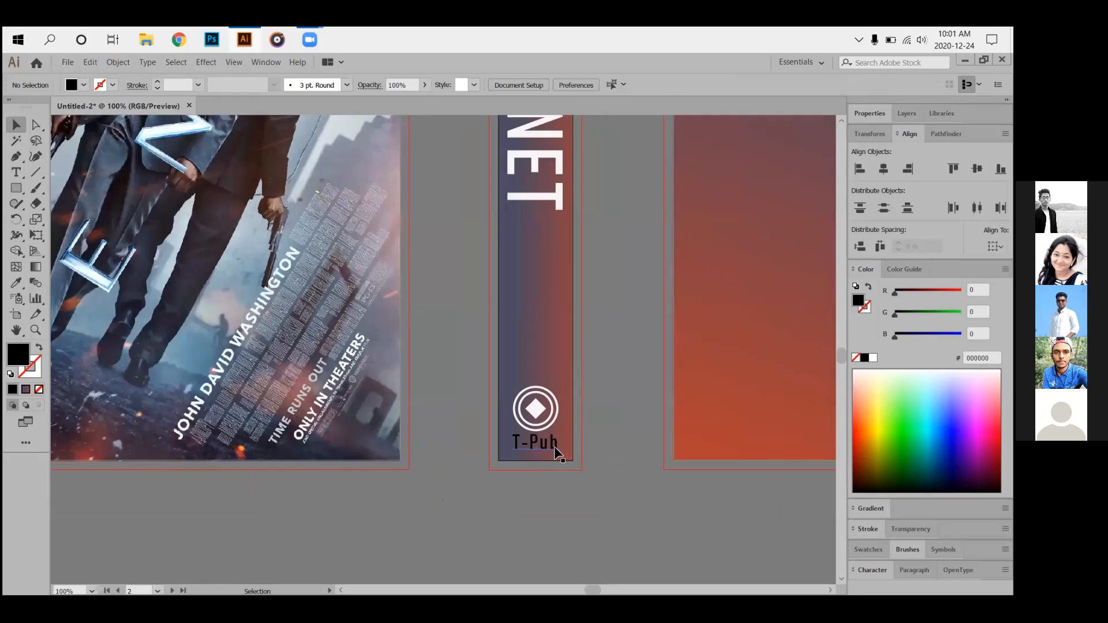
scroll(549, 450, up, 2)
click(563, 376)
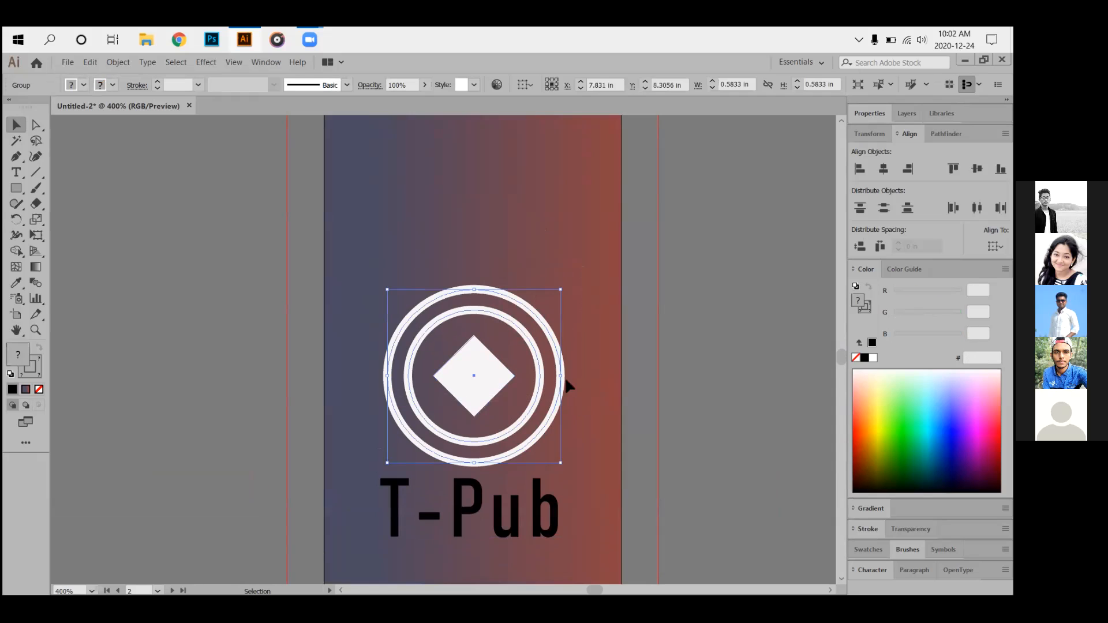
key(Up)
key(Up)
key(Up)
key(Up)
key(Up)
key(Up)
key(Up)
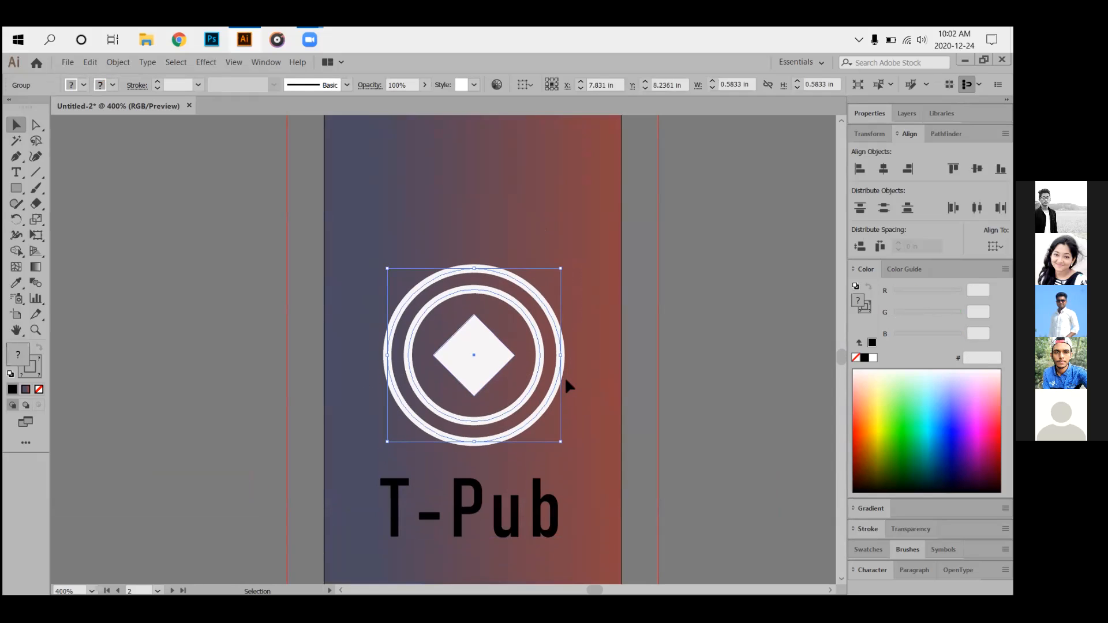
click(804, 390)
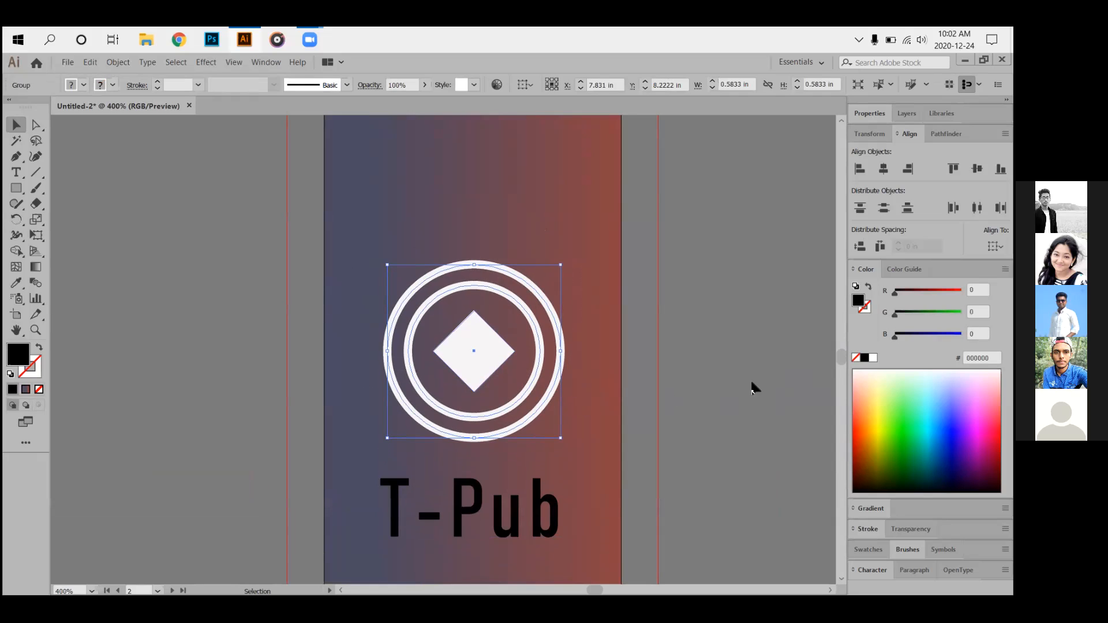
Select the logo and T-Pub text together and nudge both up twice.
scroll(593, 424, down, 3)
scroll(592, 429, down, 4)
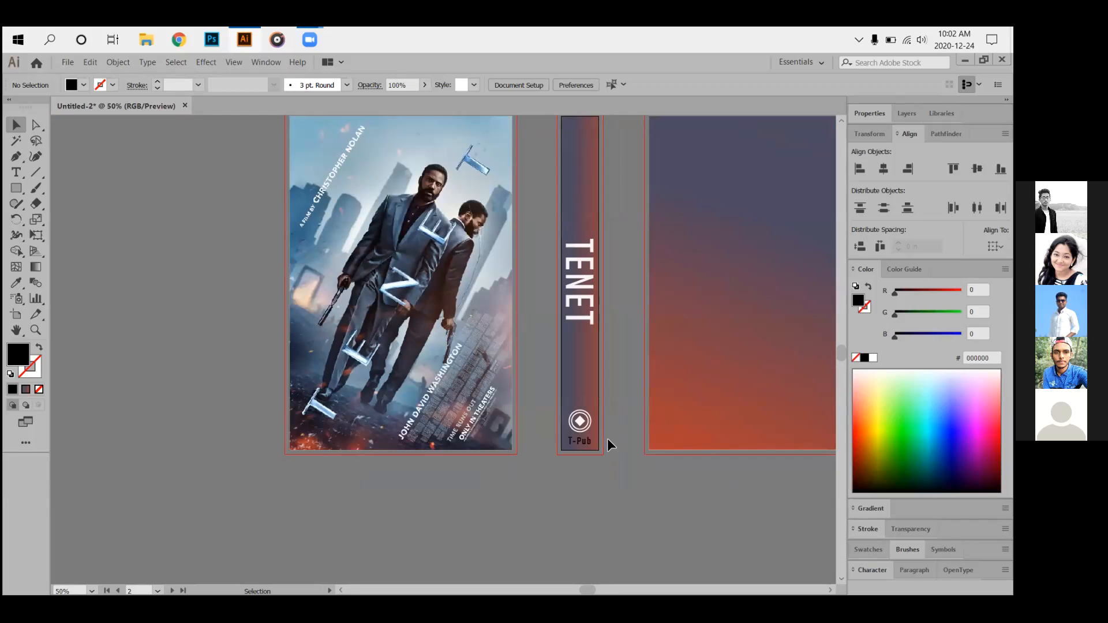
scroll(615, 404, up, 3)
scroll(614, 406, down, 2)
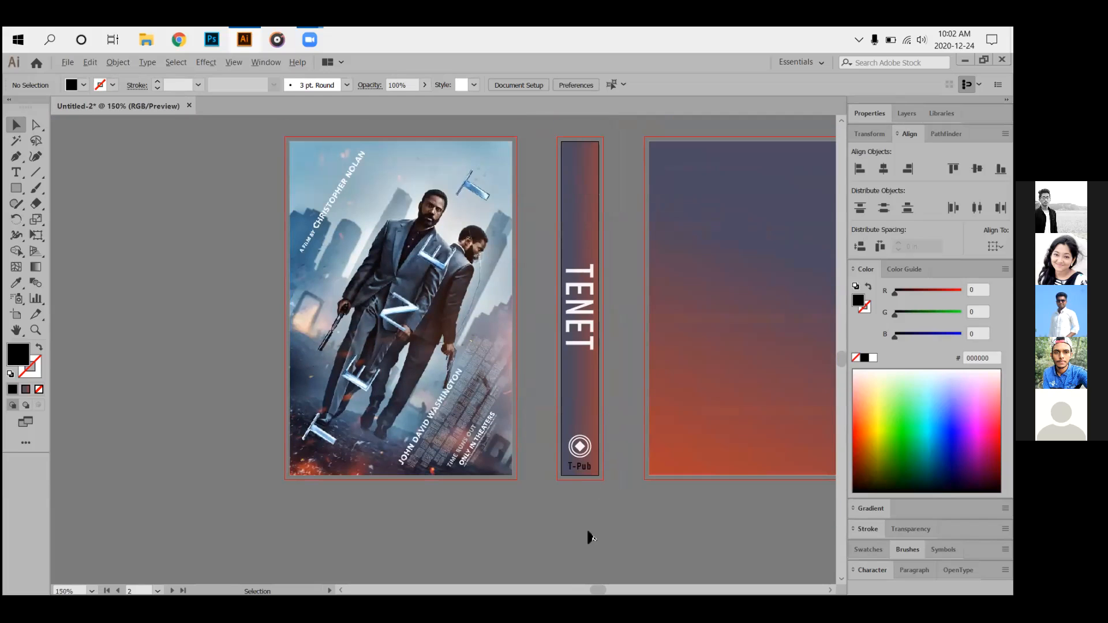
scroll(585, 534, up, 3)
scroll(524, 415, up, 3)
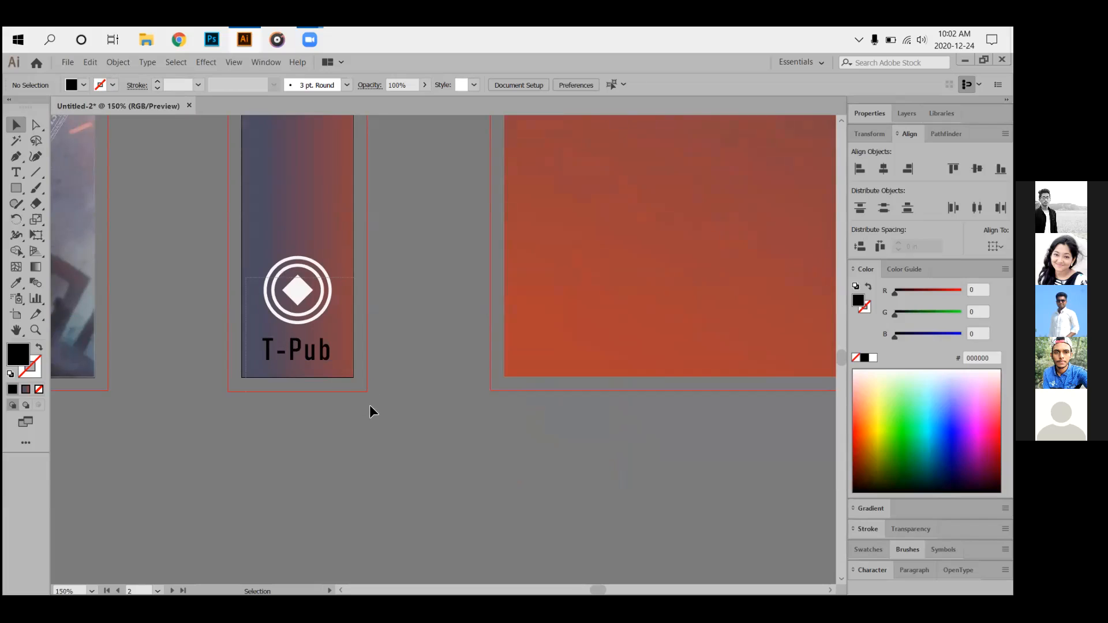
drag(370, 405, 362, 393)
key(Up)
key(Up)
key(Up)
key(Up)
key(Up)
key(Up)
key(Up)
key(Up)
key(Up)
key(Up)
key(Up)
key(Up)
key(Up)
key(Up)
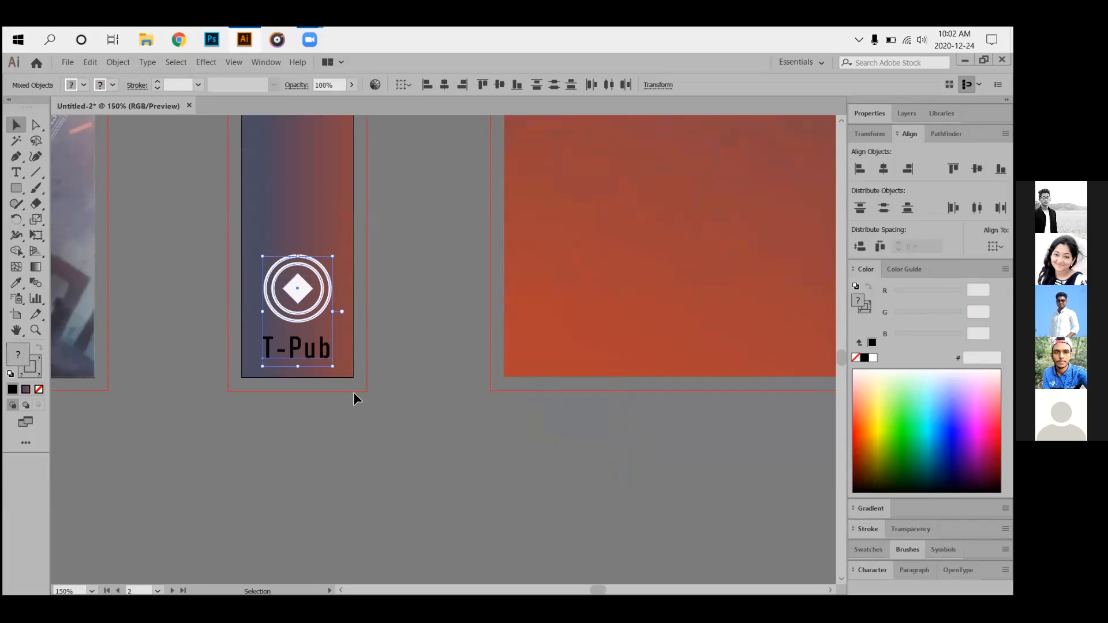
key(Up)
key(Up)
key(Up)
key(Up)
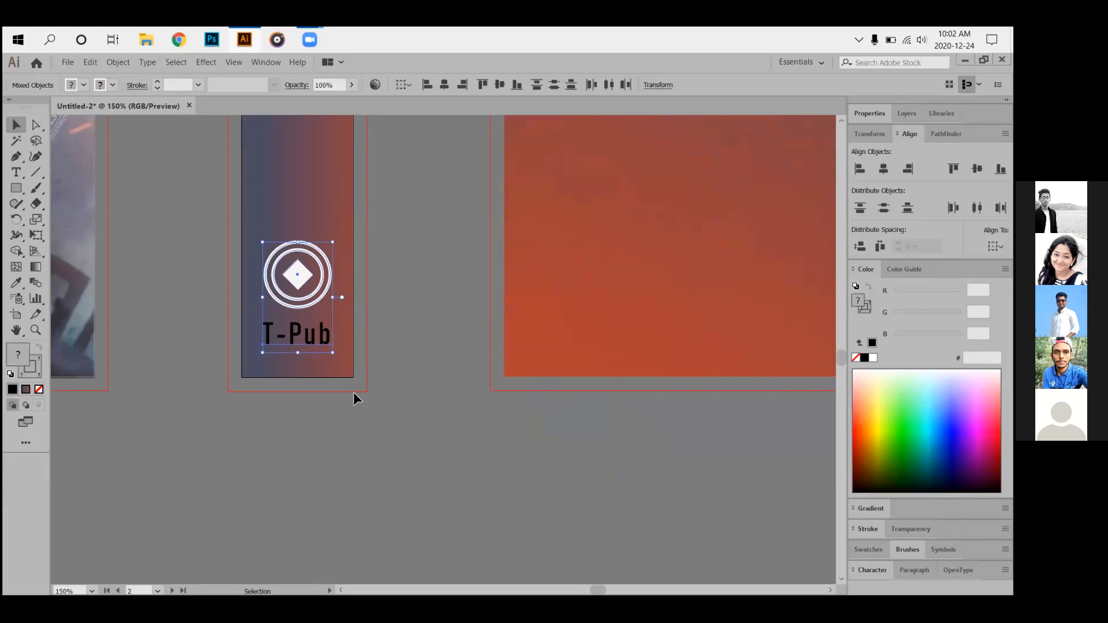
click(432, 419)
scroll(391, 418, down, 3)
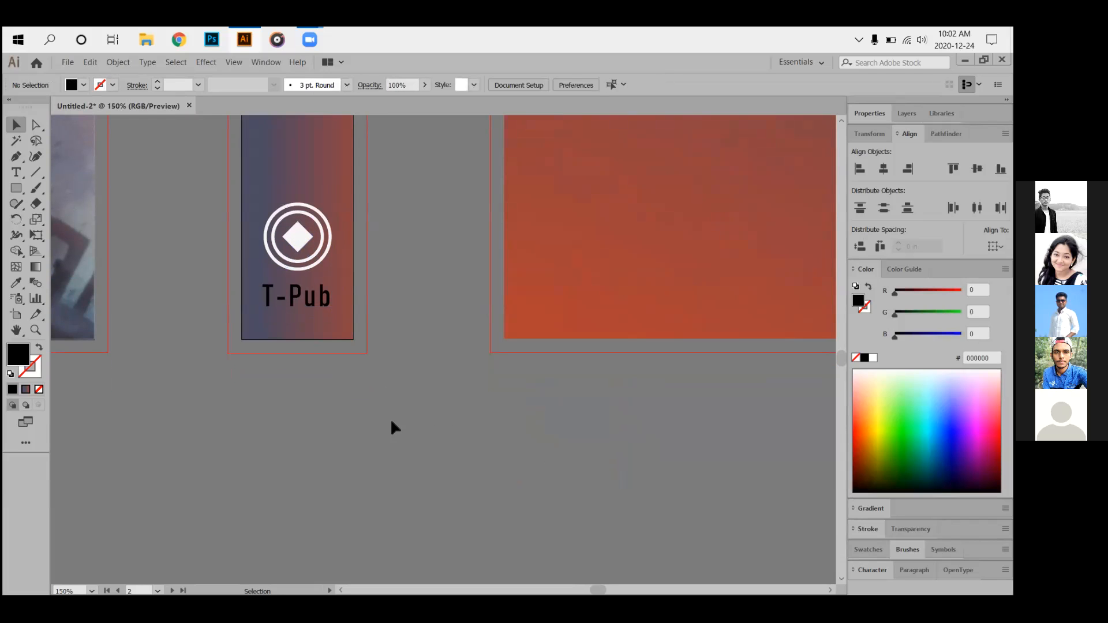
scroll(394, 427, down, 4)
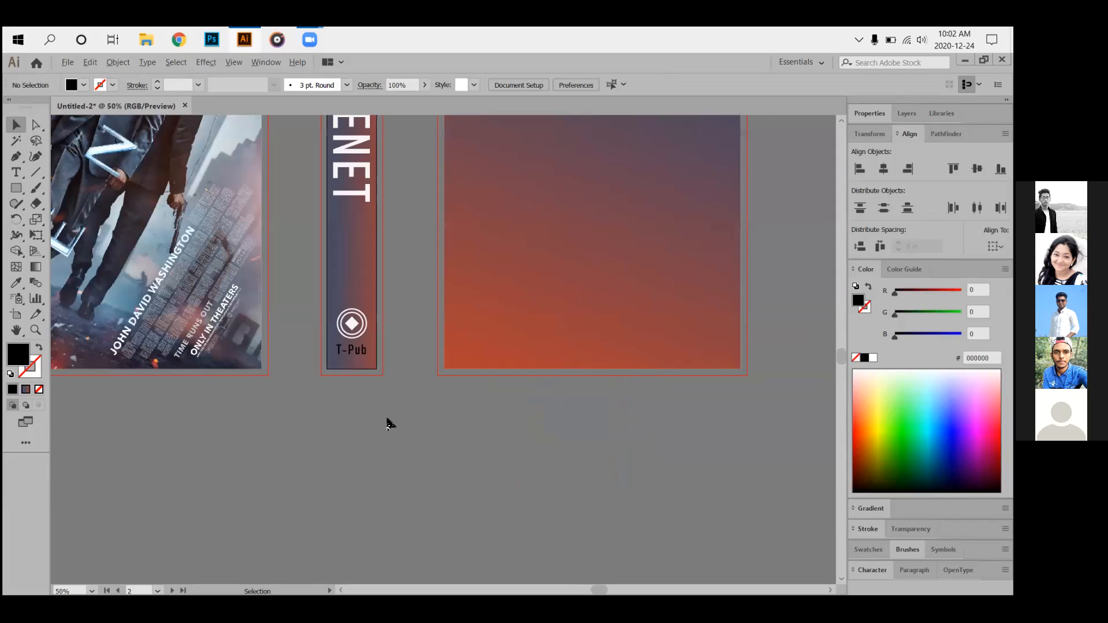
scroll(449, 266, up, 1)
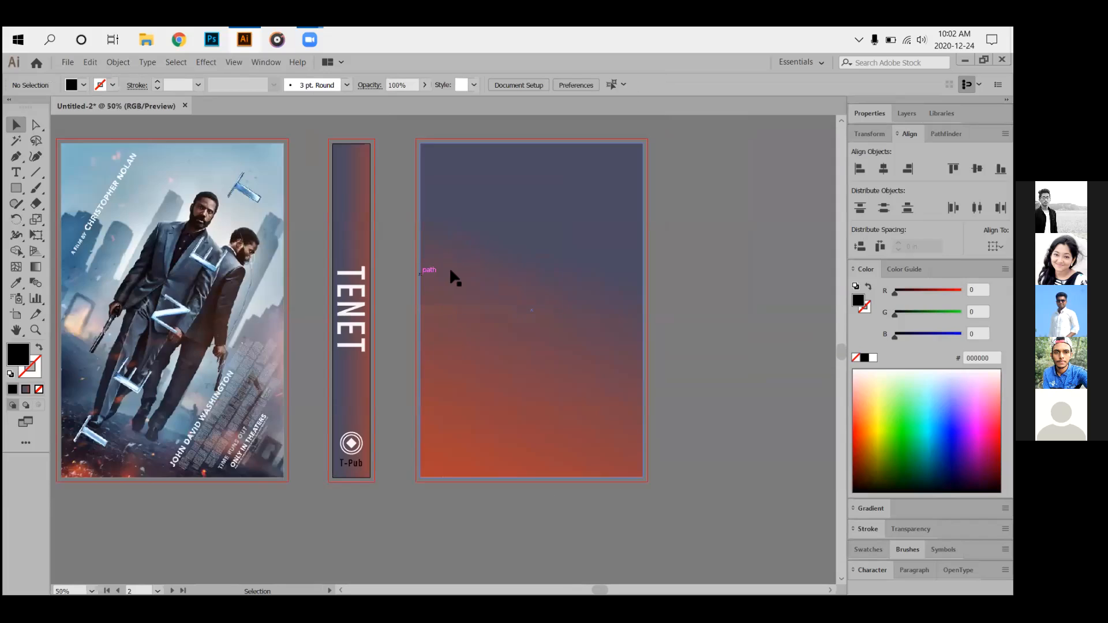
Type the headline 'A Fiction Nobel.' at the top of the back cover.
scroll(448, 320, up, 1)
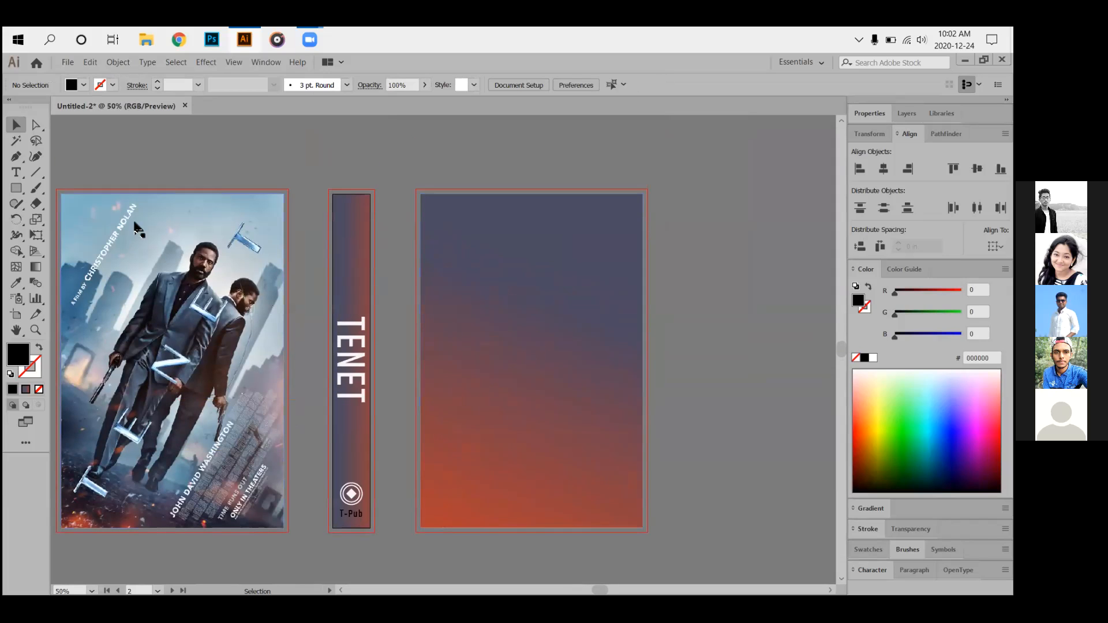
click(22, 176)
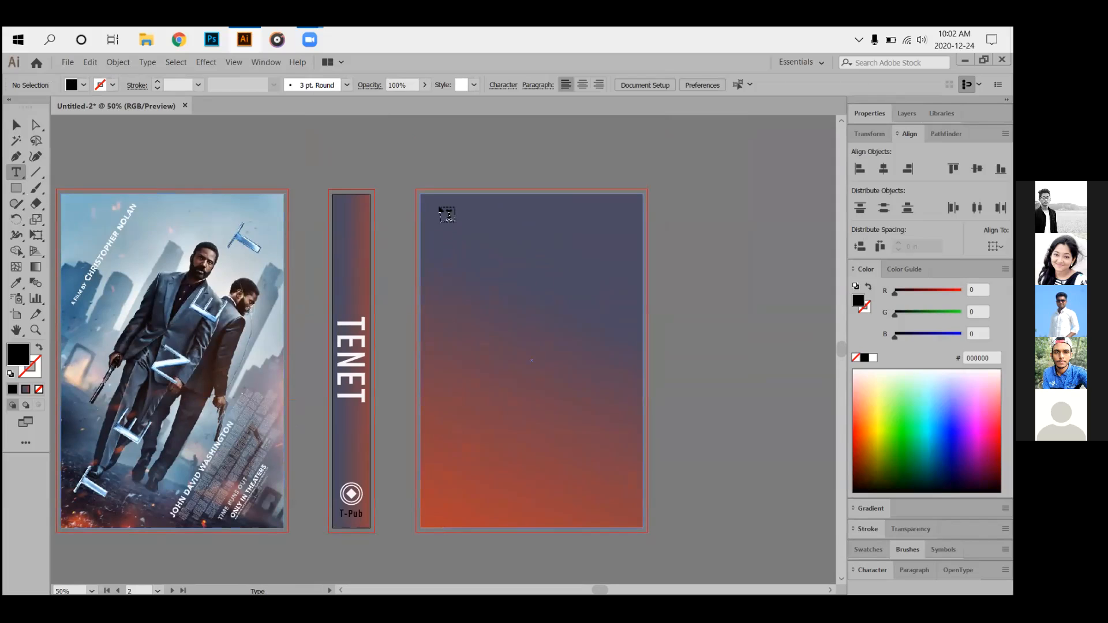
click(443, 210)
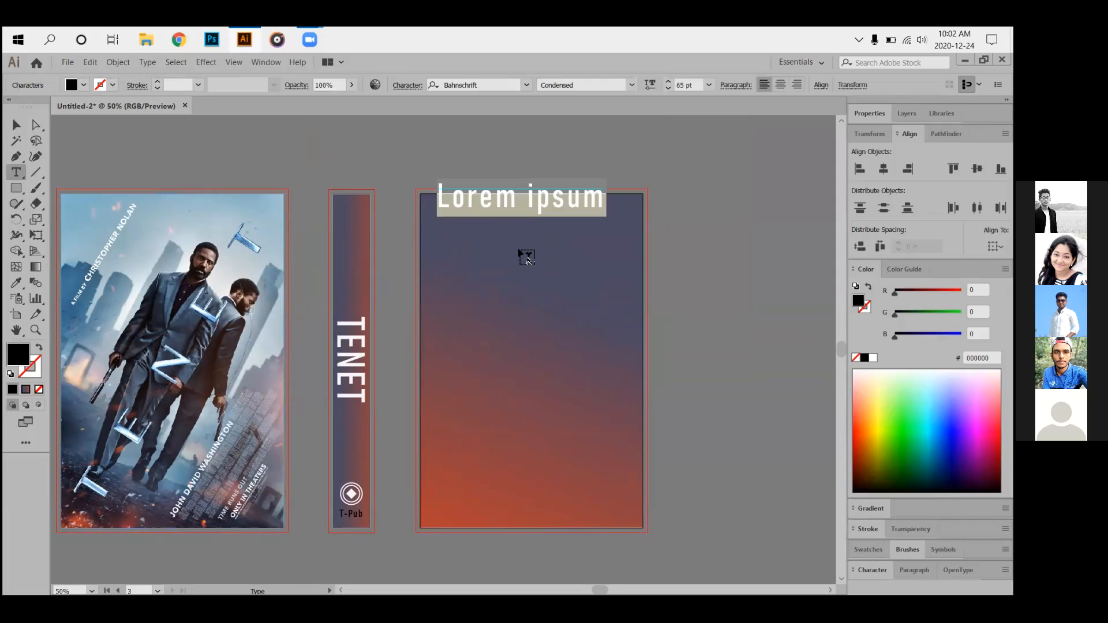
text(A)
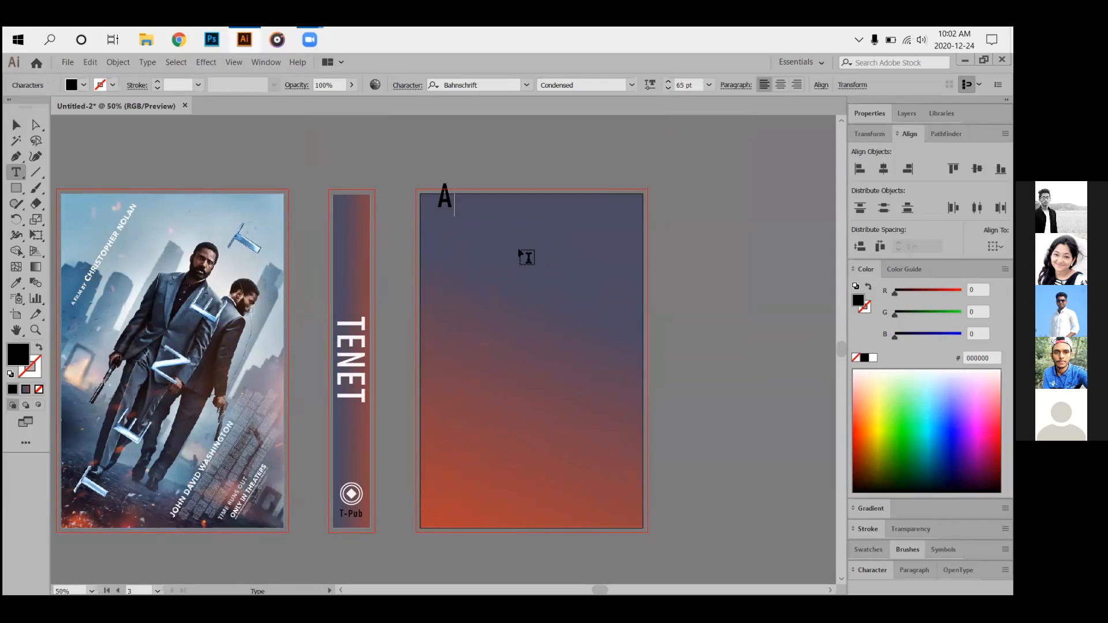
text( Ficti)
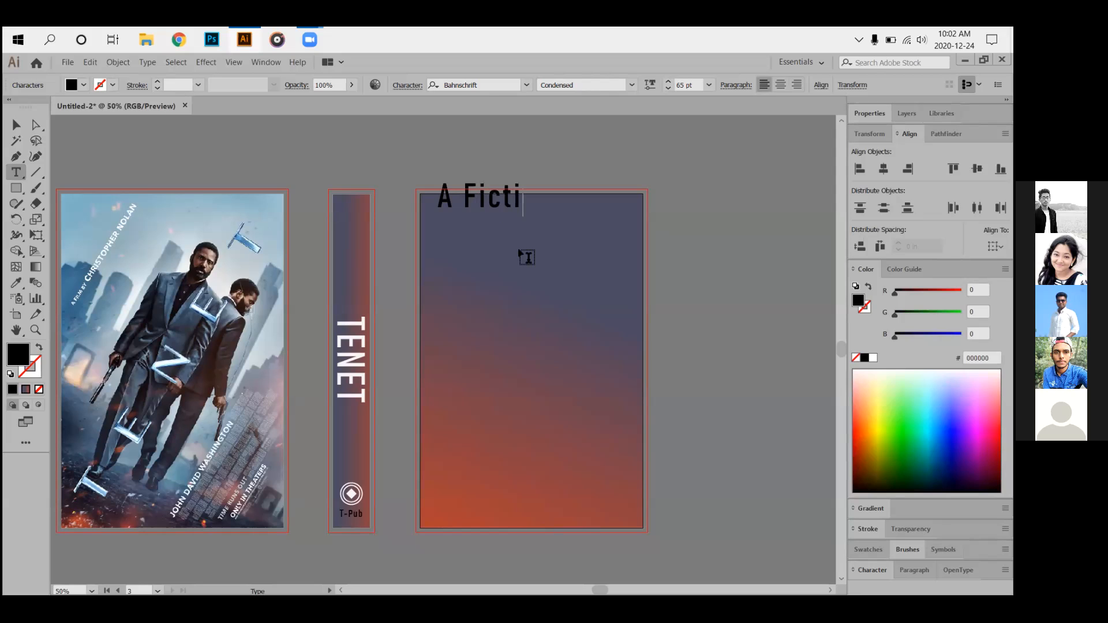
text(on N)
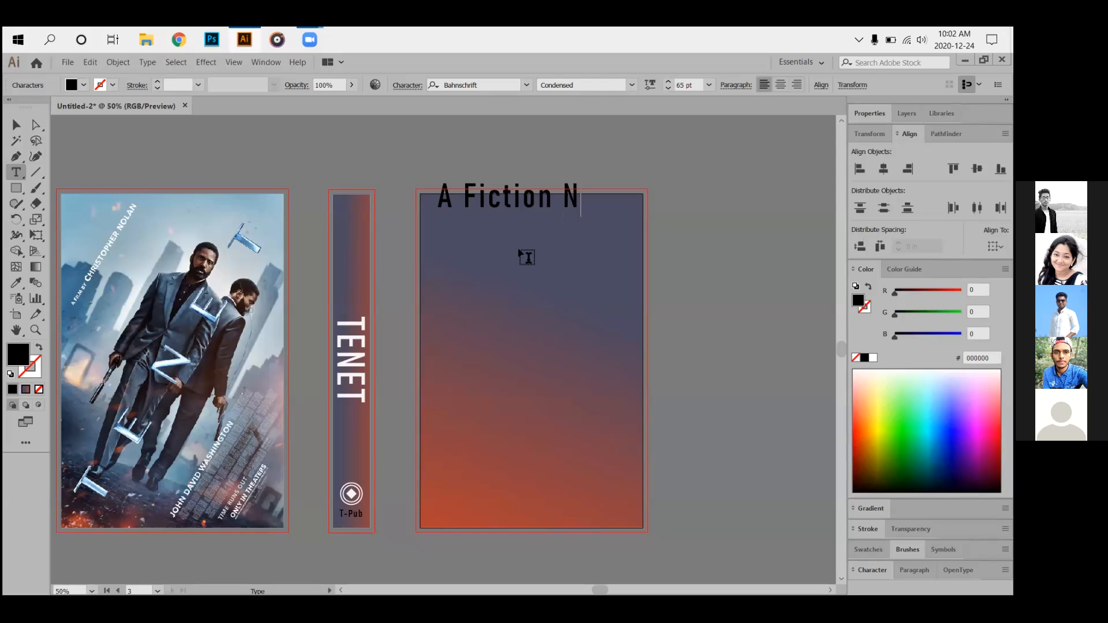
text(obel)
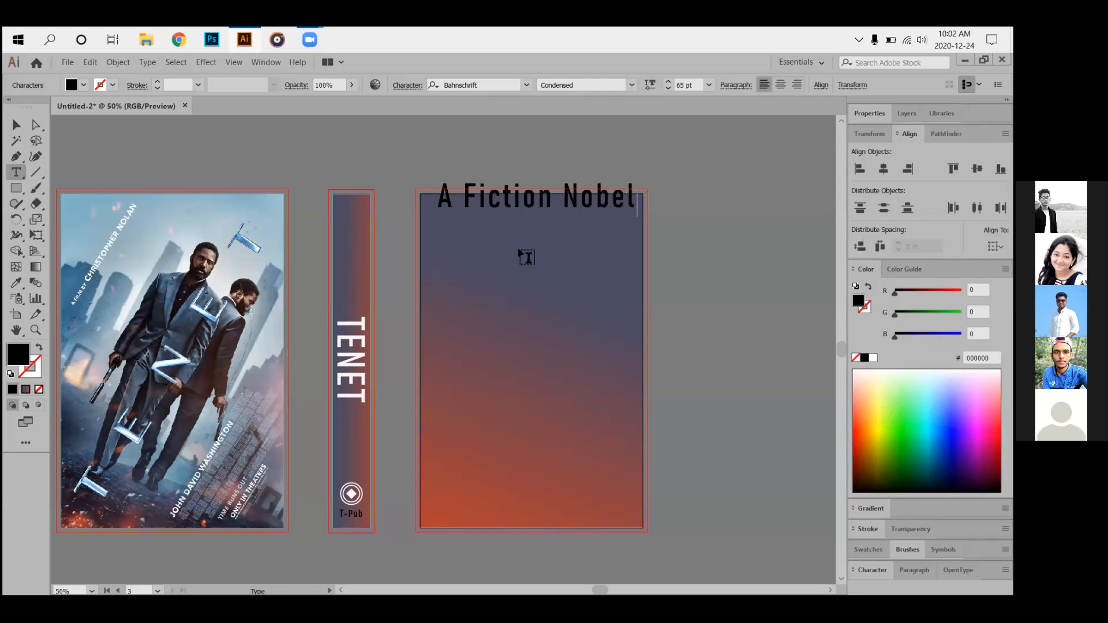
text(.)
click(17, 124)
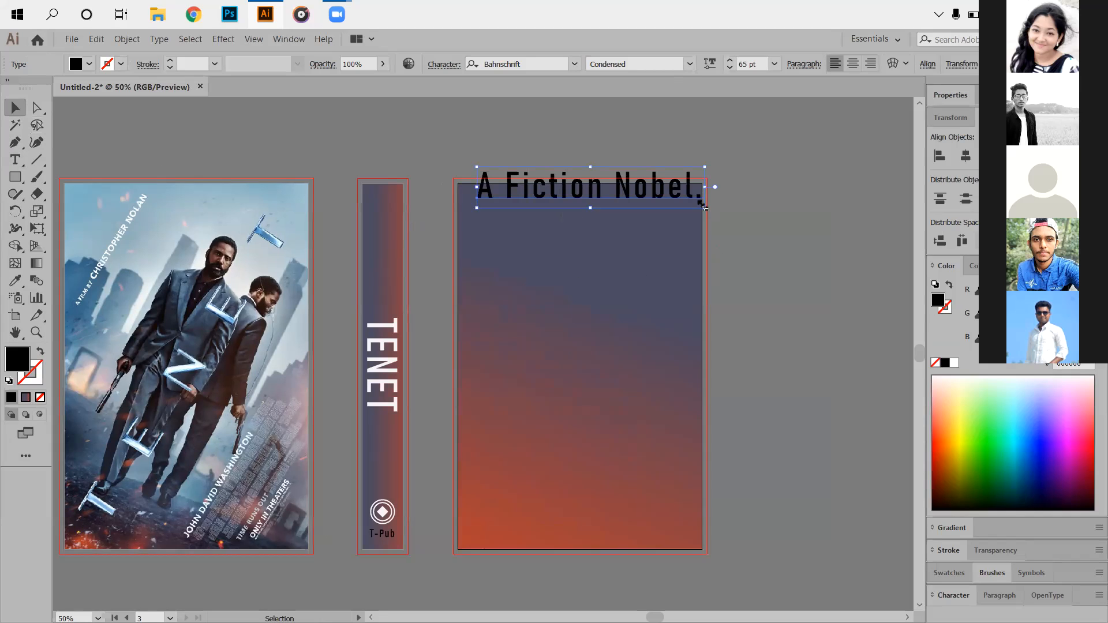
Scale the headline down to about 49 pt and settle it inside the back cover's top edge.
drag(706, 208, 648, 198)
drag(569, 199, 561, 212)
click(717, 184)
click(673, 153)
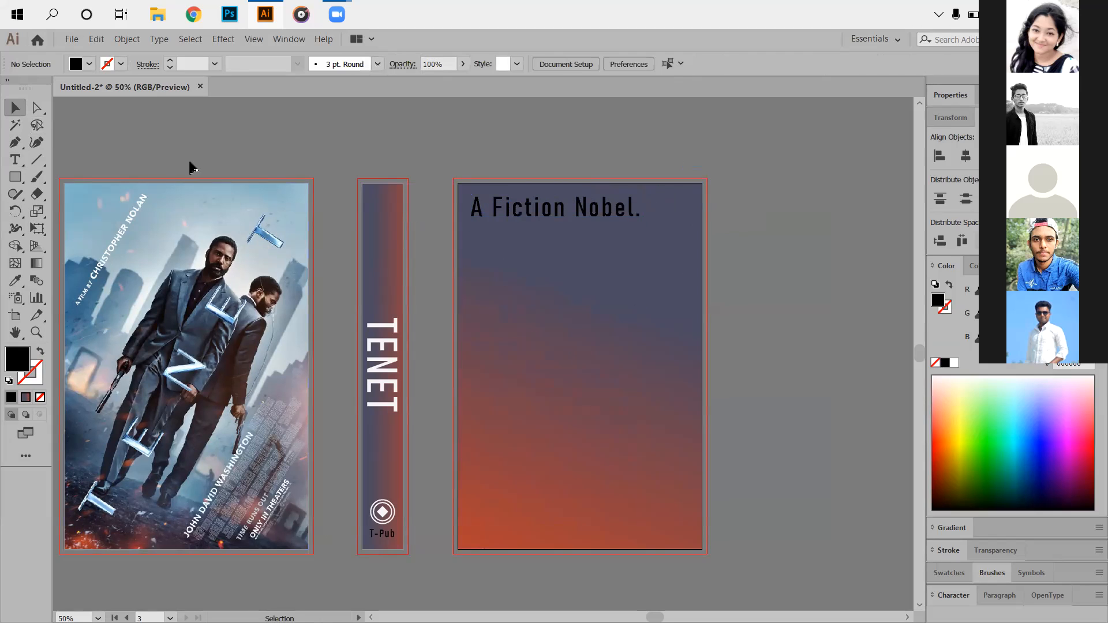
Type the 'By' author-name byline as new text below the 'A Fiction Nobel.' headline.
click(15, 160)
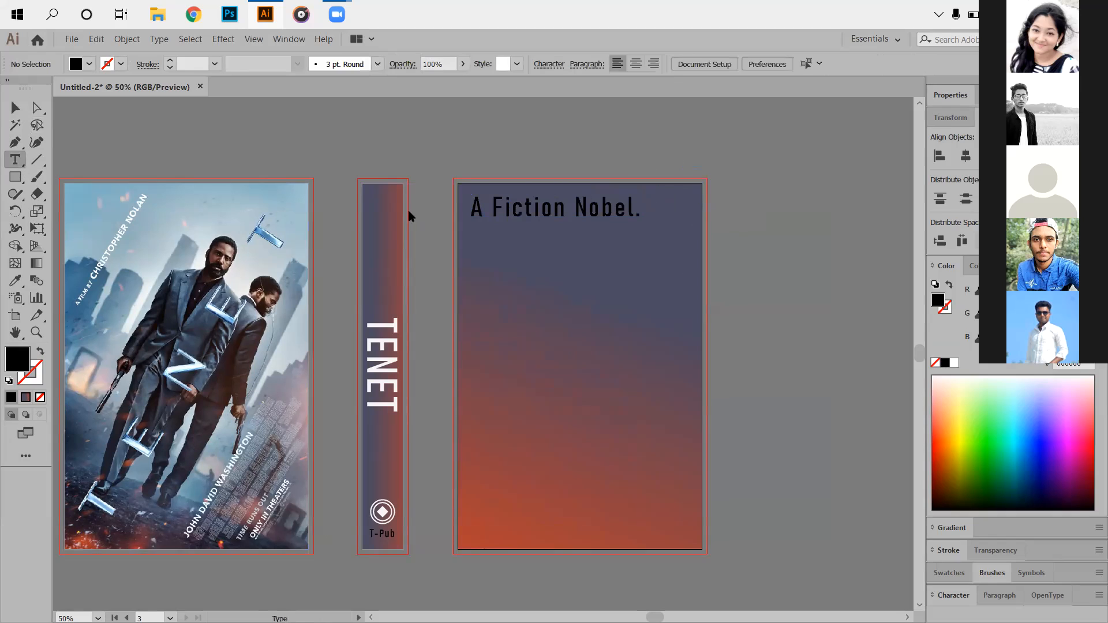
click(471, 228)
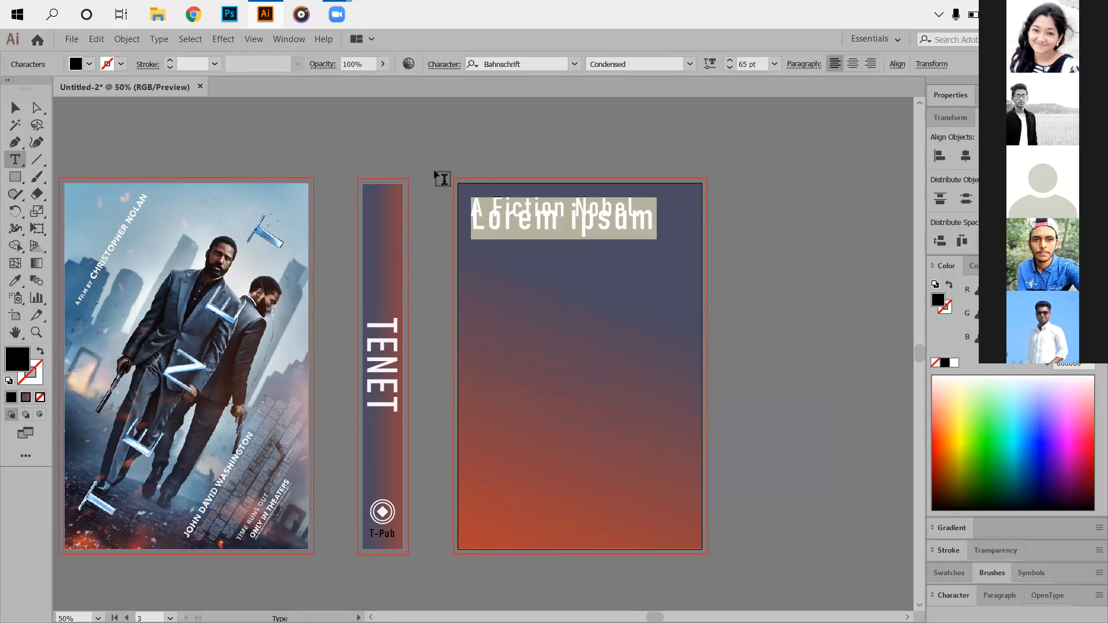
text(By)
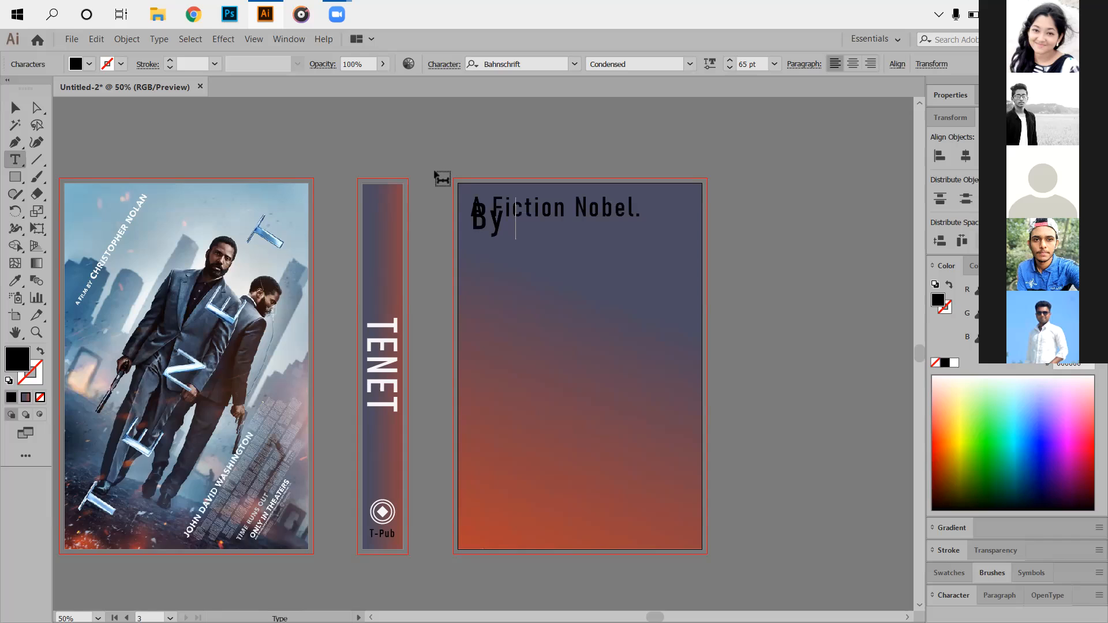
text( CRIS)
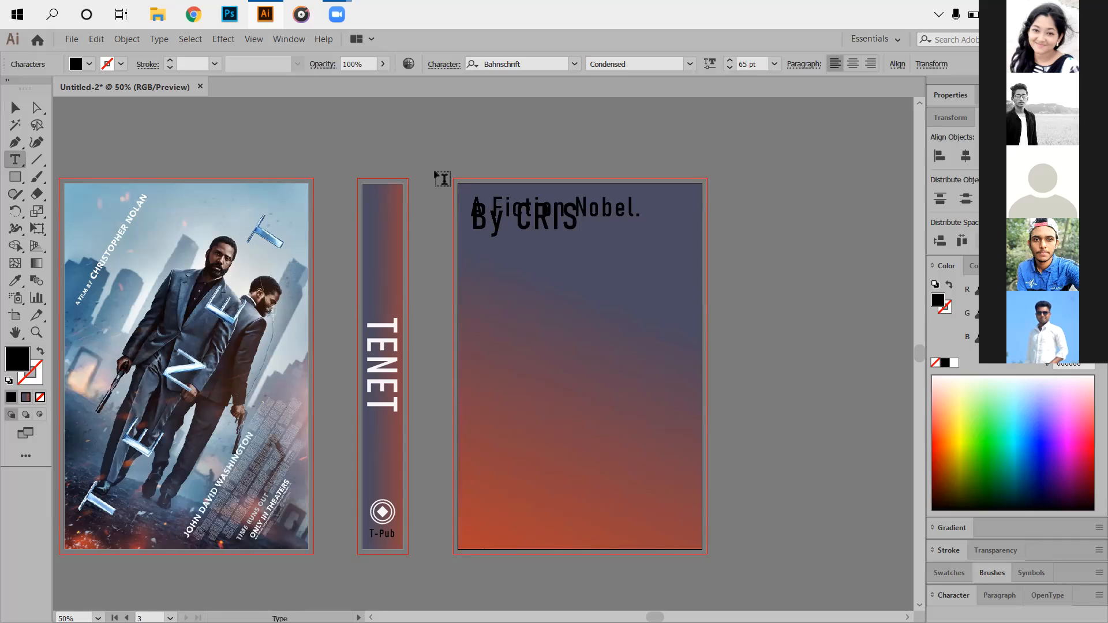
text(TP)
key(BackSpace)
text(OPHER)
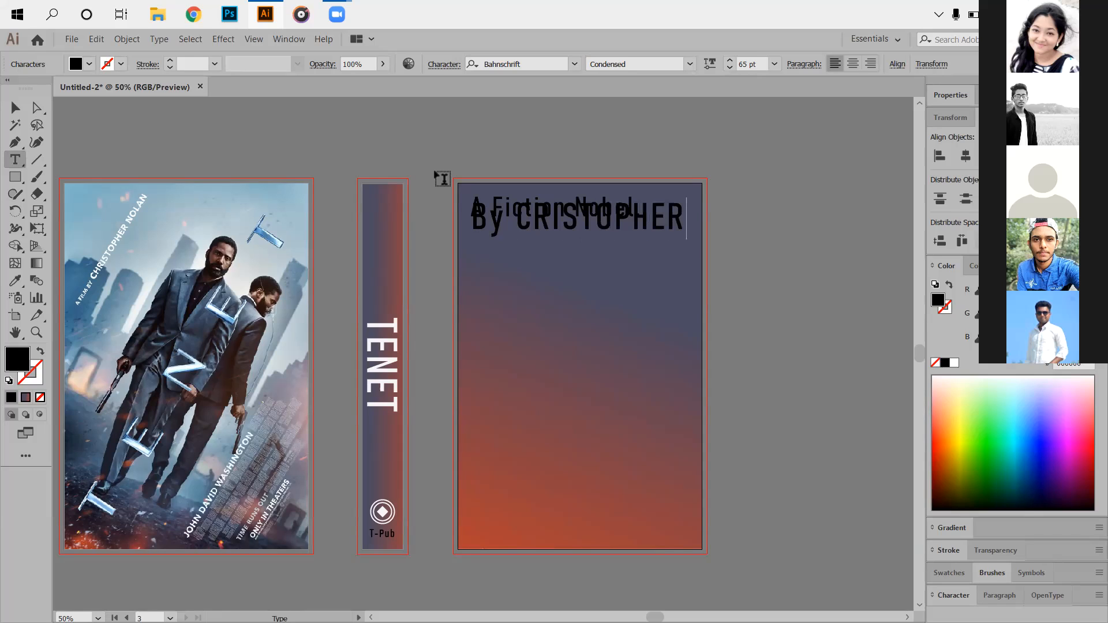
text( NOLAN)
Move the byline under the headline and scale it down to about 26.6 pt.
click(15, 108)
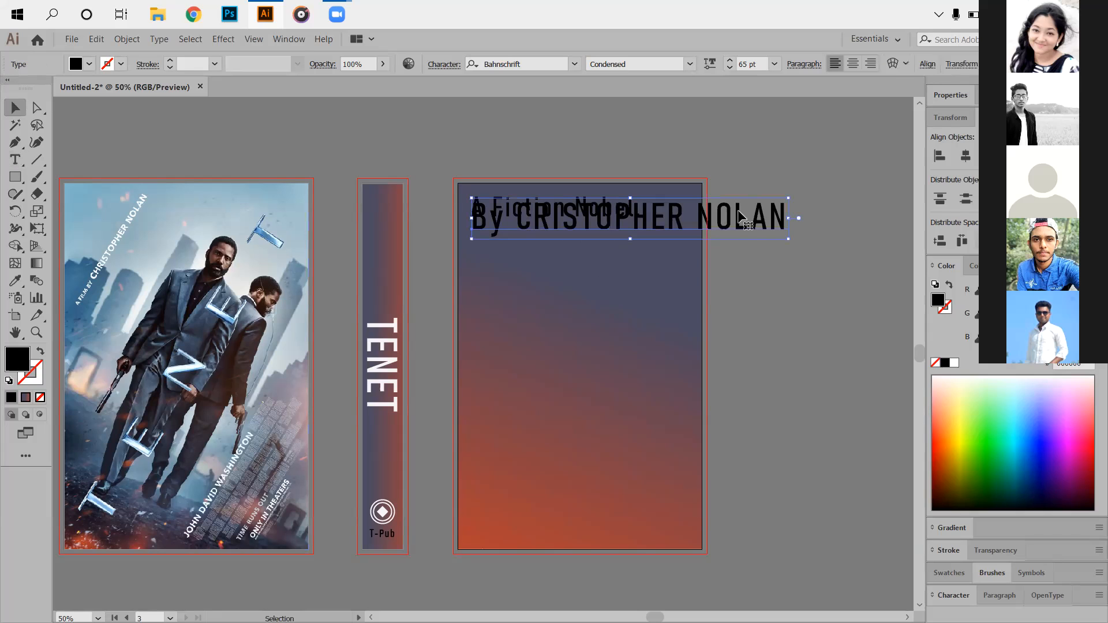
drag(738, 223, 716, 253)
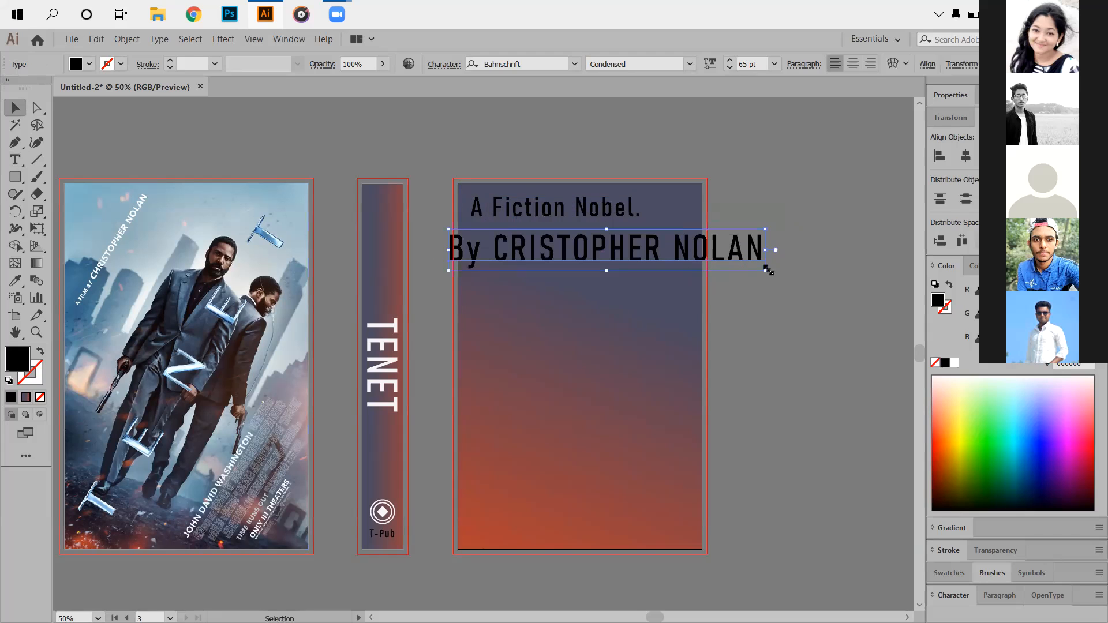
drag(767, 269, 722, 253)
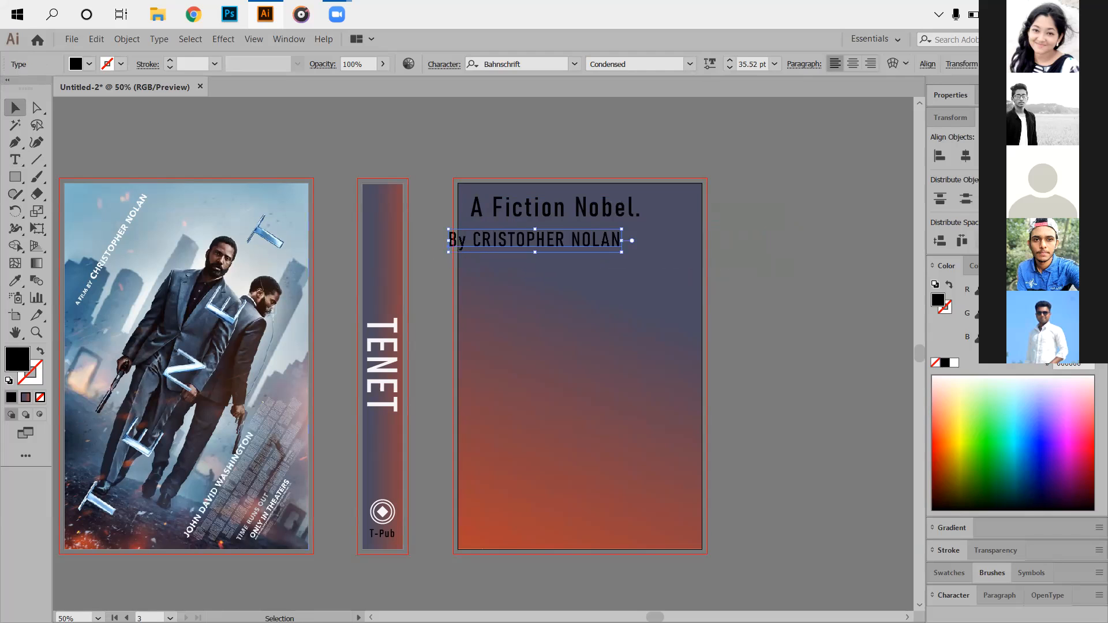
drag(567, 243, 583, 234)
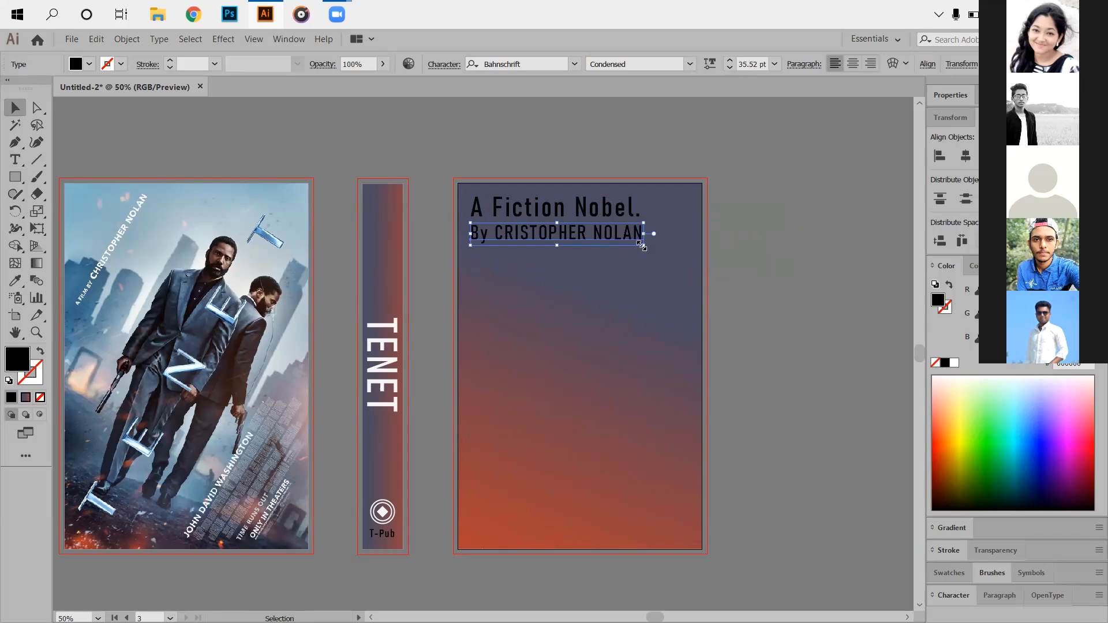
drag(644, 246, 634, 243)
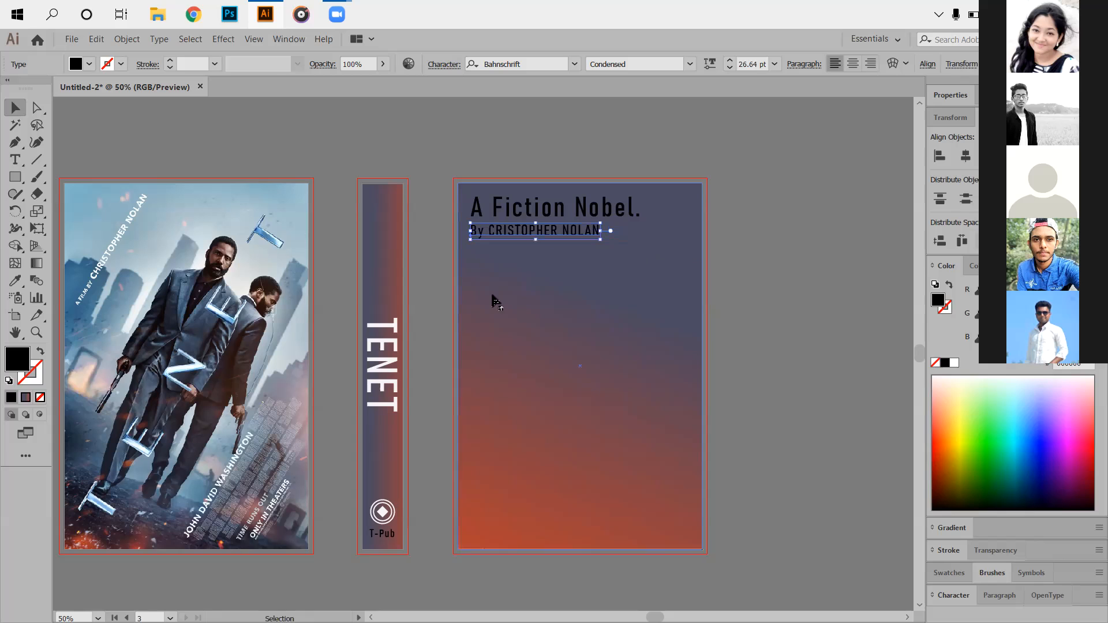
Zoom in on the back cover and check the headline and byline by selecting them.
scroll(389, 248, up, 3)
drag(794, 307, 454, 347)
scroll(473, 314, down, 1)
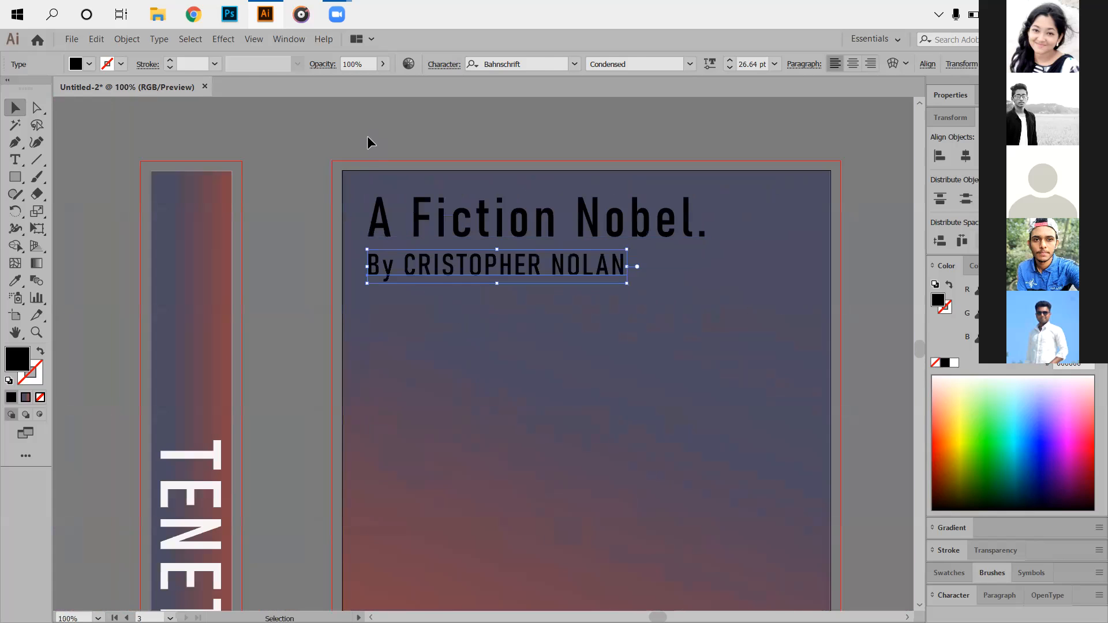
drag(399, 205, 475, 291)
drag(296, 312, 413, 347)
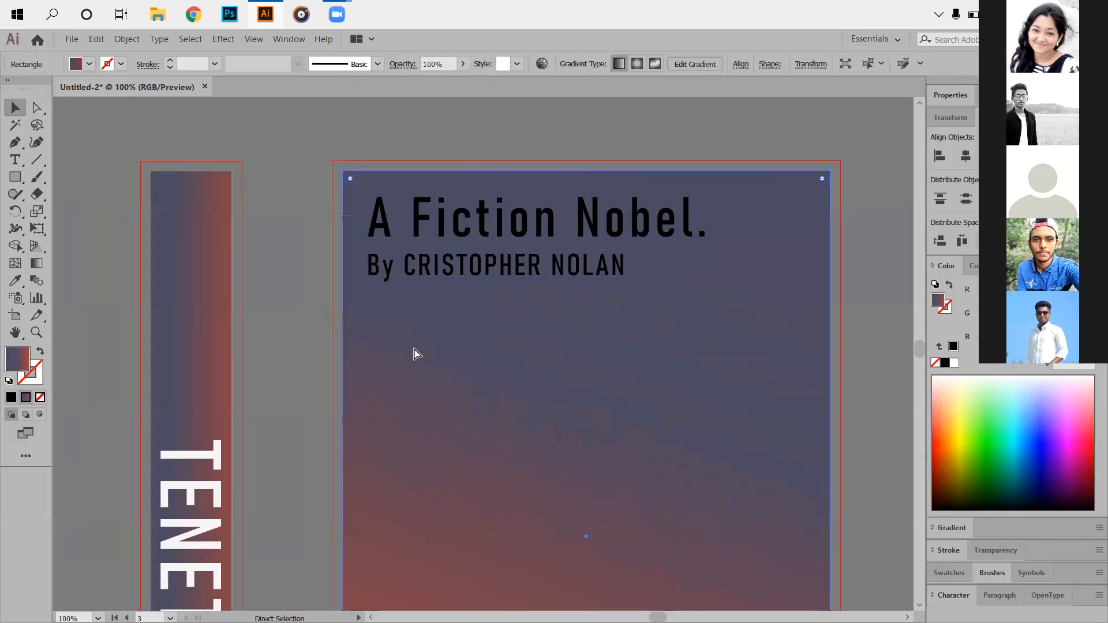
key(ctrl+2)
drag(387, 173, 726, 391)
click(615, 366)
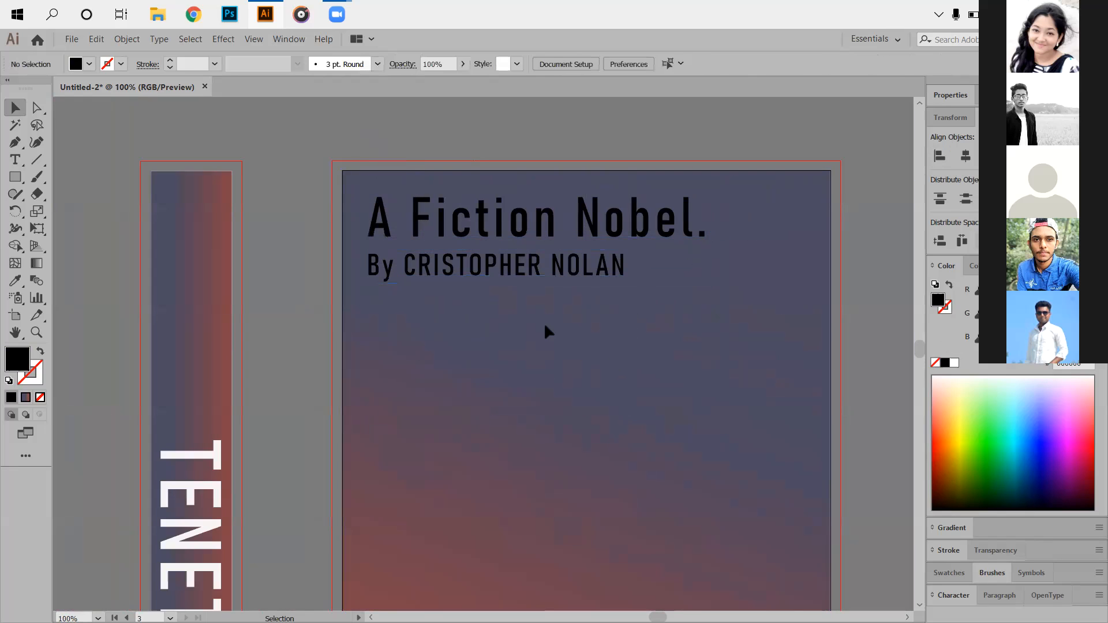
scroll(693, 415, down, 2)
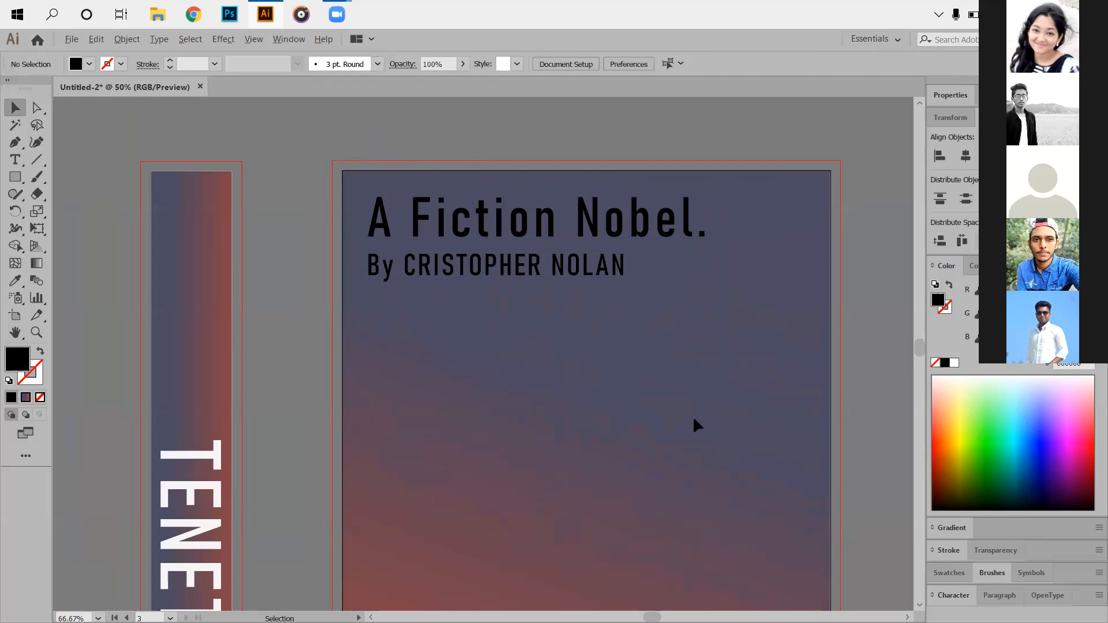
scroll(552, 459, down, 2)
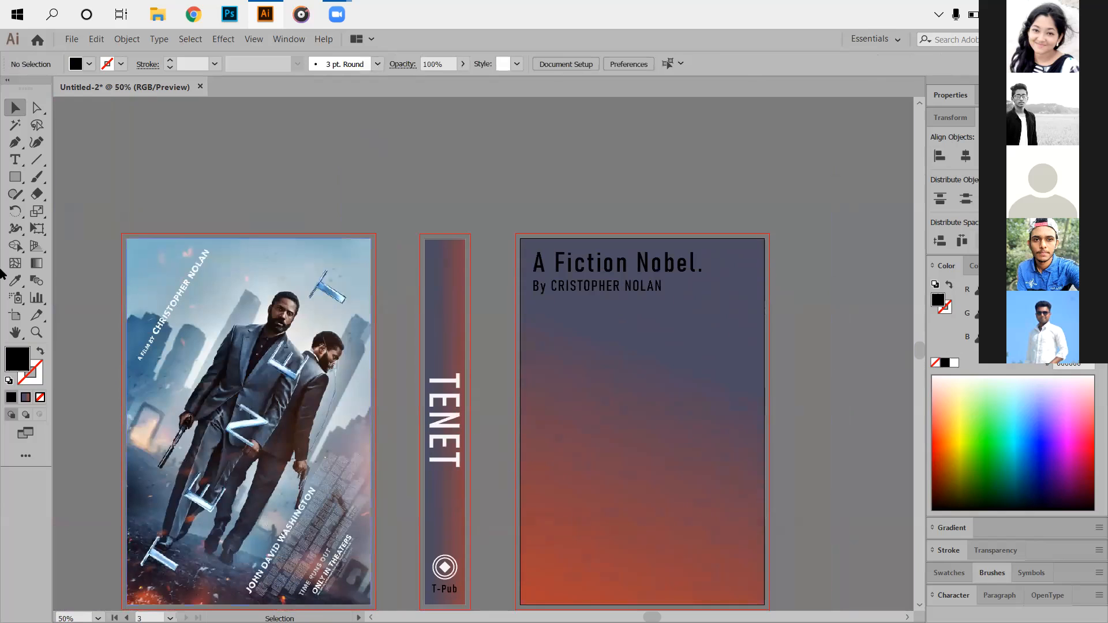
click(15, 177)
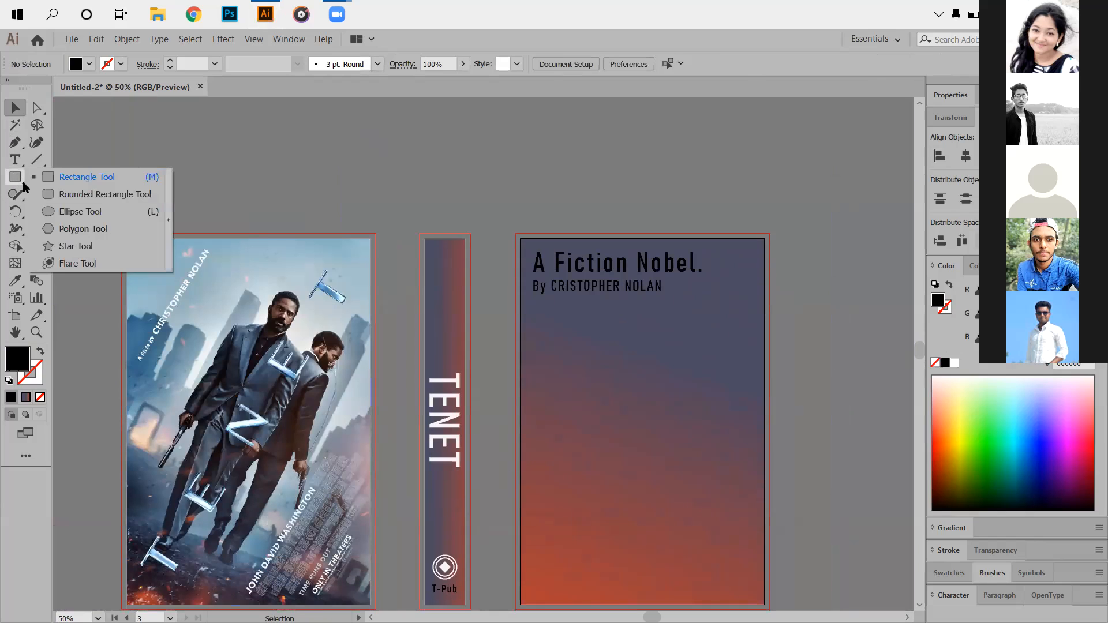
Draw a 5.375 × 3.3056 in rectangle below the byline and fill it white.
click(61, 178)
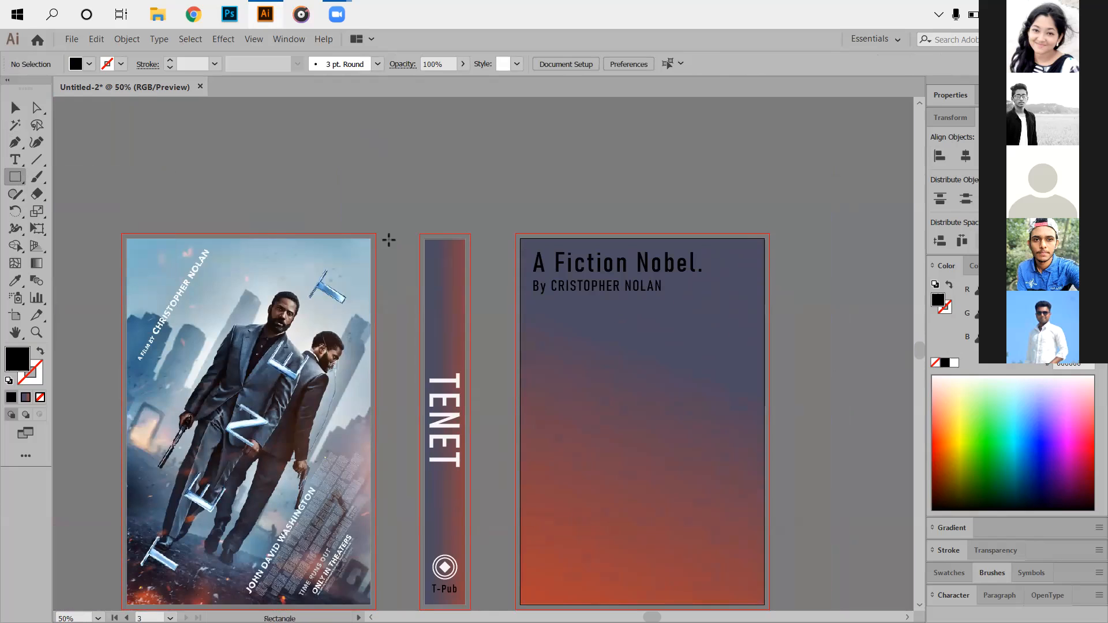
alt+scroll(615, 334, up, 1)
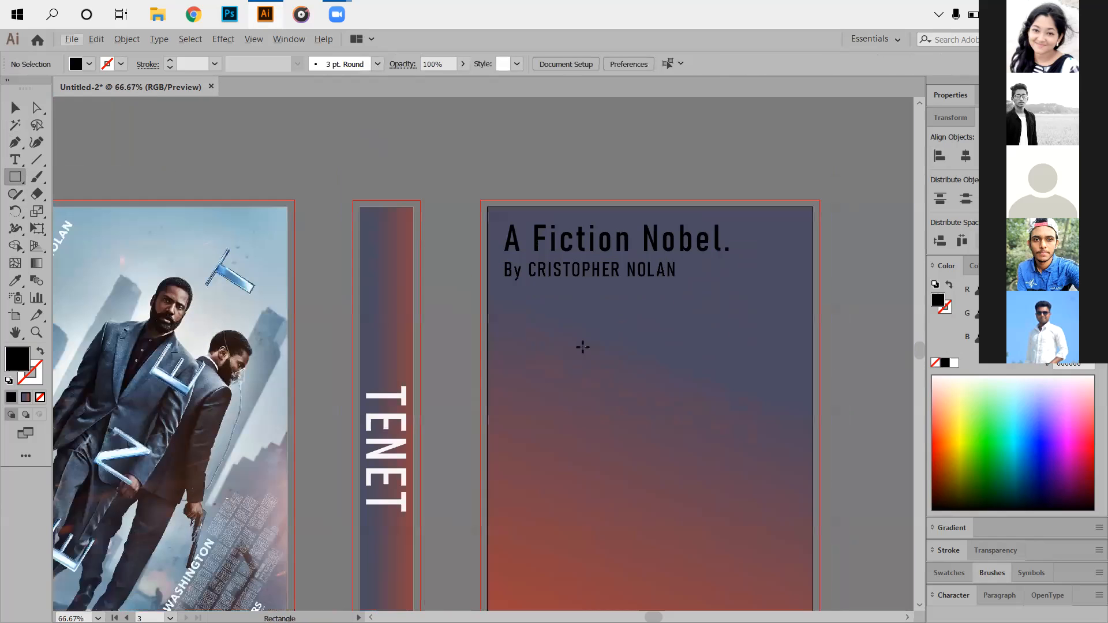
scroll(549, 329, down, 3)
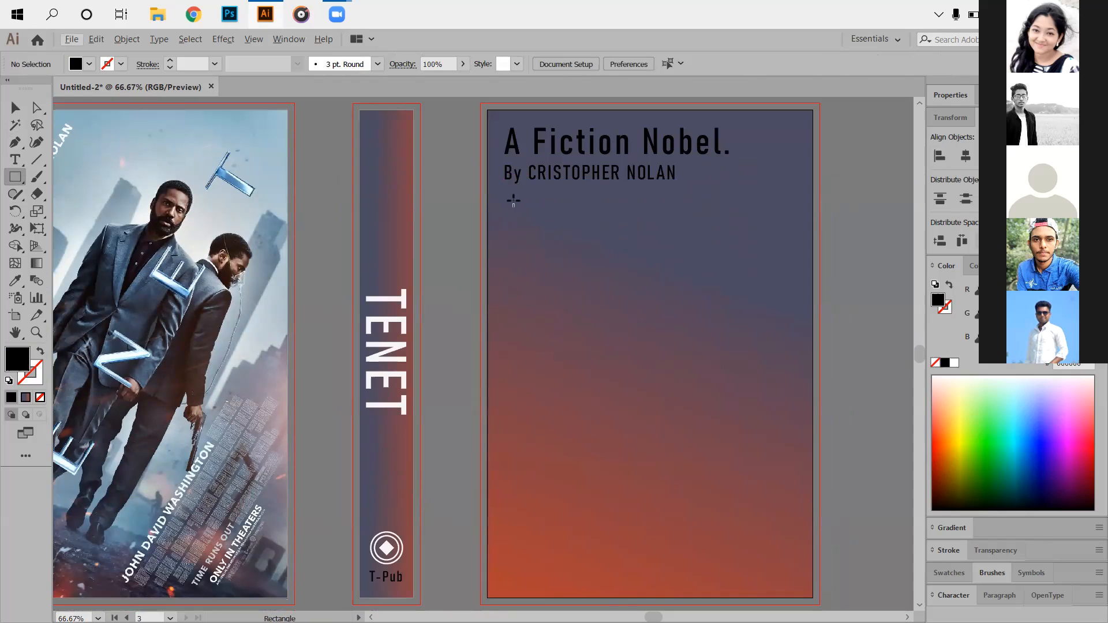
drag(502, 197, 795, 376)
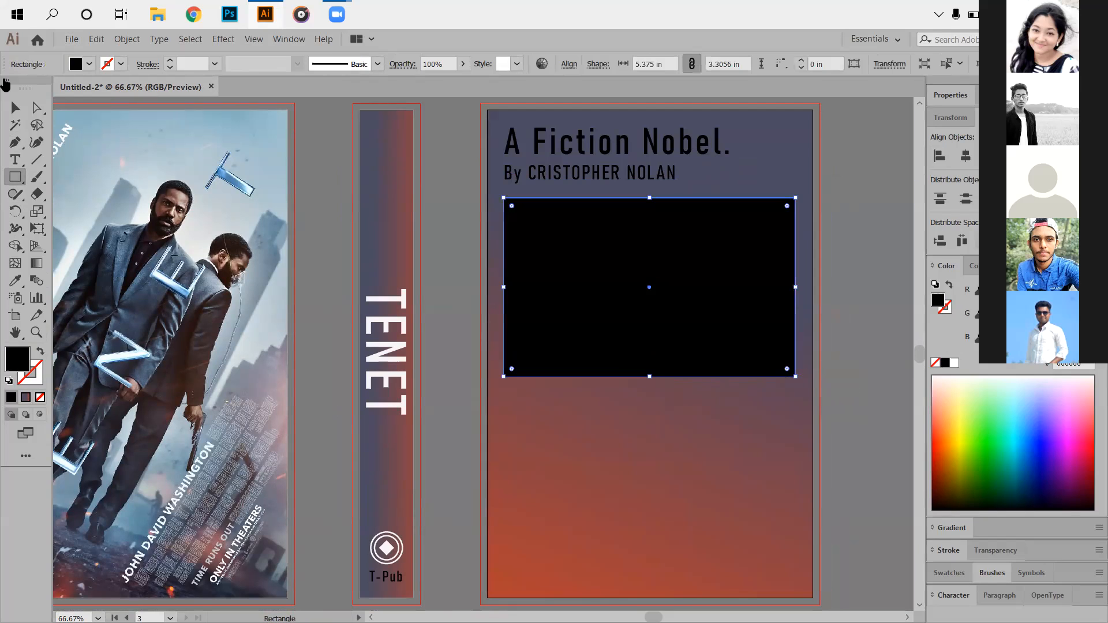
double_click(17, 359)
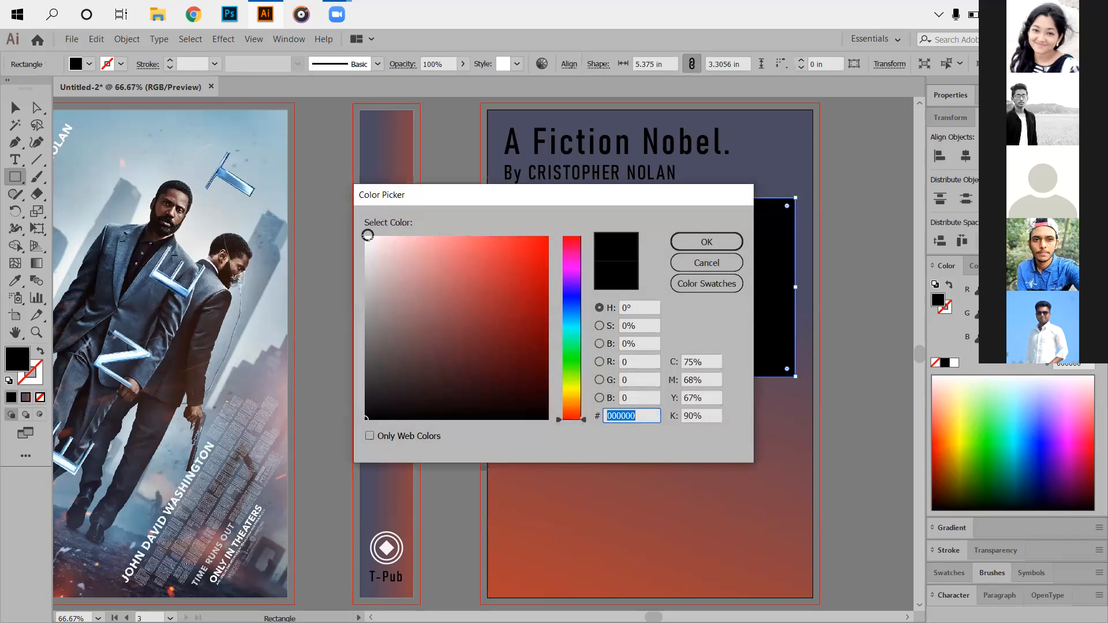
click(365, 237)
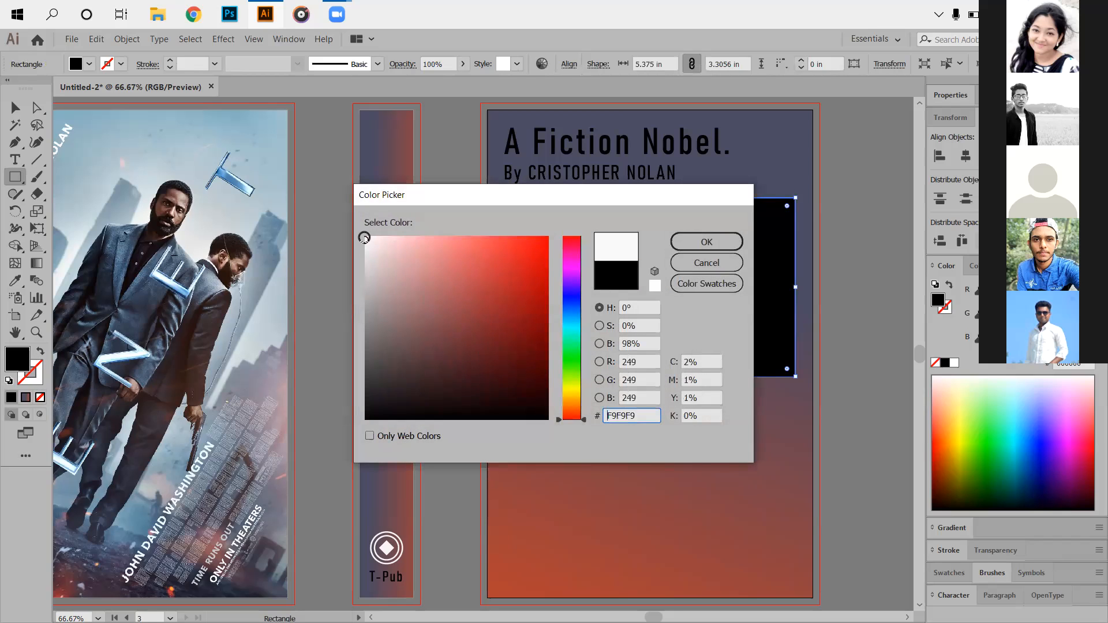
click(686, 242)
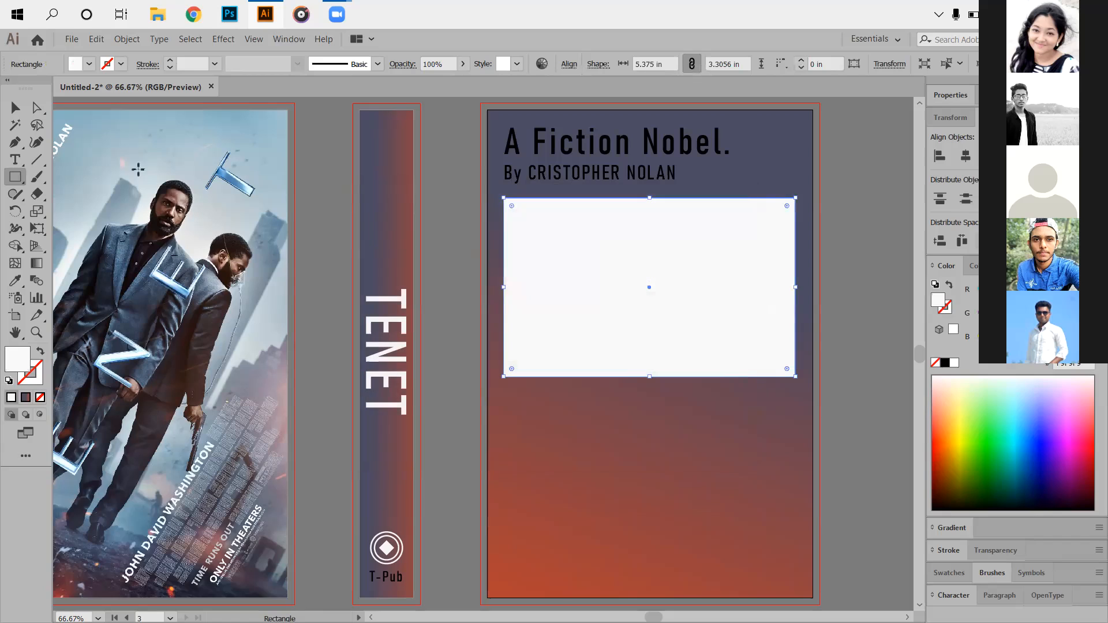
Round all the white box's corners to 0.28 in.
click(37, 107)
mouse_move(511, 203)
mouse_down()
mouse_move(554, 243)
mouse_move(681, 300)
mouse_move(572, 250)
mouse_move(522, 209)
mouse_up()
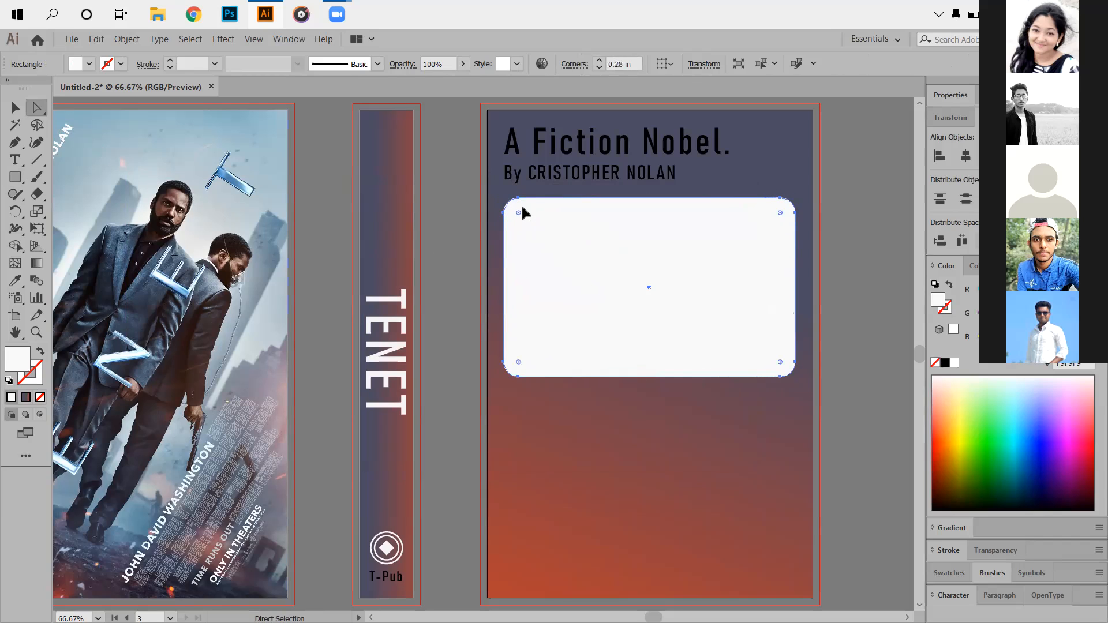
click(852, 228)
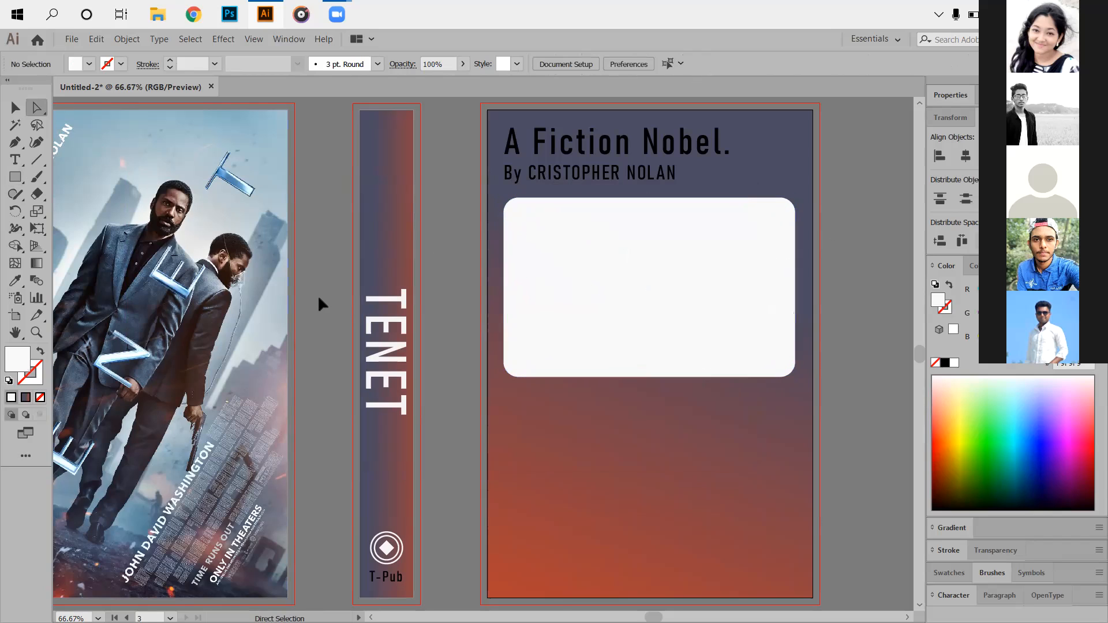
Create an area text frame inside the white box and adjust its font size.
click(15, 159)
drag(509, 210, 789, 370)
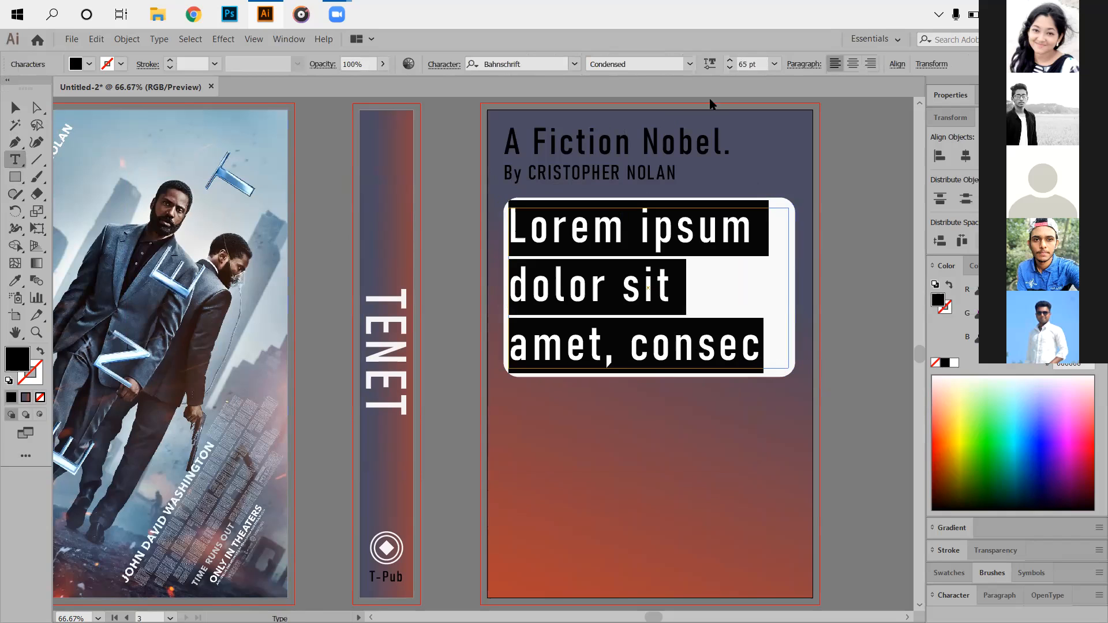
click(730, 66)
scroll(744, 61, down, 20)
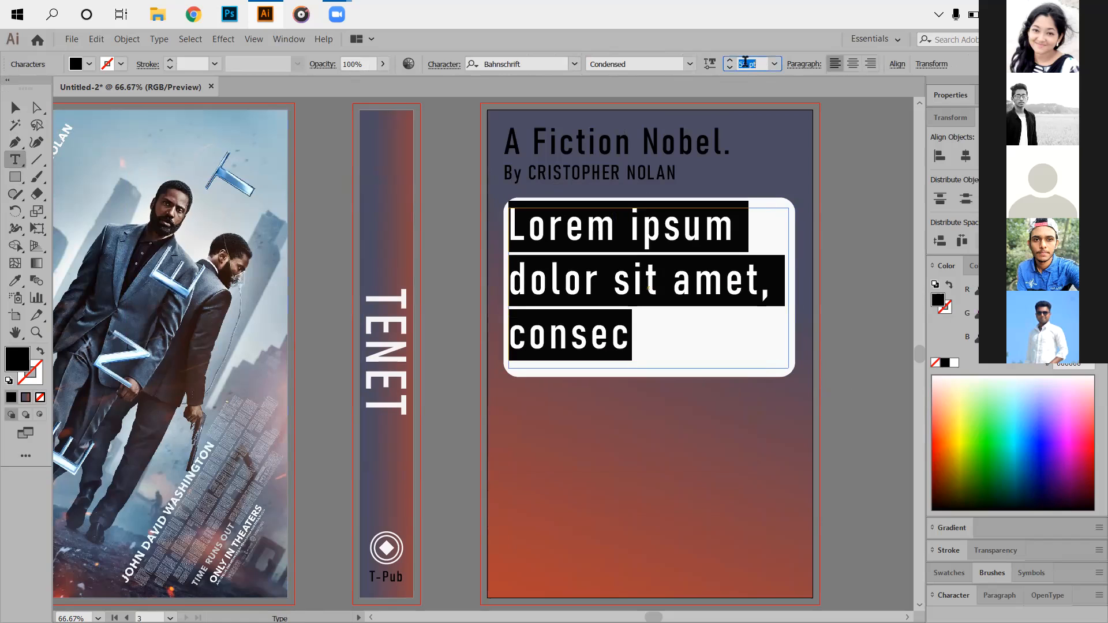
scroll(748, 61, down, 20)
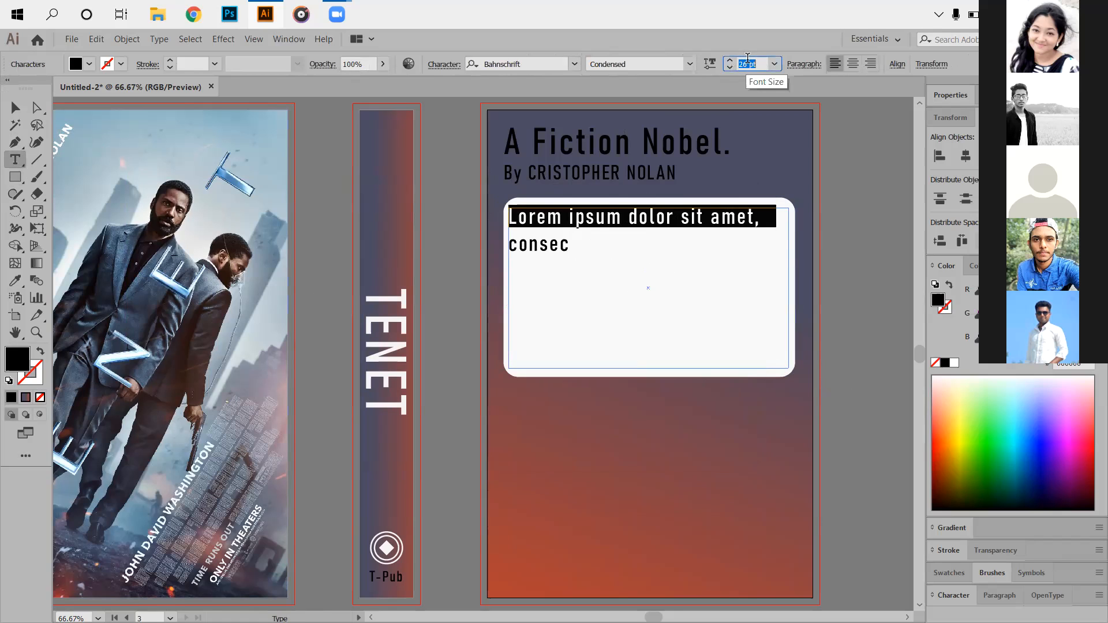
scroll(745, 61, up, 7)
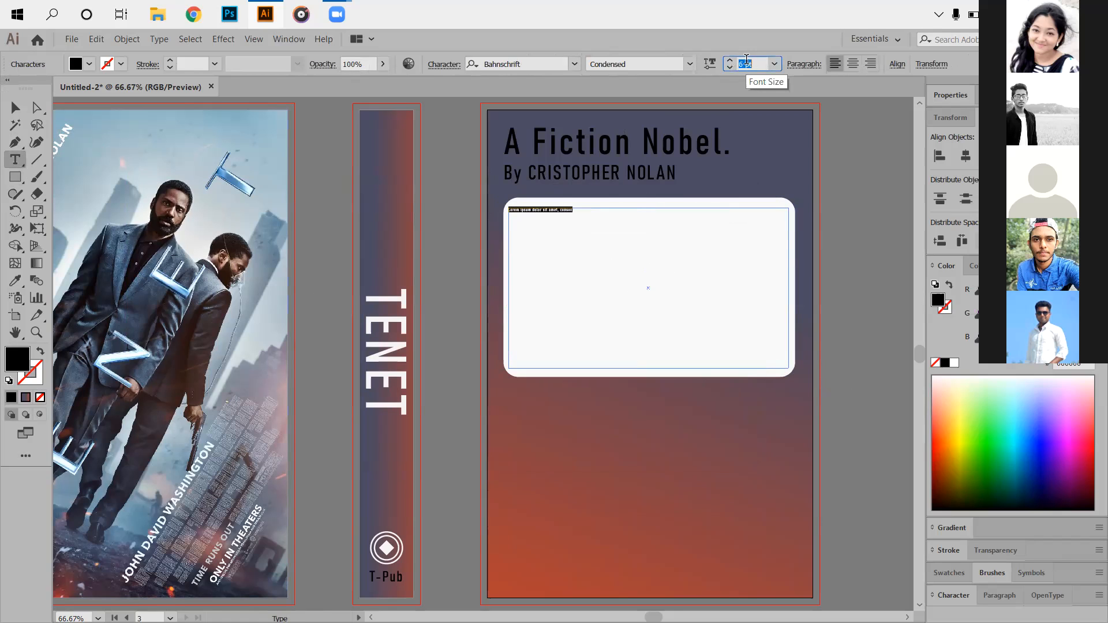
scroll(741, 61, up, 1)
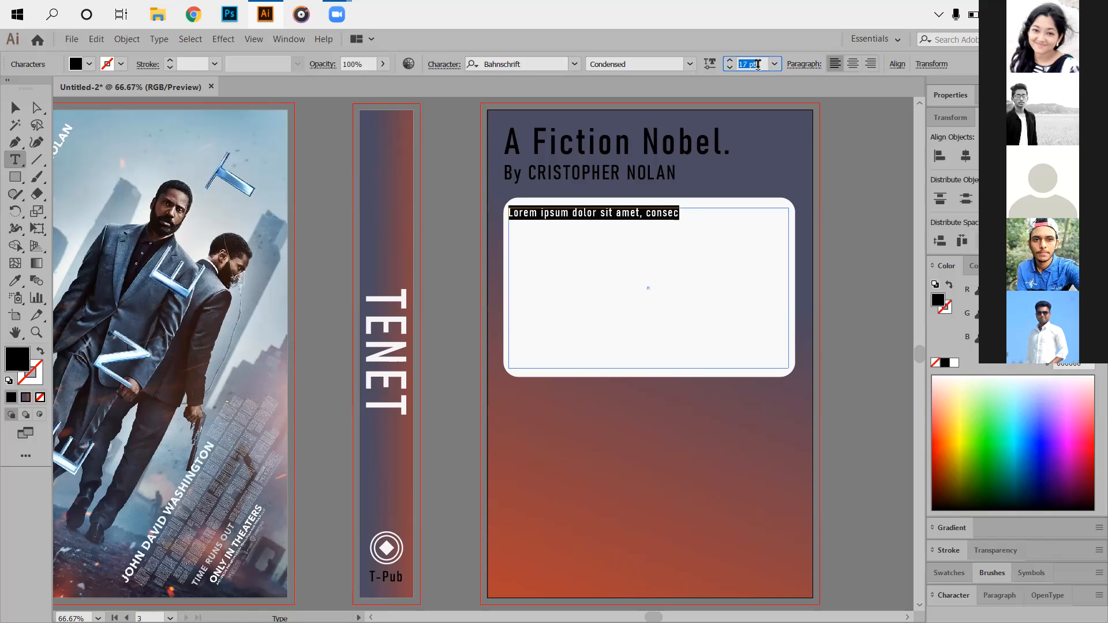
scroll(757, 65, up, 1)
scroll(758, 65, up, 3)
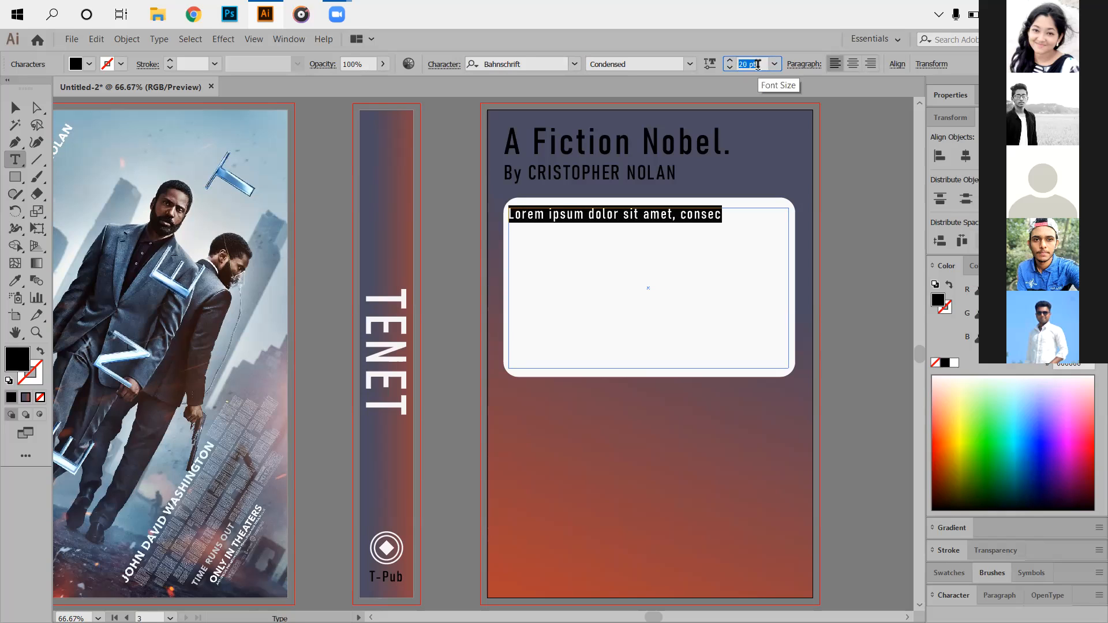
scroll(756, 66, down, 2)
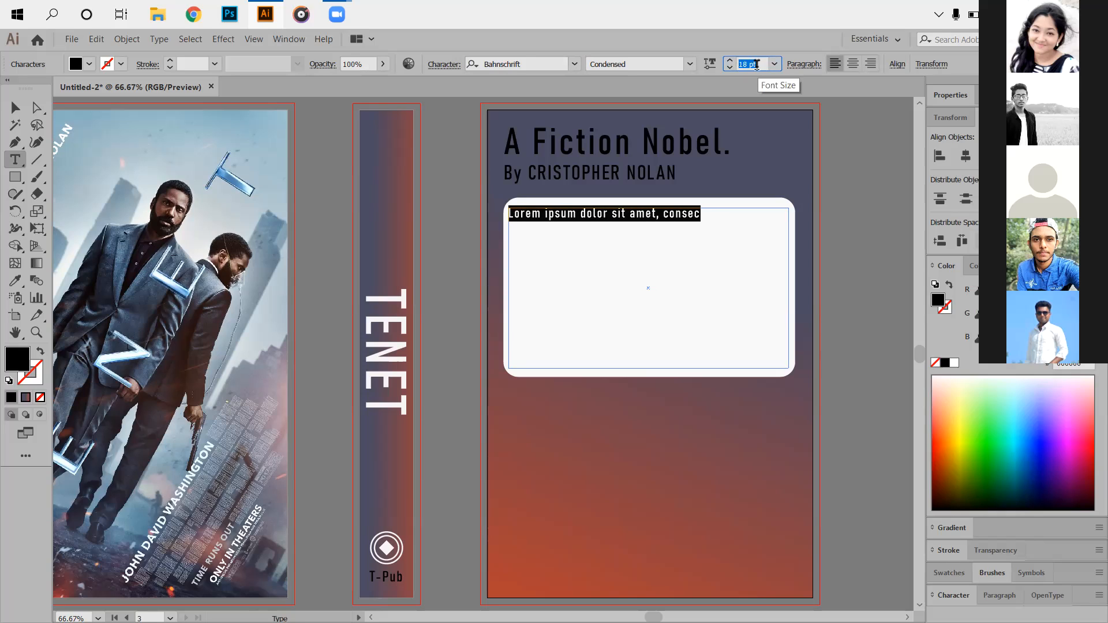
scroll(757, 66, down, 2)
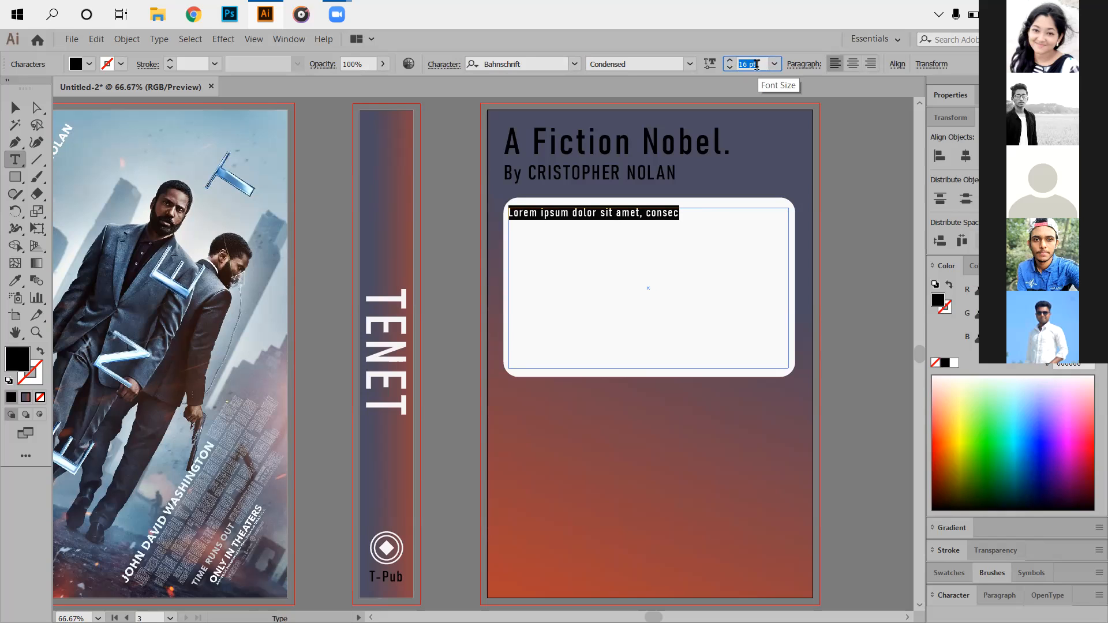
Delete the Lorem ipsum placeholder text so the white box is empty.
click(15, 107)
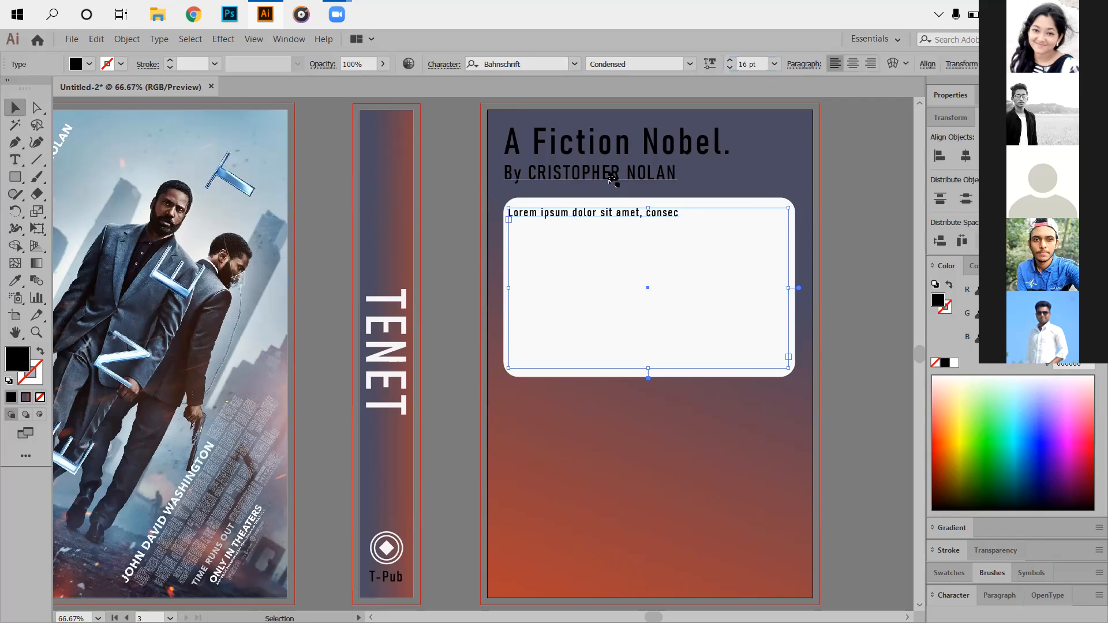
key(Delete)
click(15, 159)
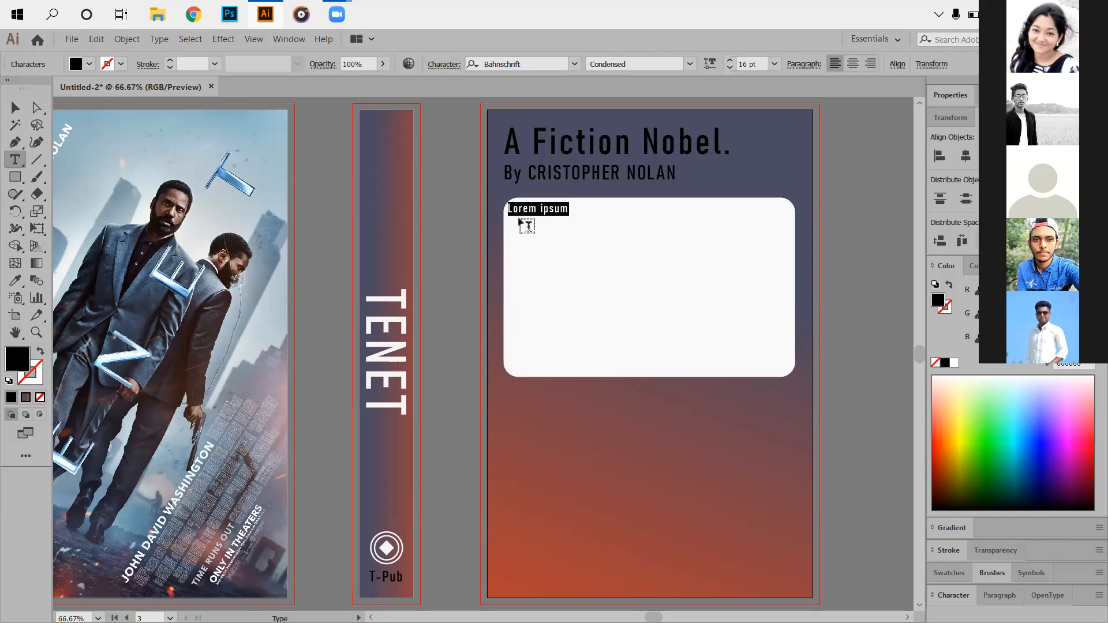
key(BackSpace)
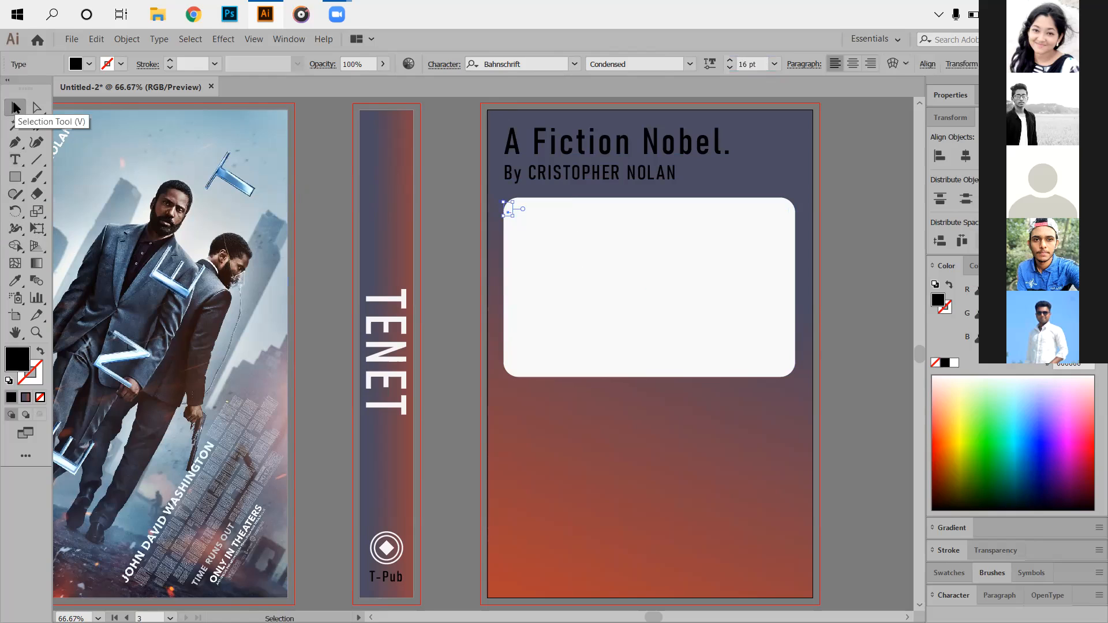
click(11, 112)
click(13, 161)
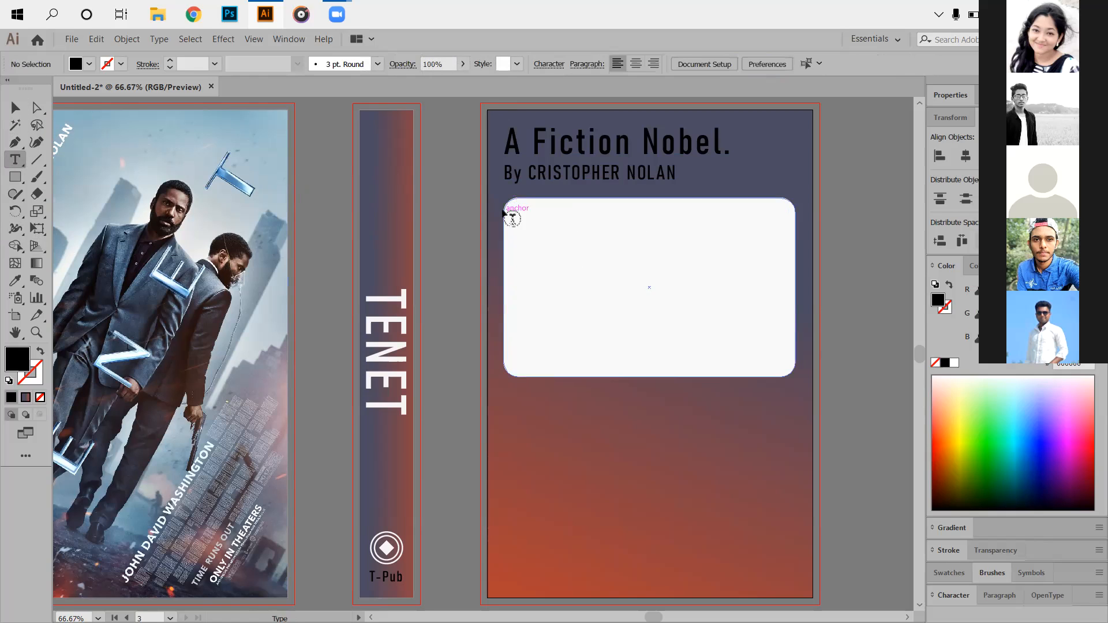
Fill the white box with a 16 pt Bahnschrift Condensed Lorem ipsum paragraph, justified with last line left.
drag(509, 215, 790, 363)
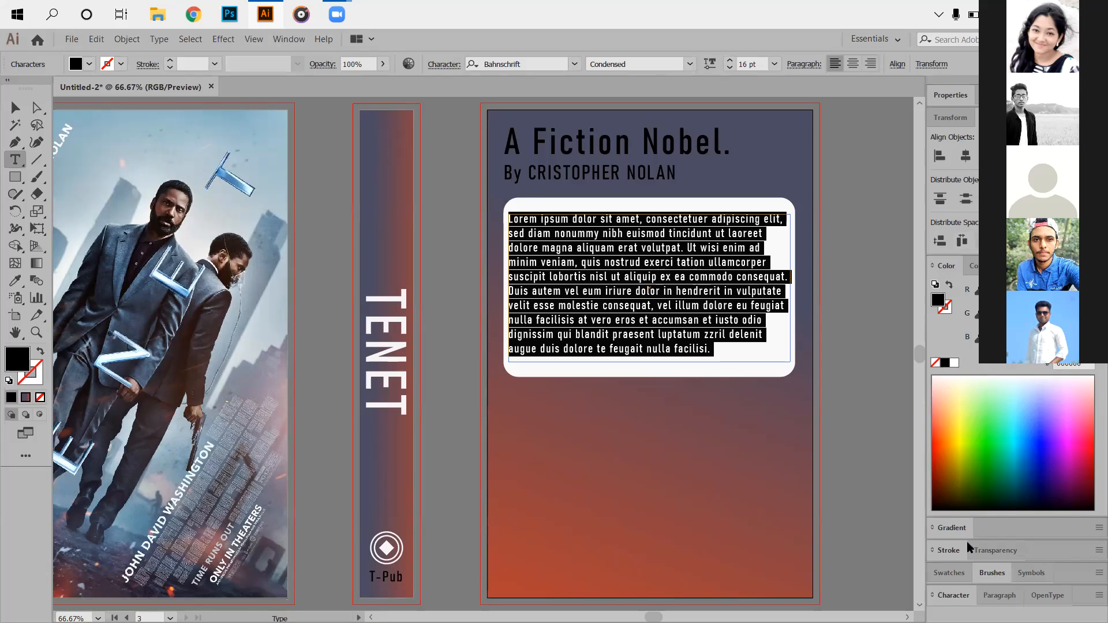
click(1011, 600)
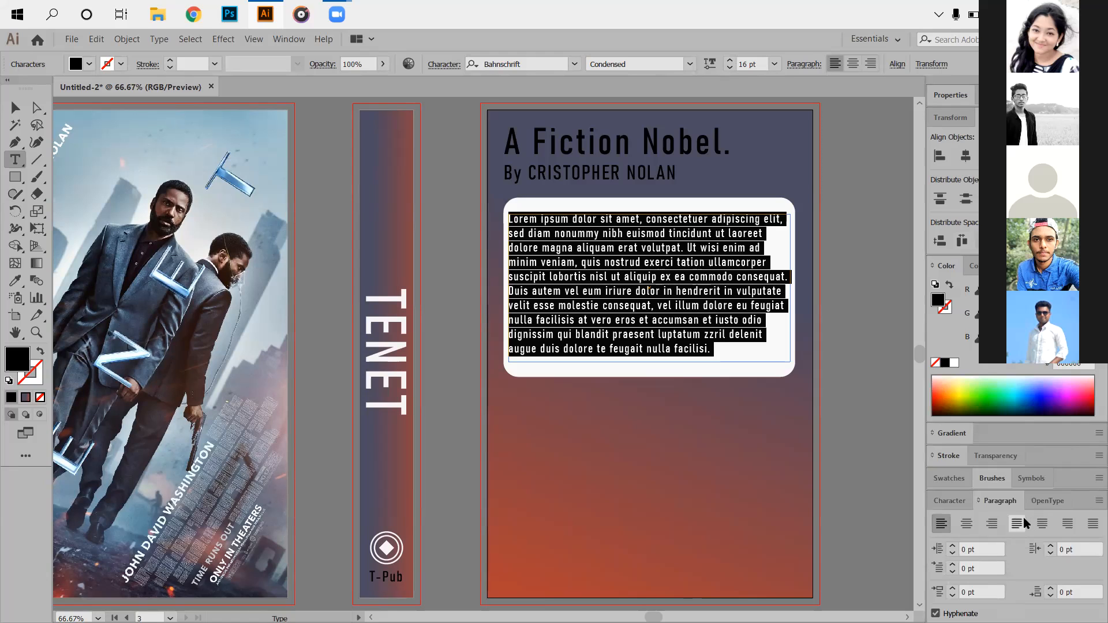
click(1022, 523)
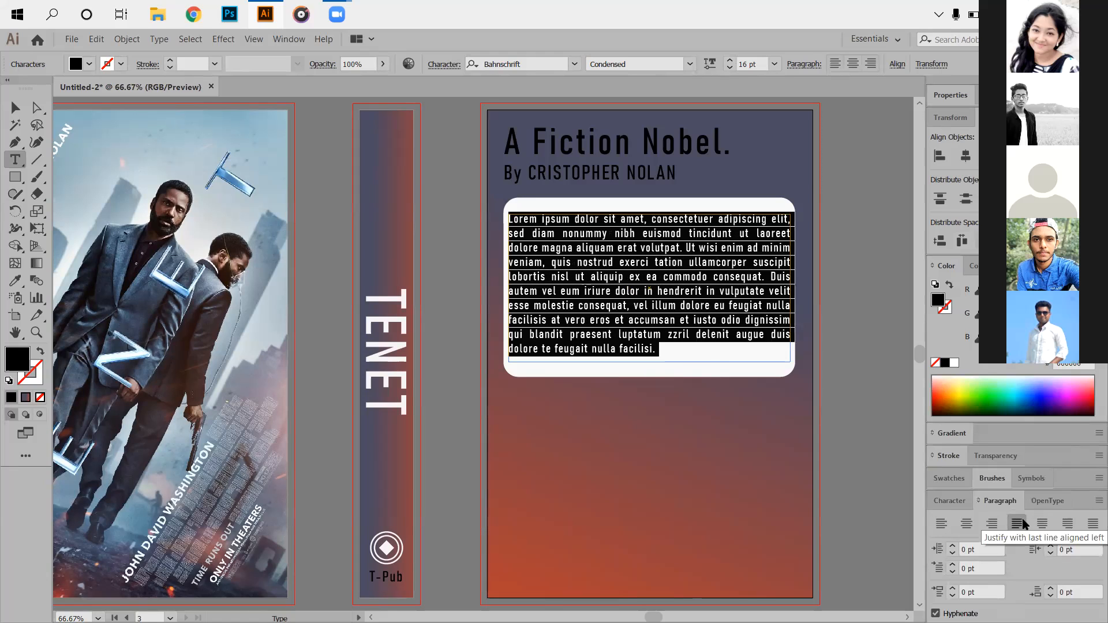
click(15, 108)
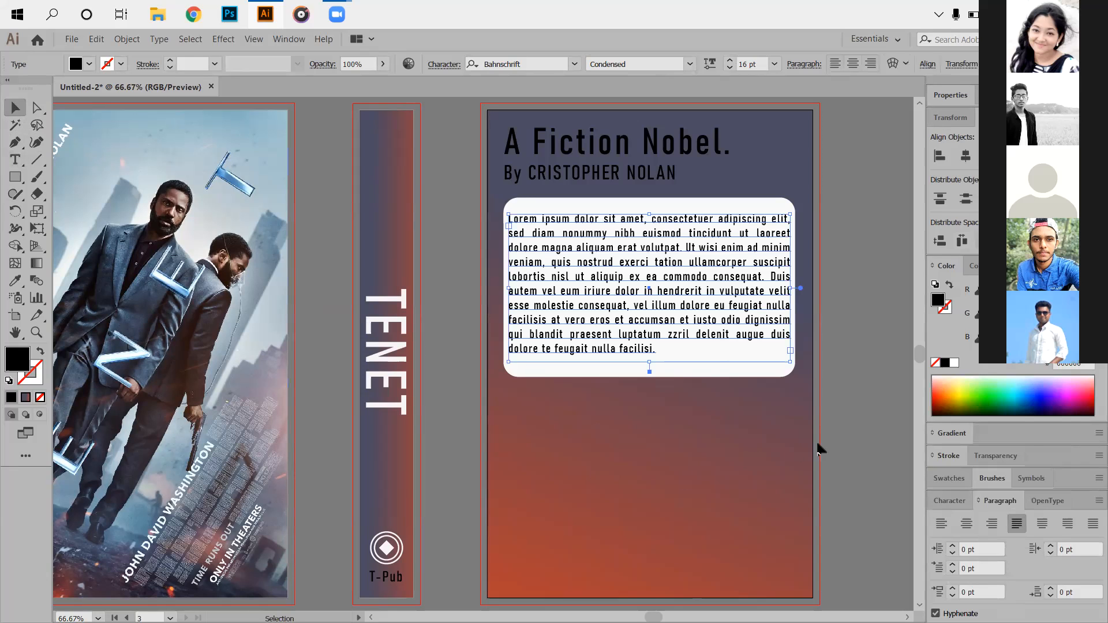
click(845, 412)
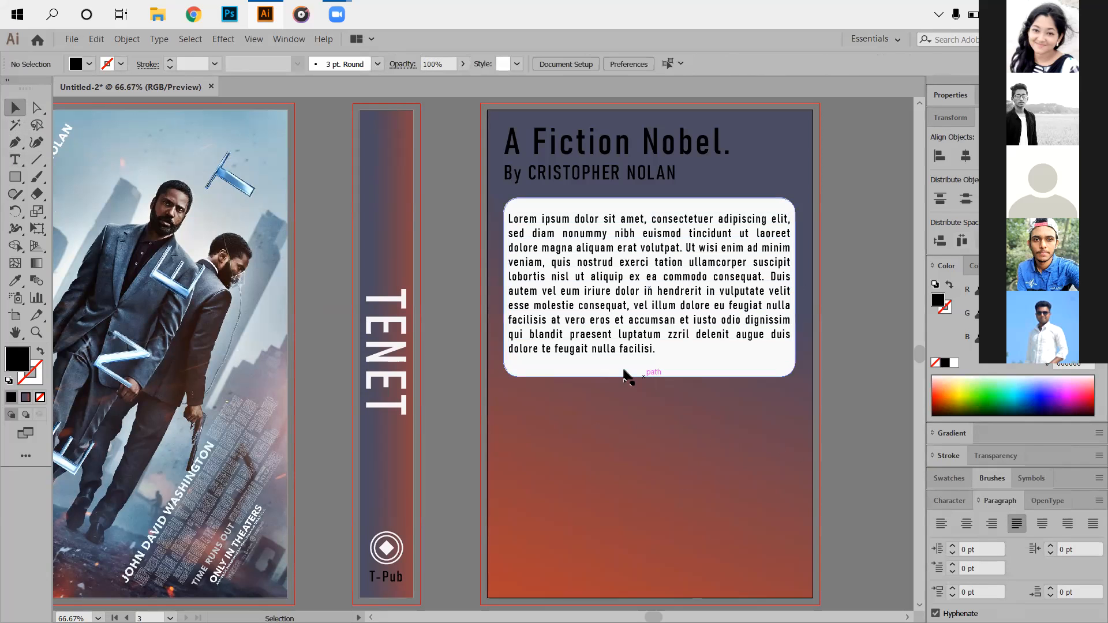
Centre the blurb paragraph vertically in the white box and nudge it down slightly.
drag(490, 240, 717, 420)
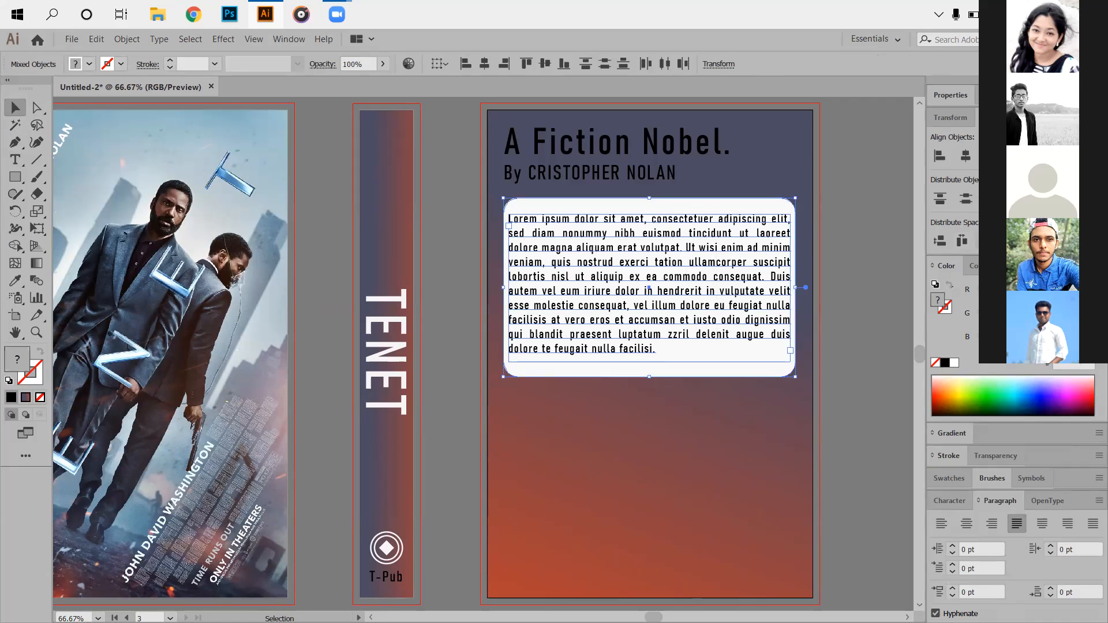
click(1053, 156)
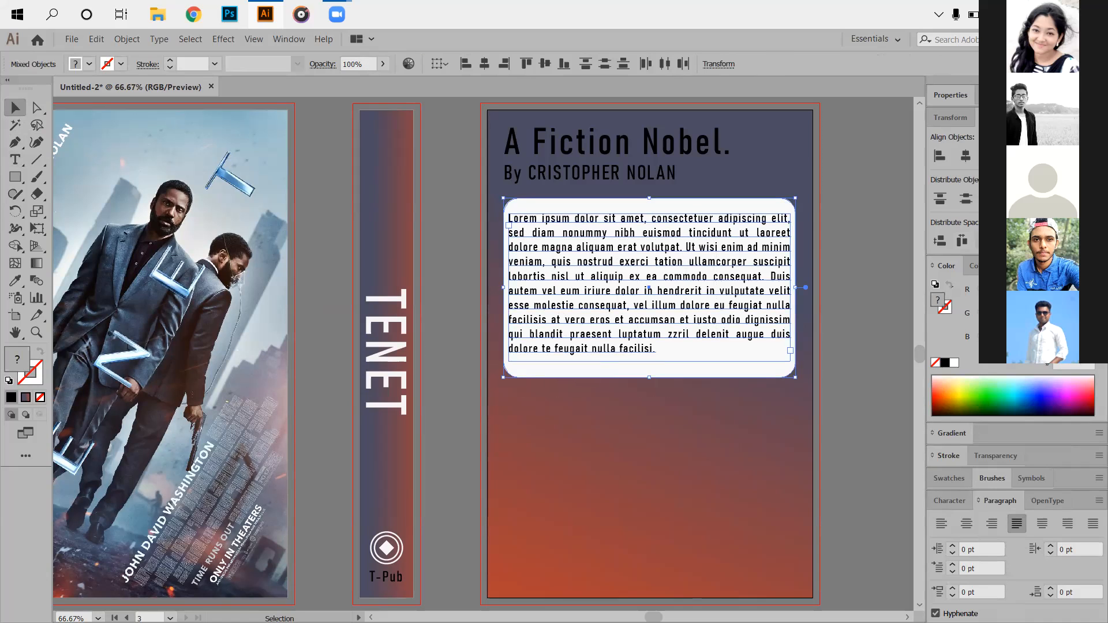
click(836, 261)
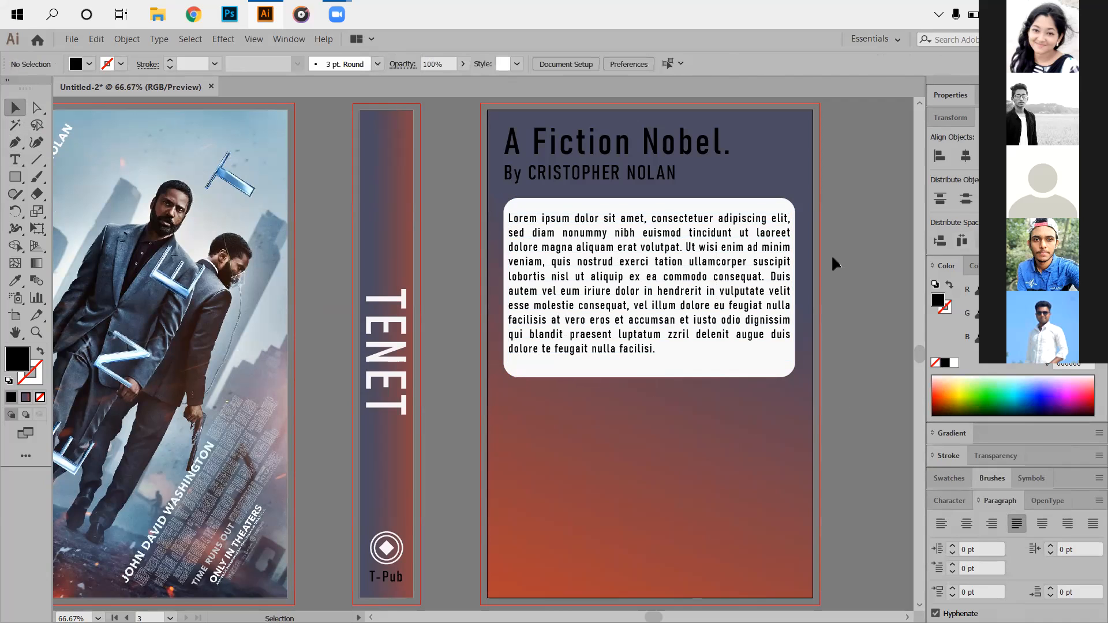
click(596, 268)
drag(559, 280, 559, 284)
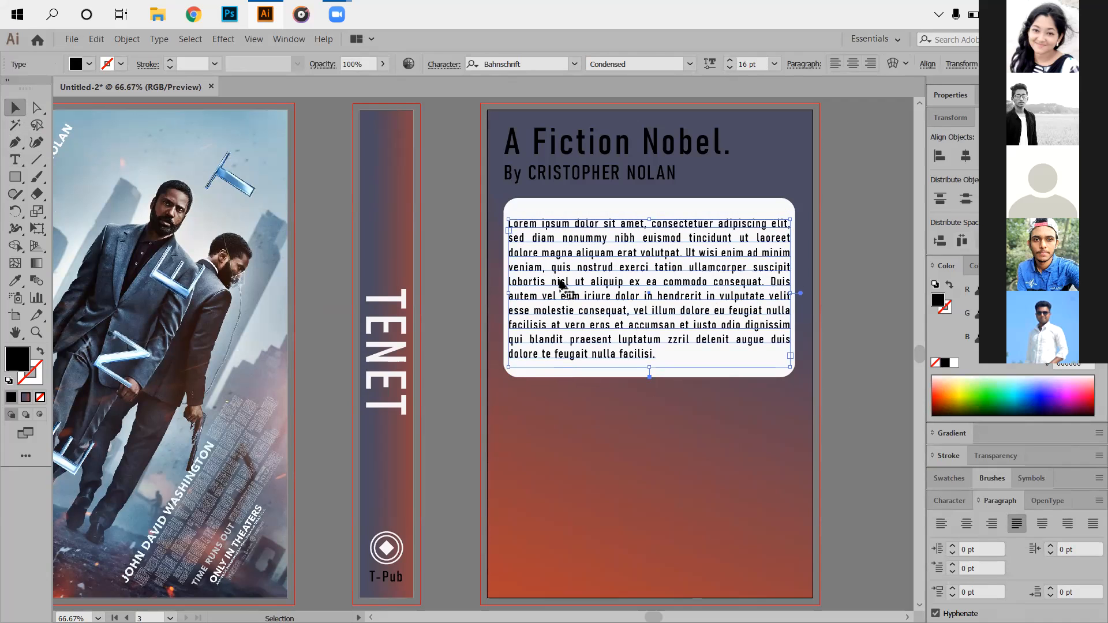
scroll(560, 283, up, 1)
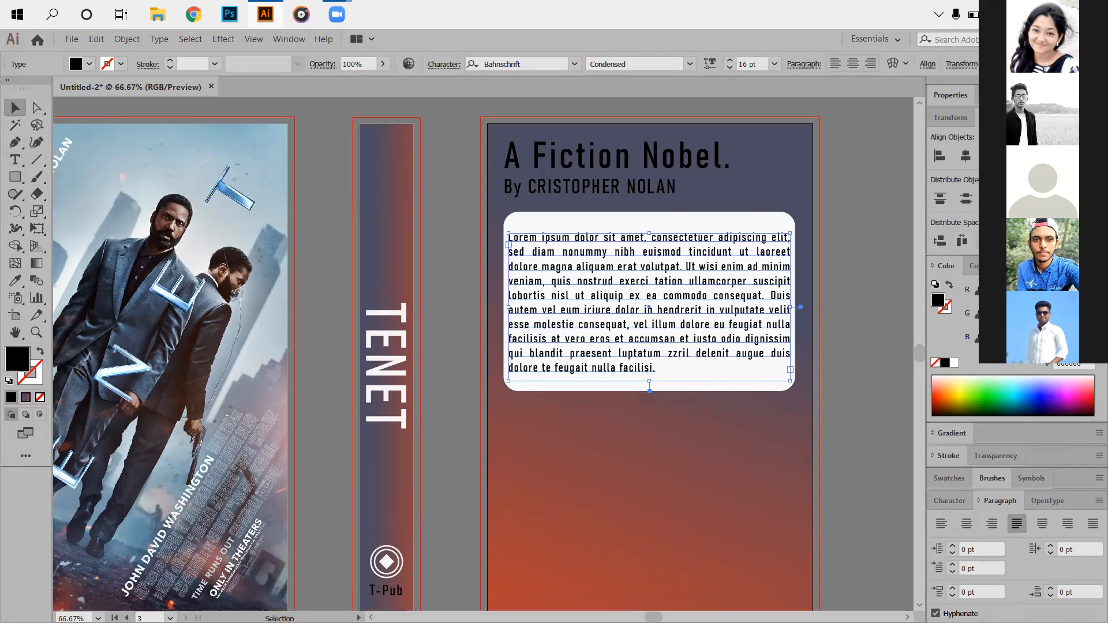
click(876, 193)
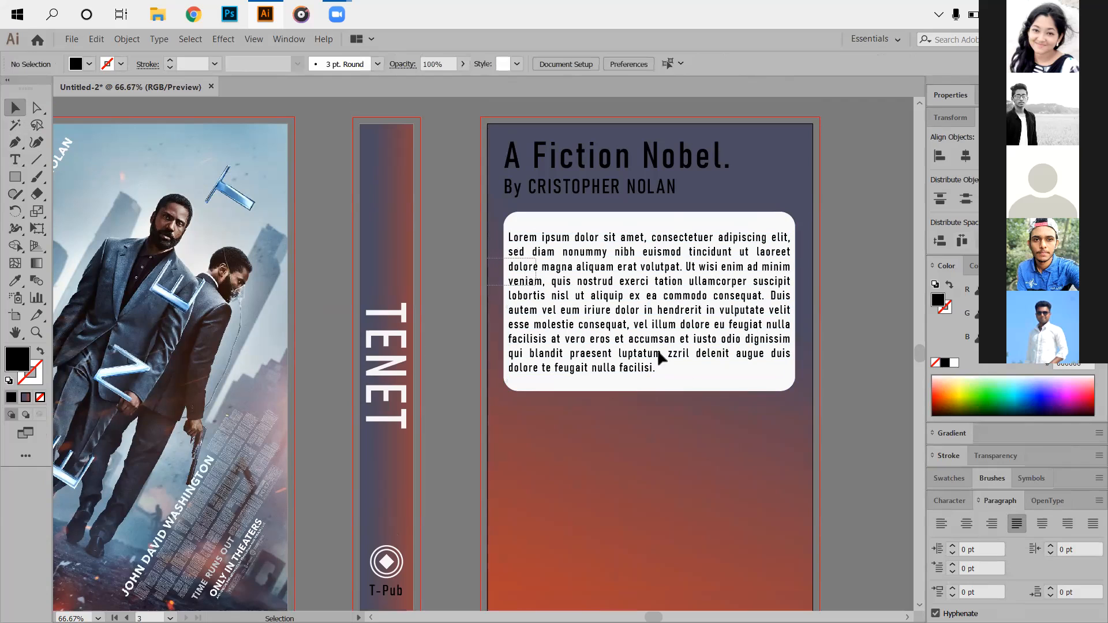
Centre the paragraph horizontally using the white box as the key object.
drag(827, 442, 831, 438)
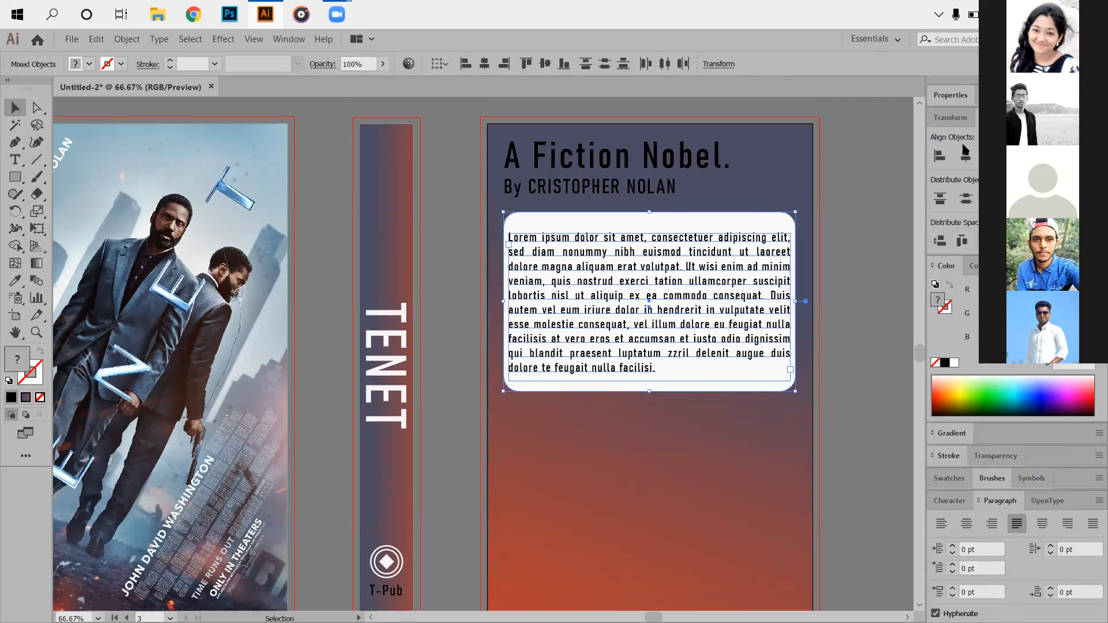
click(752, 219)
click(966, 155)
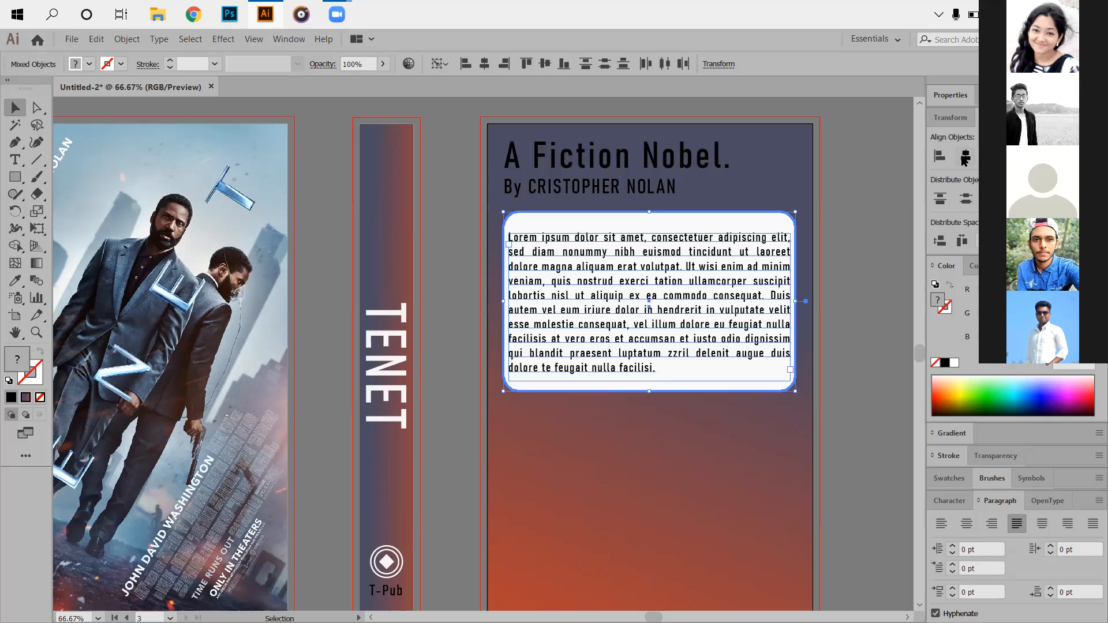
click(835, 310)
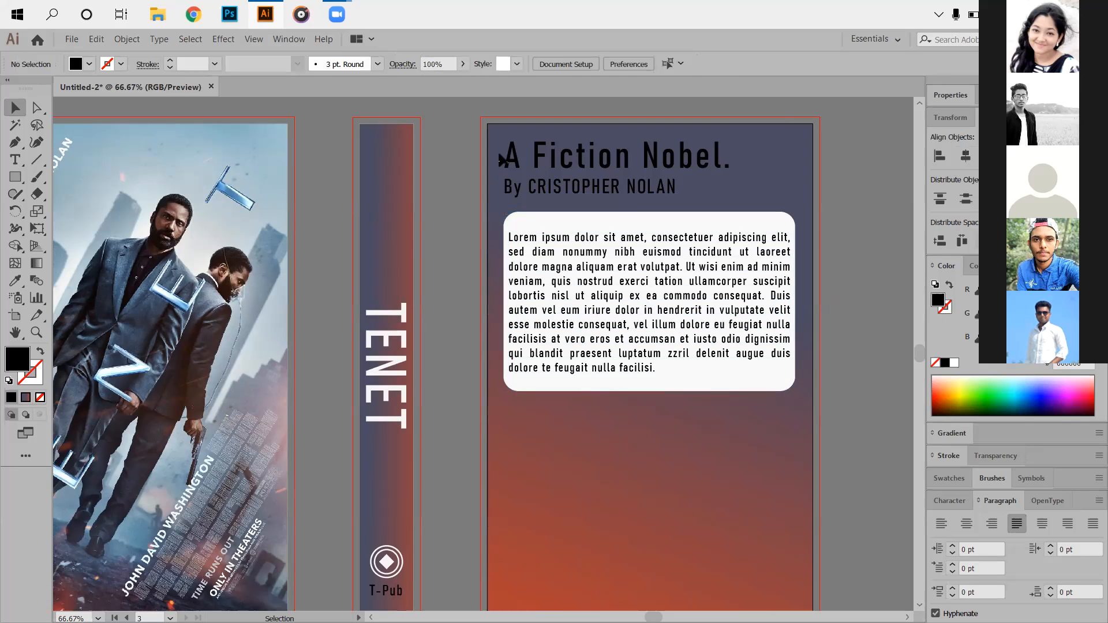
drag(492, 252, 606, 339)
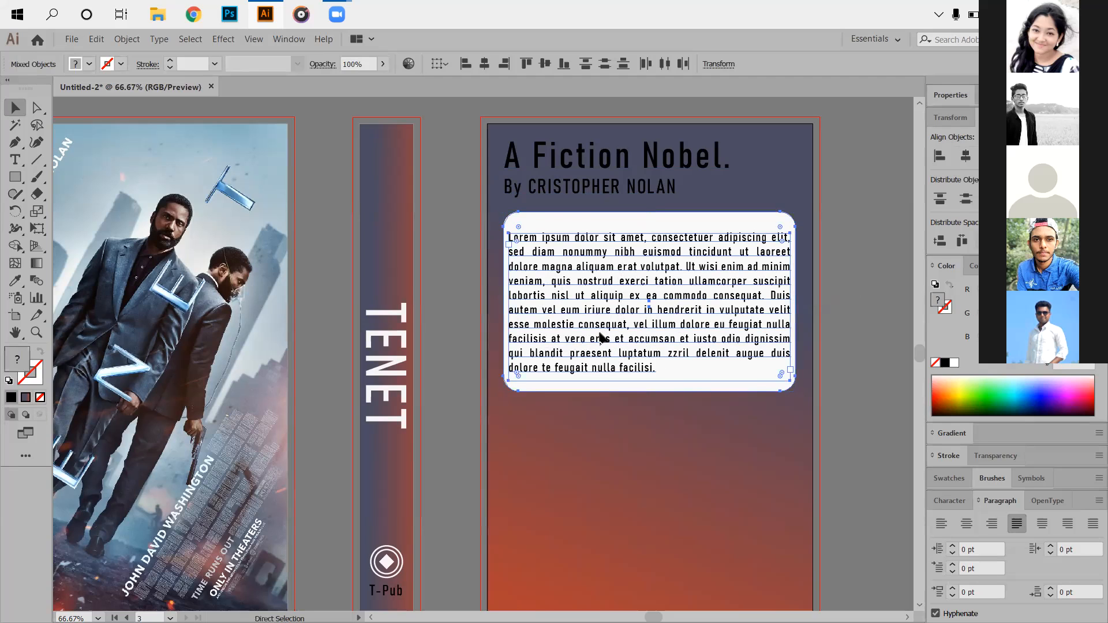
click(576, 486)
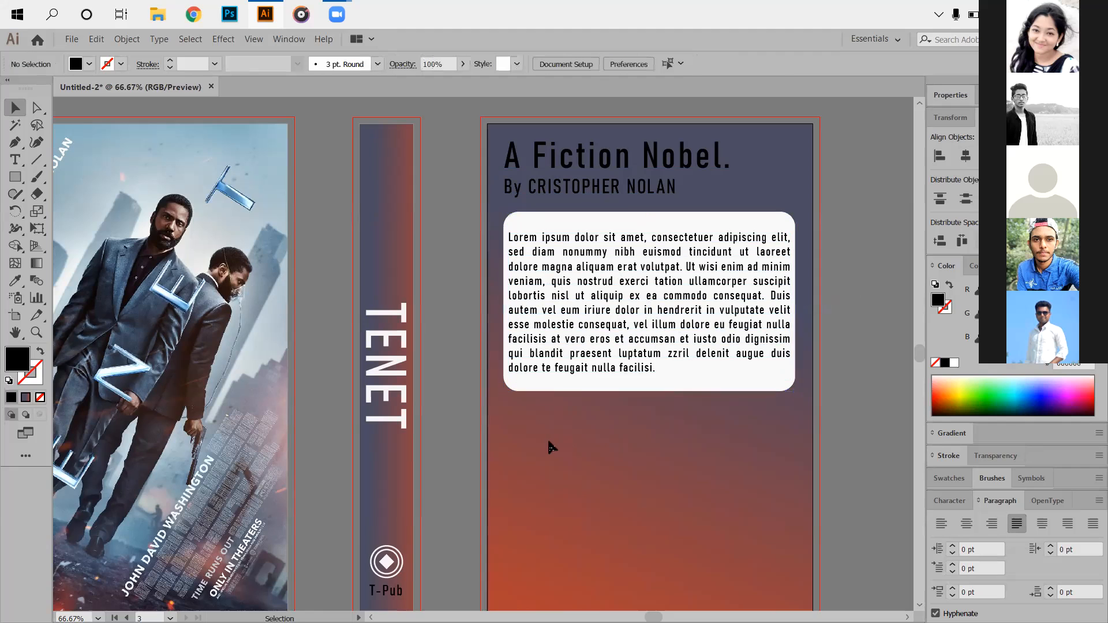
Zoom out and pan to view the front, spine and back covers together.
scroll(559, 502, down, 1)
scroll(558, 508, down, 1)
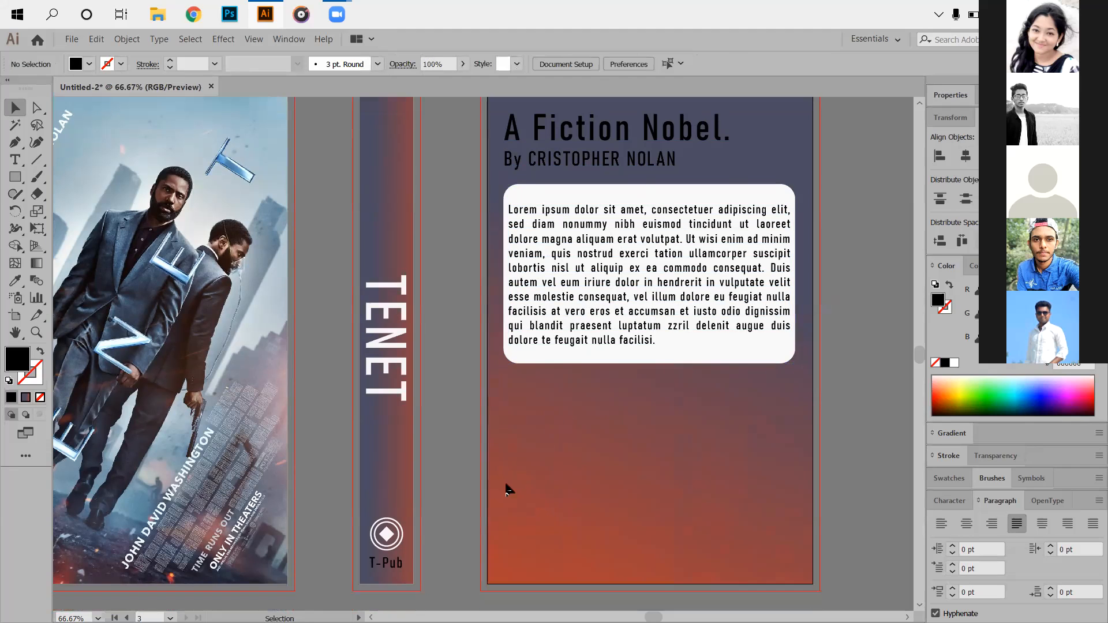
scroll(515, 483, down, 2)
drag(514, 450, 563, 361)
scroll(584, 385, up, 2)
scroll(604, 413, up, 2)
scroll(605, 418, down, 3)
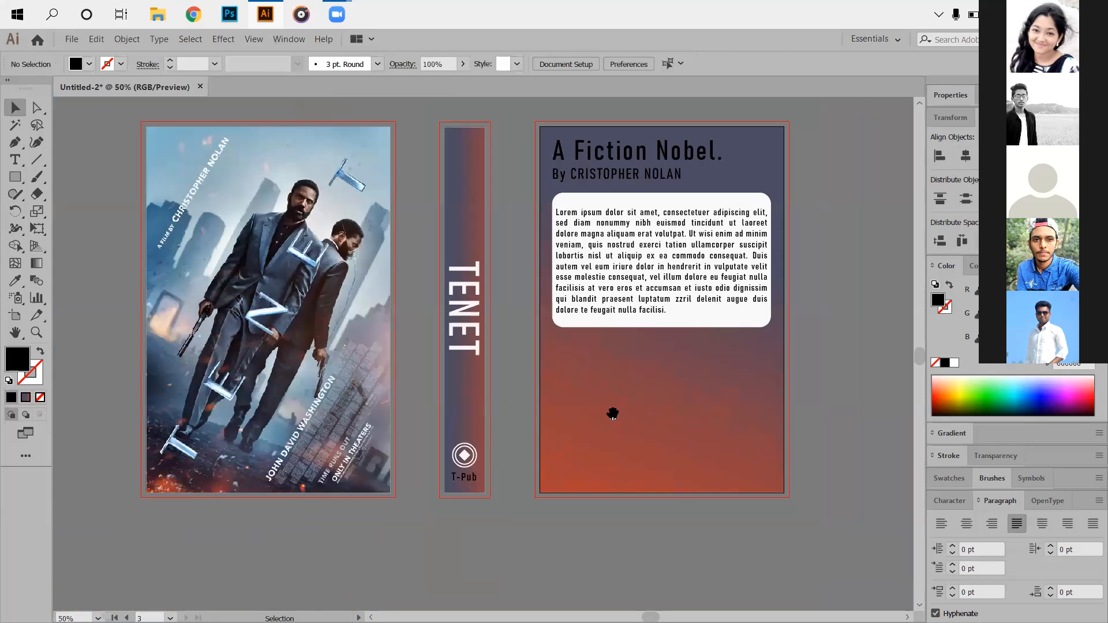
drag(613, 414, 534, 441)
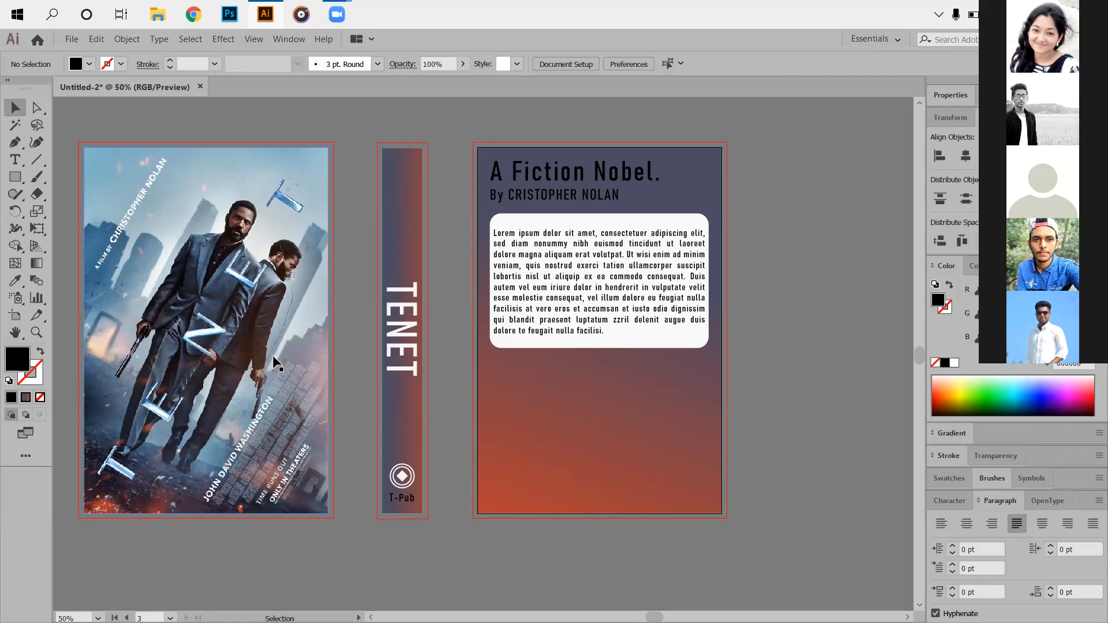
Draw an outlined circle over the Tenet poster, sized and positioned over the figures.
click(265, 338)
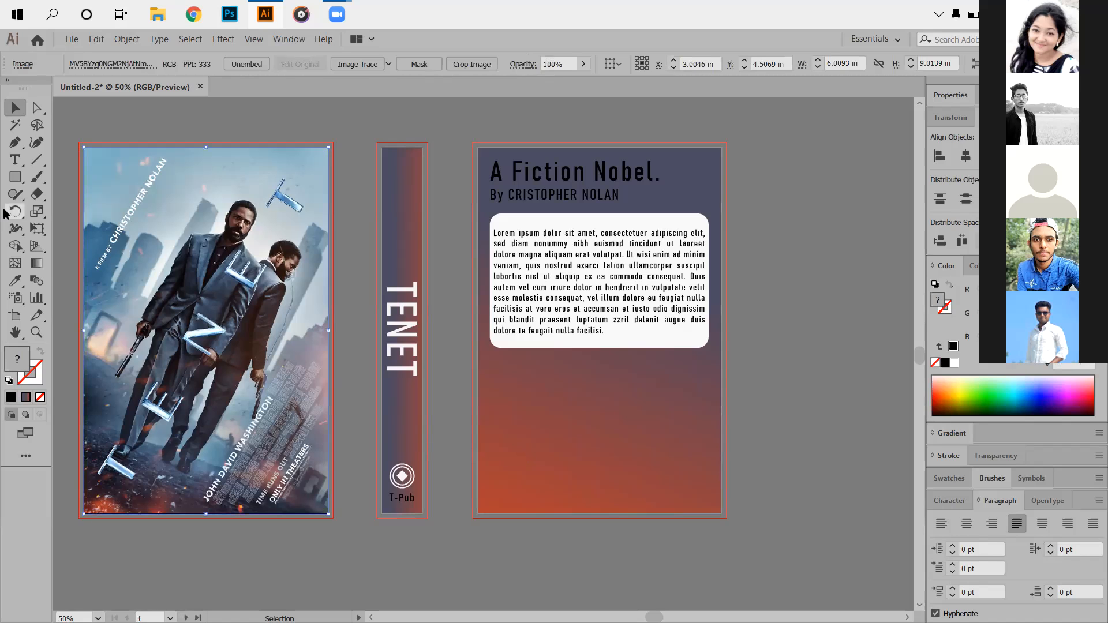
right_click(21, 179)
click(80, 211)
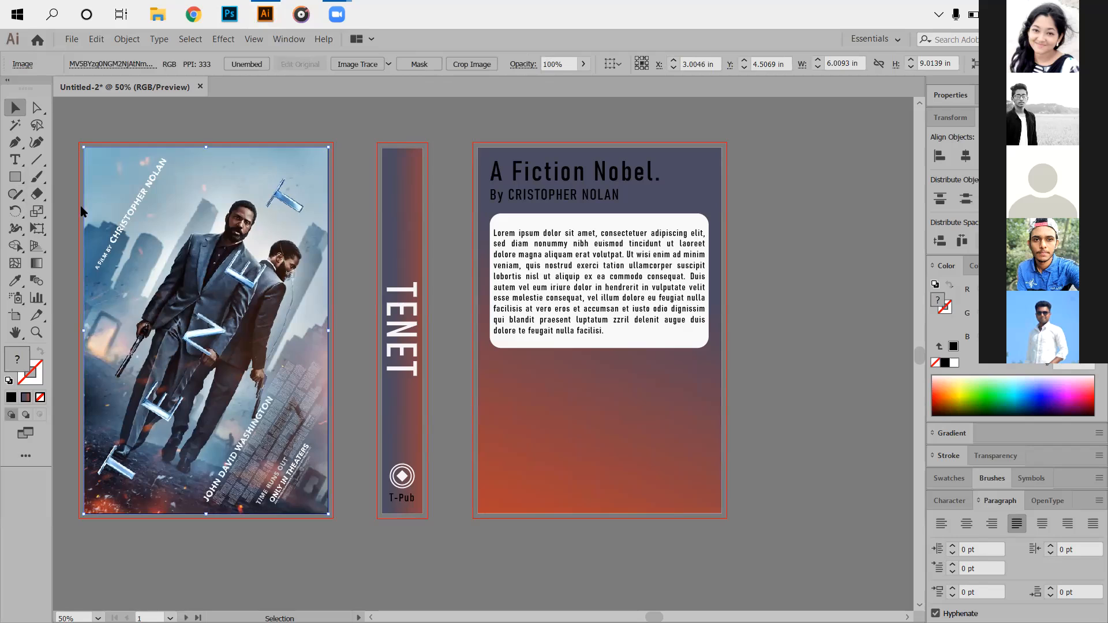
drag(110, 176, 301, 411)
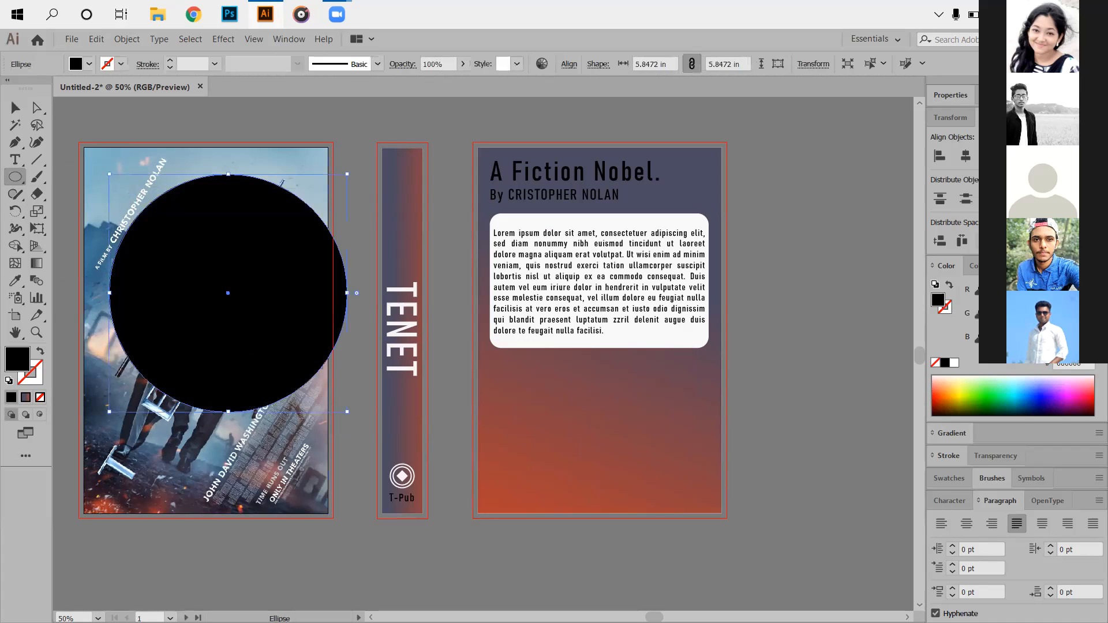
click(40, 351)
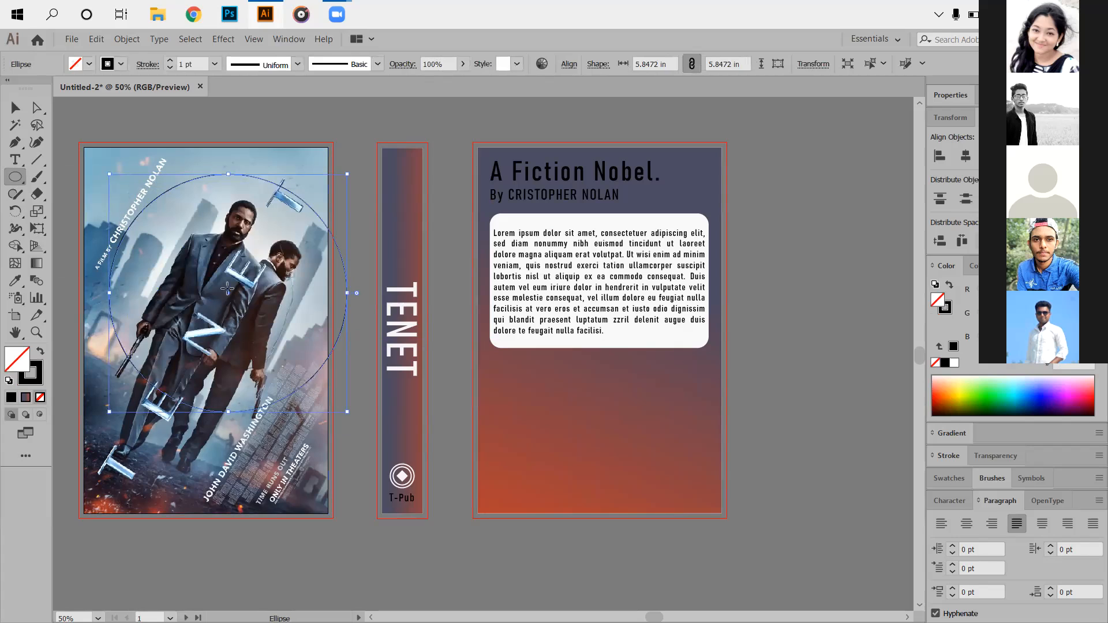
drag(226, 295, 215, 312)
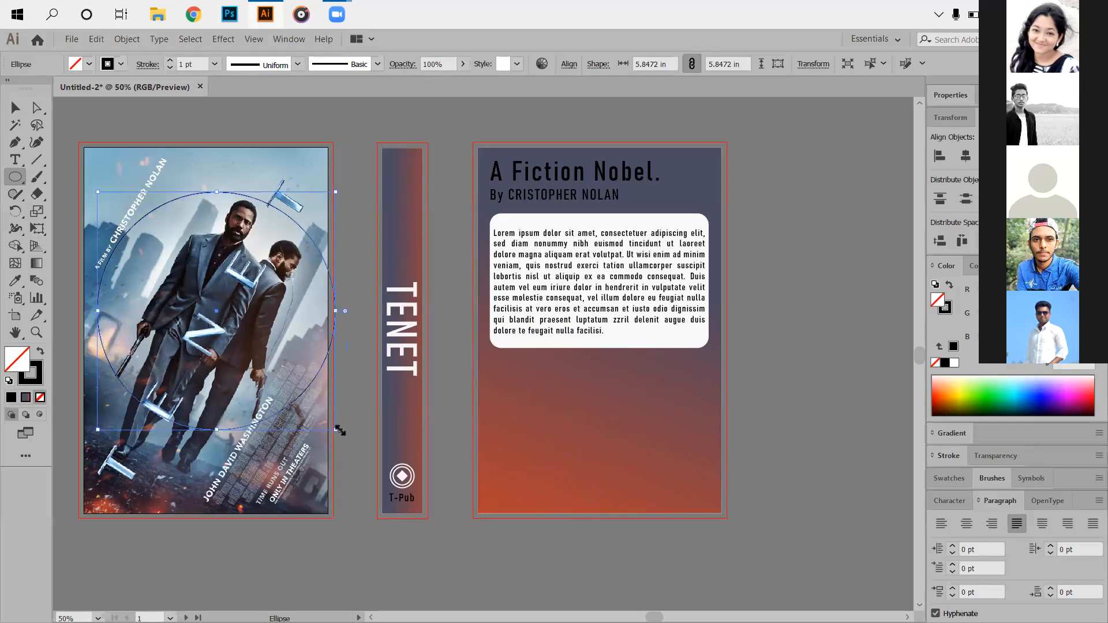
drag(340, 432, 323, 410)
drag(206, 297, 218, 309)
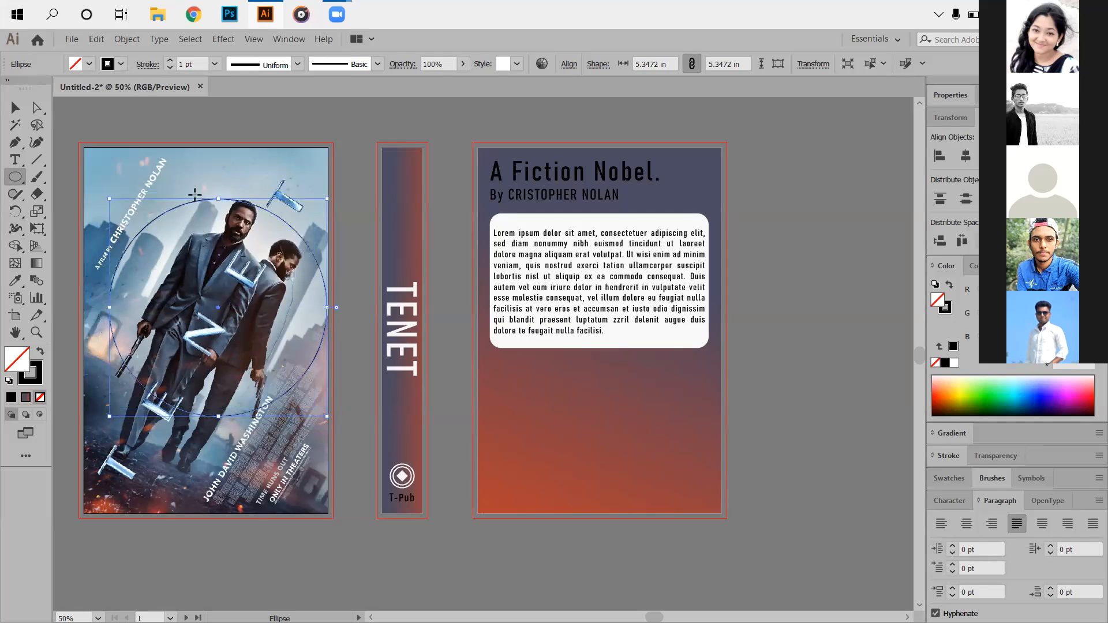
key(Up)
key(Up)
key(Up)
key(Up)
key(Up)
key(Up)
key(Up)
key(Up)
key(Up)
key(Up)
key(Up)
key(Up)
key(Up)
key(Up)
key(Up)
key(Down)
key(Down)
key(Down)
key(Down)
key(Down)
key(Down)
key(Down)
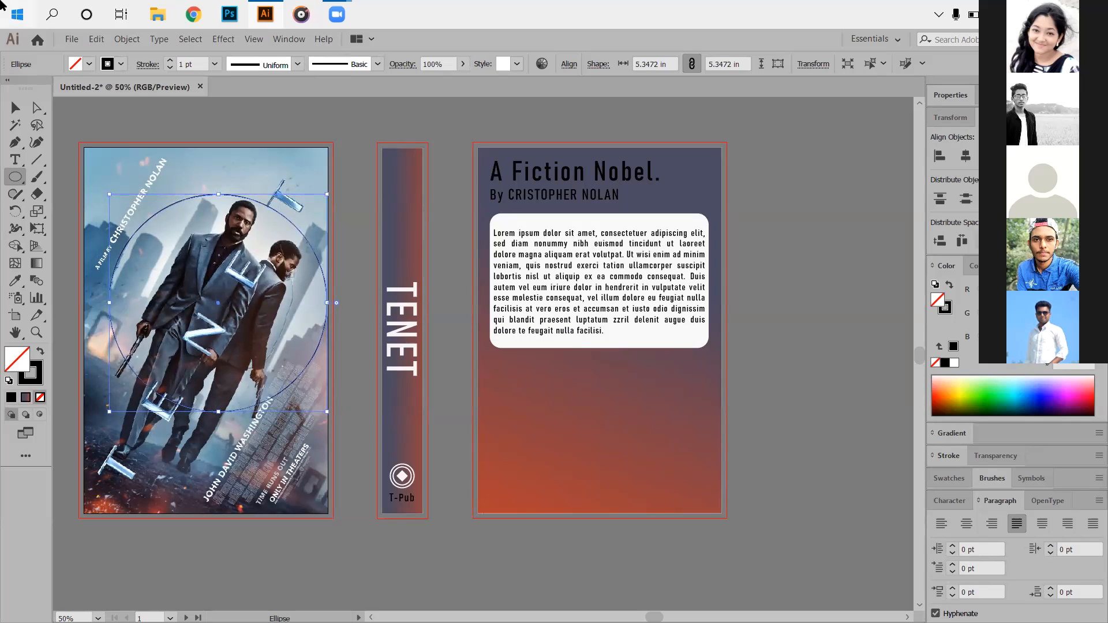
Clip the poster to the circle with a clipping mask and move it lower on the first page.
click(16, 109)
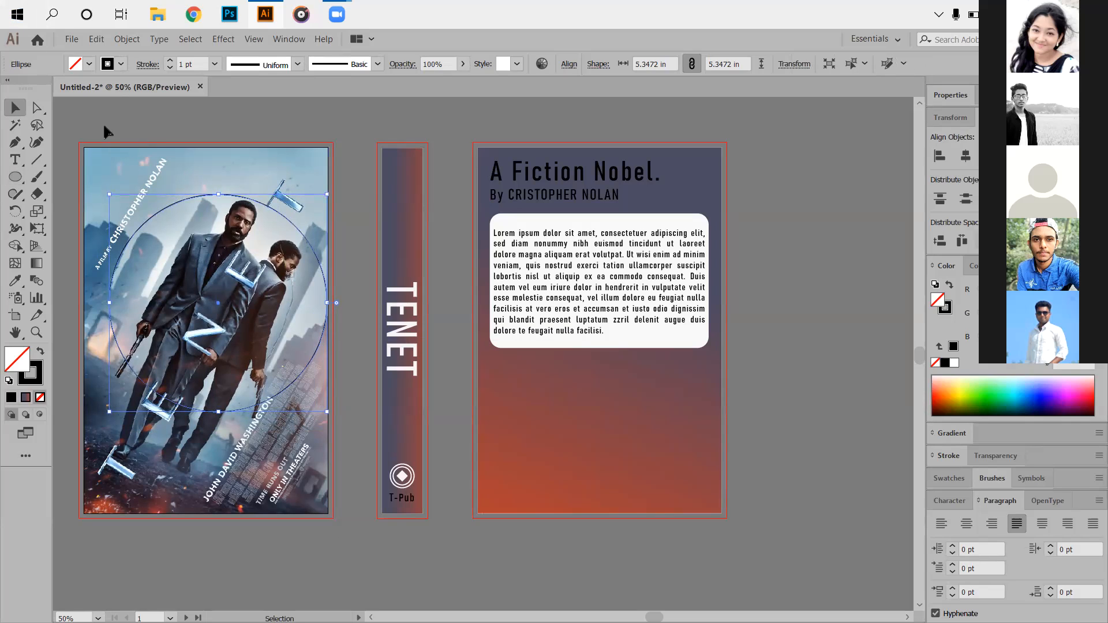
click(93, 130)
drag(257, 343, 260, 346)
right_click(231, 288)
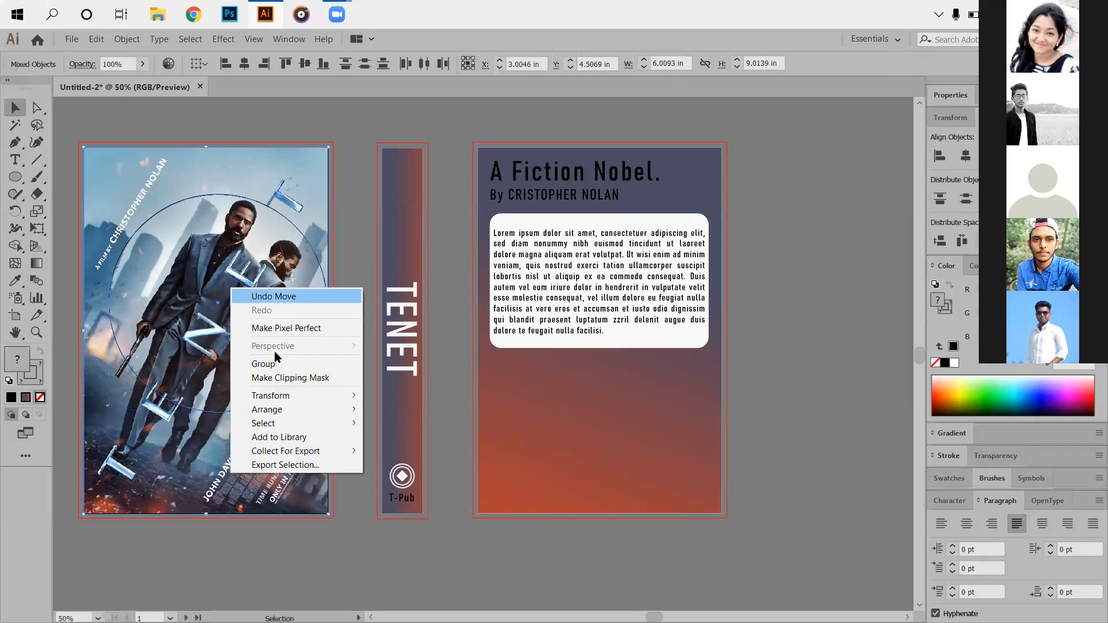
click(279, 379)
click(364, 271)
drag(262, 284, 249, 321)
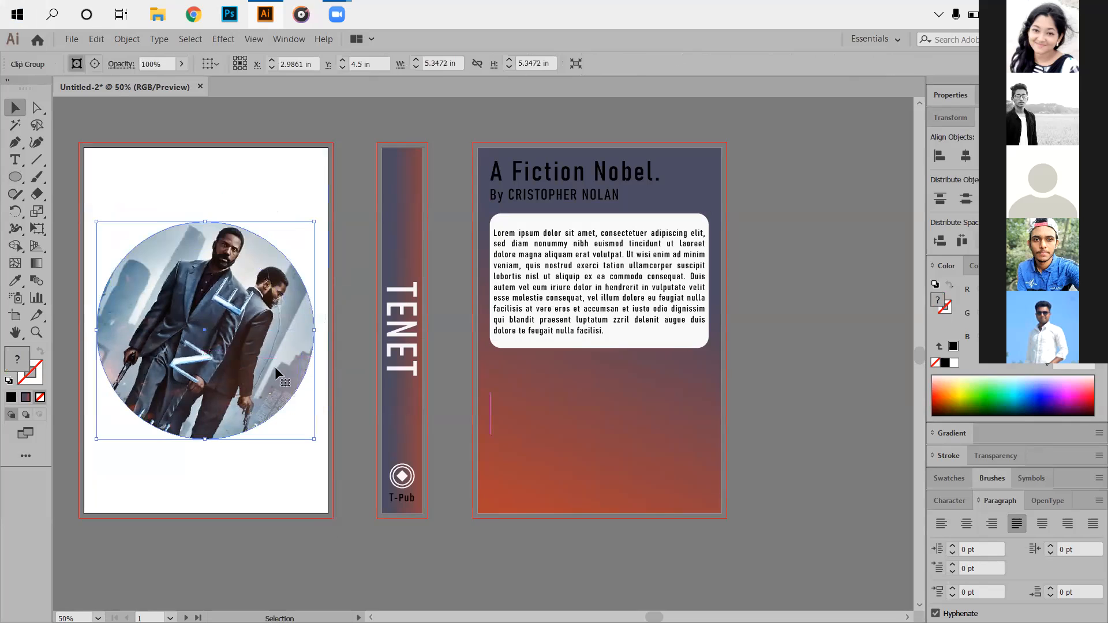
click(239, 493)
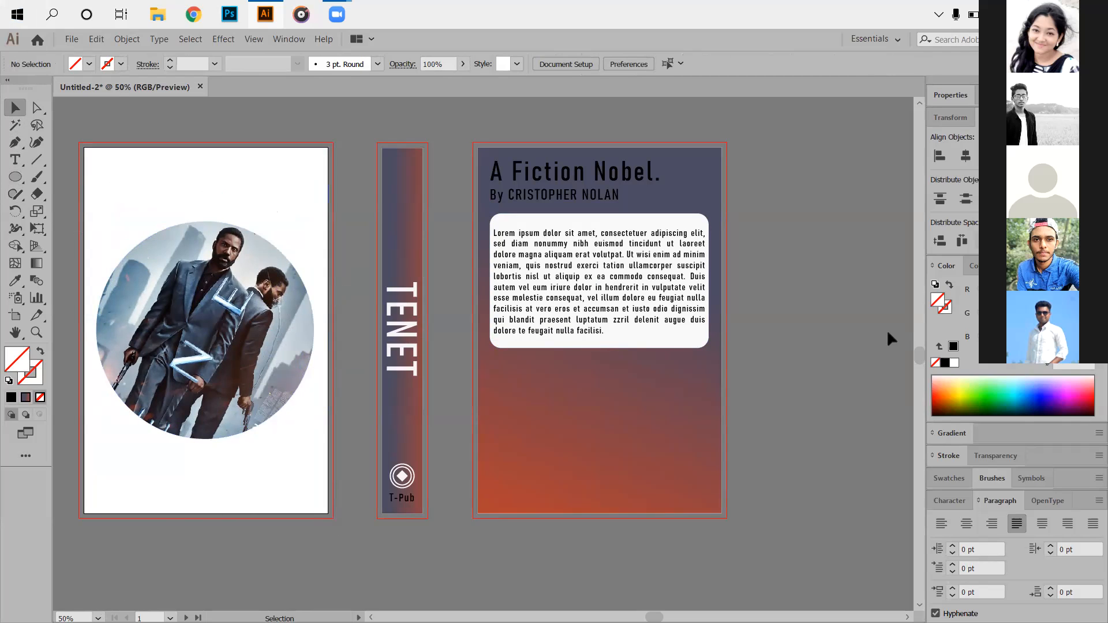
Bring up the Chrome web browser.
scroll(502, 453, up, 2)
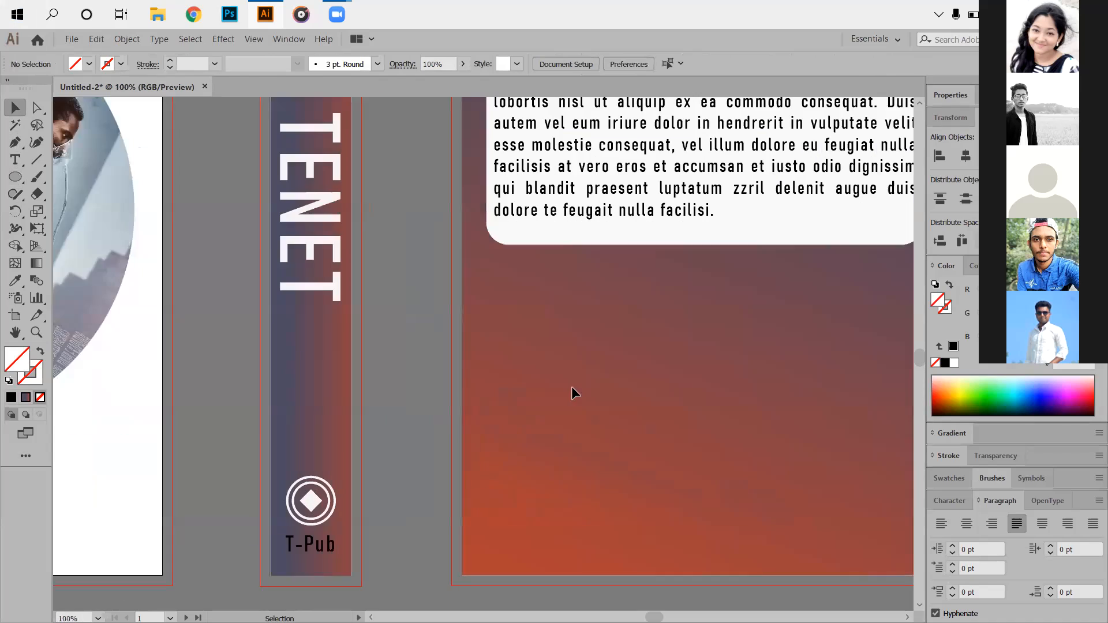
scroll(575, 381, down, 2)
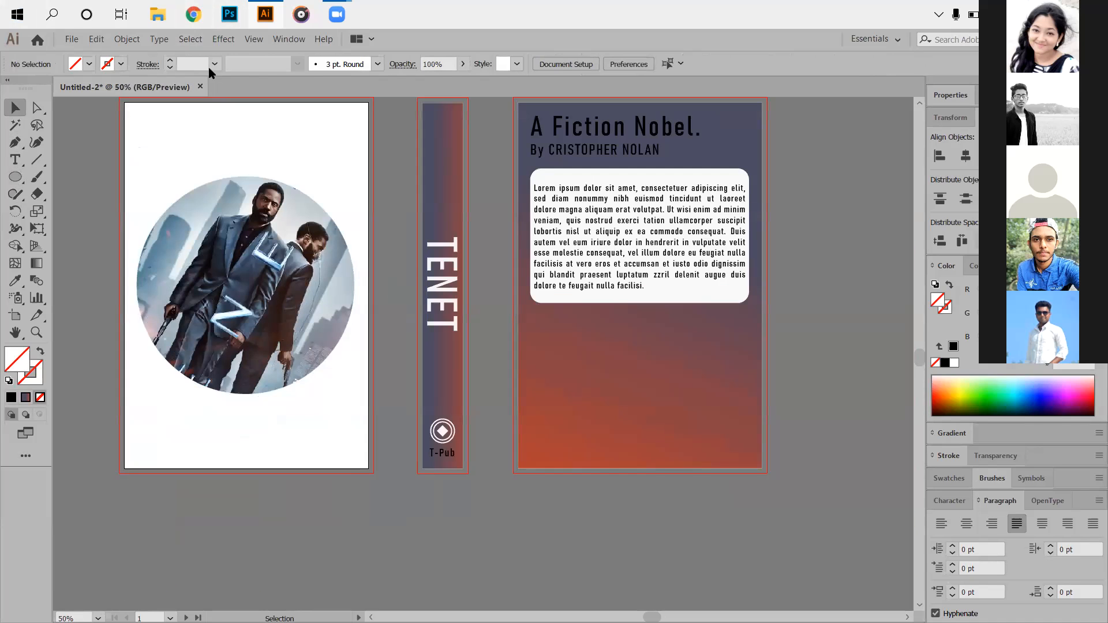
click(193, 15)
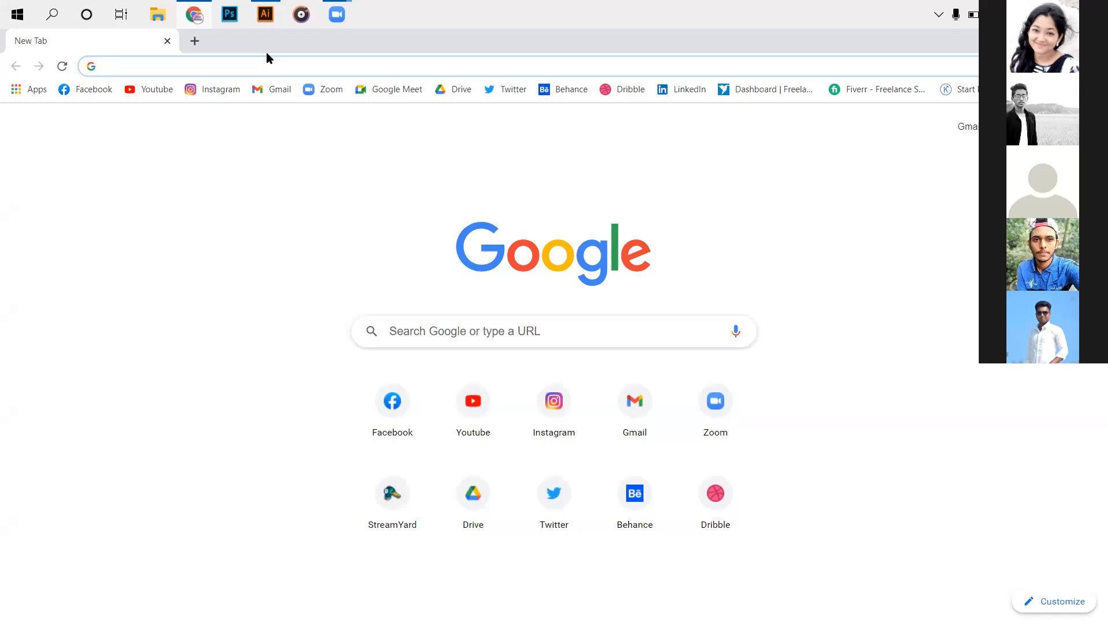
Search for 'BARCODE', open barcode-generator.org and choose the Code 128 barcode type.
text(BARCODE)
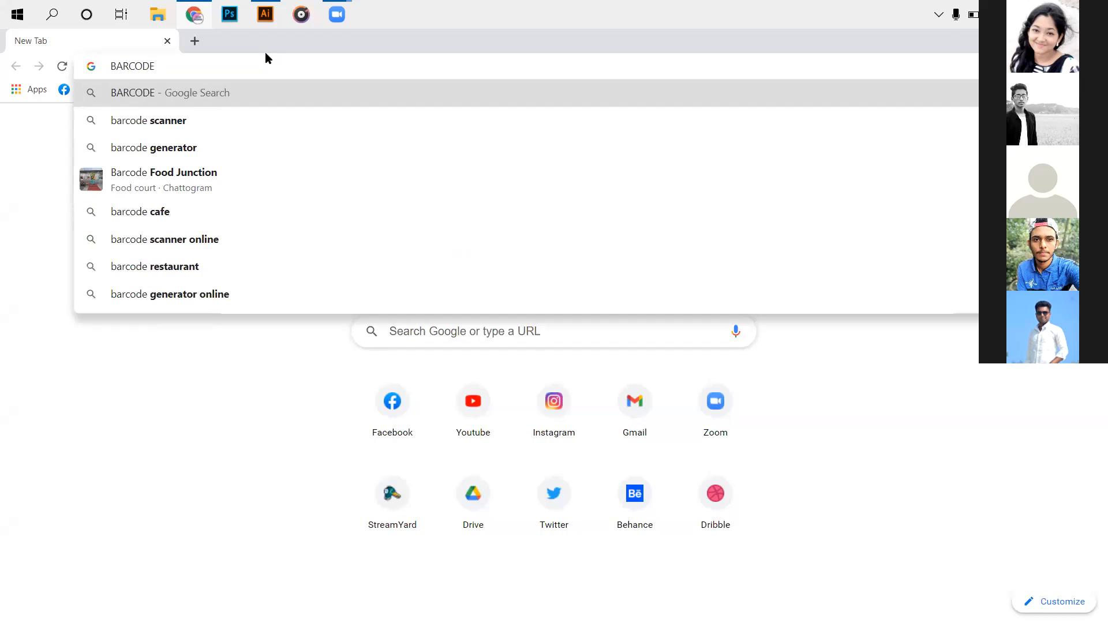
click(210, 145)
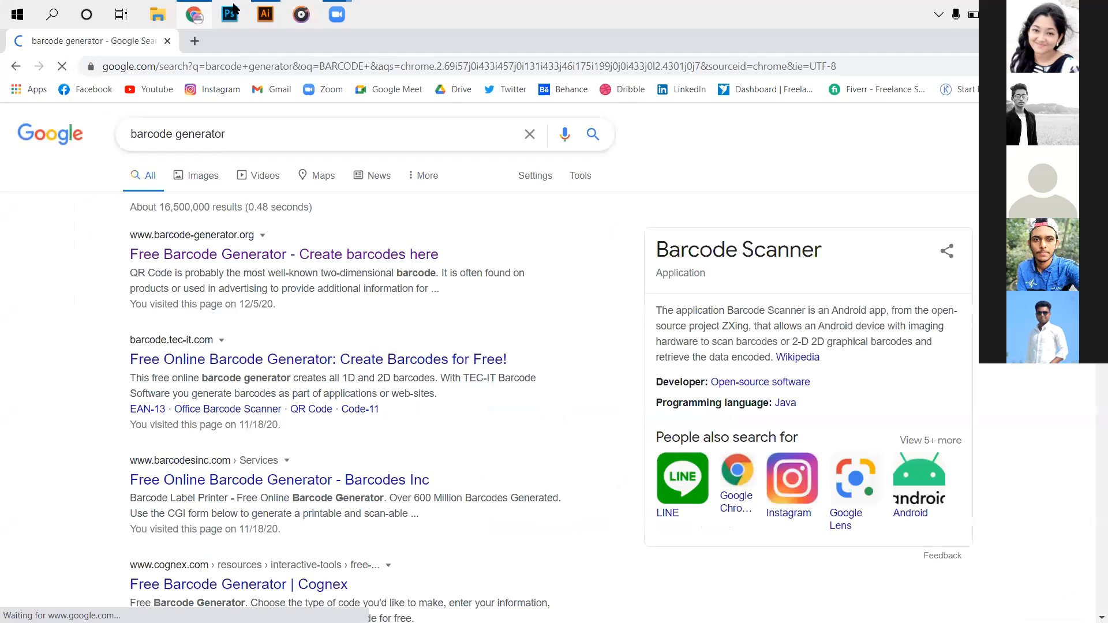
click(215, 248)
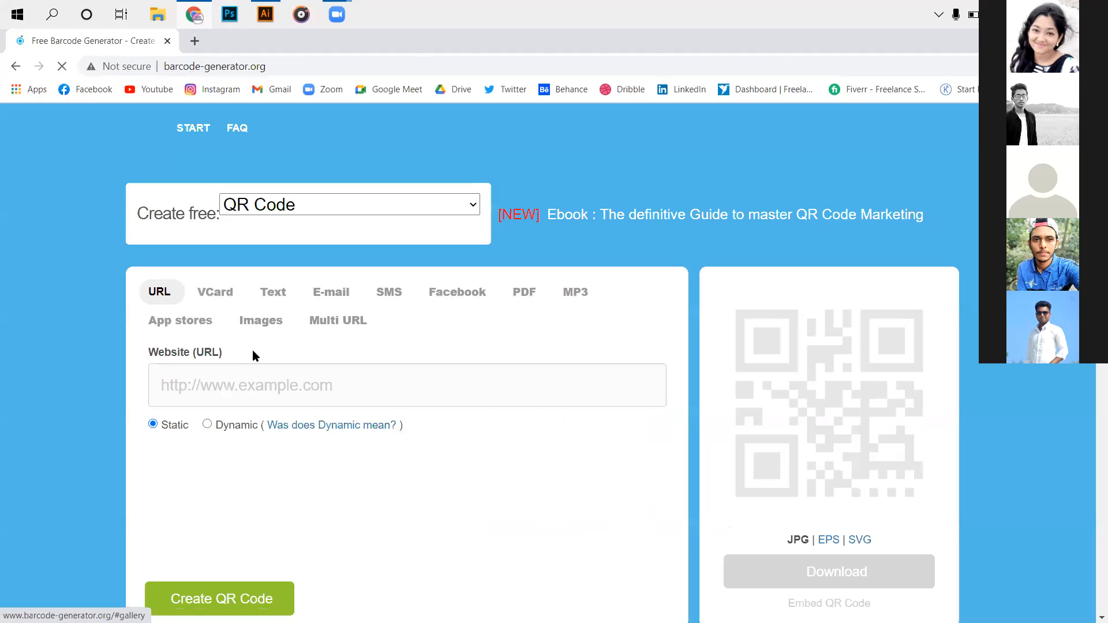
click(315, 212)
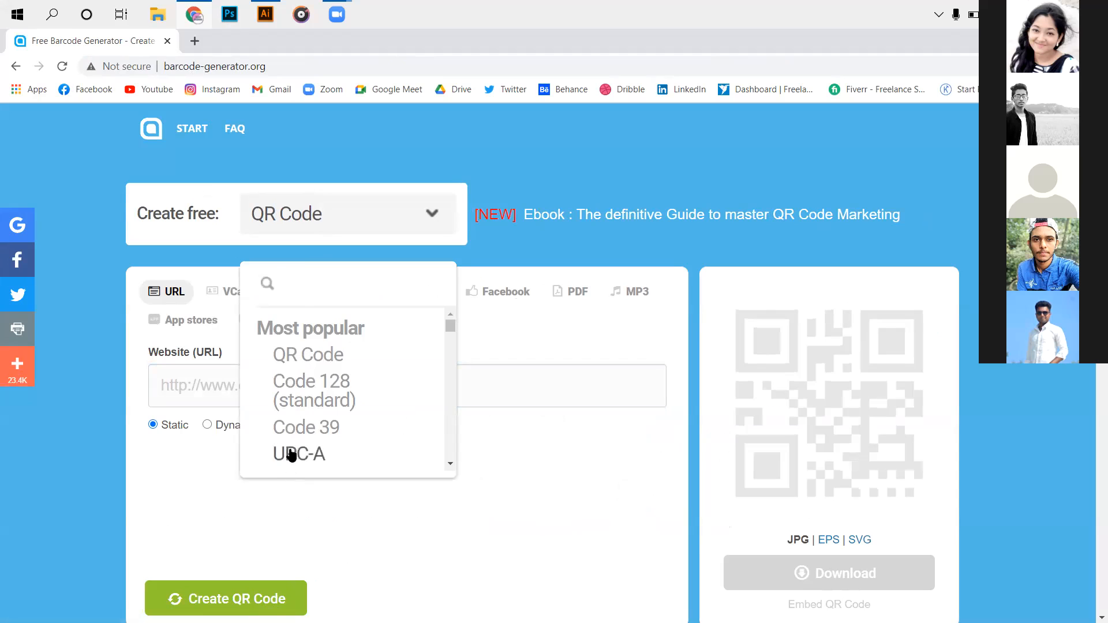
click(306, 386)
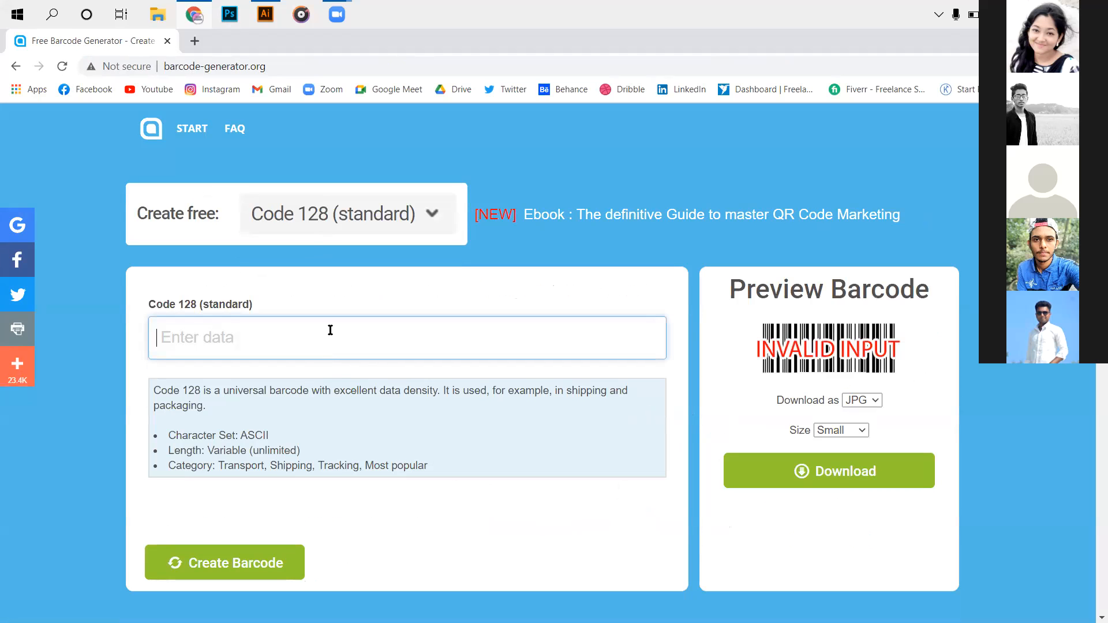
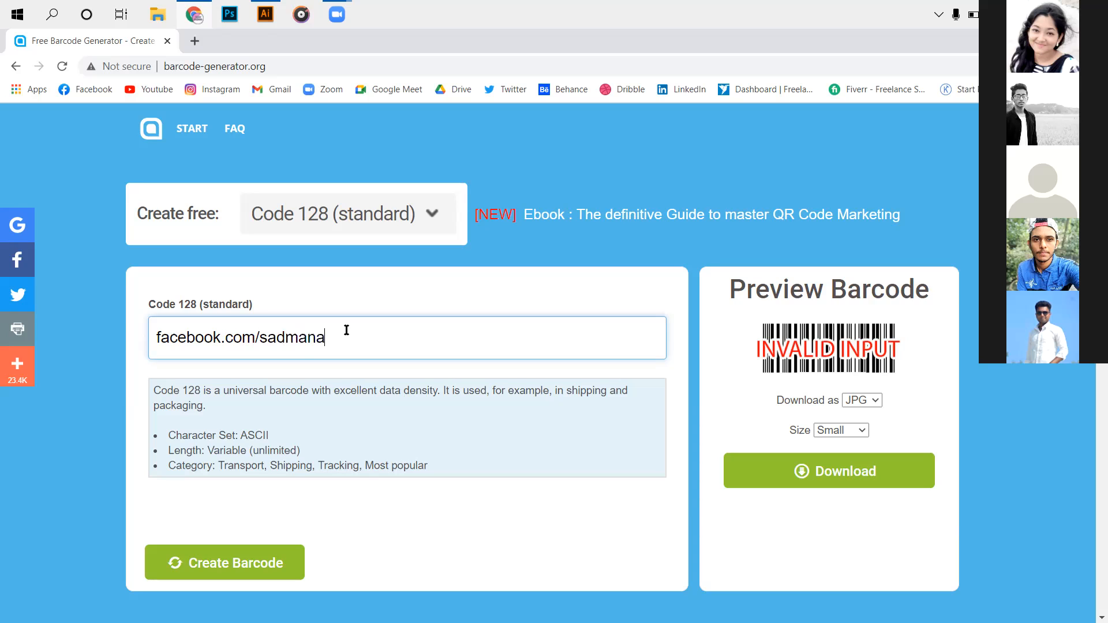
Enter the Facebook profile link as the barcode data and create the barcode.
key(alt+Tab)
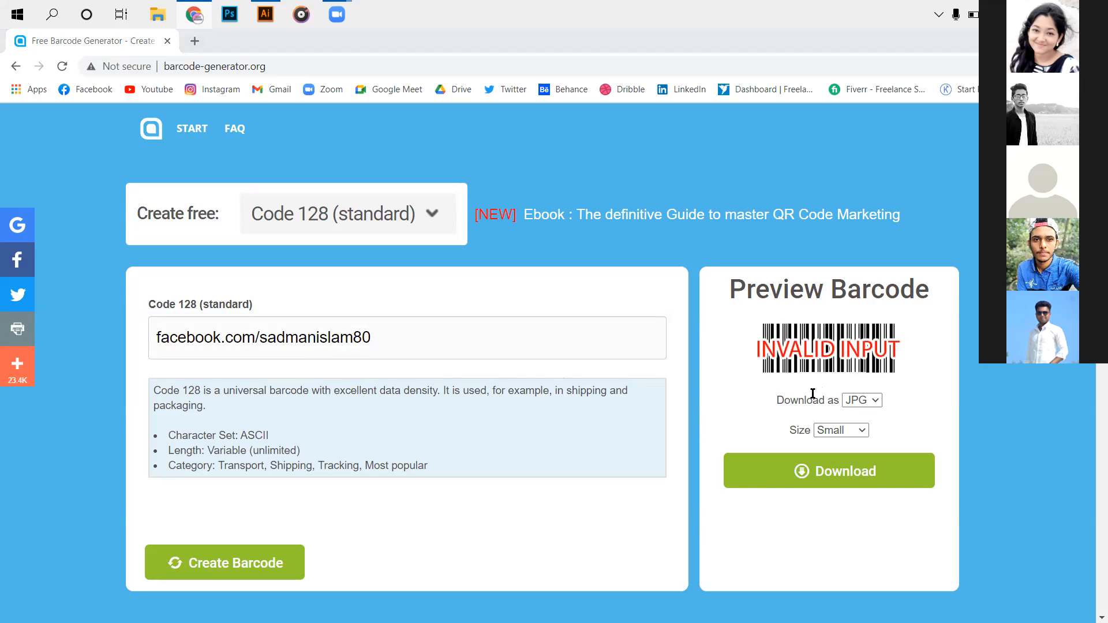
click(280, 562)
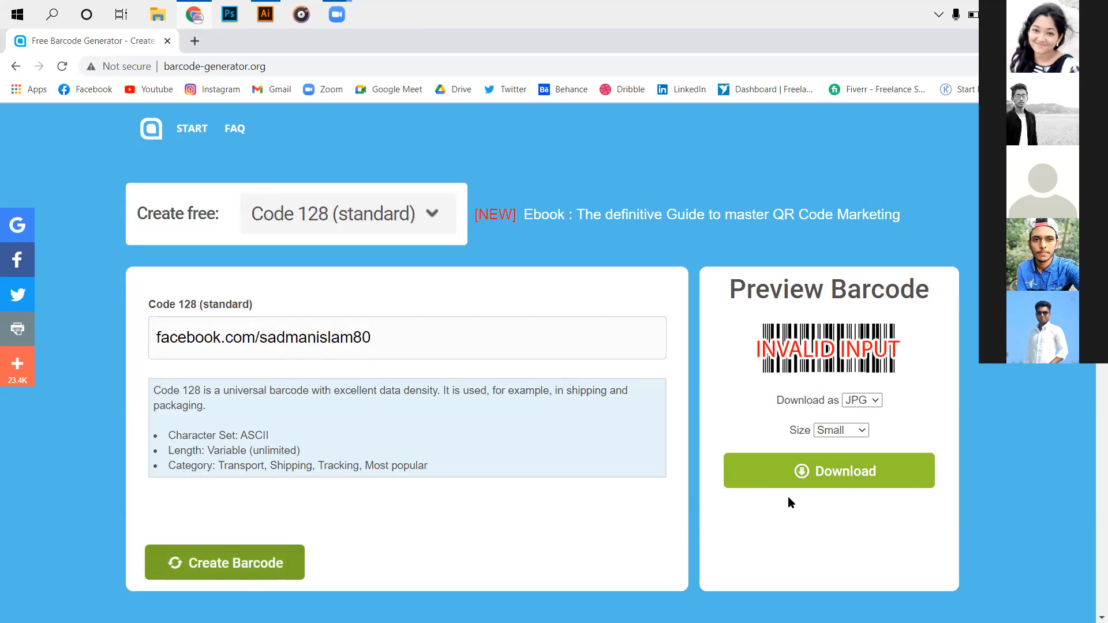
Set the barcode download format to EPS and return to Illustrator.
click(878, 402)
click(863, 436)
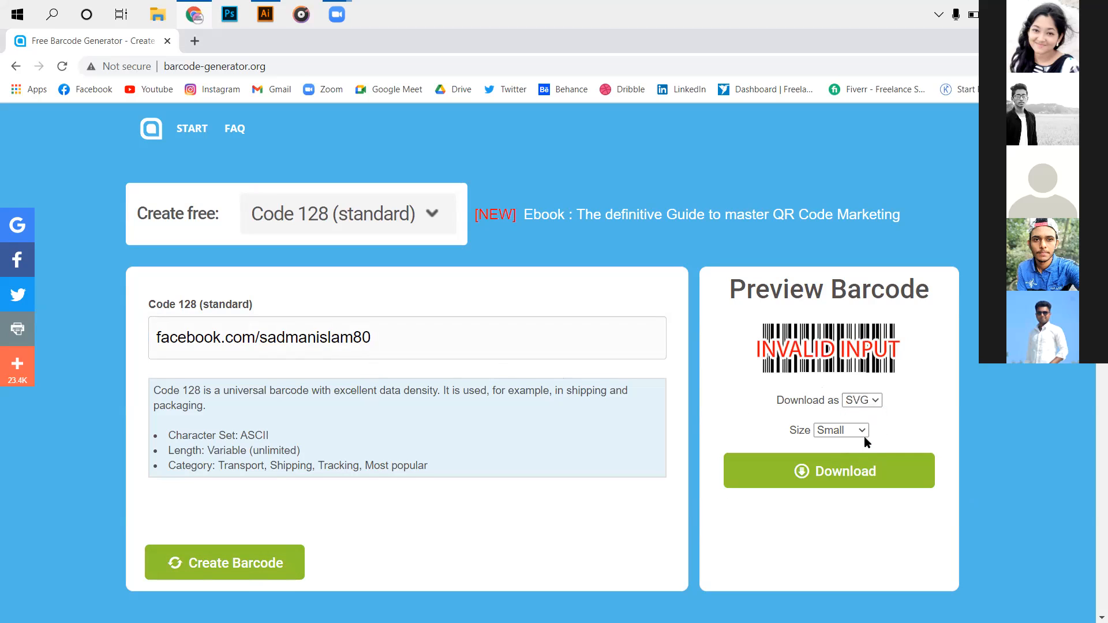
click(864, 404)
click(868, 423)
click(833, 431)
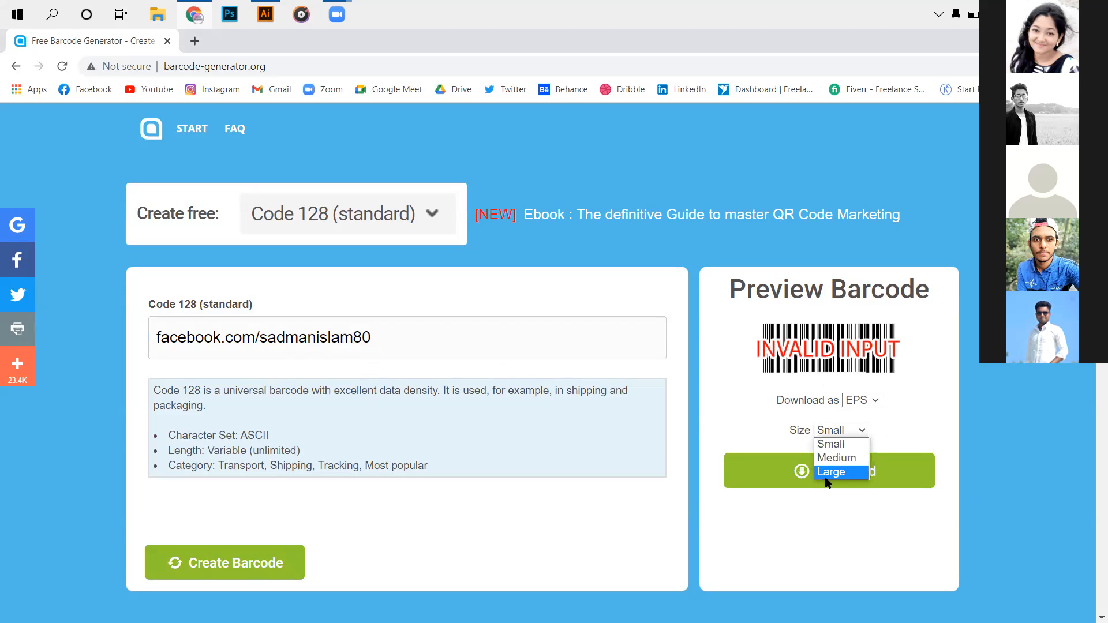
key(alt+Tab)
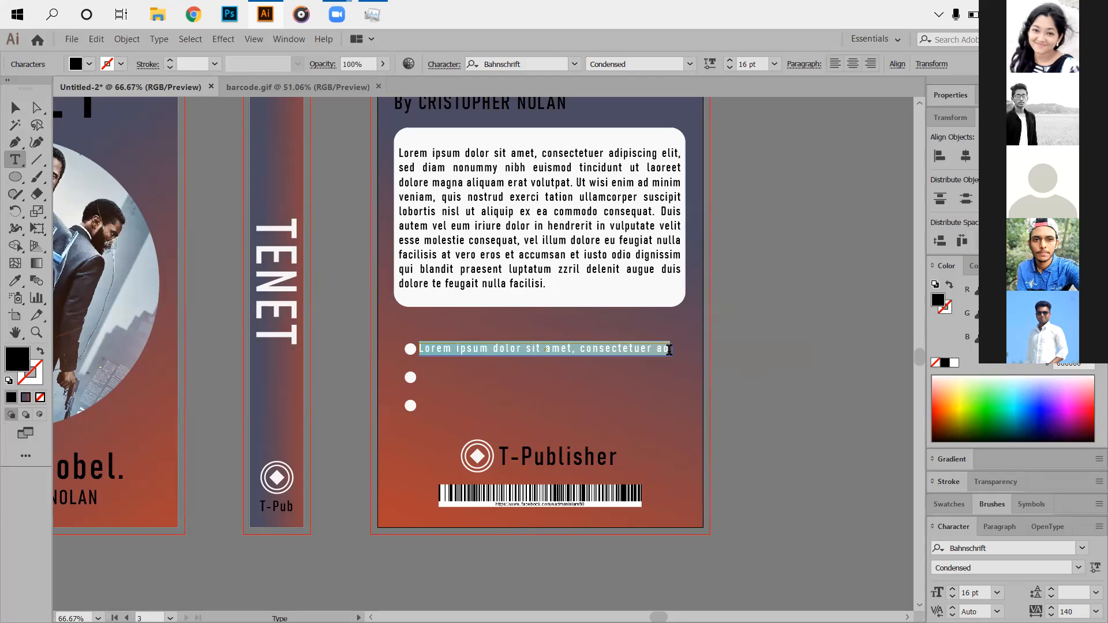
Duplicate the bullet text line downward to make the third bullet line.
key(Escape)
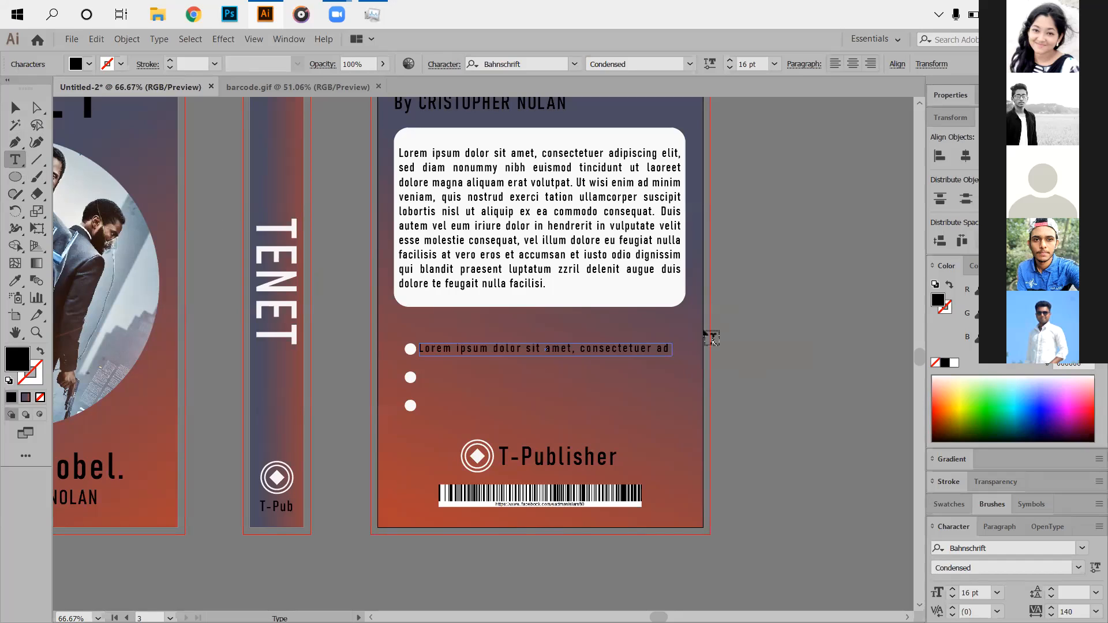
click(15, 107)
click(871, 353)
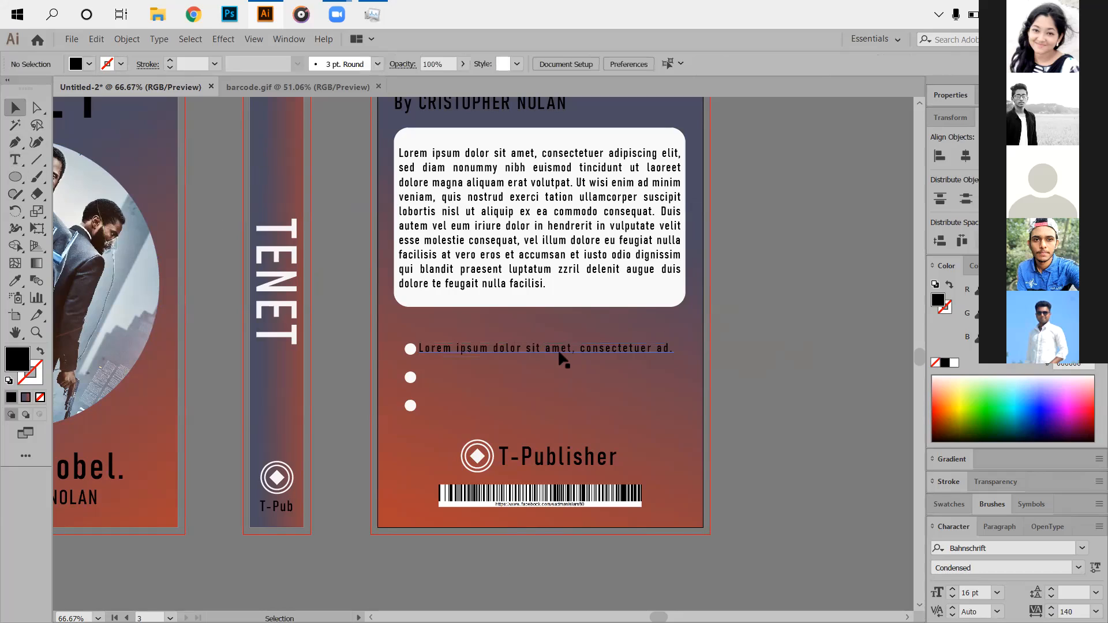
drag(563, 352, 566, 410)
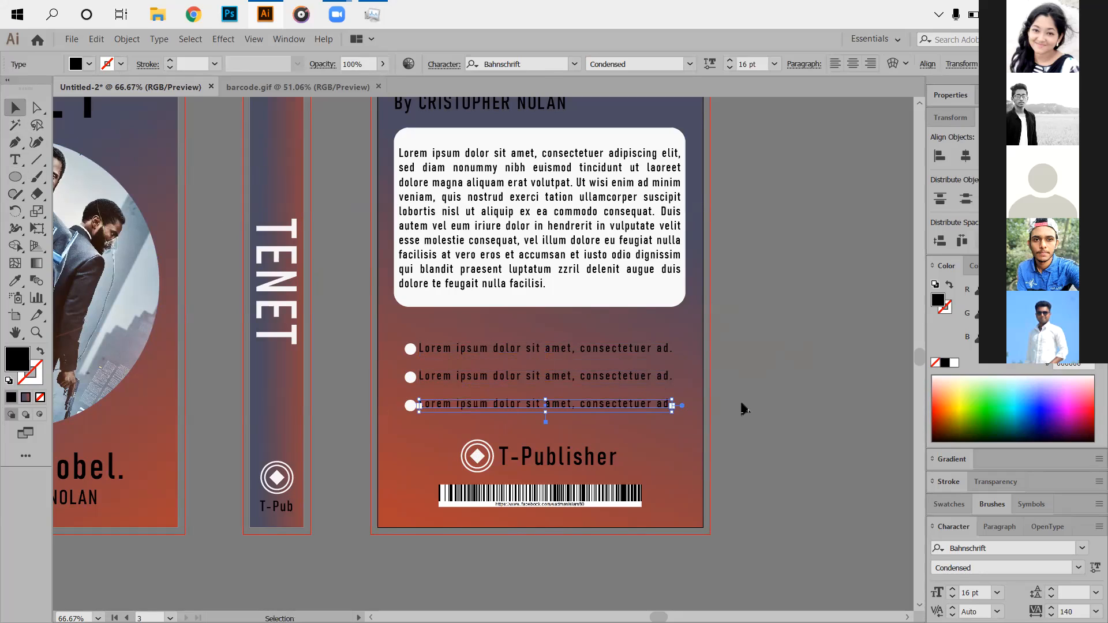
click(747, 409)
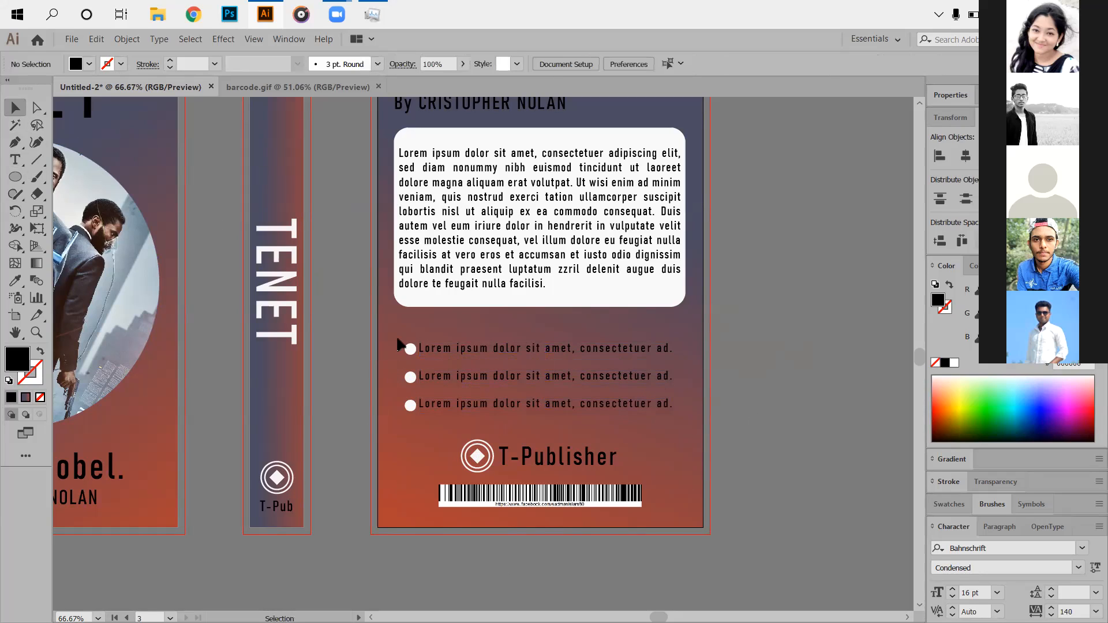
Shrink the three bullet dots and centre the first dot vertically on its line.
drag(398, 341, 412, 379)
click(720, 409)
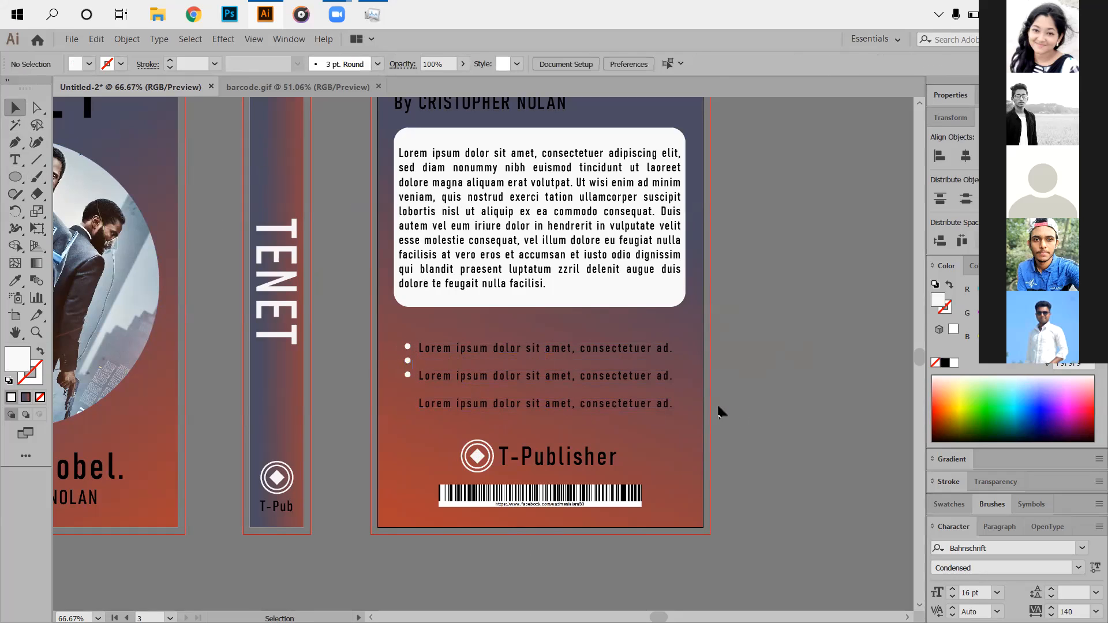
drag(394, 312, 460, 358)
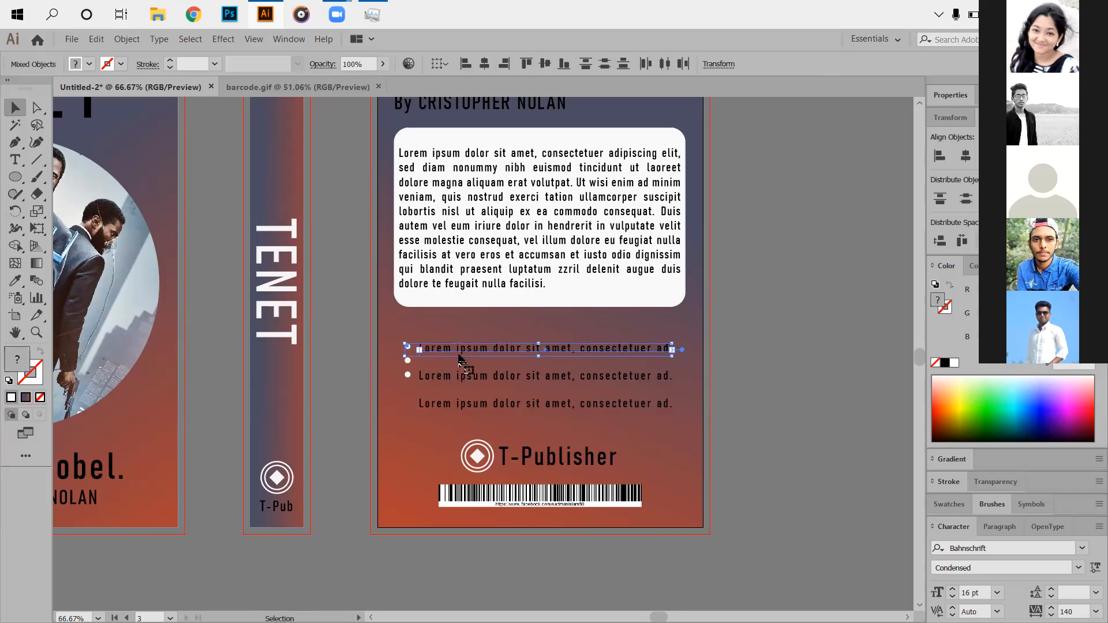
click(545, 64)
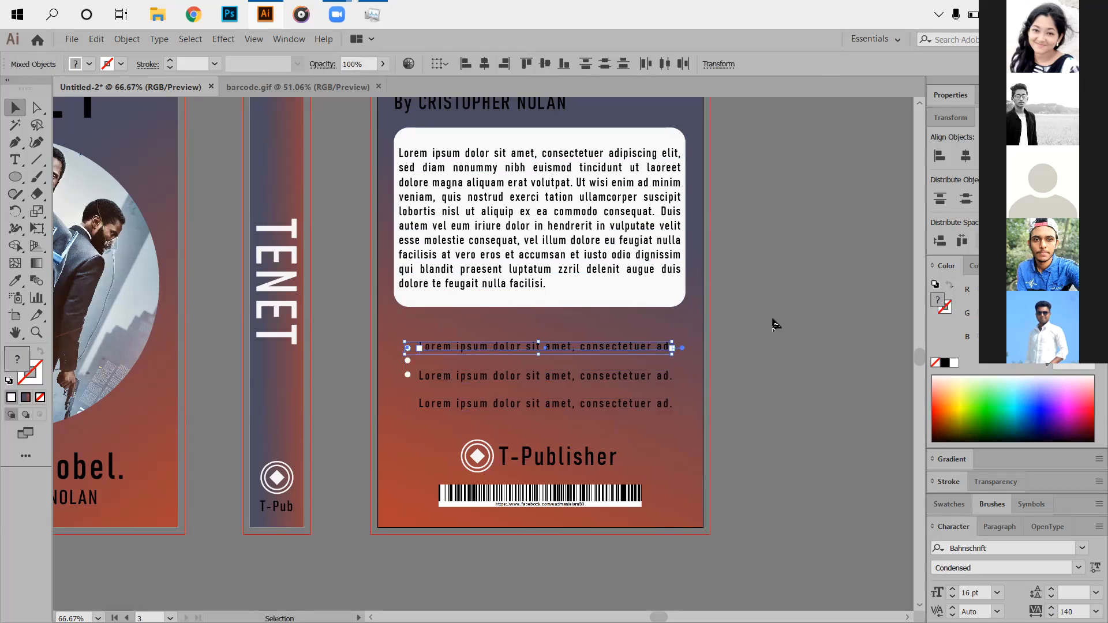
click(774, 322)
Place the second and third dots beside their lines, centred vertically on each.
drag(408, 373, 408, 438)
drag(408, 360, 398, 383)
shift+click(646, 378)
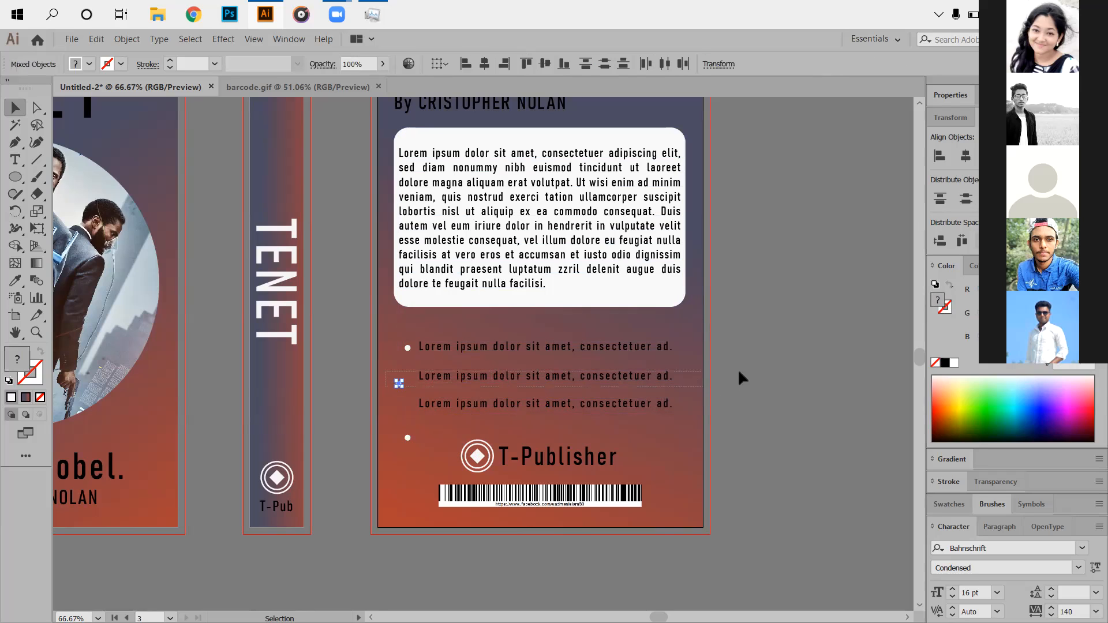
click(1049, 156)
click(840, 324)
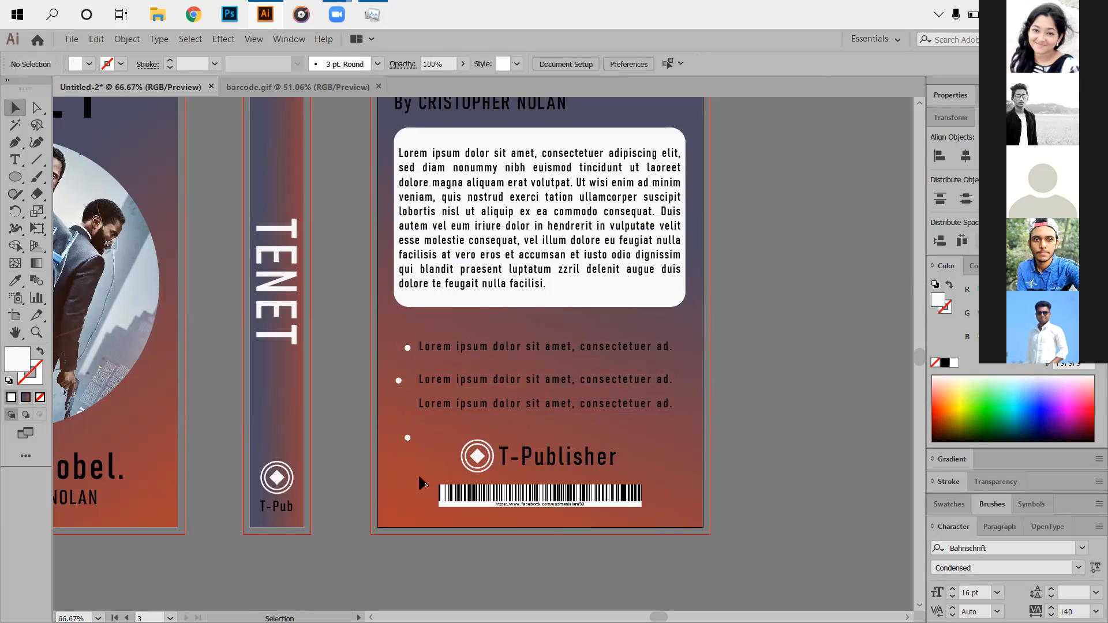
drag(447, 438, 448, 432)
drag(397, 400, 433, 441)
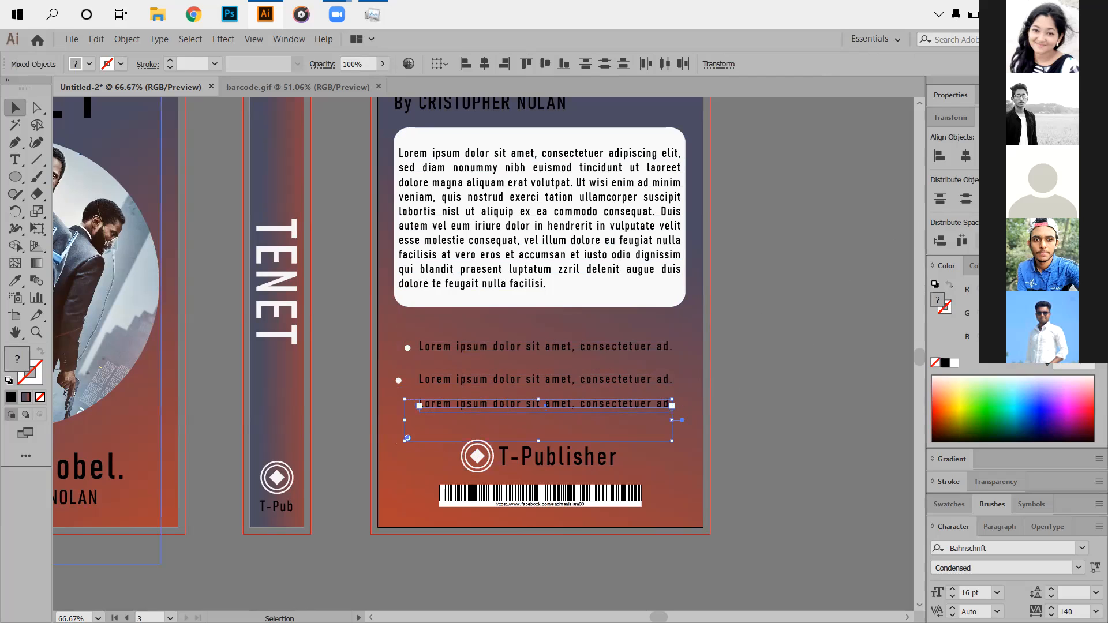
click(545, 64)
click(740, 426)
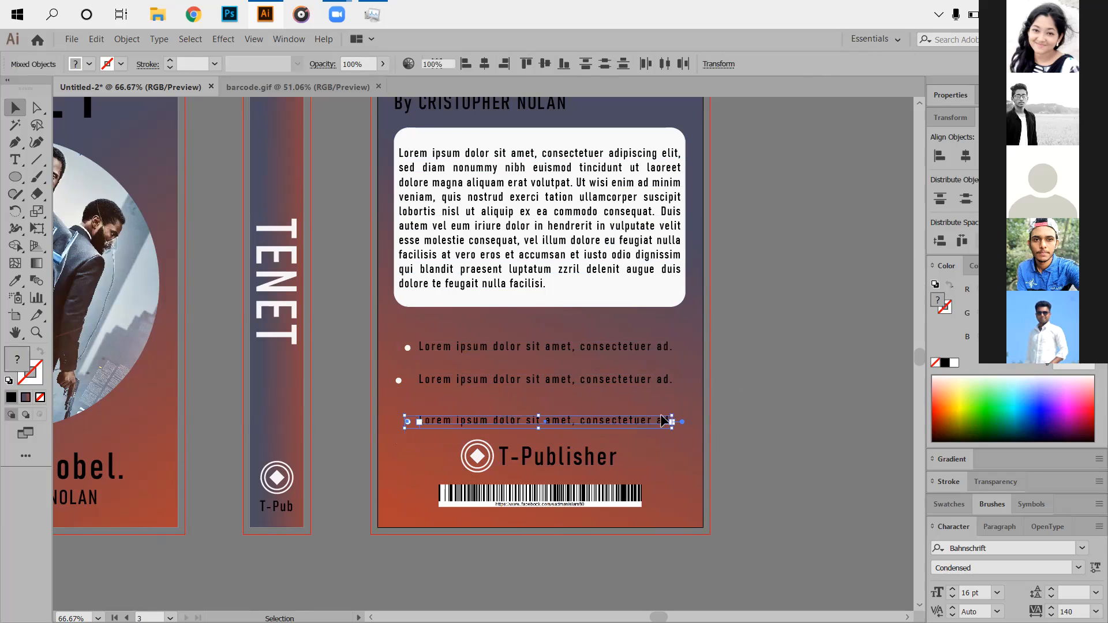
Align the three dots in one column and nudge the text lines slightly left.
drag(411, 406, 411, 427)
click(965, 156)
click(807, 318)
drag(381, 334, 476, 354)
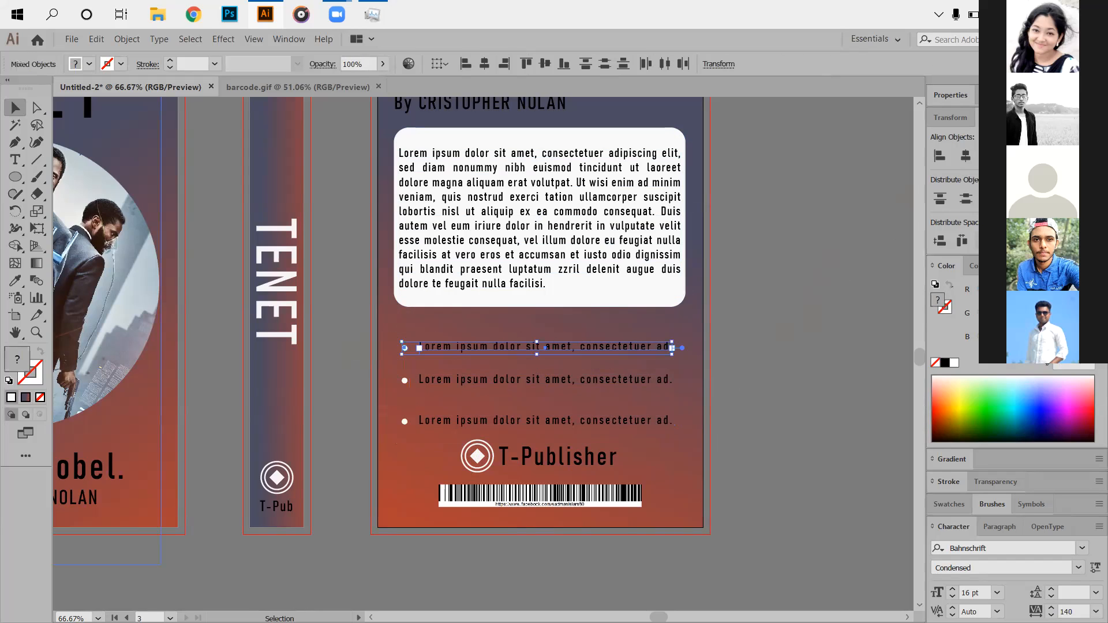
click(720, 329)
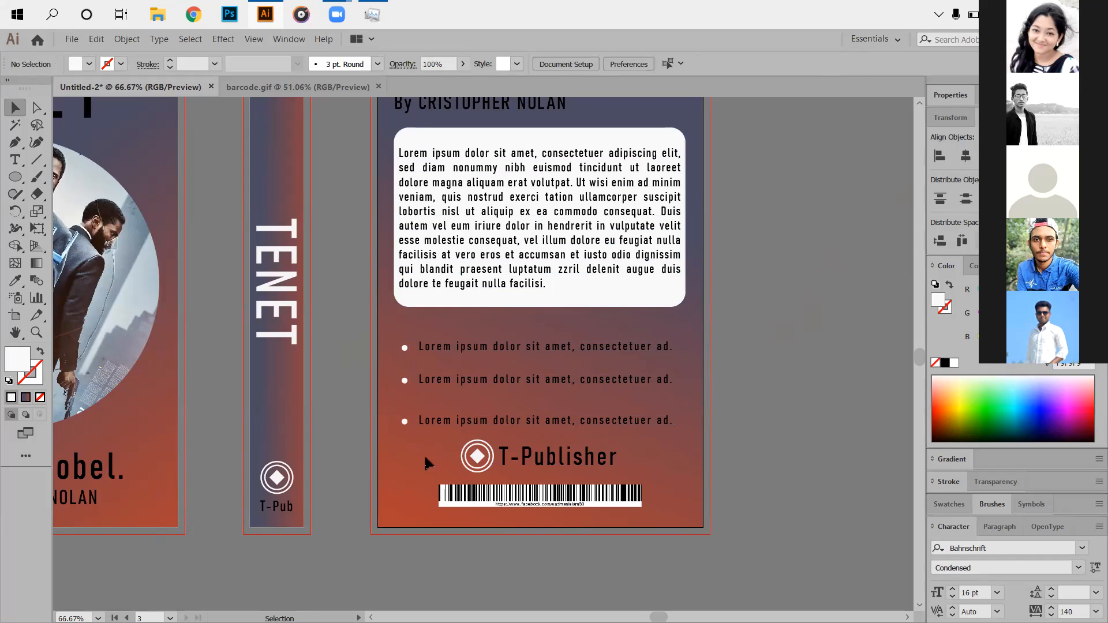
drag(403, 381, 699, 391)
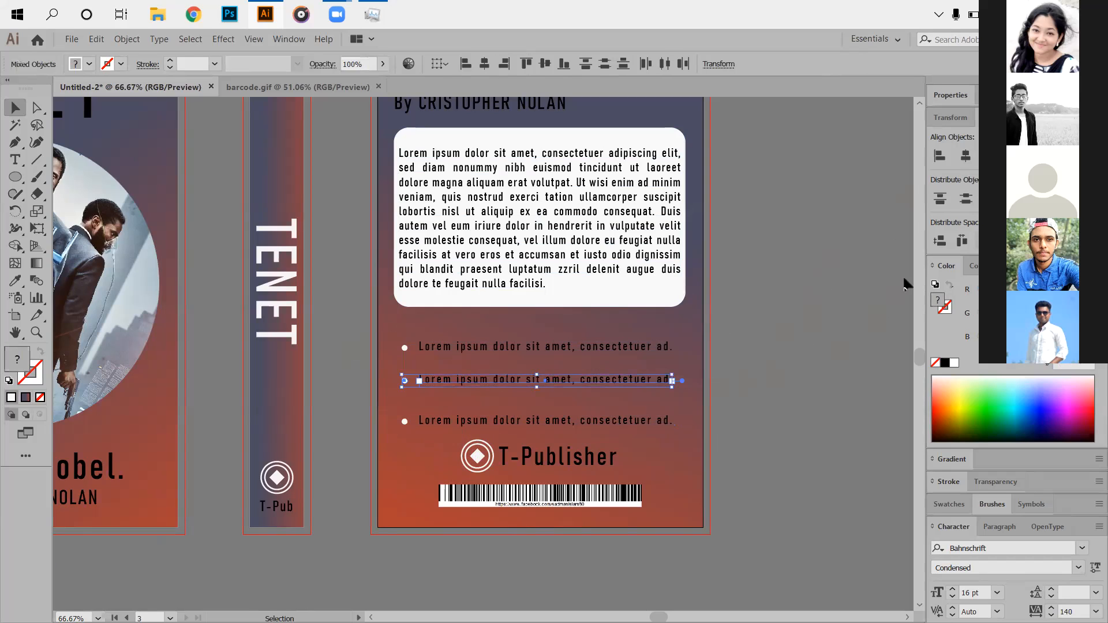
click(785, 392)
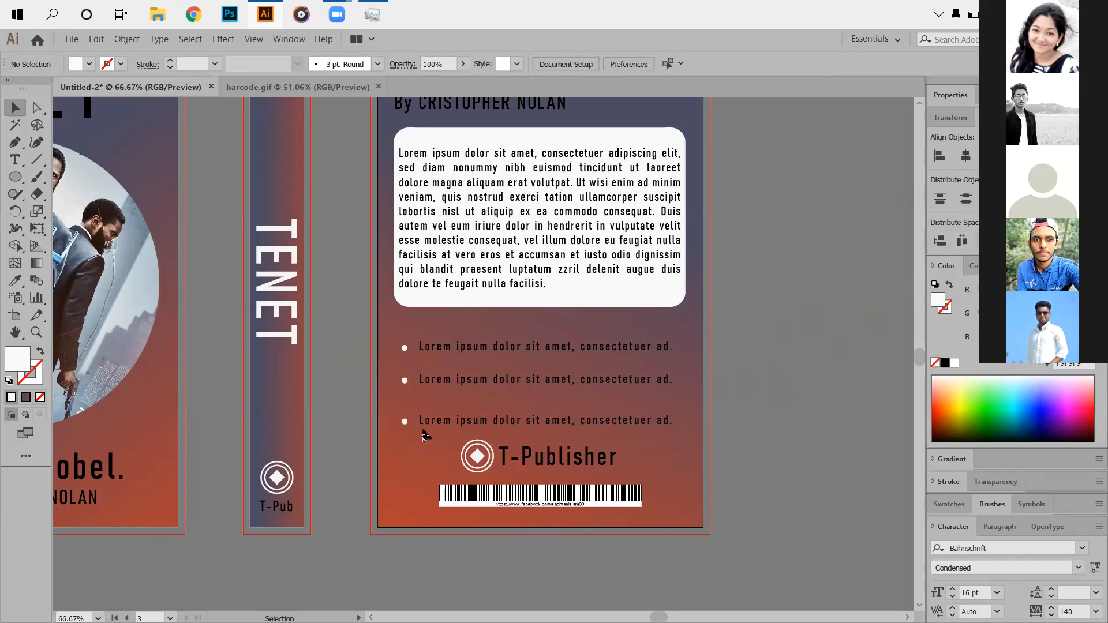
drag(472, 436, 473, 438)
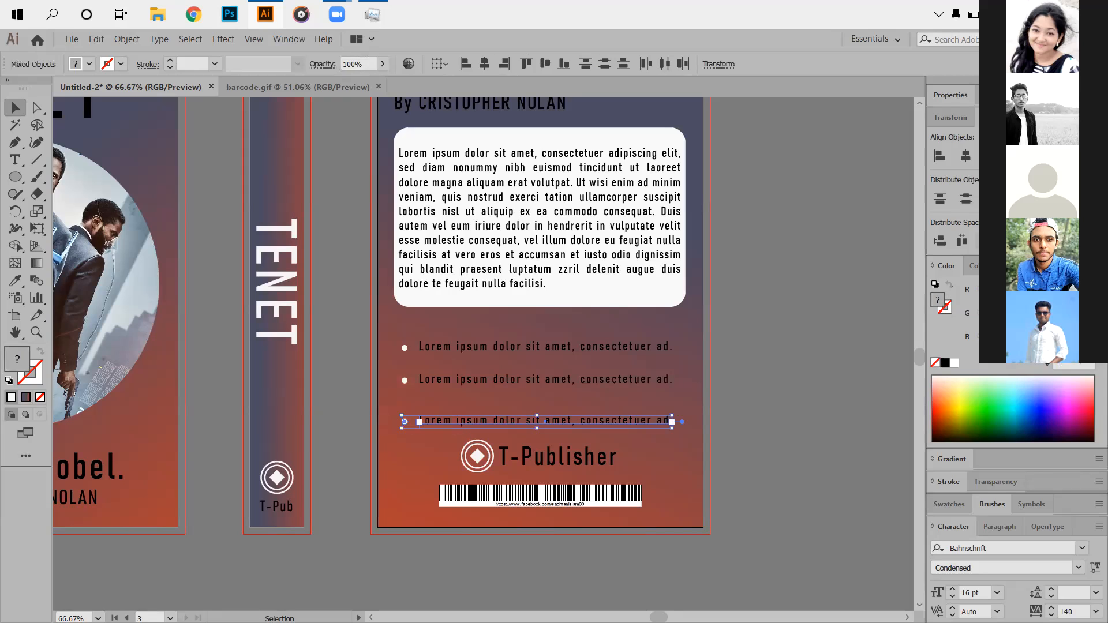
drag(442, 333, 514, 427)
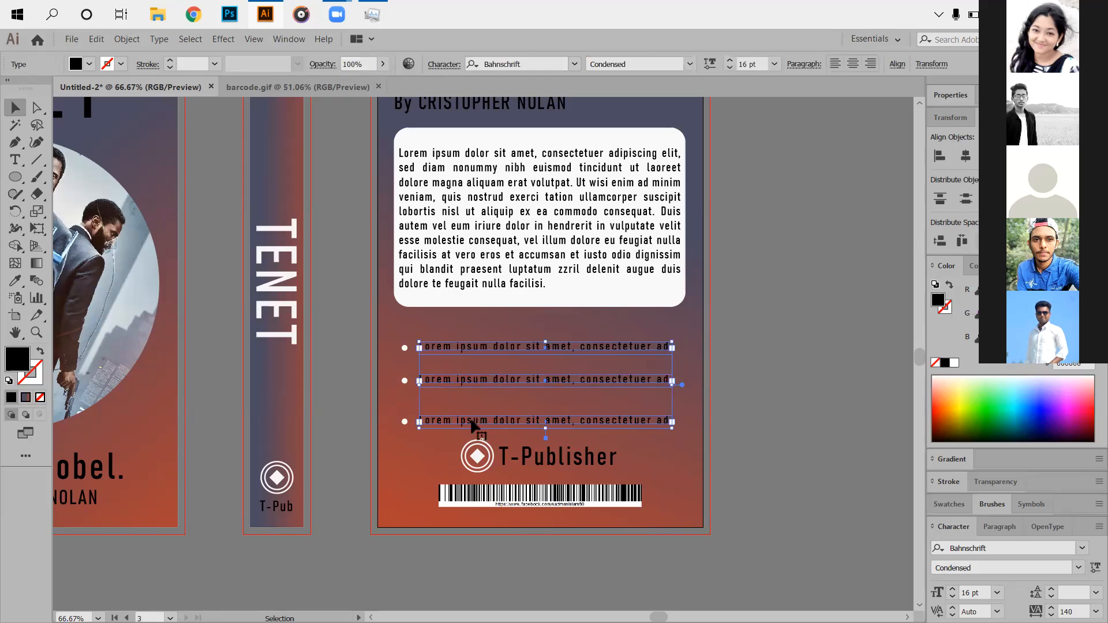
key(Left)
key(Left)
key(Left)
key(Left)
key(Left)
key(Left)
key(Left)
key(Left)
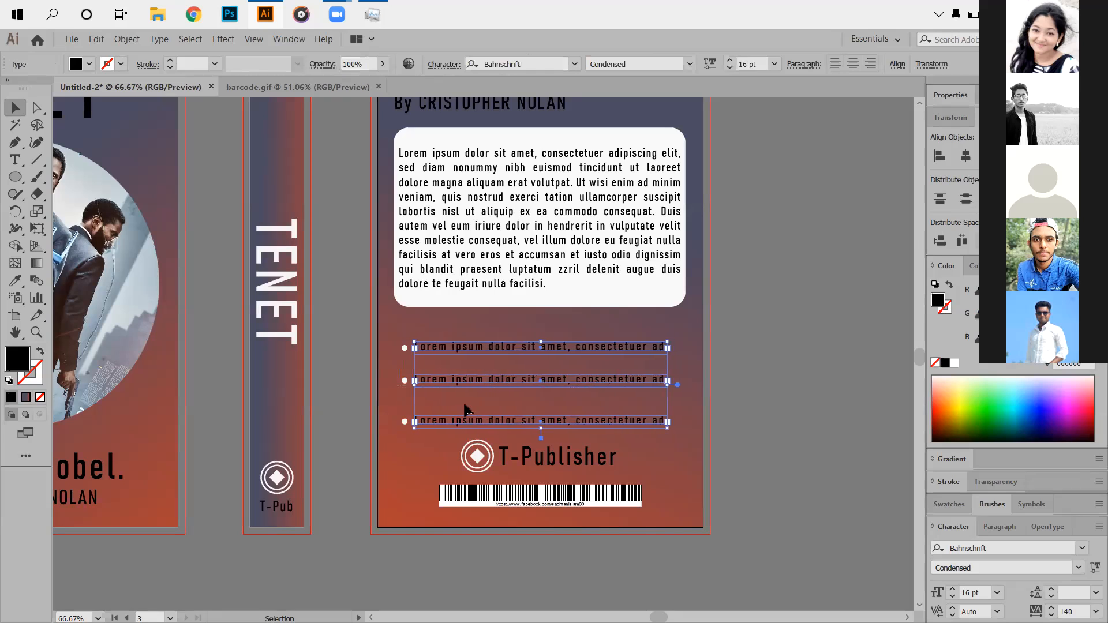
click(741, 371)
Group the three bullet lines together with their dots.
drag(390, 338, 568, 436)
click(816, 386)
drag(491, 330, 611, 417)
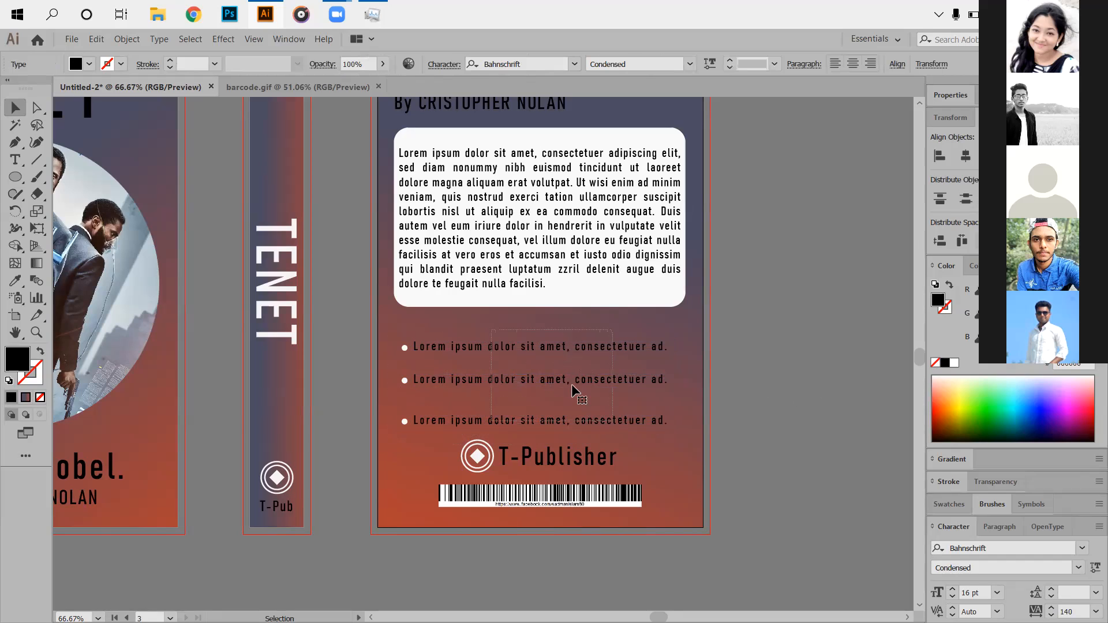
click(746, 385)
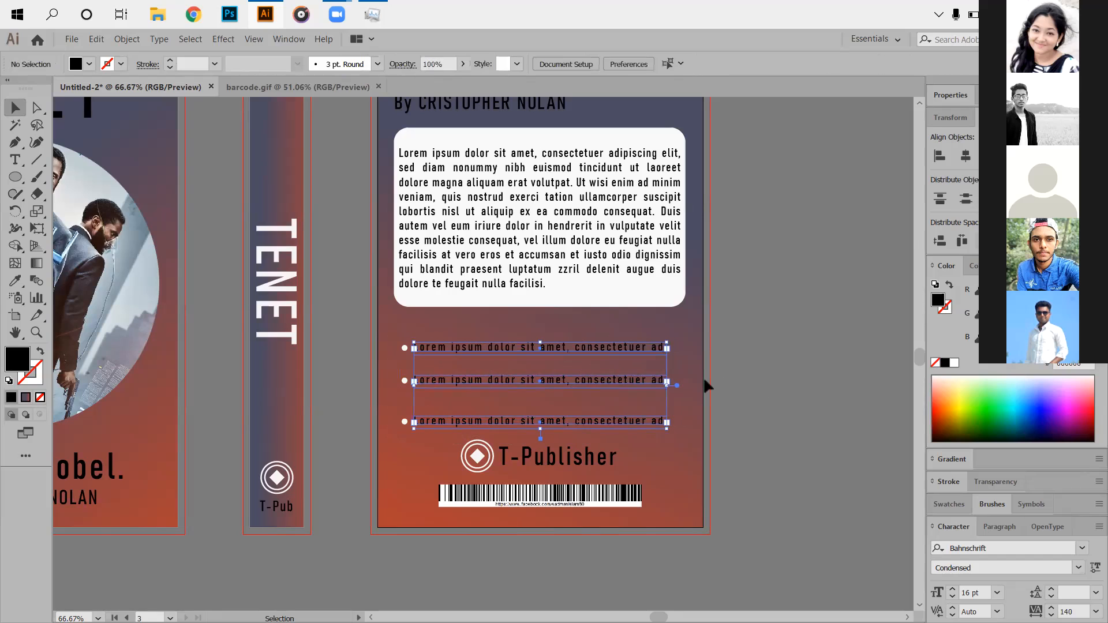
drag(396, 338, 508, 436)
right_click(519, 442)
click(537, 499)
click(889, 495)
drag(382, 326, 588, 430)
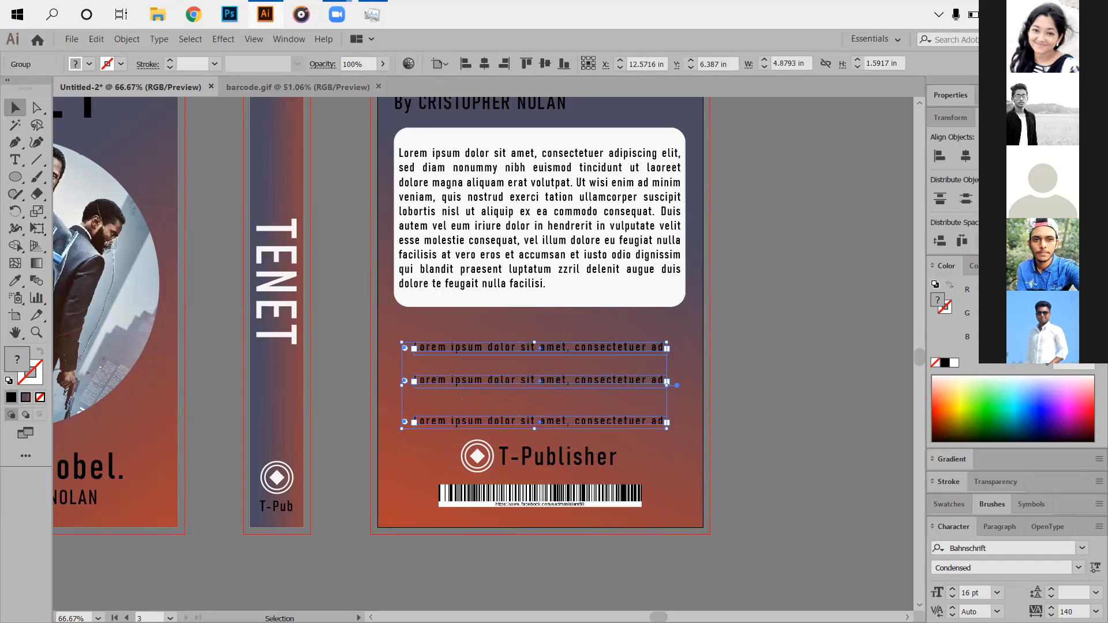
click(835, 342)
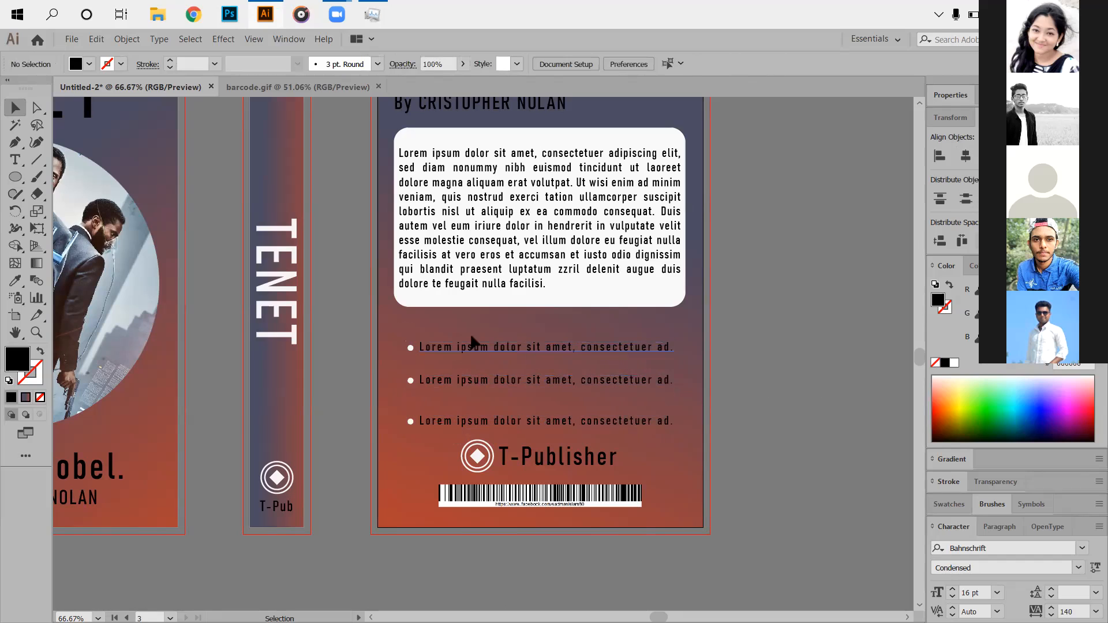
drag(451, 318, 548, 419)
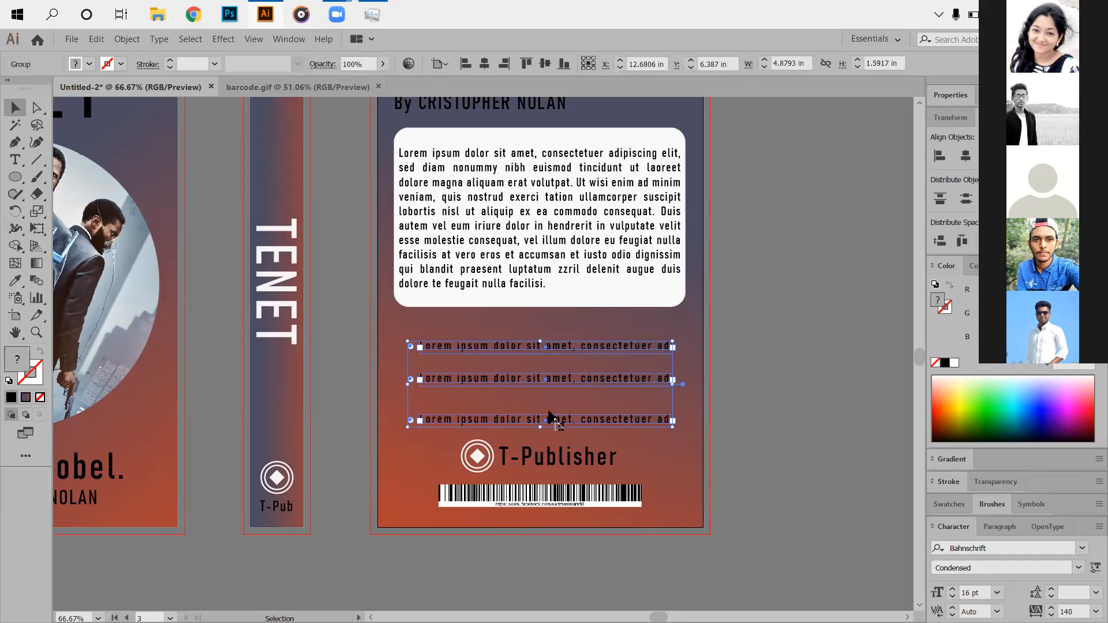
click(834, 356)
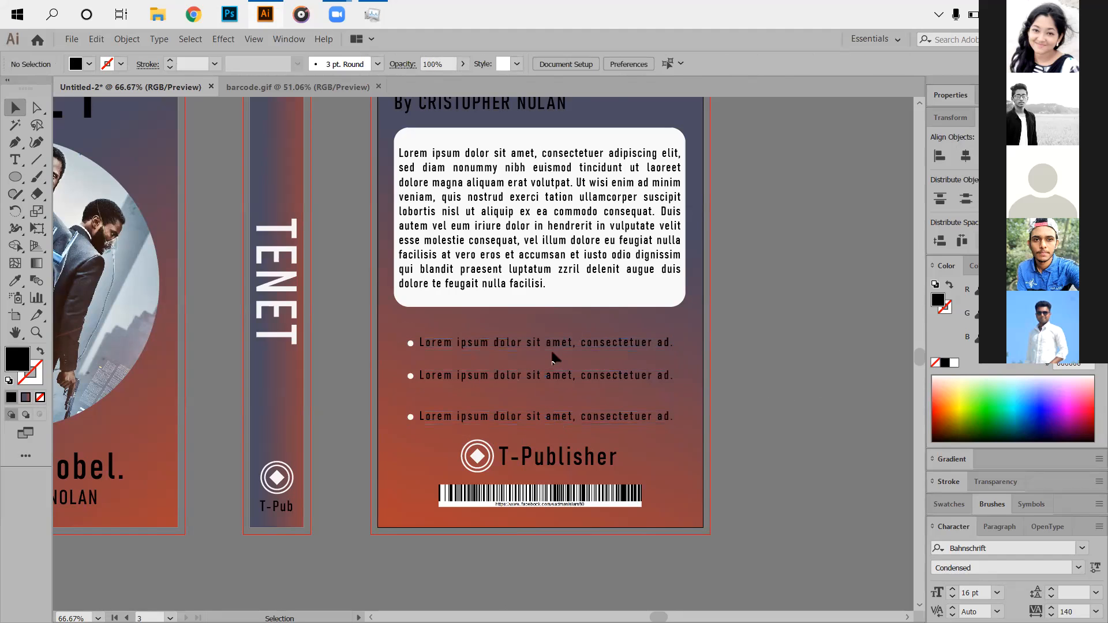
scroll(553, 357, up, 2)
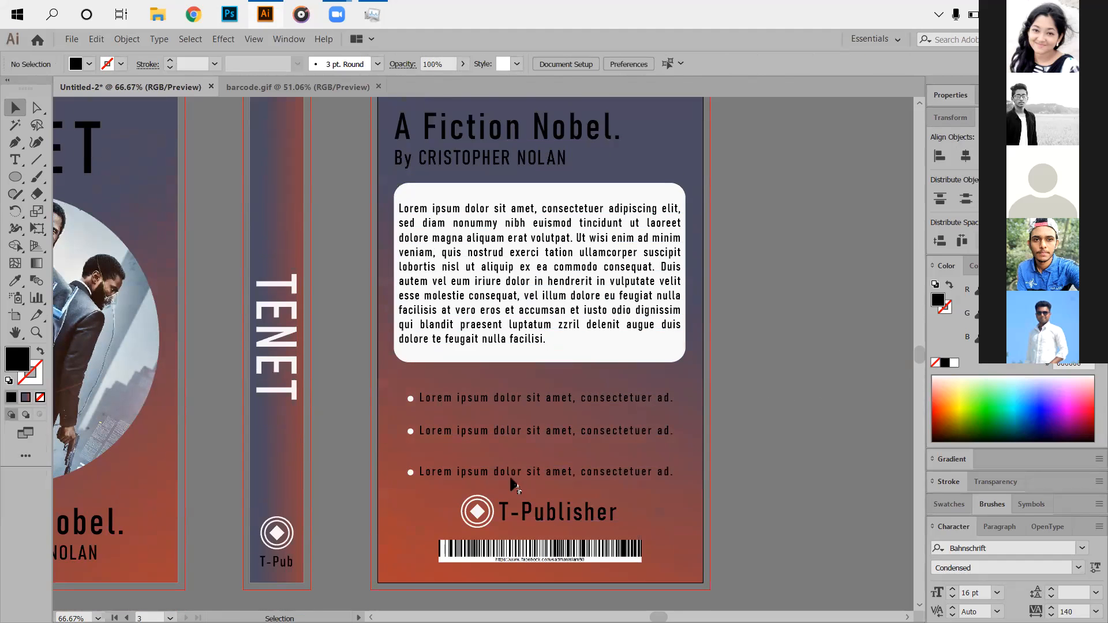
Nudge the title, byline and body text block down slightly.
scroll(514, 485, up, 2)
drag(390, 166, 528, 395)
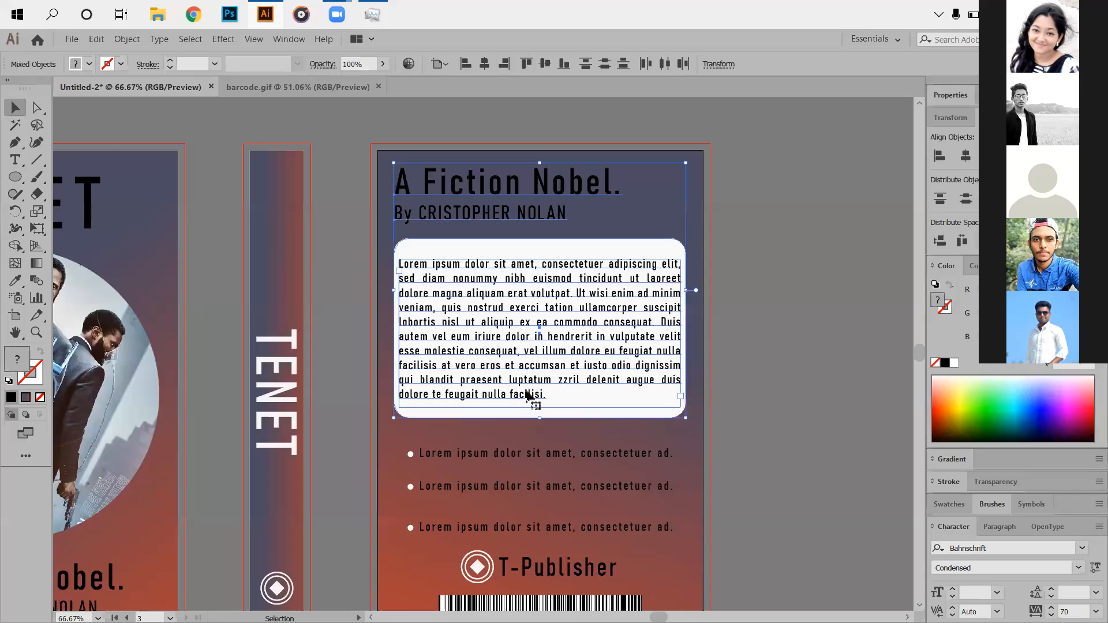
key(Down)
key(Down)
key(Down)
key(Down)
key(Down)
key(Down)
key(Down)
key(Down)
key(Down)
key(Down)
key(Down)
key(Down)
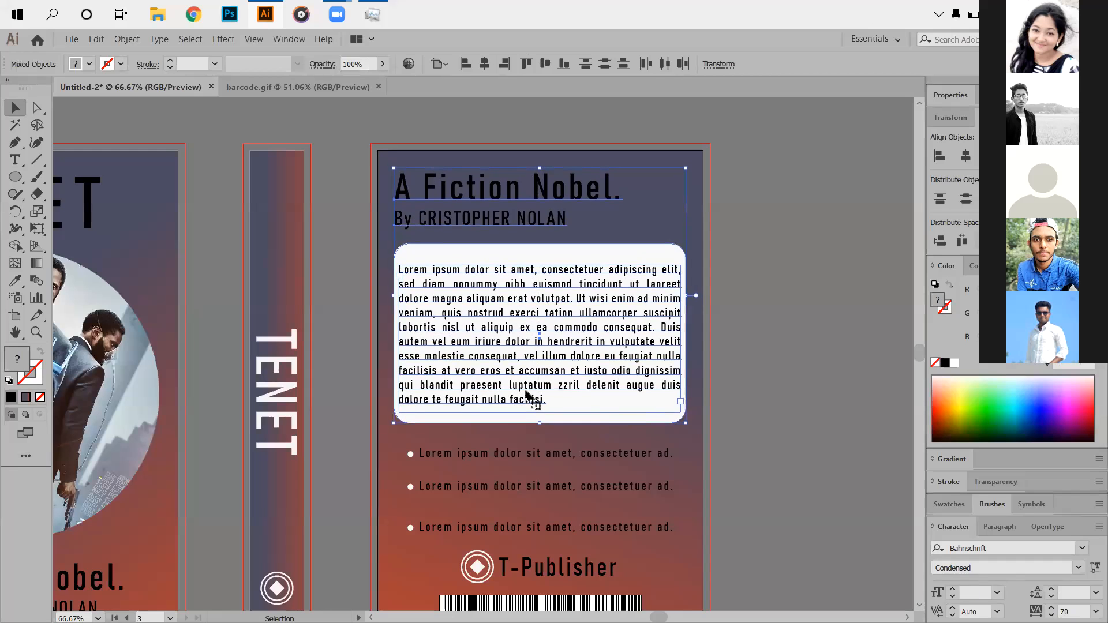
click(823, 396)
Zoom out to 50% so the front, spine and back covers all show.
scroll(626, 406, down, 3)
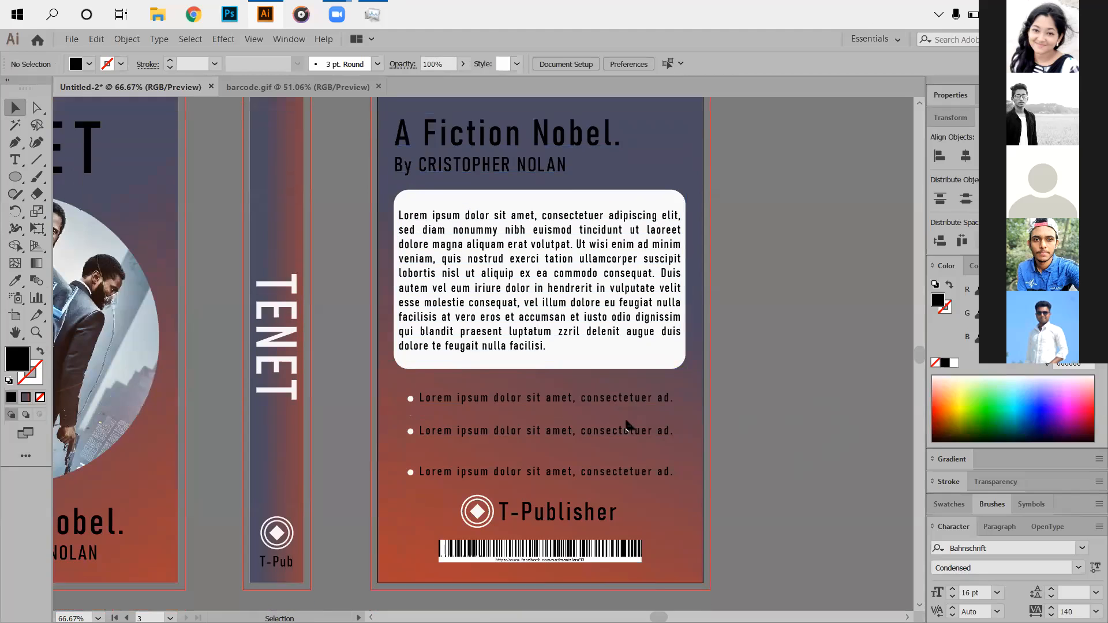
scroll(627, 406, down, 2)
scroll(606, 366, down, 2)
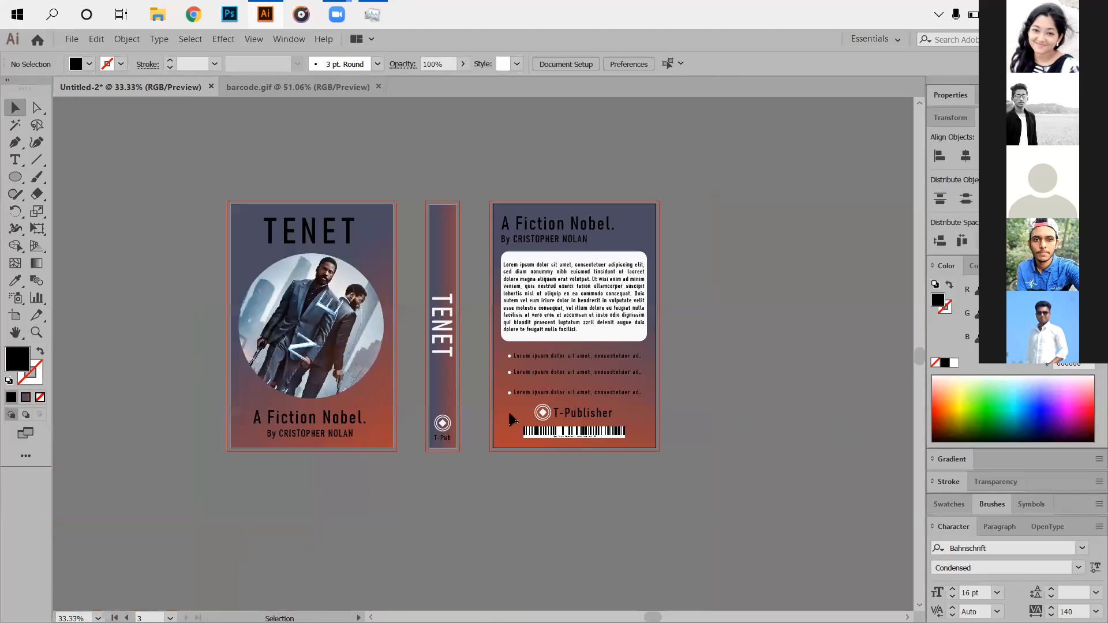
drag(510, 406, 537, 390)
scroll(299, 357, up, 1)
scroll(299, 356, up, 3)
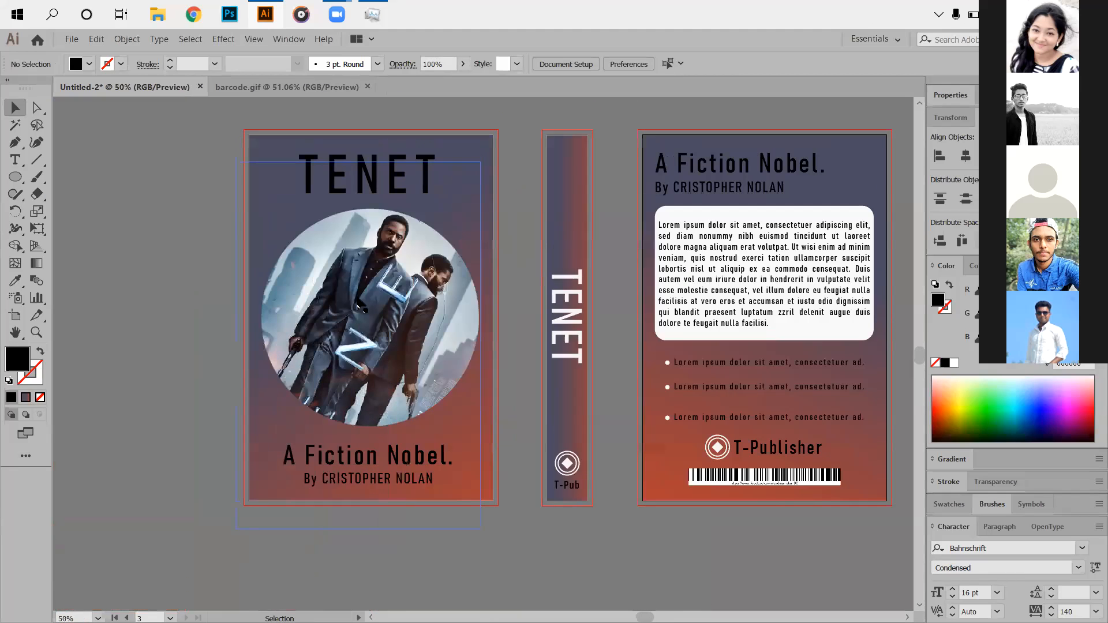
scroll(388, 248, up, 3)
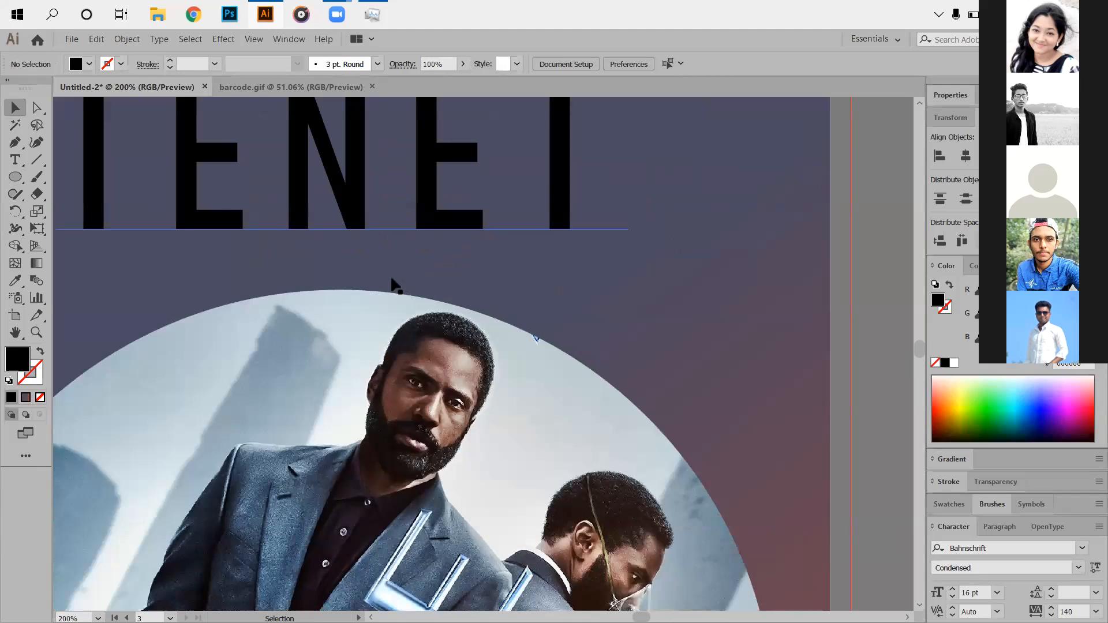
scroll(465, 302, down, 1)
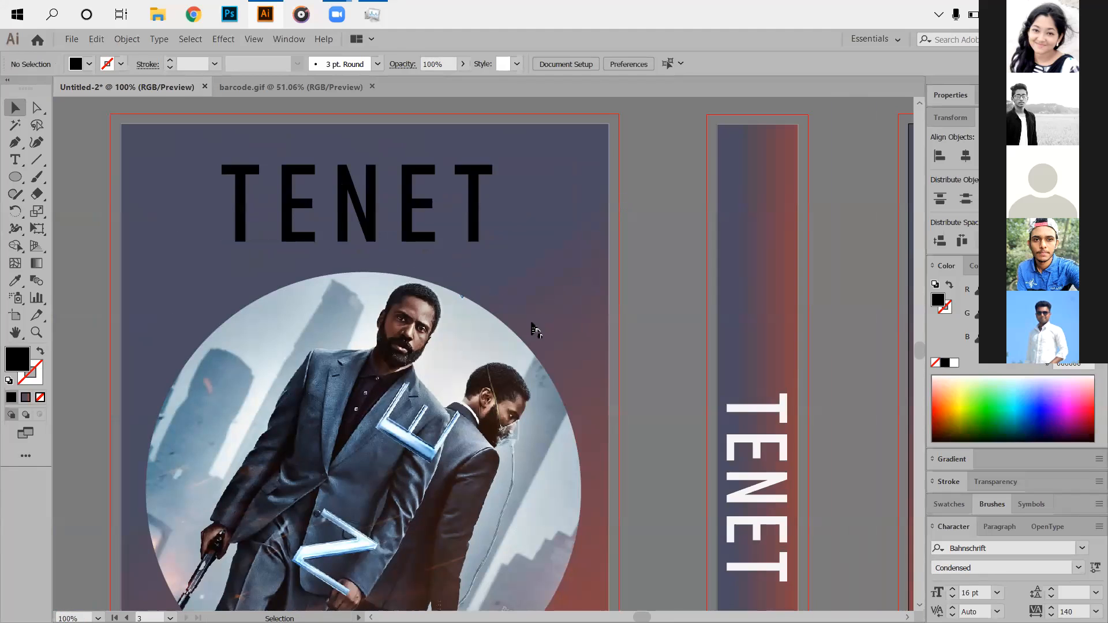
scroll(533, 329, down, 2)
scroll(467, 339, down, 3)
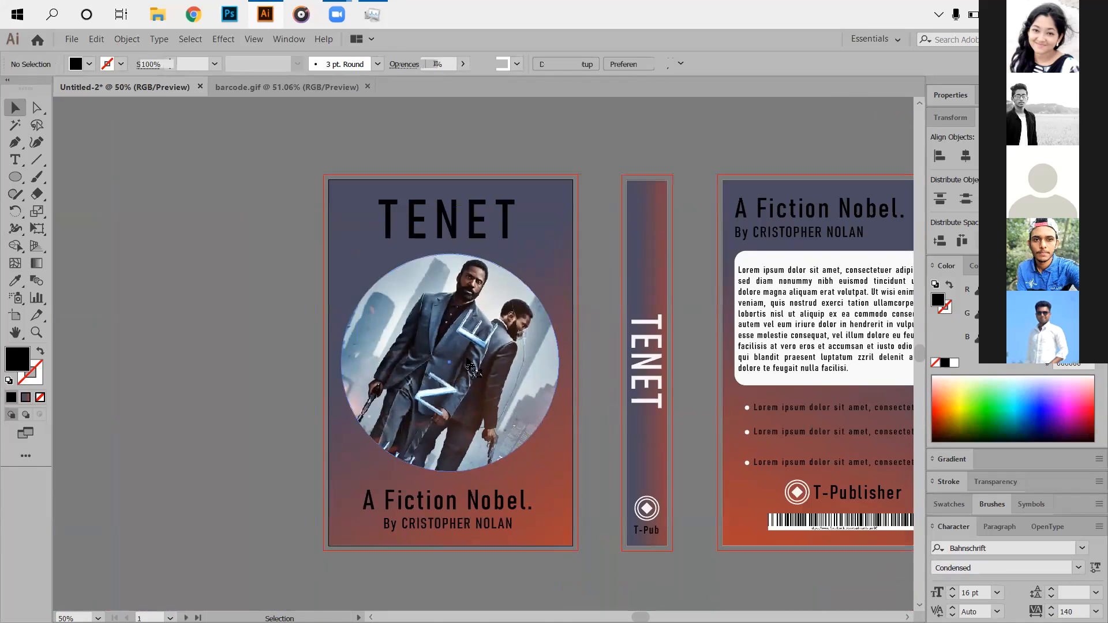
Shrink the circular film photo on the front cover slightly.
click(530, 300)
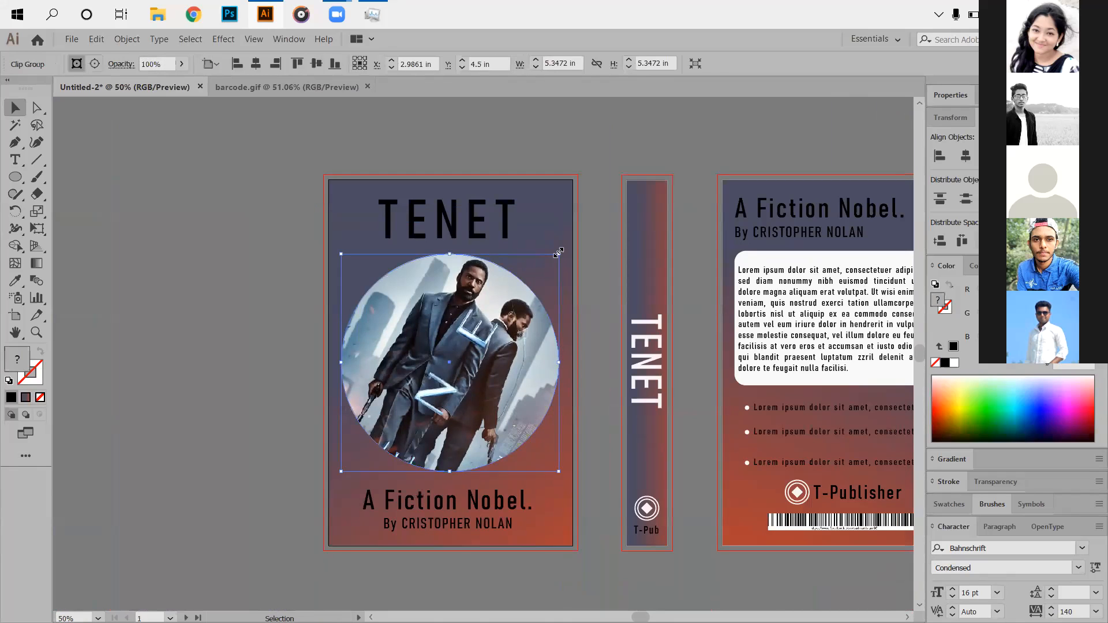
drag(558, 252, 550, 267)
click(314, 284)
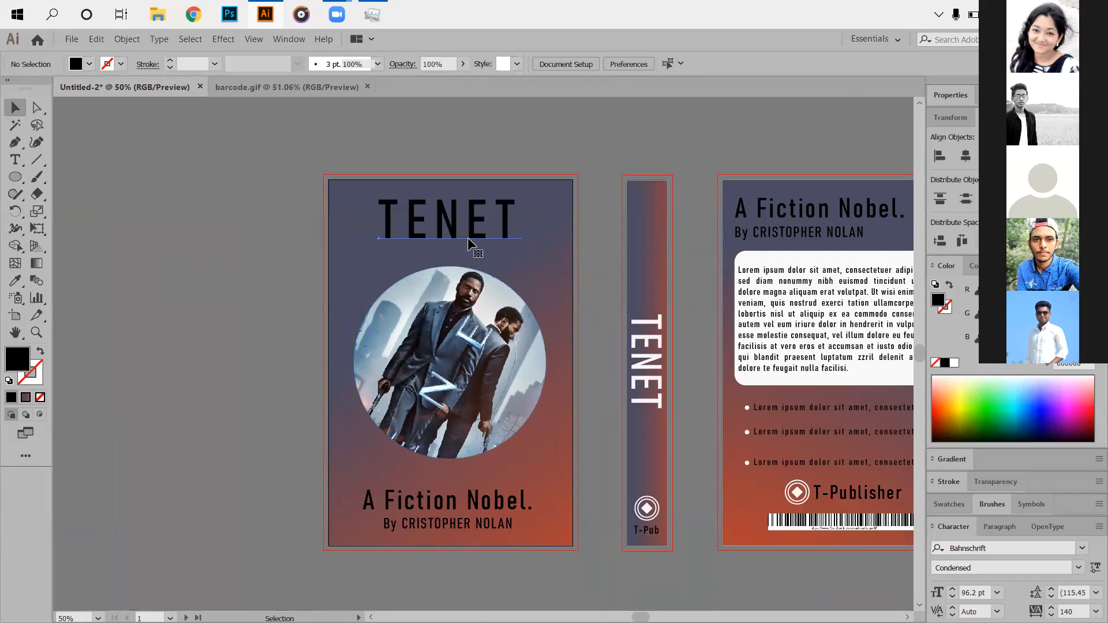
Nudge the 'A Fiction Nobel.' title and byline up a little.
click(467, 237)
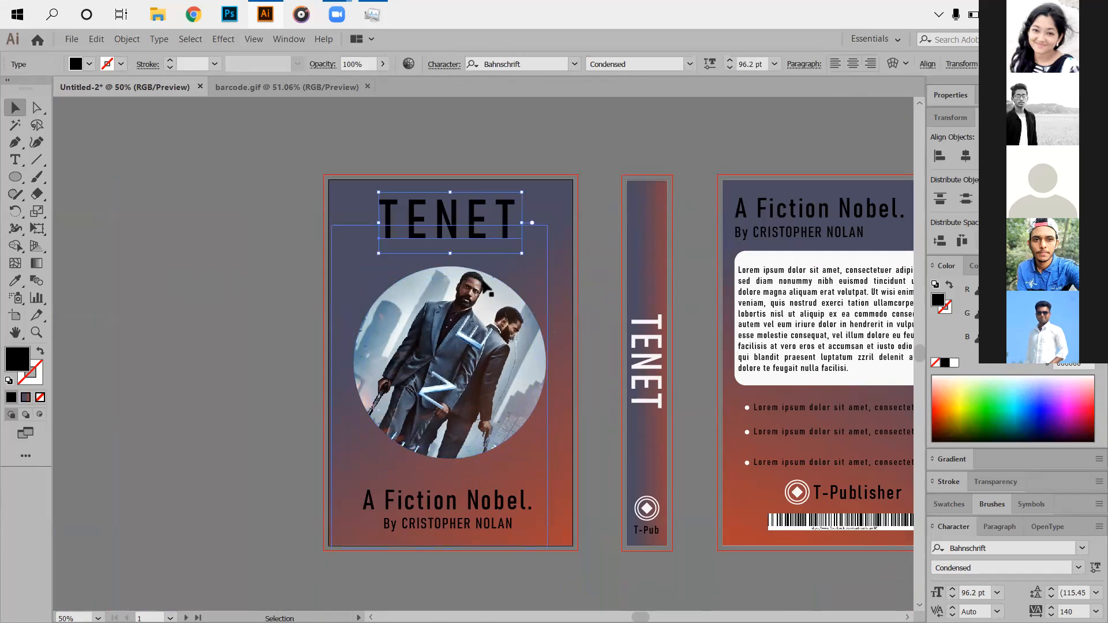
click(223, 296)
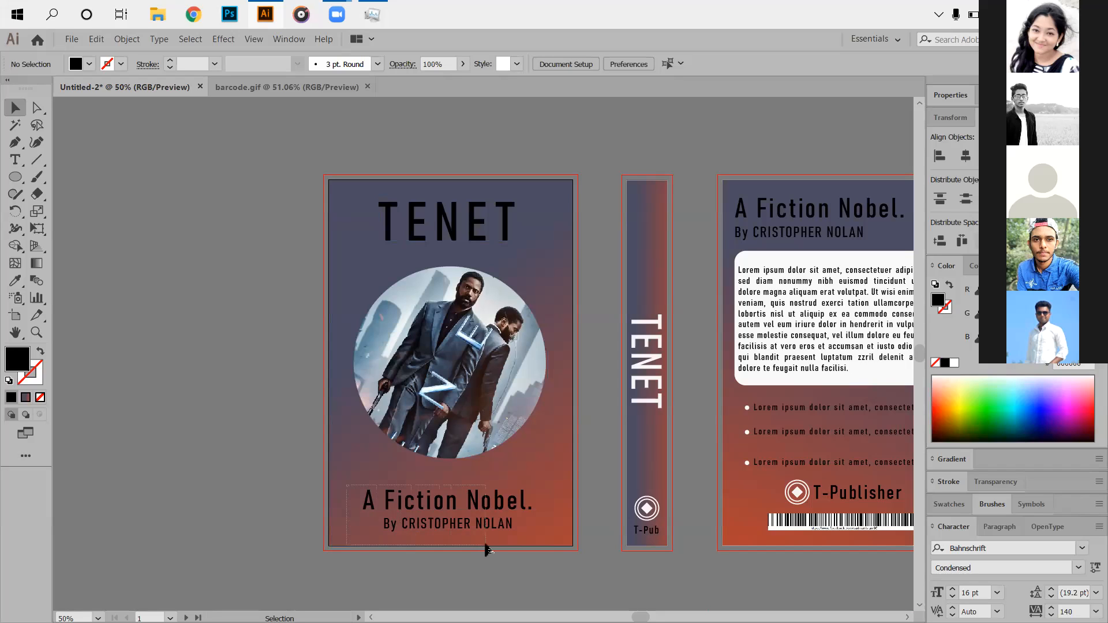
click(480, 520)
drag(480, 495, 480, 493)
click(159, 315)
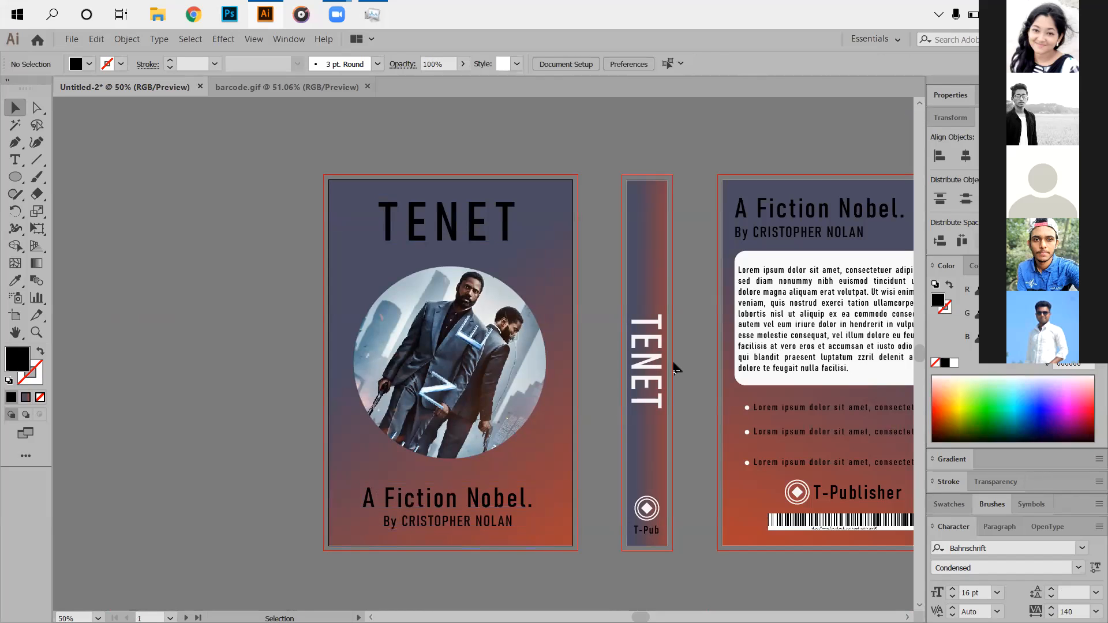
scroll(679, 358, down, 3)
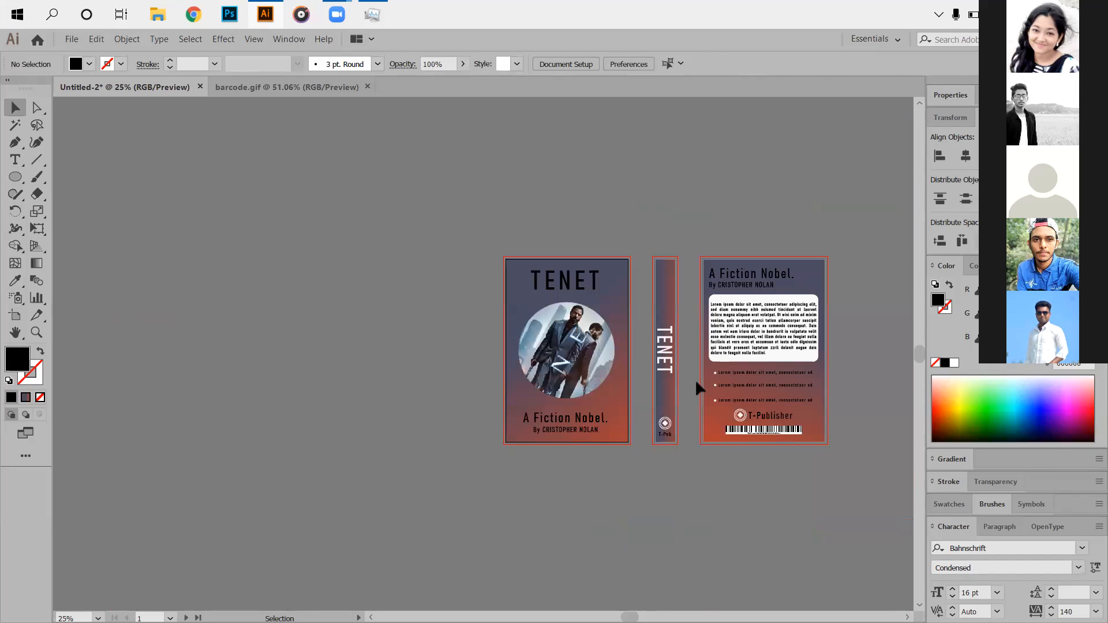
Dock the Gradient panel into the Color group, then check Color, Transparency and Stroke settings.
drag(745, 415, 625, 405)
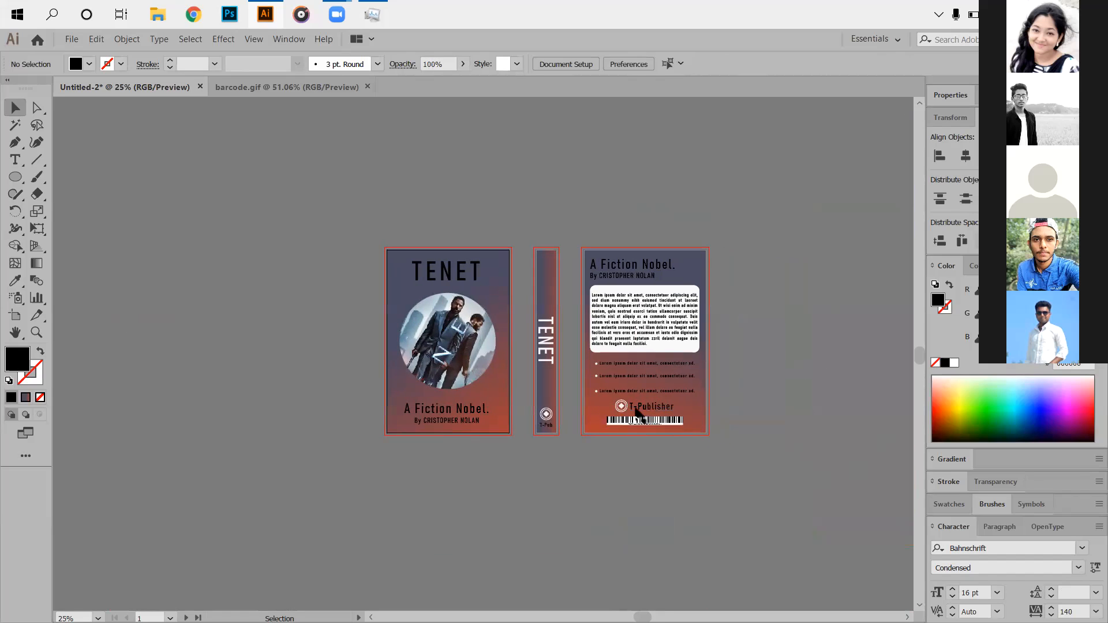
scroll(635, 411, up, 2)
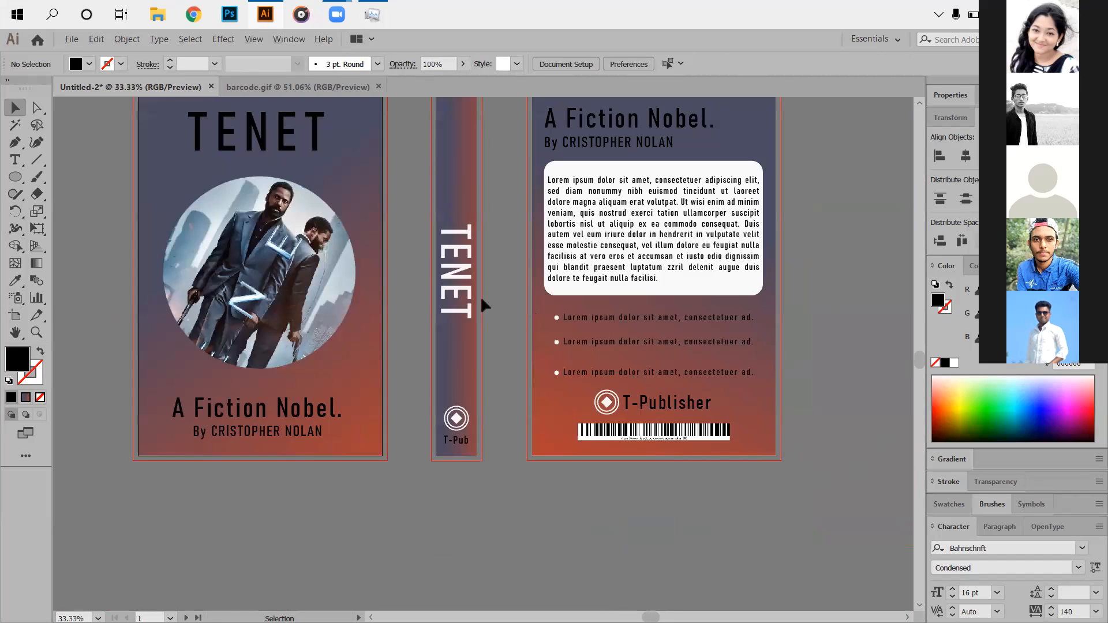
scroll(491, 292, down, 1)
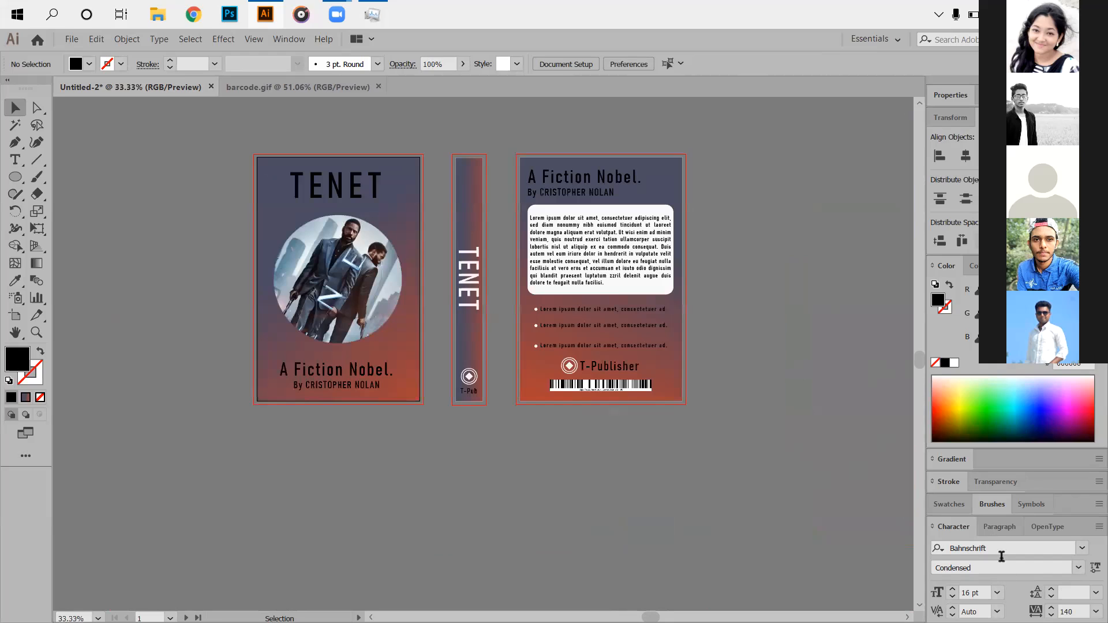
drag(962, 460, 1030, 267)
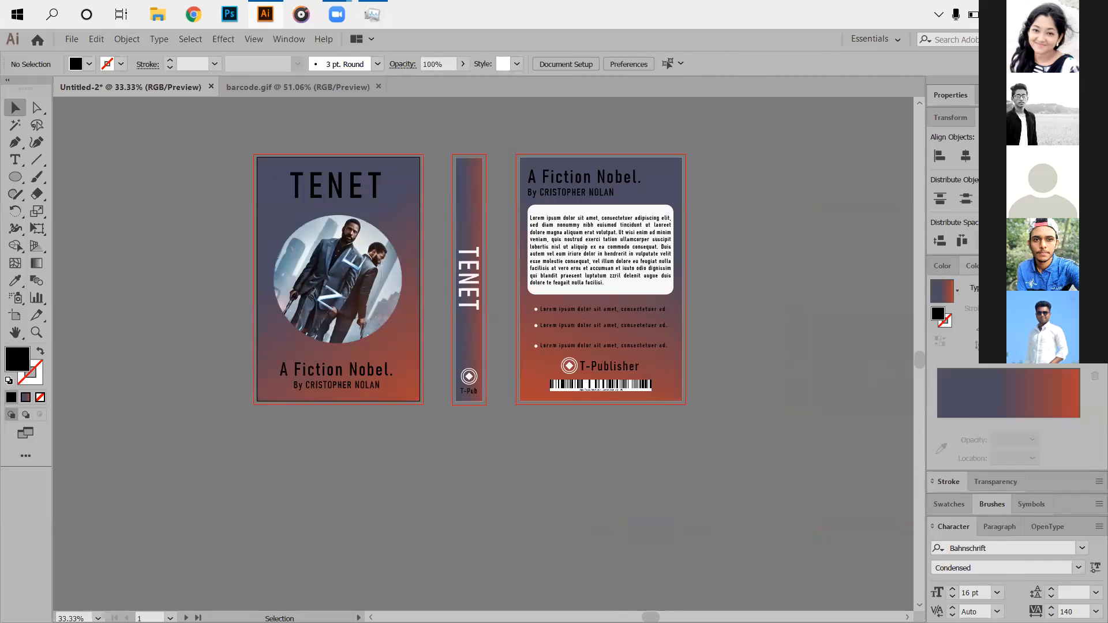
click(971, 266)
click(946, 266)
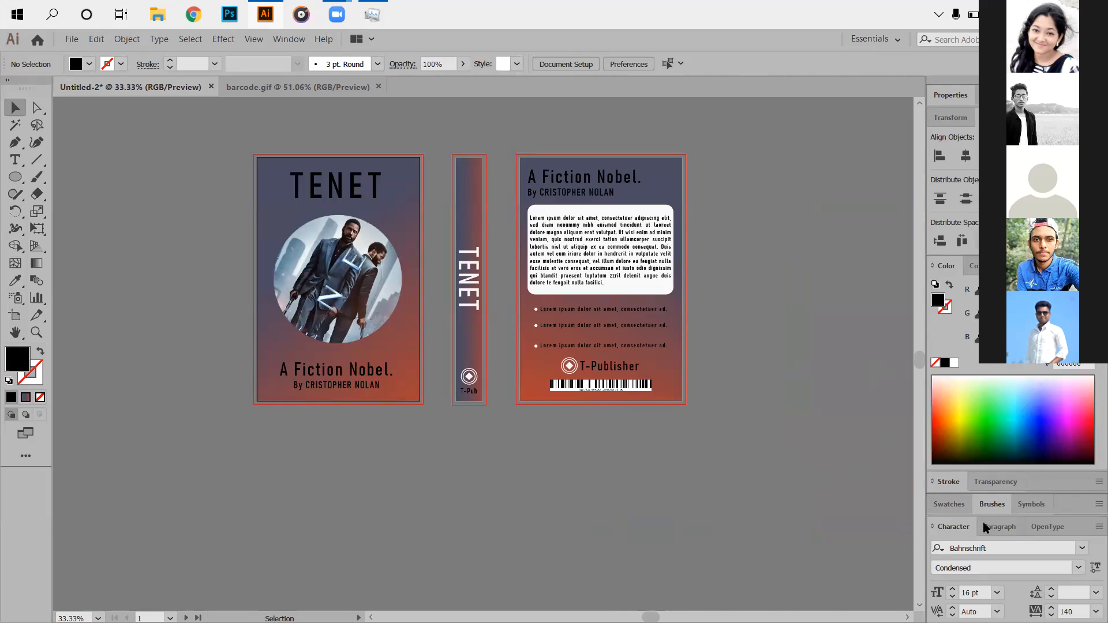
click(984, 481)
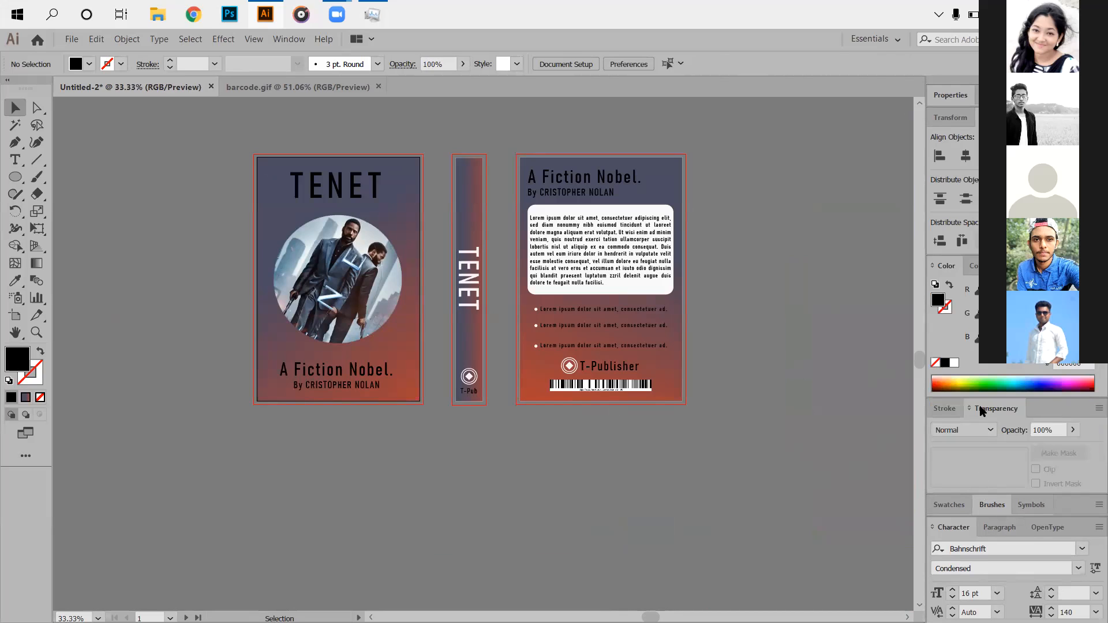
click(944, 408)
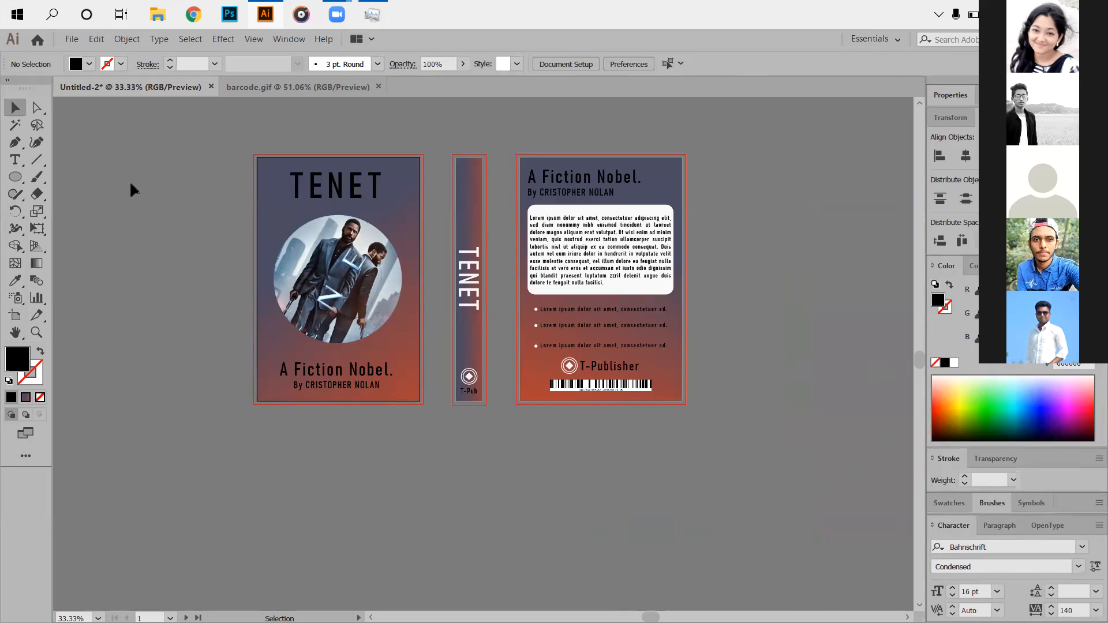
Zoom in and out to inspect the barcode on the back cover.
scroll(518, 346, up, 1)
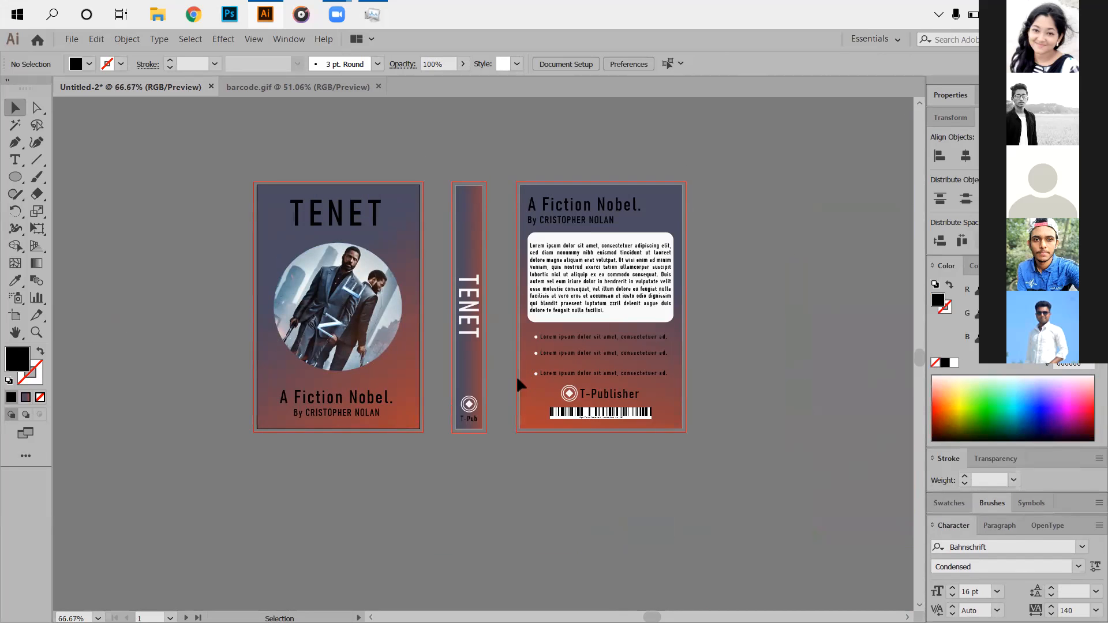
scroll(516, 376, up, 2)
scroll(541, 396, down, 1)
scroll(492, 340, up, 2)
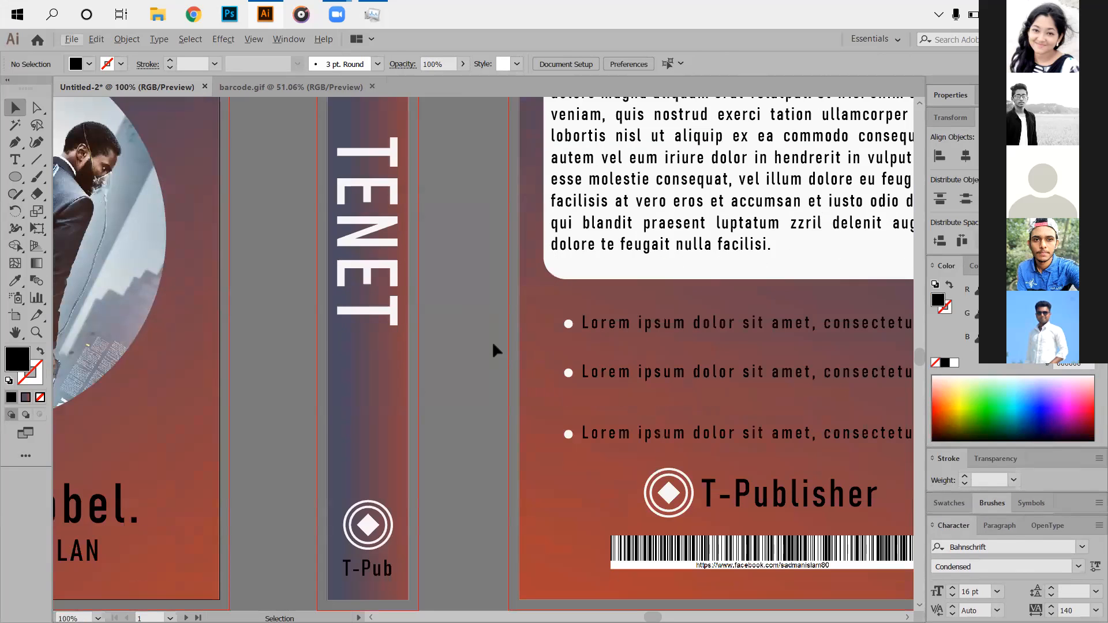
scroll(483, 366, down, 2)
scroll(554, 397, up, 4)
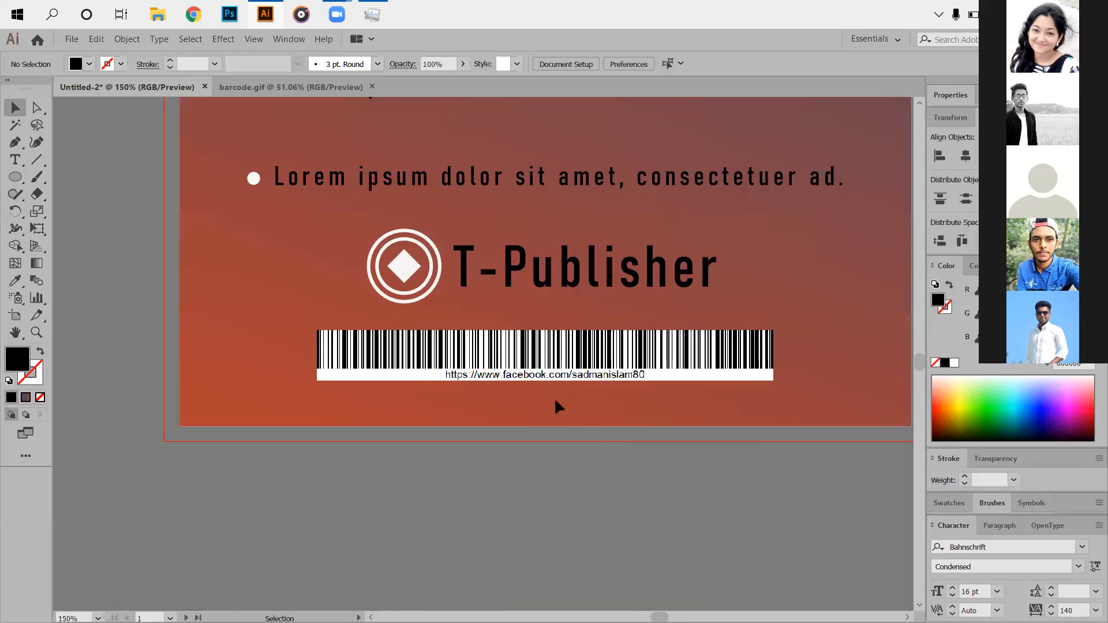
scroll(512, 406, up, 2)
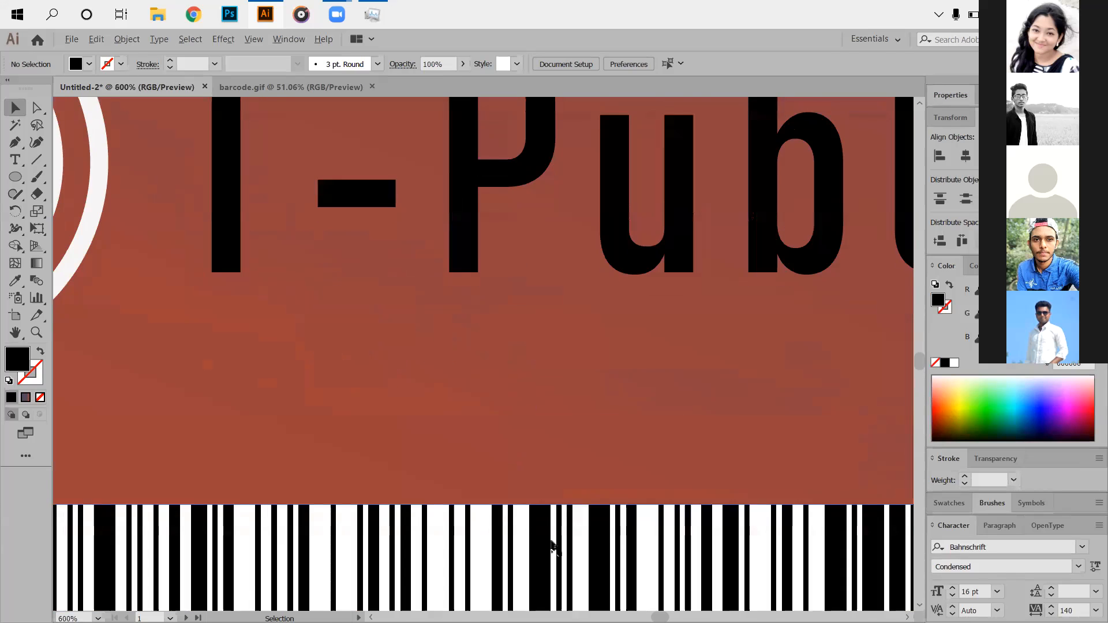
scroll(551, 469, down, 2)
scroll(554, 485, down, 2)
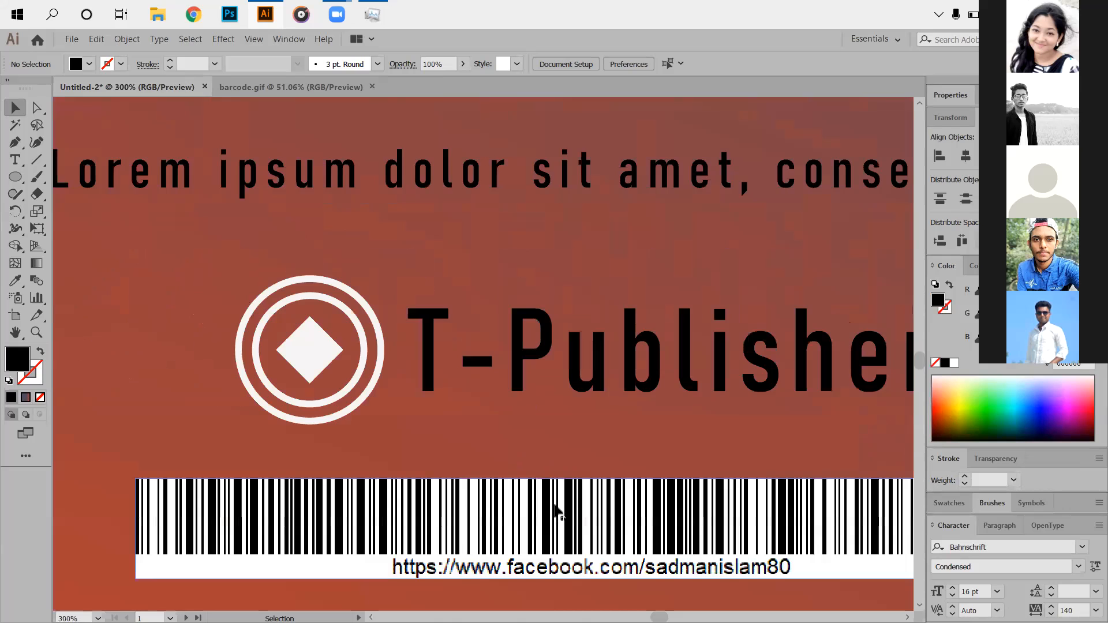
scroll(592, 450, down, 5)
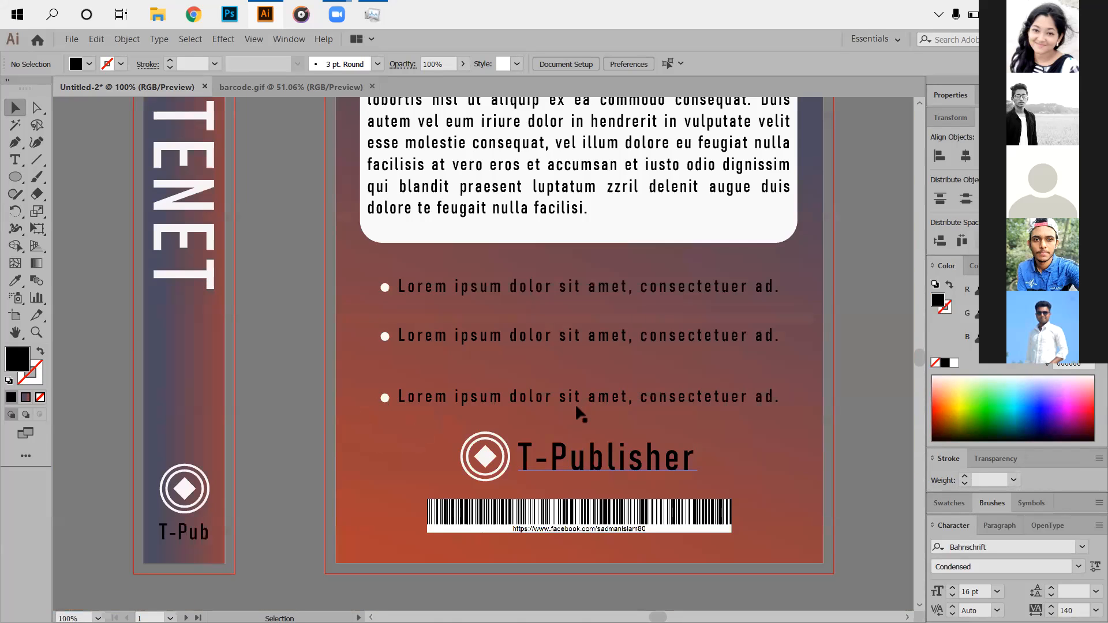
scroll(488, 470, up, 3)
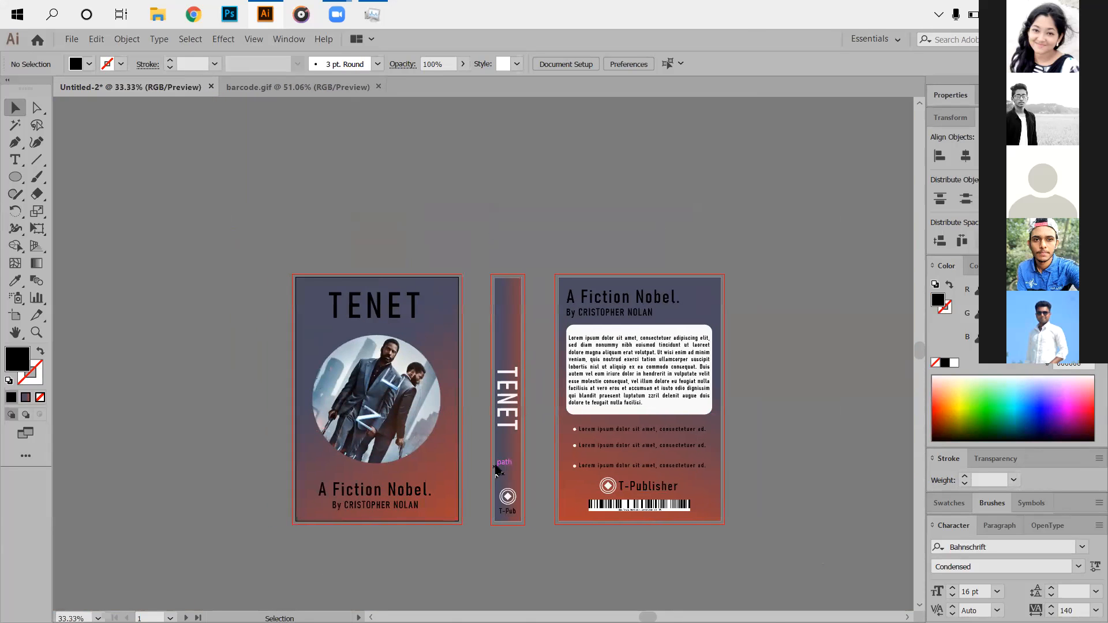
scroll(573, 462, down, 1)
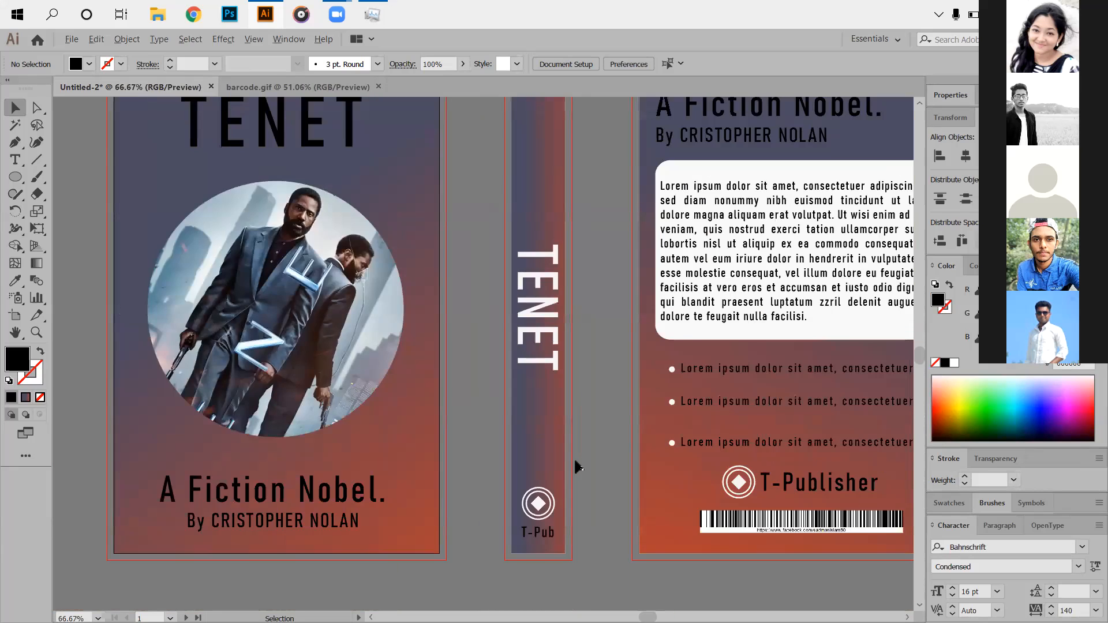
scroll(576, 465, down, 1)
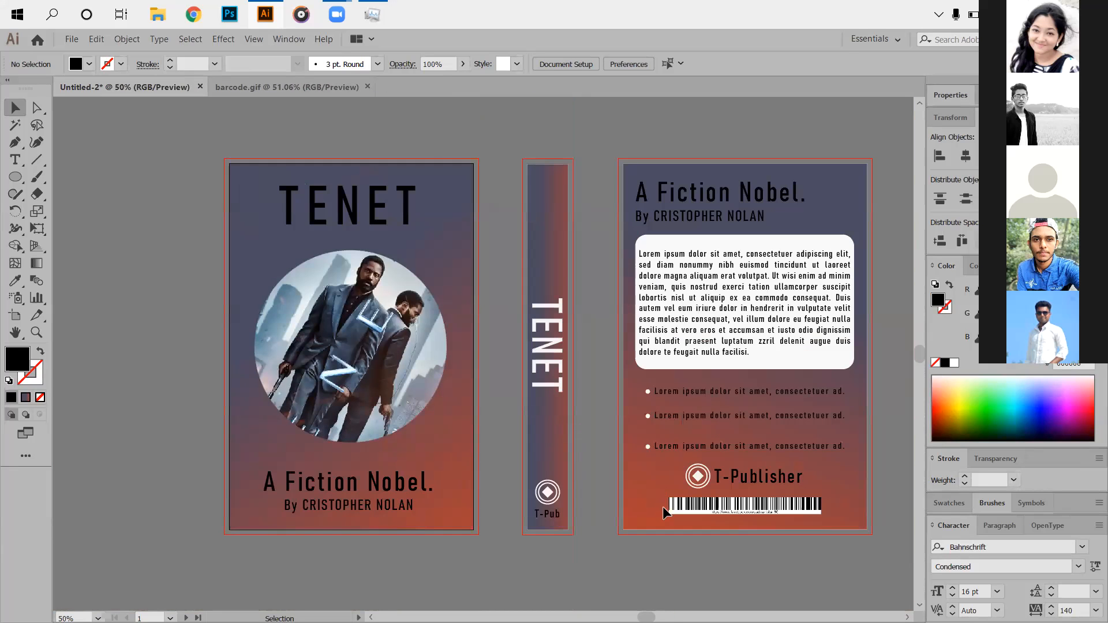
scroll(514, 532, down, 1)
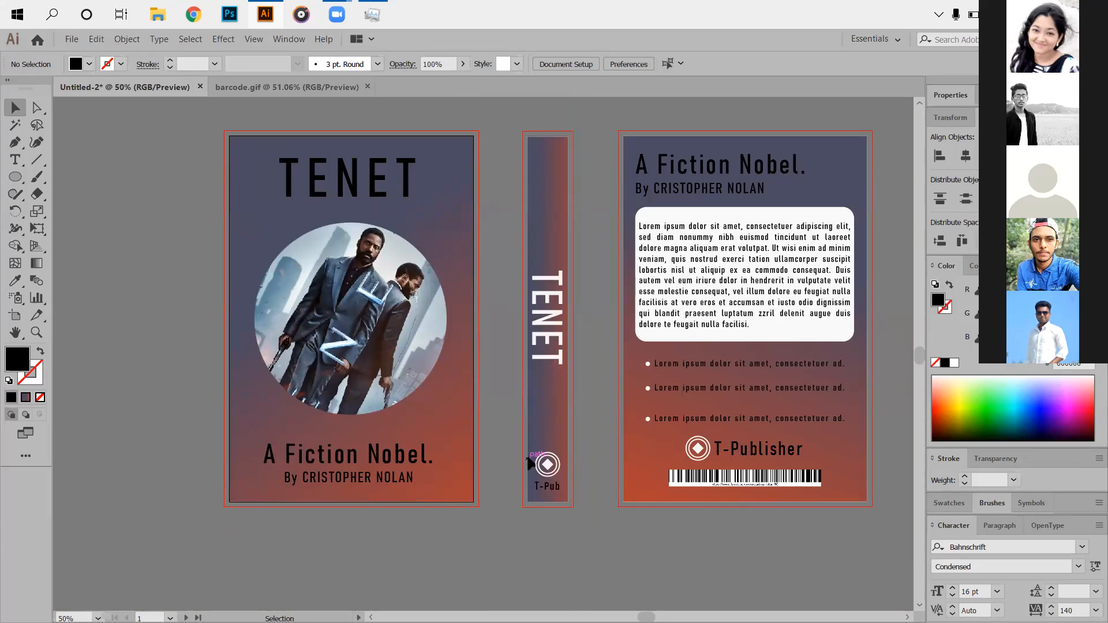
drag(527, 450, 566, 488)
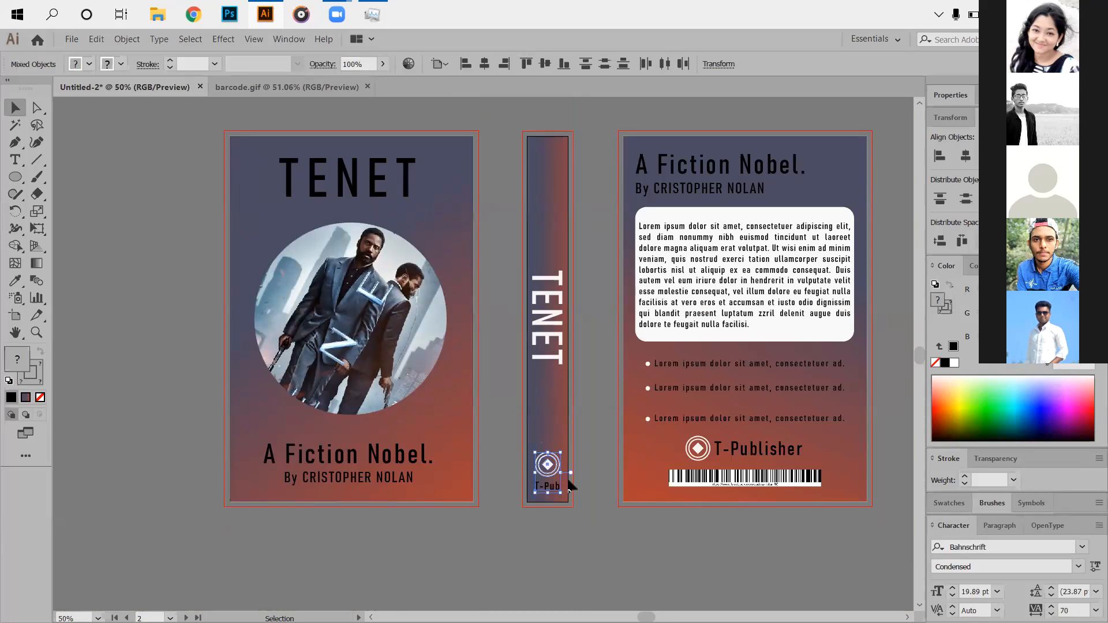
key(Up)
key(Up)
key(Up)
key(Up)
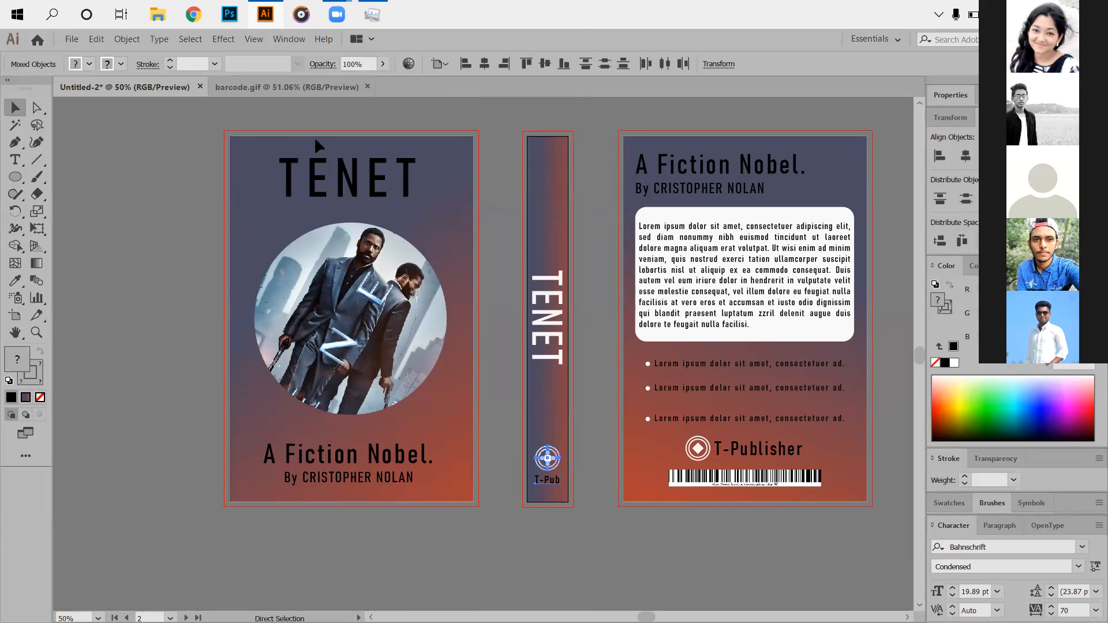
key(ctrl+r)
drag(550, 104, 552, 489)
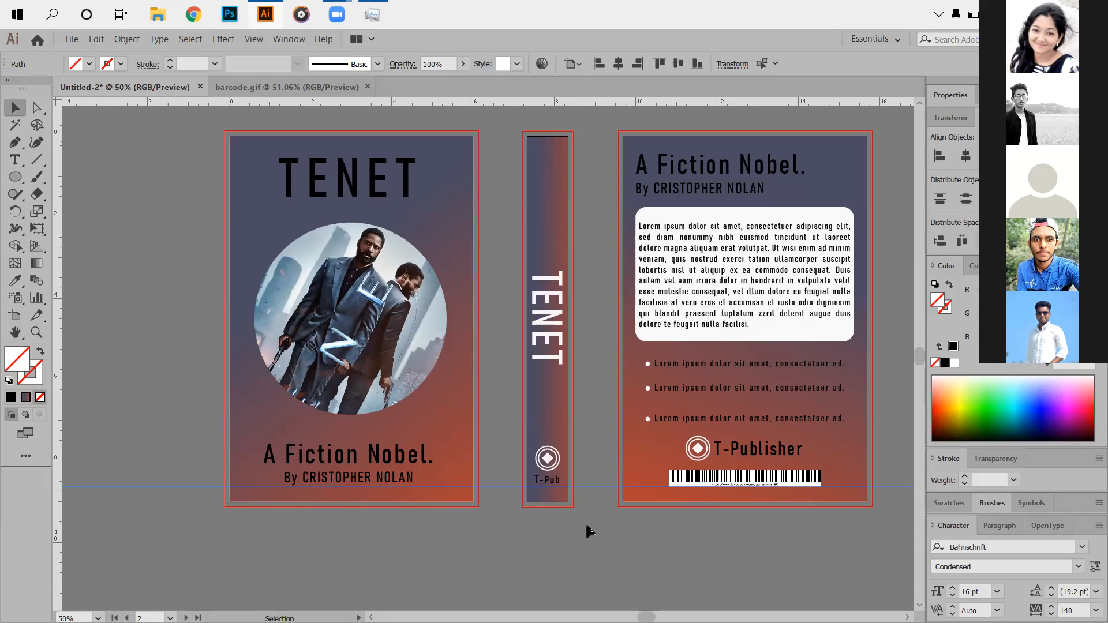
scroll(570, 514, up, 2)
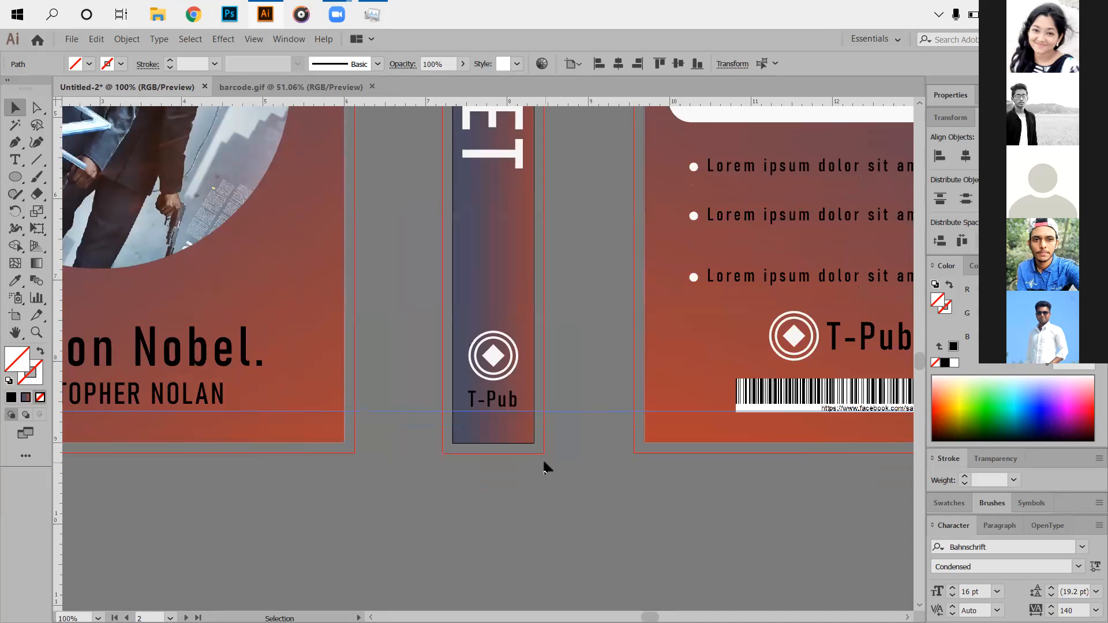
scroll(546, 467, down, 1)
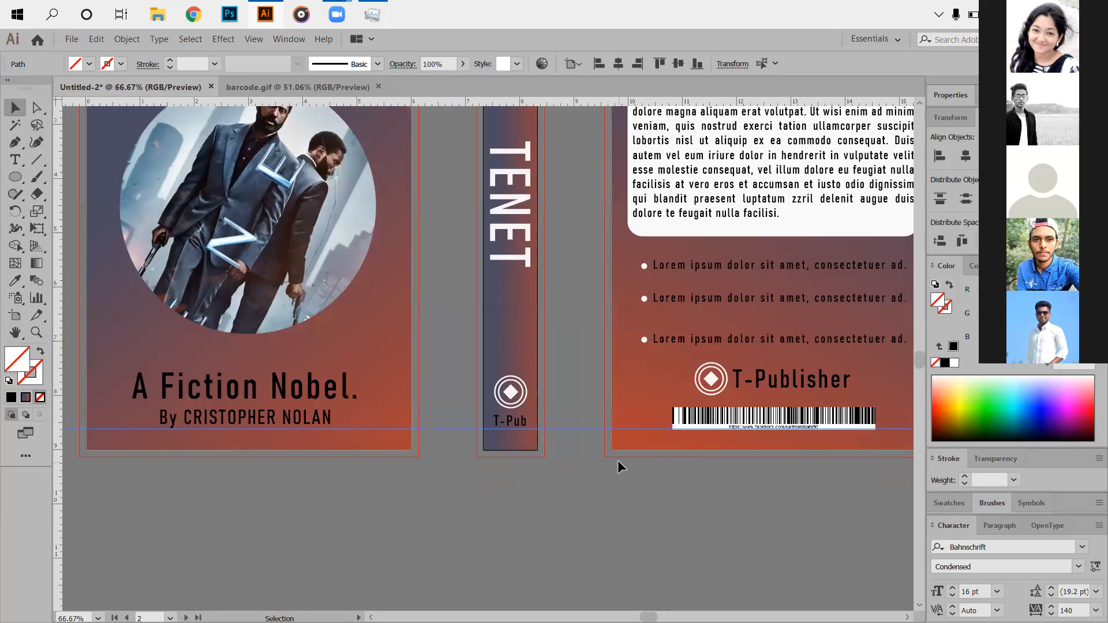
scroll(618, 465, down, 1)
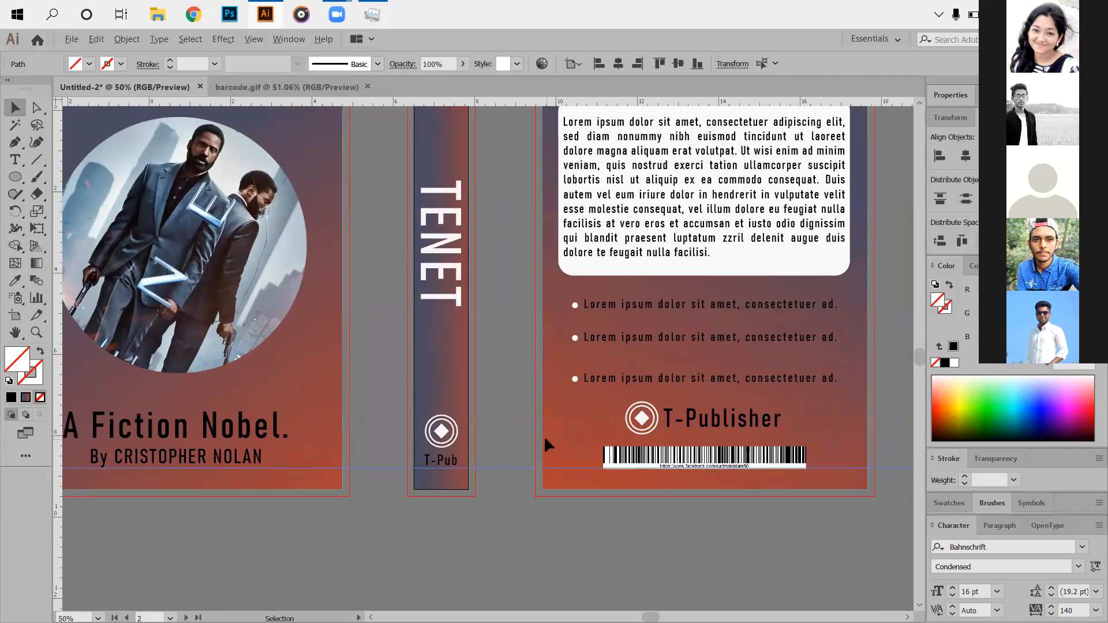
scroll(605, 311, up, 1)
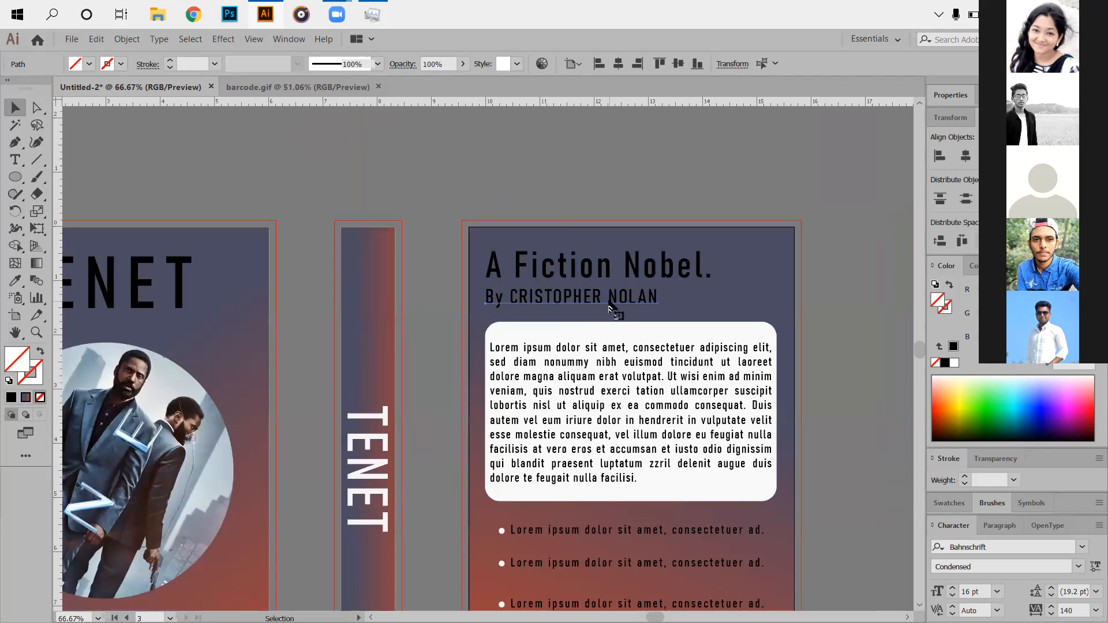
Fill the back cover's 'A Fiction Nobel.' title and author line with #f7f7f7.
click(609, 300)
shift+click(627, 266)
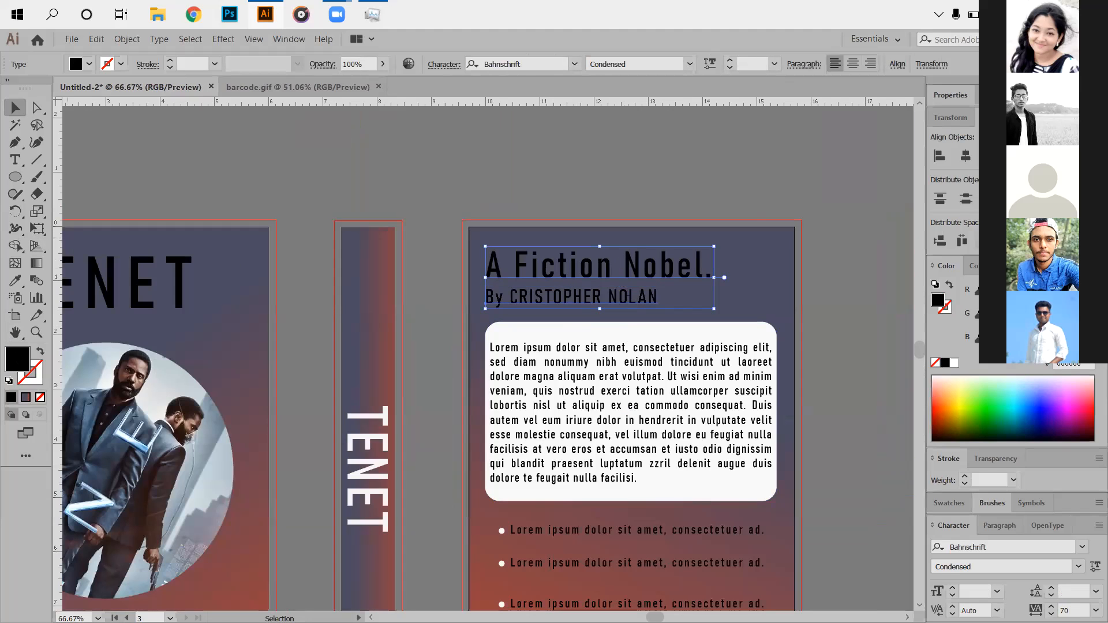
double_click(18, 359)
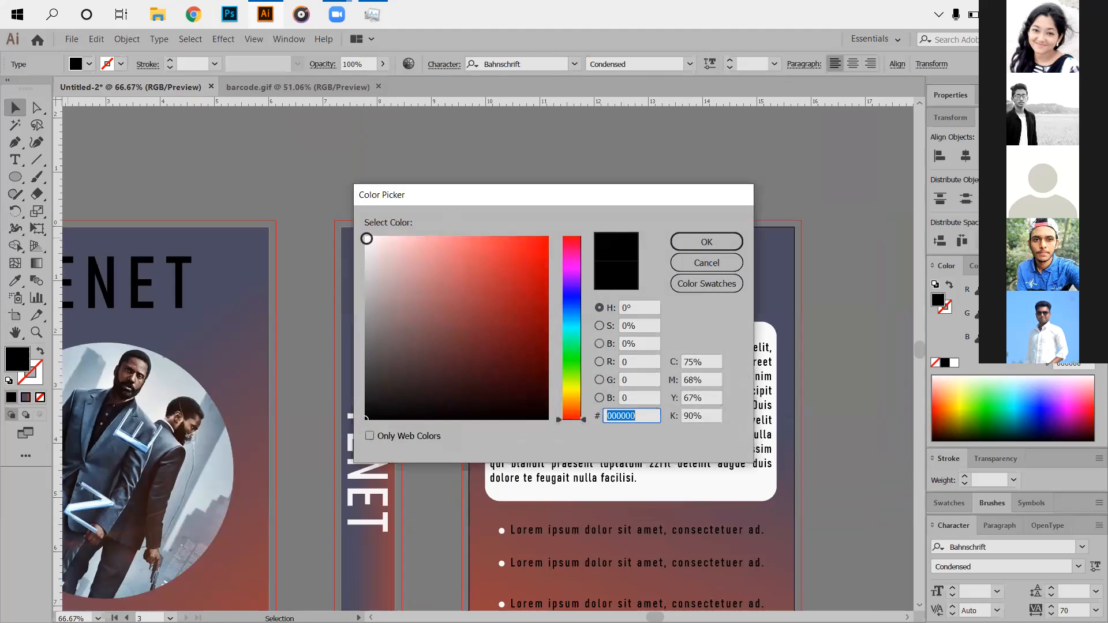
text(f7f7f7)
click(706, 241)
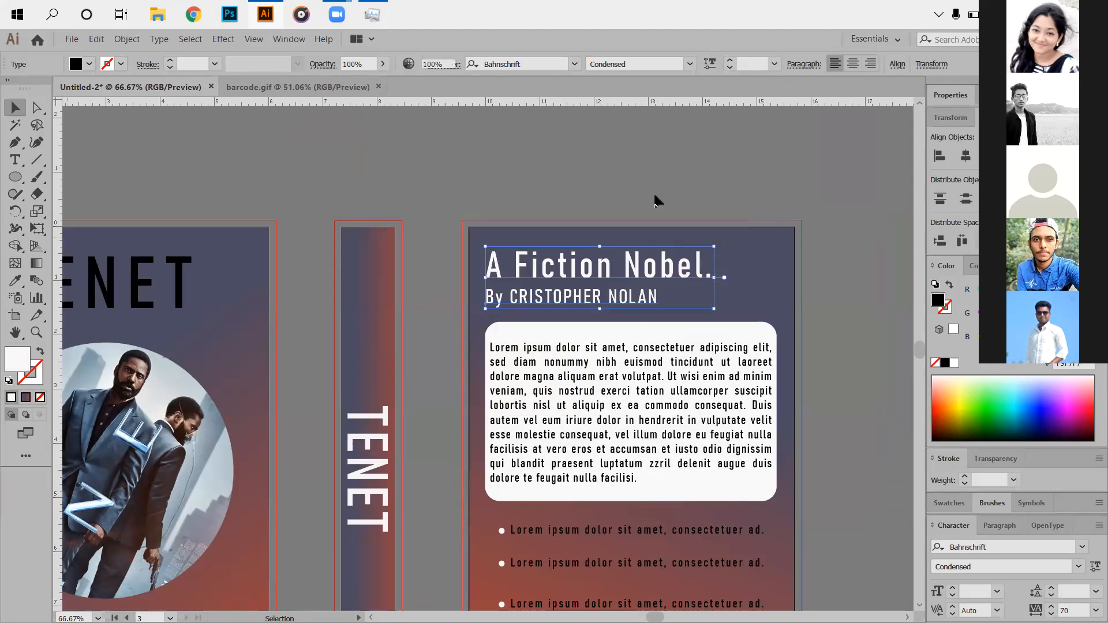
Zoom out to the whole cover spread and select the front cover's TENET title.
scroll(544, 338, down, 1)
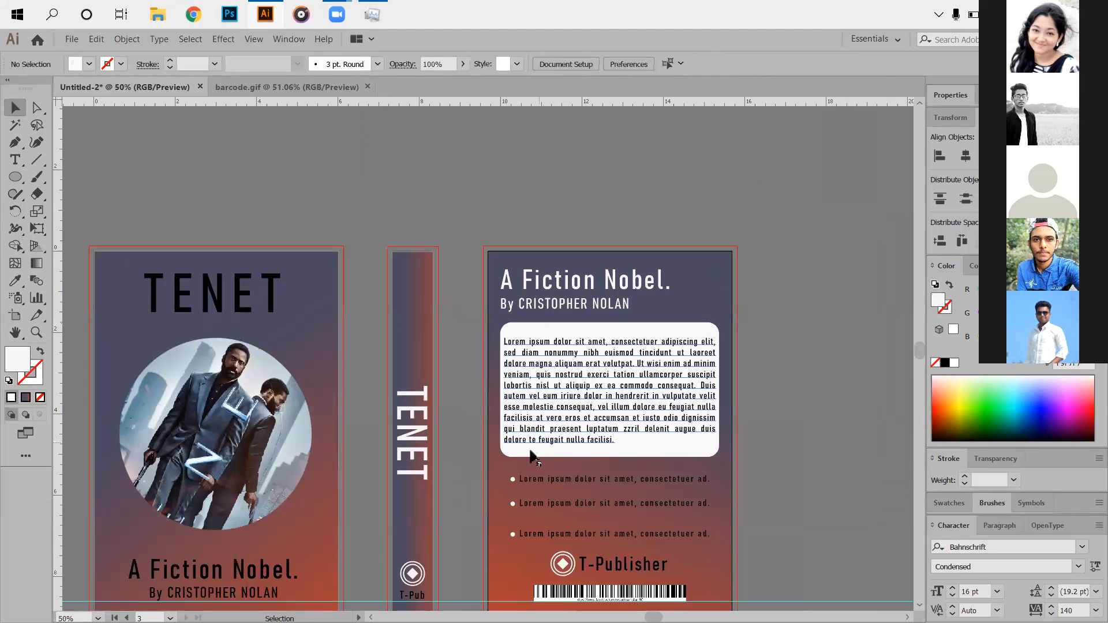
scroll(513, 468, down, 2)
drag(470, 500, 554, 470)
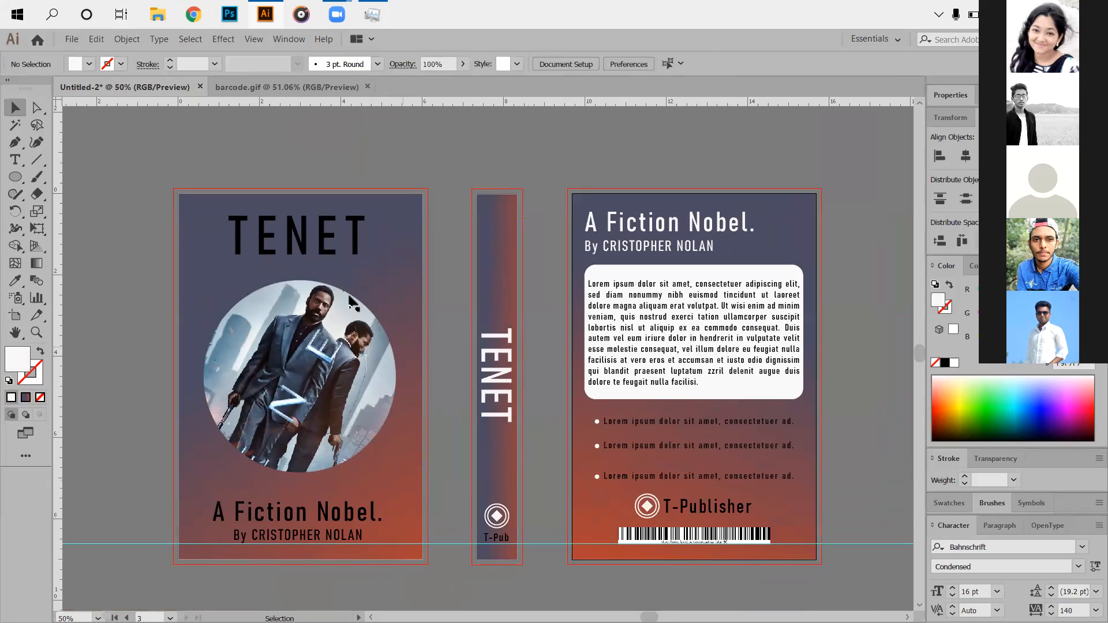
click(324, 237)
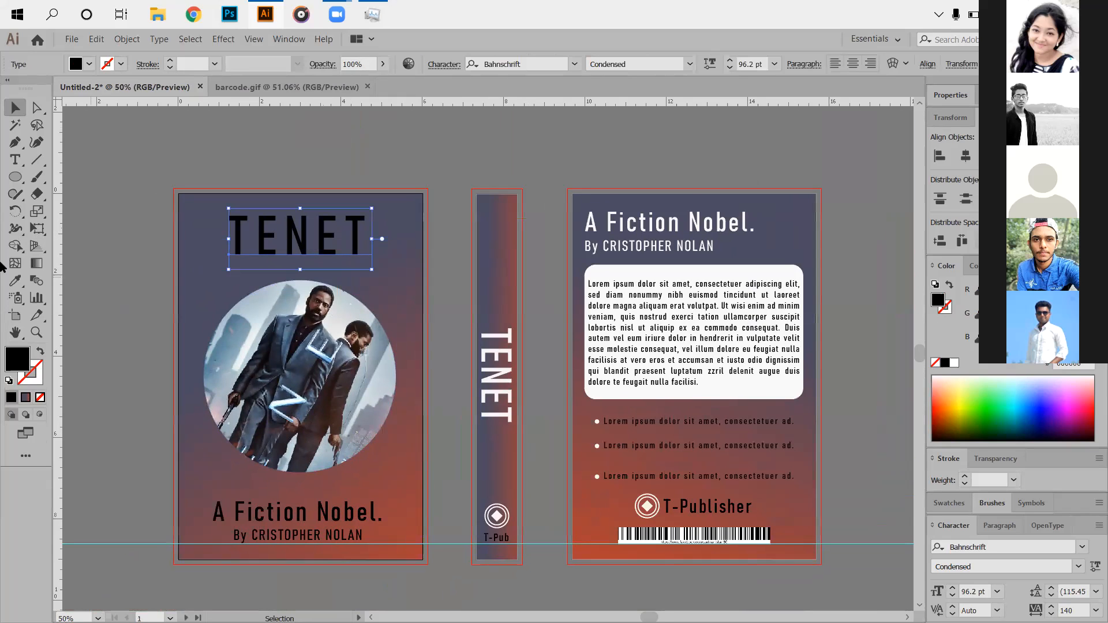
Change the TENET title's fill to a light greyish colour from the Color Picker.
double_click(17, 358)
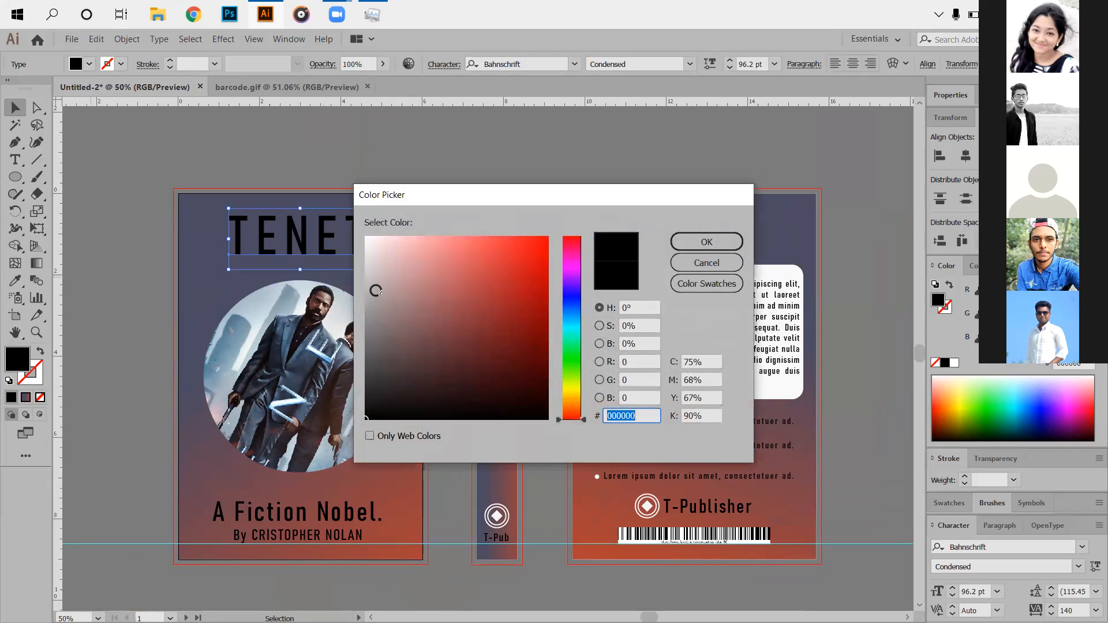
click(373, 289)
click(686, 239)
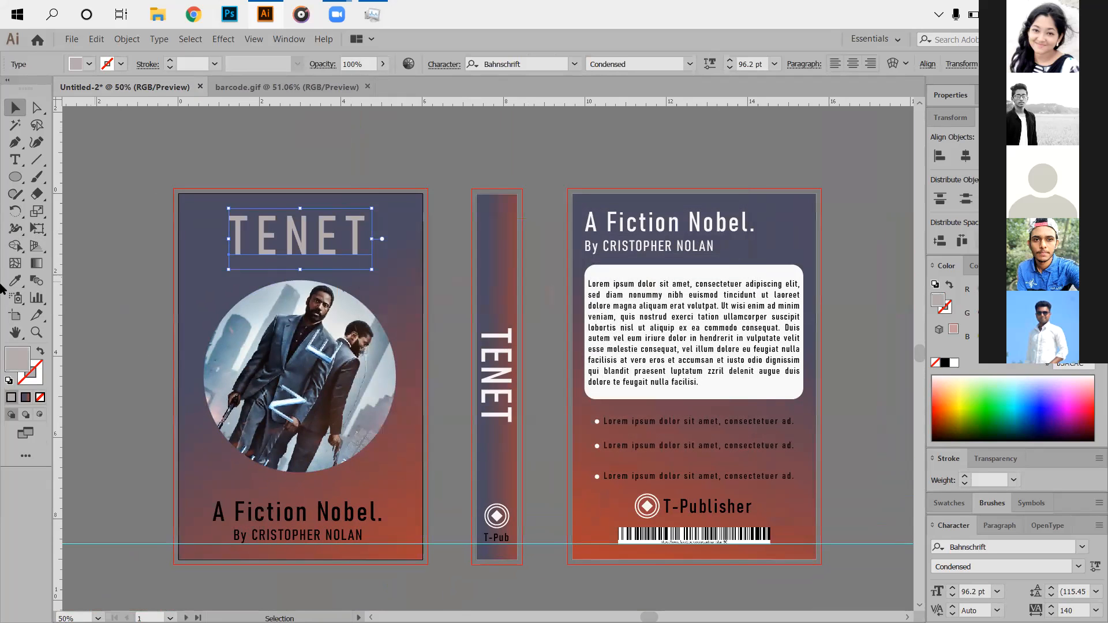
click(97, 221)
drag(719, 429, 685, 394)
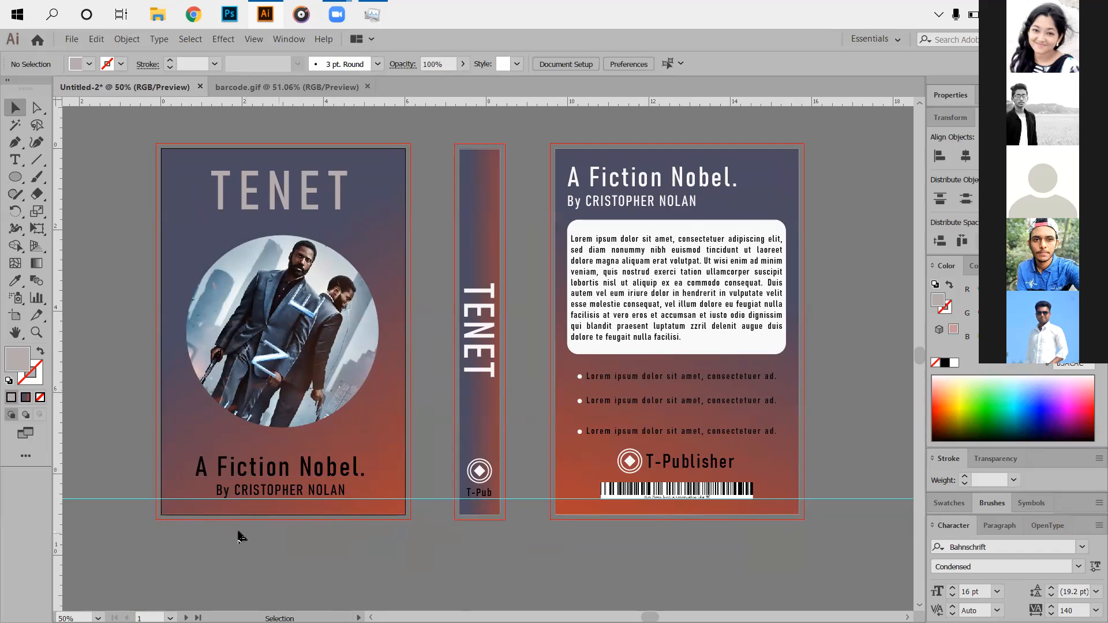
Recolour the front cover's 'A Fiction Nobel.' title and author byline to light grey BFB6B6.
click(301, 488)
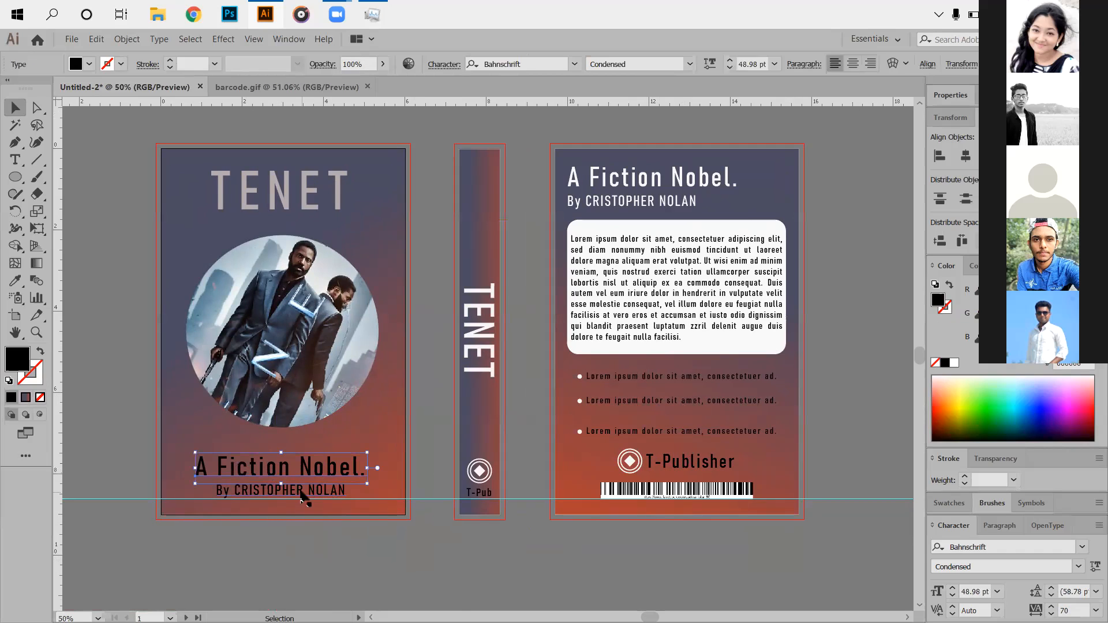
click(317, 490)
shift+click(304, 466)
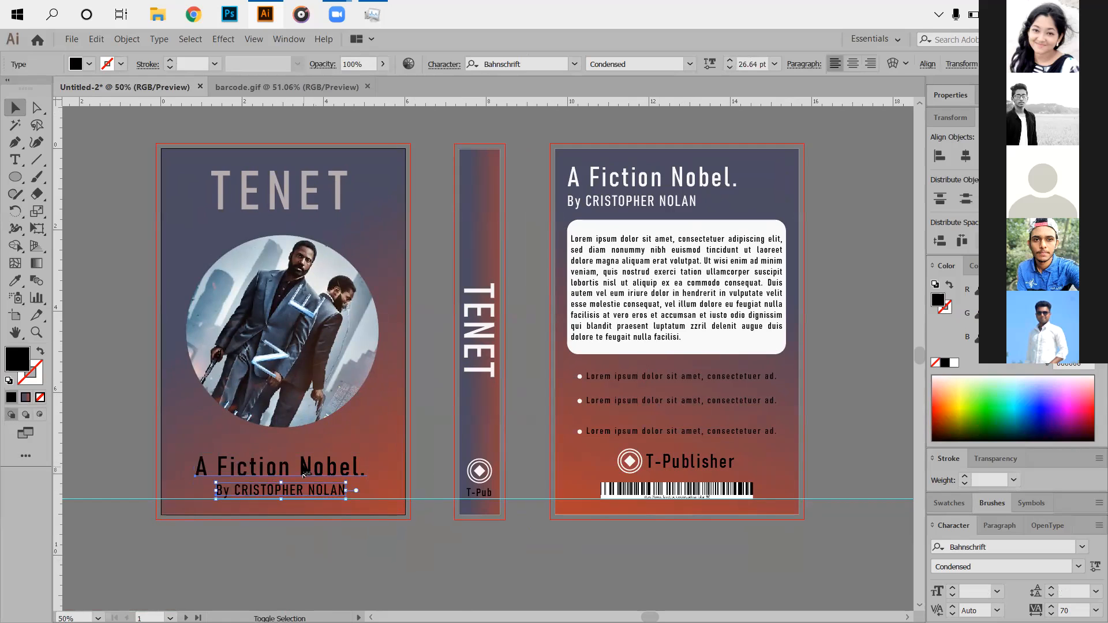
double_click(17, 359)
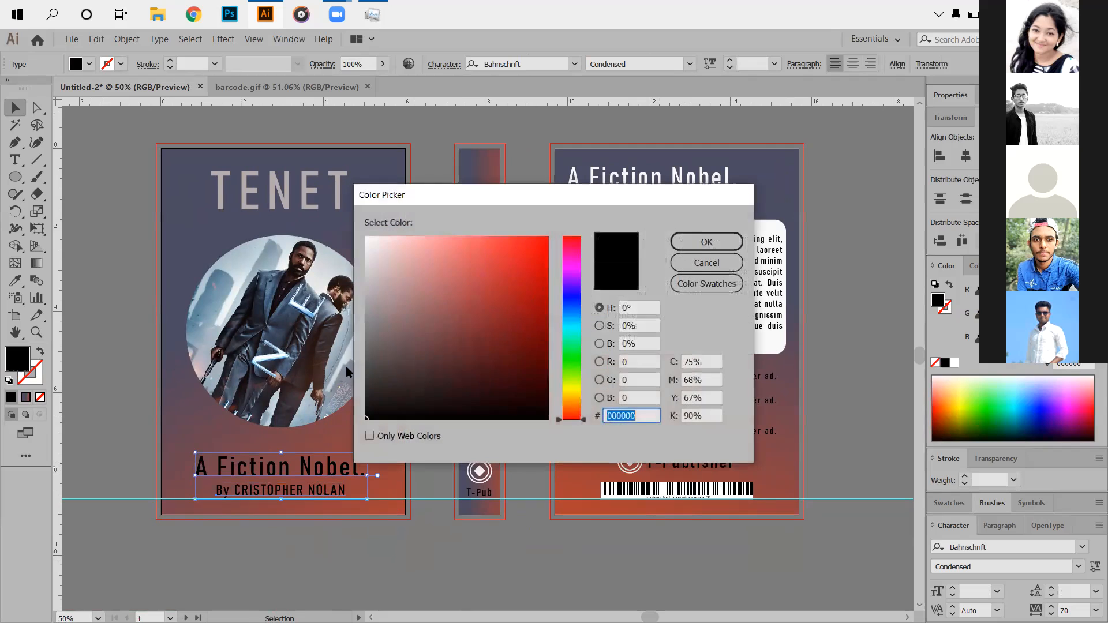
click(373, 282)
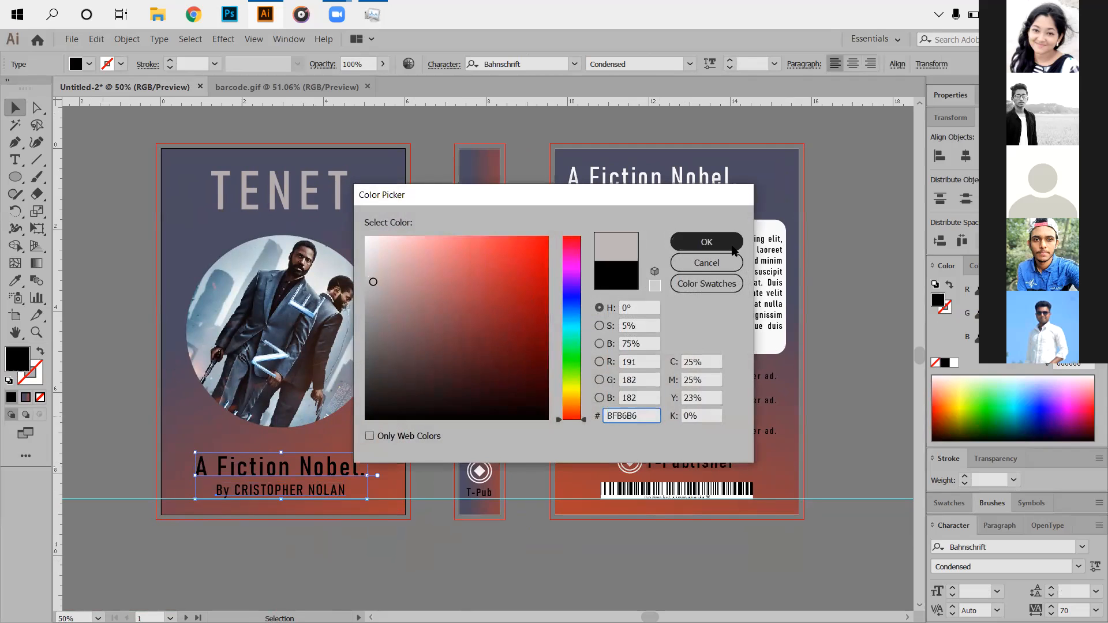
click(704, 247)
click(77, 304)
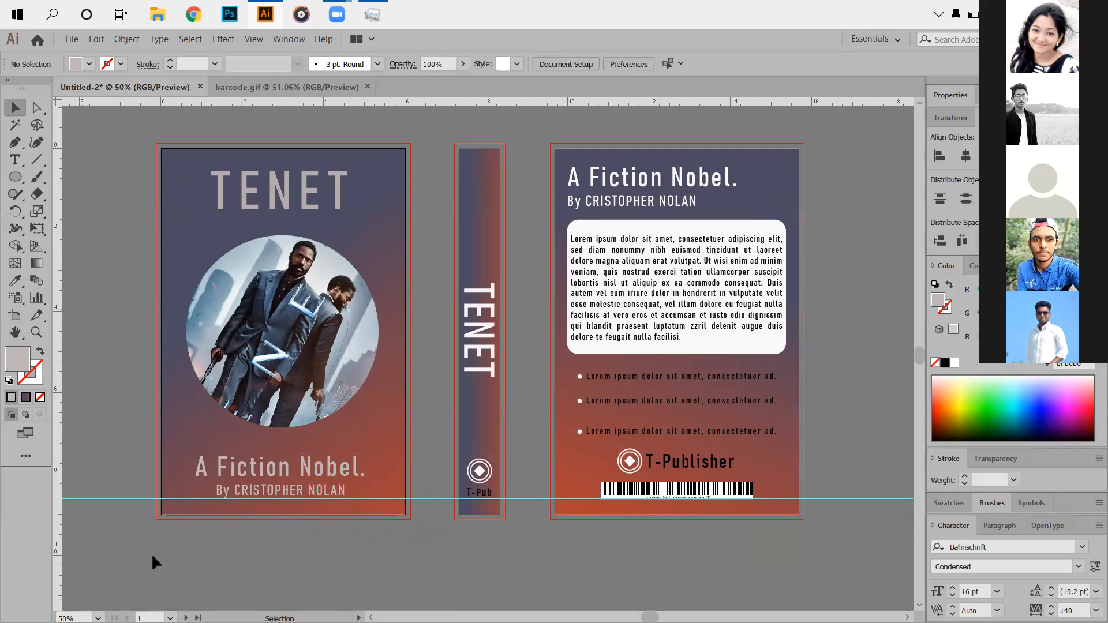
click(254, 39)
Clear all guides to remove the cyan horizontal guide across the cover layout.
mouse_move(397, 465)
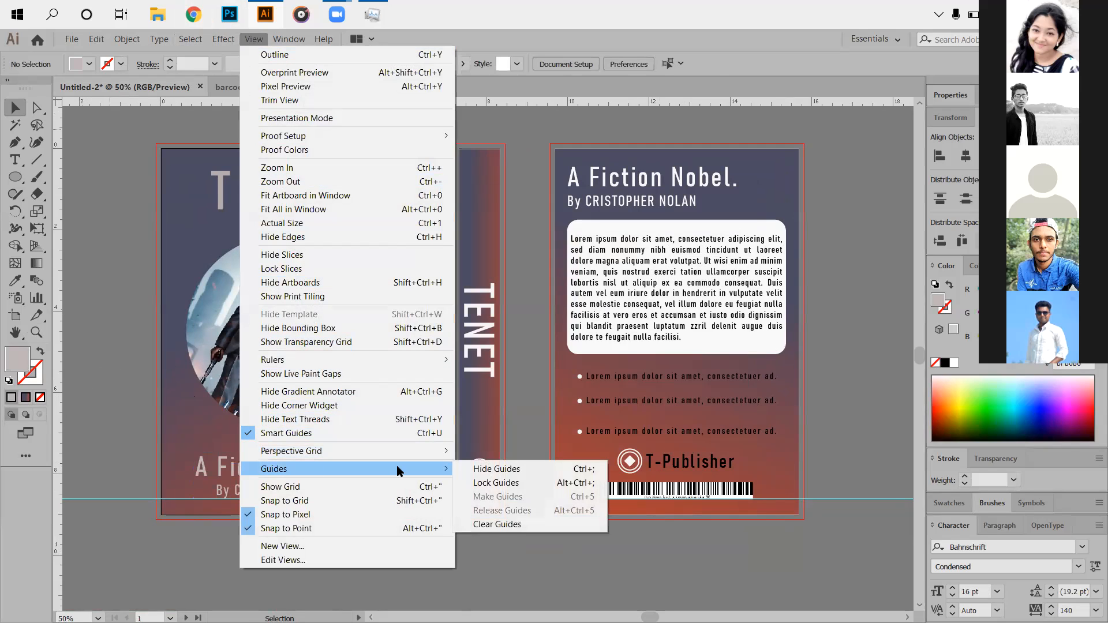
click(486, 524)
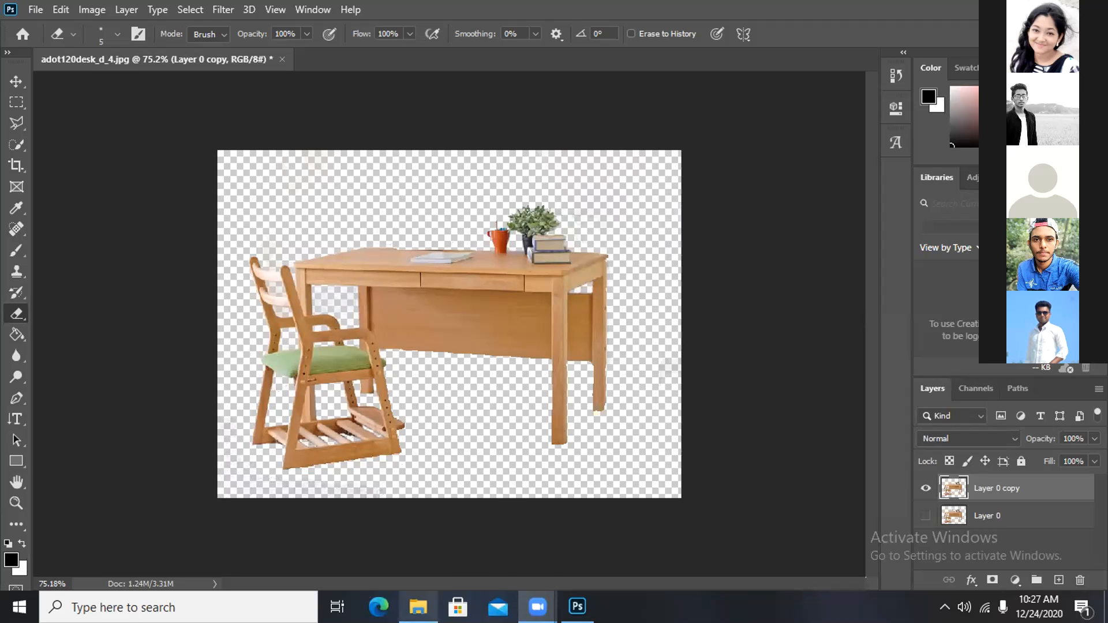
From the Background Gid image folder, open BABY With Balloun in Photos.
click(418, 606)
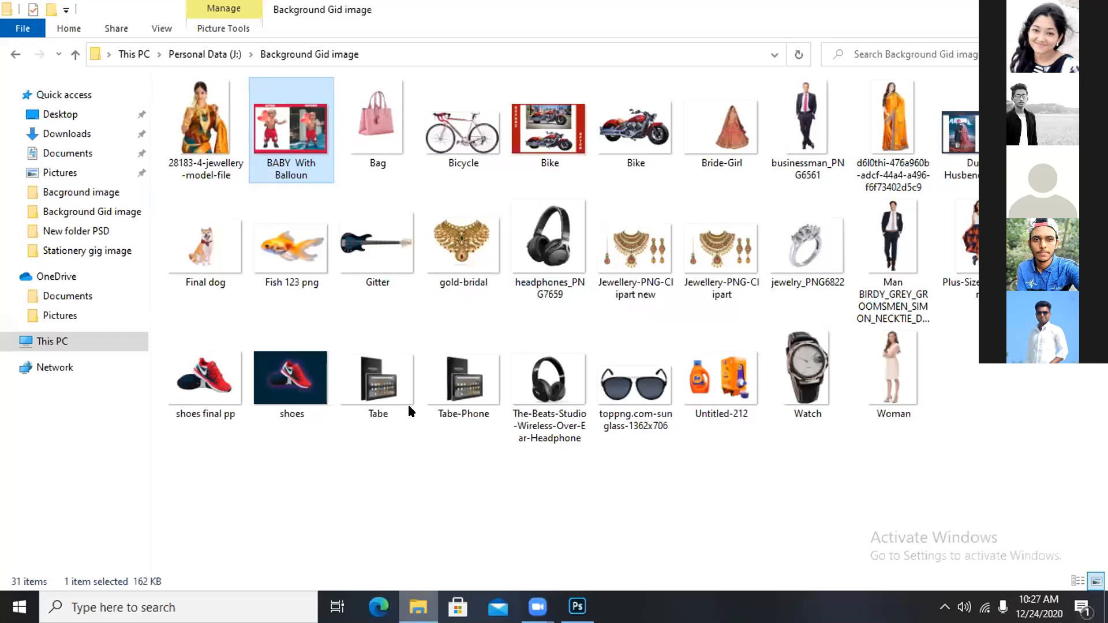
double_click(285, 138)
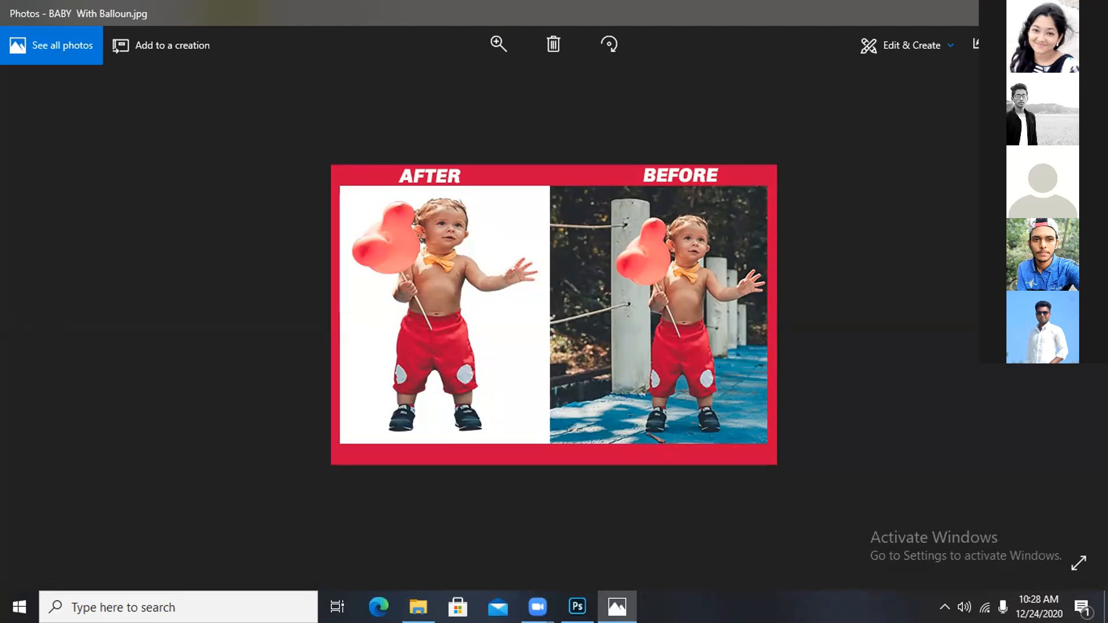
Close the Photos window showing the BABY With Balloun image.
click(1089, 12)
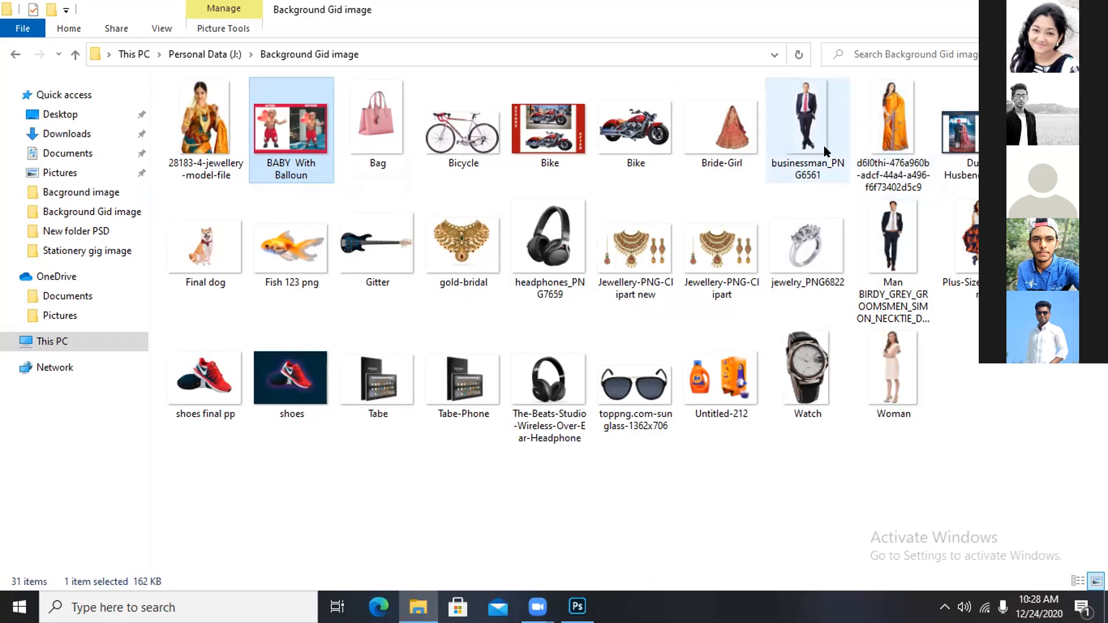
Open the suited-man photo in Photos, step forward, then go back to the skirt photo.
double_click(897, 232)
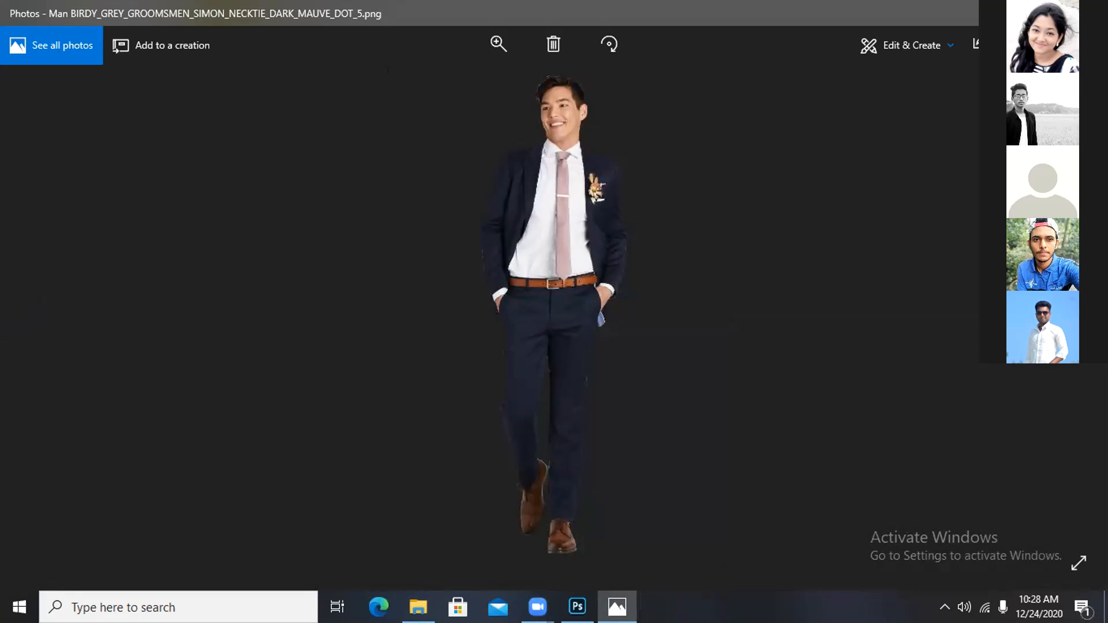
key(Right)
key(Right)
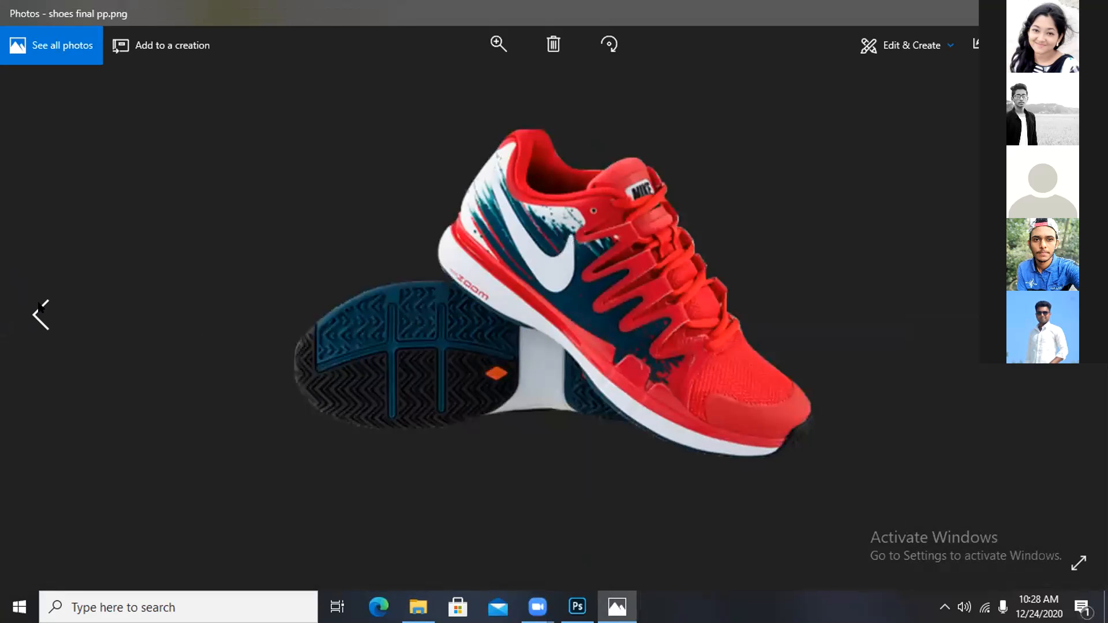
click(40, 312)
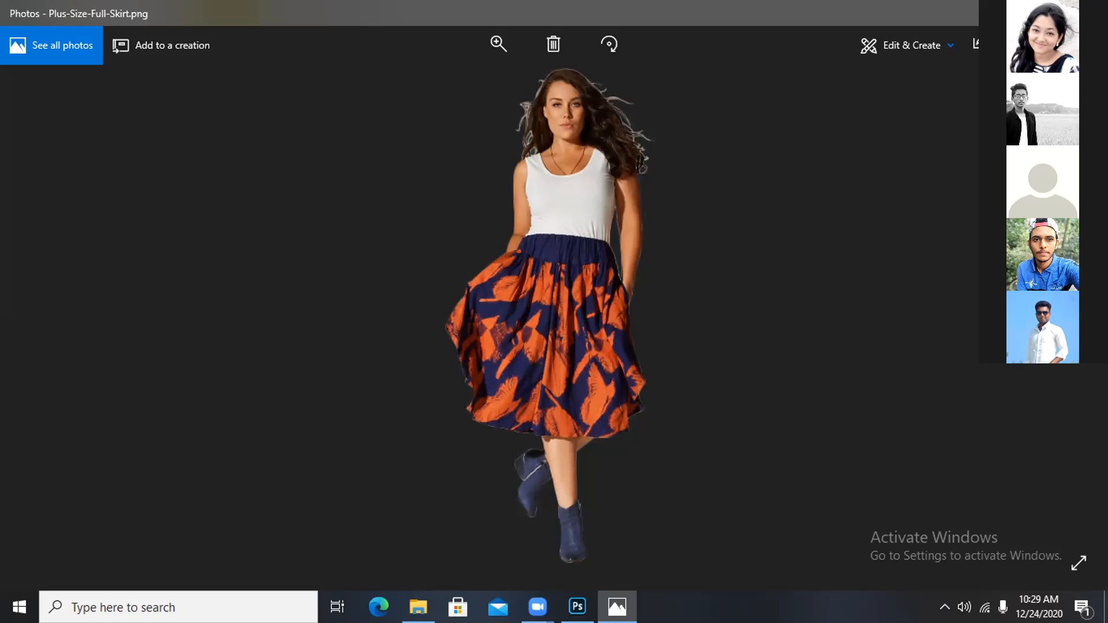
Advance through shoes.png, Tabe.png, Tabe-Phone.png, headphones and sunglasses, then close Photos.
key(Right)
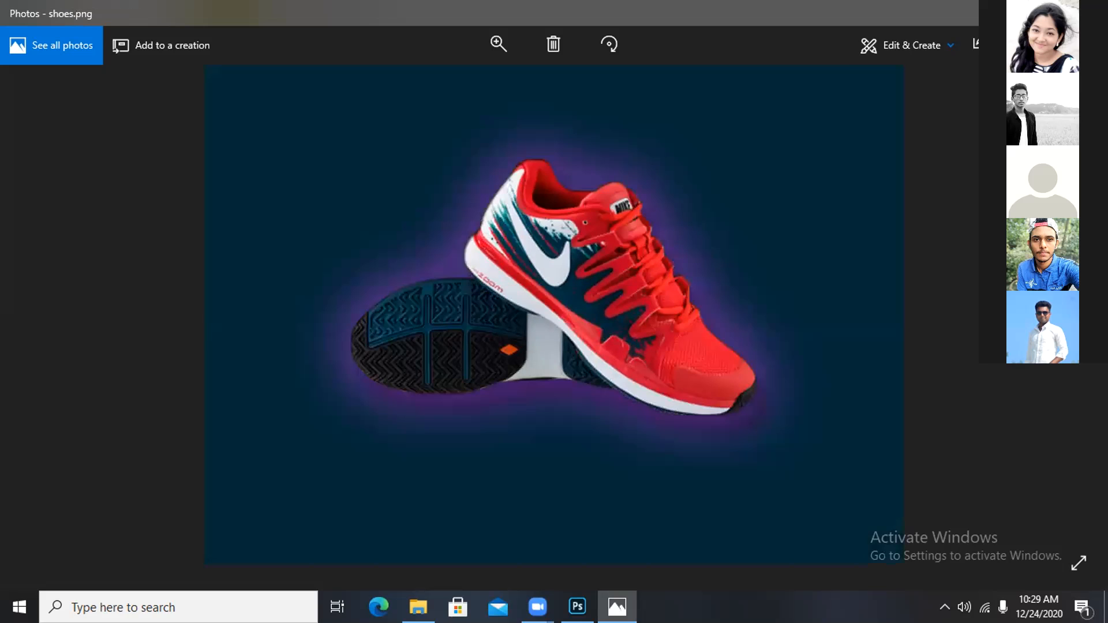
key(Right)
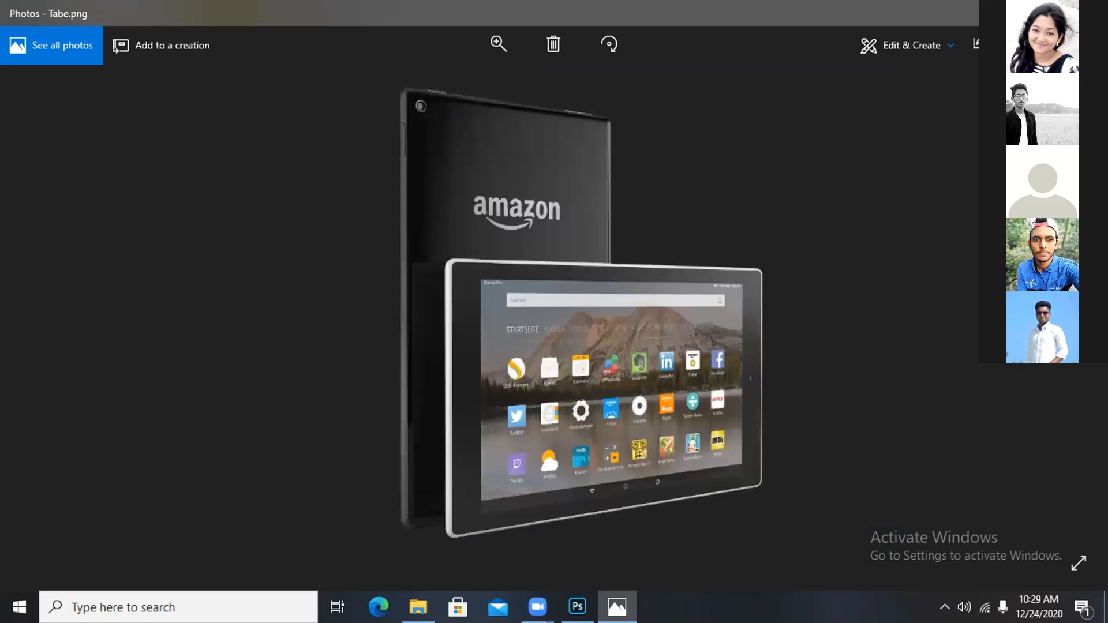
key(Right)
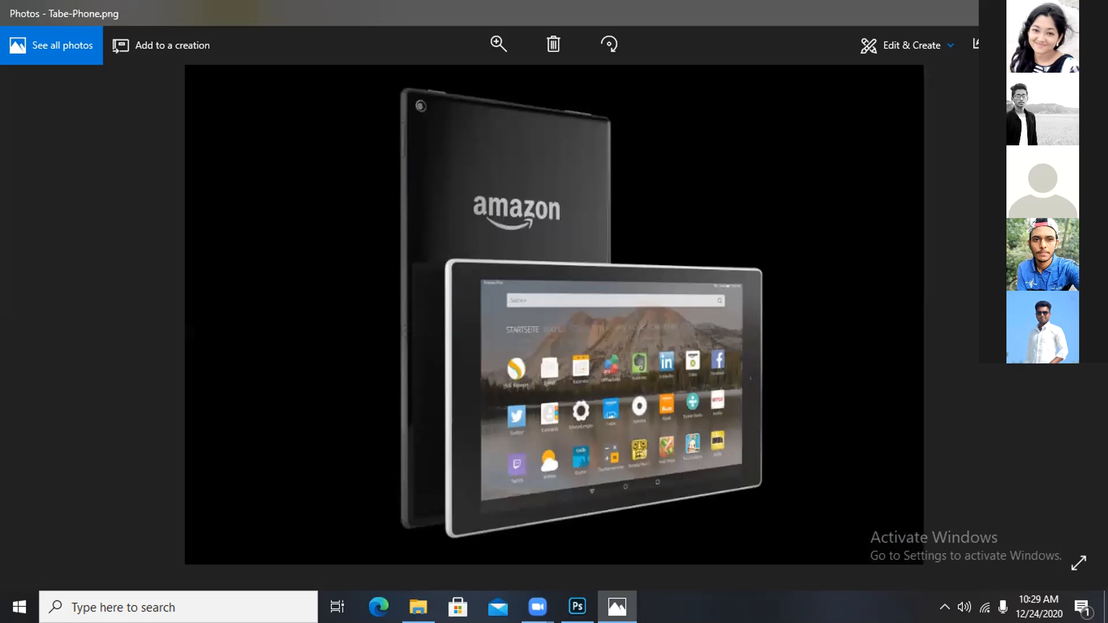
key(Right)
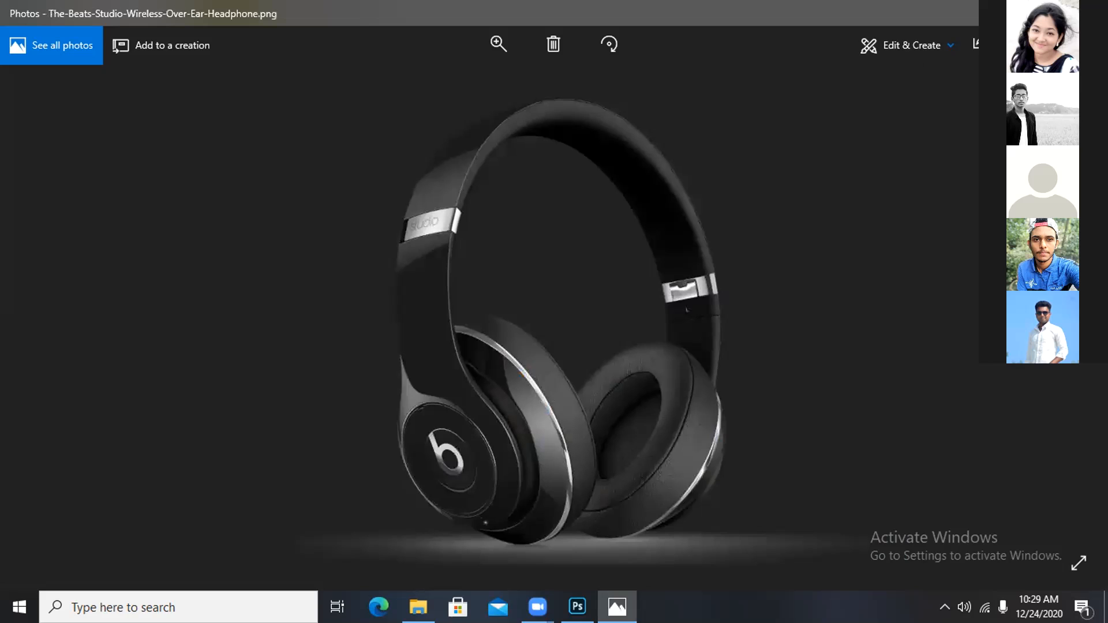
key(Right)
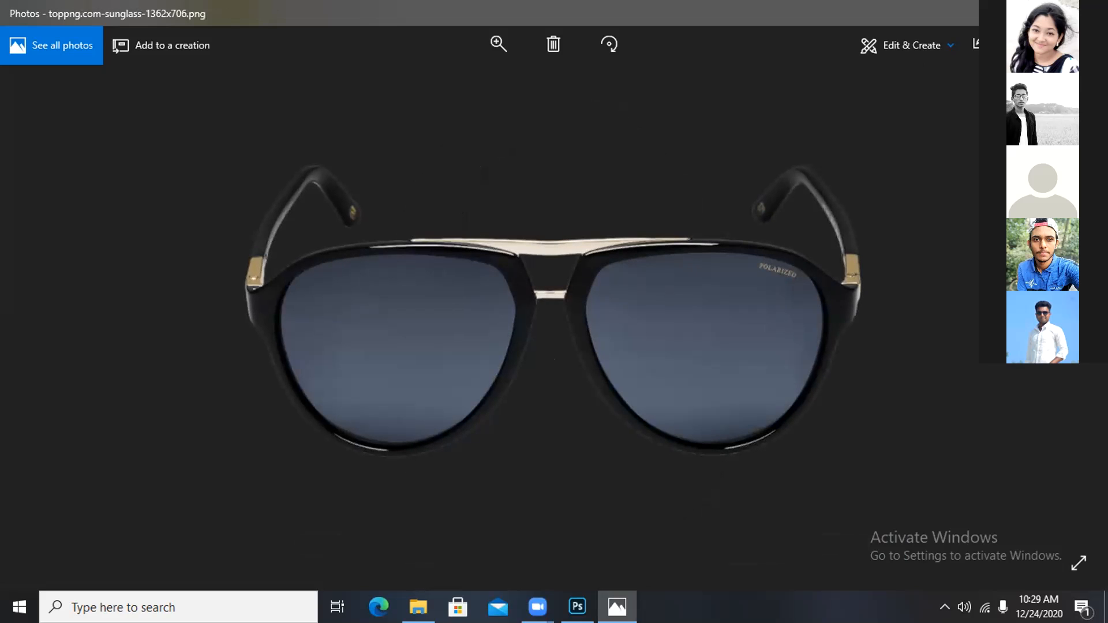
key(Right)
key(Right)
key(Right)
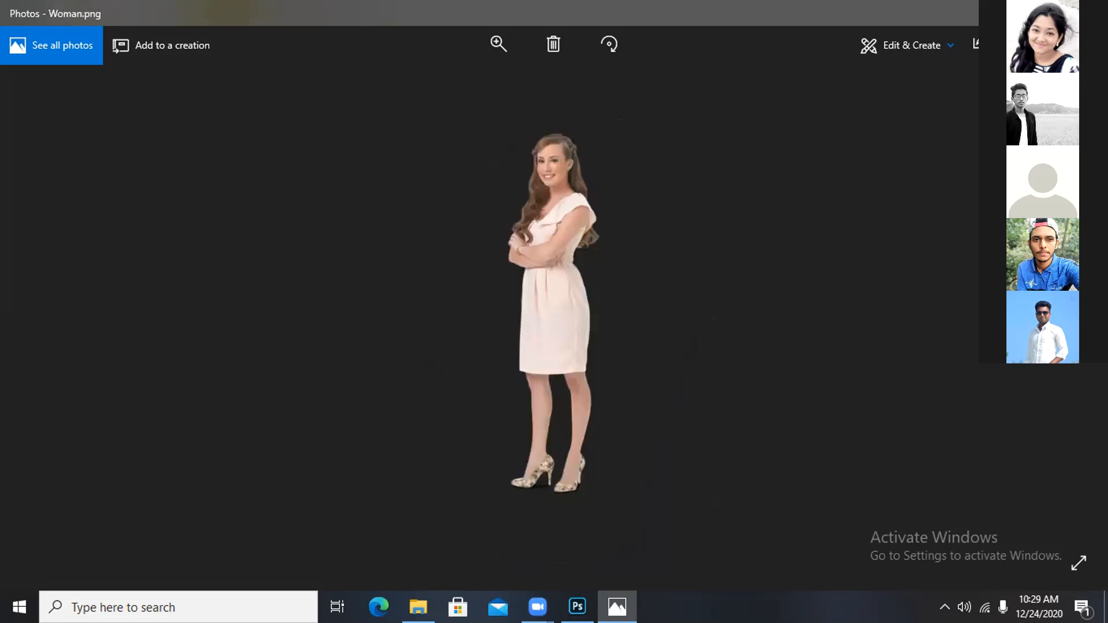
key(alt+F4)
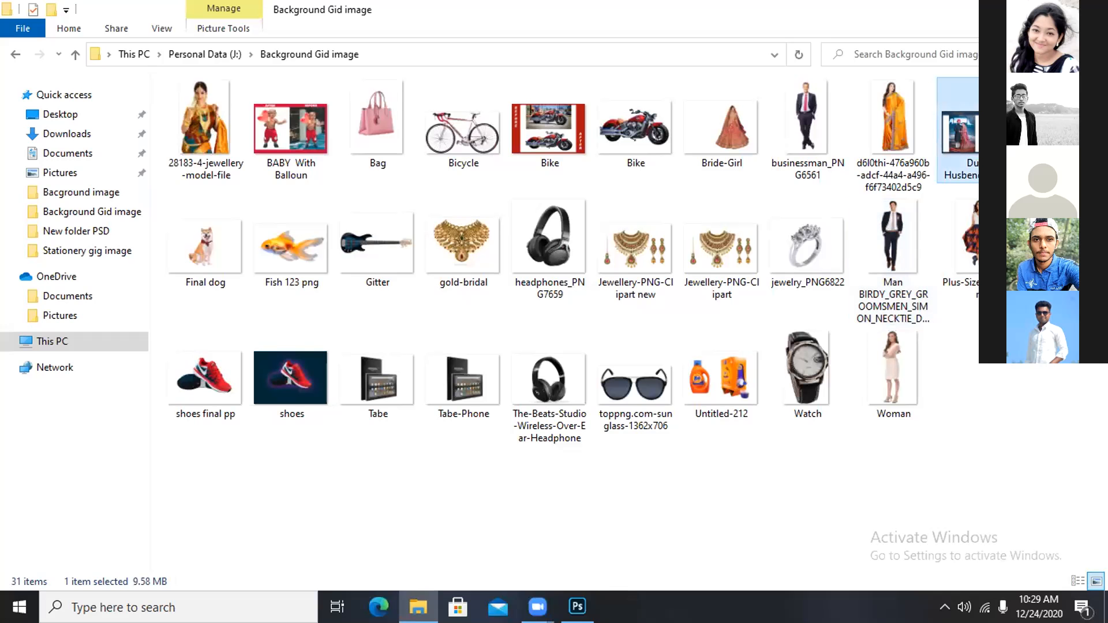
Open the selected Duble Husbend+wife 1.png image in Photos.
key(Return)
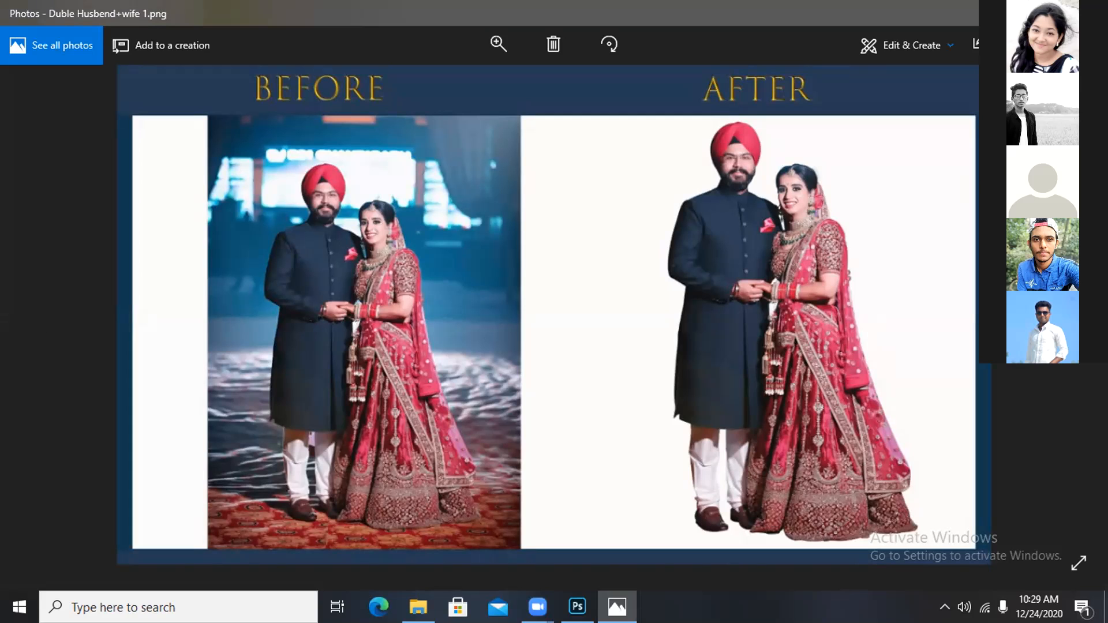
Close the Photos window showing the couple before-and-after image.
click(1089, 13)
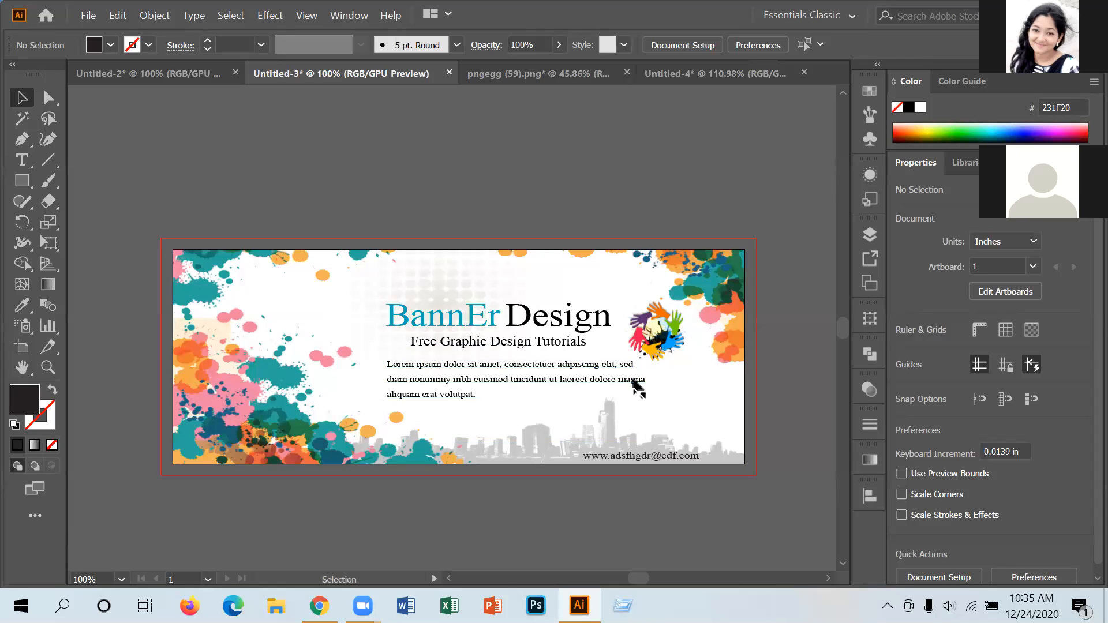
Switch to the Untitled-2 city banner and select its Lorem ipsum paragraph.
click(186, 66)
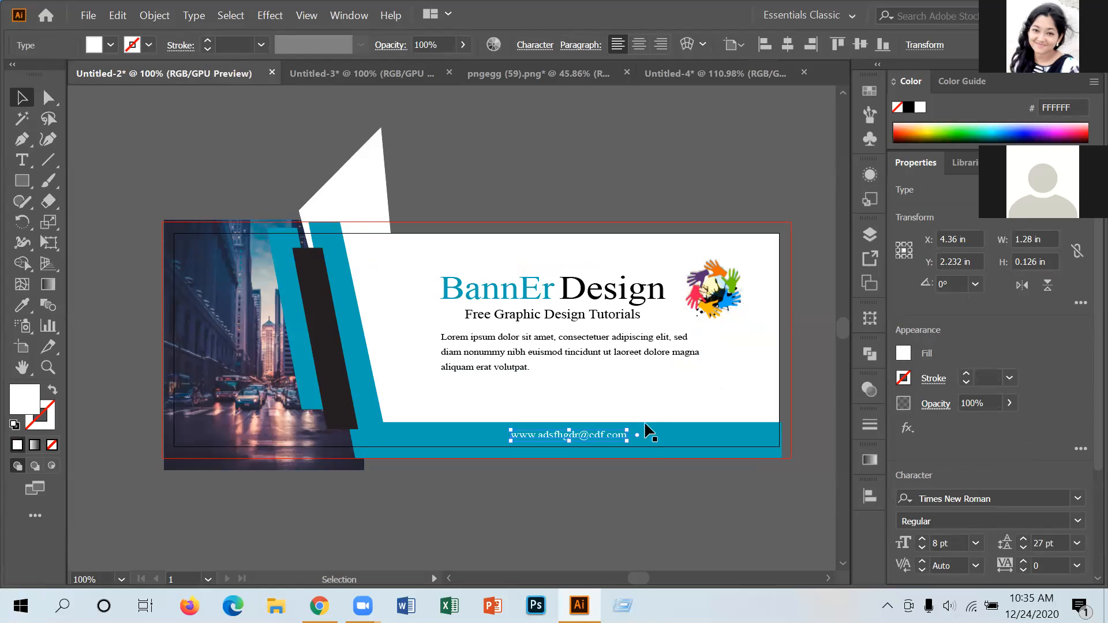
click(548, 355)
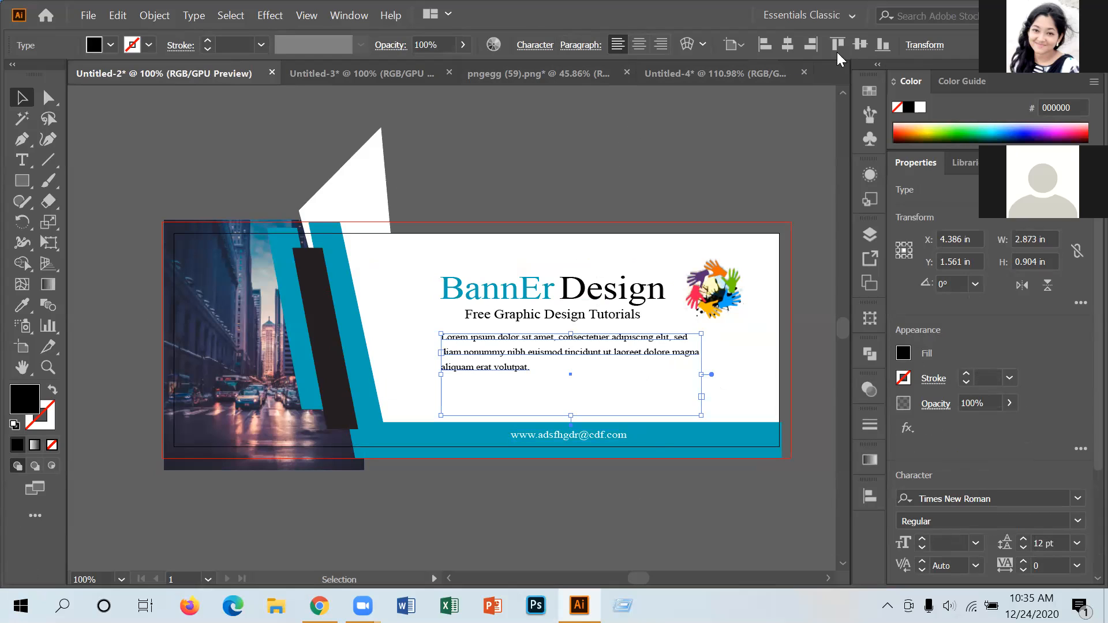
click(869, 495)
click(838, 557)
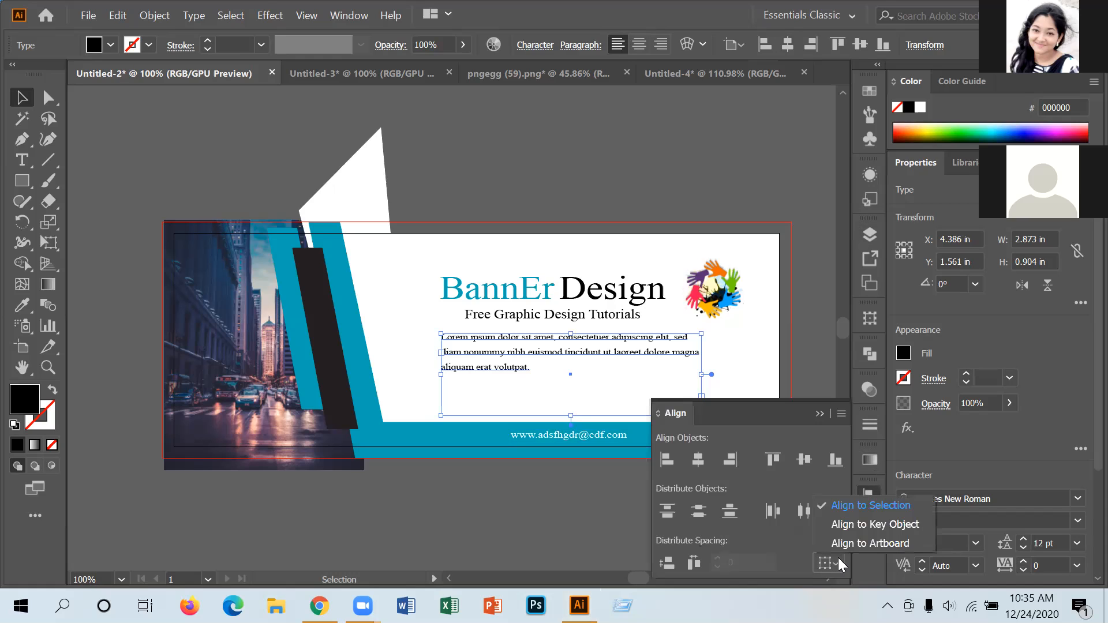
click(869, 487)
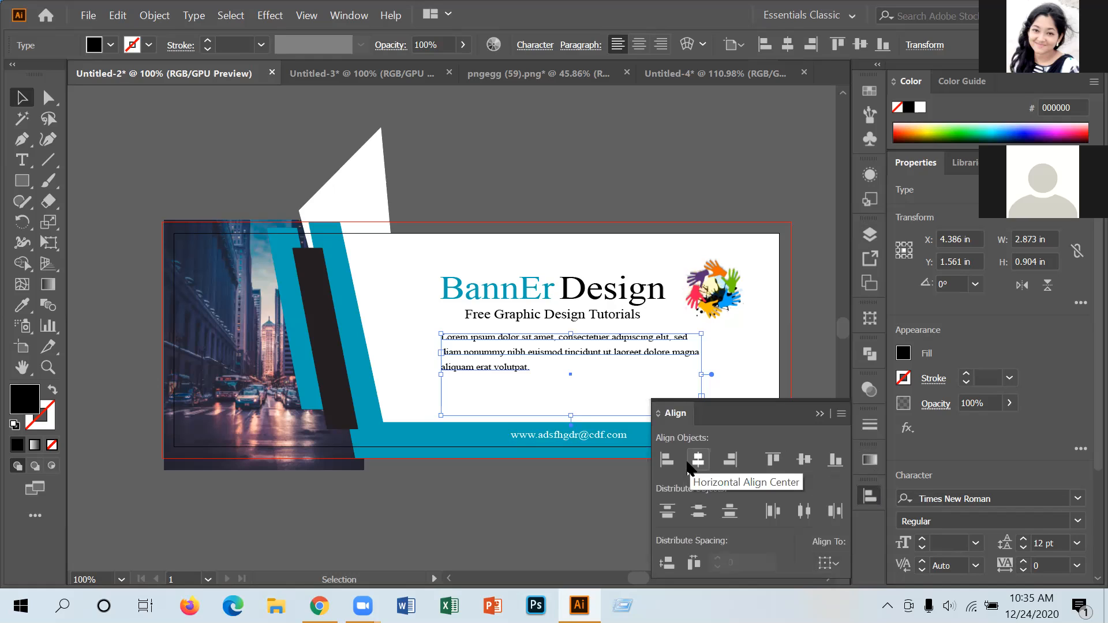
click(668, 461)
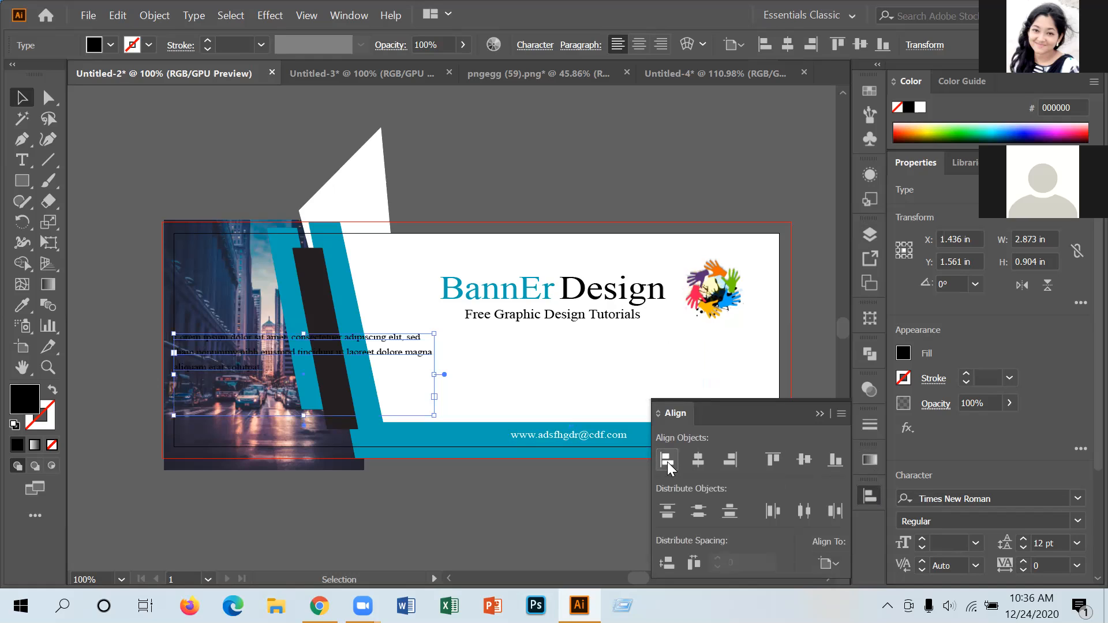
key(ctrl+z)
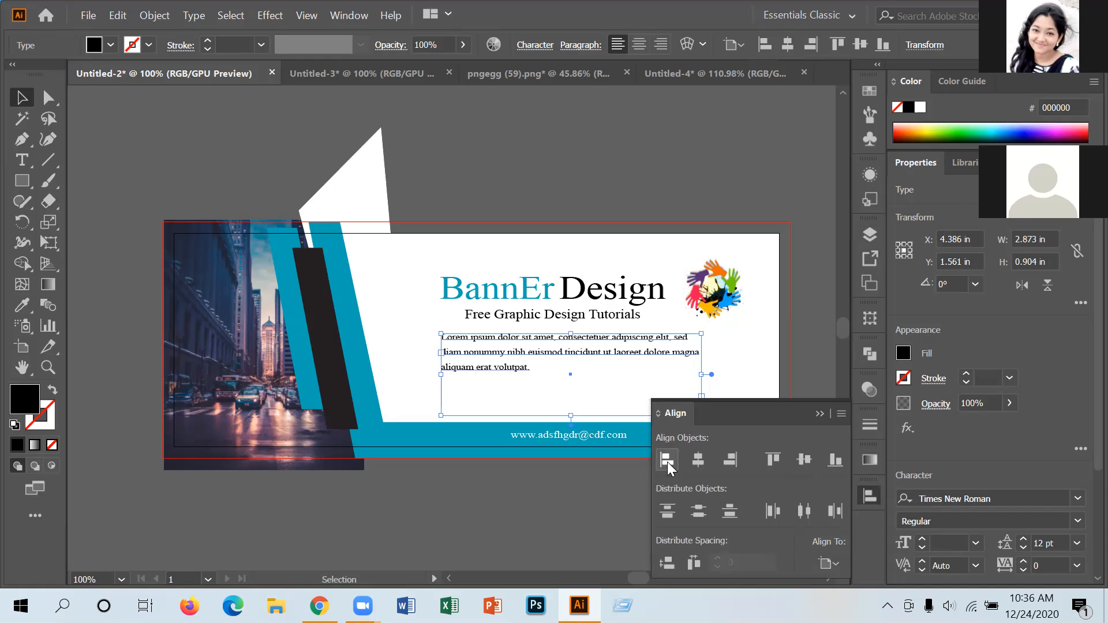
click(695, 459)
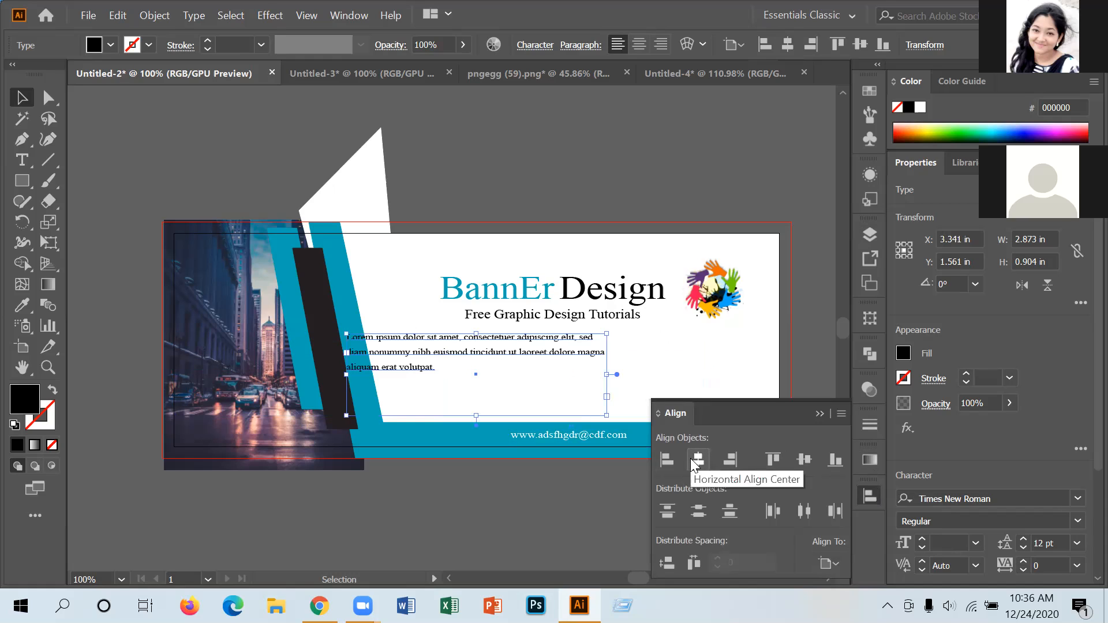
key(ctrl+z)
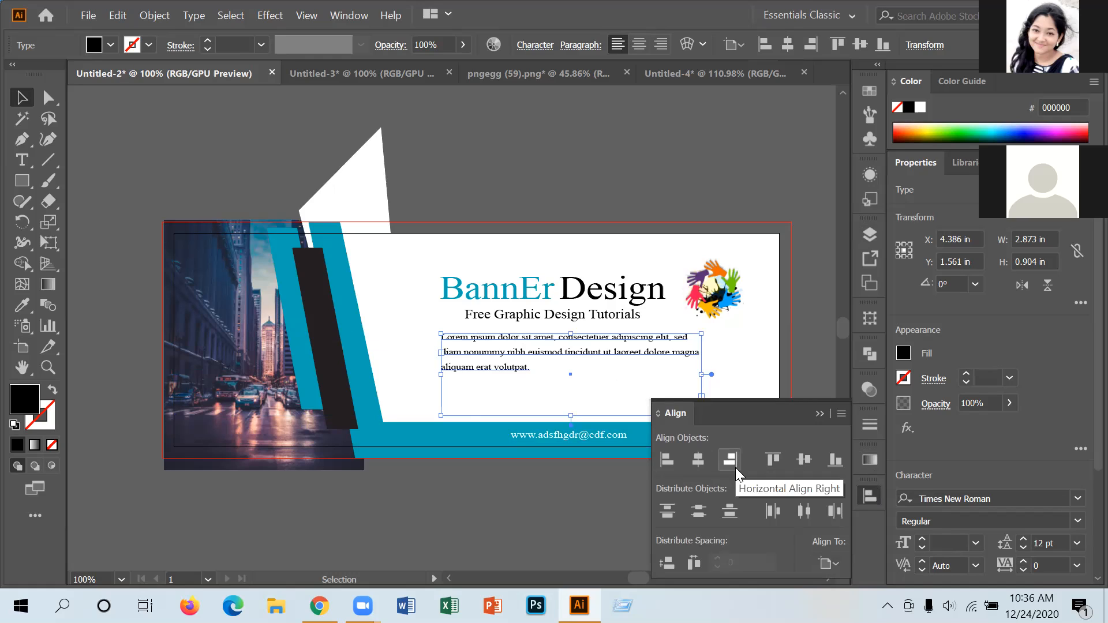
click(820, 411)
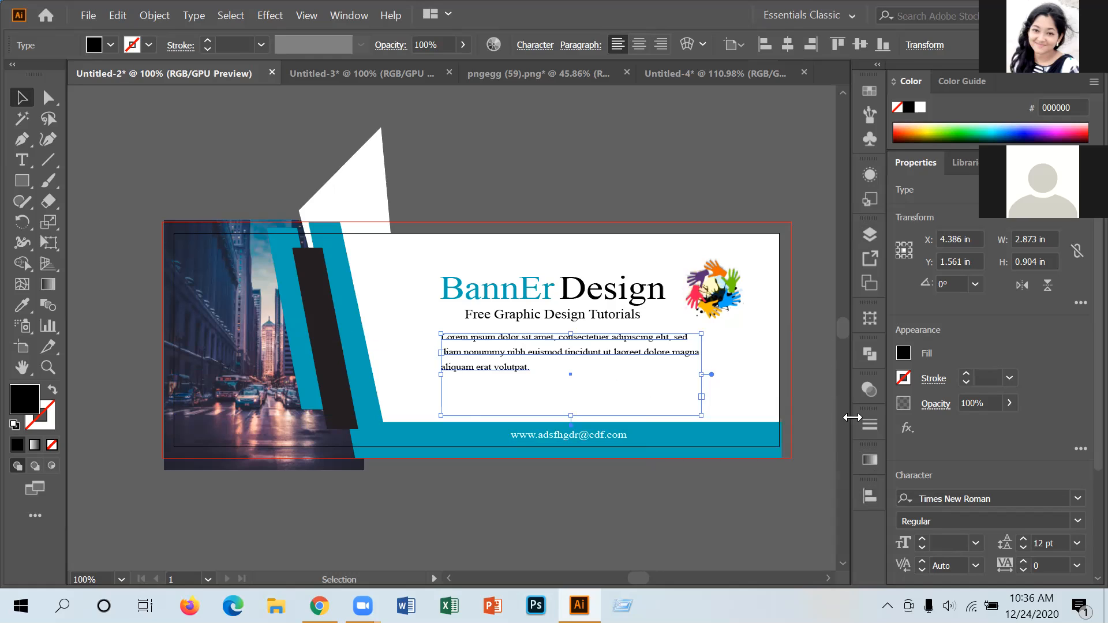
Delete 'elit, sed' from the end of the paragraph's first line in Untitled-2.
click(21, 161)
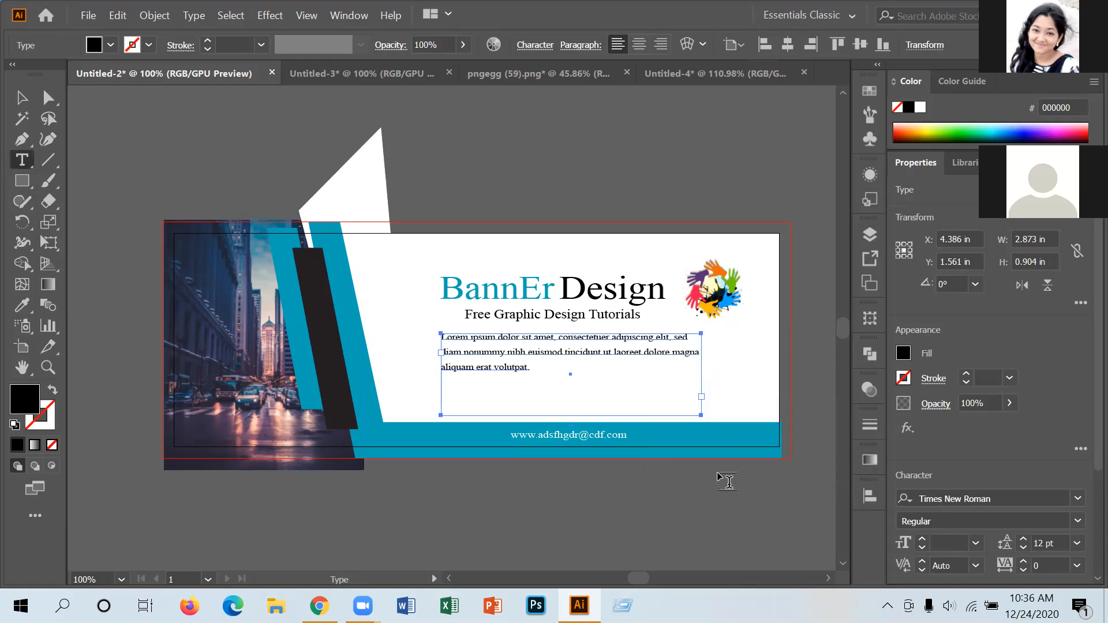
click(689, 337)
key(BackSpace)
key(BackSpace)
key(BackSpace)
key(BackSpace)
key(BackSpace)
key(BackSpace)
key(BackSpace)
key(BackSpace)
key(BackSpace)
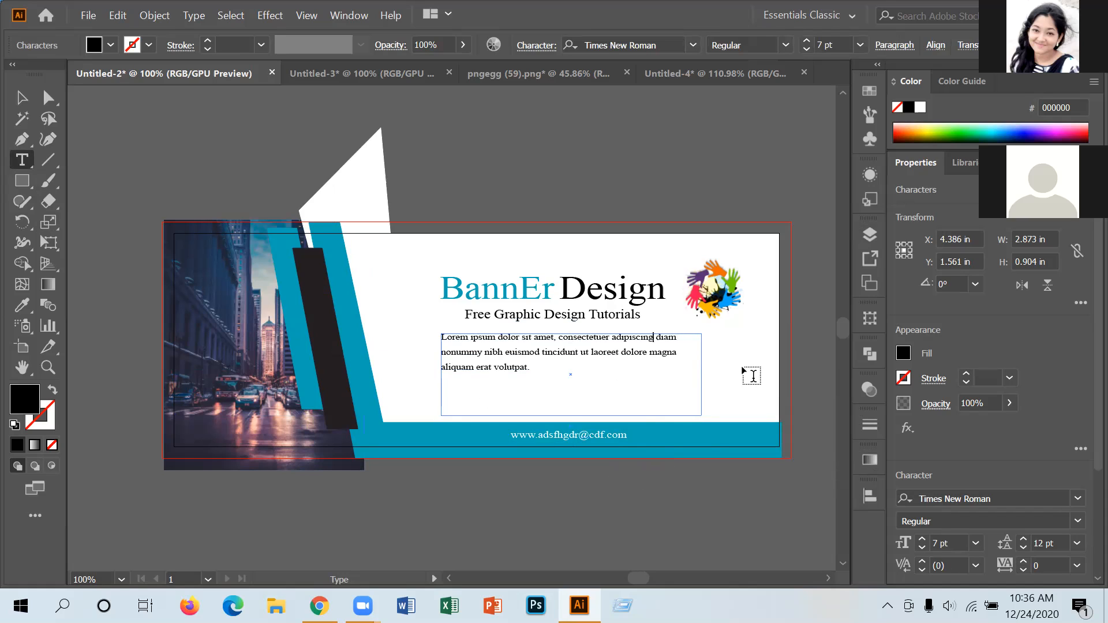
click(21, 97)
click(630, 524)
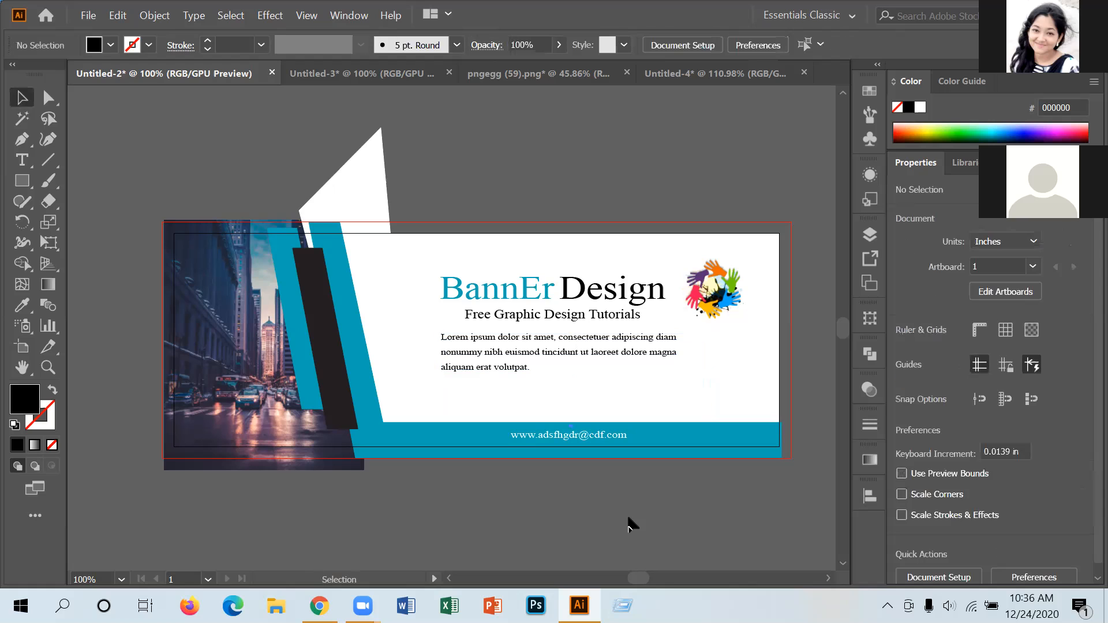
Replace Untitled-3's old Lorem paragraph with the edited one dragged from Untitled-2.
click(339, 78)
click(584, 376)
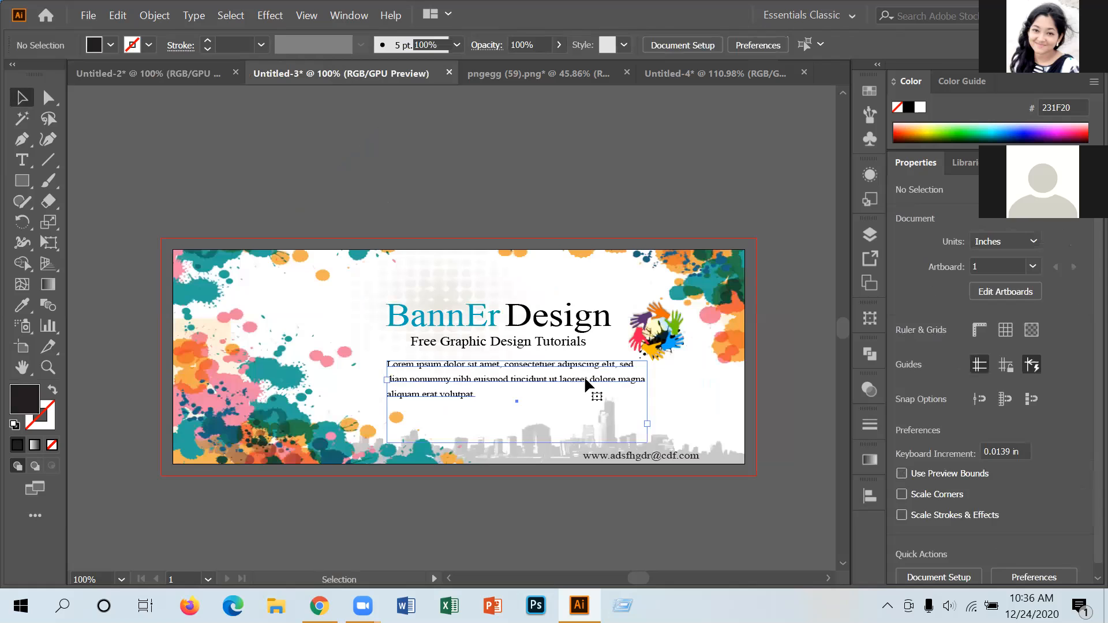
key(Delete)
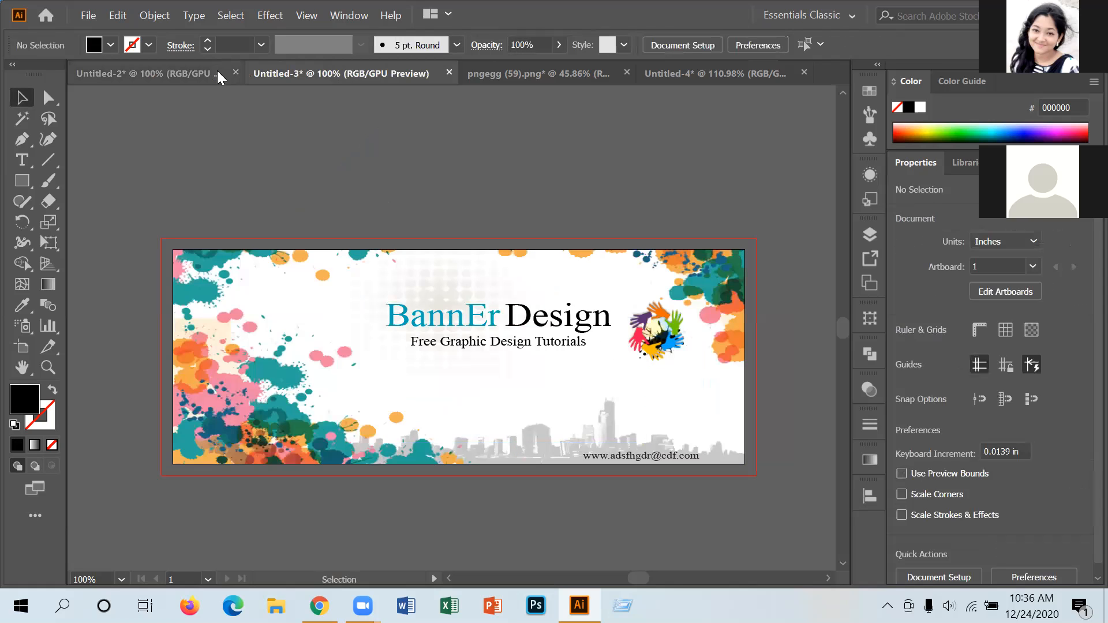
click(217, 72)
mouse_move(508, 348)
mouse_down()
mouse_move(502, 317)
mouse_move(350, 87)
mouse_move(537, 316)
mouse_move(518, 372)
mouse_move(493, 379)
mouse_move(537, 402)
mouse_up()
click(626, 485)
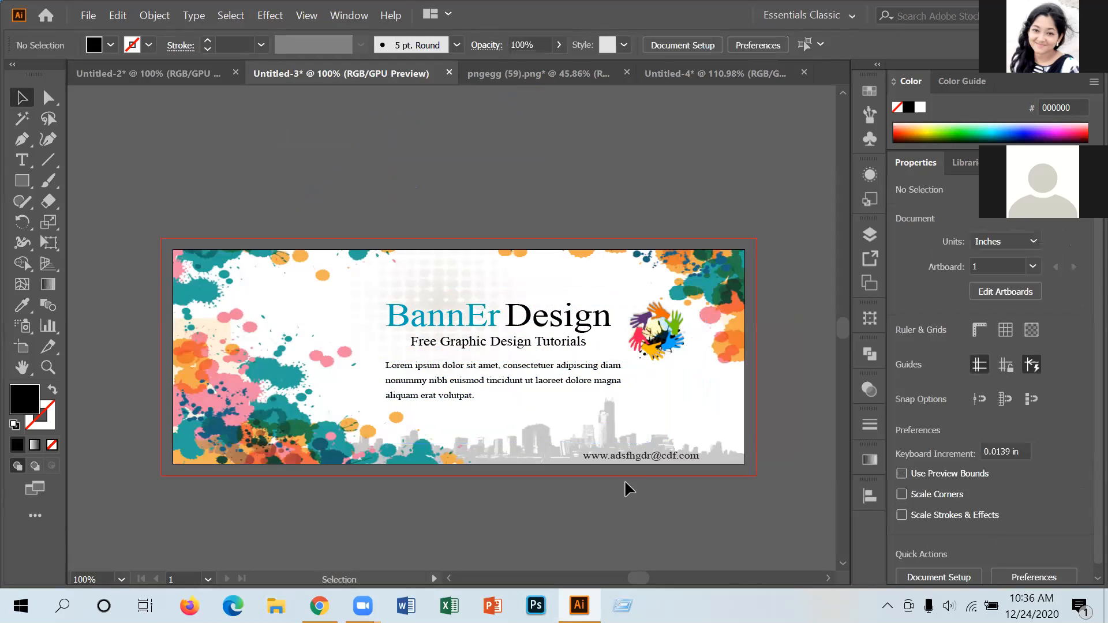
Deselect the paragraph on Untitled-2 and return to the Untitled-3 splash banner.
click(192, 73)
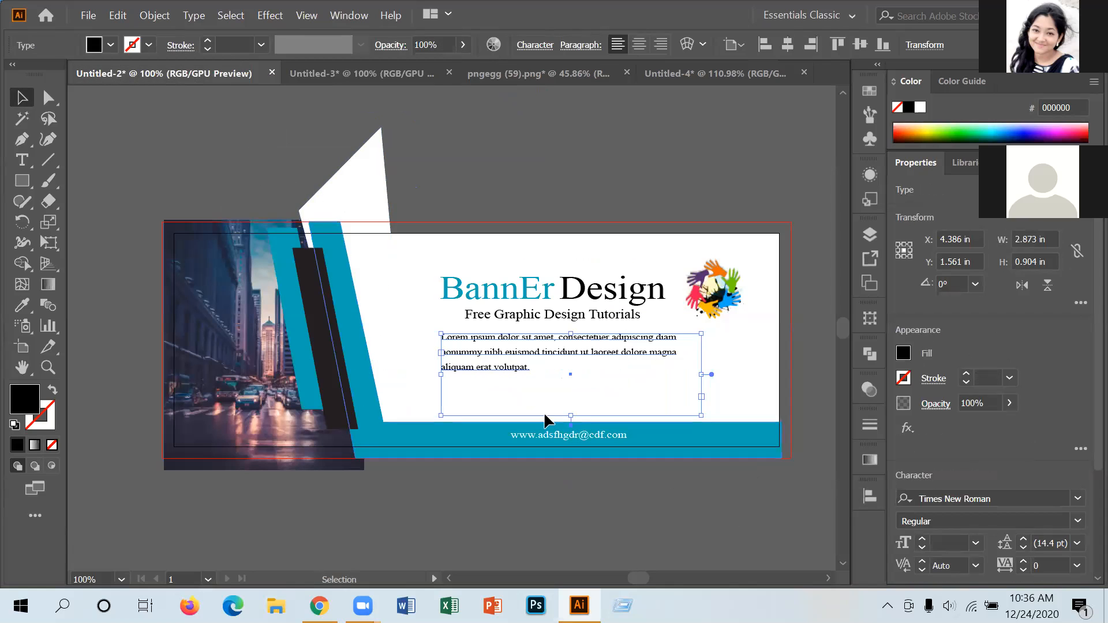
click(579, 528)
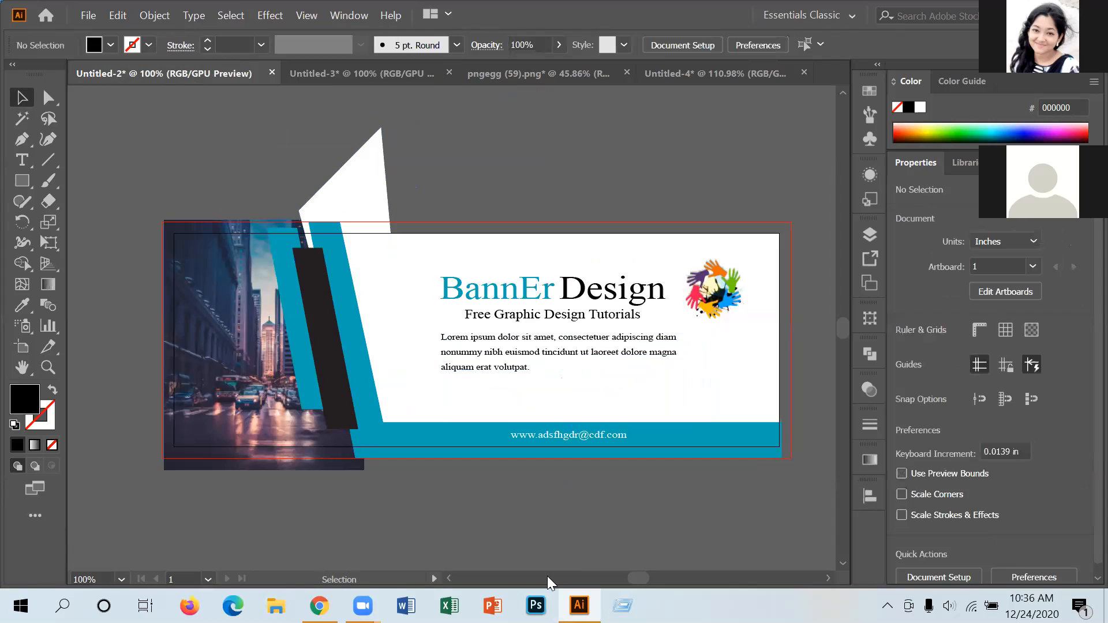
click(300, 77)
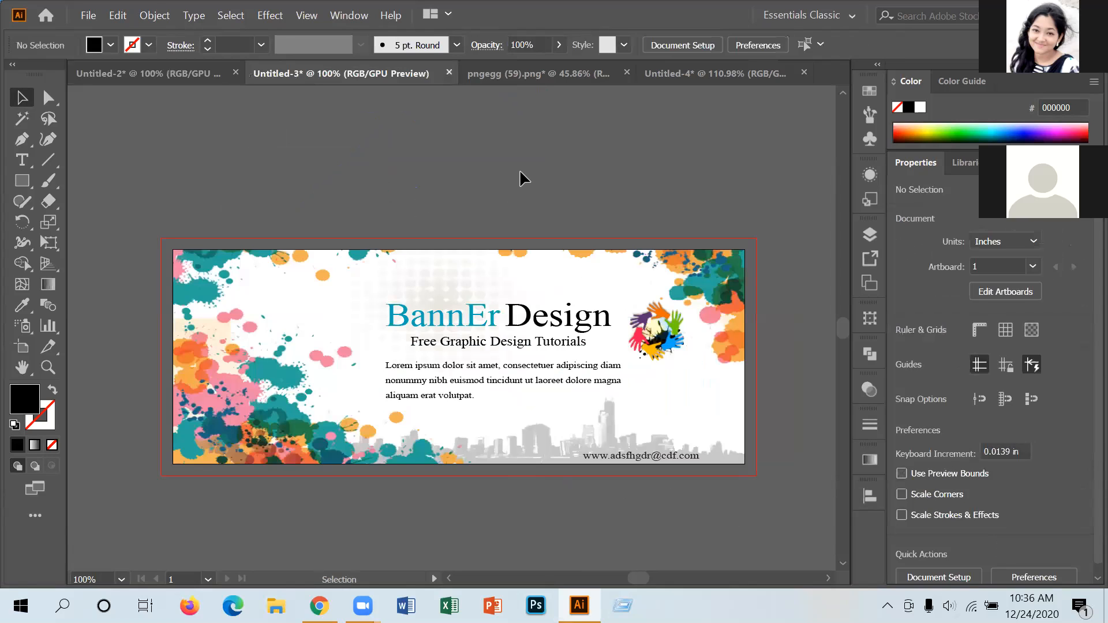
Delete the skyline image and close pngegg (59).png without saving.
click(534, 75)
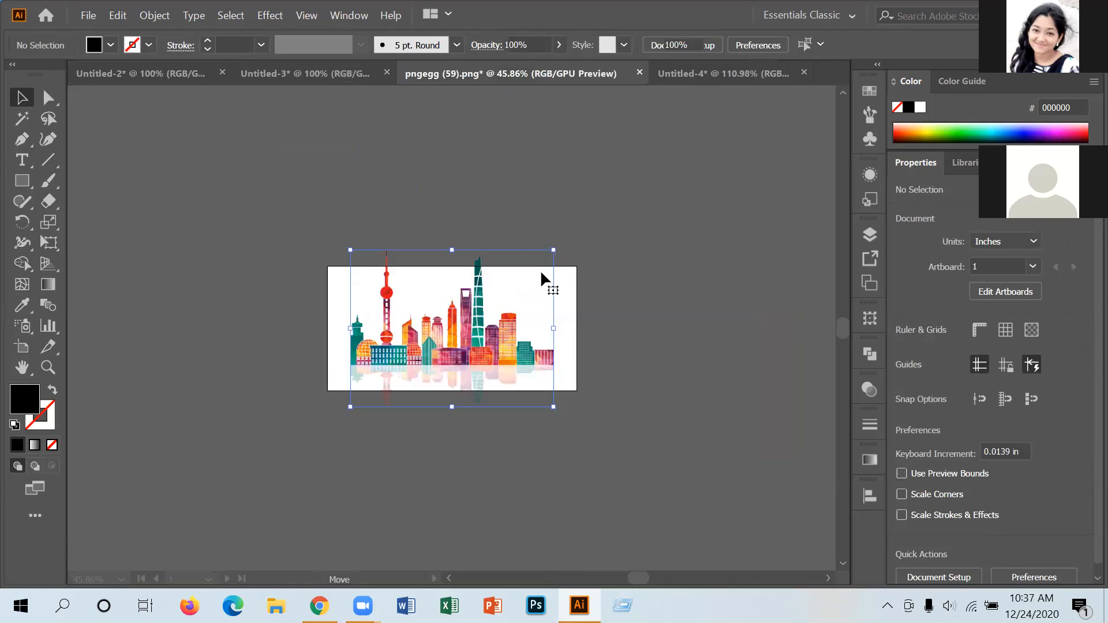
key(Delete)
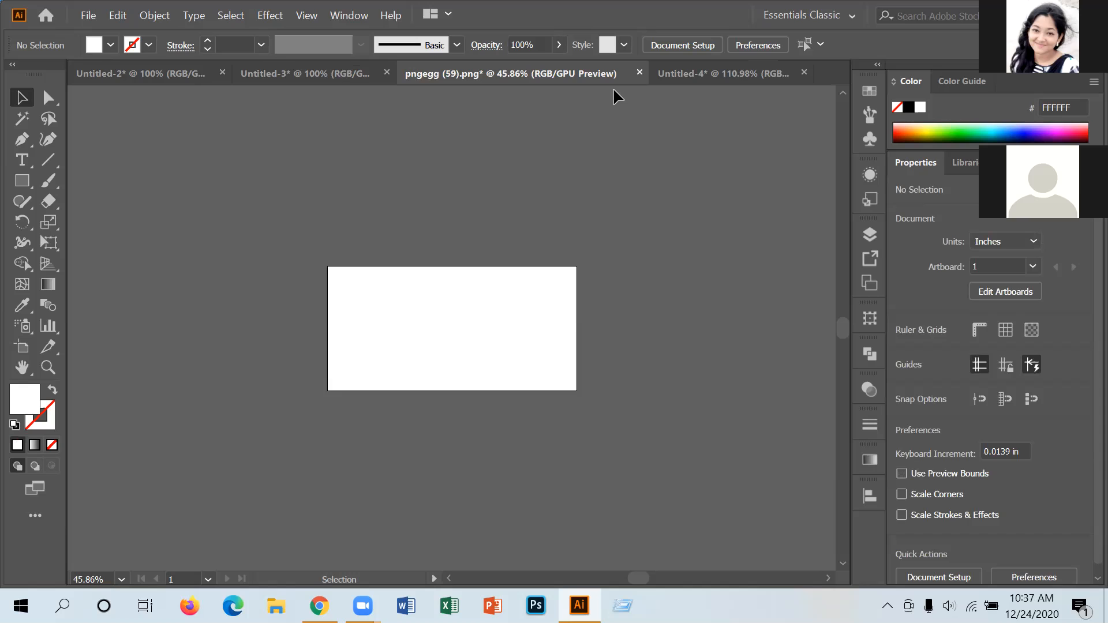
key(ctrl+w)
click(635, 327)
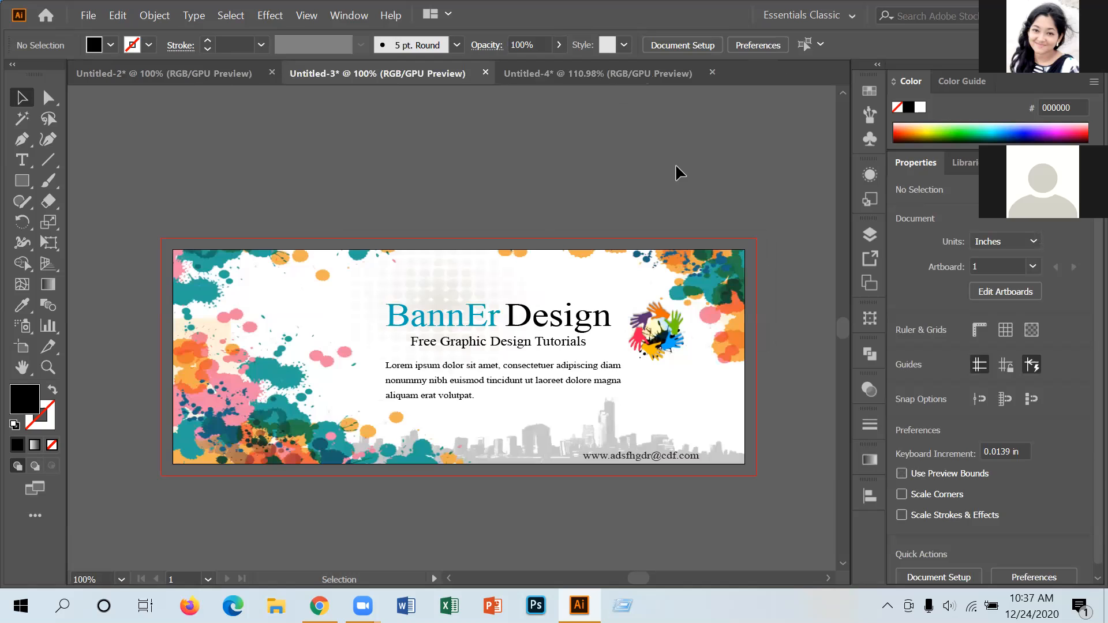
click(88, 16)
click(142, 71)
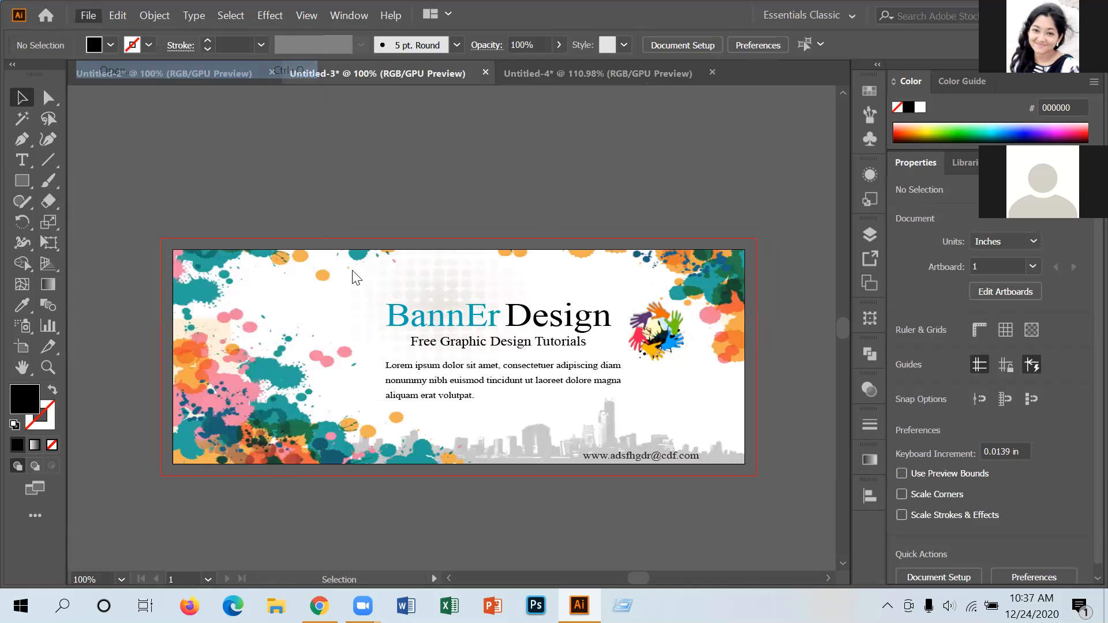
Open pngegg (48) from the file list, then close its image document.
scroll(540, 390, down, 2)
scroll(542, 390, up, 5)
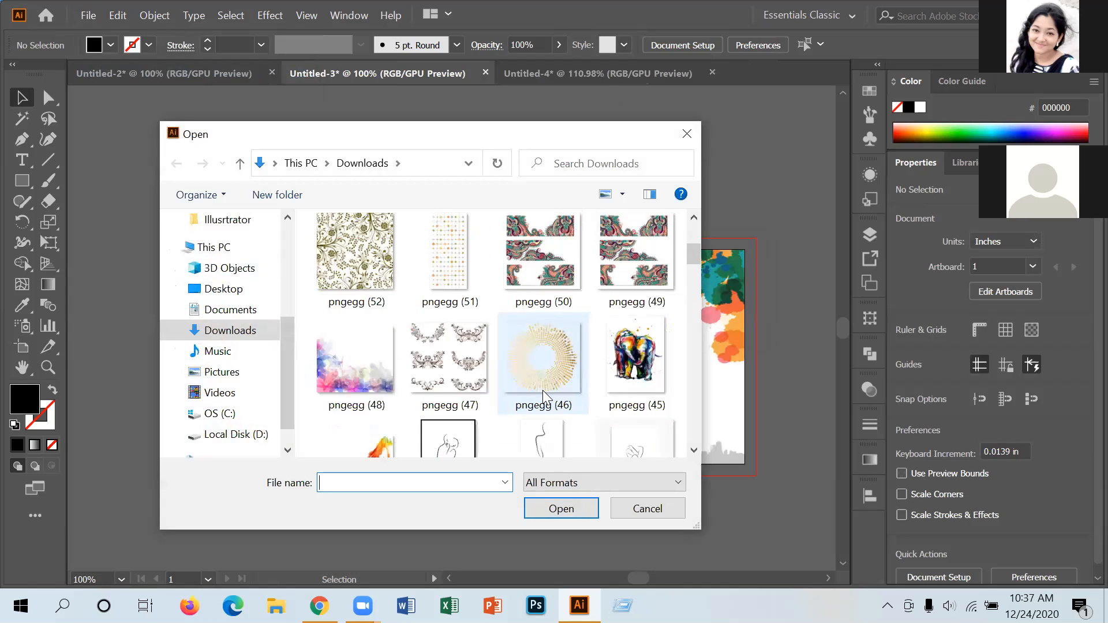
scroll(542, 390, down, 1)
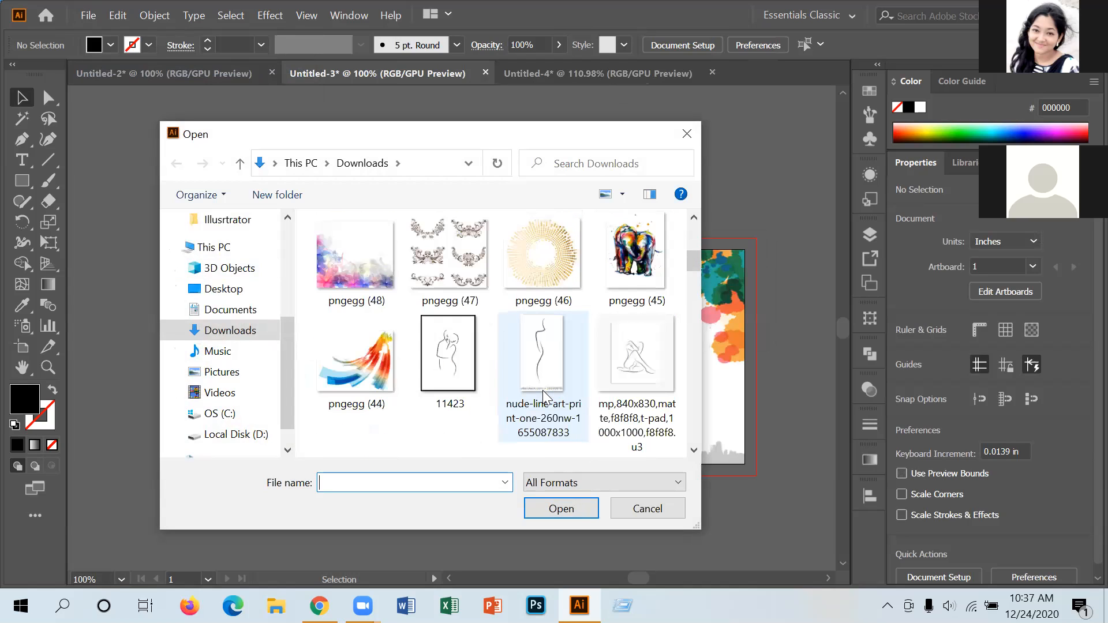
double_click(361, 282)
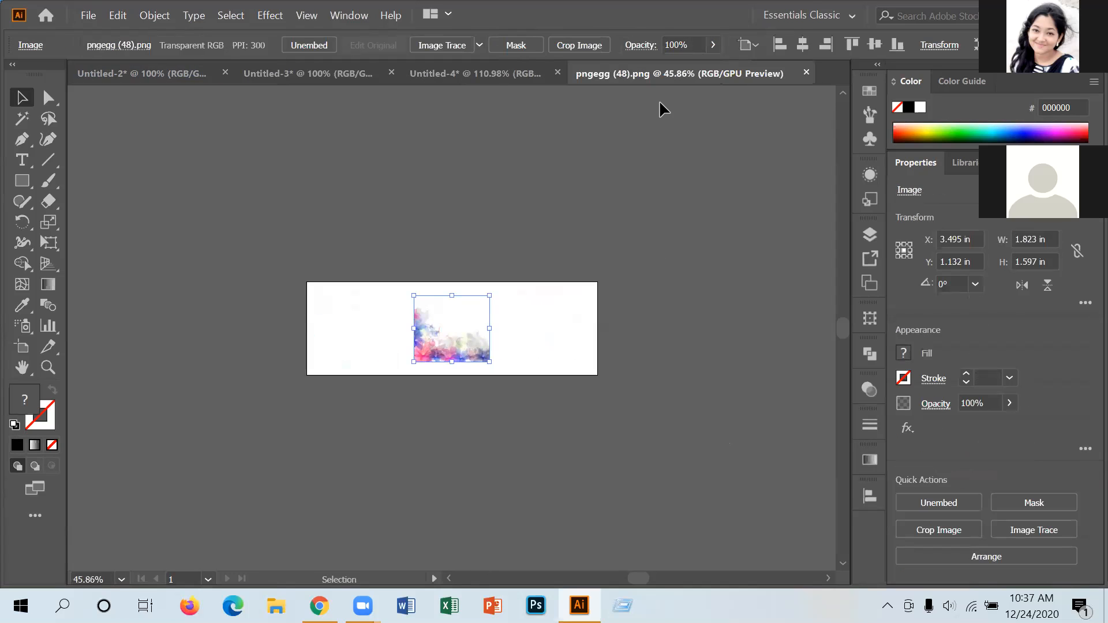
click(805, 74)
Open the blue abstract pngegg (14) image from Downloads through File > Open.
click(105, 16)
click(84, 17)
click(92, 19)
click(139, 77)
scroll(436, 369, down, 5)
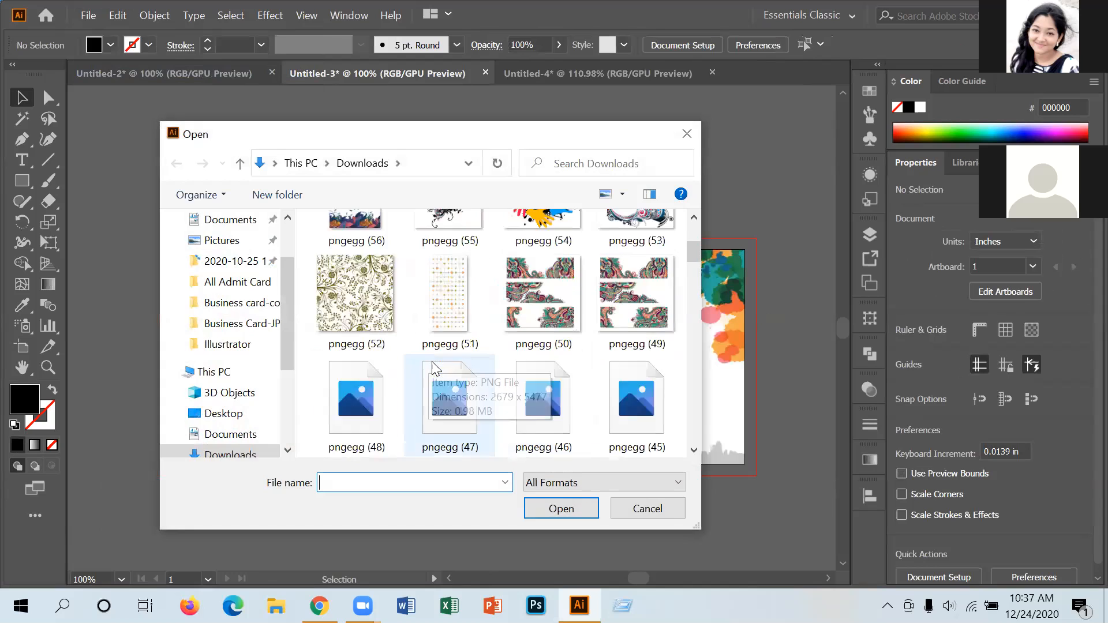
scroll(434, 369, up, 2)
scroll(431, 365, down, 6)
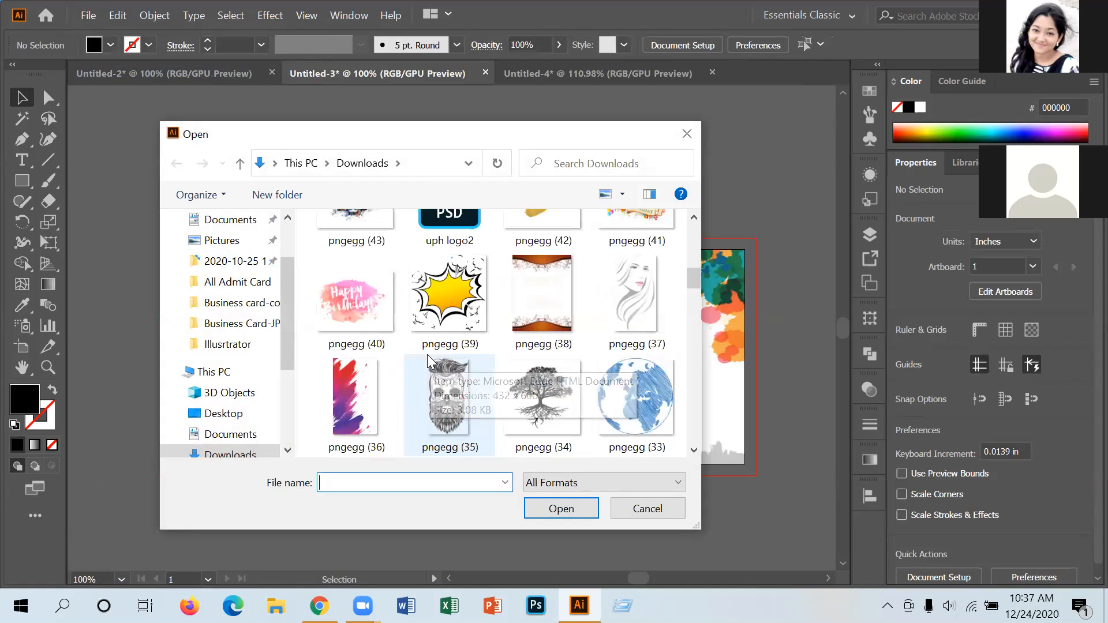
scroll(427, 355, down, 3)
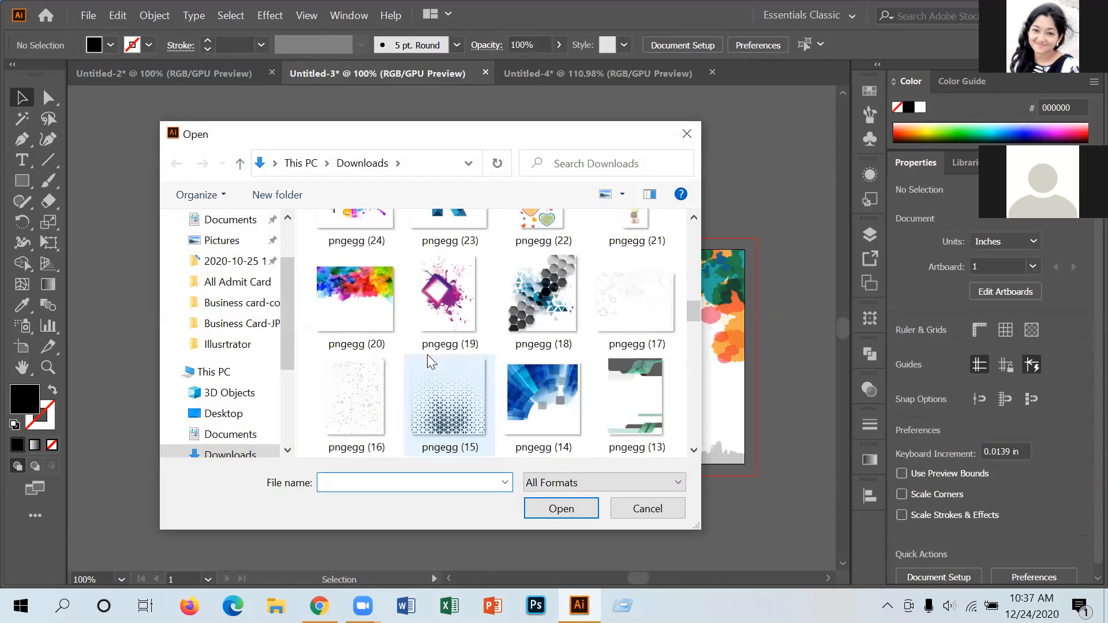
scroll(427, 354, up, 1)
scroll(427, 354, down, 4)
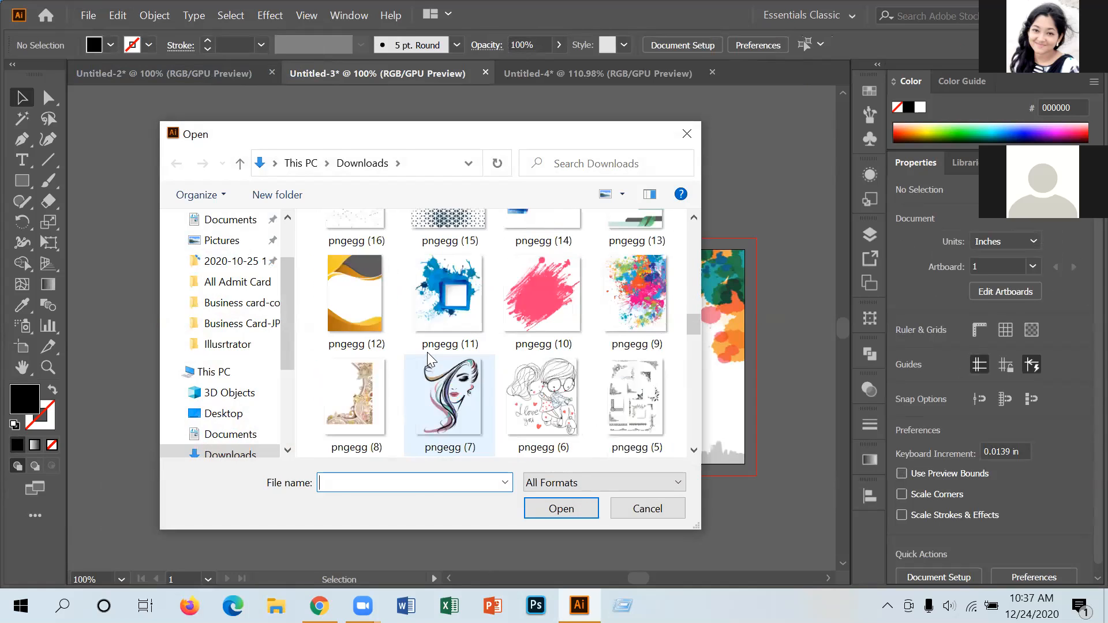
scroll(427, 352, up, 1)
click(530, 276)
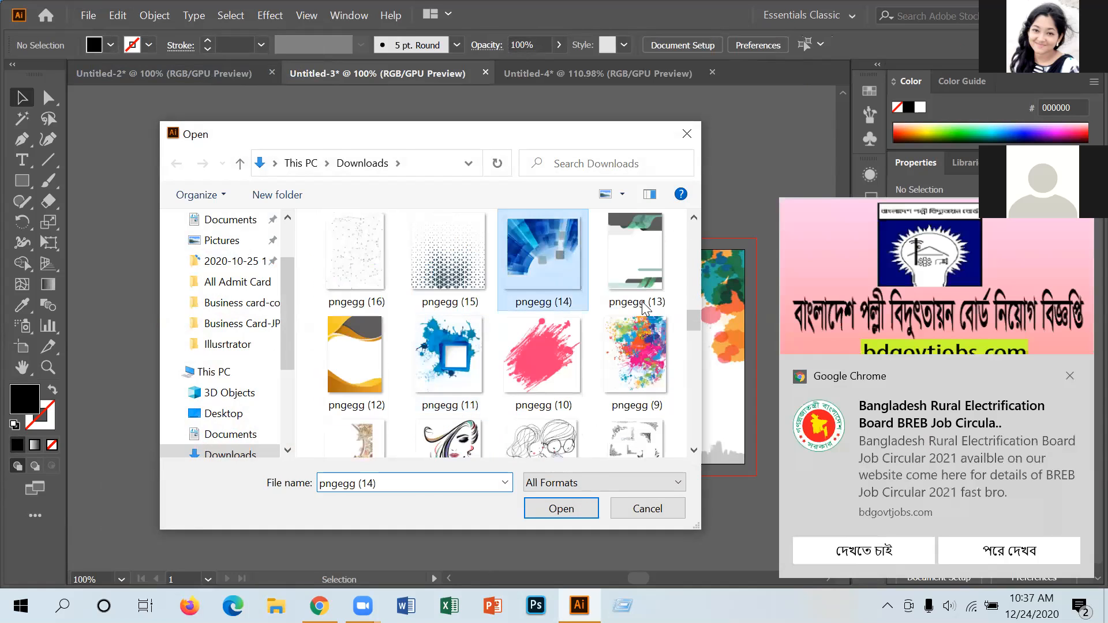
key(Return)
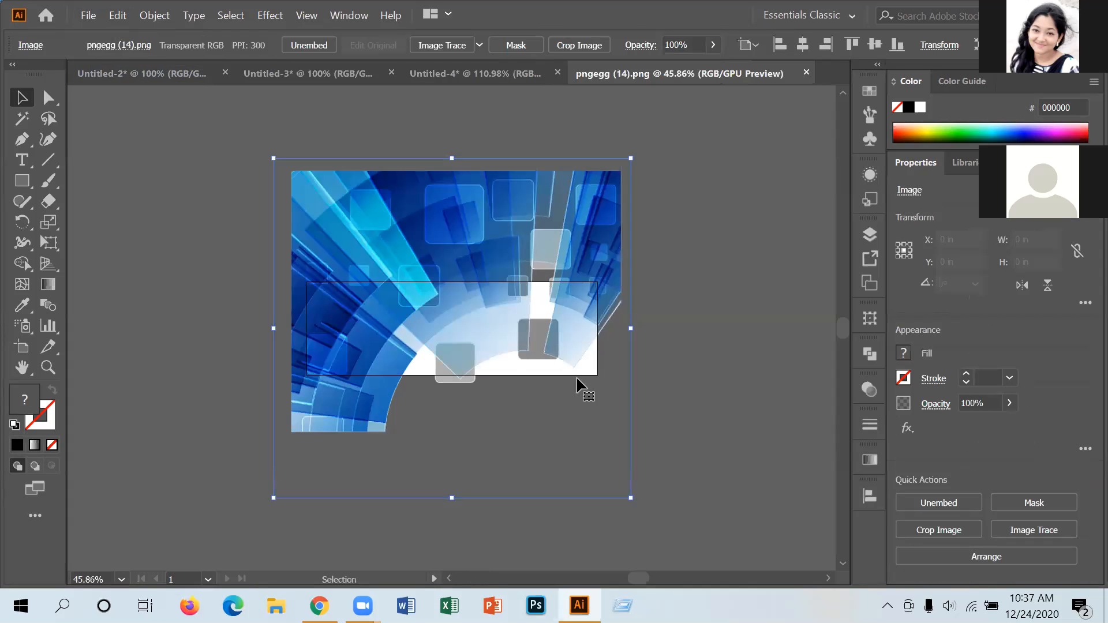
Drag the pngegg (14) image into Untitled-4 and scale it to 3.797 × 3.616 in.
click(509, 77)
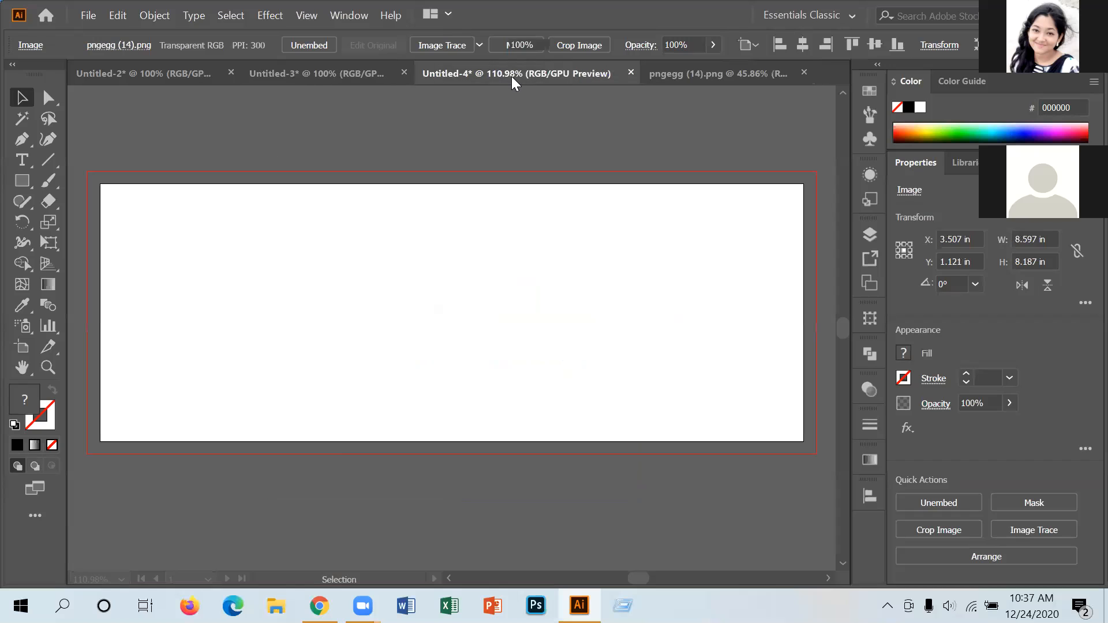
click(682, 76)
drag(543, 218, 587, 424)
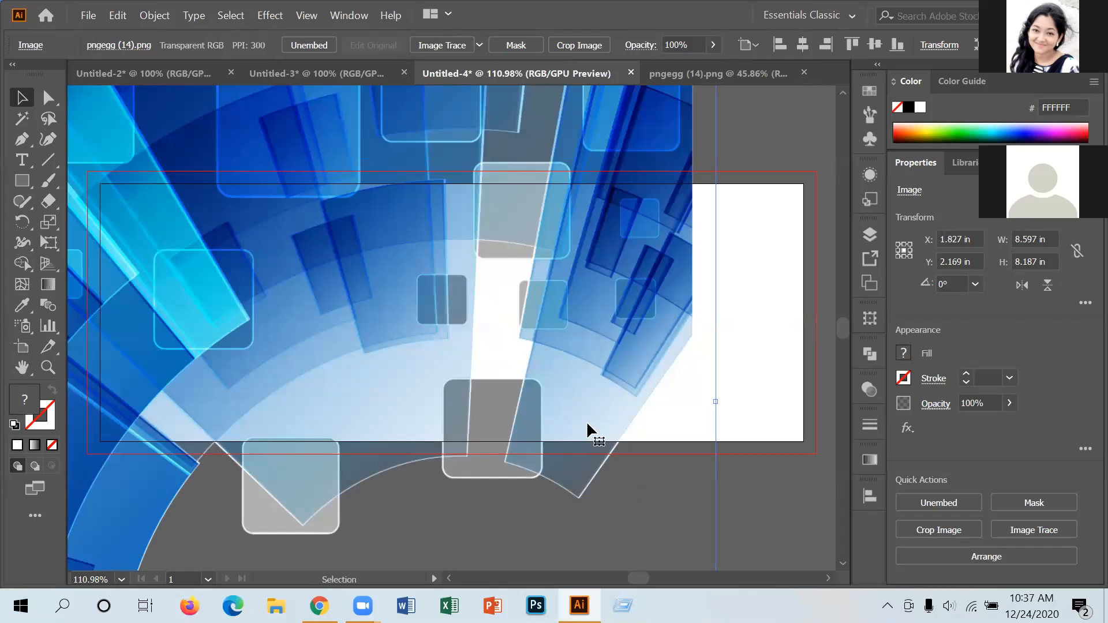
scroll(635, 424, down, 10)
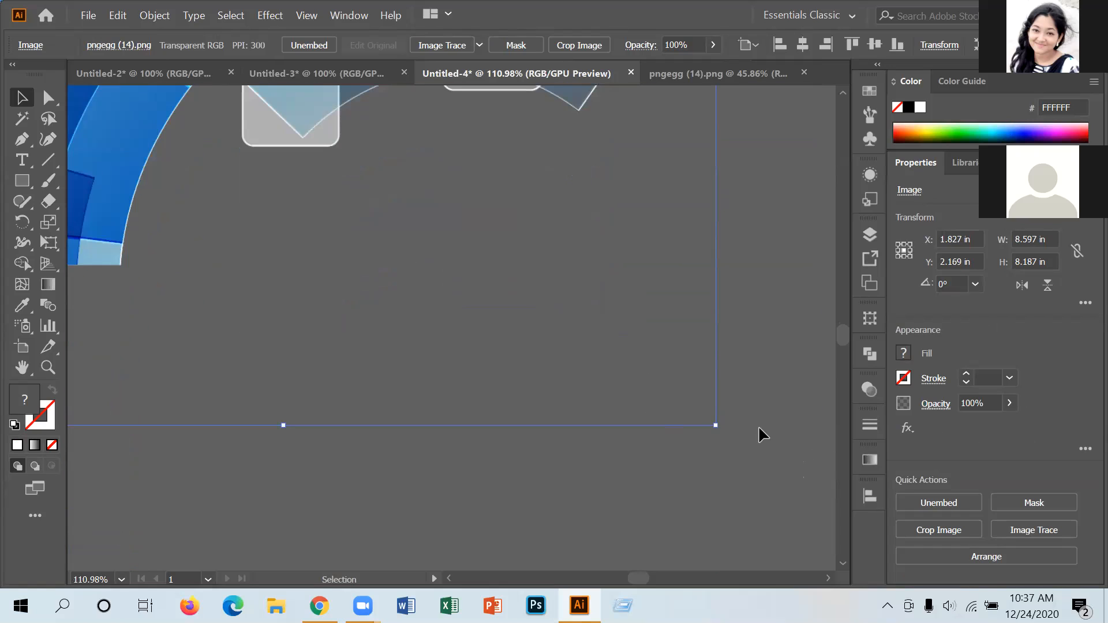
drag(710, 427, 475, 196)
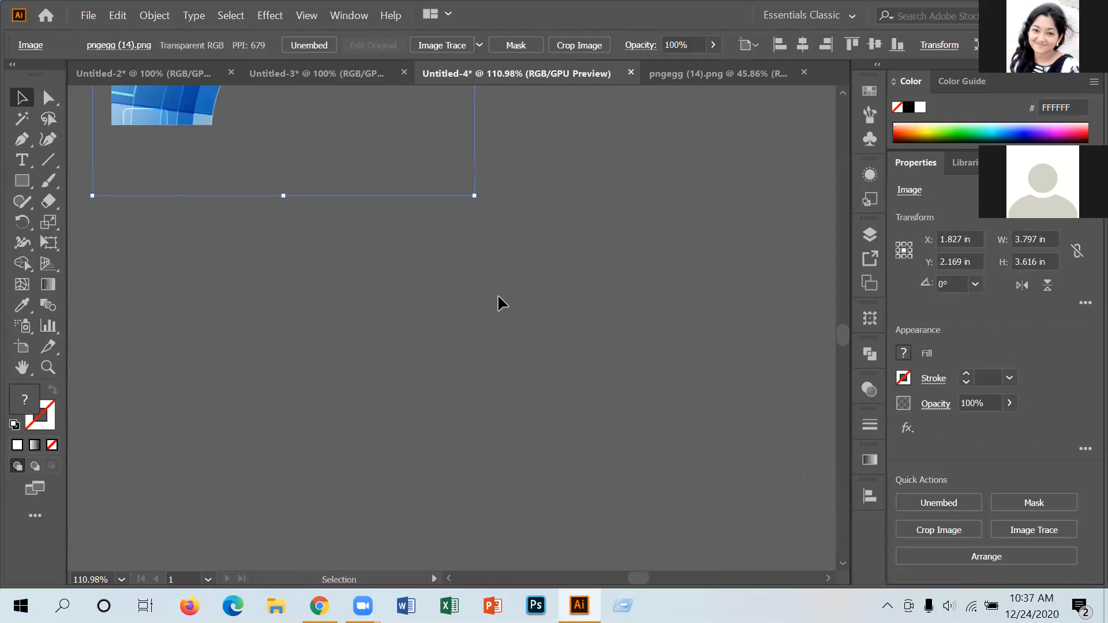
scroll(519, 315, up, 8)
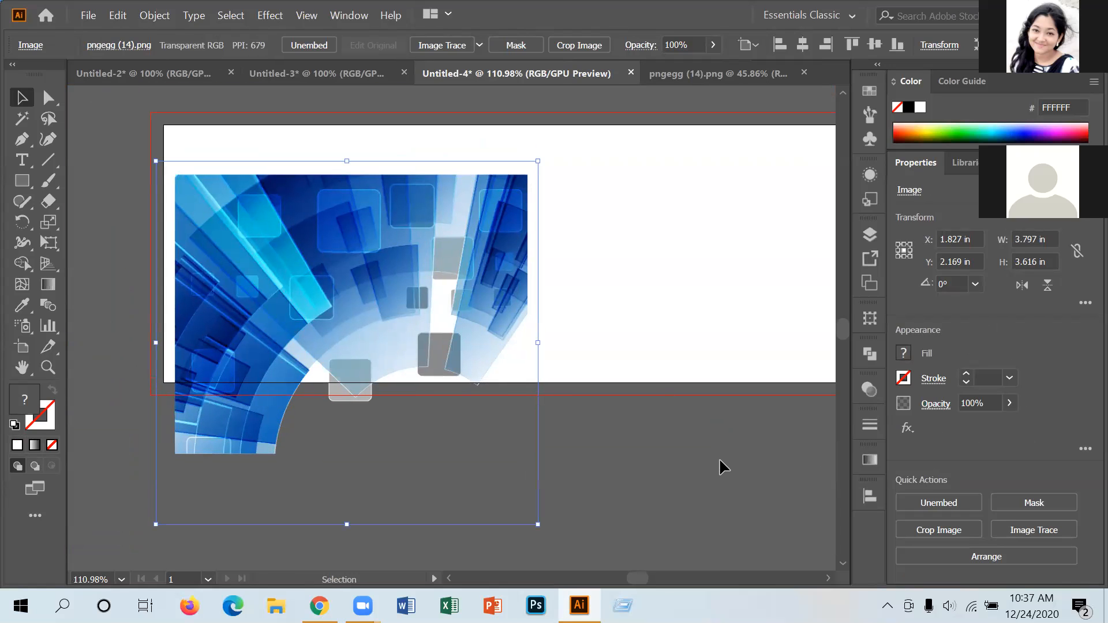
key(ctrl+1)
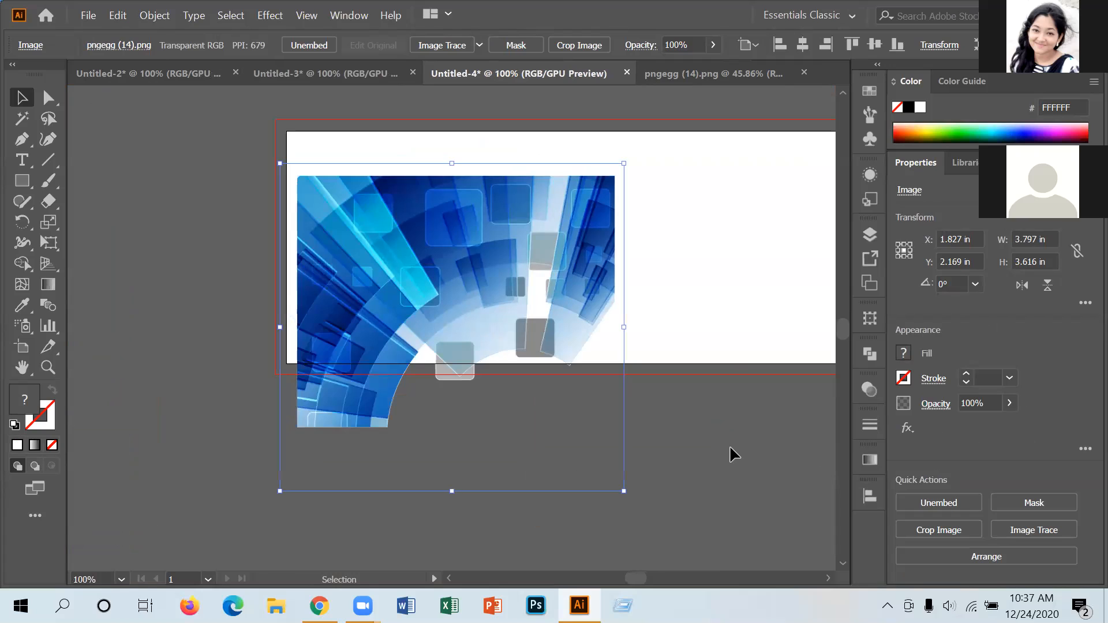
drag(702, 337, 559, 413)
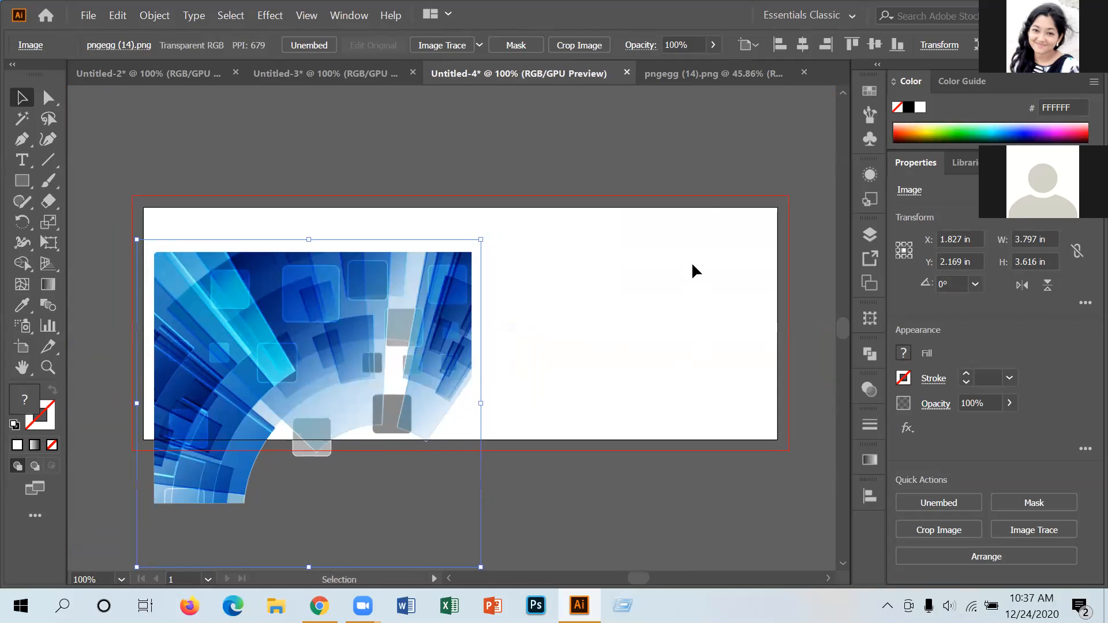
scroll(631, 507, down, 1)
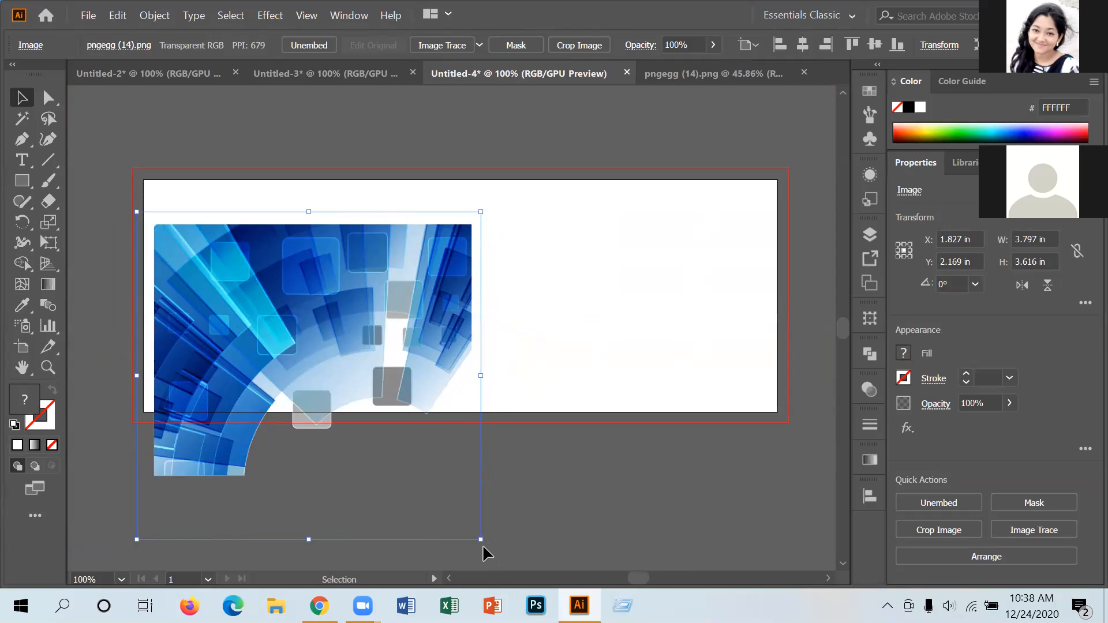
Rotate the blue image to exactly 90° and shrink it roughly.
drag(483, 544, 647, 173)
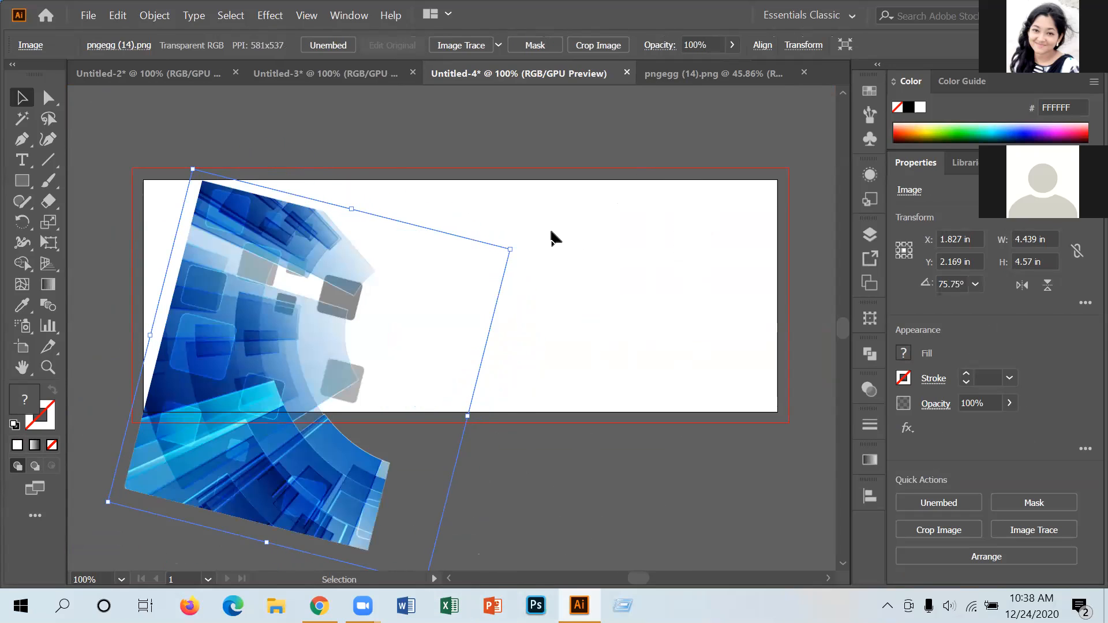
drag(514, 242, 483, 190)
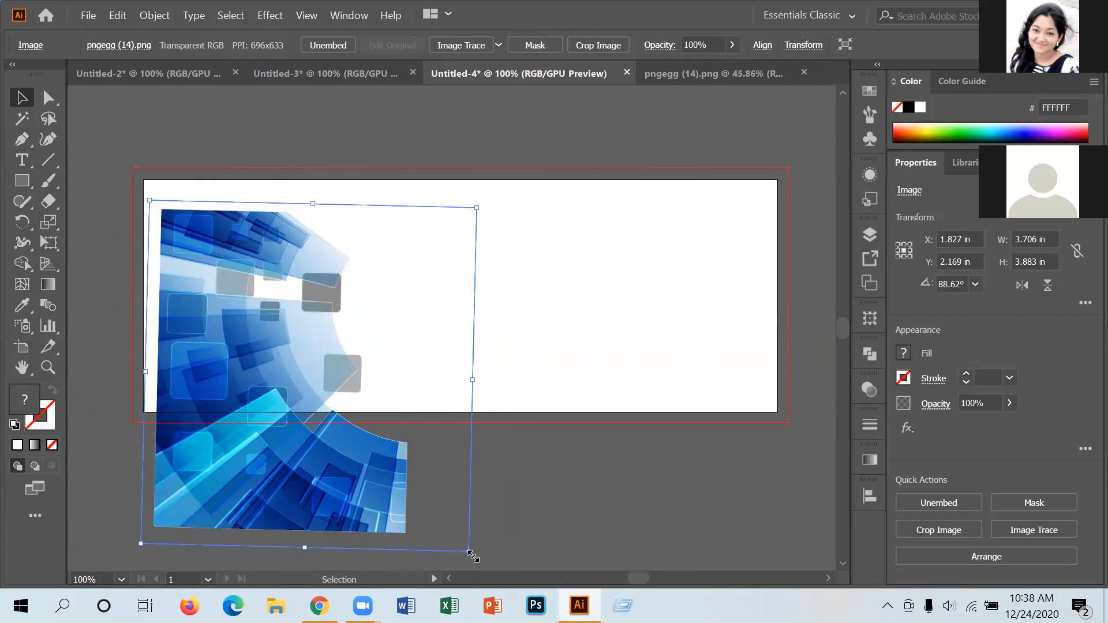
drag(468, 534, 420, 449)
drag(344, 383, 316, 317)
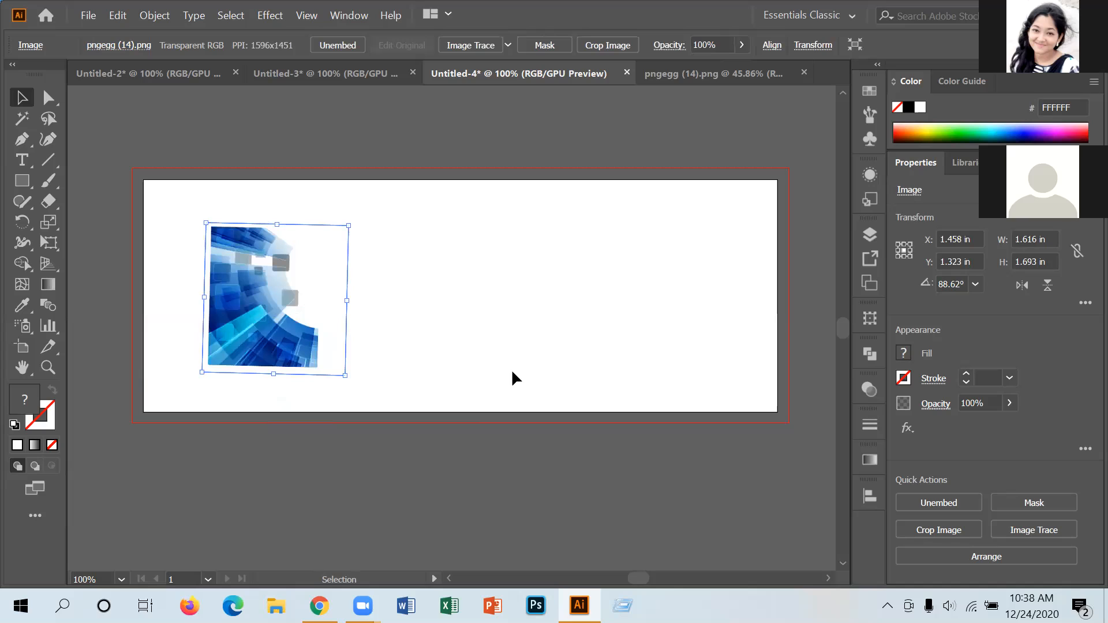
drag(348, 383, 354, 377)
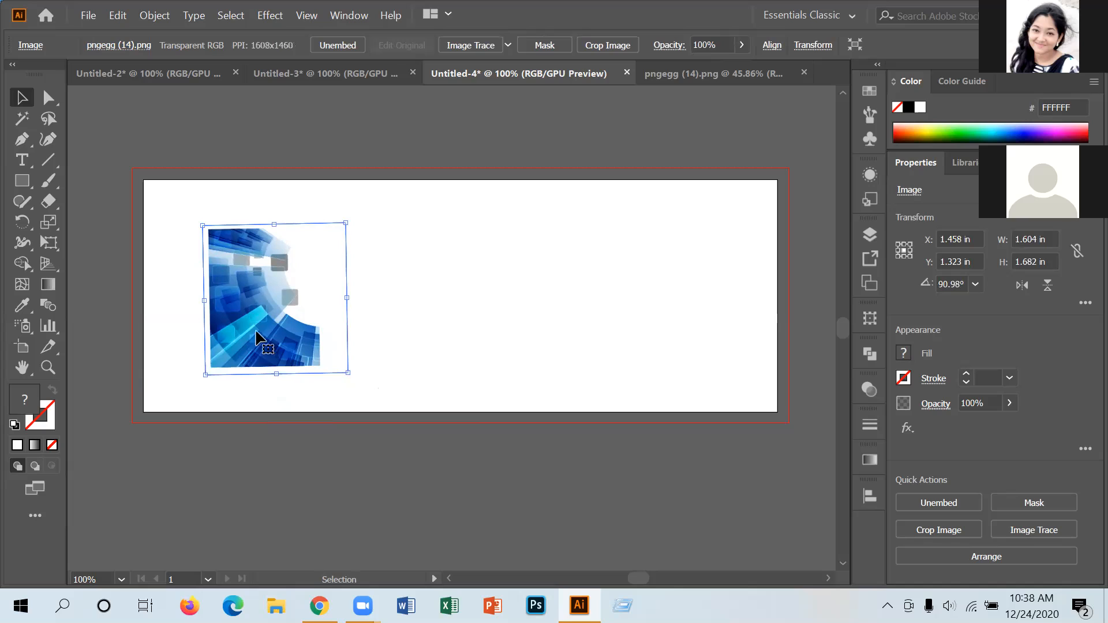
drag(352, 377, 346, 379)
Size the image to 2.656 × 2.789 in, flush with the banner's top, left and bottom edges.
drag(286, 314, 231, 353)
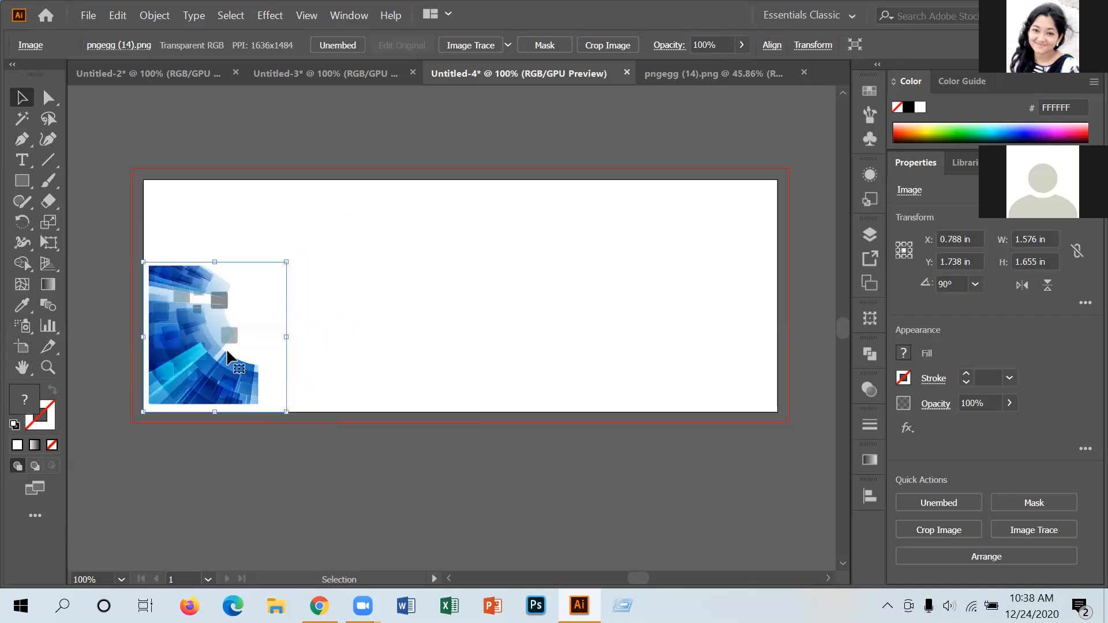
drag(287, 263, 351, 194)
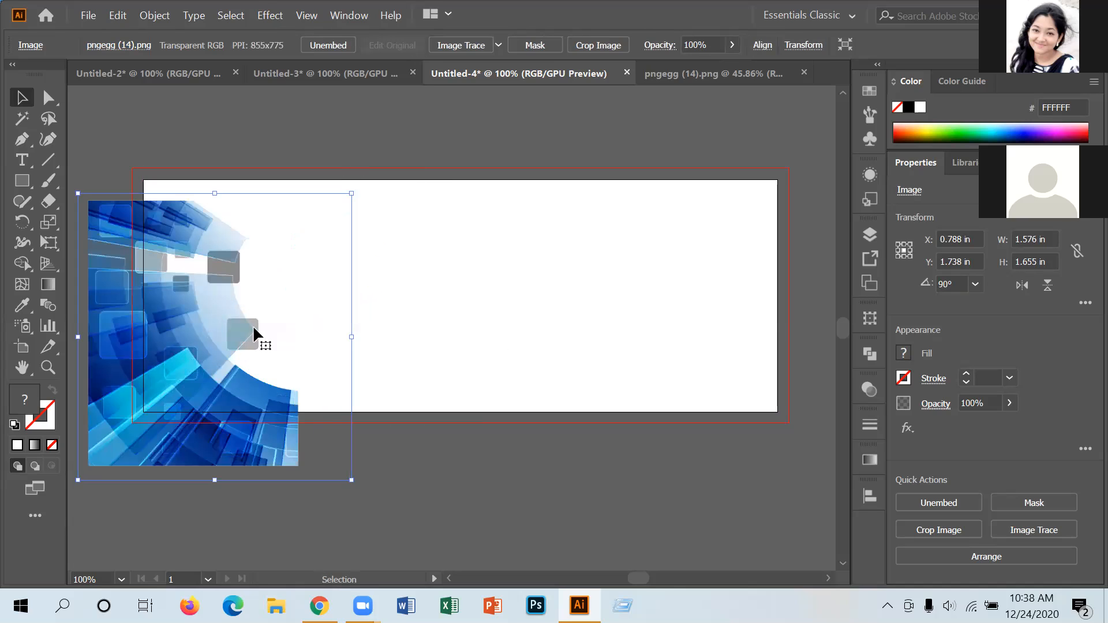
drag(191, 365, 245, 330)
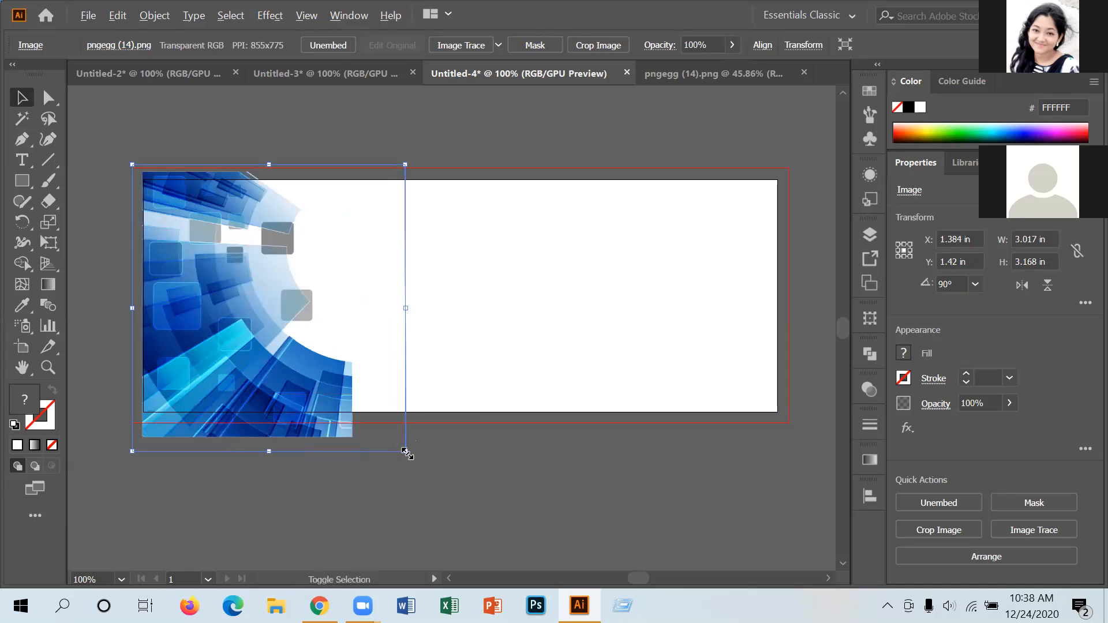
drag(406, 452, 392, 438)
drag(263, 355, 259, 347)
drag(258, 350, 250, 354)
drag(380, 431, 376, 427)
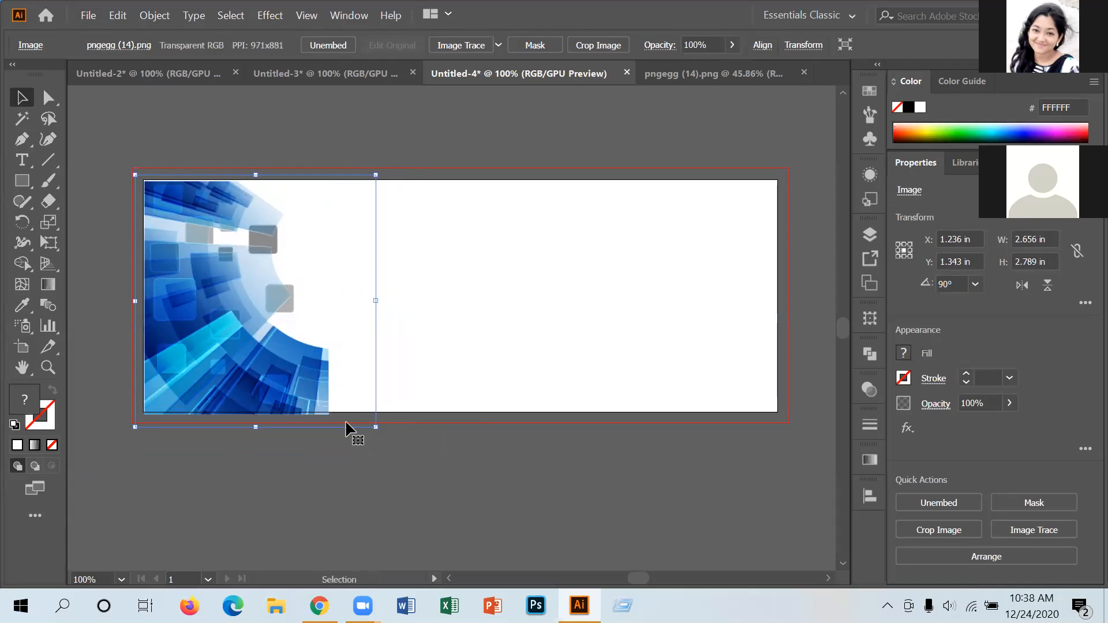
drag(279, 360, 278, 355)
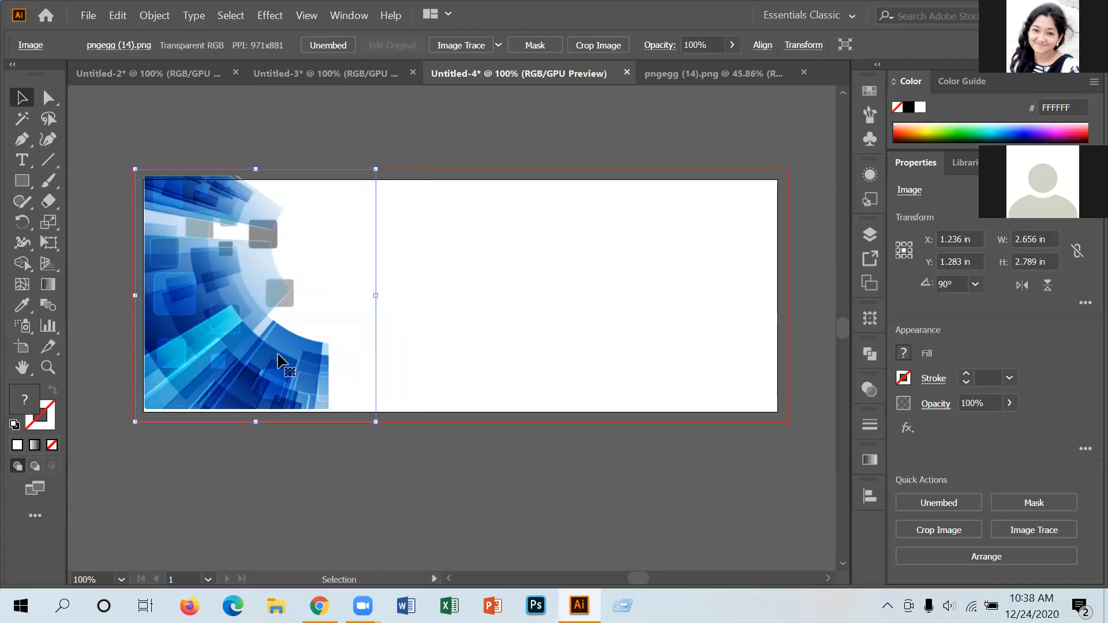
key(Down)
key(Down)
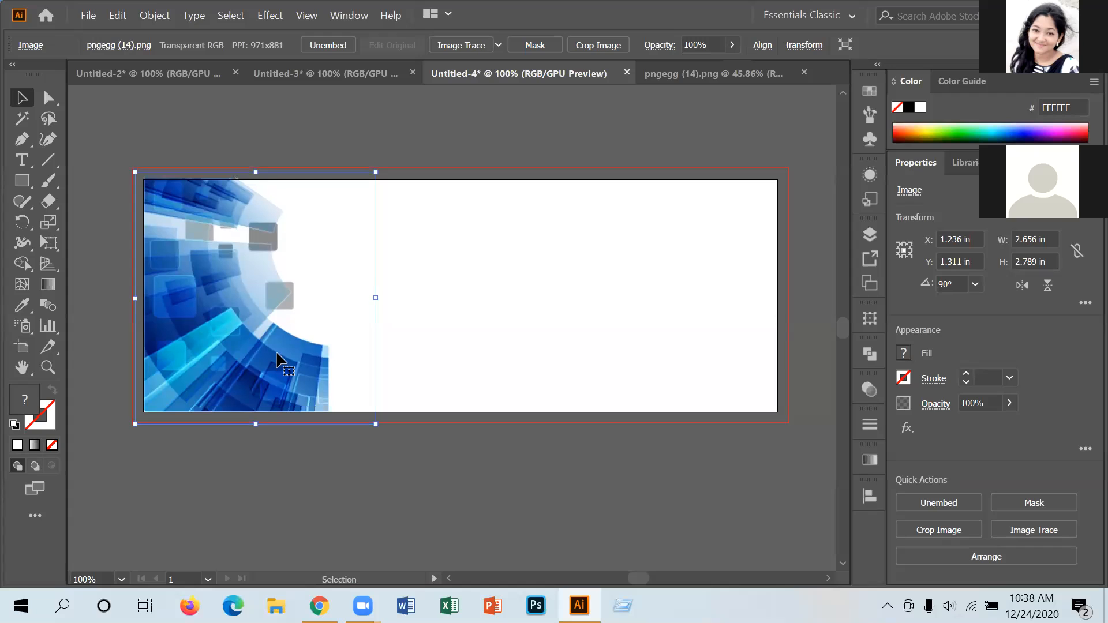
key(Down)
key(Left)
key(Down)
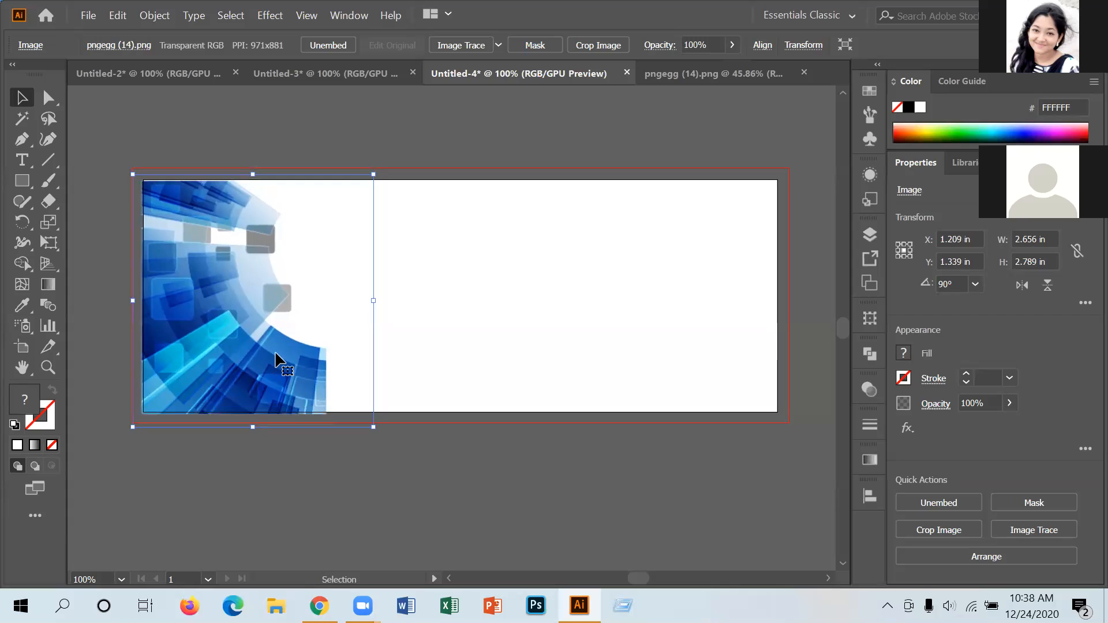
key(Up)
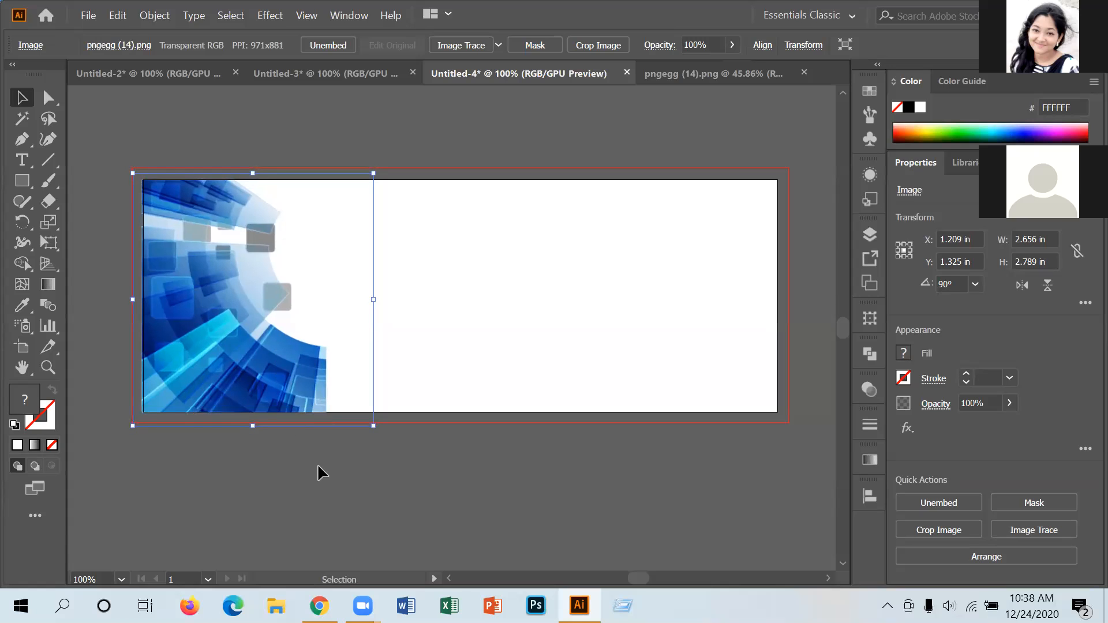
click(317, 465)
Reflect the blue image across the vertical 90° axis as a copy over the original.
click(283, 375)
right_click(283, 375)
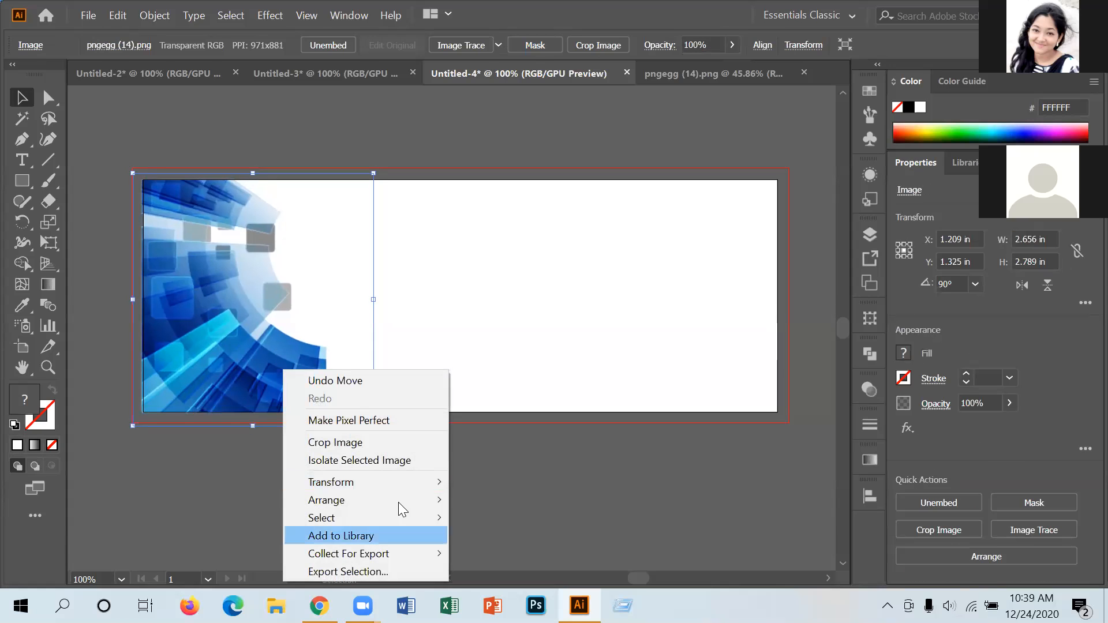
mouse_move(367, 502)
mouse_move(358, 481)
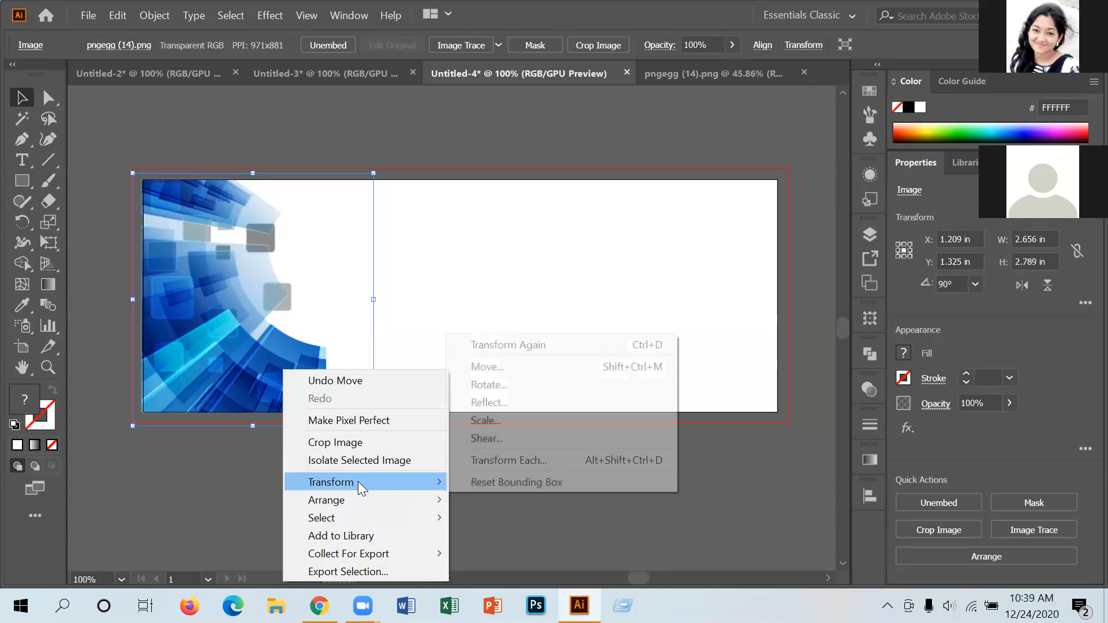
click(508, 404)
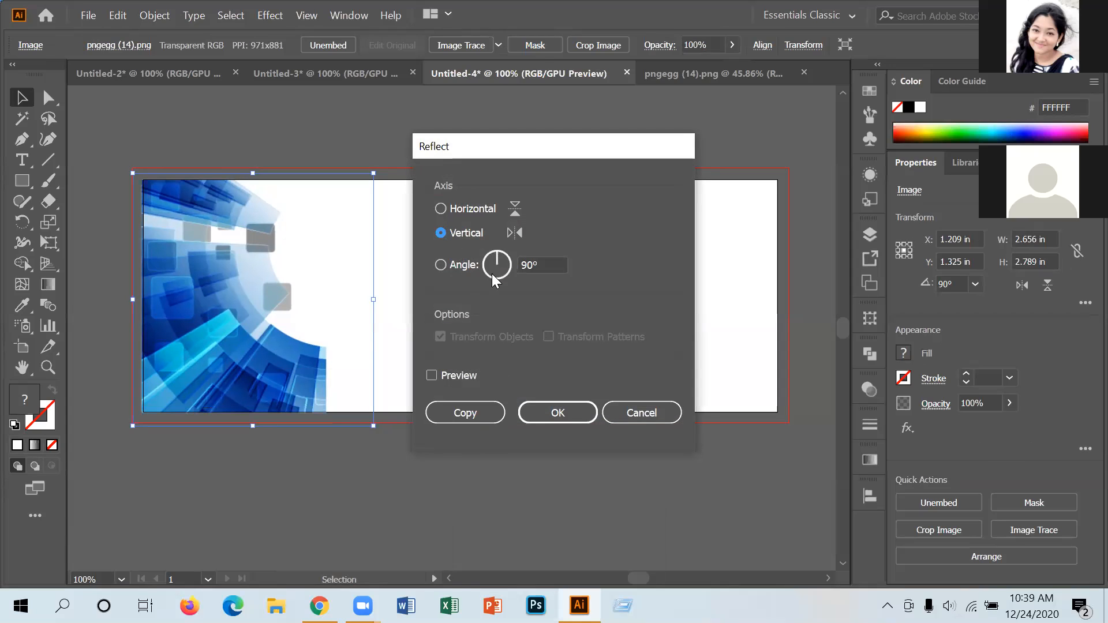
click(432, 375)
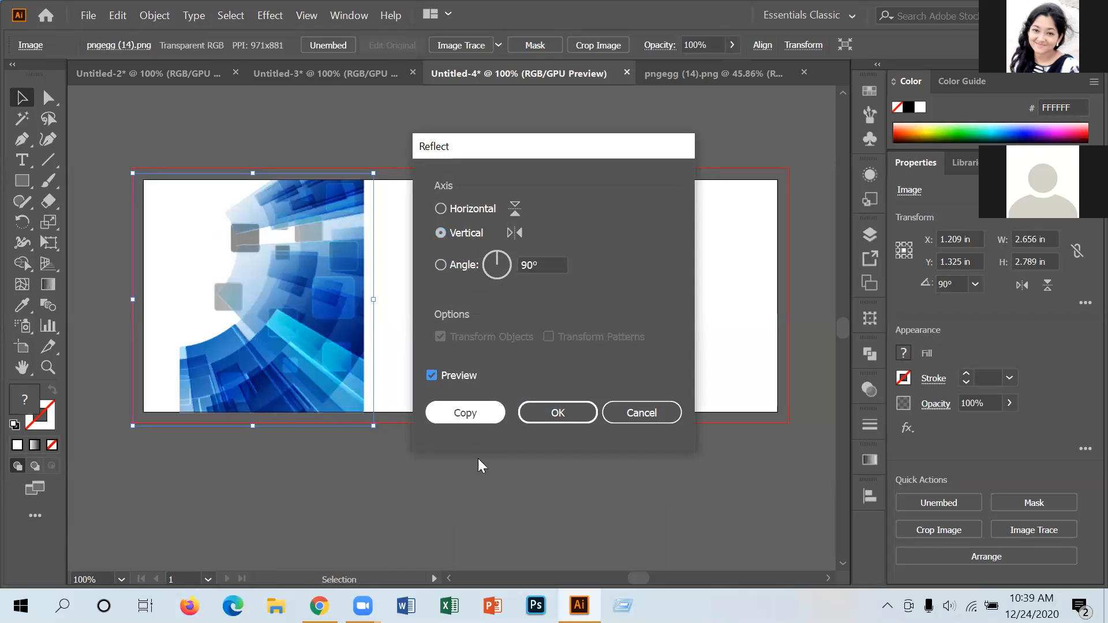
click(476, 418)
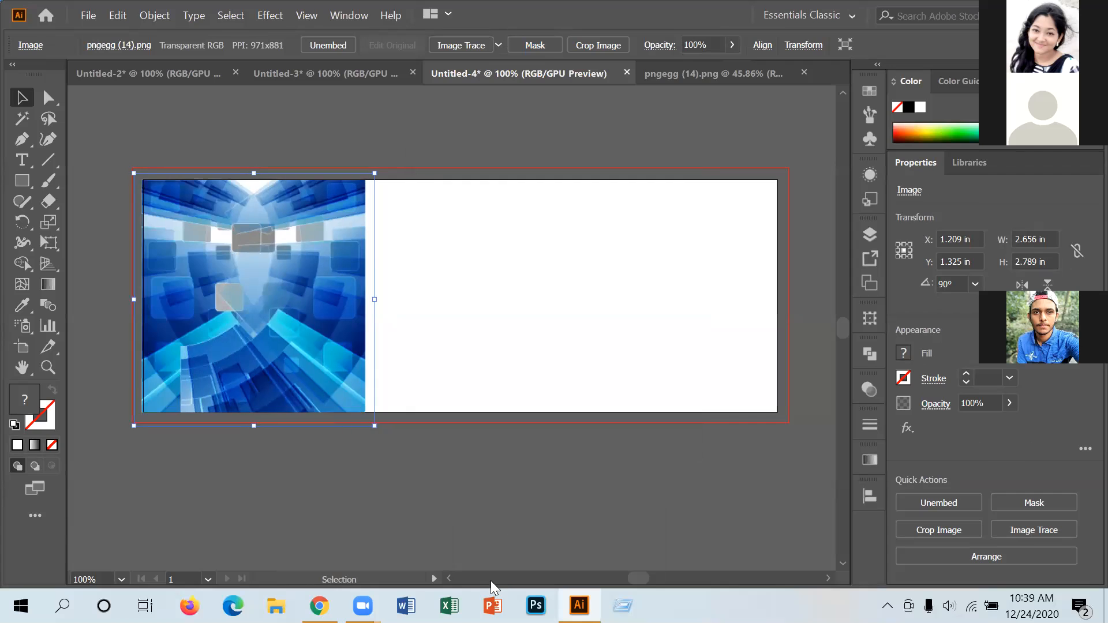
Nudge the mirrored copy right to the banner's right end at X 5.778 in.
key(Right)
key(Right)
key(Right)
key(Right)
key(Right)
key(Right)
key(Right)
key(Right)
key(Right)
key(Right)
key(Right)
key(Right)
key(Right)
key(Right)
key(Right)
key(Right)
key(Right)
key(Right)
key(Right)
key(Right)
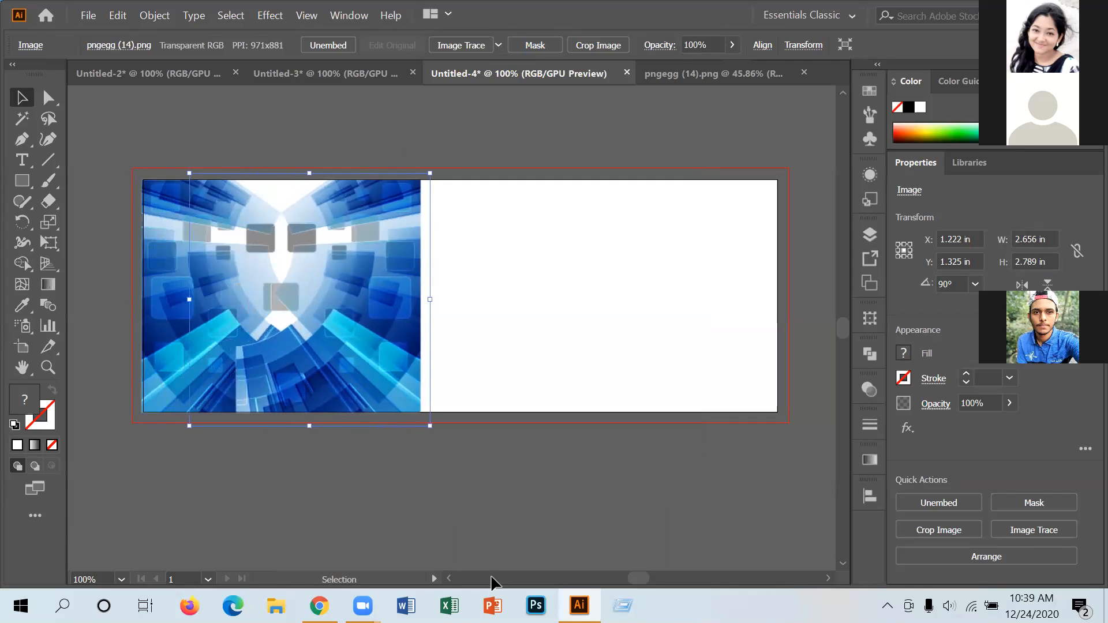
key(Right)
key(Right)
key(Right)
key(Right)
key(Right)
key(Right)
key(Right)
key(Right)
key(Right)
key(Right)
key(Right)
key(Right)
key(Right)
key(Right)
key(Right)
key(Right)
key(Right)
key(Right)
key(Right)
key(Right)
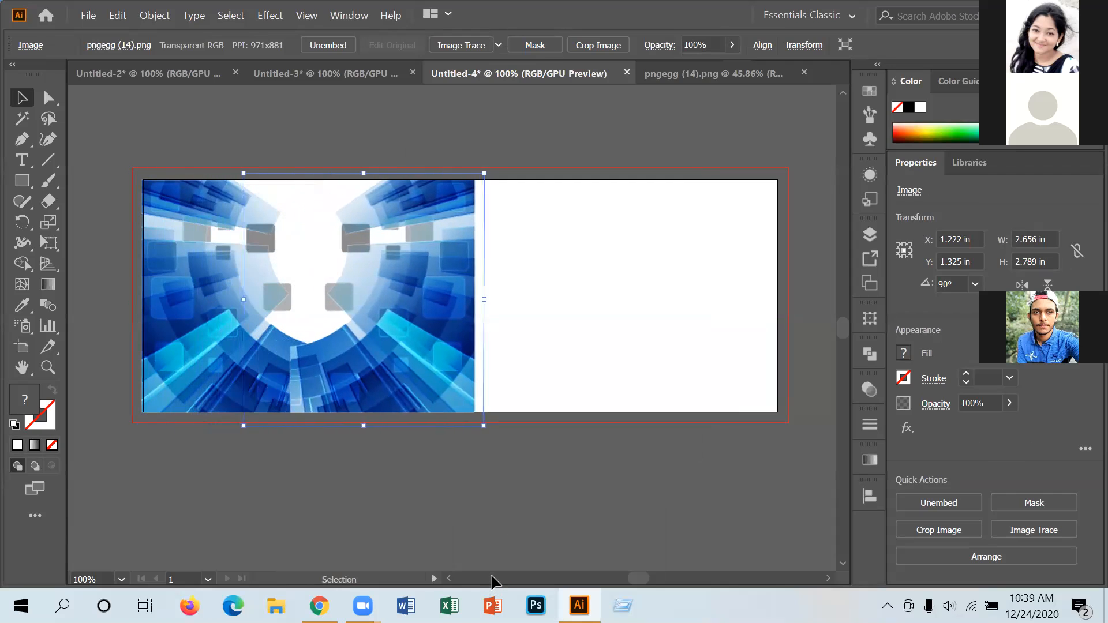
key(Right)
key(Right)
key(Right)
key(Right)
key(Right)
key(Right)
key(Right)
key(Right)
key(Right)
key(Right)
key(Right)
key(Right)
key(Right)
key(Right)
key(Right)
key(Right)
key(Right)
key(Right)
key(Right)
key(Right)
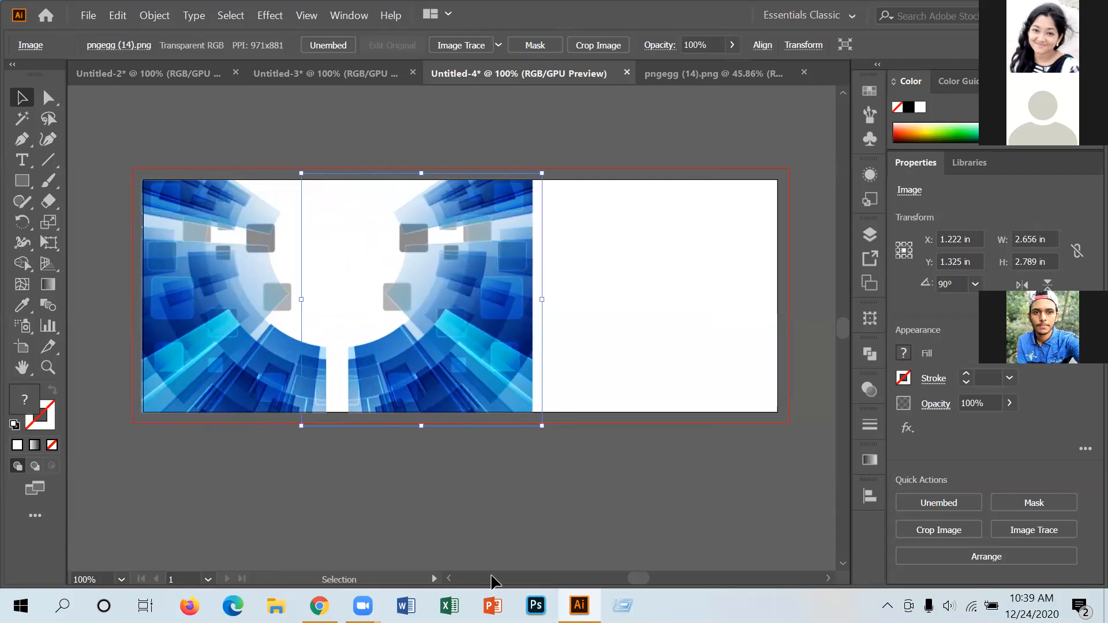
key(Right)
key(Right)
key(Right)
key(Right)
key(Right)
key(Right)
key(Right)
key(Right)
key(Right)
key(Right)
key(Right)
key(Right)
key(Right)
key(Right)
key(Right)
key(Right)
key(Right)
key(Right)
key(Right)
key(Right)
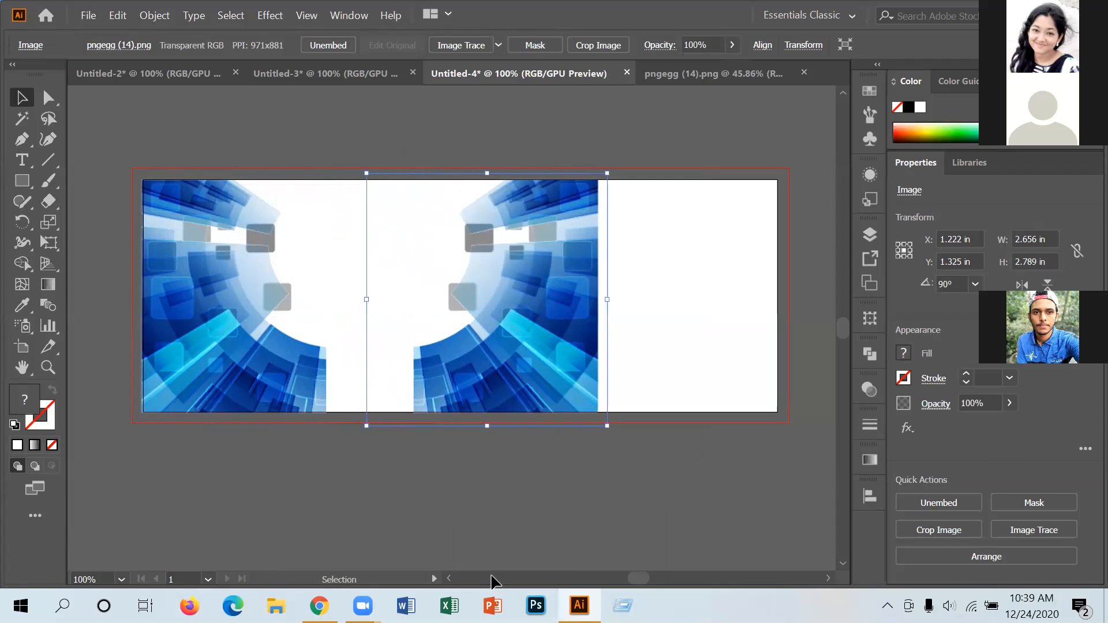
key(Right)
key(Right)
key(Right)
key(Right)
key(Right)
key(Right)
key(Right)
key(Right)
key(Right)
key(Right)
key(Right)
key(Right)
key(Right)
key(Right)
key(Right)
key(Right)
key(Right)
key(Right)
key(Right)
key(Right)
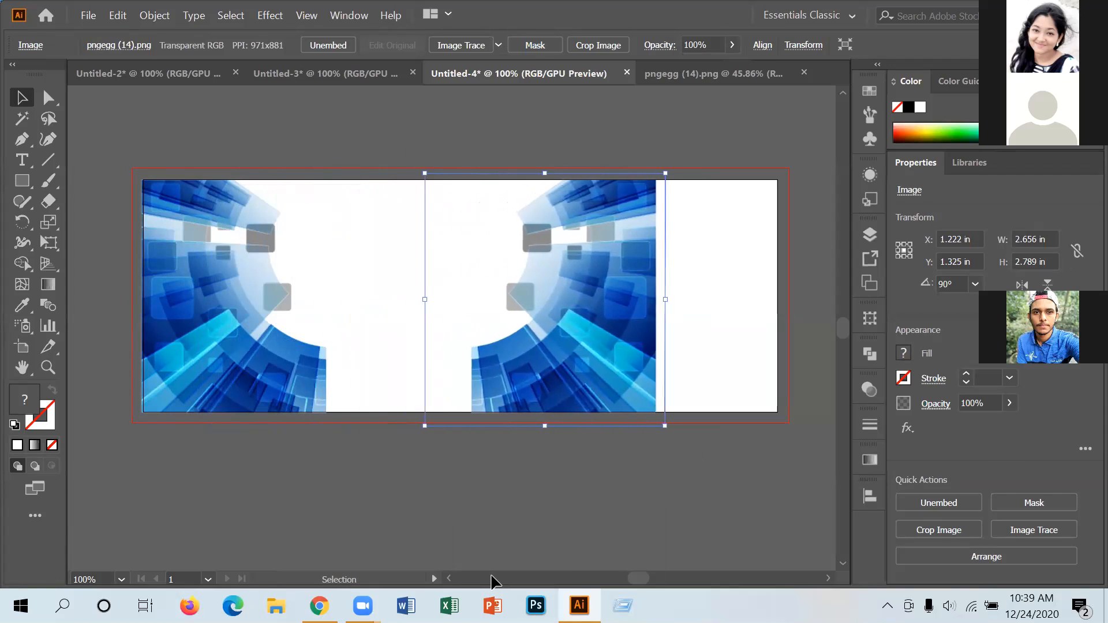
key(Right)
key(Right)
key(Right)
key(Right)
key(Right)
key(Right)
key(Right)
key(Right)
key(Right)
key(Right)
key(Right)
key(Right)
key(Right)
key(Right)
key(Right)
key(Right)
key(Right)
key(Right)
key(Right)
key(Right)
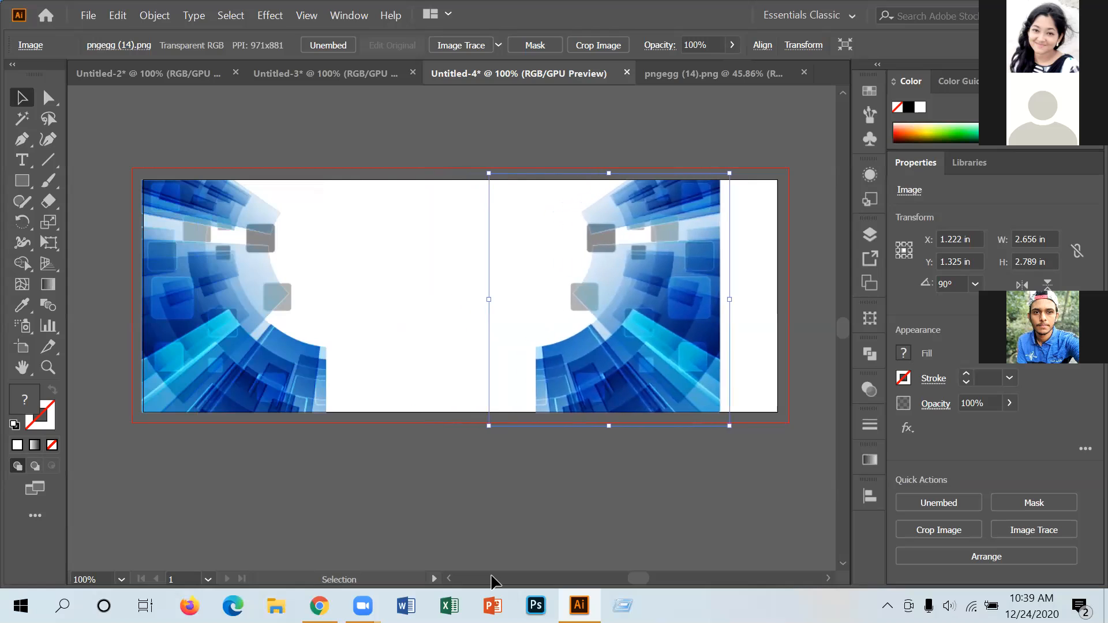
key(Right)
key(Right)
key(Right)
key(Right)
key(Right)
key(Right)
key(Right)
key(Right)
key(Right)
key(Right)
key(Right)
key(Right)
key(Right)
key(Right)
key(Right)
key(Right)
key(Right)
key(Right)
key(Right)
key(Right)
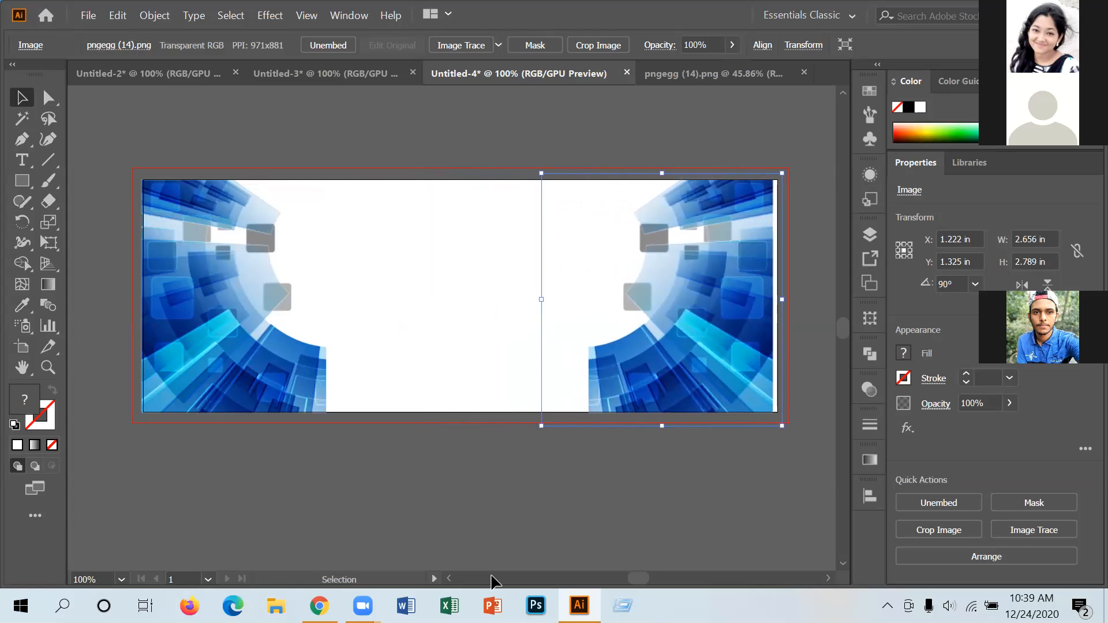
key(Right)
key(Right)
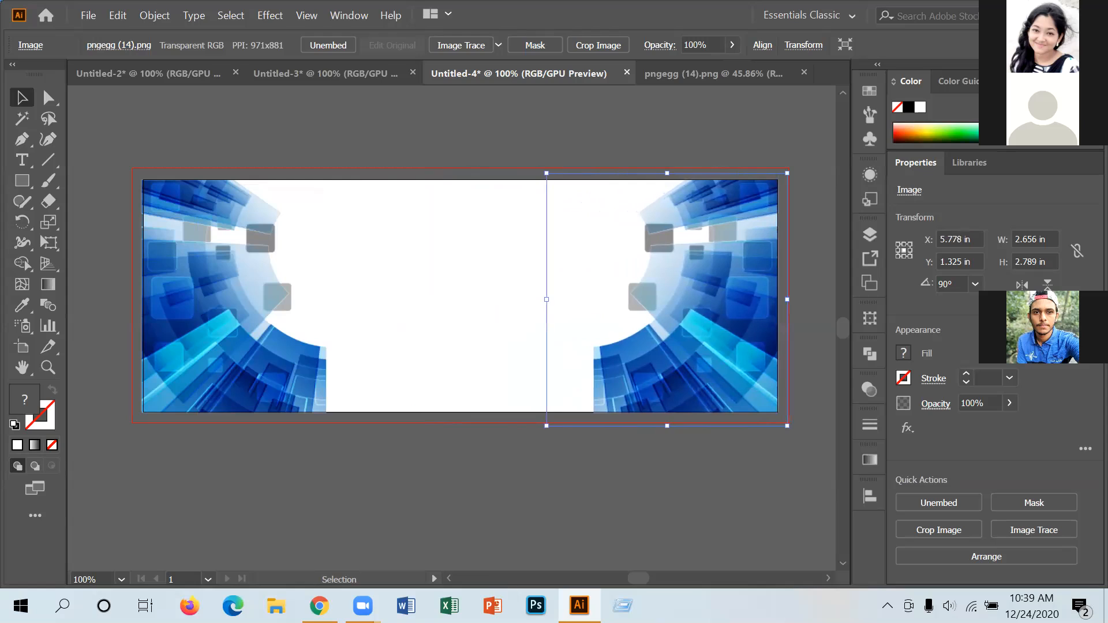
Select the right-end image and dismiss the Rotate settings without rotating.
click(488, 458)
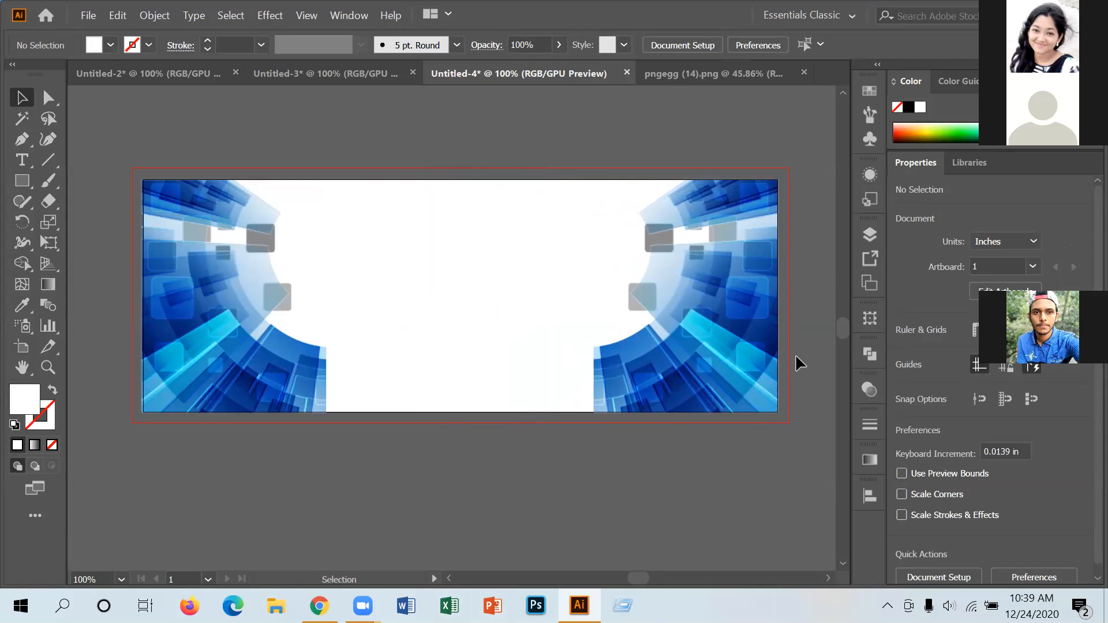
click(703, 356)
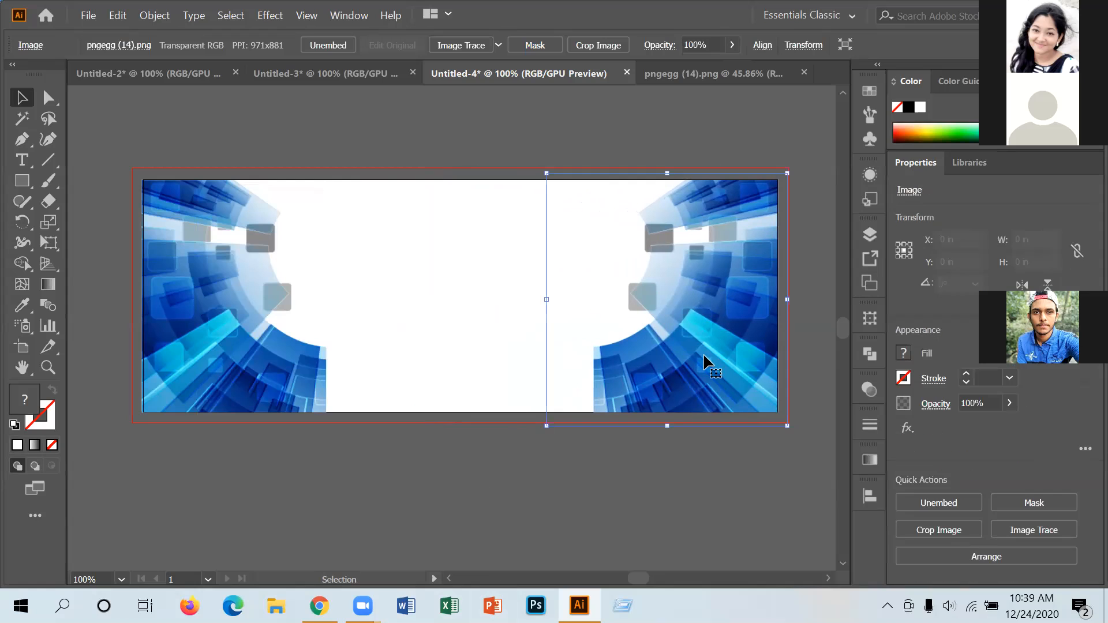
right_click(703, 356)
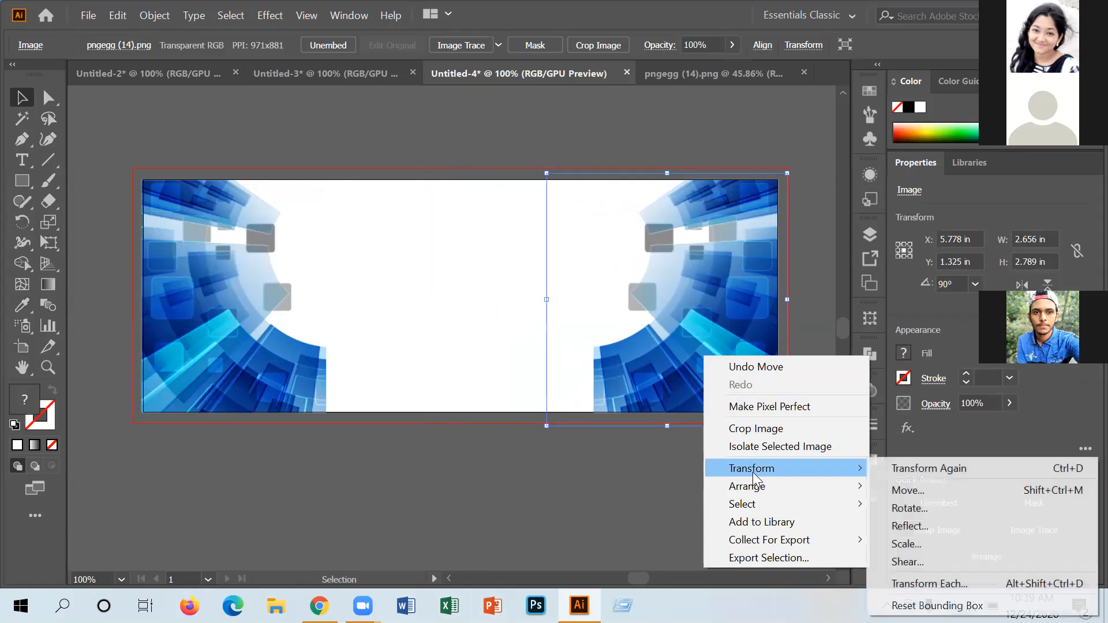
mouse_move(831, 472)
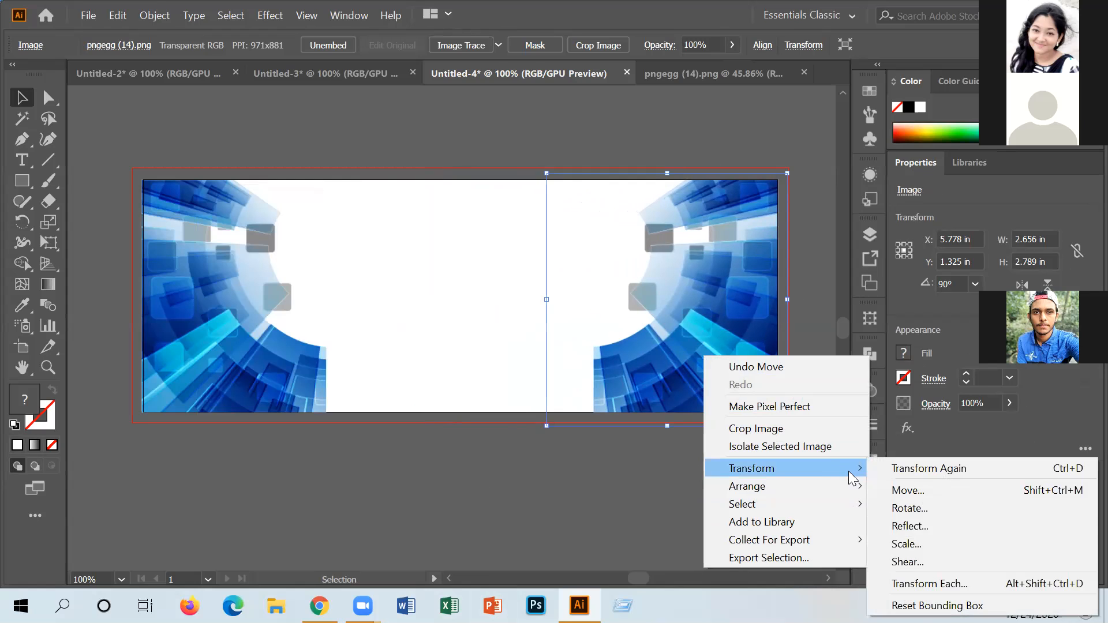
click(914, 509)
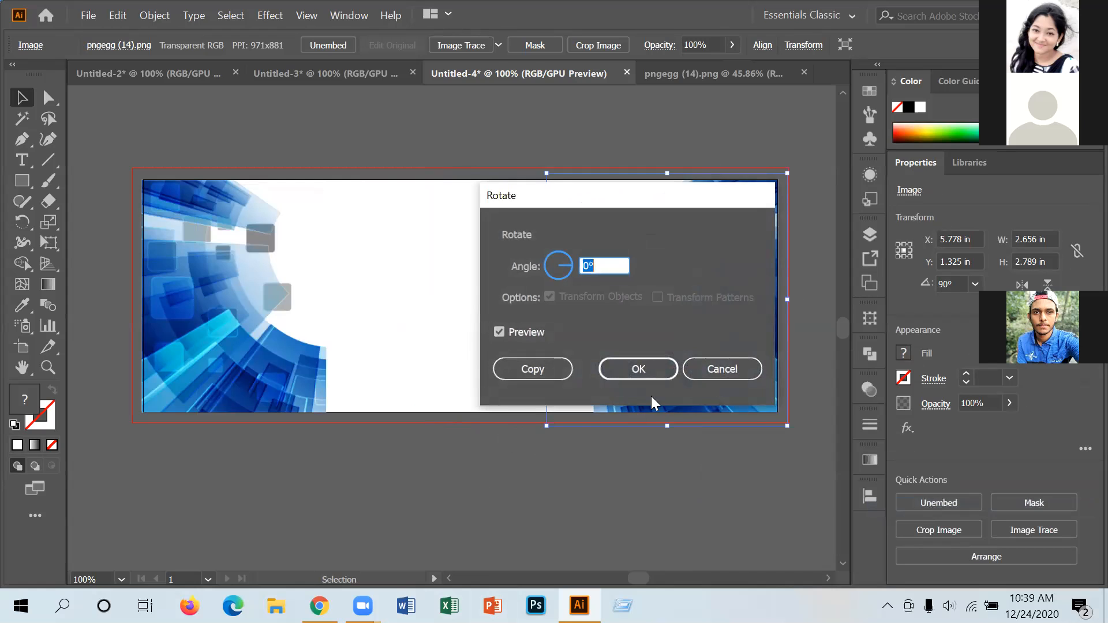
click(739, 366)
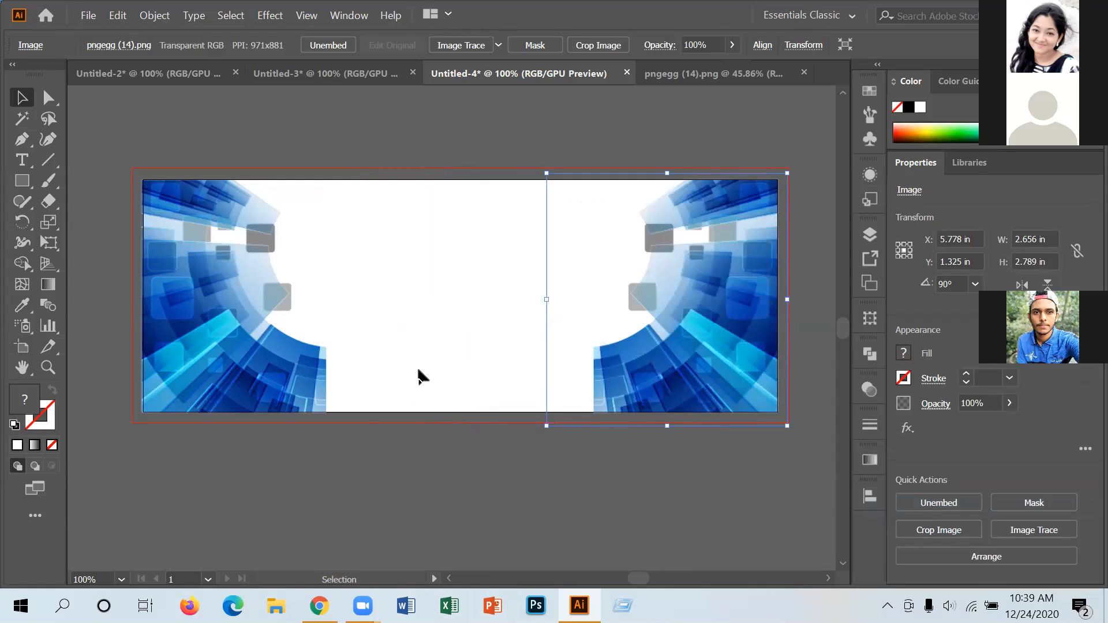
Reflect the right image across the horizontal axis and nudge it up to Y 1.255 in.
right_click(701, 372)
mouse_move(746, 488)
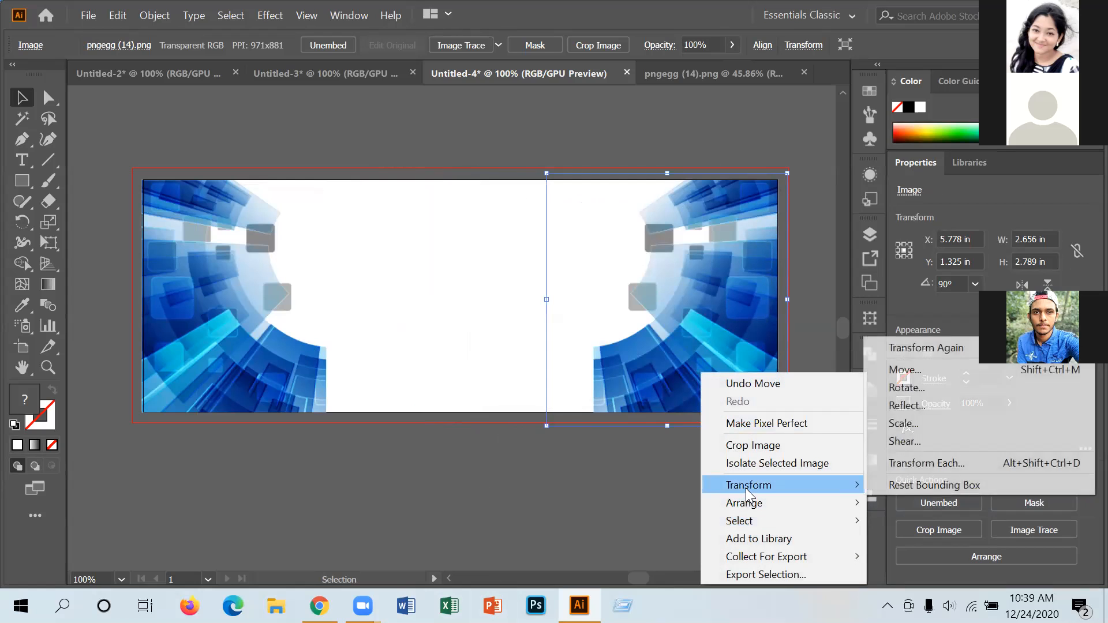
click(907, 406)
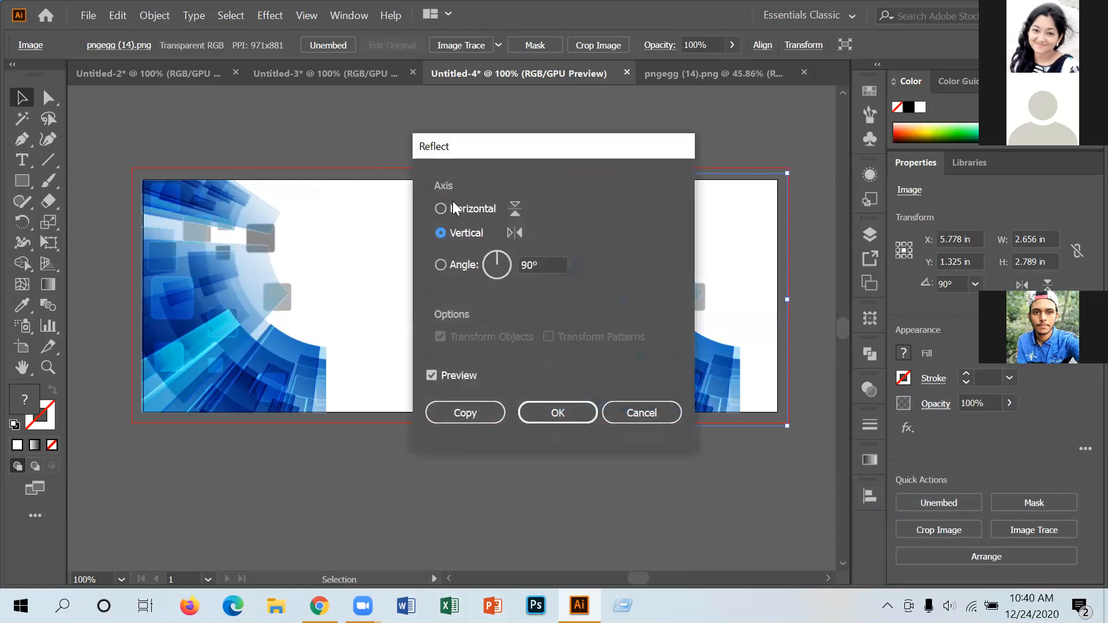
click(442, 208)
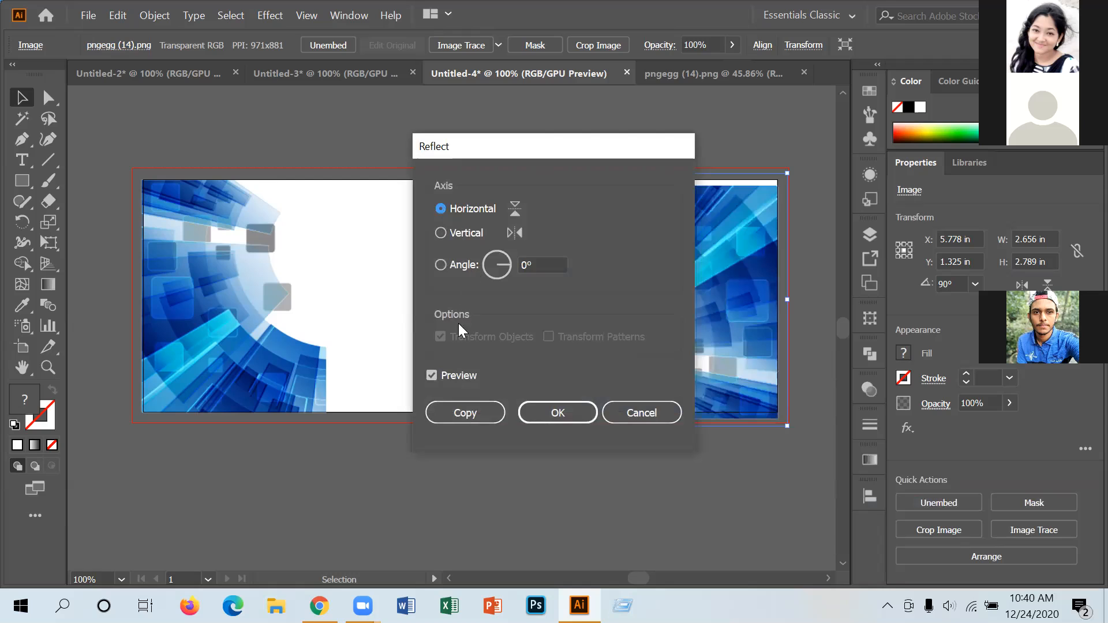
click(568, 412)
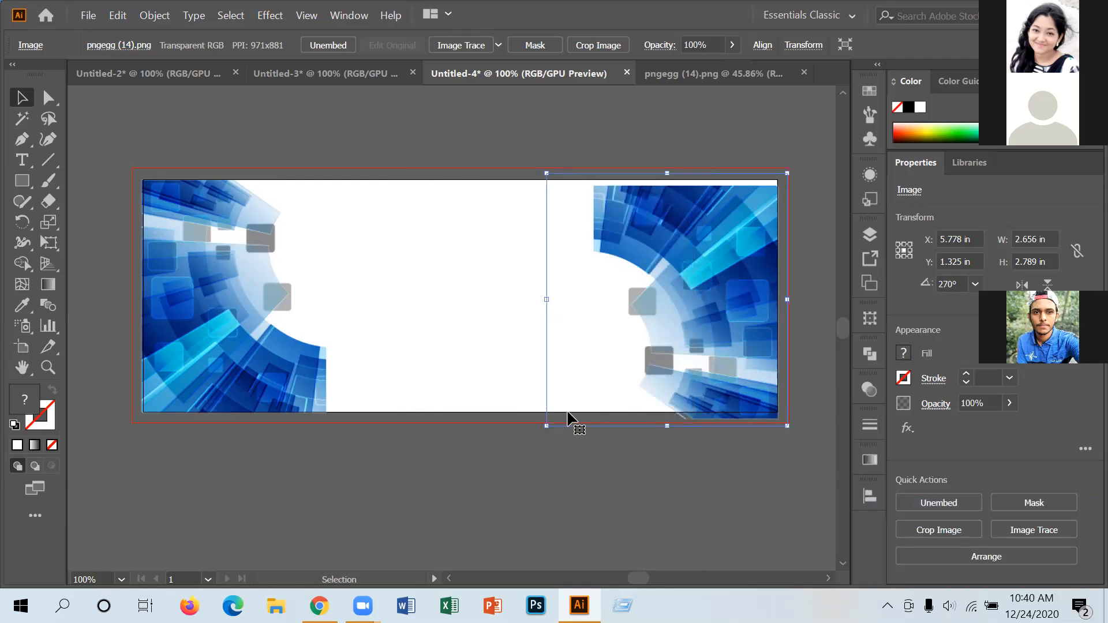
key(Up)
key(Up)
key(Up)
key(Up)
key(Up)
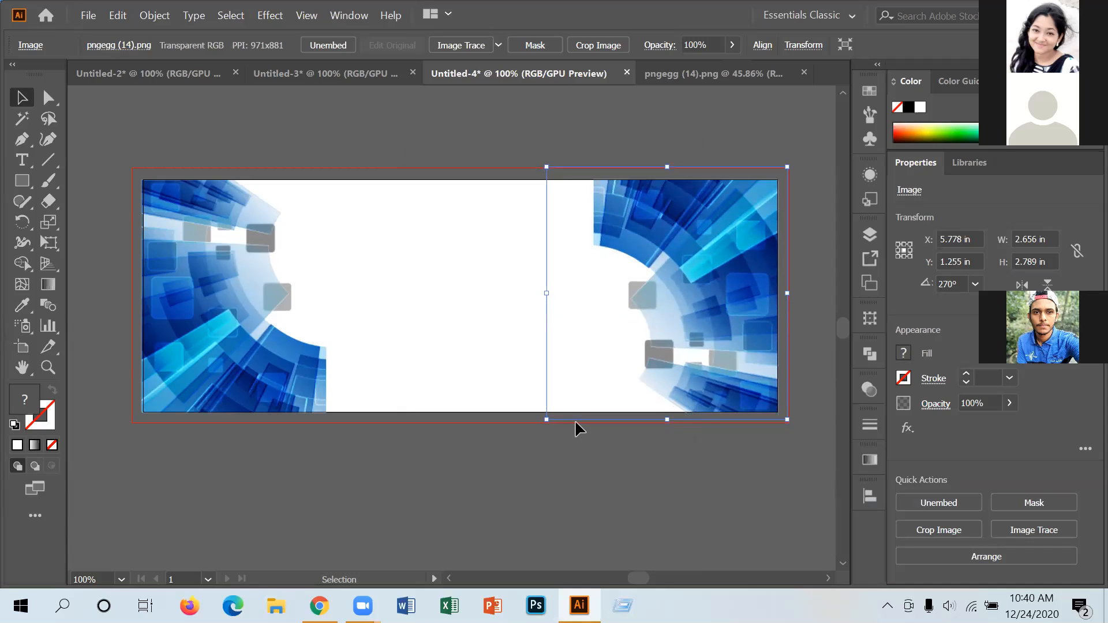
click(570, 472)
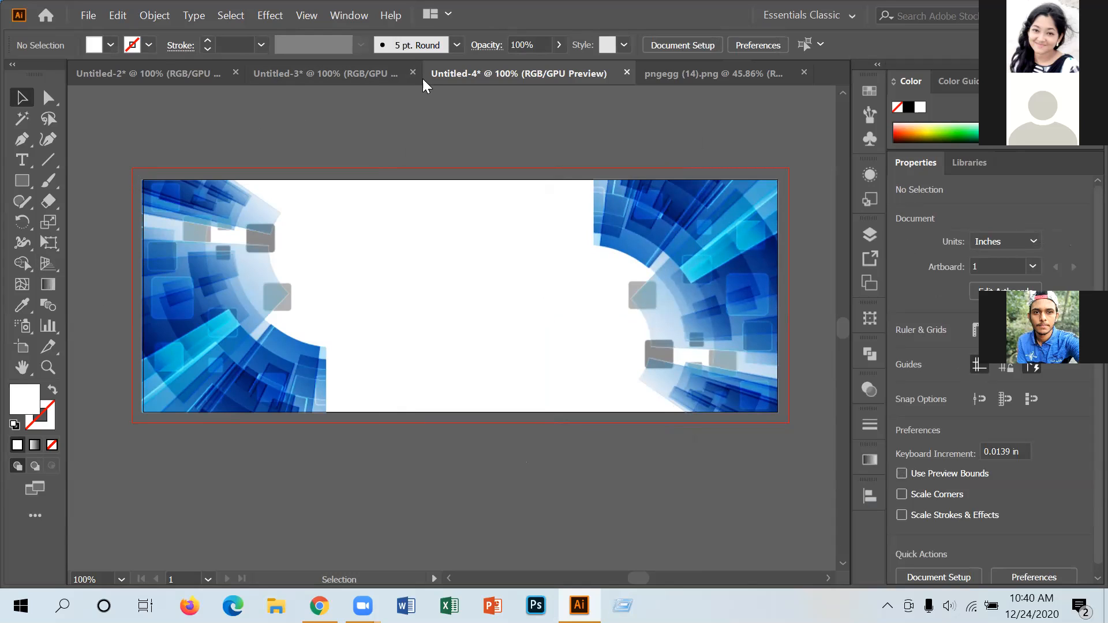
Close the pngegg (14).png document and return to the Untitled-3 banner.
click(773, 73)
click(804, 72)
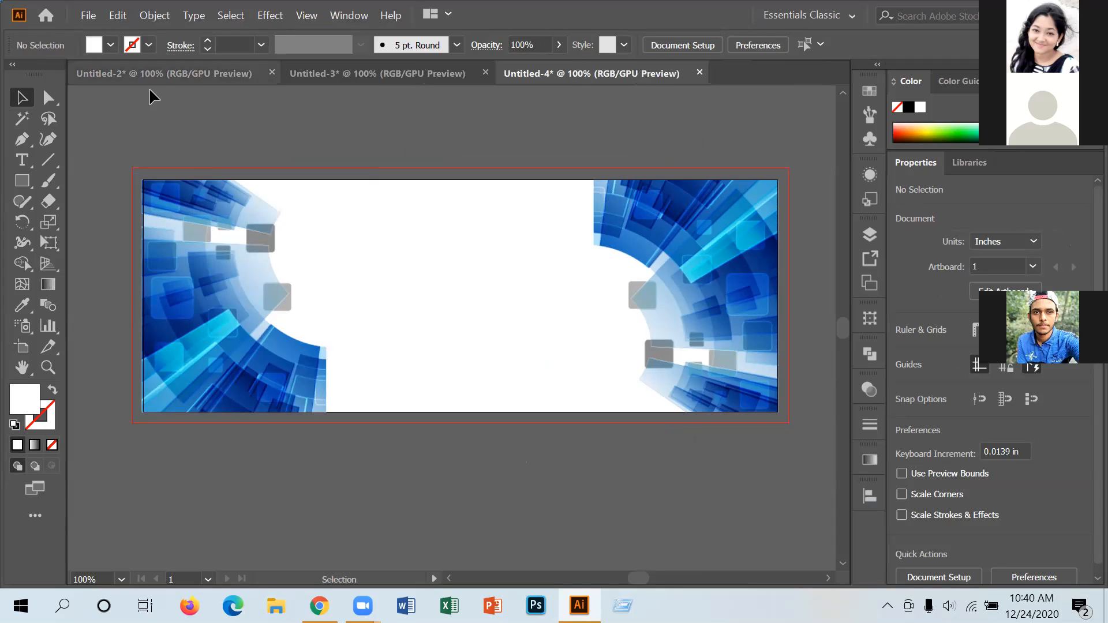
click(325, 79)
click(176, 67)
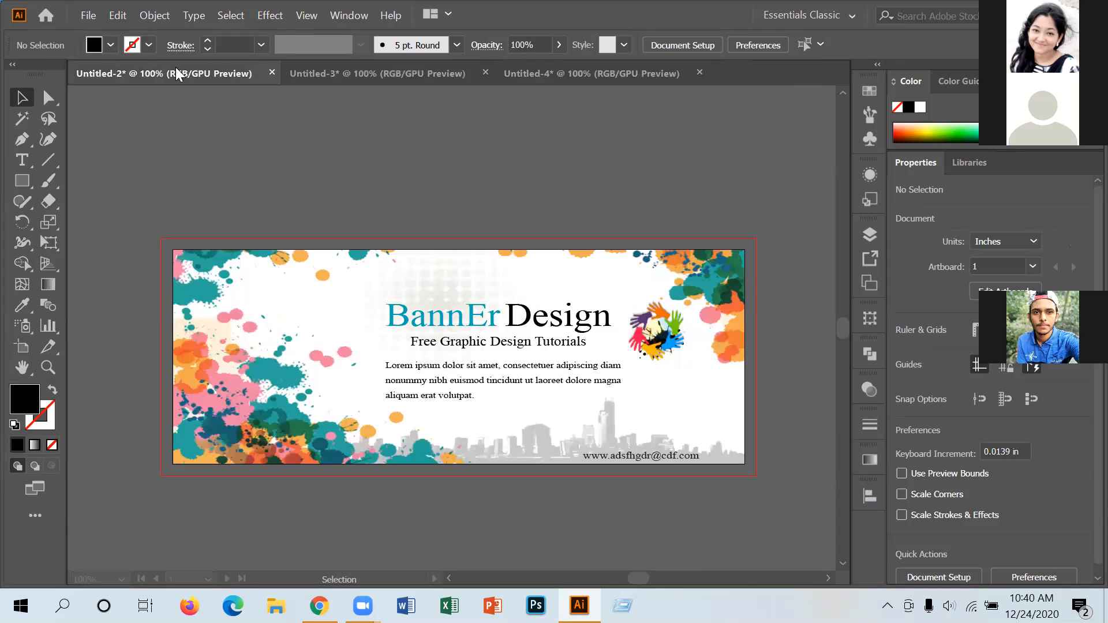
click(460, 76)
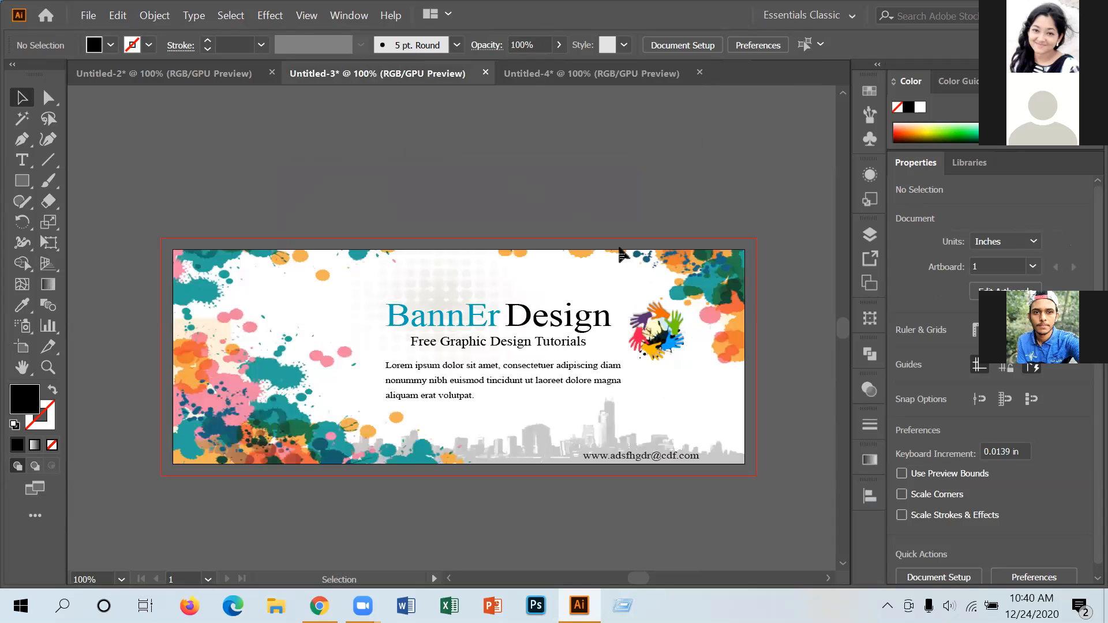
Copy the 'BannEr Design' title, tagline and Lorem paragraph into Untitled-4, centred and lowered slightly.
click(474, 326)
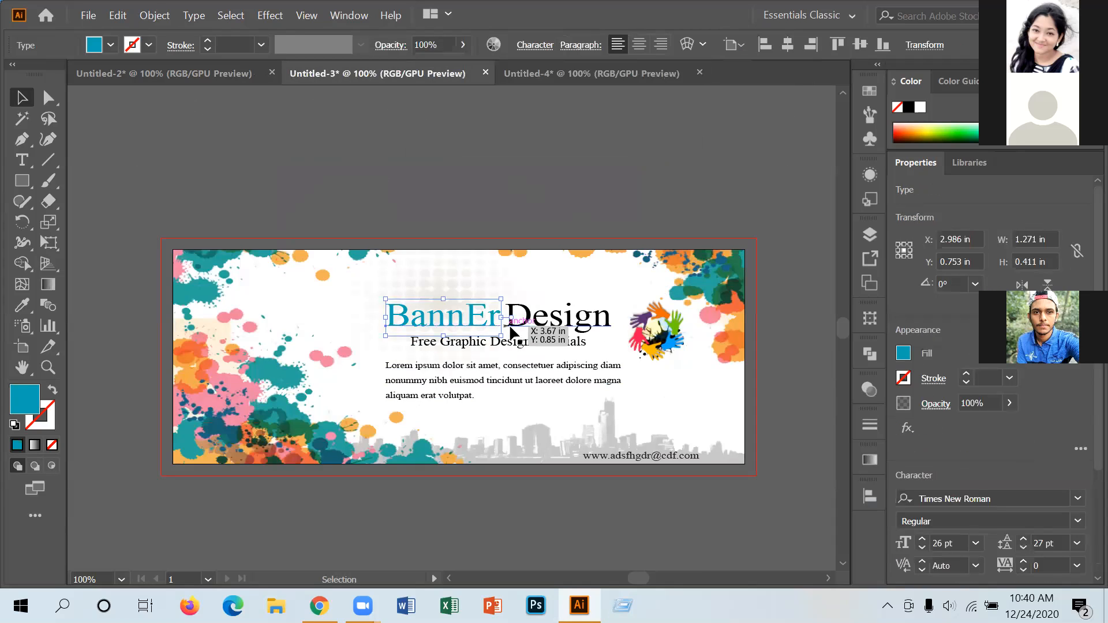
shift+click(540, 318)
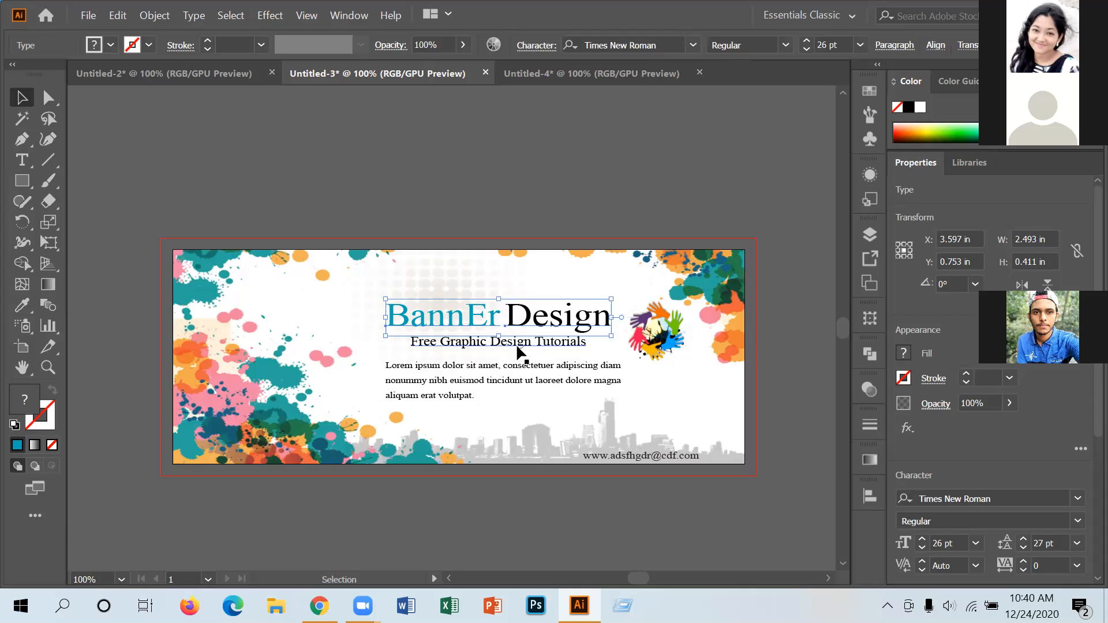
shift+click(519, 348)
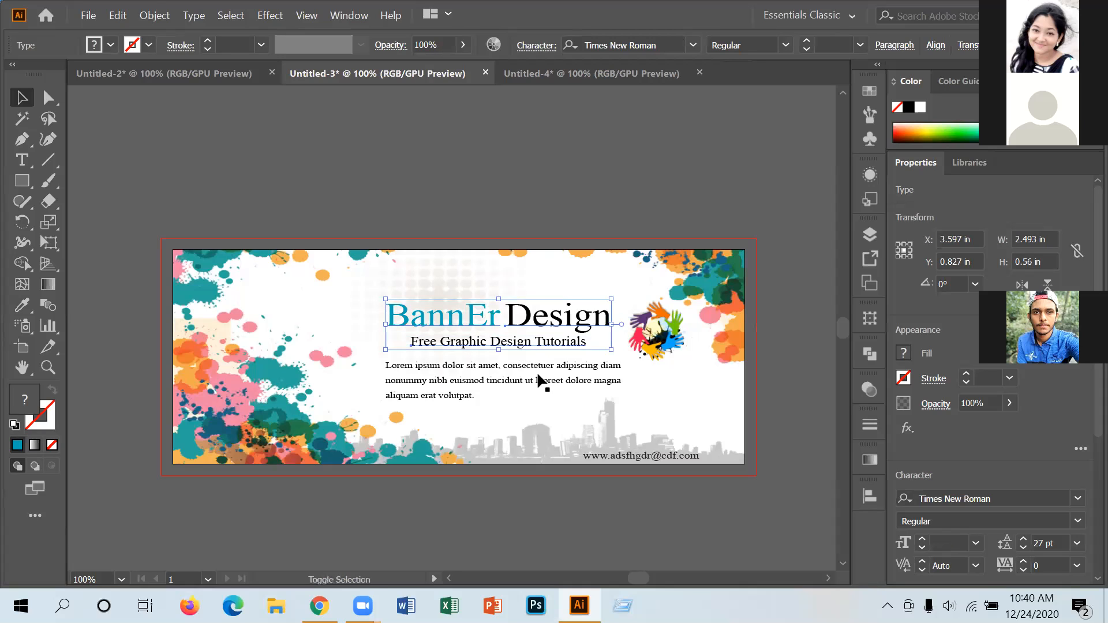
shift+click(518, 369)
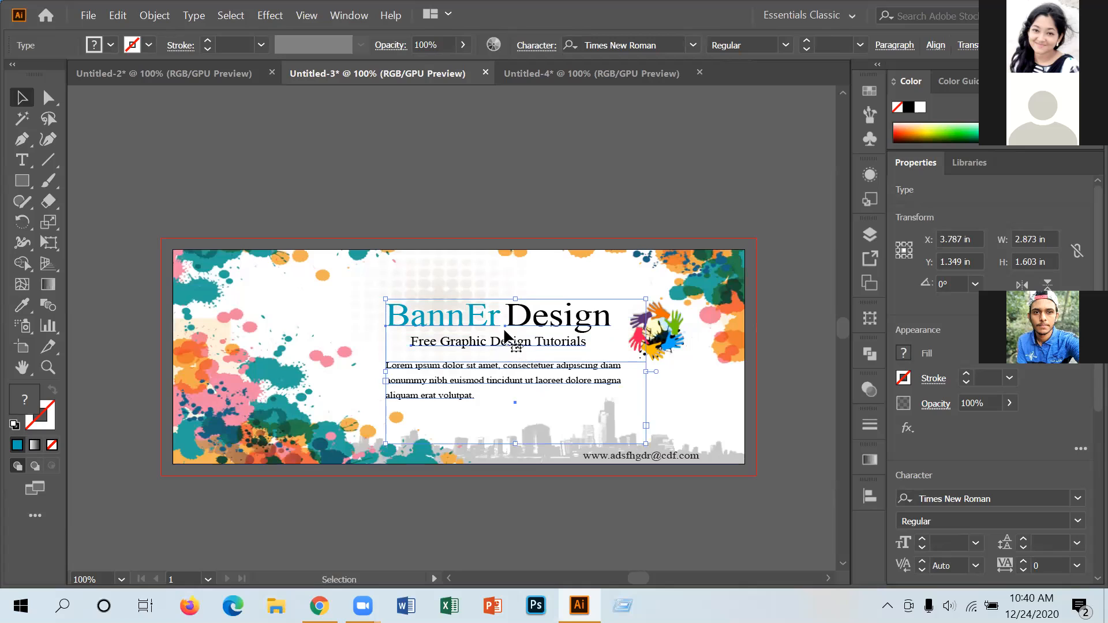
drag(528, 326, 491, 246)
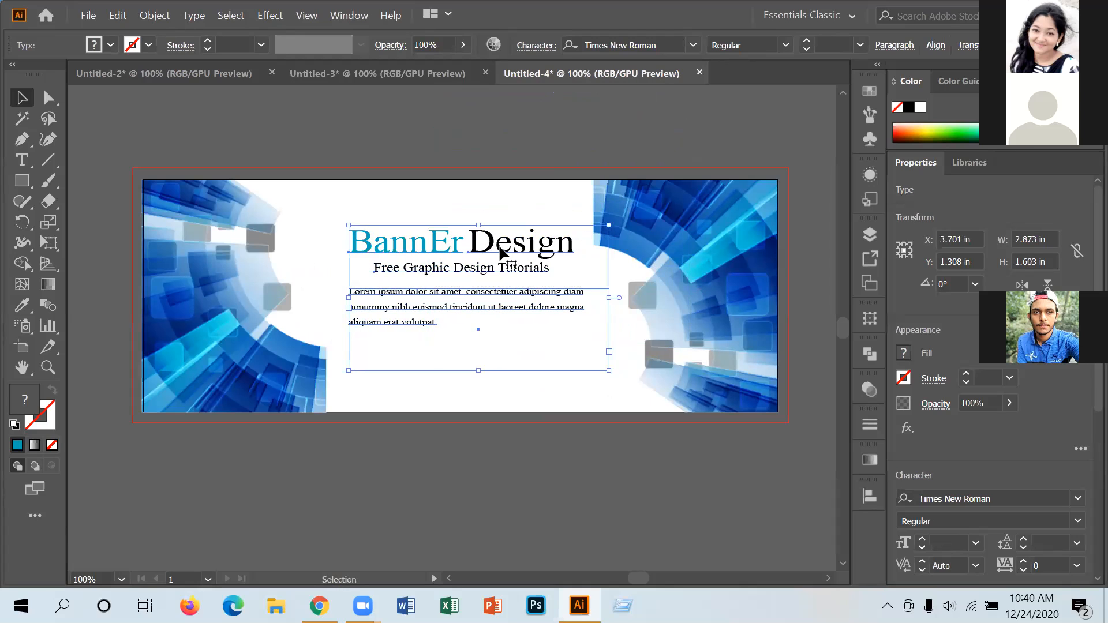
drag(500, 251, 533, 274)
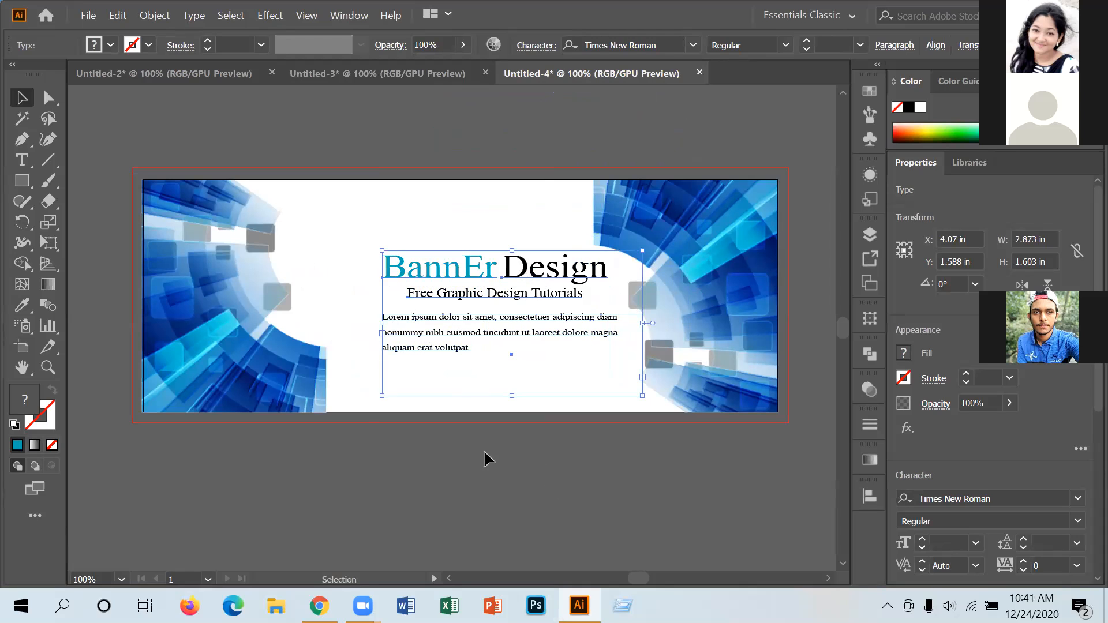
click(472, 215)
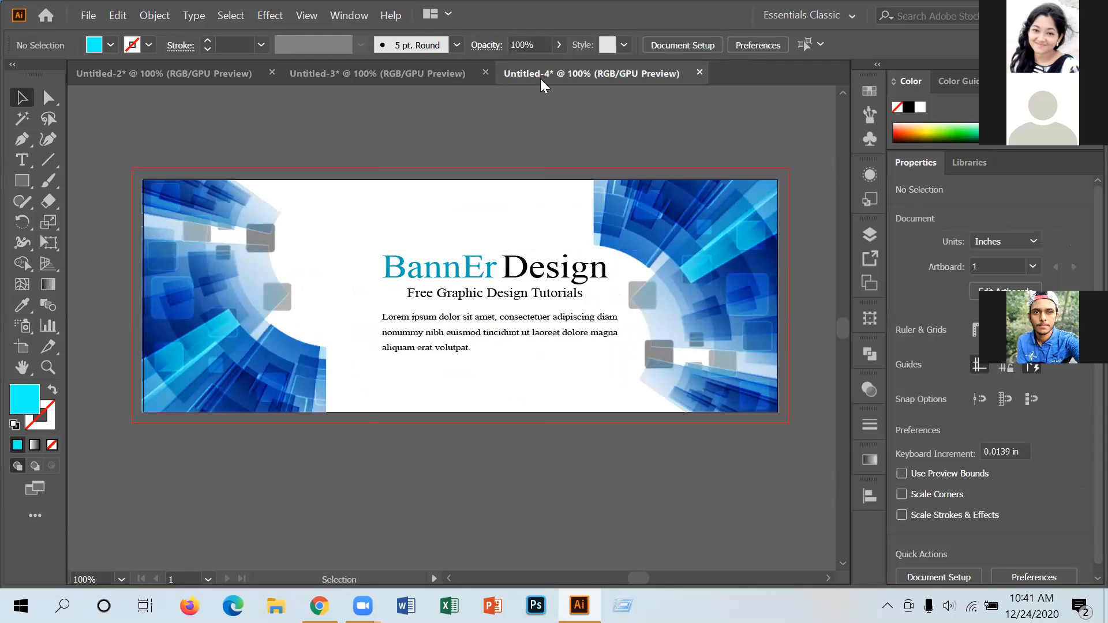
Bring the hands logo from Untitled-3 into the blue banner and enlarge it beside the title.
click(405, 70)
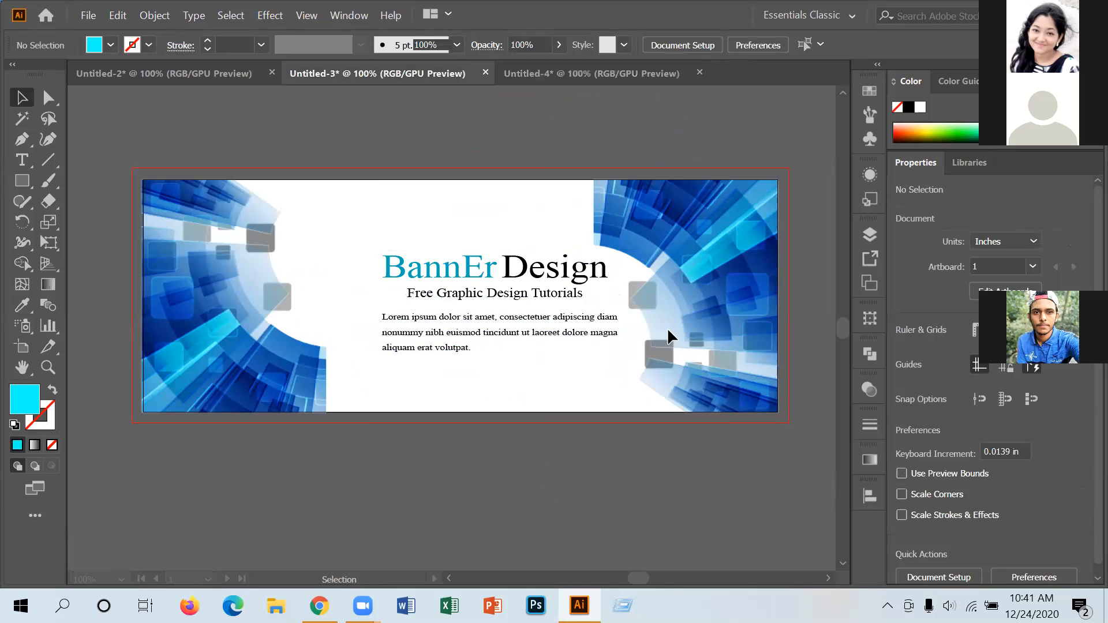
drag(613, 75, 349, 269)
click(713, 459)
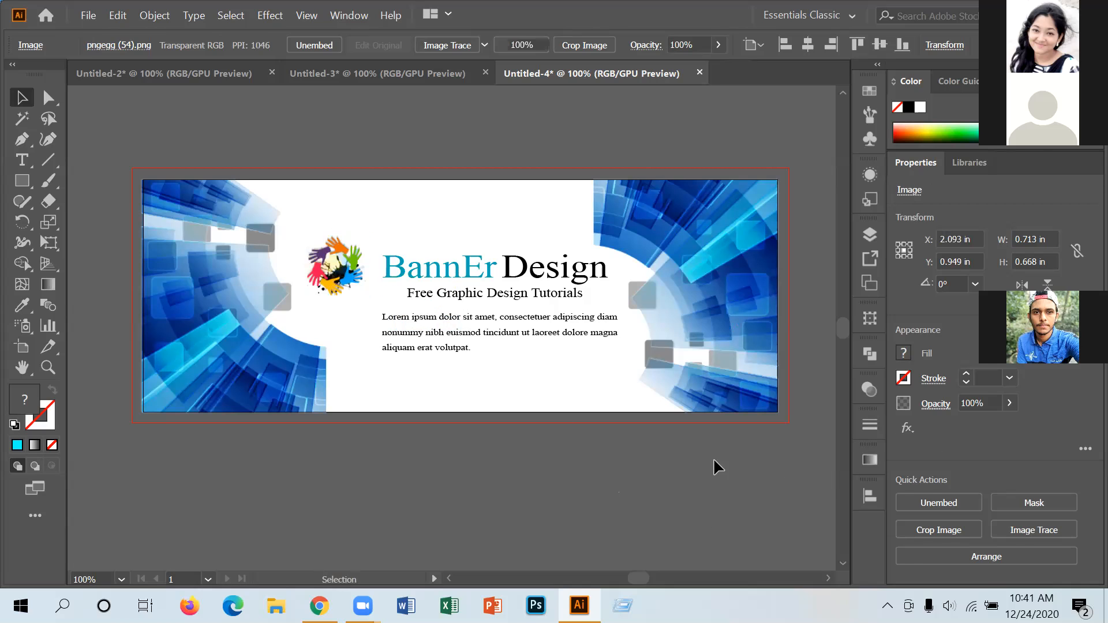
click(353, 282)
drag(366, 295, 382, 311)
drag(348, 261, 339, 241)
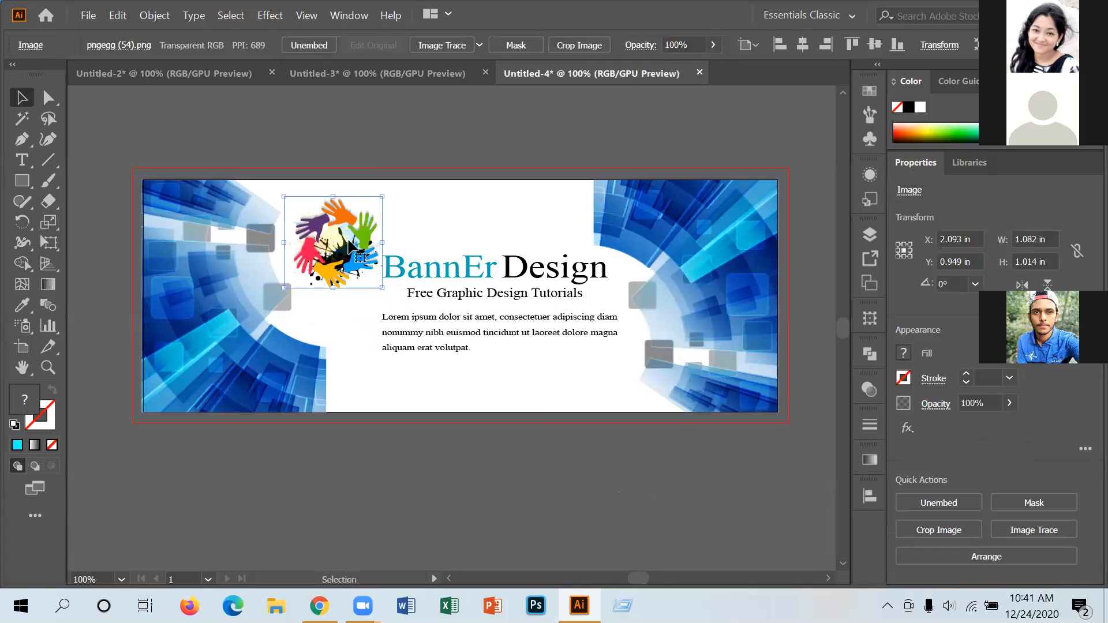
click(485, 408)
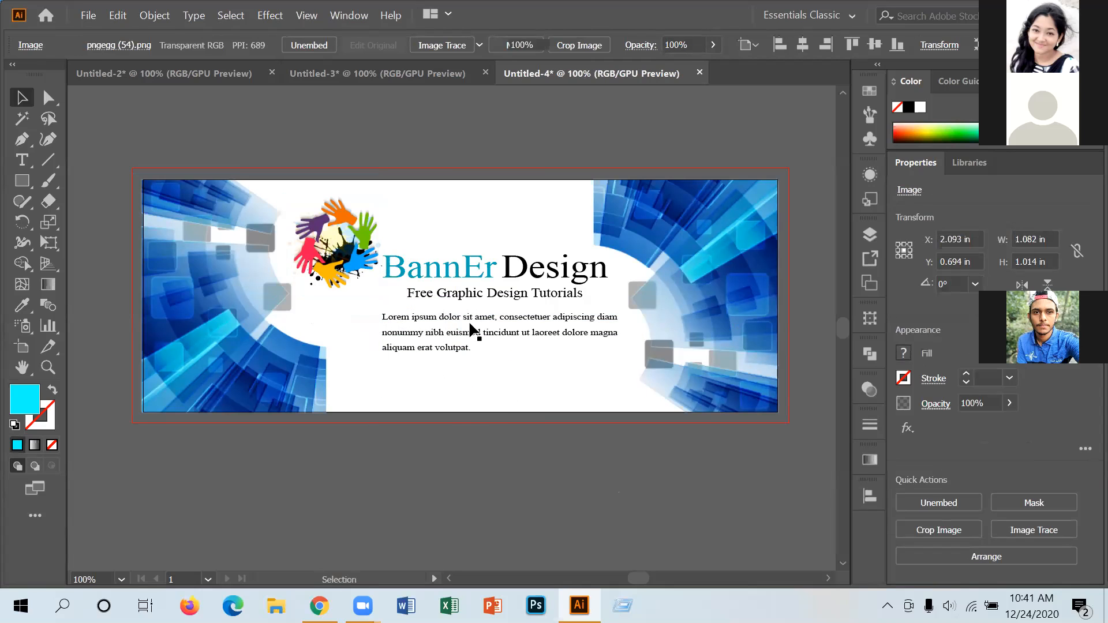
Nudge the title and Lorem paragraph slightly down and right.
click(488, 272)
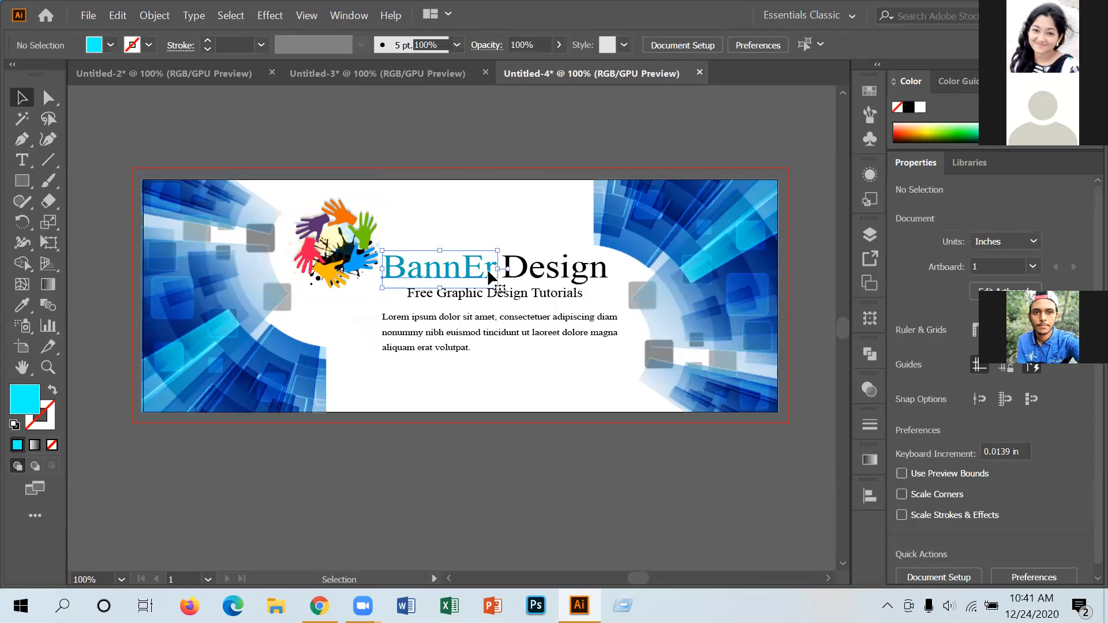
shift+click(527, 278)
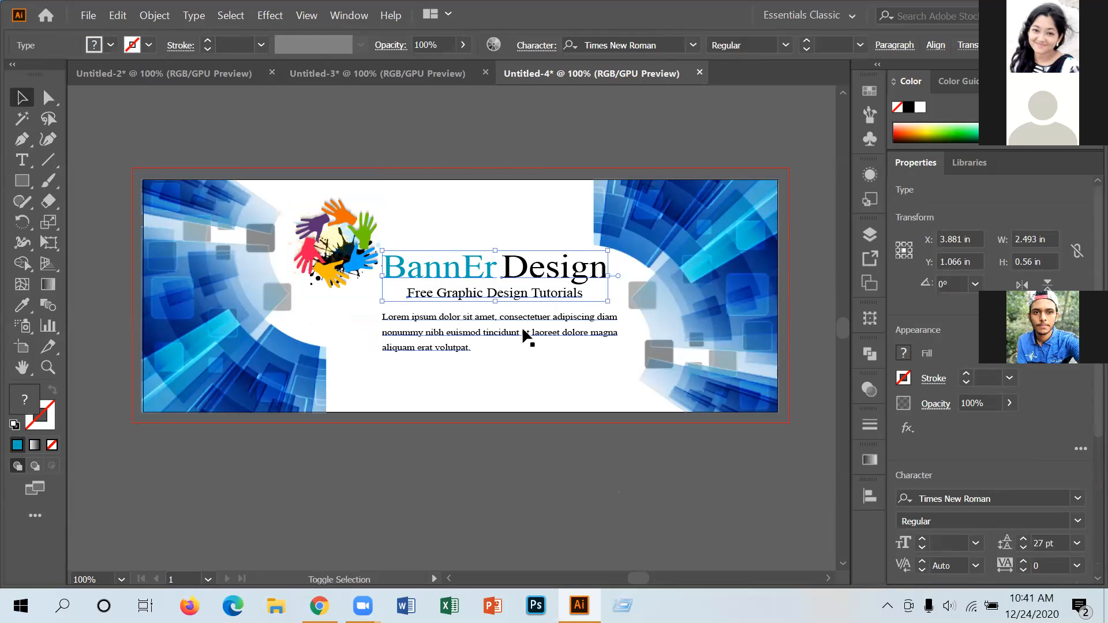
shift+click(524, 321)
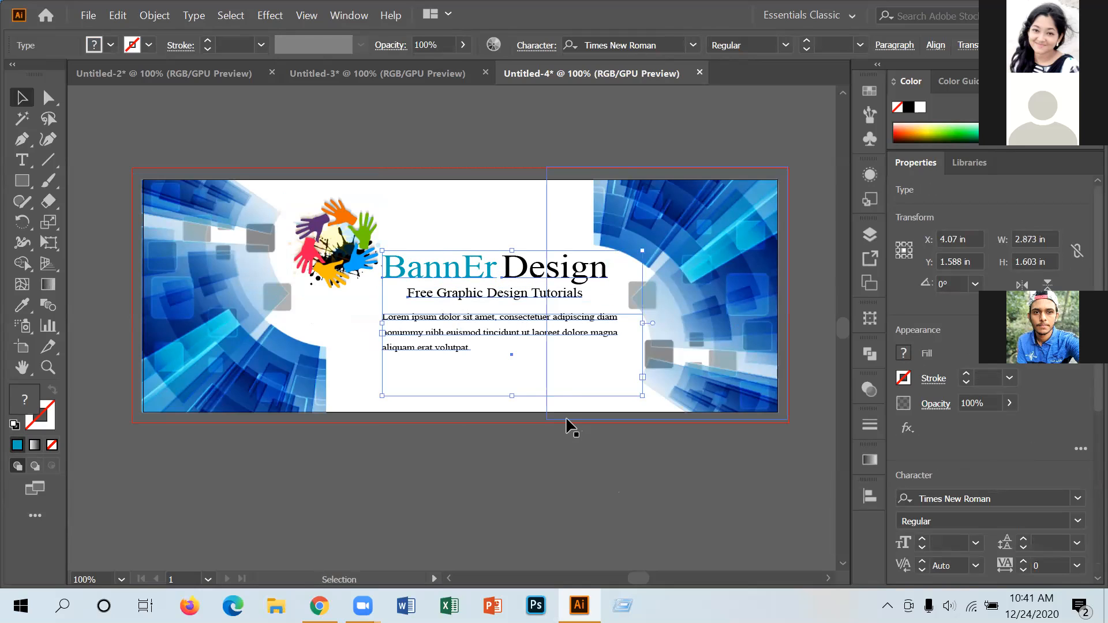
key(Down)
key(Down)
key(Down)
key(Right)
key(Right)
key(Right)
key(Right)
key(Right)
key(Right)
key(Right)
key(Right)
key(Down)
key(Down)
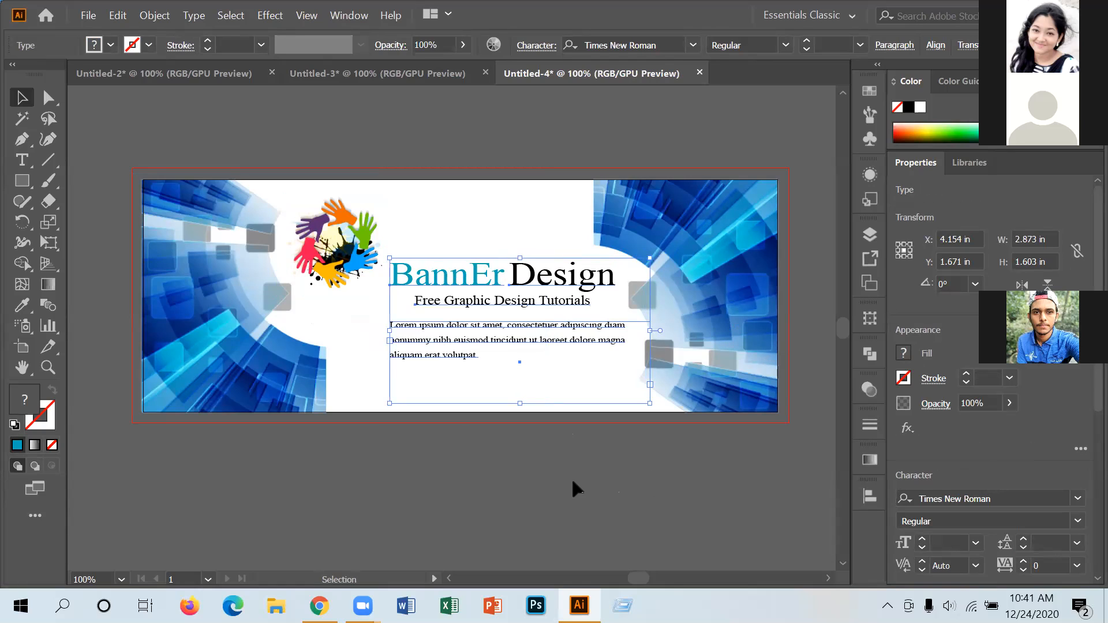
click(533, 501)
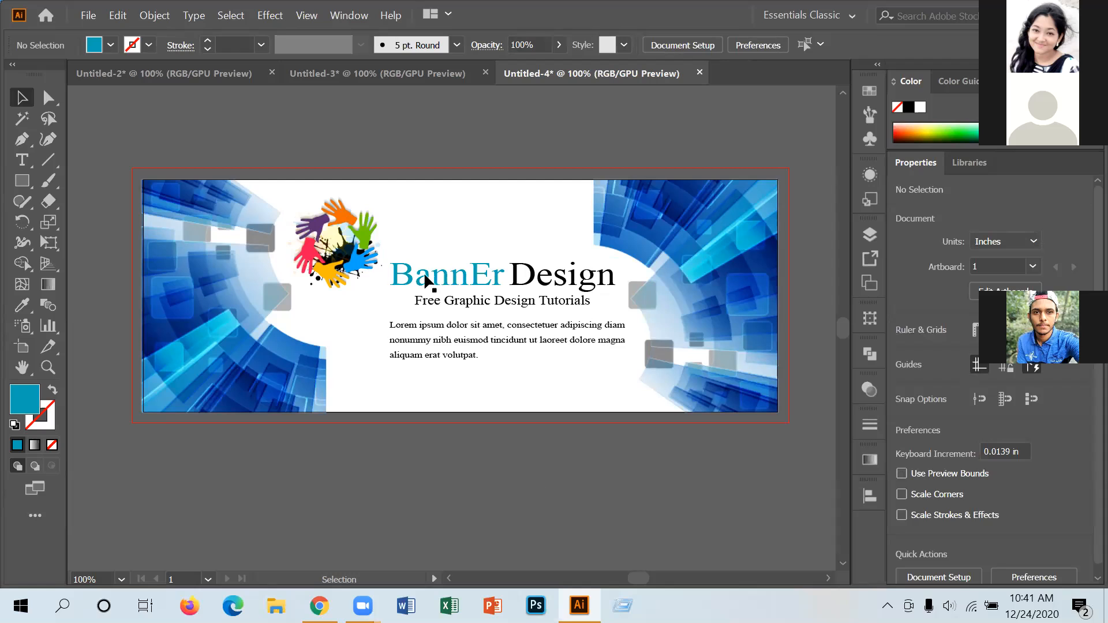
Shrink the hands logo to about 0.75 in wide and centre the title and paragraph beneath it.
click(366, 252)
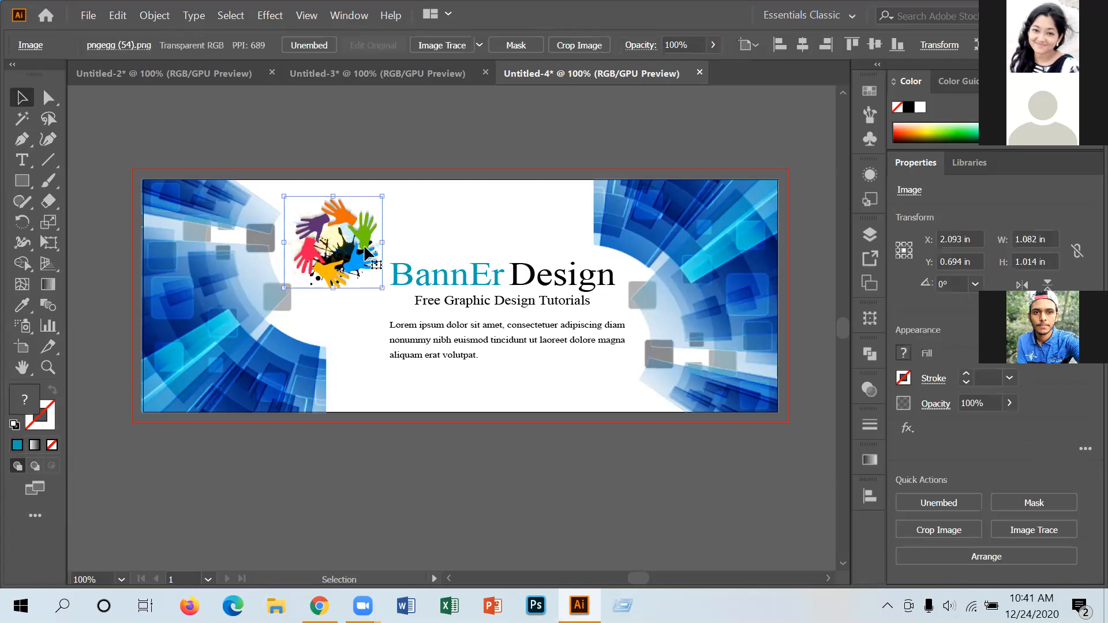
drag(382, 287, 451, 217)
click(495, 277)
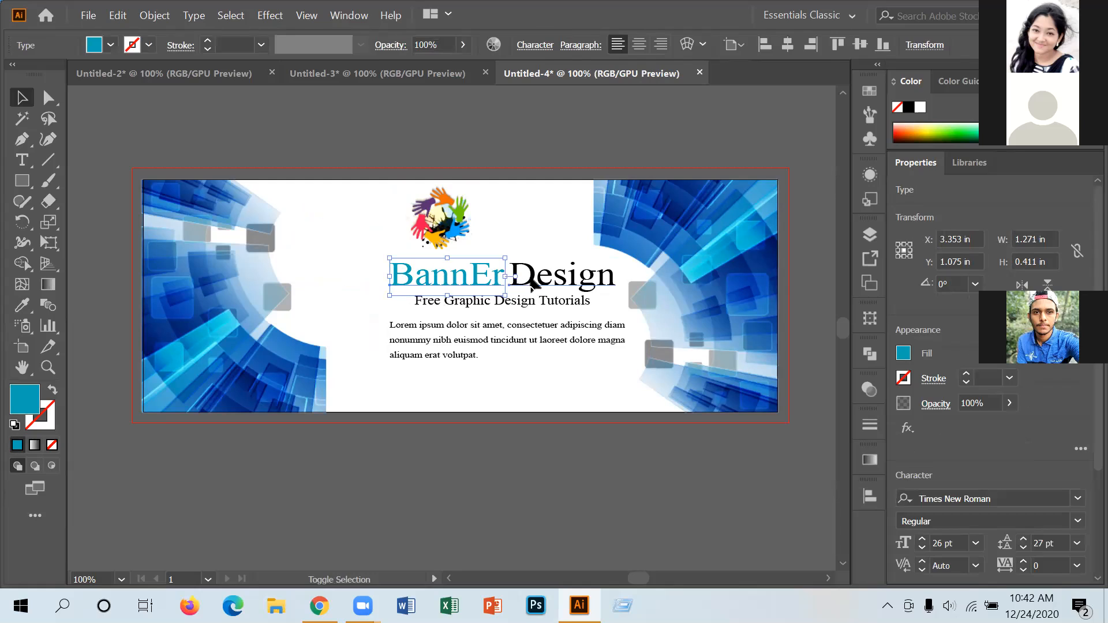
shift+click(532, 283)
shift+click(517, 333)
drag(519, 279, 521, 242)
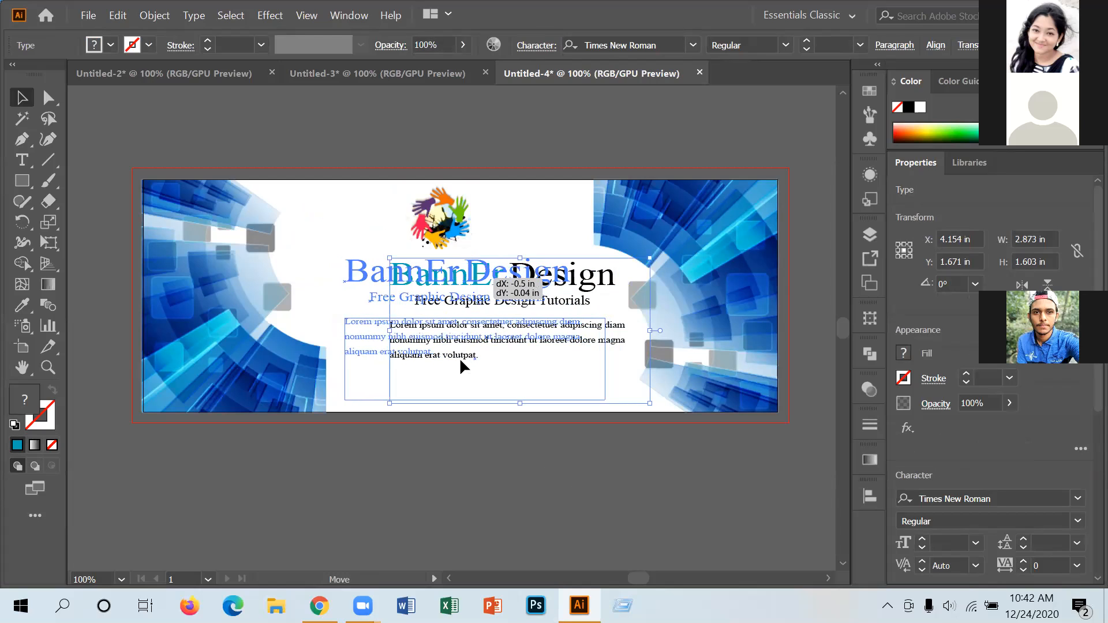
drag(459, 357, 460, 358)
Fine-tune the logo's horizontal position above the title with arrow nudges.
click(440, 220)
key(Right)
key(Right)
key(Right)
key(Right)
key(Left)
key(Left)
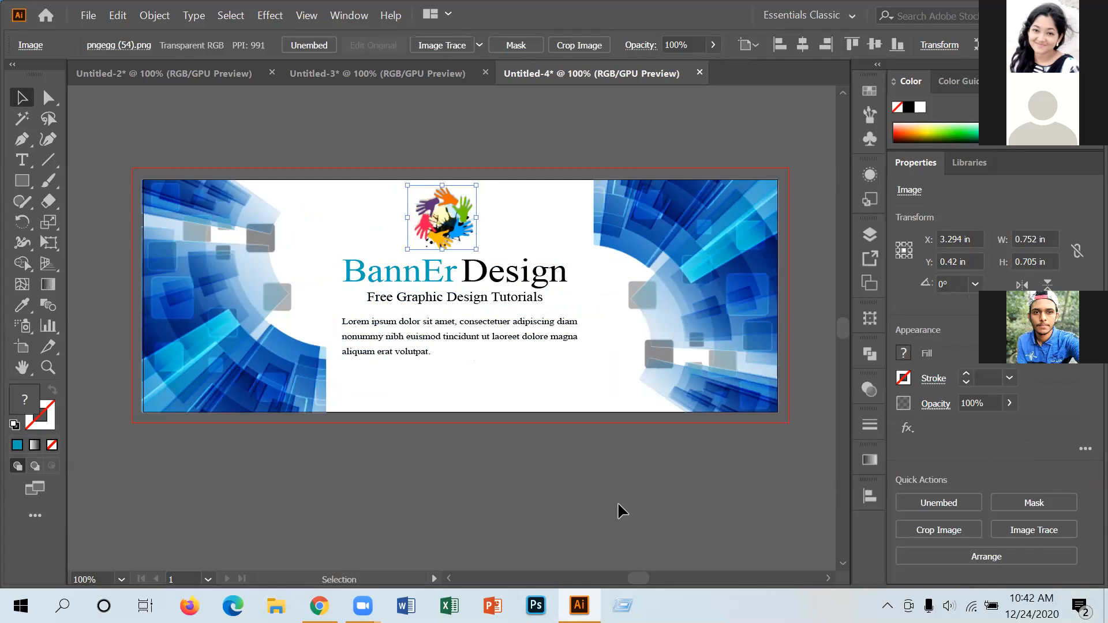
click(612, 459)
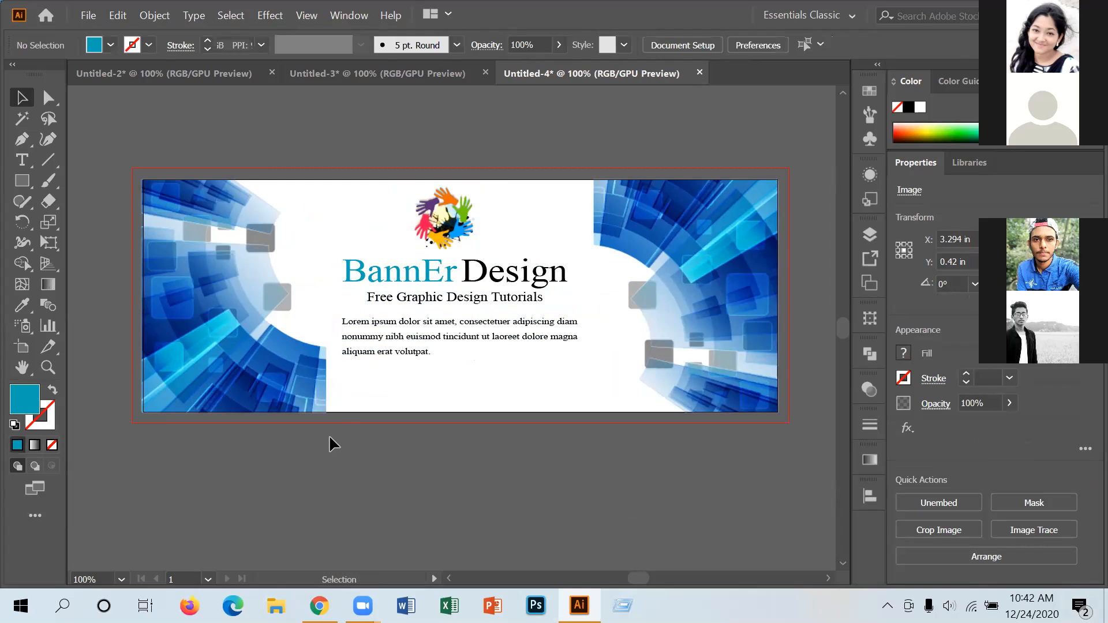
key(ctrl+shift+Tab)
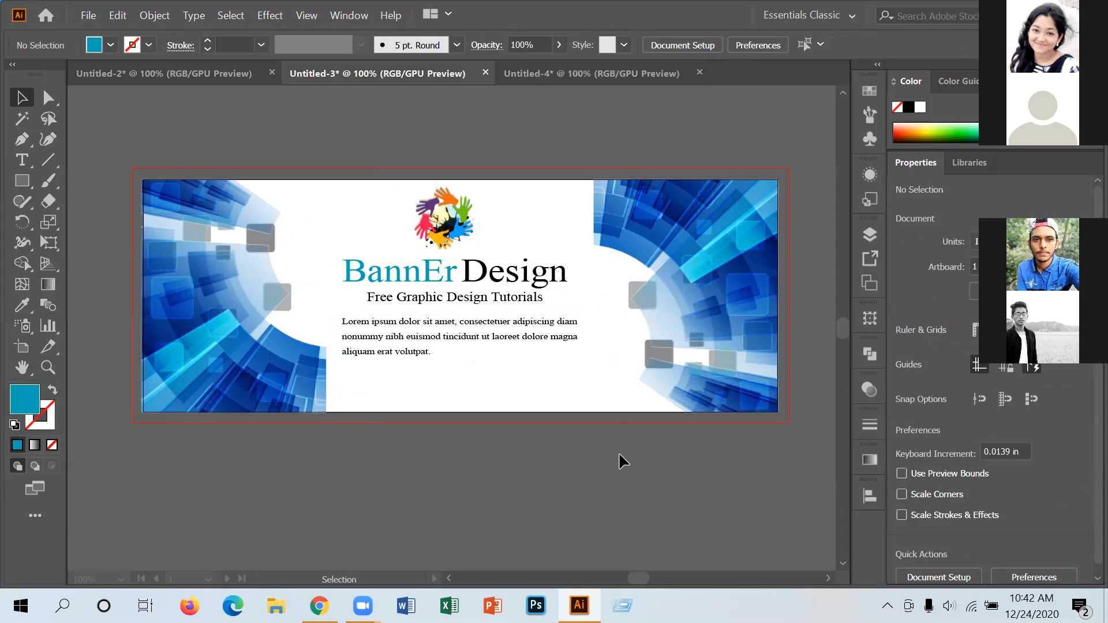
Drop the web-address text at the blue banner's bottom centre, then compare with the other banners.
drag(619, 454, 501, 408)
click(515, 458)
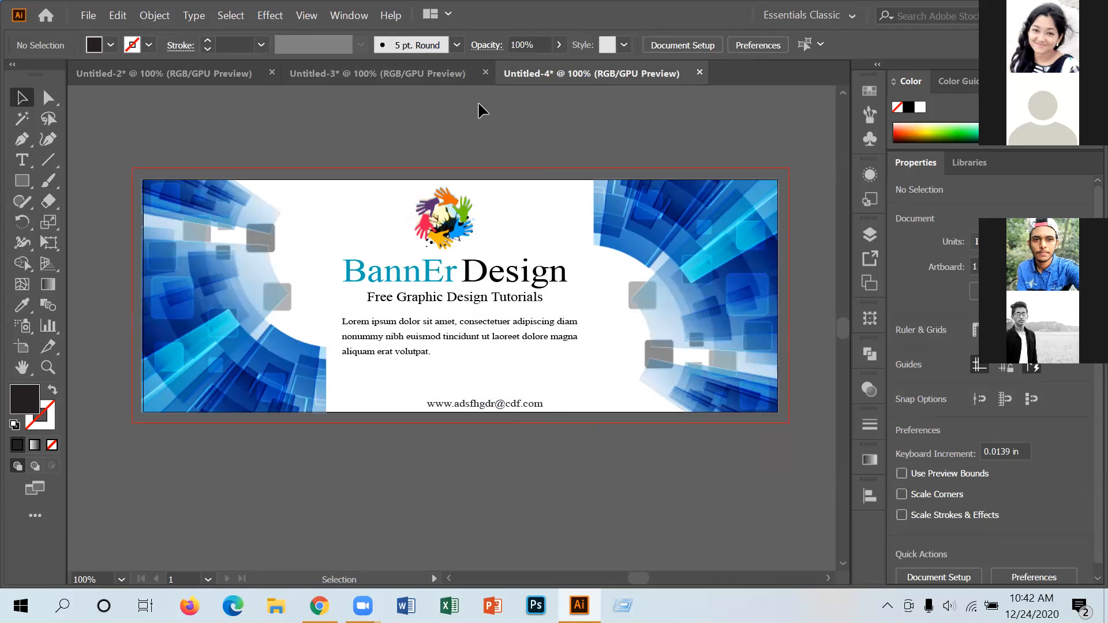
click(181, 80)
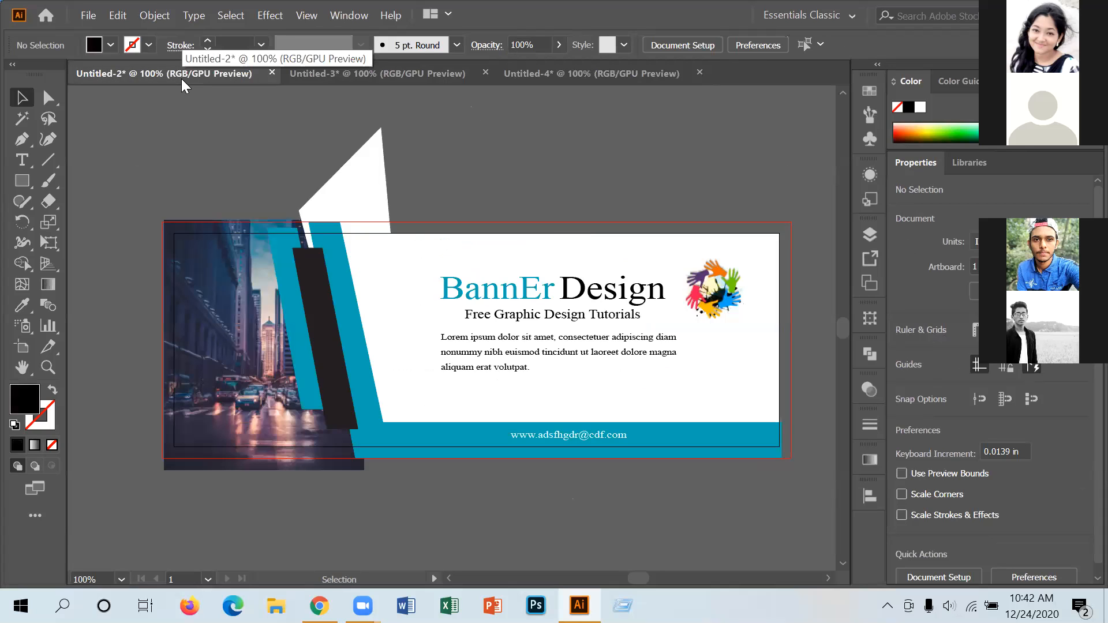
click(338, 70)
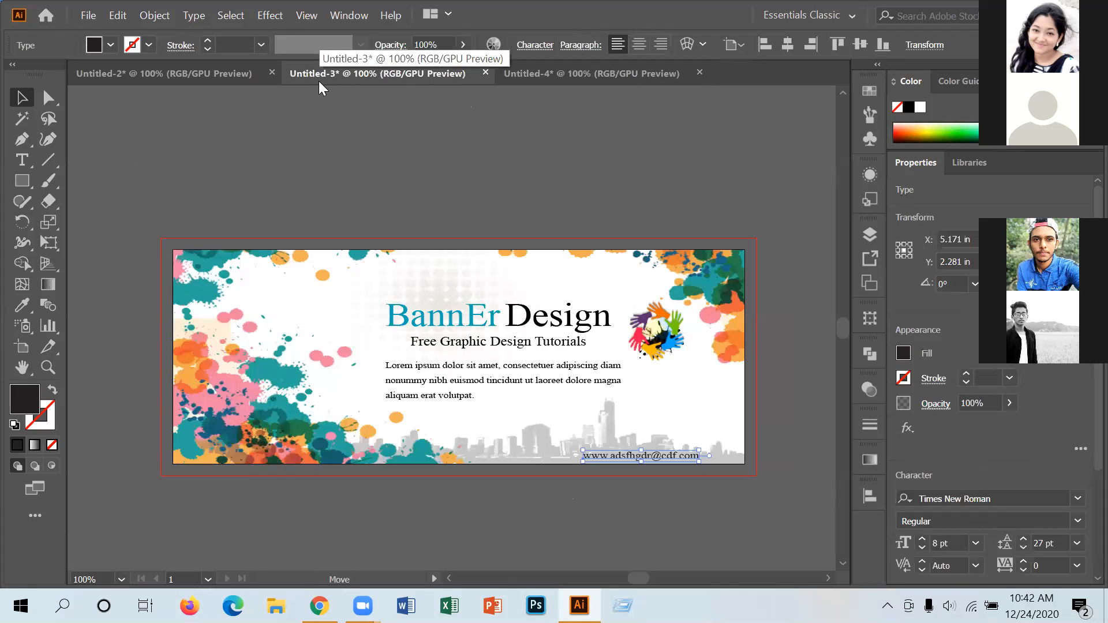
click(546, 77)
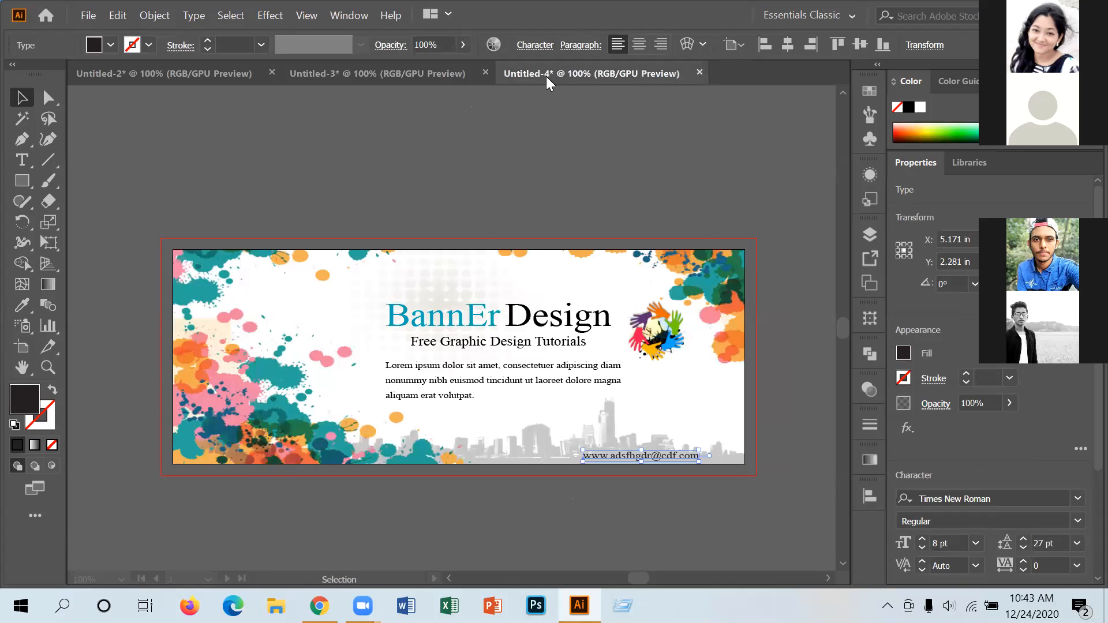
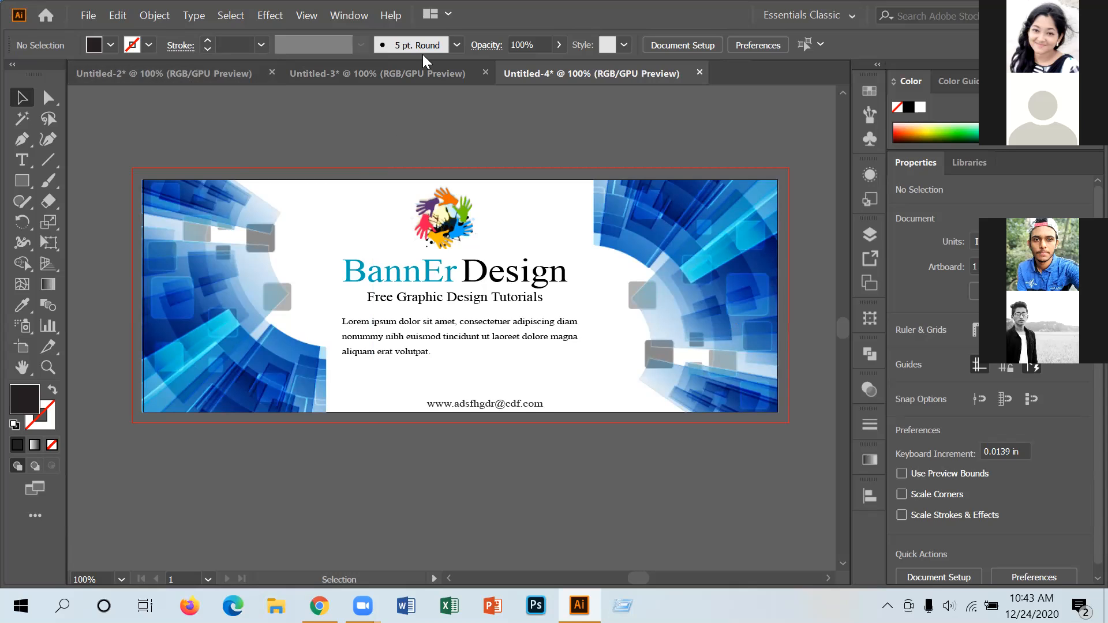
Flip between the city-photo and splash-paint banner documents to compare them.
click(182, 80)
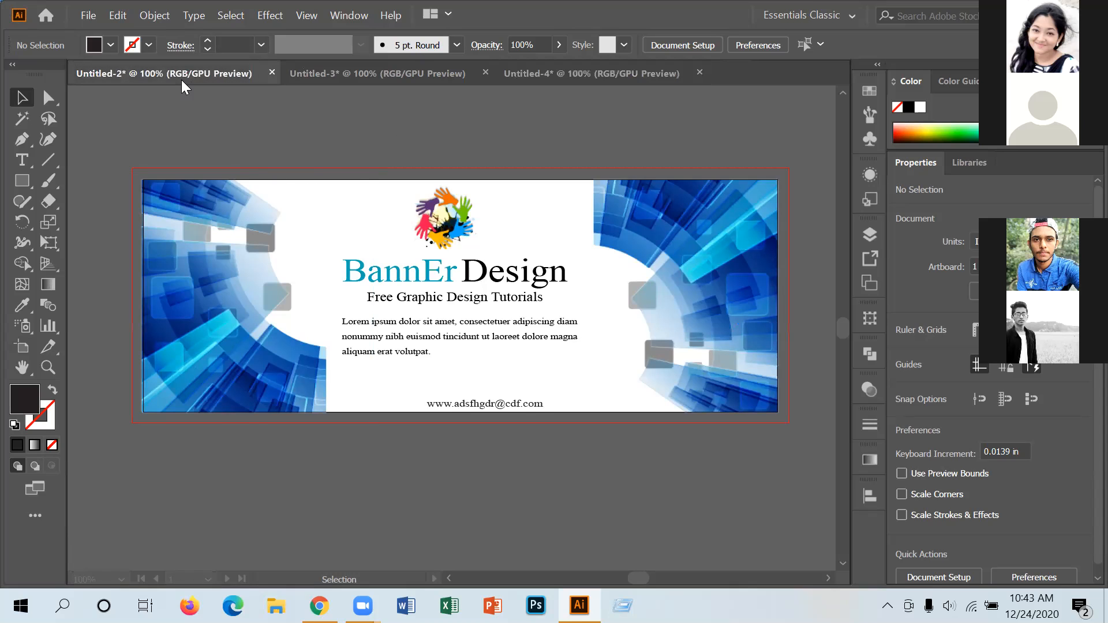
click(383, 80)
click(793, 195)
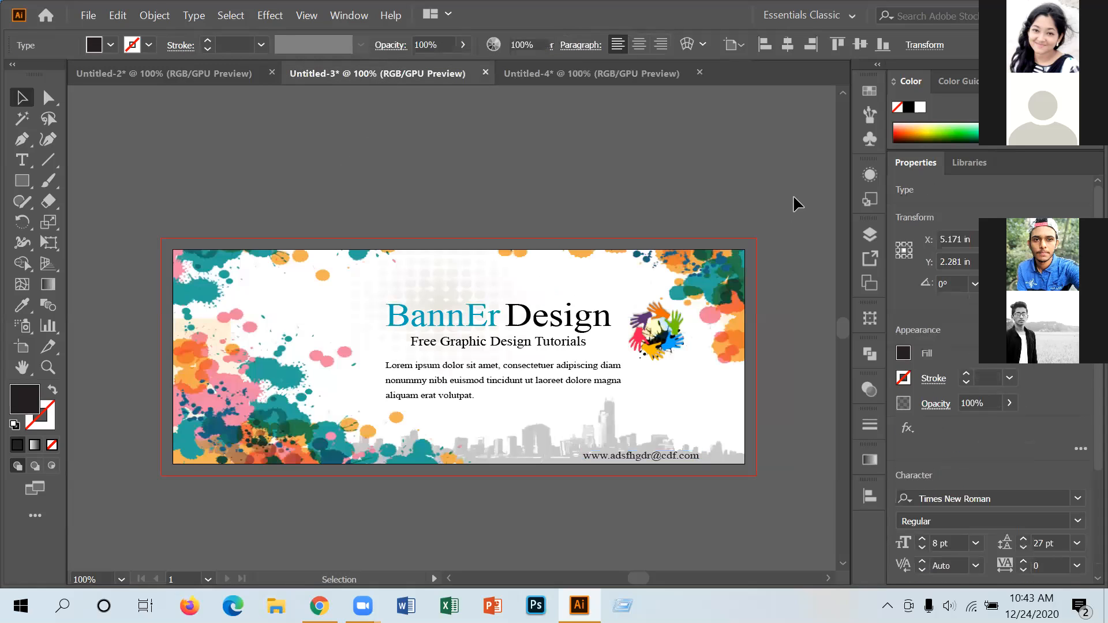
click(193, 71)
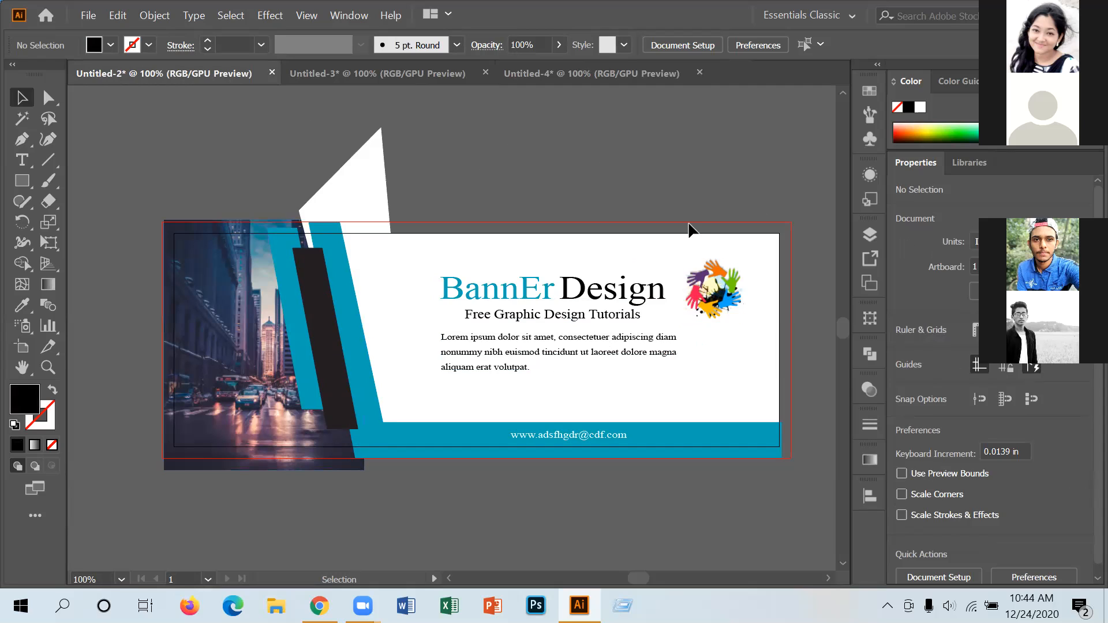
click(425, 73)
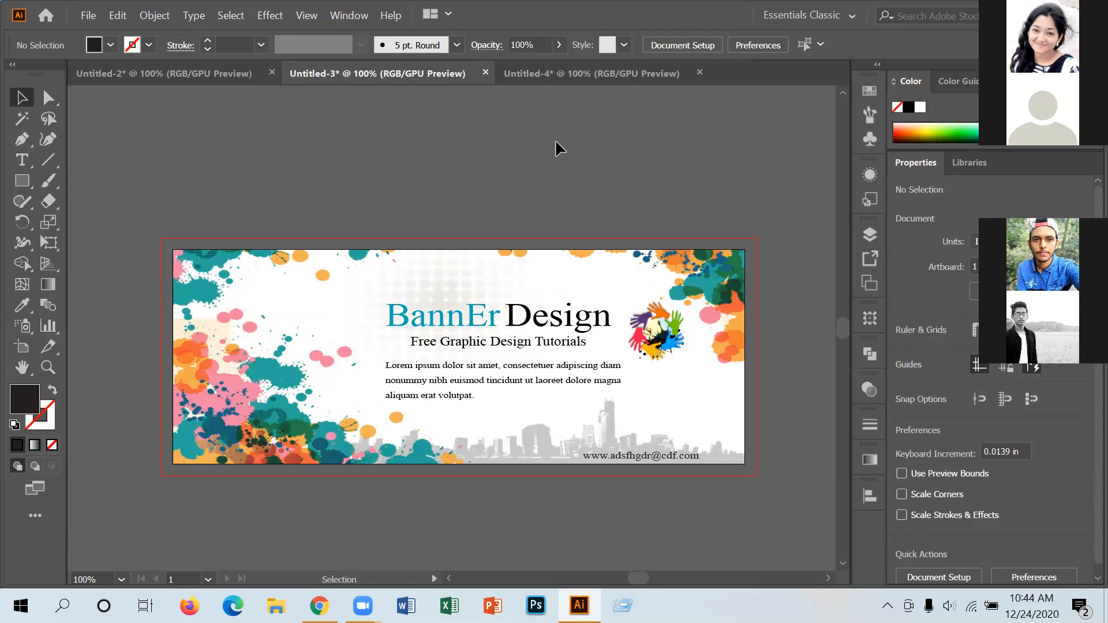
Inspect the blue banner's background, then return to the city-photo banner's File menu.
click(546, 75)
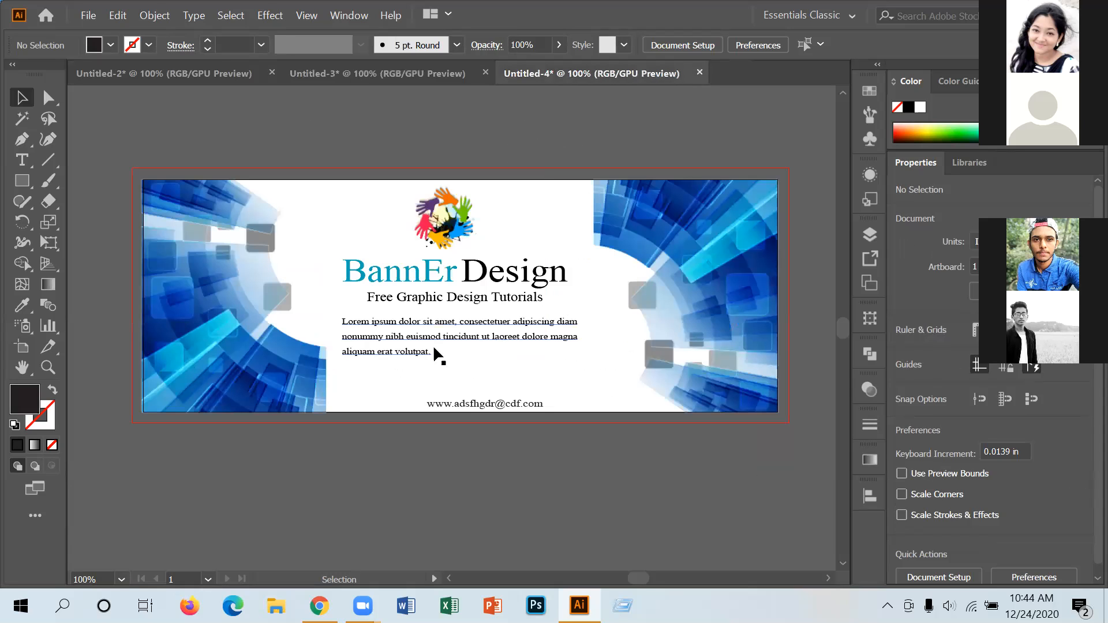
click(197, 335)
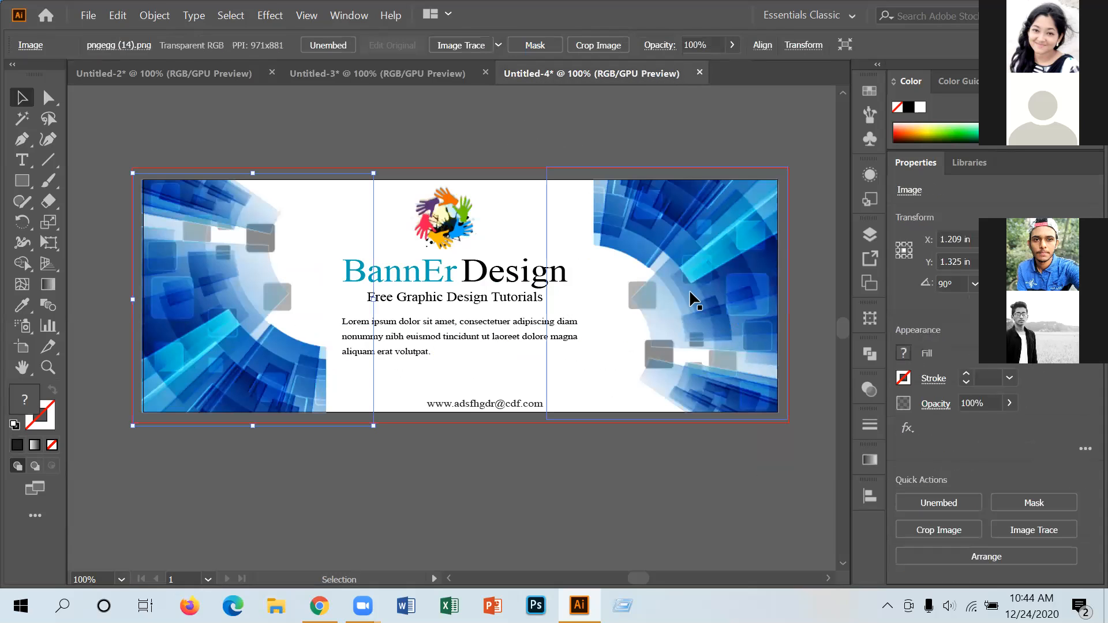
click(554, 444)
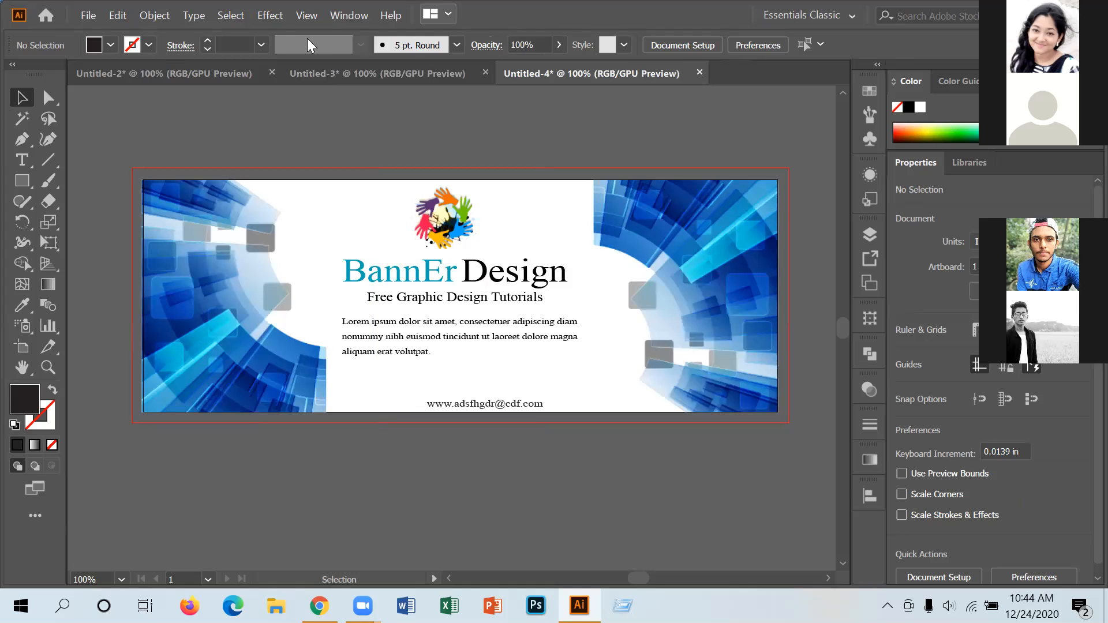
click(176, 75)
click(84, 19)
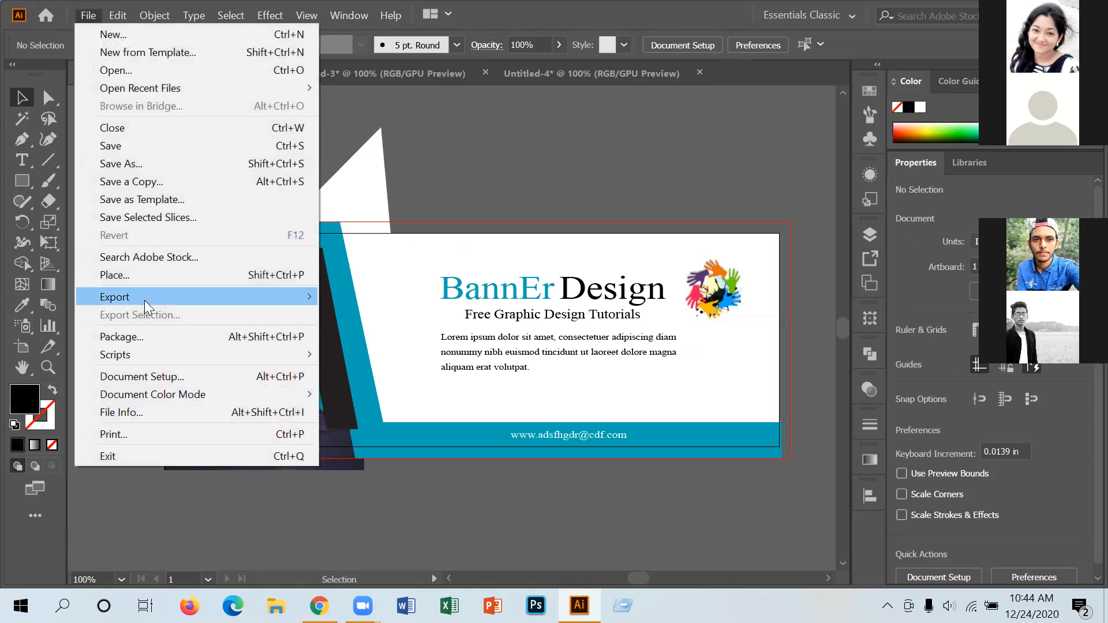
Export the city-photo banner to the Desktop as maximum-quality JPEG 'banner 1'.
mouse_move(145, 298)
click(390, 318)
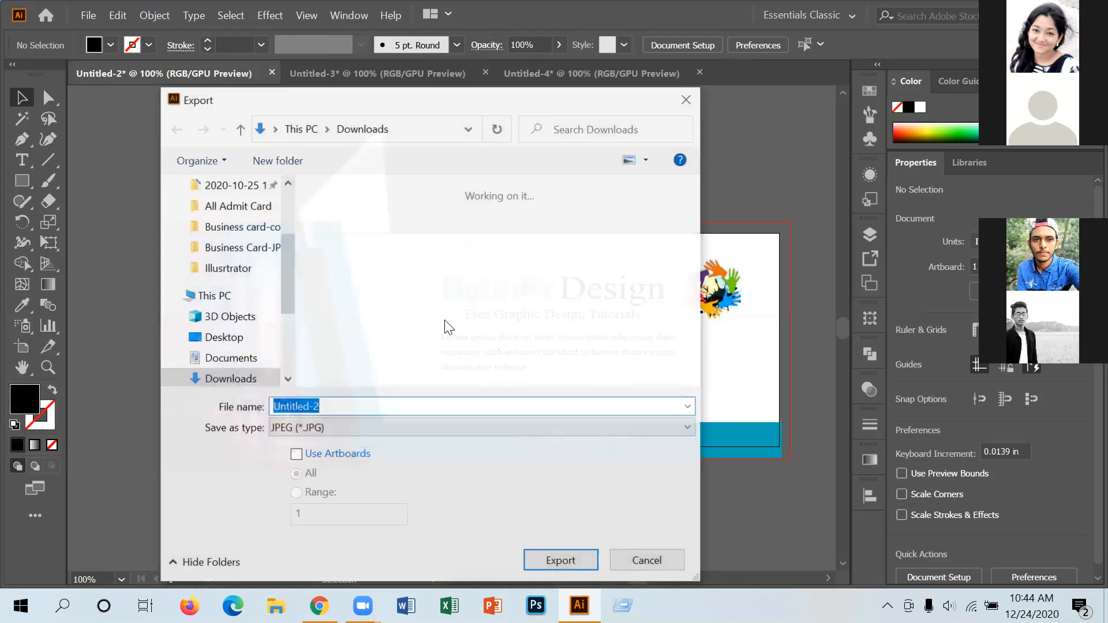
text(banner)
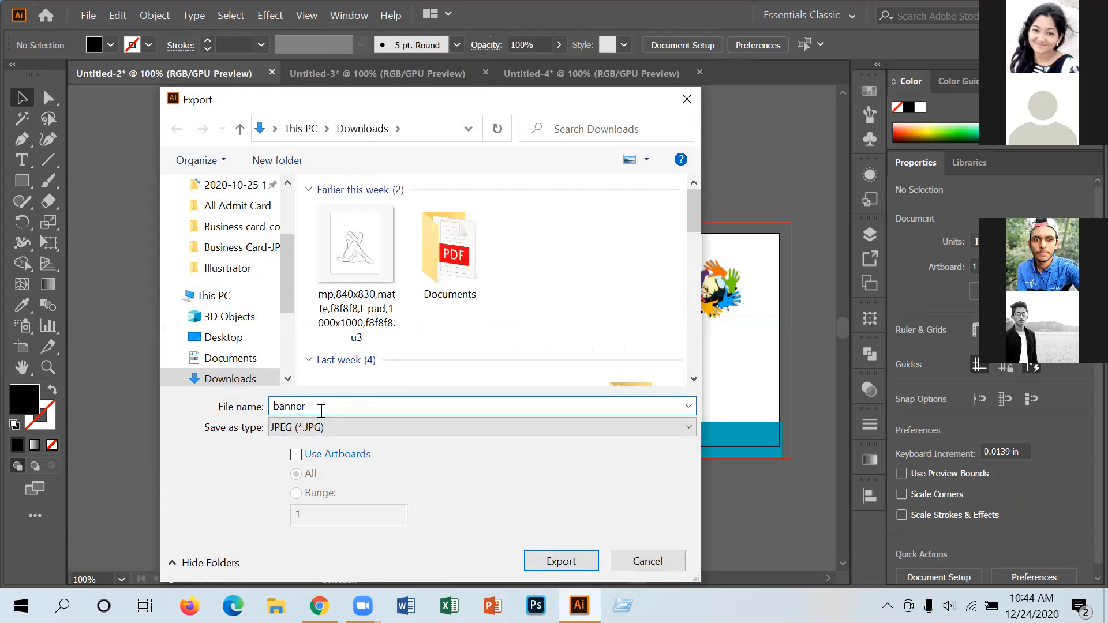
text(1)
scroll(255, 321, up, 2)
click(224, 219)
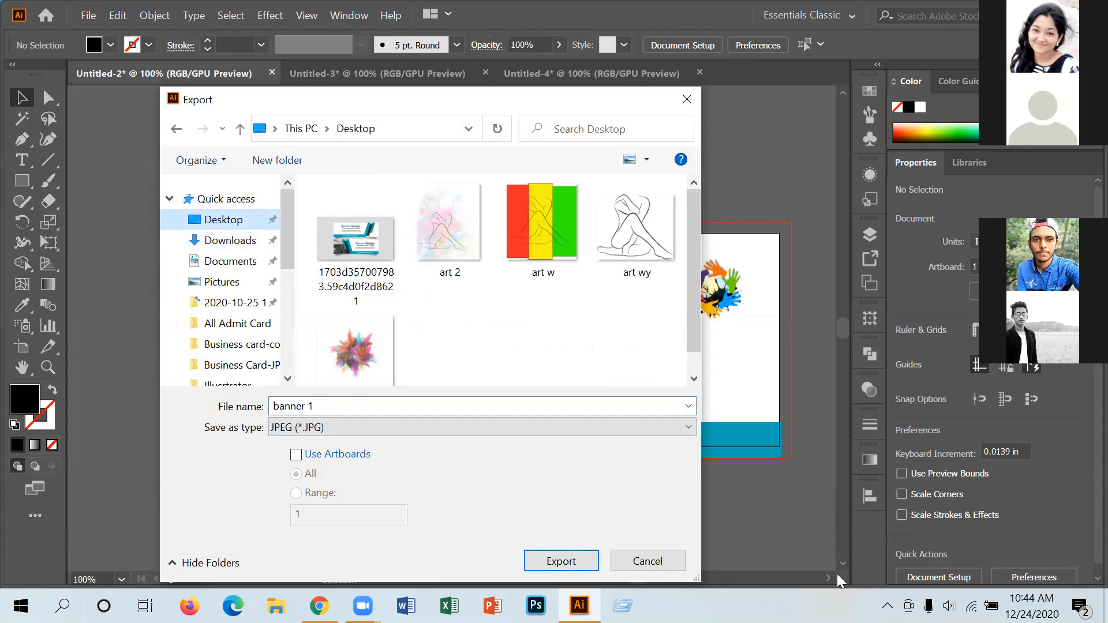
click(562, 569)
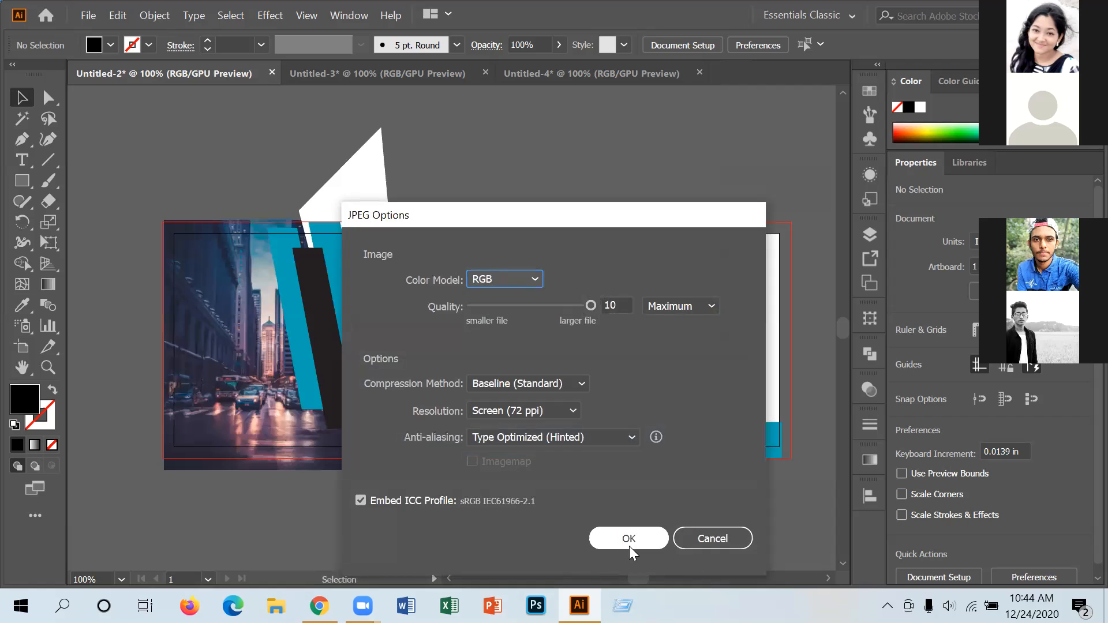
click(629, 539)
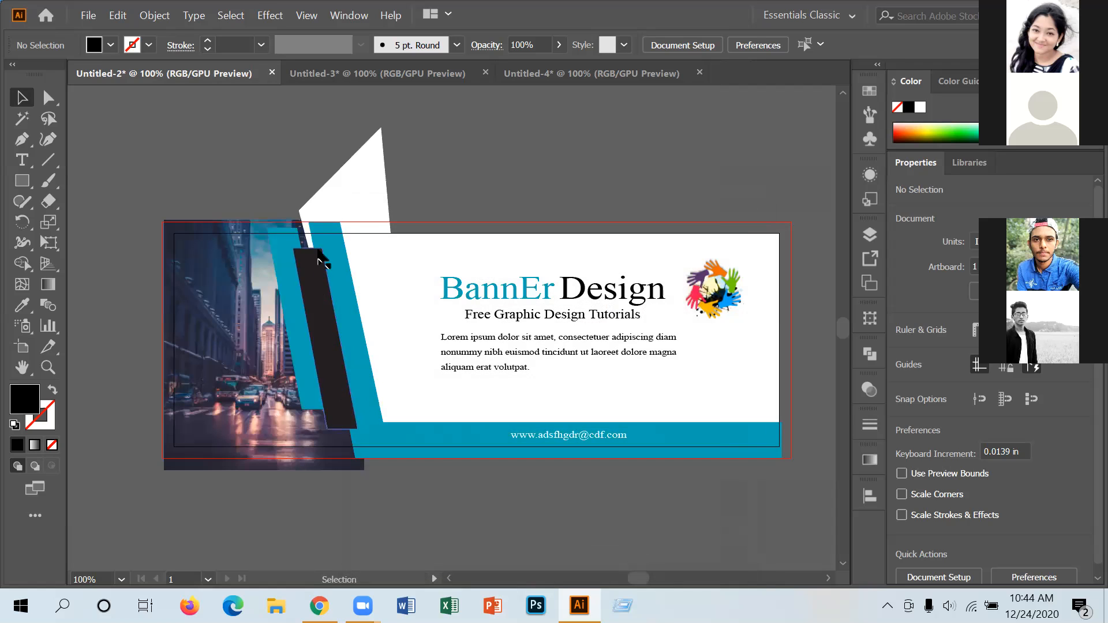
click(363, 71)
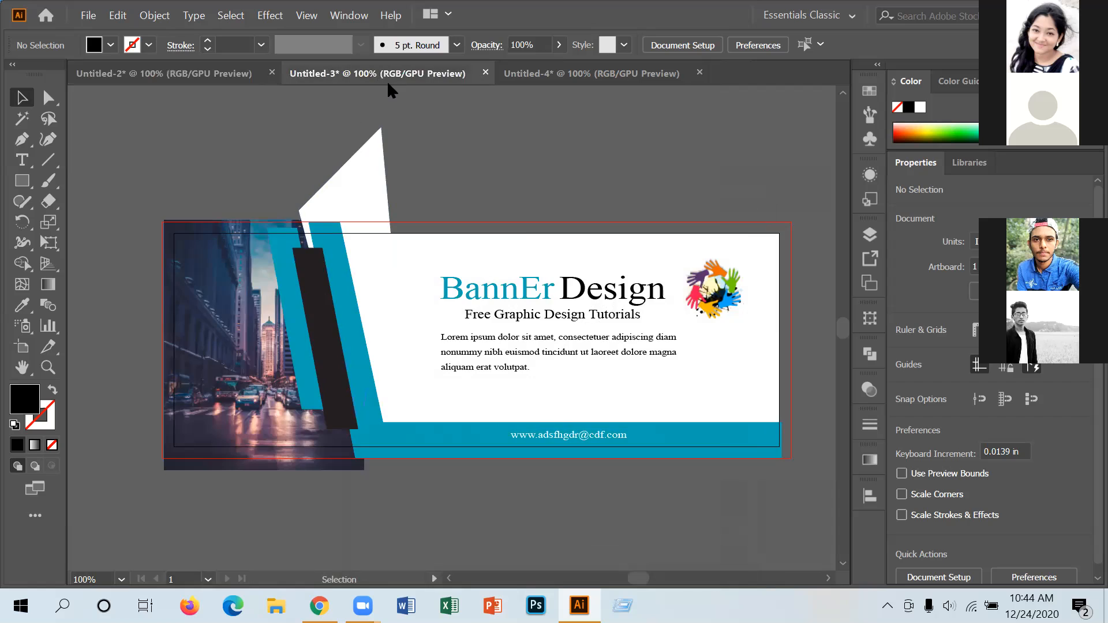
Export the splash-paint banner to the Desktop as JPEG 'banner 2'.
click(85, 17)
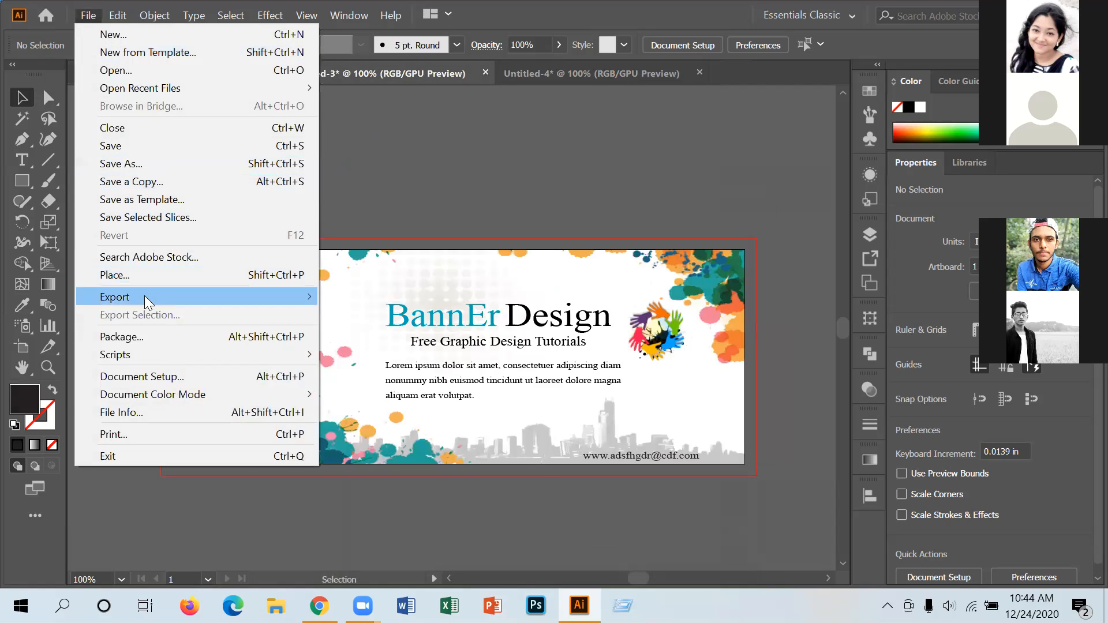
mouse_move(189, 296)
click(361, 315)
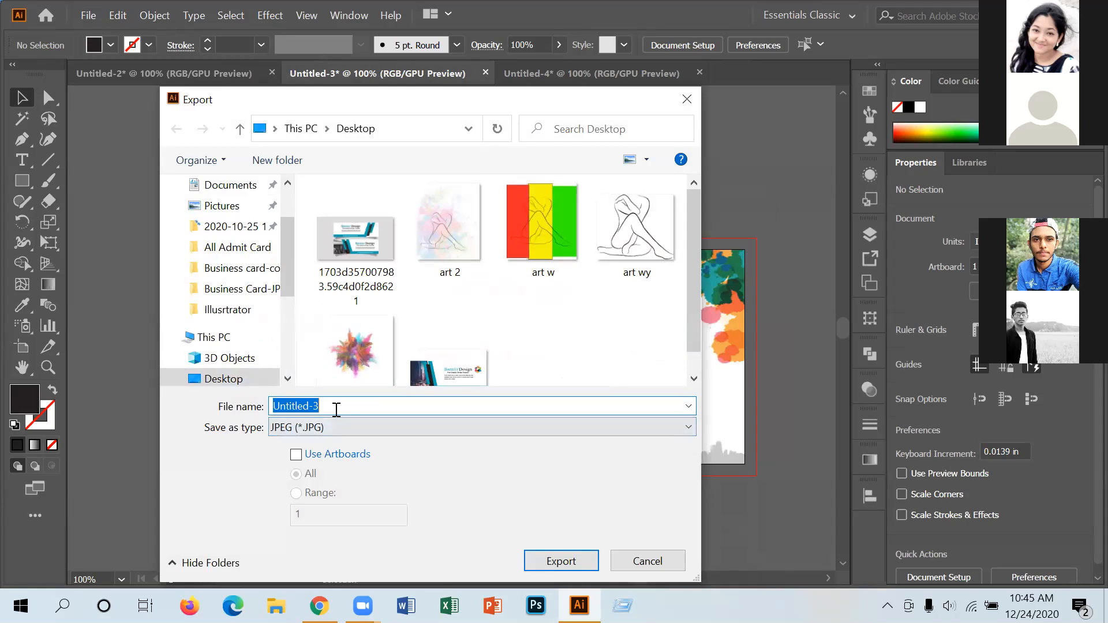
click(336, 407)
key(BackSpace)
key(BackSpace)
key(BackSpace)
key(BackSpace)
key(BackSpace)
key(BackSpace)
key(BackSpace)
key(BackSpace)
key(BackSpace)
key(BackSpace)
text(bann)
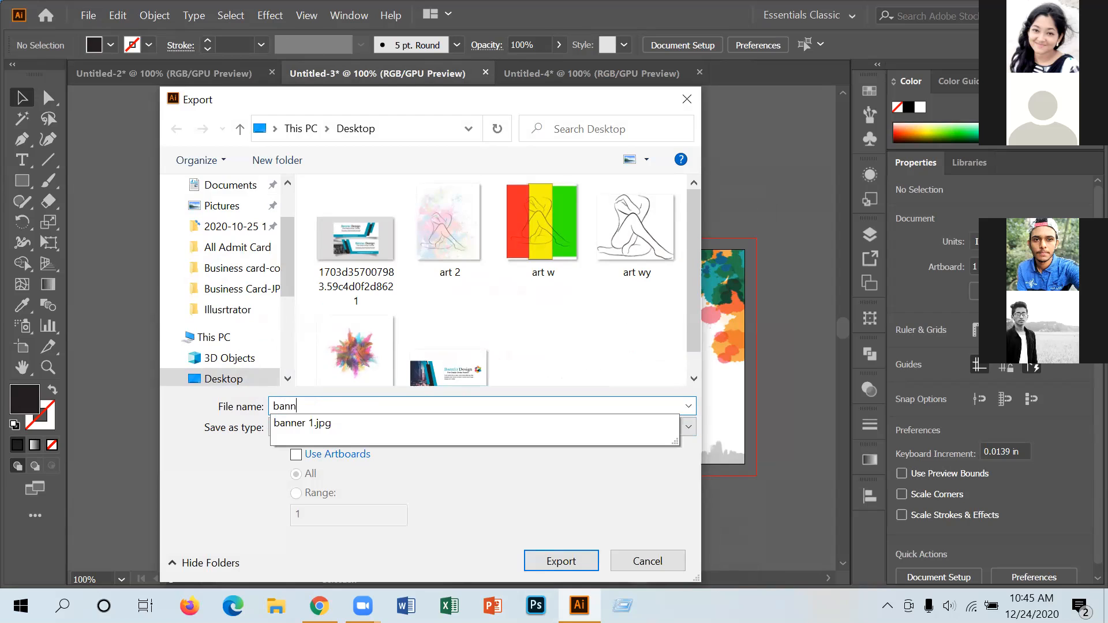
text(er 2)
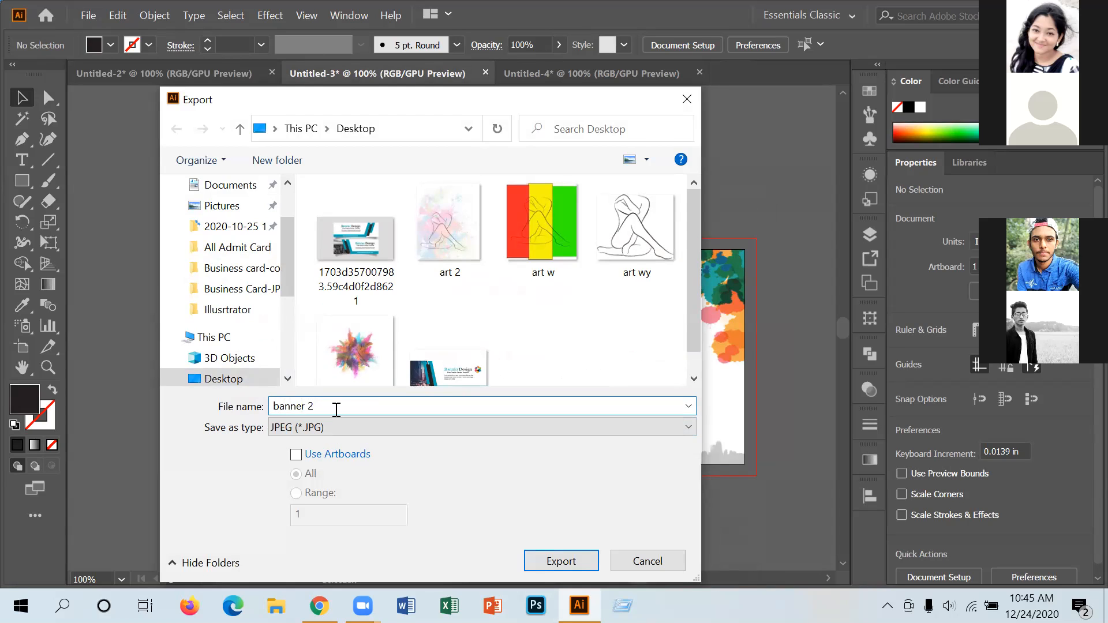
click(576, 564)
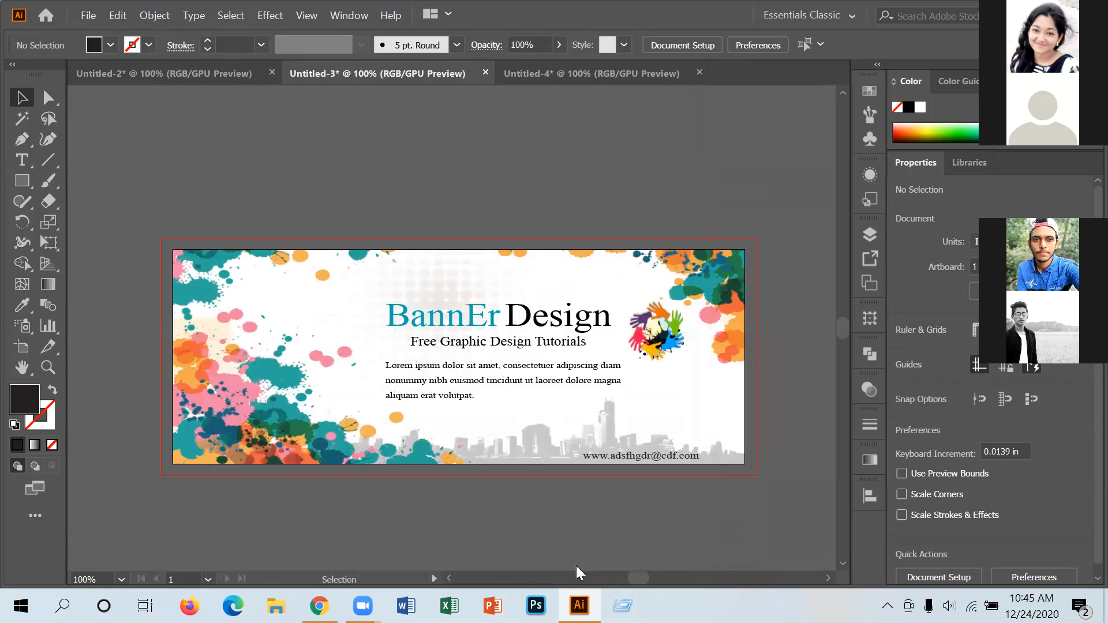
click(631, 542)
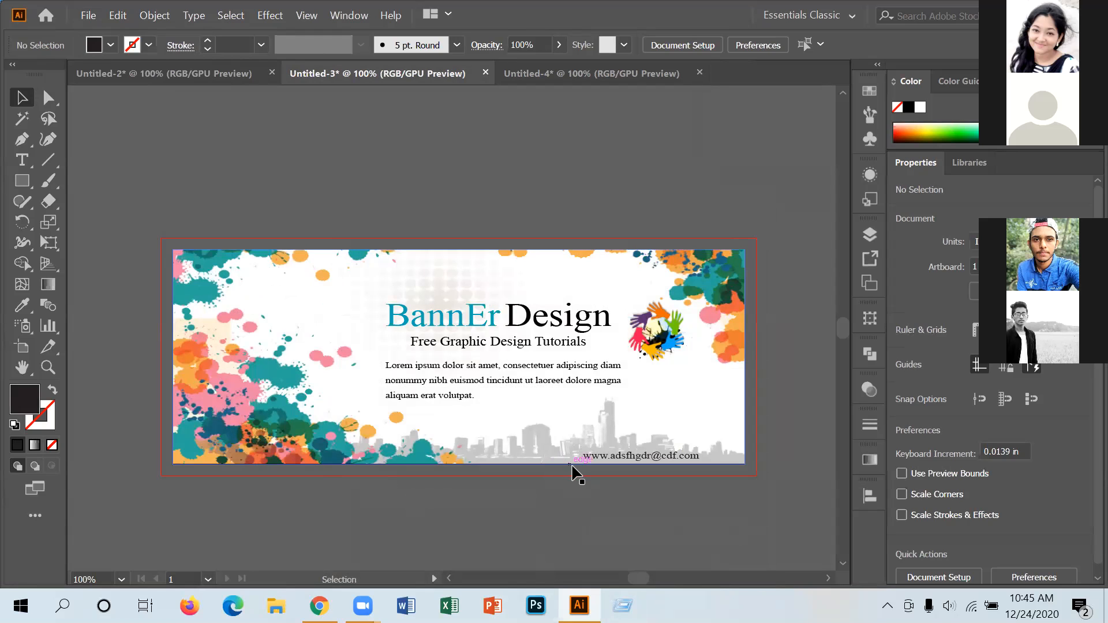
Export the blue banner to the Desktop as JPEG 'banner 3' and minimise Illustrator.
click(542, 76)
click(87, 15)
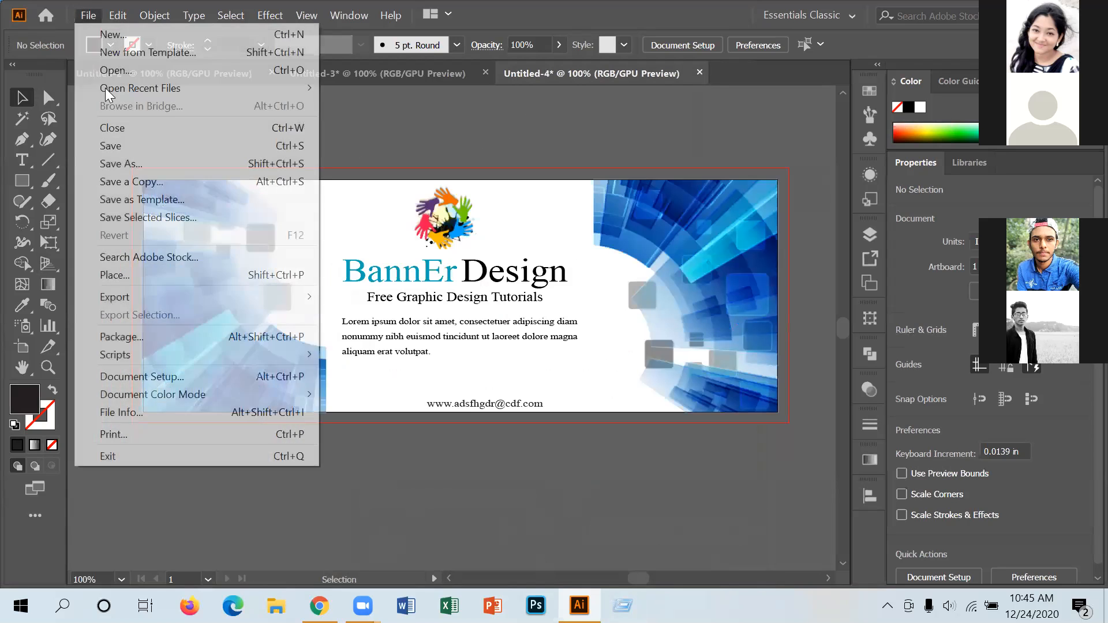
mouse_move(135, 297)
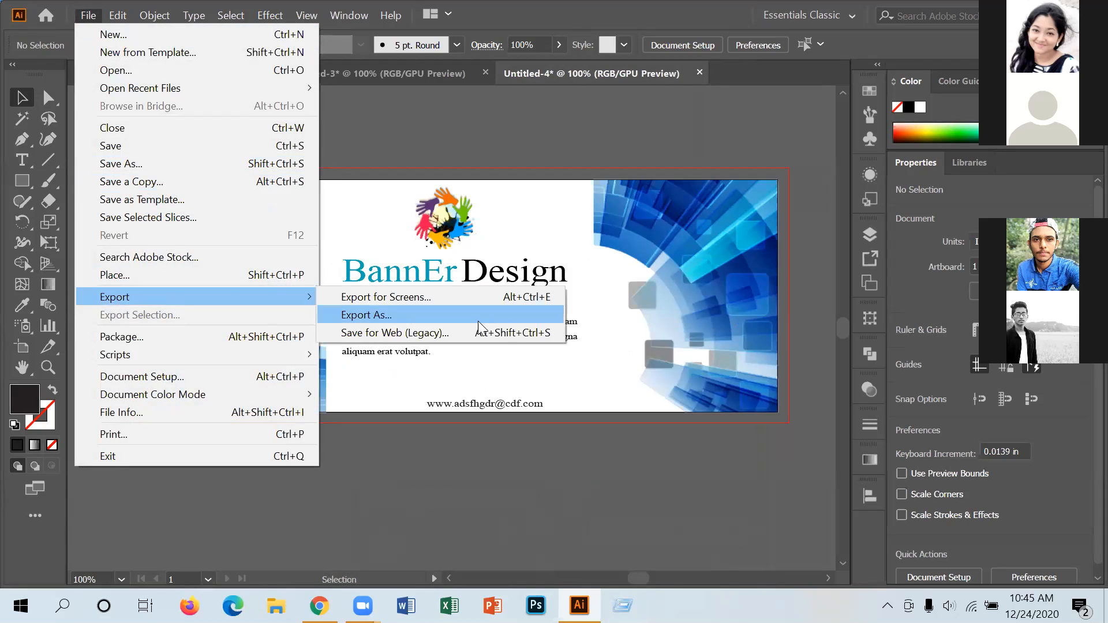
click(403, 314)
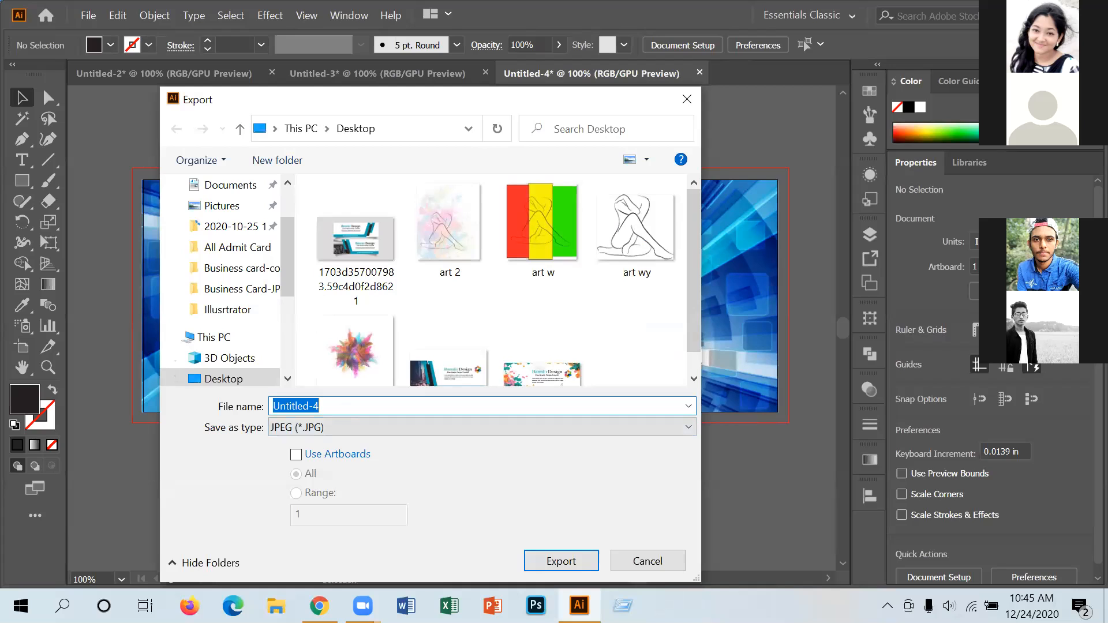
text(ba)
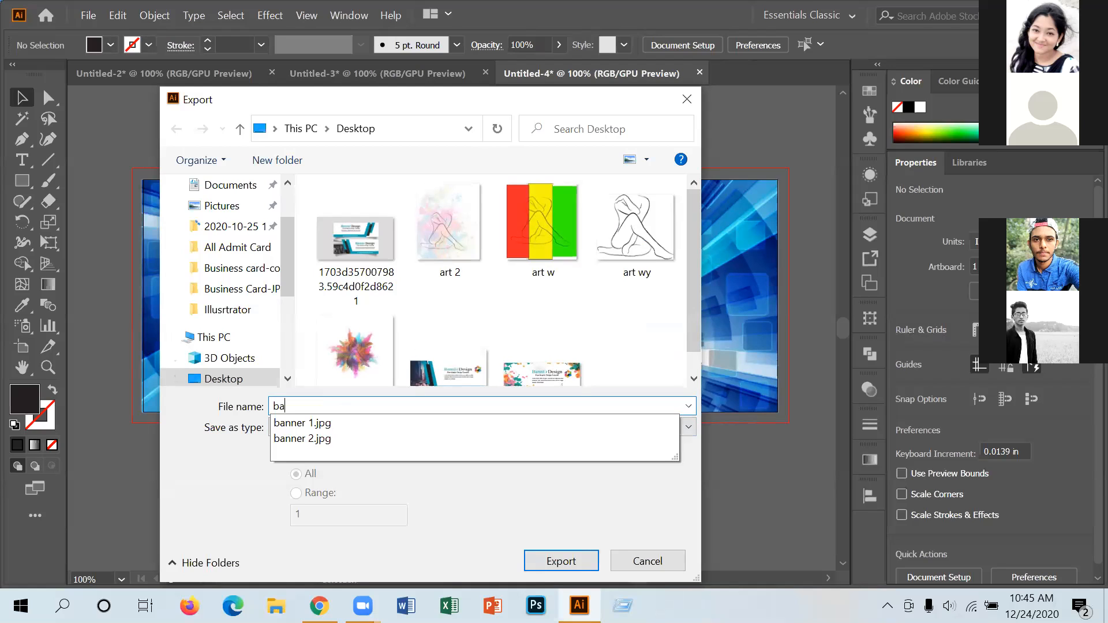
text(nner 3)
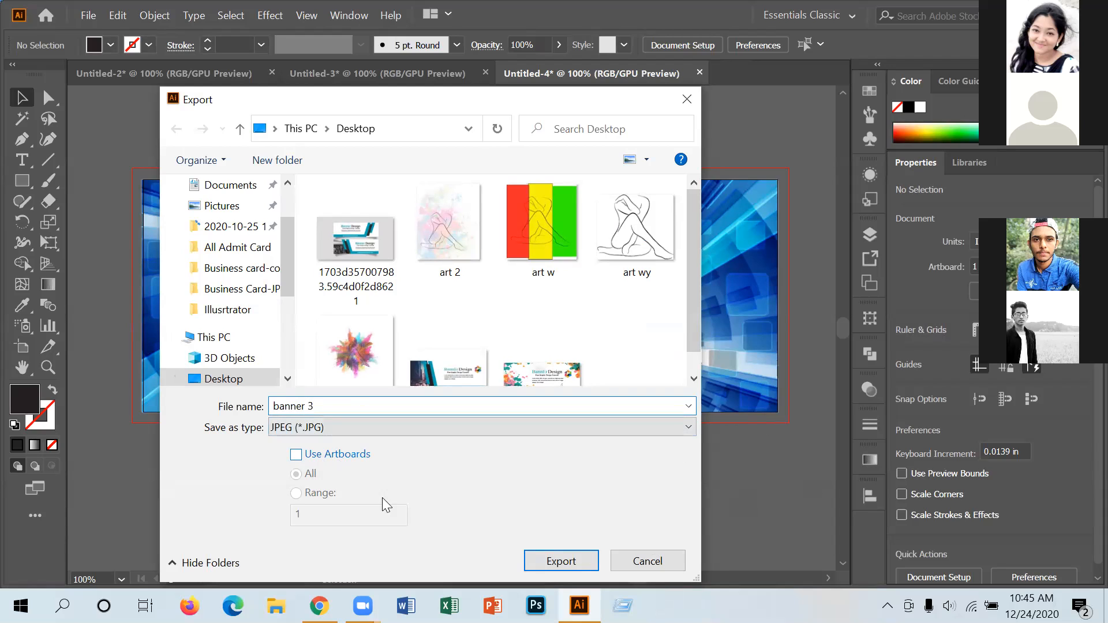
click(594, 555)
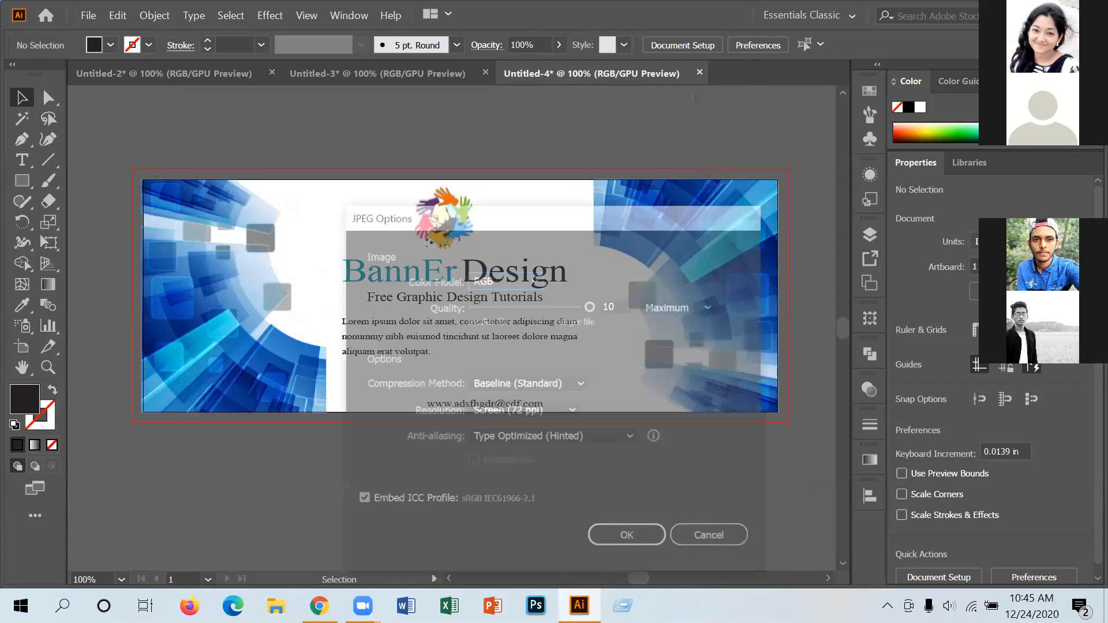
key(Return)
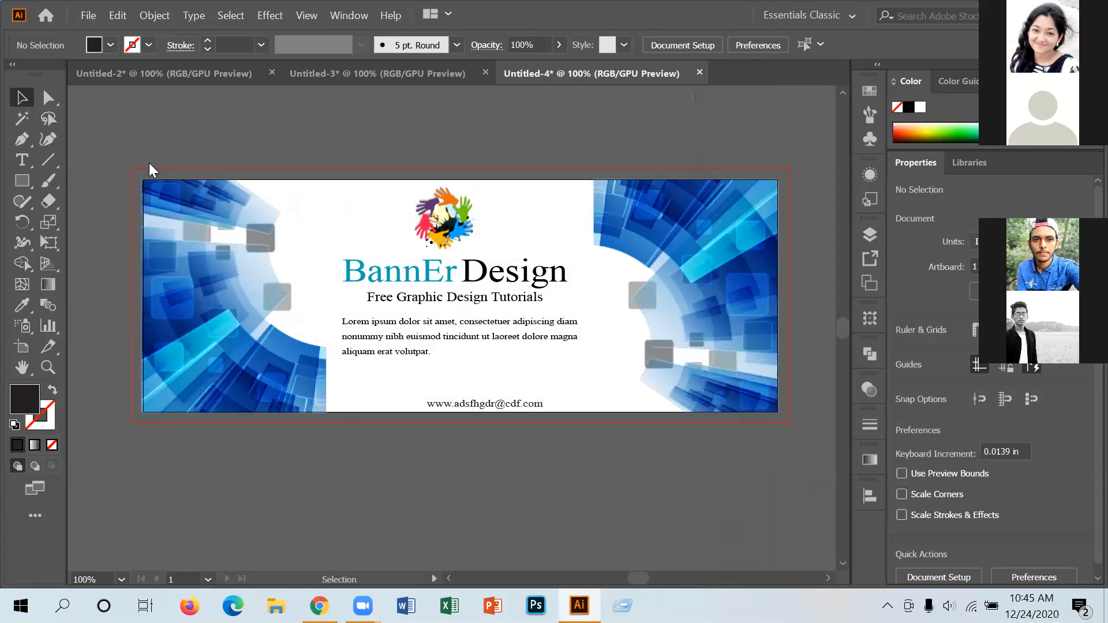
key(super+d)
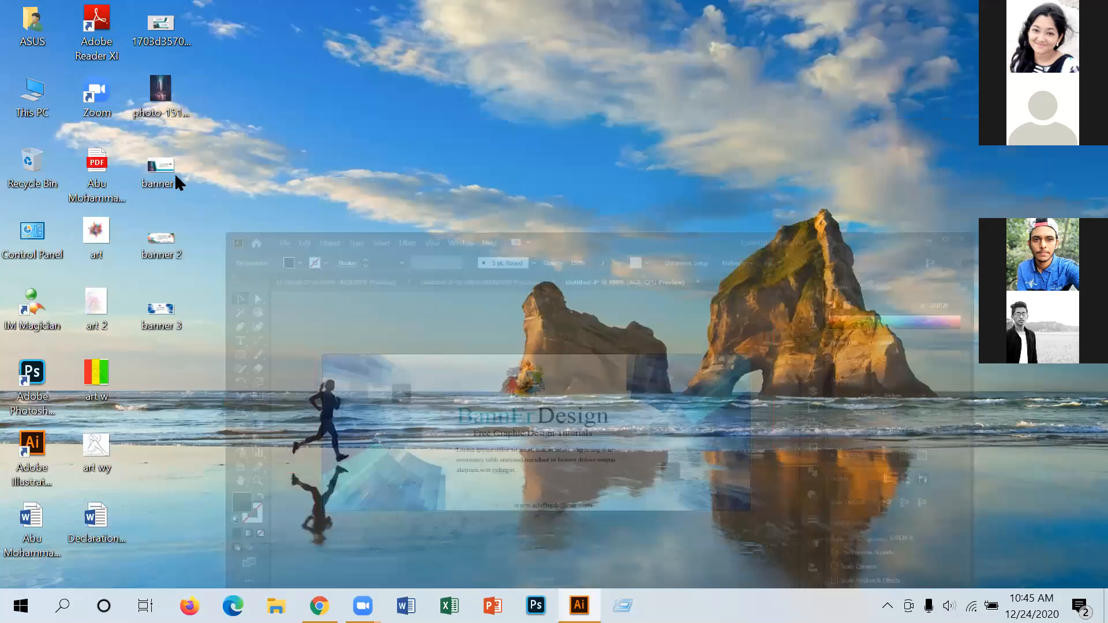
Preview the banner 1, 2 and 3 JPEGs in Photos, then close the viewer.
double_click(167, 172)
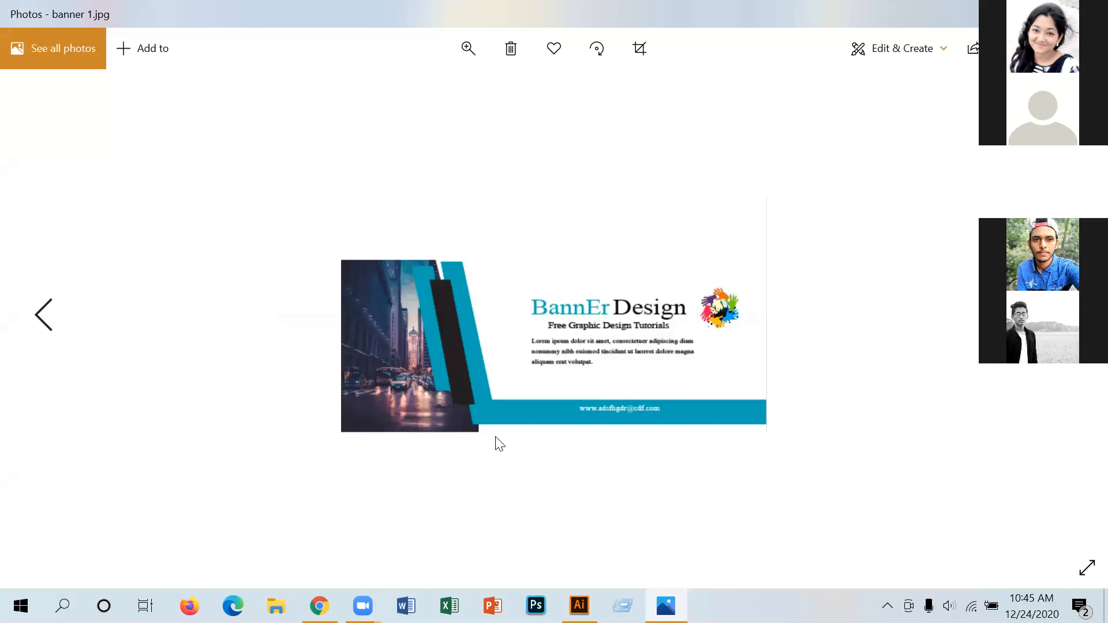
scroll(494, 436, down, 1)
scroll(491, 430, up, 1)
key(Right)
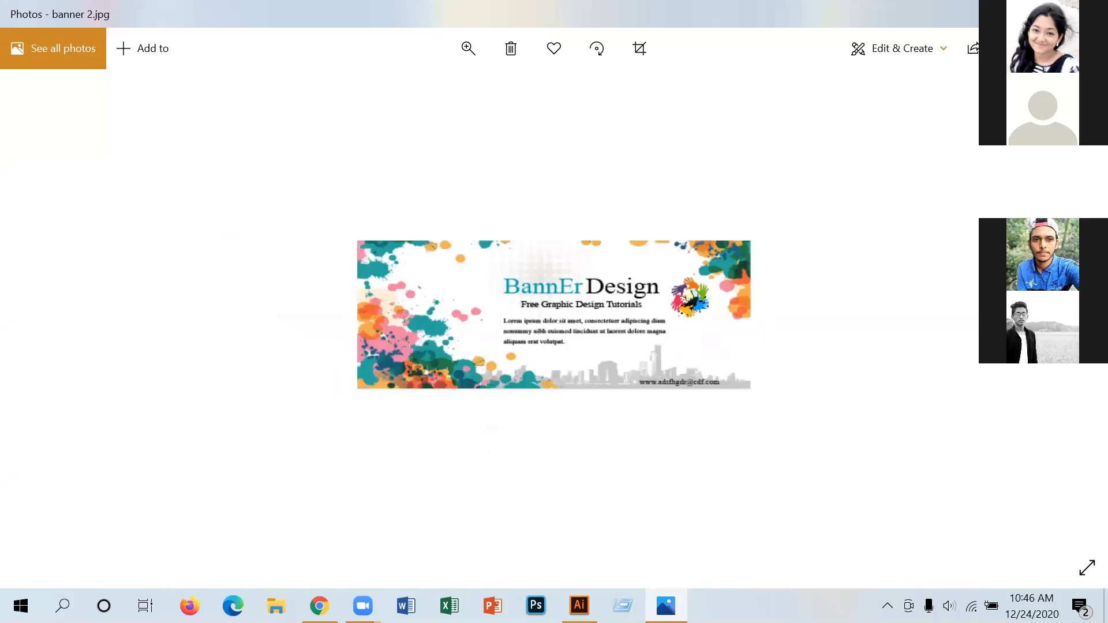
key(Right)
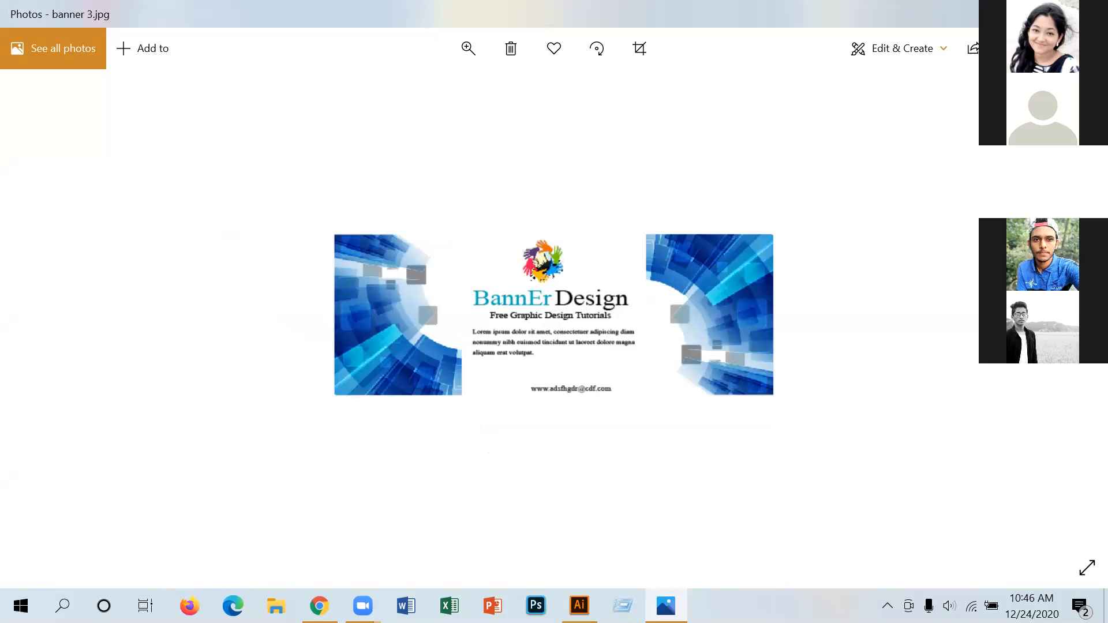
key(alt+F4)
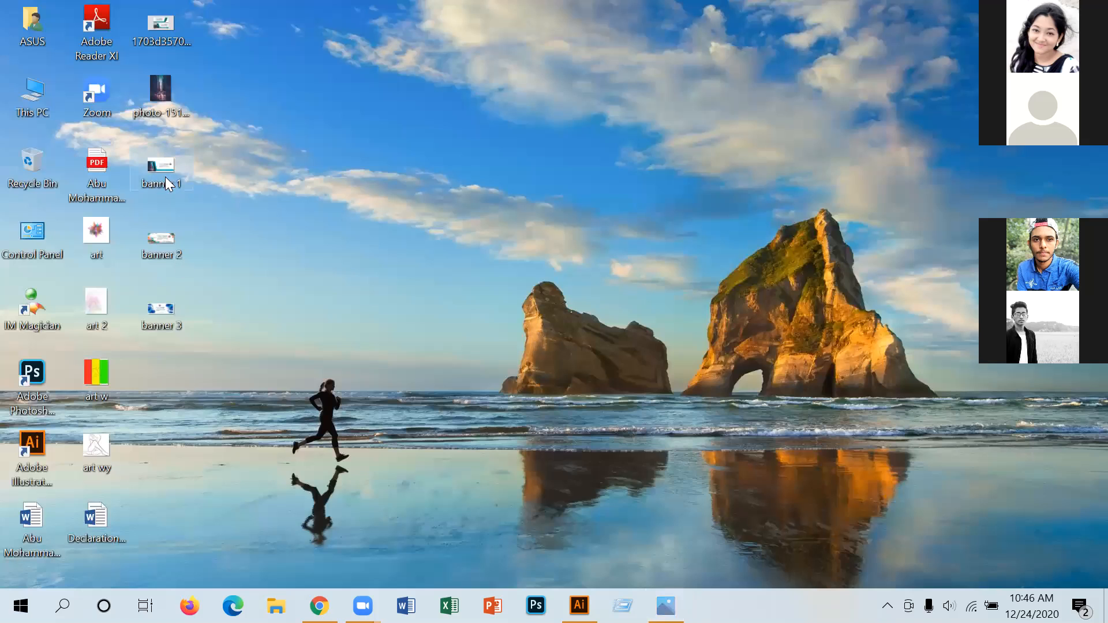
Move the banner images to the Recycle Bin, empty it, and restore Illustrator.
drag(161, 169, 30, 176)
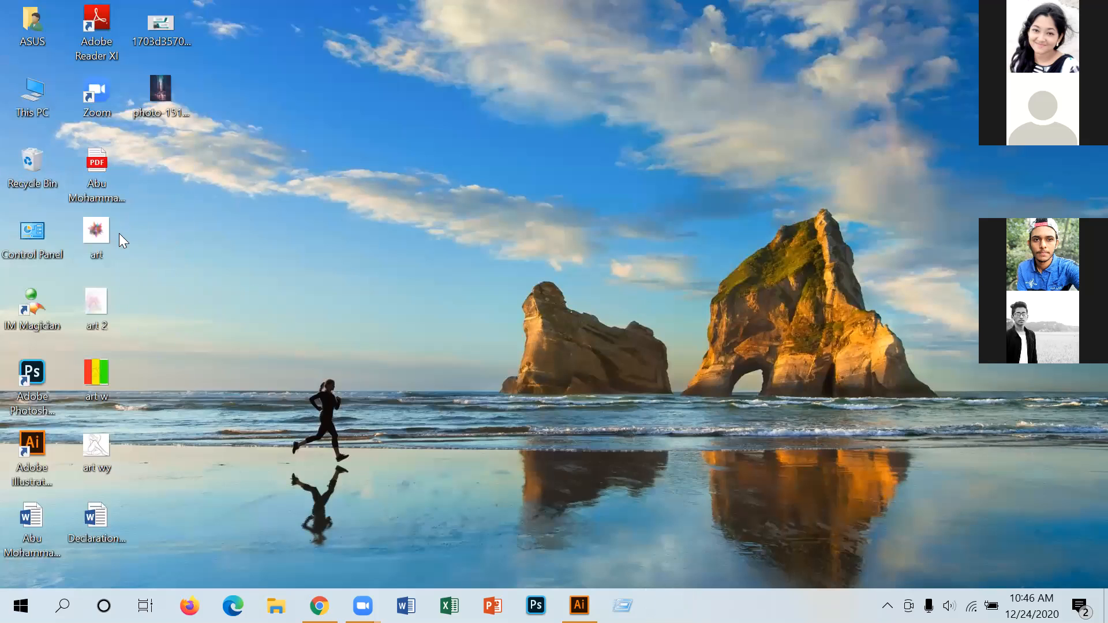
right_click(50, 176)
click(115, 209)
click(620, 318)
click(579, 606)
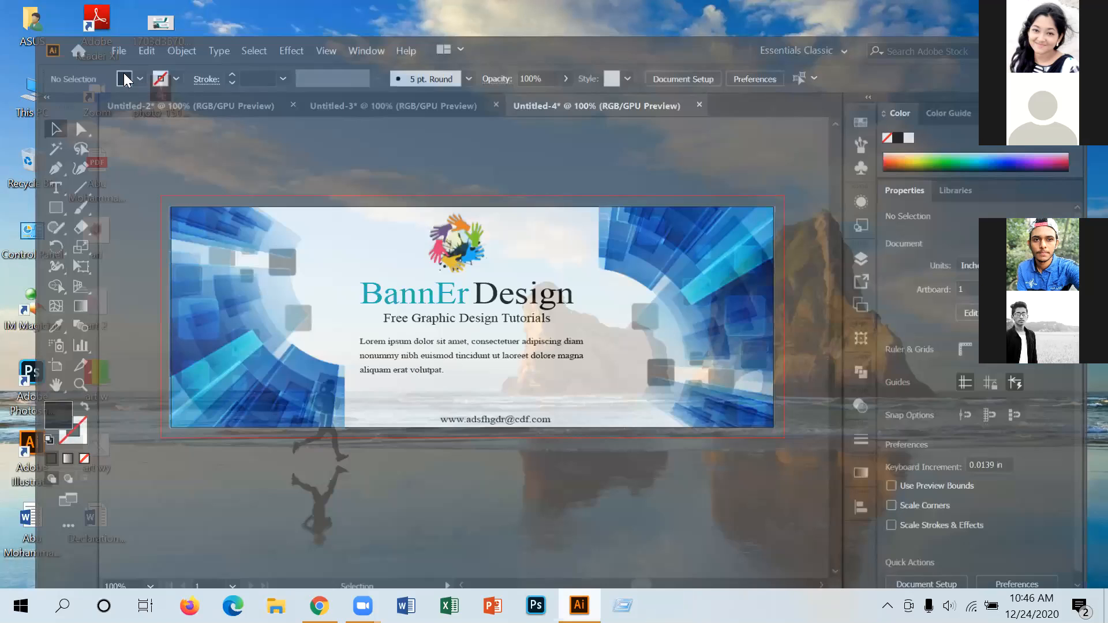
Set the Untitled-2 banner's bleed to 0 in on top, bottom, left and right.
key(ctrl+Tab)
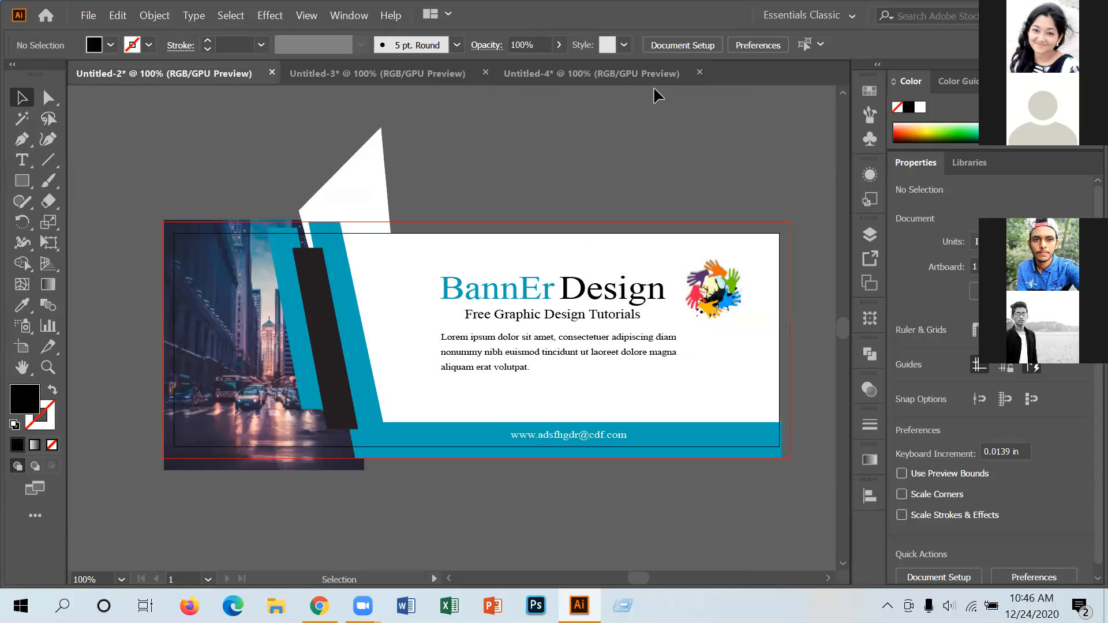
click(686, 45)
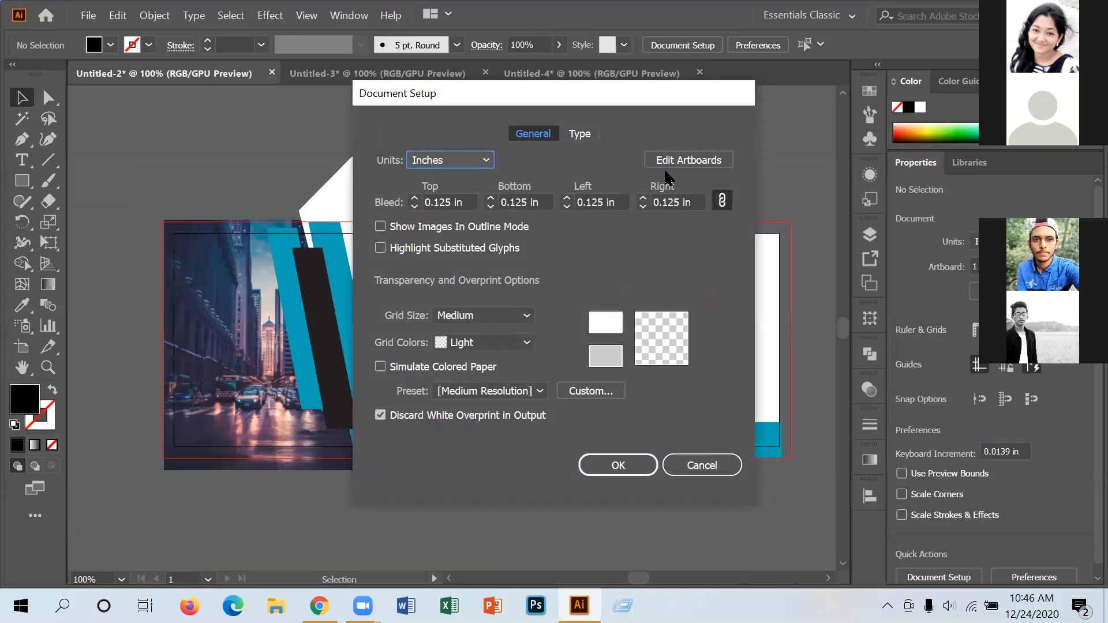
click(689, 160)
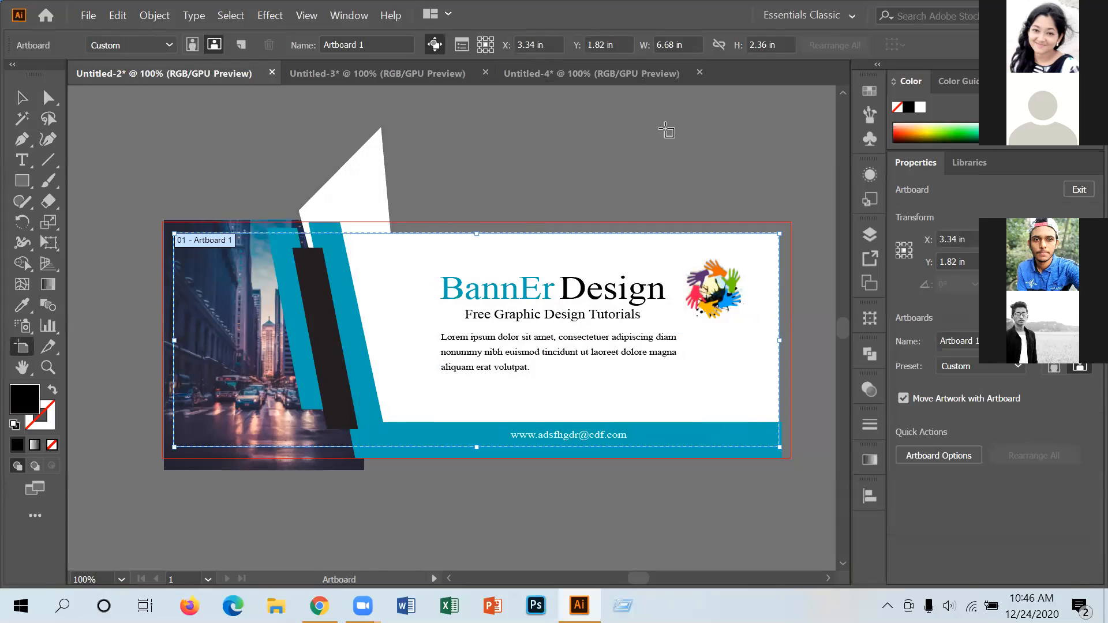
click(22, 98)
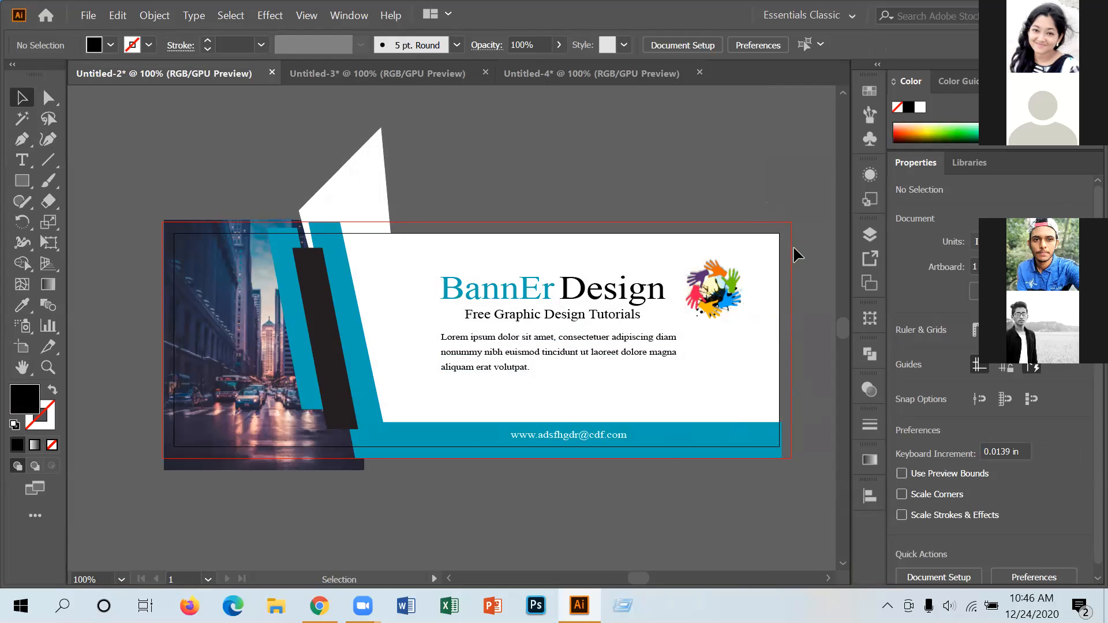
click(678, 44)
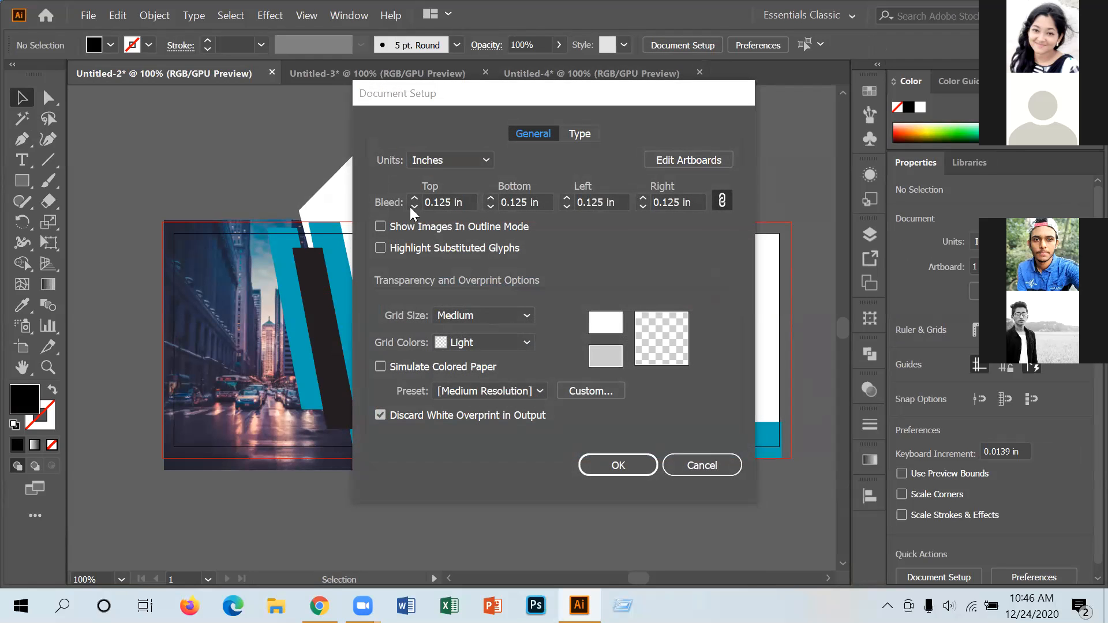
click(413, 206)
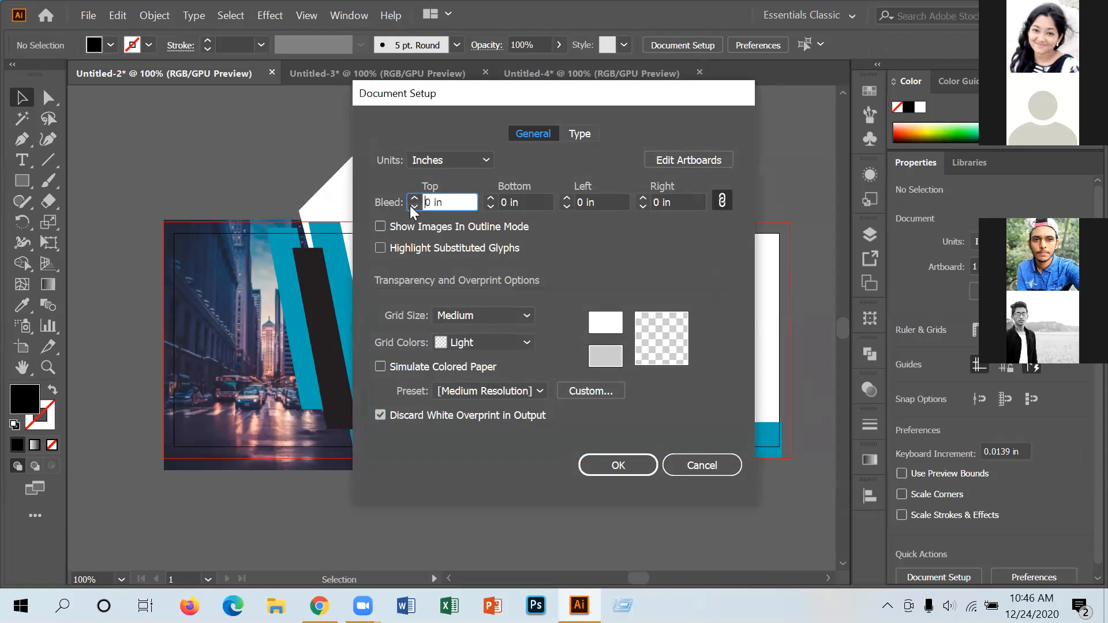
click(638, 462)
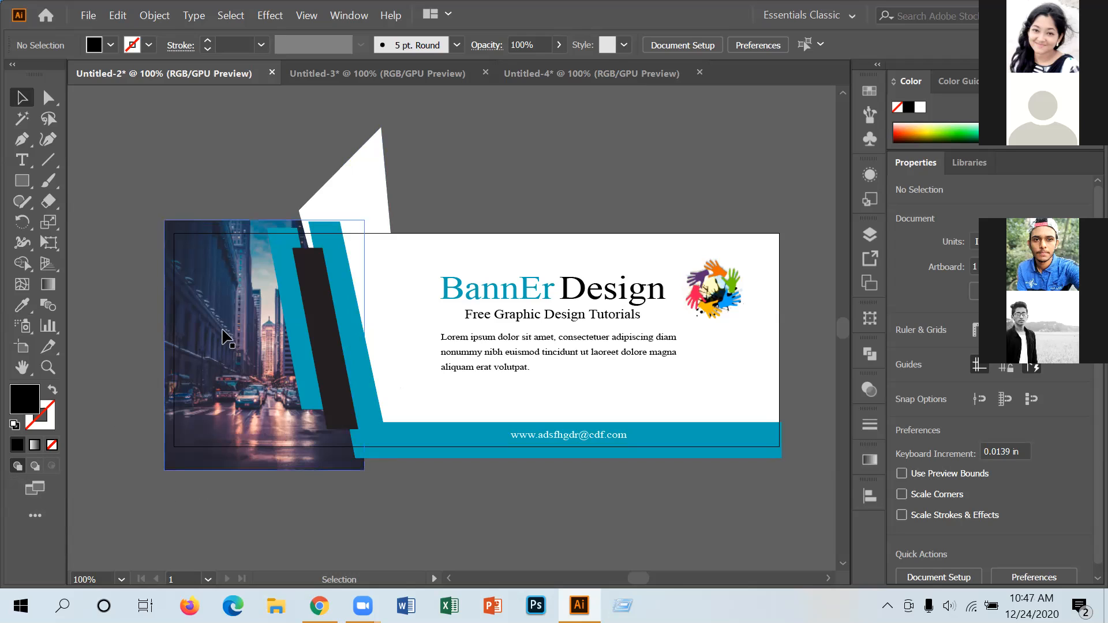
Select all the city-photo banner's artwork and text and expand it with Object and Fill.
drag(139, 157, 817, 479)
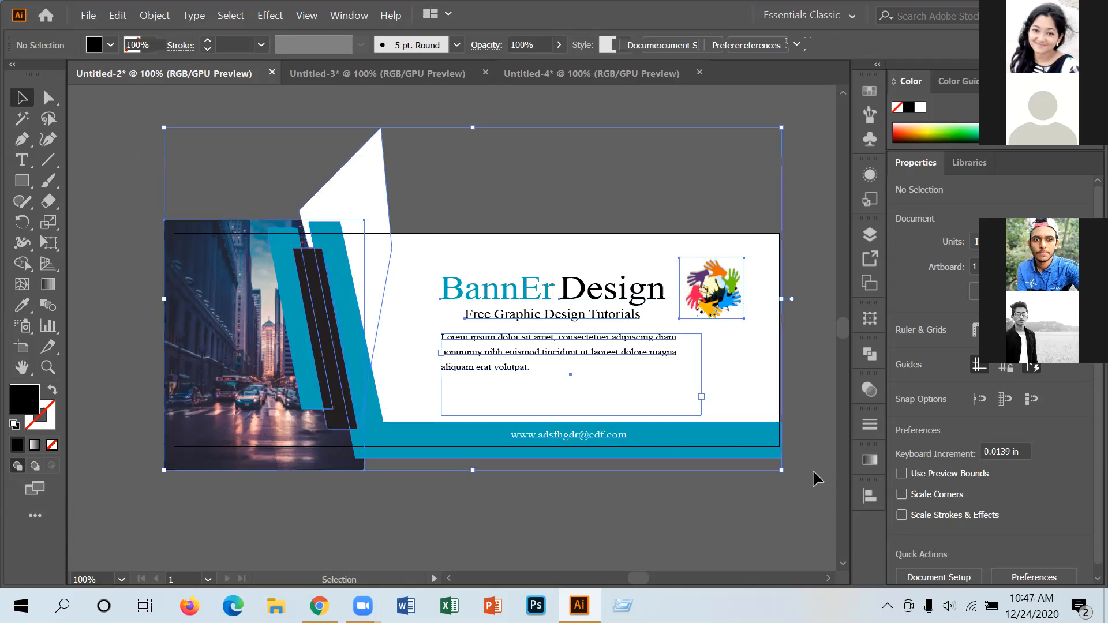
click(151, 16)
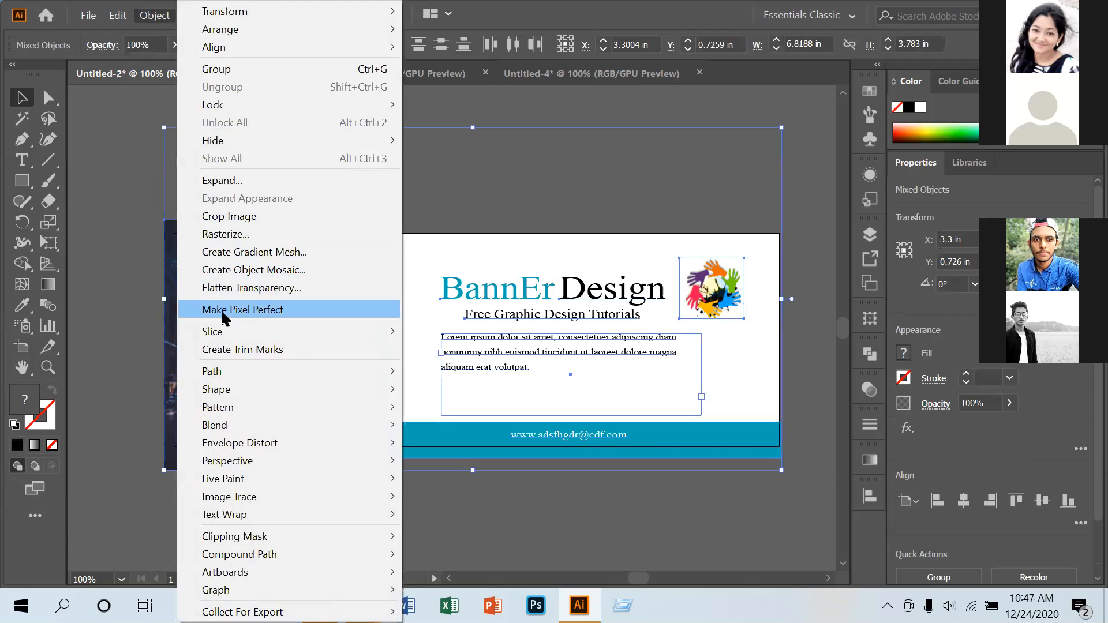
click(203, 180)
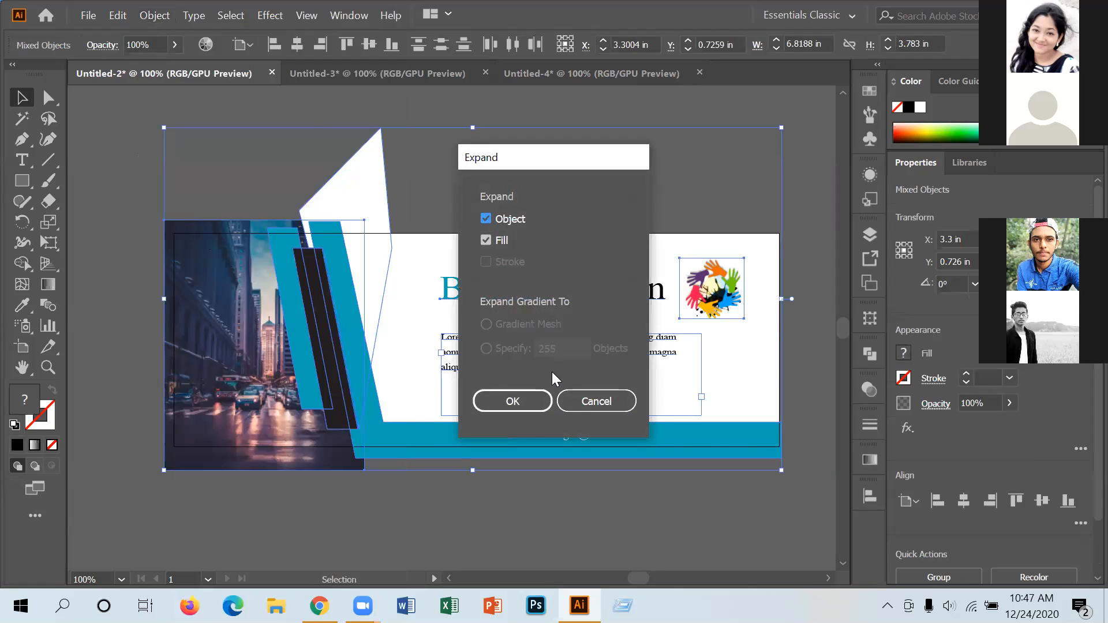
click(524, 403)
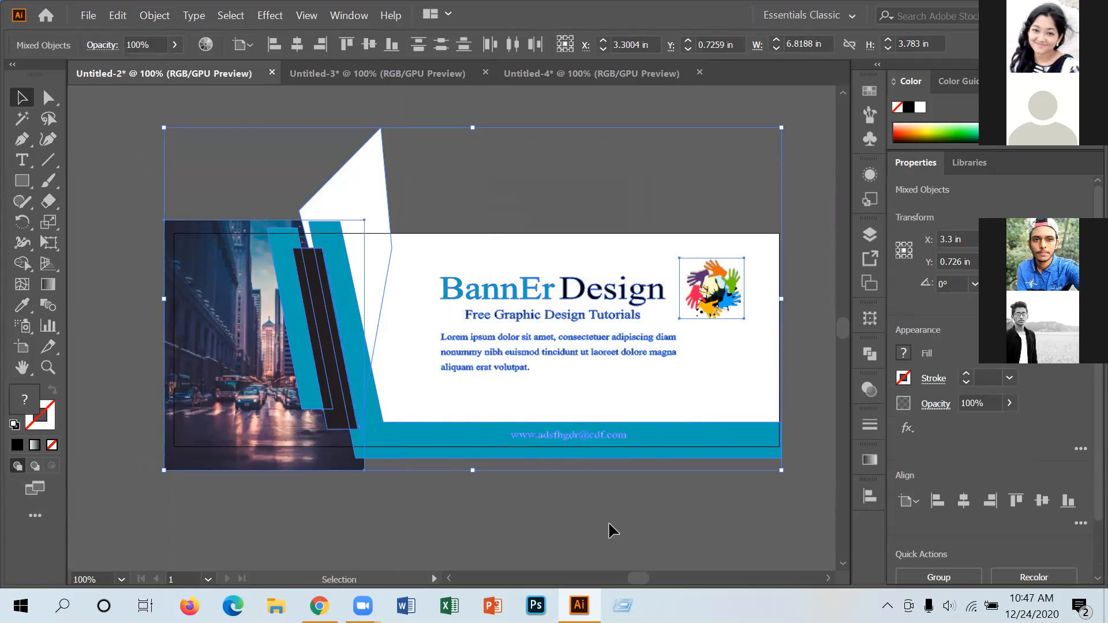
click(207, 107)
click(88, 15)
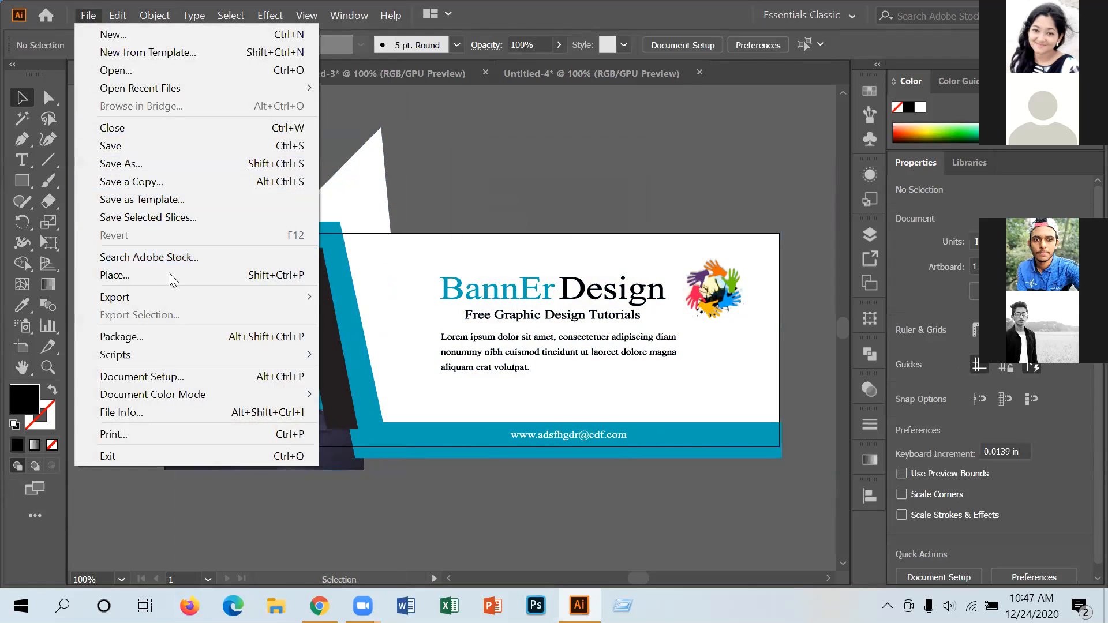
Export the outlined banner to the Desktop as JPEG 'banner 1' and minimise Illustrator.
click(458, 316)
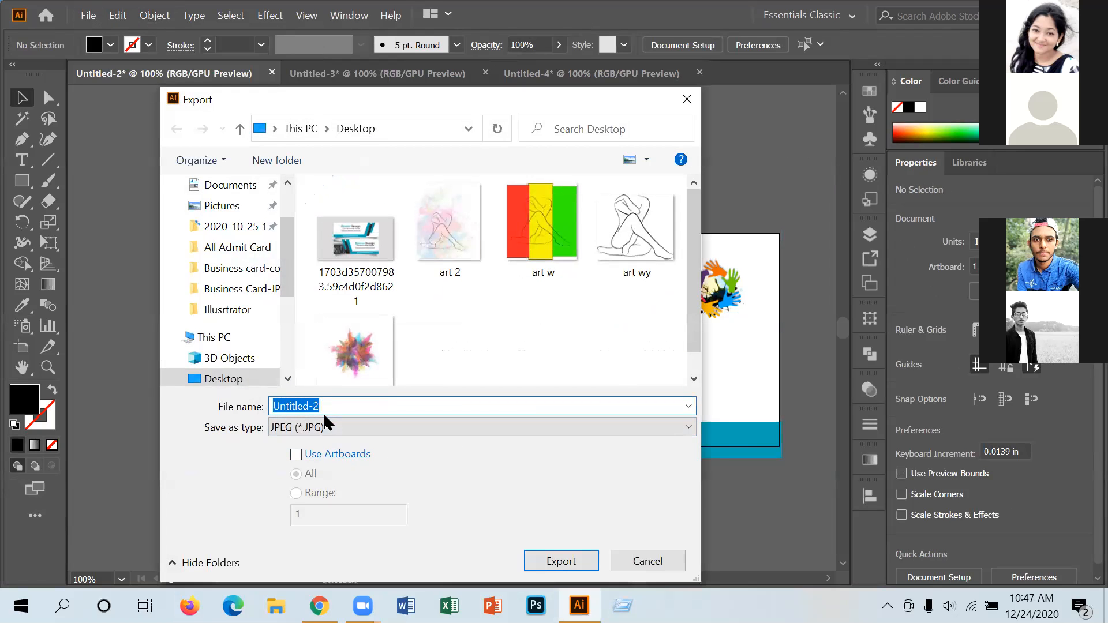
text(banner 1)
click(557, 565)
click(636, 533)
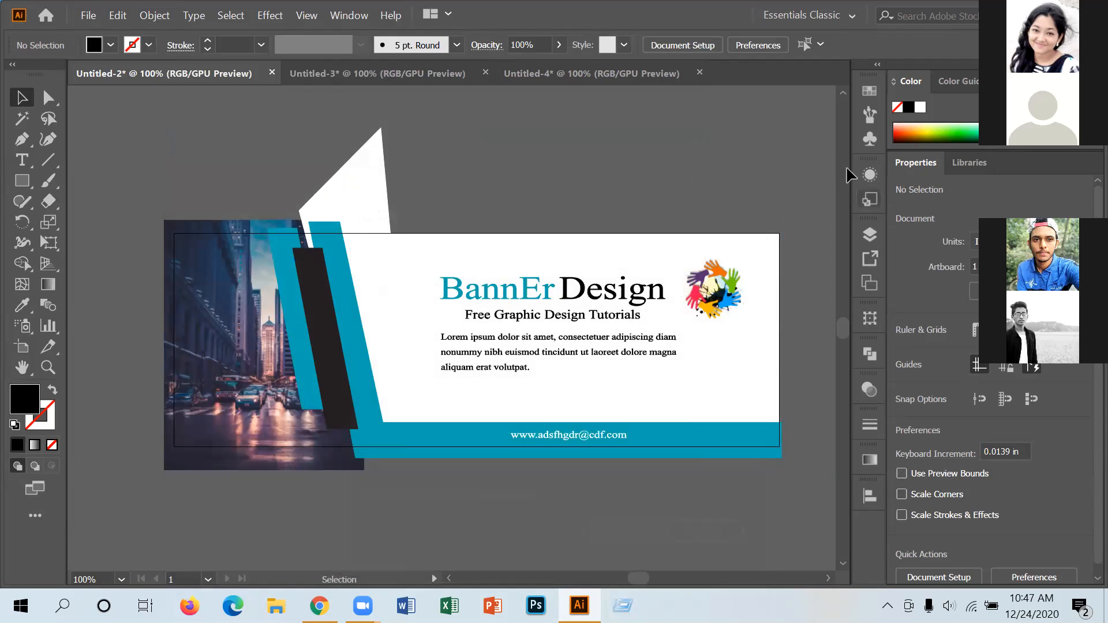
click(1025, 12)
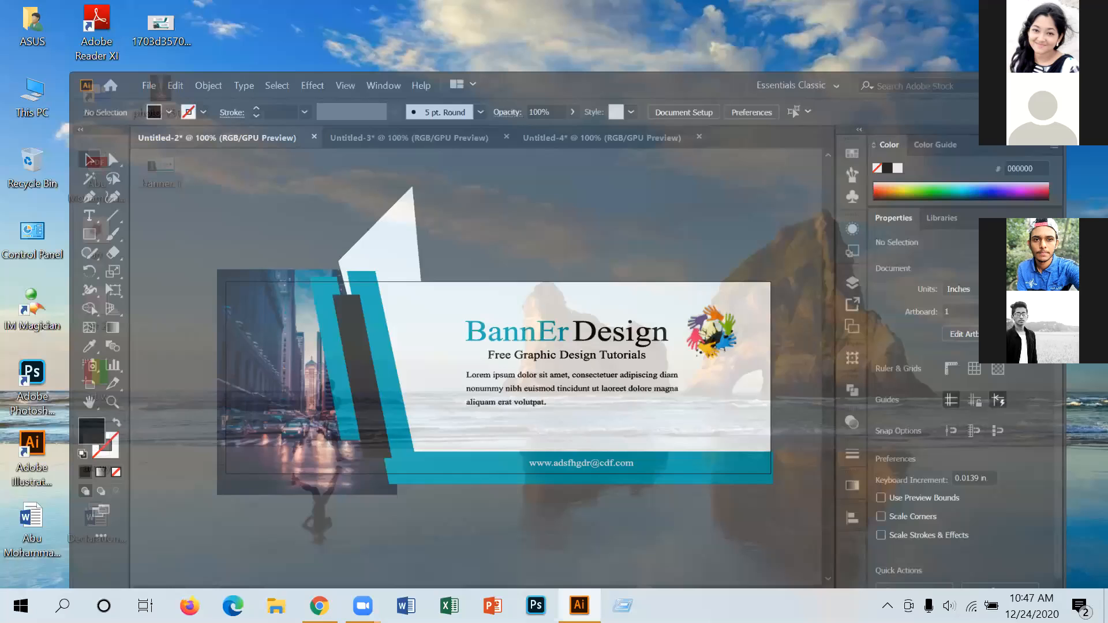
Refresh the desktop, preview banner 1, then bin that file and restore Illustrator.
right_click(637, 266)
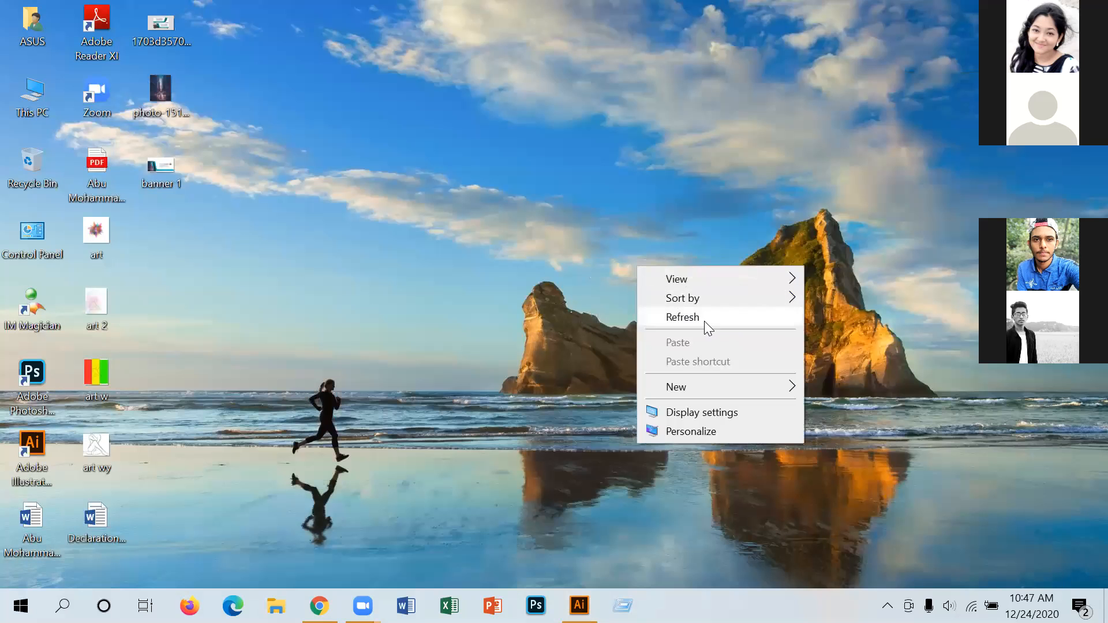
click(326, 189)
double_click(155, 174)
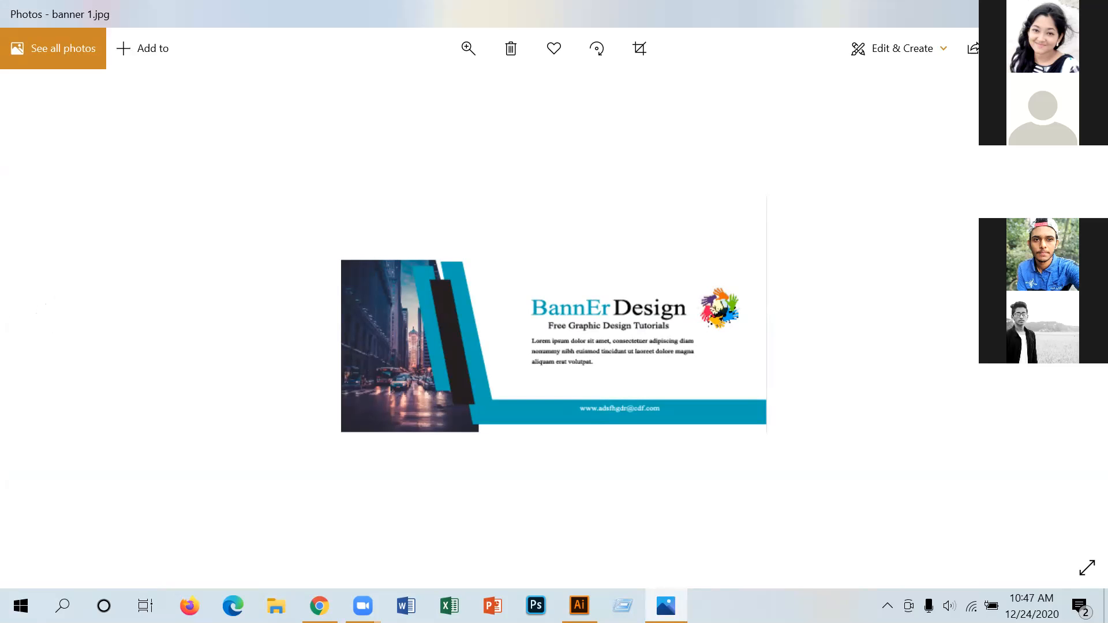
key(super+d)
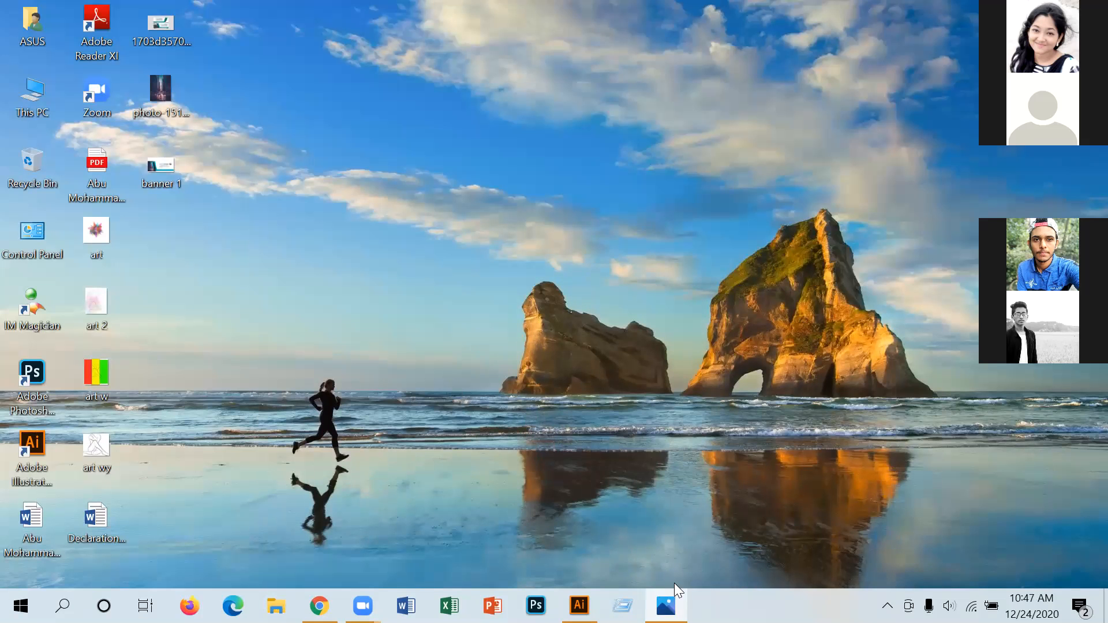
click(578, 606)
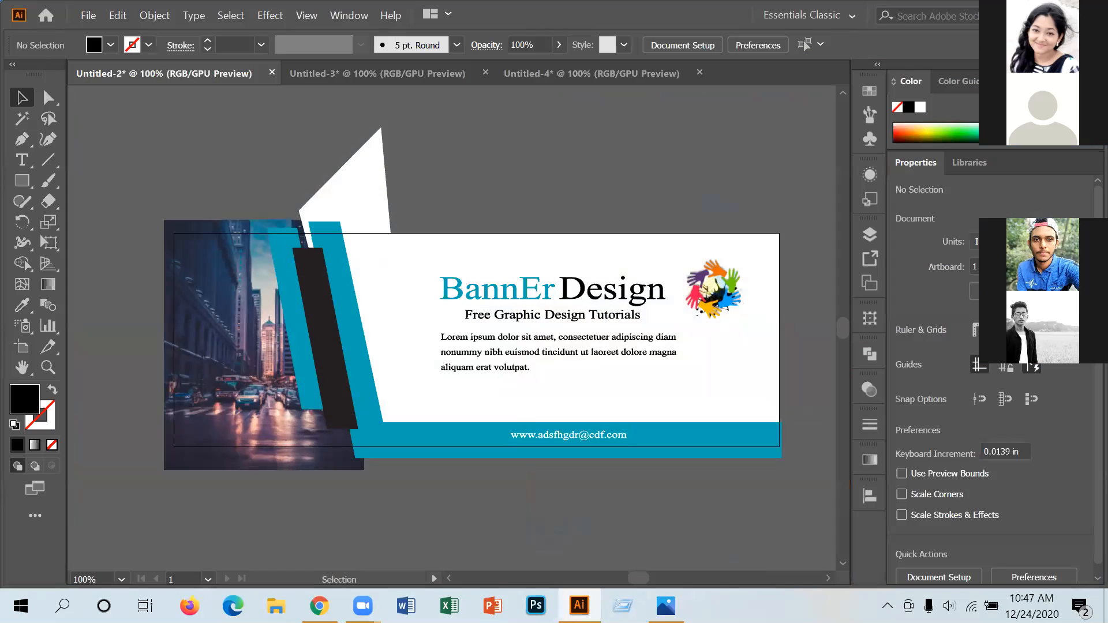
key(super+d)
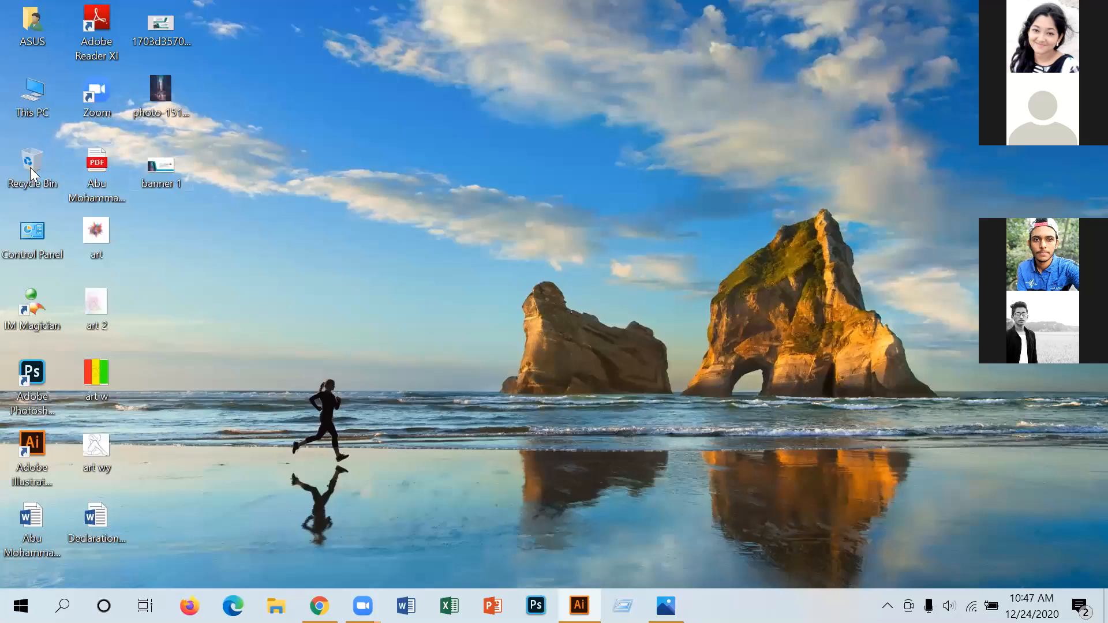
drag(165, 177, 31, 166)
click(579, 605)
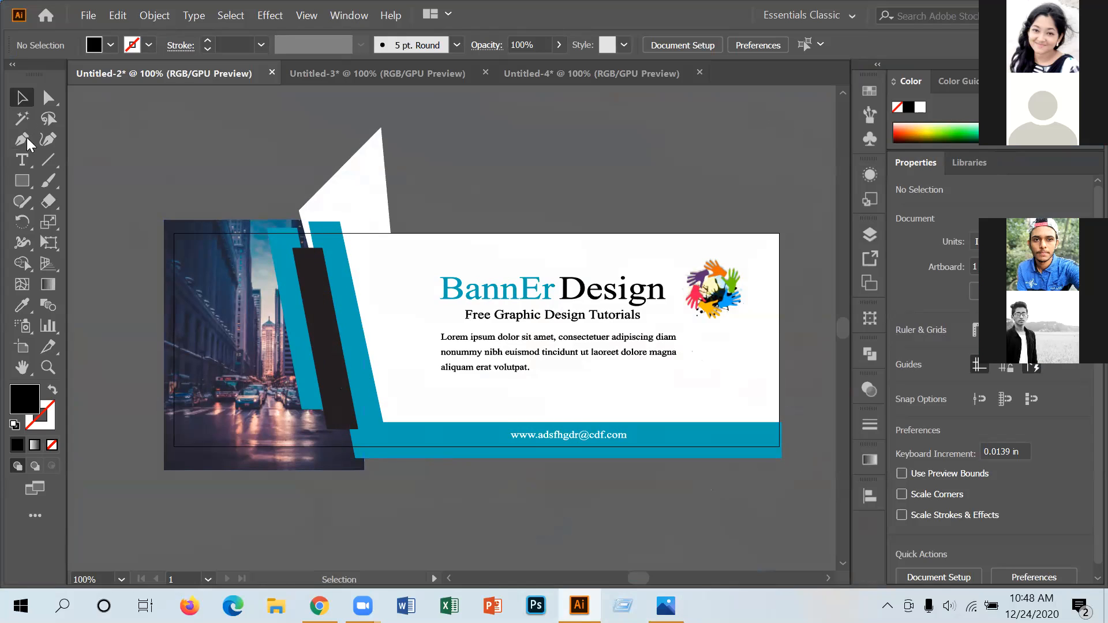
Start exporting the banner as 'bnnr', then cancel the export.
click(88, 15)
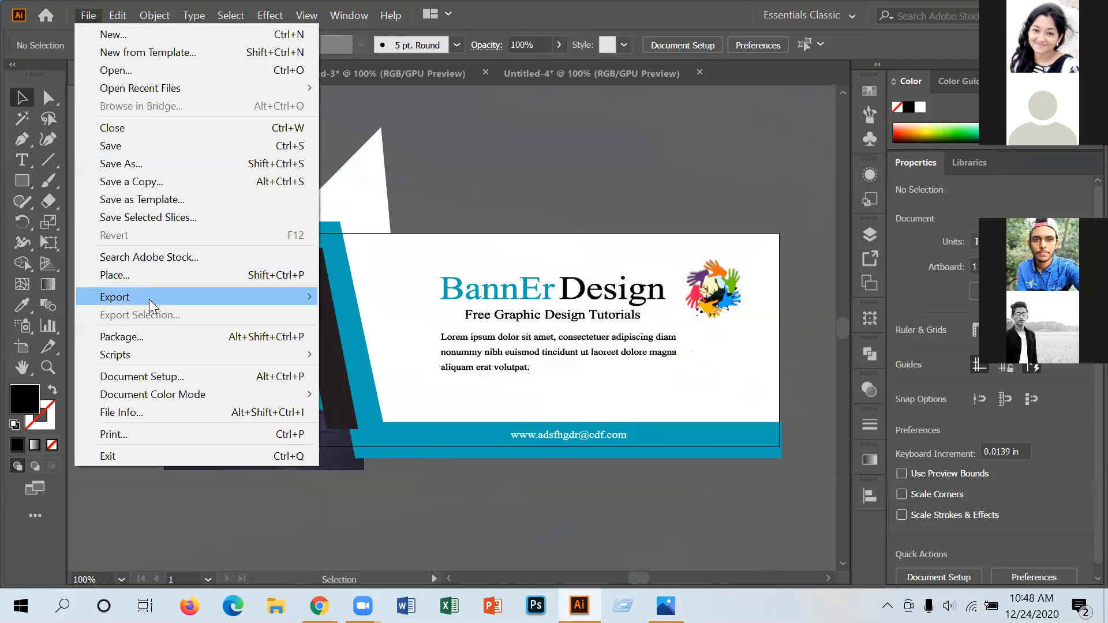
mouse_move(147, 299)
click(384, 315)
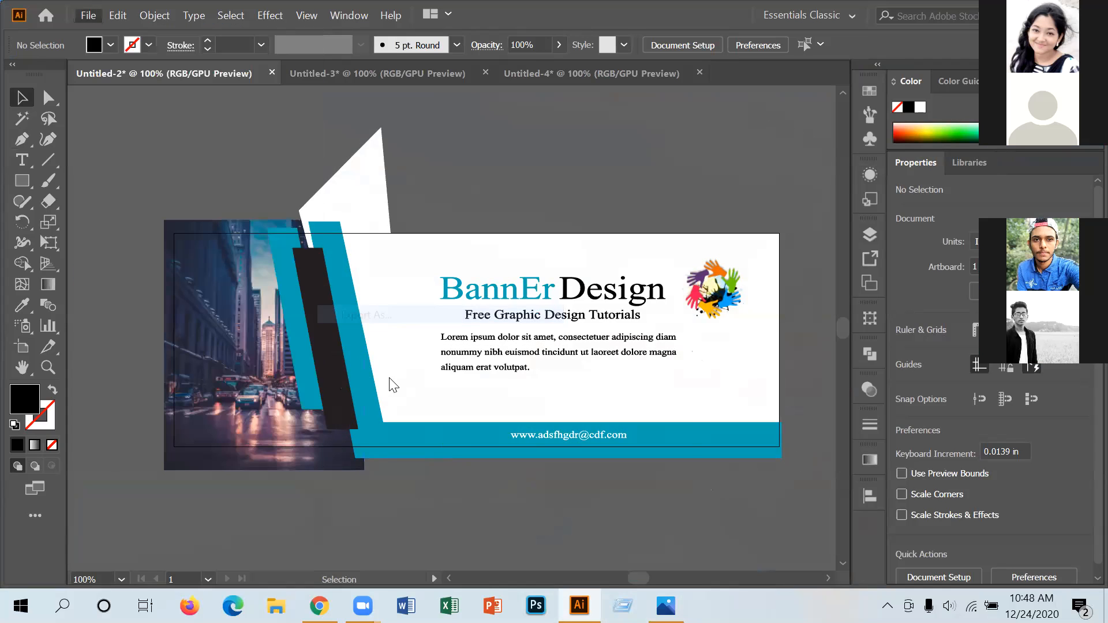
text(bnnr)
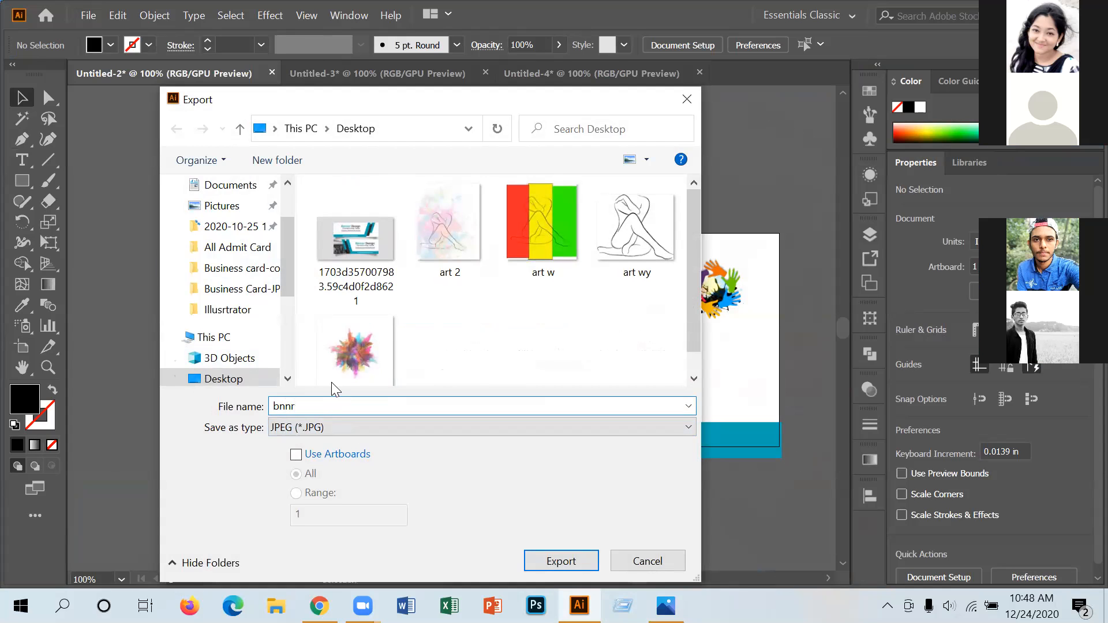
click(687, 99)
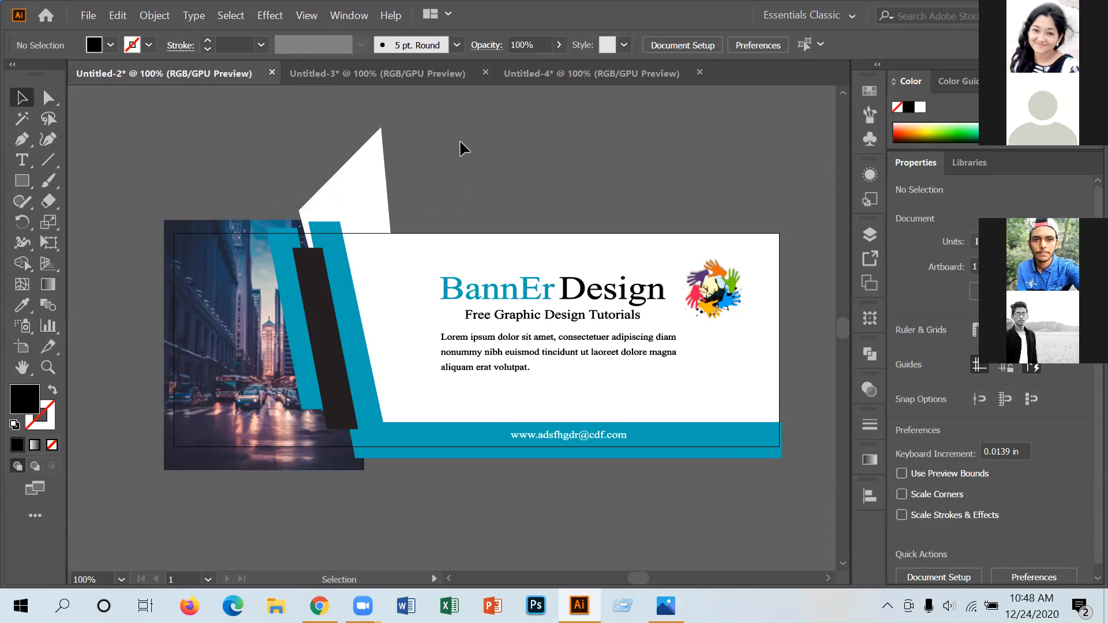
Export the banner to the Desktop as JPEG 'Untitled-2' with Use Artboards on, accepting the default JPEG options.
click(88, 15)
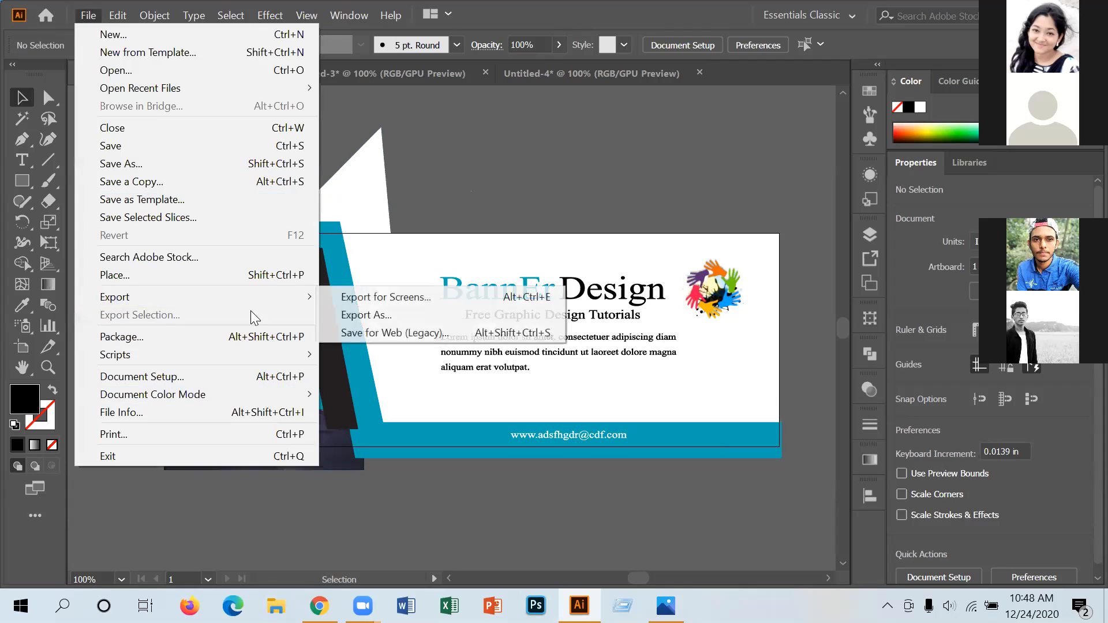
click(366, 314)
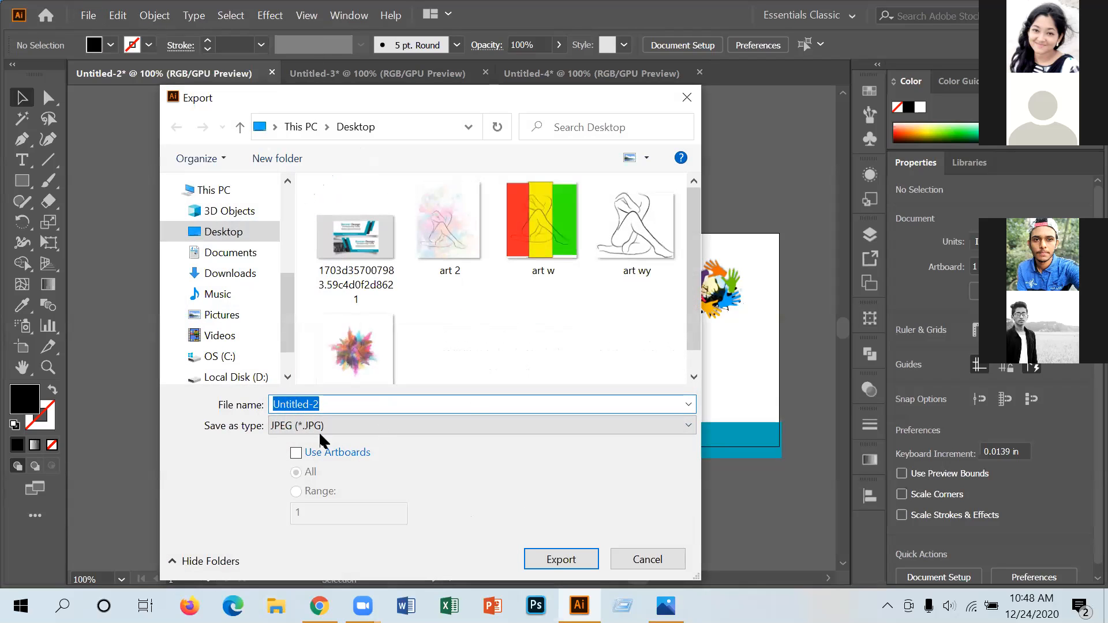
click(311, 456)
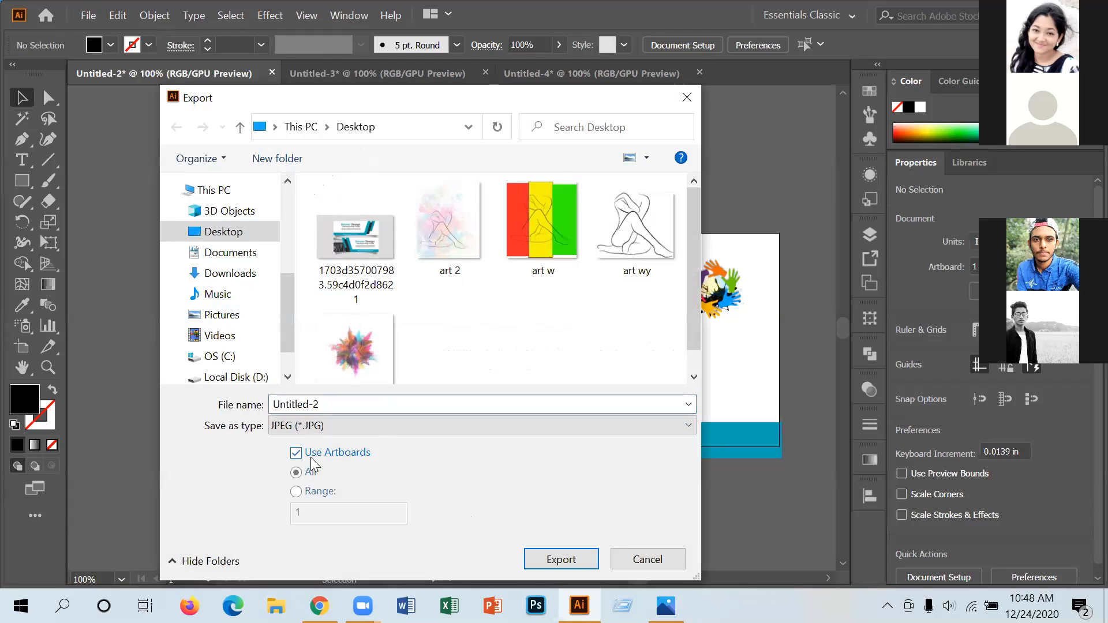
click(552, 559)
click(629, 537)
click(1017, 15)
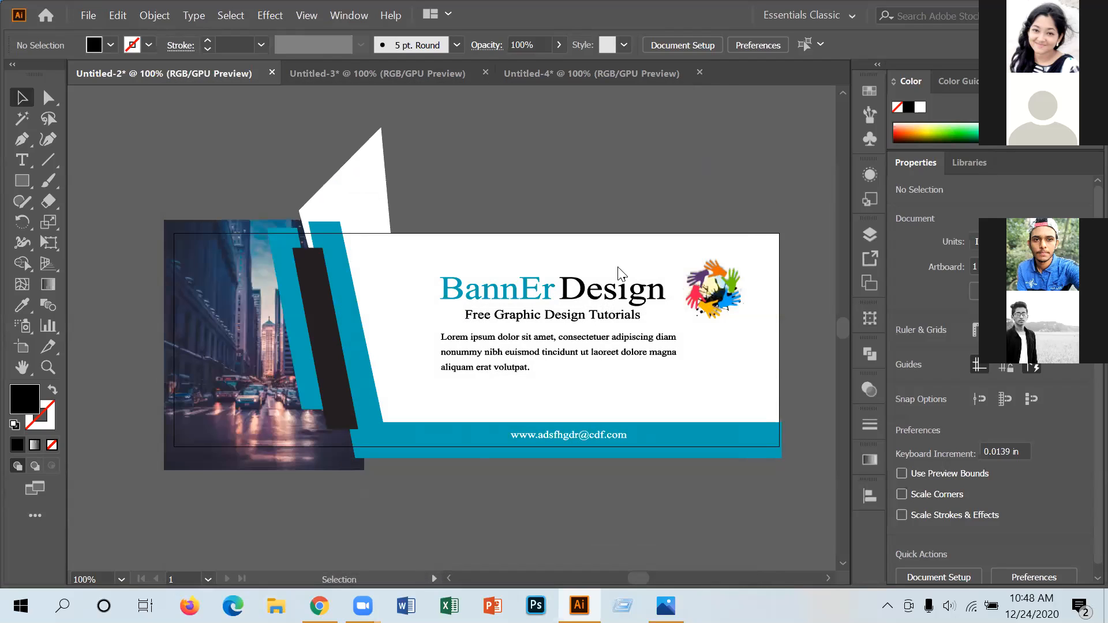
Refresh the desktop and open the exported Untitled-2-01 image in Photos.
right_click(569, 253)
click(637, 300)
double_click(162, 170)
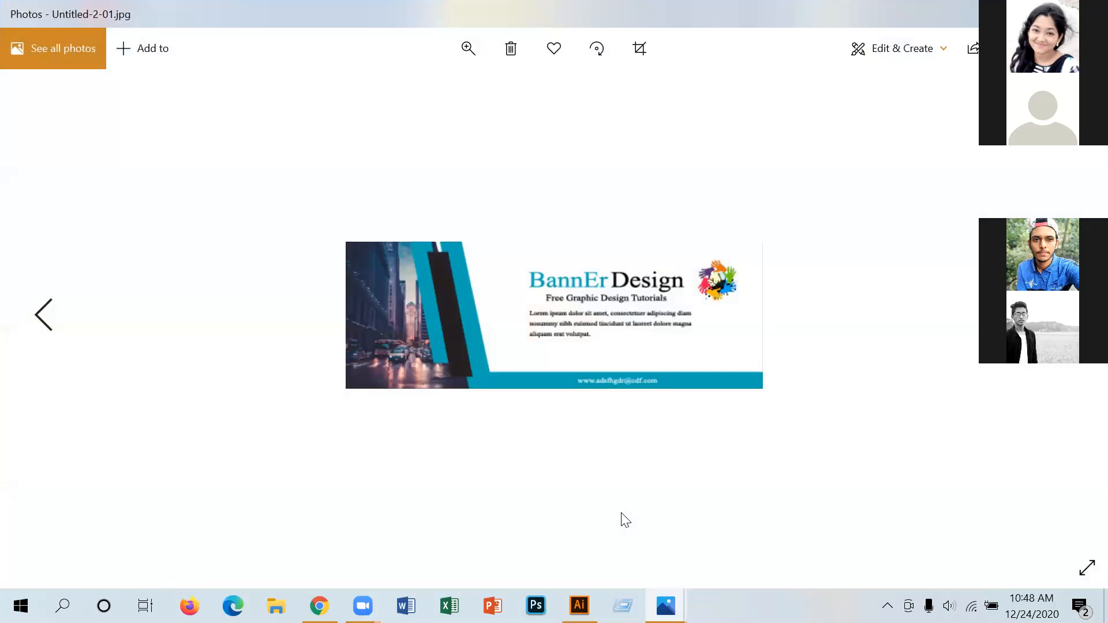
Zoom in on the banner image with the Photos zoom slider.
click(468, 47)
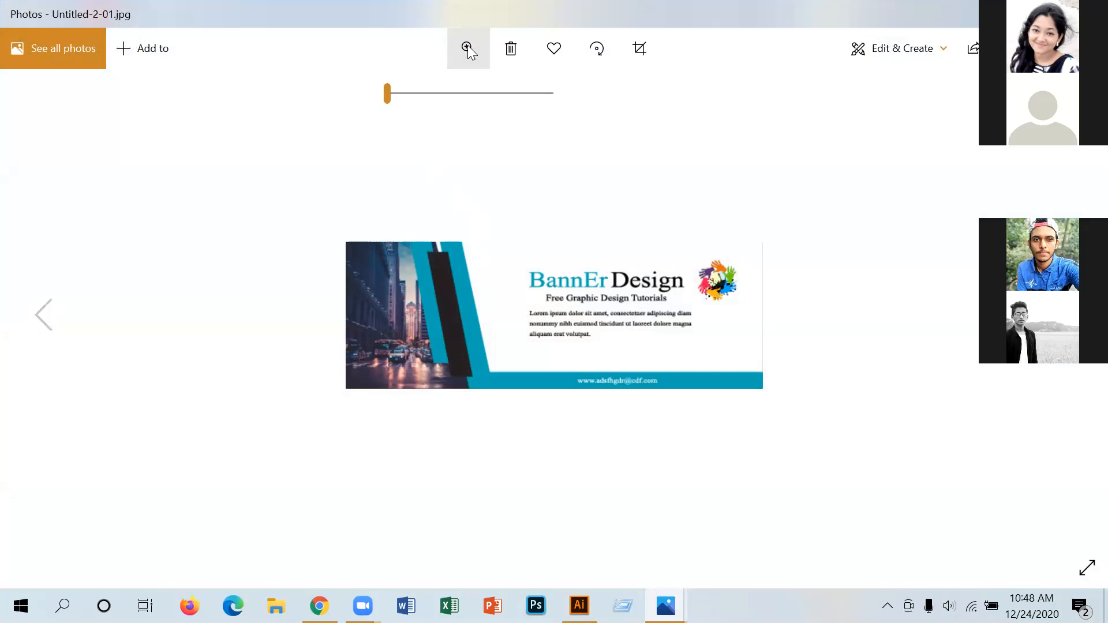
click(467, 46)
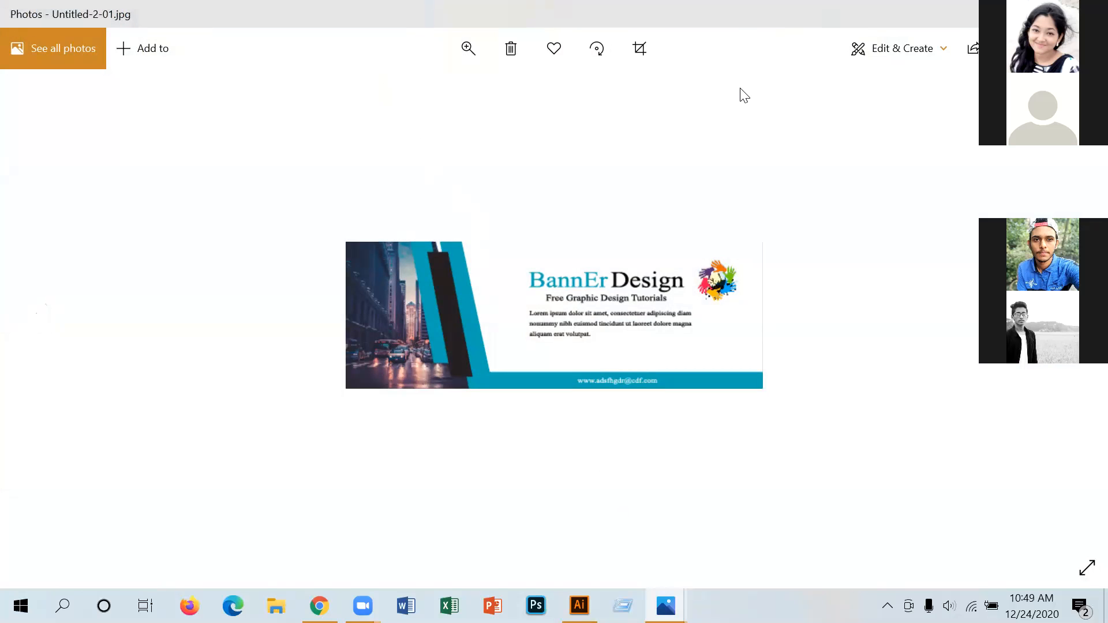
click(468, 47)
drag(387, 94, 424, 95)
scroll(425, 95, up, 4)
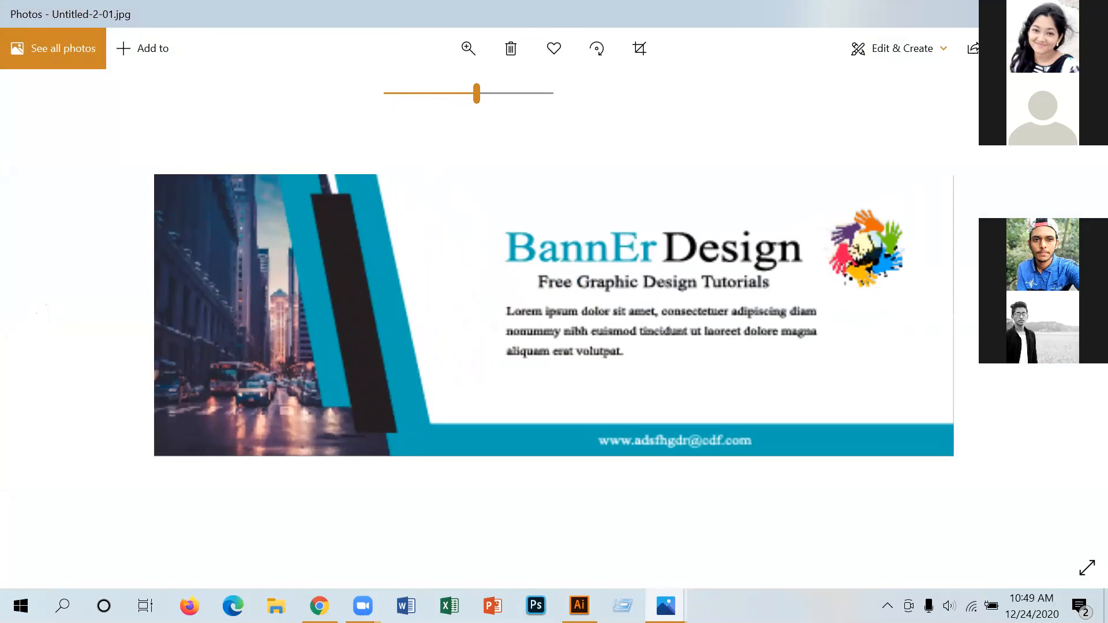
Minimize Photos and drag a banner image file to the Recycle Bin.
click(667, 603)
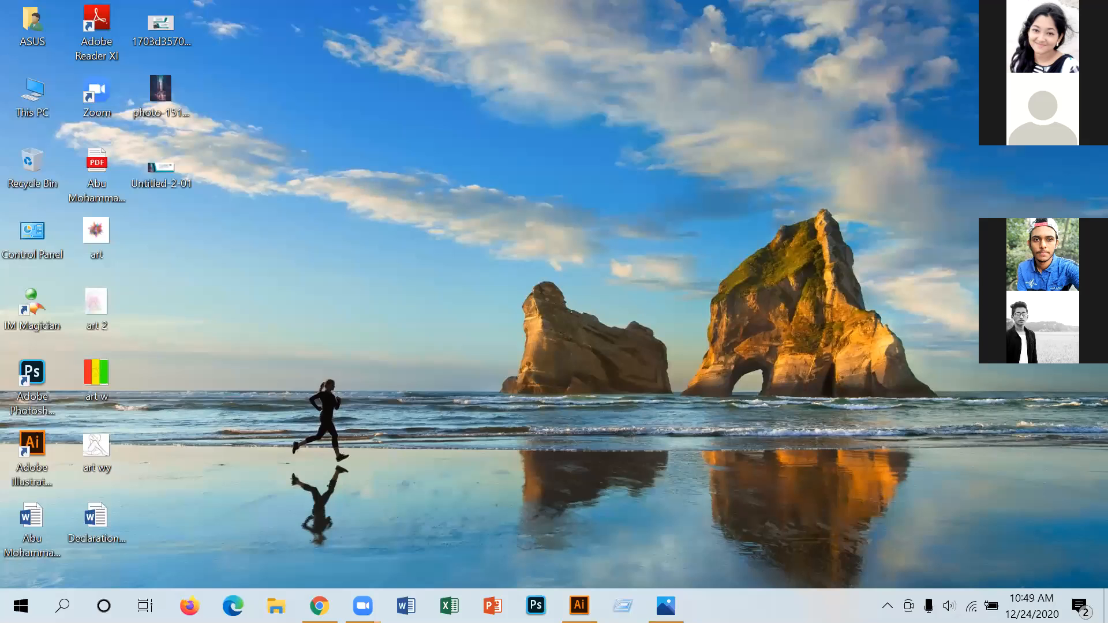
click(666, 604)
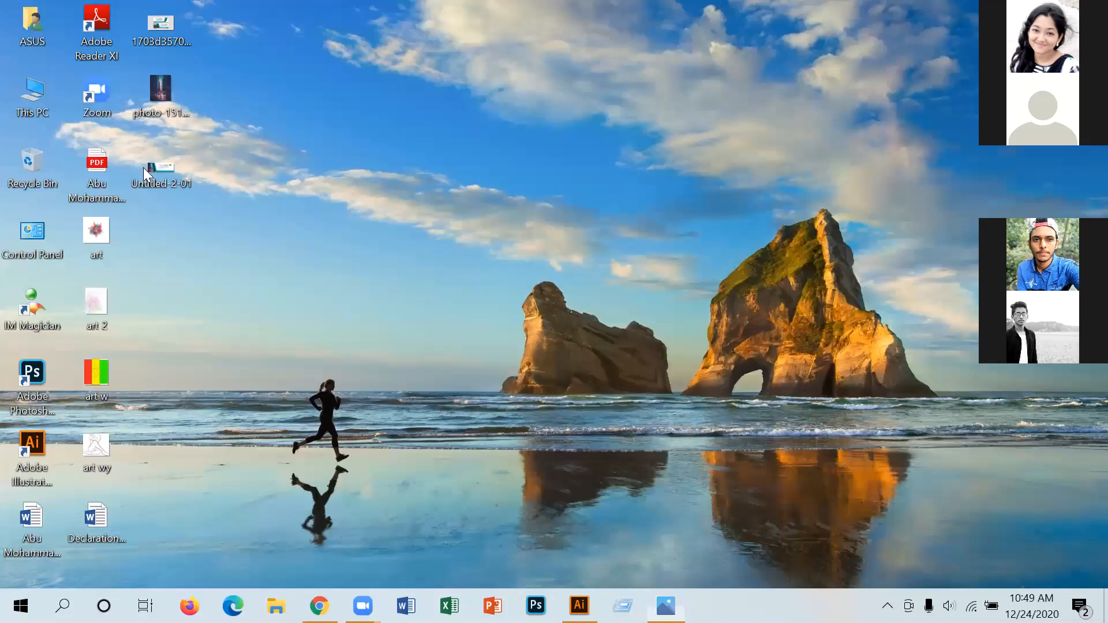
drag(144, 167, 49, 161)
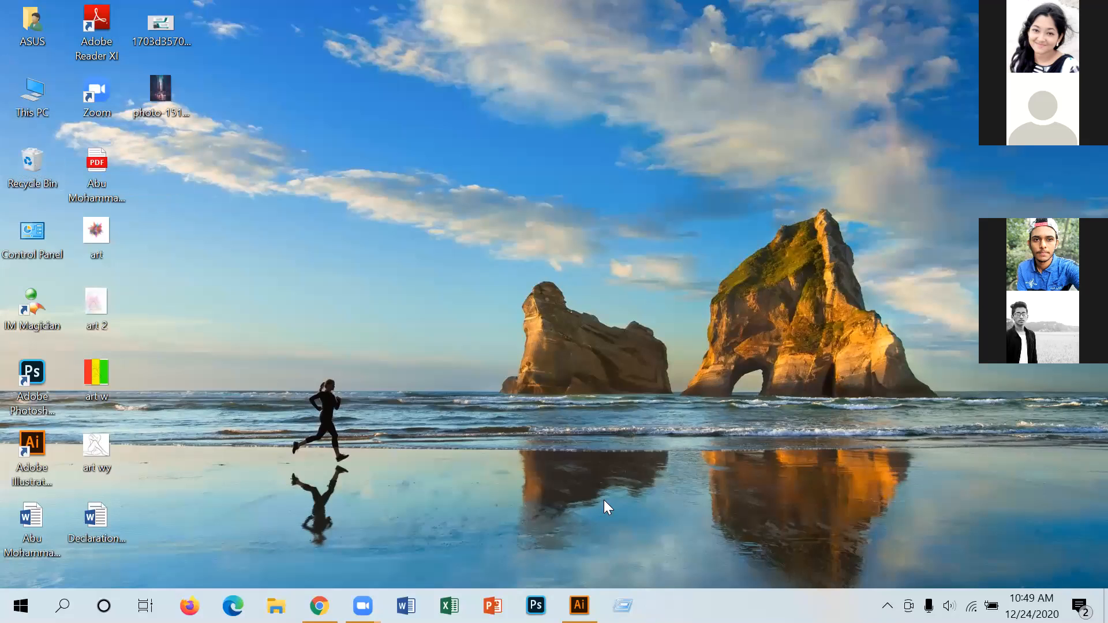
Back in Illustrator, review the 7 × 2.25 in New Document settings, then cancel without creating a document.
click(580, 605)
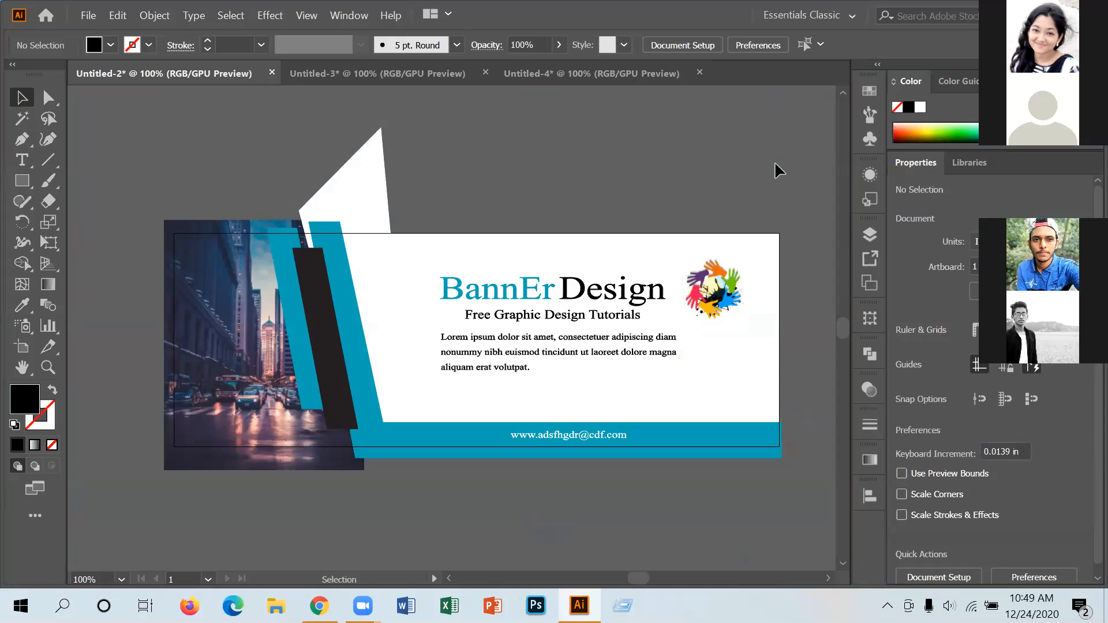
click(88, 15)
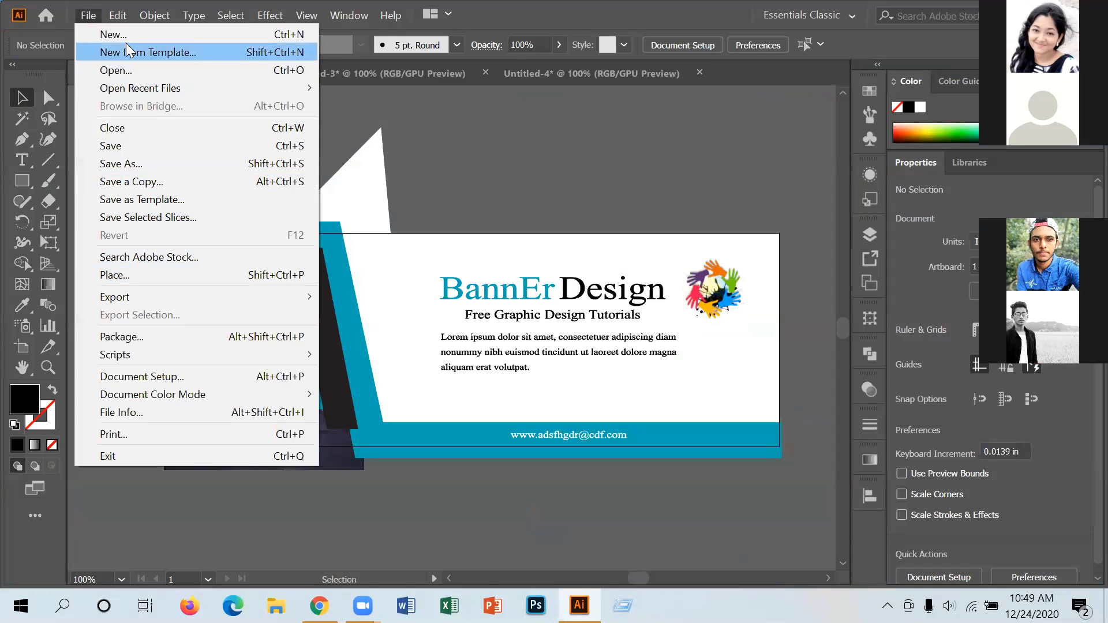
click(126, 35)
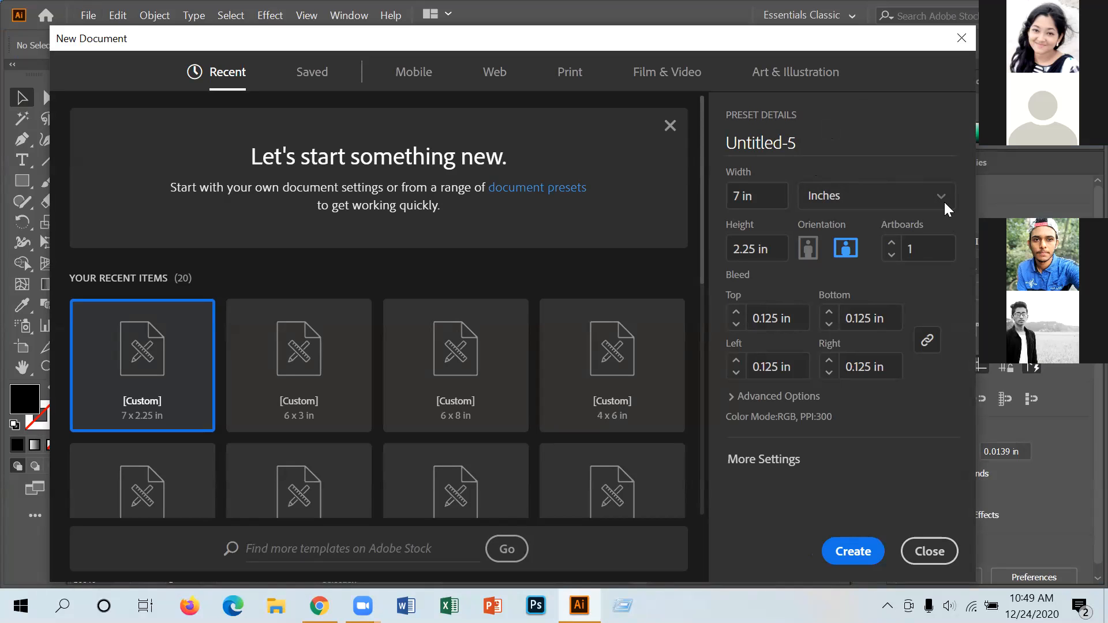
click(766, 467)
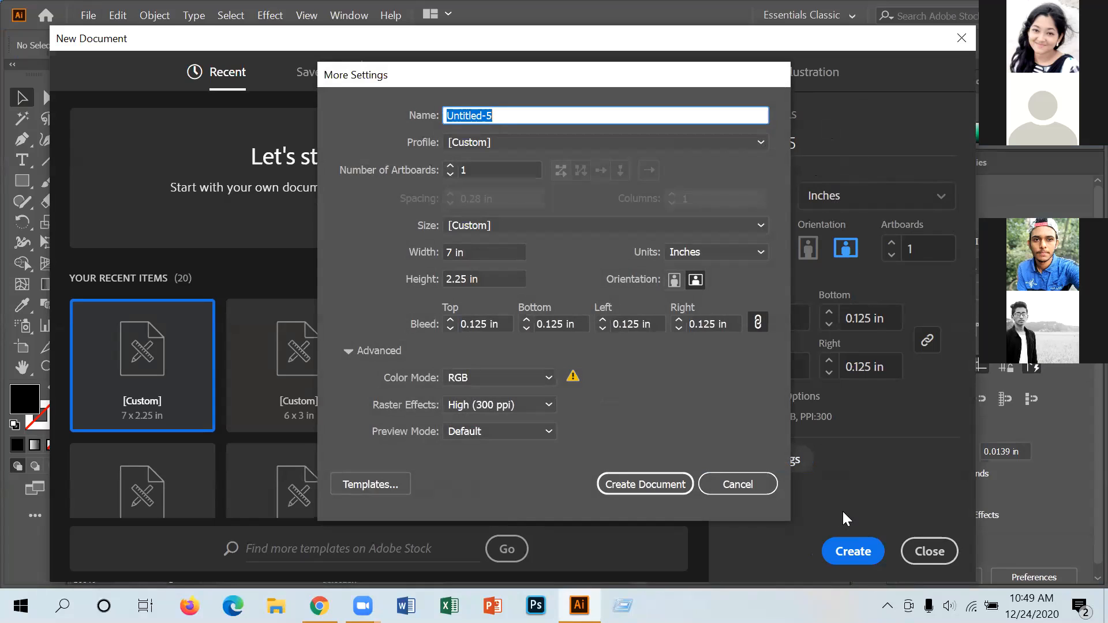
click(703, 480)
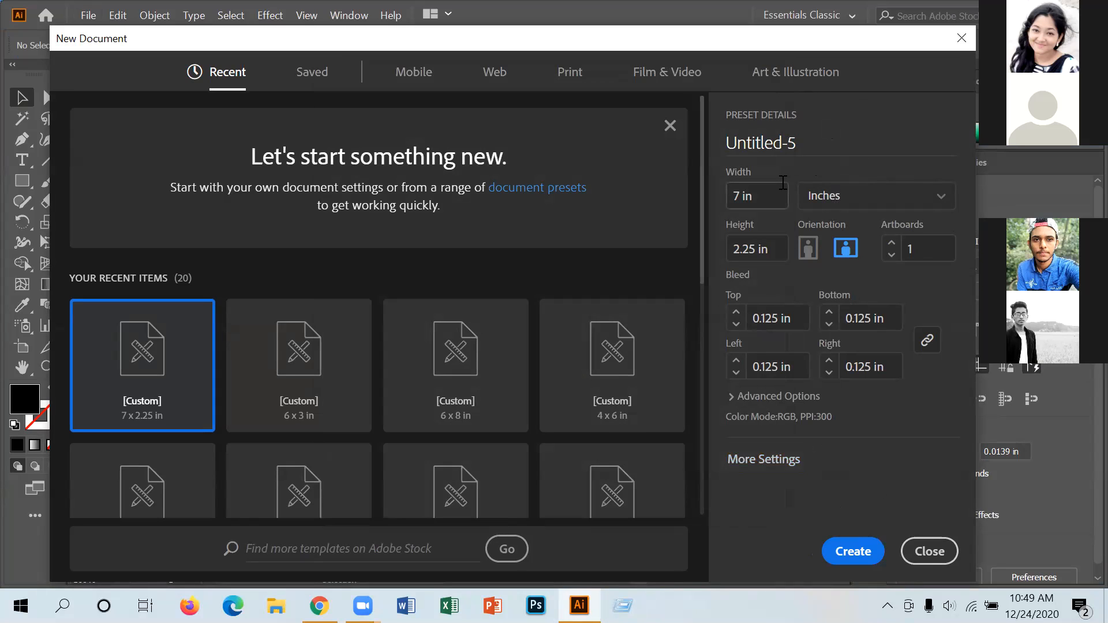
click(763, 464)
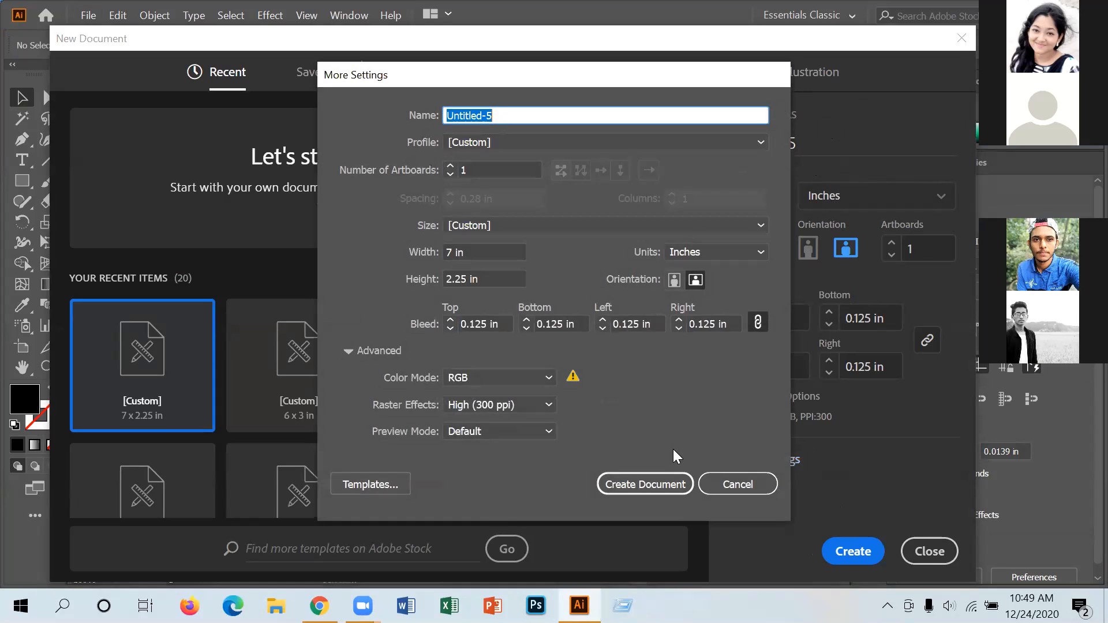
click(738, 484)
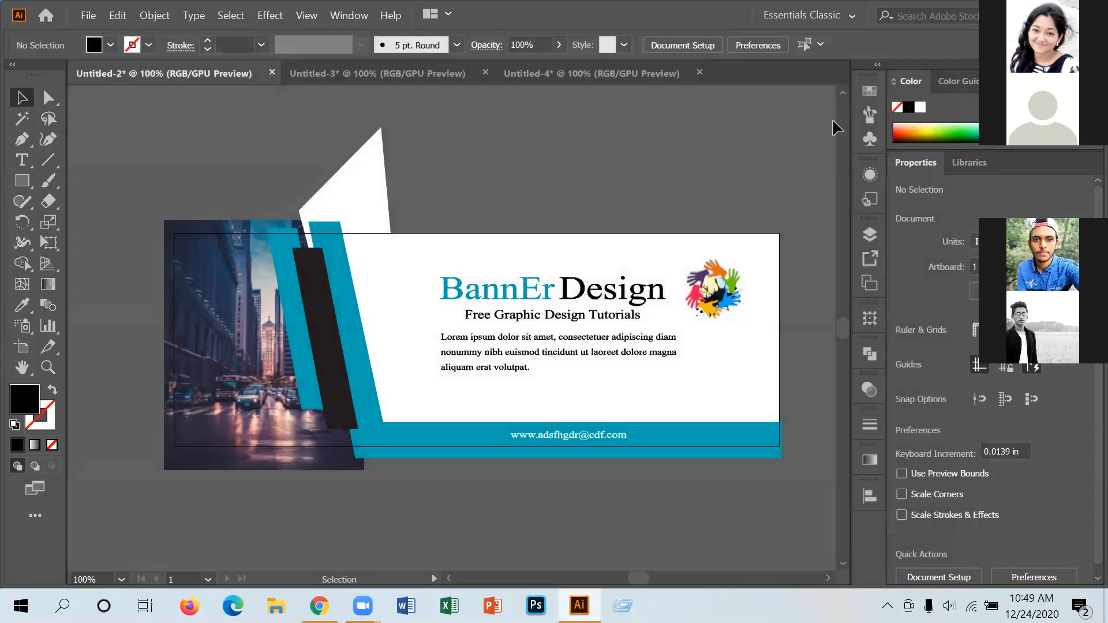
click(87, 16)
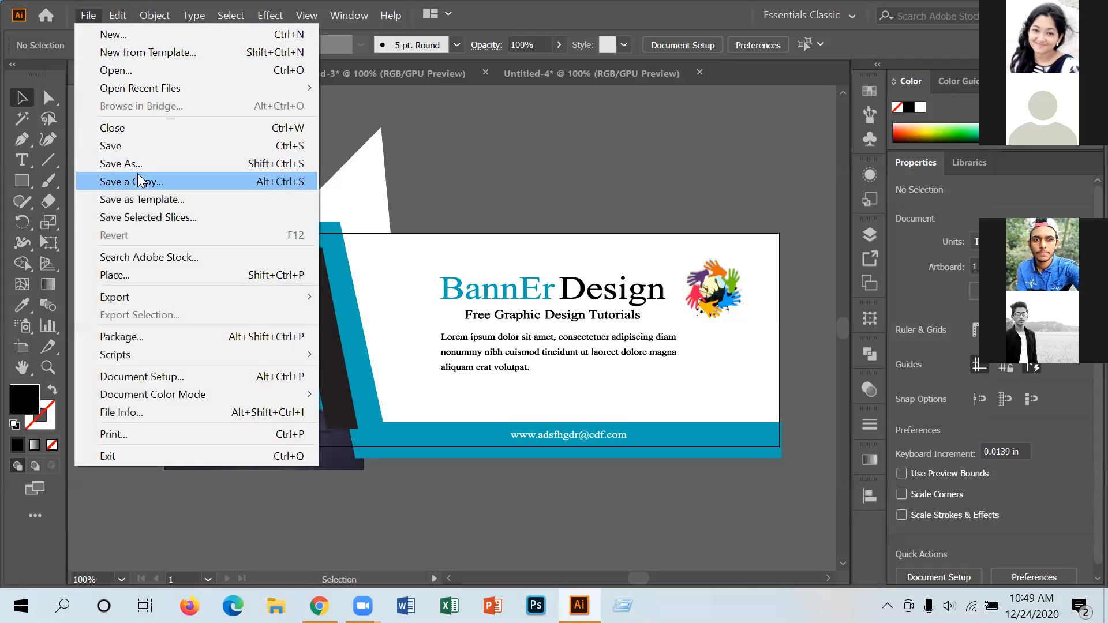
Open Save for Web (Legacy) for the banner and switch its format from GIF to JPEG.
mouse_move(148, 300)
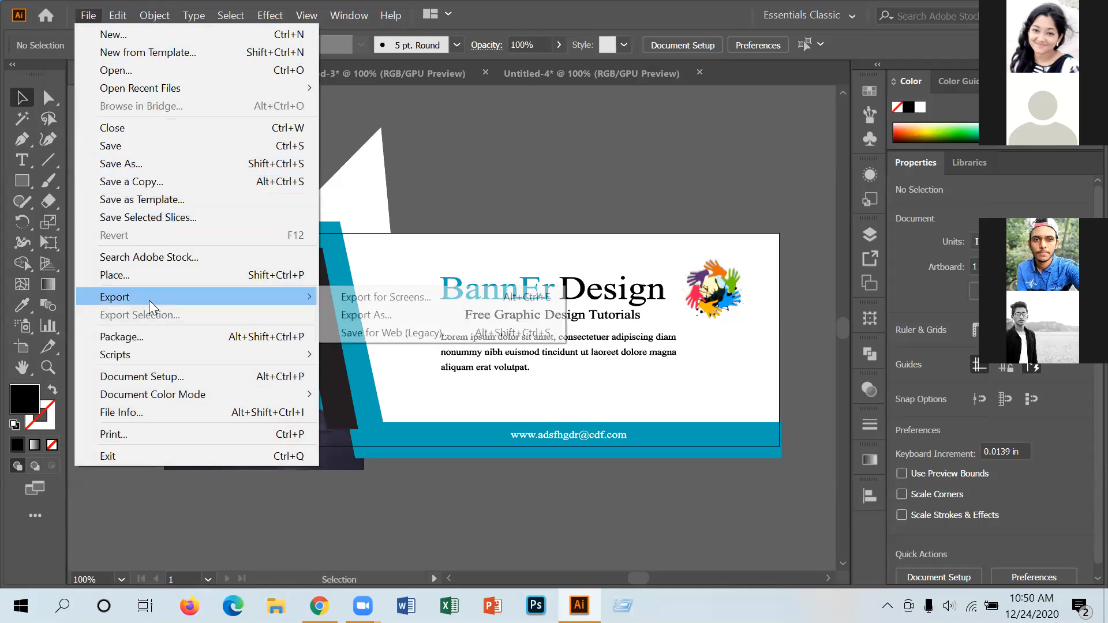
click(425, 333)
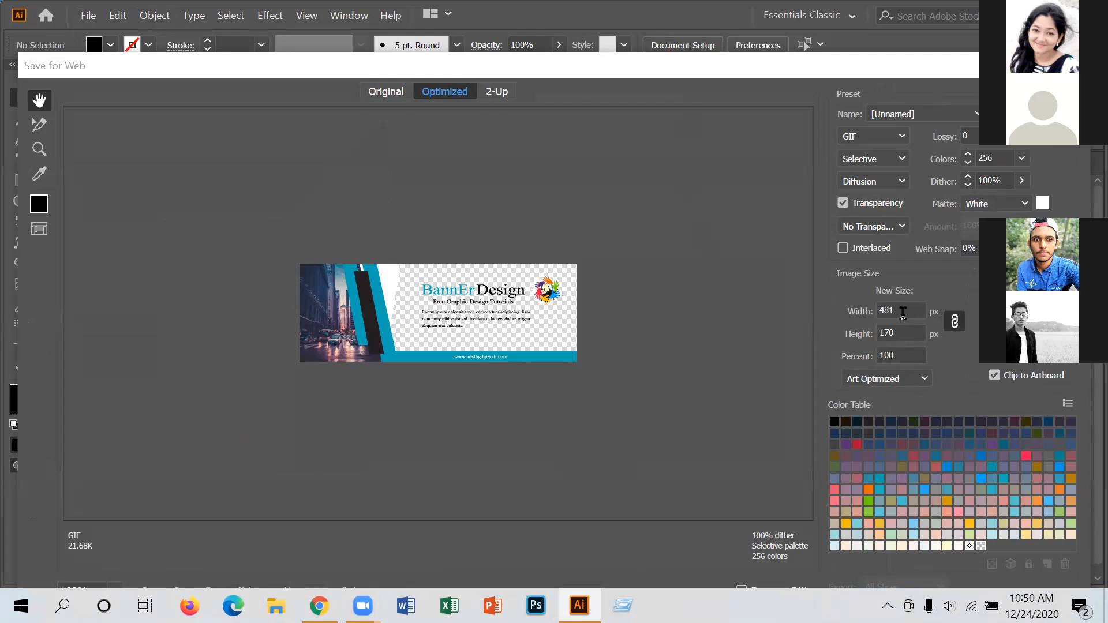
click(901, 136)
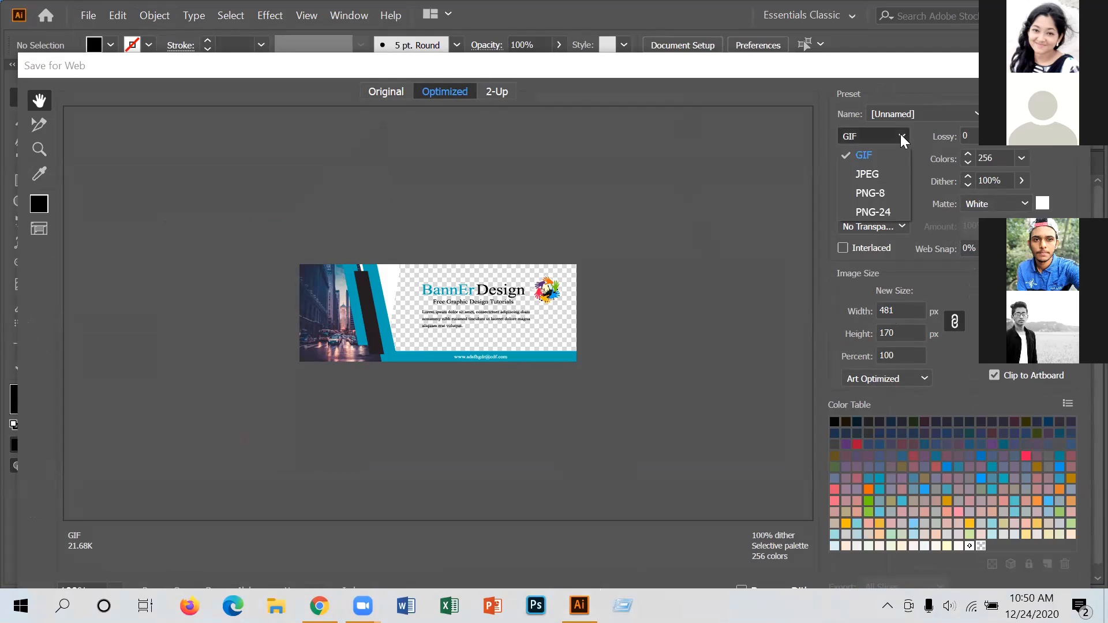
click(874, 176)
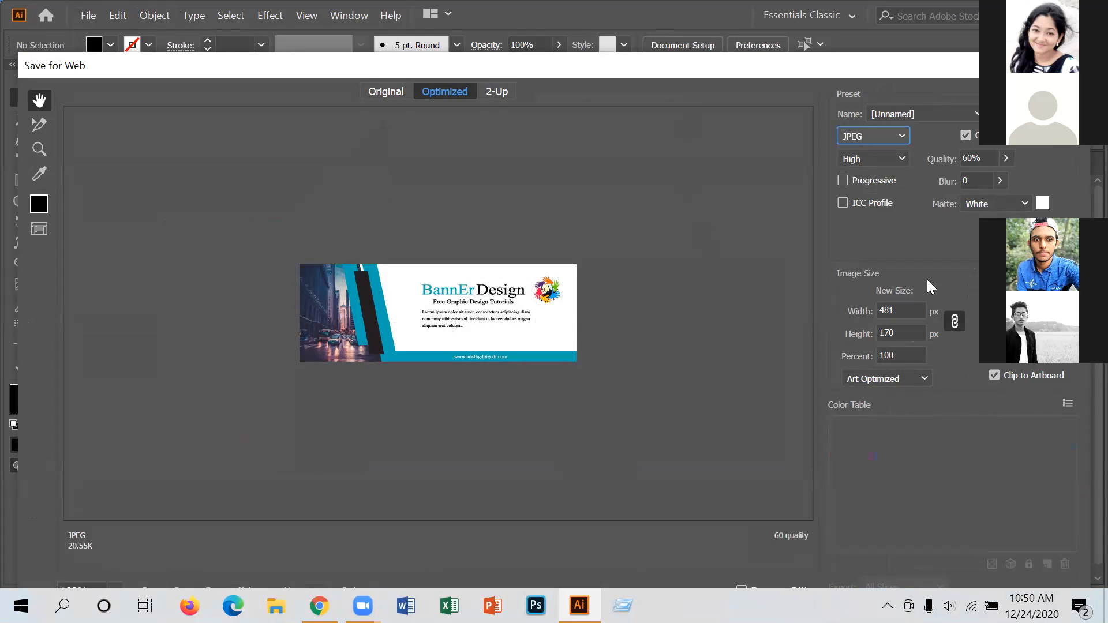
Set the JPEG to 100% quality and 2000 px wide, and move the dialog up.
click(1005, 158)
drag(977, 180, 1003, 178)
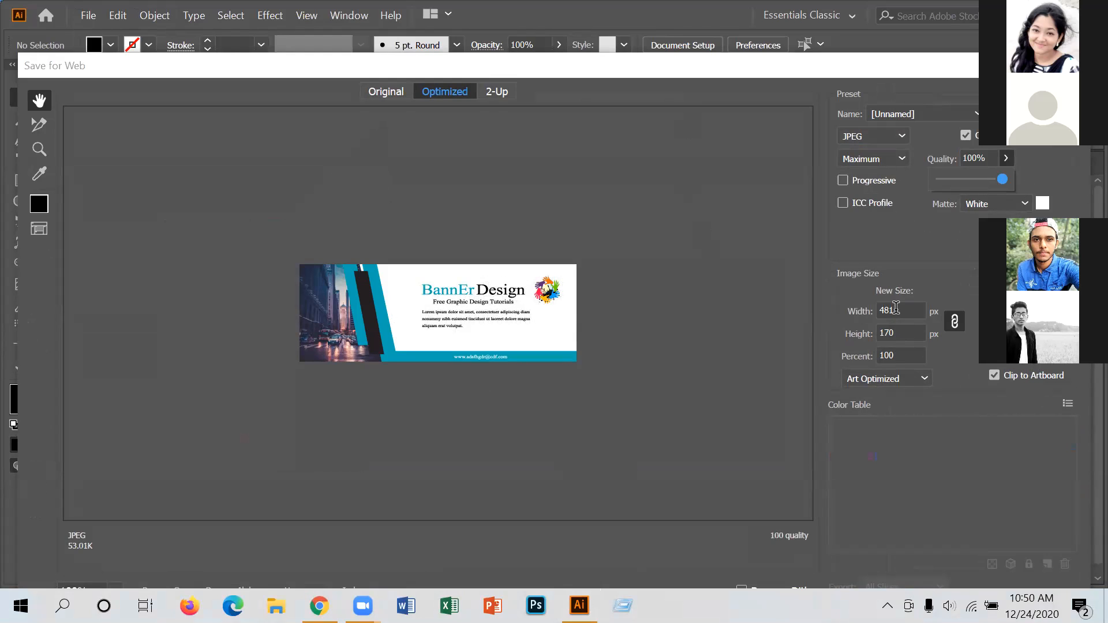
drag(896, 307, 867, 309)
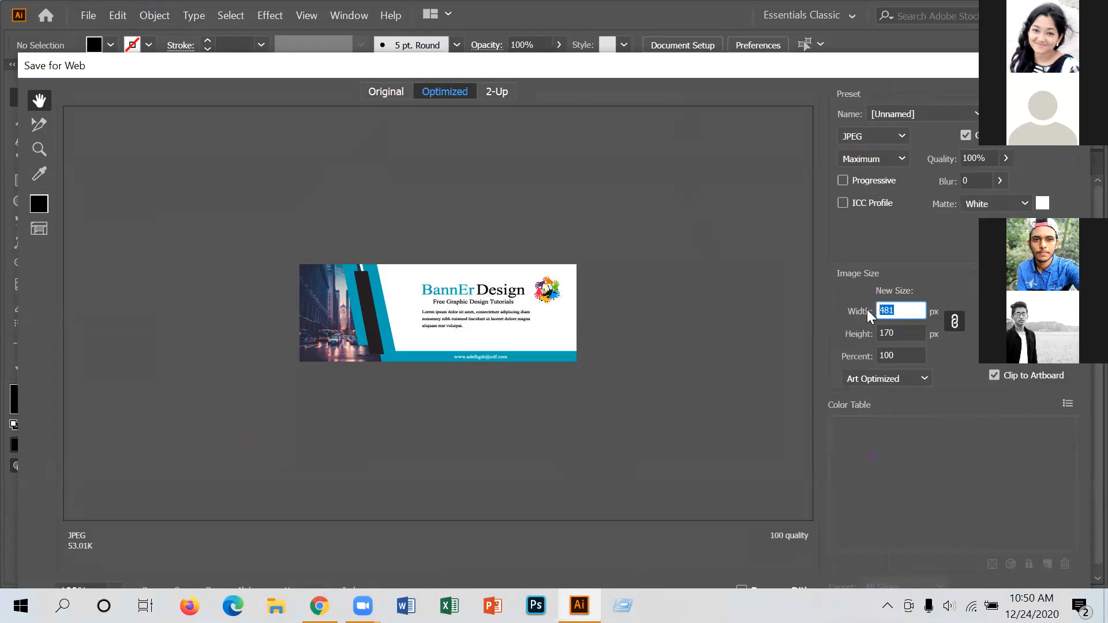
text(2000)
click(124, 68)
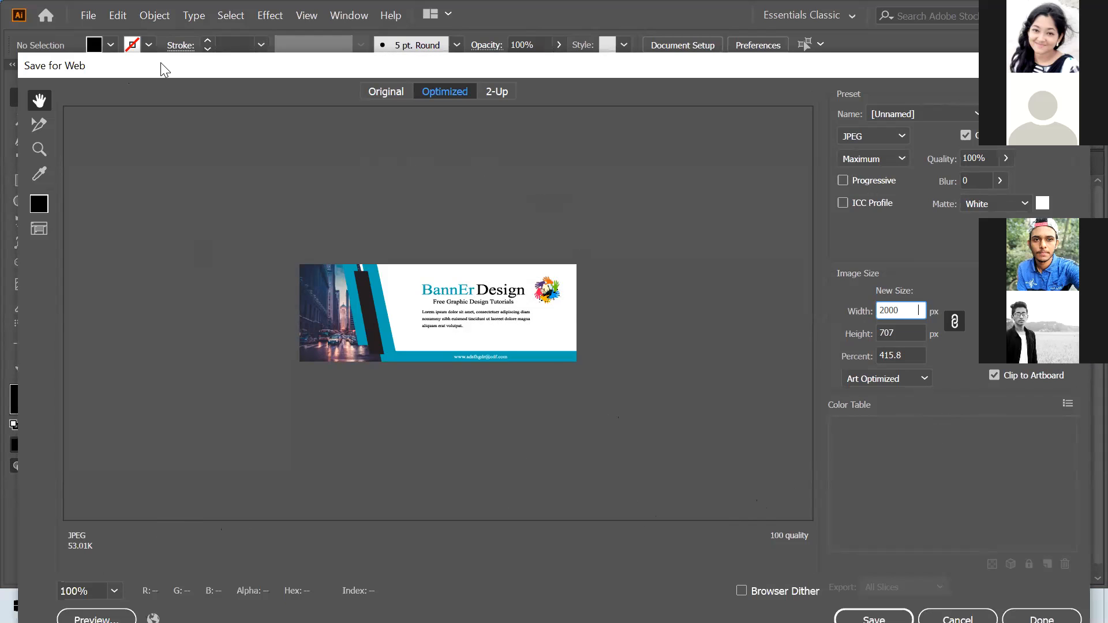
drag(161, 63, 155, 21)
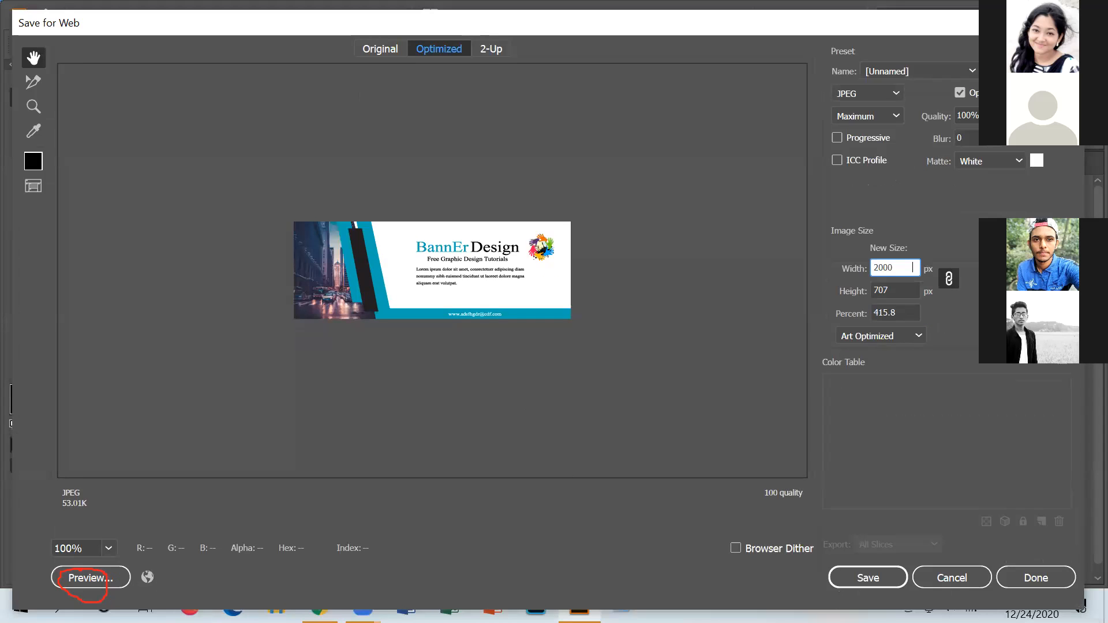
Preview the 2000 px banner, panning across the title, URL and hands logo.
click(82, 583)
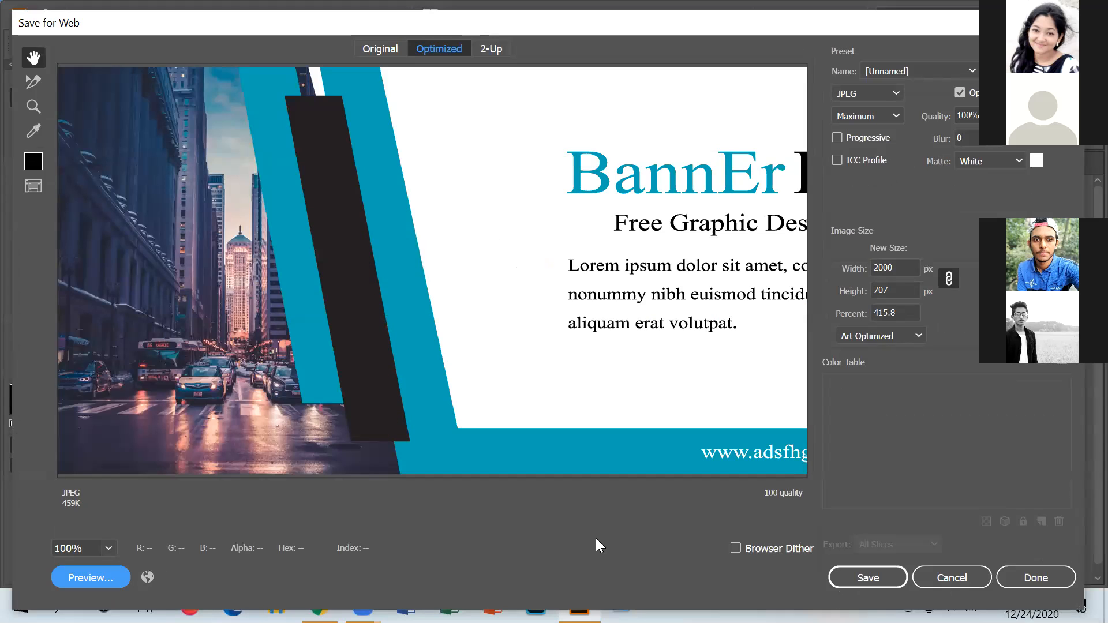
drag(697, 383, 484, 383)
drag(643, 383, 556, 376)
Save the optimized JPEG as 'bnne 1' in the Desktop folder.
click(859, 587)
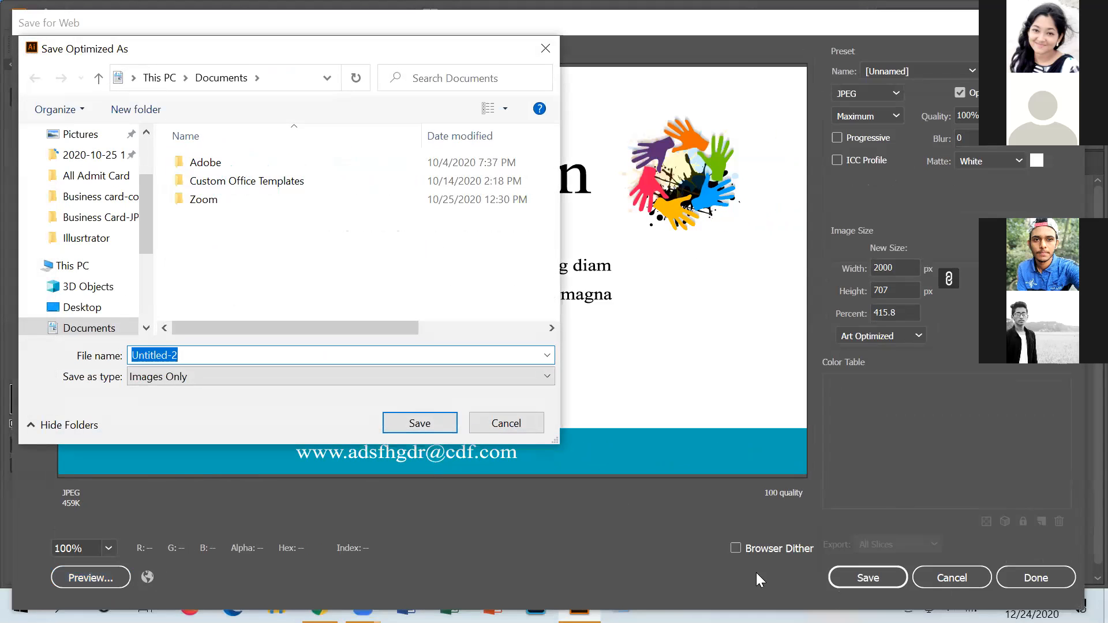
text(bn)
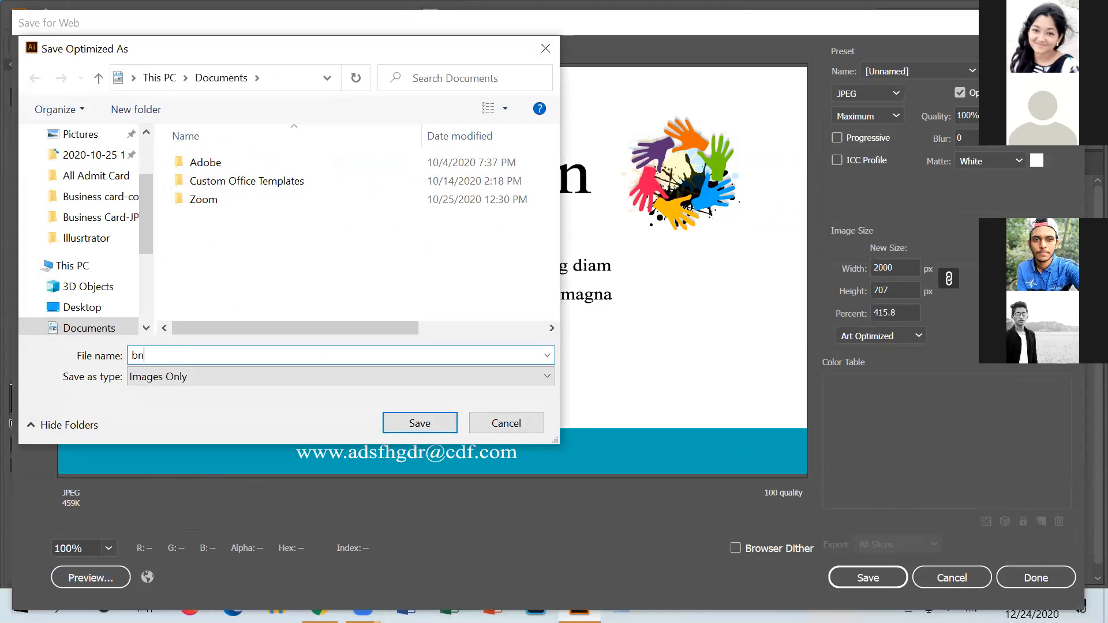
text(ne 1)
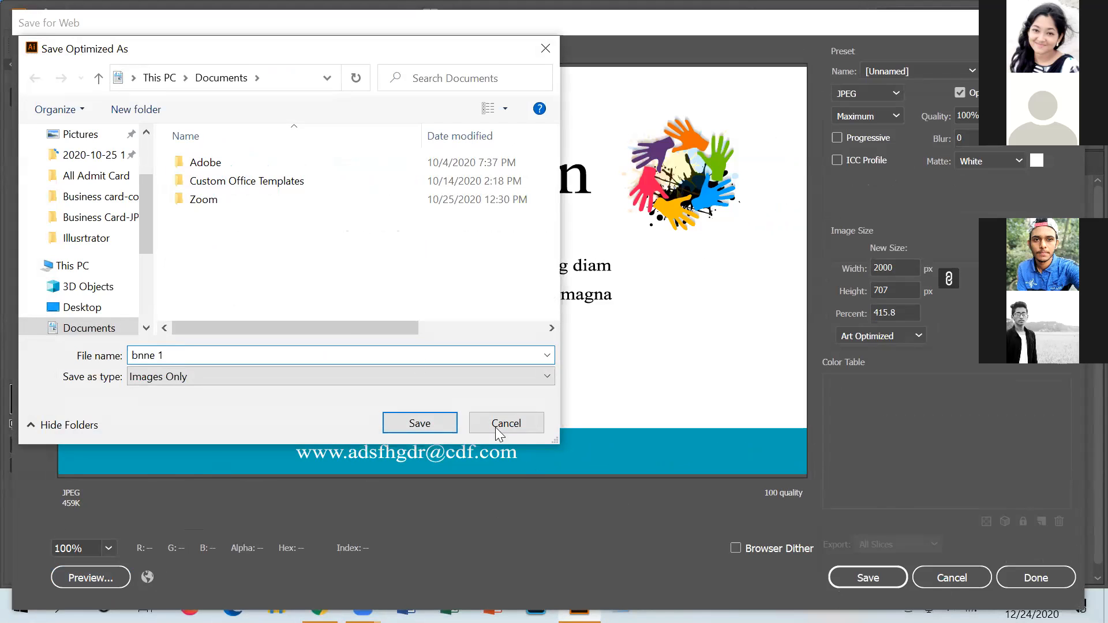
scroll(57, 270, up, 2)
click(75, 169)
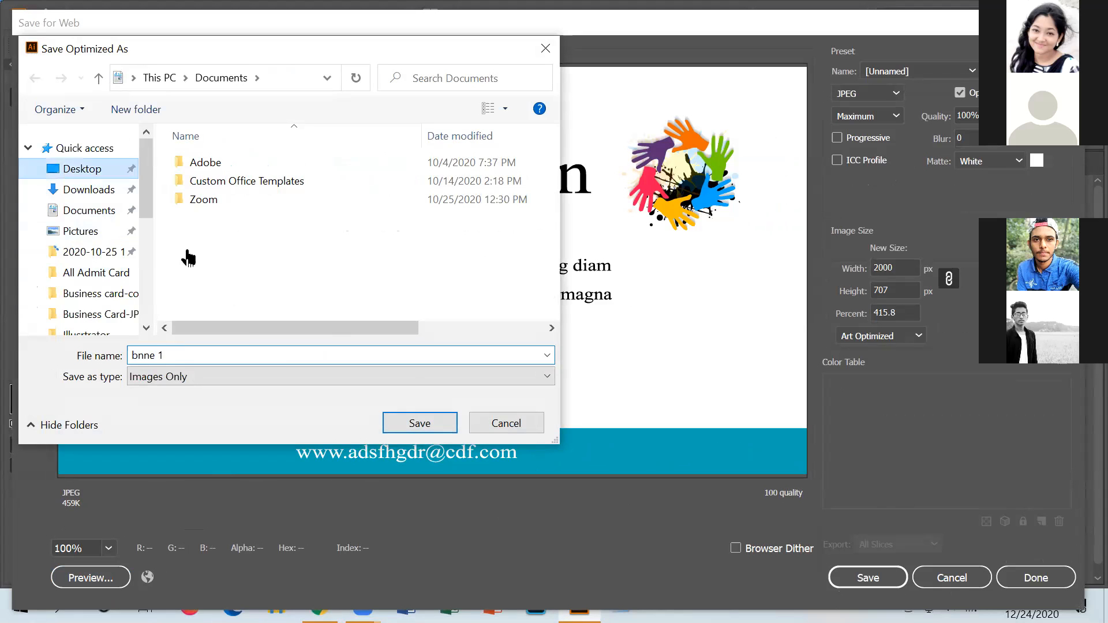
click(419, 423)
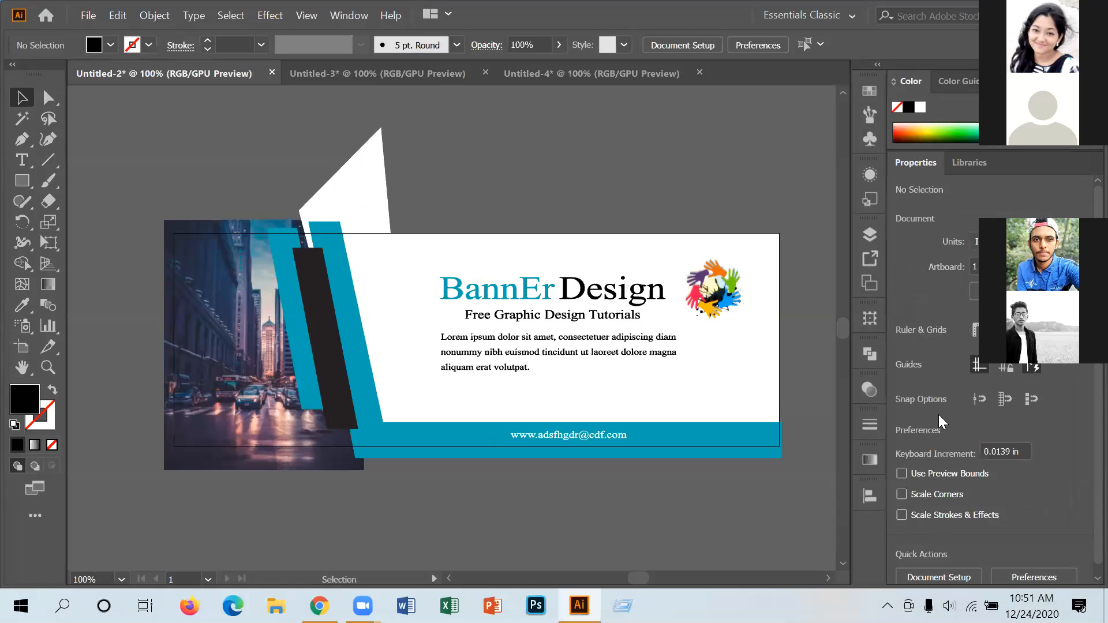
Check bnne-1.jpg from the desktop in Photos, then return to Illustrator.
key(super+d)
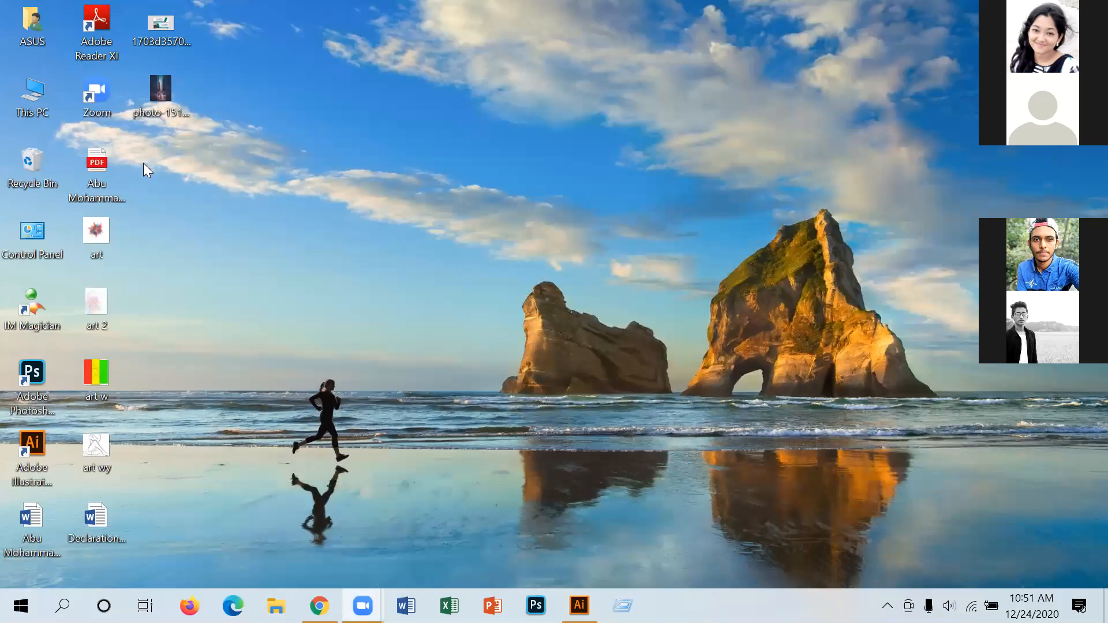
double_click(154, 167)
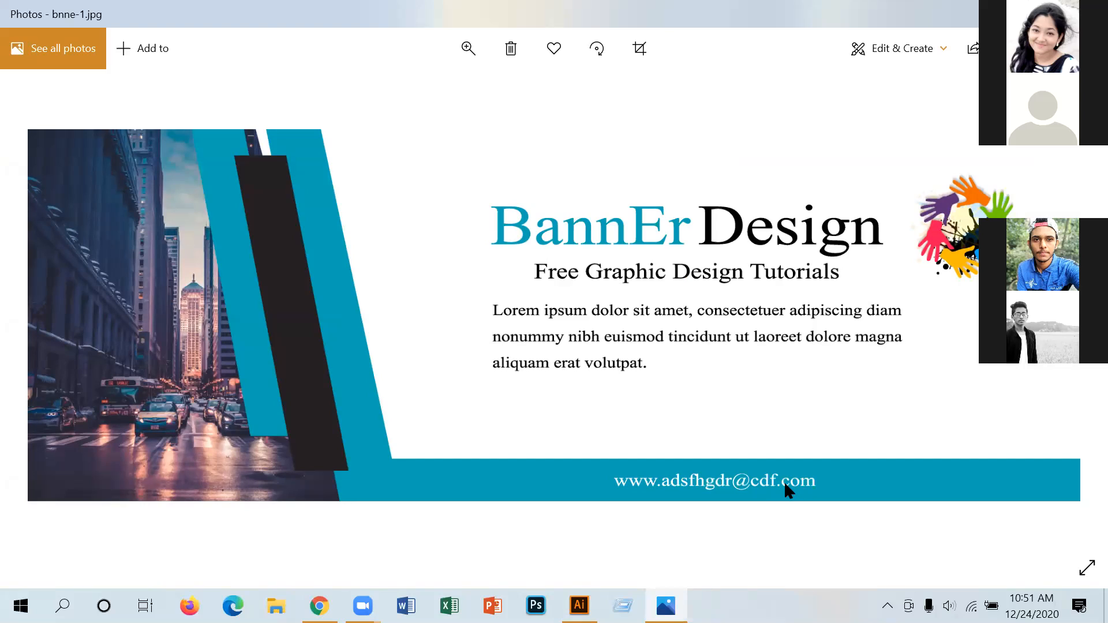
click(468, 51)
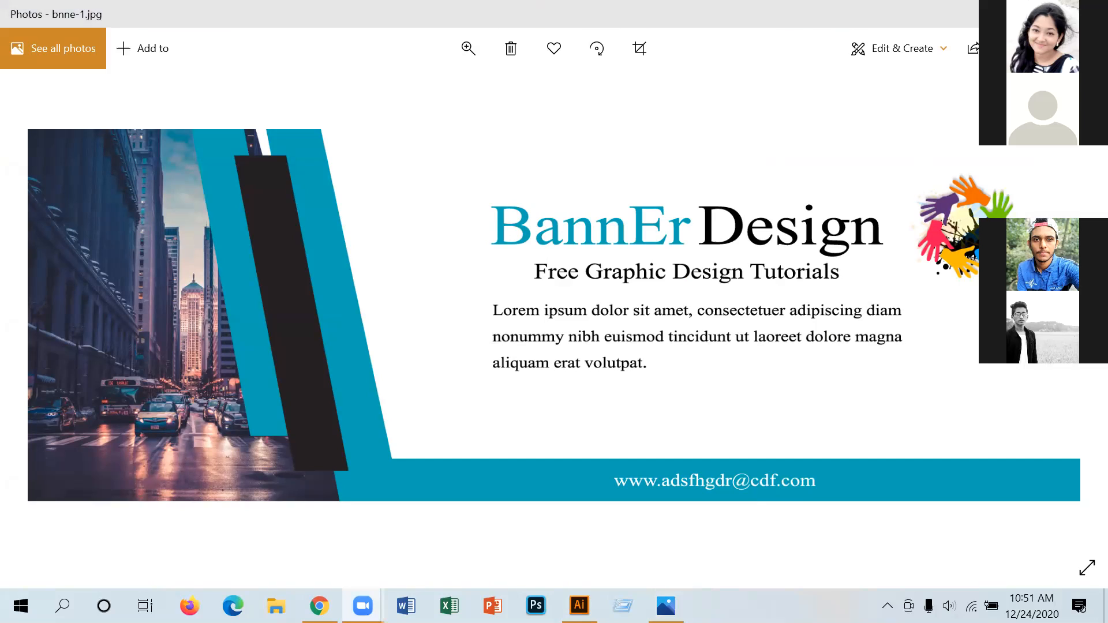
click(1008, 14)
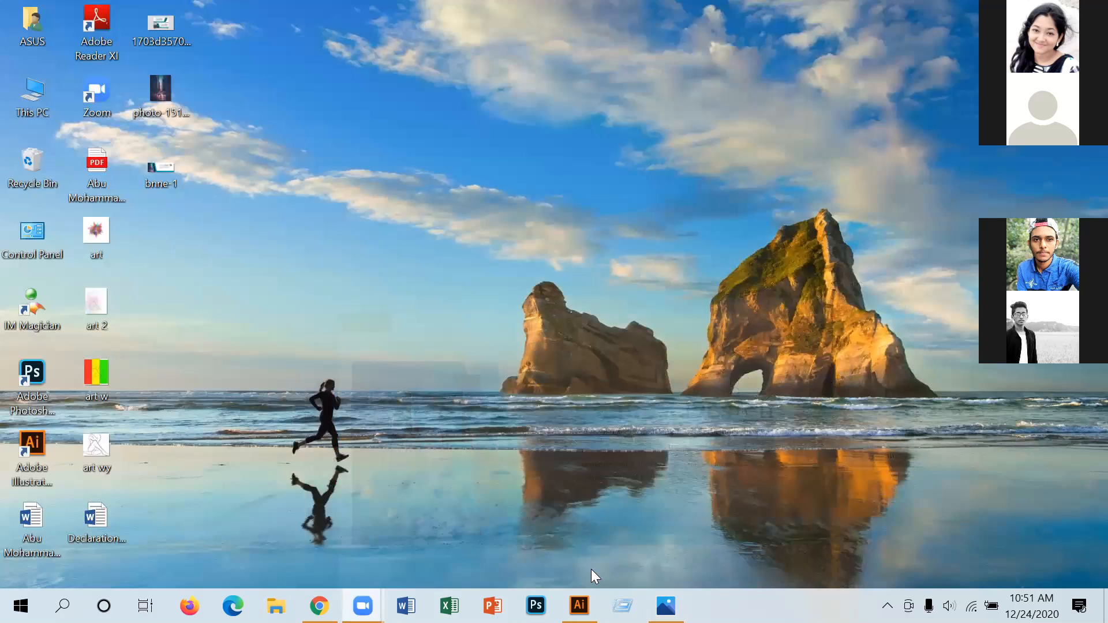
right_click(596, 444)
key(alt+Tab)
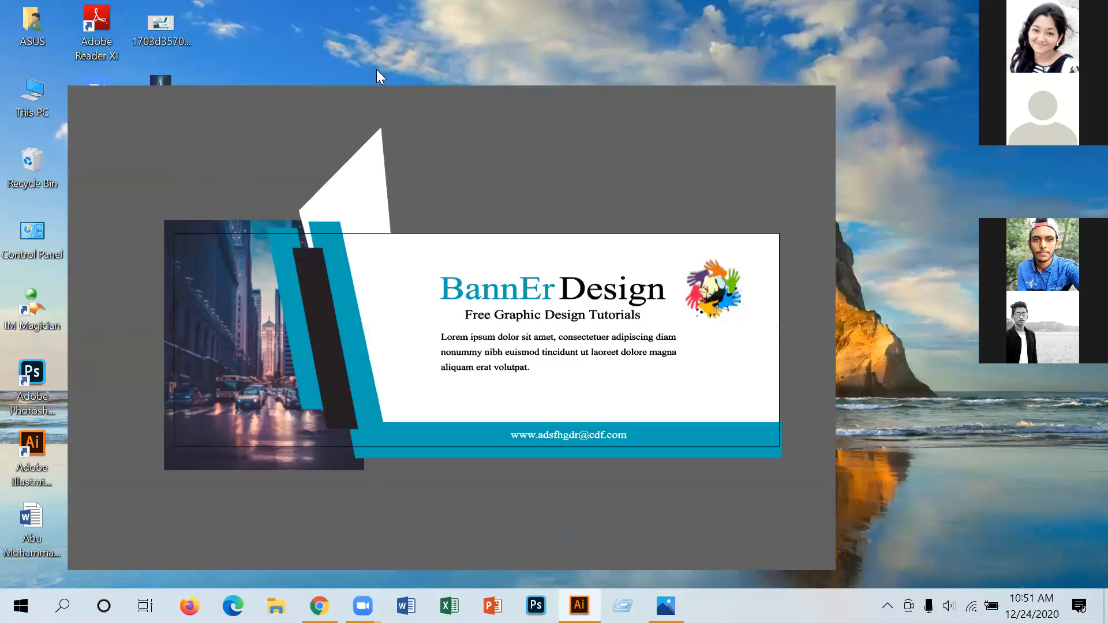
Select everything in the Untitled-3 paint-splash banner, expand it with Object > Expand, and deselect.
click(368, 72)
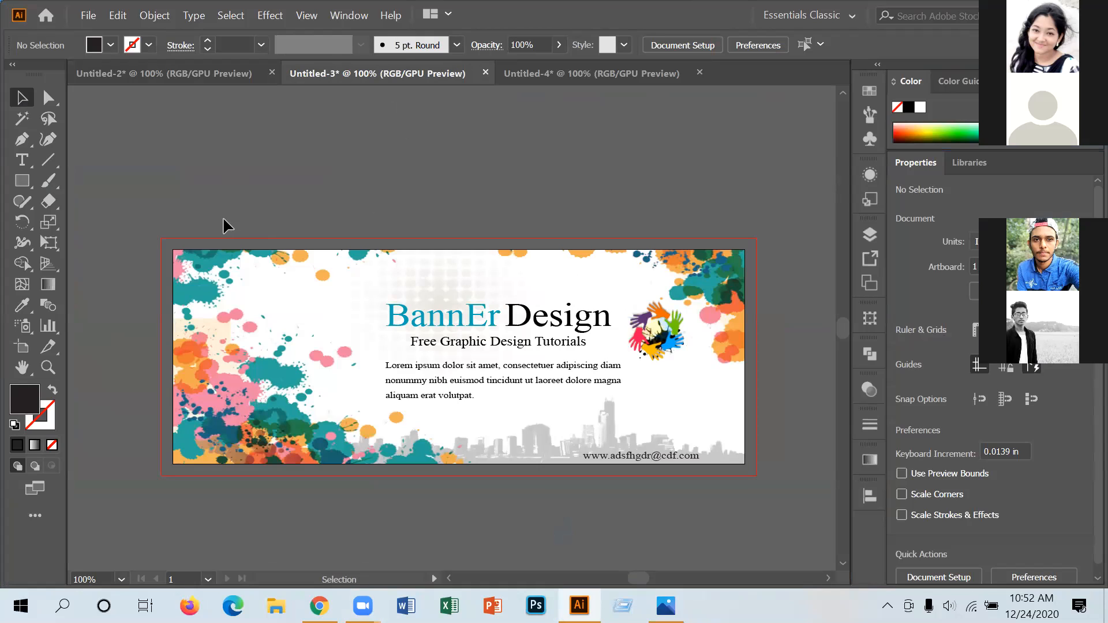
drag(178, 206, 746, 502)
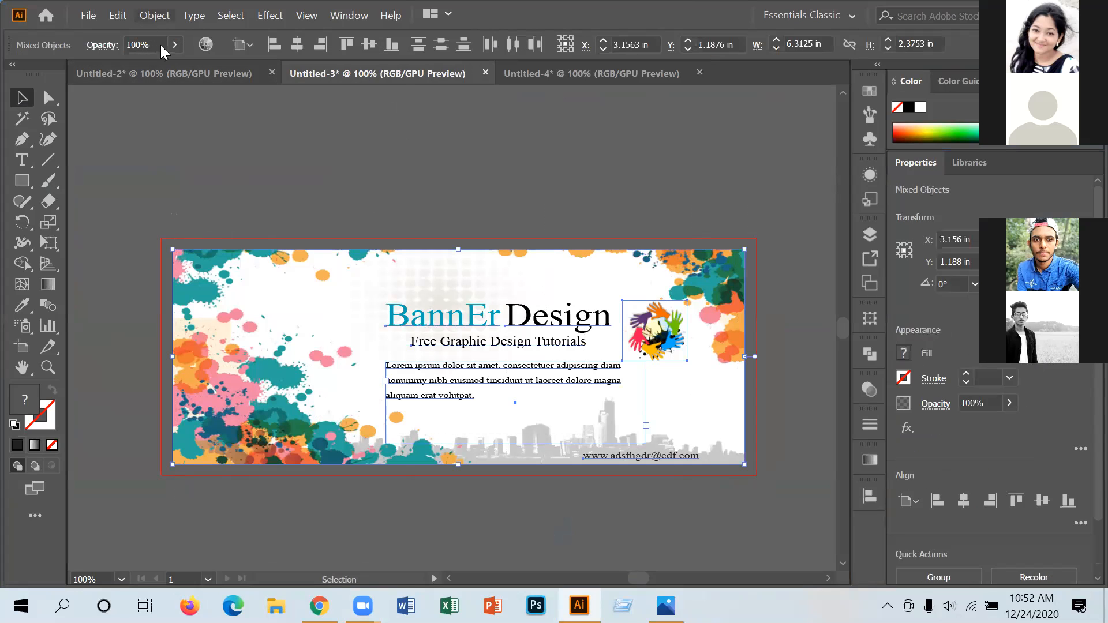
click(154, 15)
click(375, 183)
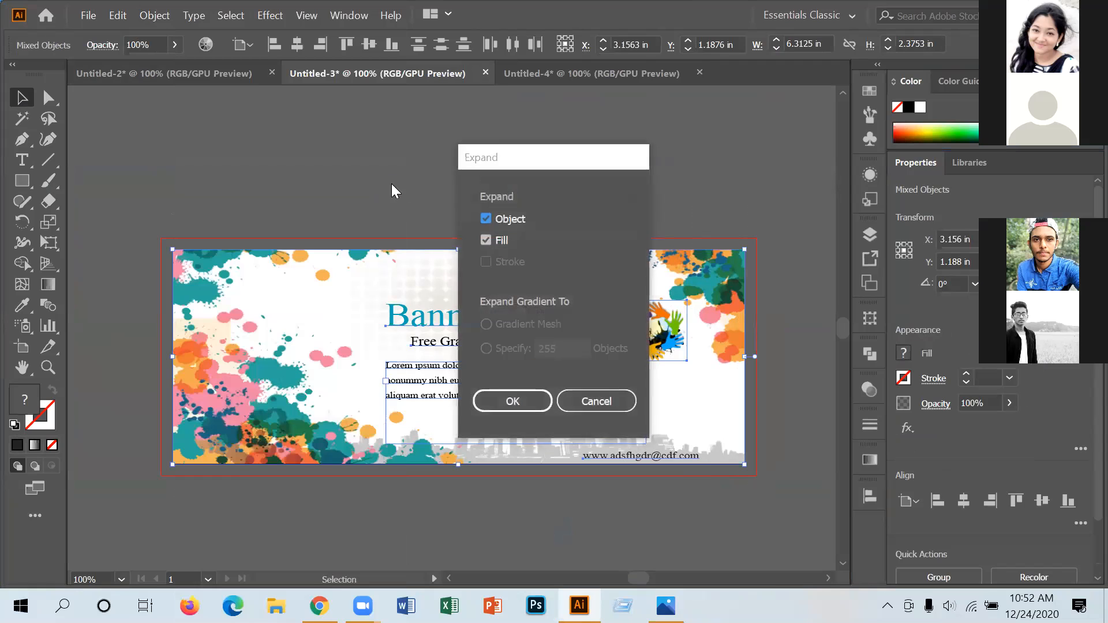
click(509, 398)
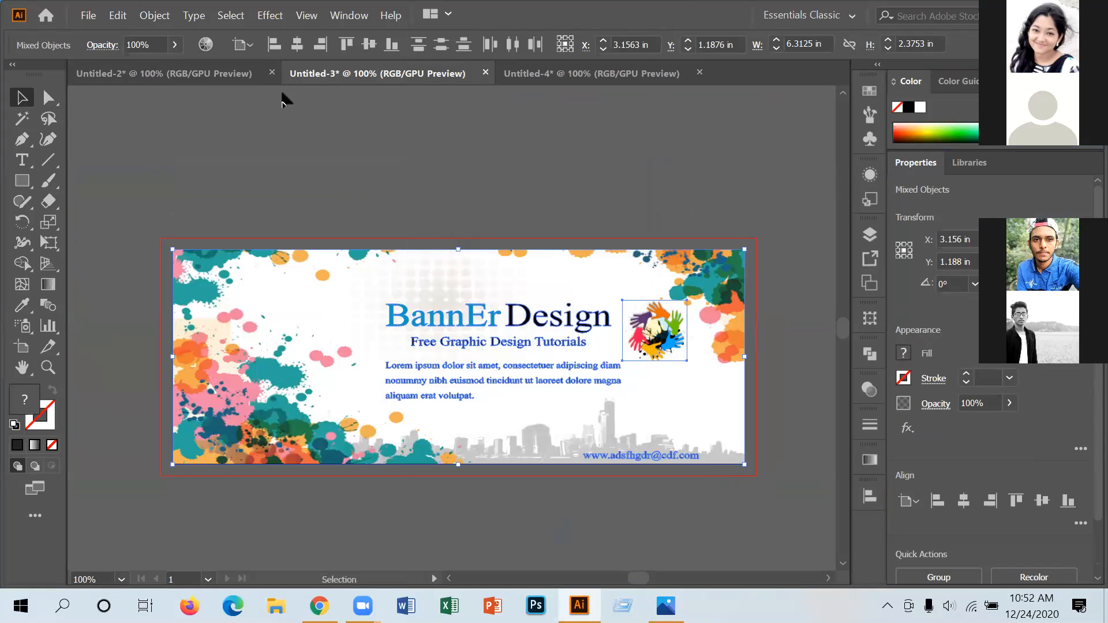
click(285, 94)
Open Save for Web (Legacy) for the paint-splash banner.
click(88, 15)
mouse_move(141, 299)
click(393, 333)
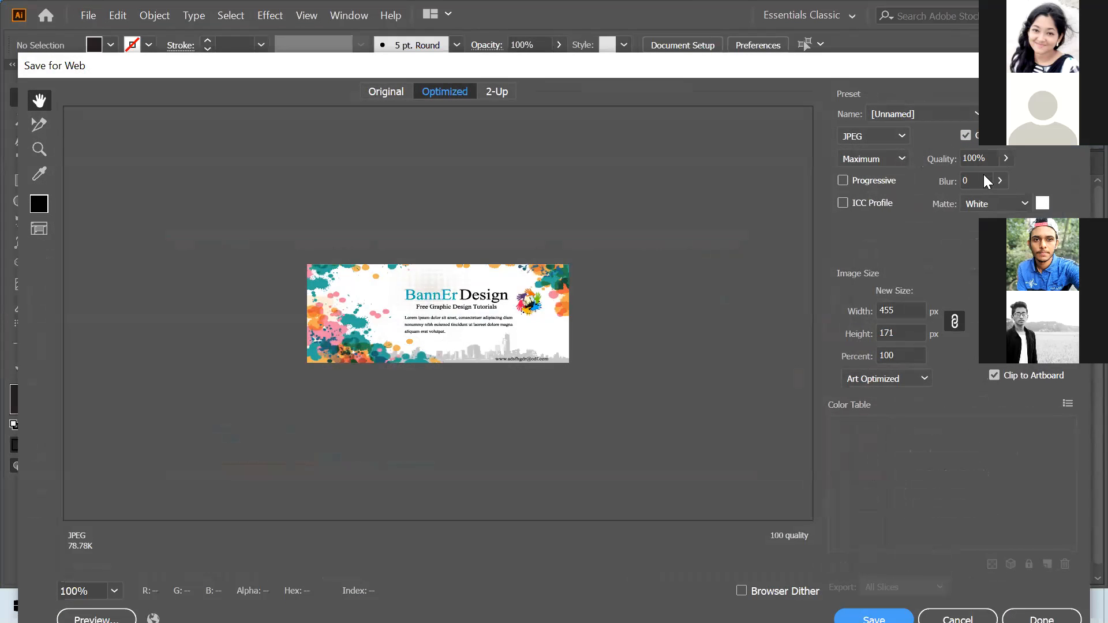
Set the paint-splash banner's export width to 2000 px and update the preview.
click(899, 310)
text(2000)
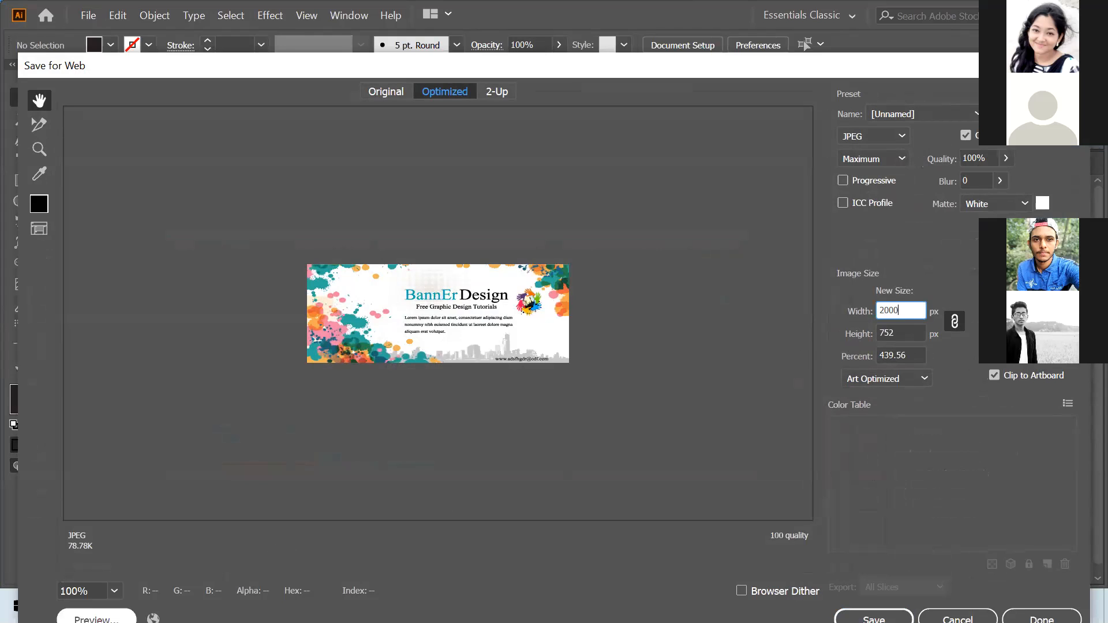
click(96, 619)
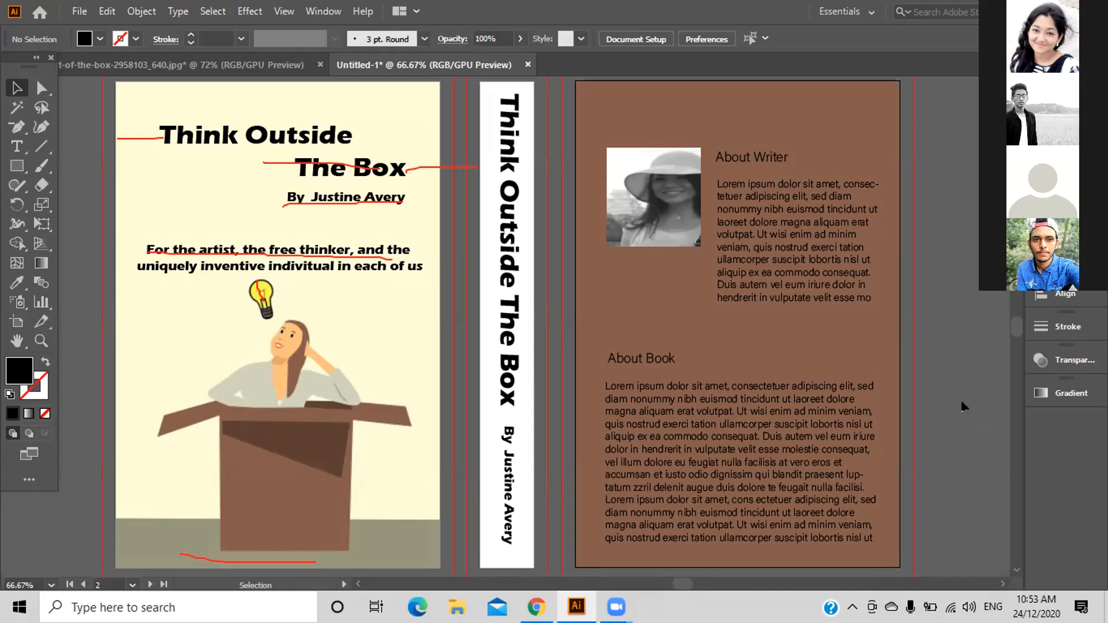
scroll(410, 383, down, 5)
scroll(414, 383, up, 4)
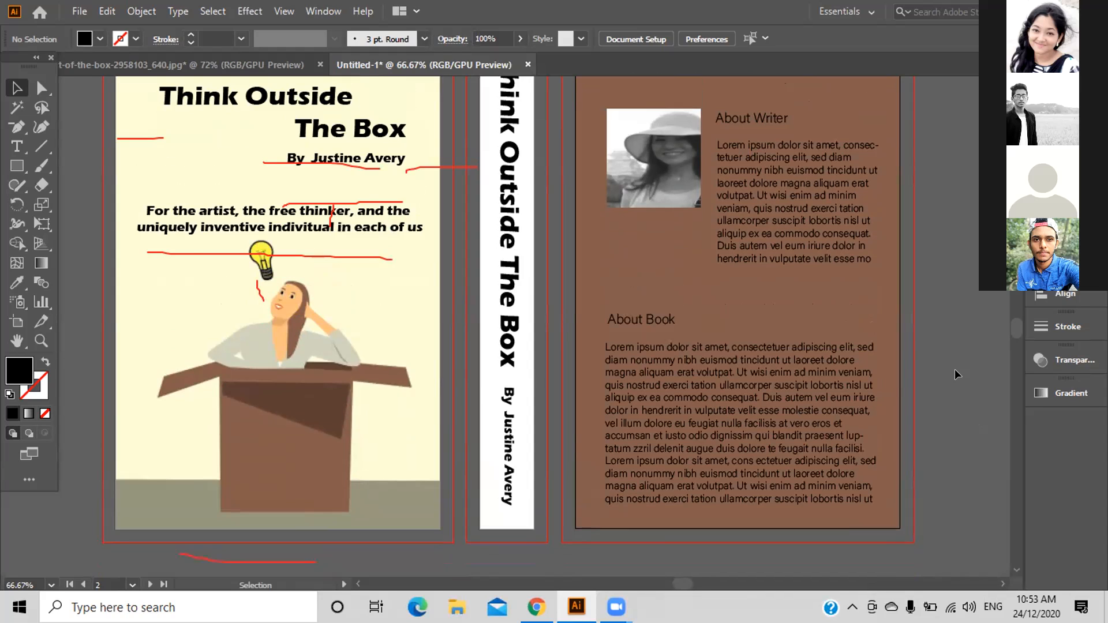
scroll(954, 369, up, 2)
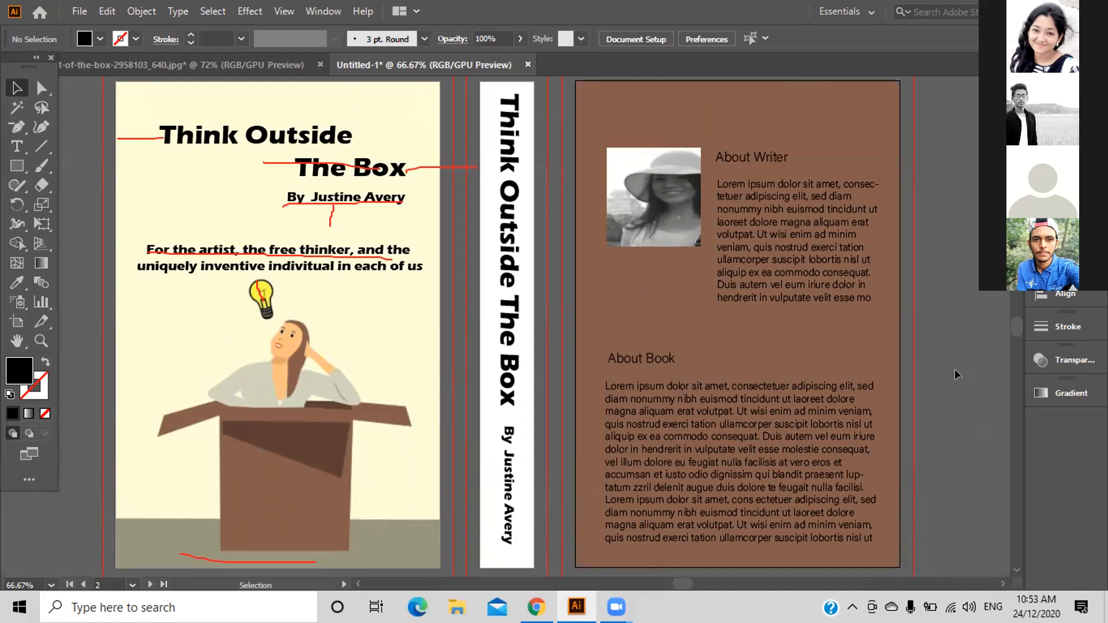
key(ctrl)
key(ctrl+minus)
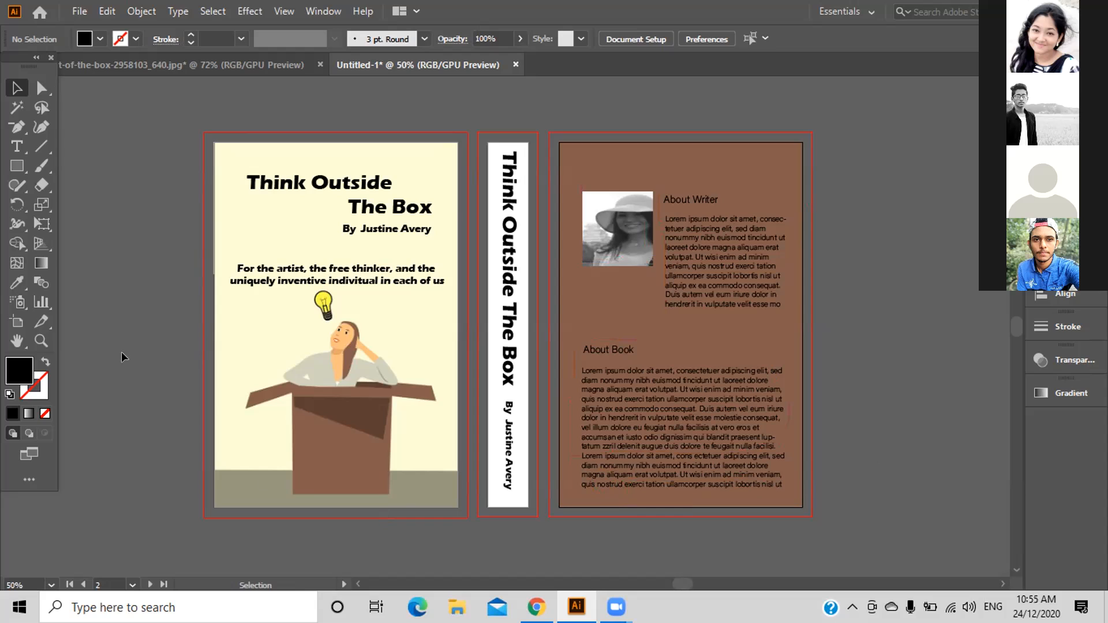
Select the front cover artwork, unlock it with Object > Unlock All, and deselect.
drag(190, 109, 253, 255)
drag(346, 447, 172, 60)
click(141, 11)
click(176, 139)
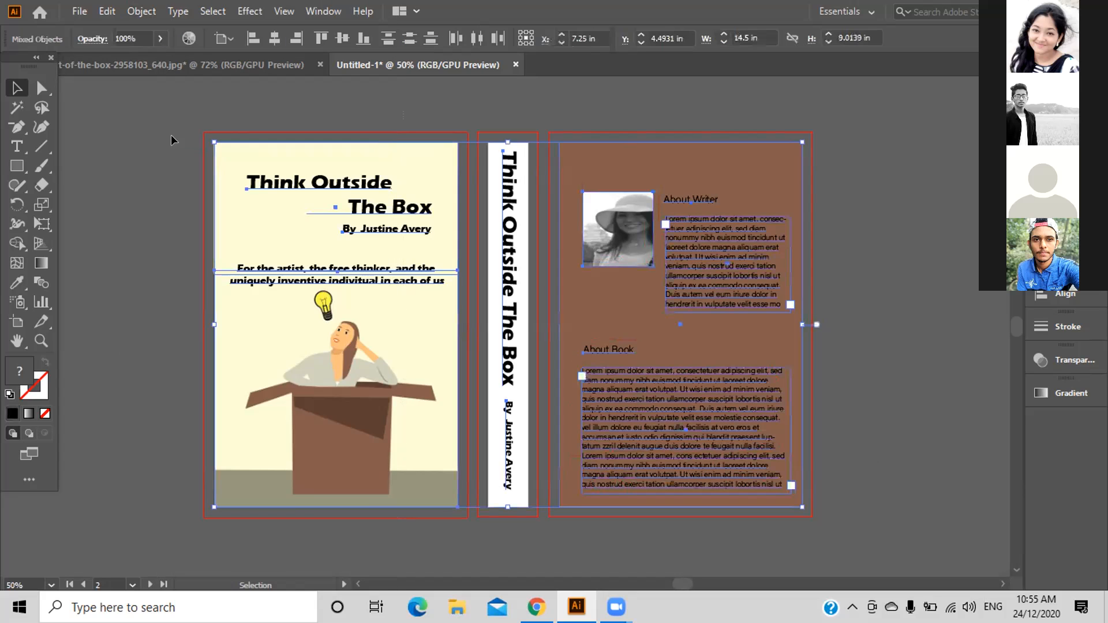
click(173, 121)
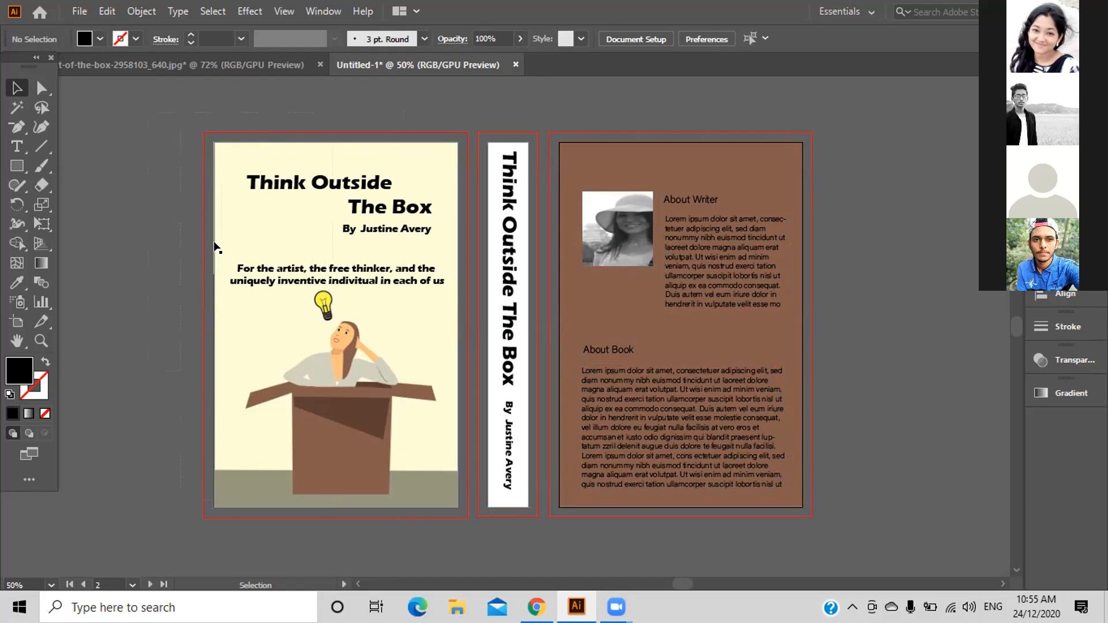
Test selecting cover pieces like the illustration, undoing an accidental move of the cream title rectangle.
click(311, 291)
click(163, 240)
click(239, 368)
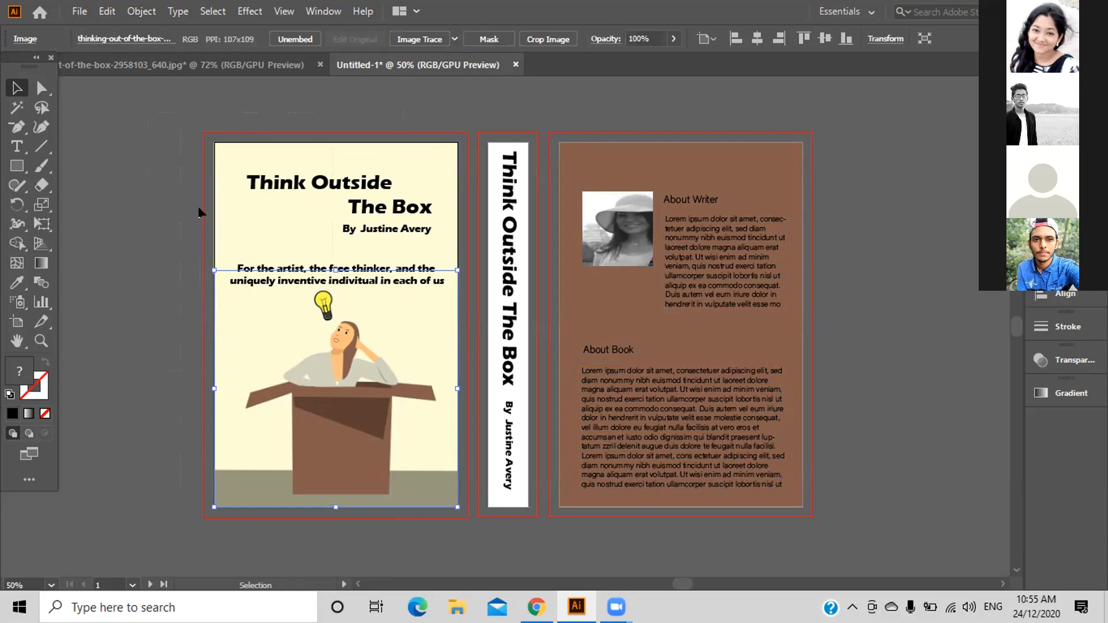
click(212, 283)
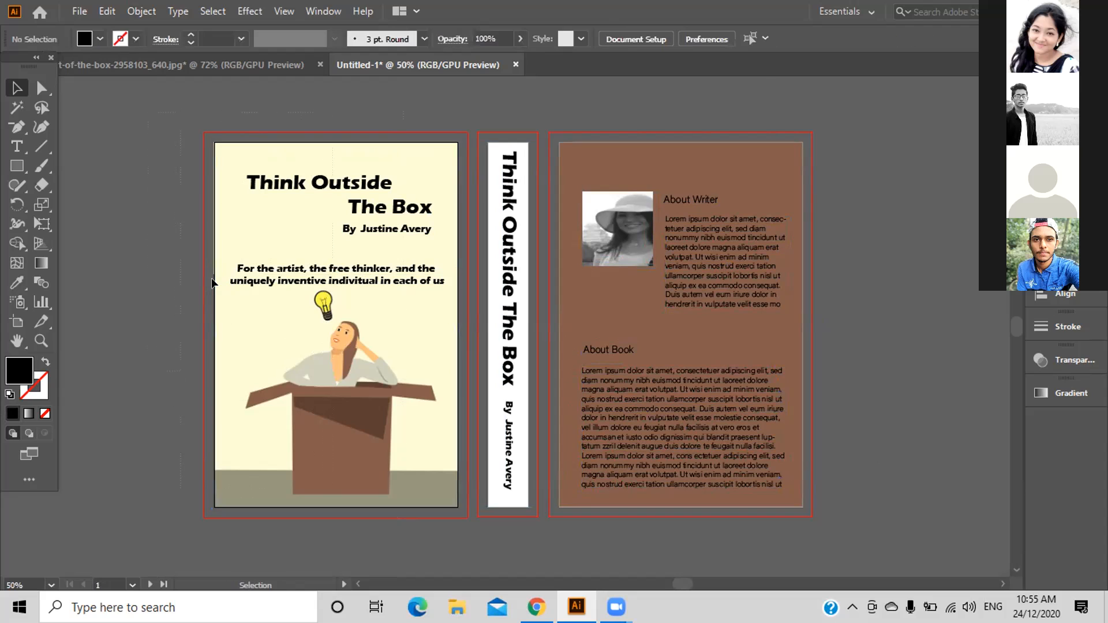
drag(240, 252, 277, 268)
key(ctrl+z)
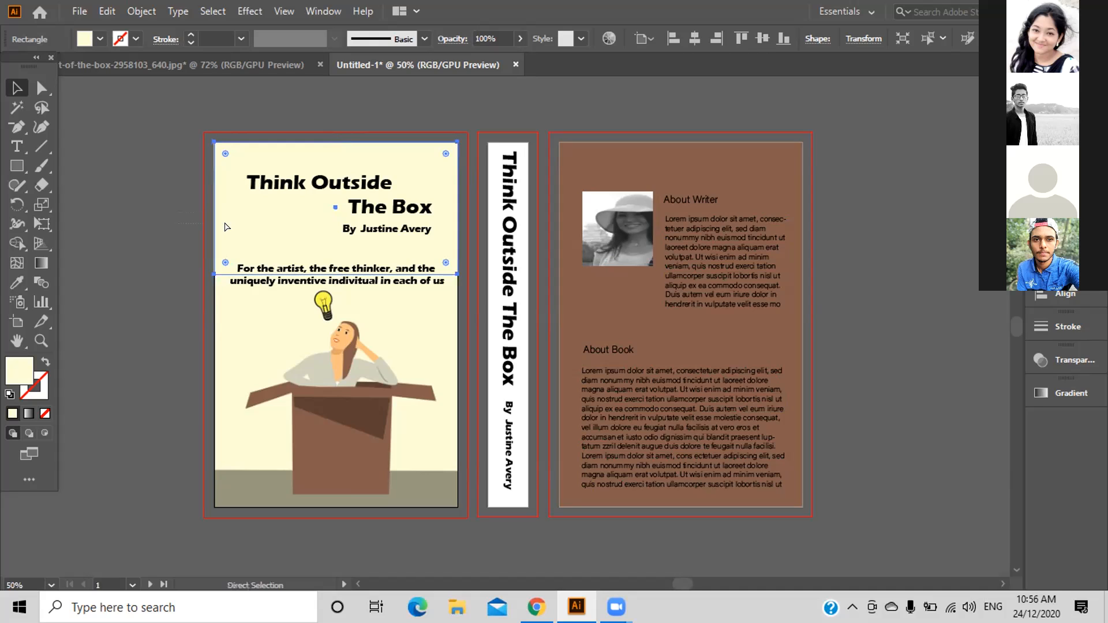
key(ctrl+shift+a)
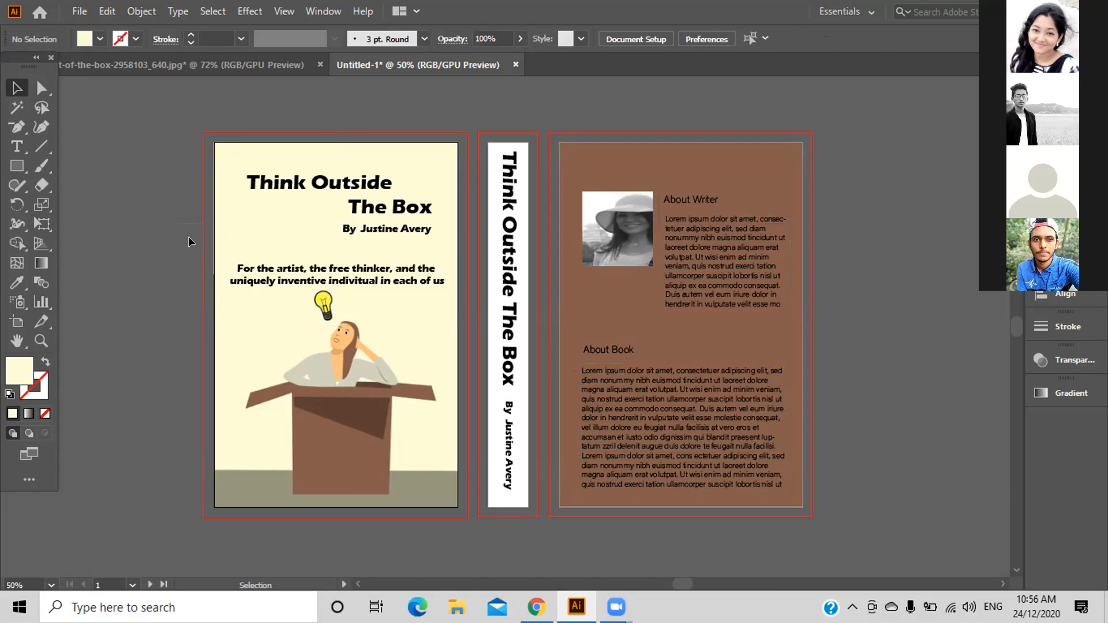
click(274, 284)
Set the front-cover tagline to 14 pt.
right_click(281, 272)
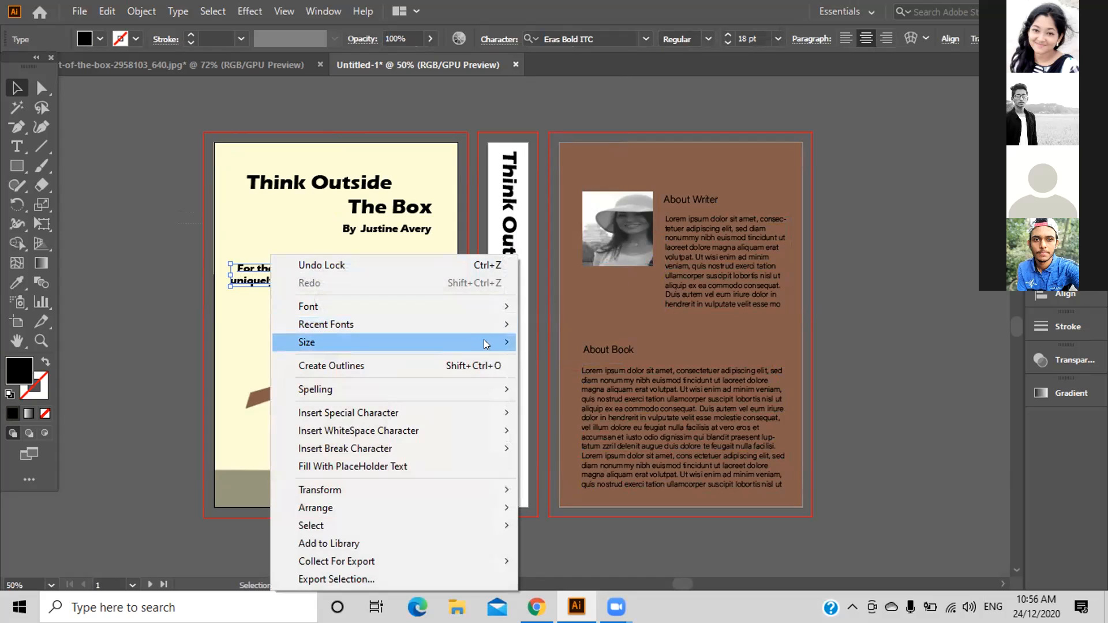
mouse_move(499, 342)
click(537, 223)
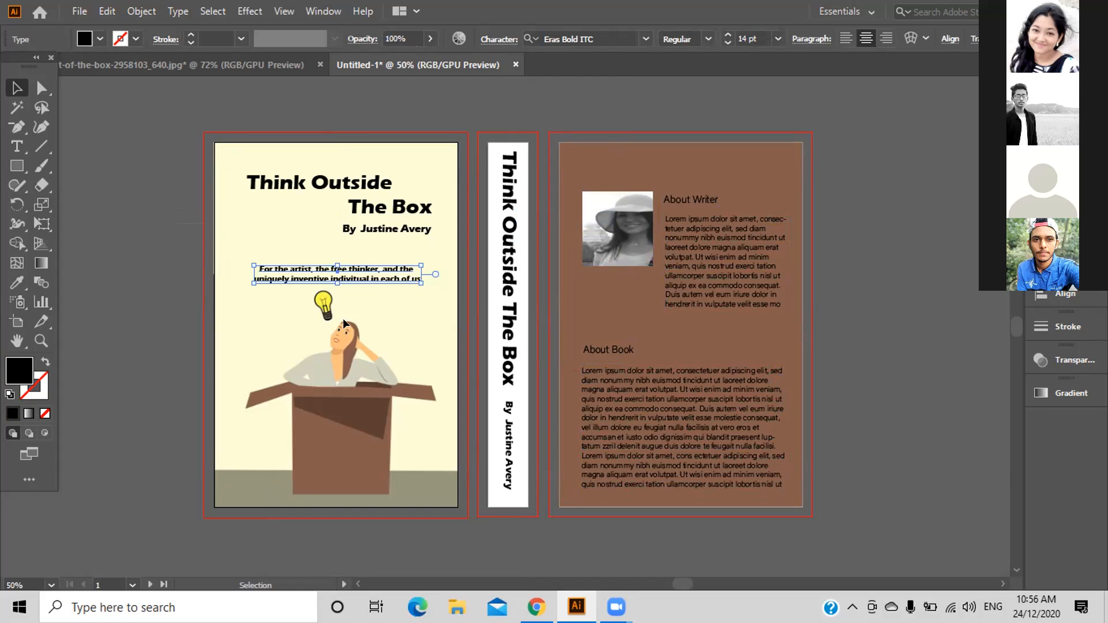
Nudge the tagline into place just below the author line.
click(169, 246)
click(318, 271)
key(Up)
key(Up)
key(Up)
key(Up)
key(Up)
key(Up)
key(Up)
key(Up)
key(Up)
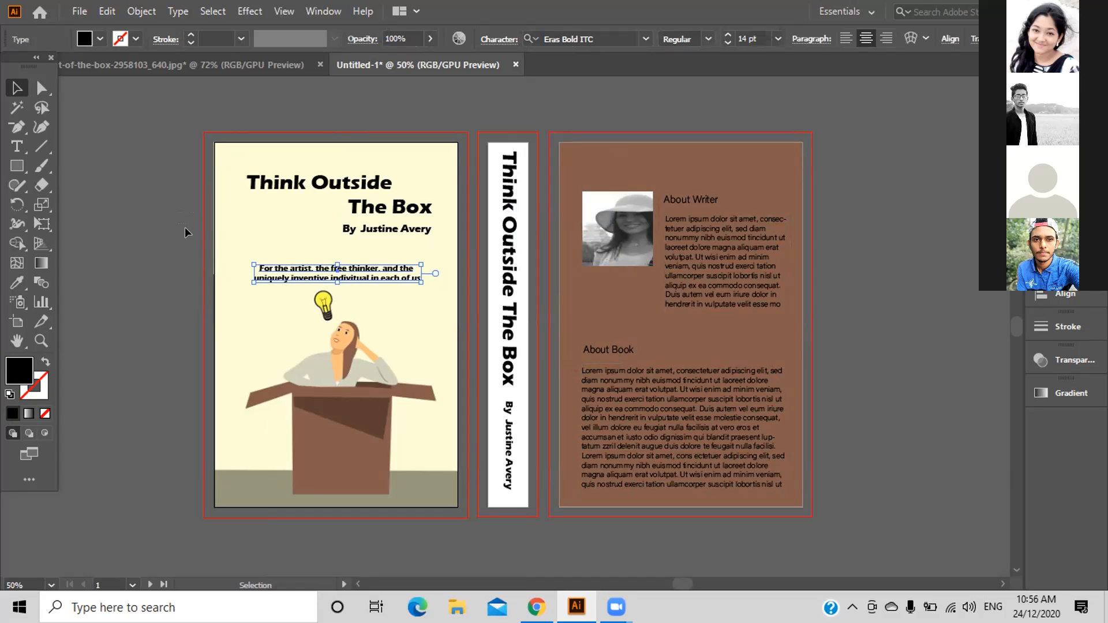
key(Right)
key(Right)
key(Right)
key(Right)
key(Right)
key(Right)
key(Right)
key(Right)
key(Right)
key(Right)
key(Right)
key(Right)
key(Right)
key(Right)
key(Right)
key(Right)
key(Right)
key(Right)
key(Right)
key(Right)
key(Down)
key(Down)
key(Down)
key(Down)
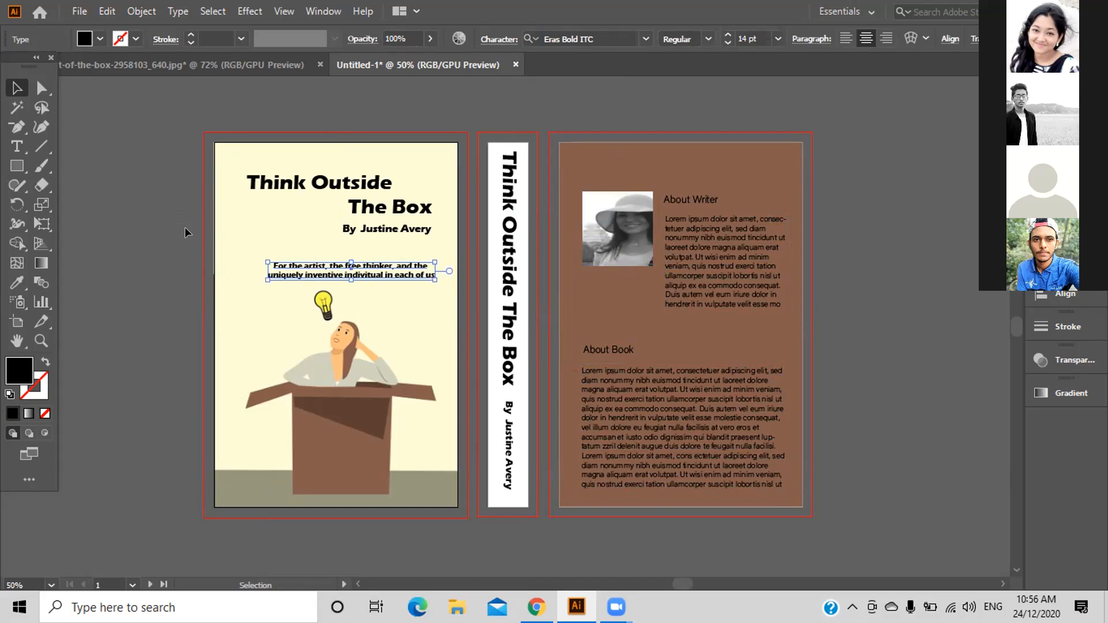
key(Up)
key(Up)
key(Up)
key(Right)
key(Right)
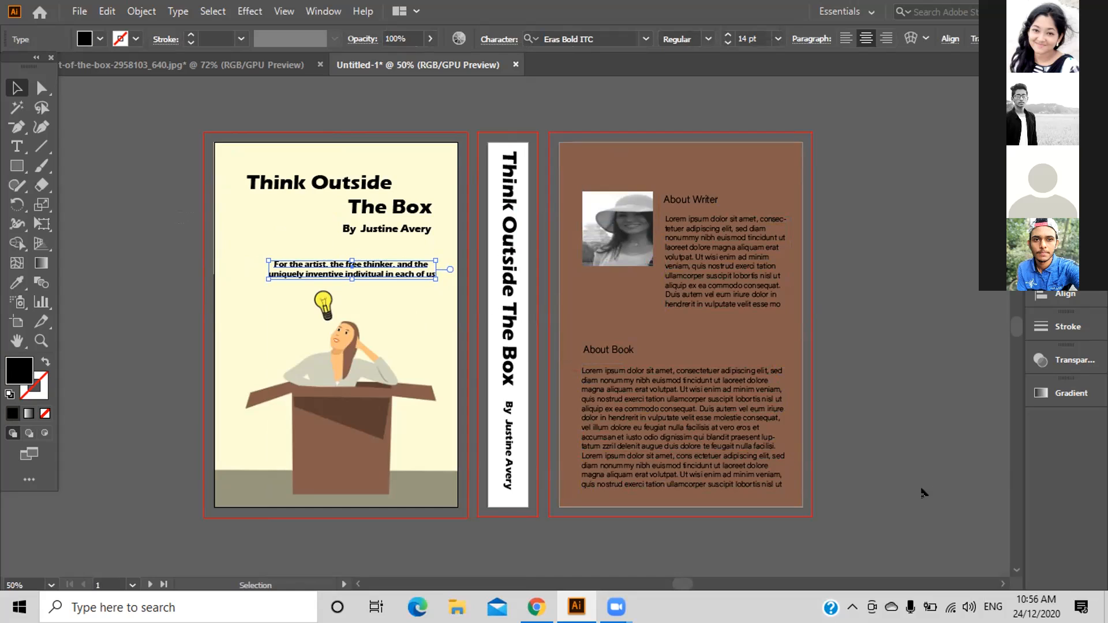
Switch Align To to Align to Artboard, then back to Align to Selection.
click(1042, 298)
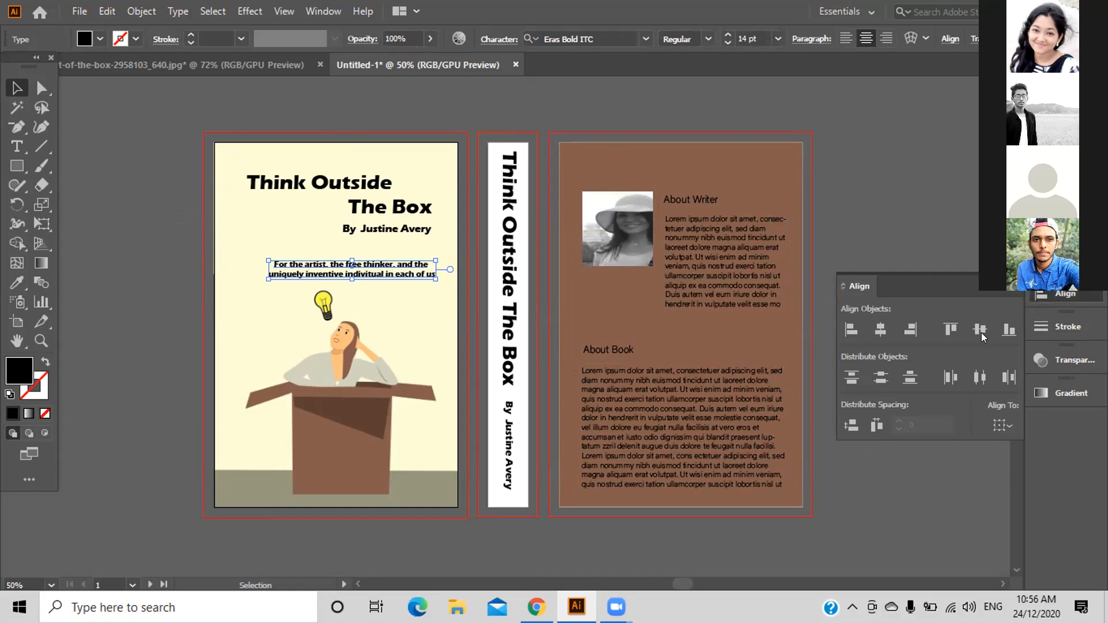
click(1004, 426)
click(1020, 481)
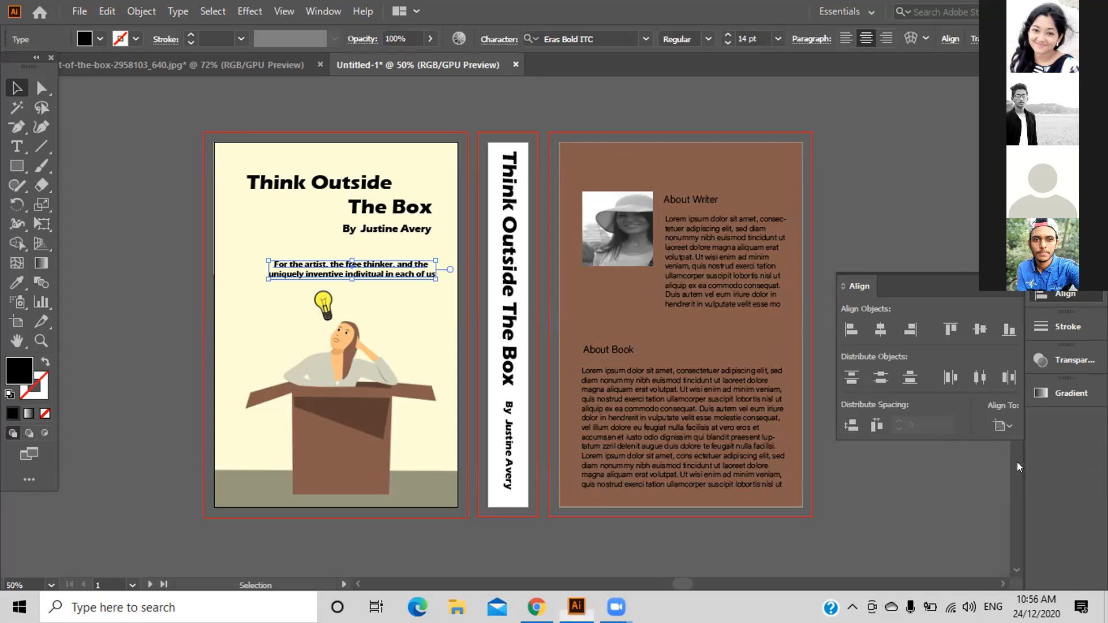
click(1003, 425)
click(1014, 445)
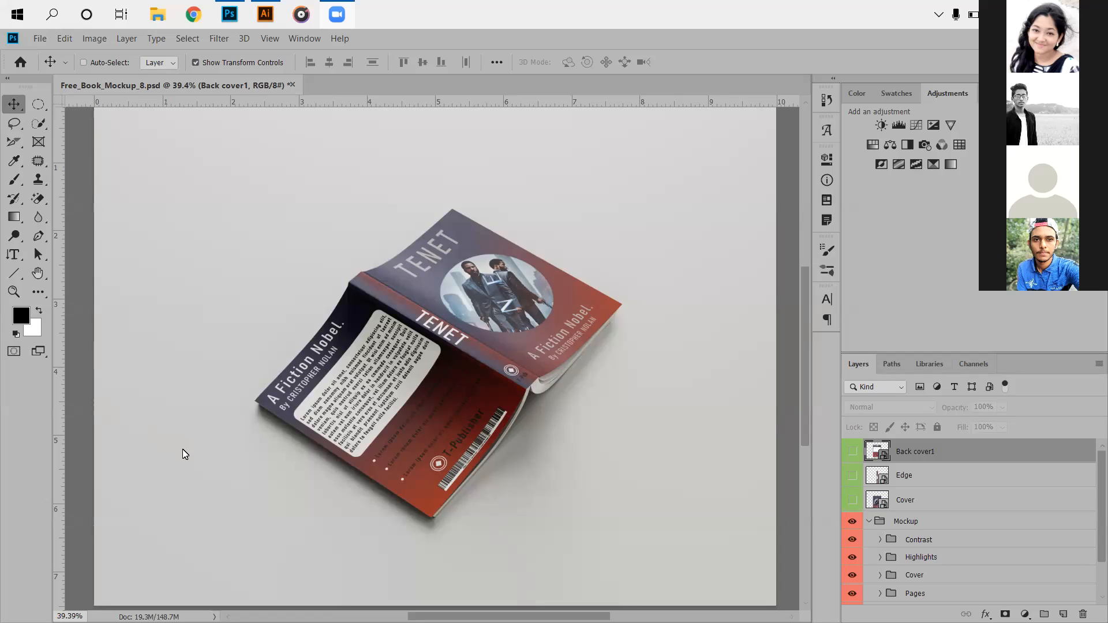
Go to Fiverr in a new window and search for 'book cover' services.
click(193, 21)
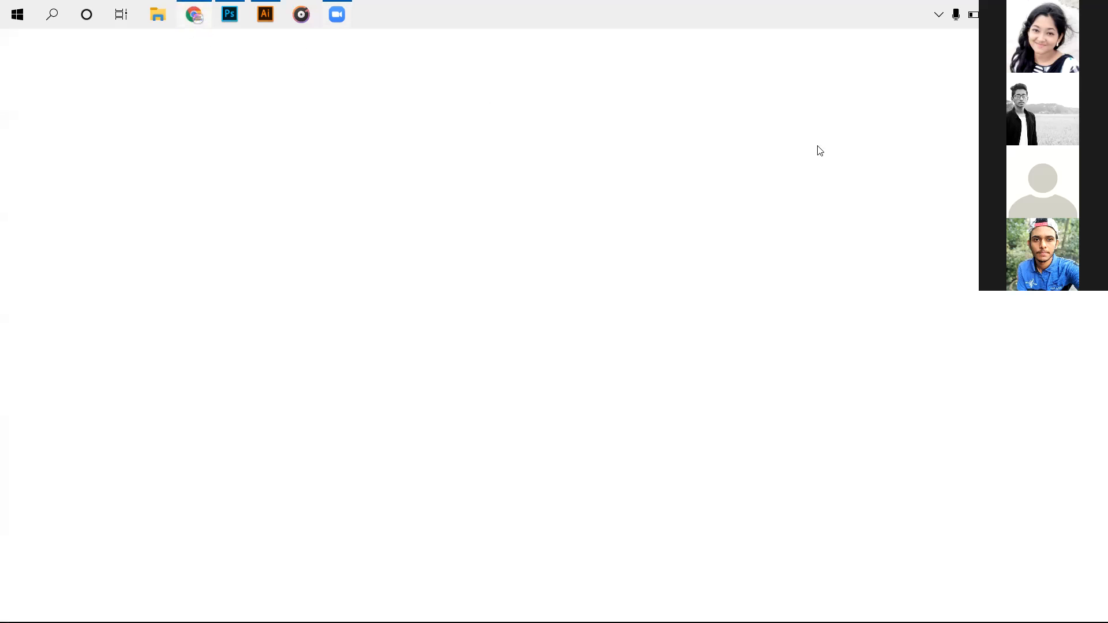
click(856, 91)
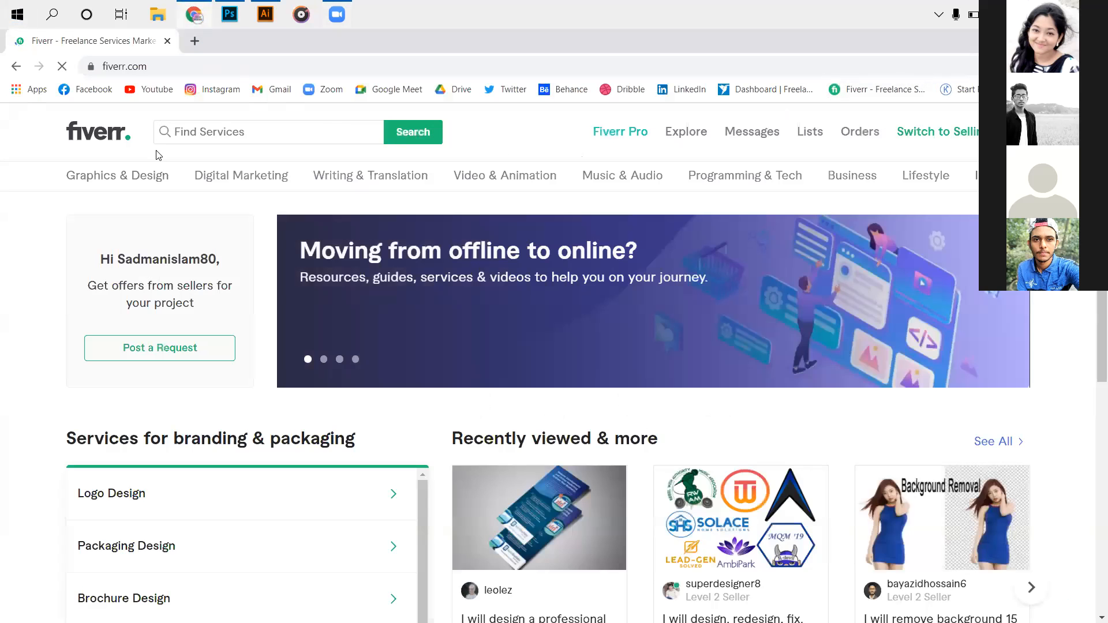
click(240, 137)
text(booo)
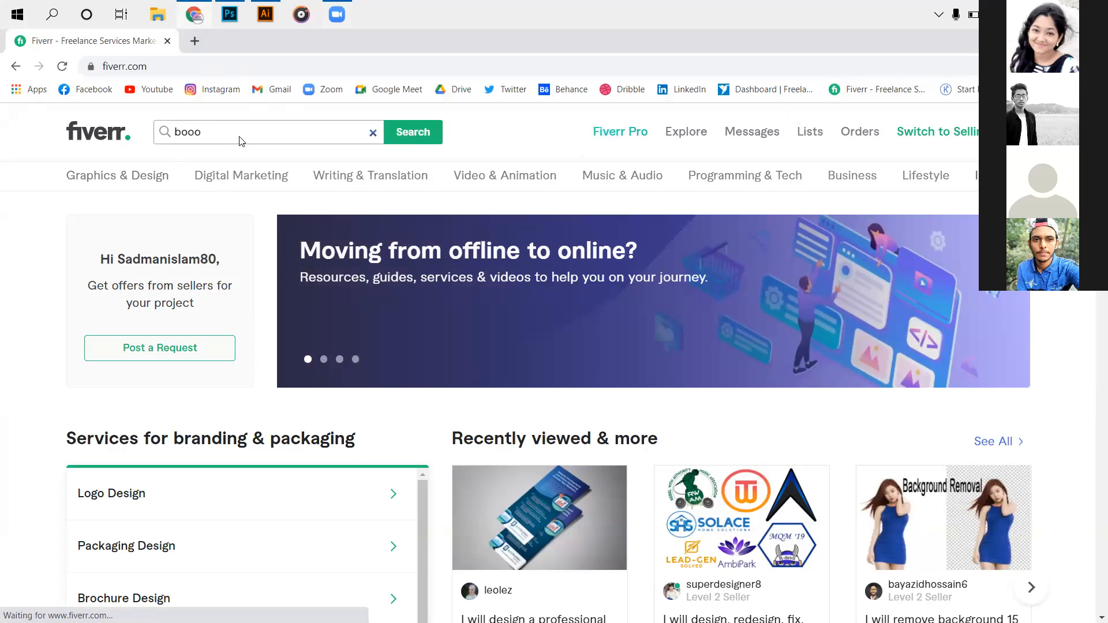
key(BackSpace)
text(k)
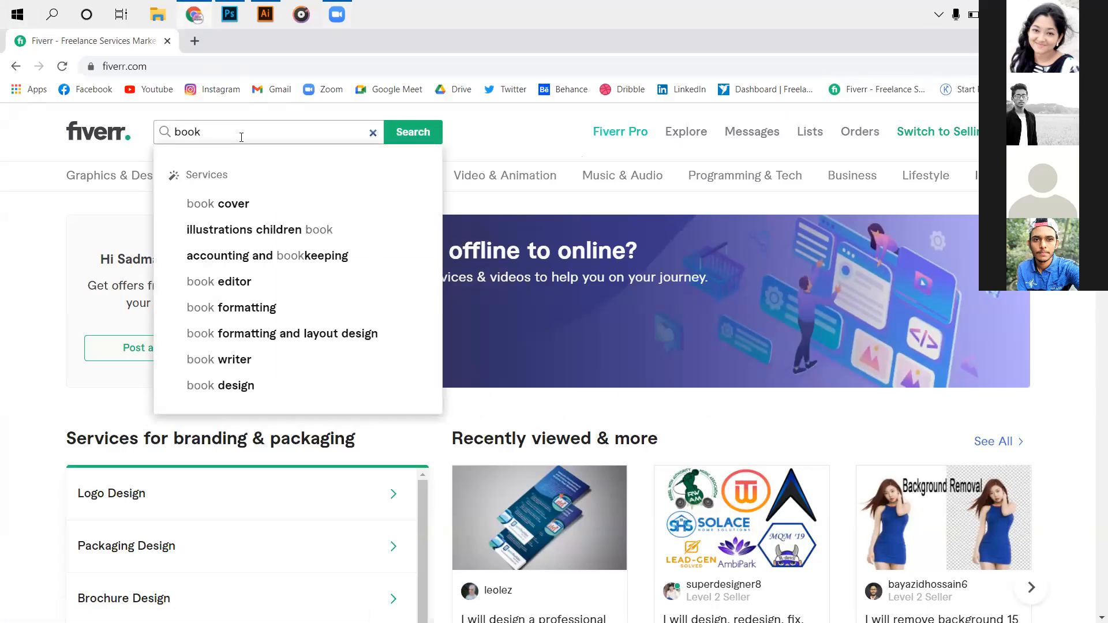
click(257, 203)
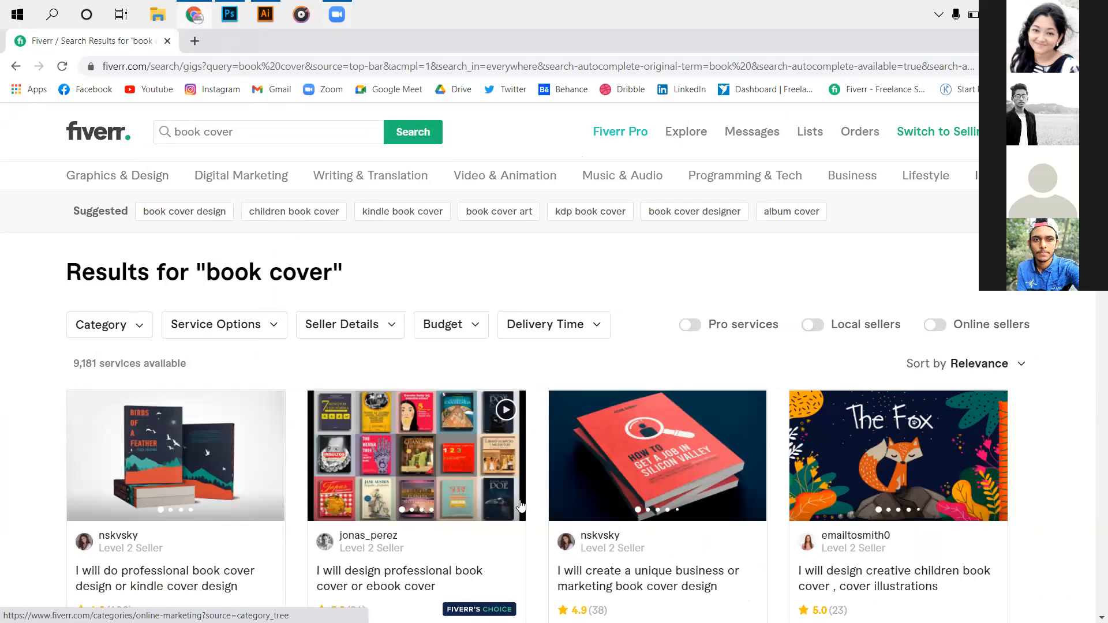
Scroll down the 'book cover' results to review more sellers' designs and prices.
scroll(227, 513, down, 1)
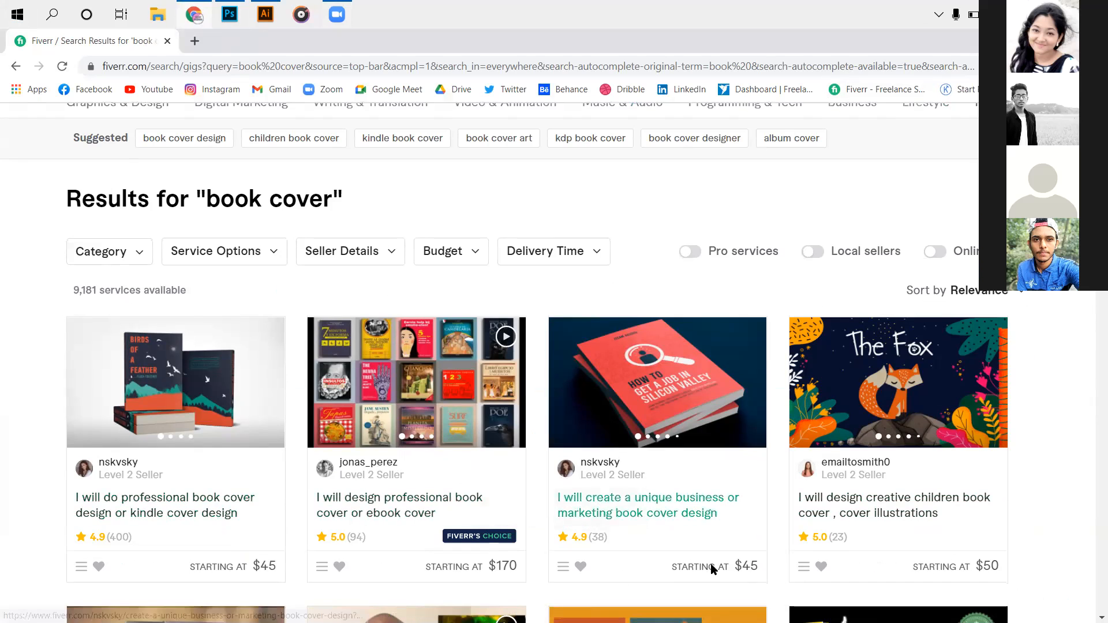
scroll(713, 569, down, 2)
scroll(713, 569, down, 3)
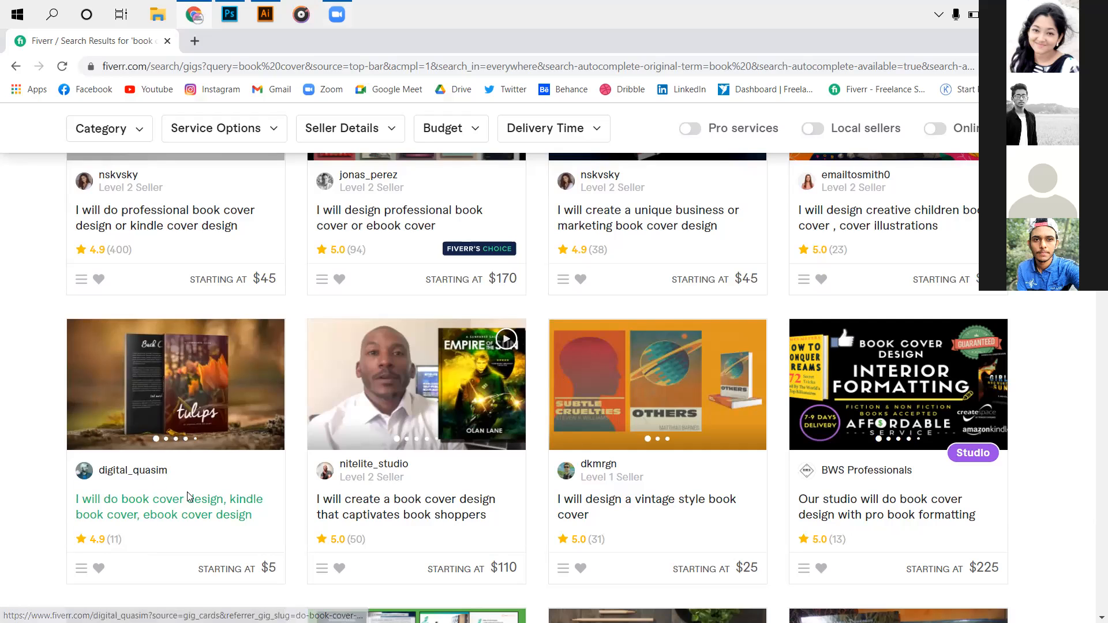
scroll(142, 496, down, 2)
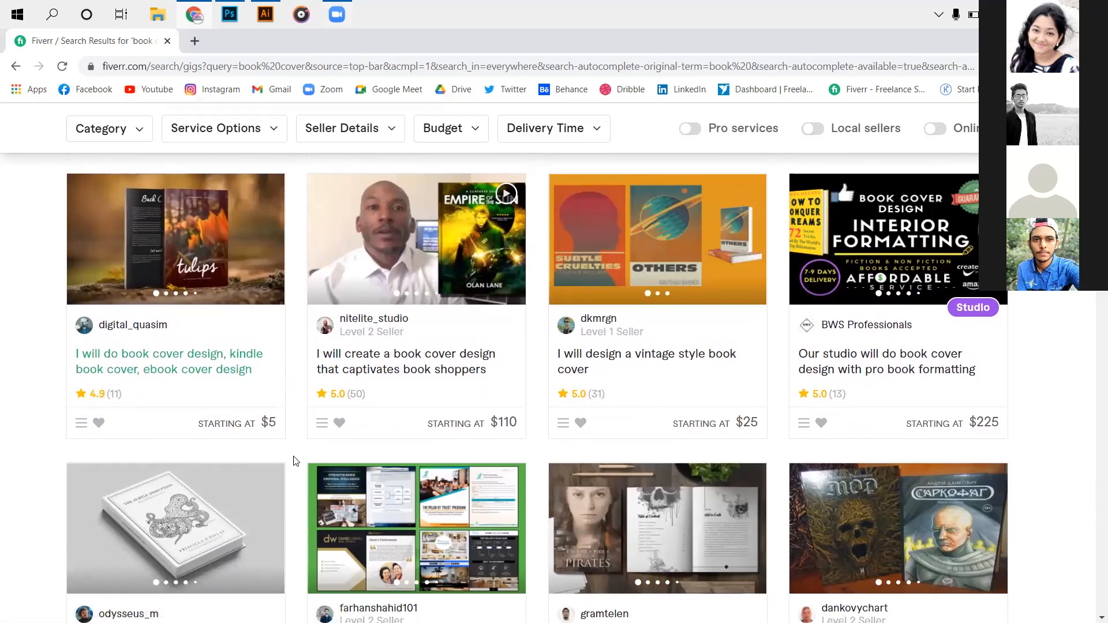
scroll(296, 480, down, 2)
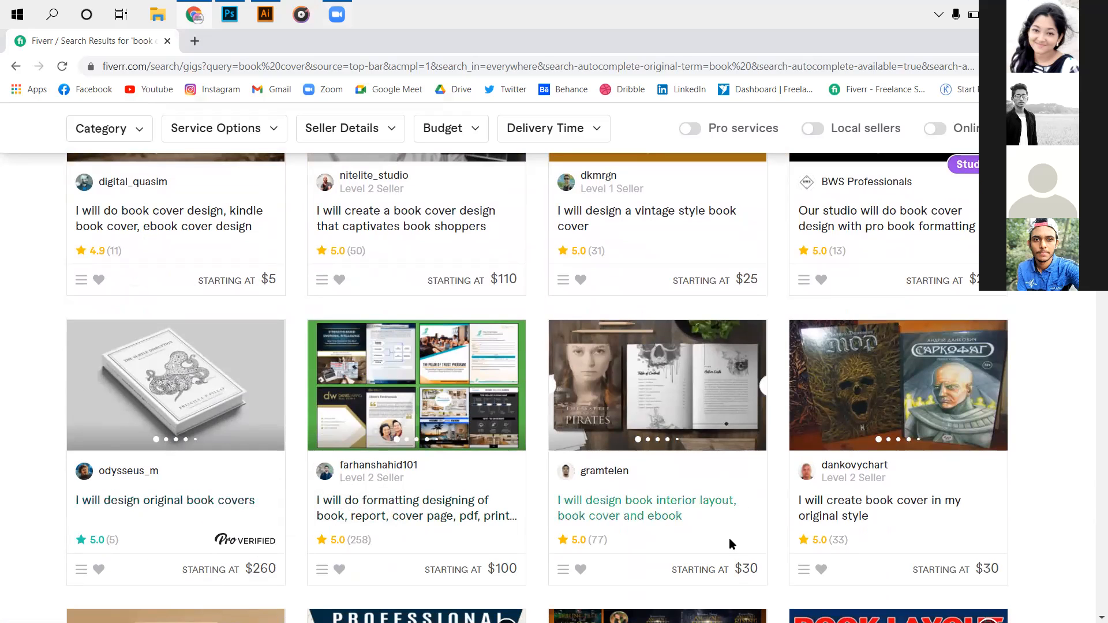
scroll(749, 548, down, 5)
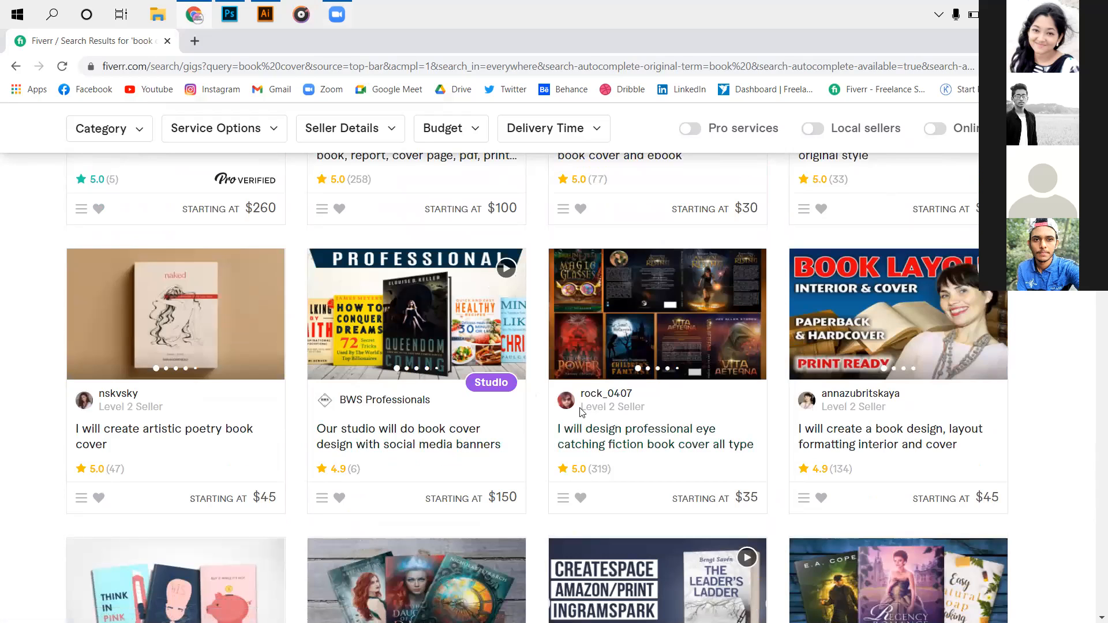
scroll(466, 428, down, 3)
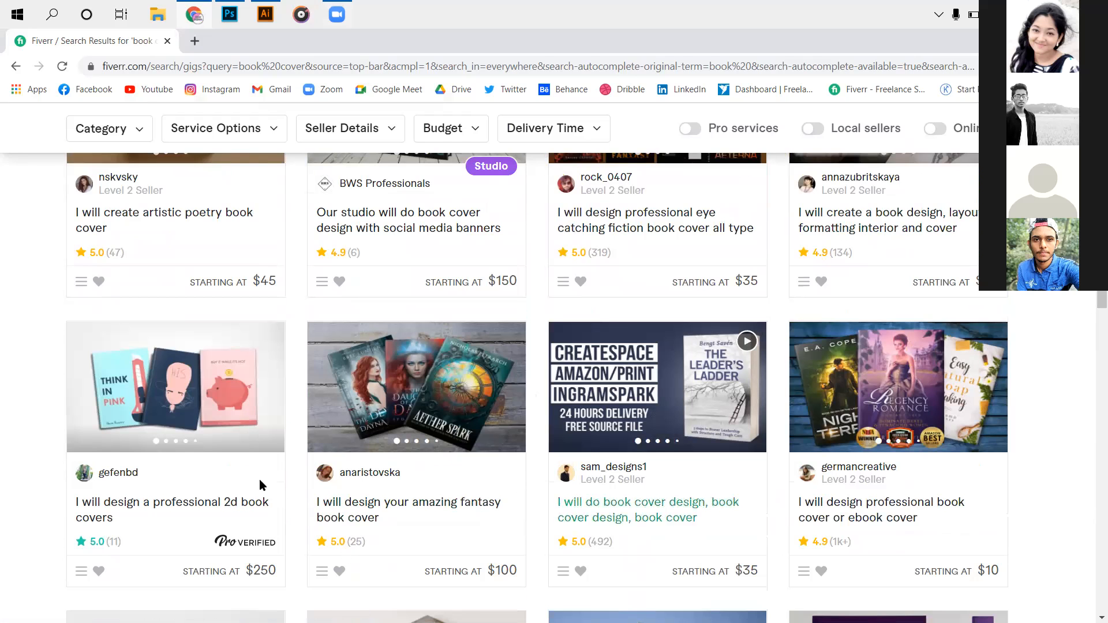
scroll(569, 304, down, 5)
scroll(398, 392, down, 8)
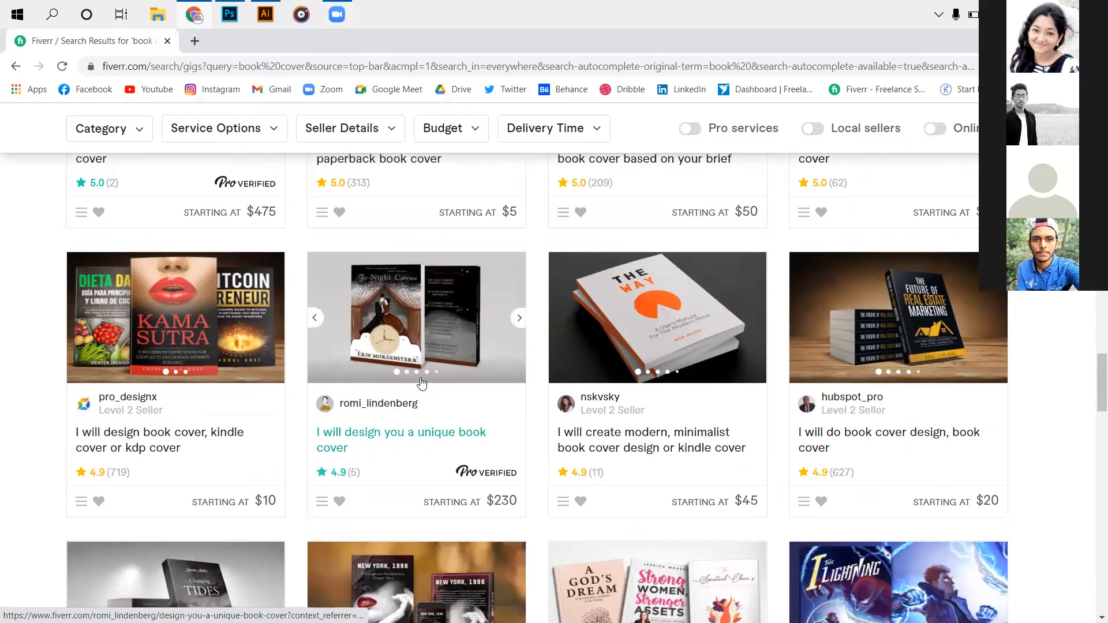
scroll(454, 432, down, 3)
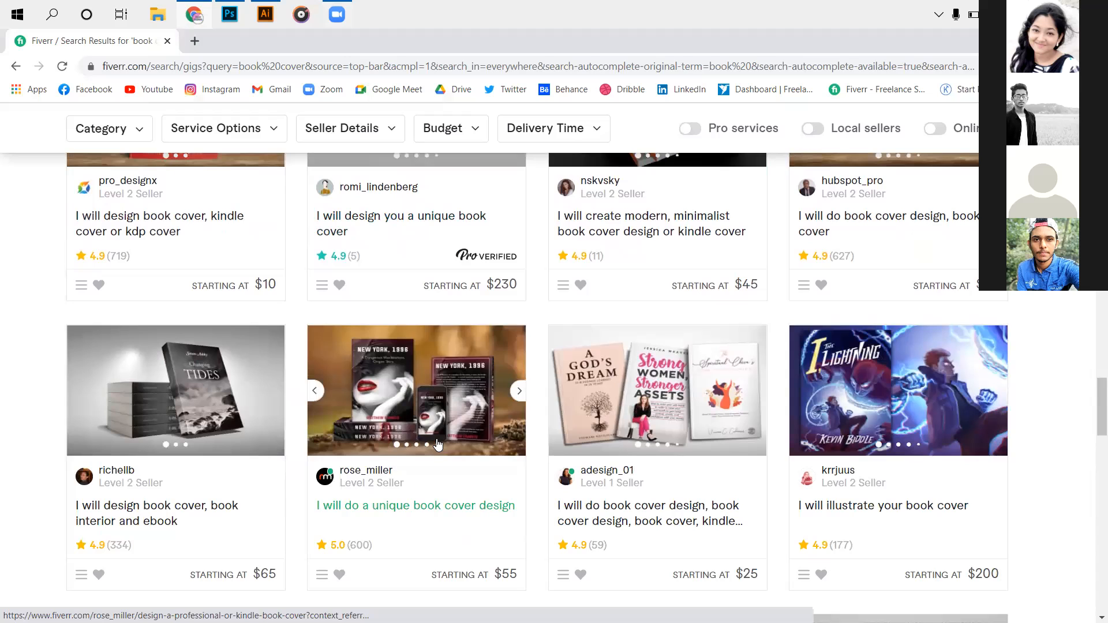
scroll(444, 449, down, 2)
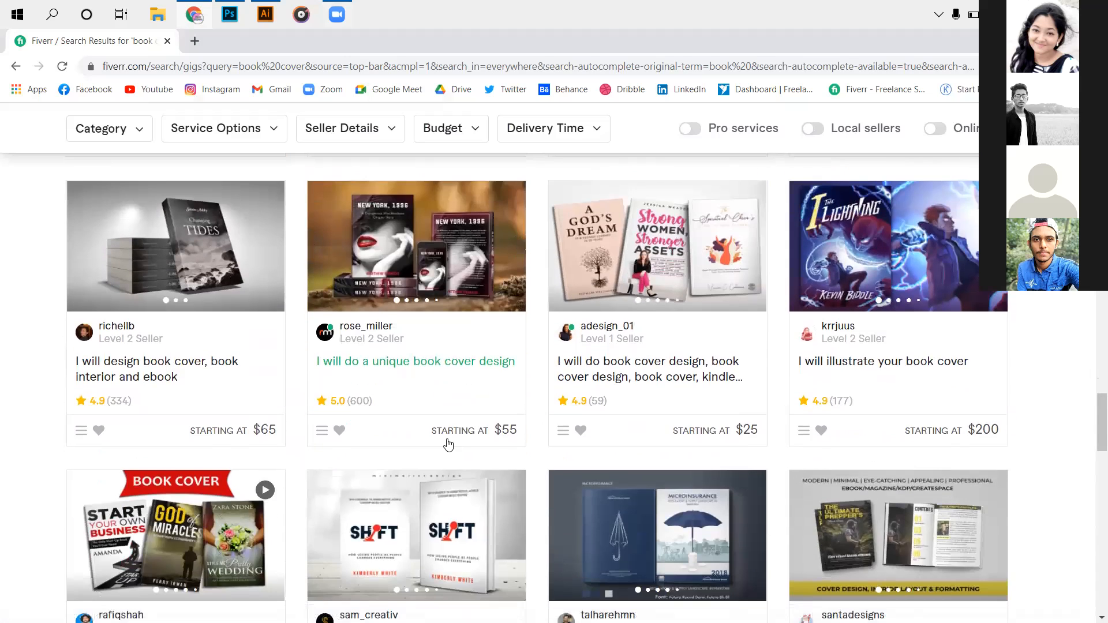
scroll(448, 444, down, 1)
scroll(438, 470, down, 3)
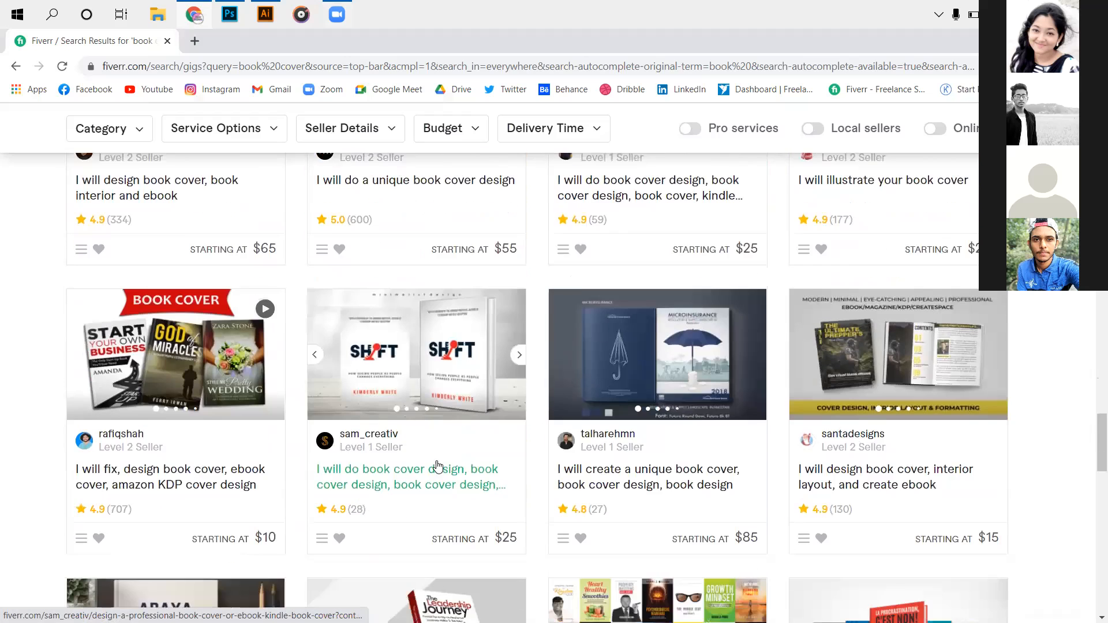
scroll(419, 454, down, 4)
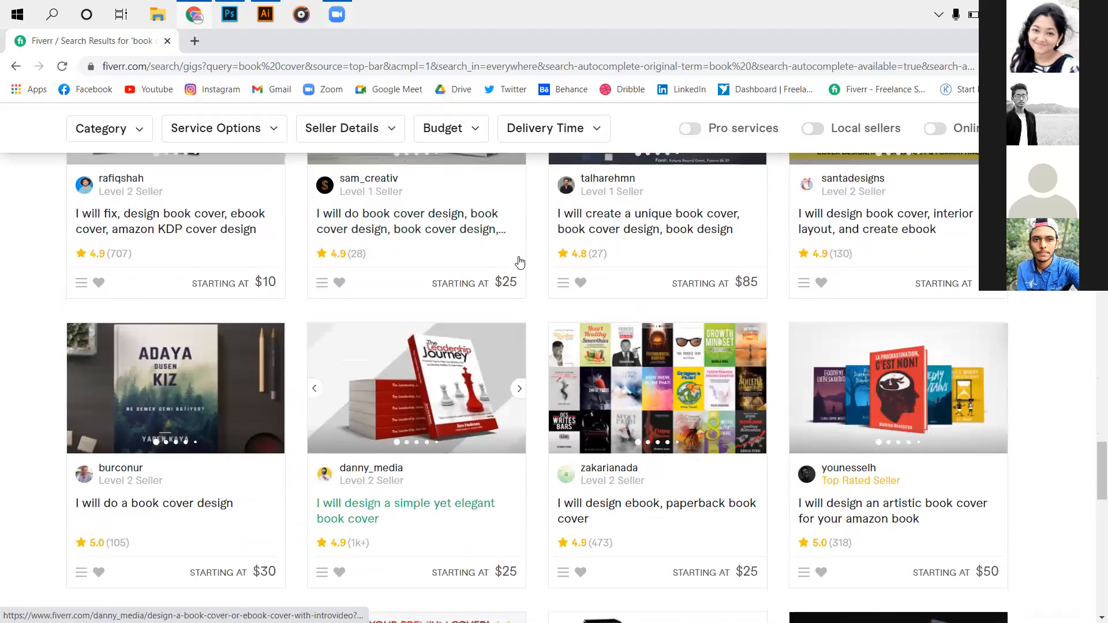
scroll(435, 337, down, 2)
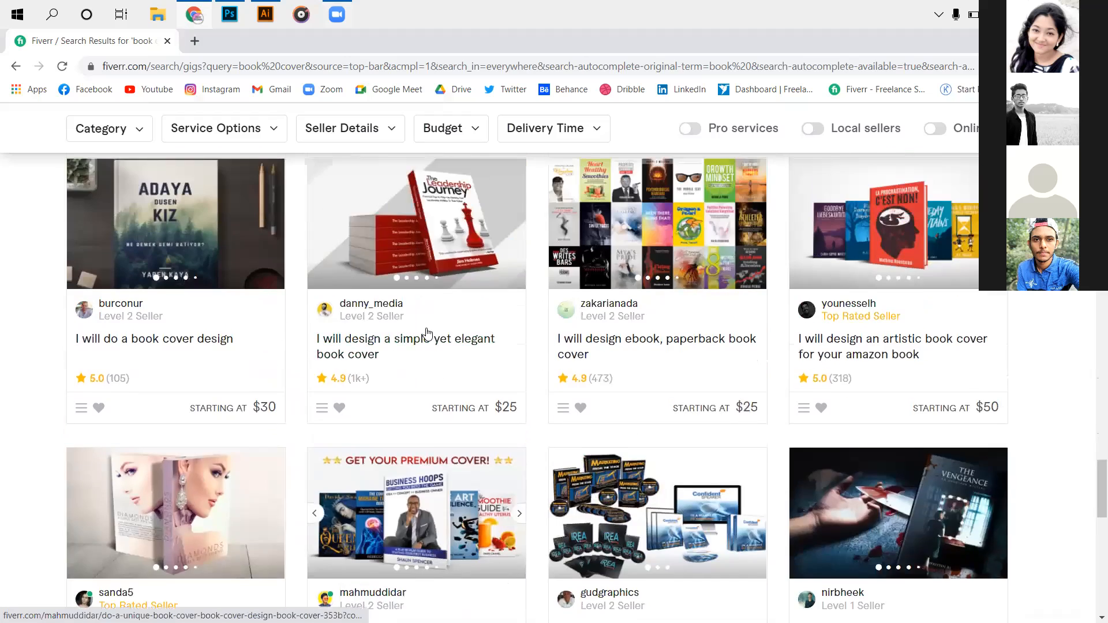
scroll(461, 323, up, 2)
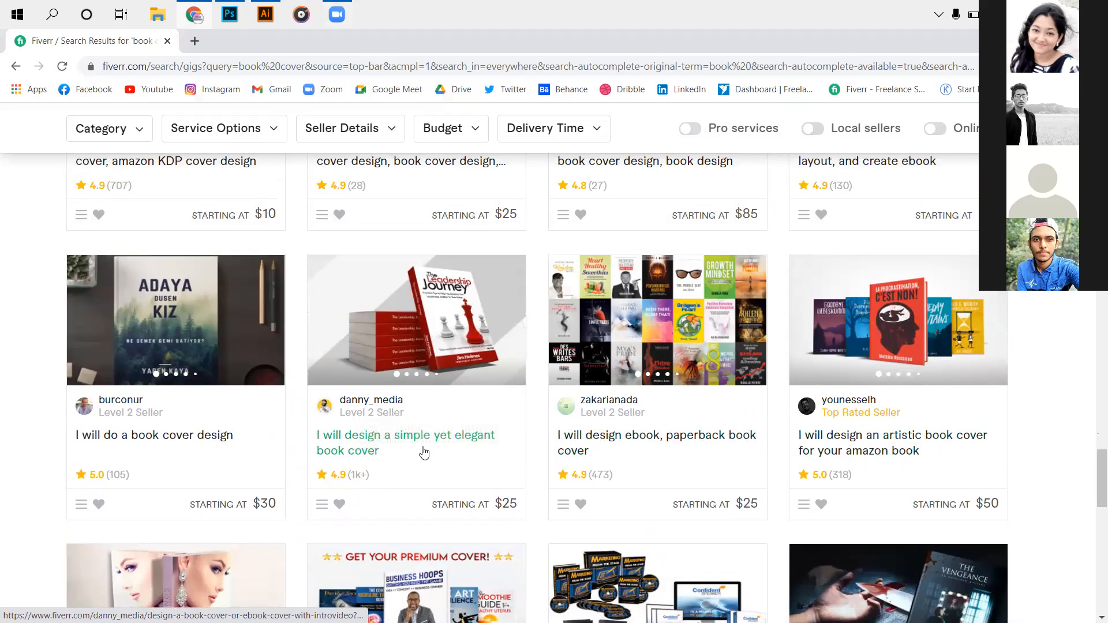
Scroll back to the top of the 'book cover' results, with search and filters visible.
scroll(335, 419, up, 3)
scroll(326, 411, up, 7)
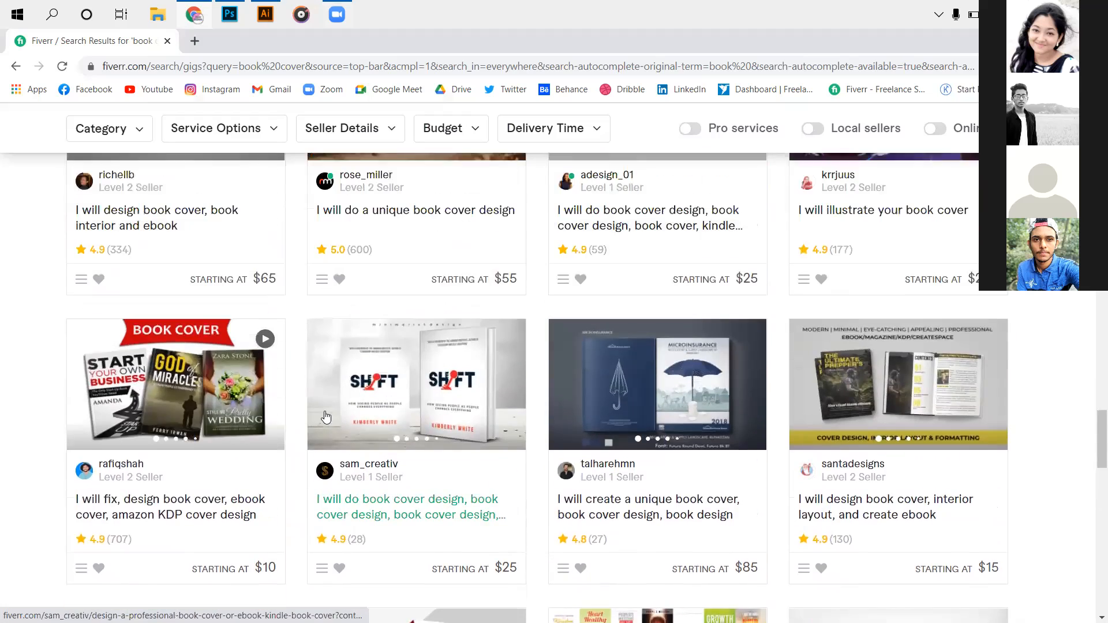
scroll(231, 398, up, 8)
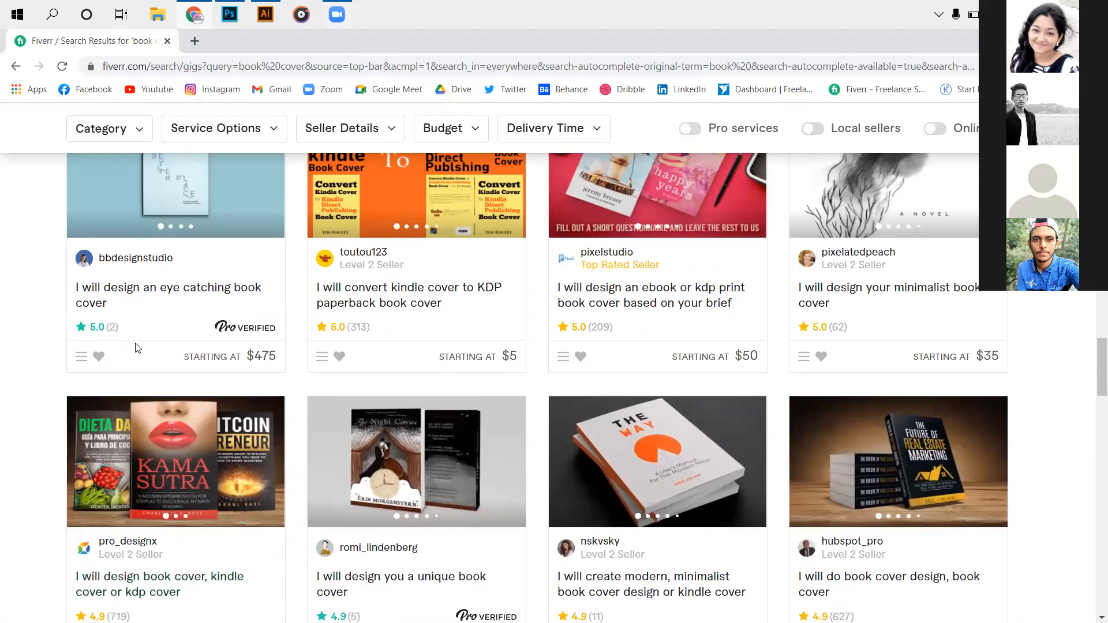
scroll(157, 322, up, 3)
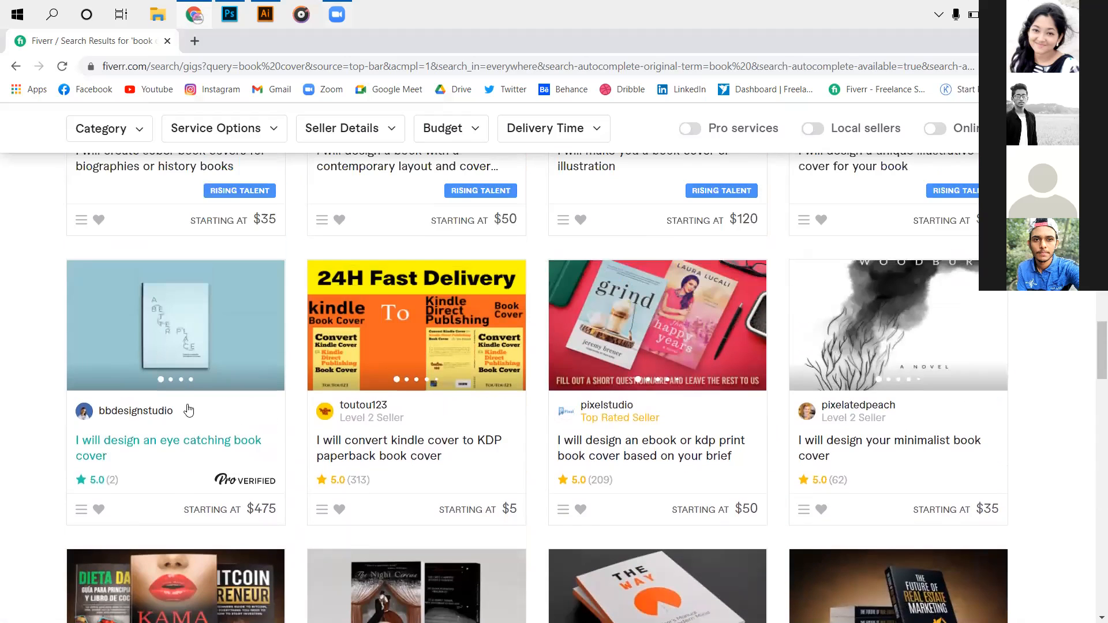
scroll(158, 326, up, 2)
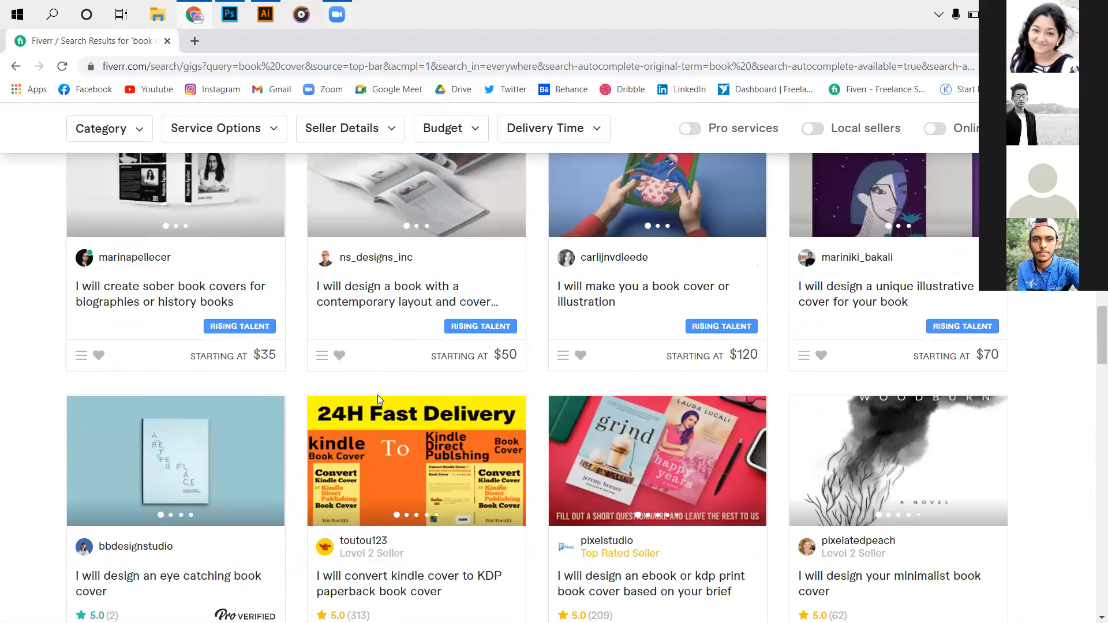
scroll(450, 436, up, 1)
scroll(467, 449, up, 2)
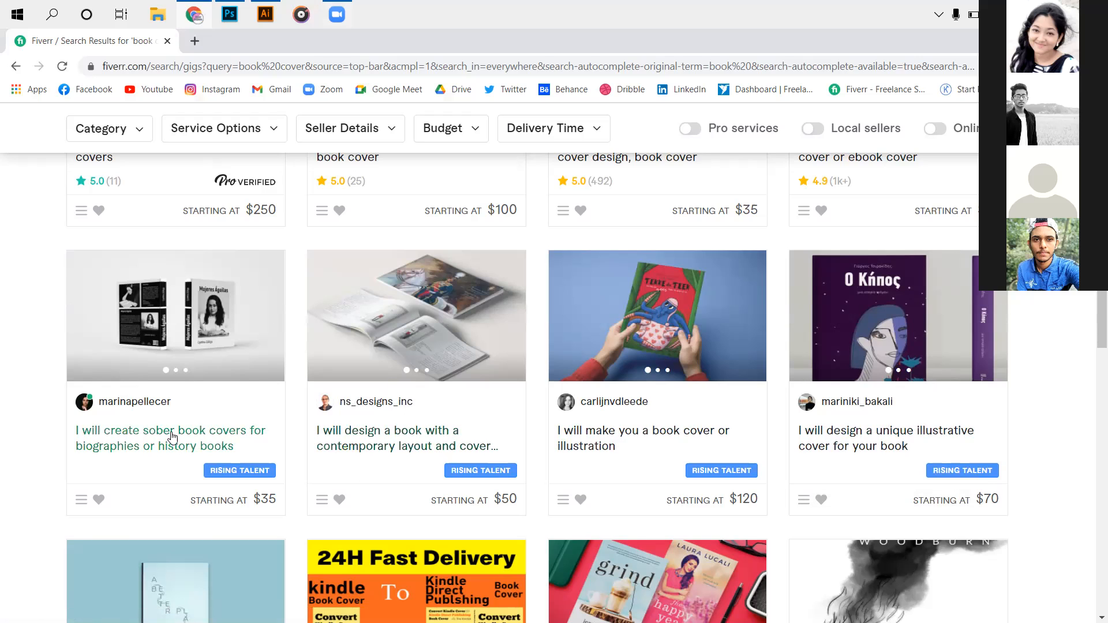
scroll(228, 427, up, 1)
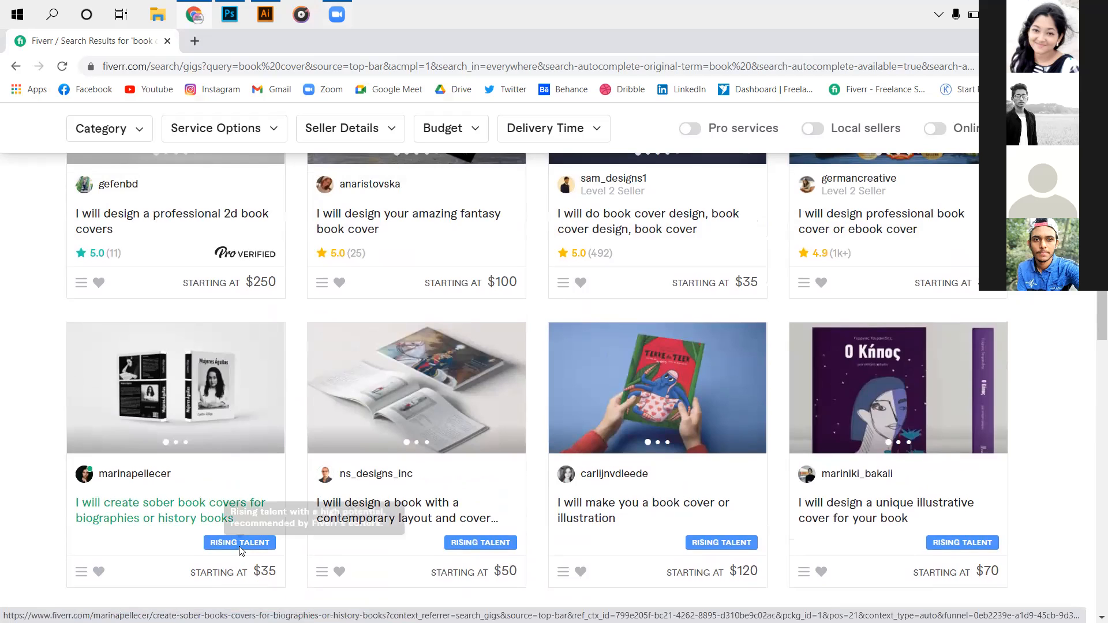
scroll(242, 411, up, 1)
scroll(248, 403, up, 1)
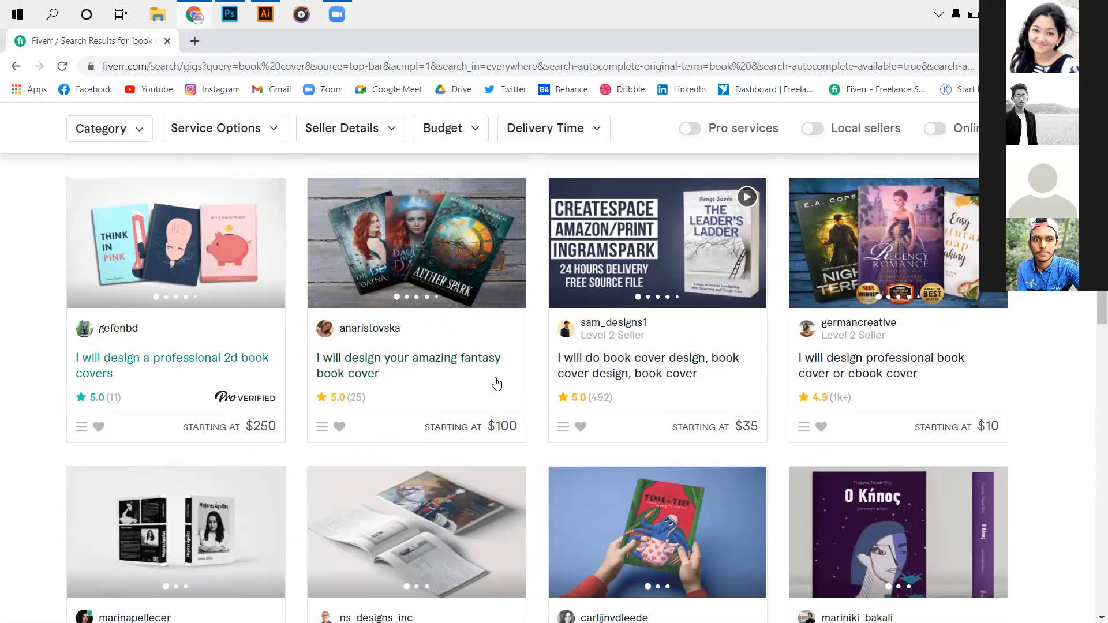
scroll(495, 384, up, 1)
scroll(577, 427, up, 2)
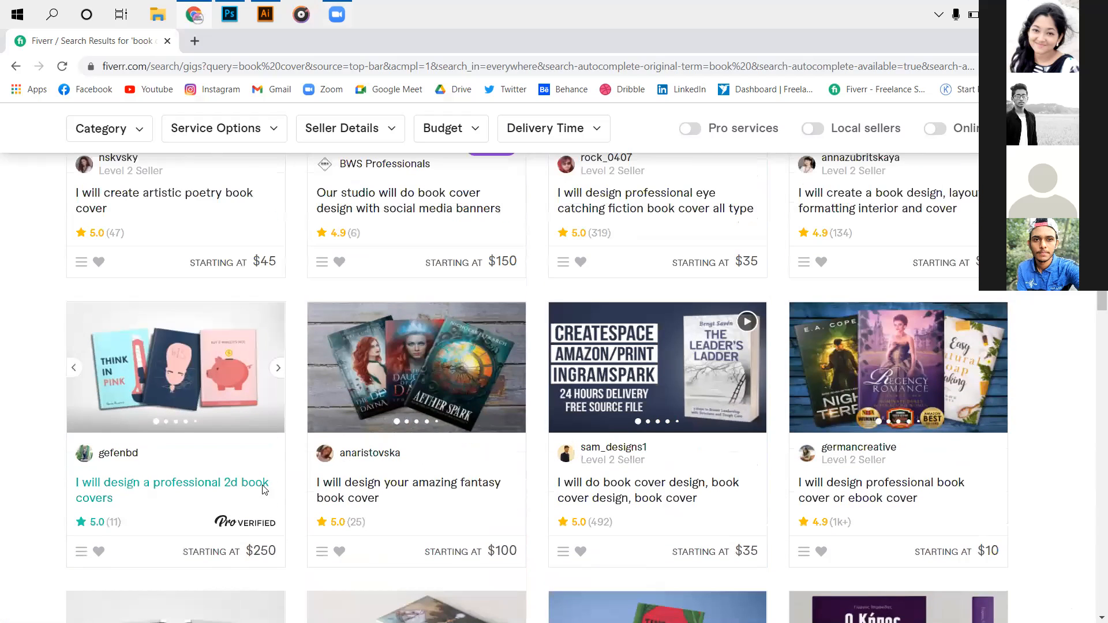
scroll(297, 370, up, 3)
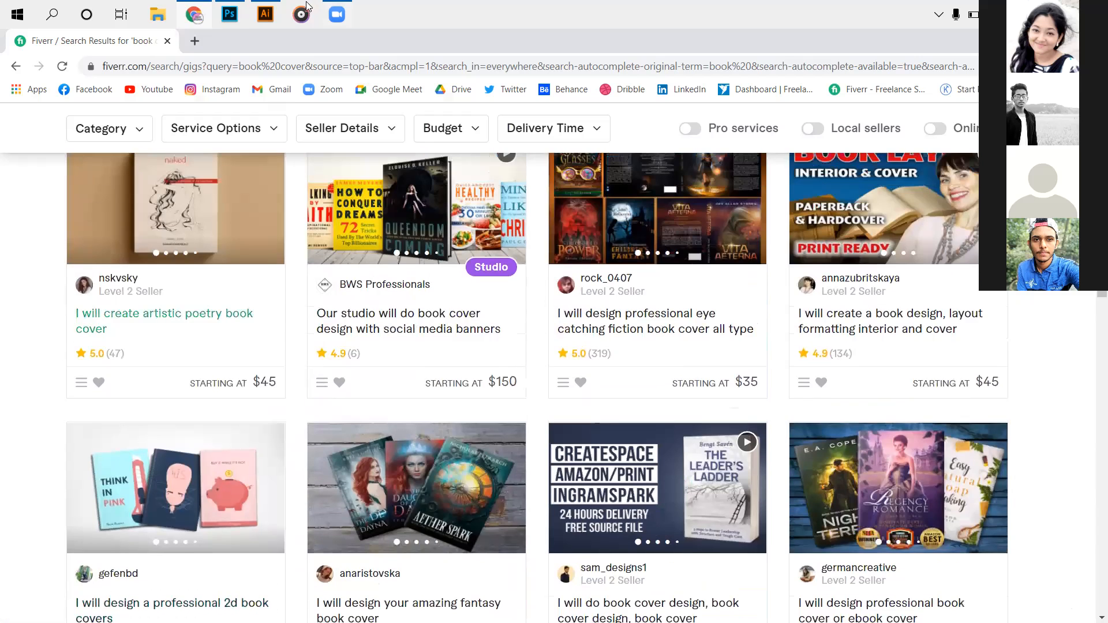
scroll(600, 600, up, 3)
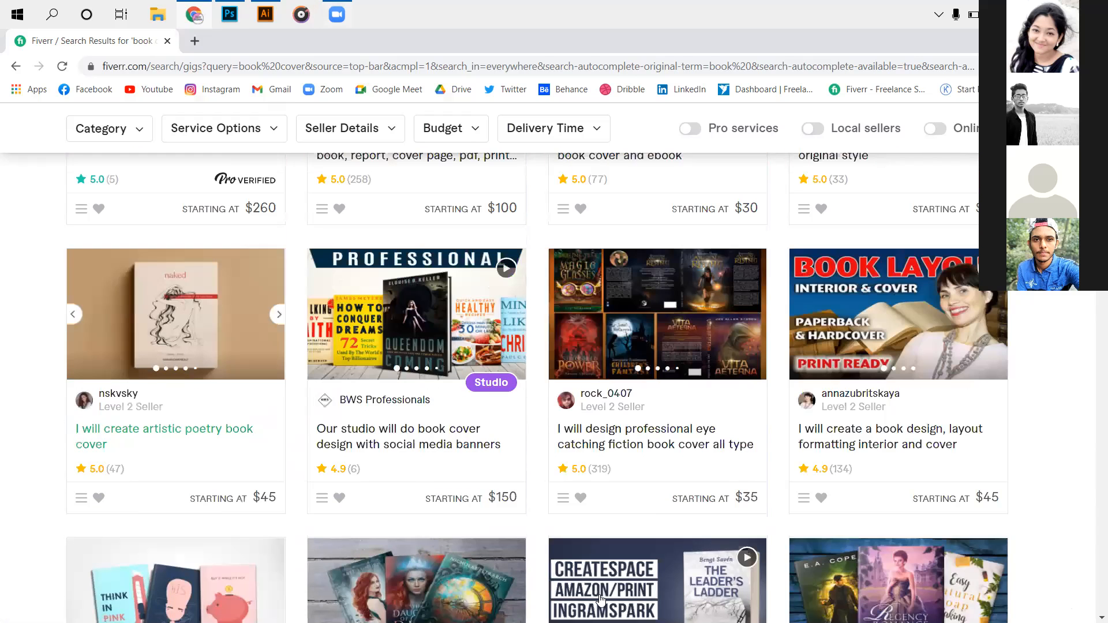
scroll(601, 600, up, 10)
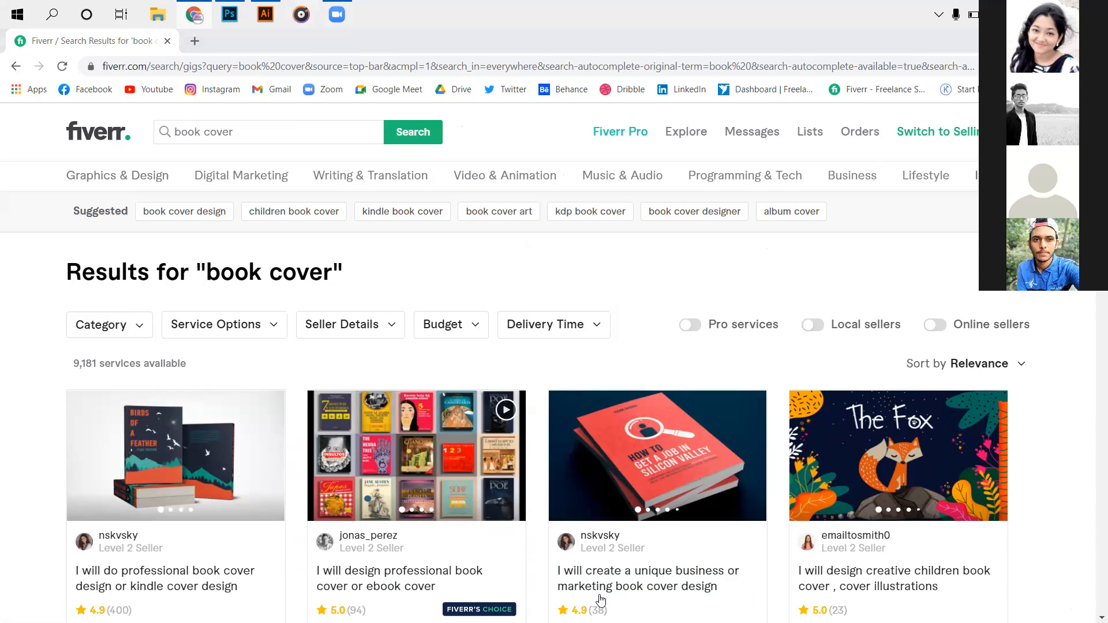
Open Free_Book_Mockup_8 from Downloads > Compressed > MD235_Free_Book_Mockup.
click(180, 295)
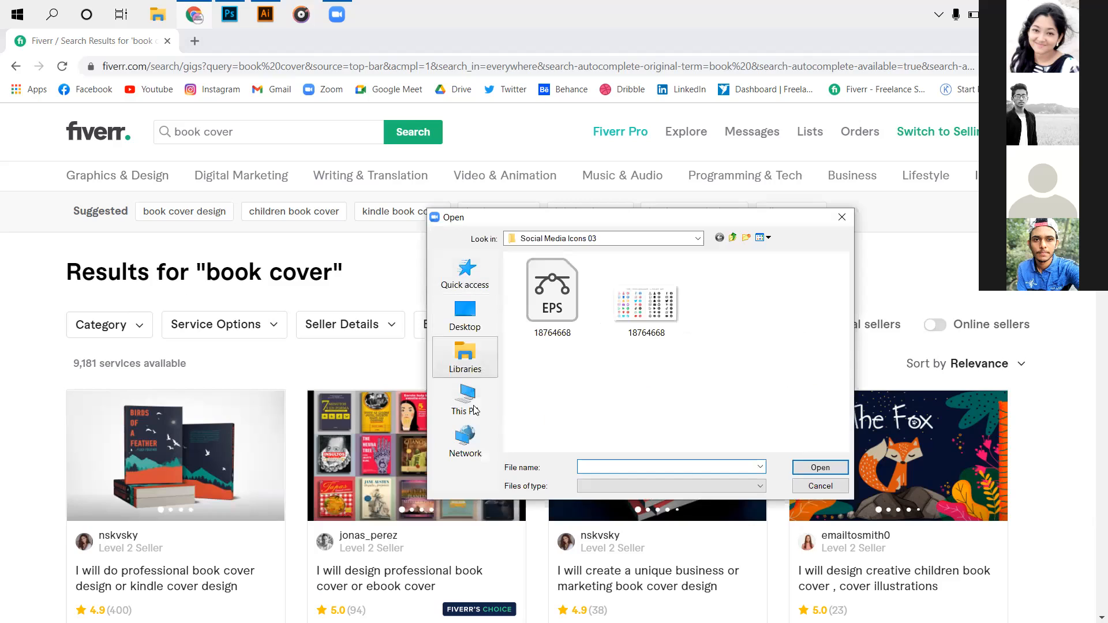
click(471, 406)
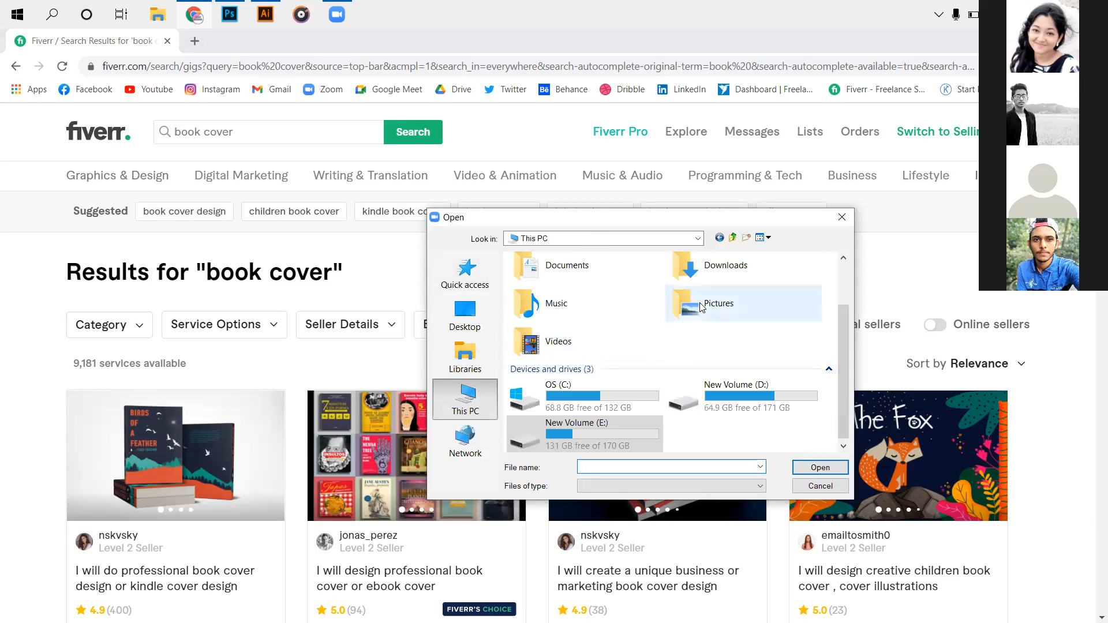
double_click(715, 278)
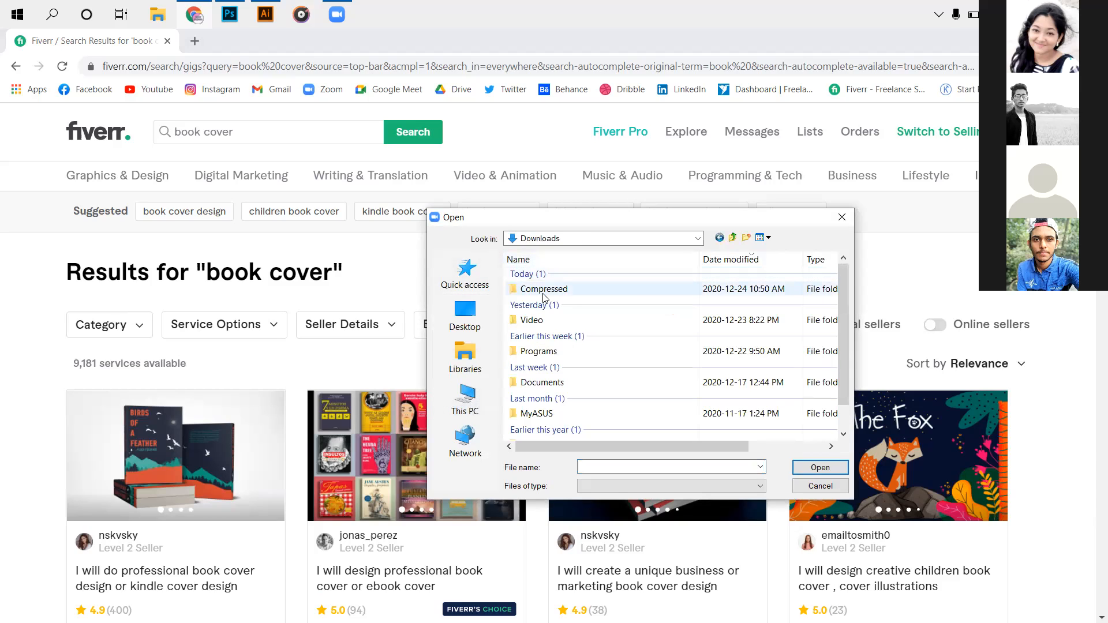
double_click(543, 297)
scroll(711, 370, down, 10)
scroll(703, 372, up, 10)
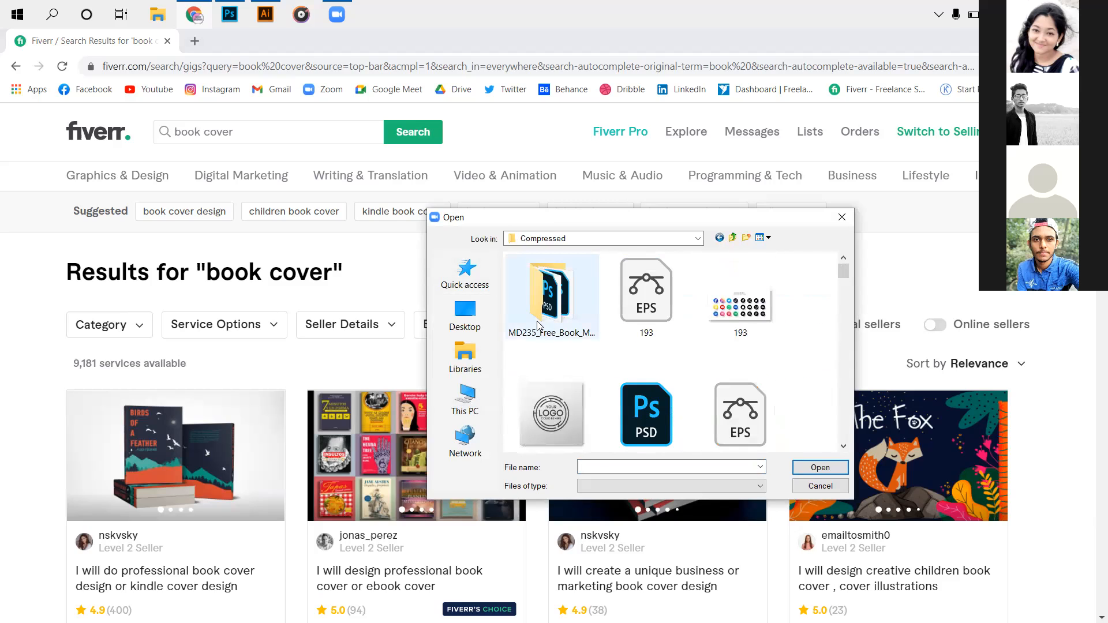
double_click(537, 325)
click(606, 427)
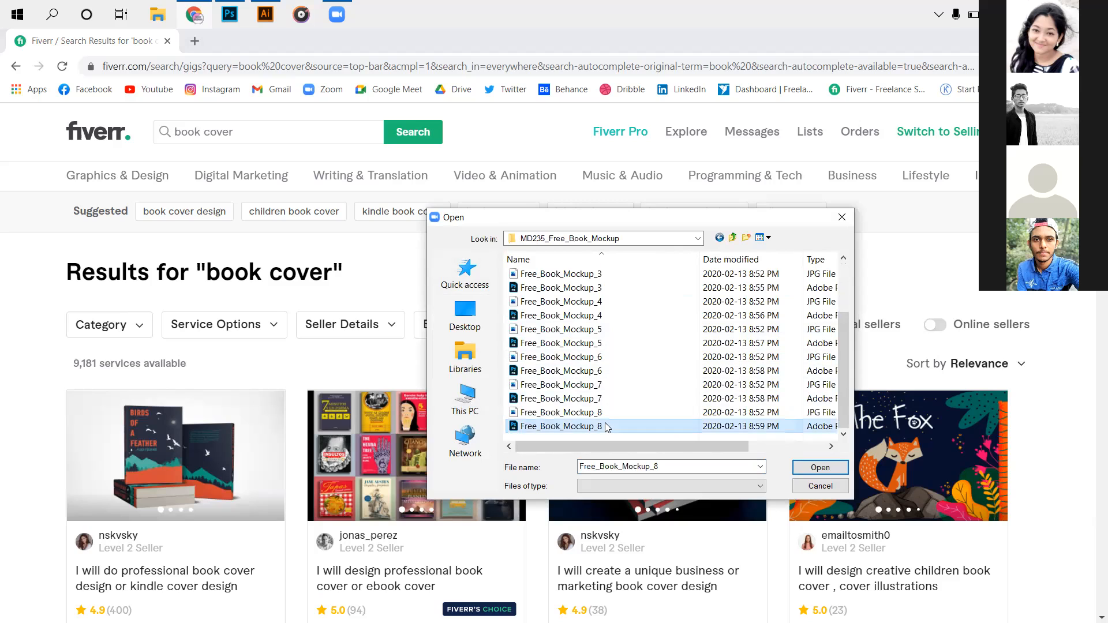
click(823, 470)
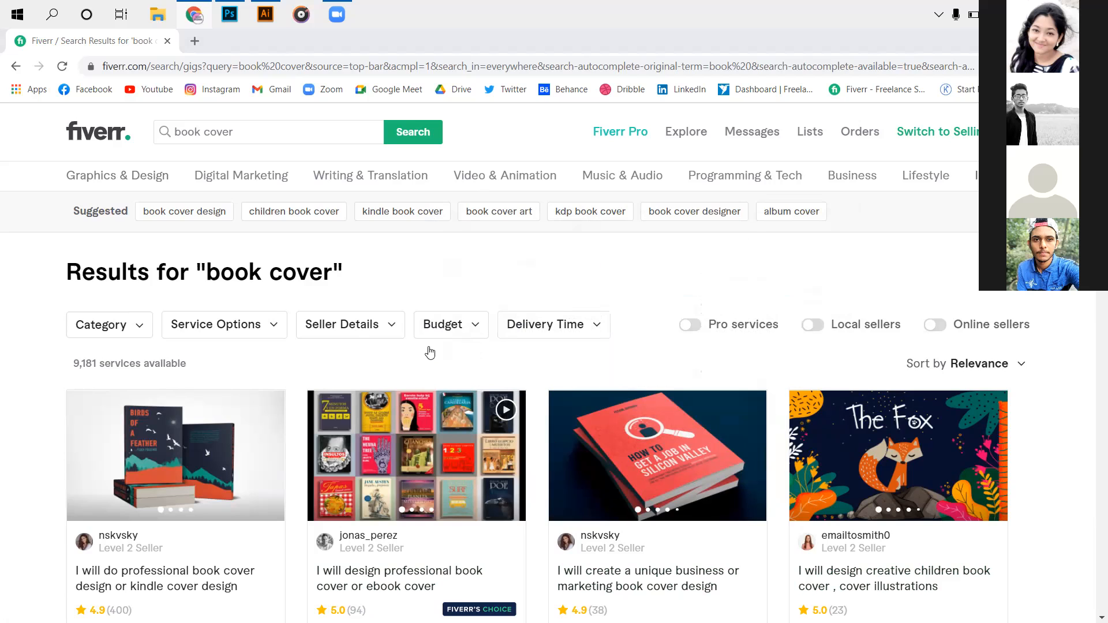
scroll(304, 462, down, 3)
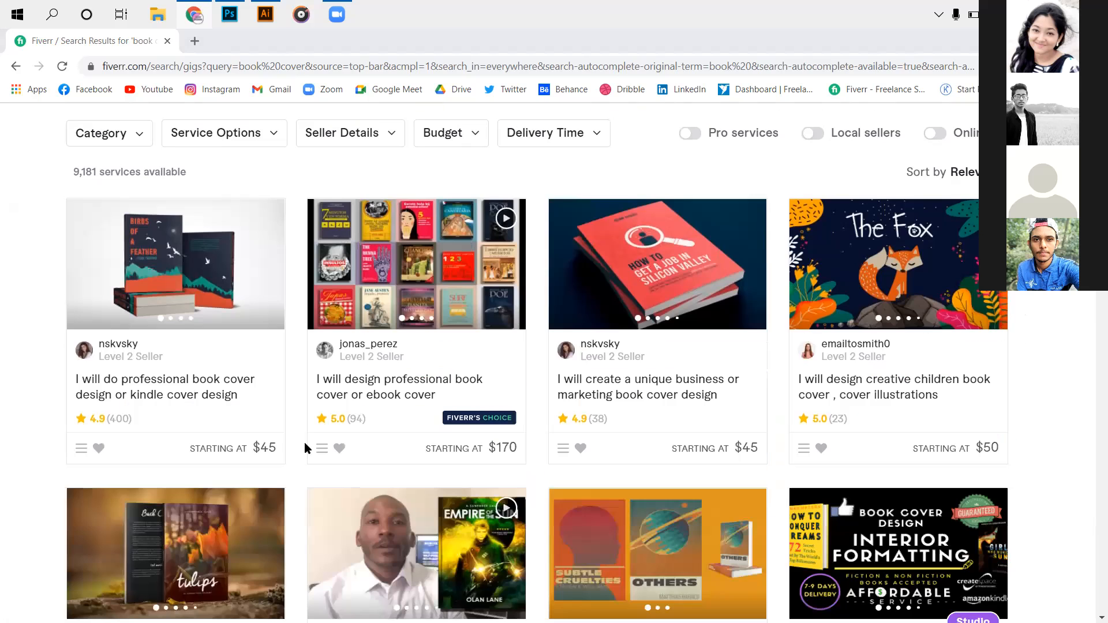
scroll(306, 456, down, 2)
Glance over more Fiverr gigs, then select the front-cover title block in Illustrator.
scroll(327, 282, down, 2)
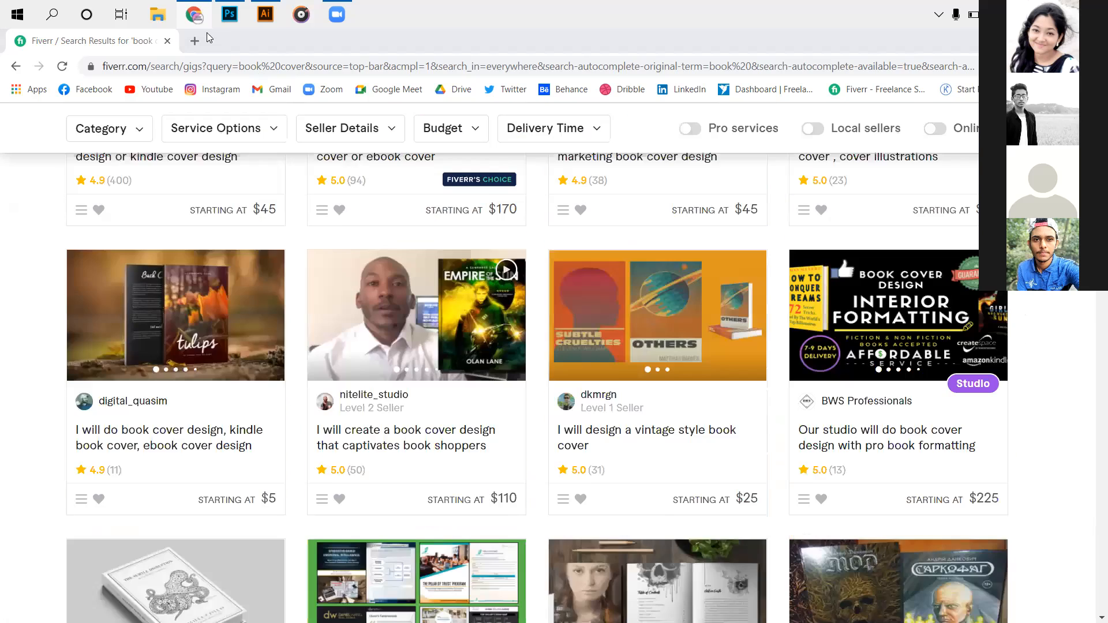
scroll(450, 485, up, 6)
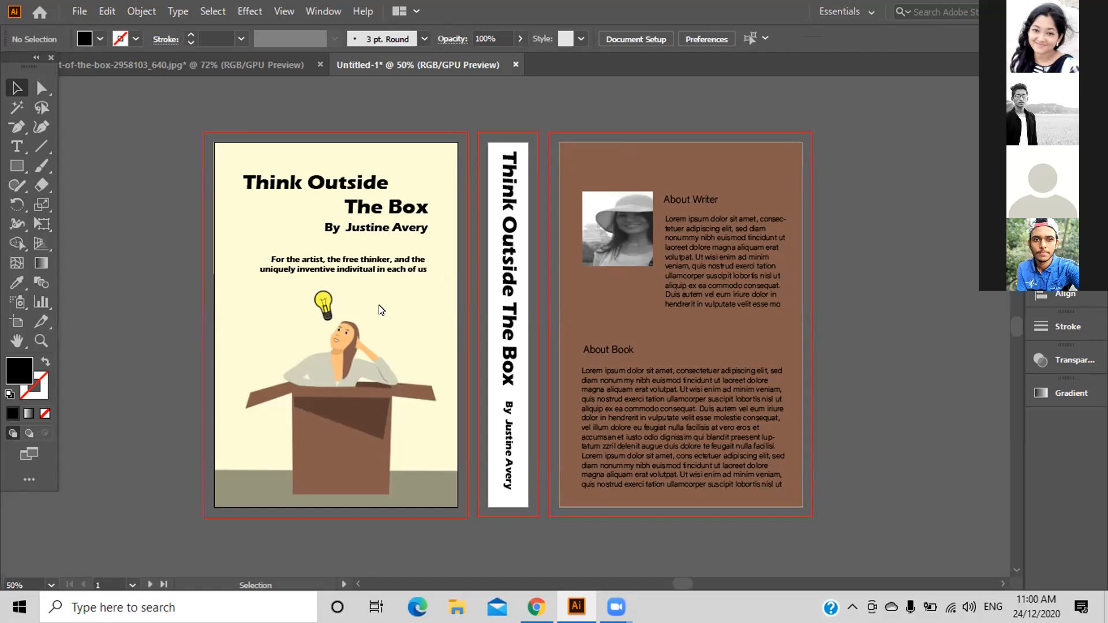
drag(414, 283, 300, 175)
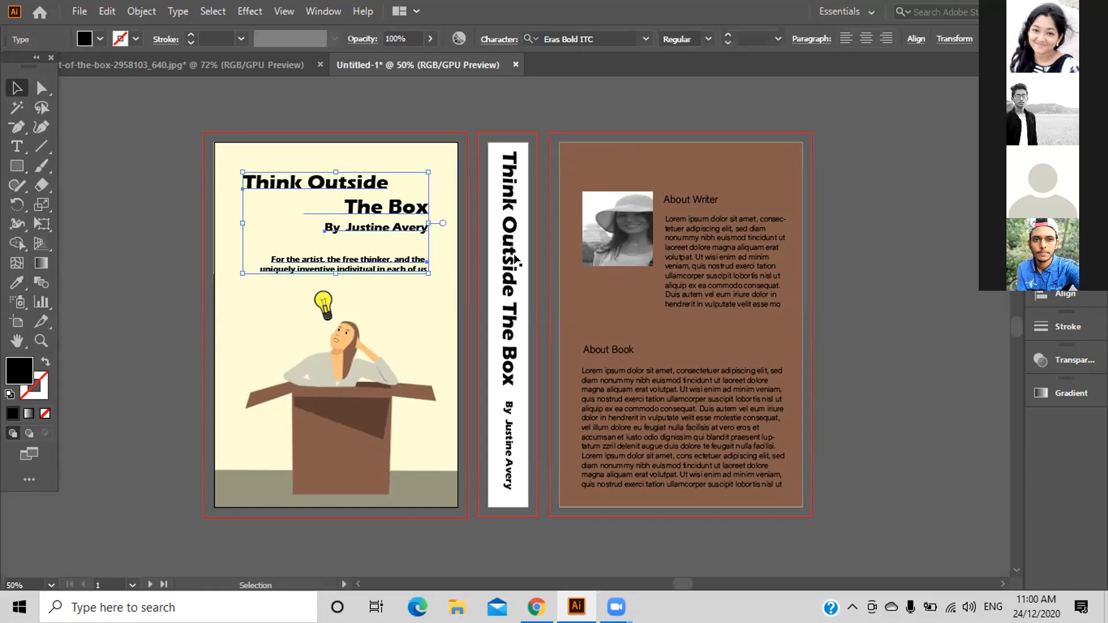
Centre the author line and tagline with Horizontal Align Center, then deselect.
click(1045, 297)
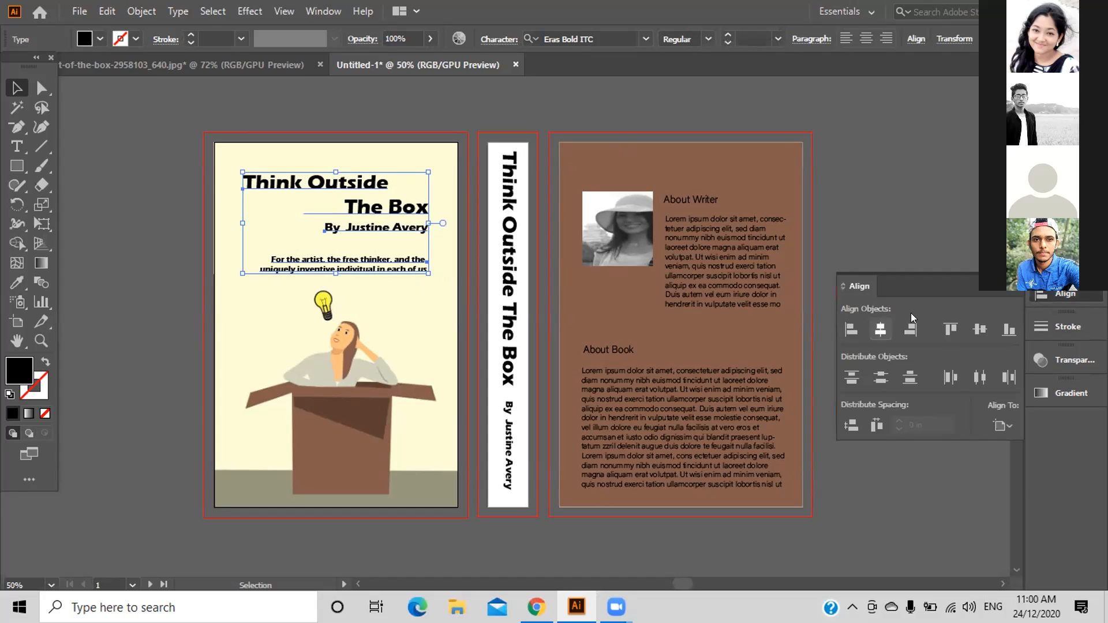
click(1002, 426)
click(1033, 479)
click(879, 330)
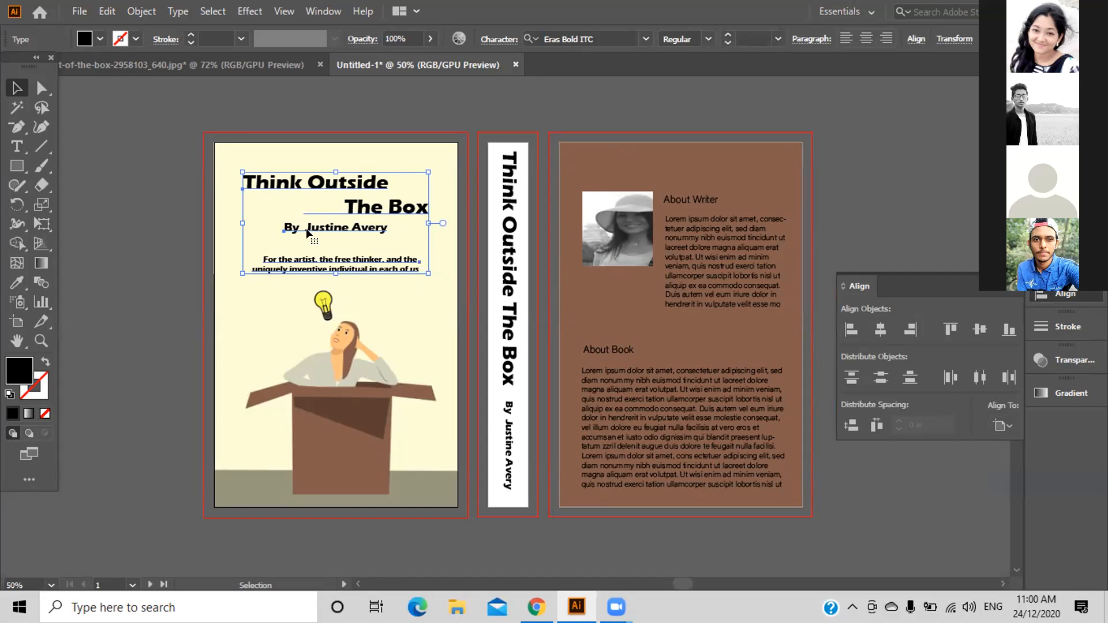
click(160, 218)
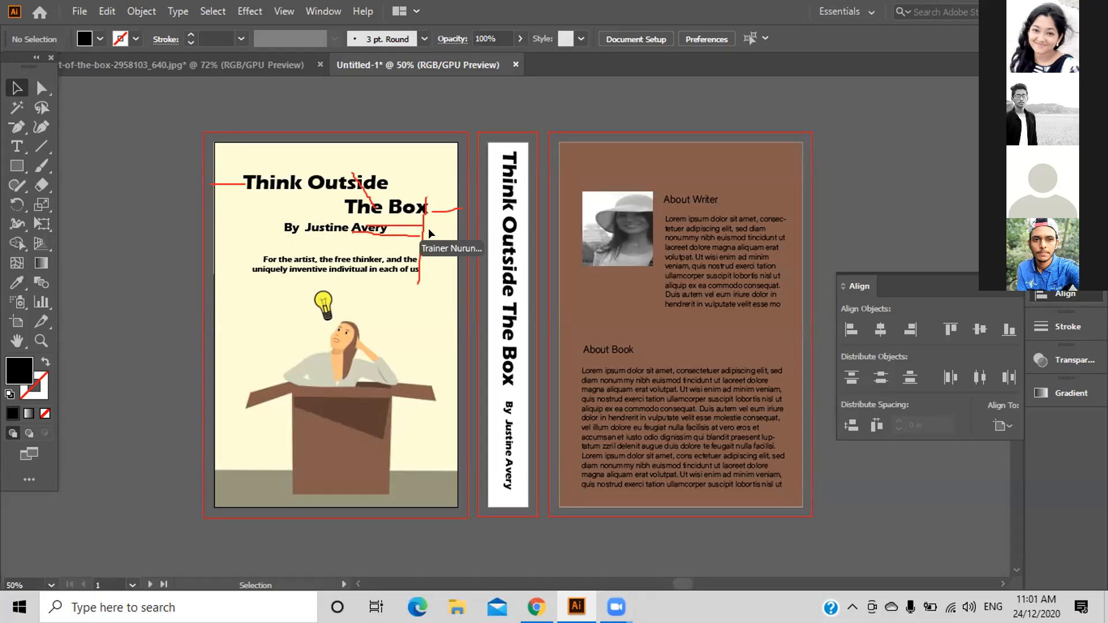
click(365, 228)
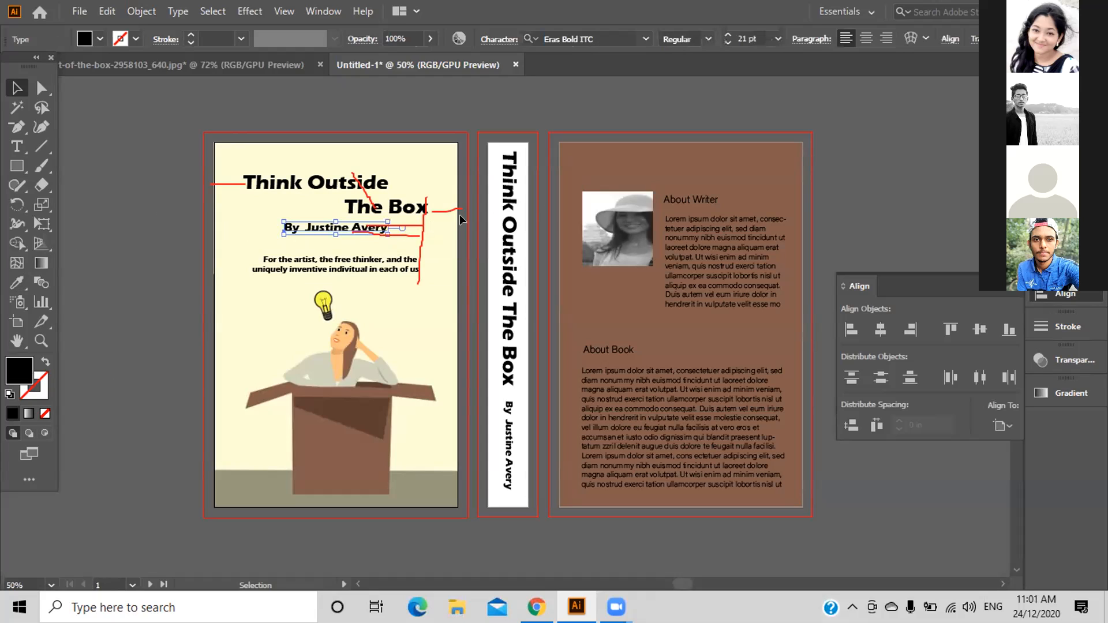
key(Right)
key(Right)
key(Right)
key(Right)
key(Right)
key(Right)
key(Right)
key(Right)
key(Right)
key(Right)
key(Right)
key(Right)
key(Right)
key(Right)
key(Right)
key(Right)
key(Right)
key(Right)
key(Right)
key(Right)
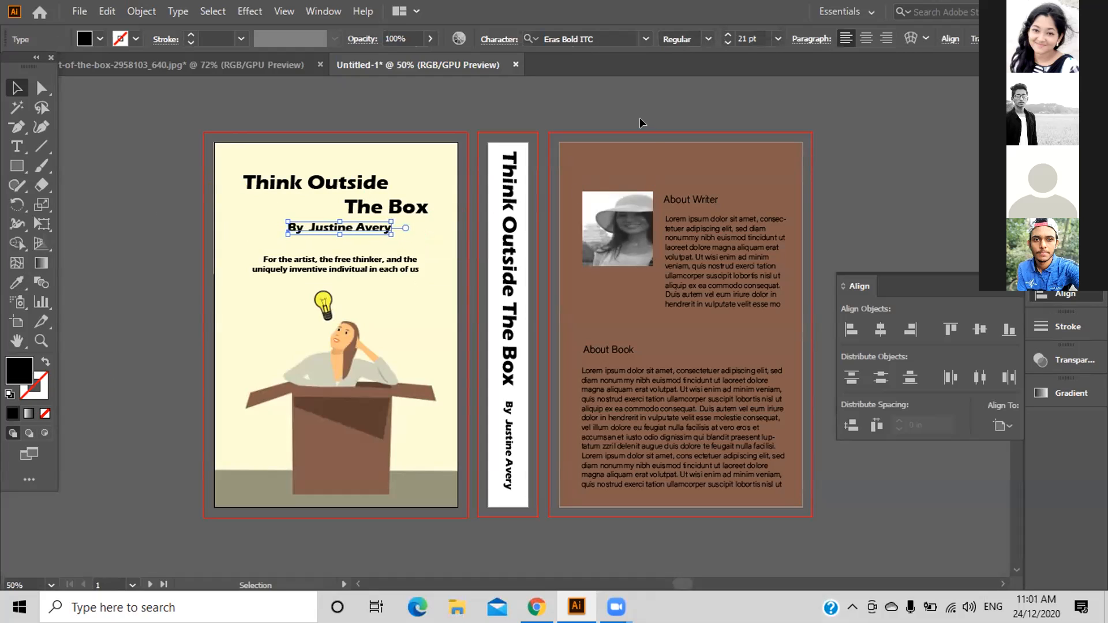
key(Right)
key(Right)
key(Right)
key(Right)
key(Right)
key(Right)
key(Right)
key(Right)
key(Right)
key(Right)
key(Right)
key(Right)
key(Right)
key(Right)
key(Right)
key(Right)
key(Right)
key(Right)
key(Right)
key(Right)
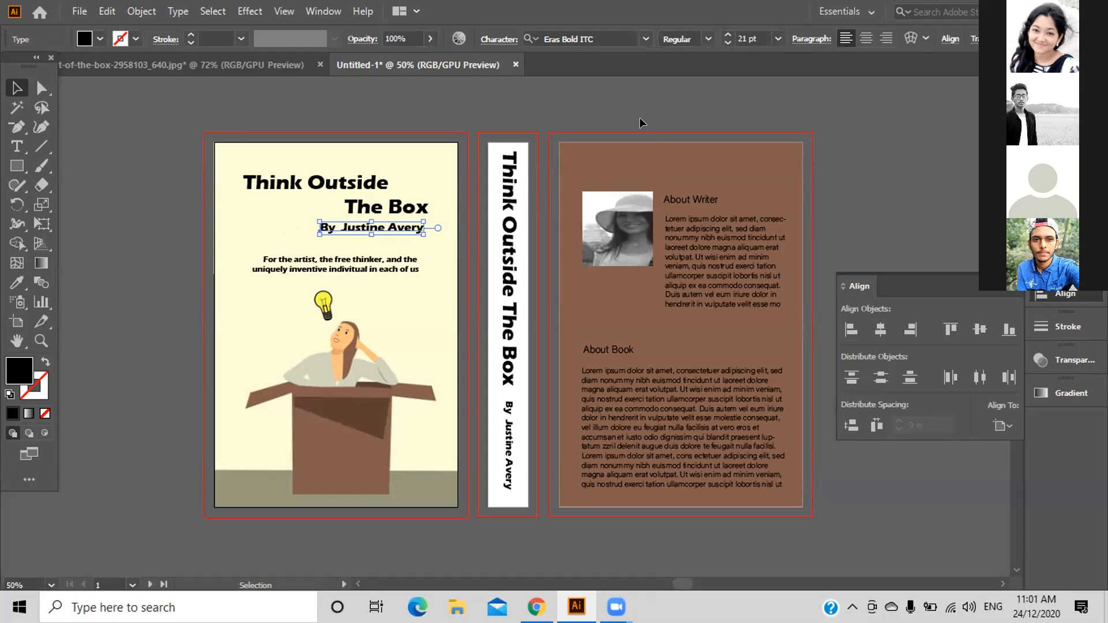
key(Right)
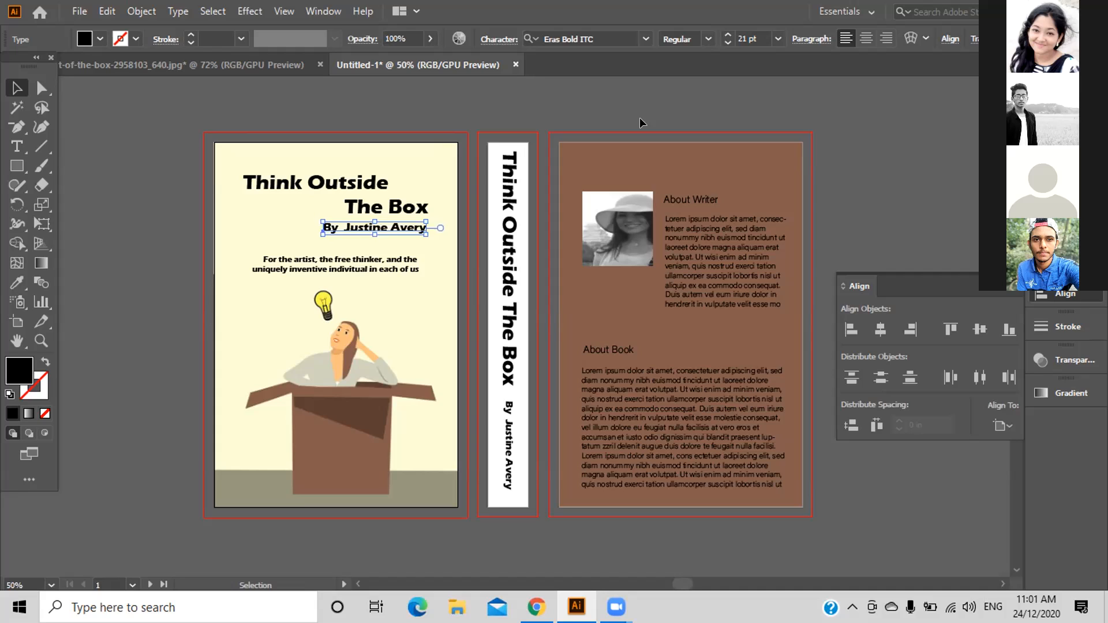
click(655, 125)
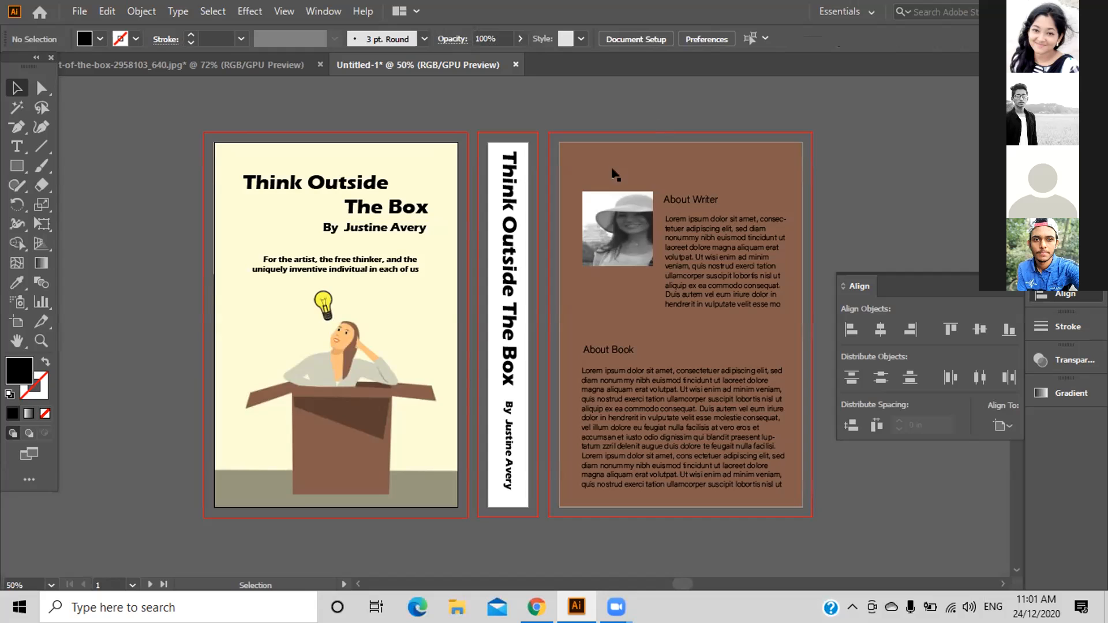
Zoom in on the front-cover title to check the author line's alignment.
key(ctrl)
key(ctrl+plus)
key(ctrl+plus)
key(ctrl+plus)
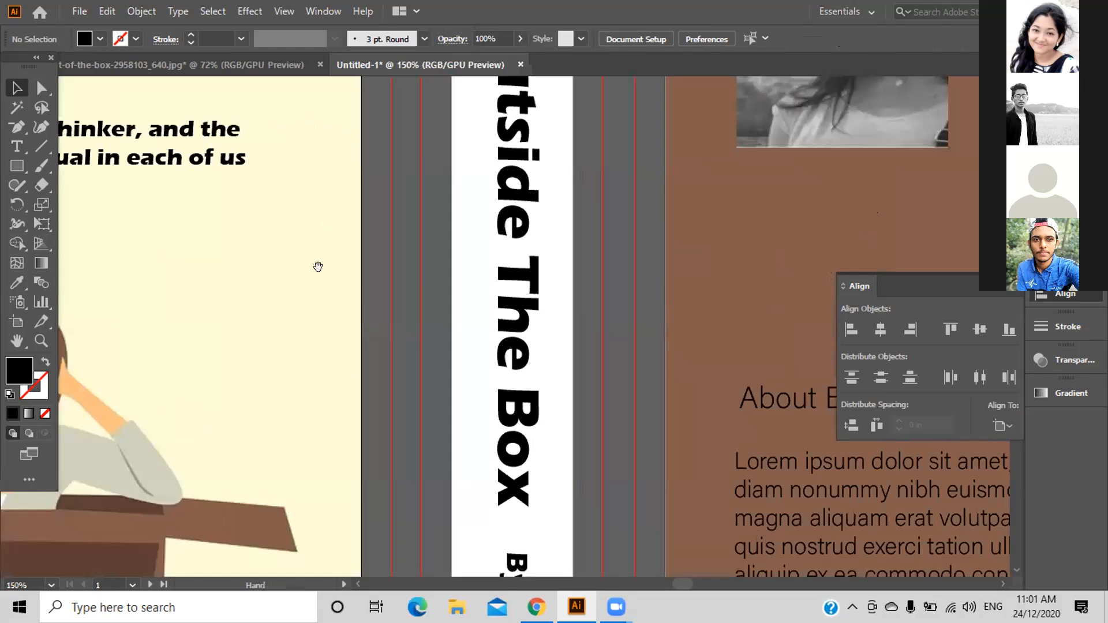
drag(636, 503, 660, 376)
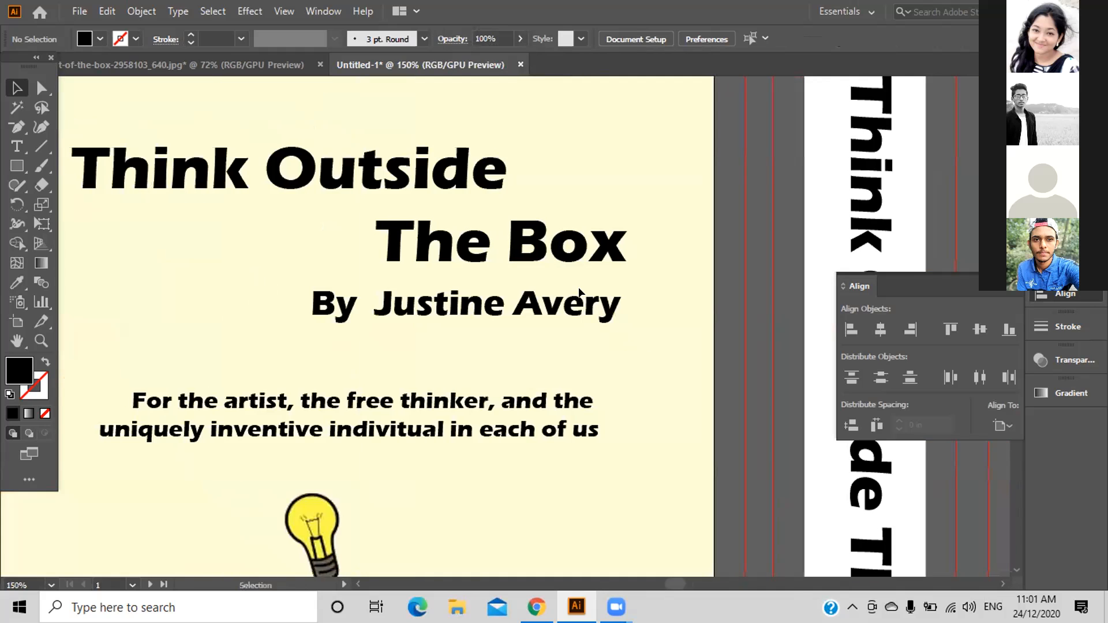
click(548, 231)
click(644, 344)
click(586, 307)
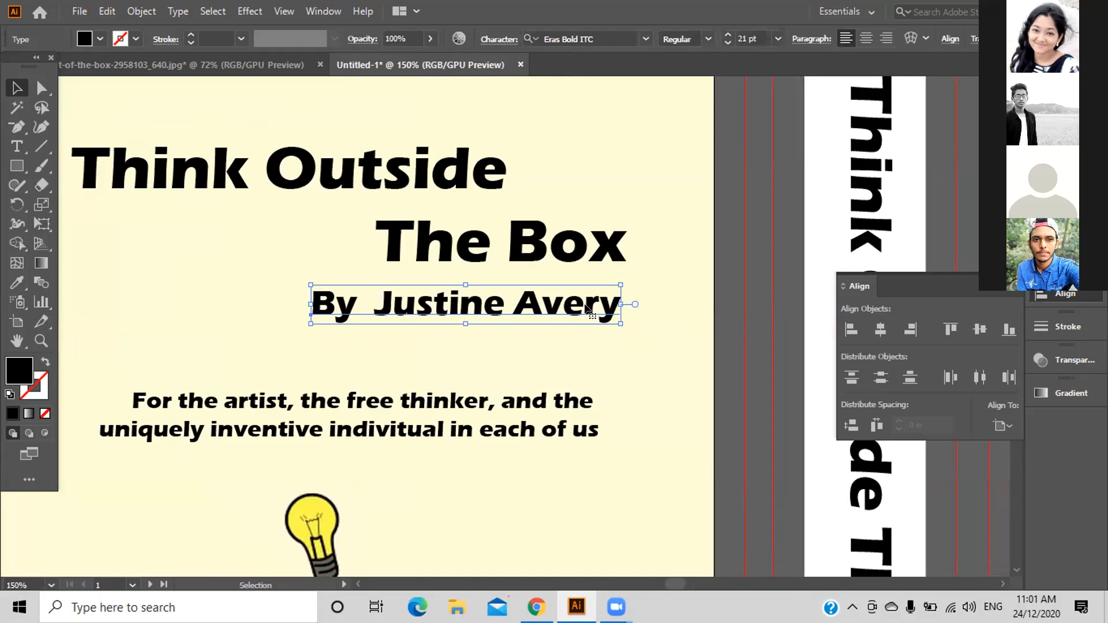
click(695, 356)
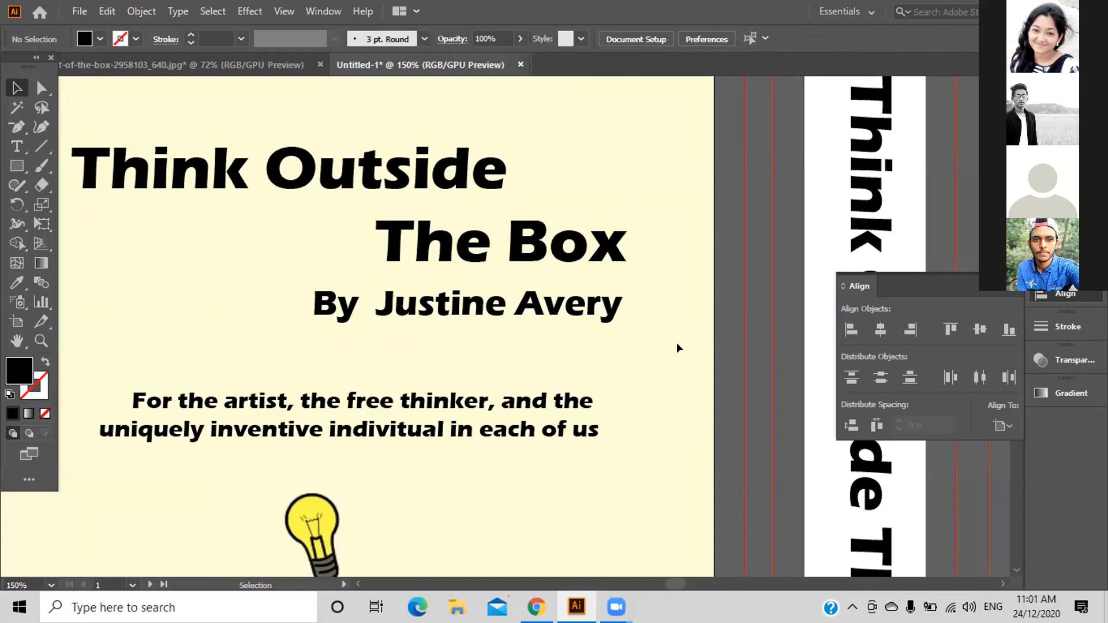
click(588, 238)
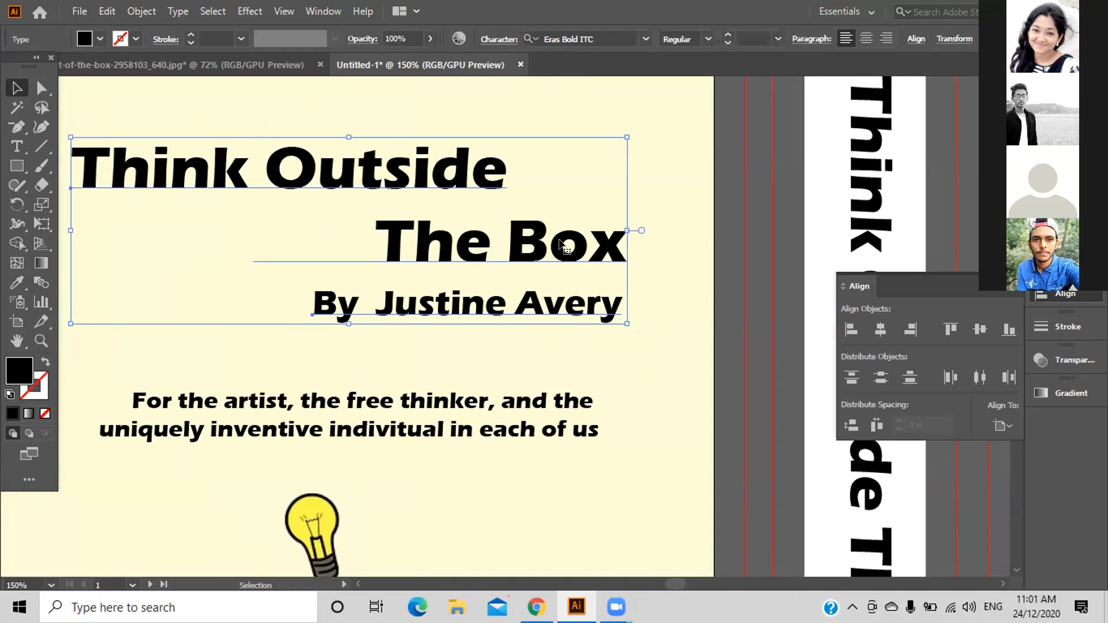
click(628, 340)
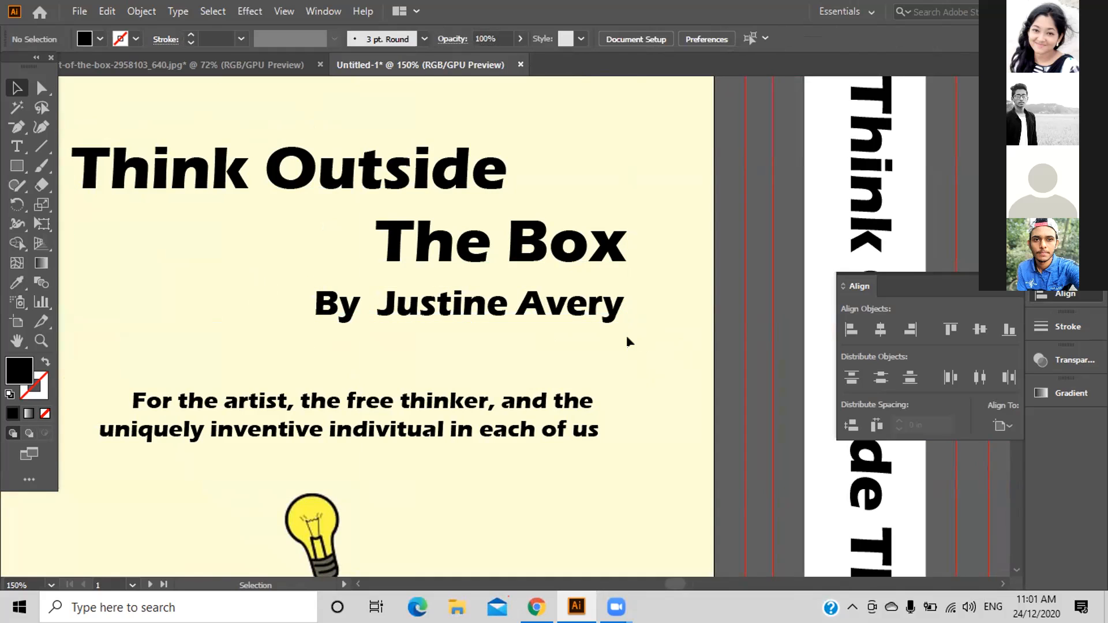
Undo an accidental move of the author line and zoom back out to all artboards.
drag(629, 342, 587, 275)
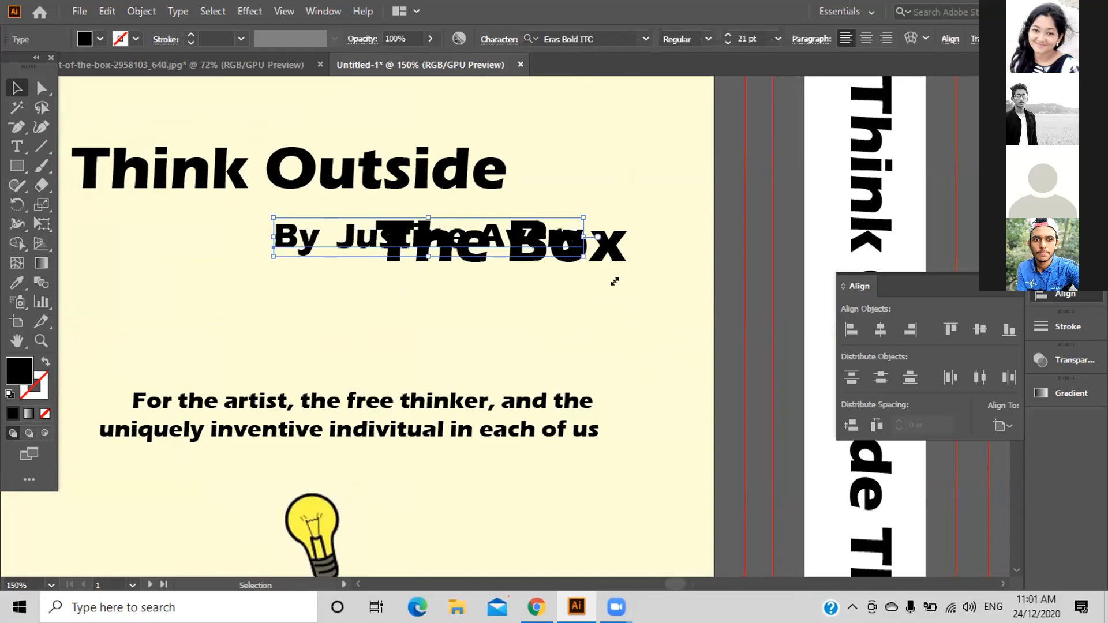
key(ctrl+z)
drag(668, 352, 567, 235)
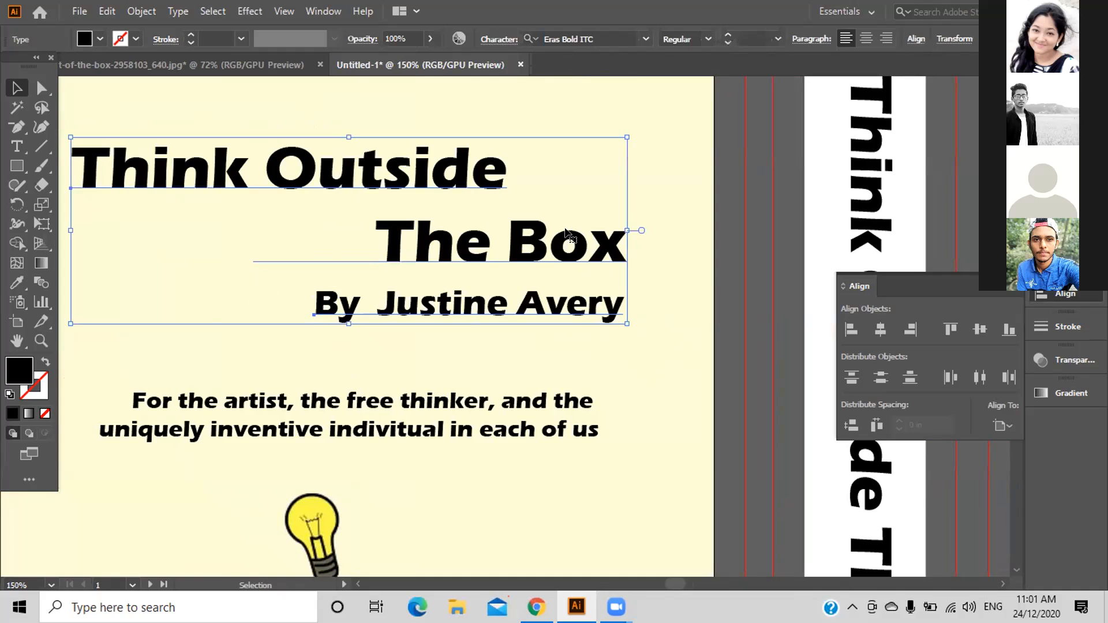
click(651, 343)
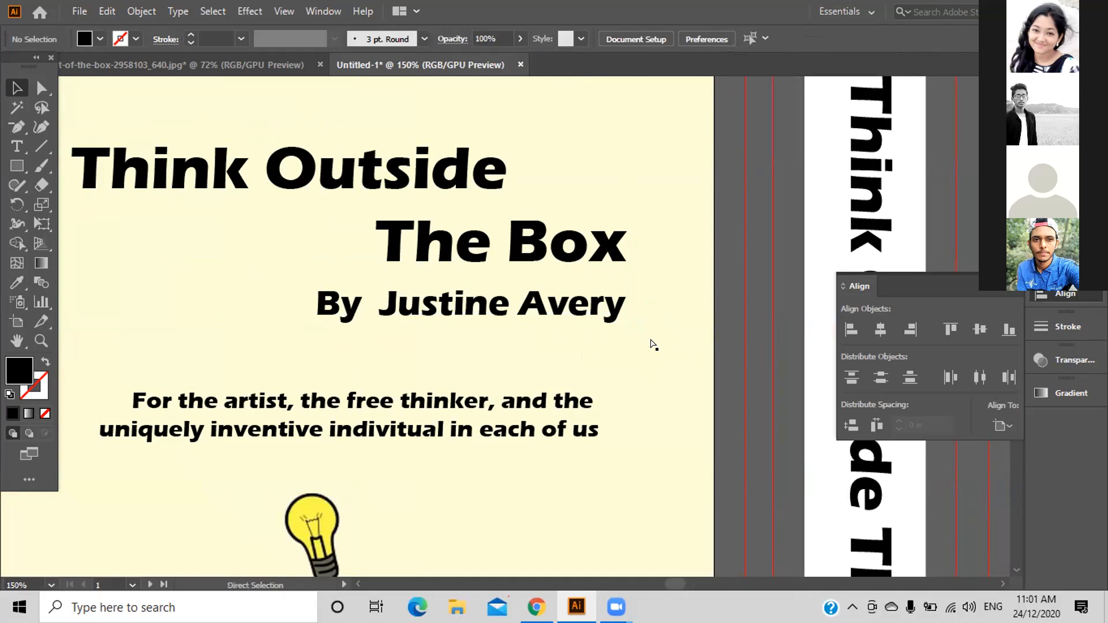
key(ctrl+minus)
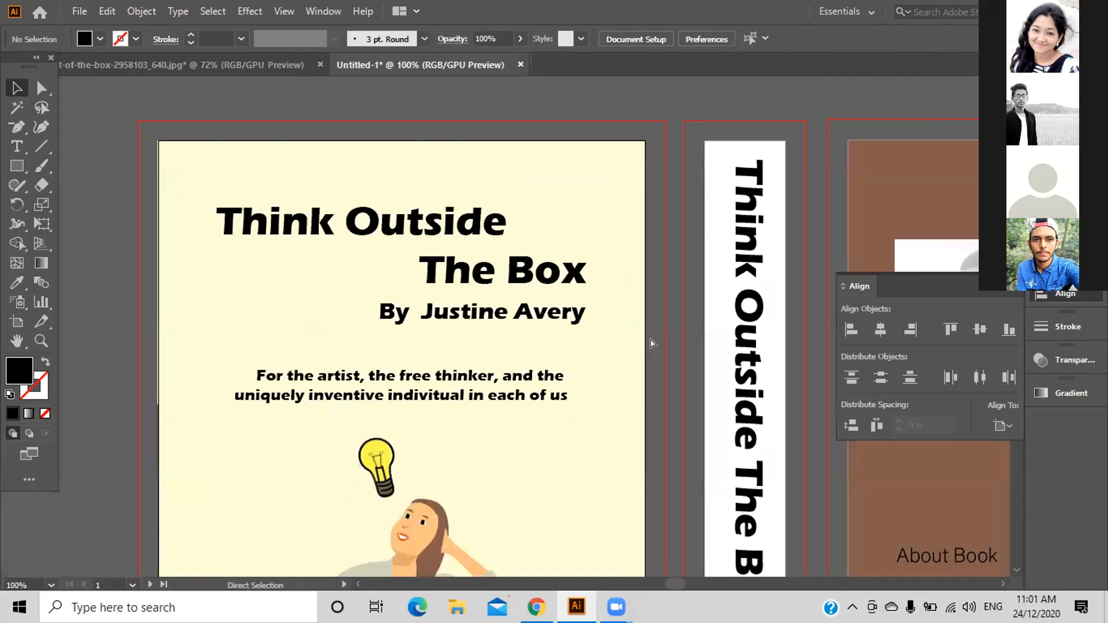
key(ctrl+minus)
key(ctrl+minus)
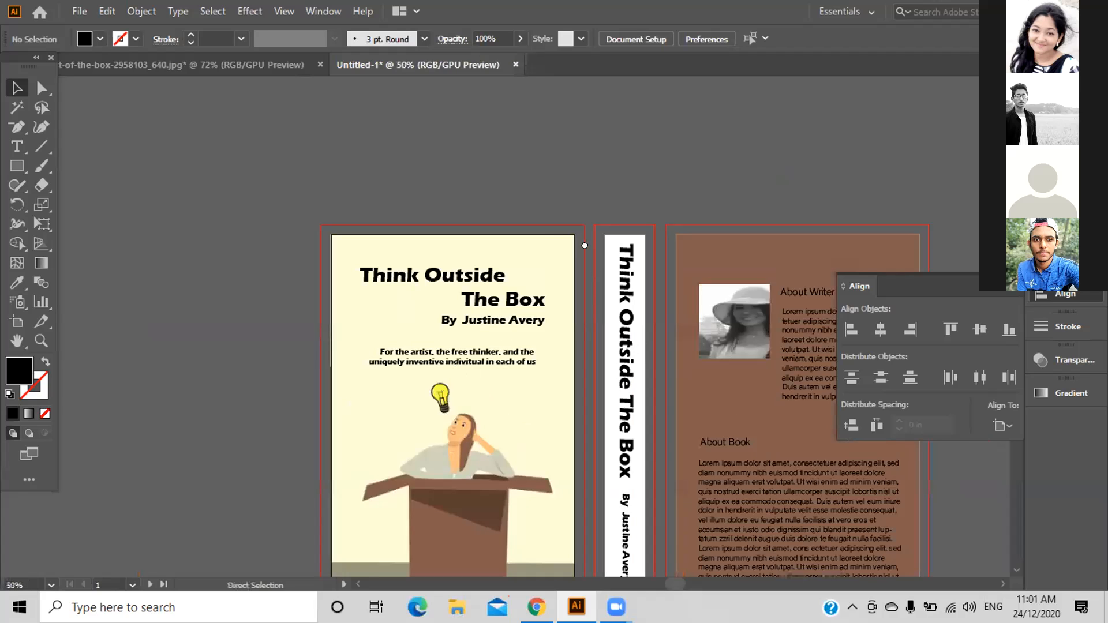
Nudge the writer photo upward on the back cover.
key(ctrl+plus)
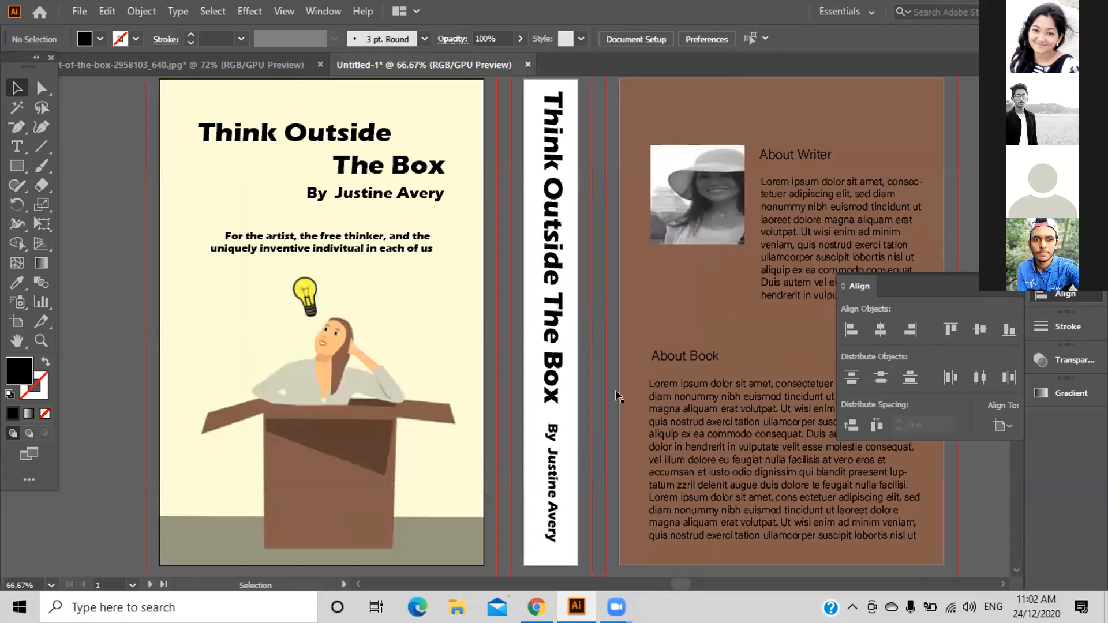
click(428, 513)
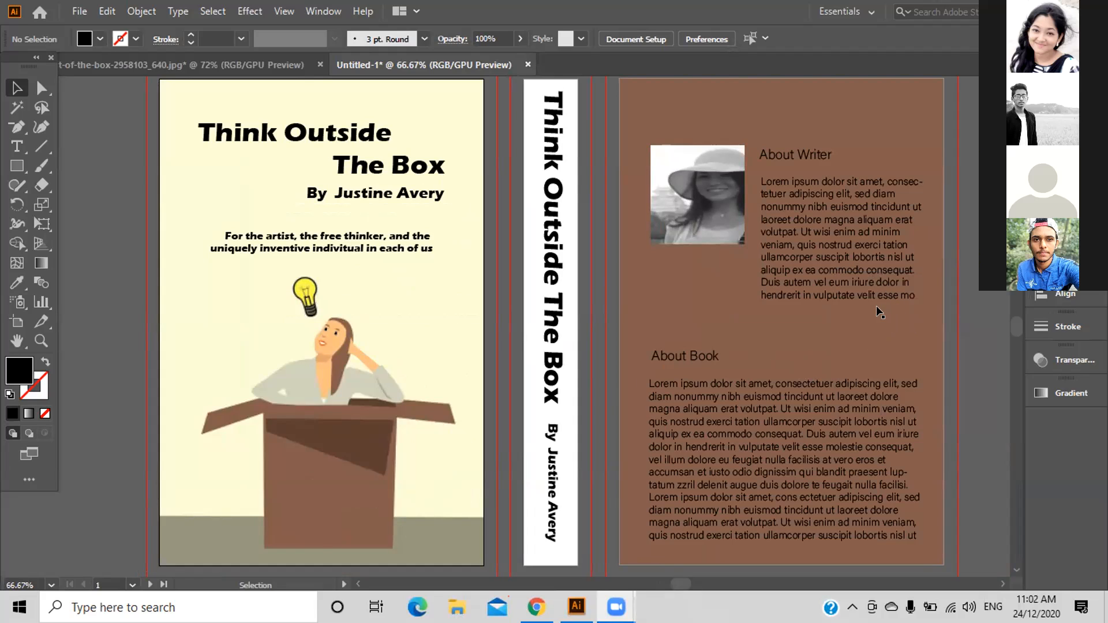
scroll(879, 311, down, 2)
scroll(879, 311, up, 2)
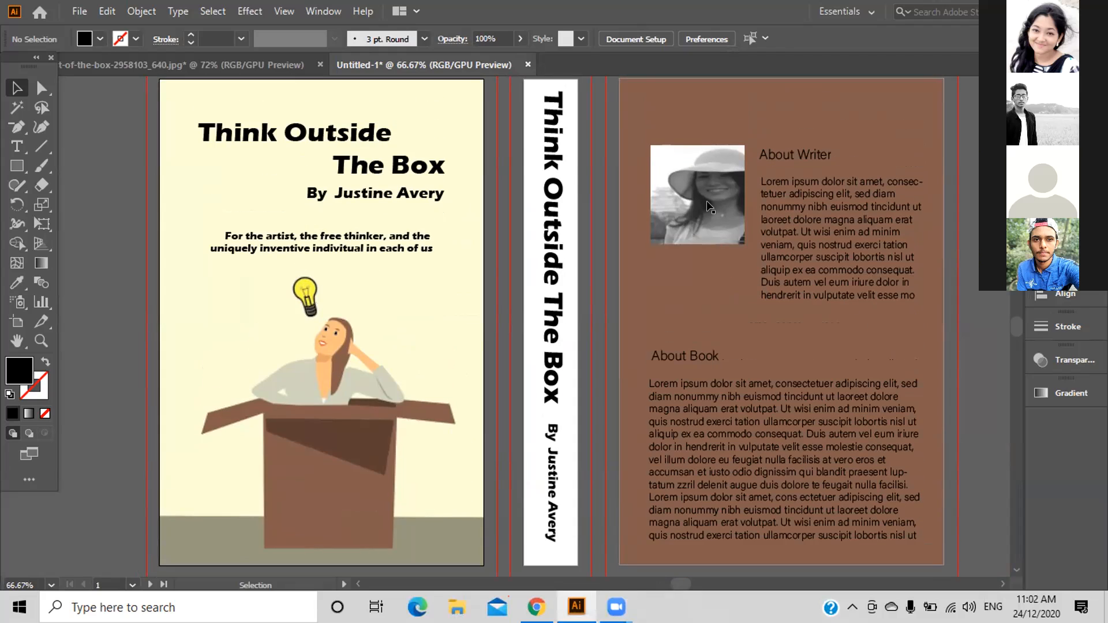
click(709, 207)
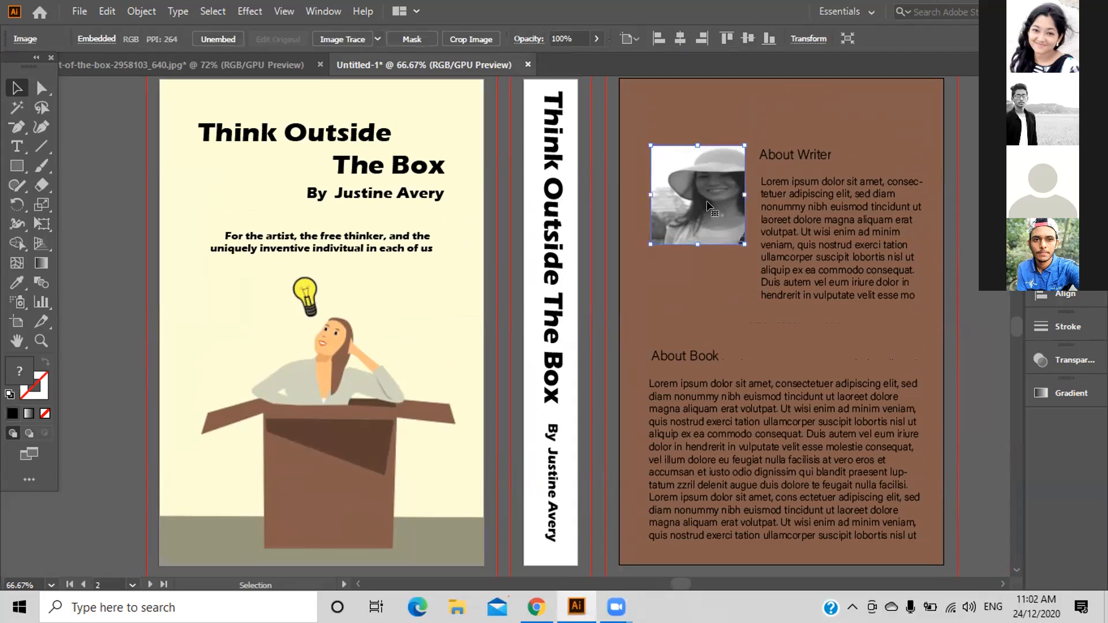
key(Up)
key(Up)
key(Up)
key(Up)
key(Up)
key(Up)
key(Up)
key(Up)
key(Up)
key(Up)
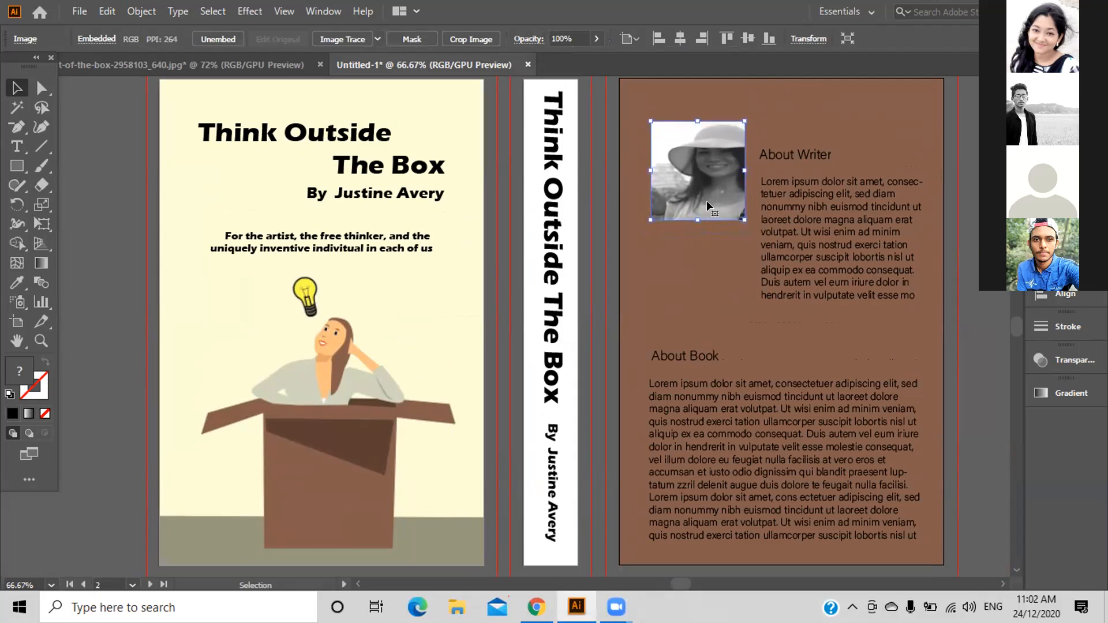
key(Up)
key(Up)
key(Up)
key(Up)
key(Up)
key(Up)
key(Up)
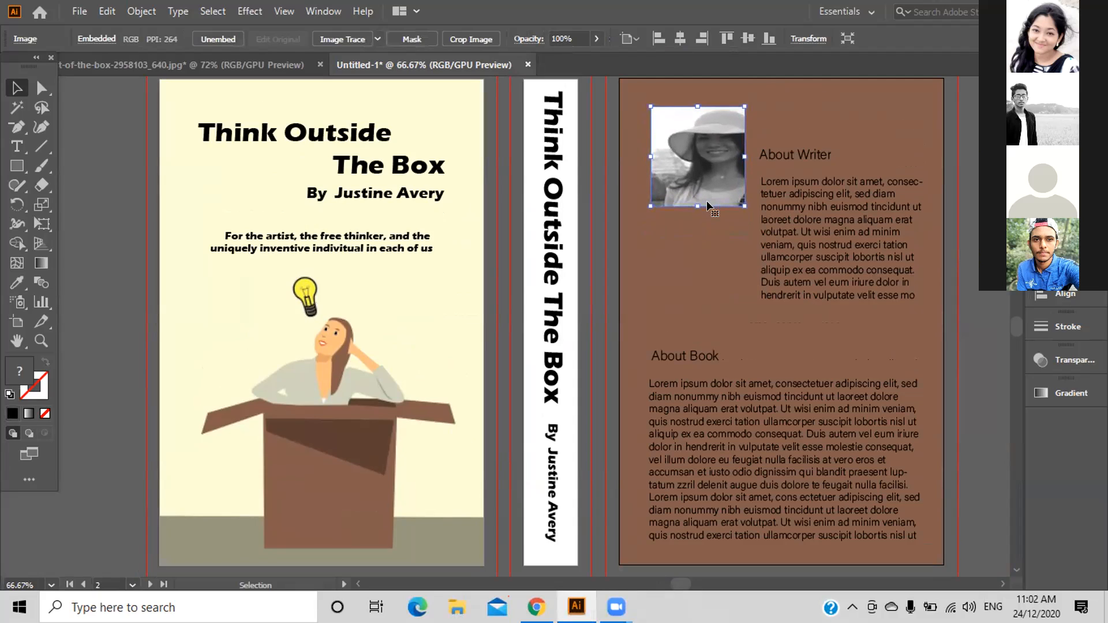
Raise the About Writer heading beside the photo.
click(779, 156)
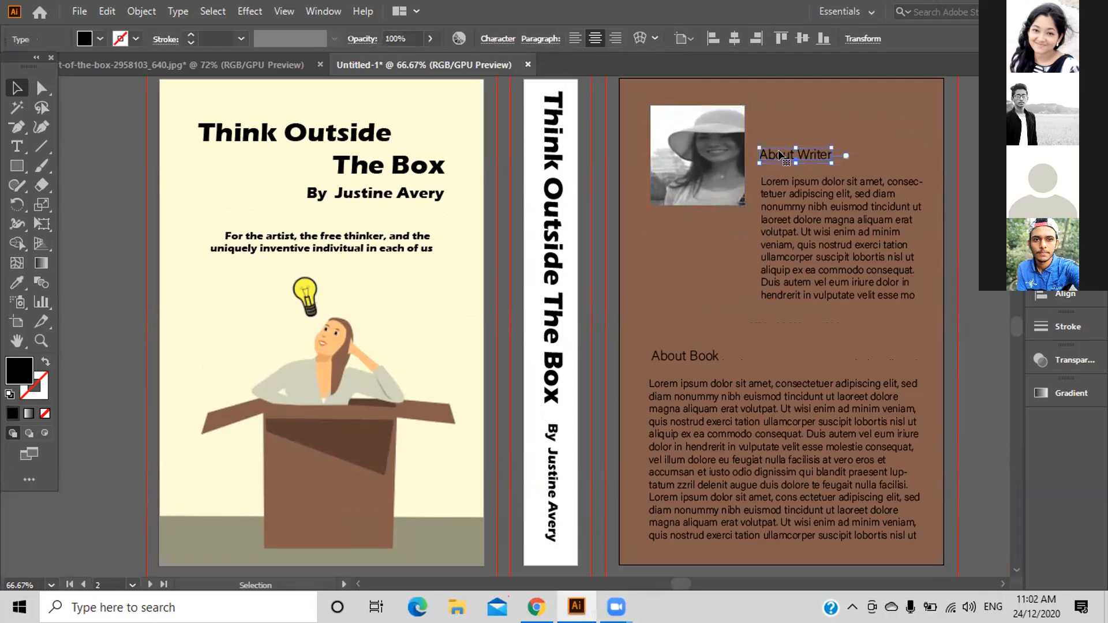
key(Up)
key(Up)
key(Up)
key(Up)
key(Up)
key(Up)
key(Up)
key(Up)
key(Up)
key(Up)
key(Up)
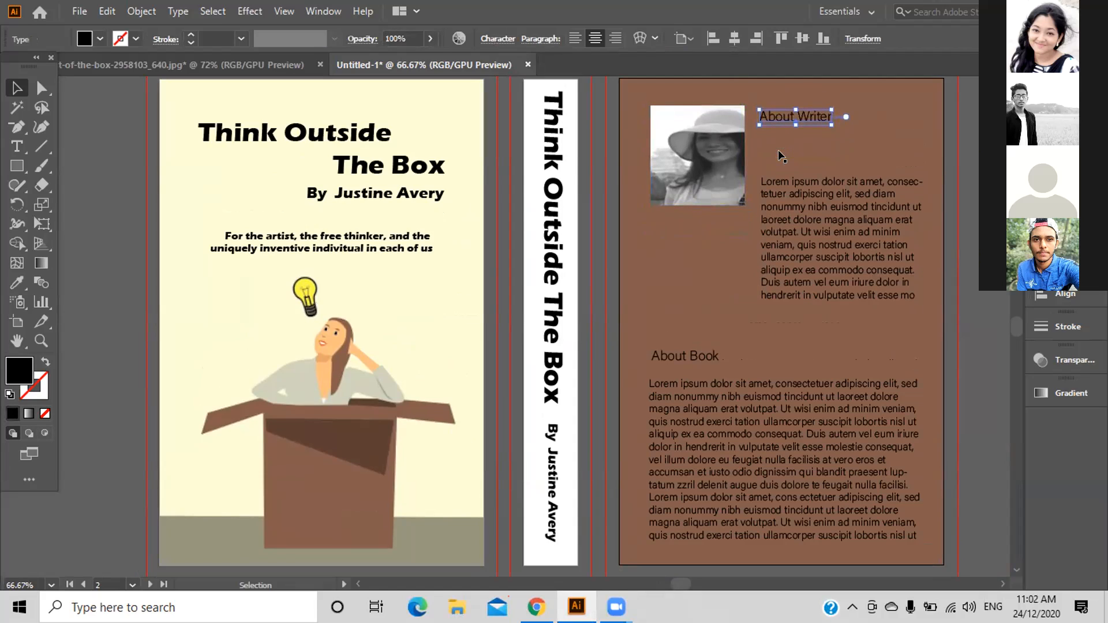
key(Up)
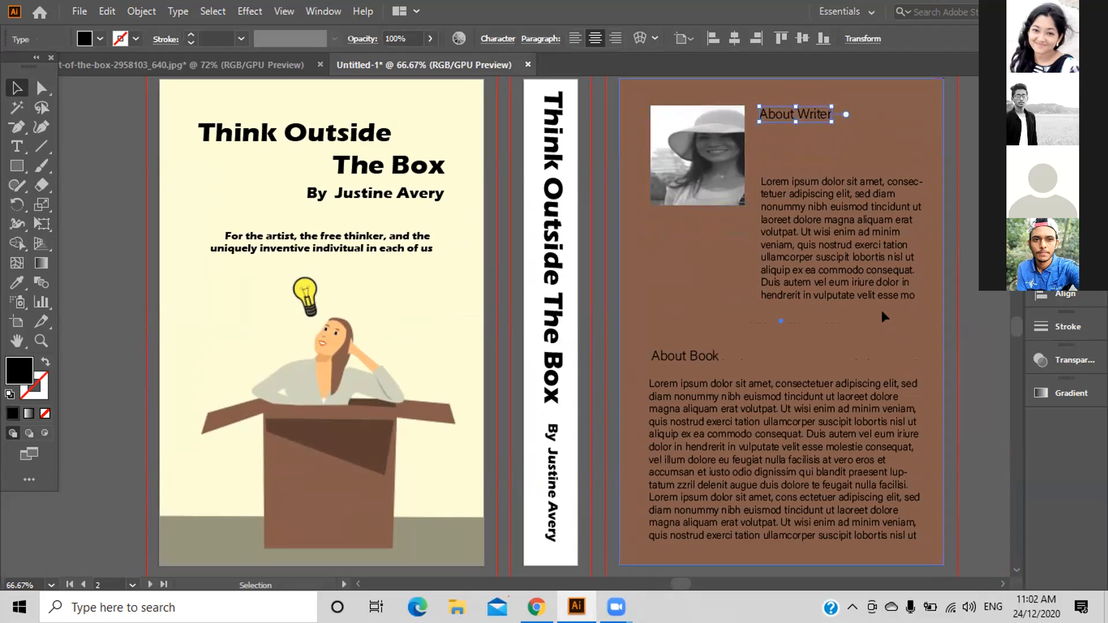
Move the About Writer paragraph up to sit just beneath its heading.
click(850, 251)
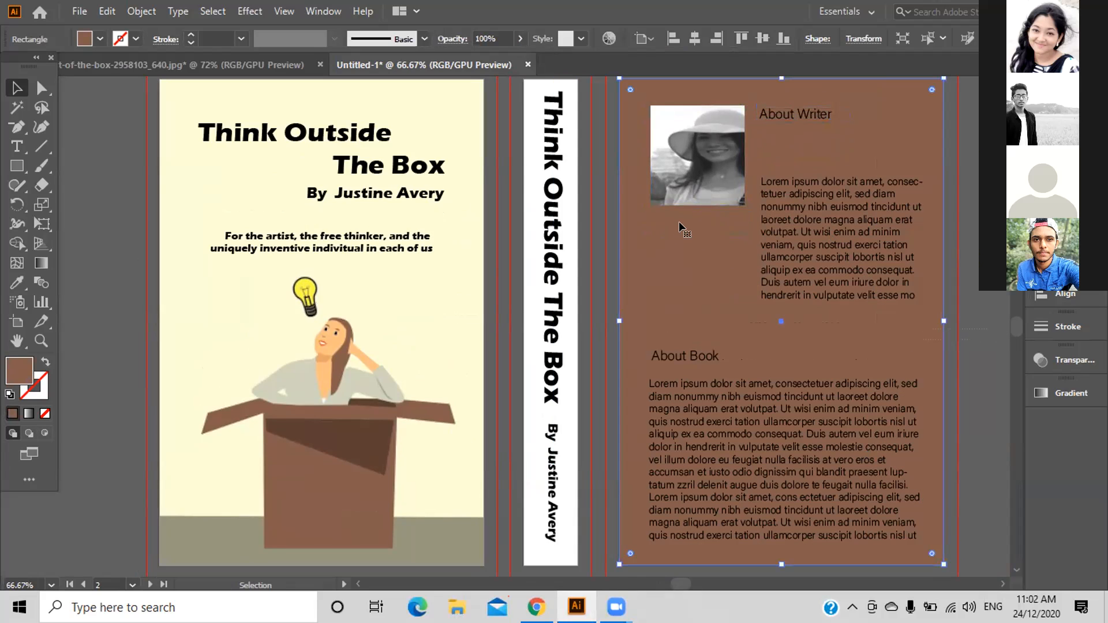
key(ctrl)
key(ctrl+shift+a)
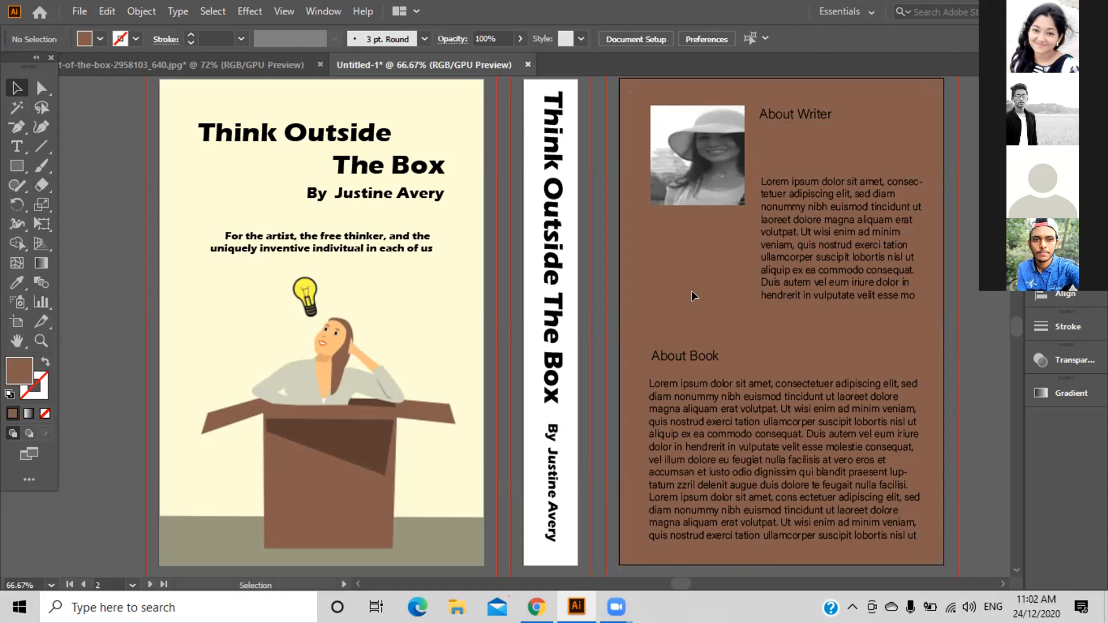
click(833, 281)
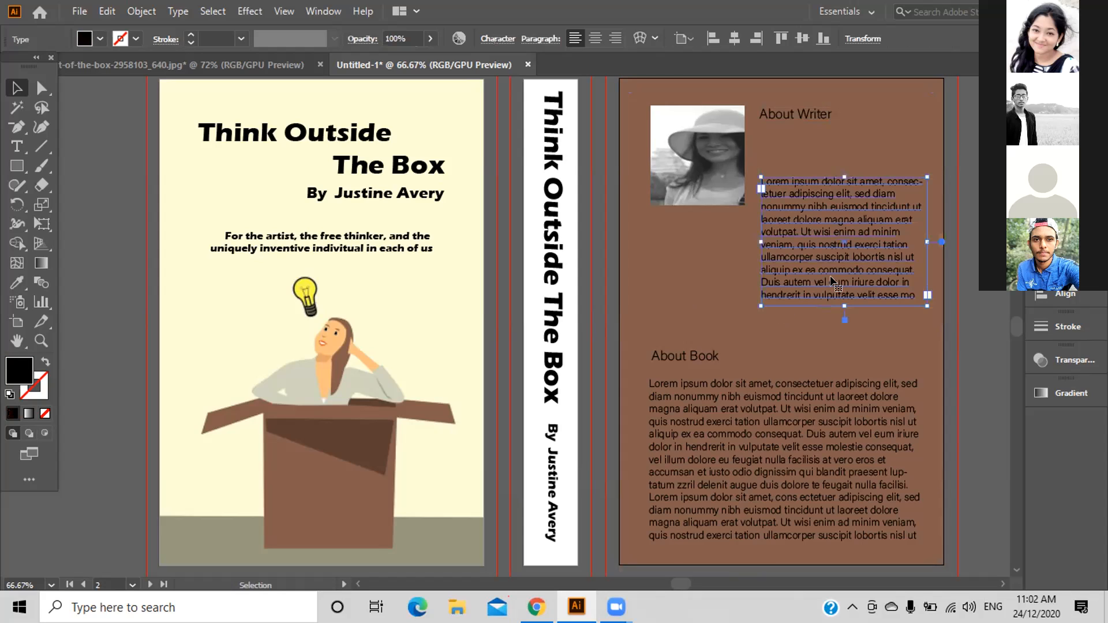
key(Up)
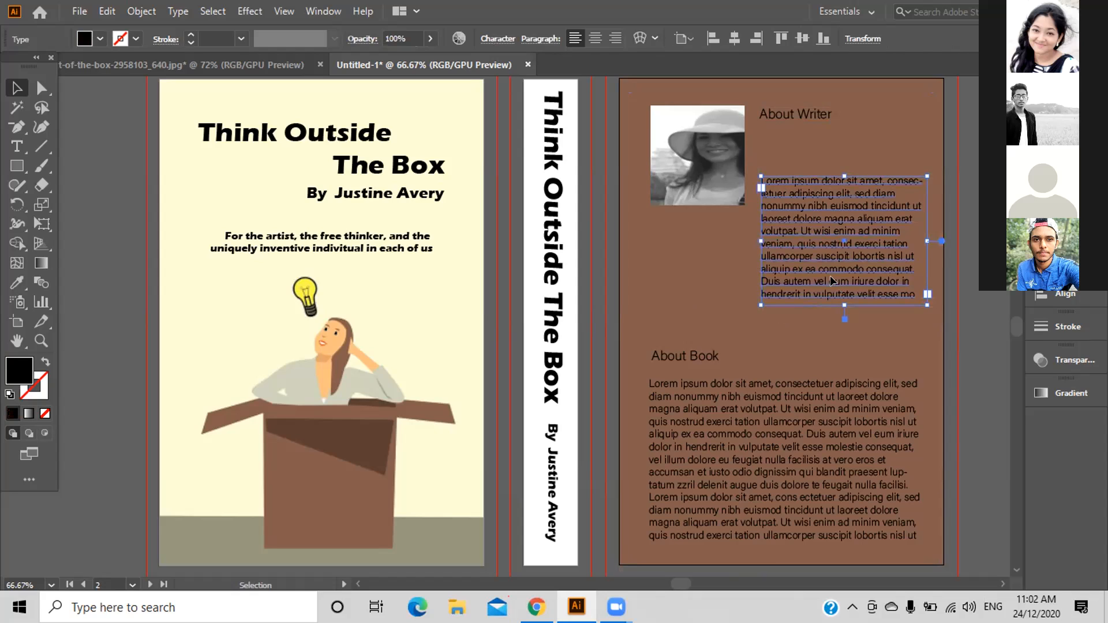
key(shift+Up)
key(shift+Up)
key(shift+Up)
key(shift+Up)
key(shift+Up)
key(shift+Up)
key(shift+Up)
key(shift+Up)
key(shift+Up)
key(shift+Up)
key(shift+Up)
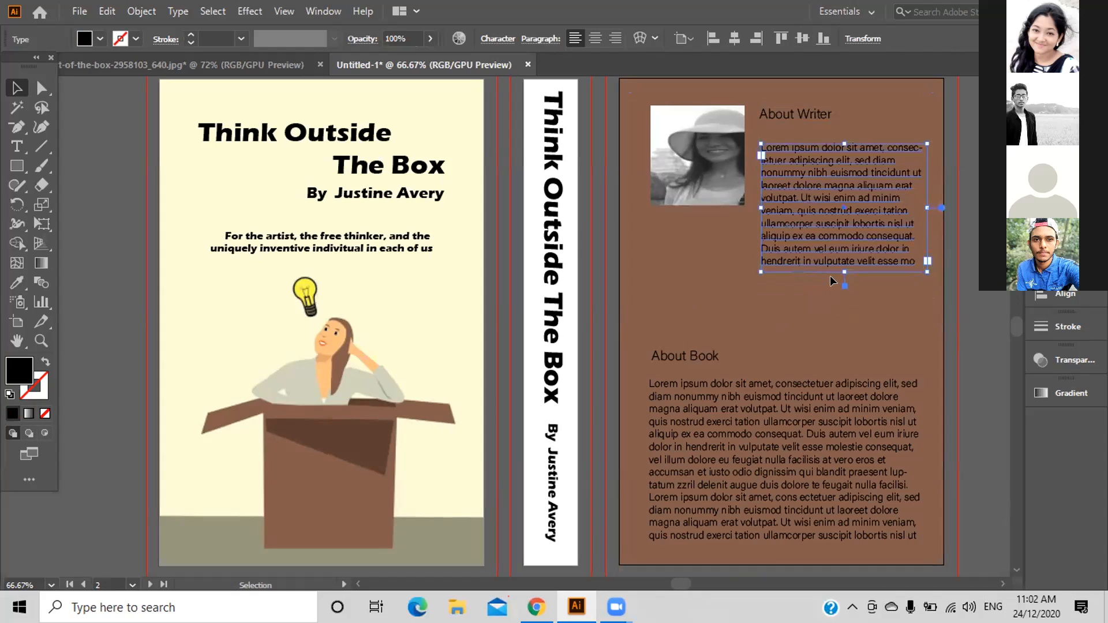
key(shift+Up)
key(shift+Up)
key(shift+Up)
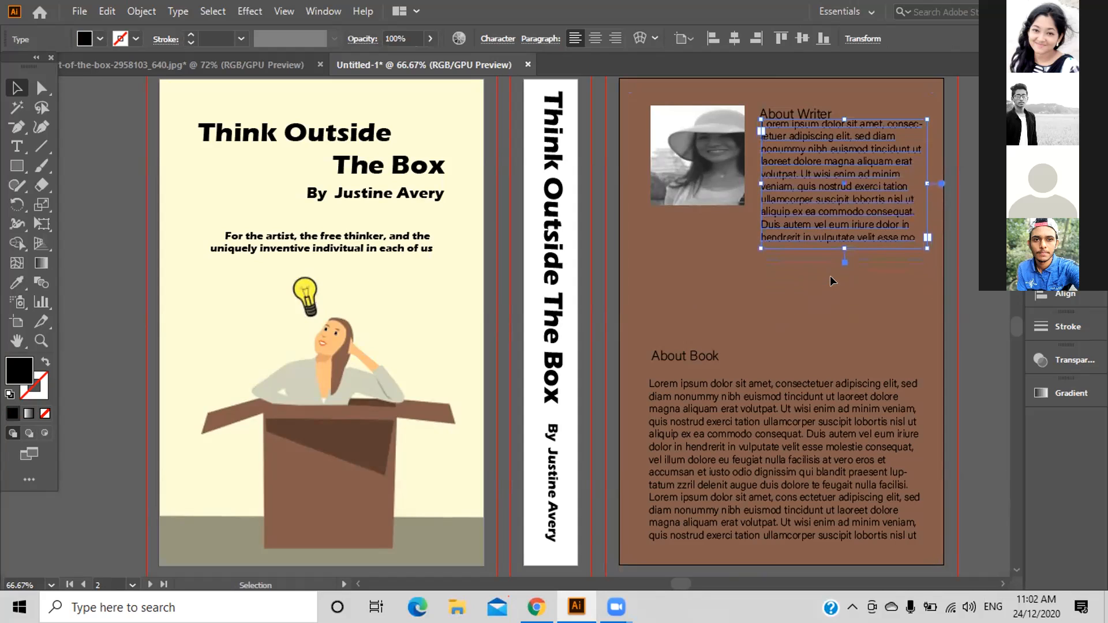
key(Down)
key(Down)
key(Down)
key(Down)
key(Down)
key(Down)
key(Down)
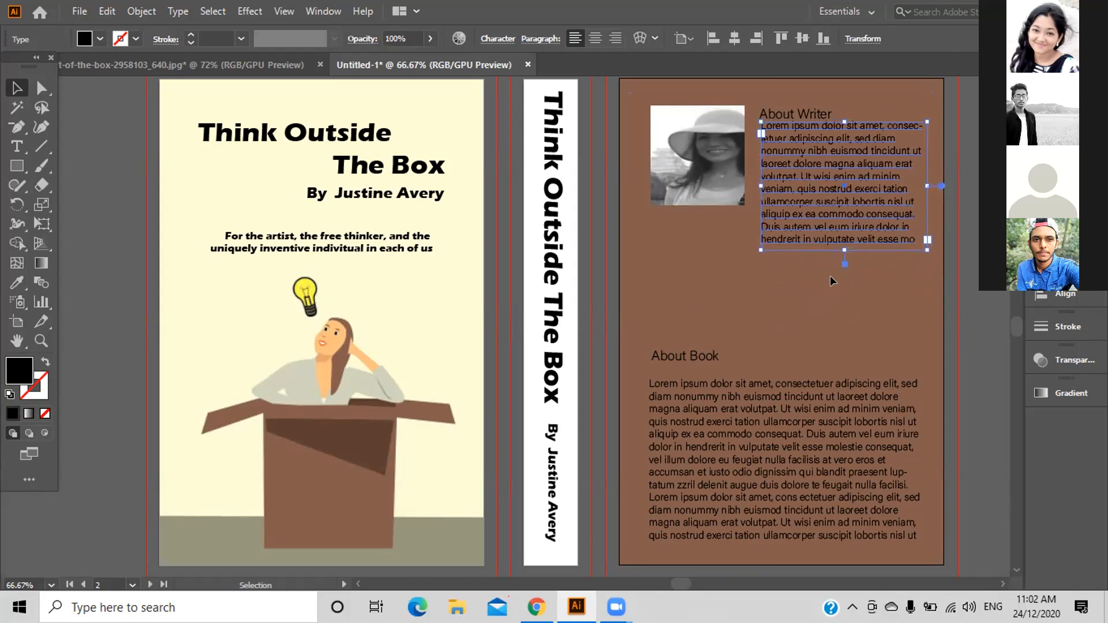
key(Down)
key(Down)
key(Down)
key(Down)
key(Down)
key(Down)
key(Down)
key(Down)
key(Down)
key(Down)
key(Left)
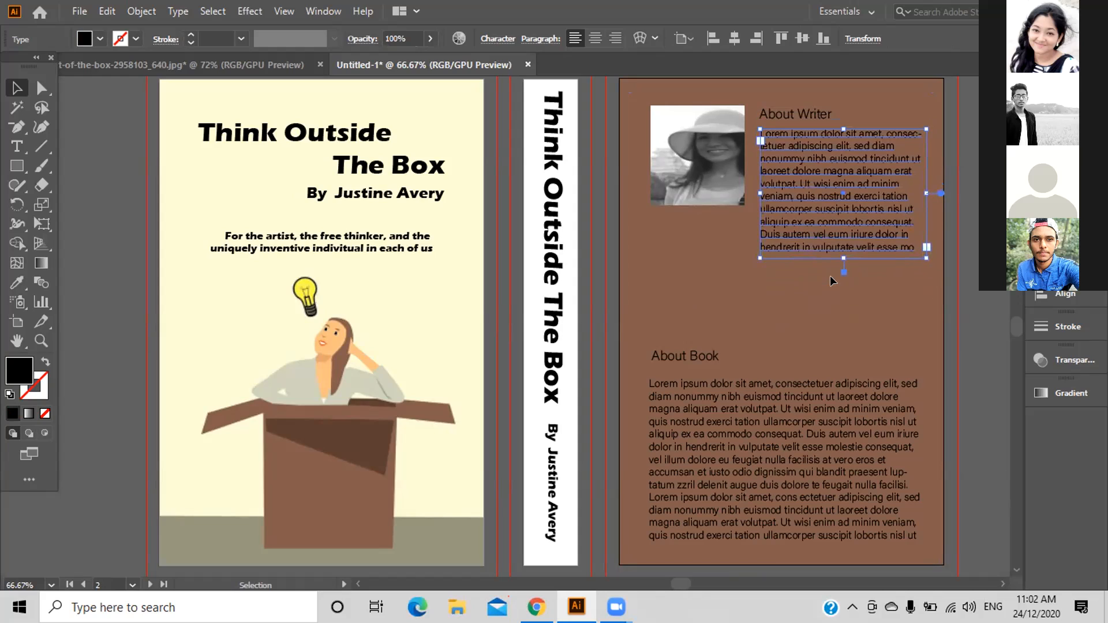
click(840, 305)
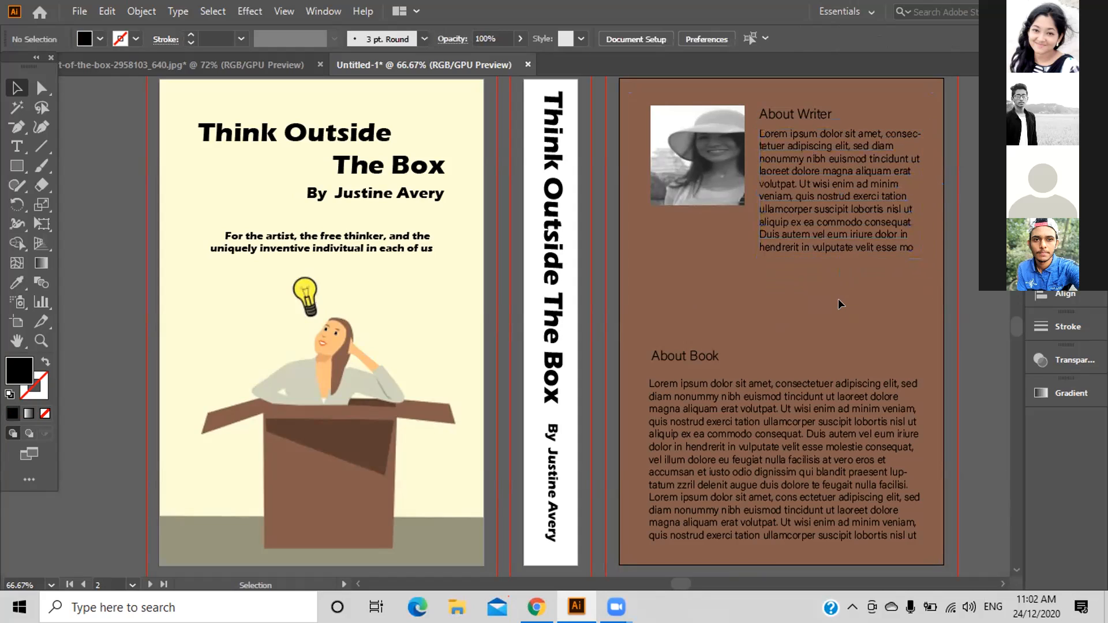
click(839, 240)
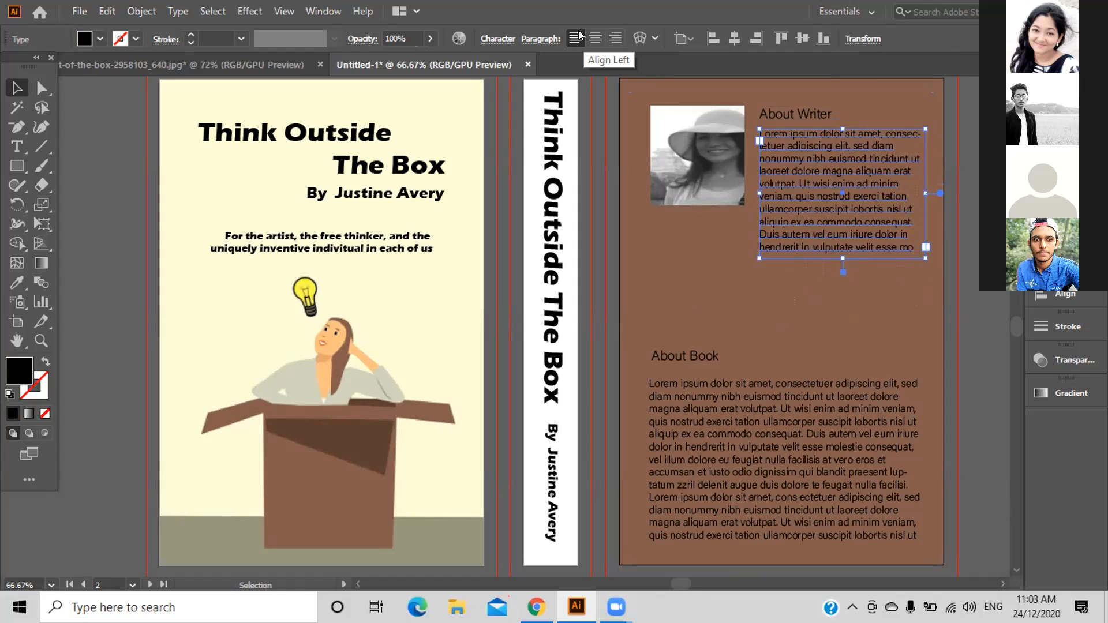
click(595, 38)
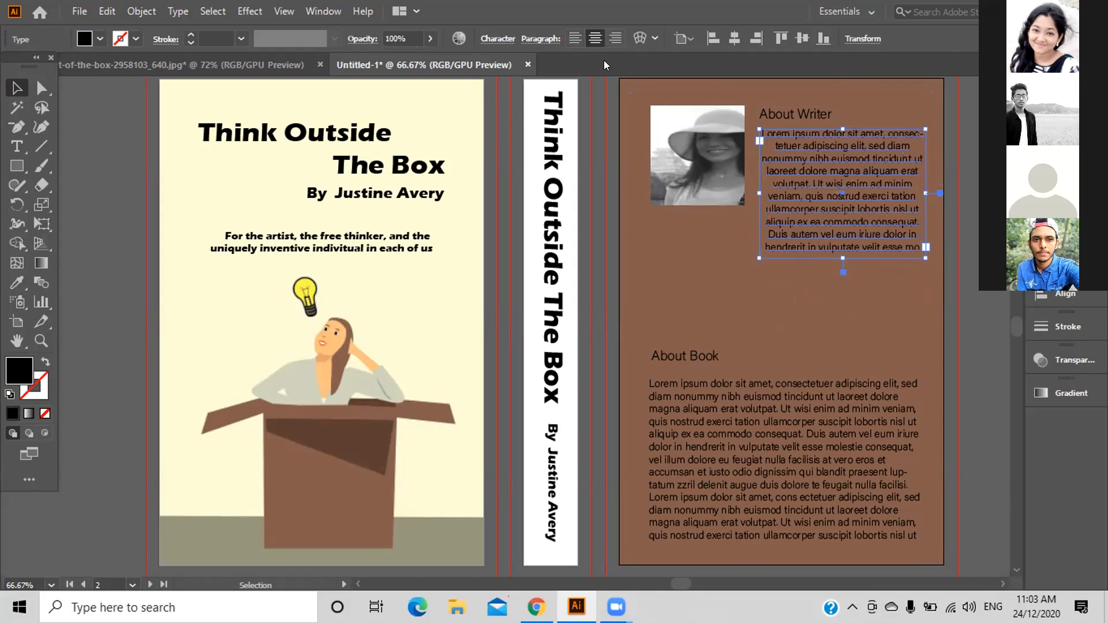
click(575, 38)
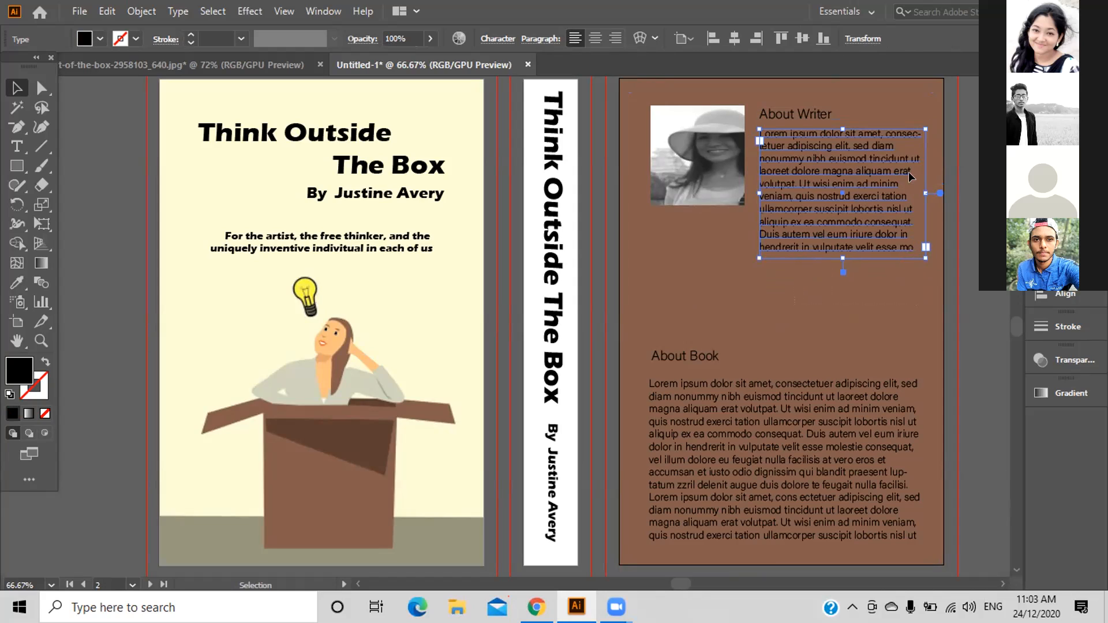
click(968, 179)
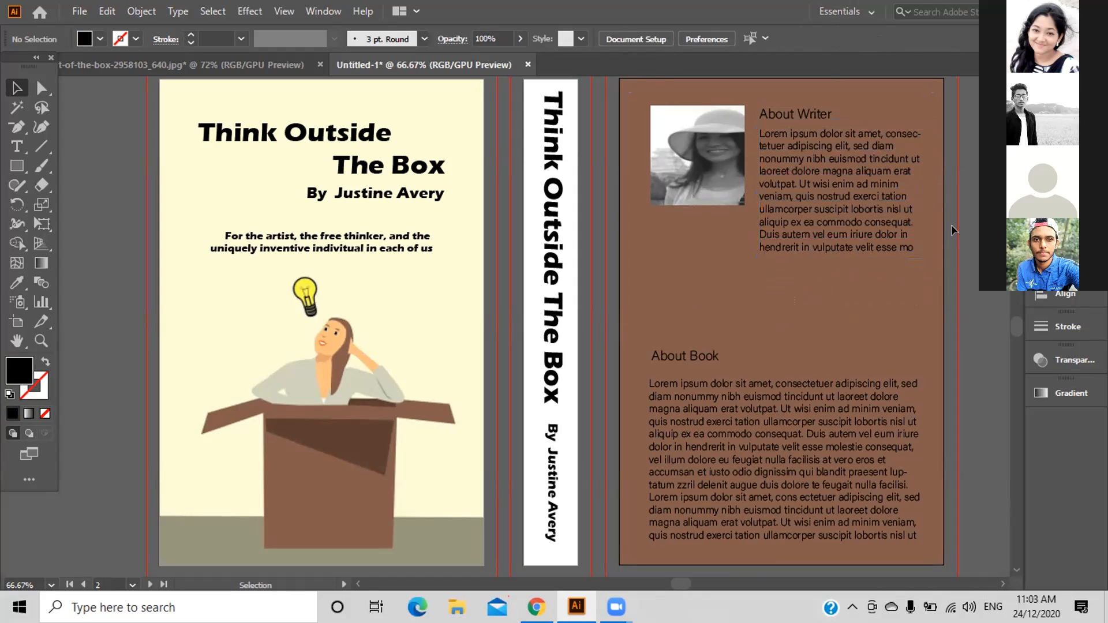
scroll(861, 290, down, 2)
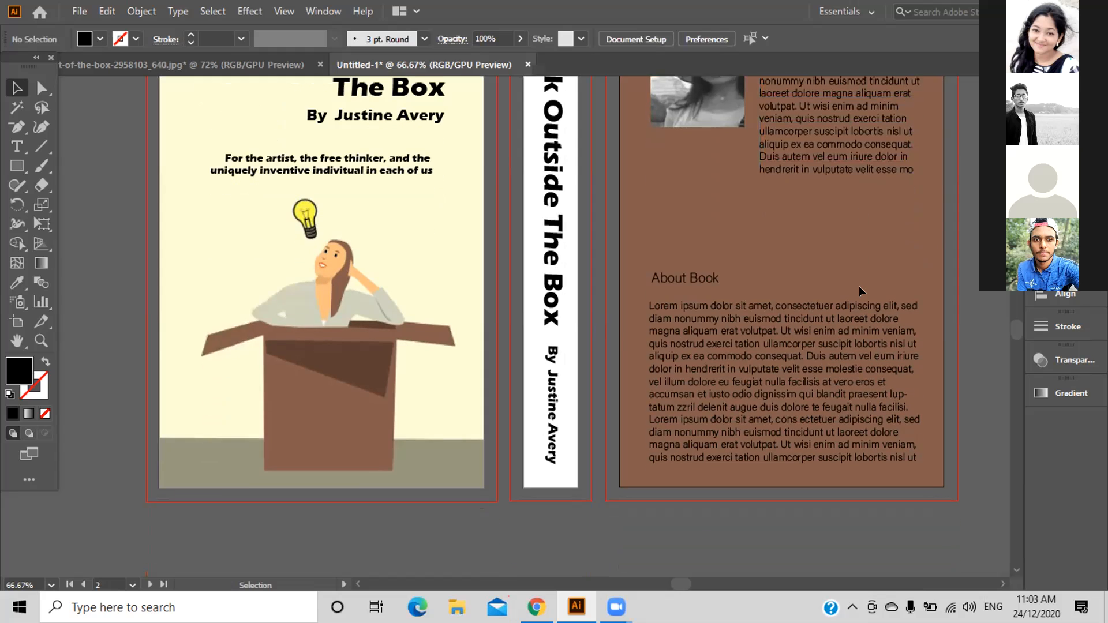
scroll(861, 290, up, 3)
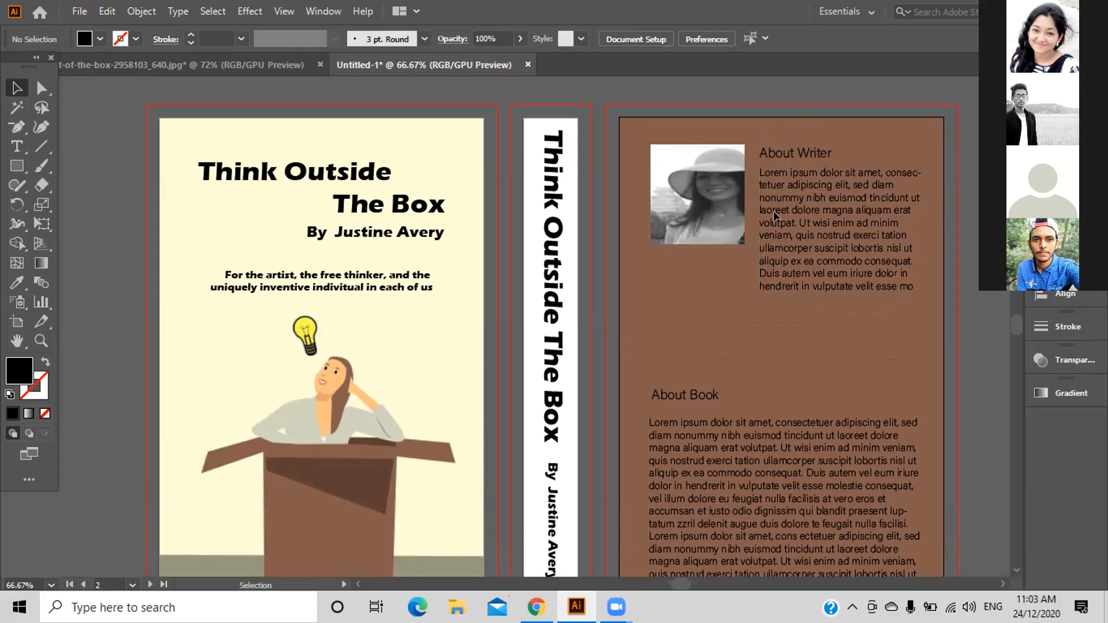
Select the About Writer photo, heading and paragraph; try horizontal-centre and top alignment, undoing both.
drag(685, 142, 853, 312)
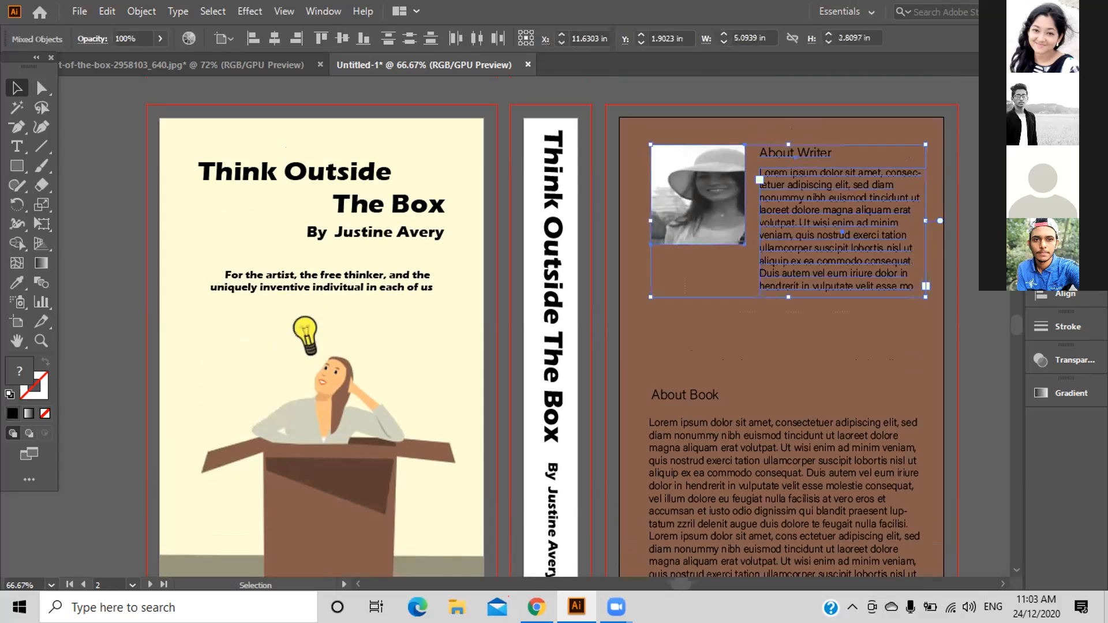
click(1064, 294)
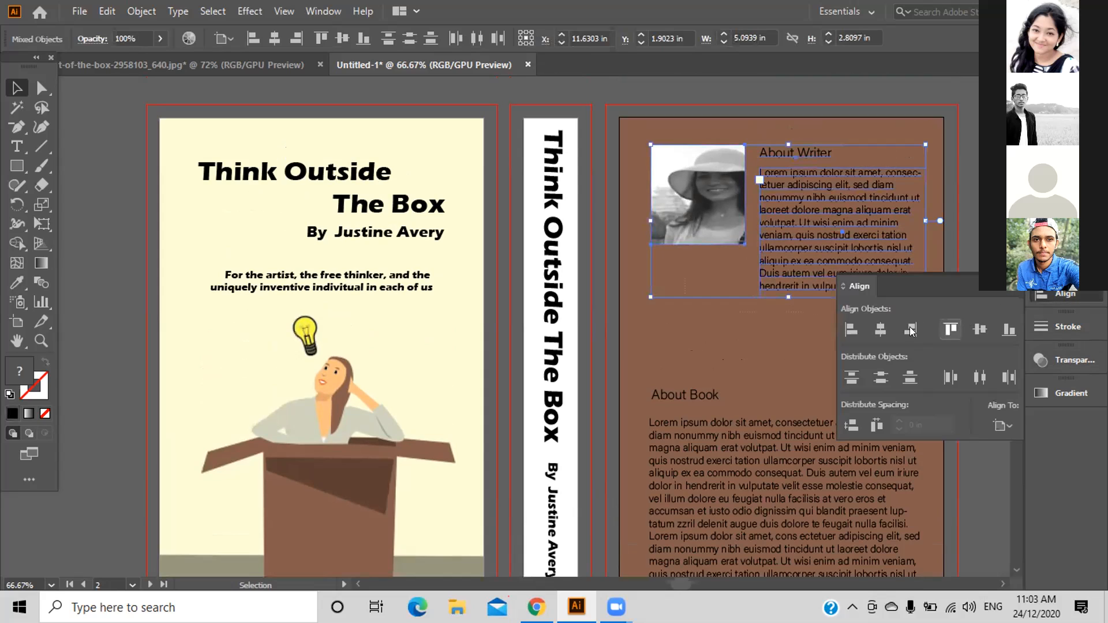
click(882, 329)
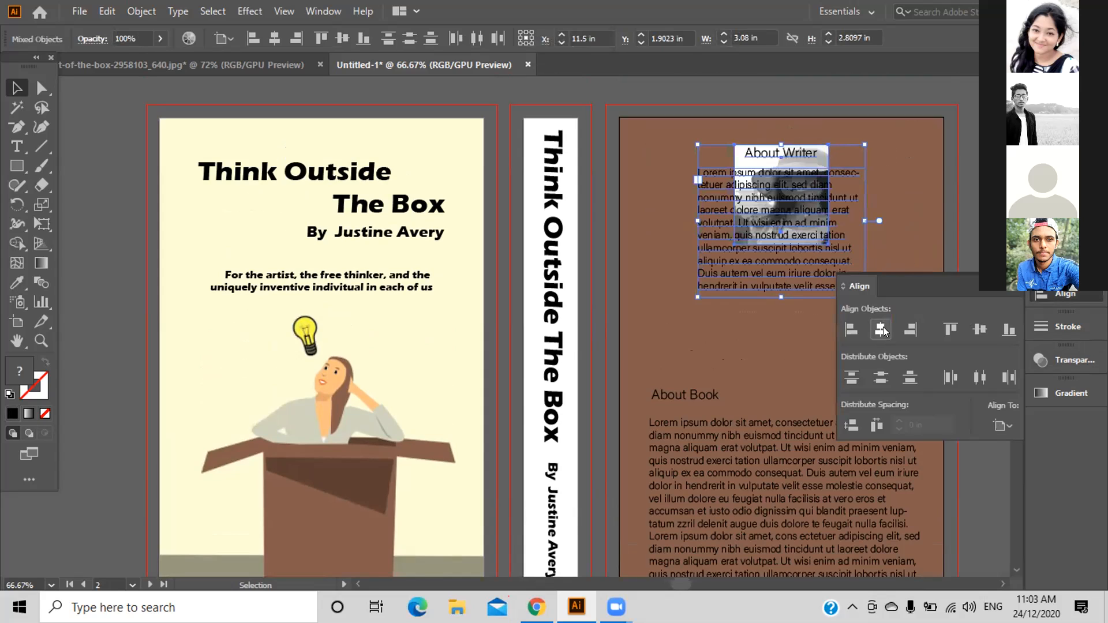
key(ctrl+z)
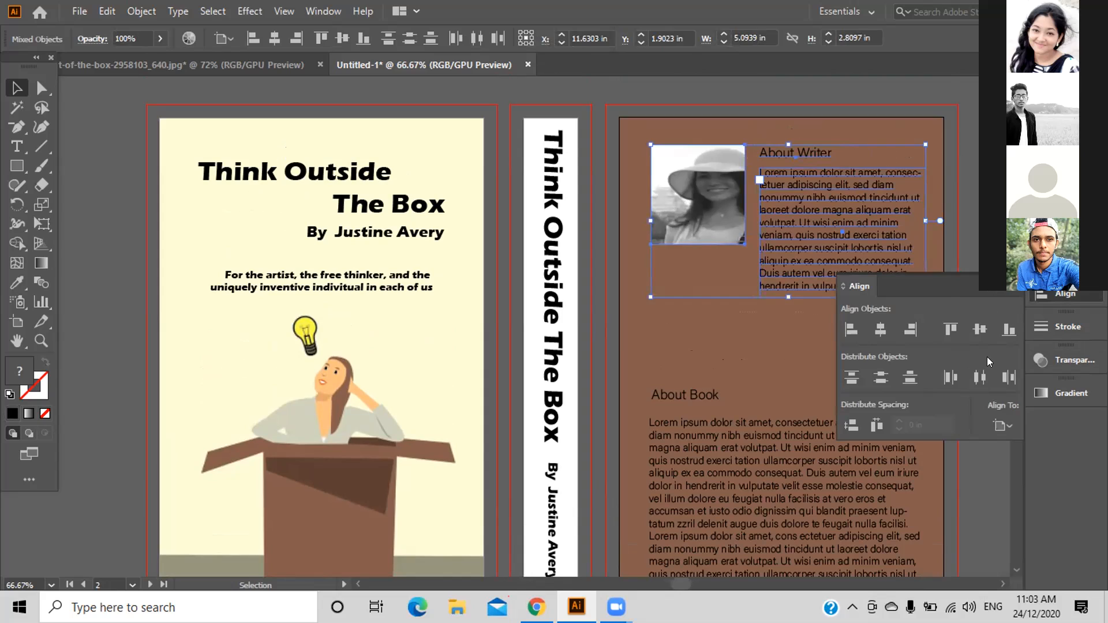
click(940, 330)
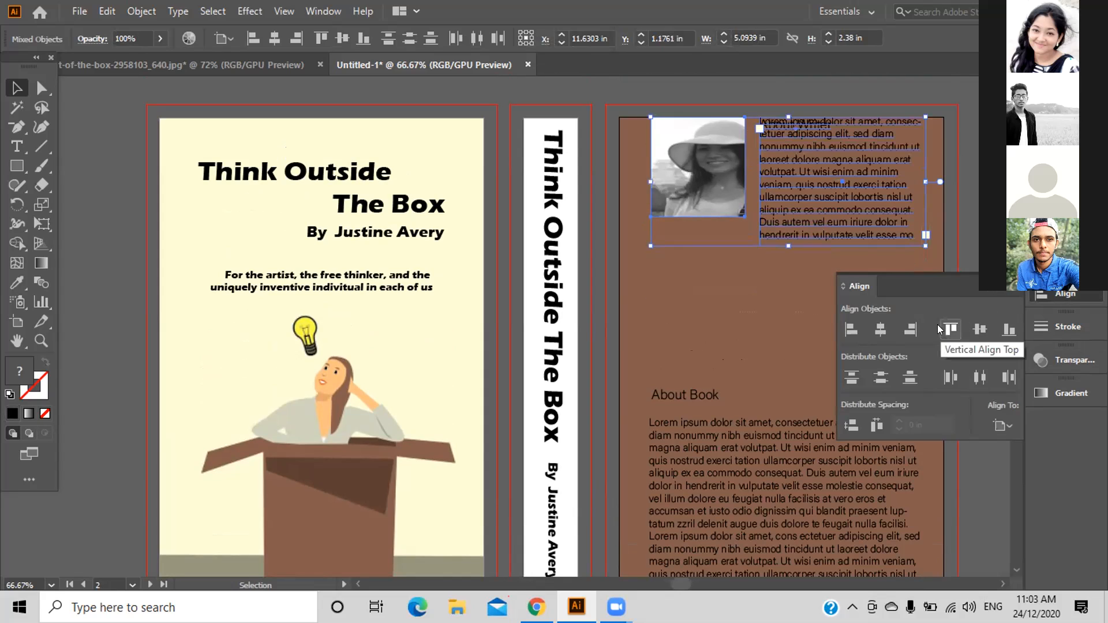
key(ctrl+z)
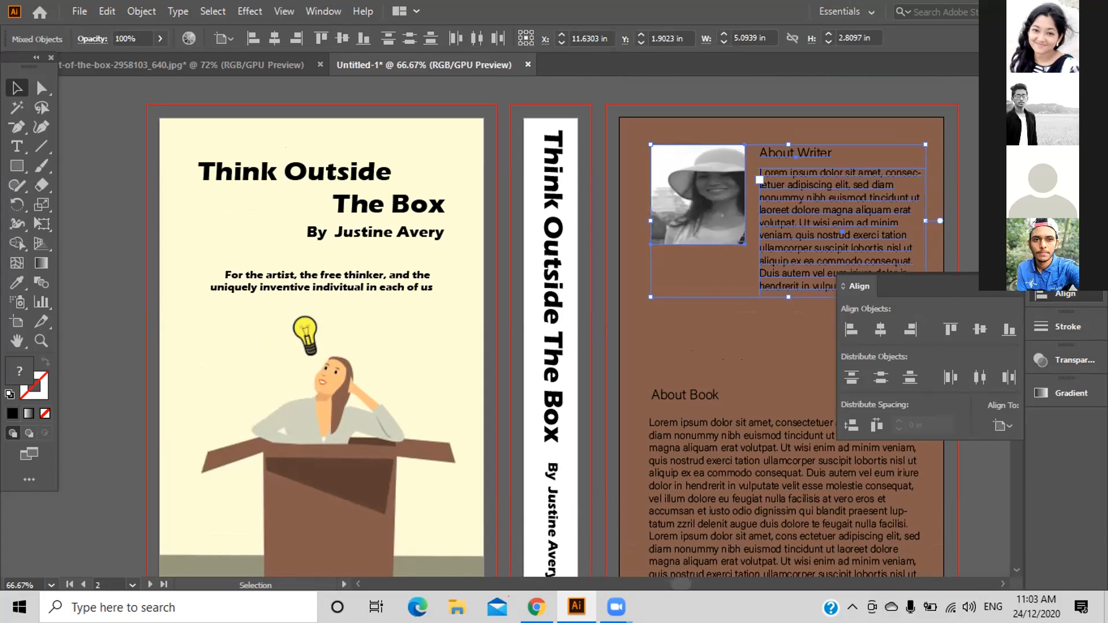
click(990, 289)
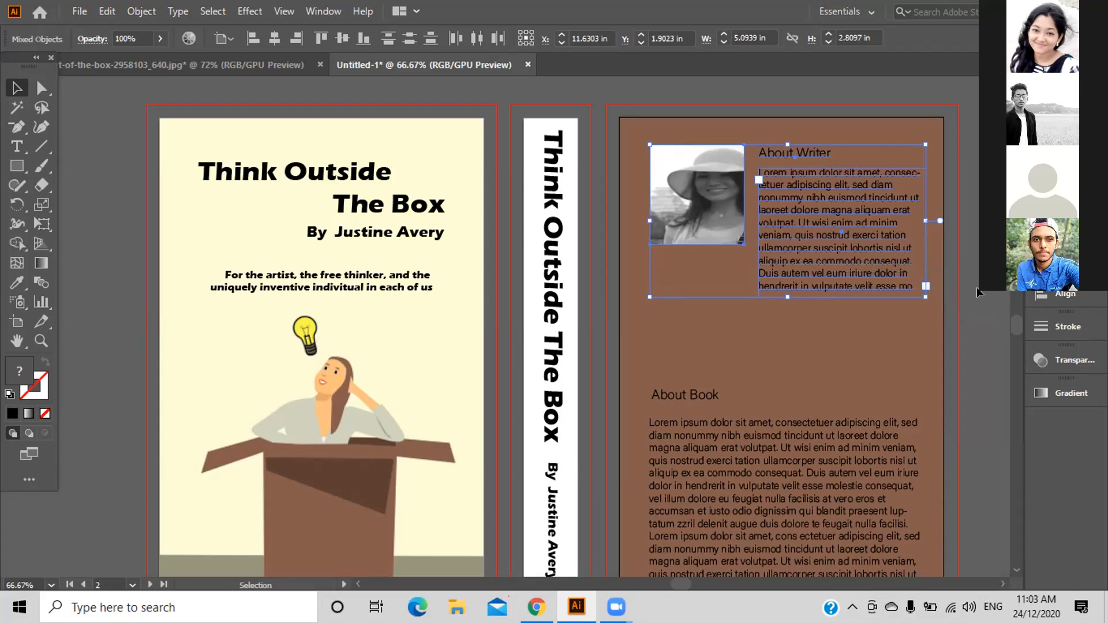
Nudge the About Writer block left to X 11.5192 in, then deselect it.
key(Left)
key(Left)
key(Left)
key(Left)
key(Left)
key(Left)
key(Left)
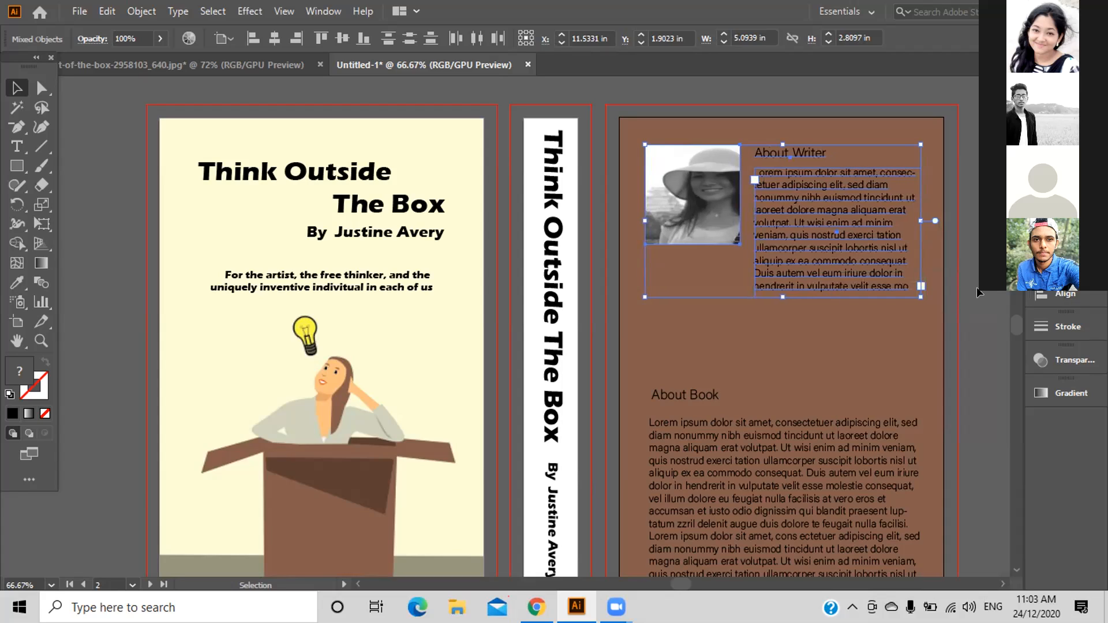
key(Left)
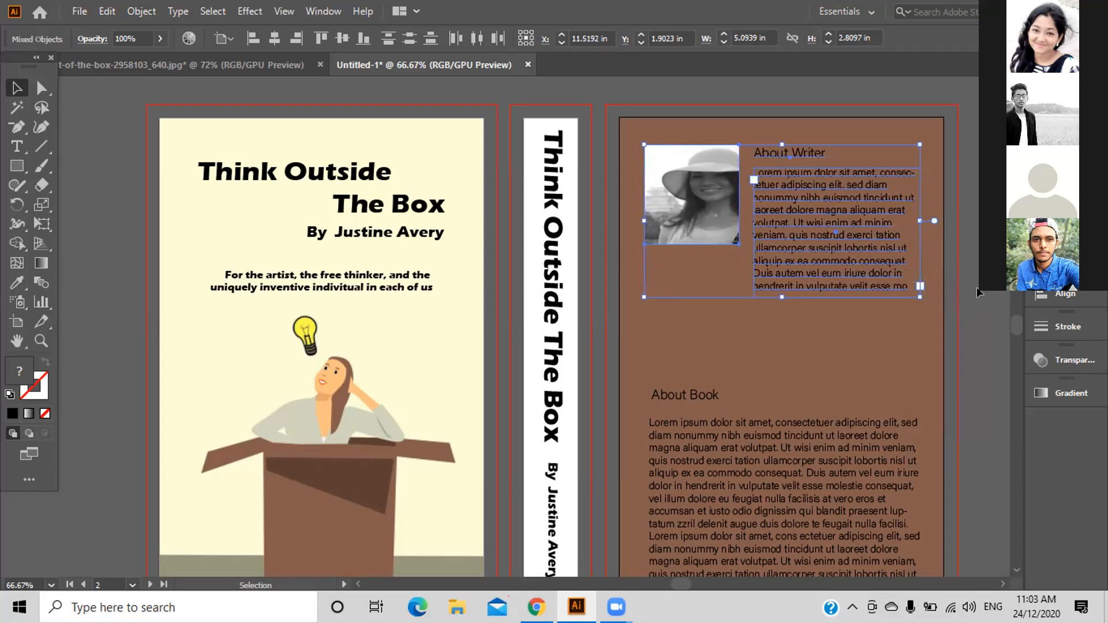
click(978, 293)
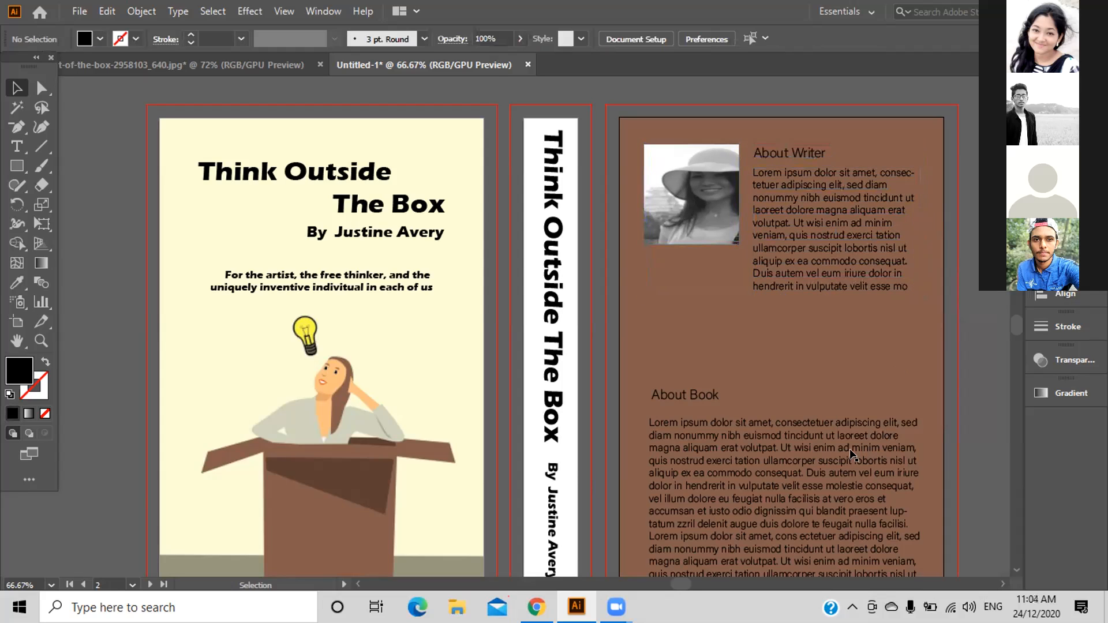
scroll(961, 329, down, 3)
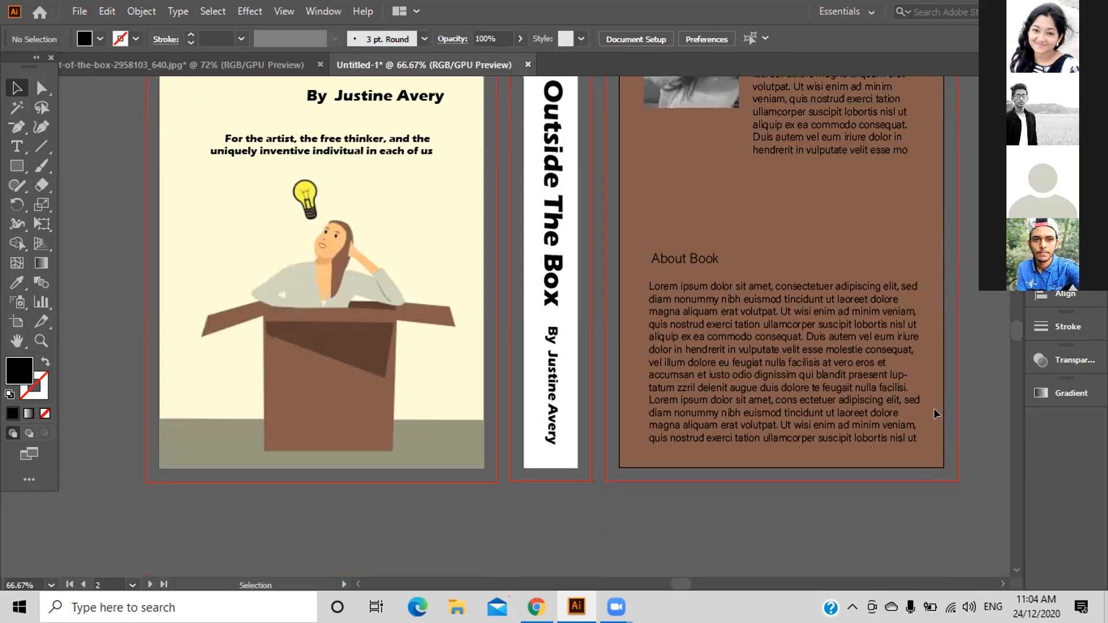
Select the About Book heading and body text together and nudge them upward.
click(828, 372)
drag(826, 371, 825, 370)
drag(672, 222, 860, 410)
key(Up)
key(Up)
key(Up)
key(Up)
key(Up)
key(Up)
key(Up)
key(Up)
key(Up)
key(Up)
key(Up)
key(Up)
key(Up)
key(Up)
key(Up)
key(Up)
key(Up)
key(Up)
key(Up)
key(Up)
key(Up)
key(Up)
key(Up)
key(Up)
key(Up)
key(Up)
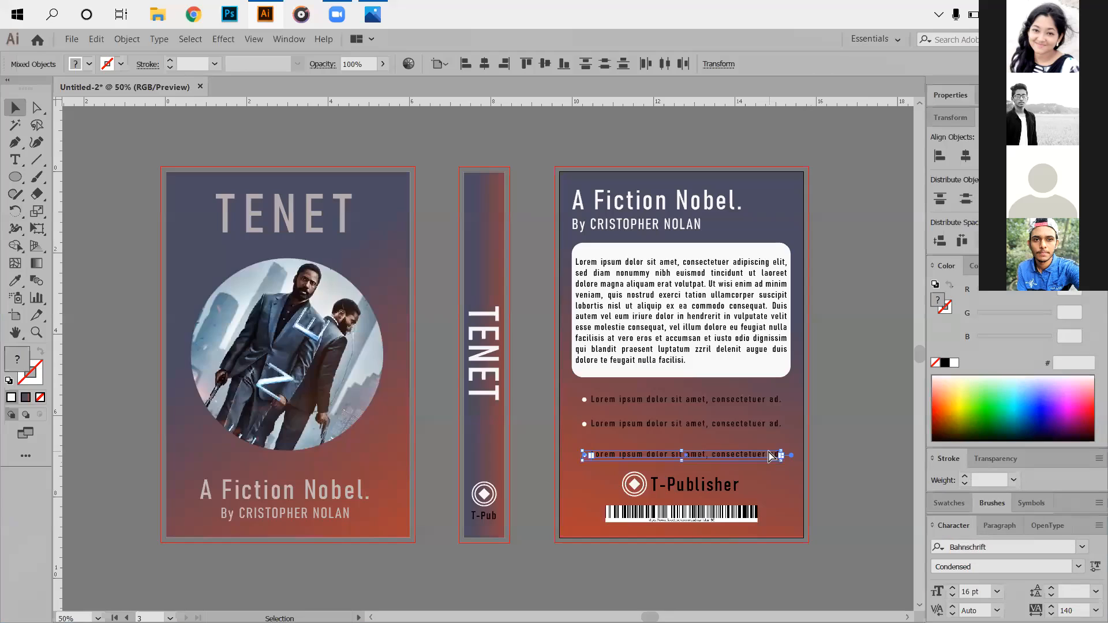
Evenly space the three TENET back-cover bullet lines with Distribute Vertical Center.
key(ctrl)
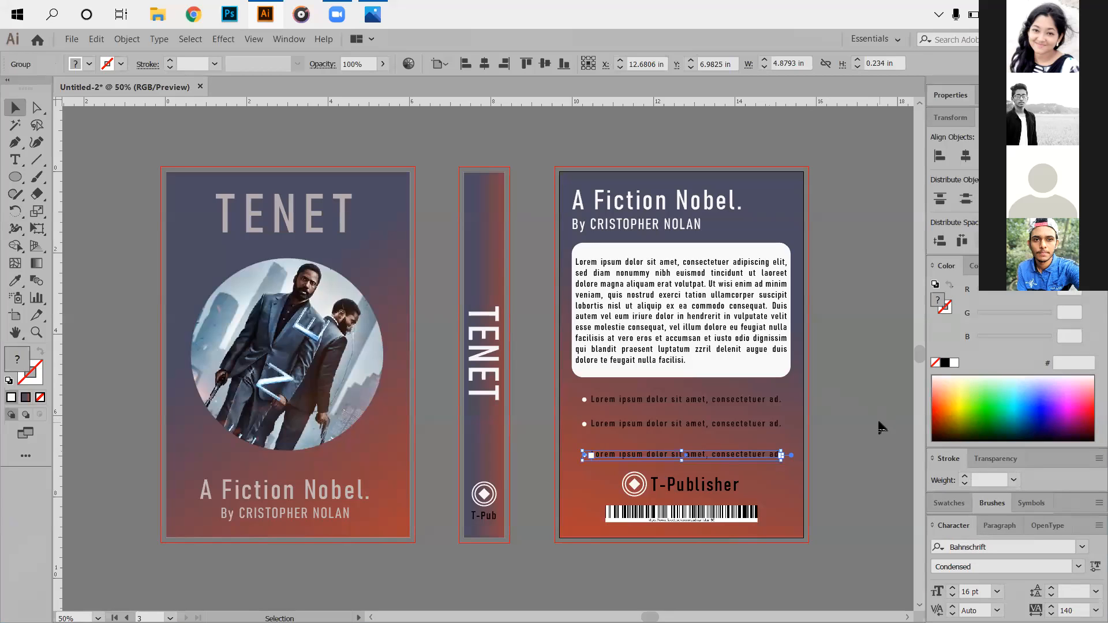
click(878, 427)
drag(584, 400, 716, 467)
click(98, 39)
click(126, 54)
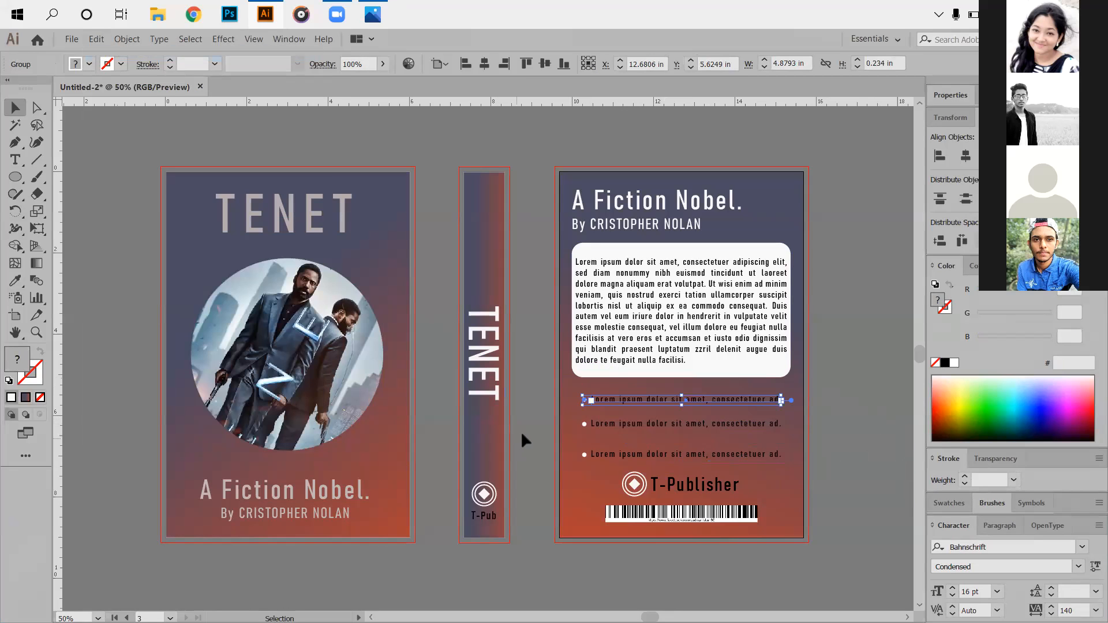
click(547, 398)
drag(704, 460, 748, 453)
click(965, 199)
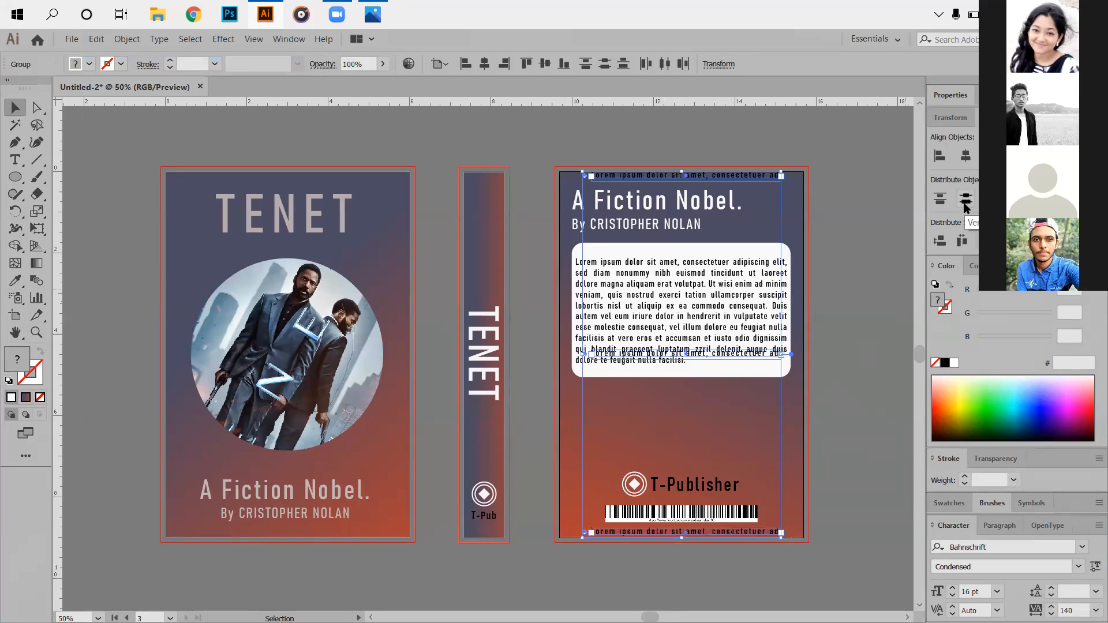
click(96, 39)
click(95, 54)
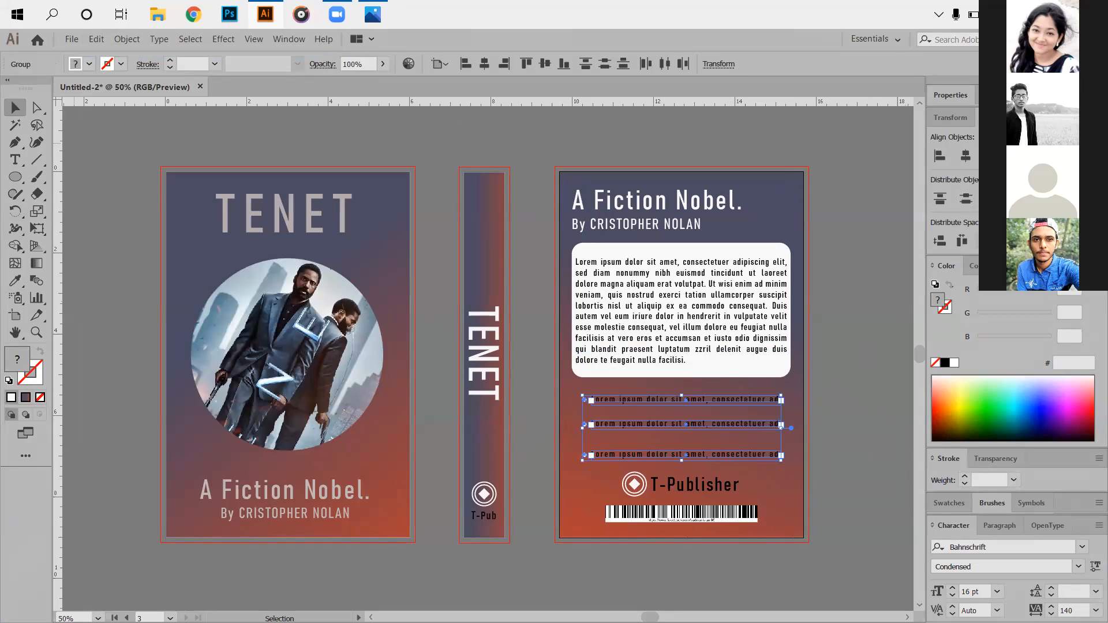
click(966, 198)
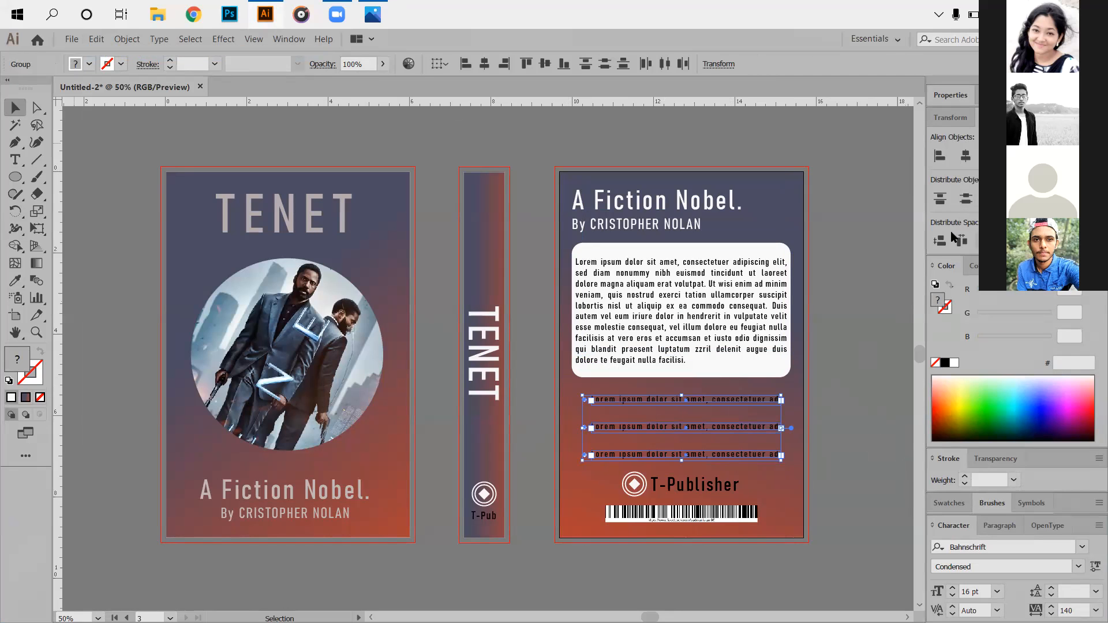
click(825, 404)
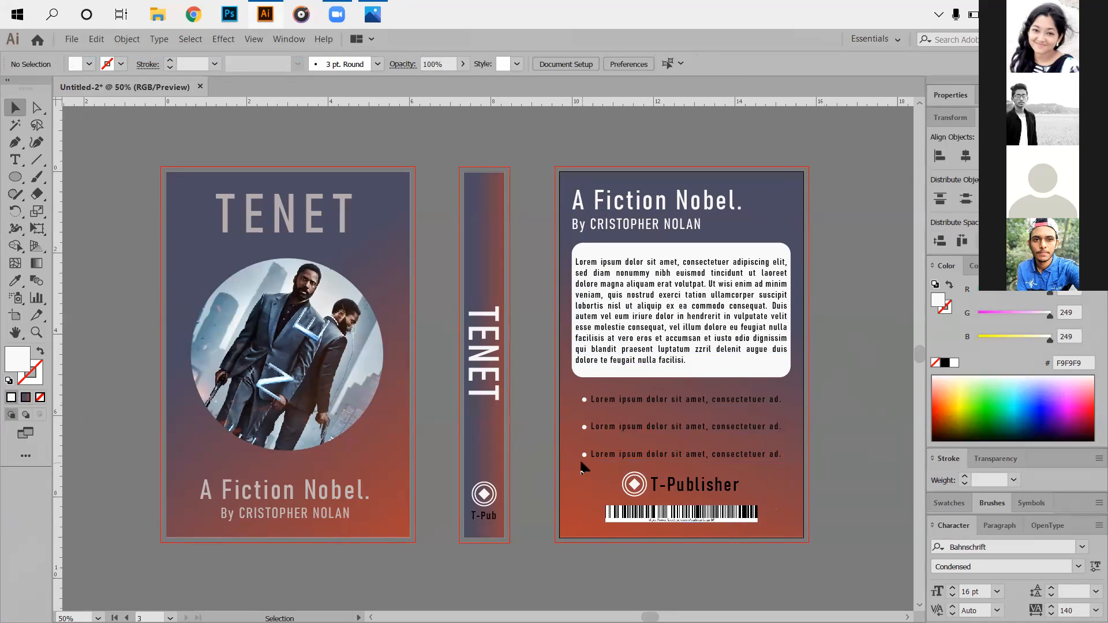
Start Save As and browse to the Illustrator Work folder on New Volume (E:).
click(71, 39)
click(93, 155)
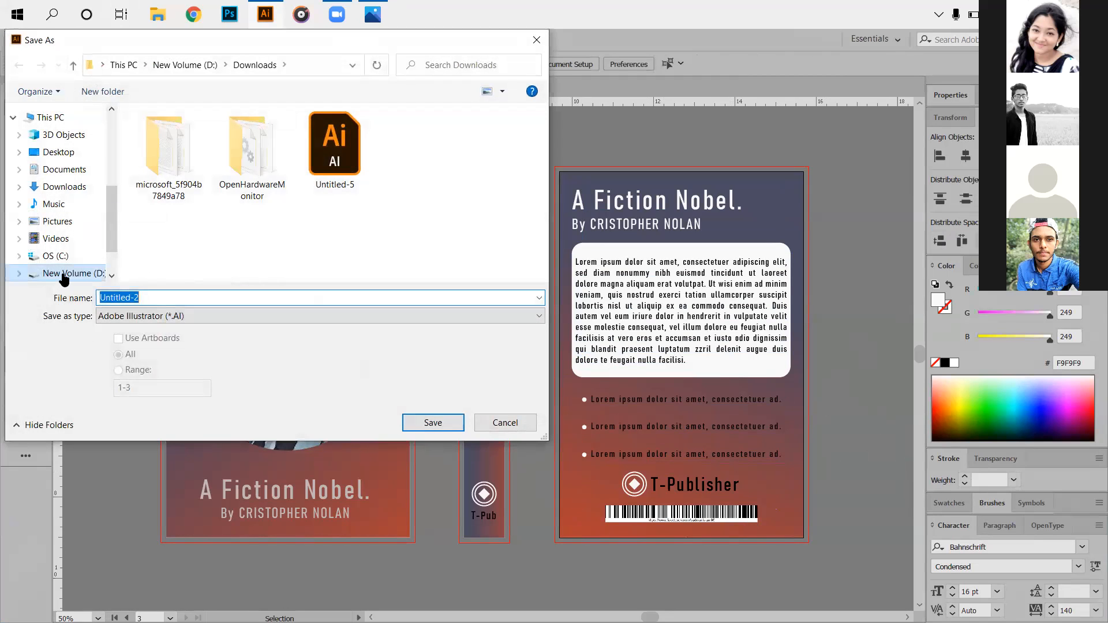
scroll(68, 272, down, 1)
click(90, 233)
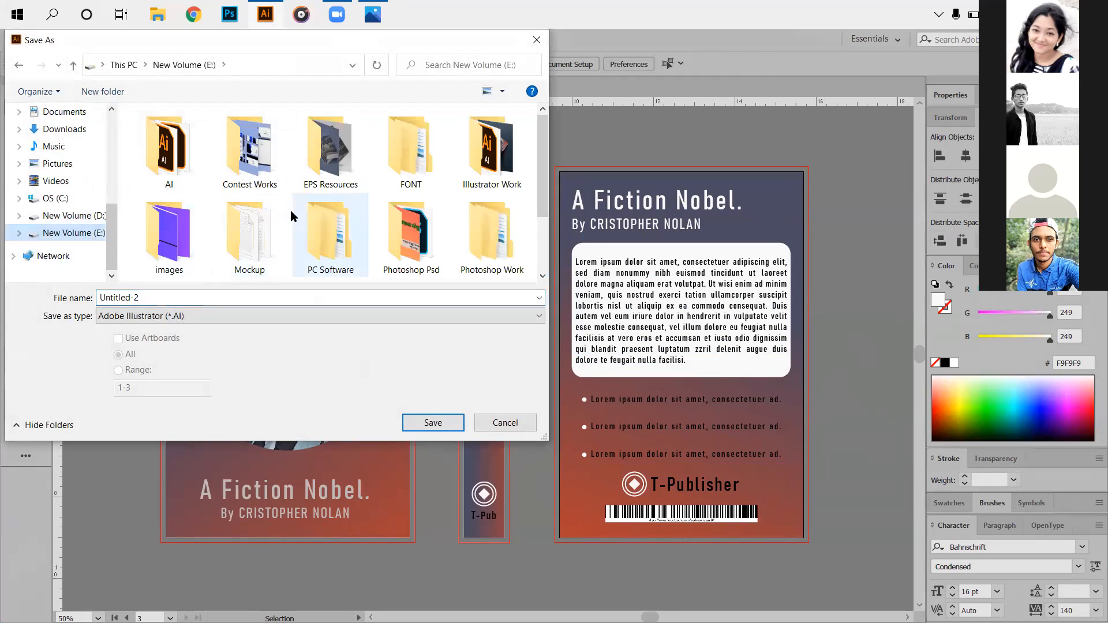
double_click(489, 159)
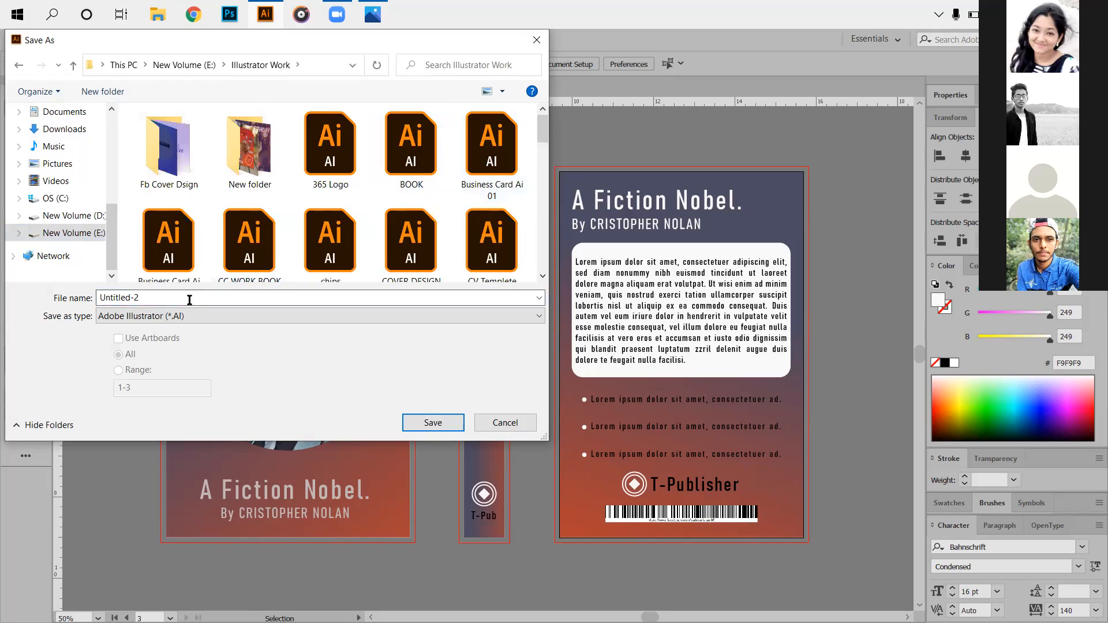
Name the file Free_Book_Mockup_8 without the jpg extension and save it.
text(b)
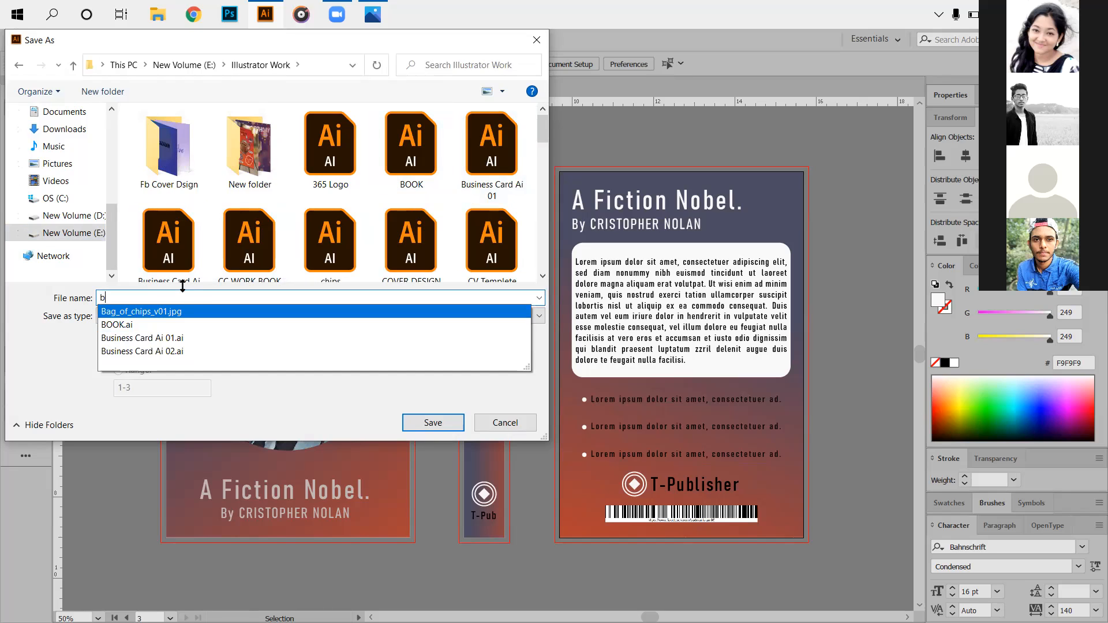
key(BackSpace)
text(fr)
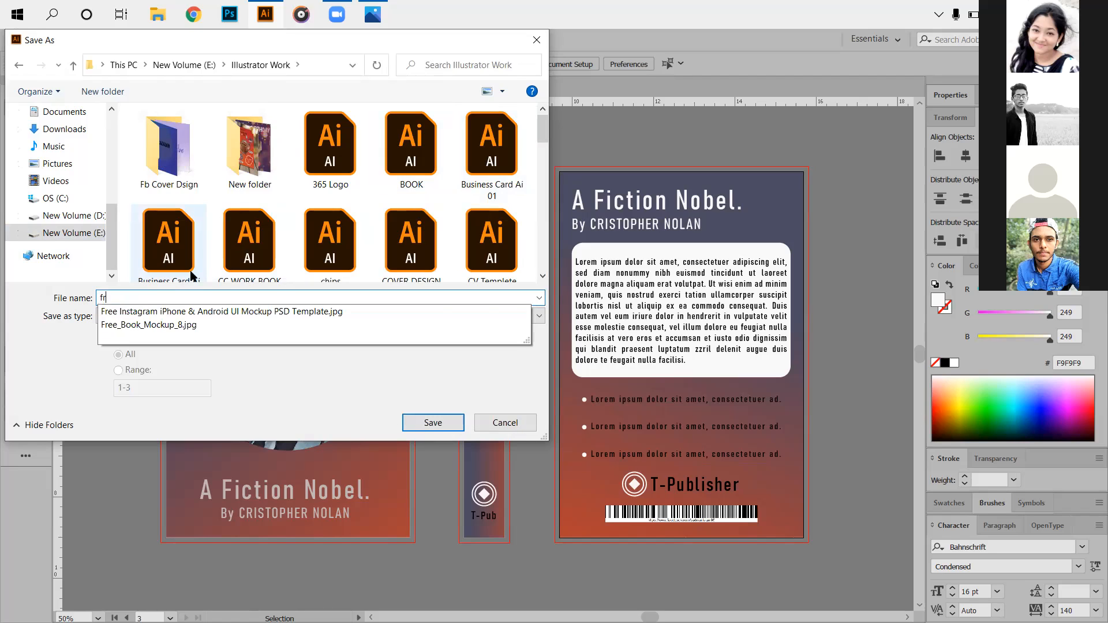
click(220, 325)
drag(230, 300, 182, 300)
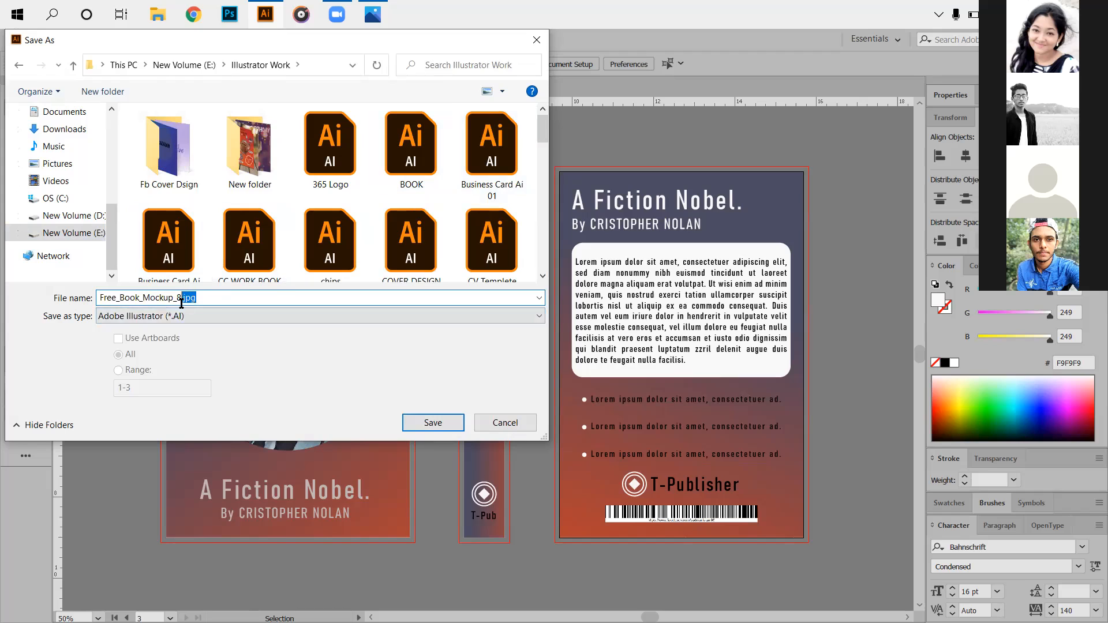
key(BackSpace)
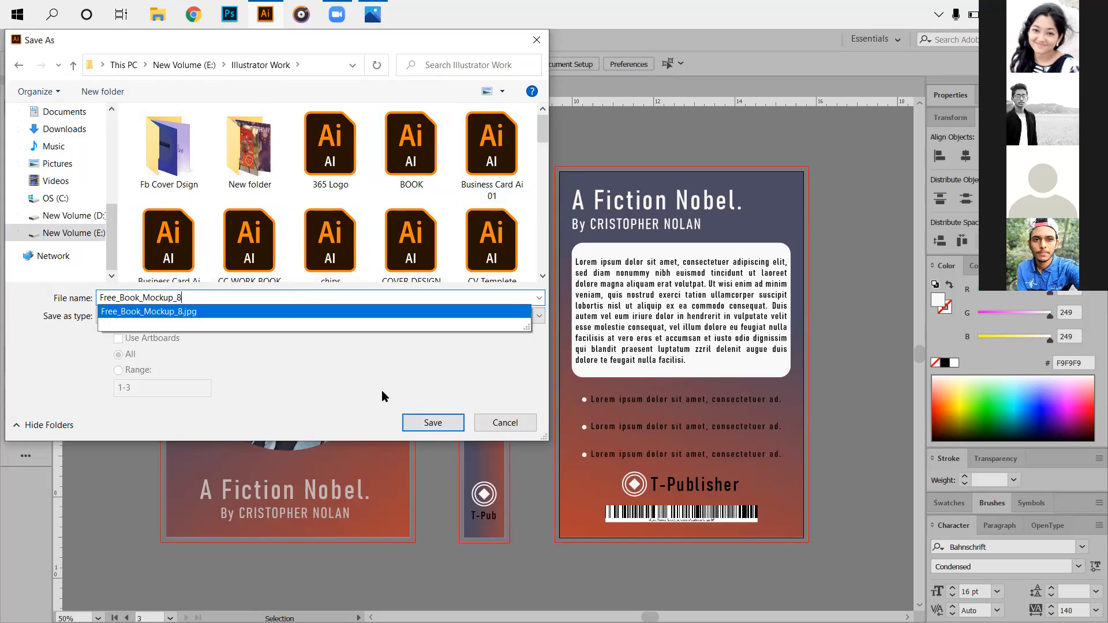
click(434, 423)
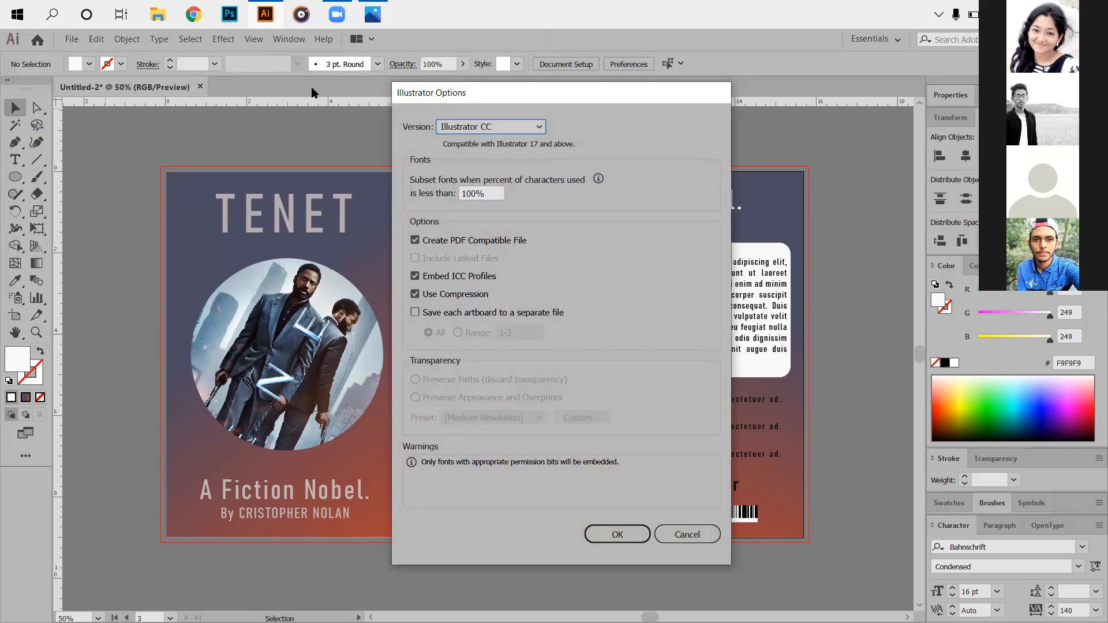
Keep Illustrator CC as the compatibility version and confirm the save options.
click(508, 126)
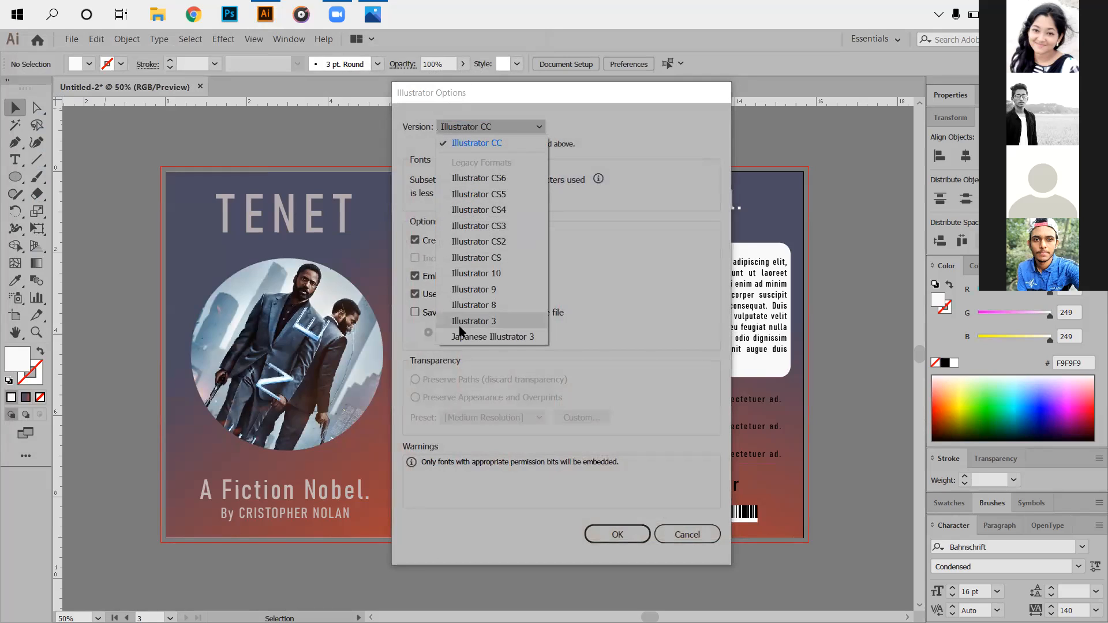
click(677, 138)
click(620, 539)
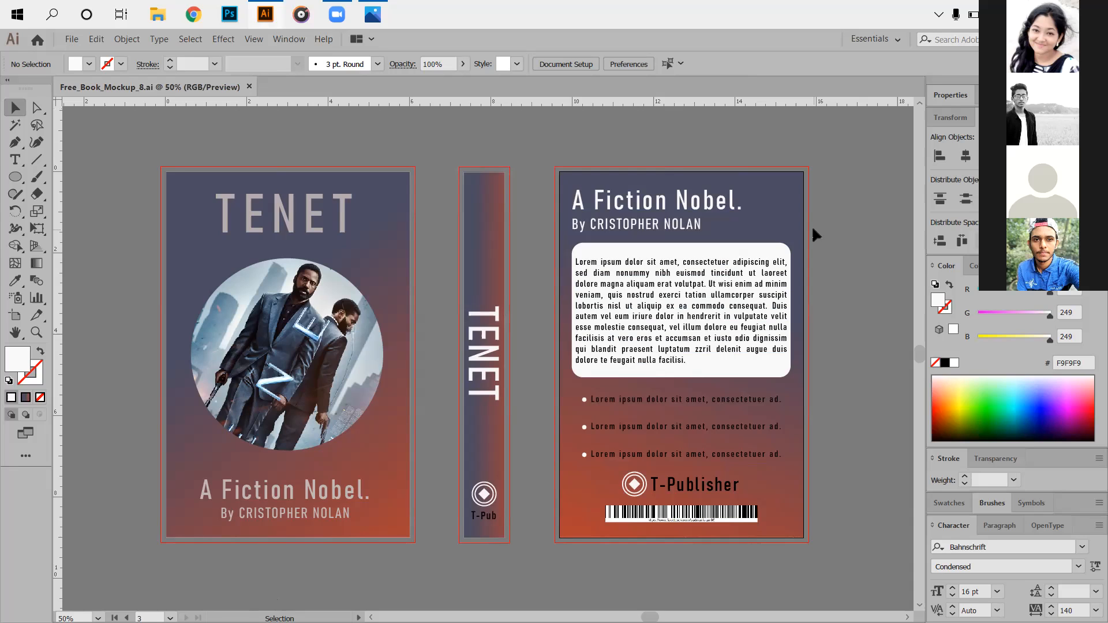
click(72, 39)
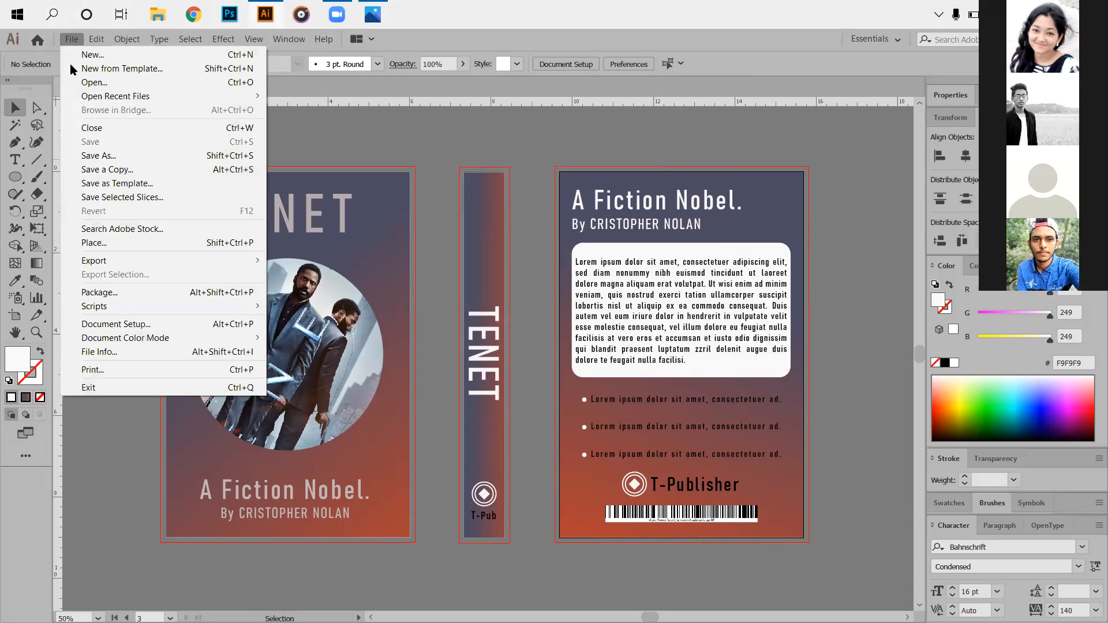
click(106, 156)
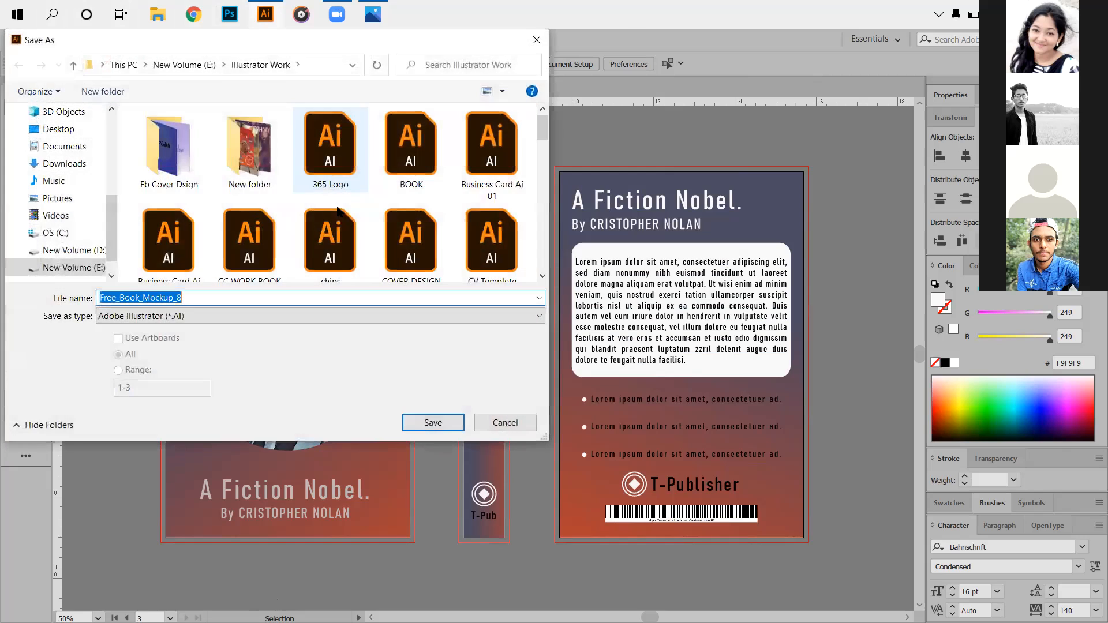
click(257, 317)
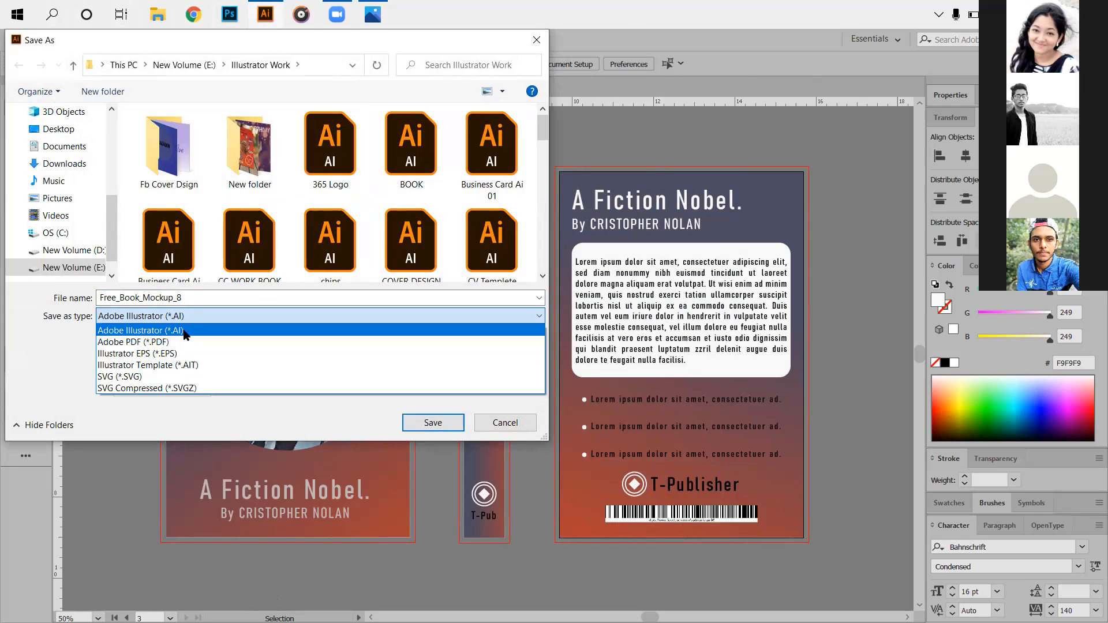
click(540, 41)
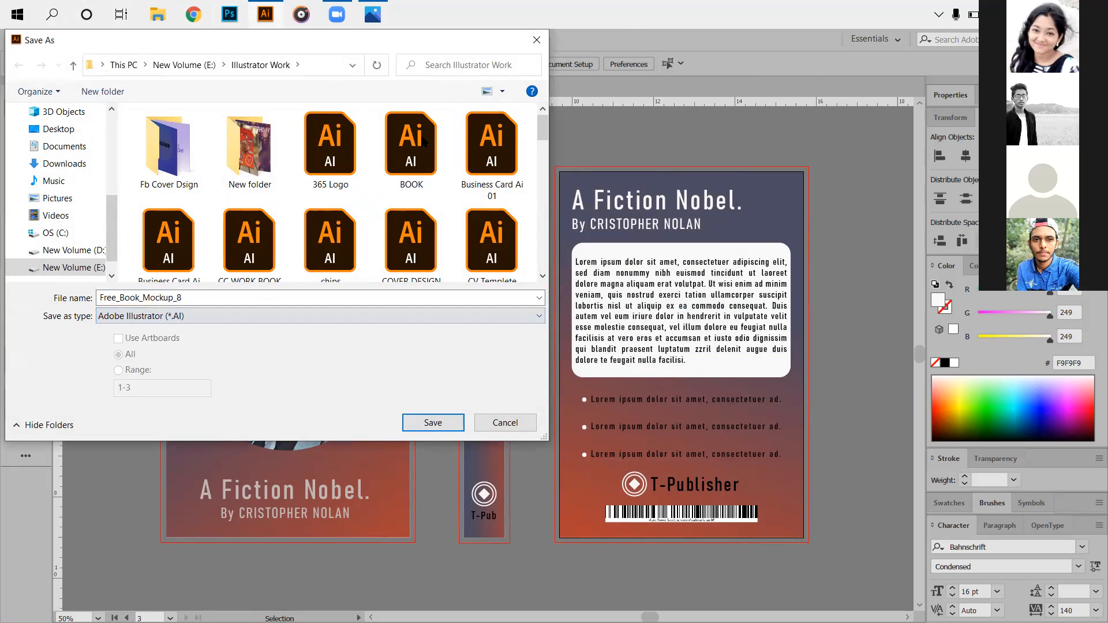
click(536, 39)
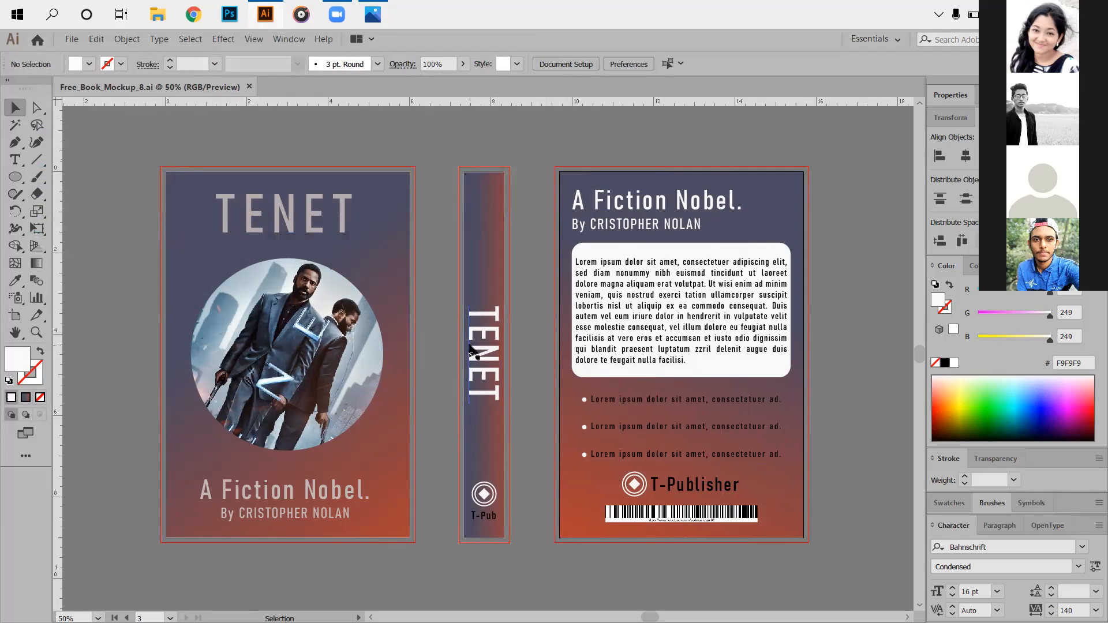
Shift the spine artboard left, add an artboard around the back-cover text box, and unlock all objects.
click(14, 315)
click(488, 247)
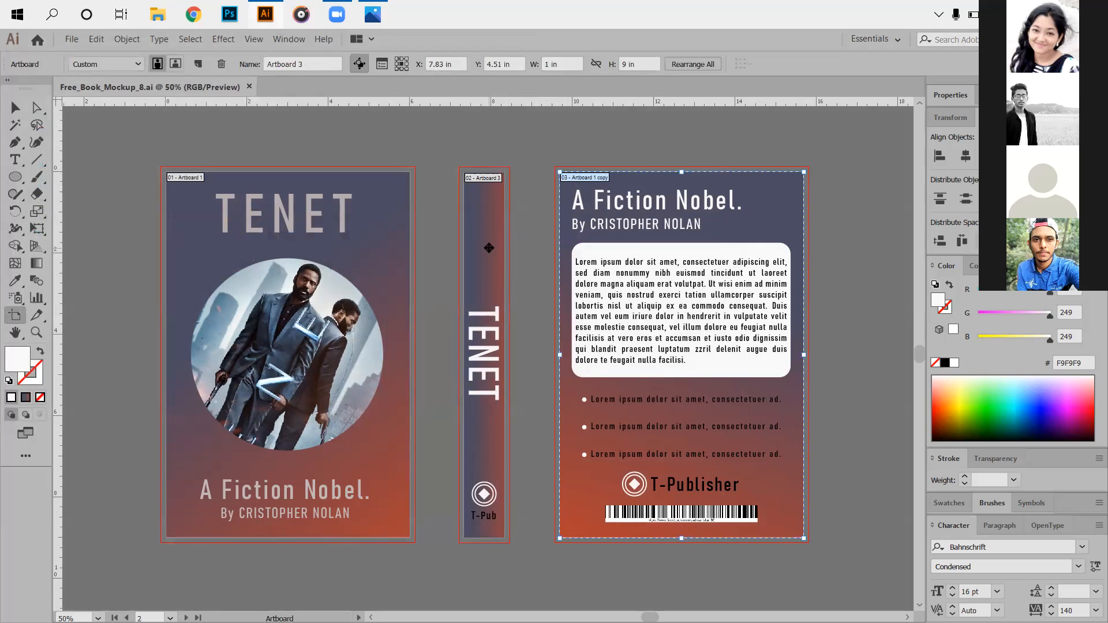
drag(488, 248, 464, 248)
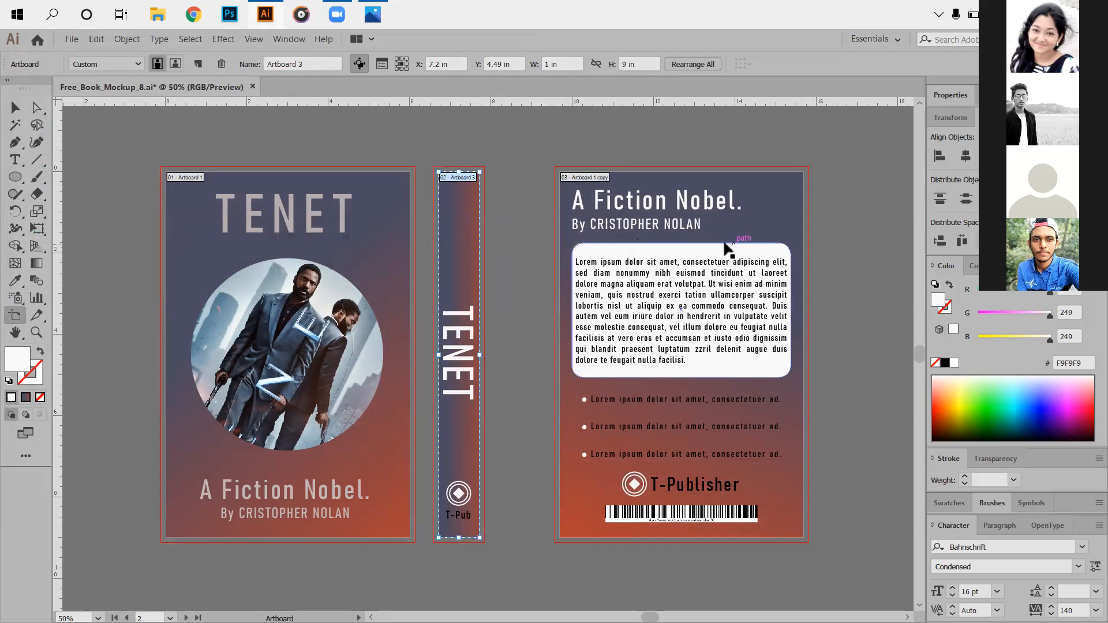
click(690, 275)
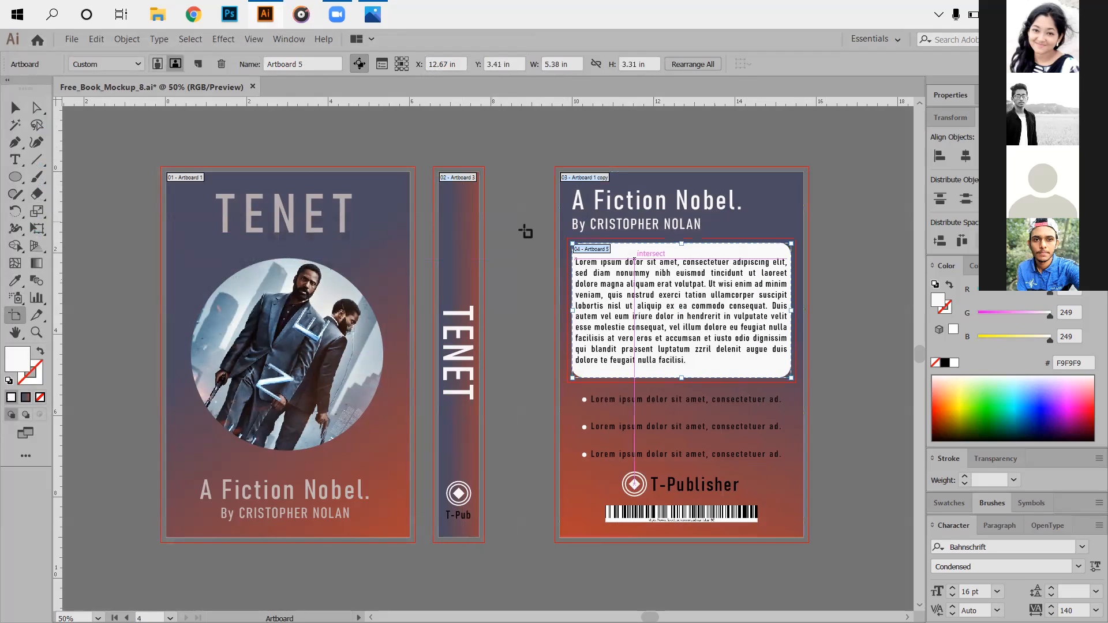
click(127, 38)
click(150, 127)
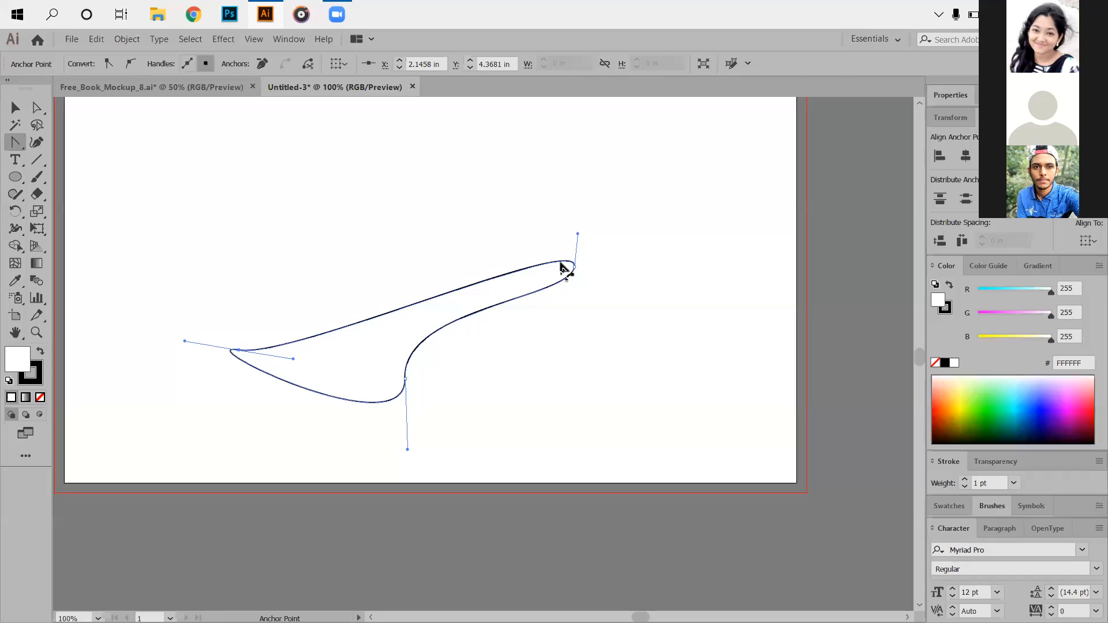
Draw a tall ellipse and make its top and bottom anchors sharp.
click(15, 176)
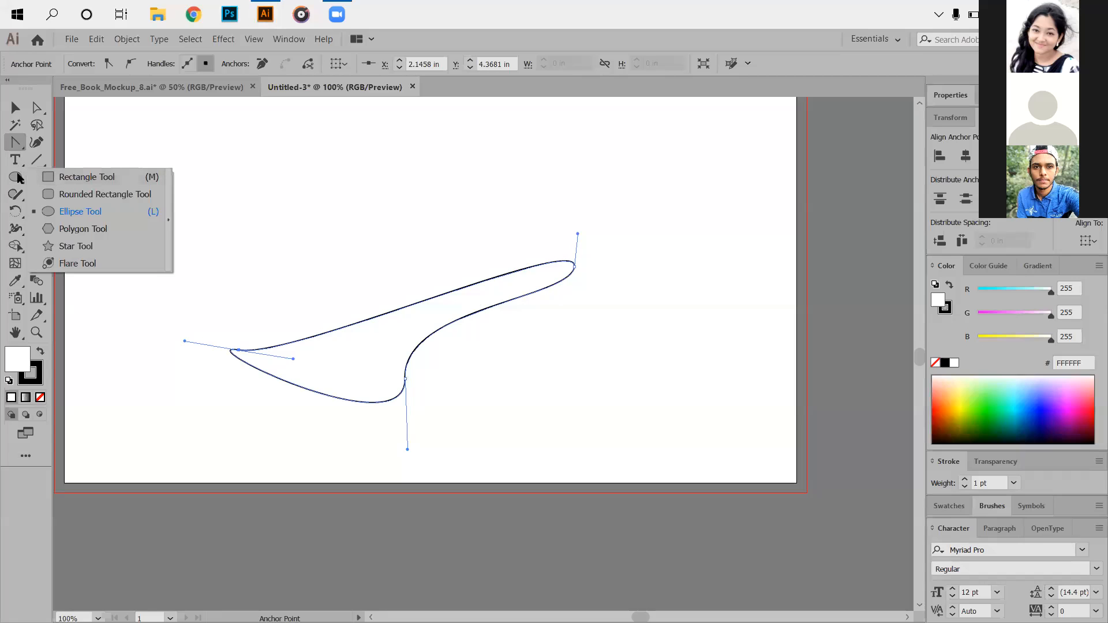
click(97, 208)
drag(275, 134, 333, 272)
key(a)
click(296, 134)
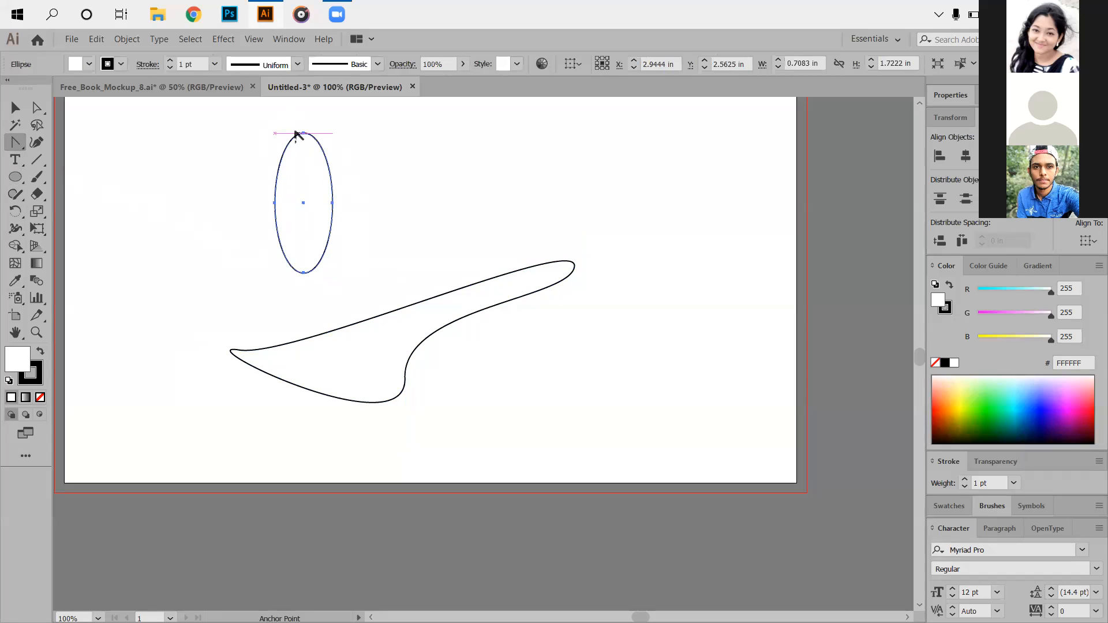
click(302, 134)
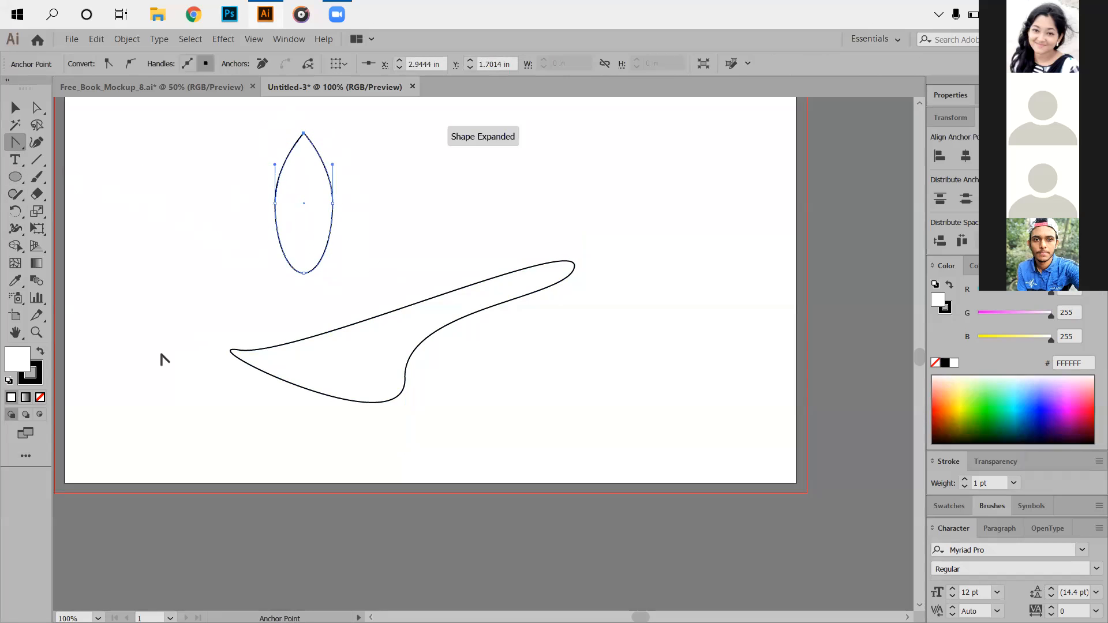
click(304, 273)
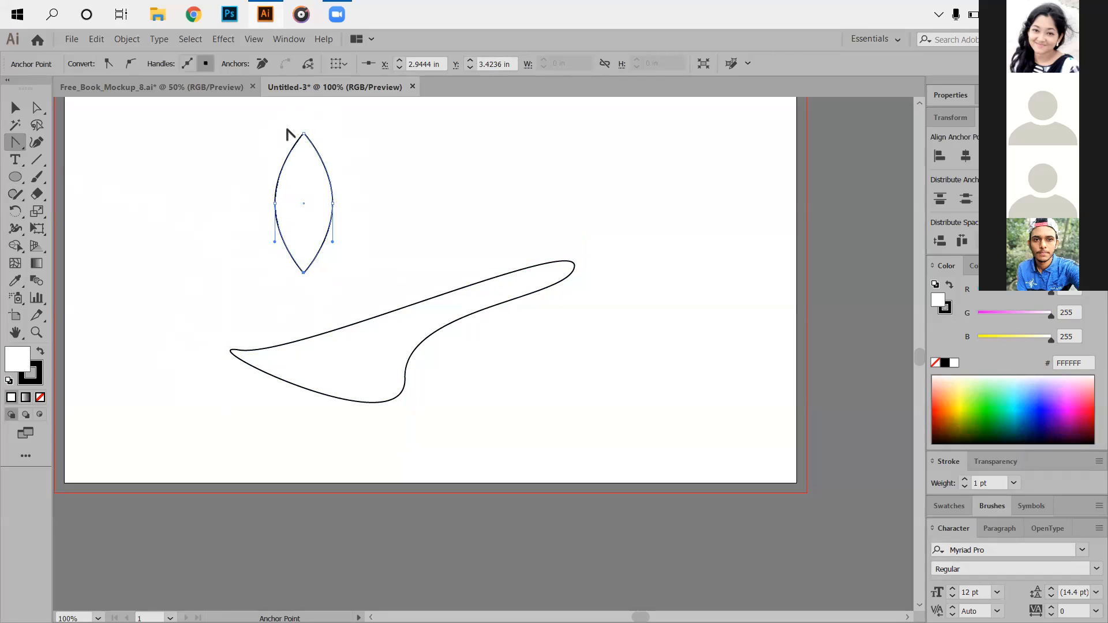
Convert the ellipse's left and right anchors into corners, forming a diamond.
right_click(18, 139)
click(61, 192)
click(333, 203)
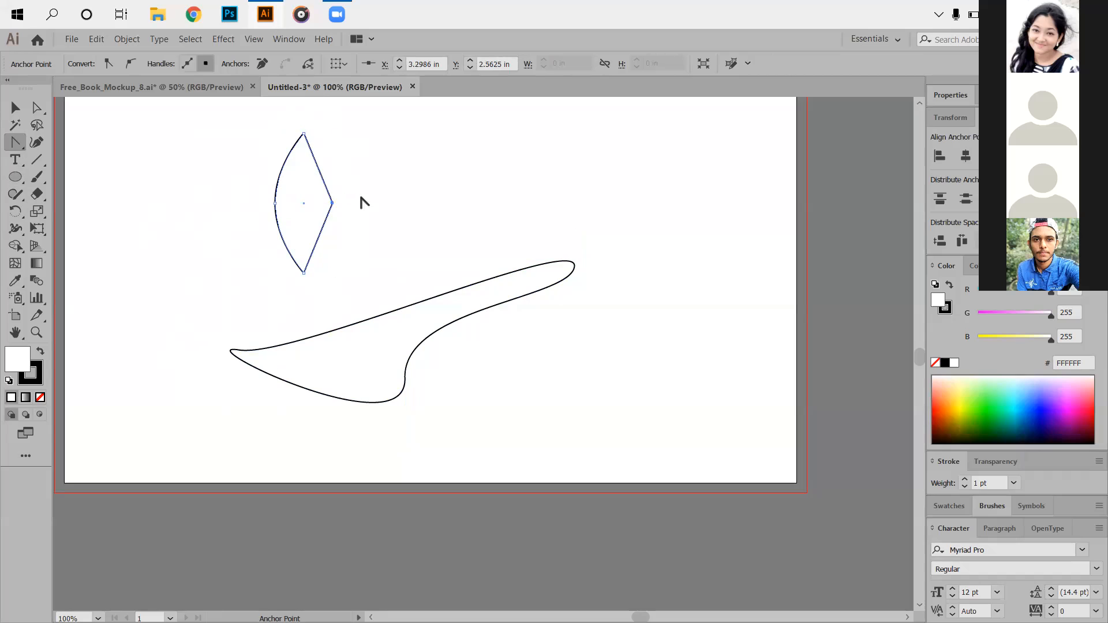
click(275, 203)
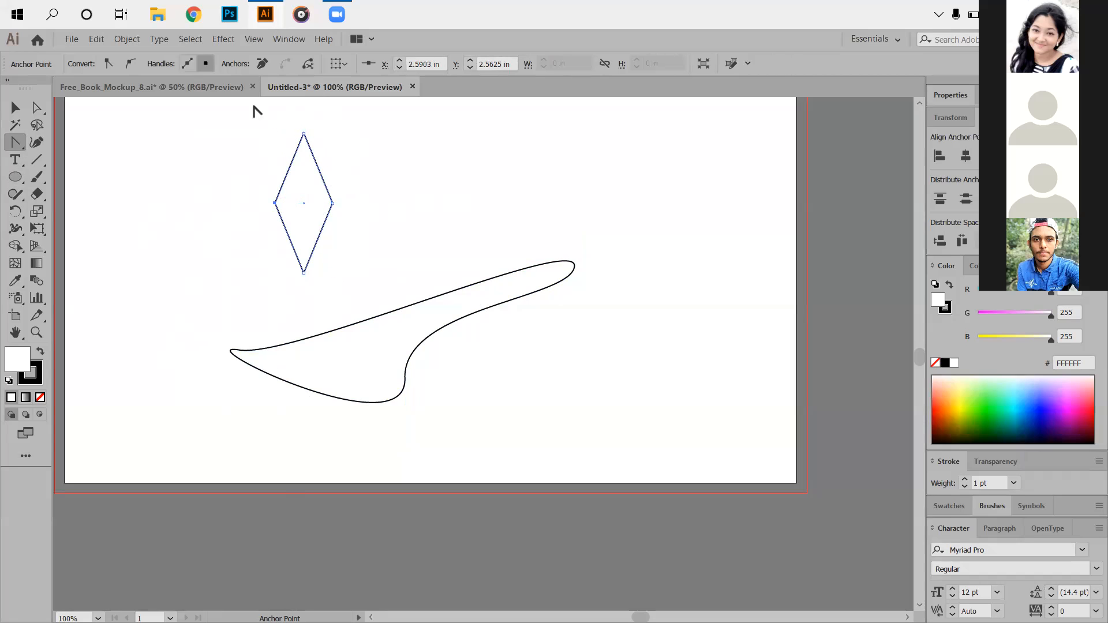
Select the diamond and the curved shape and delete them.
click(15, 108)
drag(213, 133, 546, 381)
key(Delete)
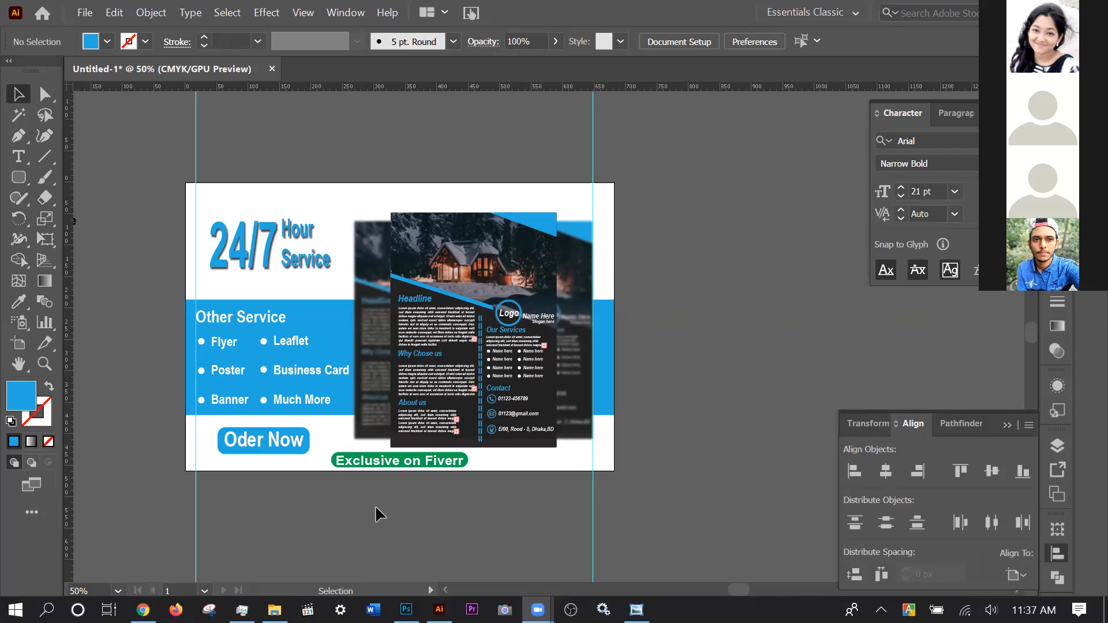
scroll(367, 512, down, 1)
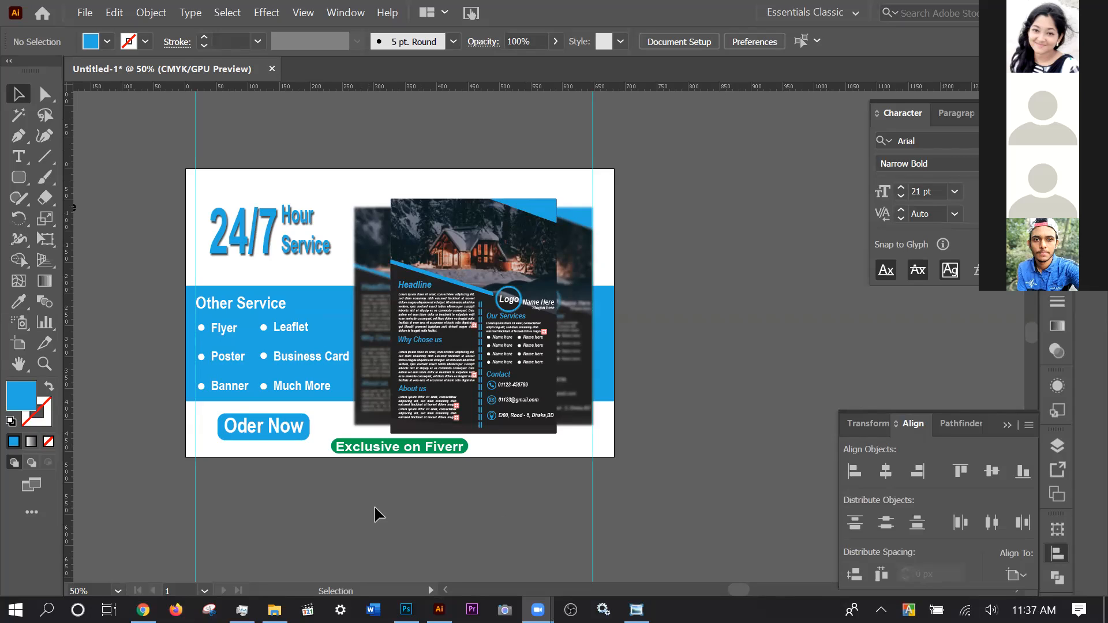
scroll(377, 513, up, 1)
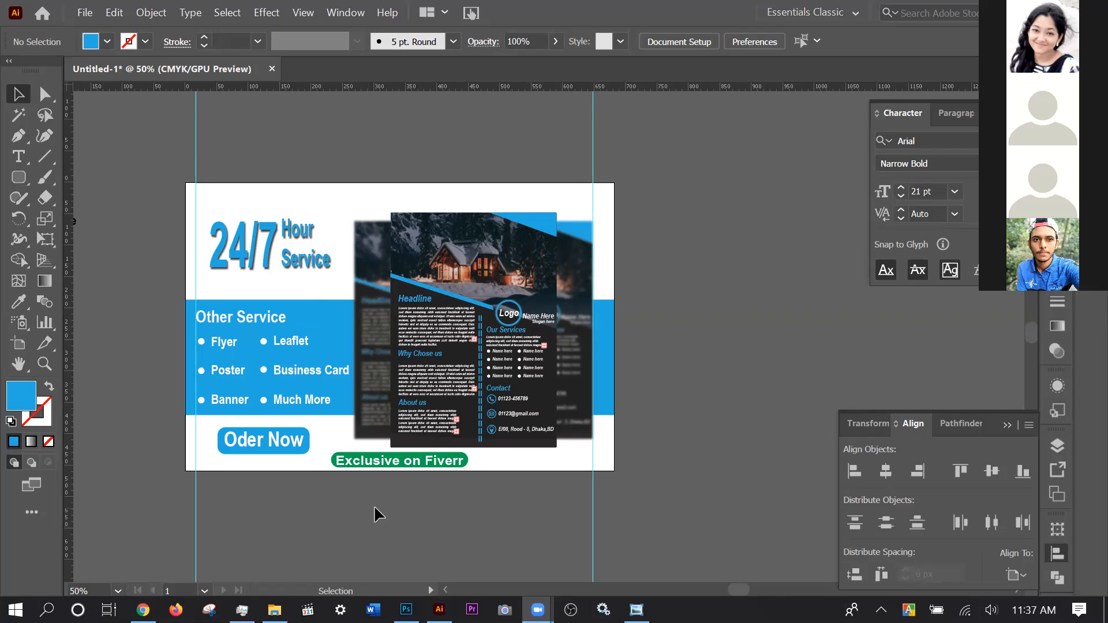
click(303, 432)
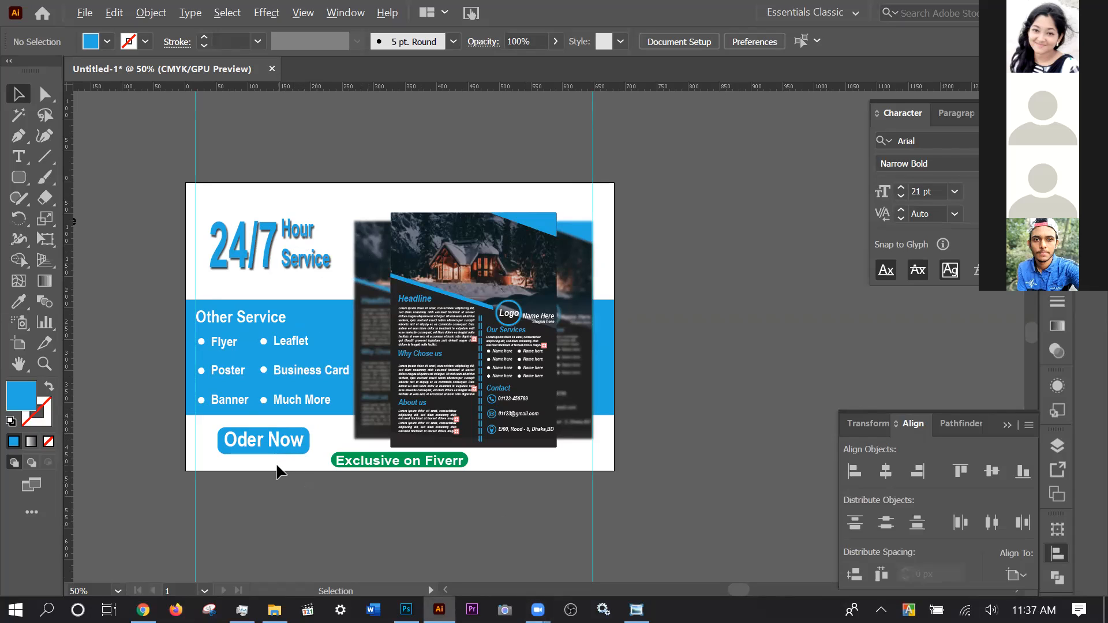
key(ctrl+1)
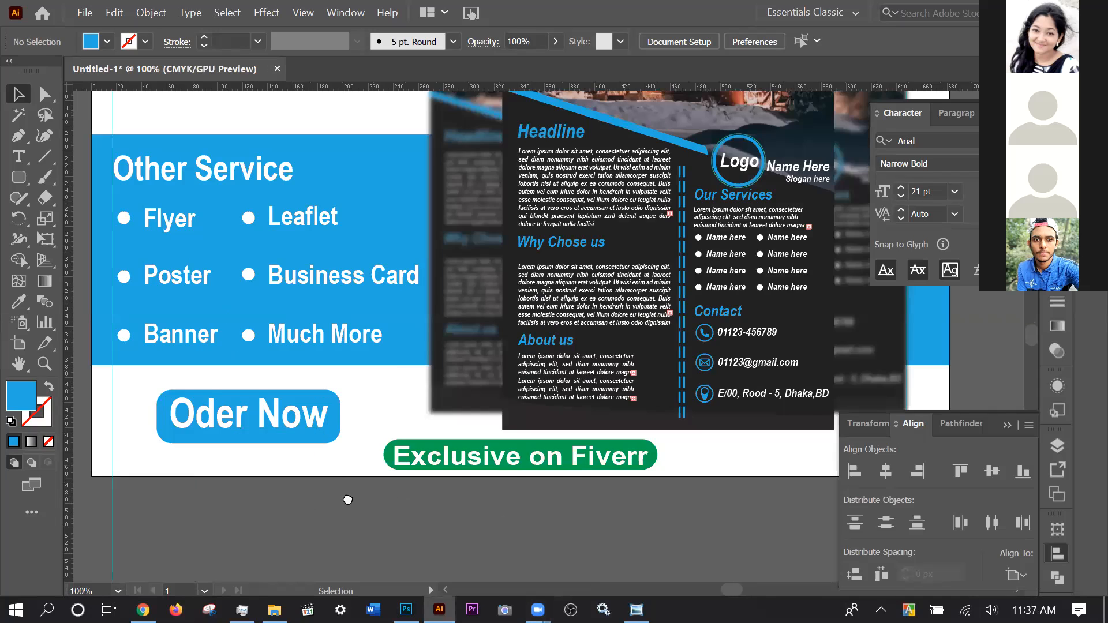
key(ctrl+minus)
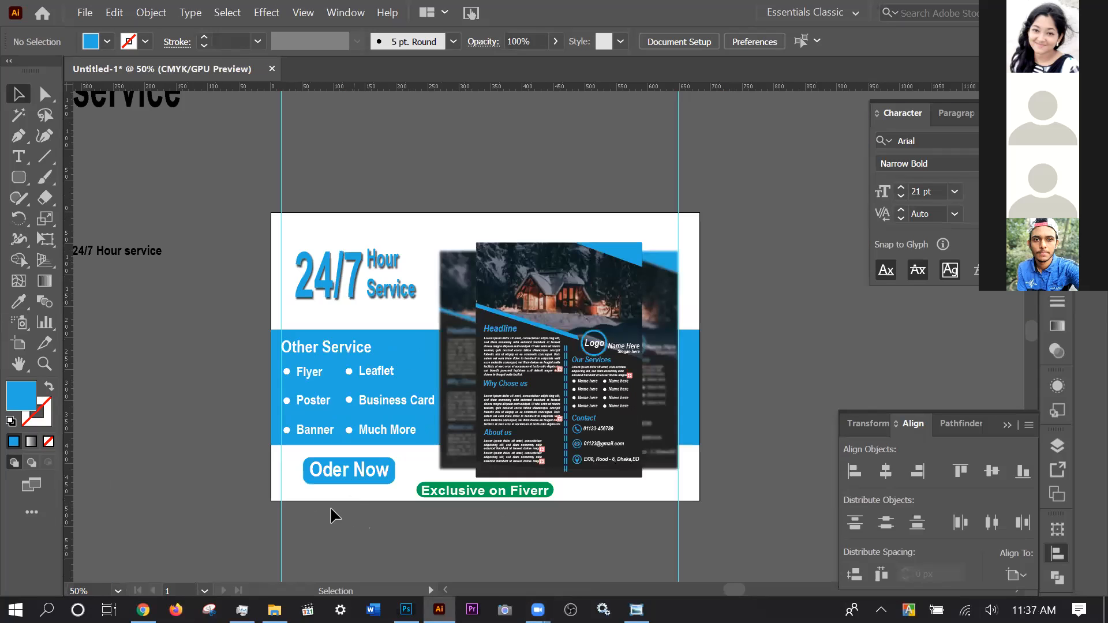
drag(396, 550, 354, 525)
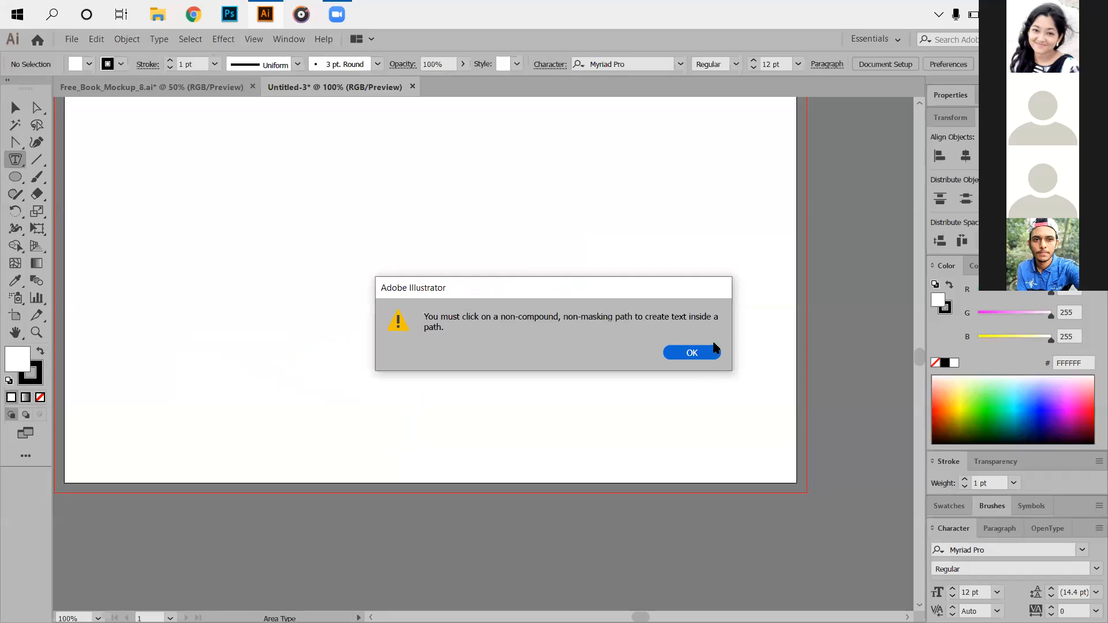
click(707, 352)
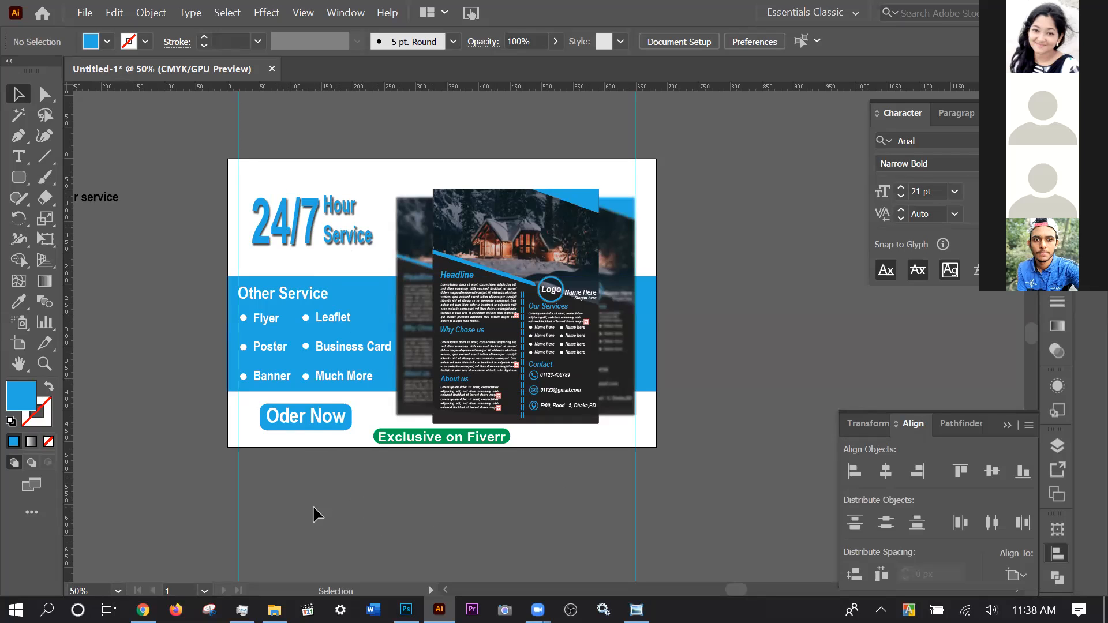
scroll(314, 524, up, 1)
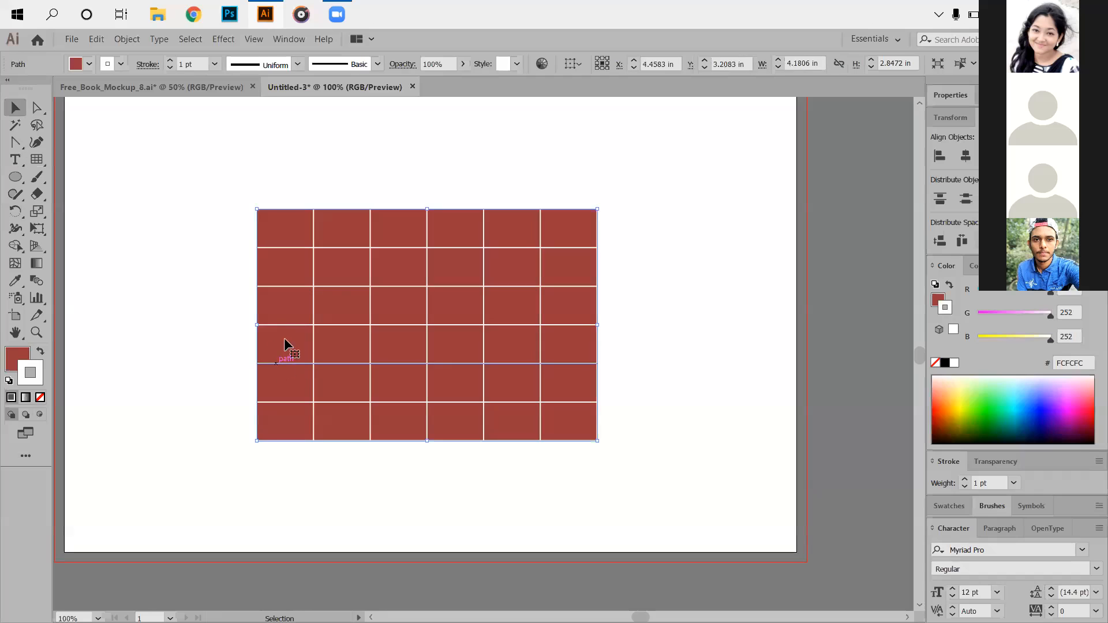
Select the red grid, then a single grid line with Direct Selection.
right_click(527, 251)
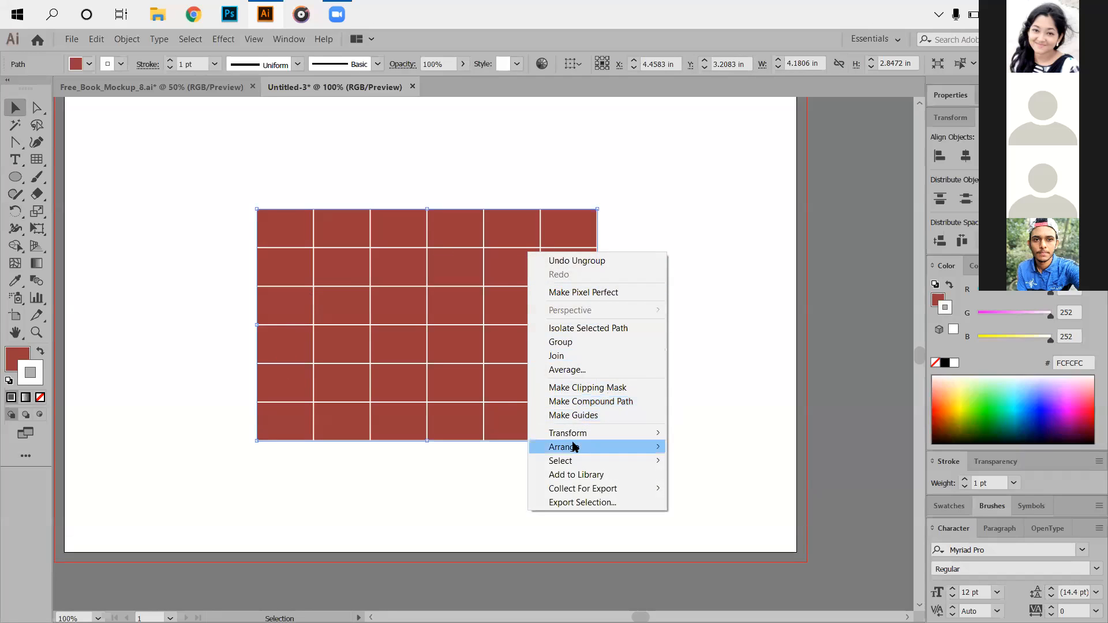
click(715, 372)
click(292, 312)
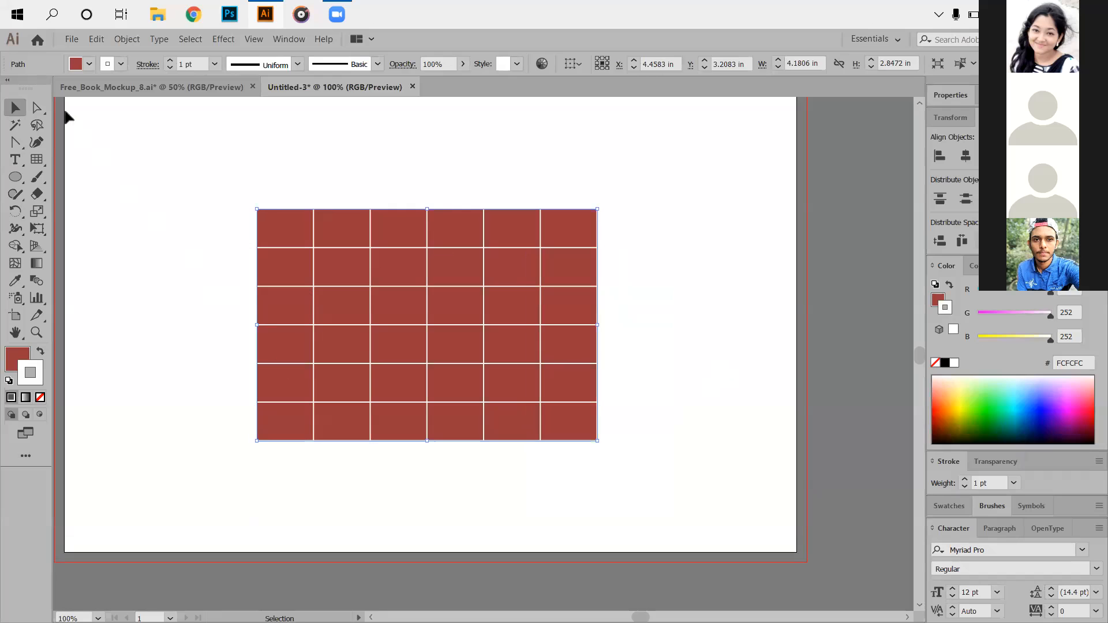
click(37, 111)
click(167, 274)
click(285, 275)
Marquee the grid's anchors, drag the background rectangle up-left, and open the Edit menu to undo.
right_click(465, 285)
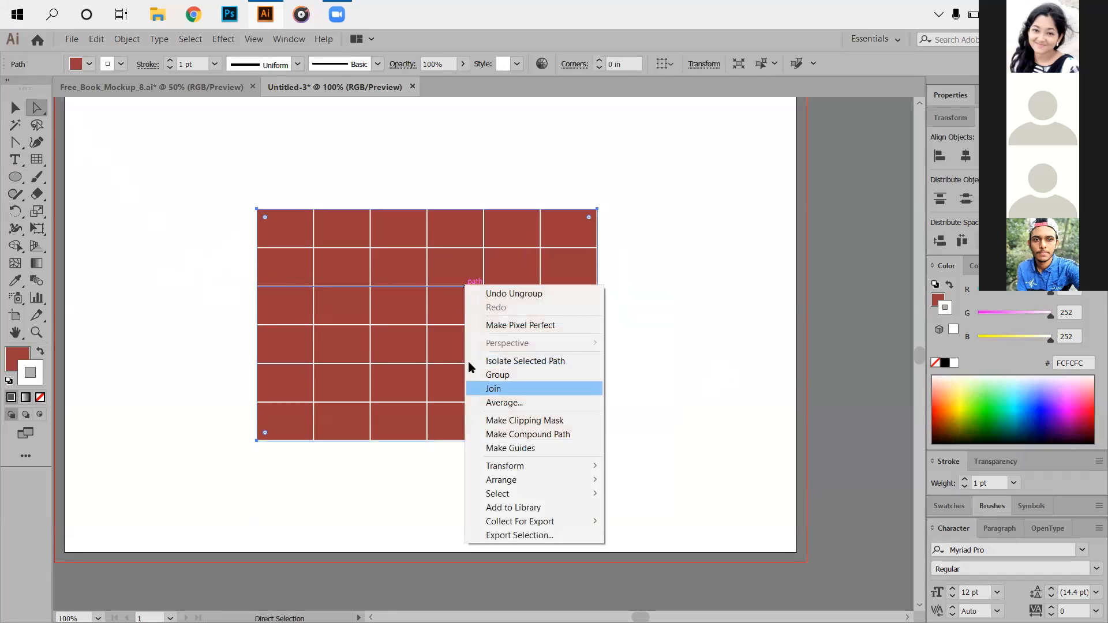
click(321, 492)
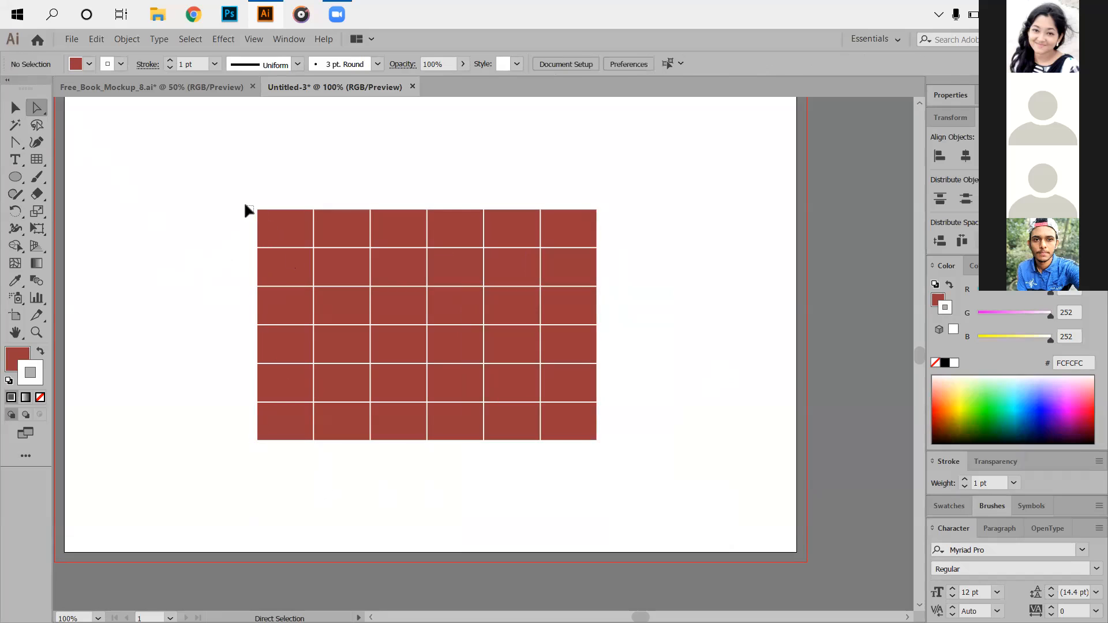
drag(245, 210, 482, 381)
click(282, 237)
drag(283, 238, 185, 193)
click(95, 39)
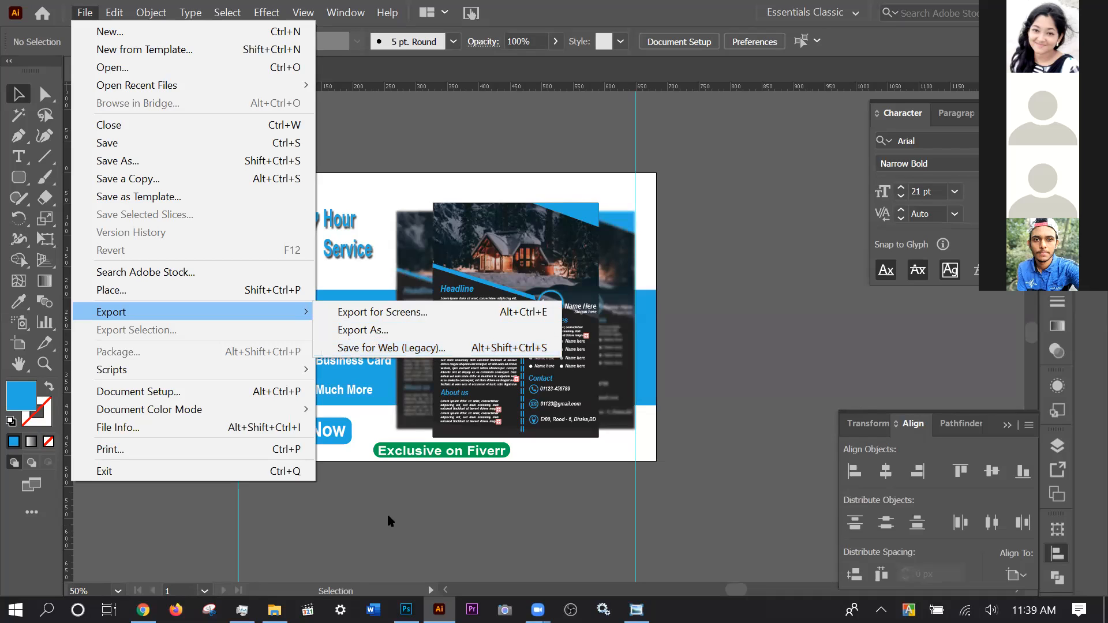
Dismiss the File > Export submenu by clicking the empty canvas, exporting nothing.
click(373, 540)
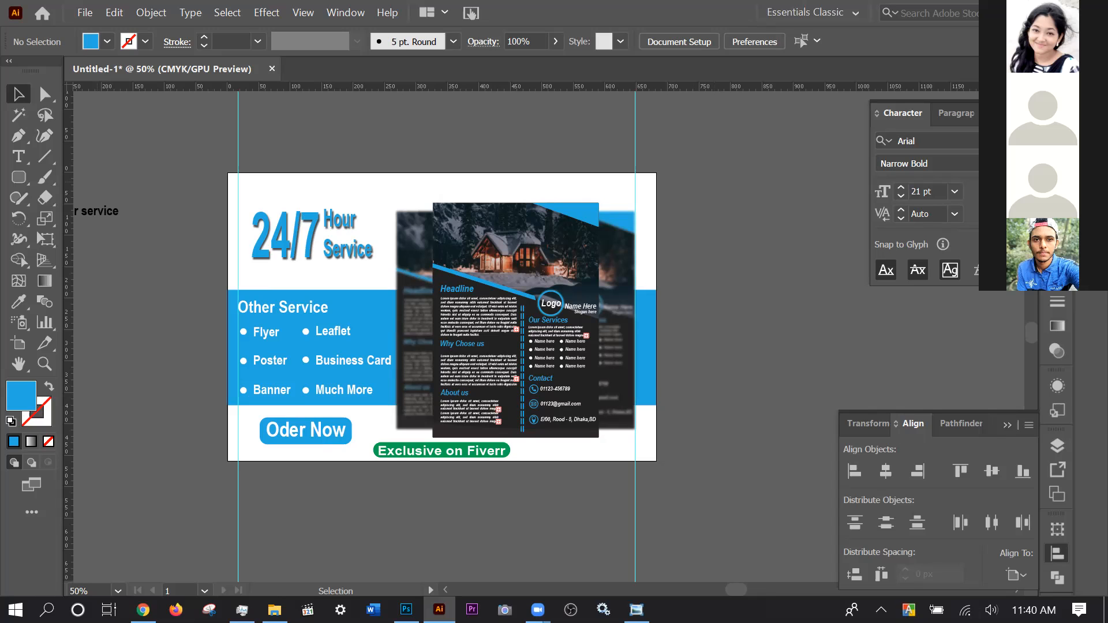
Open the properties of Untitled-1 copy.jpg in the FOR GIG folder.
key(alt+Tab)
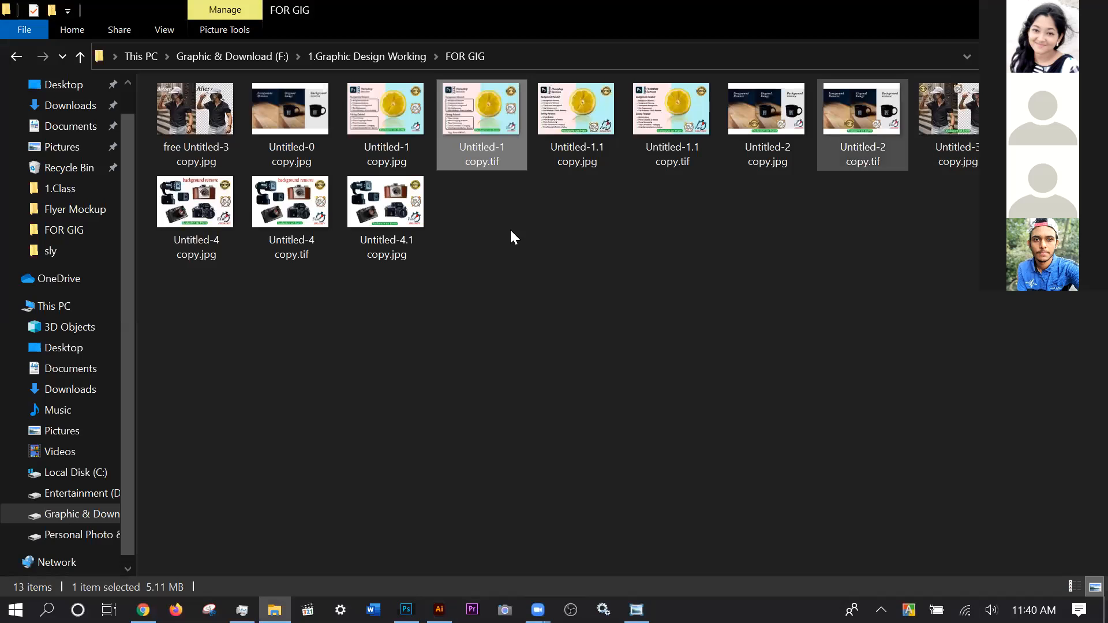
click(395, 147)
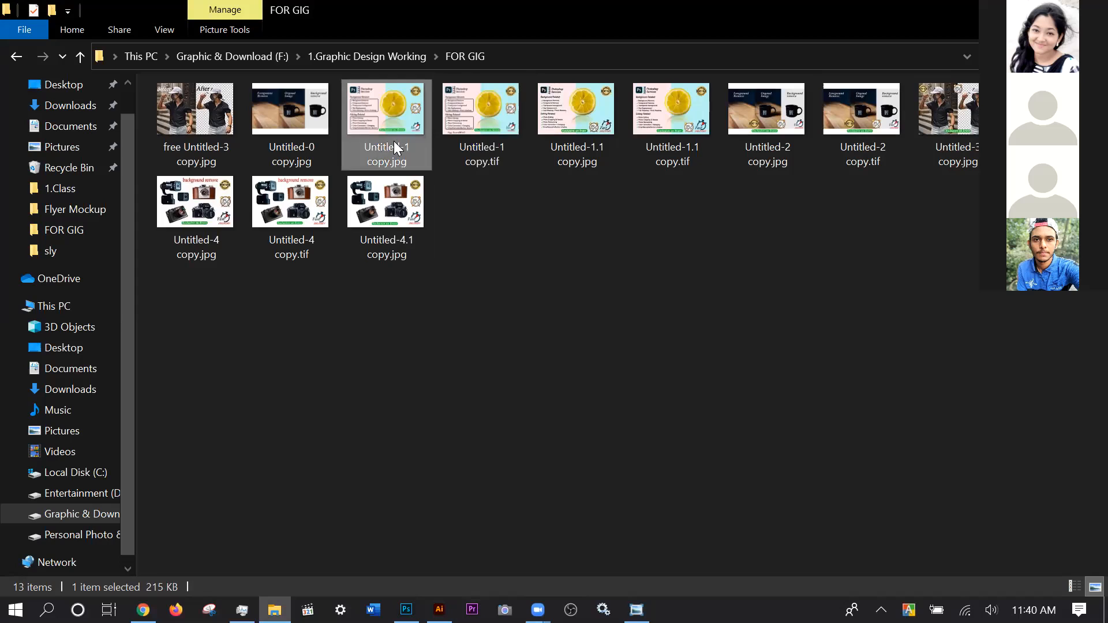
right_click(394, 144)
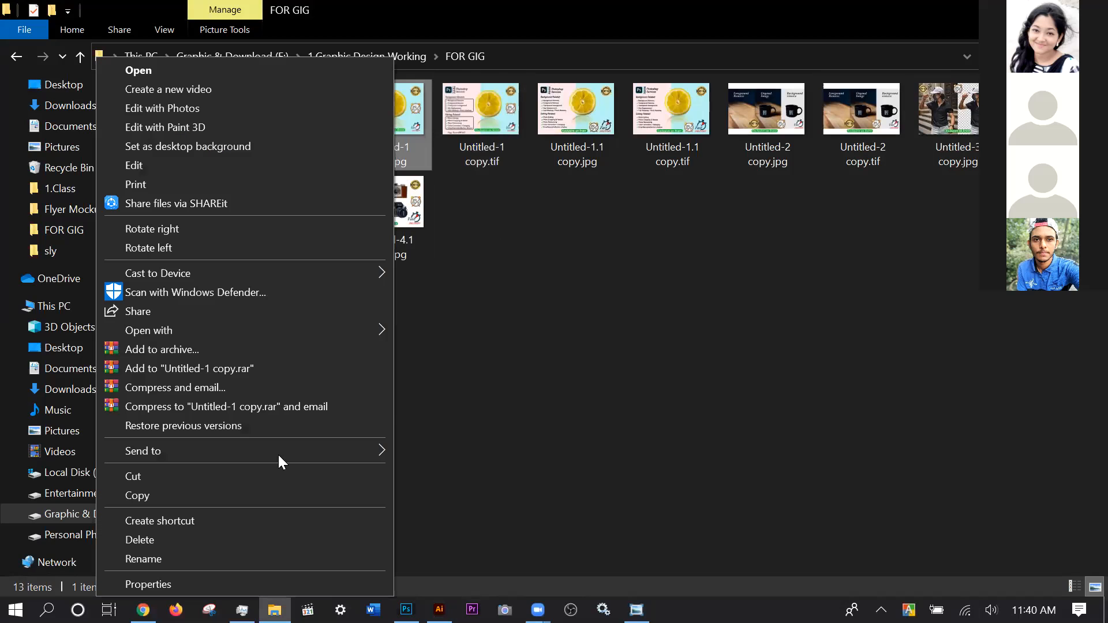
click(223, 578)
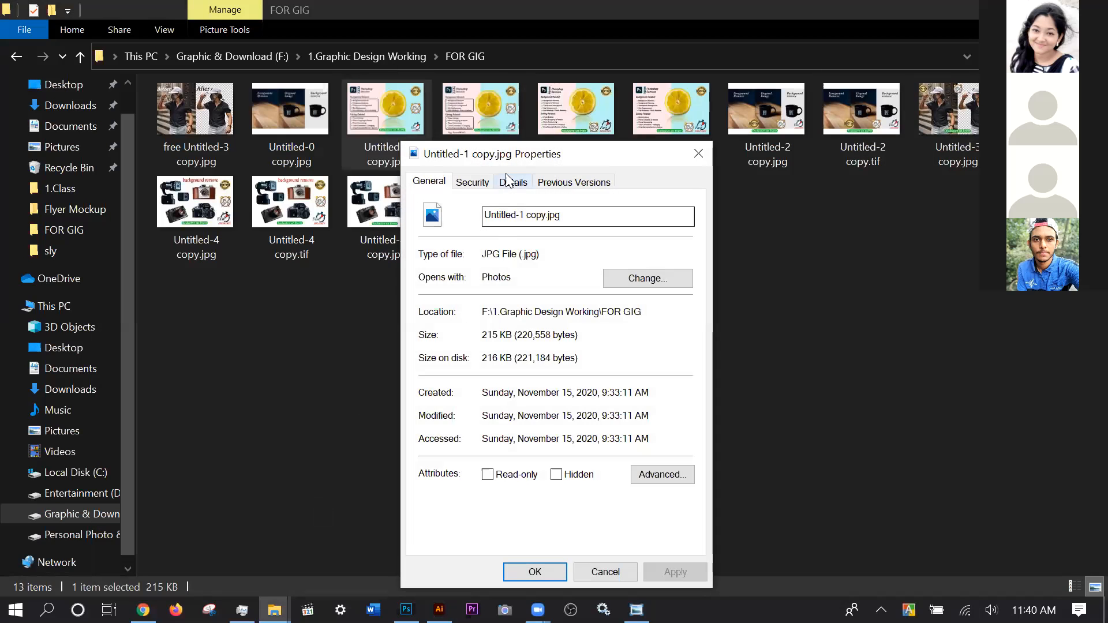
drag(513, 153, 590, 54)
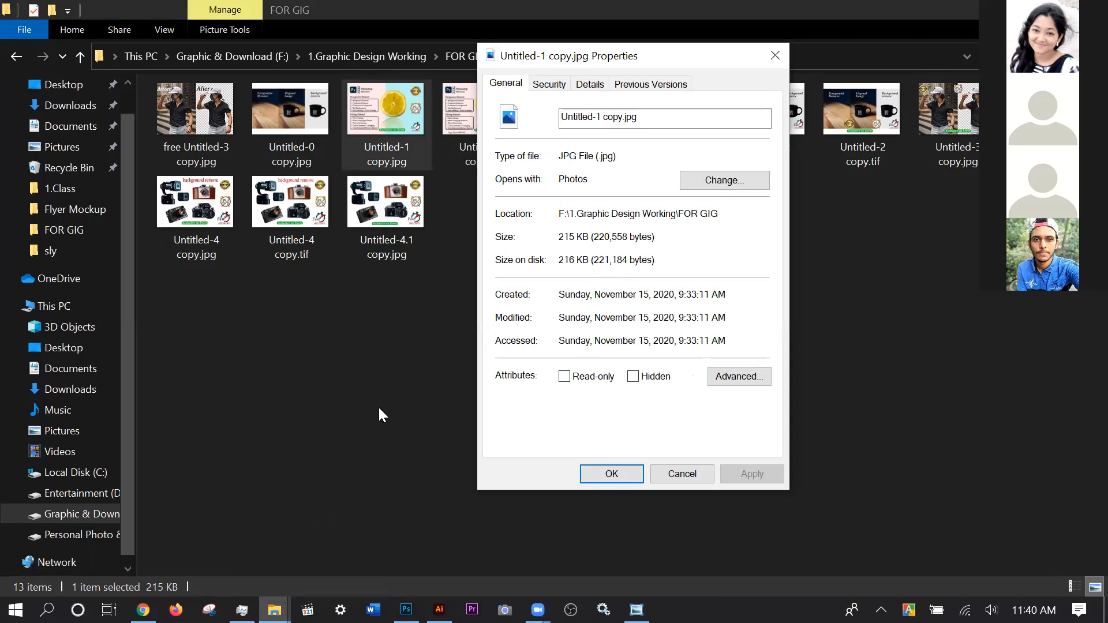
Close the photo viewer and bring up the shortcut menu for Untitled-1 copy.jpg.
click(636, 610)
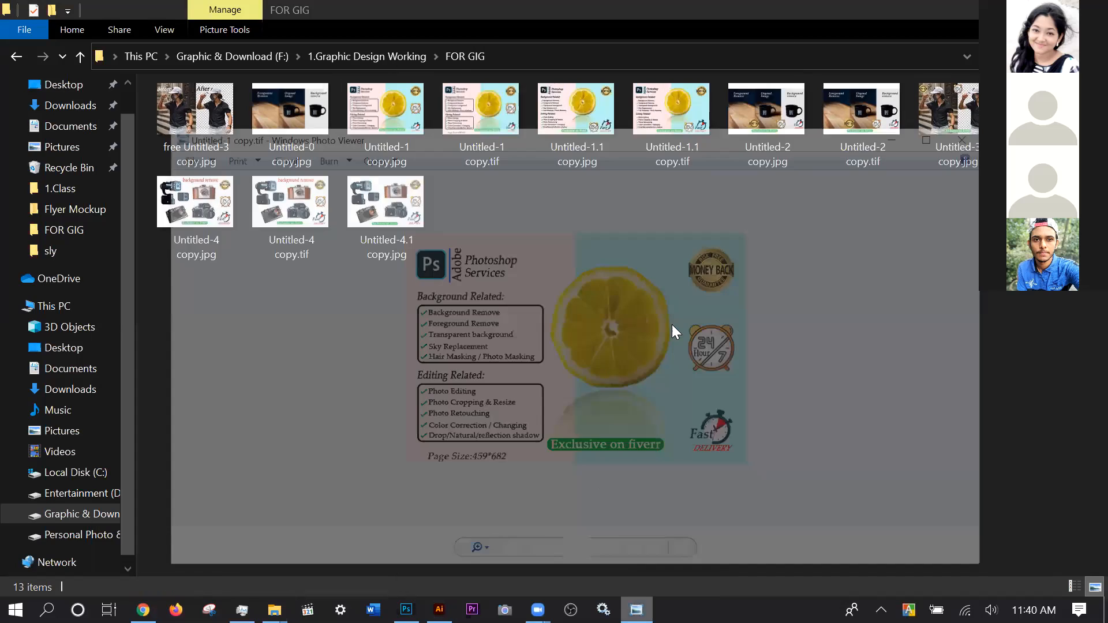
key(alt+F4)
right_click(387, 119)
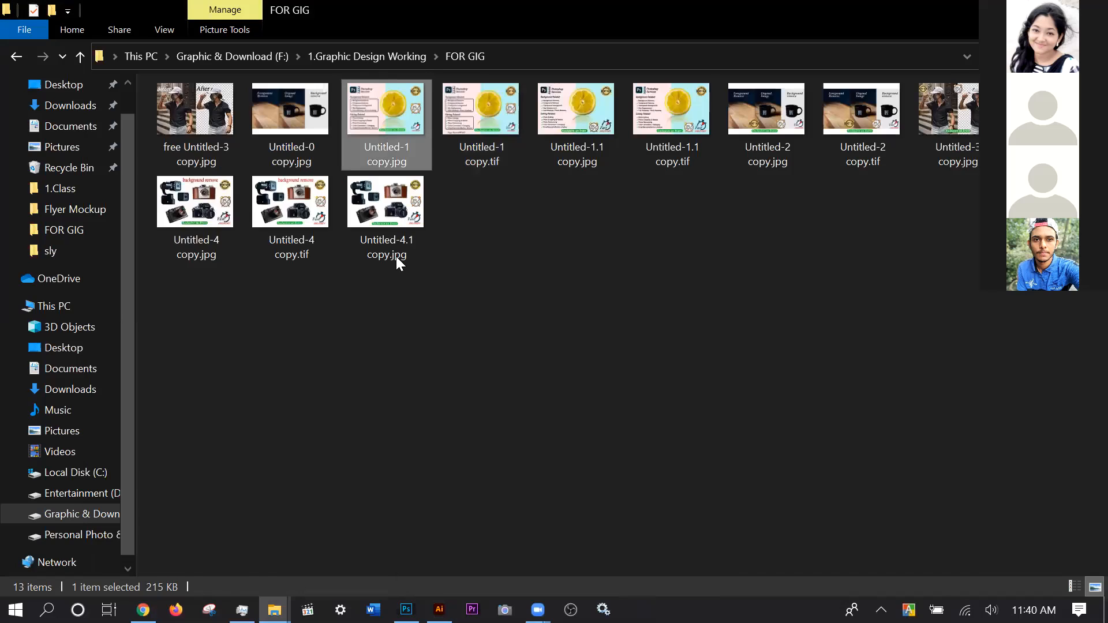
click(168, 579)
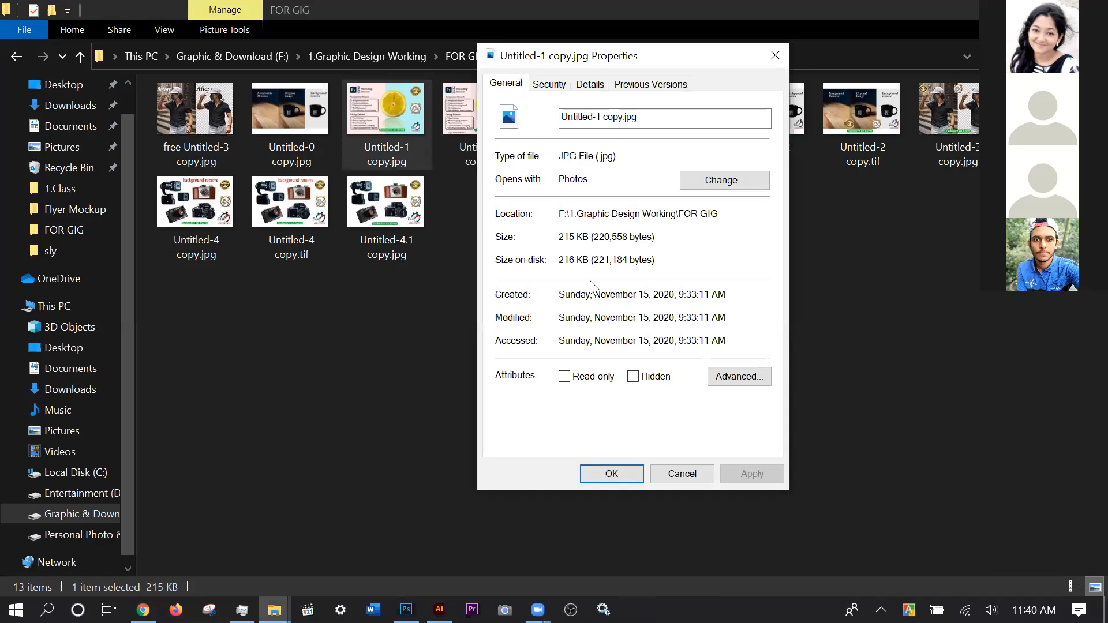
click(590, 84)
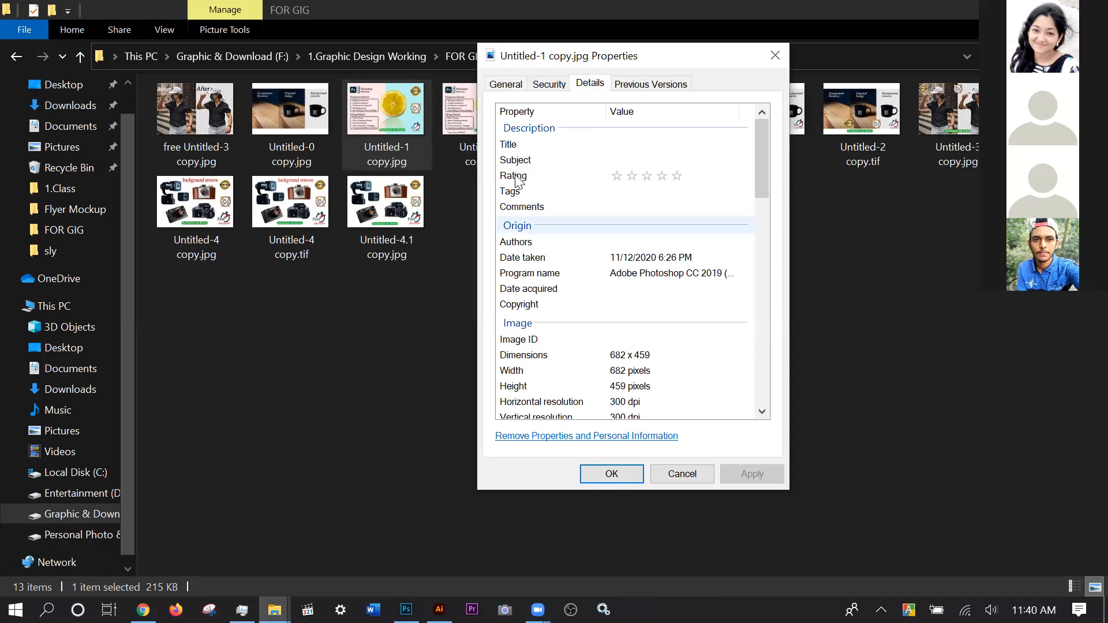
click(514, 145)
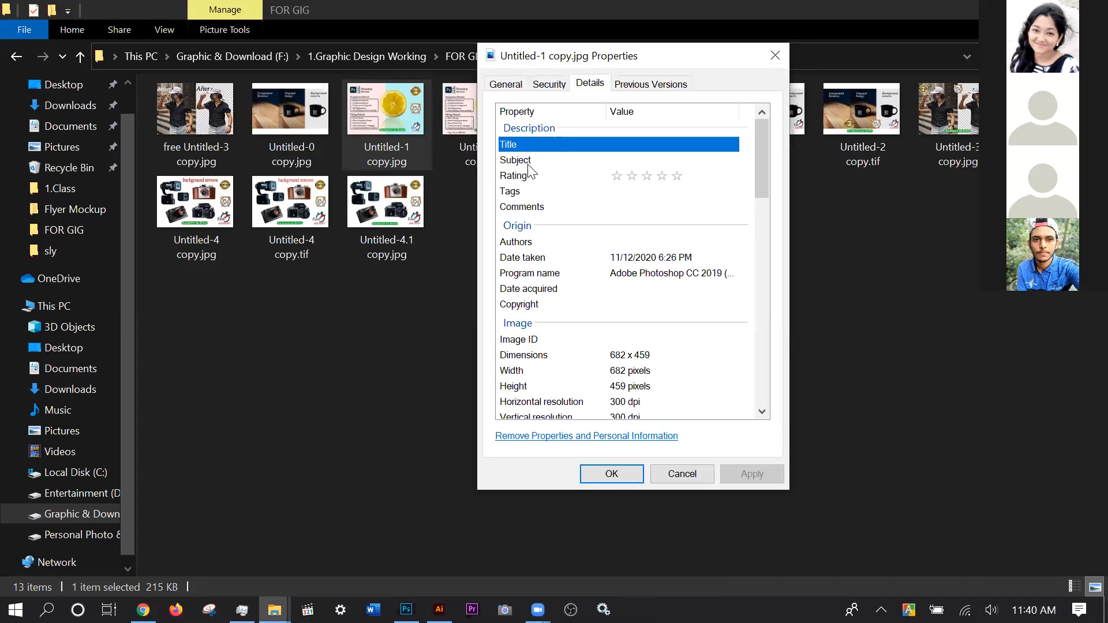
click(538, 162)
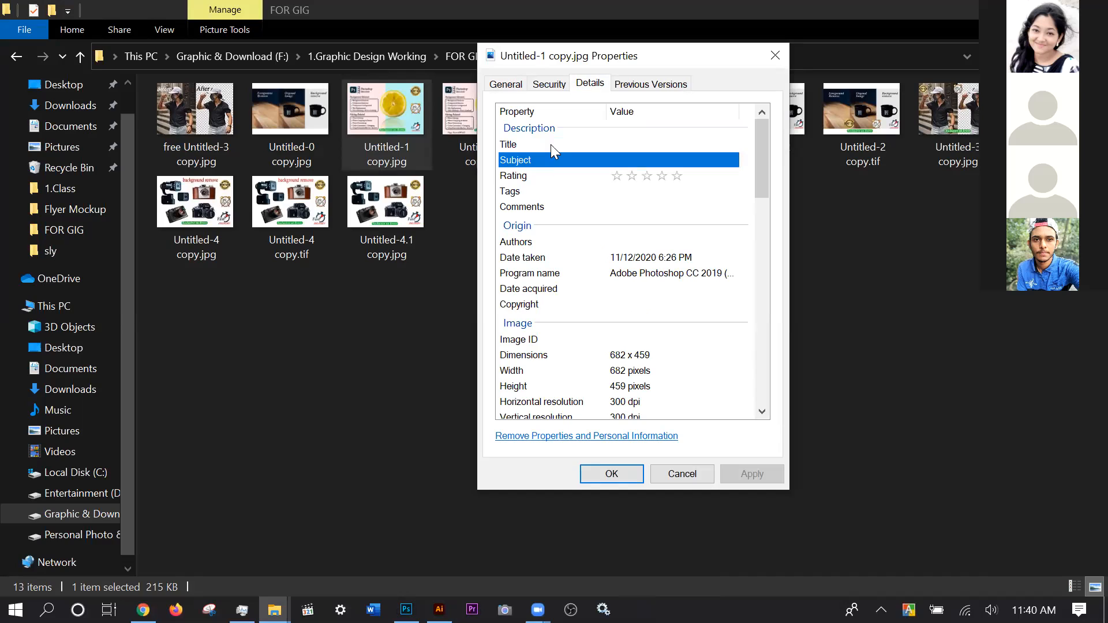
click(550, 145)
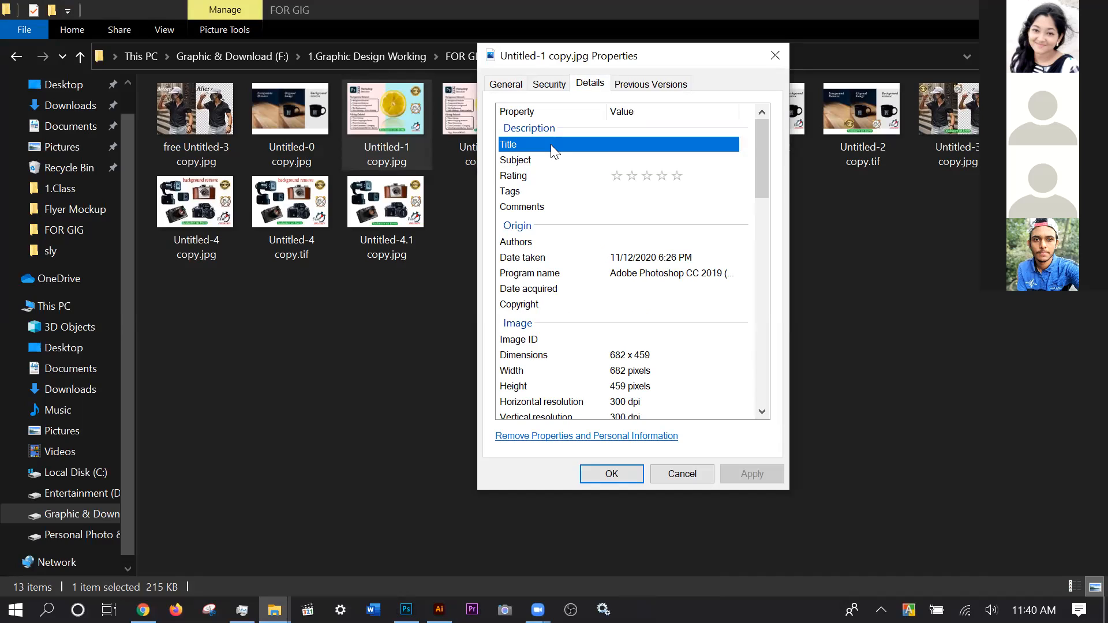
click(598, 145)
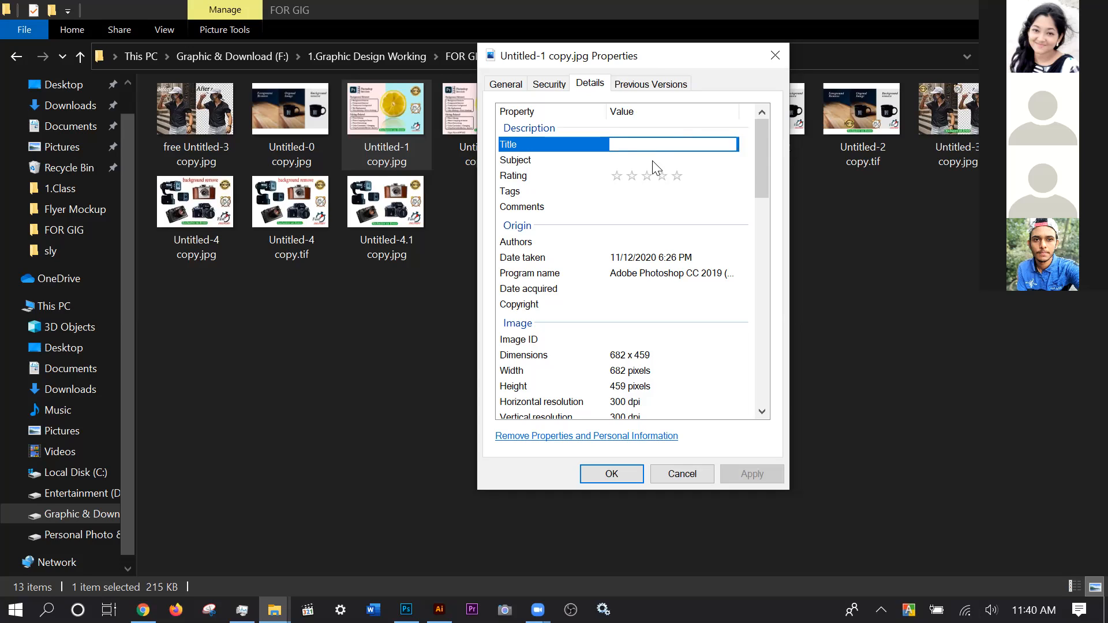
click(653, 190)
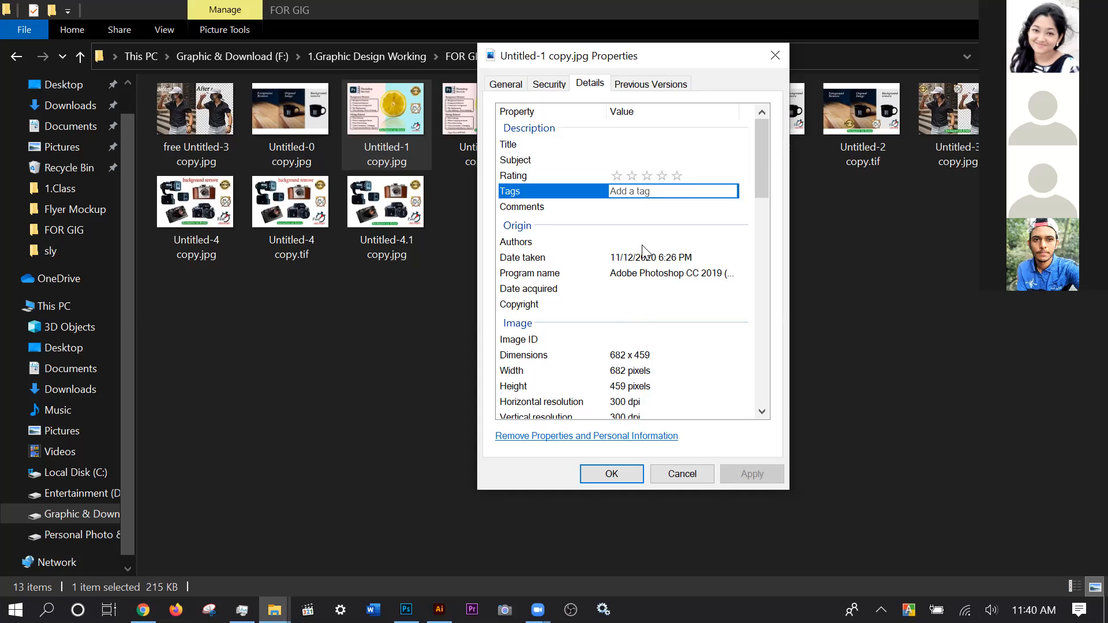
click(674, 473)
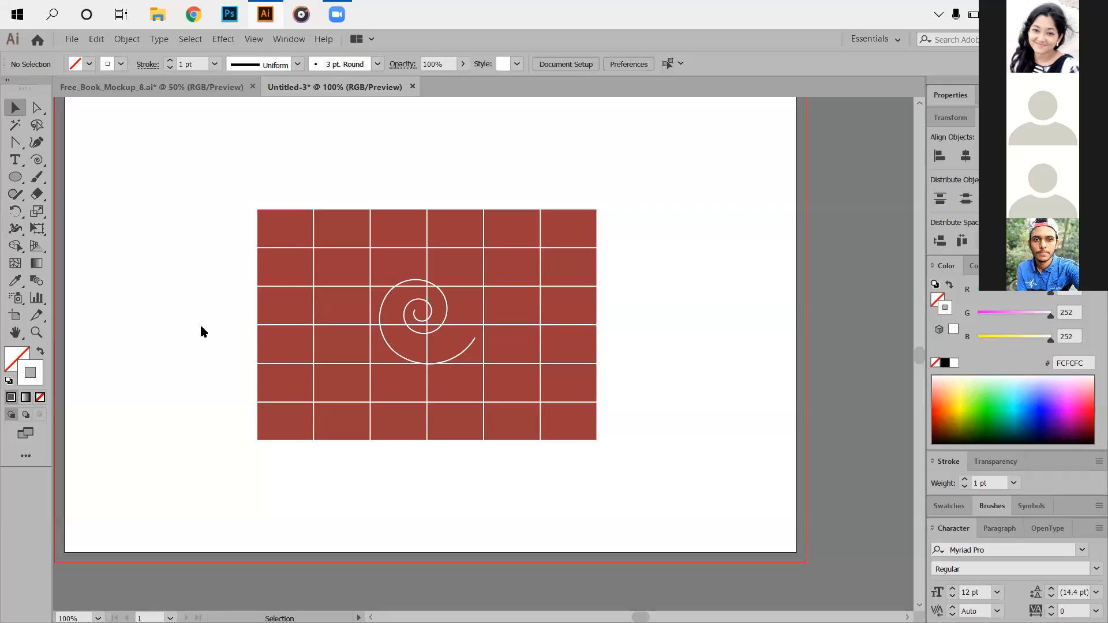
Marquee-select the red grid, white spiral and backing rectangle, then delete them.
scroll(211, 317, up, 1)
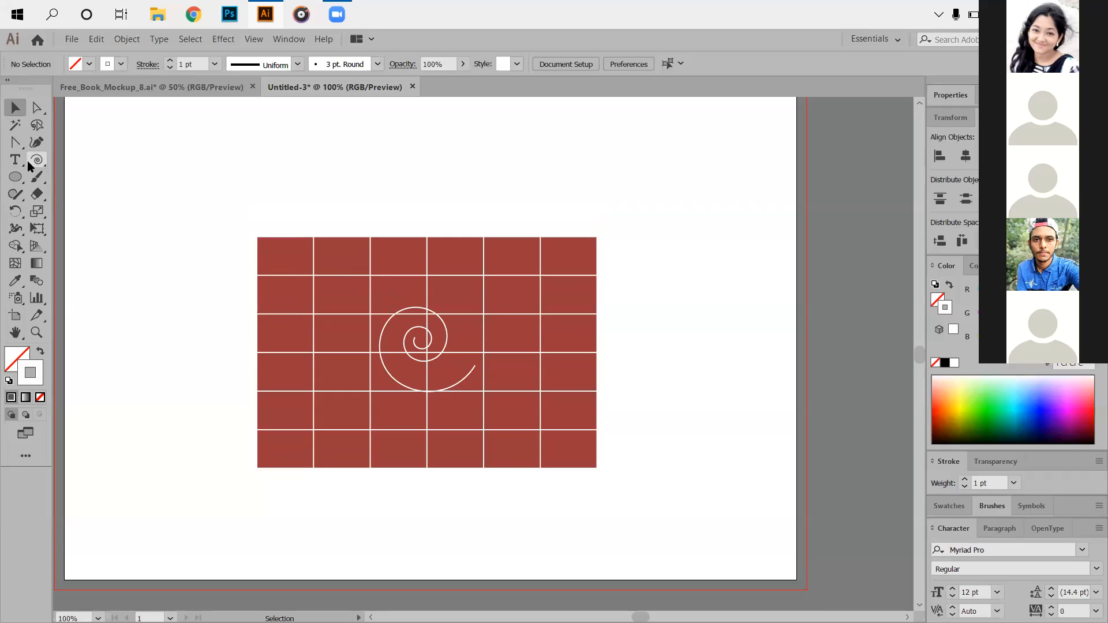
drag(232, 214, 625, 510)
key(Delete)
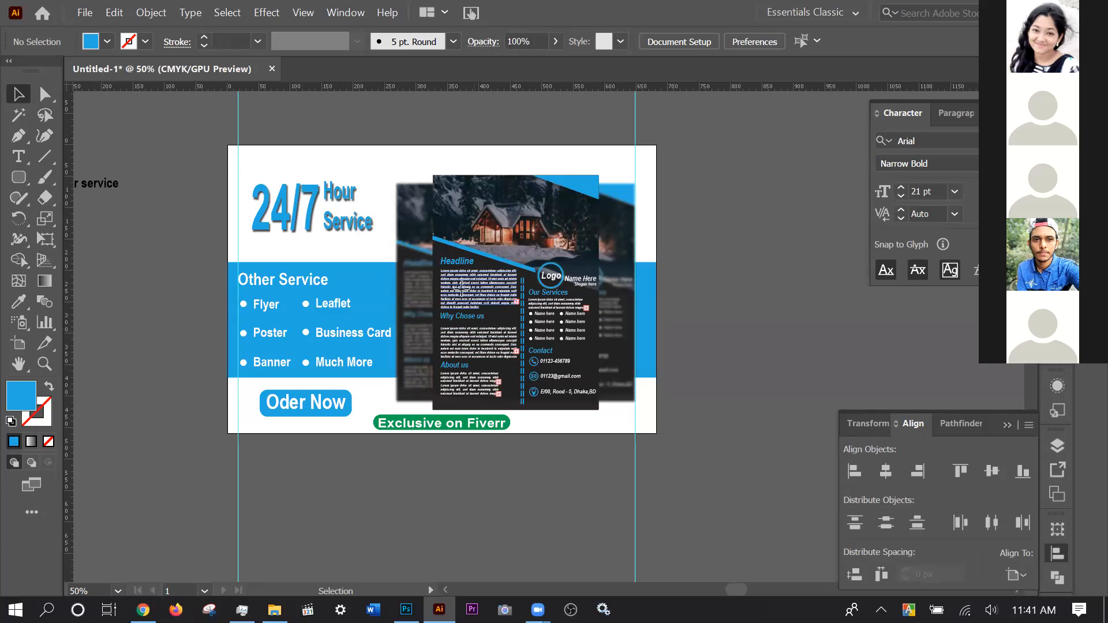
Select and deselect the flyer mockup group, then show the Type tool variants.
click(462, 316)
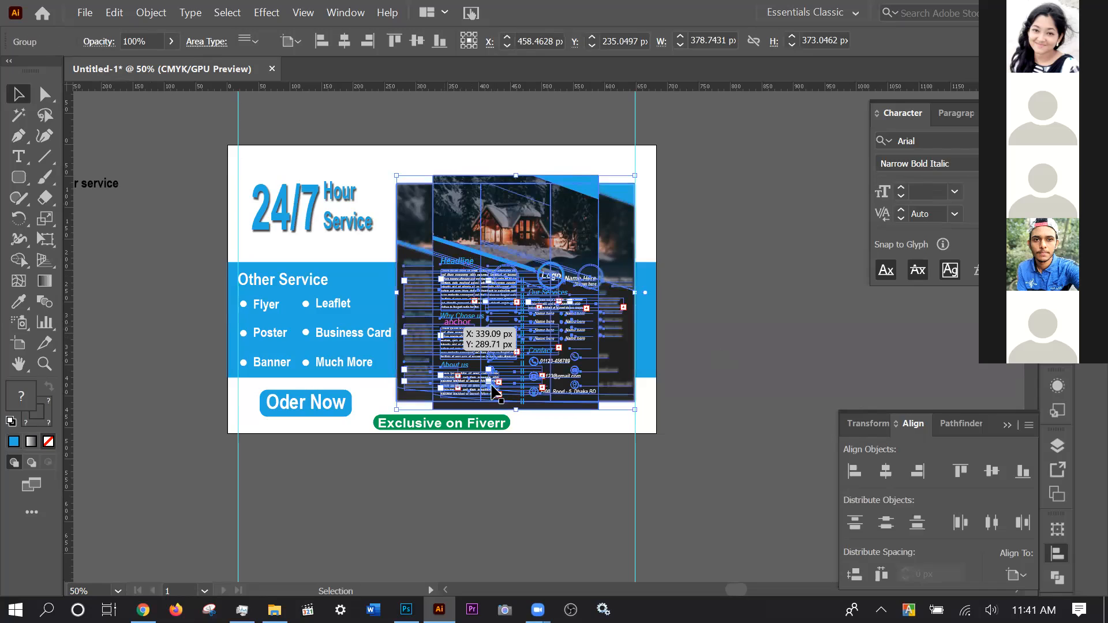
key(ctrl+shift+a)
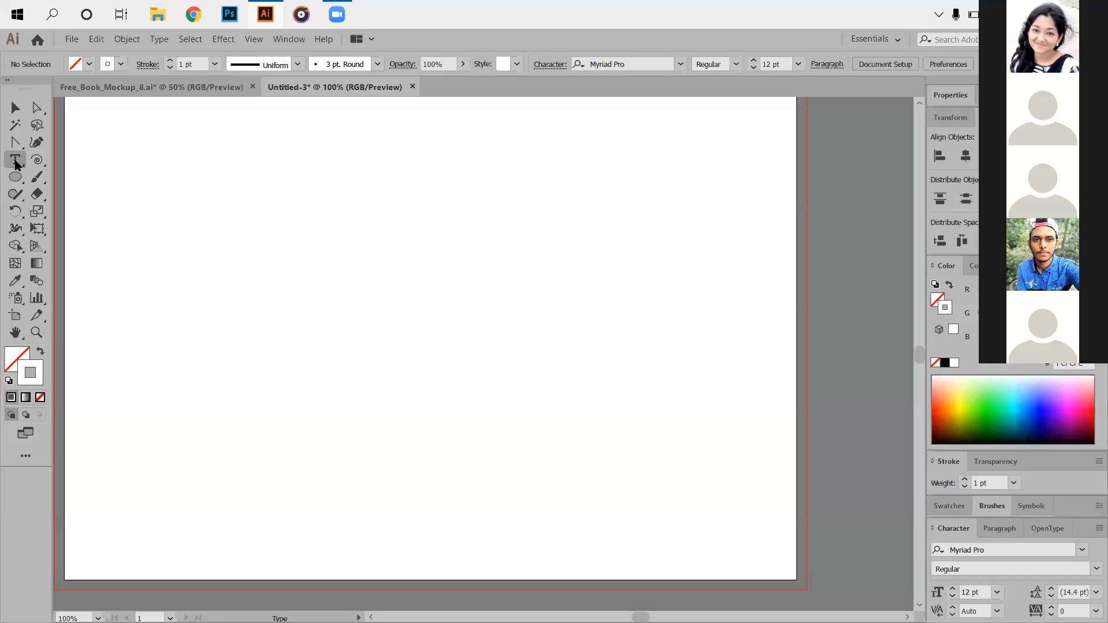
click(15, 159)
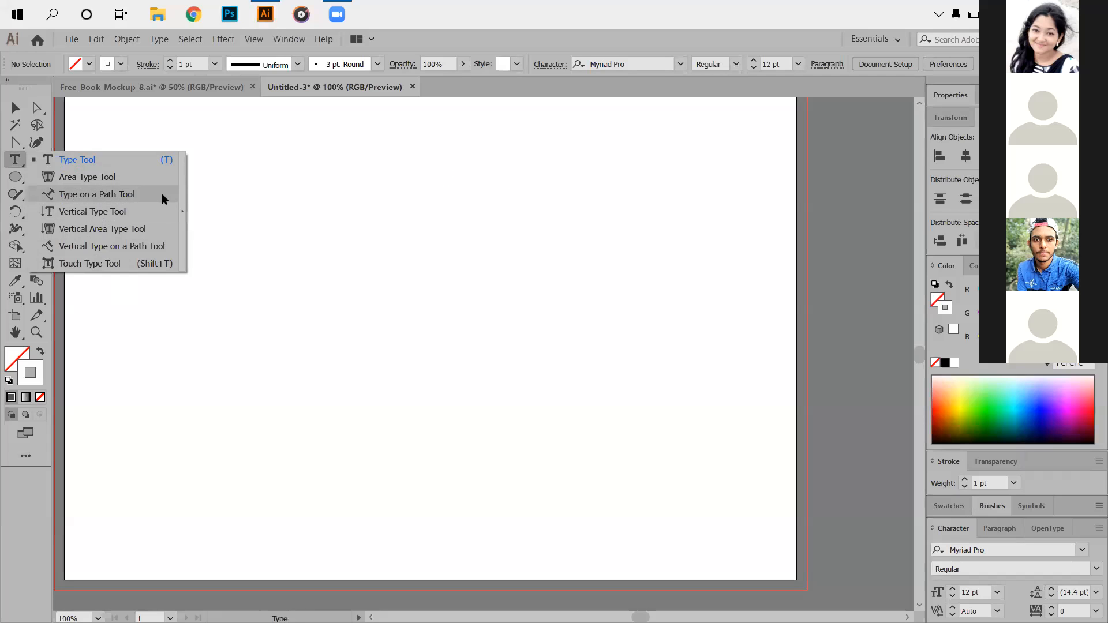
Remove a stray placeholder text and draw a large unfilled ellipse right of centre.
click(624, 322)
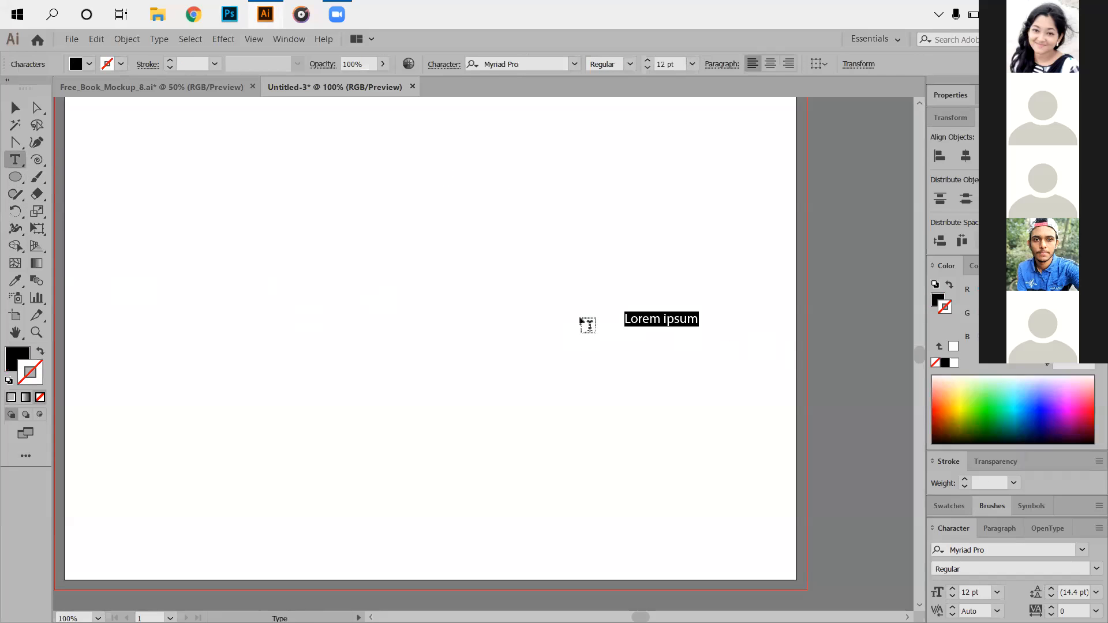
key(BackSpace)
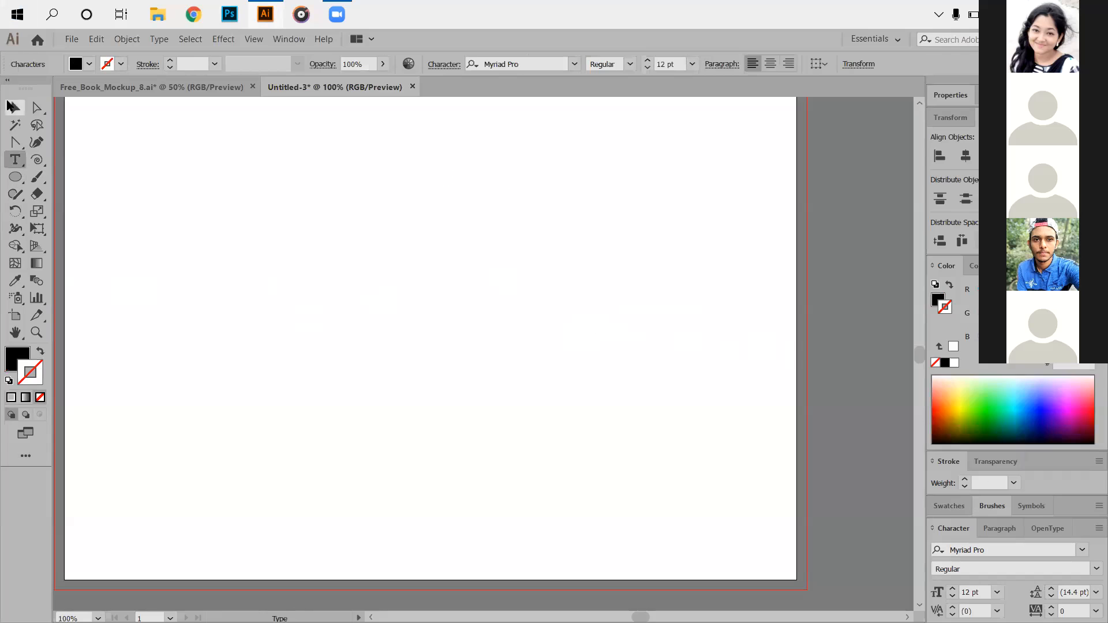
click(15, 107)
click(17, 175)
drag(385, 185, 713, 455)
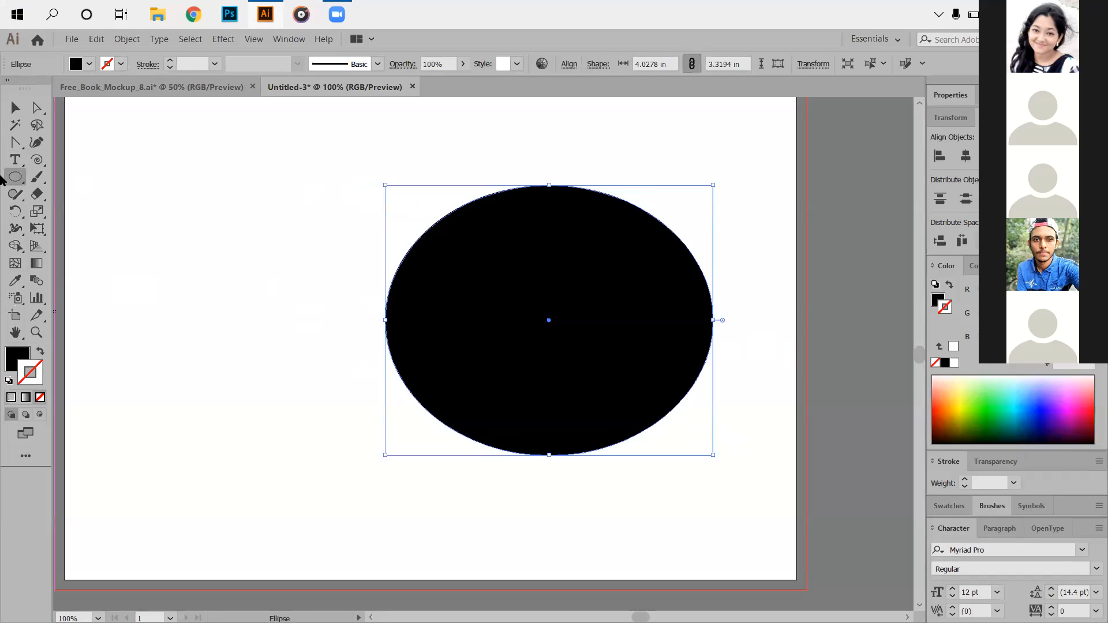
click(40, 397)
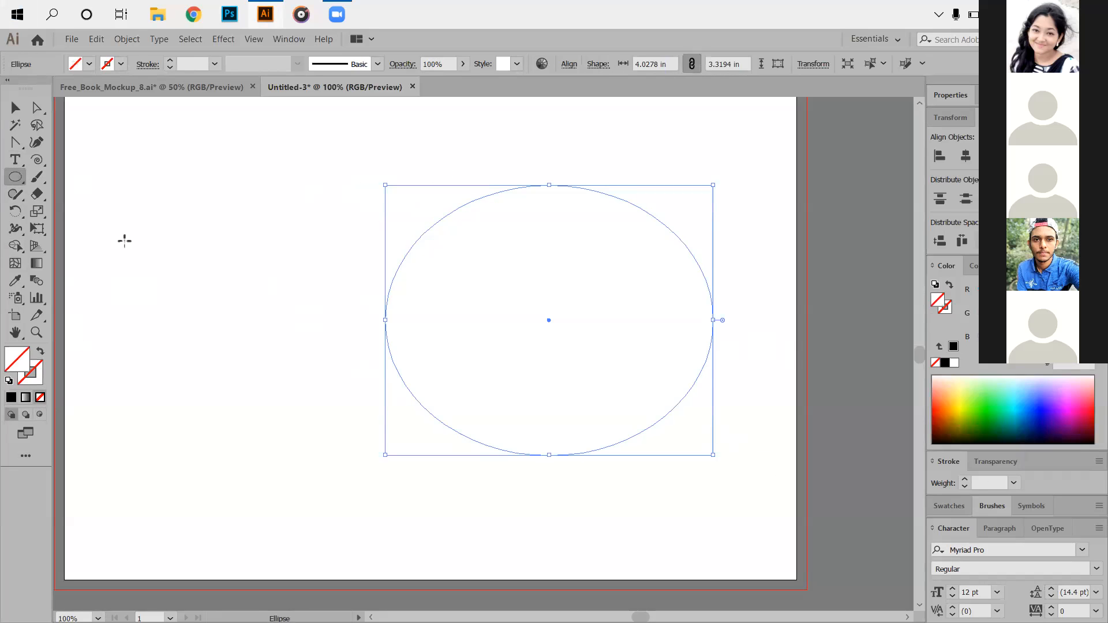
Flow Lorem ipsum placeholder text along the ellipse outline with Type on a Path.
click(12, 161)
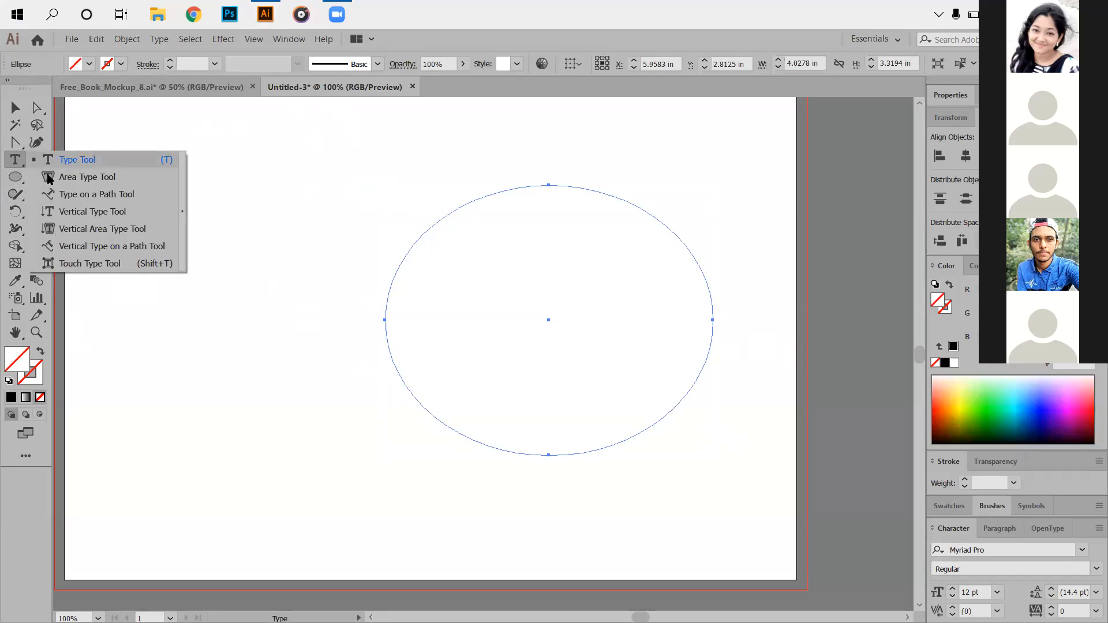
click(85, 196)
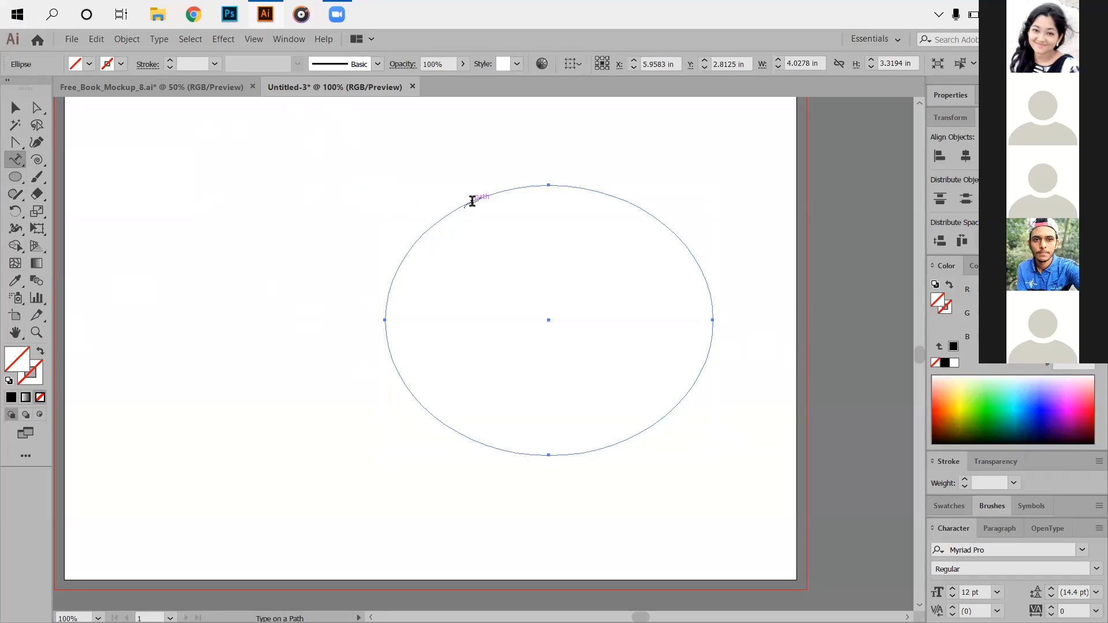
click(473, 200)
key(Escape)
click(321, 229)
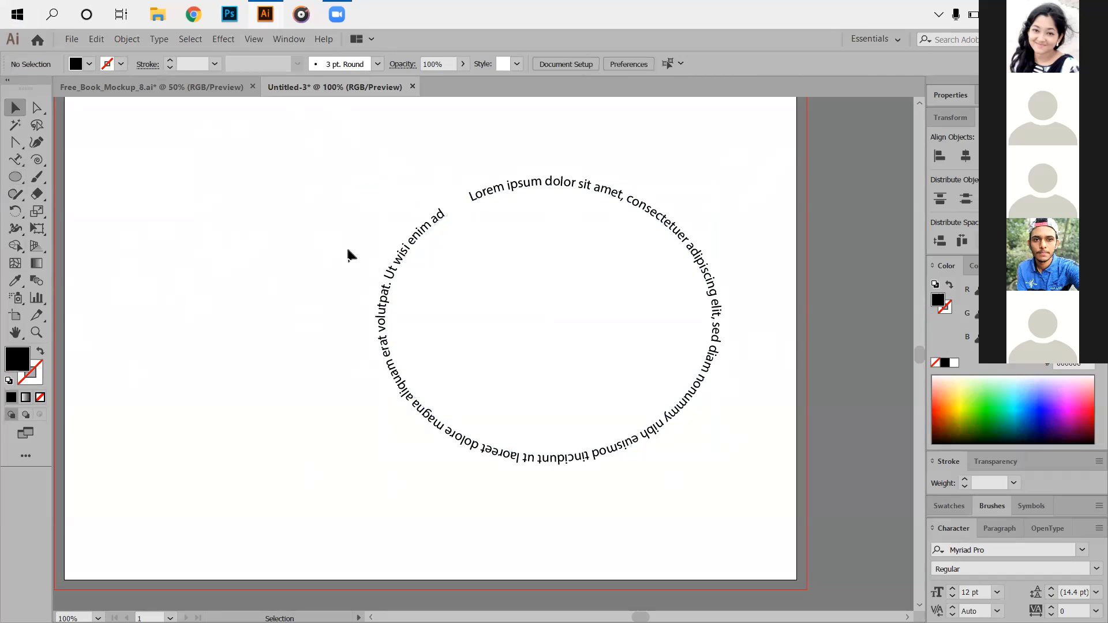
click(15, 177)
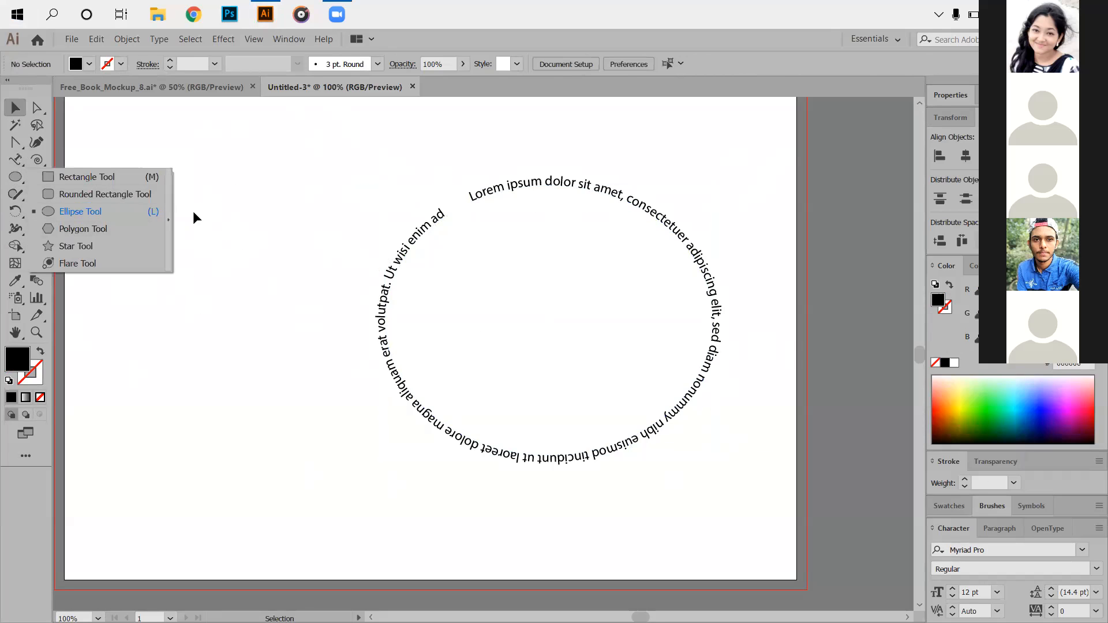
Draw an unfilled circle on the artboard's left and flow placeholder text around it.
click(298, 247)
drag(92, 205, 286, 340)
click(17, 178)
drag(130, 201, 318, 374)
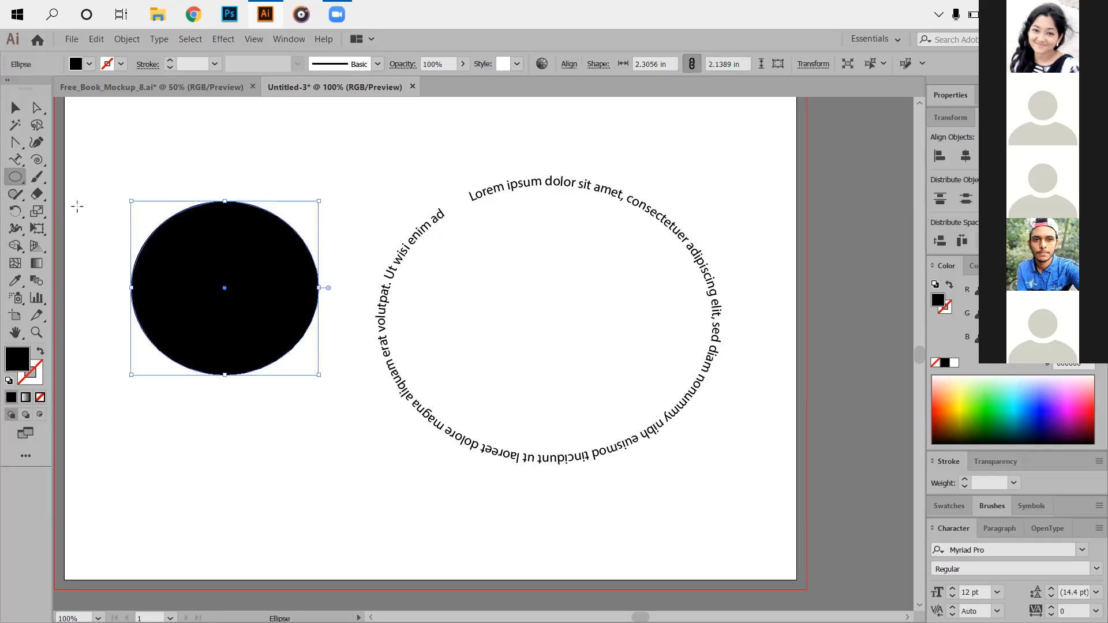
click(41, 398)
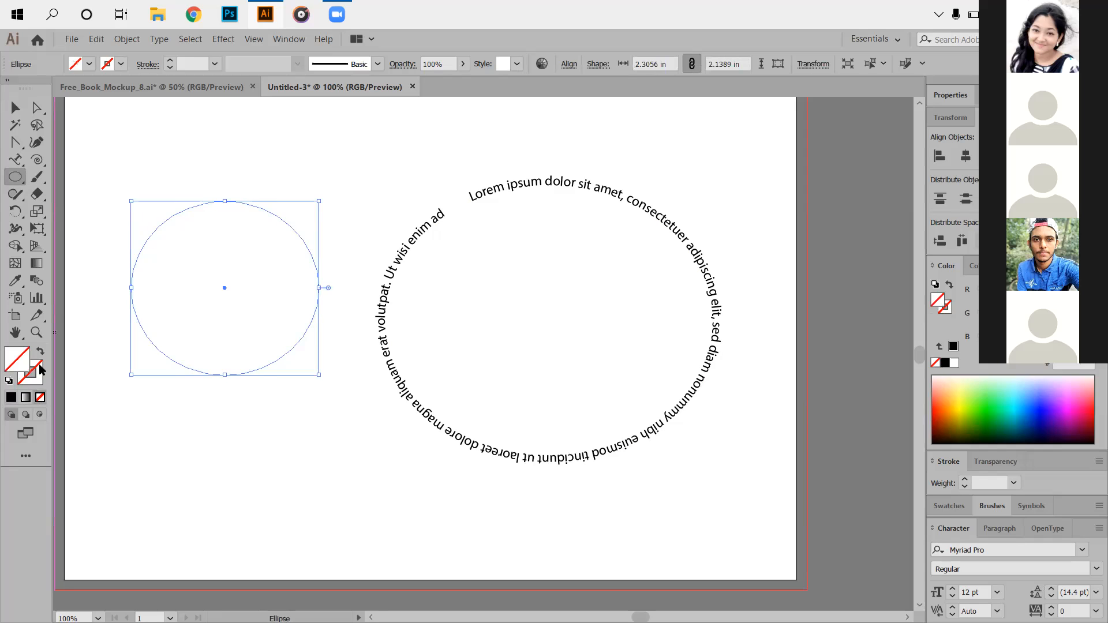
click(15, 160)
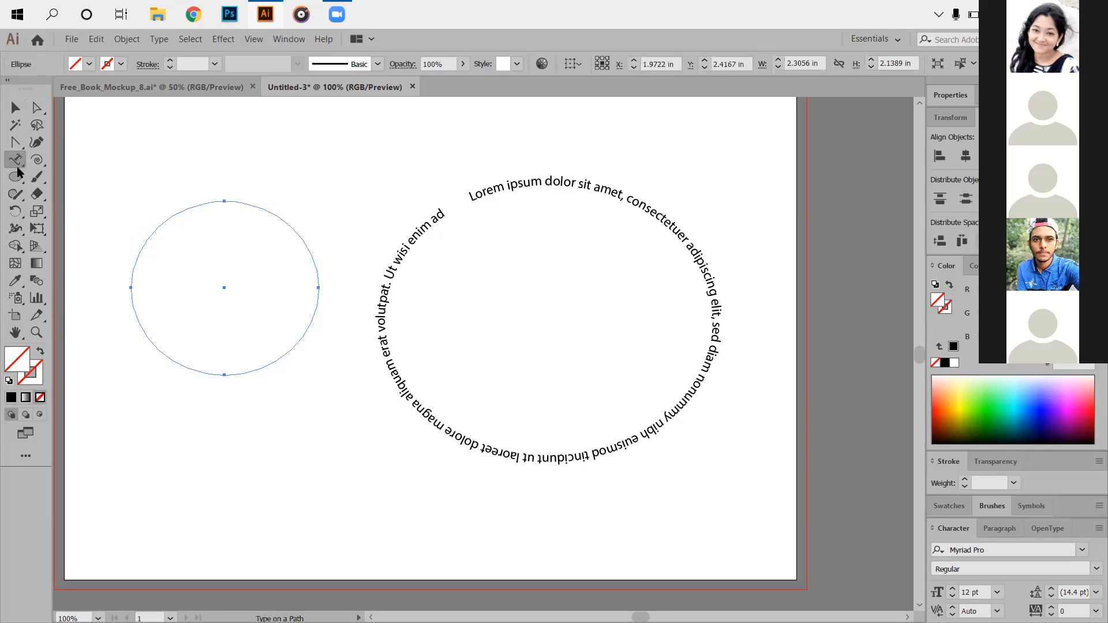
click(16, 160)
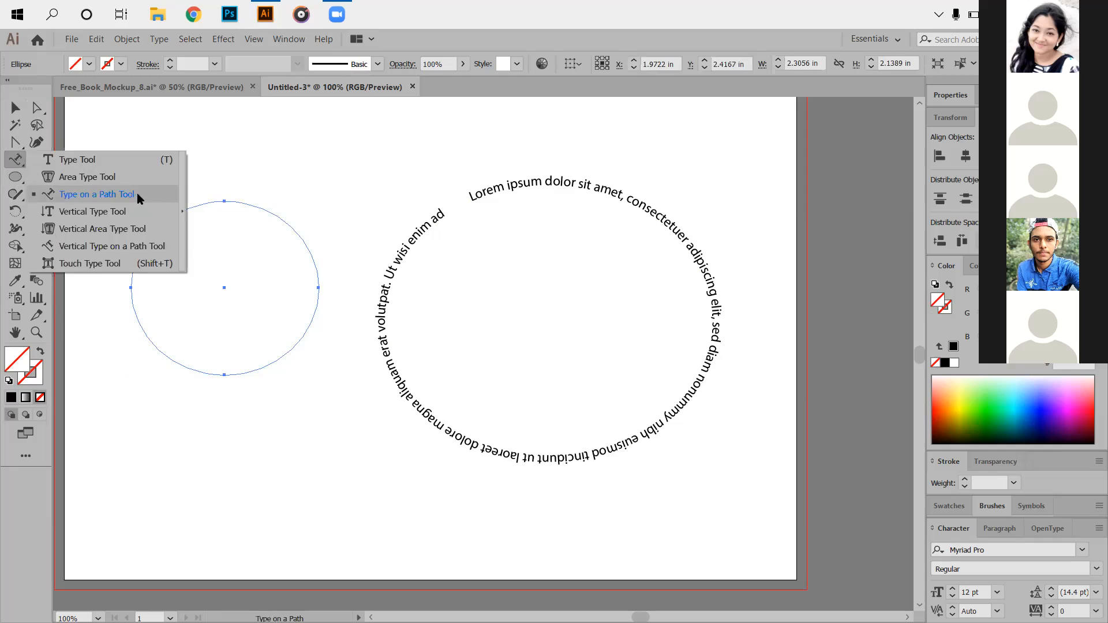
click(206, 200)
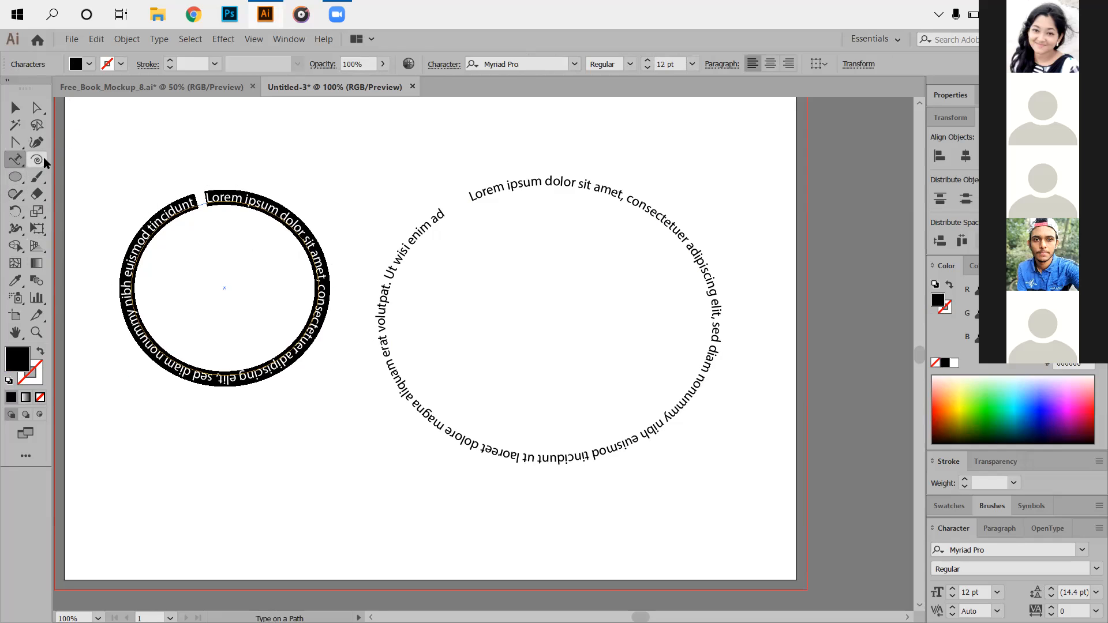
Select both text-on-path circles and delete them.
click(15, 108)
drag(129, 141, 753, 462)
key(Delete)
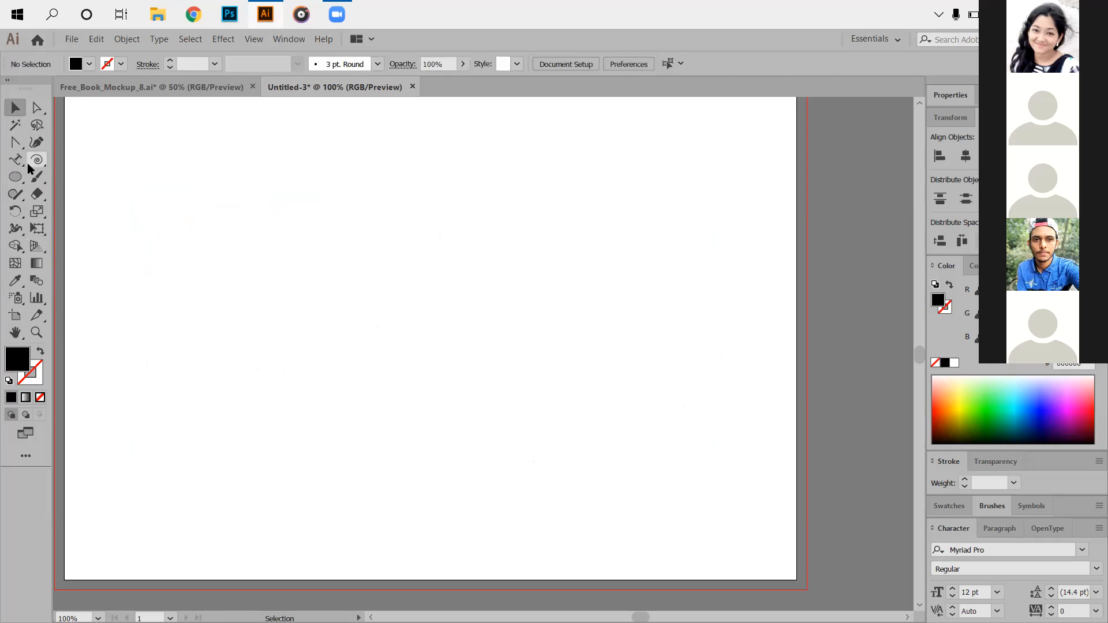
Draw a diagonal line across the upper artboard and a black-filled arc at upper left.
click(32, 162)
click(128, 163)
drag(172, 156, 638, 301)
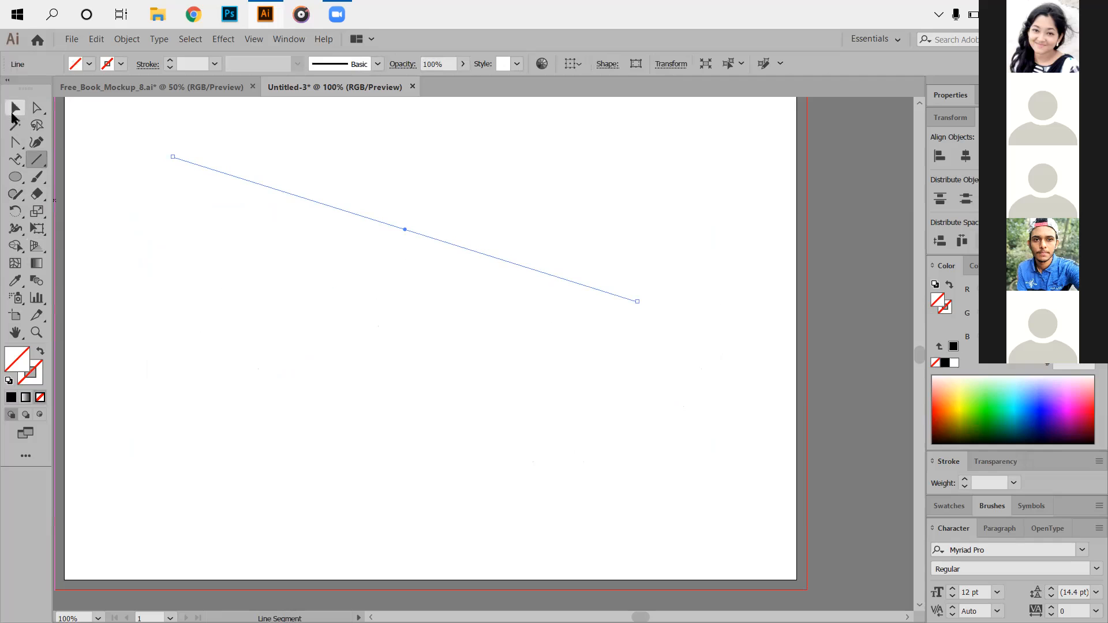
click(36, 160)
click(97, 176)
drag(103, 257, 208, 187)
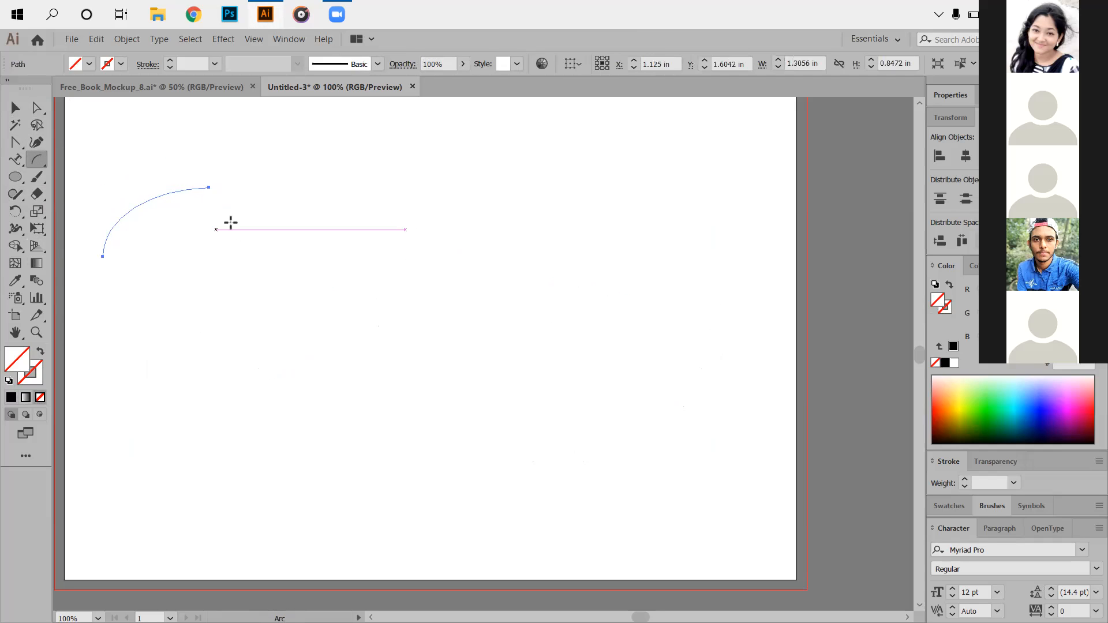
click(11, 397)
Draw a spiral and swap its fill and stroke into an unfilled black outline.
drag(44, 168, 75, 195)
drag(297, 185, 430, 258)
key(slash)
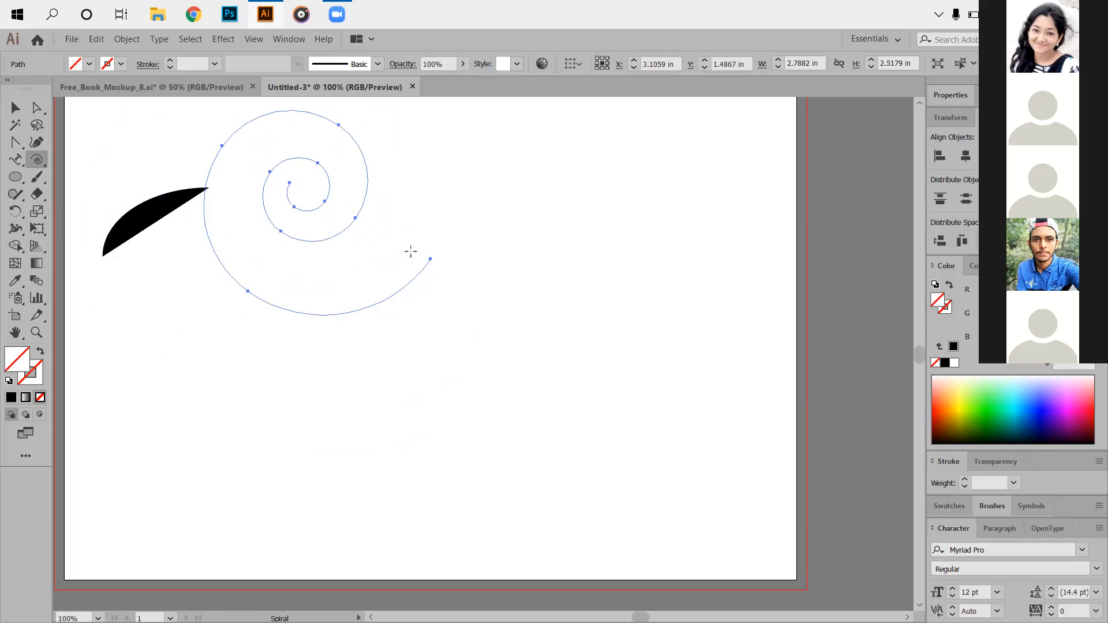
click(11, 397)
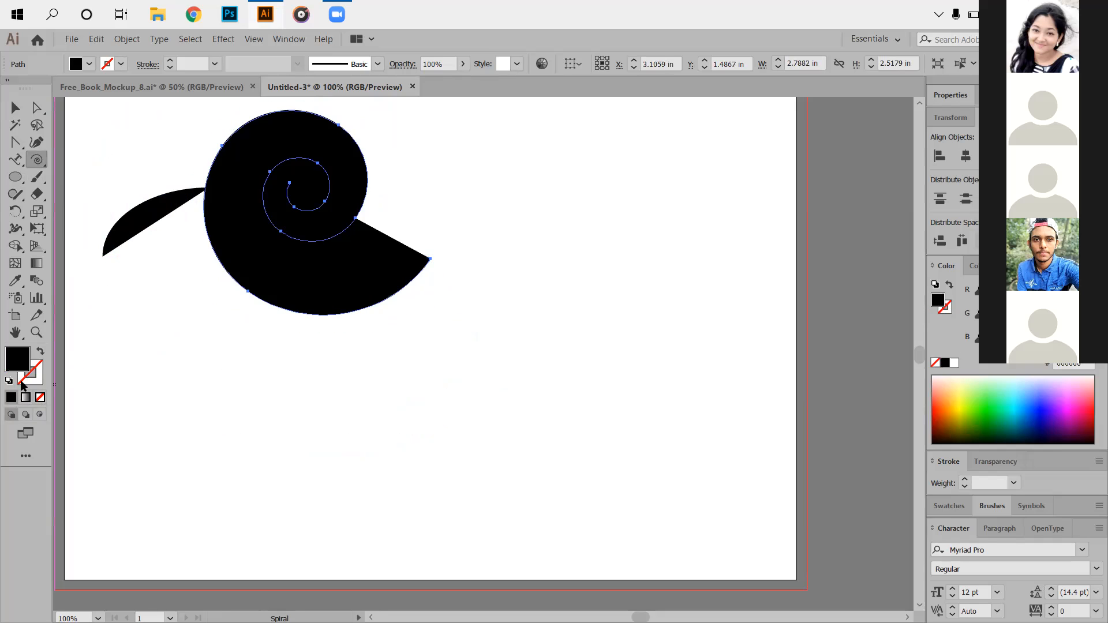
click(40, 354)
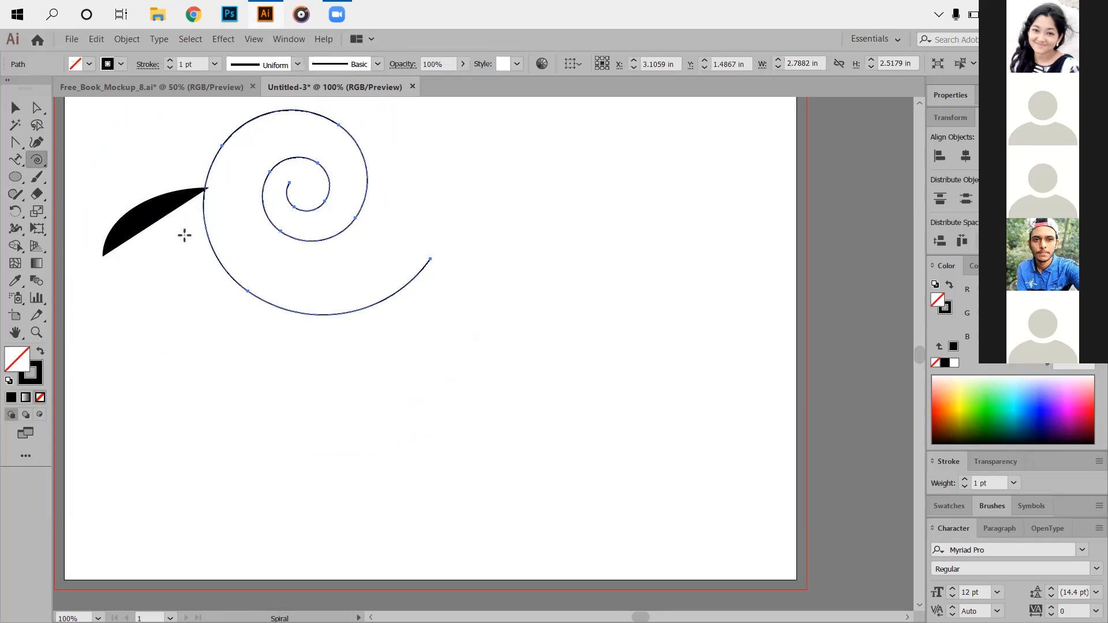
Draw a rectangular grid below the spiral.
click(39, 161)
click(82, 211)
drag(218, 277, 560, 517)
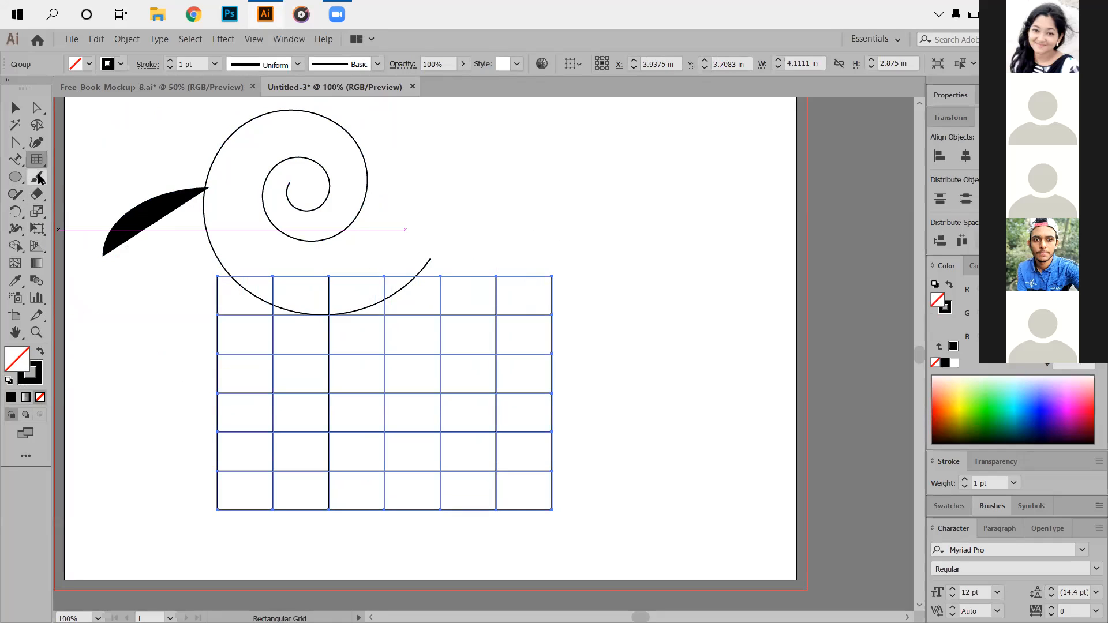
Draw a polar grid right of the rectangular grid, then move it left over the grid.
drag(37, 159, 80, 231)
mouse_move(584, 144)
mouse_down()
mouse_move(722, 322)
mouse_move(789, 375)
mouse_move(806, 372)
mouse_up()
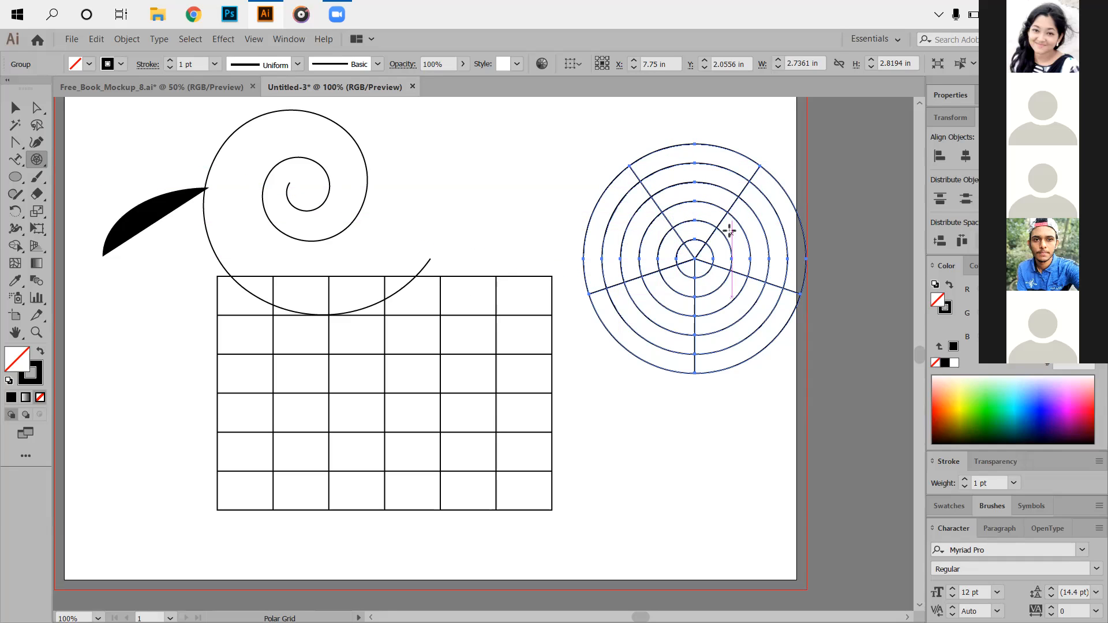
click(16, 109)
drag(722, 226, 637, 245)
Ungroup the polar grid and delete its radial lines, leaving only concentric circles.
right_click(604, 265)
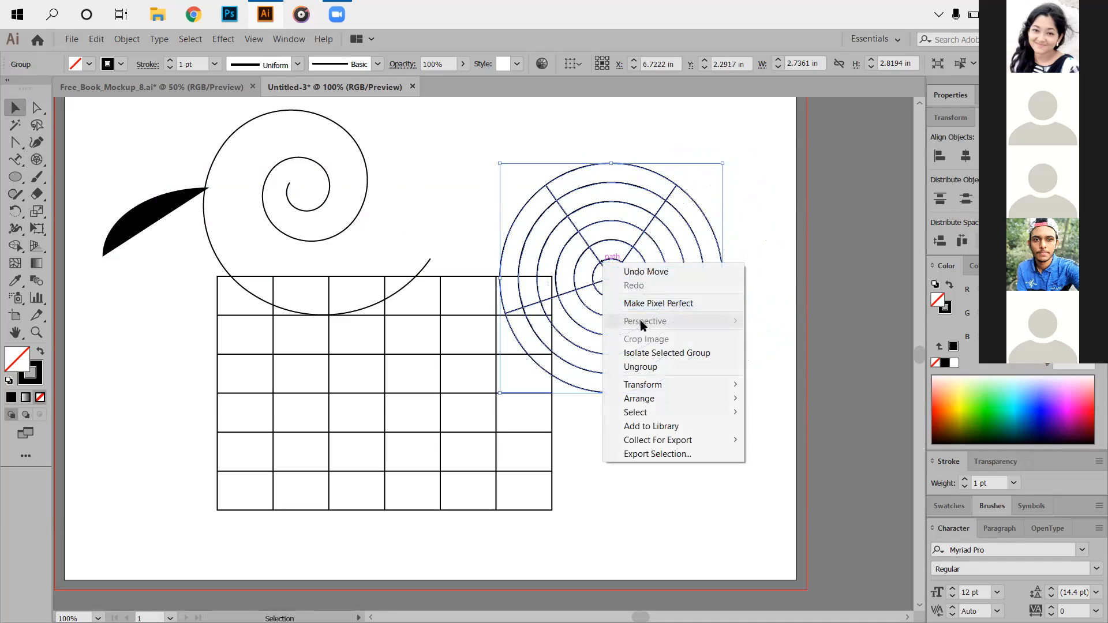
click(641, 367)
click(766, 341)
click(627, 270)
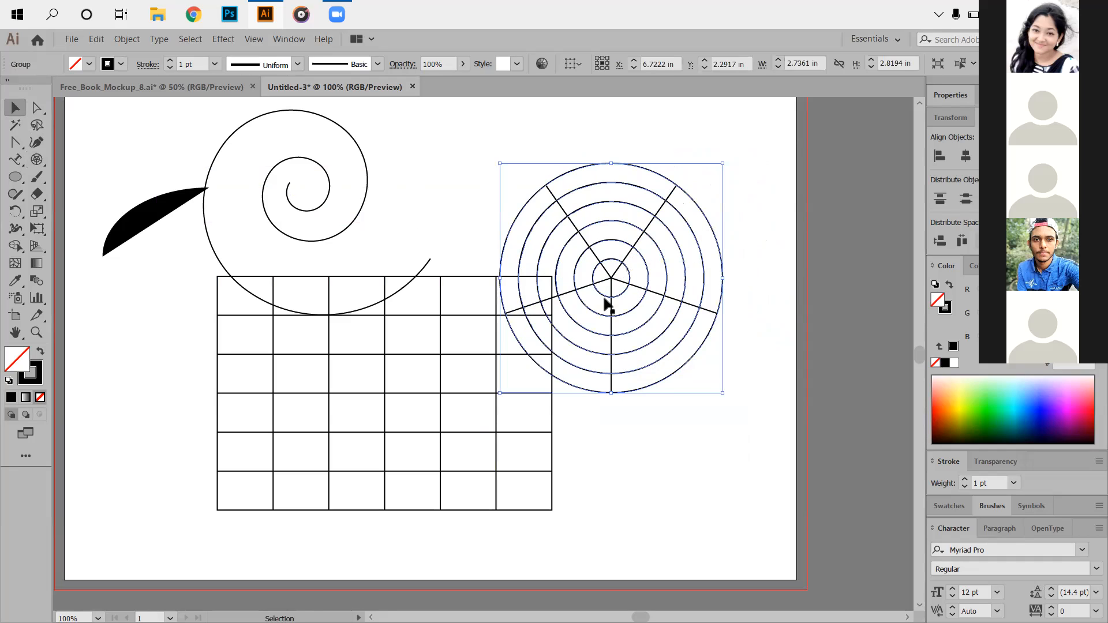
click(611, 278)
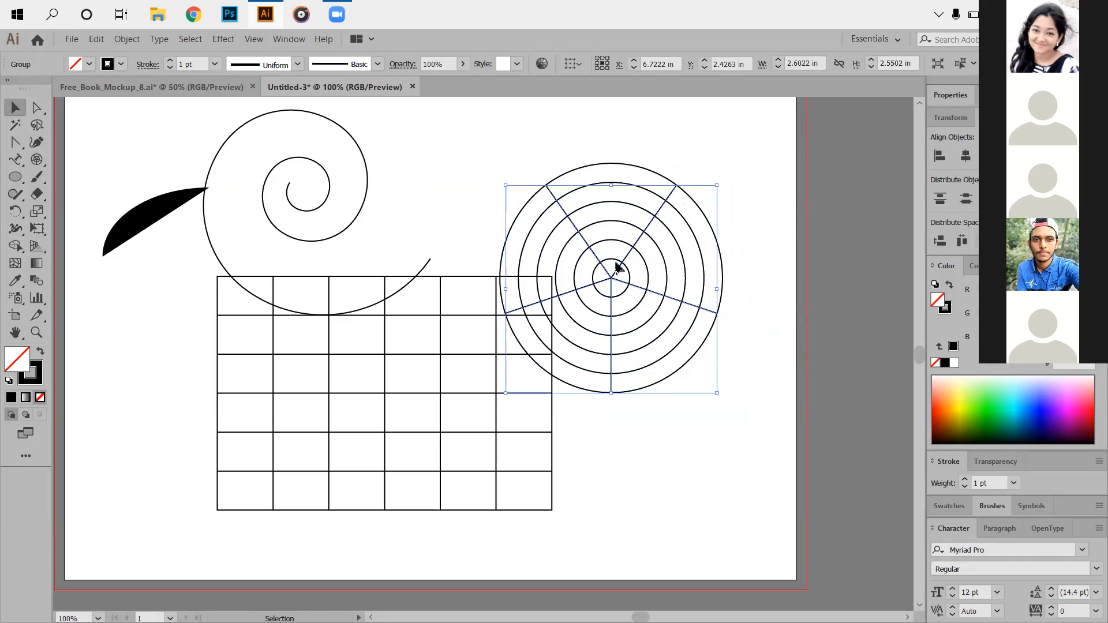
key(Delete)
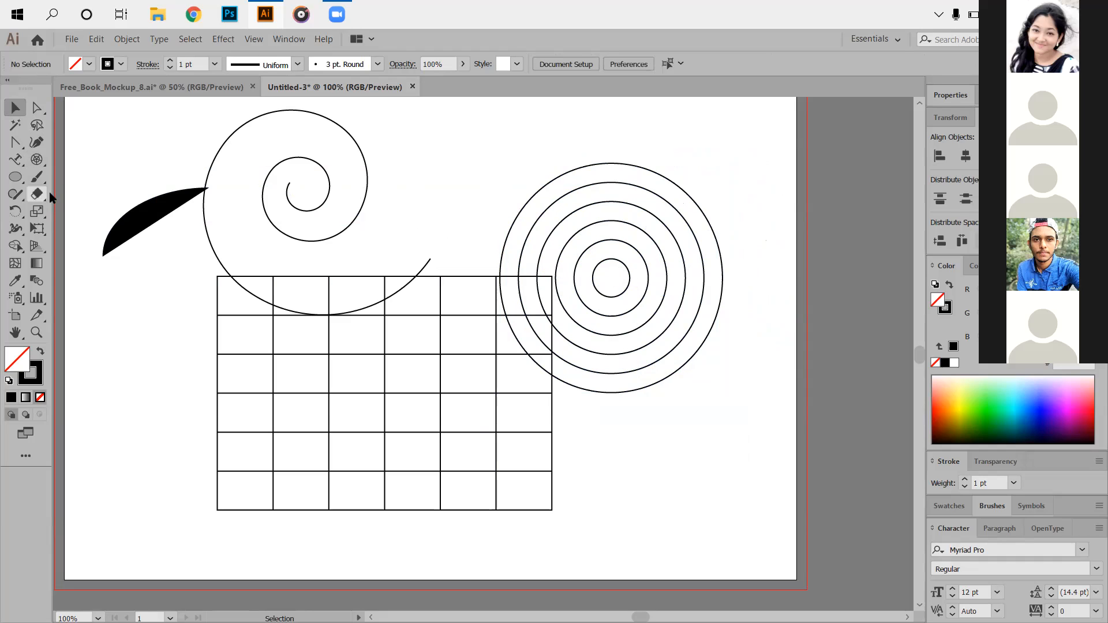
drag(15, 178, 63, 201)
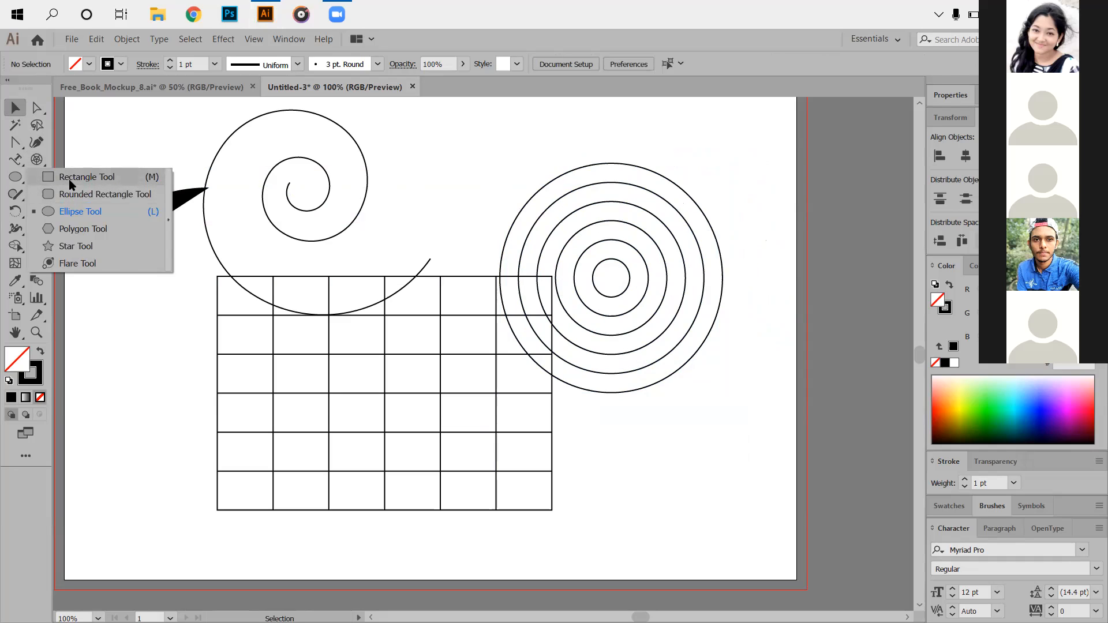
Create a 3-sided polygon triangle above the circles and rotate it to point downward.
click(70, 184)
click(453, 168)
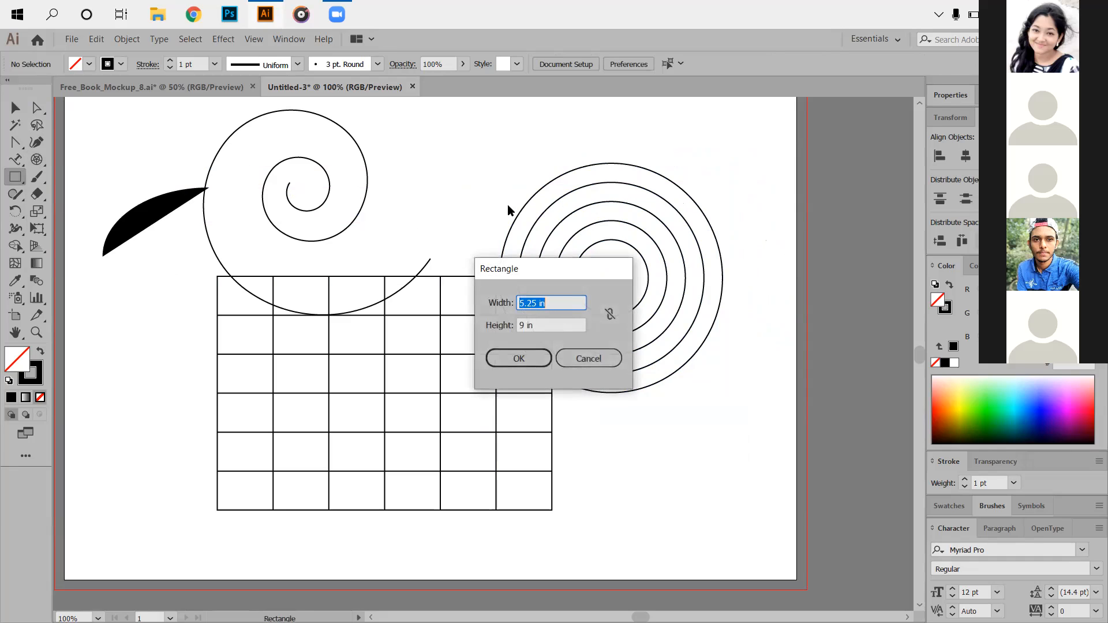
click(603, 362)
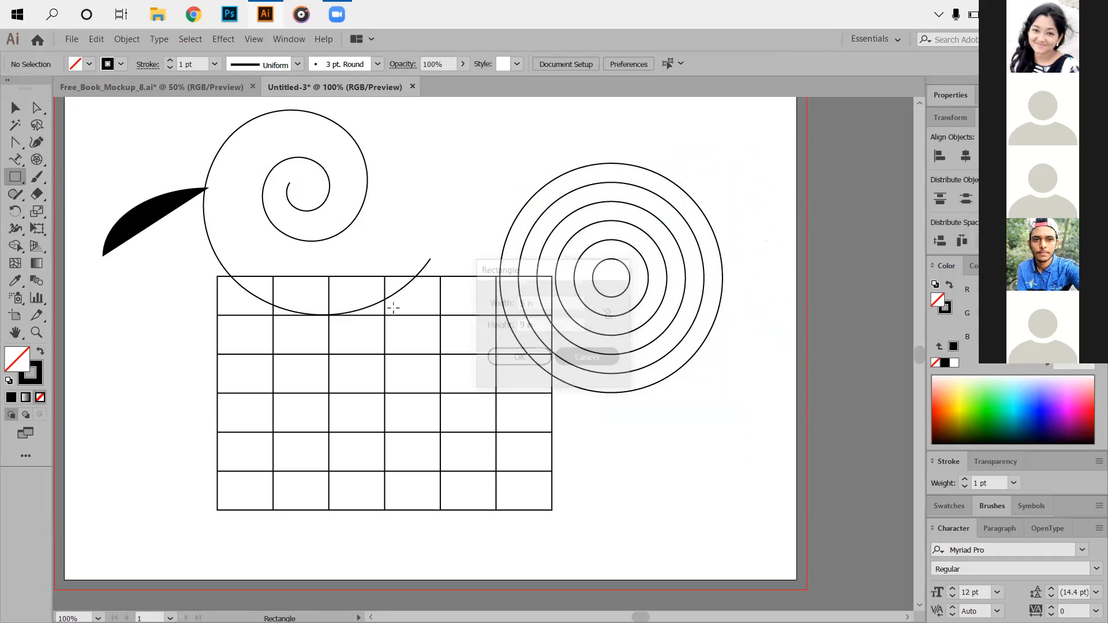
click(22, 181)
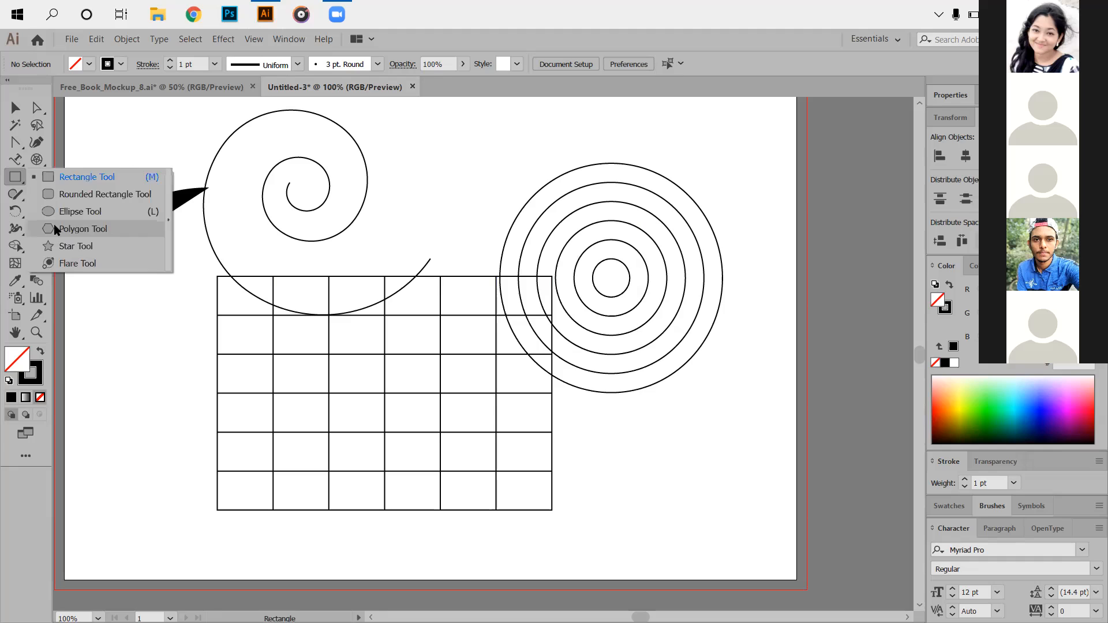
click(56, 230)
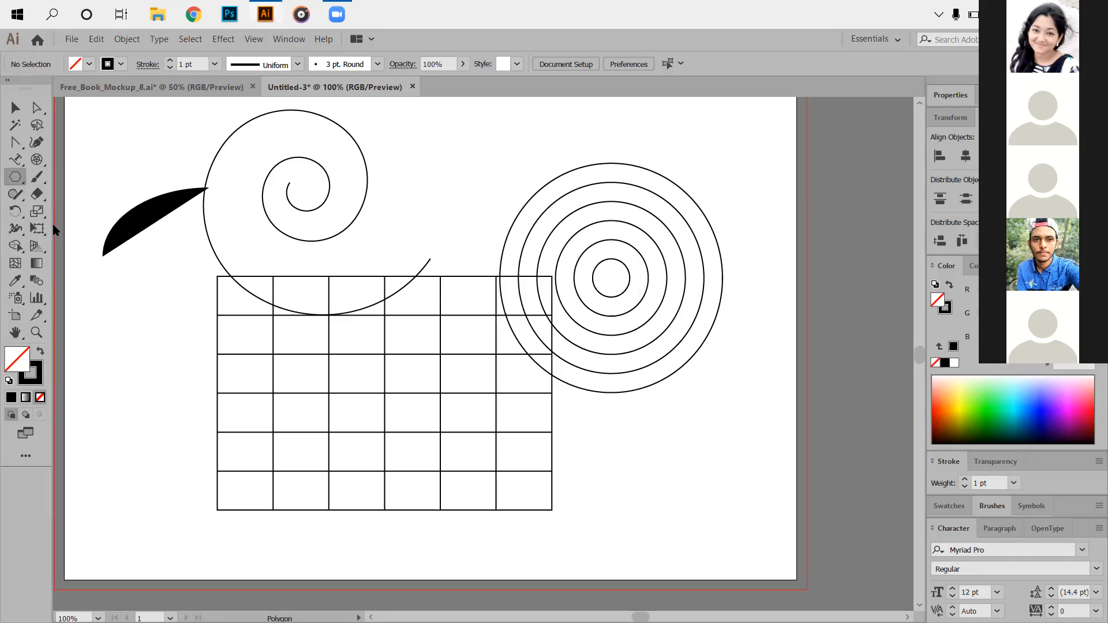
click(486, 188)
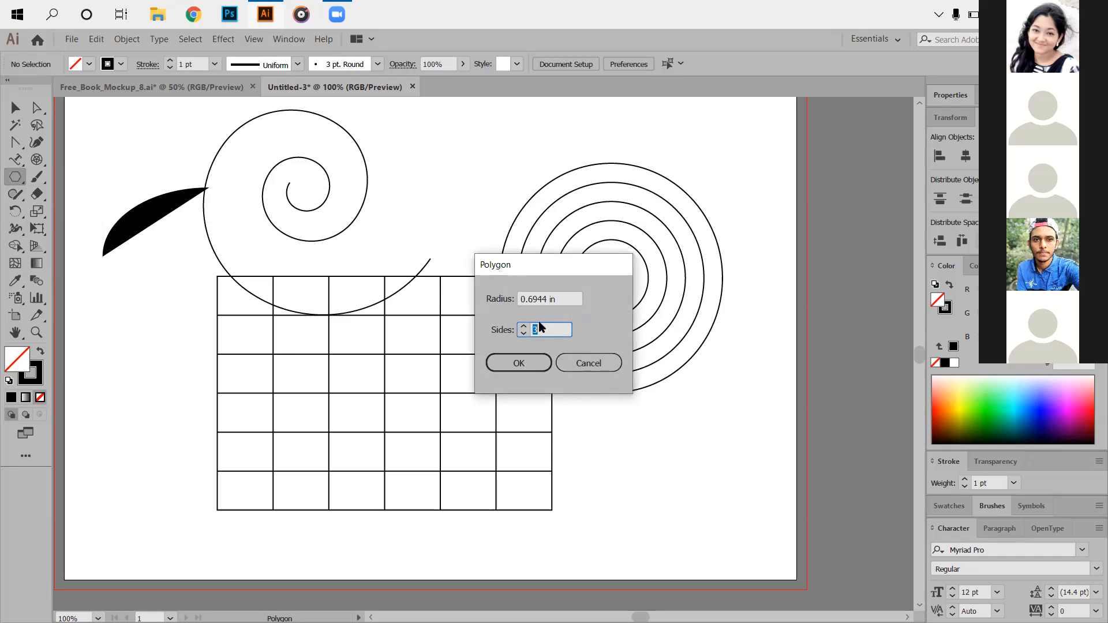
click(519, 363)
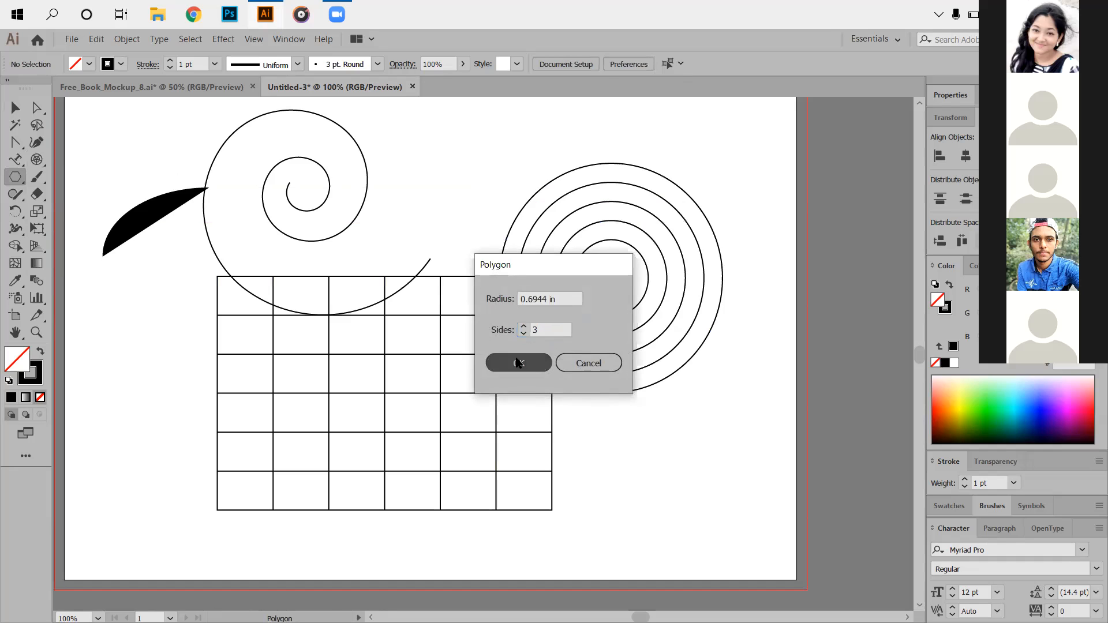
click(16, 109)
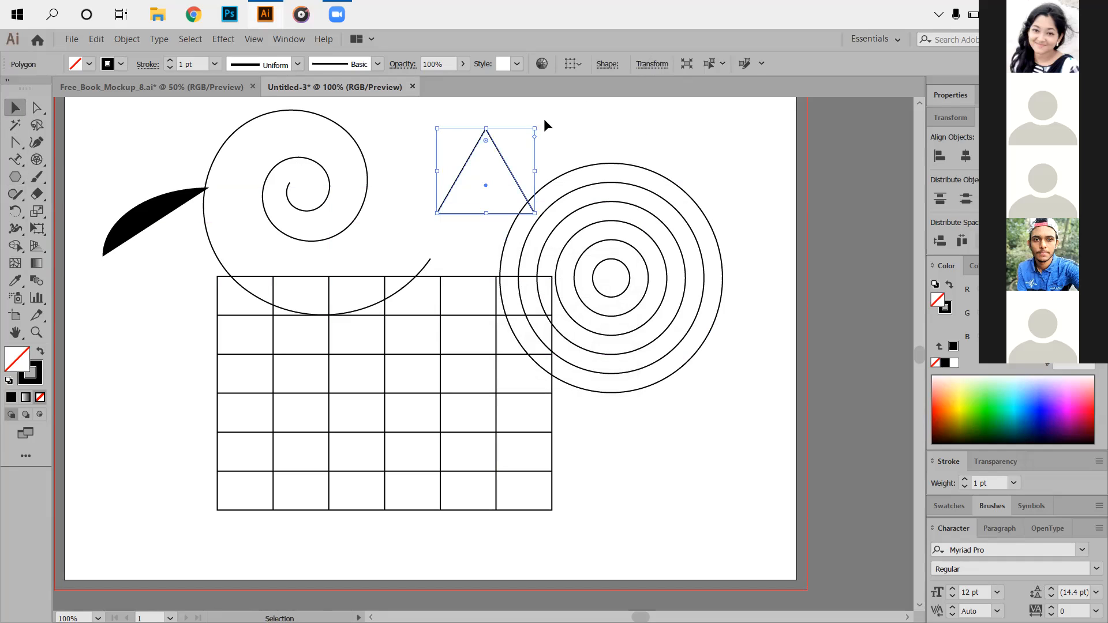
drag(557, 129, 589, 229)
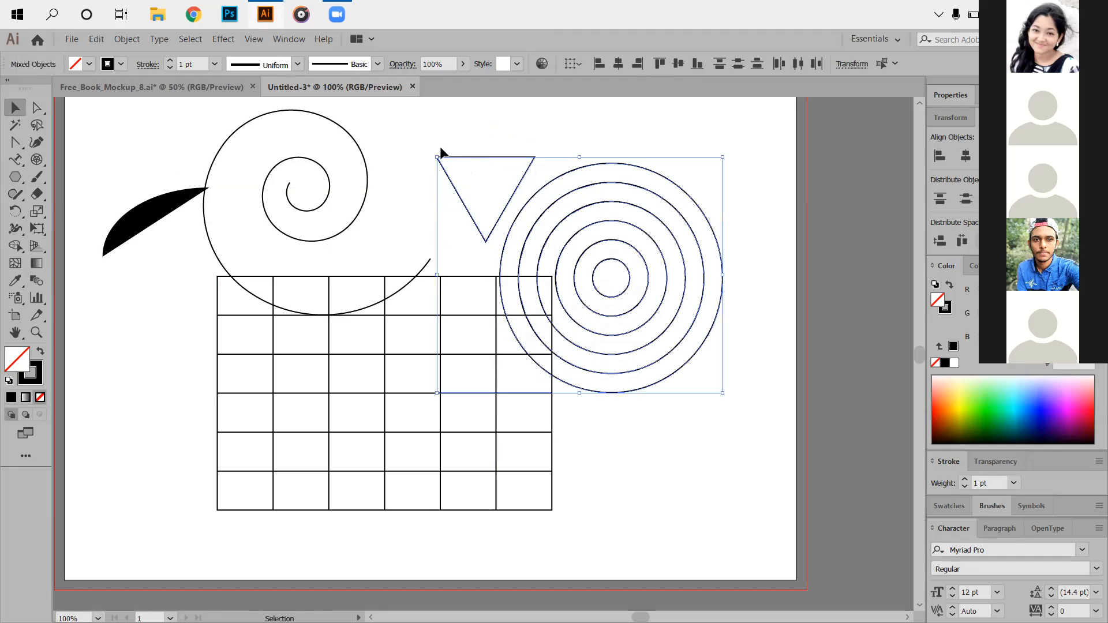
Enlarge the triangle in two passes and position it over the concentric circles.
click(465, 164)
drag(423, 135, 616, 245)
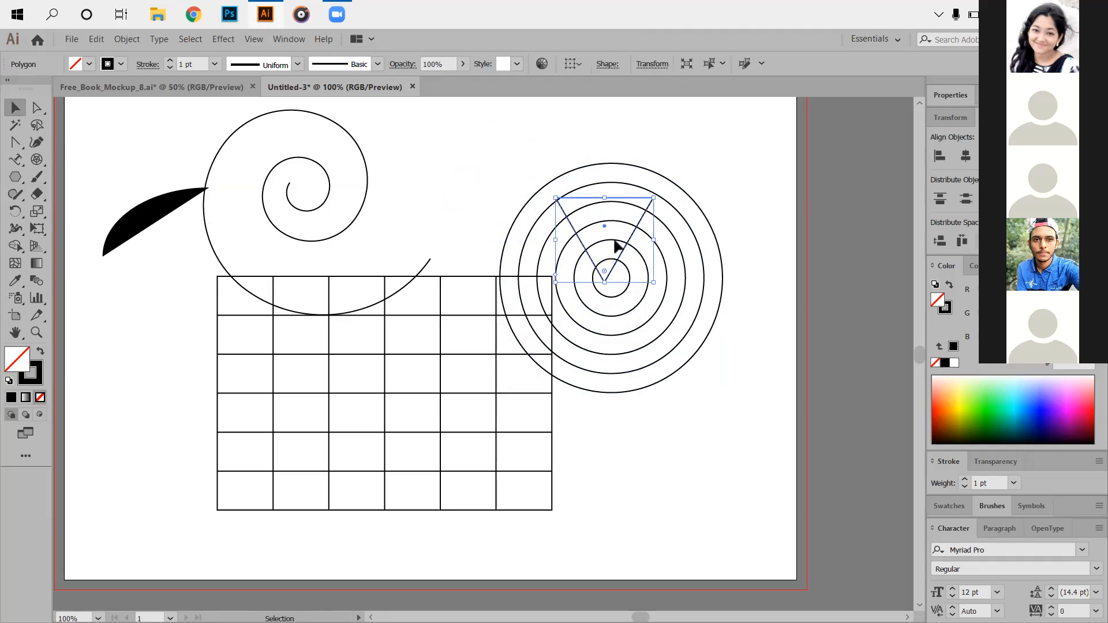
drag(653, 283, 717, 361)
drag(633, 247, 610, 219)
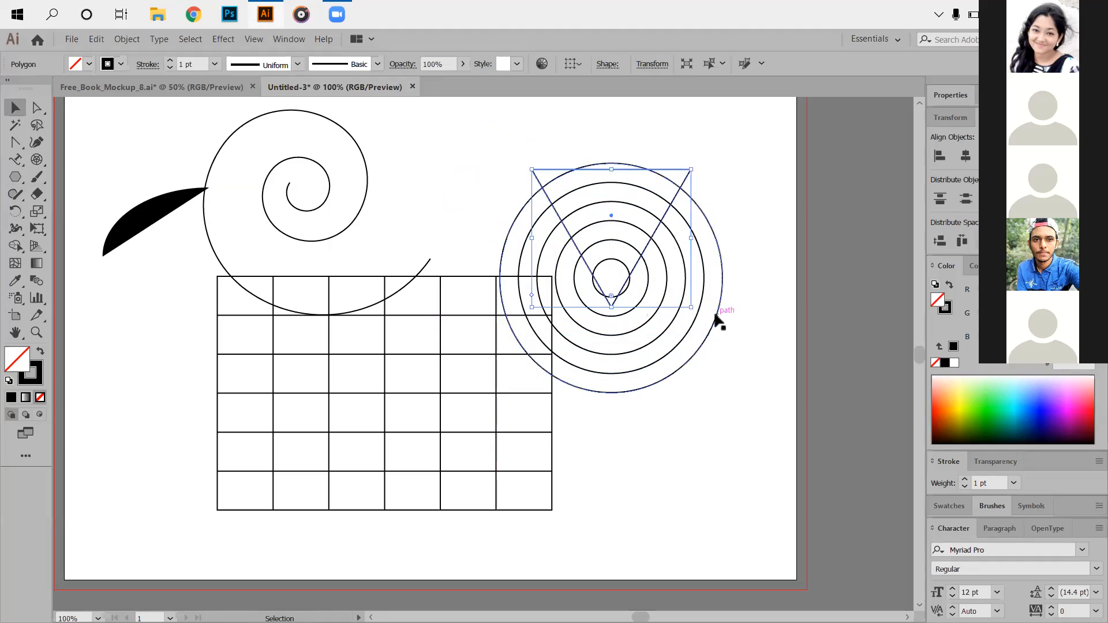
drag(690, 306, 722, 333)
drag(631, 227, 613, 224)
Delete the stray diagonal line and select the triangle together with the circles.
drag(495, 138, 735, 254)
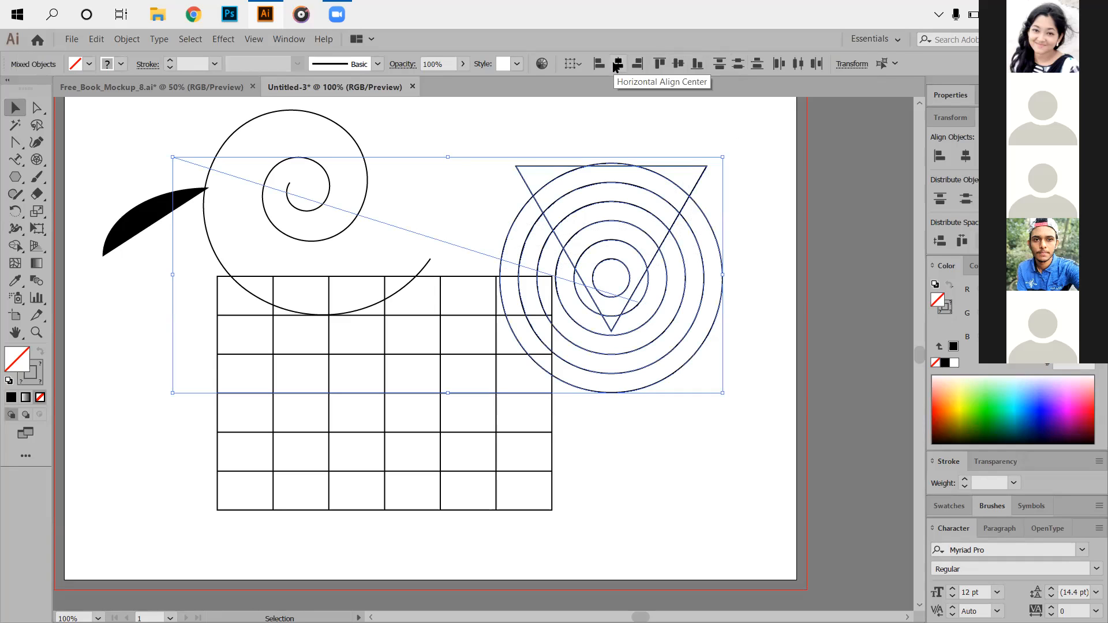
click(821, 230)
click(454, 242)
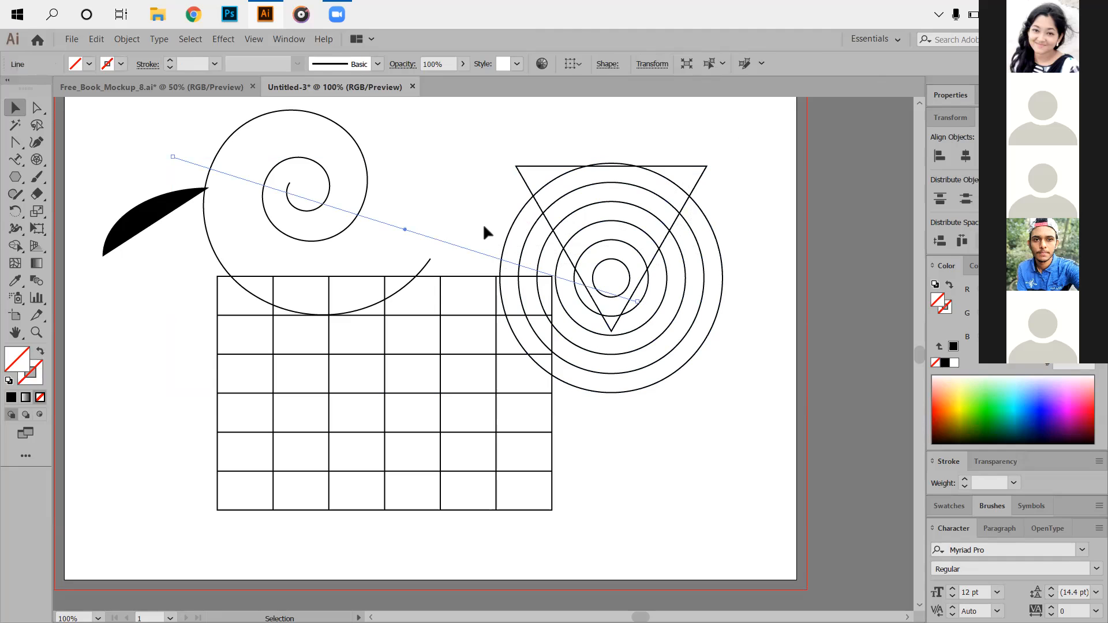
key(Delete)
drag(468, 151, 688, 178)
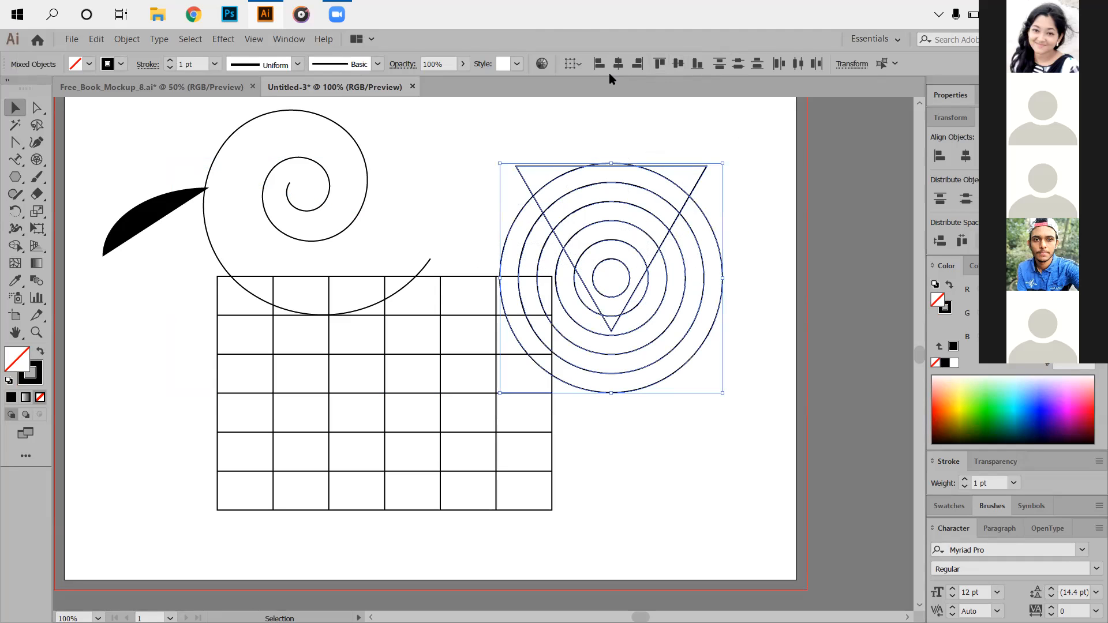
click(559, 189)
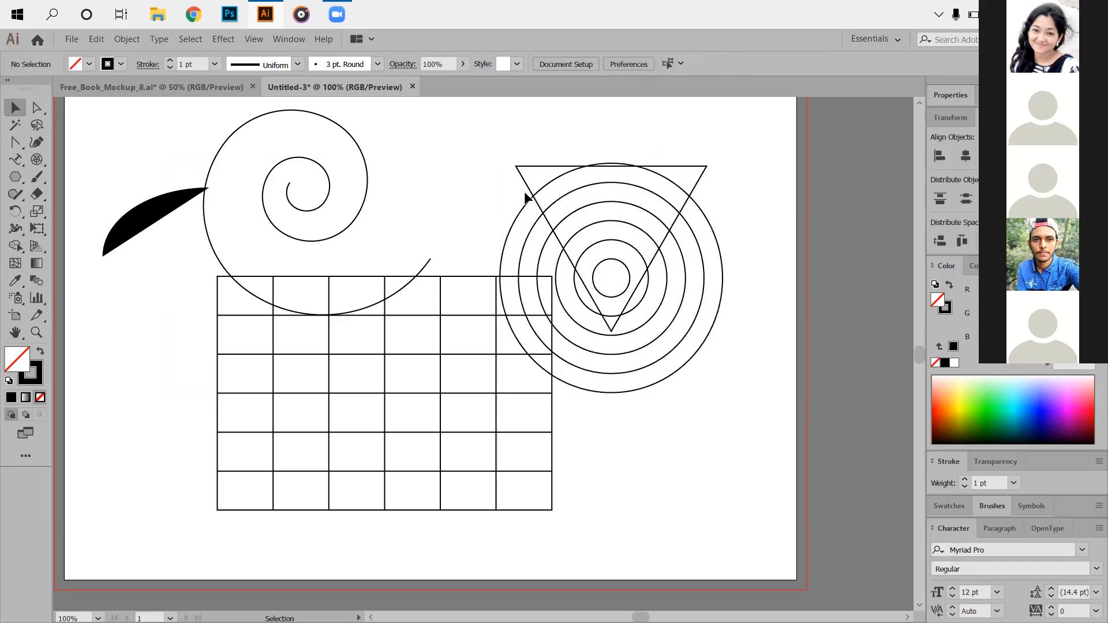
click(533, 167)
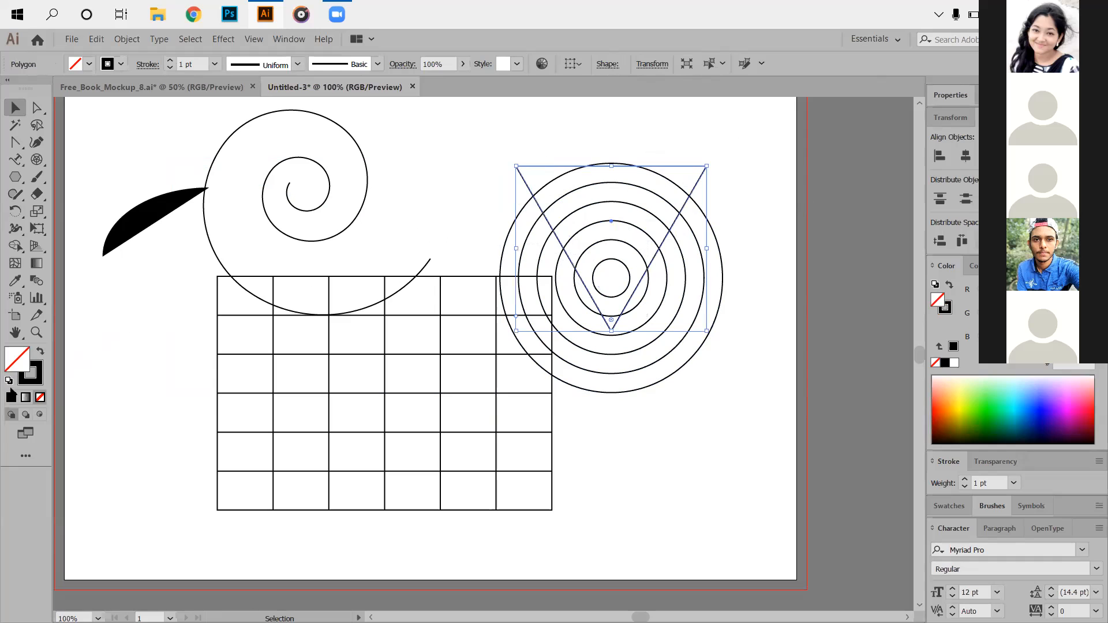
click(528, 207)
drag(496, 130, 731, 252)
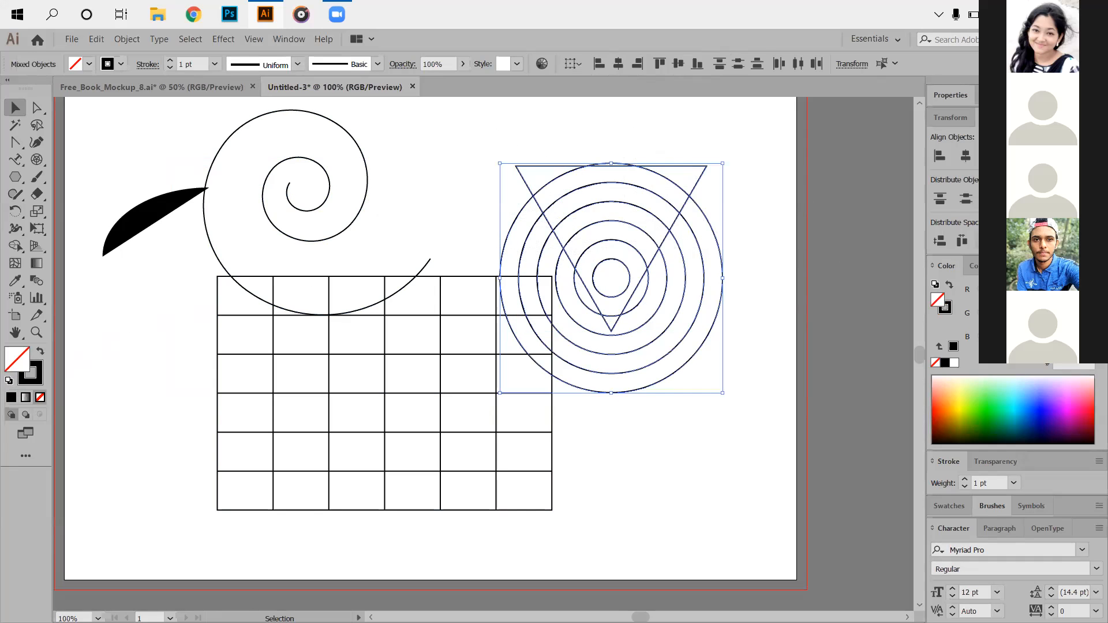
click(1034, 266)
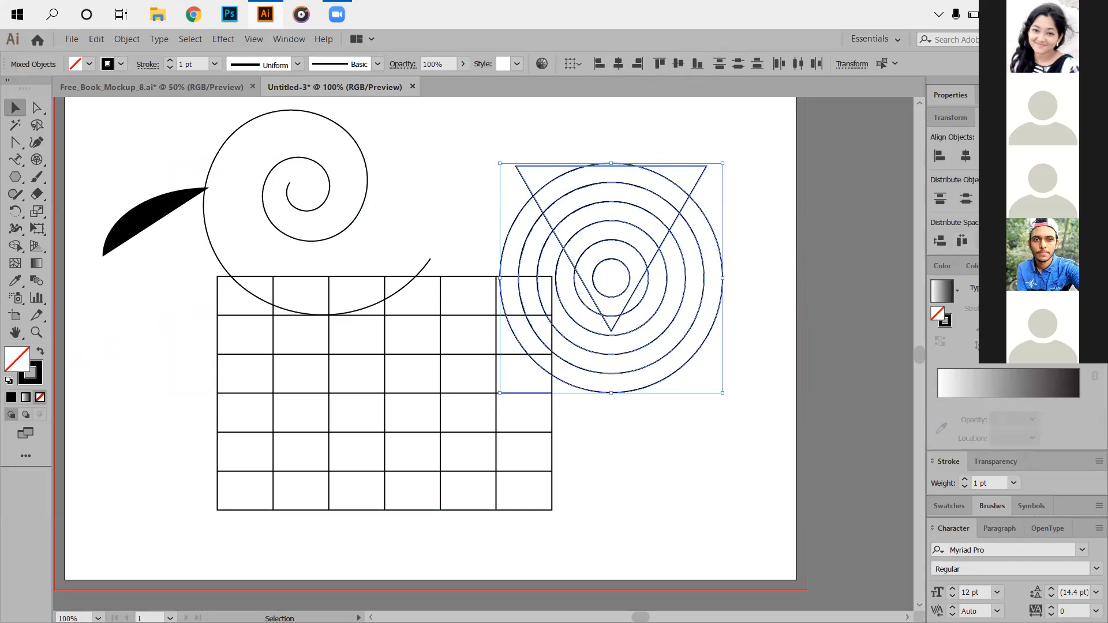
Divide the triangle and circles with Pathfinder and ungroup the resulting pieces.
click(1029, 118)
click(944, 193)
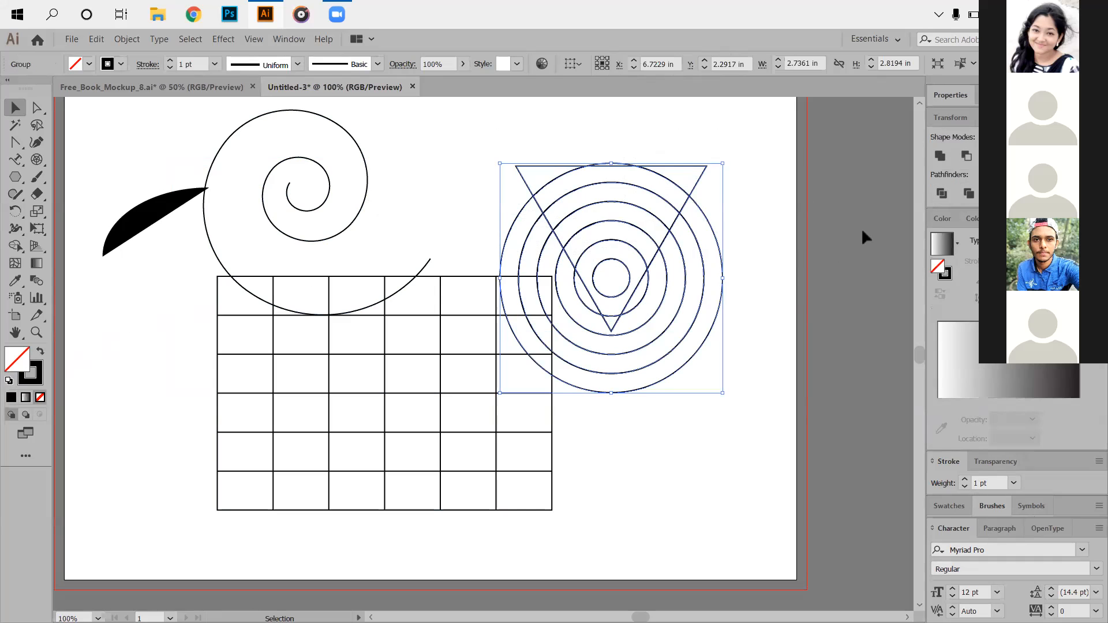
right_click(661, 250)
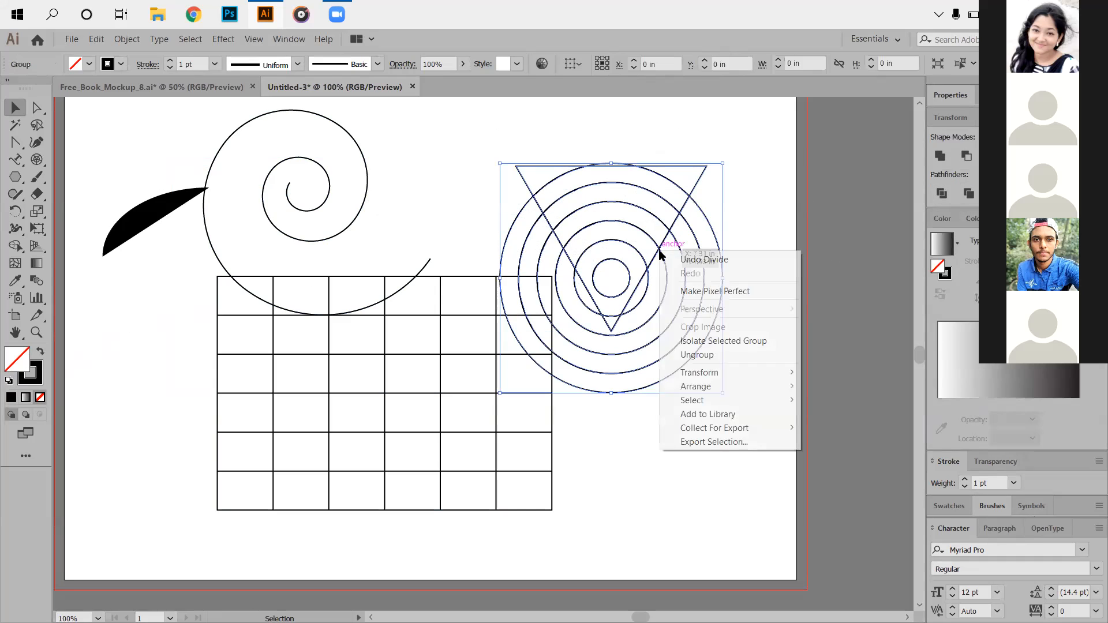
click(719, 354)
click(663, 302)
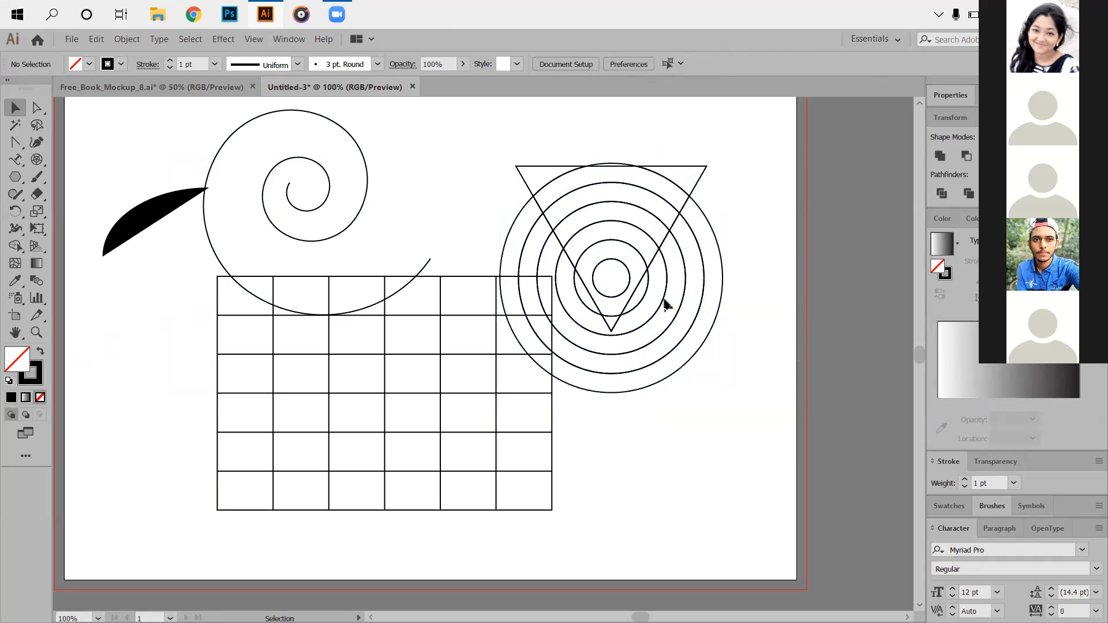
click(667, 267)
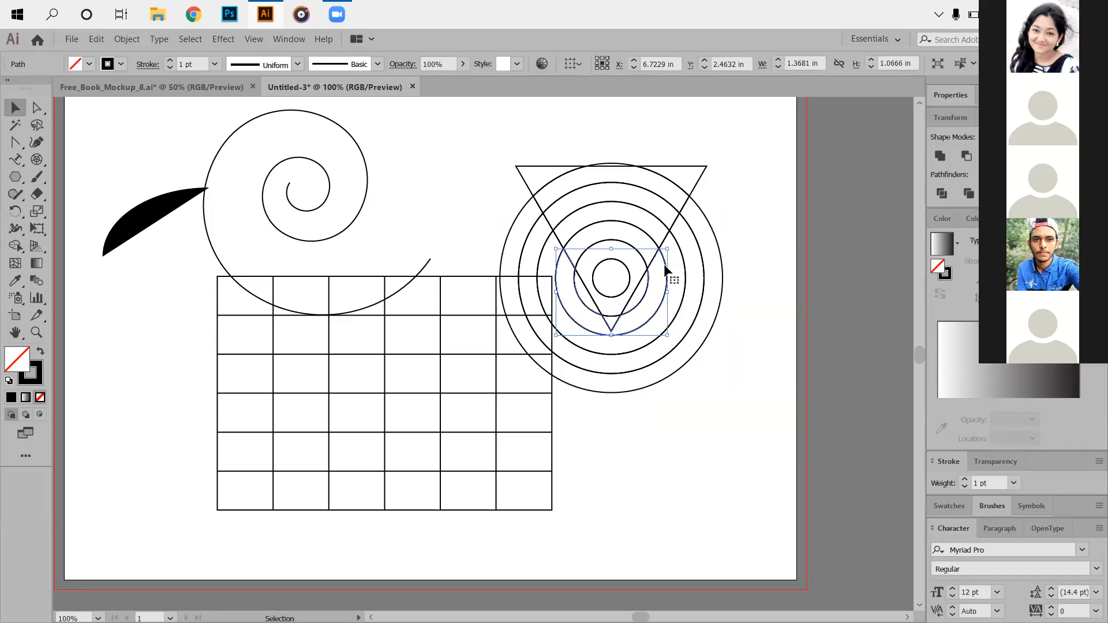
click(672, 254)
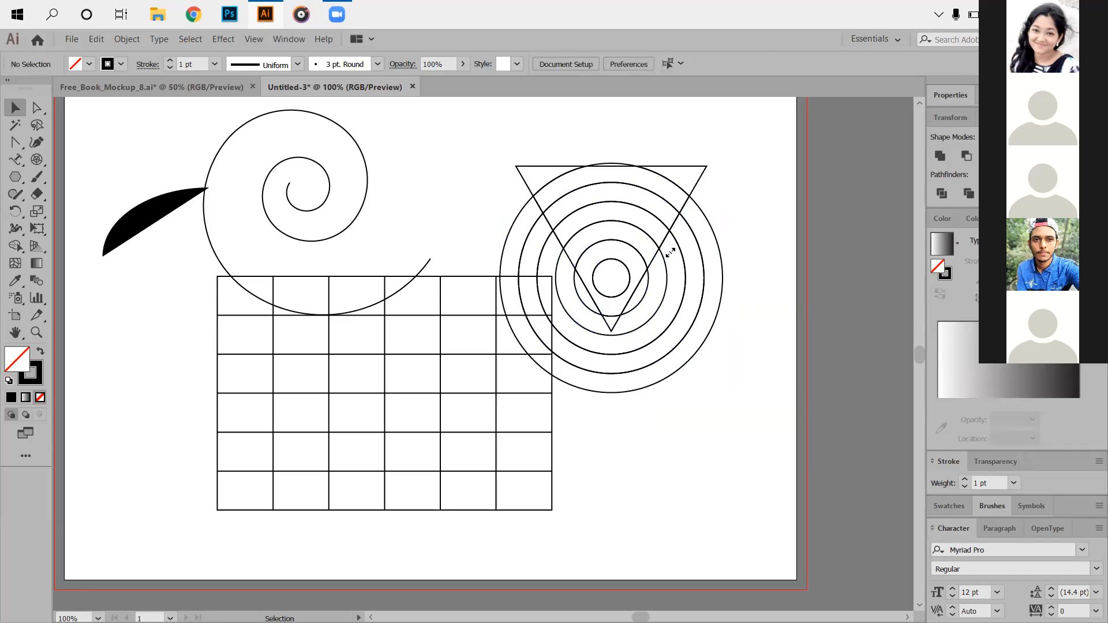
Delete the arcs outside the triangle, including the inner circle's lower arc and tip arc.
click(666, 280)
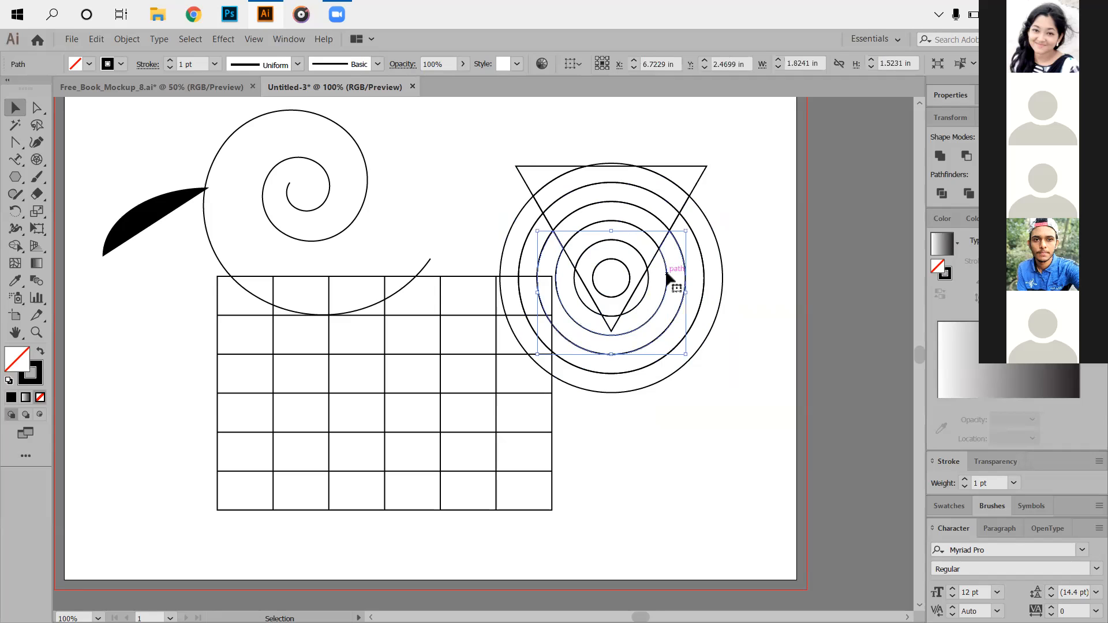
key(Delete)
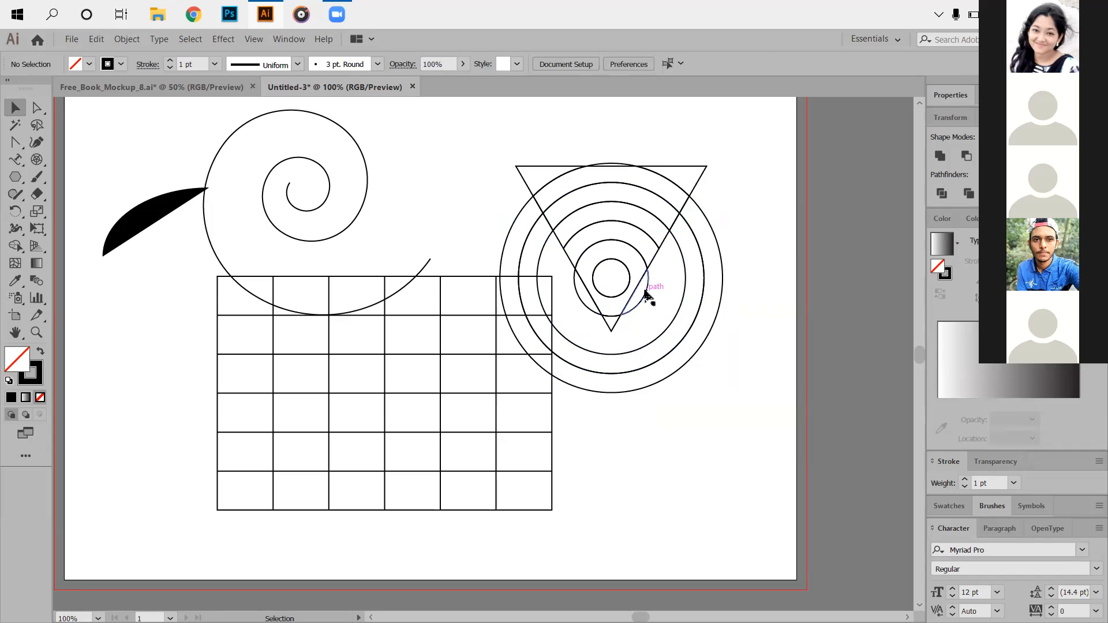
click(646, 295)
key(Delete)
click(577, 287)
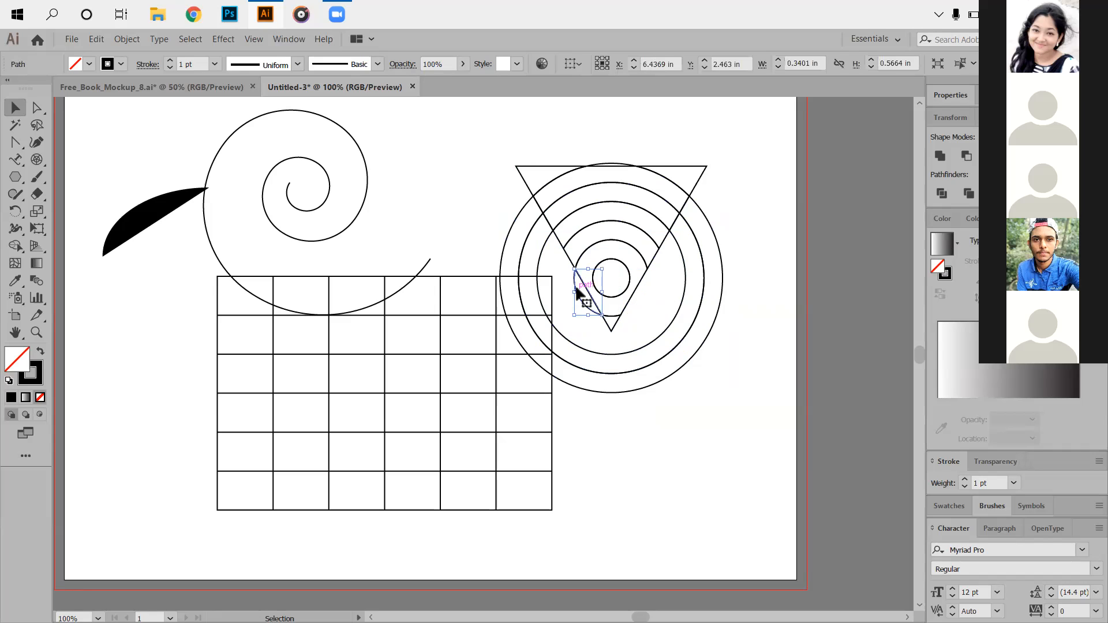
key(Delete)
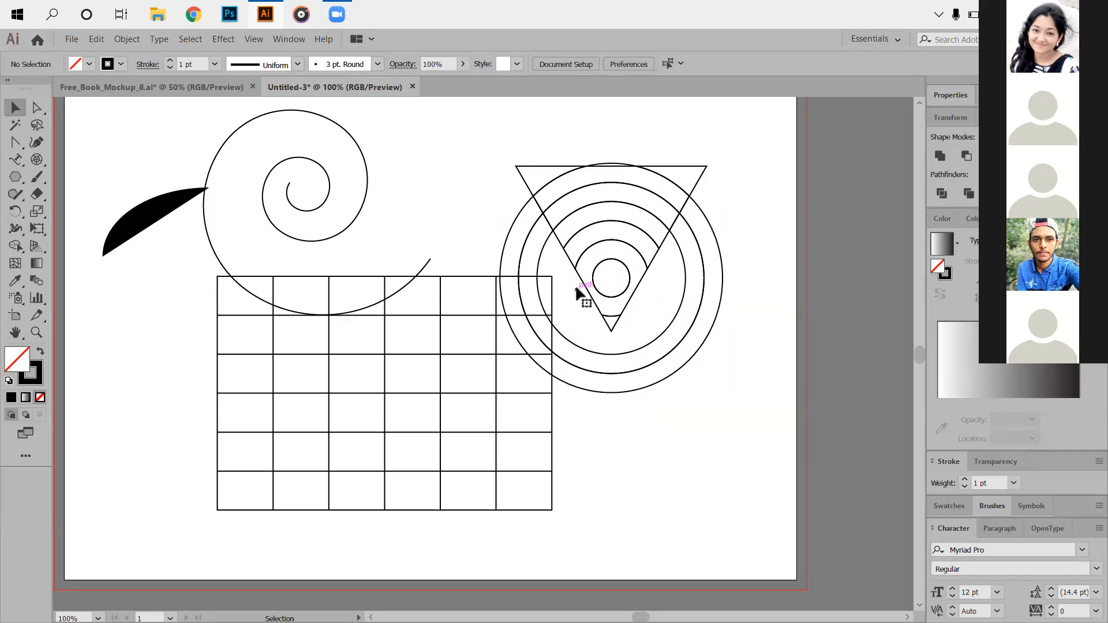
click(613, 323)
key(Delete)
drag(666, 286, 756, 329)
key(Delete)
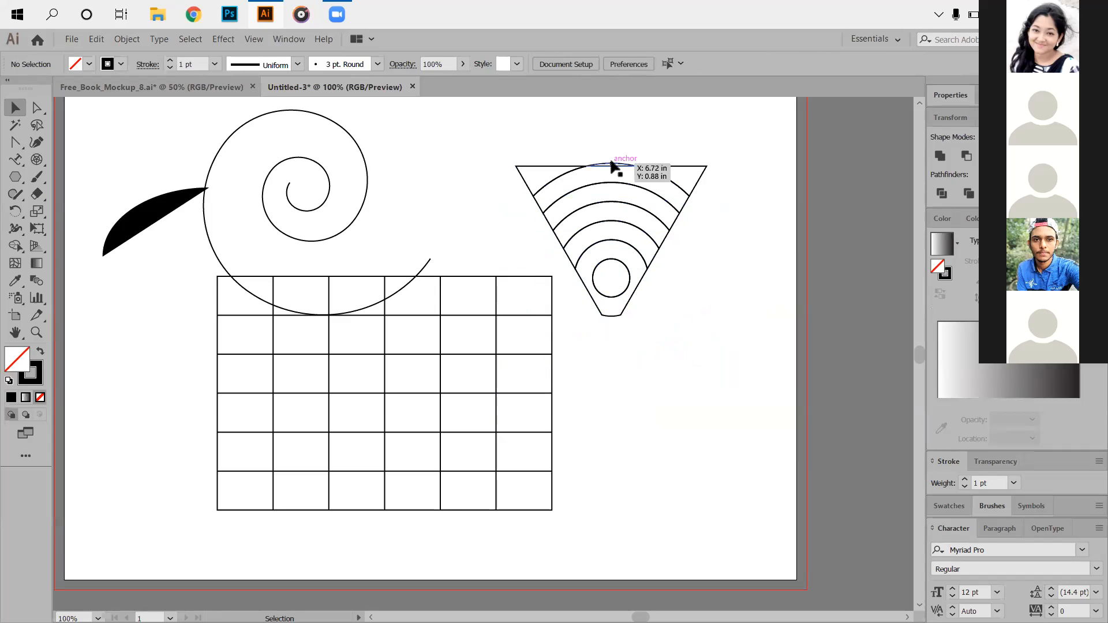
Remove the leftover arc sliver along the triangle's top edge.
click(612, 166)
click(653, 272)
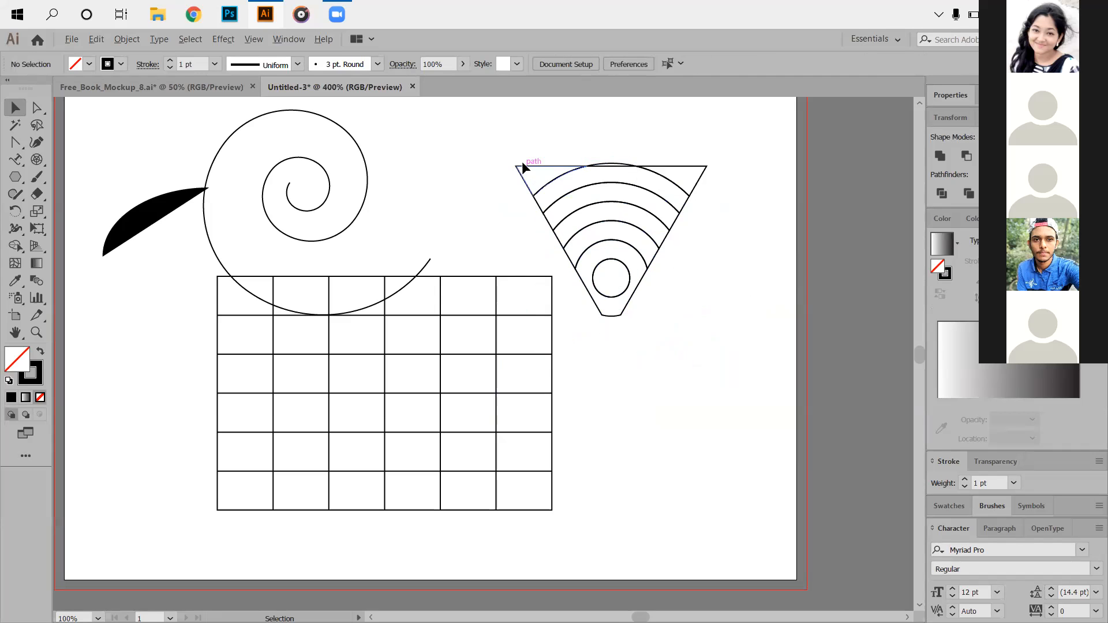
scroll(523, 166, up, 5)
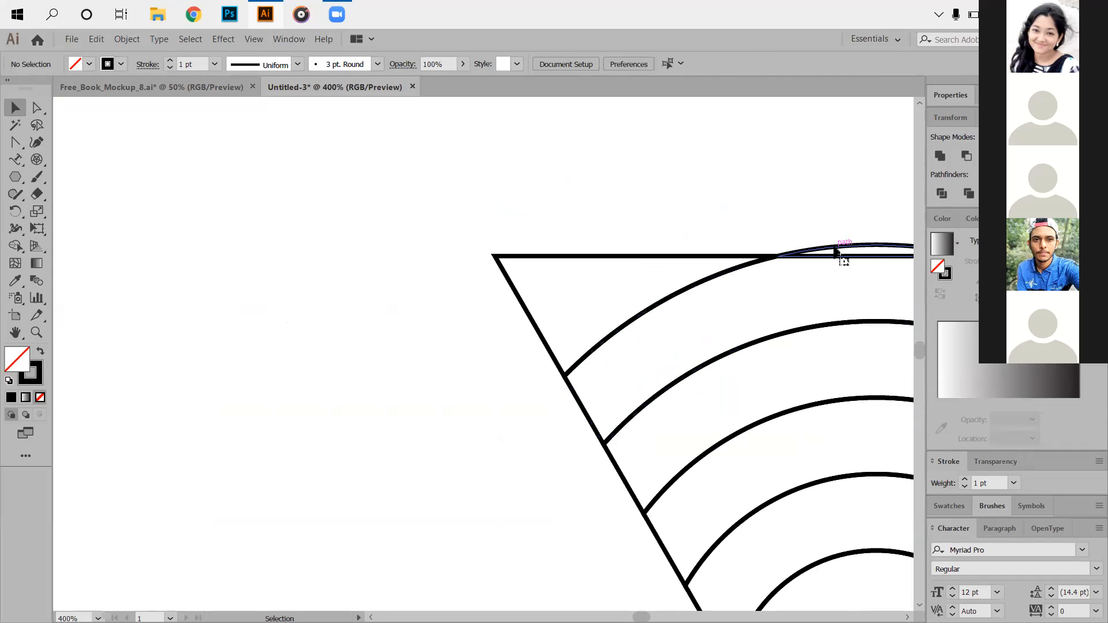
click(835, 252)
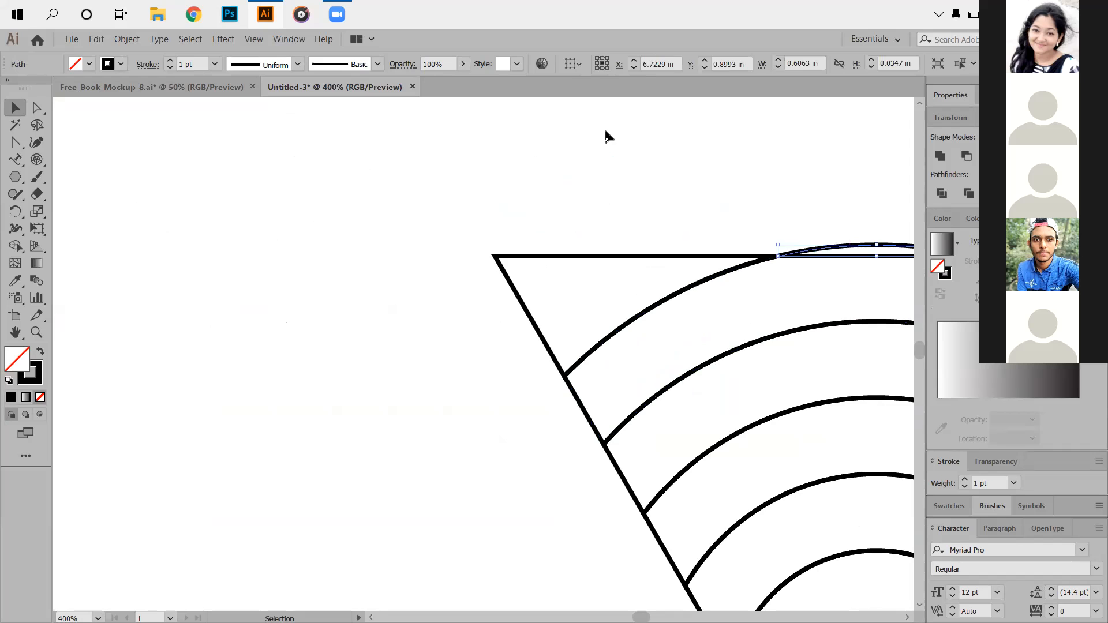
key(Delete)
scroll(605, 202, down, 3)
drag(697, 309, 630, 318)
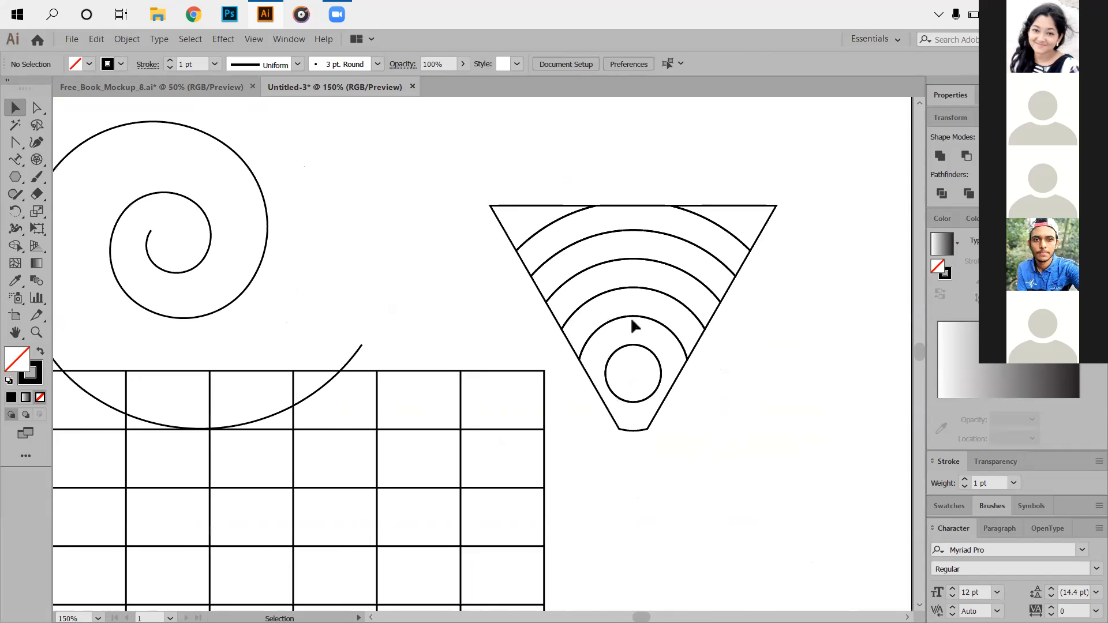
Marquee-select the spiral, grid and triangle emblem and delete them all.
scroll(630, 317, down, 2)
scroll(655, 316, up, 2)
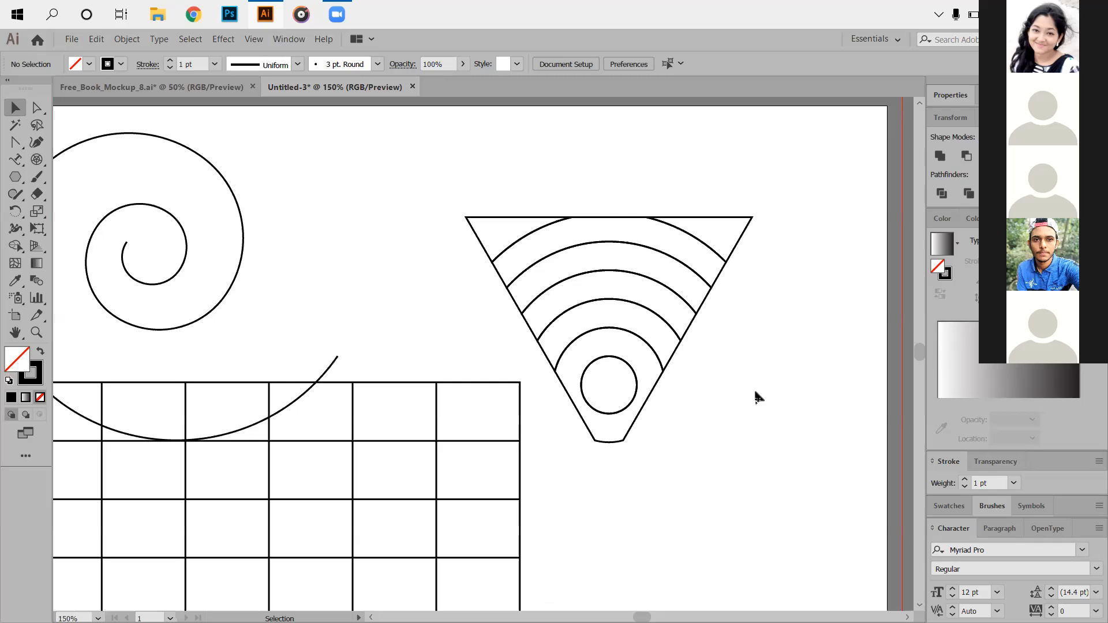
scroll(624, 412, up, 1)
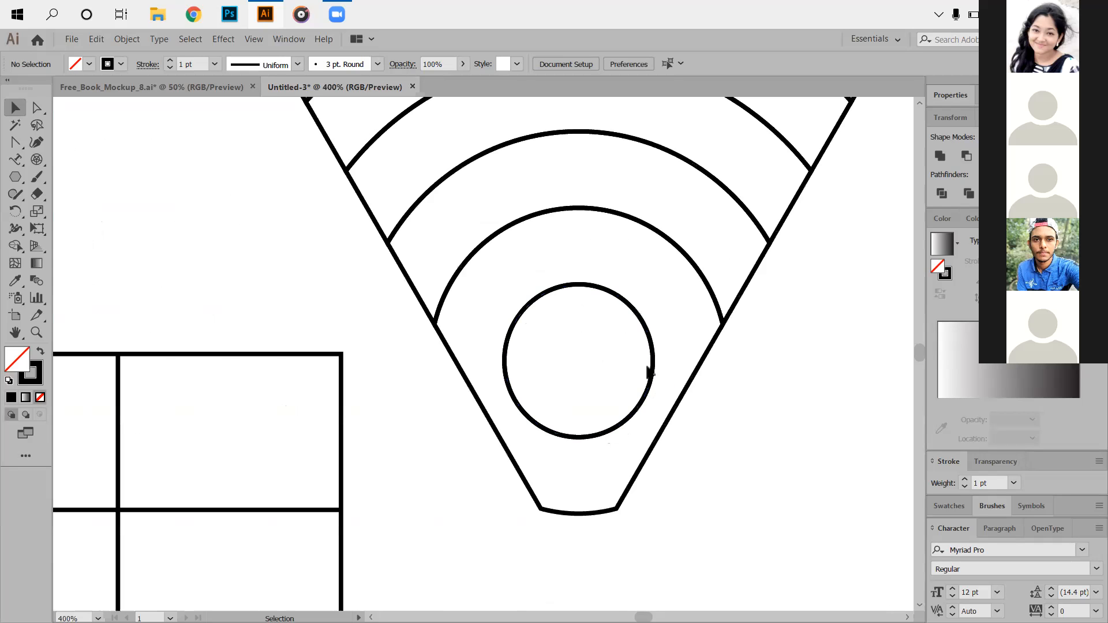
scroll(658, 372, down, 1)
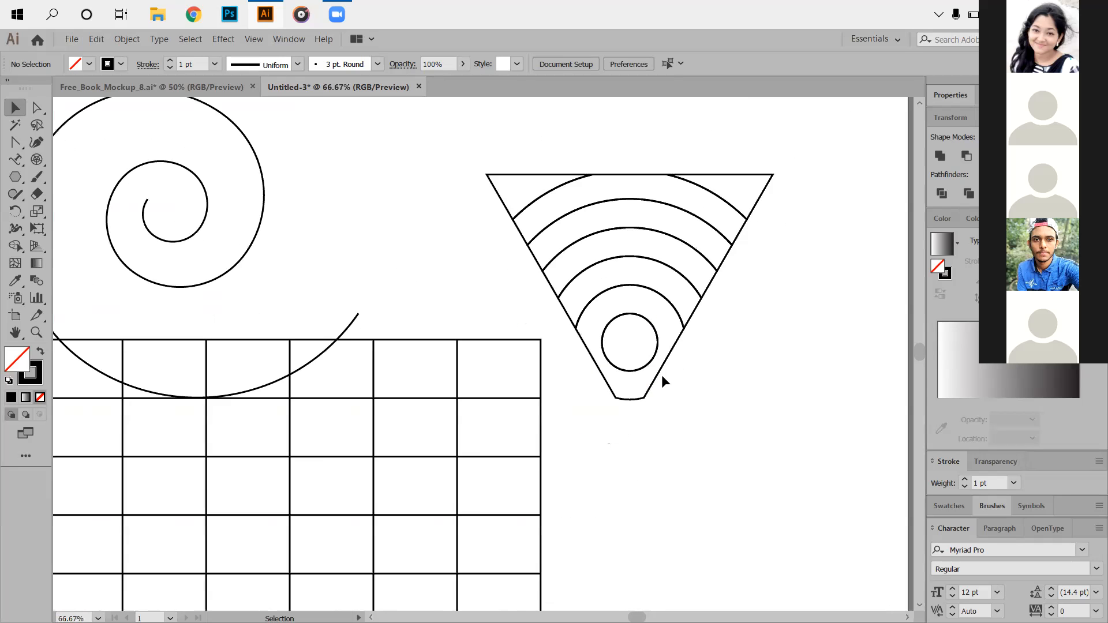
scroll(662, 375, down, 1)
scroll(687, 376, up, 1)
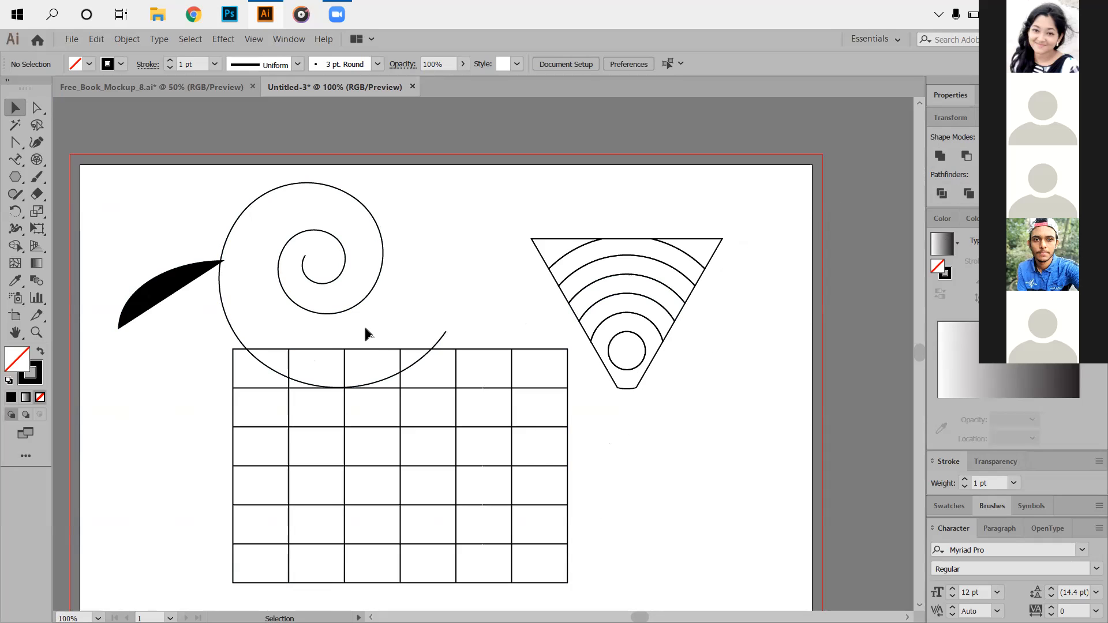
scroll(366, 327, down, 2)
drag(195, 237, 625, 453)
key(Delete)
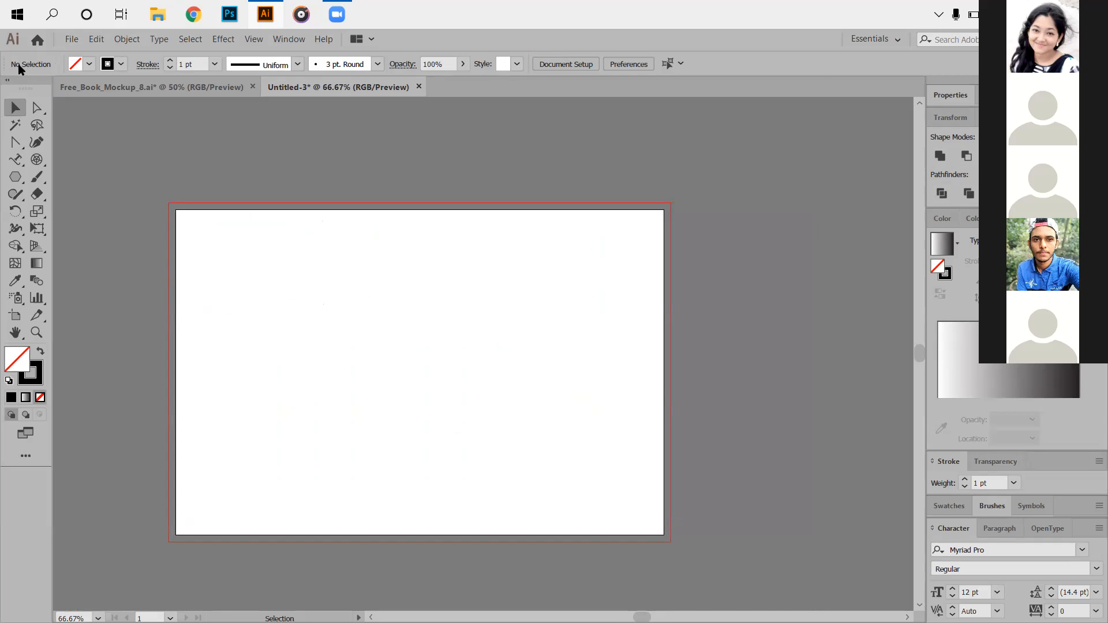
Draw a lens flare near the artboard's top-left and move it right and down.
click(15, 177)
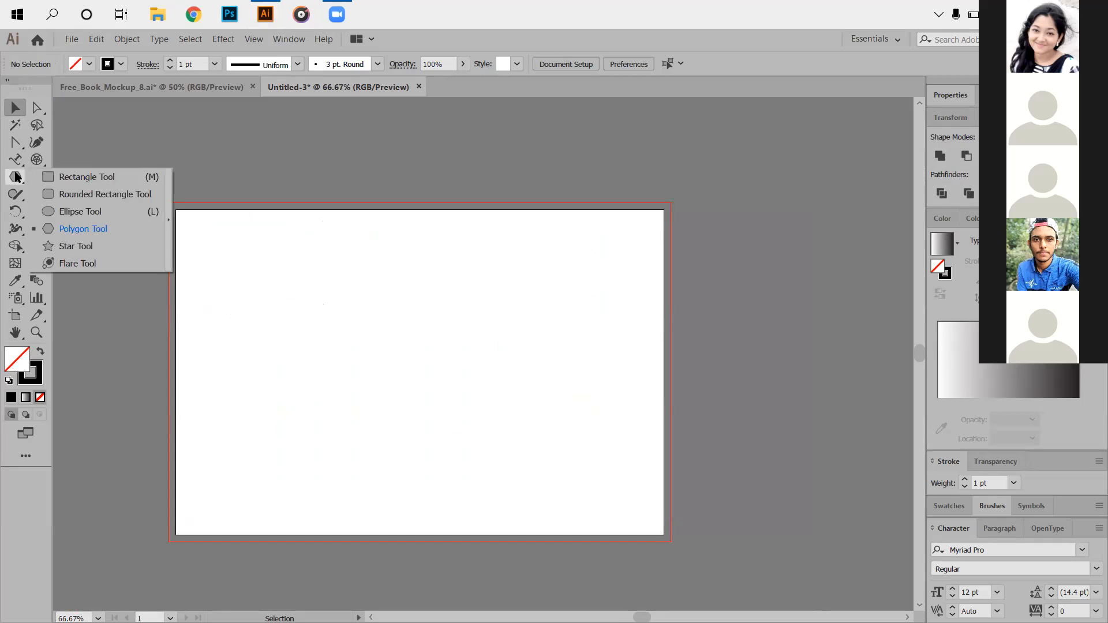
click(106, 263)
drag(302, 258, 346, 304)
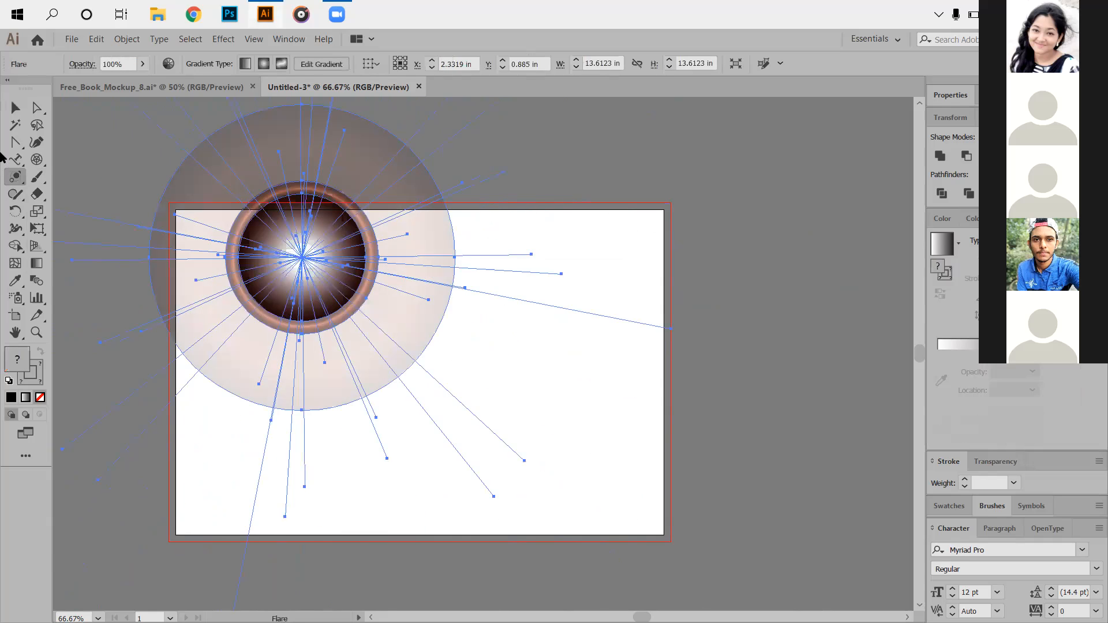
click(15, 107)
drag(352, 283, 435, 336)
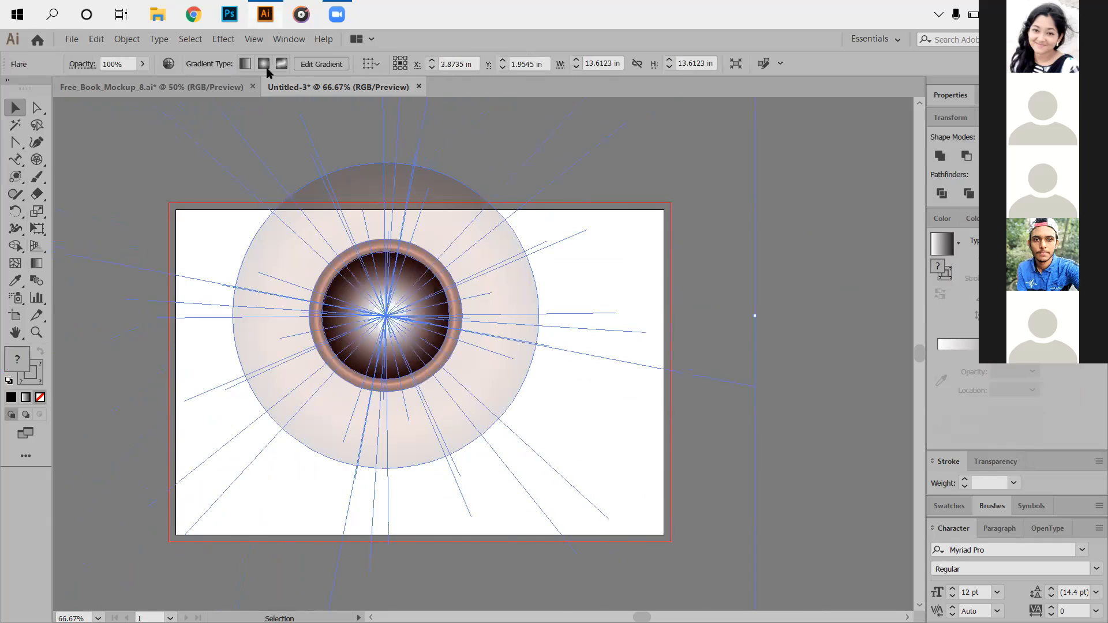
Set the reference point to left middle and try freeform gradient editing in lines mode.
click(395, 63)
click(960, 98)
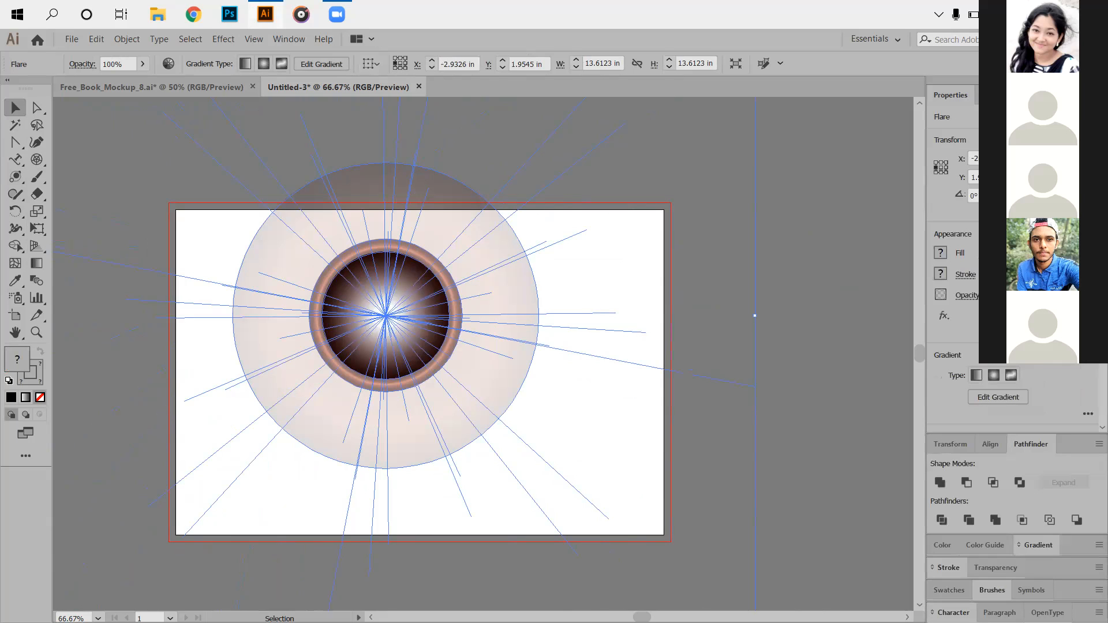
click(1029, 95)
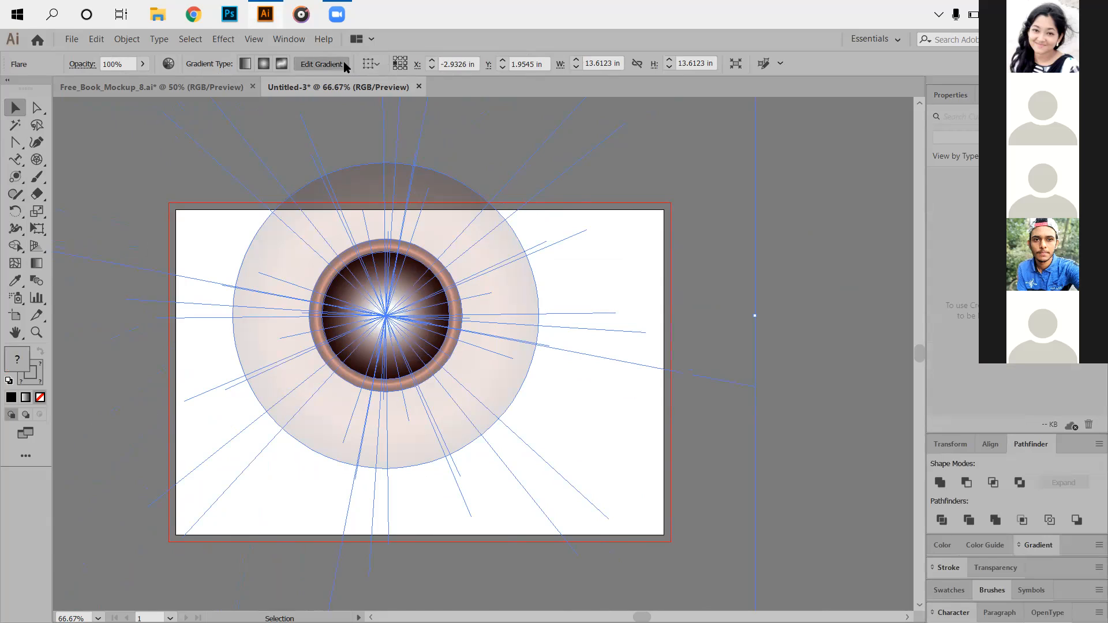
click(323, 63)
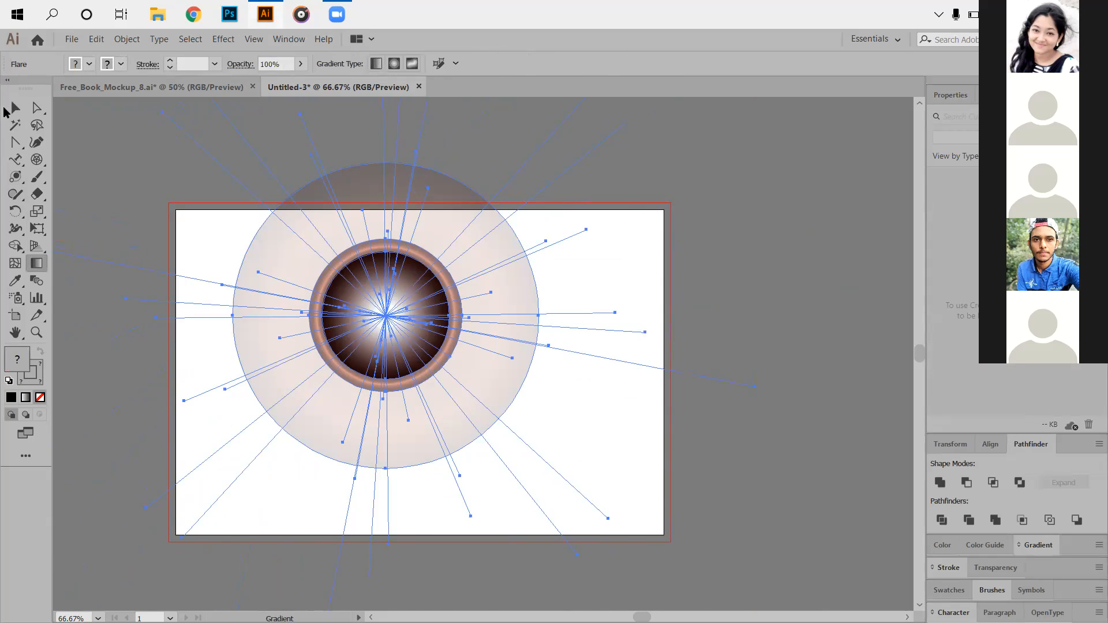
click(6, 110)
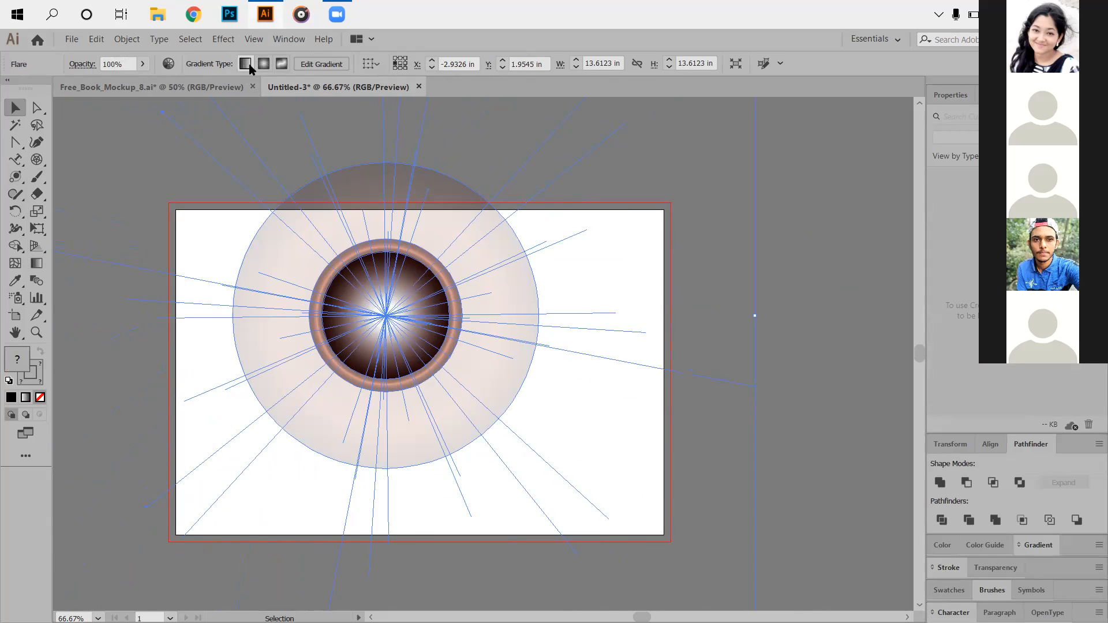
click(285, 64)
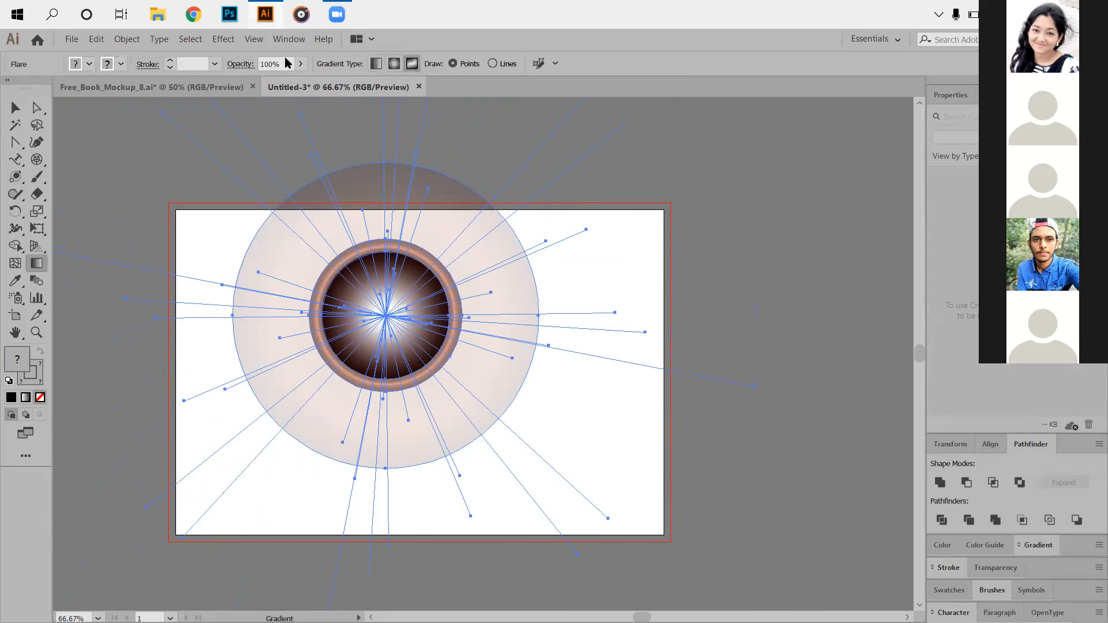
click(494, 63)
Try Select Similar on the flare, dismissing the no-similar-objects alert and closing its options.
click(538, 64)
click(633, 351)
click(15, 108)
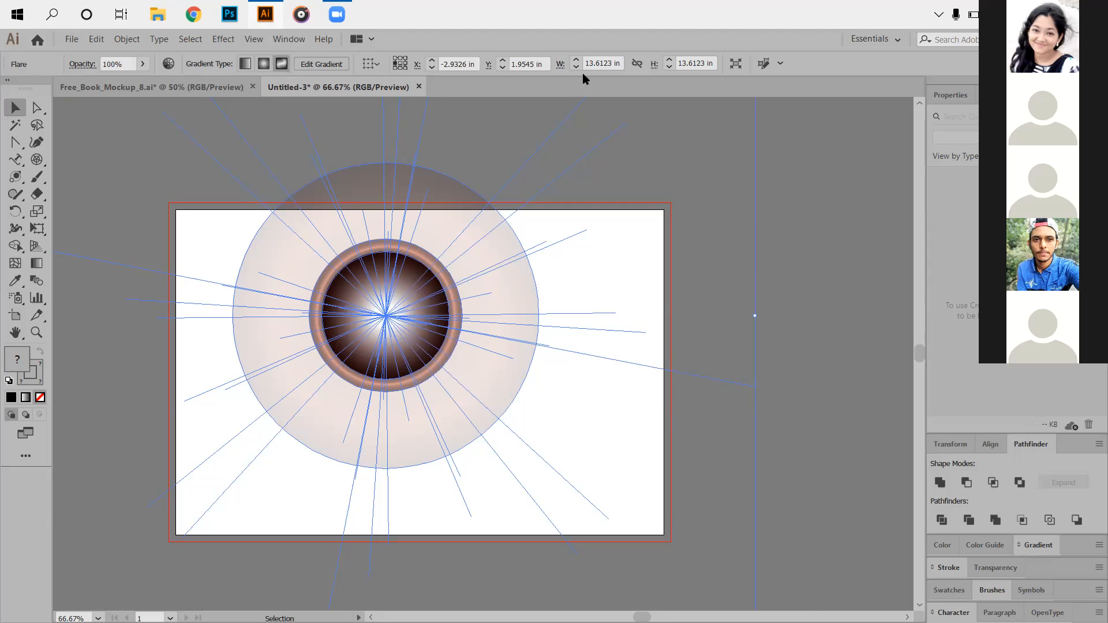
click(779, 63)
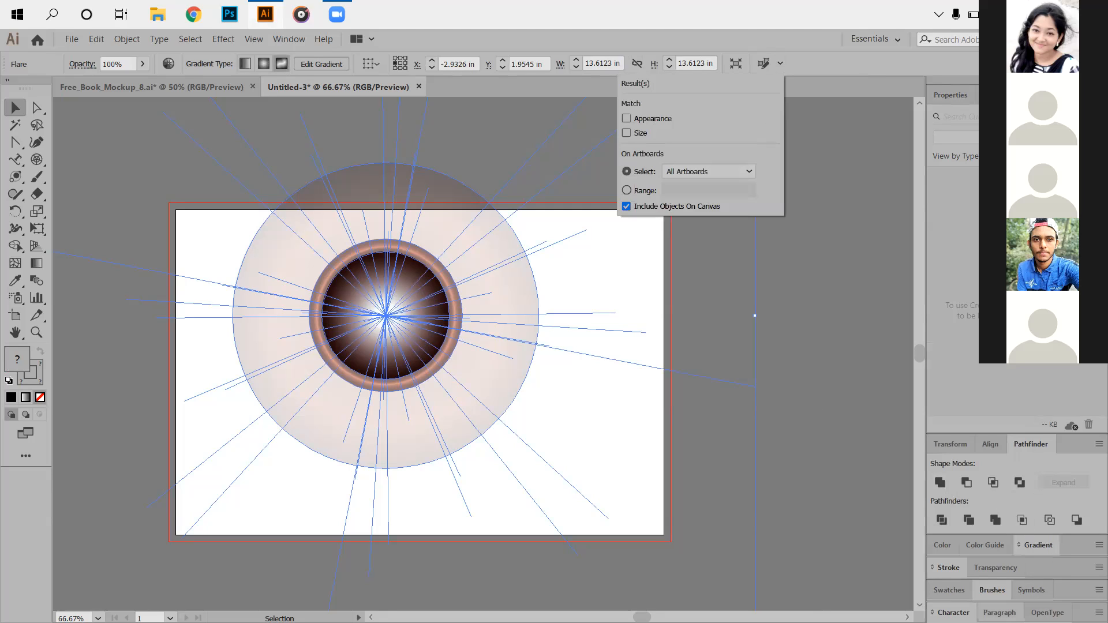
click(999, 612)
click(1046, 613)
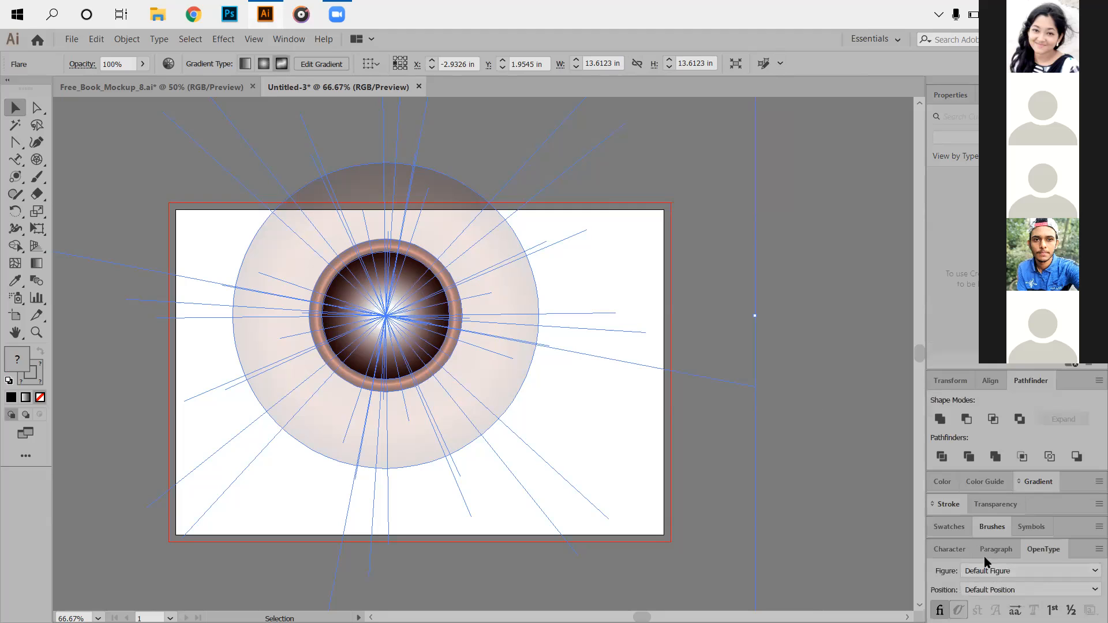
Open the Appearance panel from the Window menu, dock it with the side panels, and delete the flare.
click(290, 39)
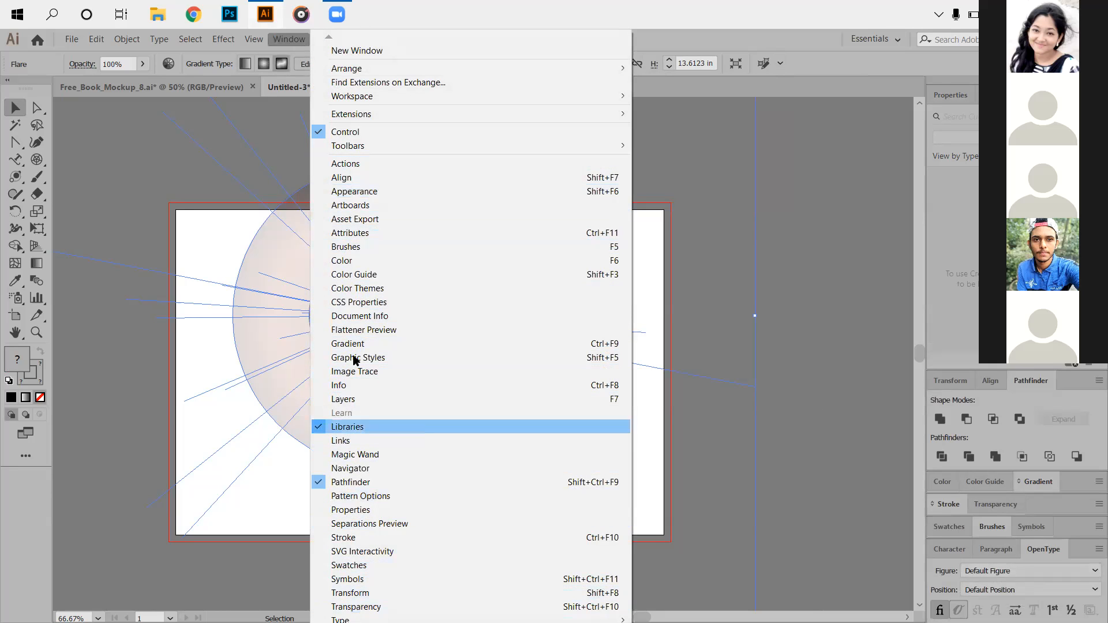
click(350, 195)
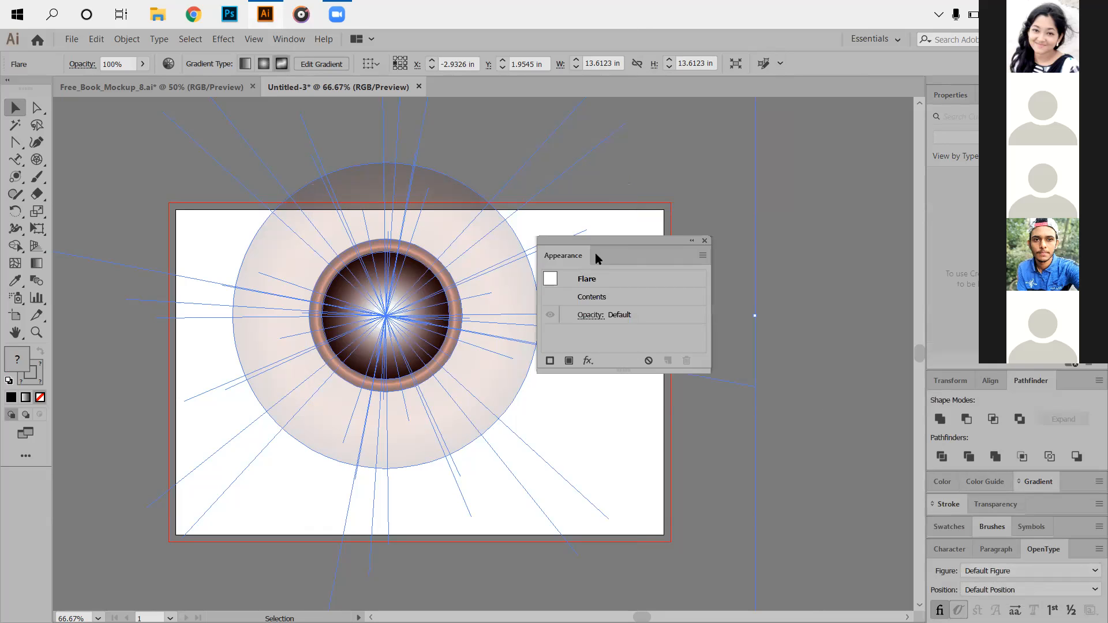
mouse_move(603, 242)
mouse_down()
mouse_move(725, 313)
mouse_move(1019, 430)
mouse_move(1034, 446)
mouse_move(1037, 591)
mouse_move(1047, 560)
mouse_move(1038, 513)
mouse_move(1025, 513)
mouse_up()
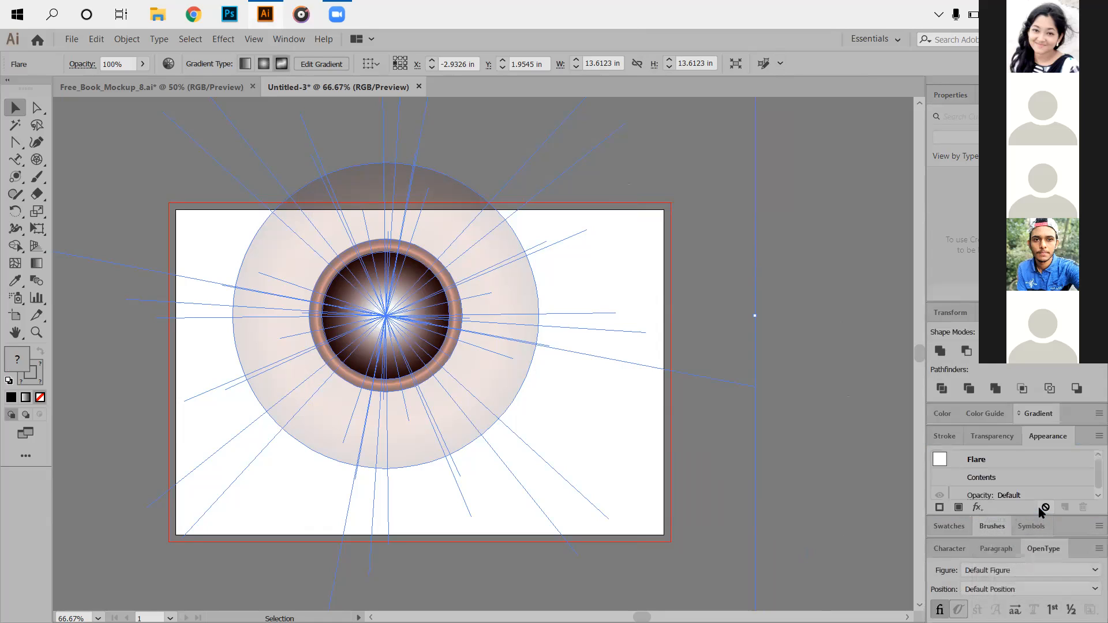
scroll(997, 476, down, 1)
key(Delete)
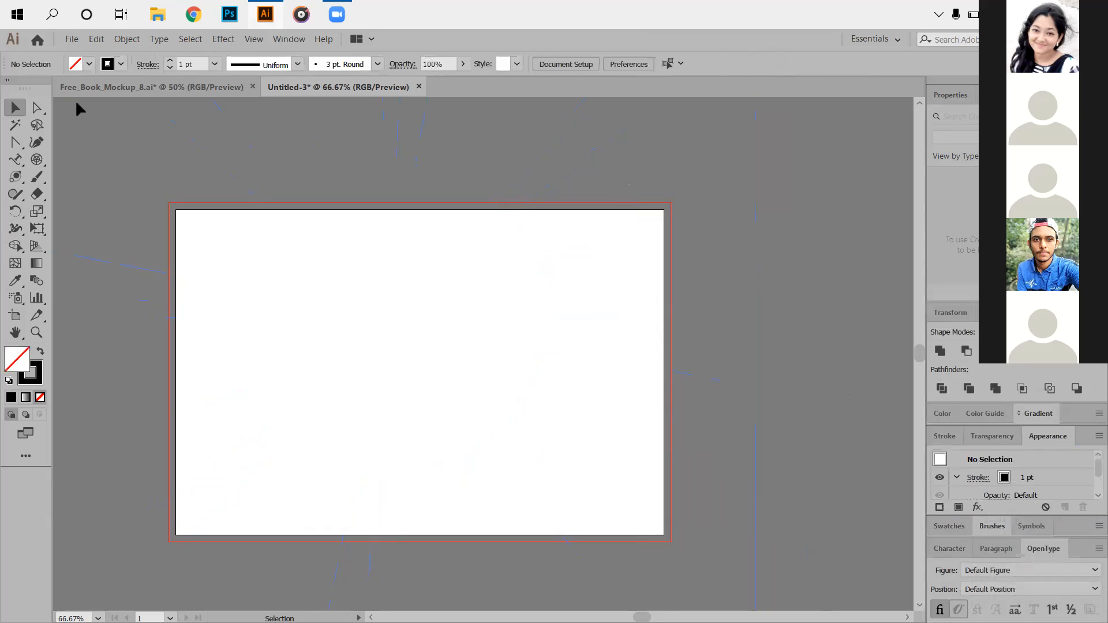
Paint crossing diagonal, horizontal and looping strokes with the Paintbrush.
scroll(72, 114, up, 1)
right_click(28, 178)
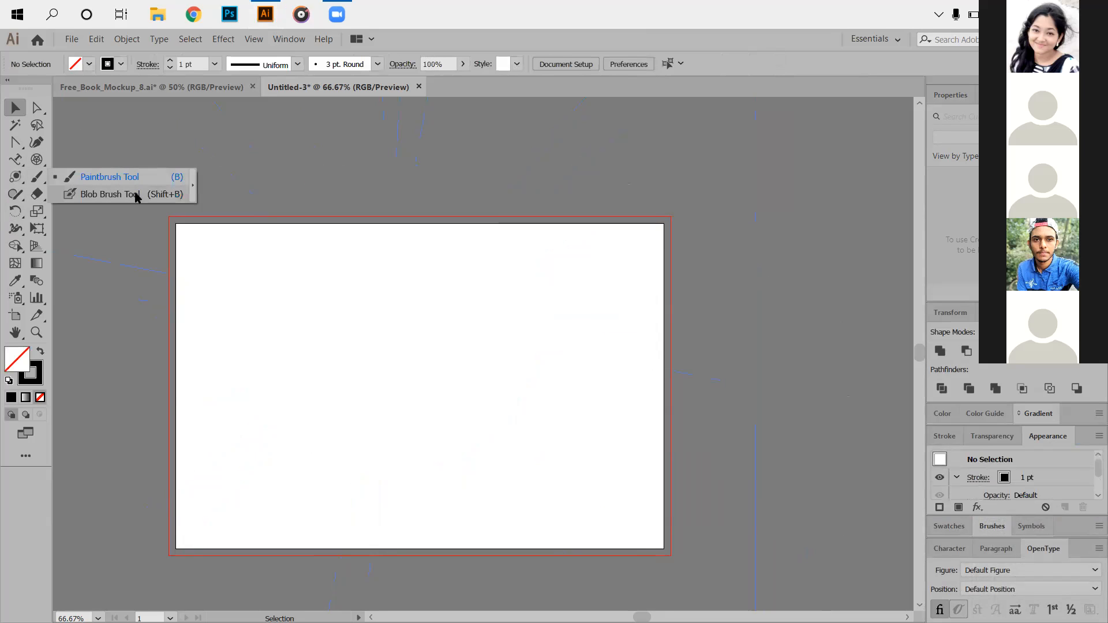
click(224, 247)
drag(224, 247, 320, 358)
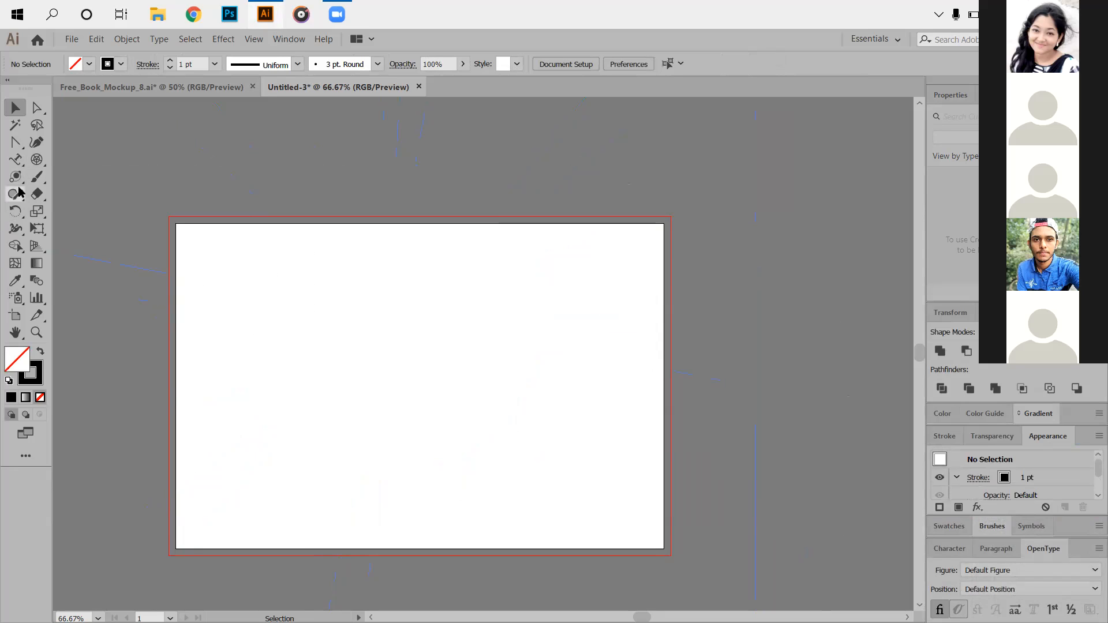
click(33, 179)
drag(259, 271, 347, 384)
drag(267, 338, 370, 326)
drag(316, 264, 370, 386)
mouse_move(313, 363)
mouse_down()
mouse_move(329, 304)
mouse_move(397, 305)
mouse_move(434, 344)
mouse_move(403, 412)
mouse_move(259, 407)
mouse_move(215, 360)
mouse_move(243, 274)
mouse_move(349, 291)
mouse_up()
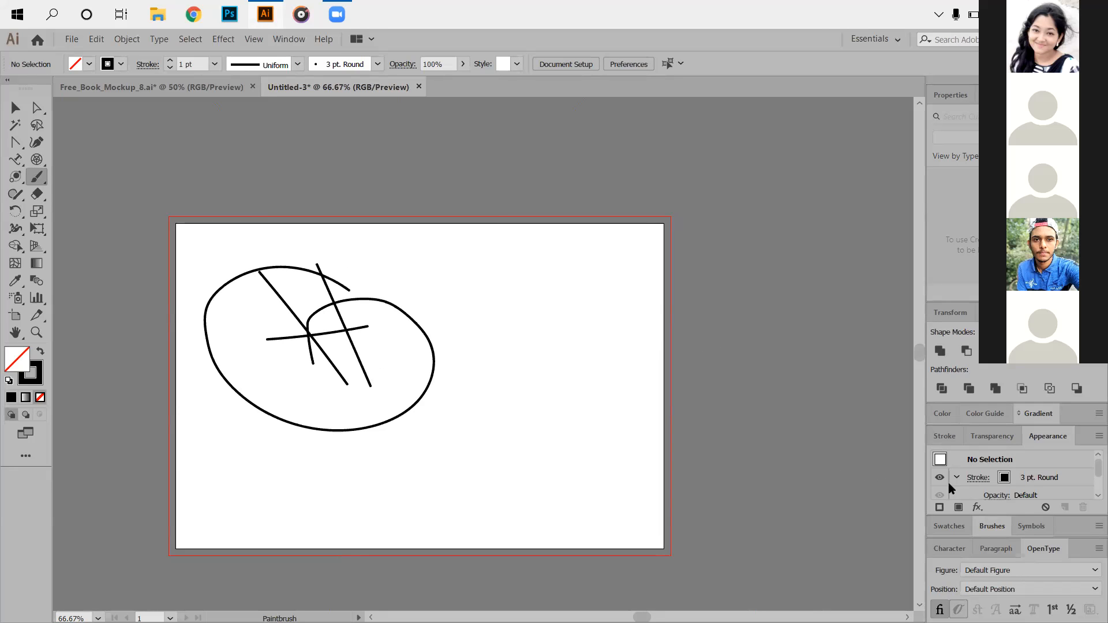
Collapse the side panels and choose the 2.00 brush in the Brushes panel.
click(1027, 524)
click(953, 513)
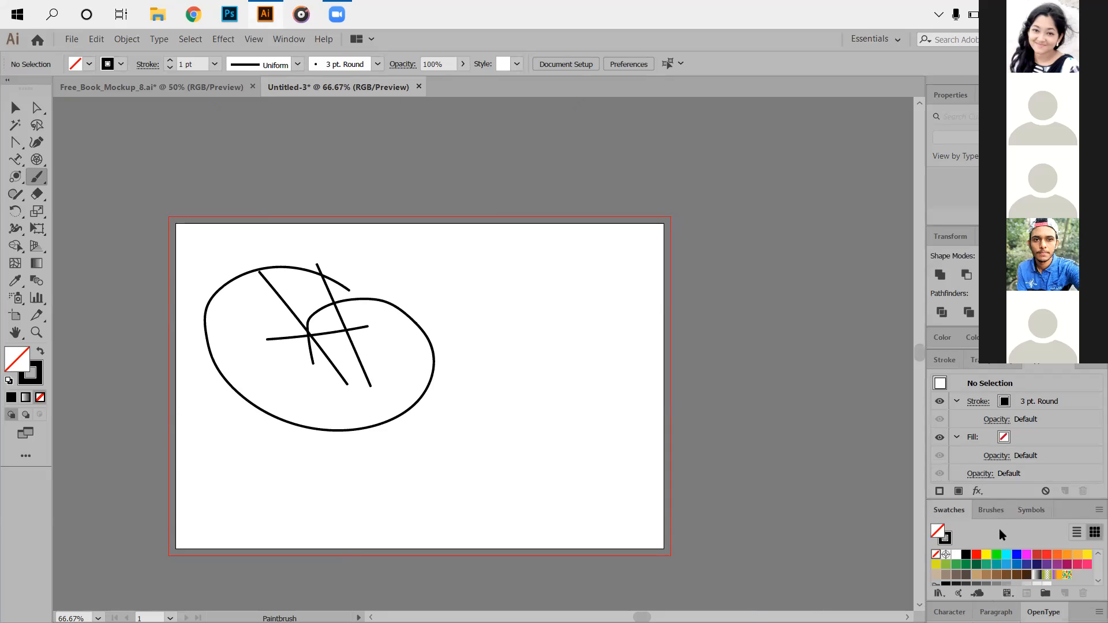
click(996, 611)
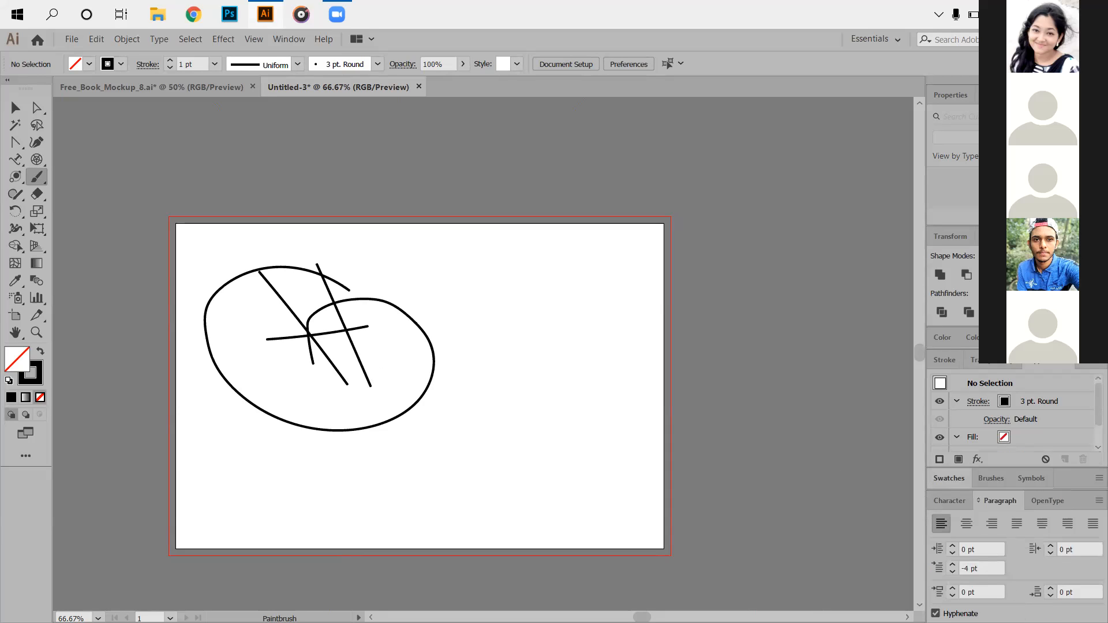
click(1101, 80)
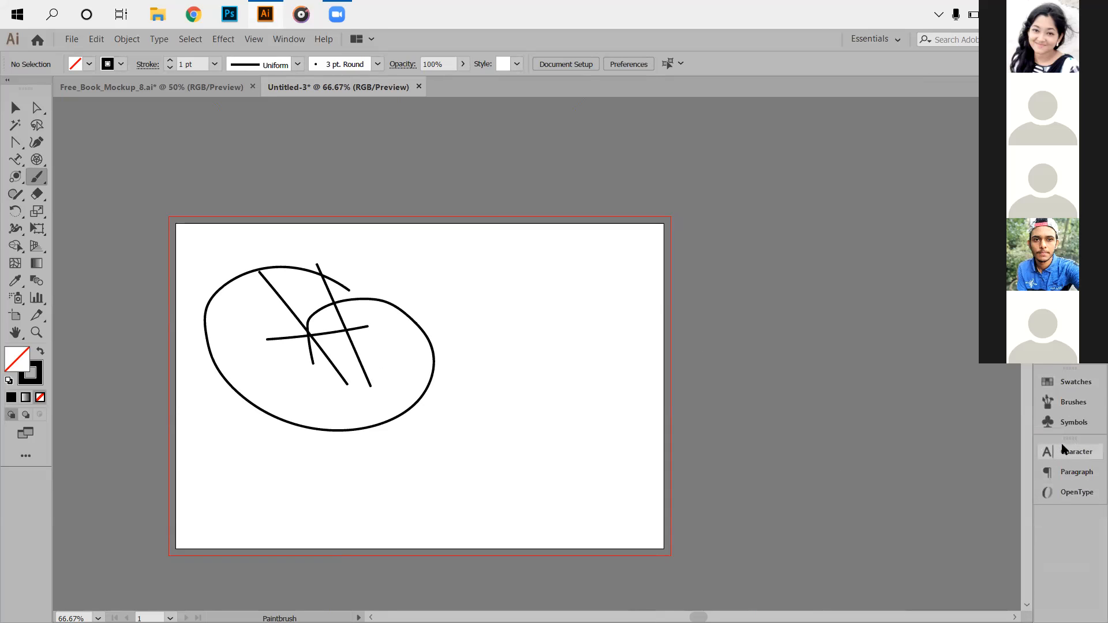
click(1071, 404)
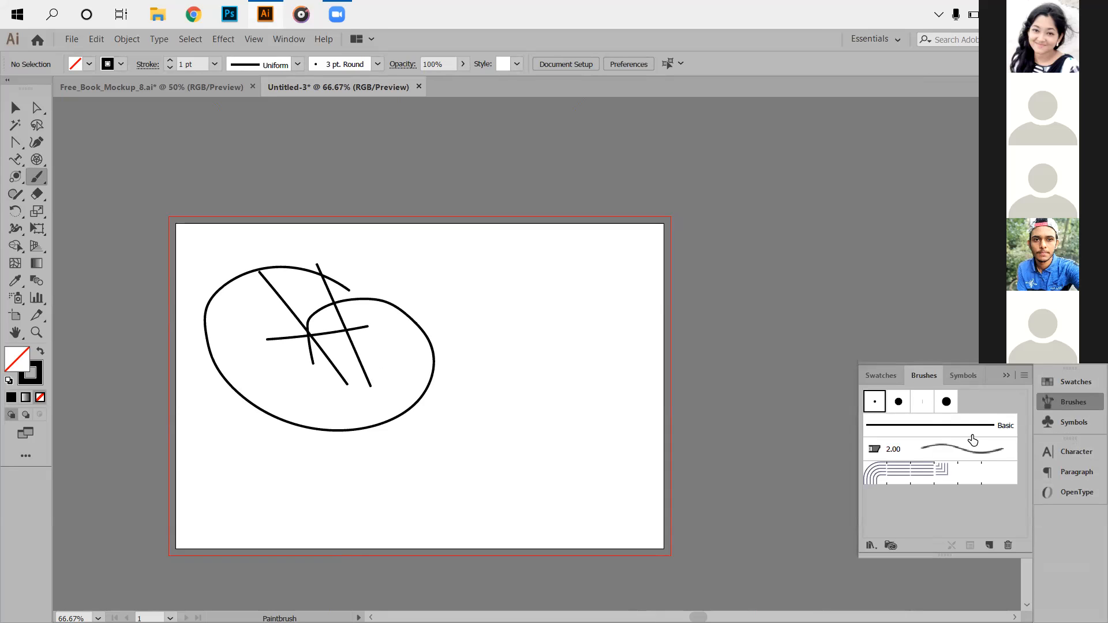
click(949, 448)
Paint three looping strokes with the 2.00 brush, then select all artwork and delete it.
mouse_move(442, 311)
mouse_down()
mouse_move(539, 321)
mouse_move(498, 364)
mouse_move(408, 290)
mouse_move(508, 280)
mouse_move(525, 312)
mouse_move(467, 306)
mouse_move(522, 398)
mouse_move(473, 369)
mouse_up()
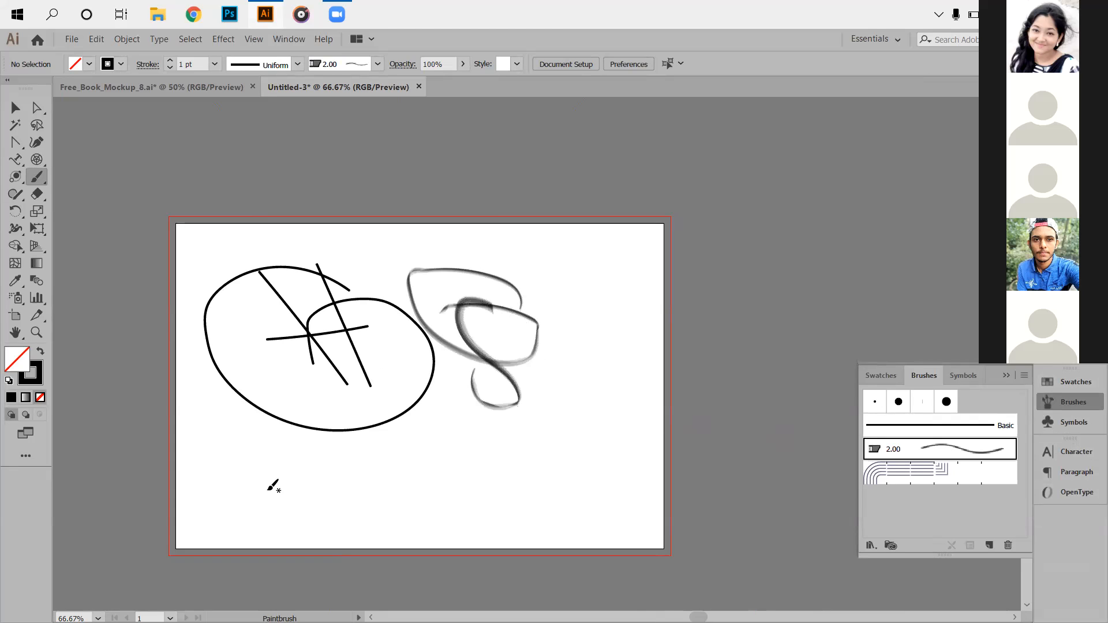
mouse_move(462, 448)
mouse_down()
mouse_move(405, 390)
mouse_move(452, 456)
mouse_move(396, 437)
mouse_move(424, 436)
mouse_up()
mouse_move(444, 326)
mouse_down()
mouse_move(485, 420)
mouse_move(438, 416)
mouse_up()
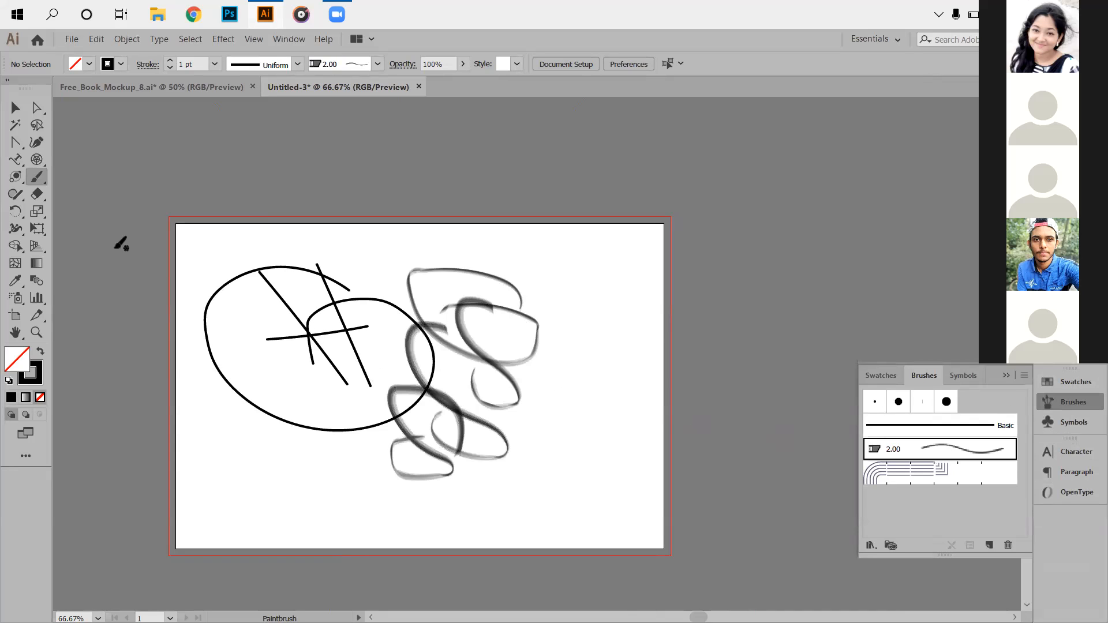
click(16, 108)
drag(252, 283, 645, 561)
key(Delete)
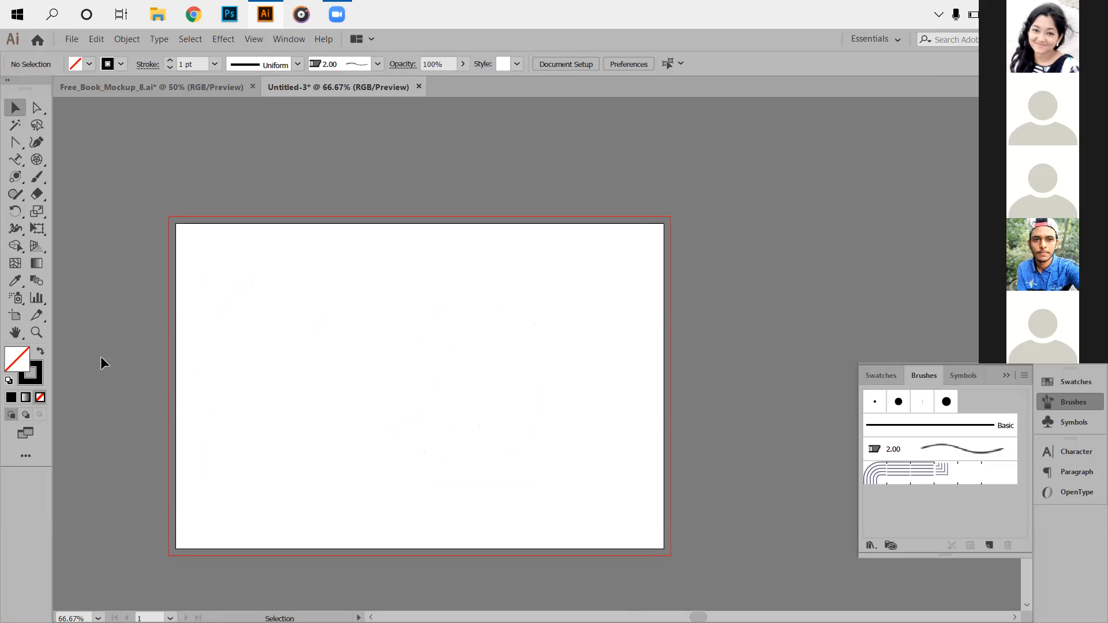
Draw a thick Blob Brush scribble, then select and delete it.
right_click(42, 182)
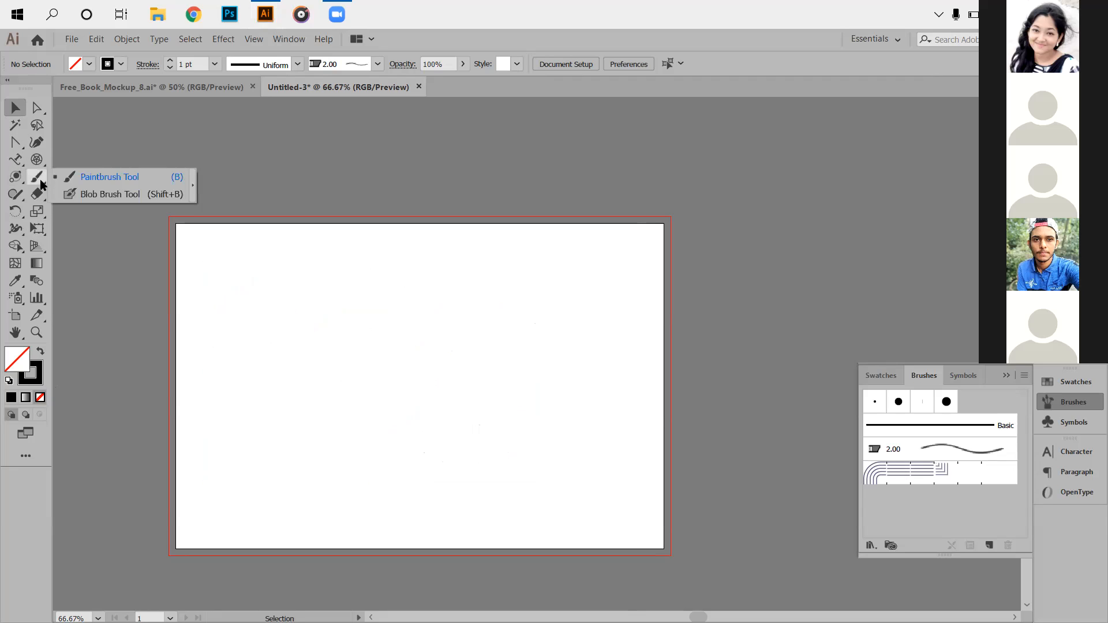
click(108, 196)
mouse_move(289, 284)
mouse_down()
mouse_move(407, 329)
mouse_move(286, 379)
mouse_move(306, 270)
mouse_move(363, 338)
mouse_move(367, 318)
mouse_move(325, 326)
mouse_move(289, 424)
mouse_move(311, 376)
mouse_up()
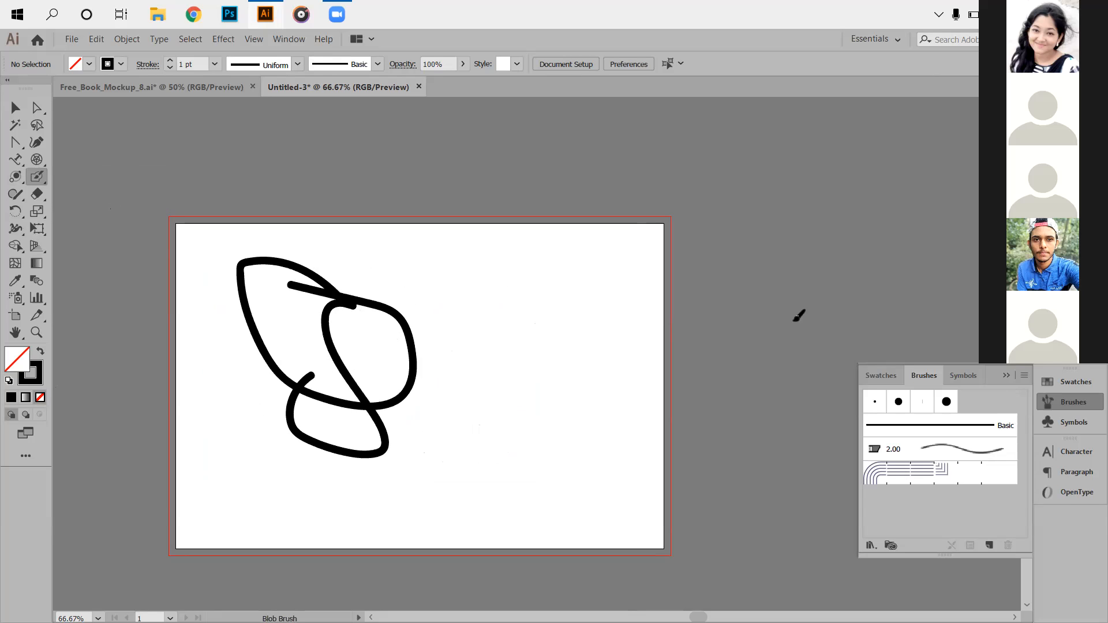
click(15, 107)
drag(187, 241, 456, 462)
click(385, 427)
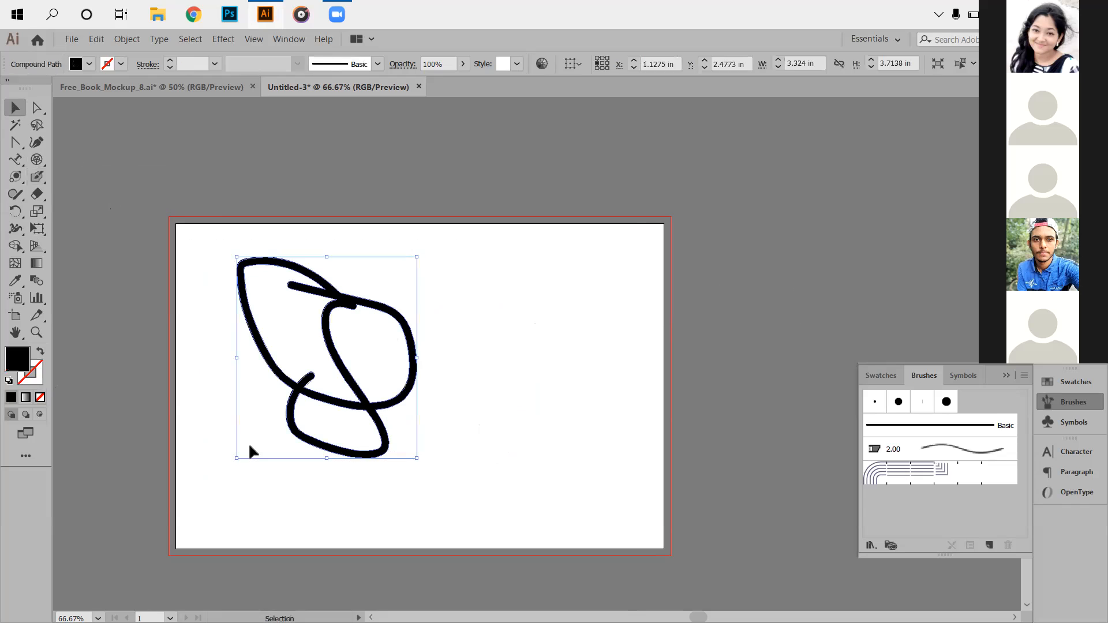
key(Delete)
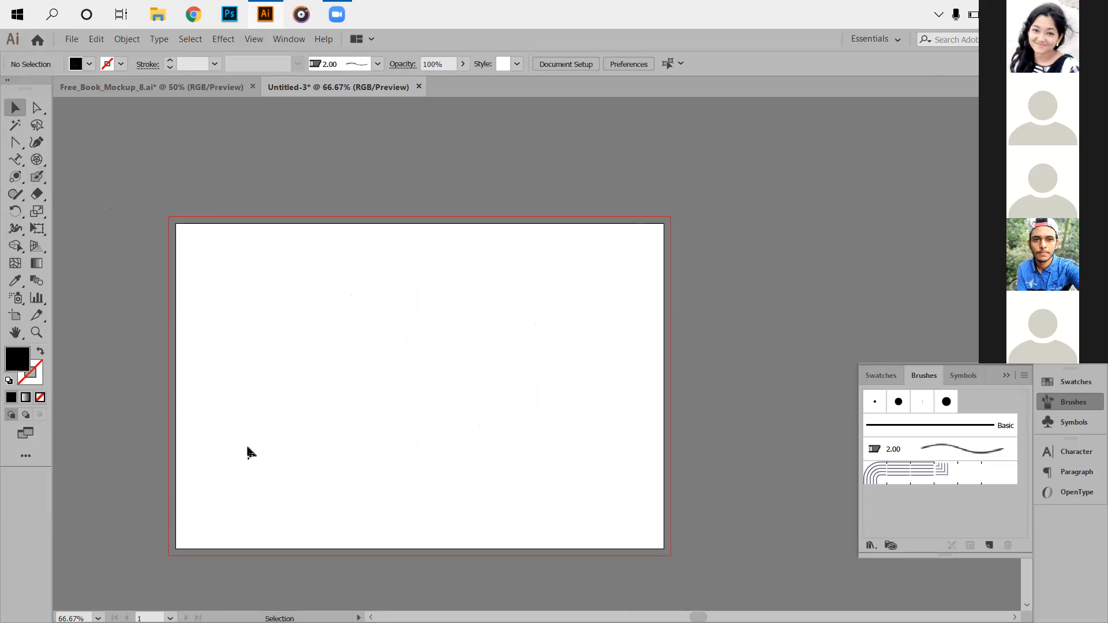
click(16, 197)
click(16, 177)
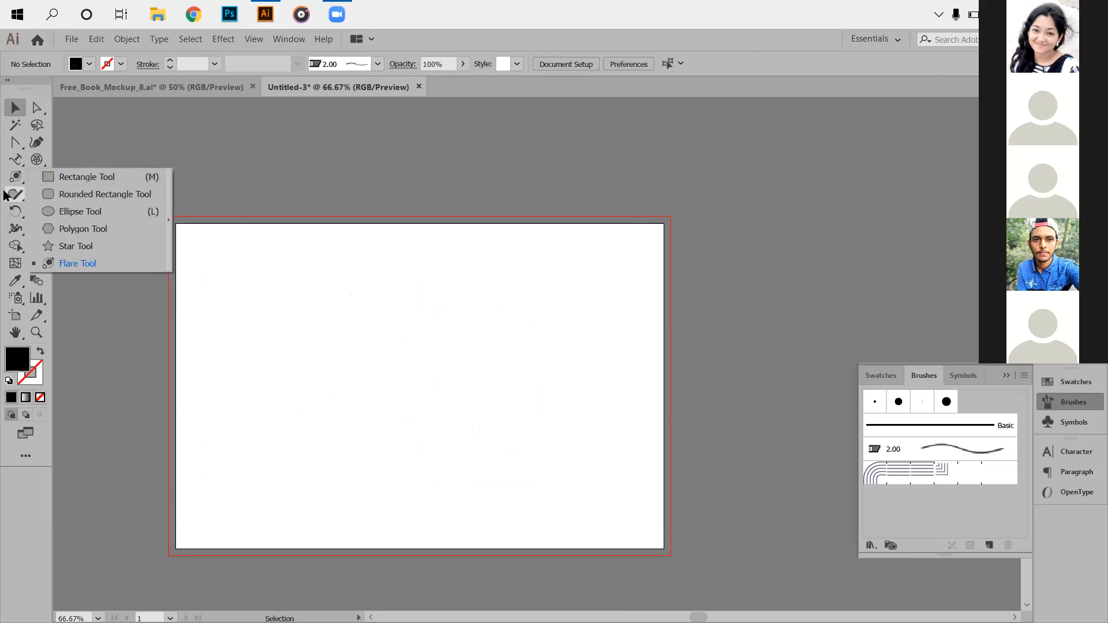
click(16, 194)
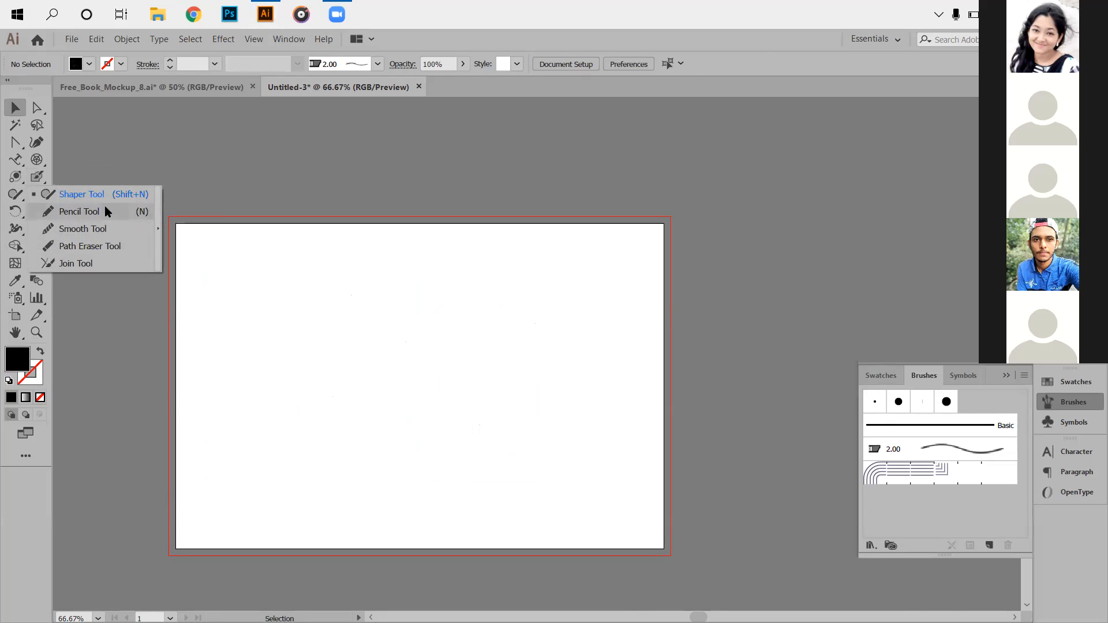
click(225, 185)
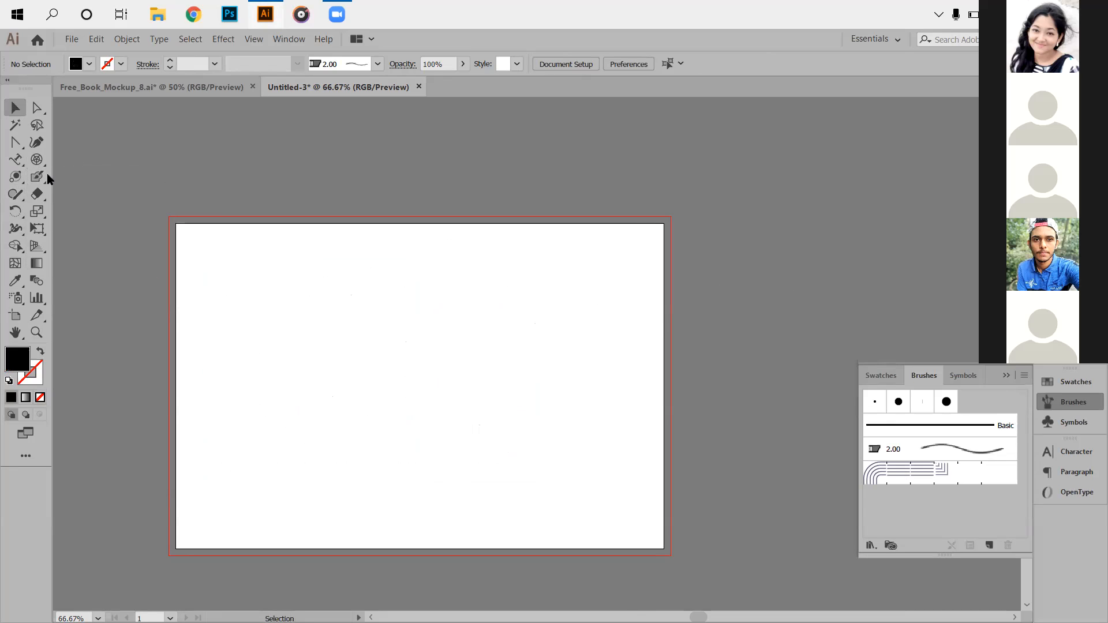
click(39, 194)
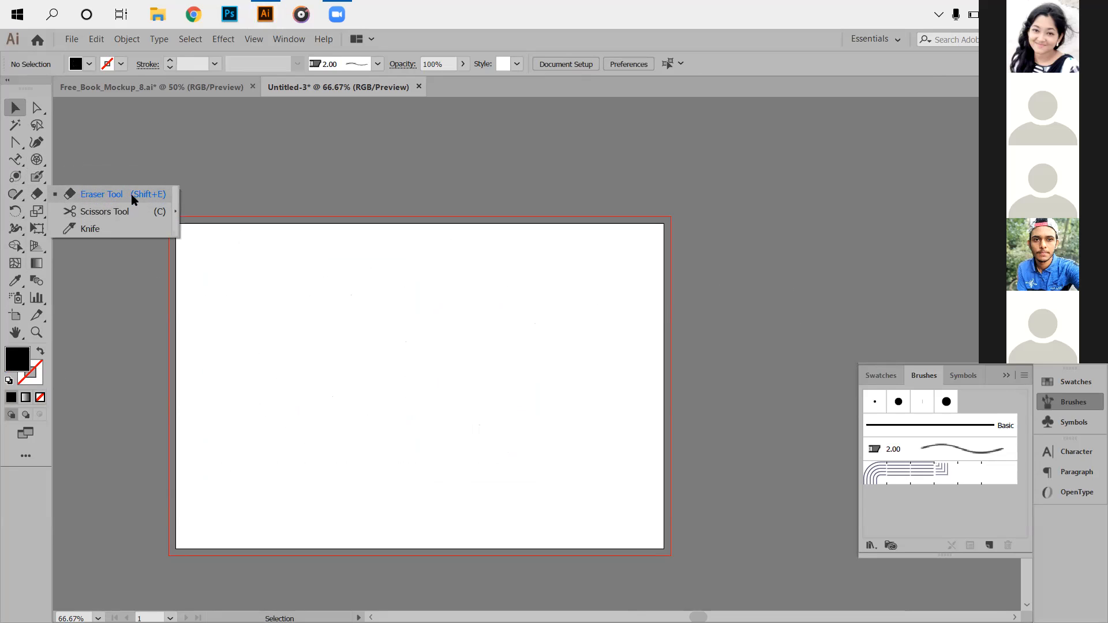
click(16, 196)
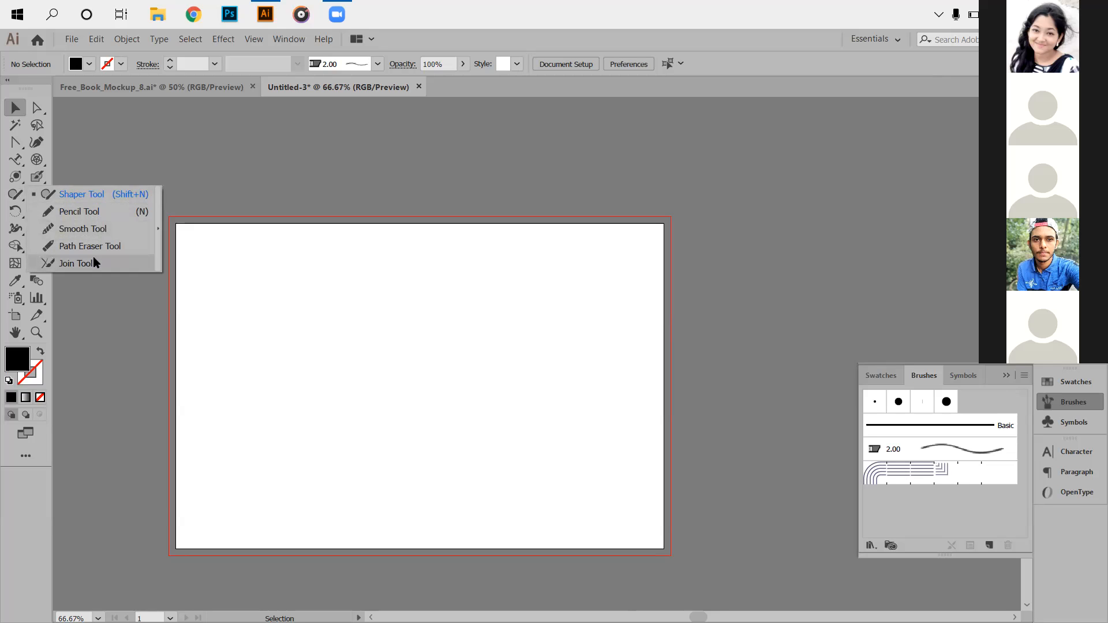
right_click(238, 254)
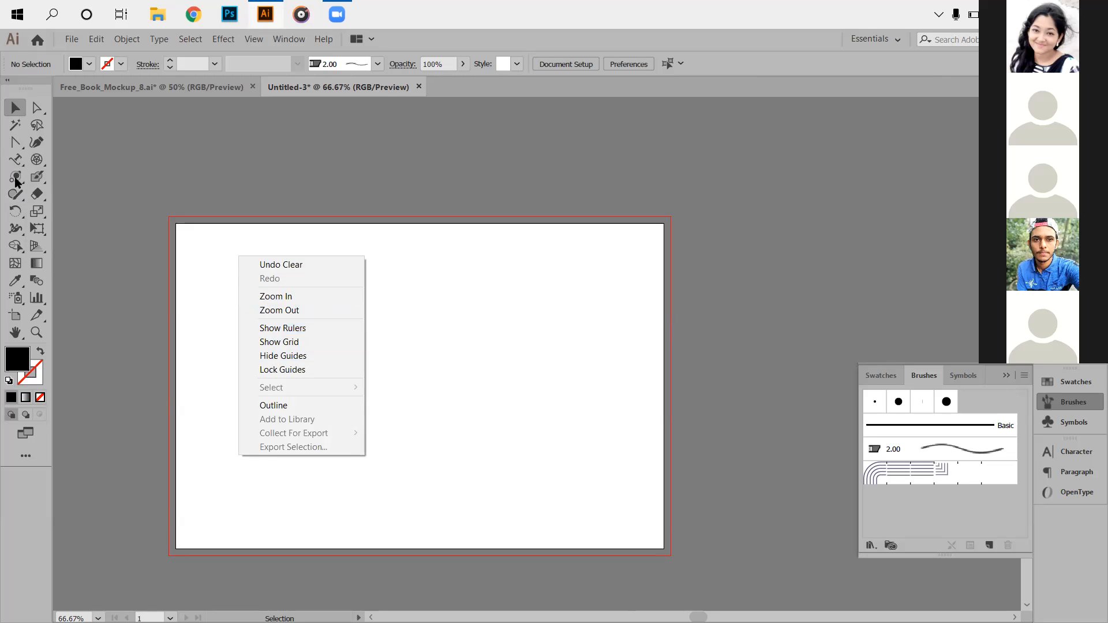
drag(16, 184, 75, 176)
drag(263, 268, 453, 406)
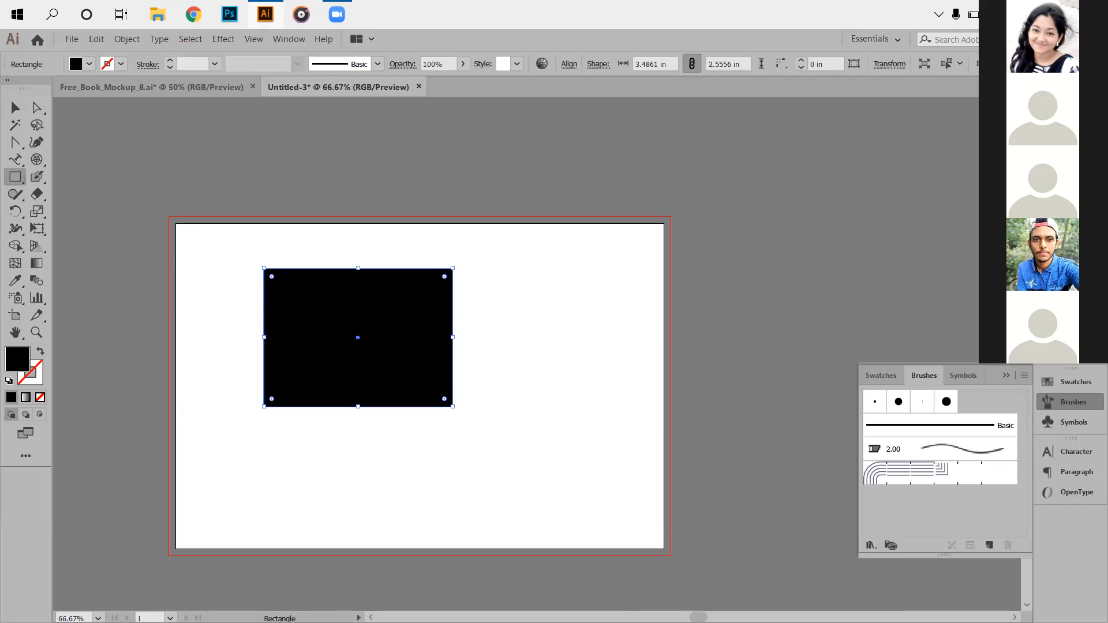
right_click(363, 332)
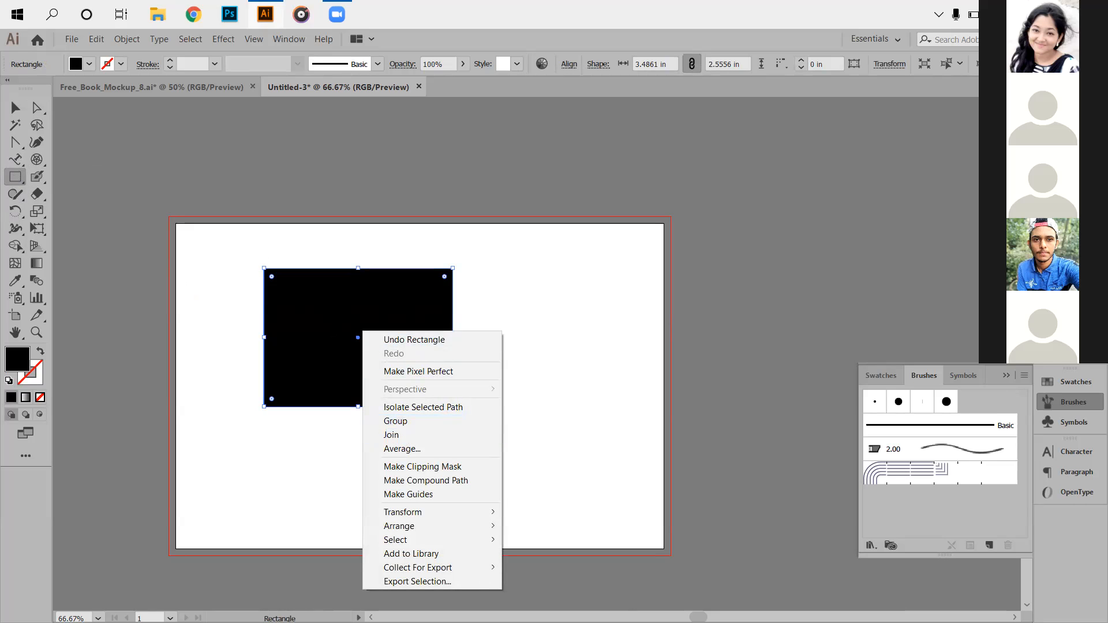
click(167, 231)
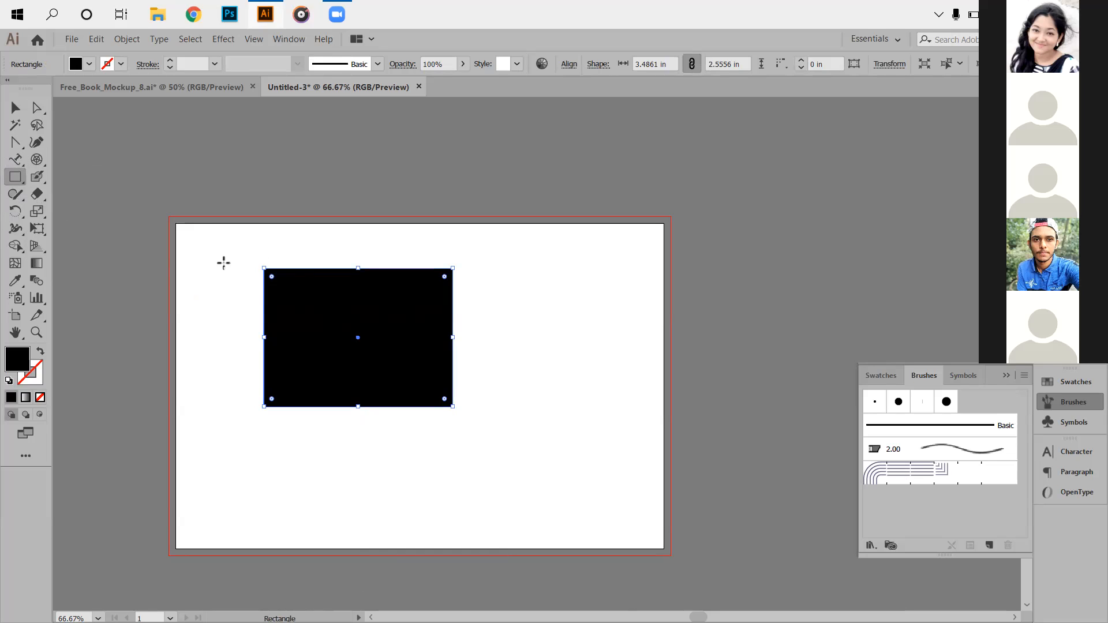
key(Delete)
drag(34, 195, 101, 196)
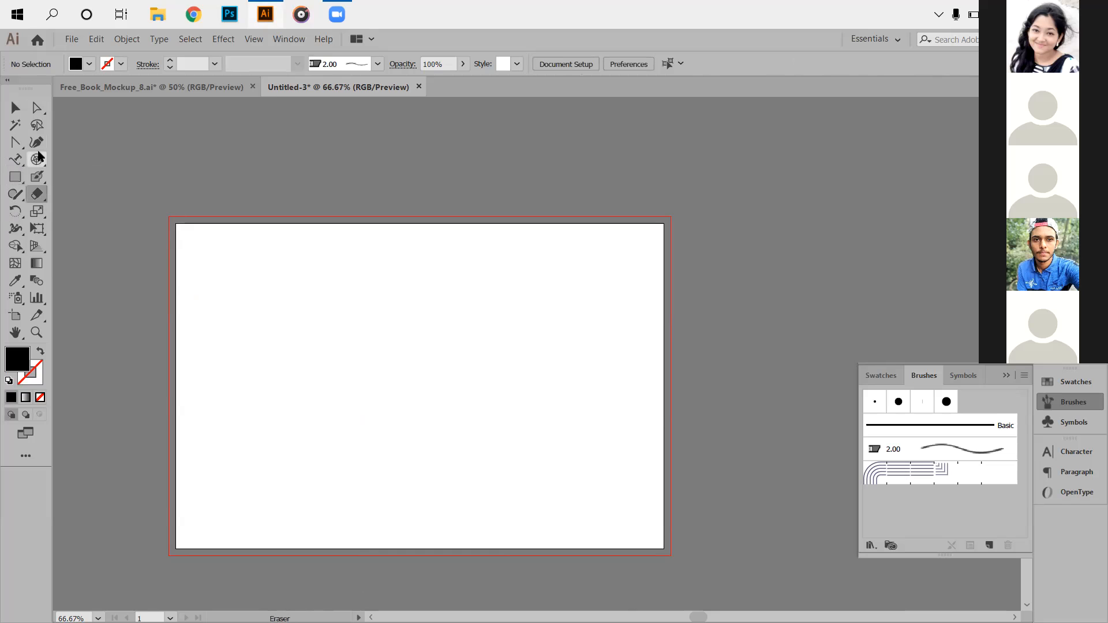
Draw a rectangle, swap fill and stroke to outline it, and erase a notch in its top edge.
click(15, 177)
drag(226, 288, 416, 397)
click(40, 353)
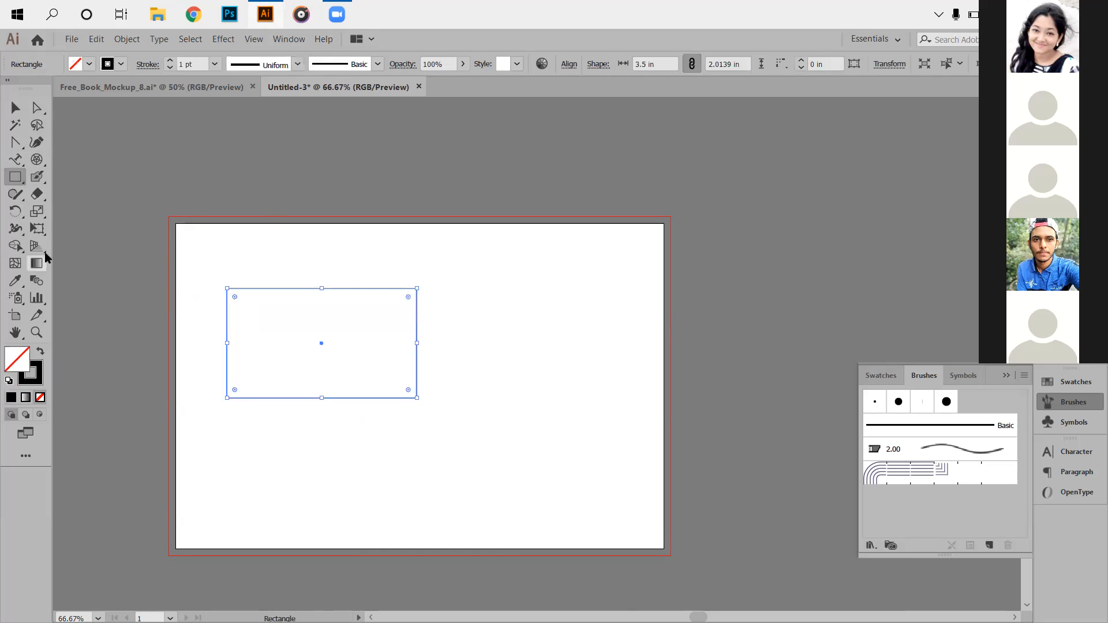
click(41, 197)
drag(380, 301, 370, 268)
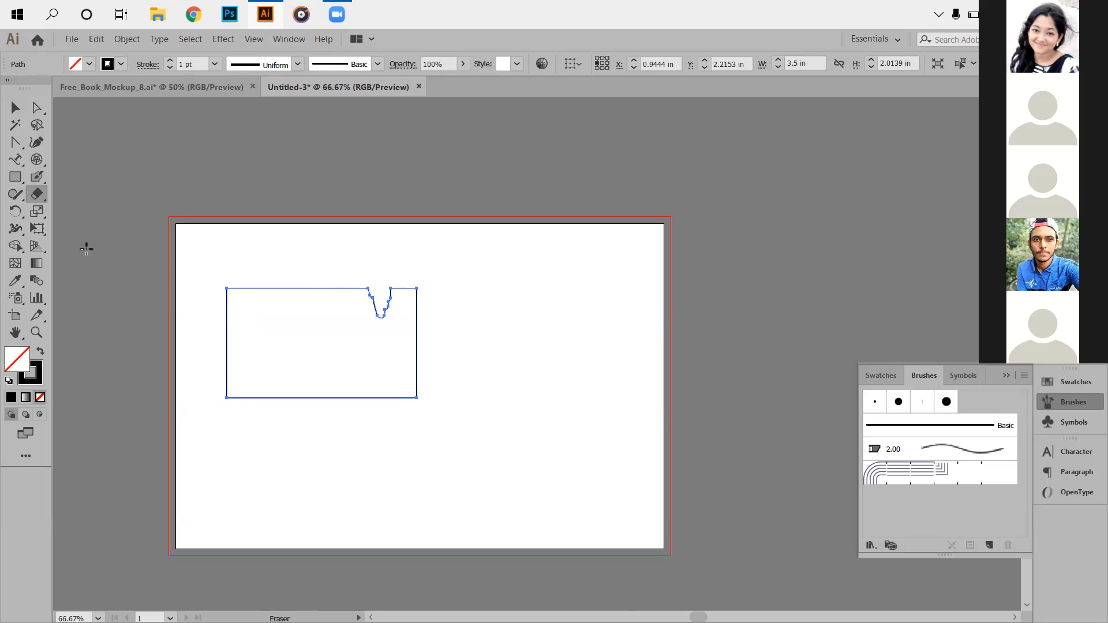
click(17, 109)
click(318, 247)
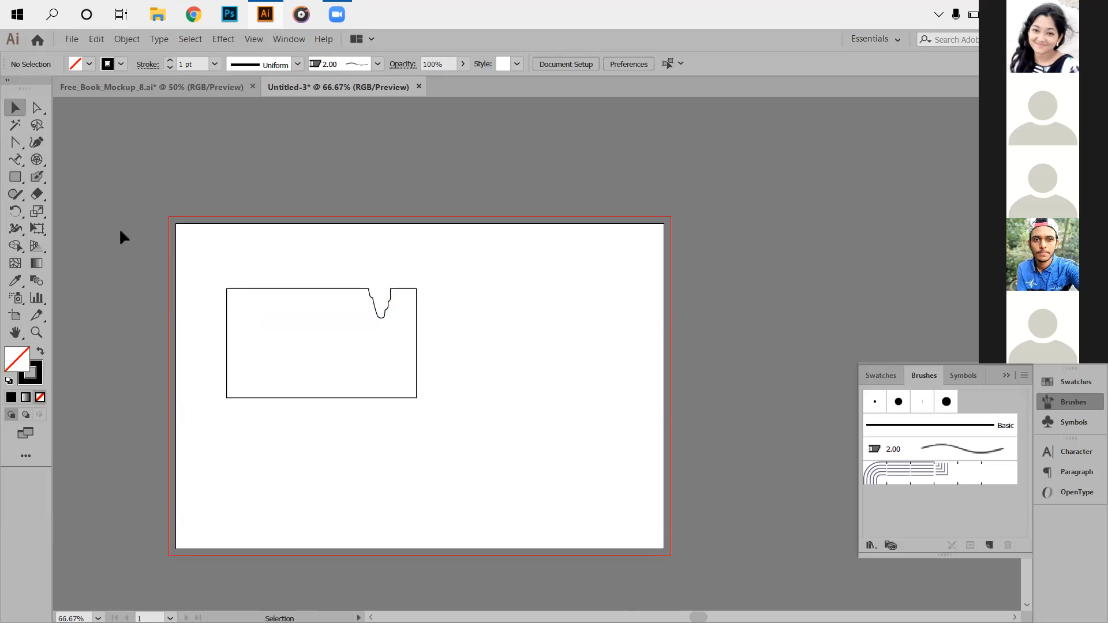
Erase the rectangle's upper-right corner and right side, then clean up leftover fragments.
key(shift+e)
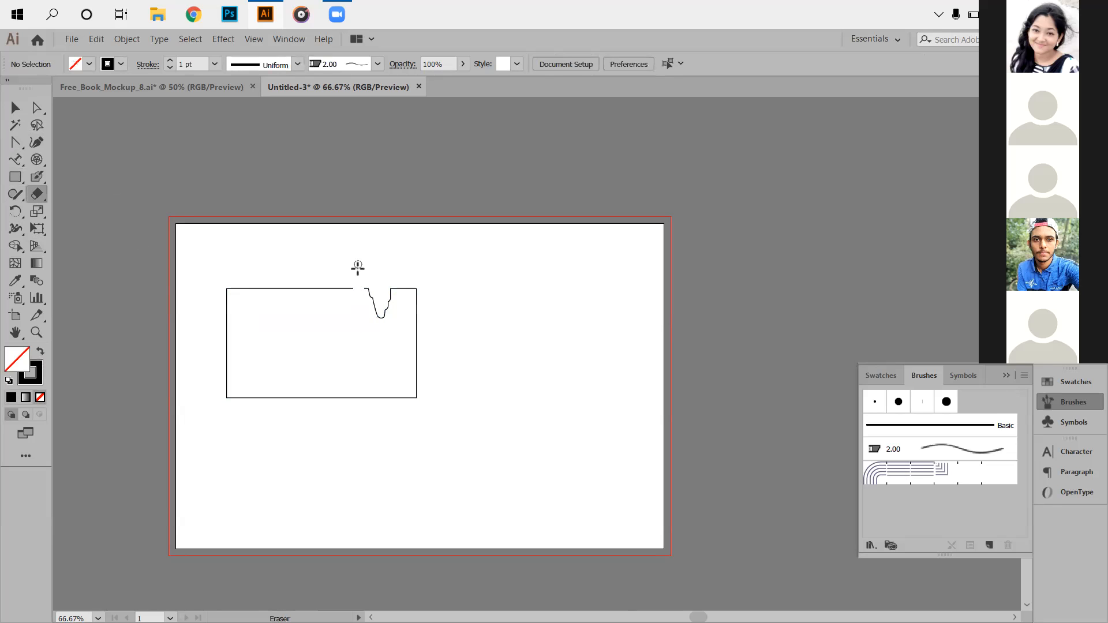
mouse_move(363, 280)
mouse_down()
mouse_move(394, 306)
mouse_move(361, 357)
mouse_up()
mouse_move(395, 311)
mouse_down()
mouse_move(394, 378)
mouse_move(388, 238)
mouse_move(403, 364)
mouse_move(420, 270)
mouse_move(396, 295)
mouse_up()
mouse_move(411, 394)
mouse_down()
mouse_move(418, 419)
mouse_move(365, 328)
mouse_move(356, 344)
mouse_move(353, 317)
mouse_move(373, 319)
mouse_move(379, 396)
mouse_move(403, 396)
mouse_up()
key(ctrl+z)
drag(379, 320, 383, 391)
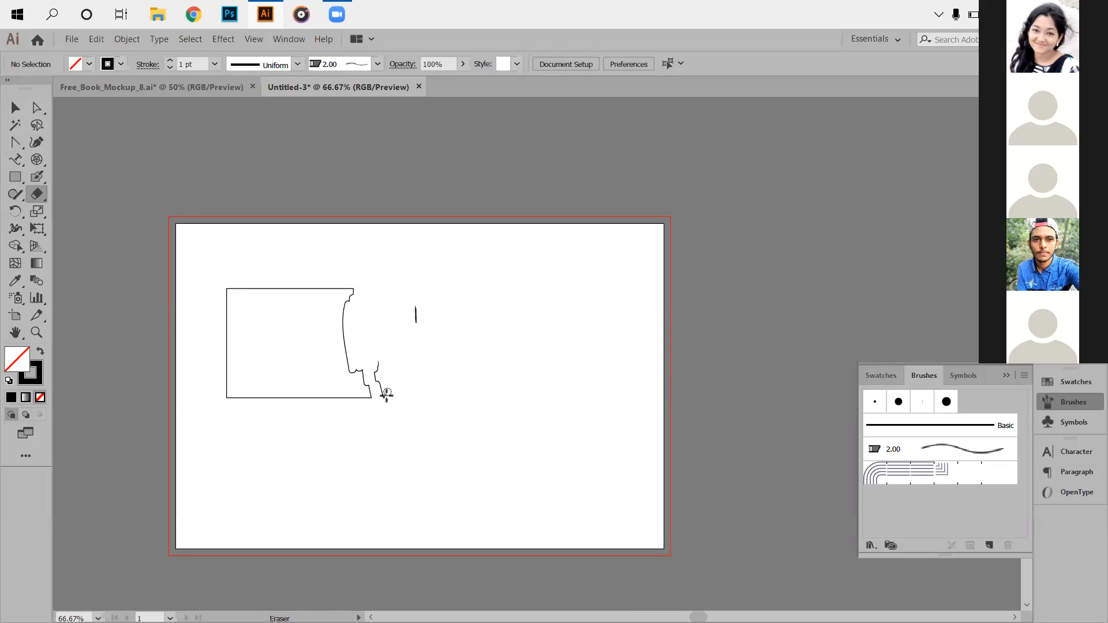
drag(414, 304, 413, 319)
mouse_move(383, 397)
mouse_down()
mouse_move(380, 350)
mouse_move(383, 376)
mouse_up()
drag(40, 196, 77, 211)
Make Scissors cuts along the rectangle's top edge, dismissing the Scissors warnings.
click(280, 271)
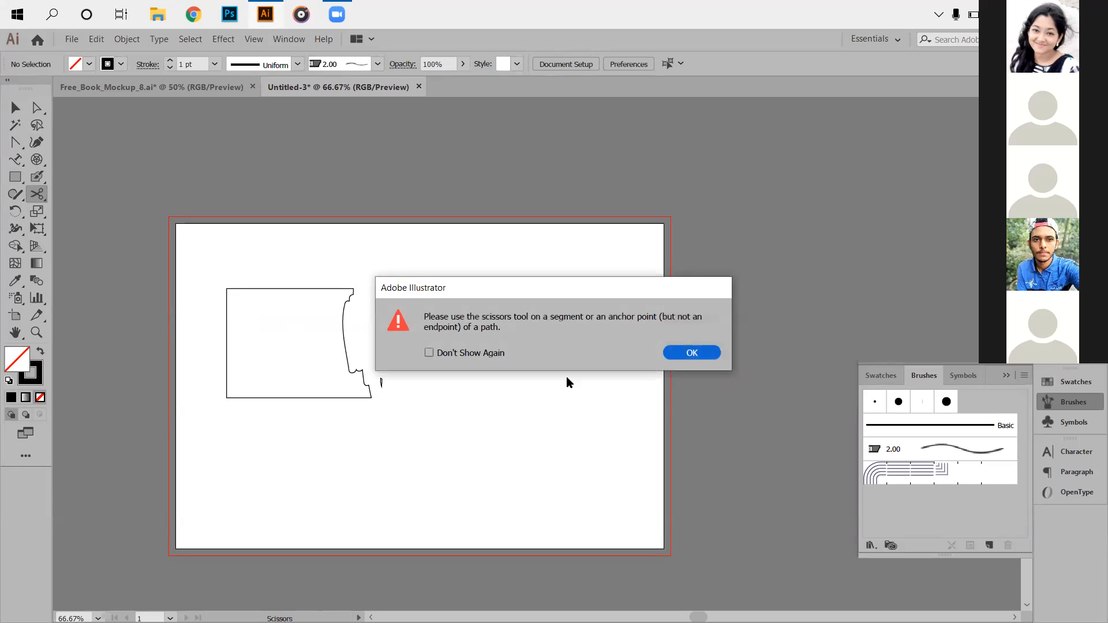
click(690, 354)
click(292, 288)
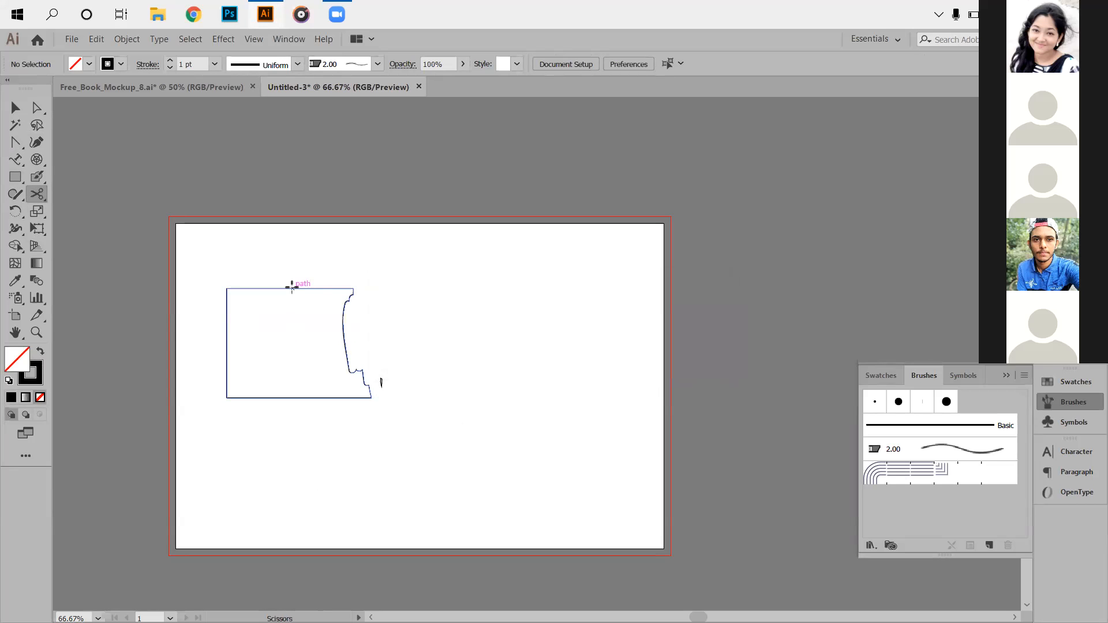
click(335, 287)
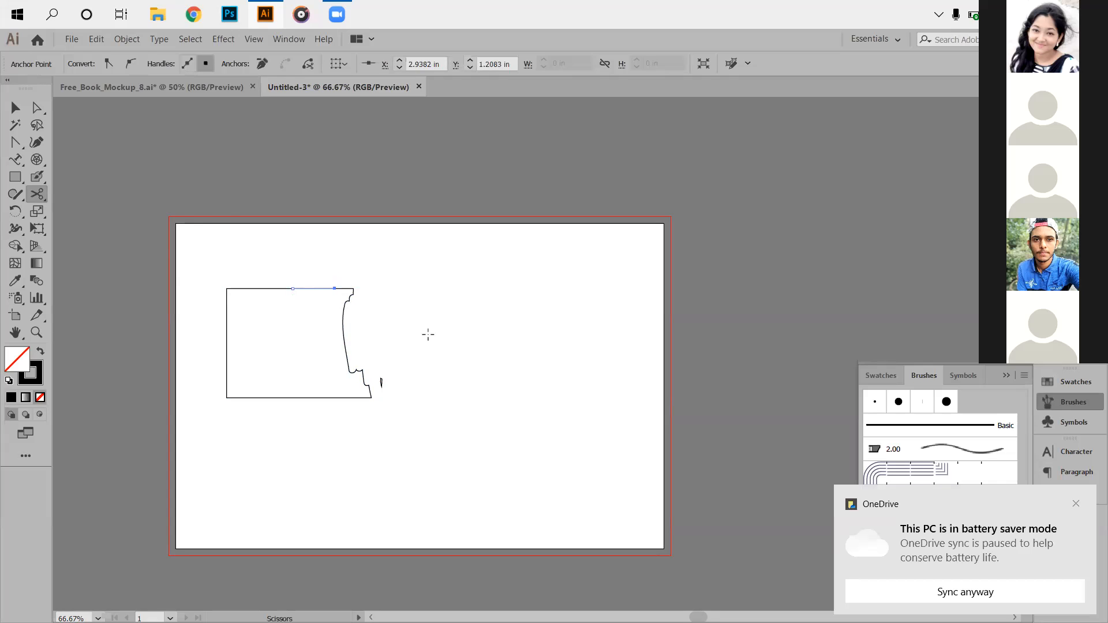
click(1076, 507)
scroll(315, 344, up, 2)
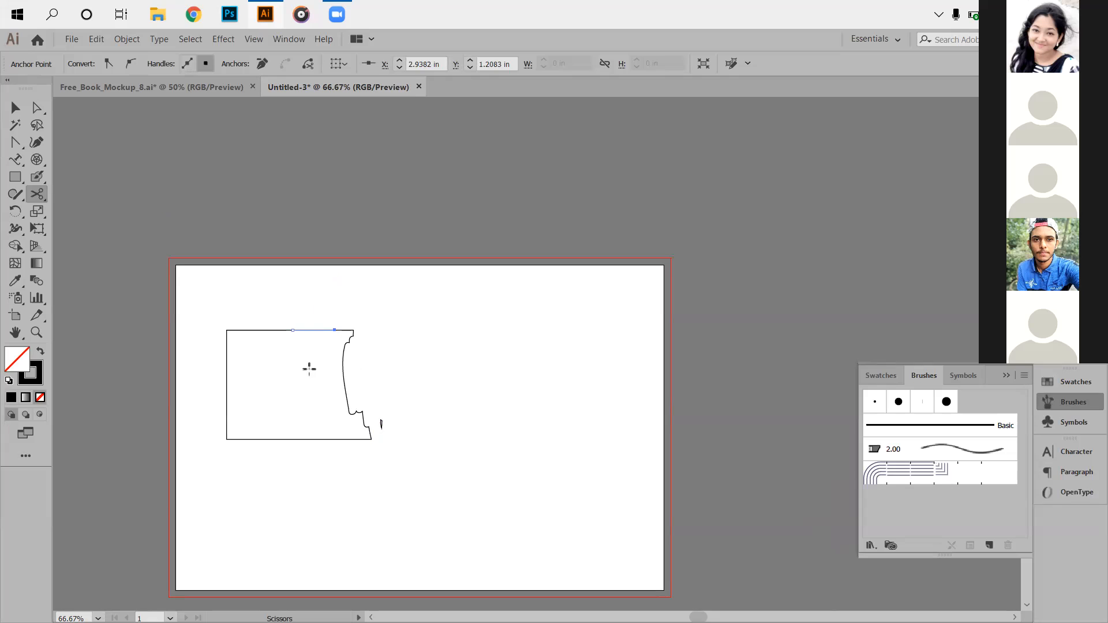
scroll(297, 368, up, 2)
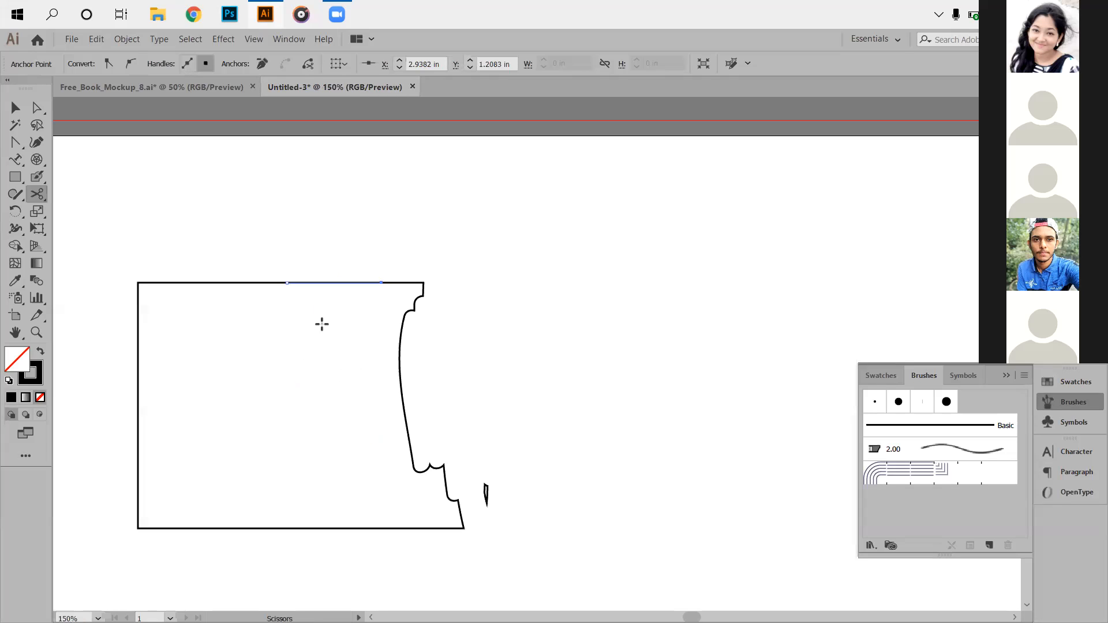
Cut the top edge again and delete the cut-out piece.
click(287, 283)
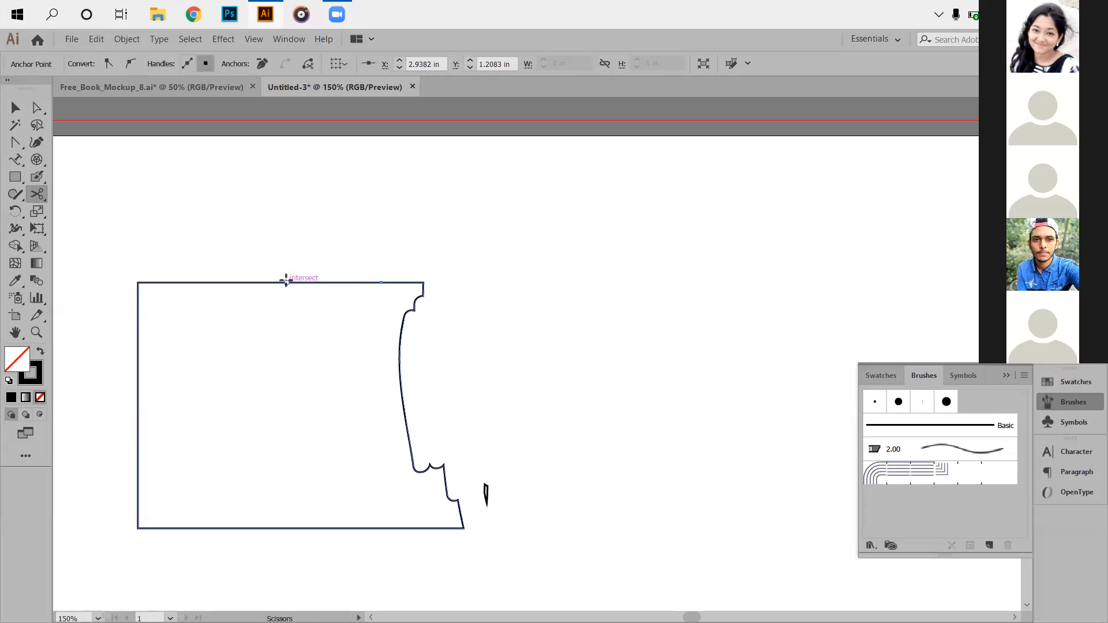
click(286, 281)
click(692, 352)
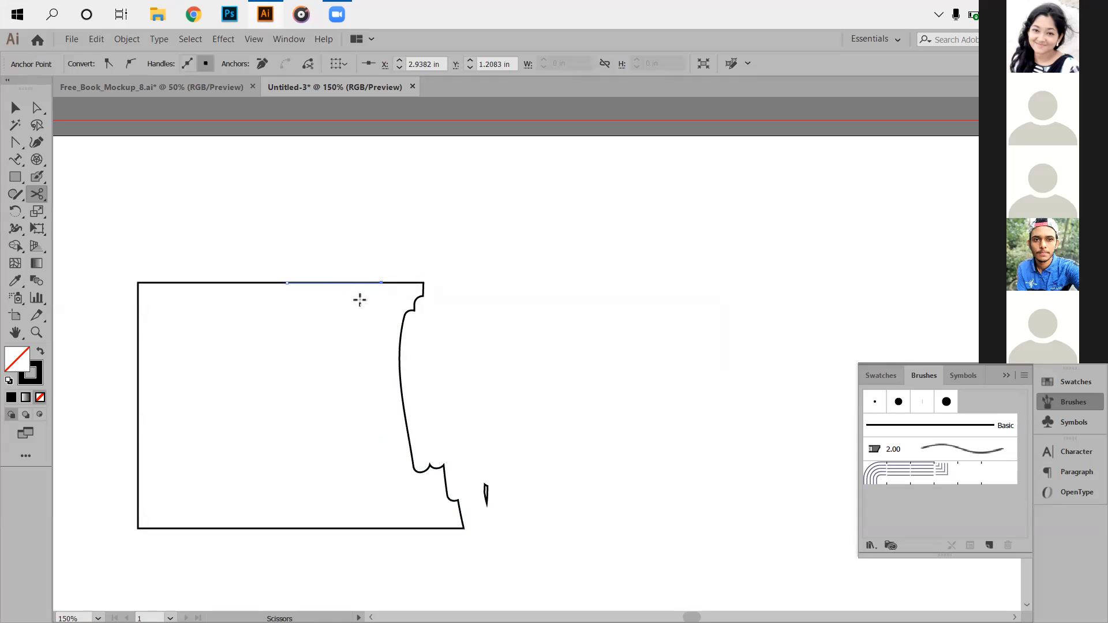
scroll(377, 282, up, 4)
drag(433, 302, 721, 319)
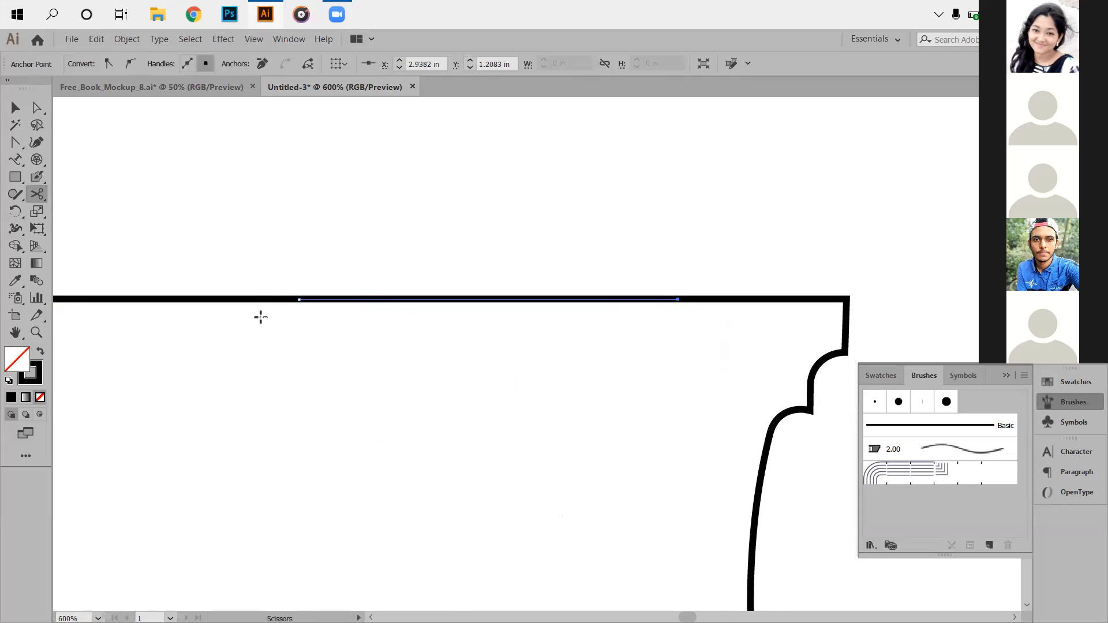
click(16, 107)
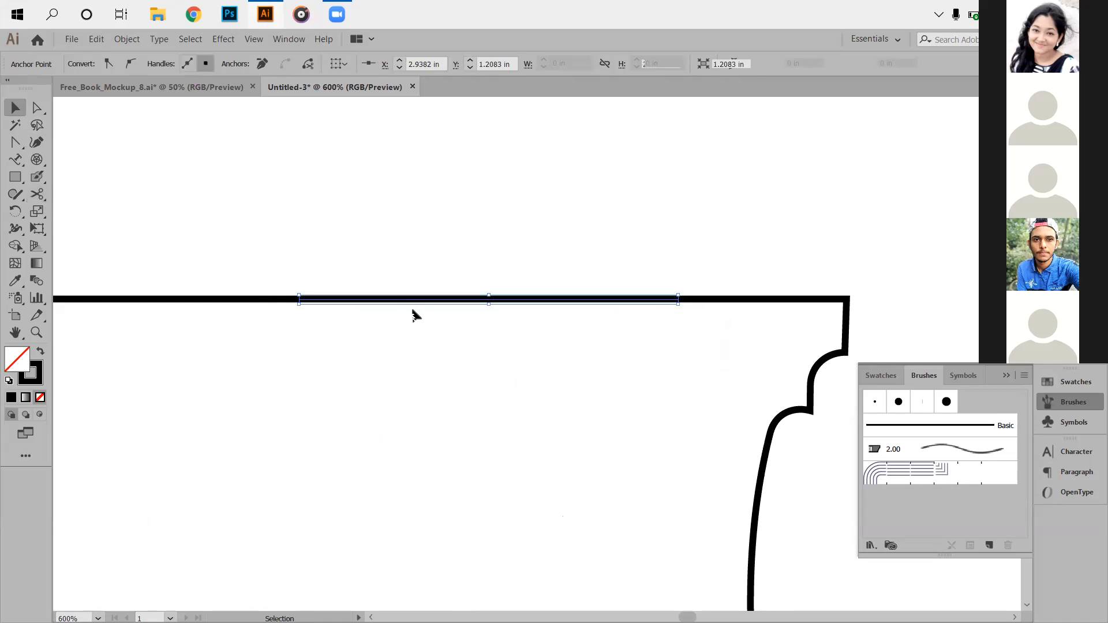
key(Delete)
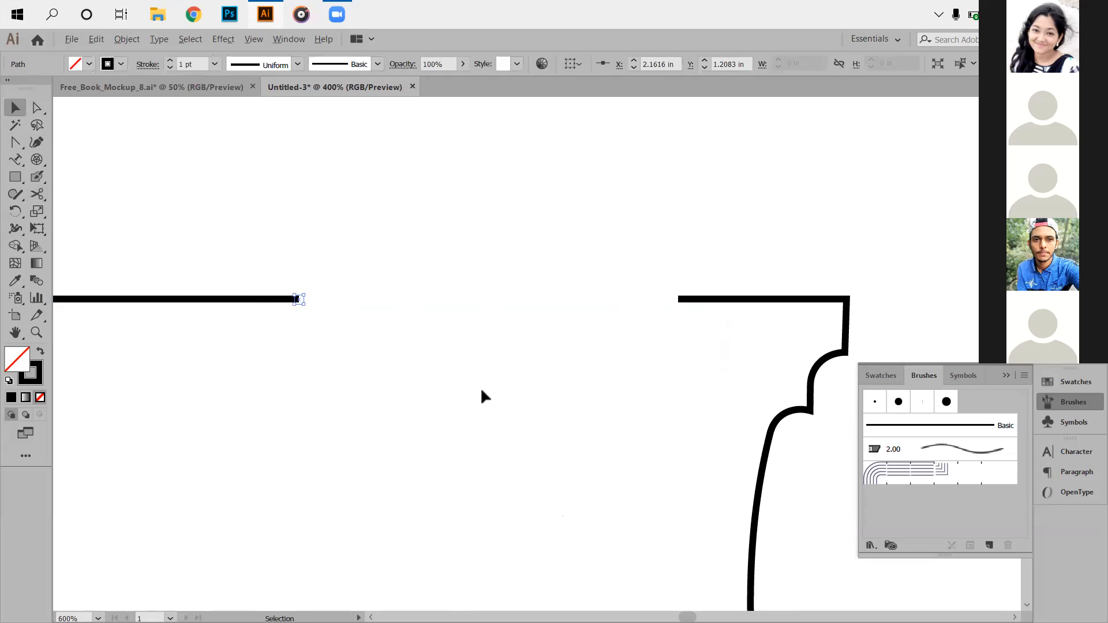
Deselect the small path end and collapse the Brushes and Swatches panel.
scroll(480, 394, down, 1)
scroll(423, 376, up, 1)
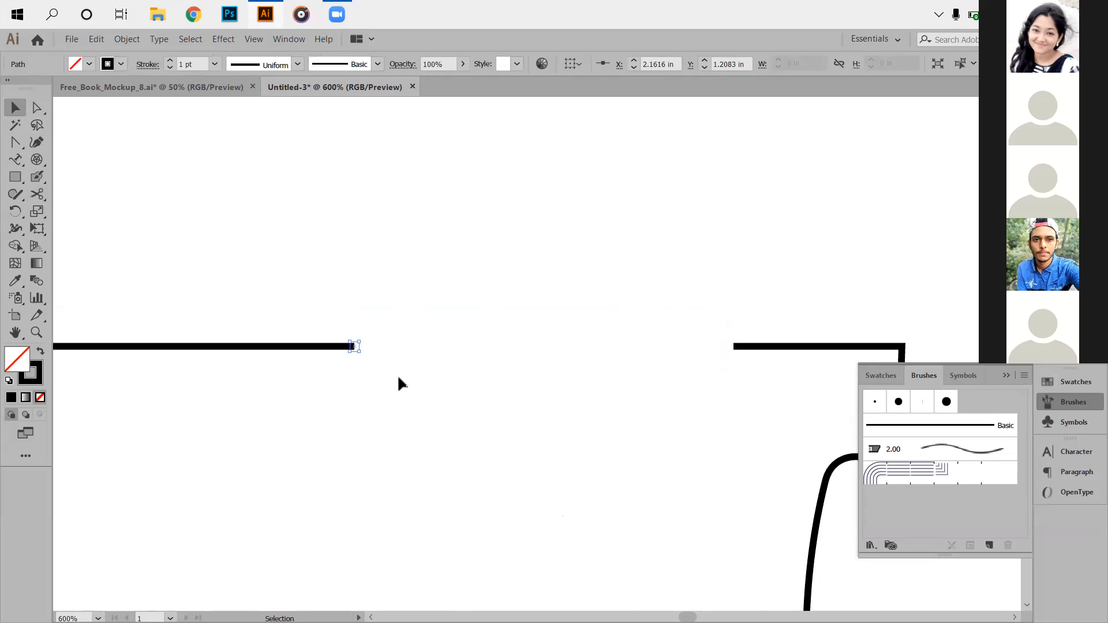
click(398, 378)
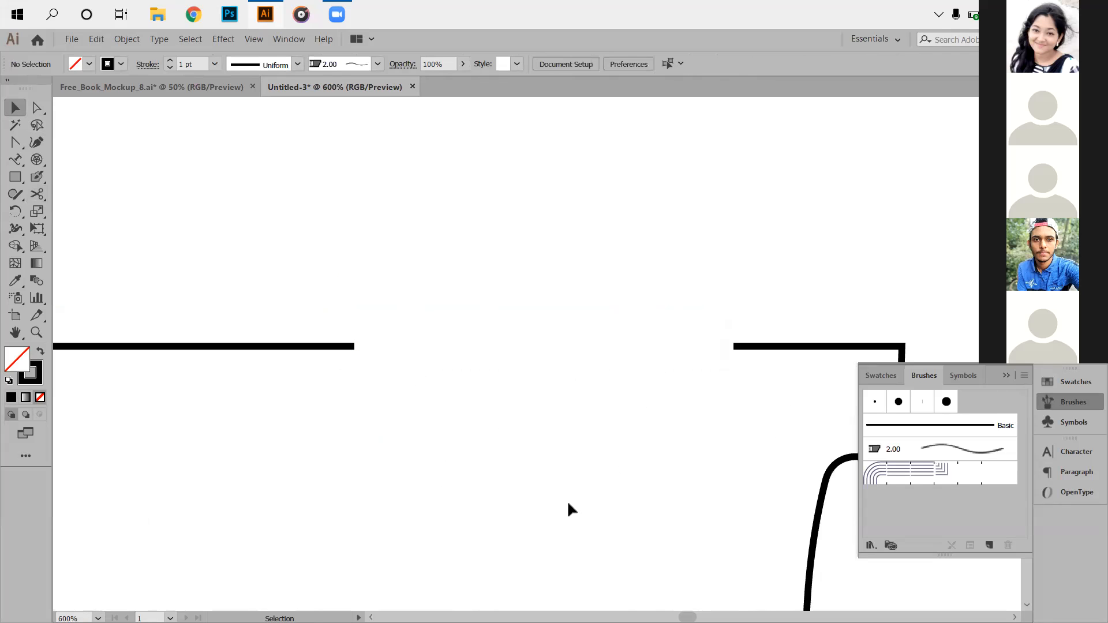
scroll(569, 508, down, 3)
click(1007, 377)
scroll(520, 427, down, 4)
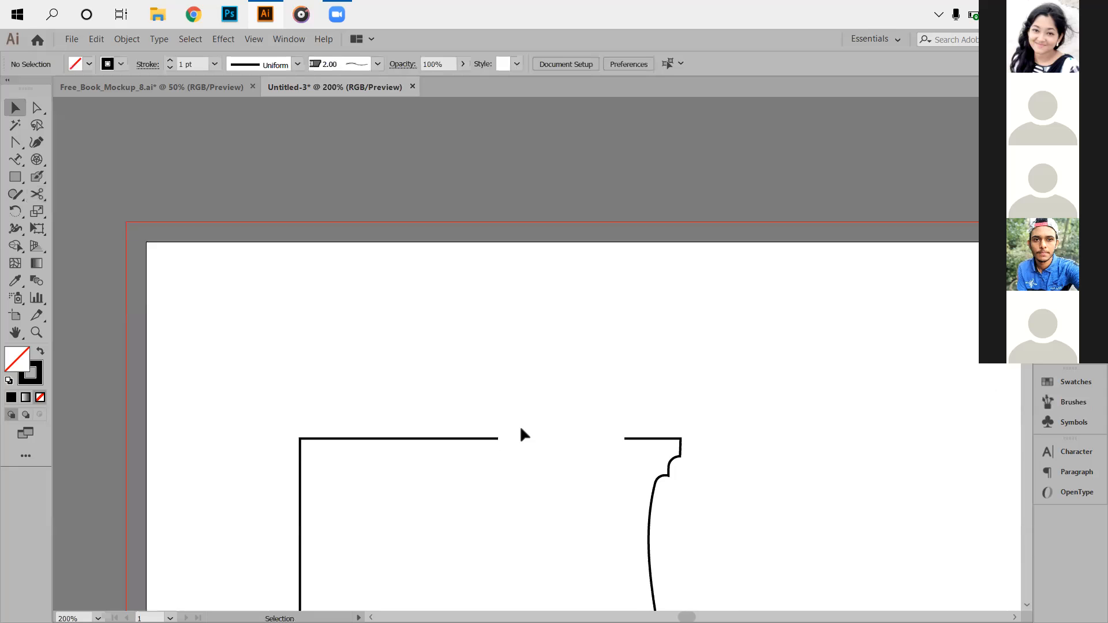
Cut the right edge's upper curve at two points and delete the piece between.
click(37, 194)
scroll(666, 453, down, 3)
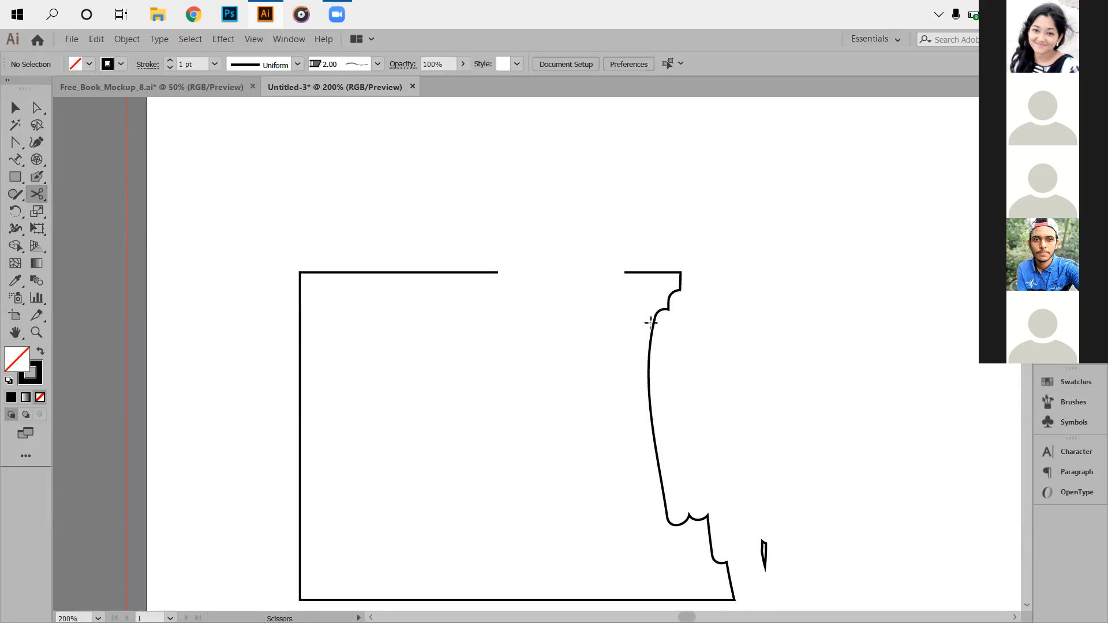
click(654, 321)
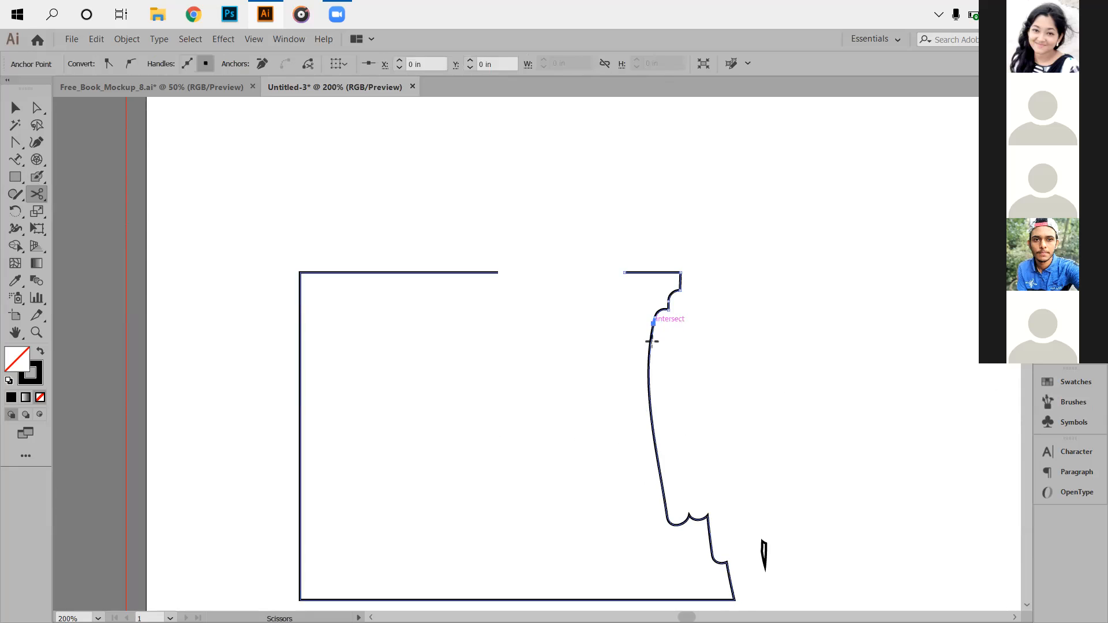
click(661, 479)
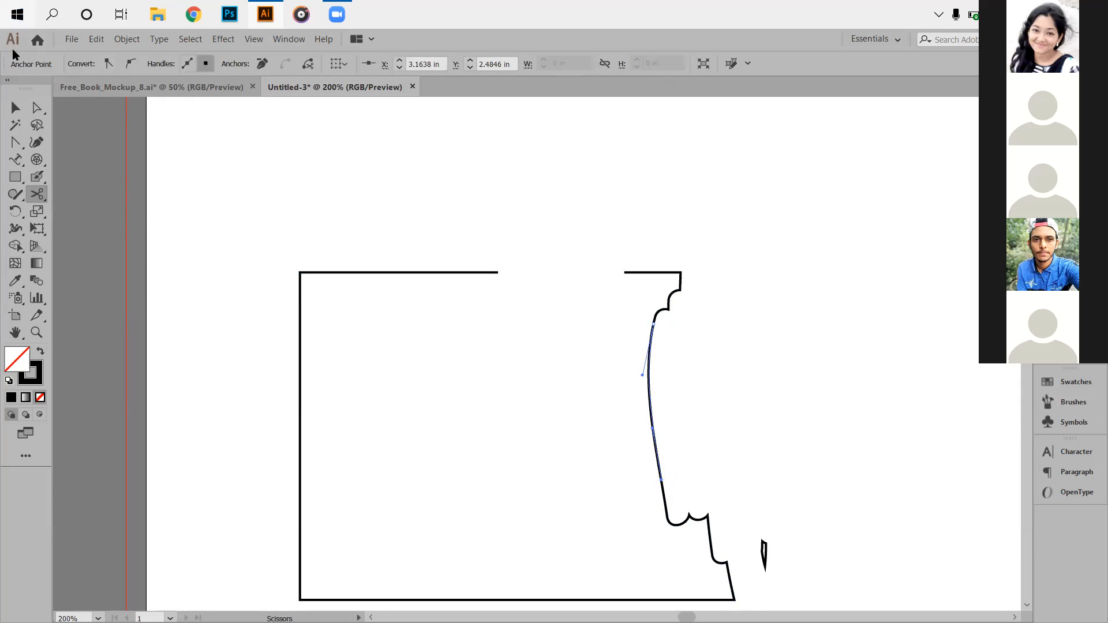
click(15, 107)
key(Delete)
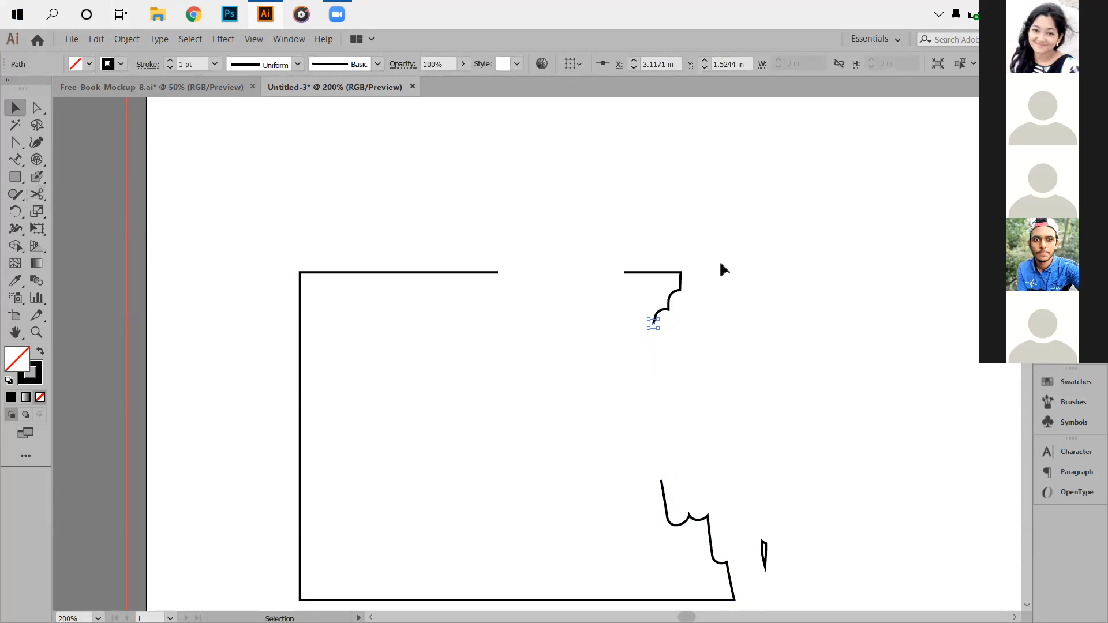
Delete the tiny leftover fragment at the cut.
click(651, 330)
scroll(652, 326, up, 4)
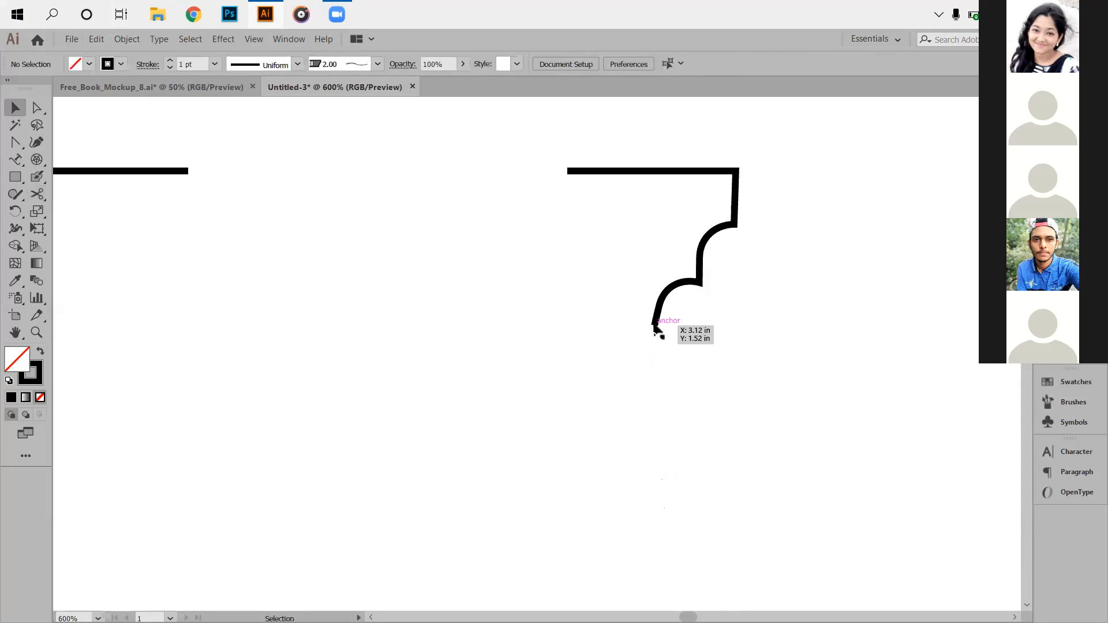
click(655, 327)
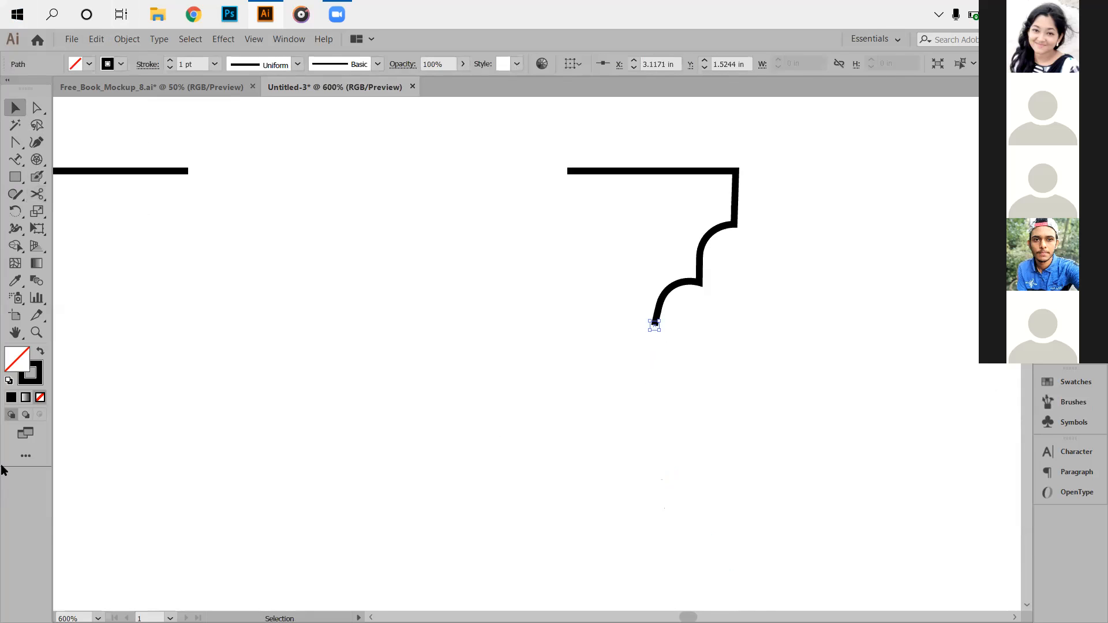
key(Delete)
Switch to the Knife tool from the eraser and cutting tool group.
scroll(215, 534, down, 3)
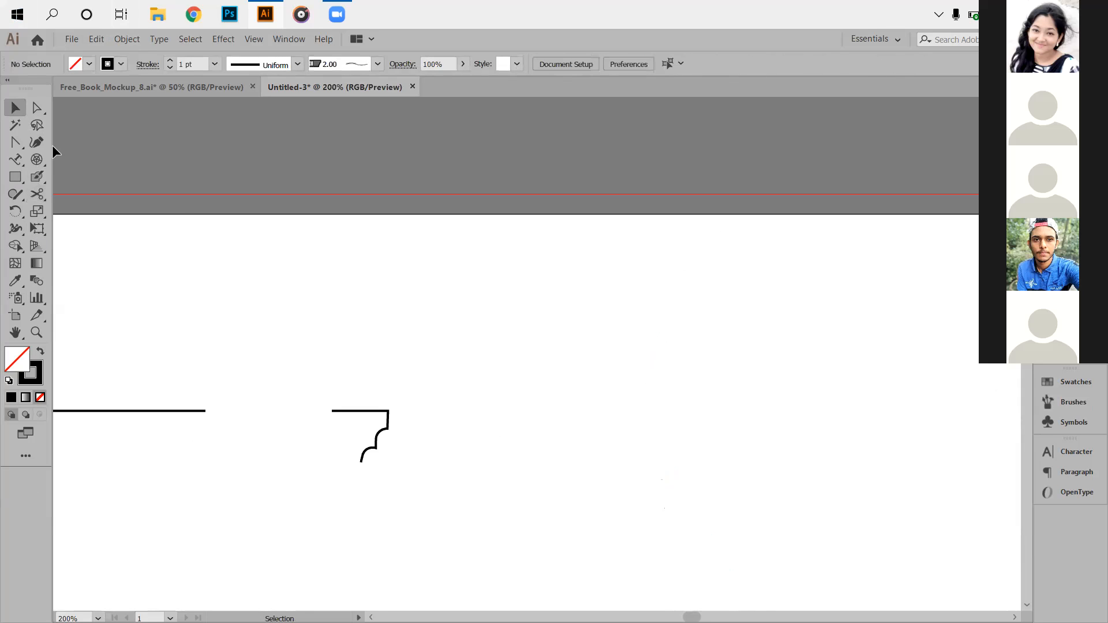
click(38, 177)
right_click(41, 175)
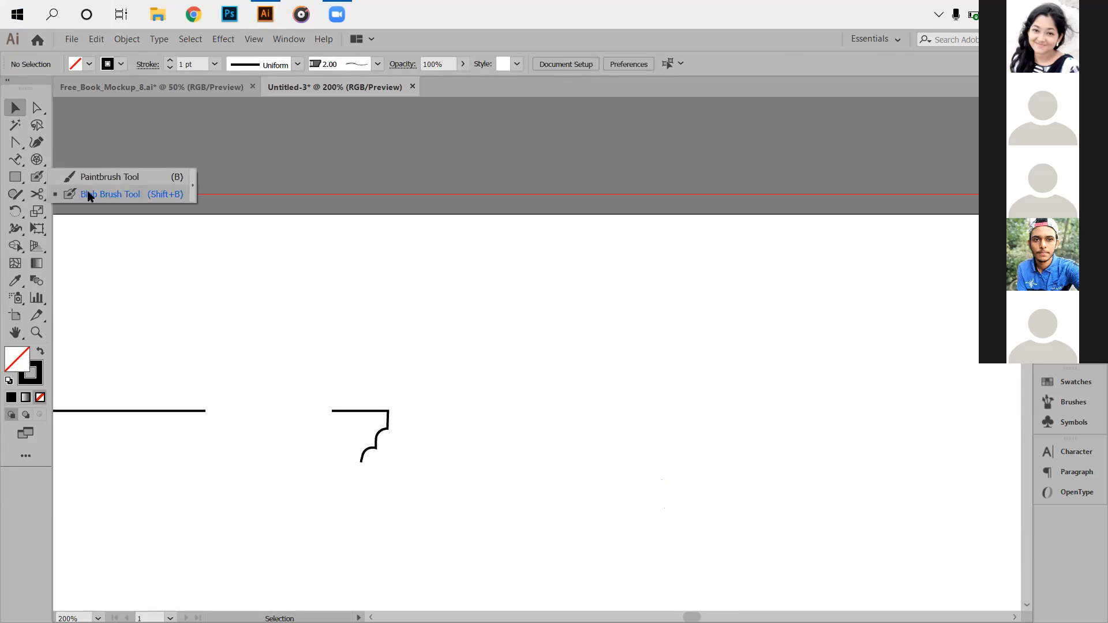
right_click(37, 198)
click(90, 230)
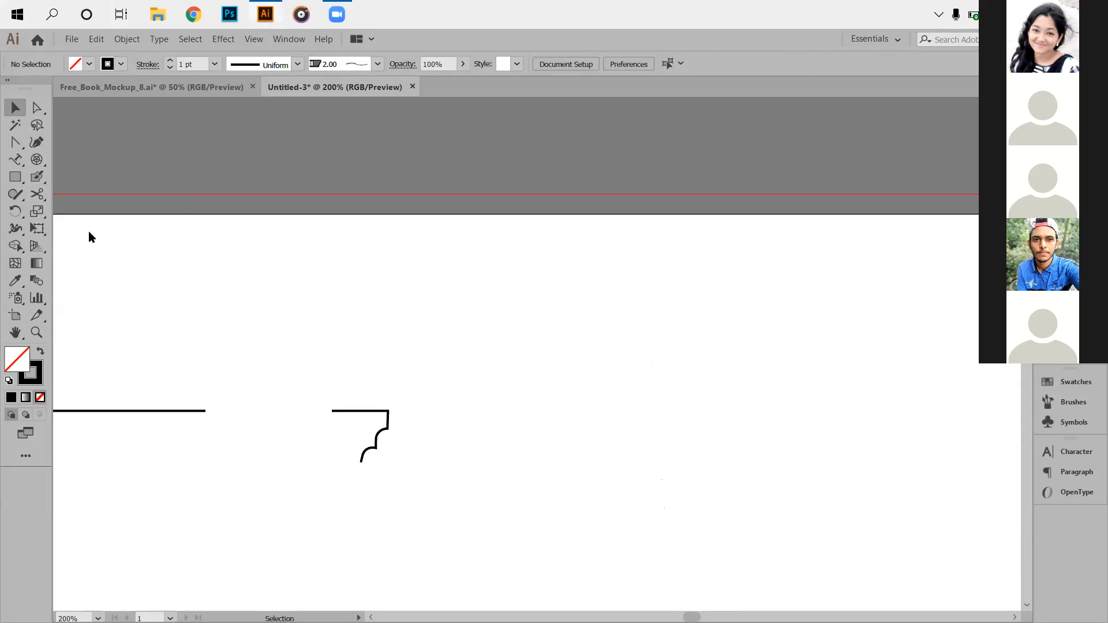
Draw Knife slices straight across the open rectangle drawing.
drag(213, 421, 472, 240)
scroll(477, 252, down, 1)
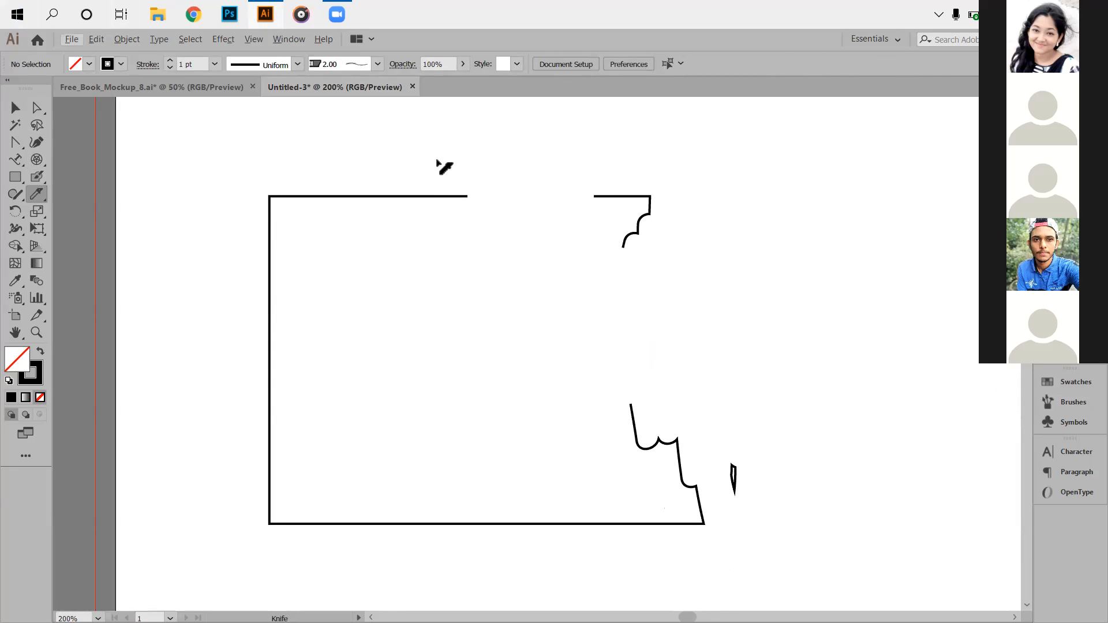
drag(132, 330, 402, 327)
drag(193, 319, 726, 322)
Select the open rectangle path and slice across it again with the Knife.
click(15, 108)
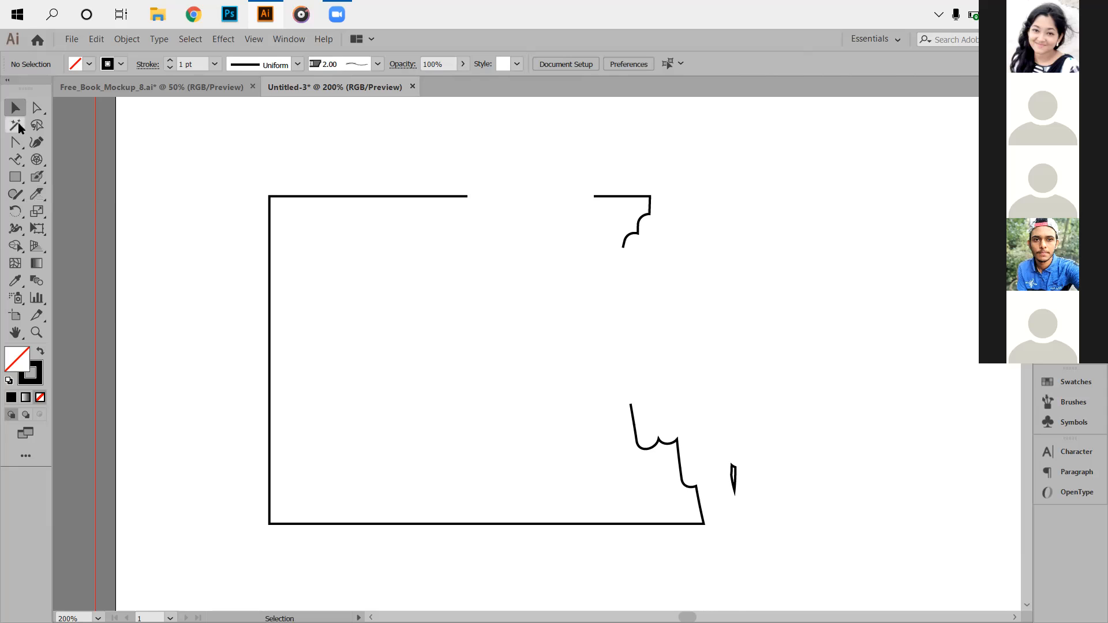
drag(198, 143, 574, 538)
click(36, 193)
drag(206, 307, 485, 346)
drag(196, 325, 438, 327)
Try selecting the path and its top-edge anchor points with Direct Selection.
click(15, 108)
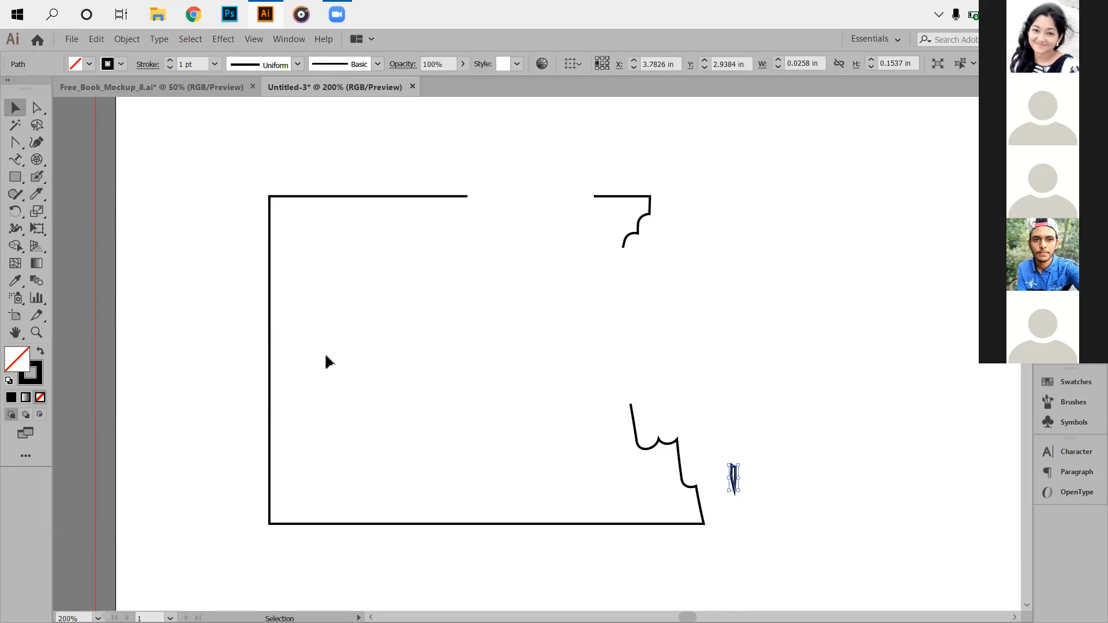
drag(200, 164, 491, 528)
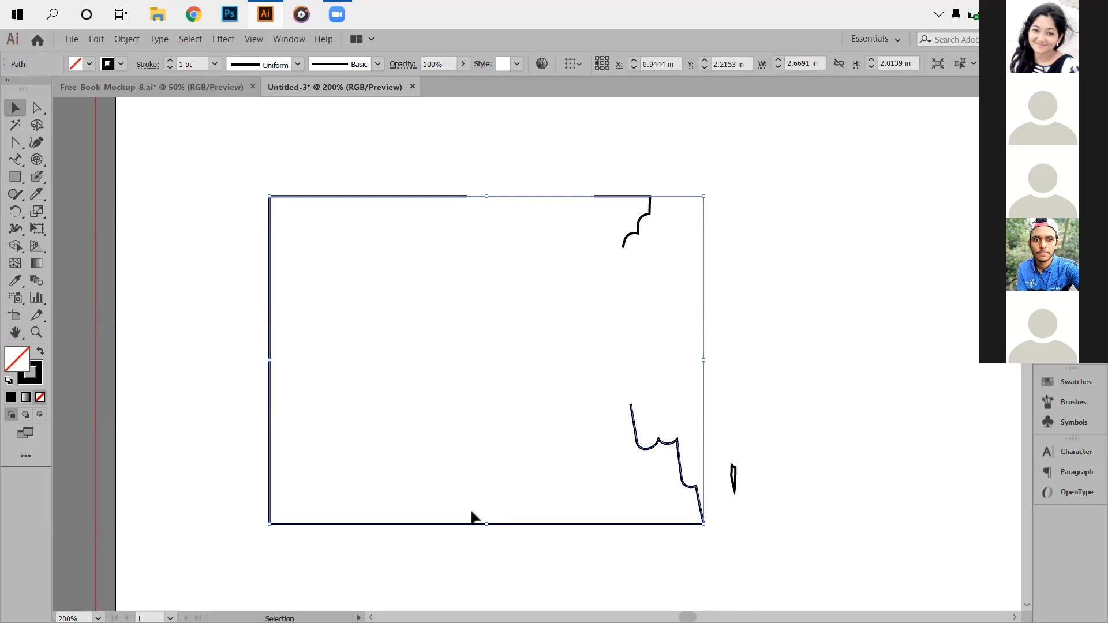
click(175, 260)
drag(200, 266, 316, 342)
click(37, 108)
click(195, 199)
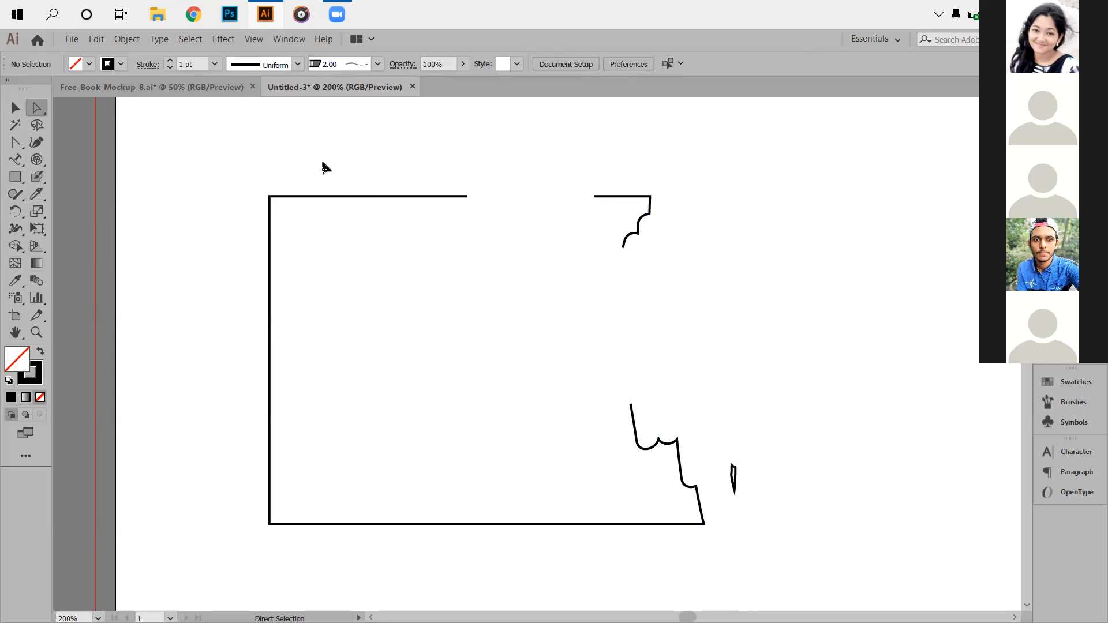
drag(323, 167, 364, 236)
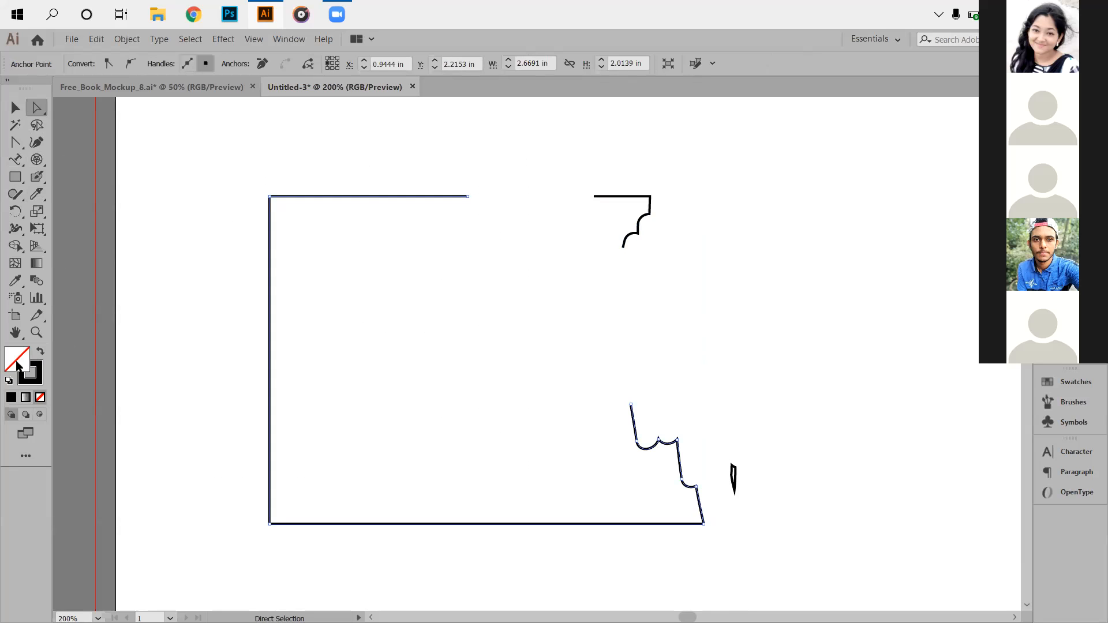
Marquee-select the entire open rectangle path and delete it.
click(15, 107)
drag(220, 211, 623, 556)
key(Delete)
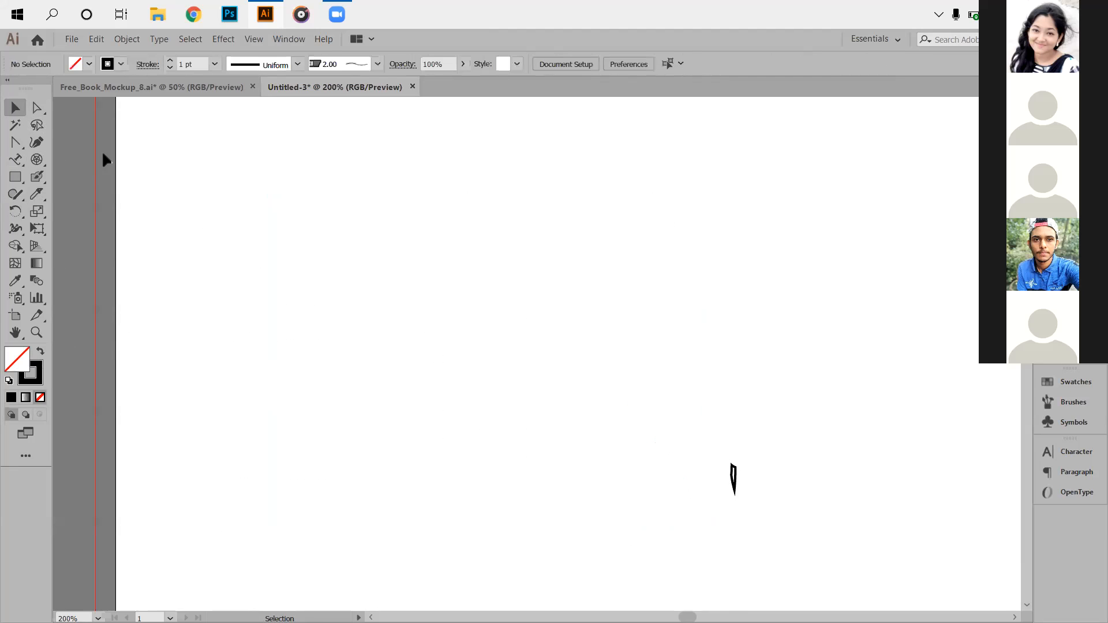
Draw a new rectangle and make it solid black with no stroke.
click(15, 177)
drag(214, 208, 377, 378)
click(42, 353)
click(15, 108)
drag(171, 171, 421, 380)
Slice the black rectangle in two along a curved Knife cut.
click(33, 198)
drag(159, 258, 519, 284)
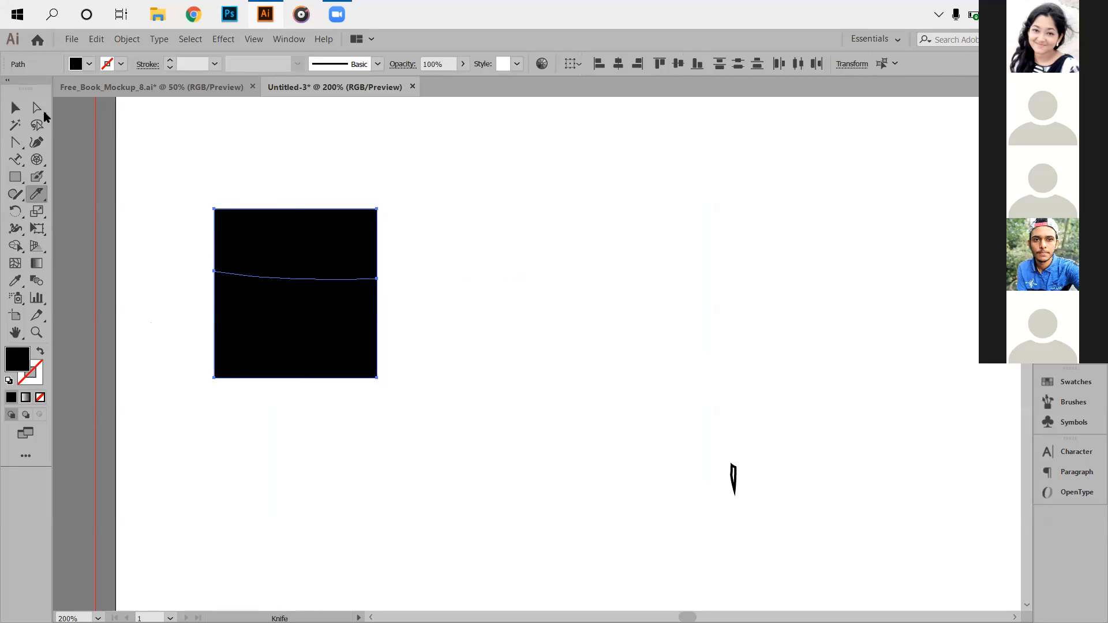
click(15, 108)
drag(324, 331, 338, 401)
Rearrange the two black pieces so they sit offset side by side.
right_click(323, 336)
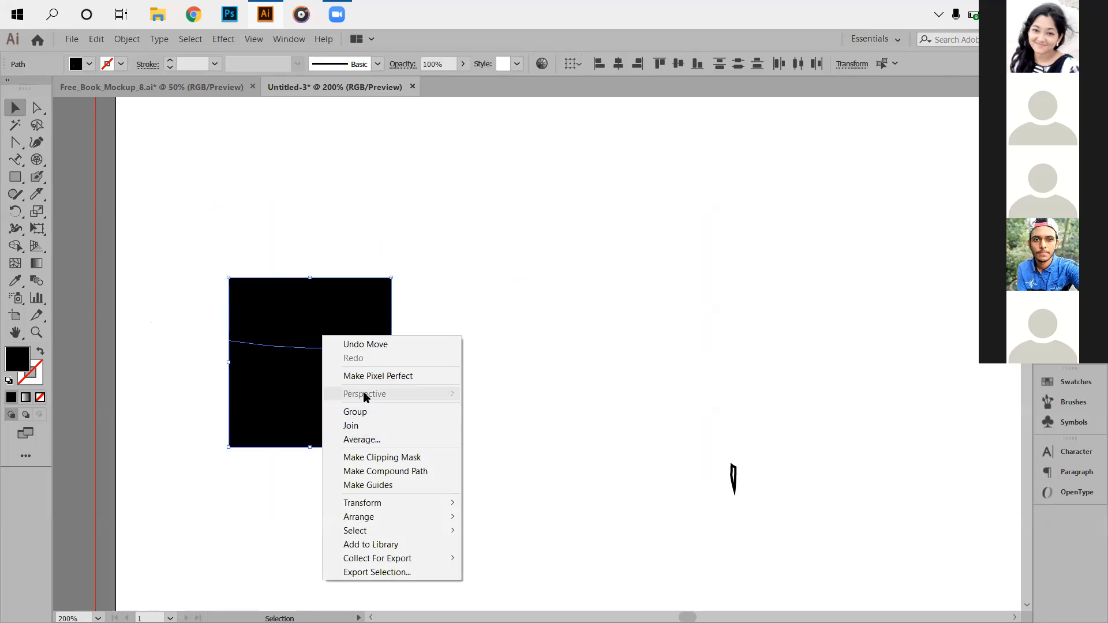
click(518, 350)
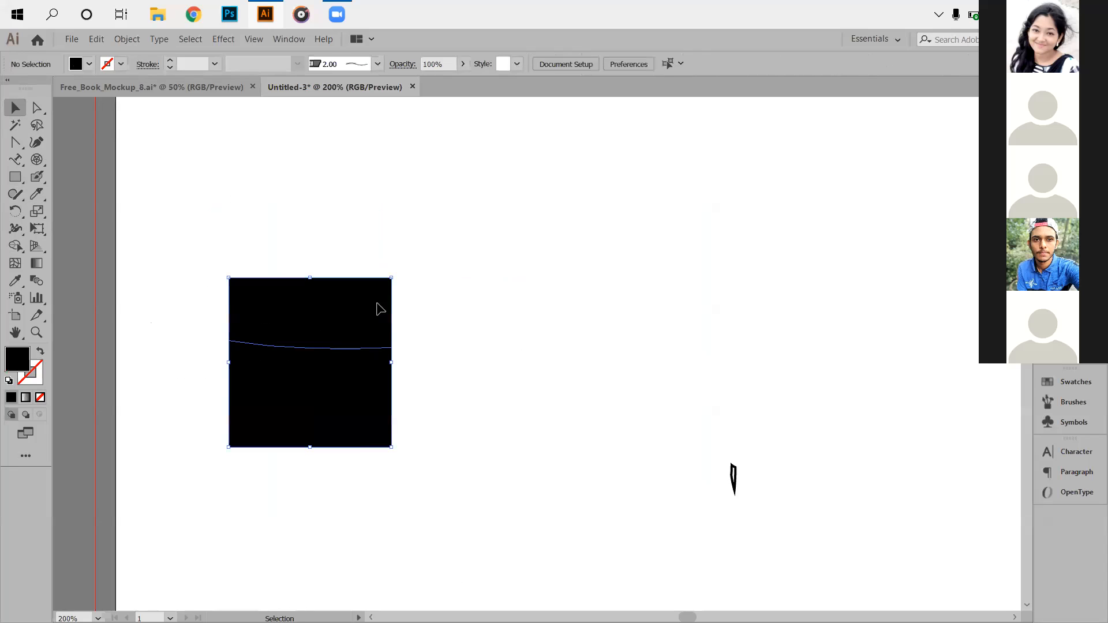
drag(239, 222, 560, 300)
drag(323, 407, 320, 292)
click(497, 460)
drag(522, 303, 445, 269)
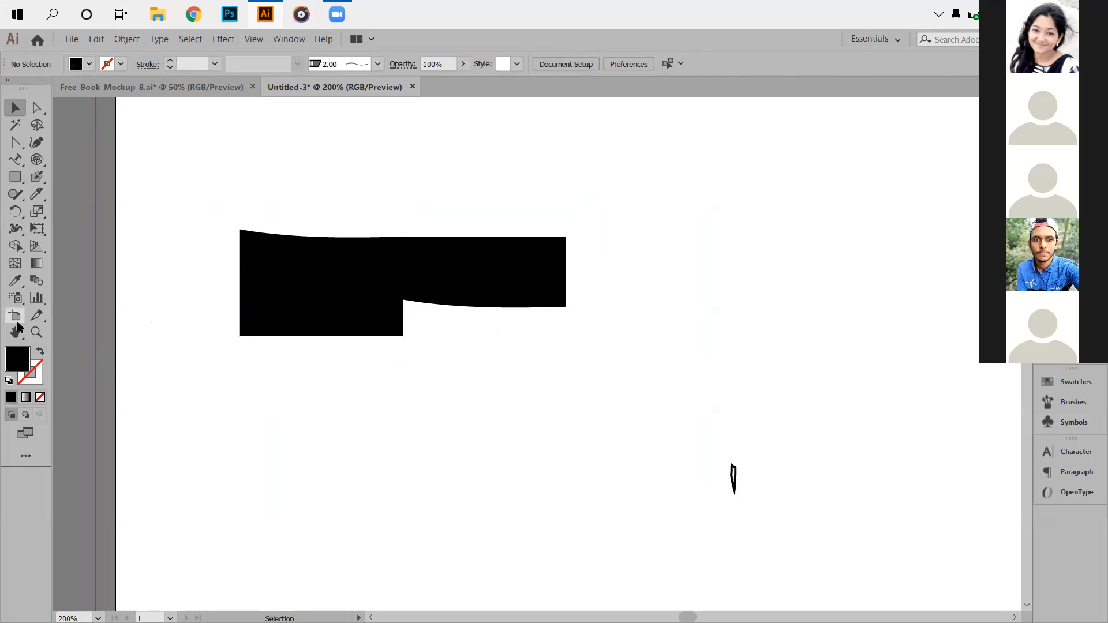
drag(15, 211, 79, 217)
Rotate a copy of both black pieces by -45° using the Rotate dialog.
drag(196, 210, 460, 371)
right_click(336, 284)
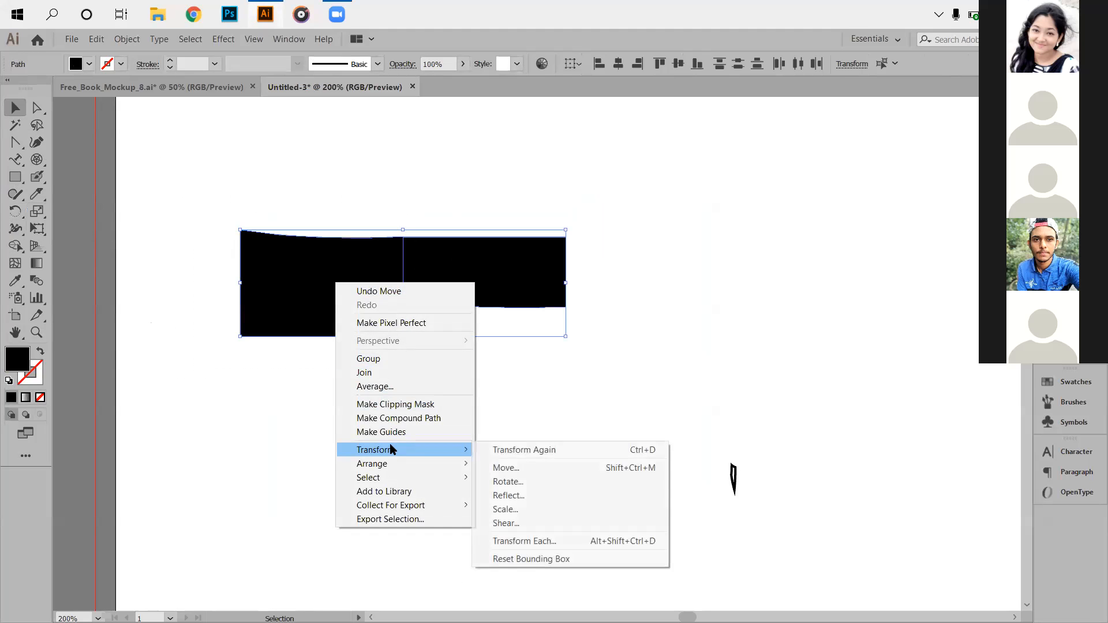
mouse_move(390, 452)
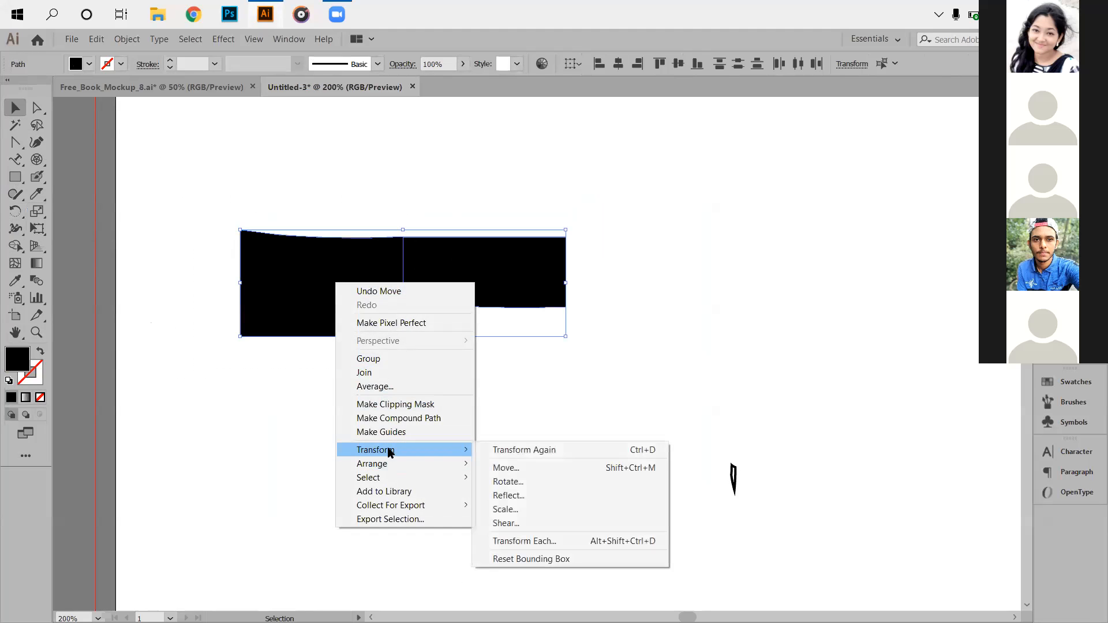
click(524, 482)
key(Down)
key(Down)
key(Down)
key(Down)
key(Down)
key(Down)
key(Down)
key(Down)
key(Down)
key(Down)
key(Down)
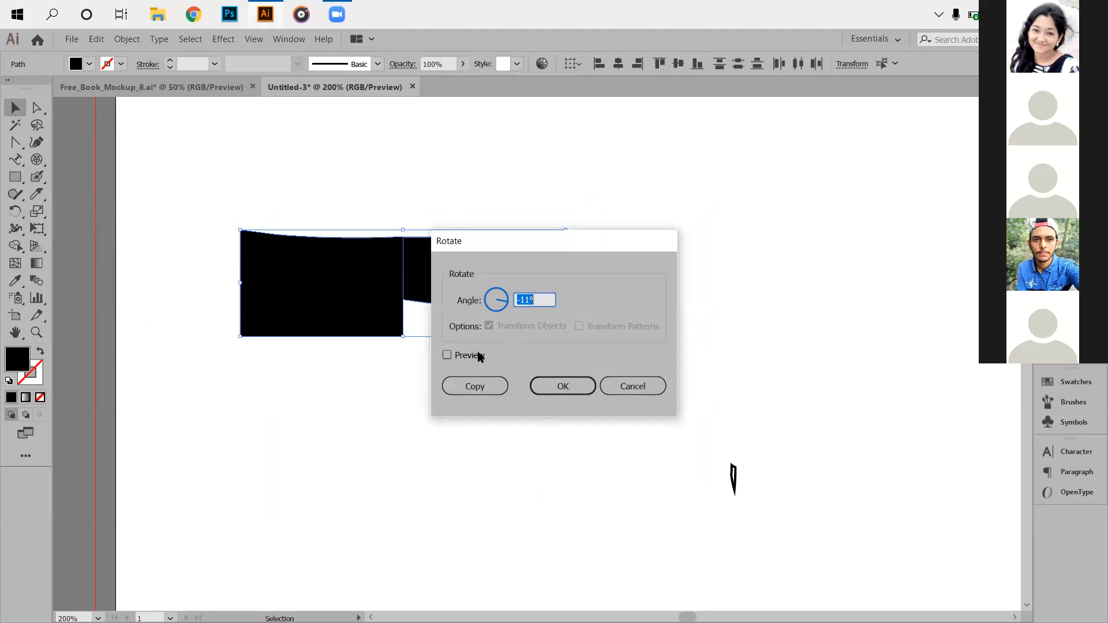
click(478, 356)
click(547, 300)
key(Down)
key(Down)
key(Down)
key(Down)
key(Down)
key(Down)
key(Down)
key(Down)
key(Down)
key(Down)
key(Down)
key(Down)
key(Down)
key(Down)
key(Down)
key(Down)
key(Down)
key(Down)
key(Down)
key(Down)
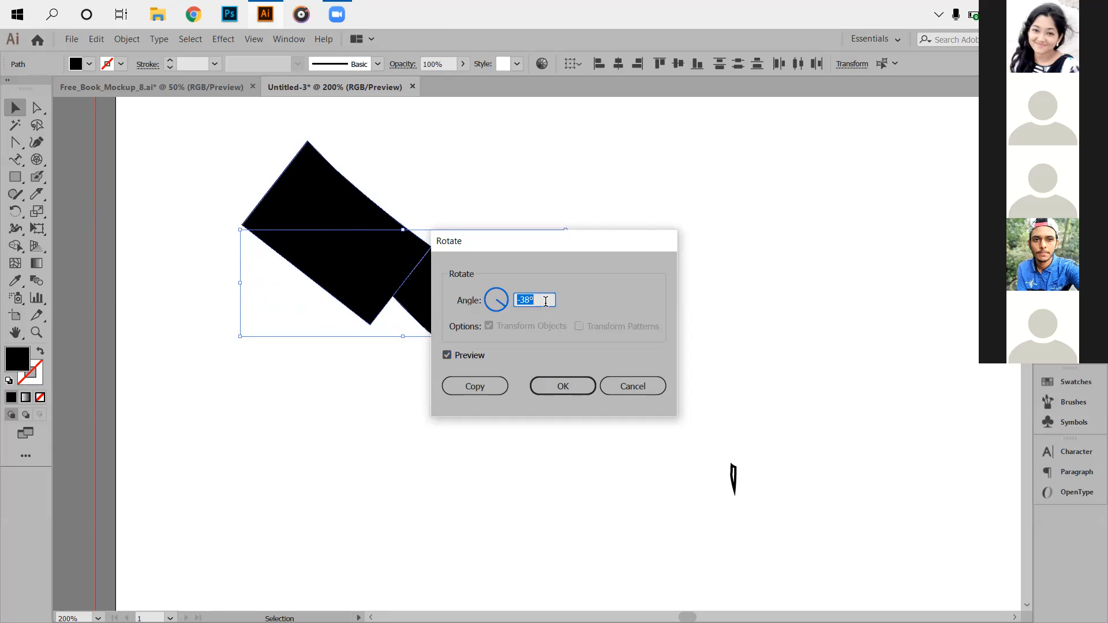
key(Down)
key(Down)
key(Down)
key(Down)
key(Down)
key(Down)
key(Down)
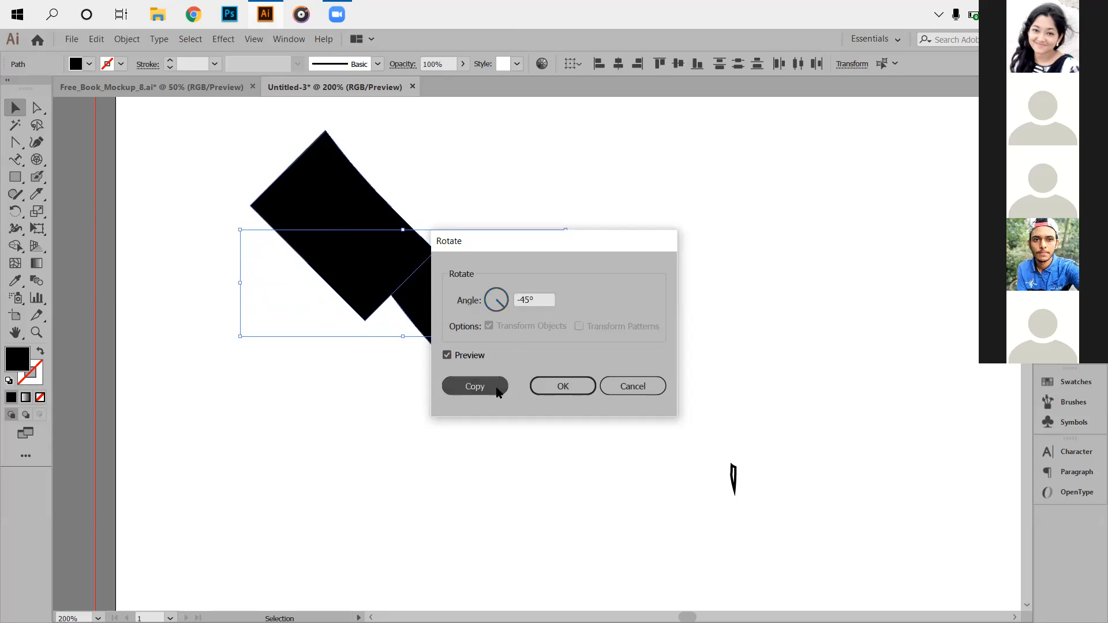
click(494, 386)
Reposition the rotated copy and the band pieces on the artboard.
drag(479, 344, 739, 310)
drag(472, 285, 506, 390)
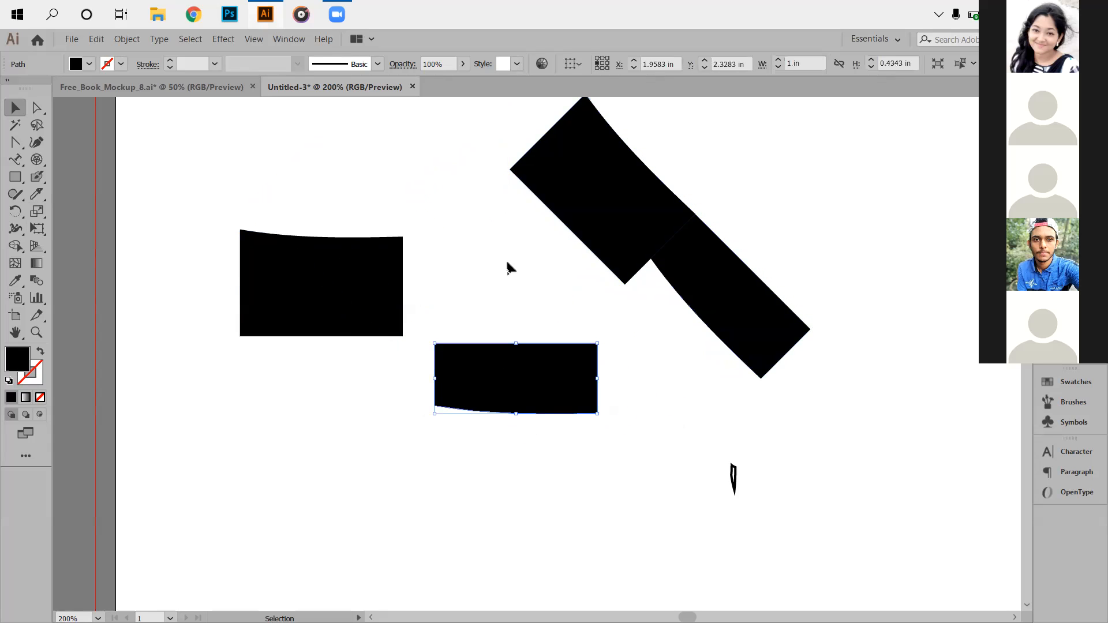
drag(618, 258, 500, 288)
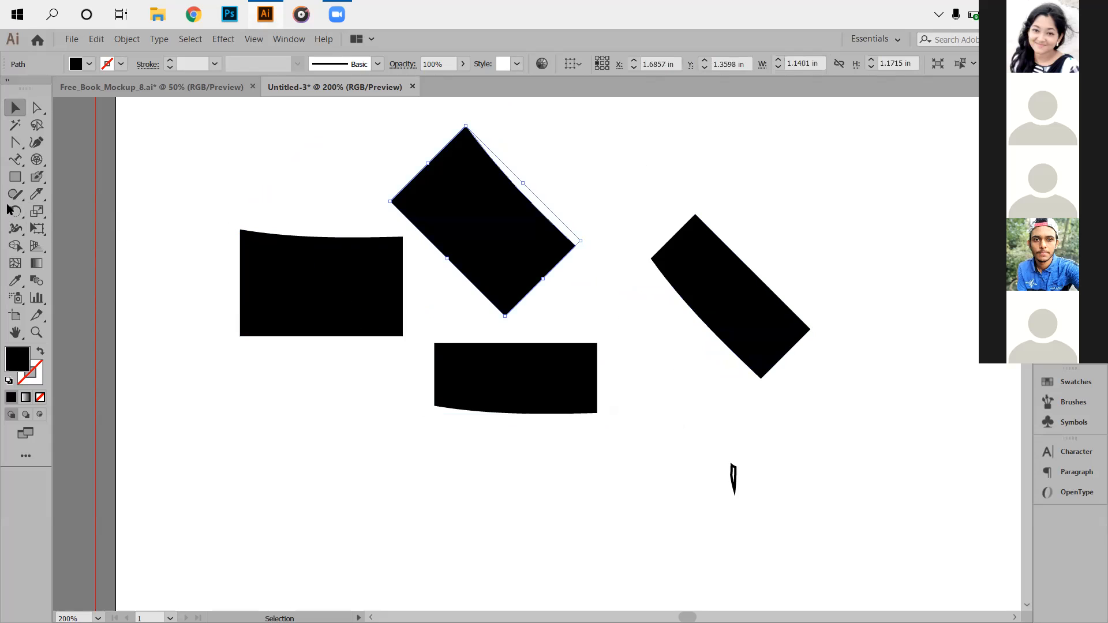
click(16, 212)
click(87, 229)
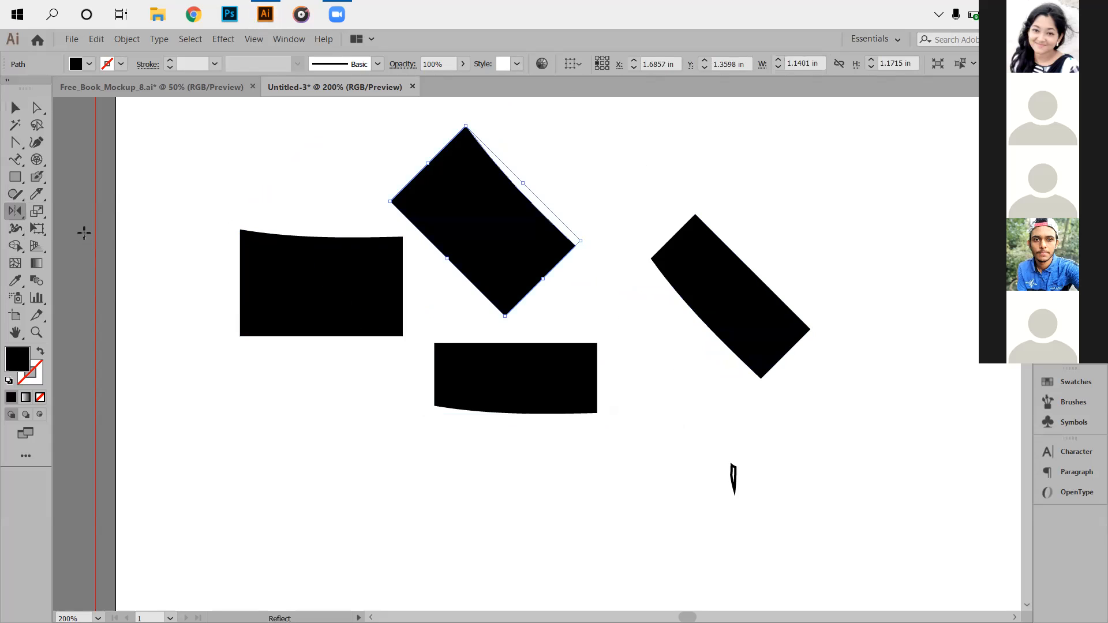
click(15, 108)
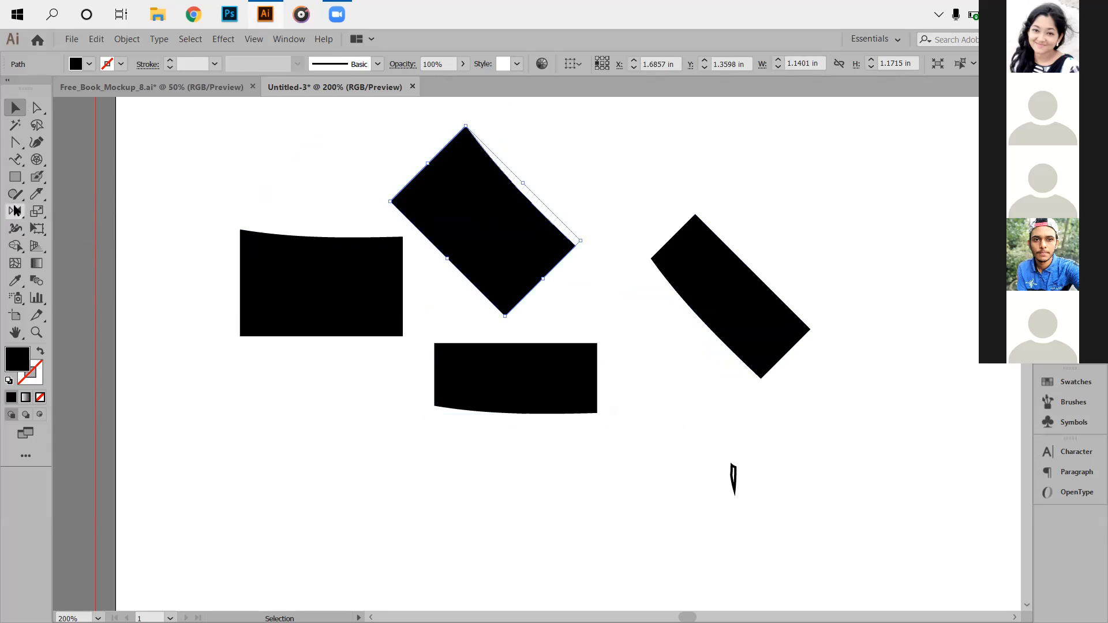
Add an upright -45° rotated copy of the tilted rectangle, then deselect.
drag(16, 208, 87, 214)
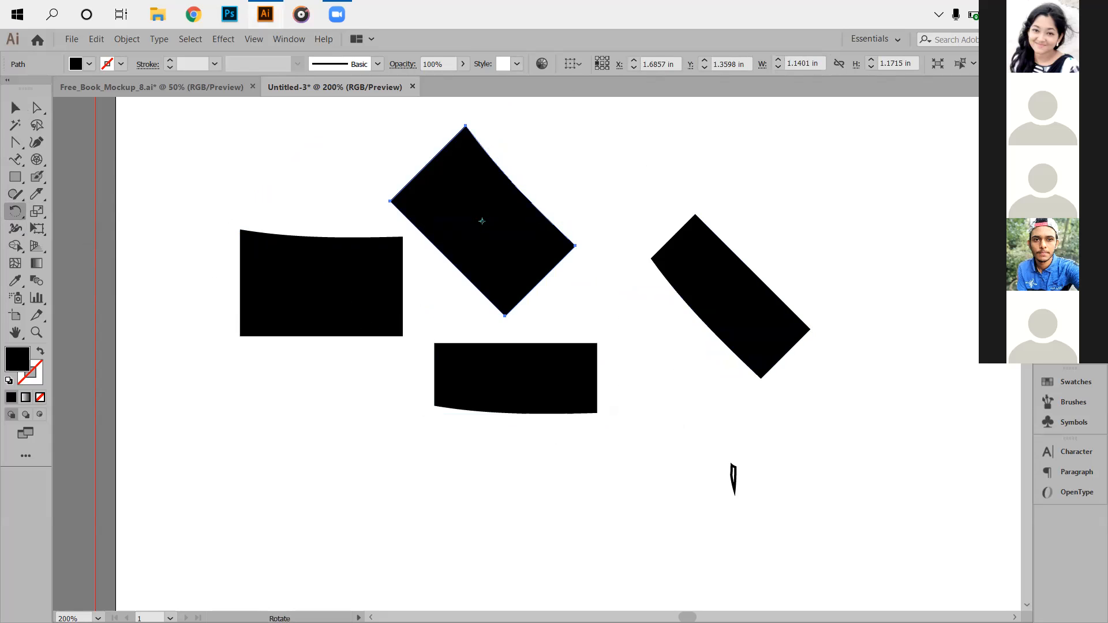
key(Return)
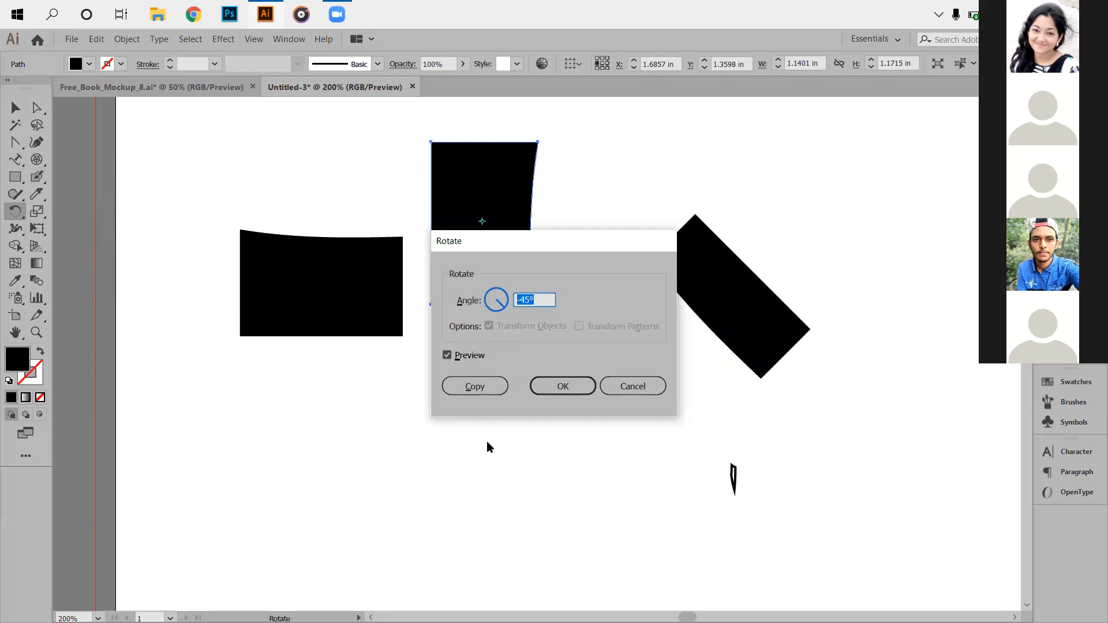
click(492, 384)
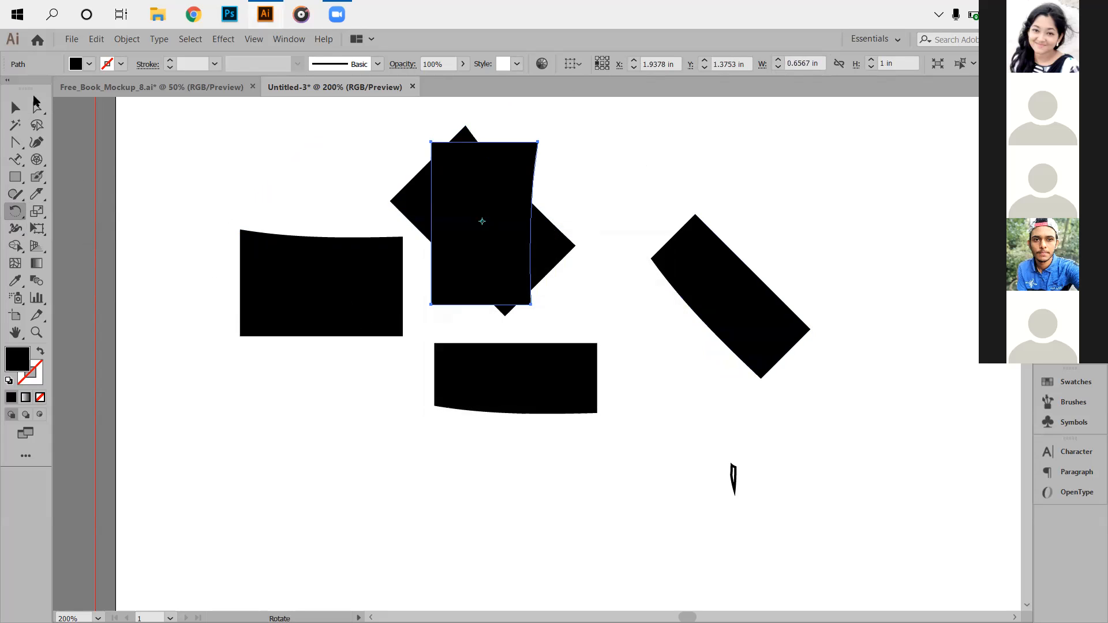
click(15, 108)
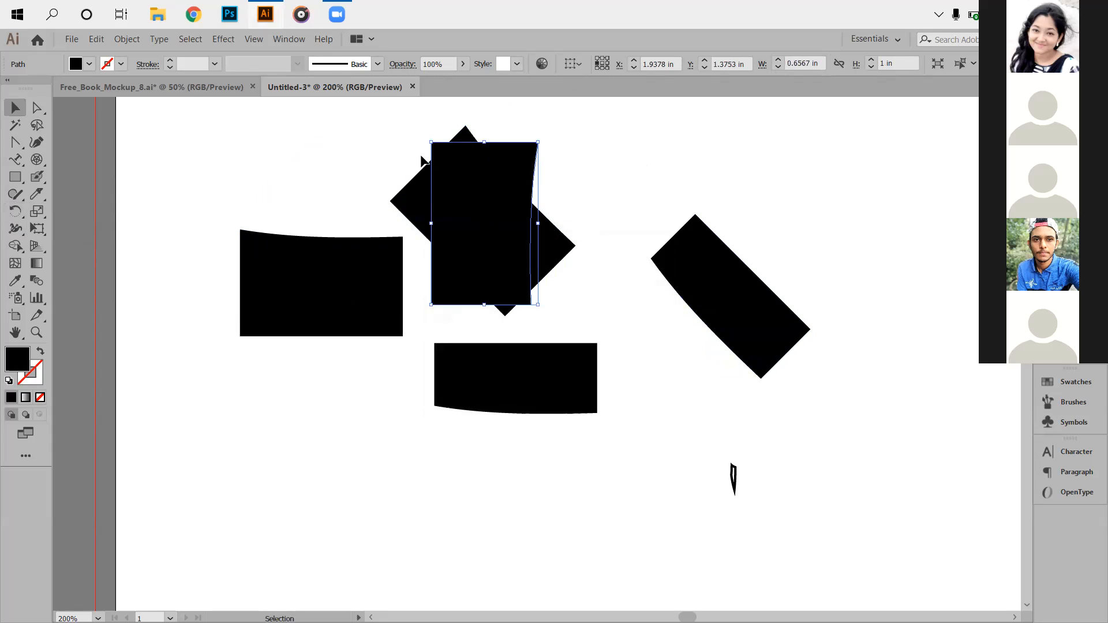
click(379, 132)
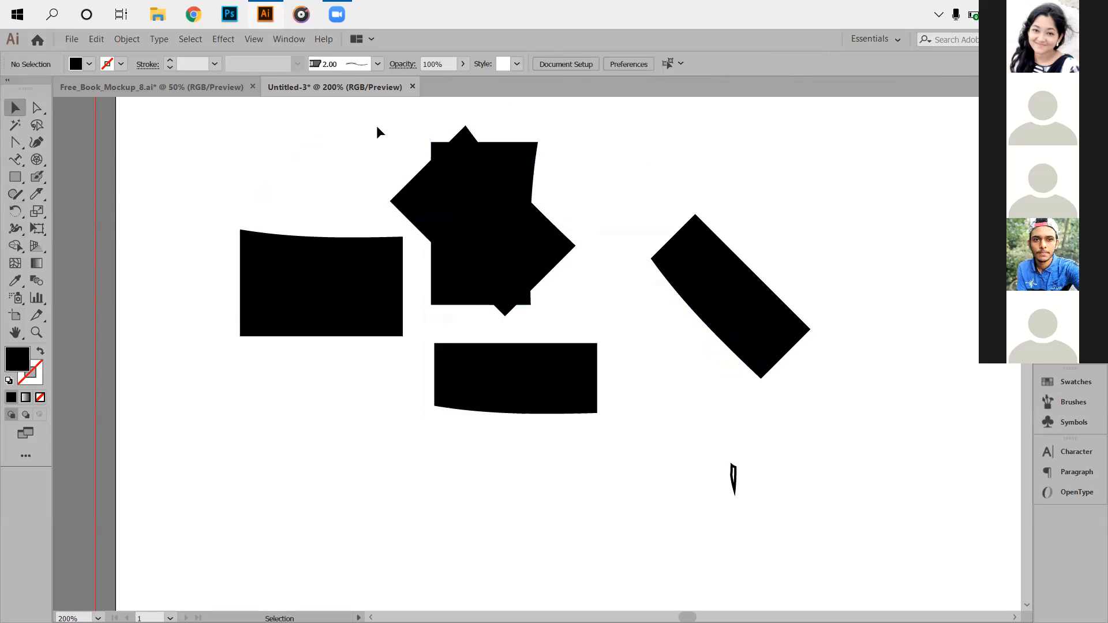
Delete the five large black shapes and the small leftover, then draw a new rectangle.
click(37, 211)
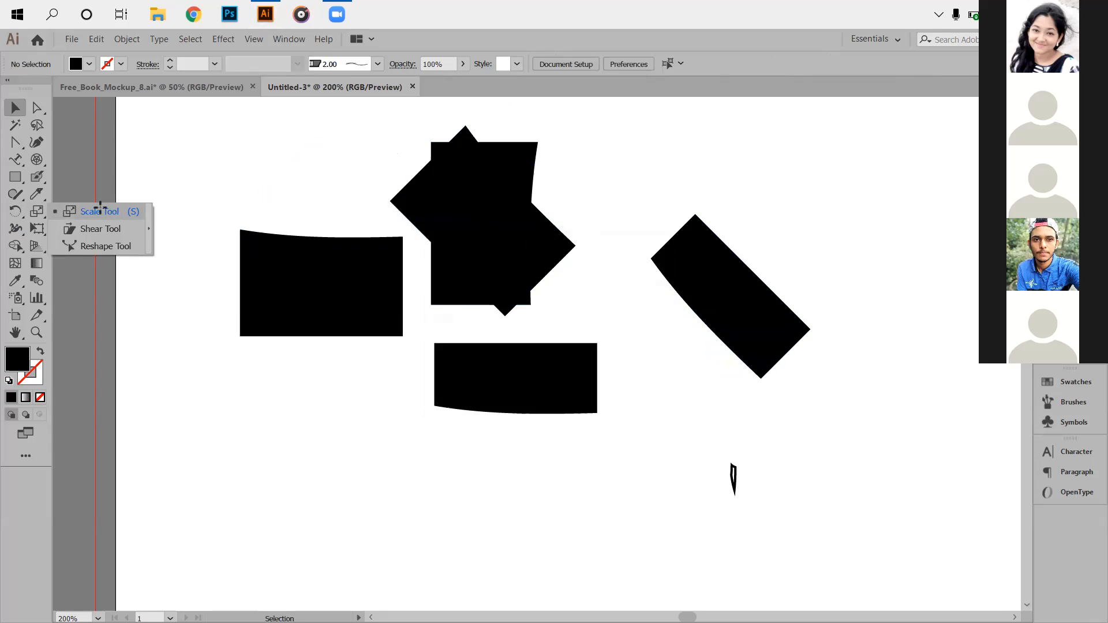
click(99, 212)
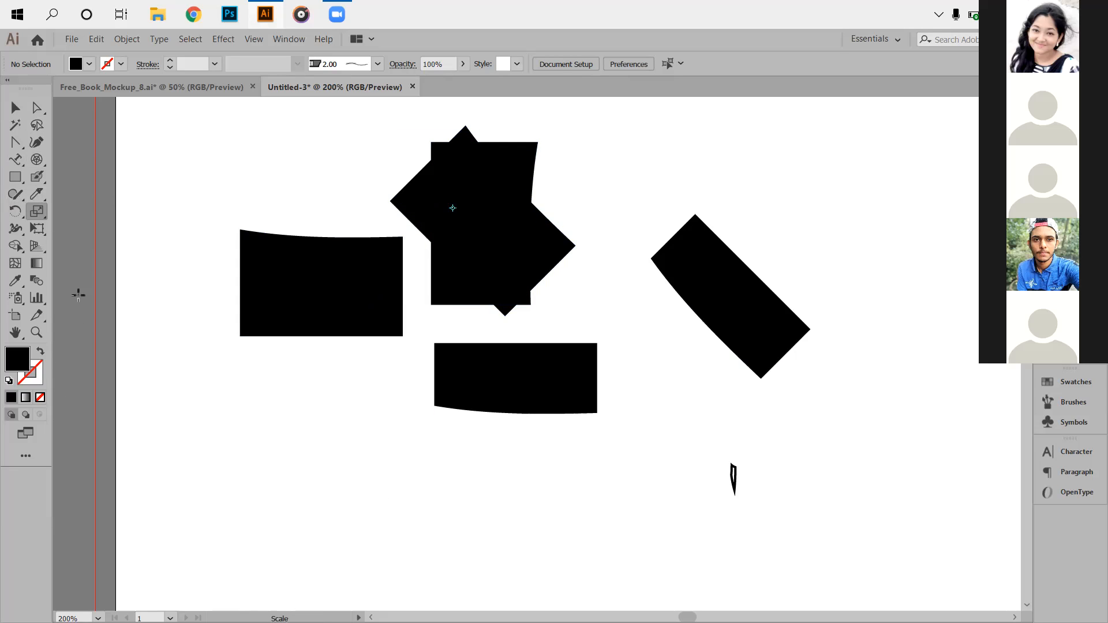
click(15, 107)
drag(252, 154, 908, 423)
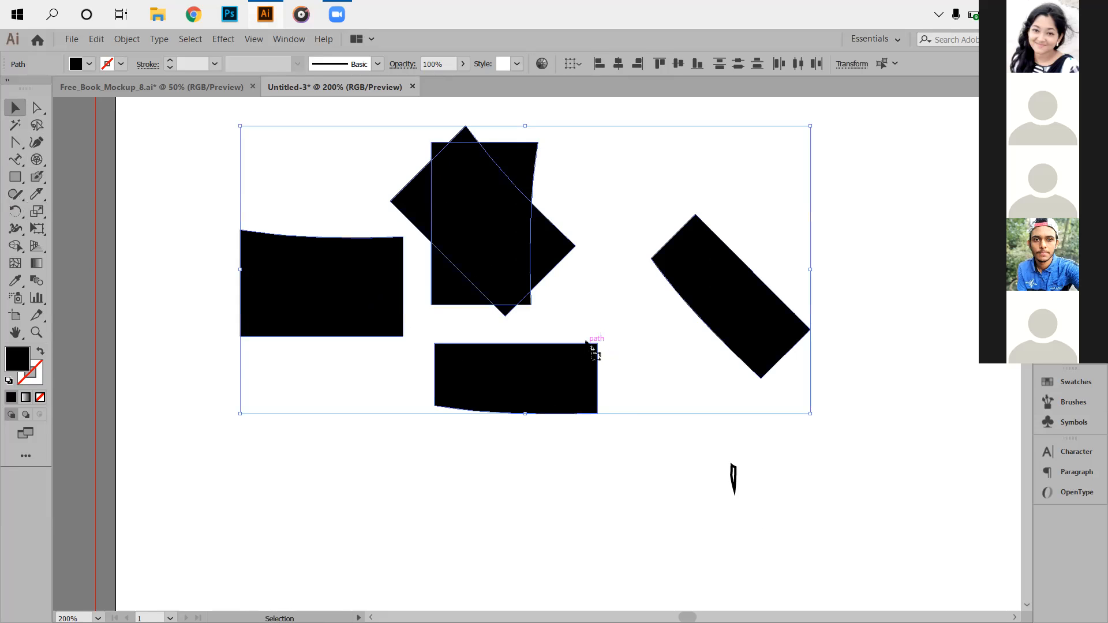
key(Delete)
drag(659, 411, 754, 516)
key(Delete)
click(15, 176)
drag(397, 192, 651, 373)
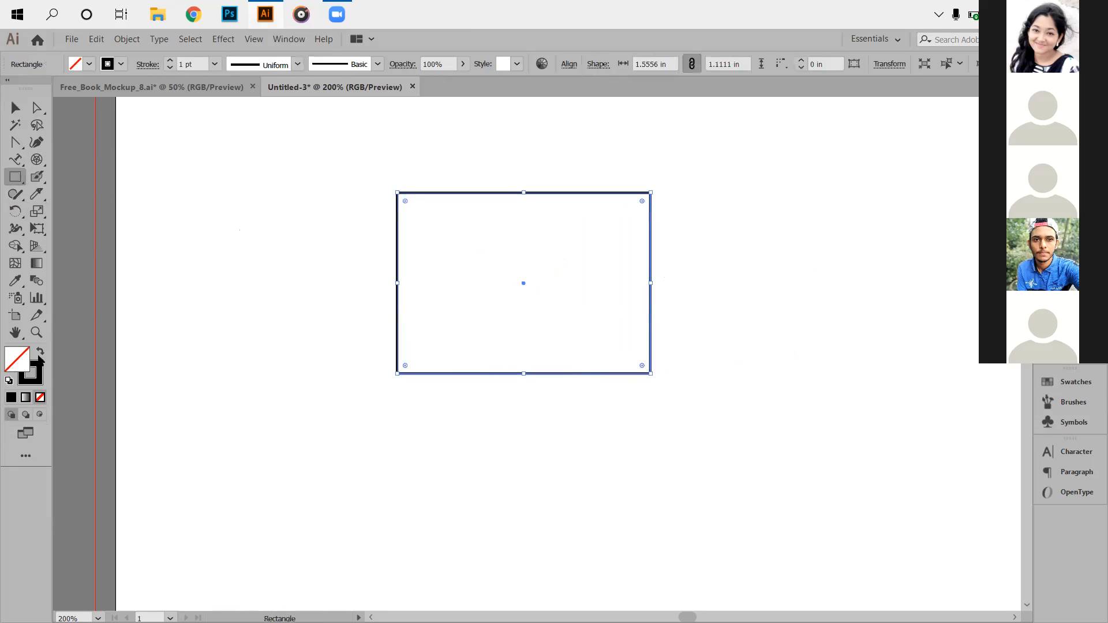
Make the new rectangle solid black with no stroke.
click(39, 353)
click(10, 111)
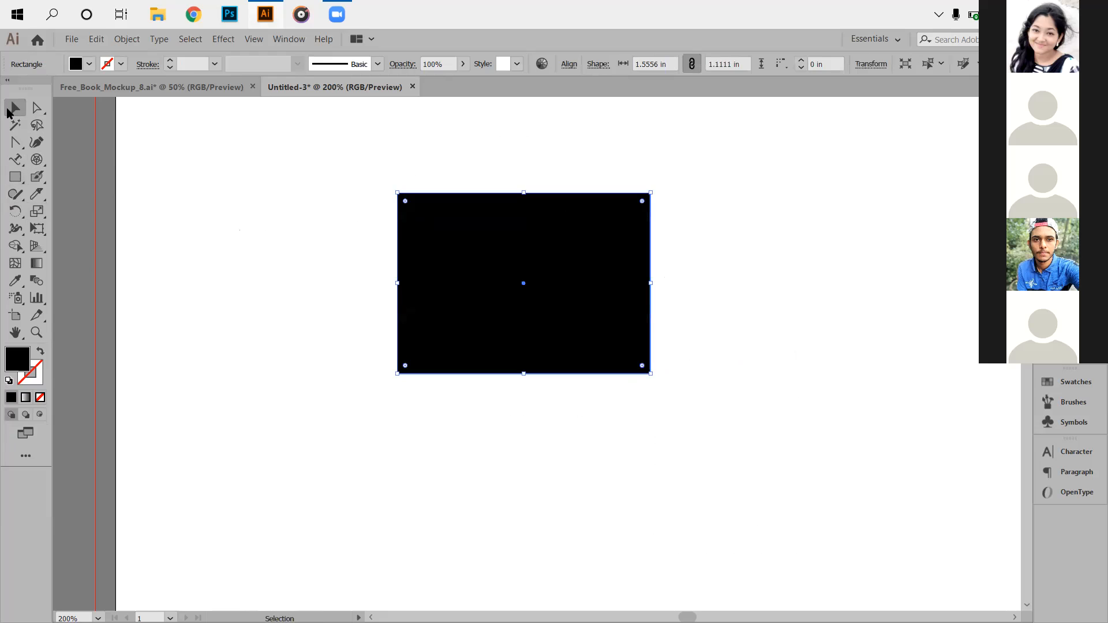
click(37, 212)
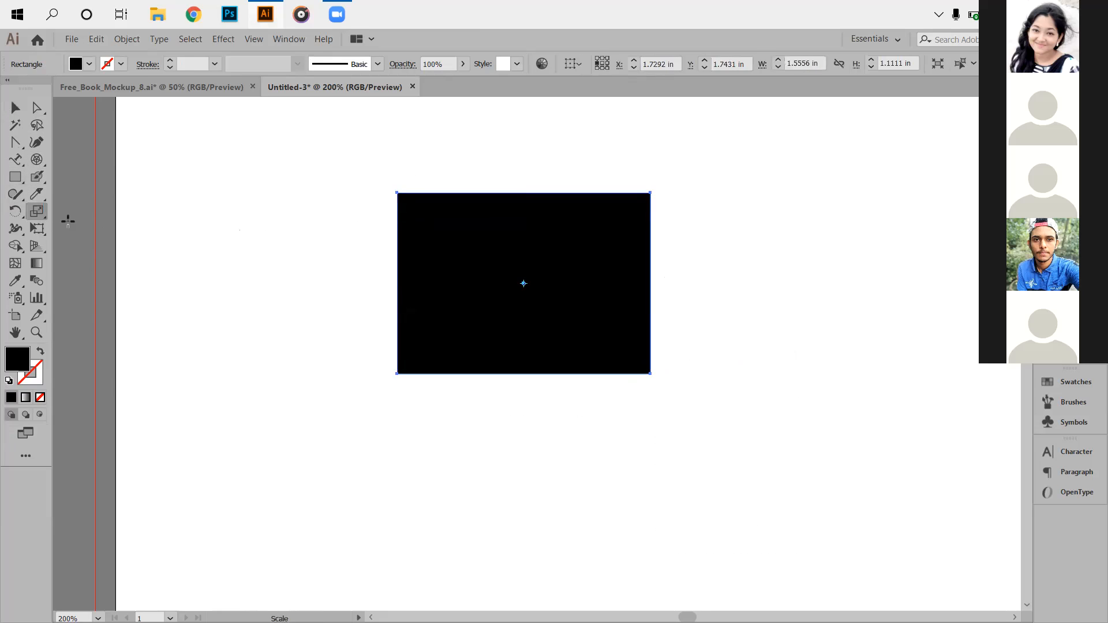
Bring up the Scale settings and choose Non-Uniform scaling.
alt+click(524, 283)
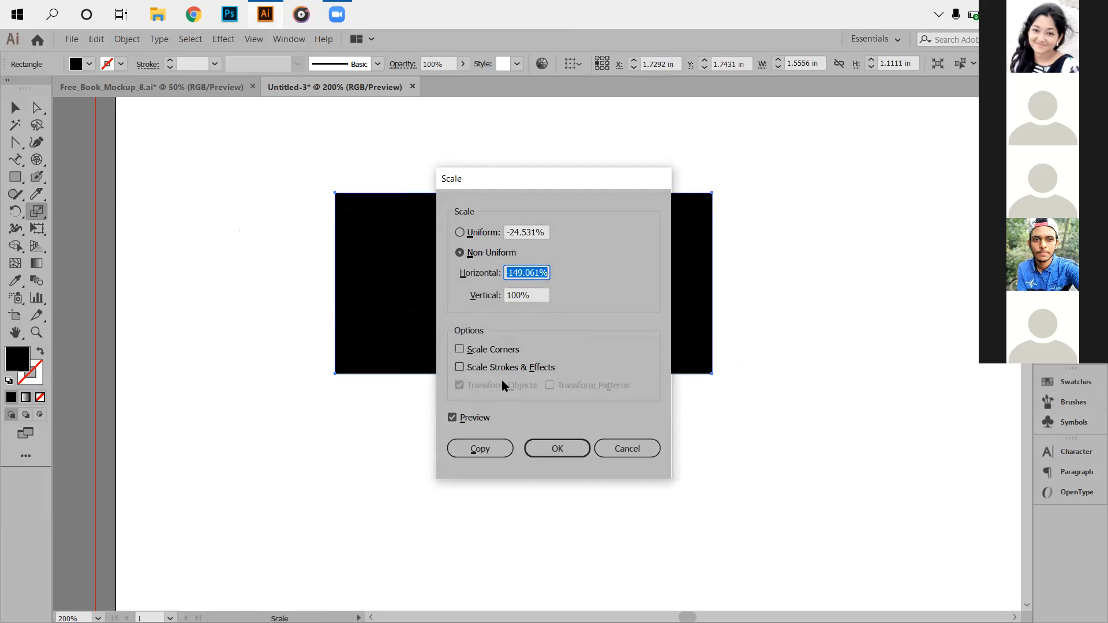
click(479, 233)
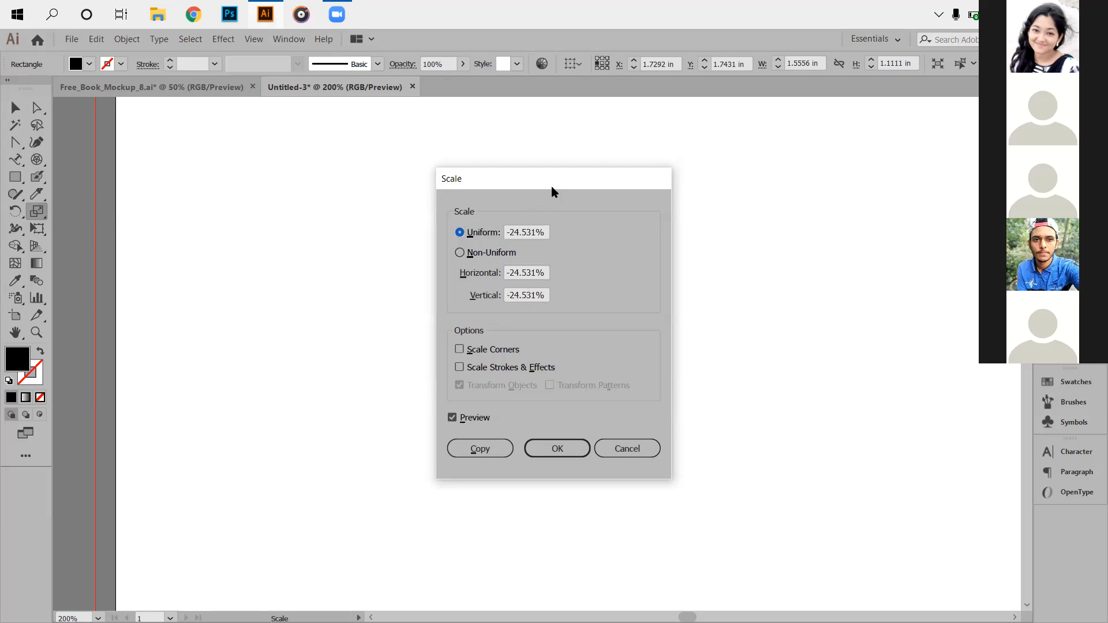
drag(544, 191, 278, 261)
click(220, 325)
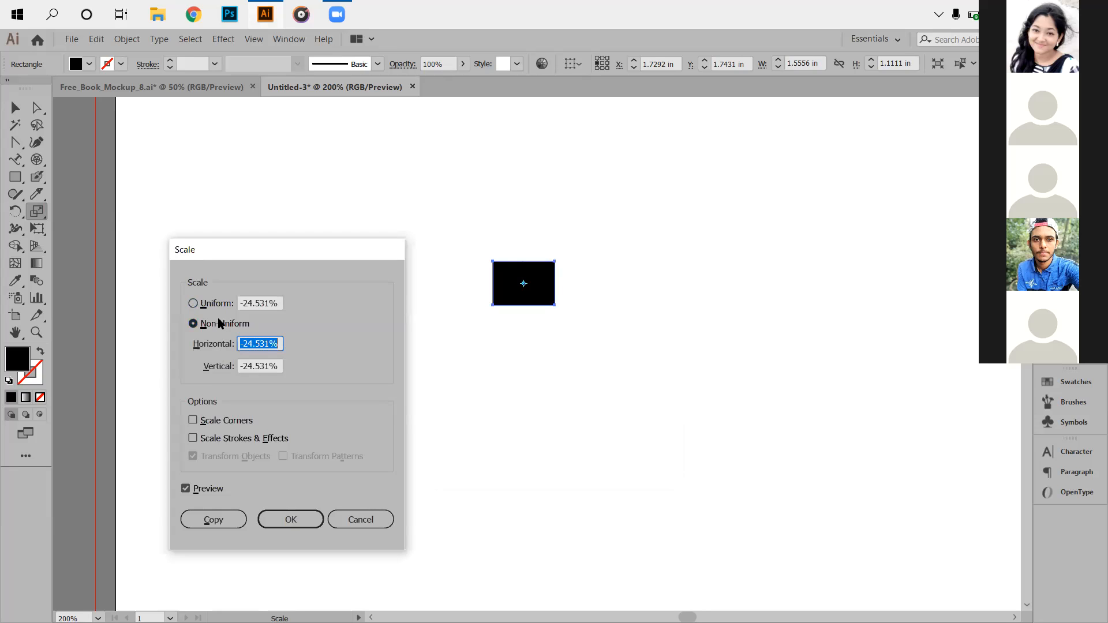
click(218, 304)
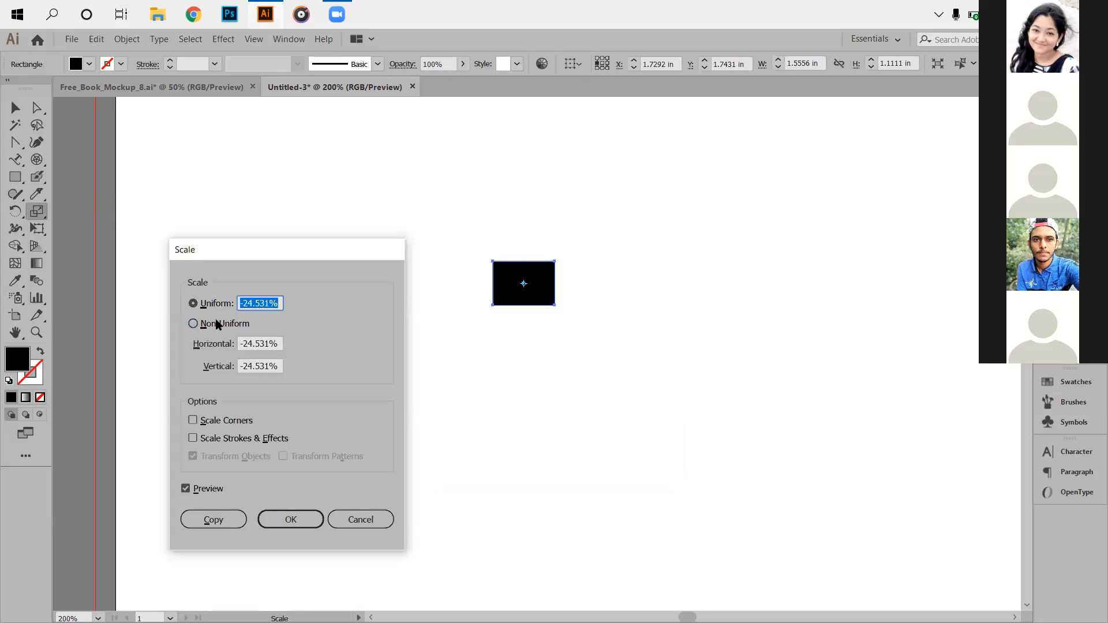
click(219, 324)
Set Horizontal -59% and Vertical -77% and create the scaled copy.
key(Down)
key(Down)
key(Down)
key(Down)
key(Down)
key(Down)
key(Down)
key(Down)
key(Down)
key(Down)
key(Down)
key(Down)
key(Down)
key(Down)
key(Down)
key(Down)
key(Down)
key(Down)
key(Down)
key(Down)
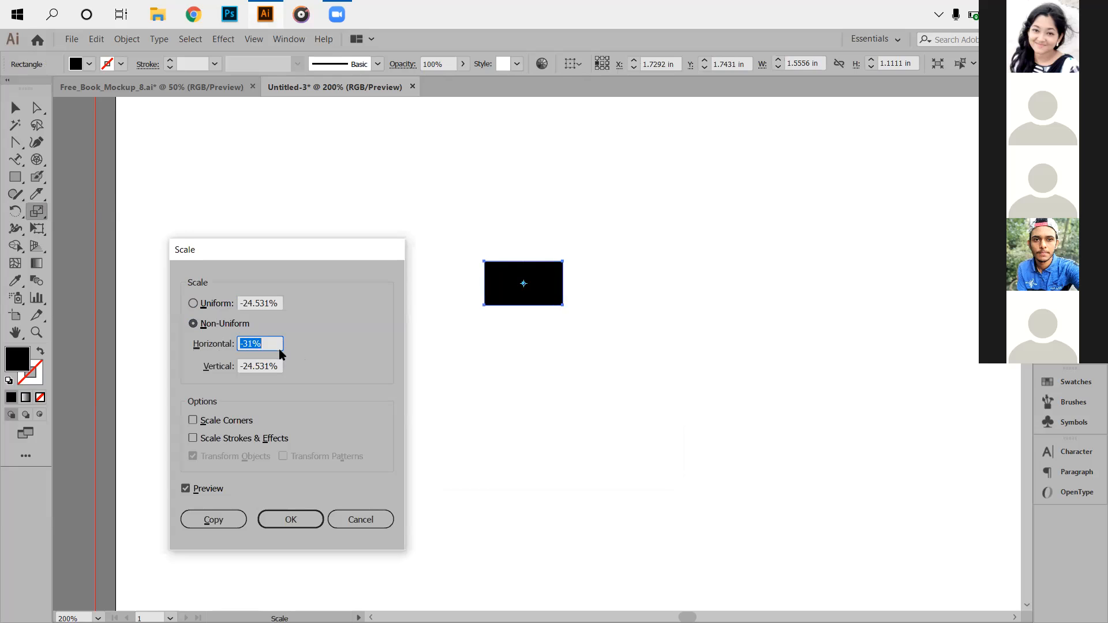
key(Down)
key(Down)
key(Down)
key(Down)
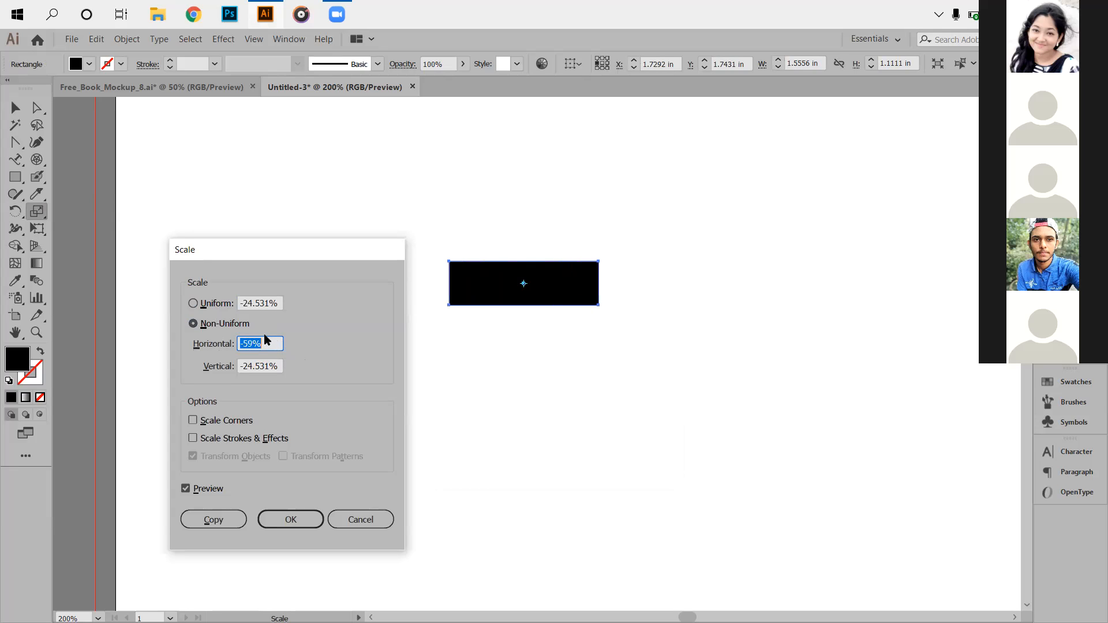
key(Tab)
key(Up)
key(Up)
key(Up)
scroll(276, 360, up, 4)
scroll(275, 360, down, 15)
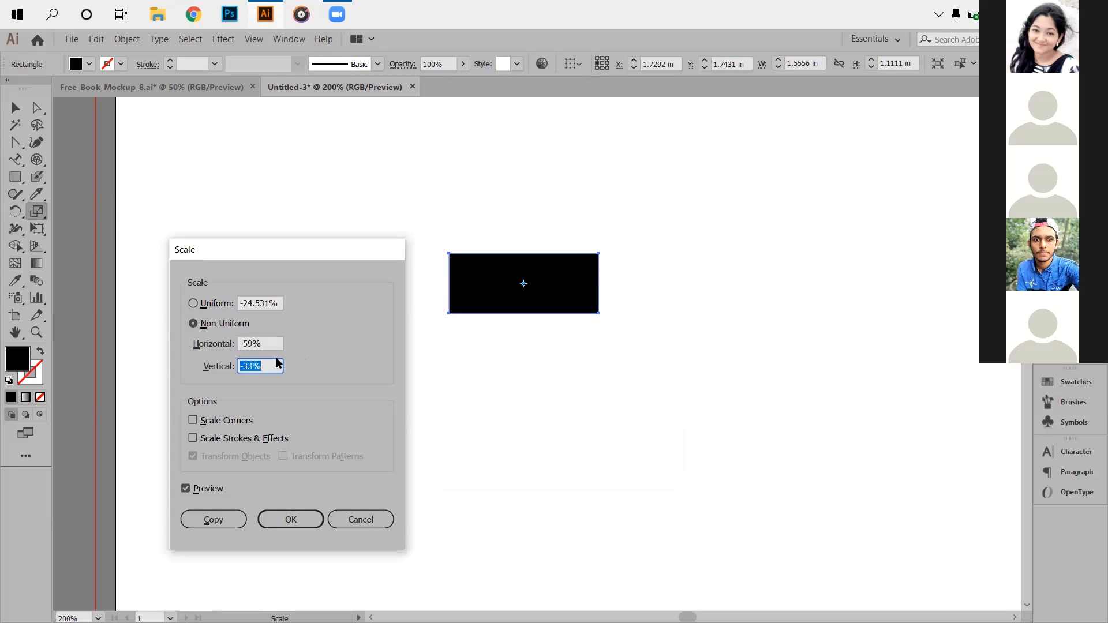
scroll(263, 375, down, 20)
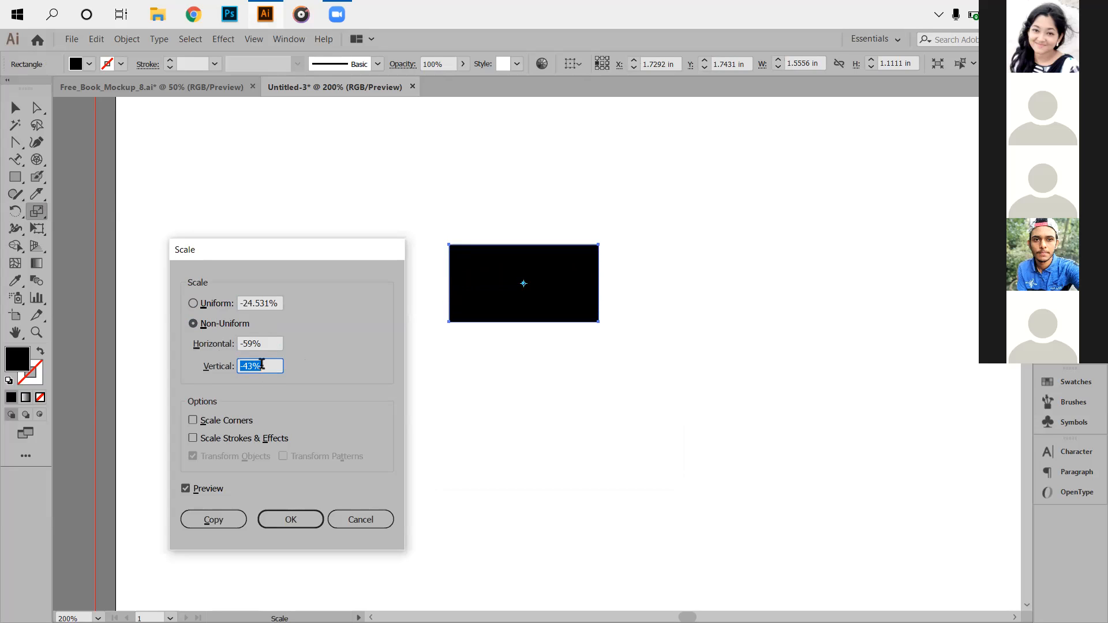
scroll(267, 364, down, 20)
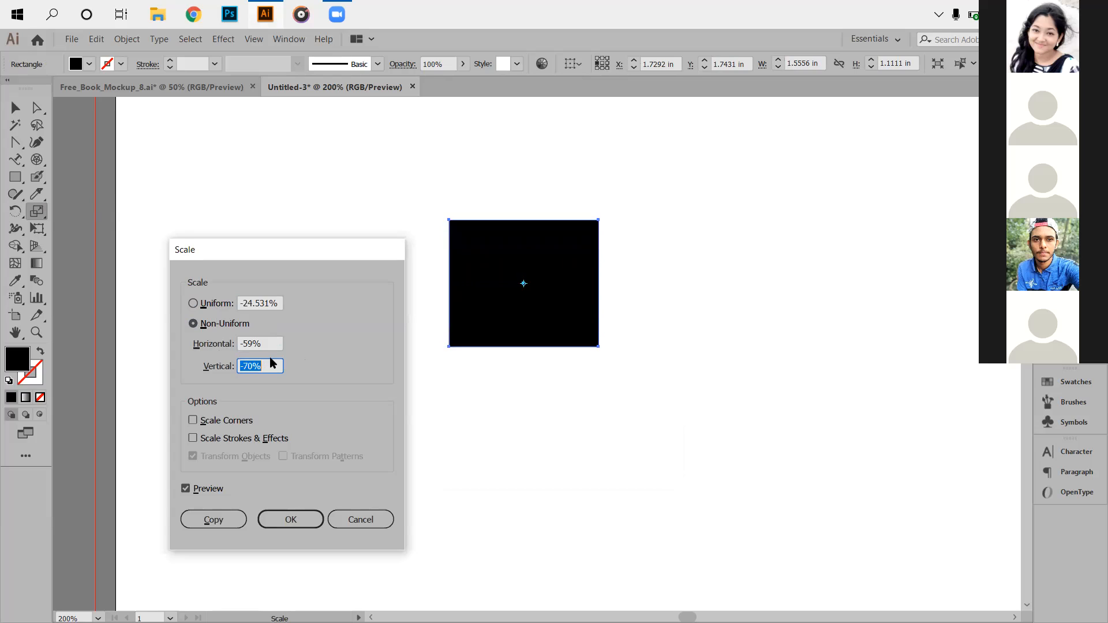
scroll(274, 365, down, 18)
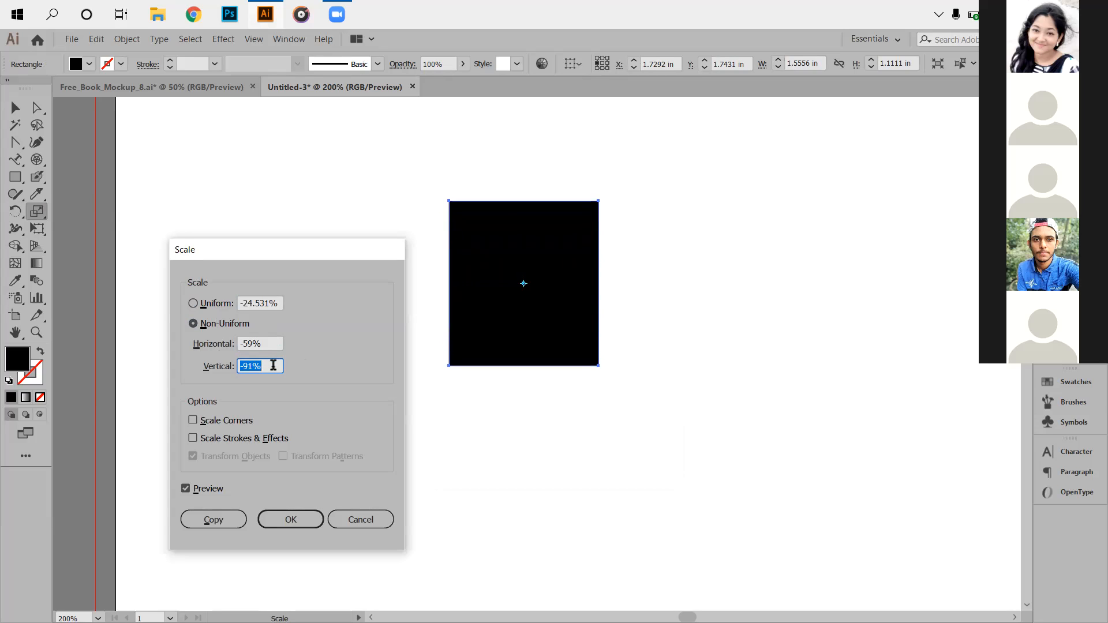
scroll(273, 366, up, 6)
scroll(271, 365, up, 16)
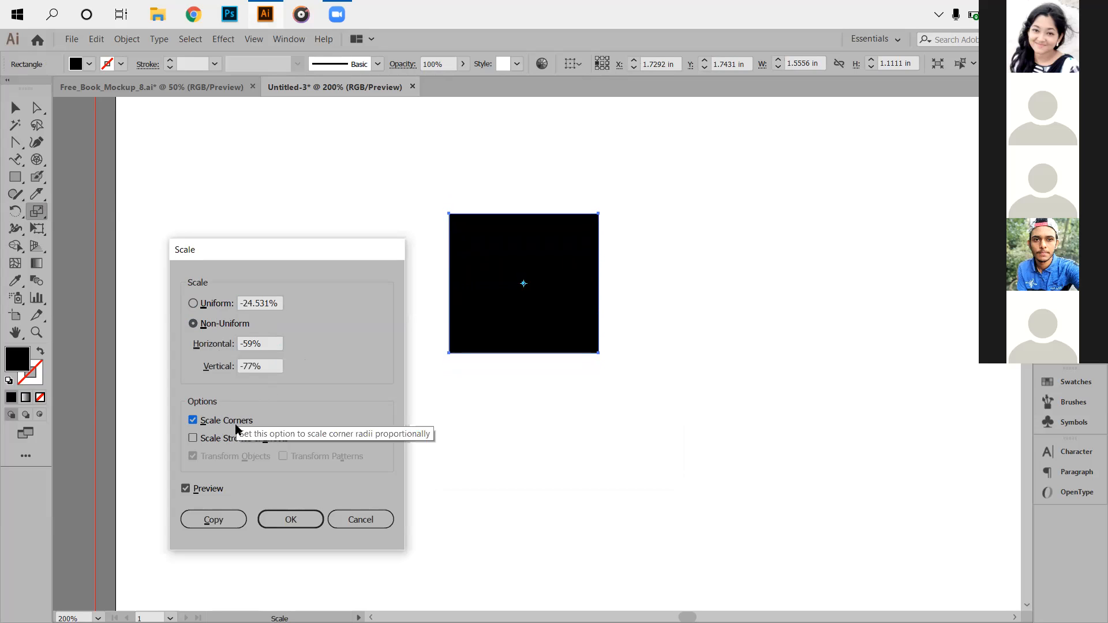
click(213, 520)
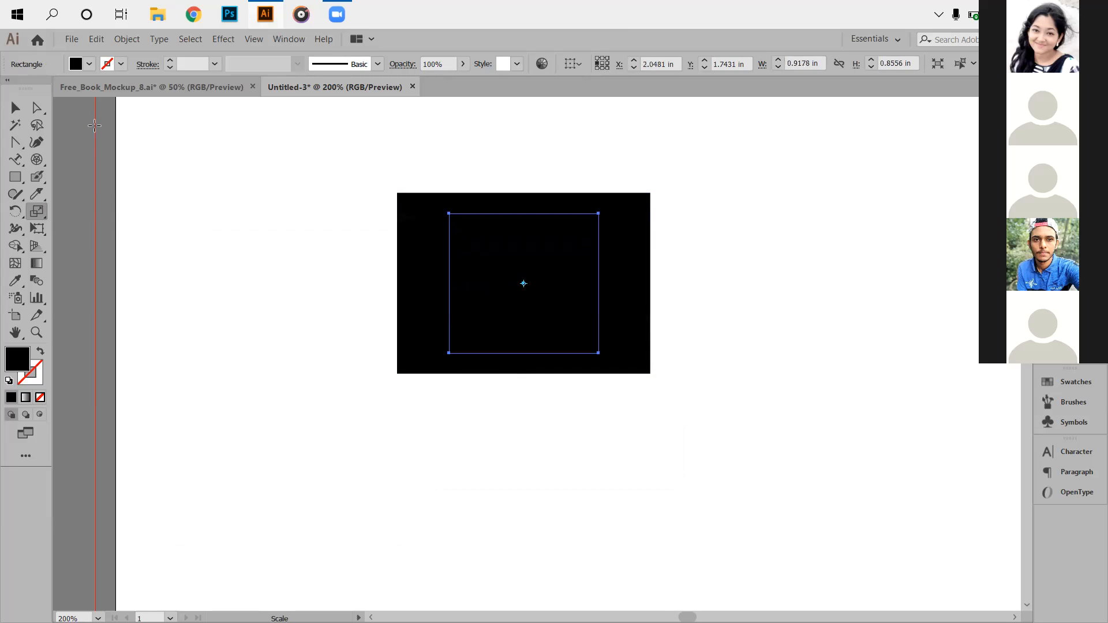
click(16, 107)
Drag the smaller copy left of the big rectangle, then open Shear at 0° horizontal.
drag(478, 277, 257, 265)
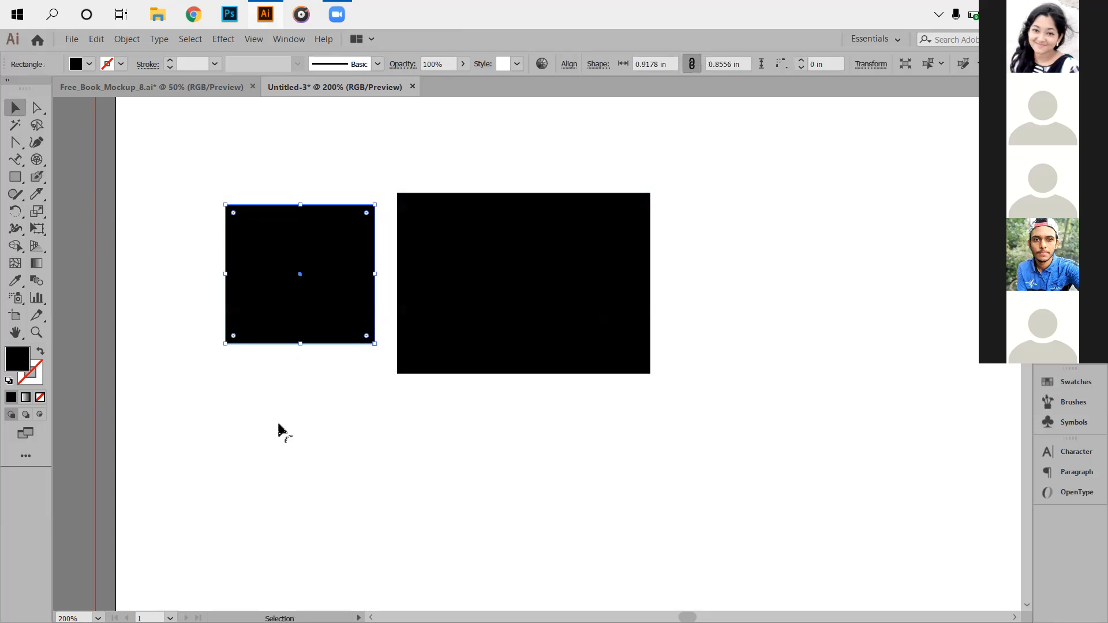
click(278, 424)
right_click(34, 211)
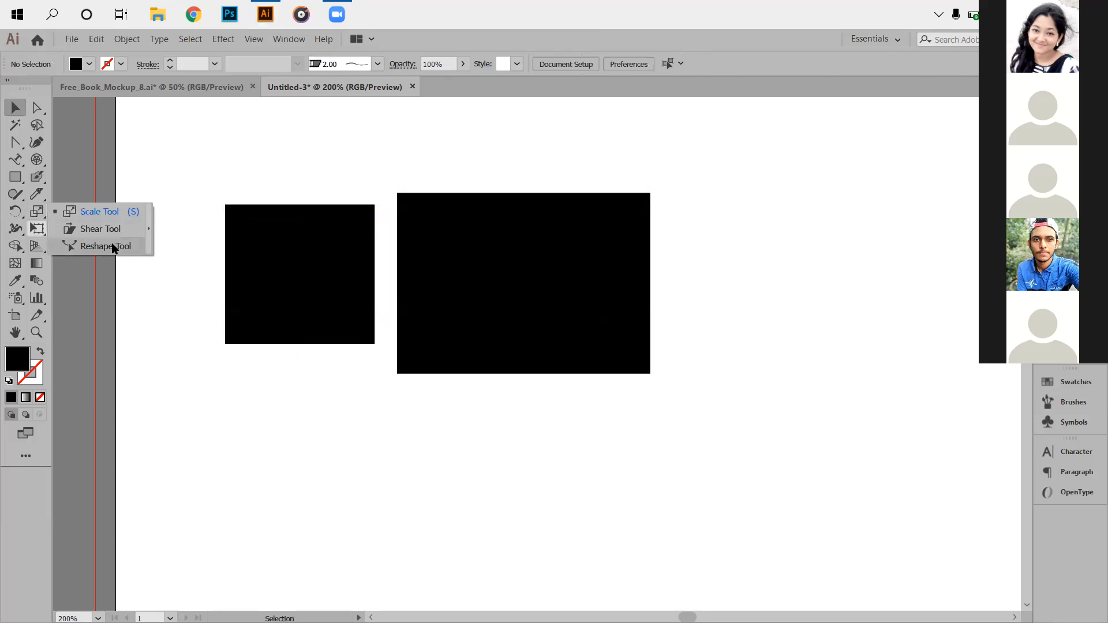
click(100, 230)
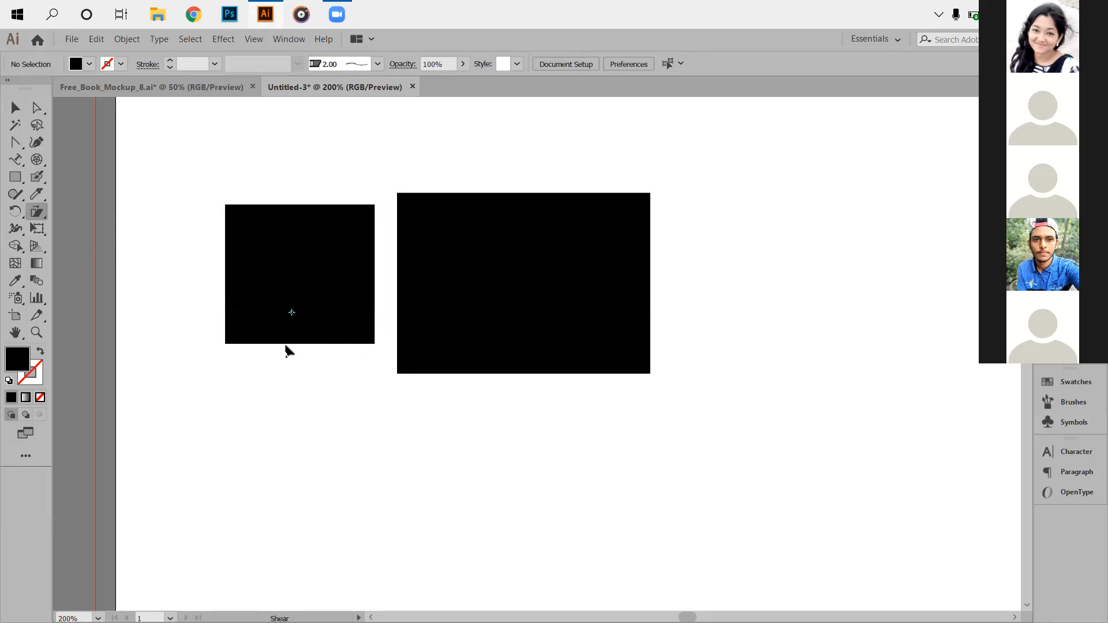
alt+click(293, 313)
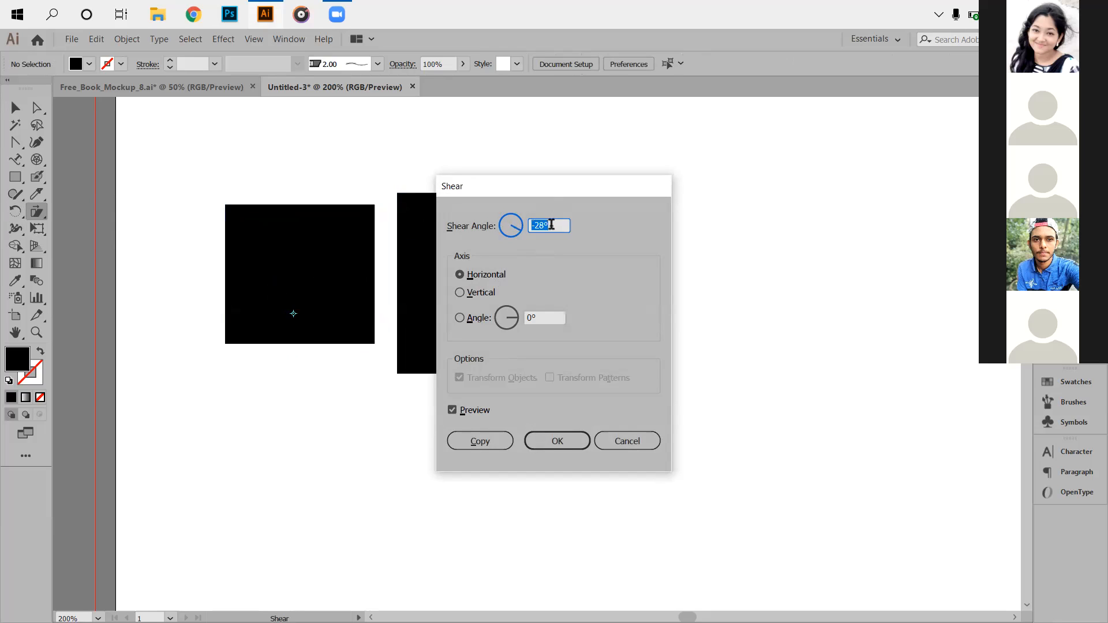
Abandon the vertical-axis shear trial and select both black rectangles.
click(465, 293)
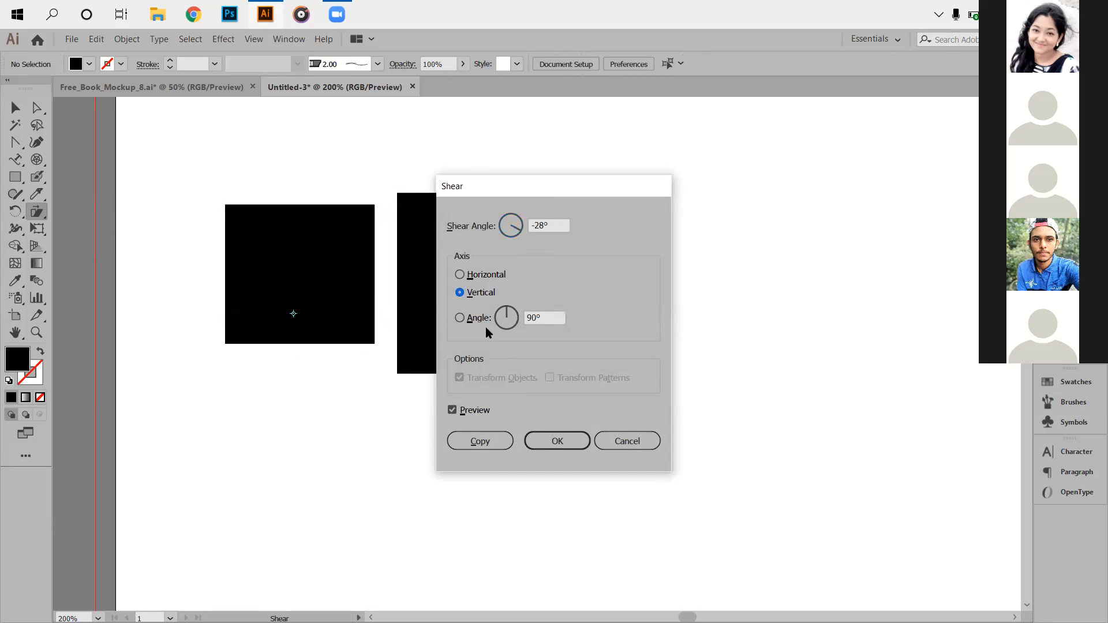
click(628, 441)
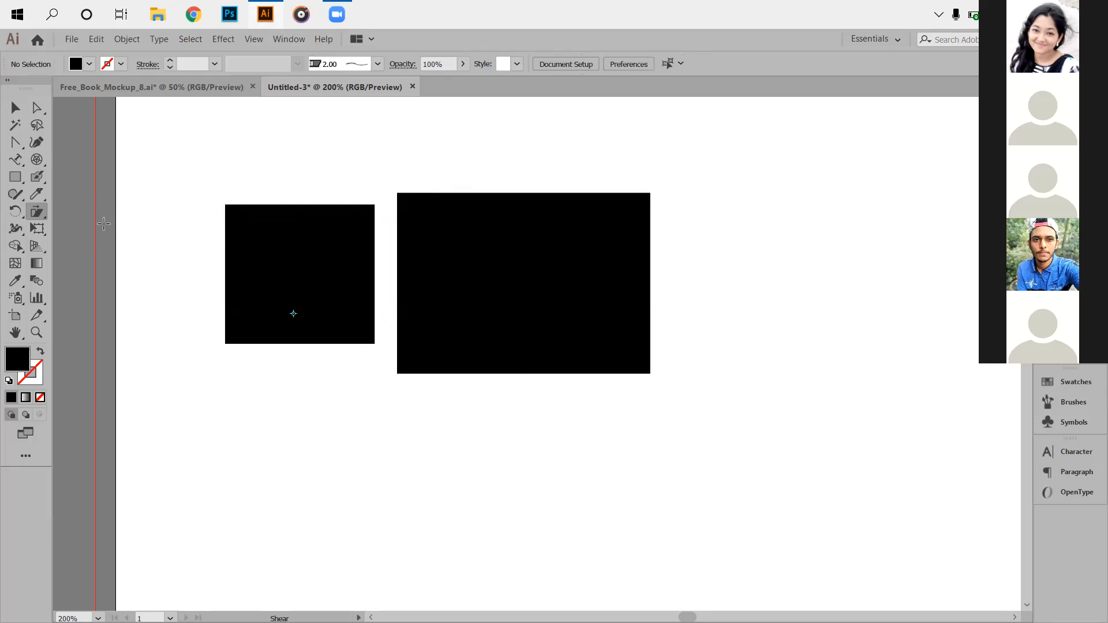
click(15, 107)
drag(202, 172, 653, 456)
Delete both rectangles and draw a tall, narrow black bar.
key(Delete)
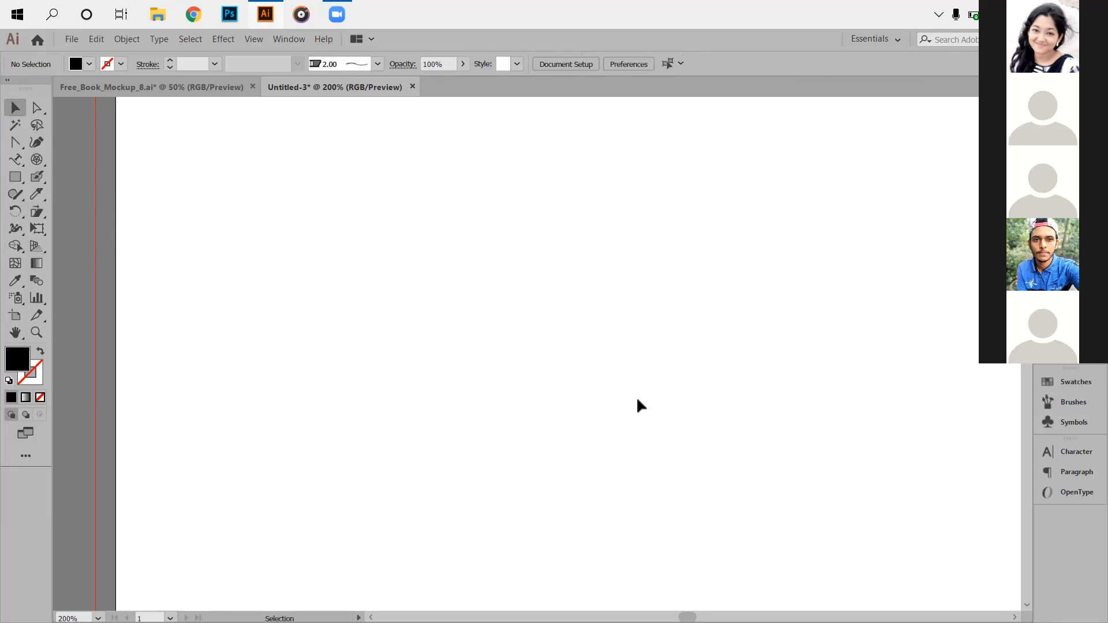
click(15, 176)
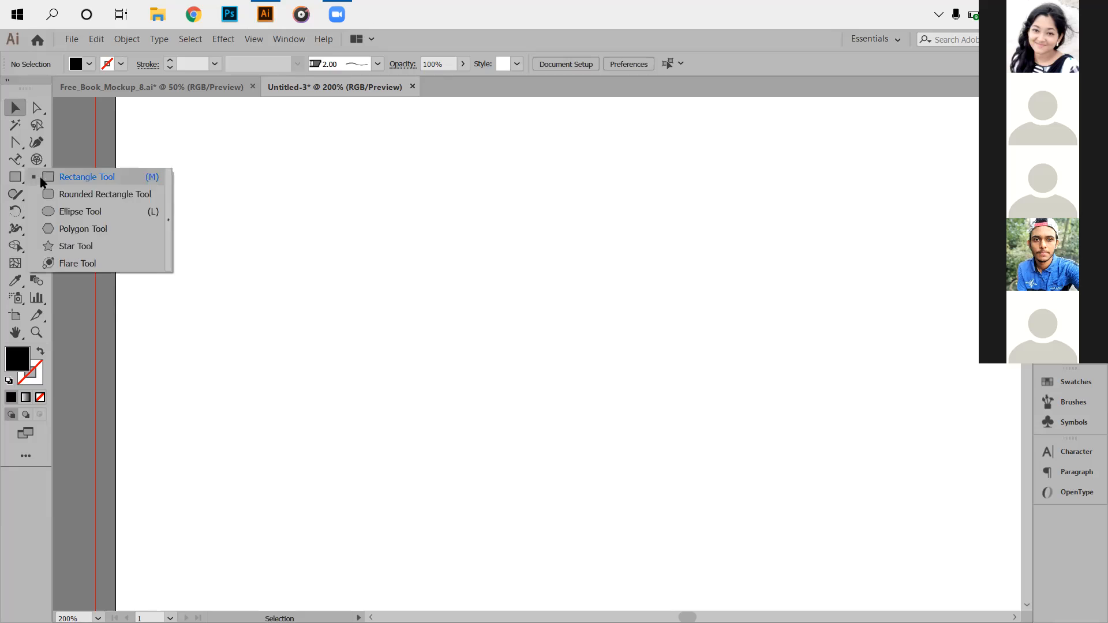
click(86, 175)
drag(362, 189, 406, 399)
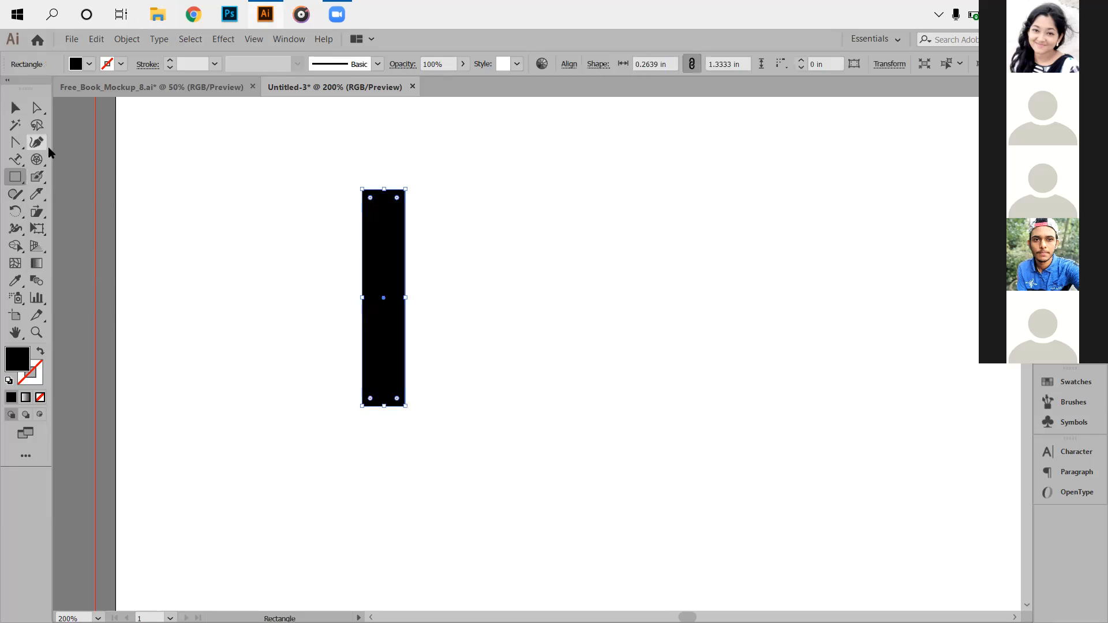
Bring up the Shear settings for the bar with Preview turned on.
click(15, 108)
click(37, 211)
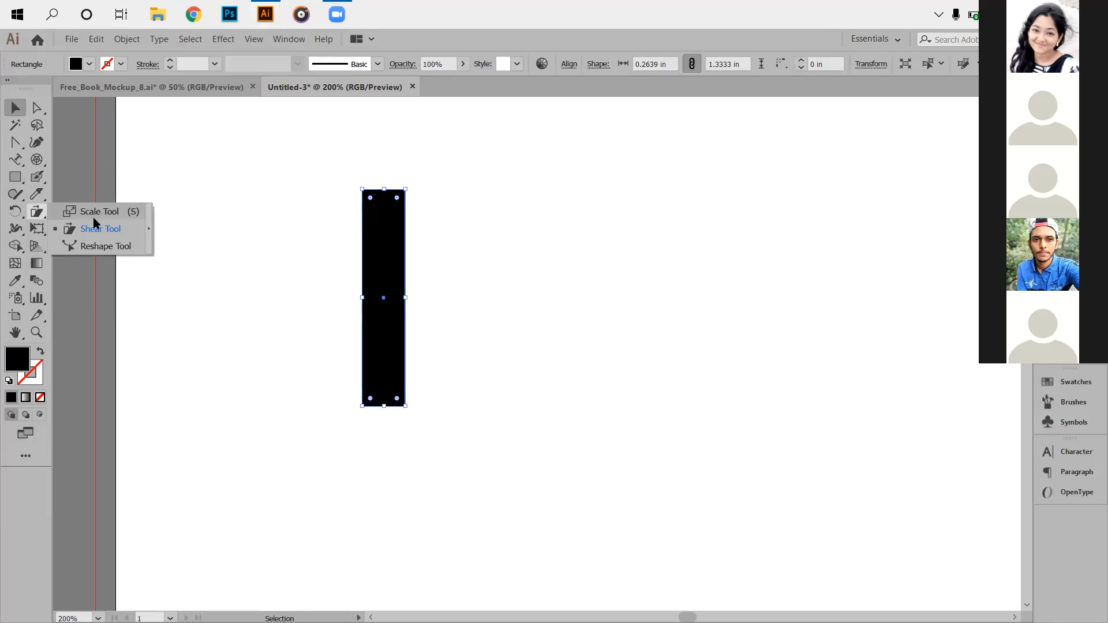
click(86, 228)
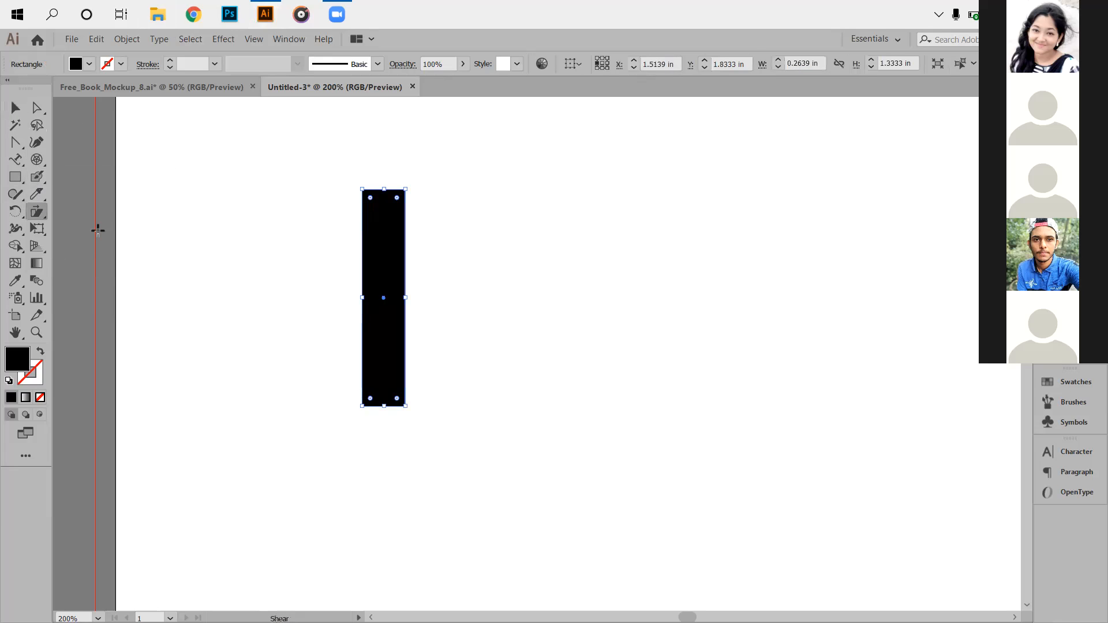
alt+click(383, 298)
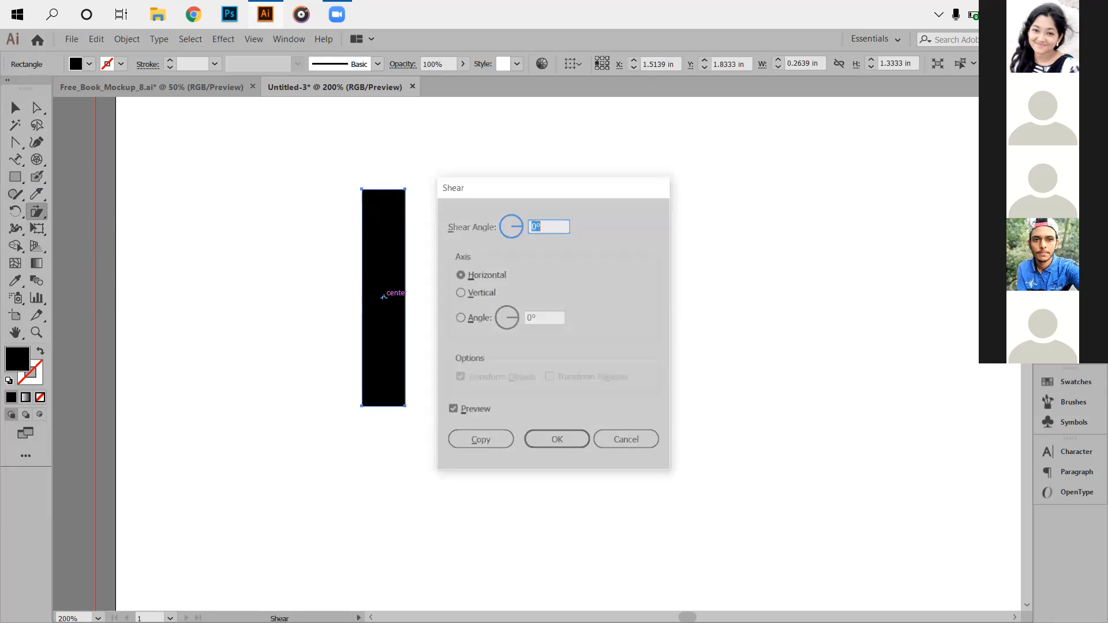
click(459, 412)
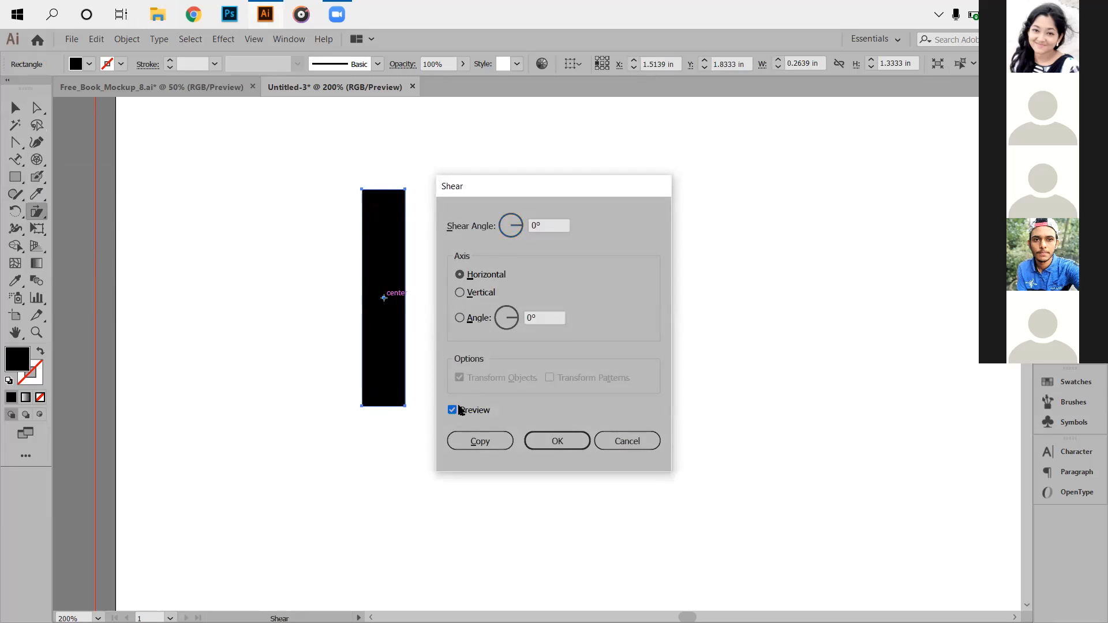
click(542, 225)
scroll(540, 226, down, 19)
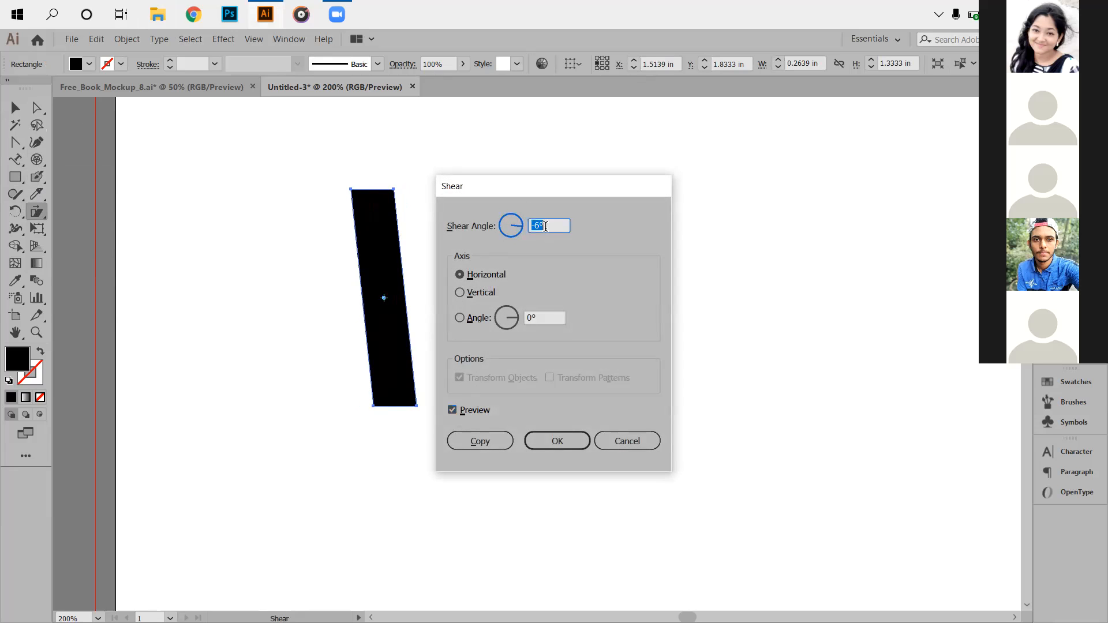
scroll(540, 225, down, 7)
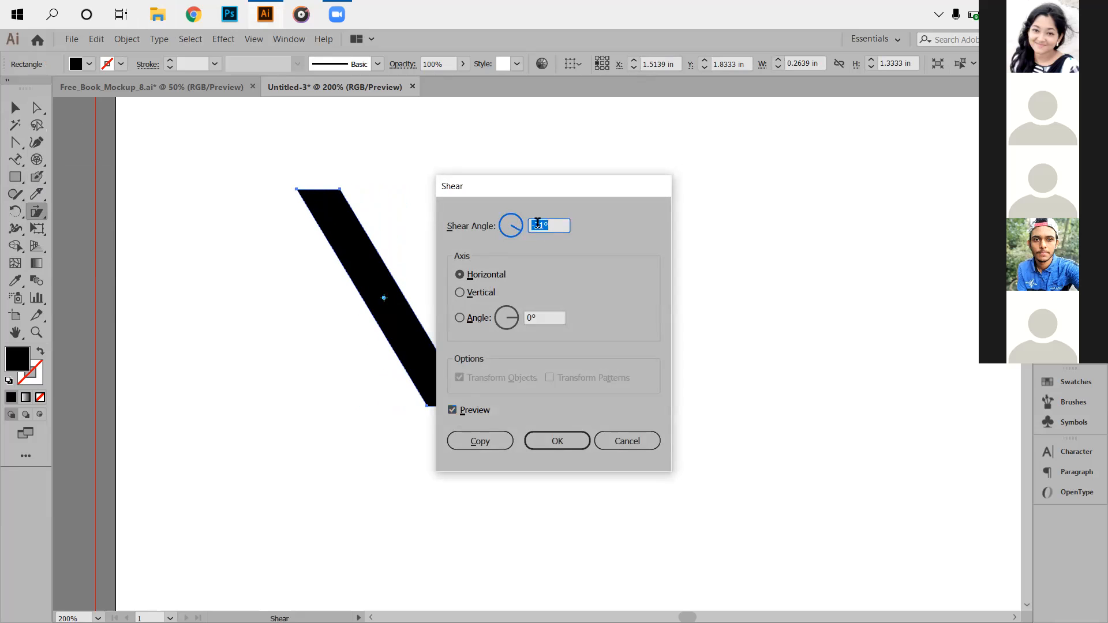
scroll(535, 224, up, 20)
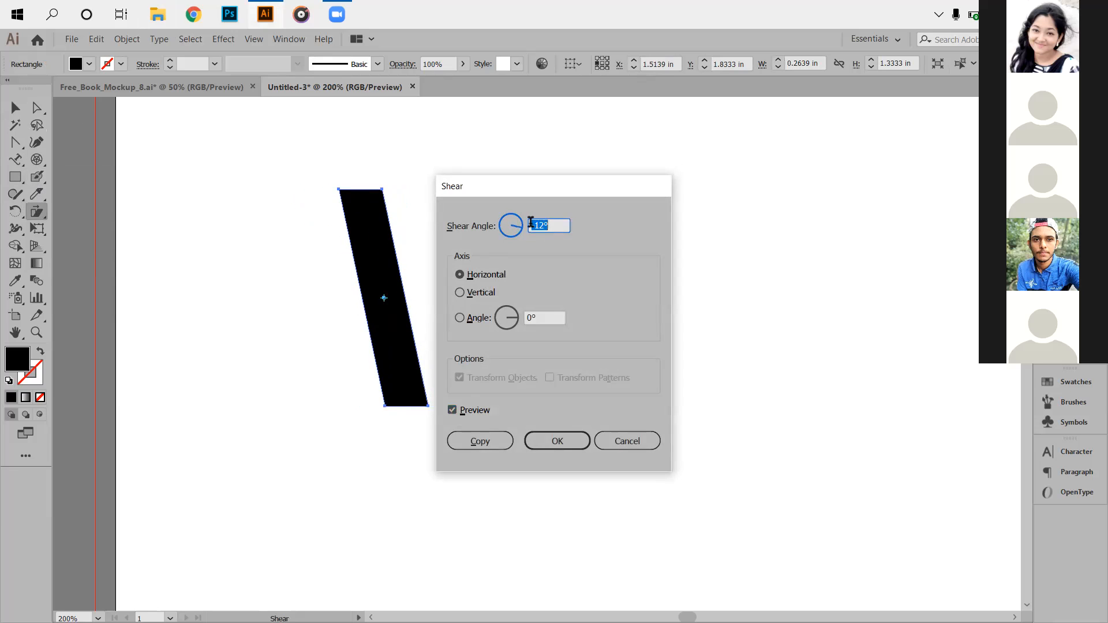
scroll(546, 227, up, 20)
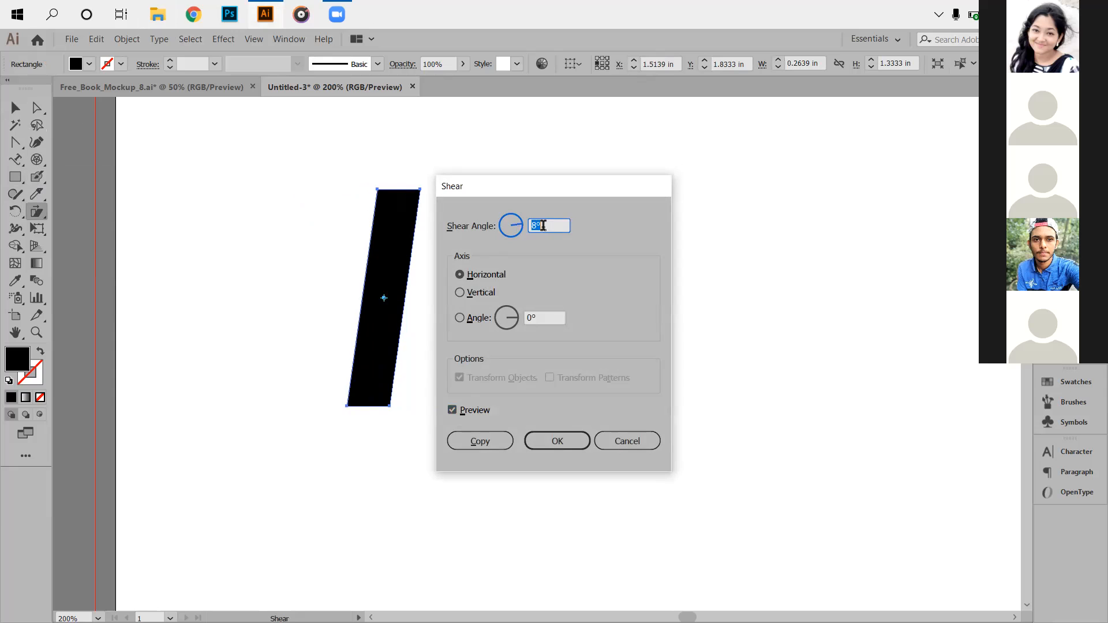
scroll(540, 224, up, 6)
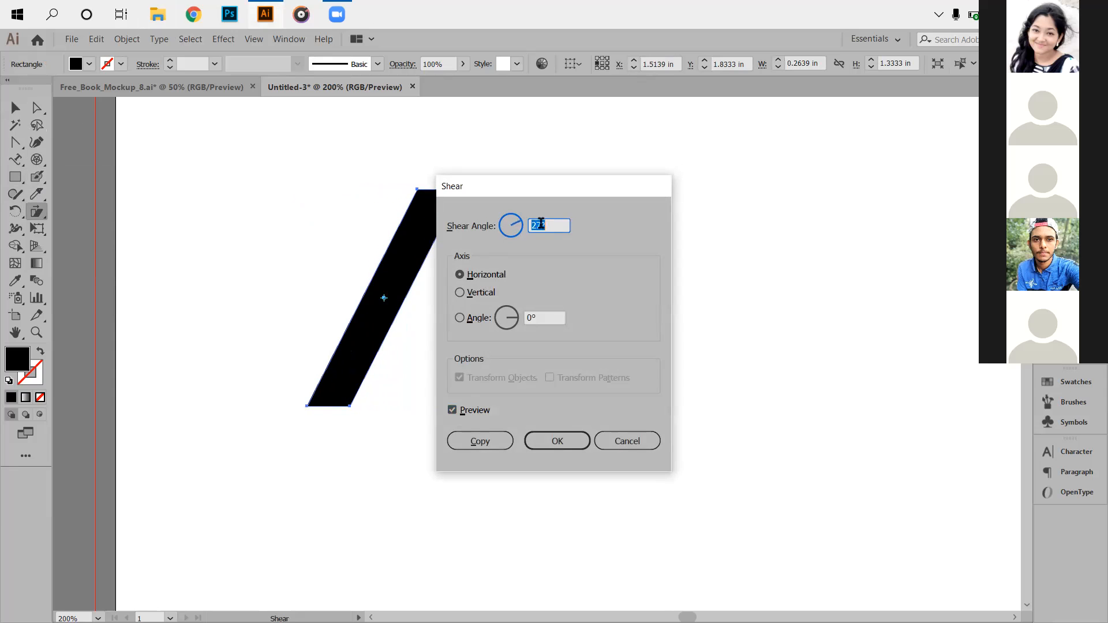
drag(548, 186, 723, 202)
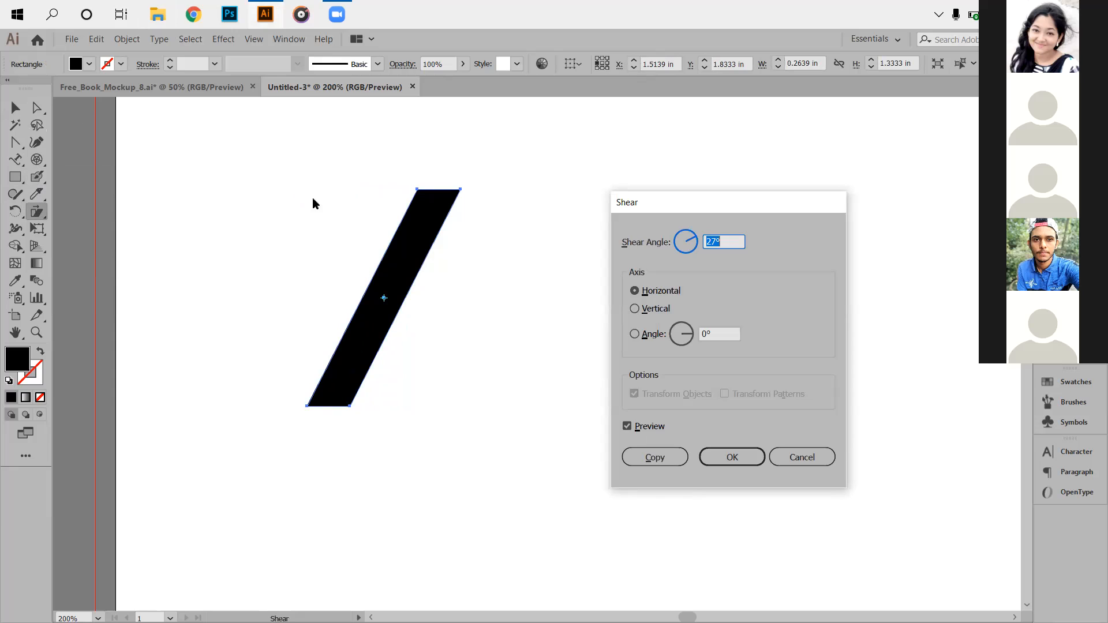
Preview a 35° shear along a custom 13° axis angle.
key(Up)
key(Up)
key(Up)
key(Up)
key(Up)
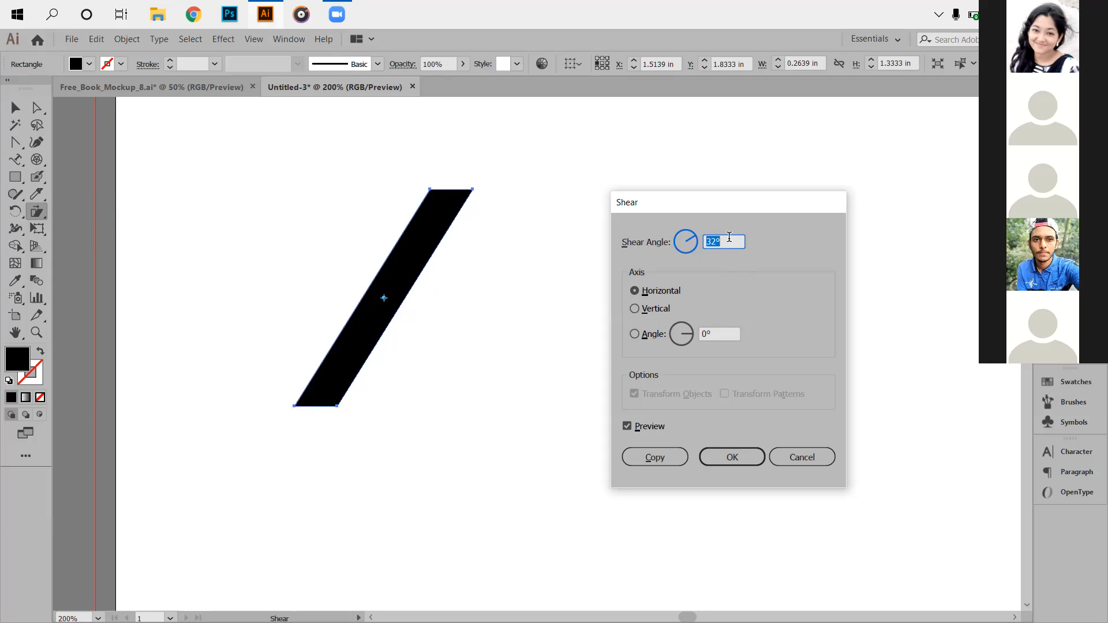
key(Up)
key(Up)
key(Up)
key(Up)
key(Up)
key(Up)
key(Up)
key(Up)
key(Up)
key(Up)
key(Up)
key(Up)
key(Up)
key(Up)
key(Up)
key(Up)
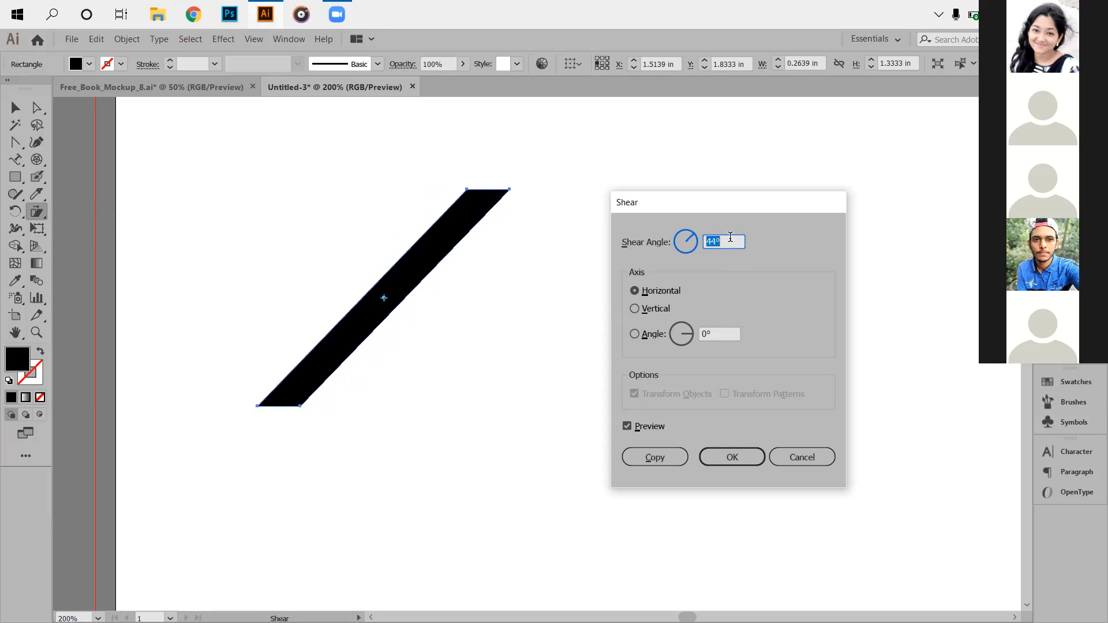
key(Down)
key(Down)
key(Down)
key(Down)
key(Down)
key(Down)
key(Down)
key(Down)
key(Down)
key(Down)
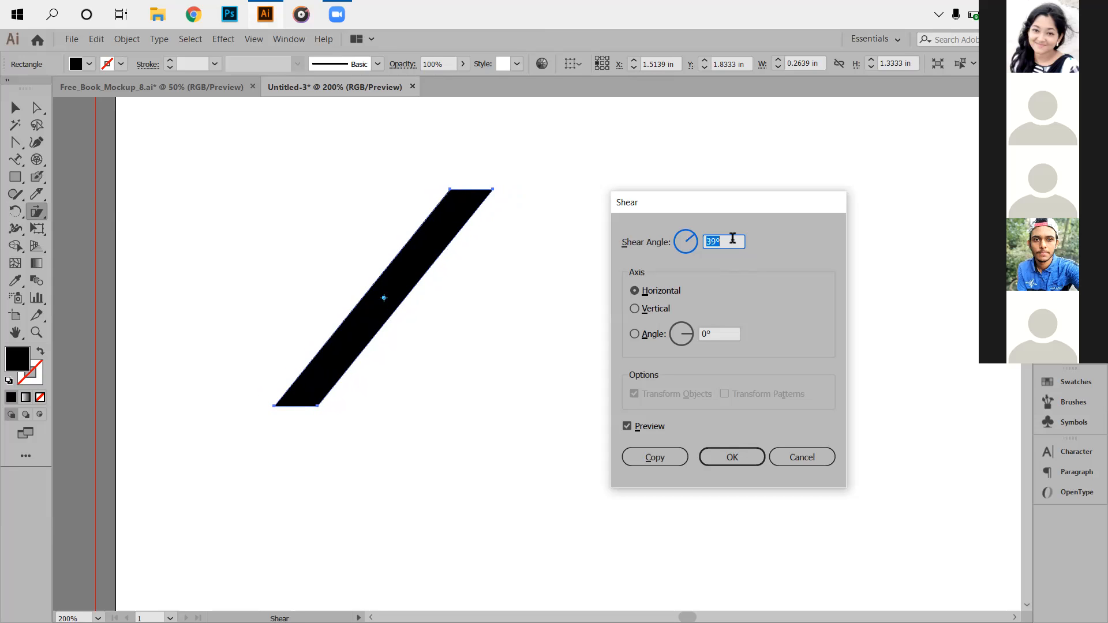
key(Down)
key(Down)
key(Down)
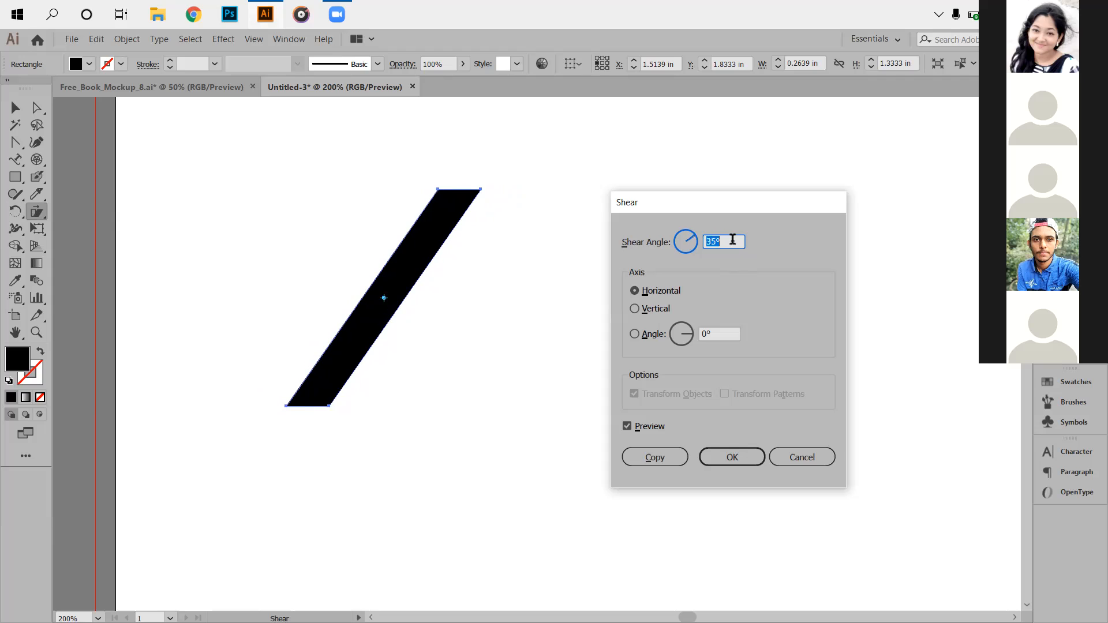
click(712, 333)
key(Up)
key(Up)
key(Up)
key(Up)
key(Up)
key(Up)
key(Up)
key(Up)
key(Up)
key(Up)
key(Up)
key(Up)
key(Up)
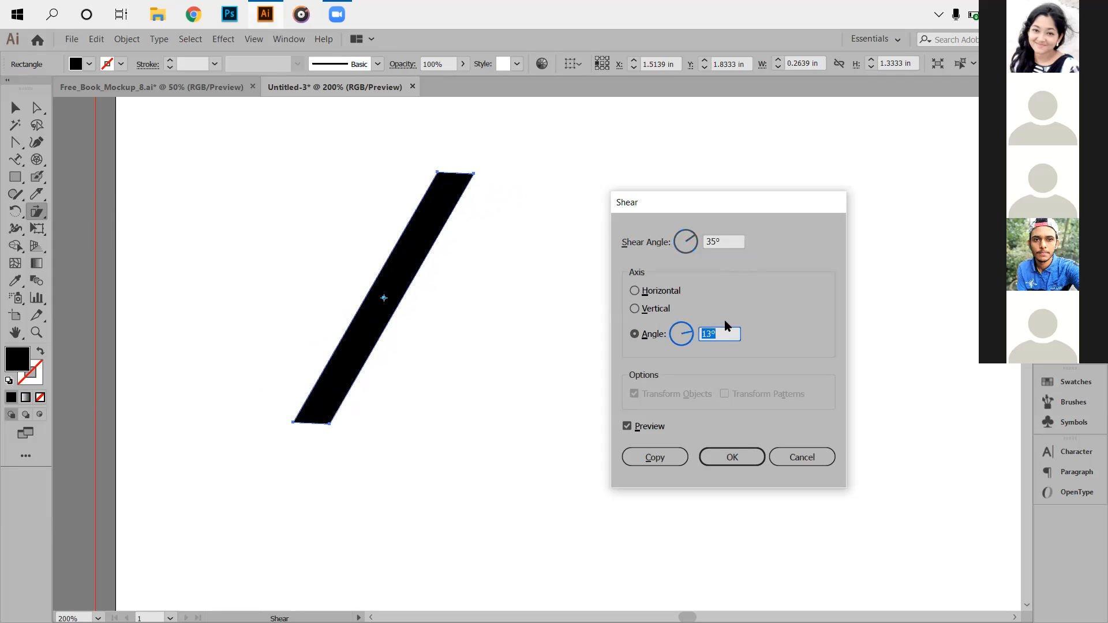
key(Up)
key(Up)
key(Up)
key(Down)
key(Down)
key(Down)
Cancel the shear and swap the bar's fill and stroke using the Width tool.
click(803, 457)
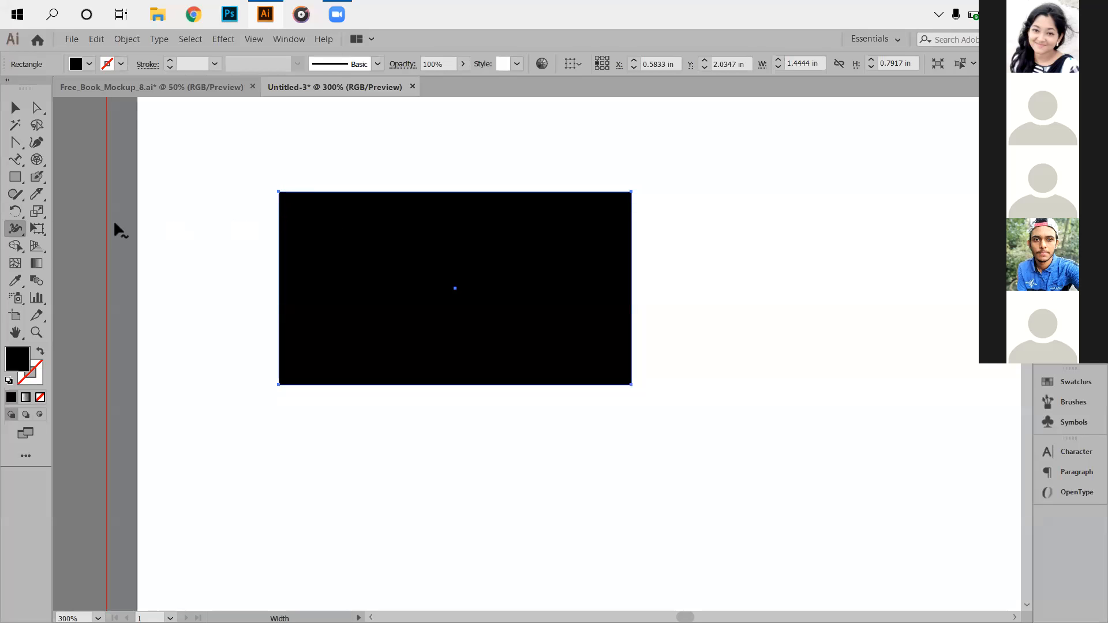
click(15, 229)
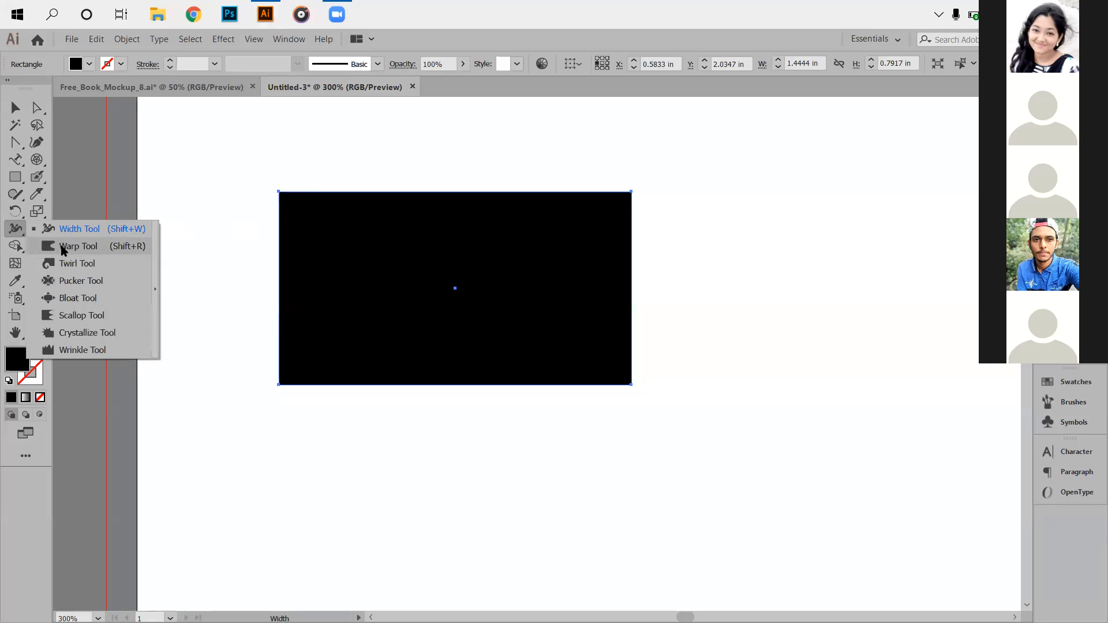
click(15, 374)
click(41, 351)
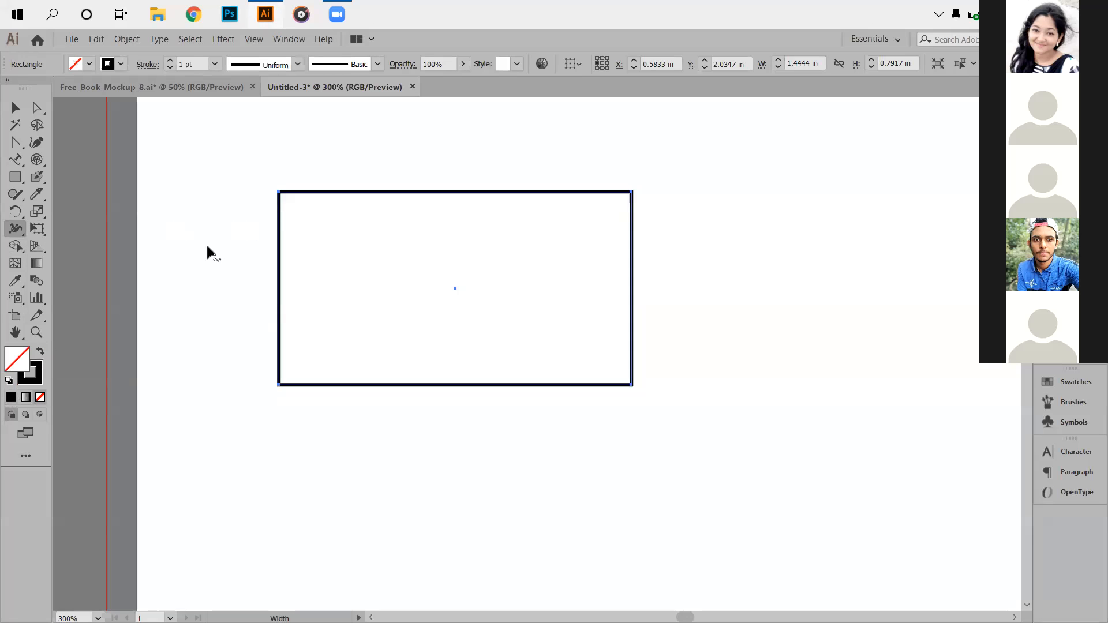
Add width points to swell the top, left and right edges into tapered bulges, then select the outline.
mouse_move(310, 193)
mouse_down()
mouse_move(317, 223)
mouse_move(356, 207)
mouse_up()
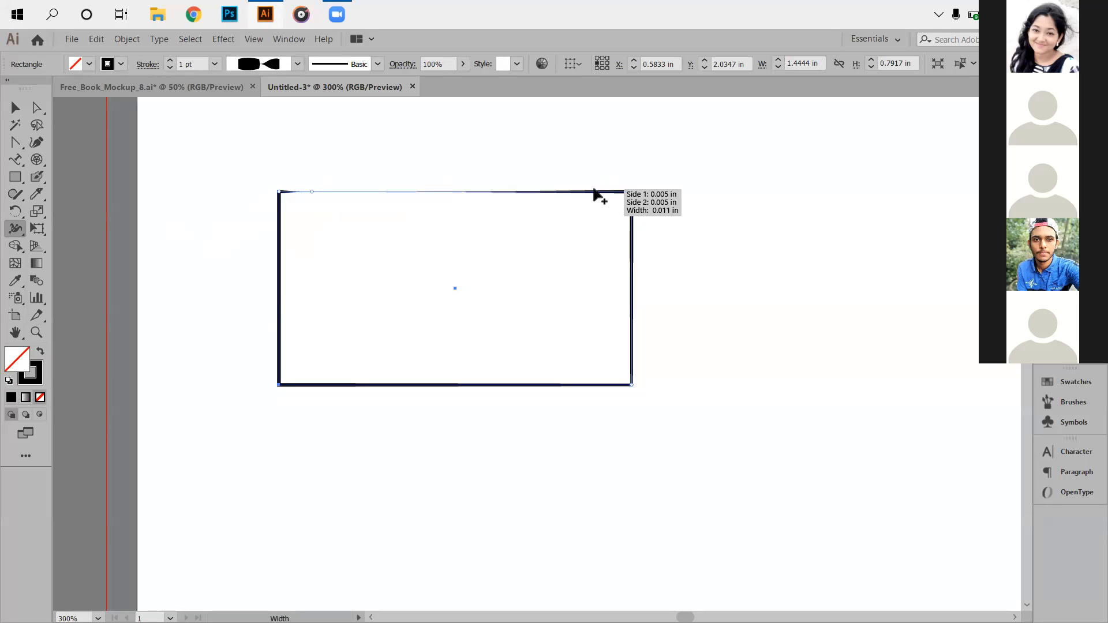
drag(597, 193, 547, 202)
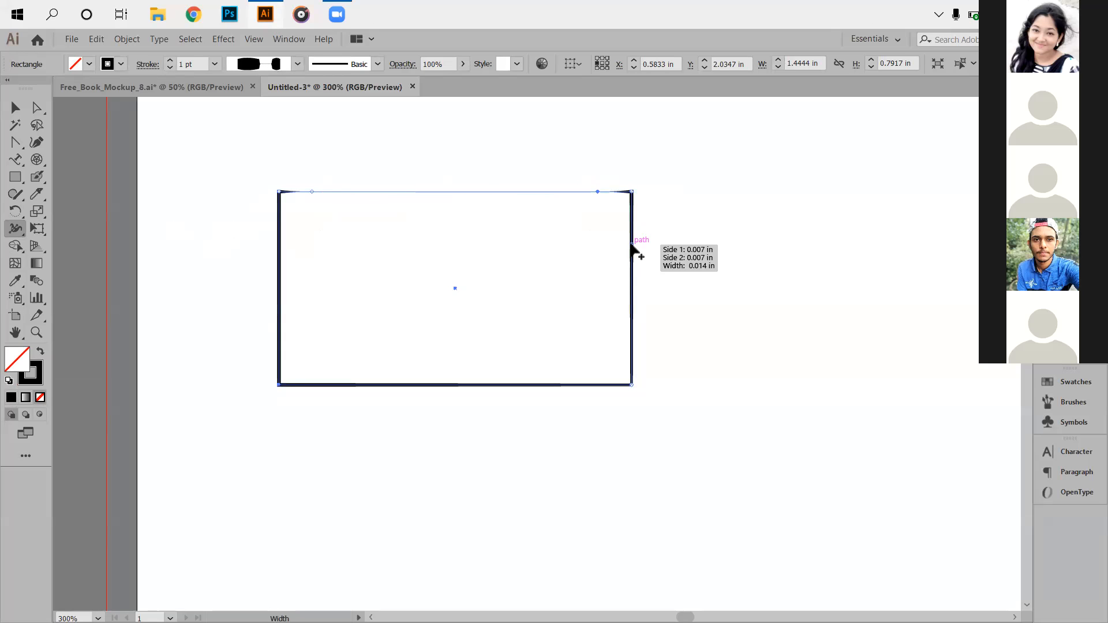
drag(633, 255, 637, 303)
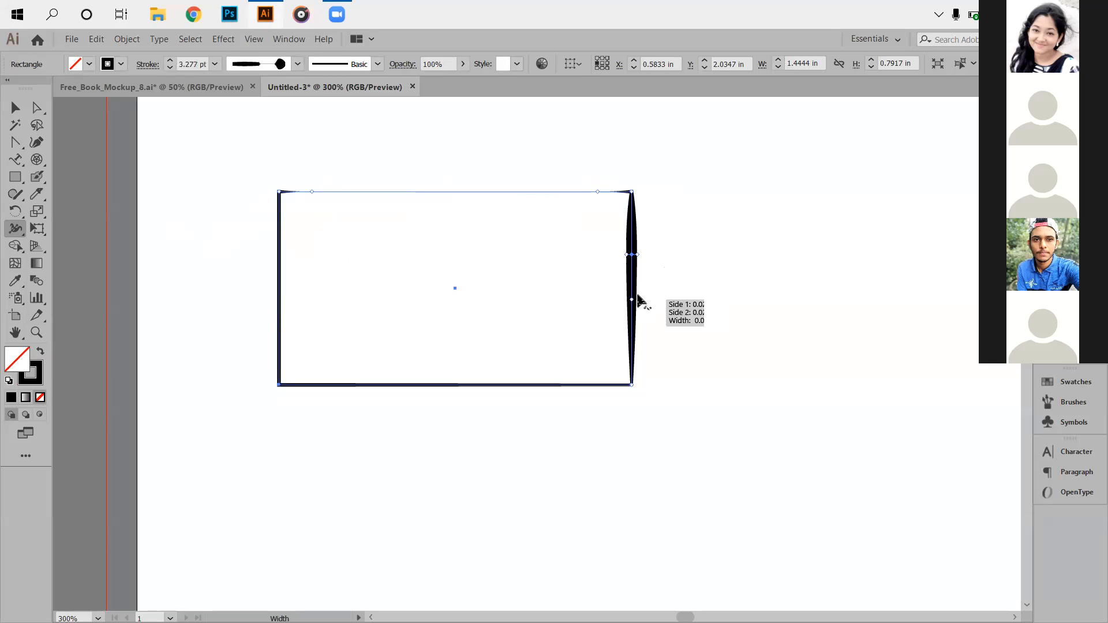
mouse_move(639, 255)
mouse_down()
mouse_move(663, 262)
mouse_move(678, 250)
mouse_move(662, 204)
mouse_move(653, 212)
mouse_up()
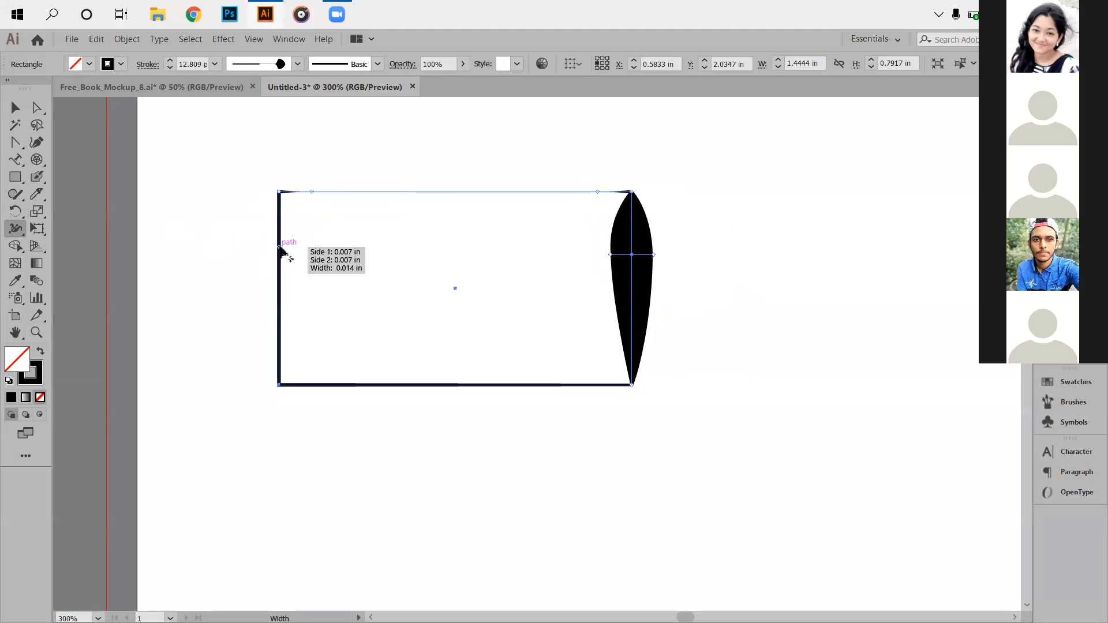
mouse_move(279, 244)
mouse_down()
mouse_move(309, 247)
mouse_move(295, 249)
mouse_up()
click(15, 107)
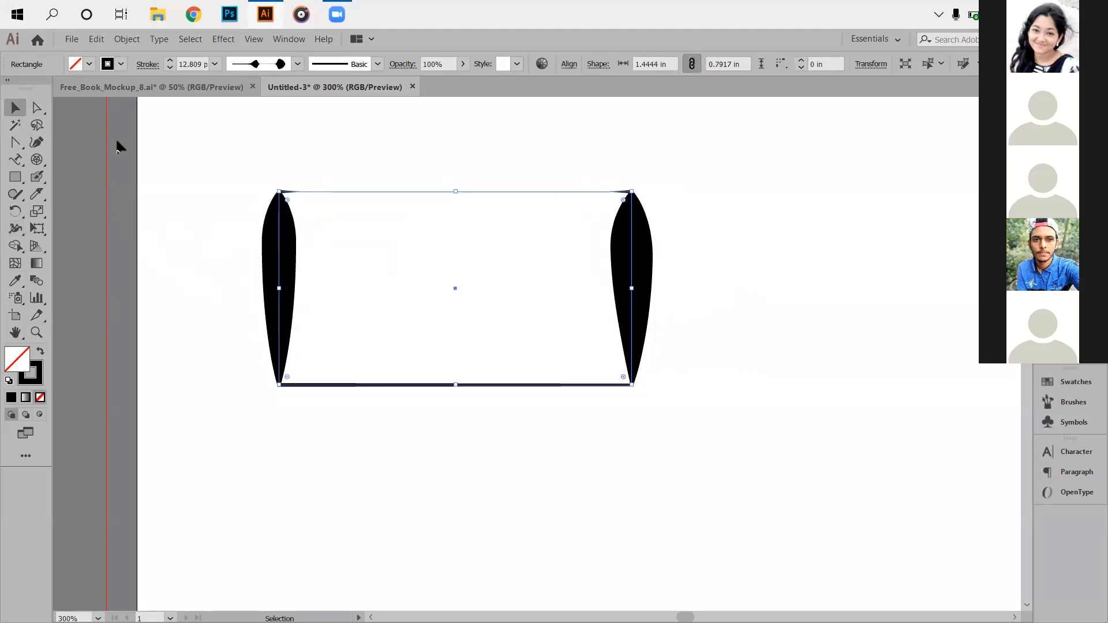
click(396, 289)
drag(200, 181, 703, 442)
Delete the teardrop art and draw a new solid black rectangle with no outline.
key(Delete)
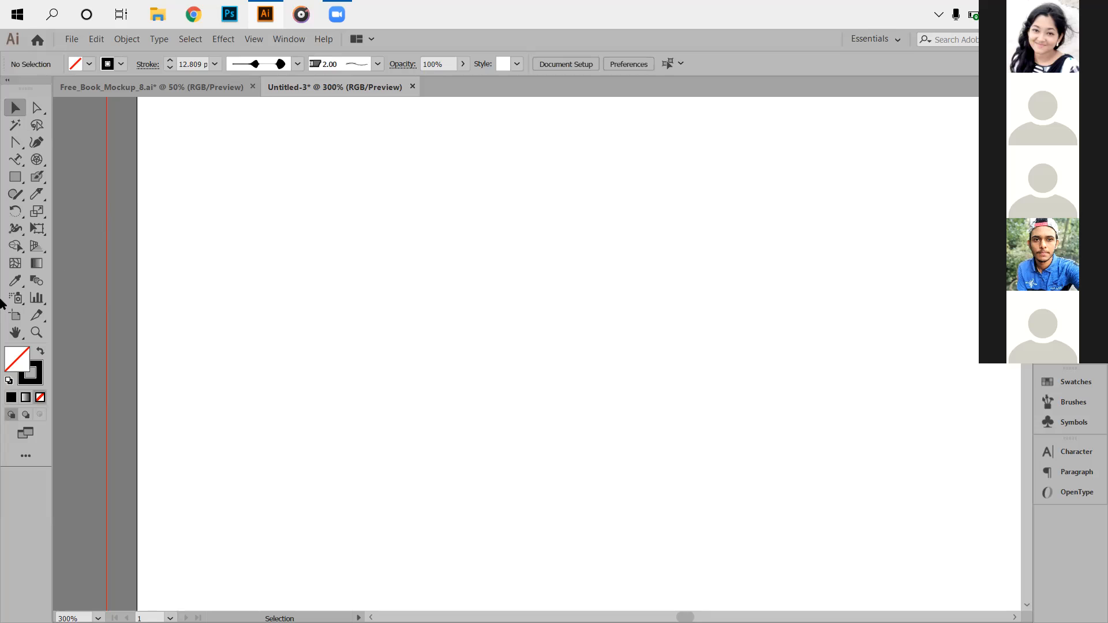
click(16, 228)
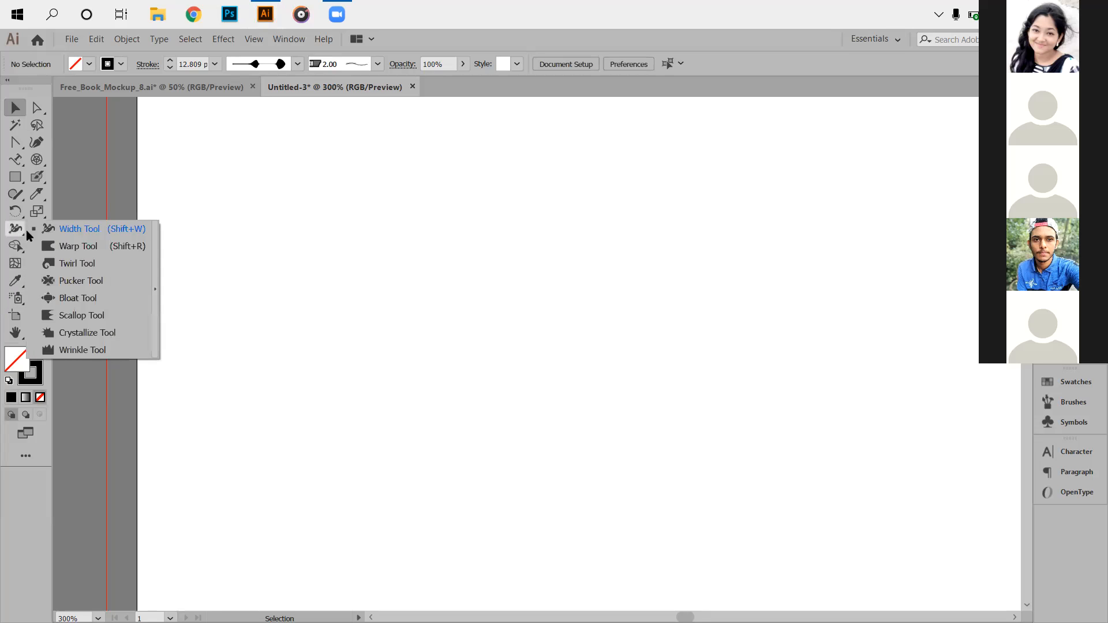
key(m)
drag(294, 189, 644, 377)
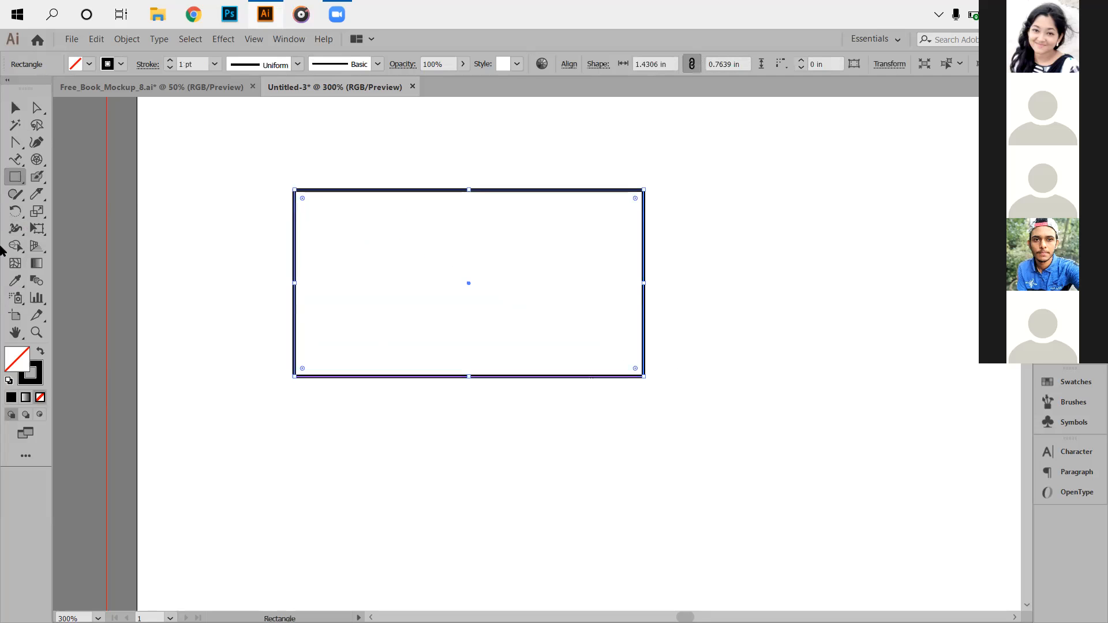
click(41, 354)
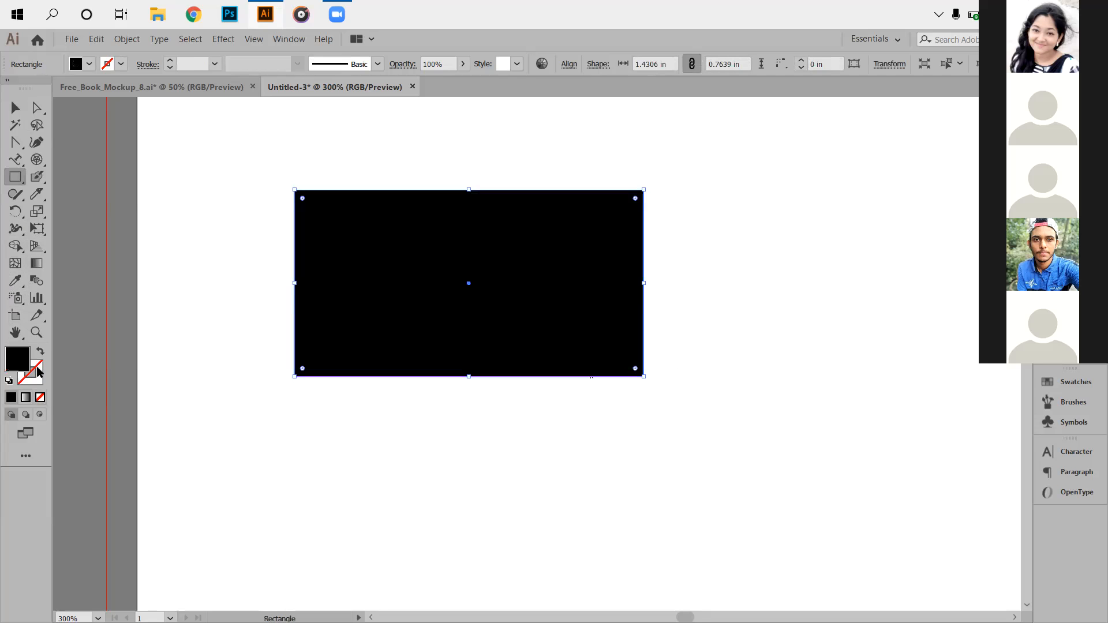
click(14, 232)
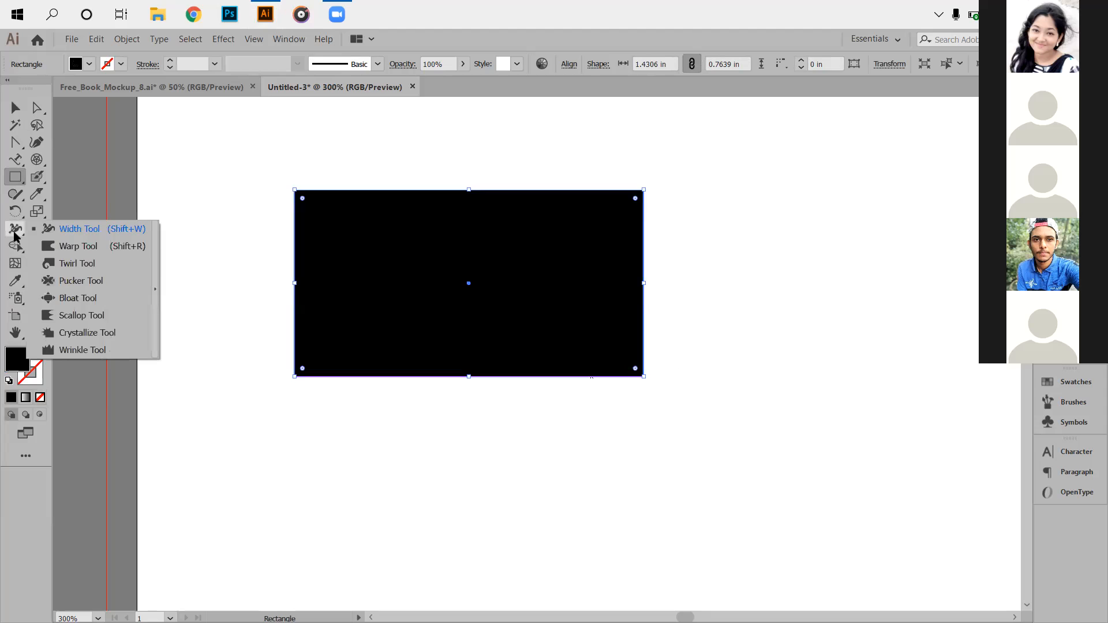
click(68, 246)
Warp the rectangle's top edge and corners into a wavy, shield-like blob.
alt+scroll(374, 206, down, 2)
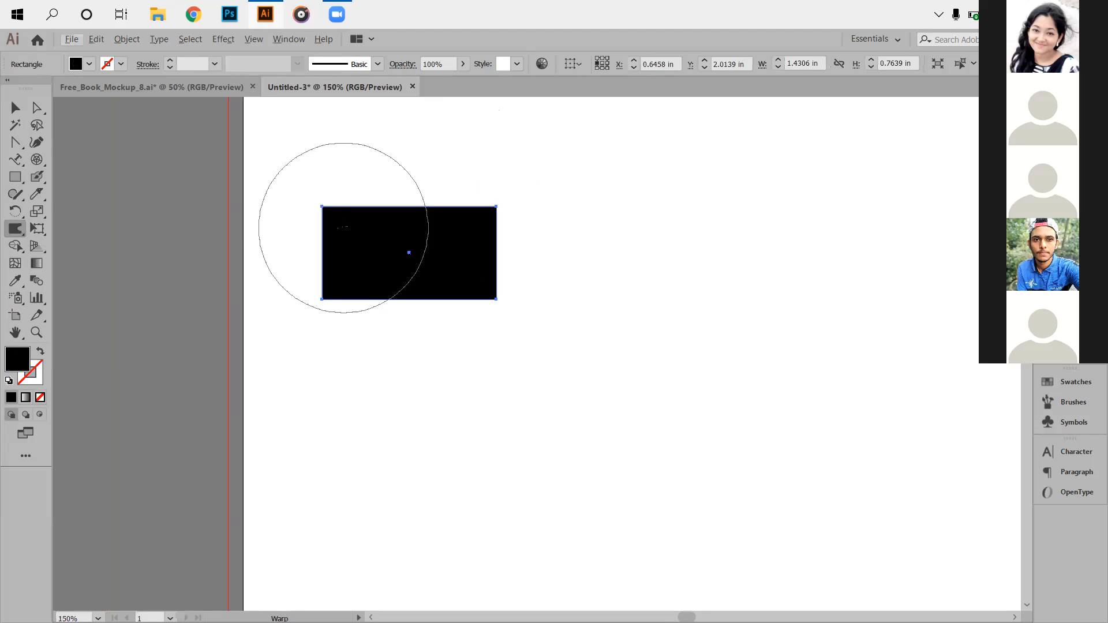
scroll(341, 224, up, 2)
mouse_move(344, 196)
mouse_down()
mouse_move(366, 257)
mouse_move(431, 247)
mouse_move(445, 260)
mouse_move(440, 283)
mouse_up()
mouse_move(490, 253)
mouse_down()
mouse_move(457, 293)
mouse_move(437, 292)
mouse_move(440, 316)
mouse_up()
key(ctrl+equal)
key(ctrl+equal)
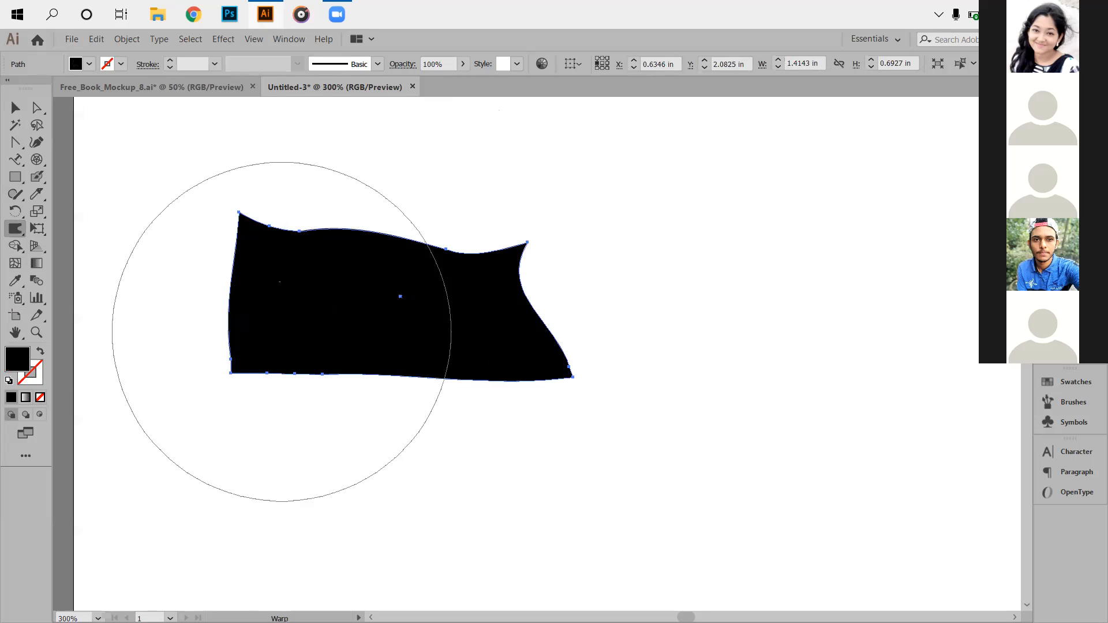
mouse_move(239, 212)
mouse_down()
mouse_move(283, 271)
mouse_move(326, 273)
mouse_up()
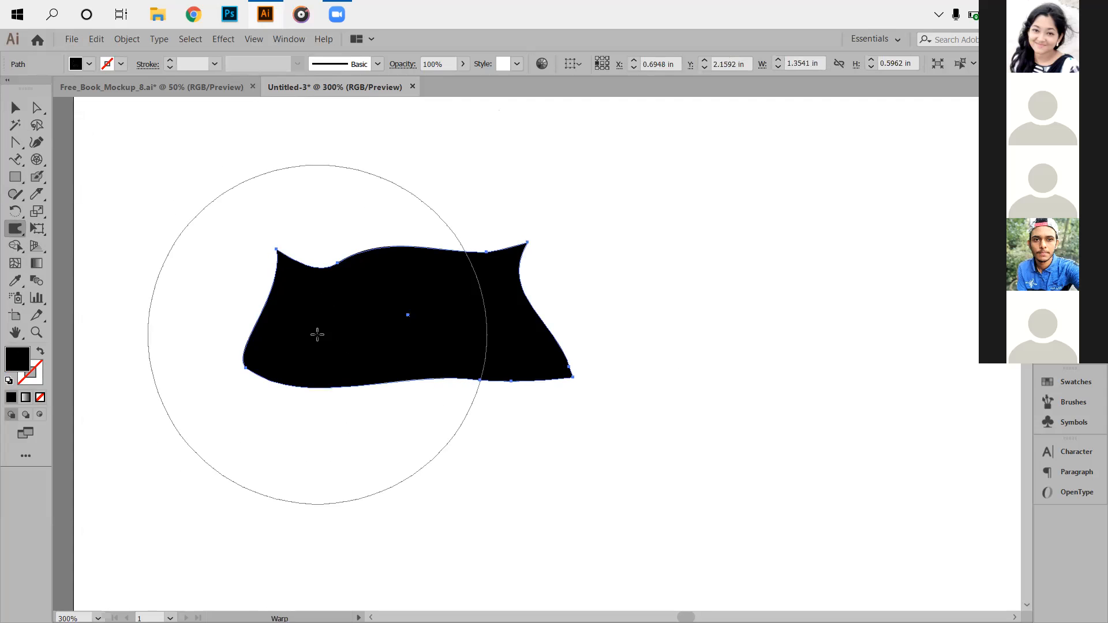
mouse_move(245, 367)
mouse_down()
mouse_move(306, 354)
mouse_move(332, 391)
mouse_move(332, 418)
mouse_move(367, 457)
mouse_move(447, 479)
mouse_move(456, 456)
mouse_up()
mouse_move(572, 376)
mouse_down()
mouse_move(527, 405)
mouse_move(467, 413)
mouse_move(477, 448)
mouse_move(465, 408)
mouse_move(458, 413)
mouse_up()
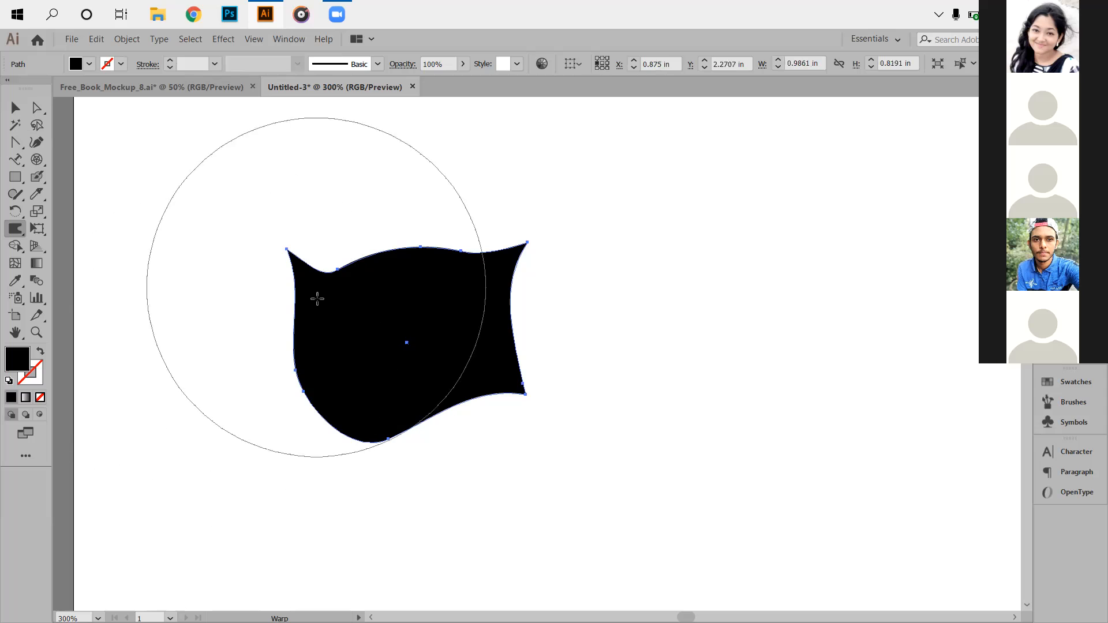
click(15, 230)
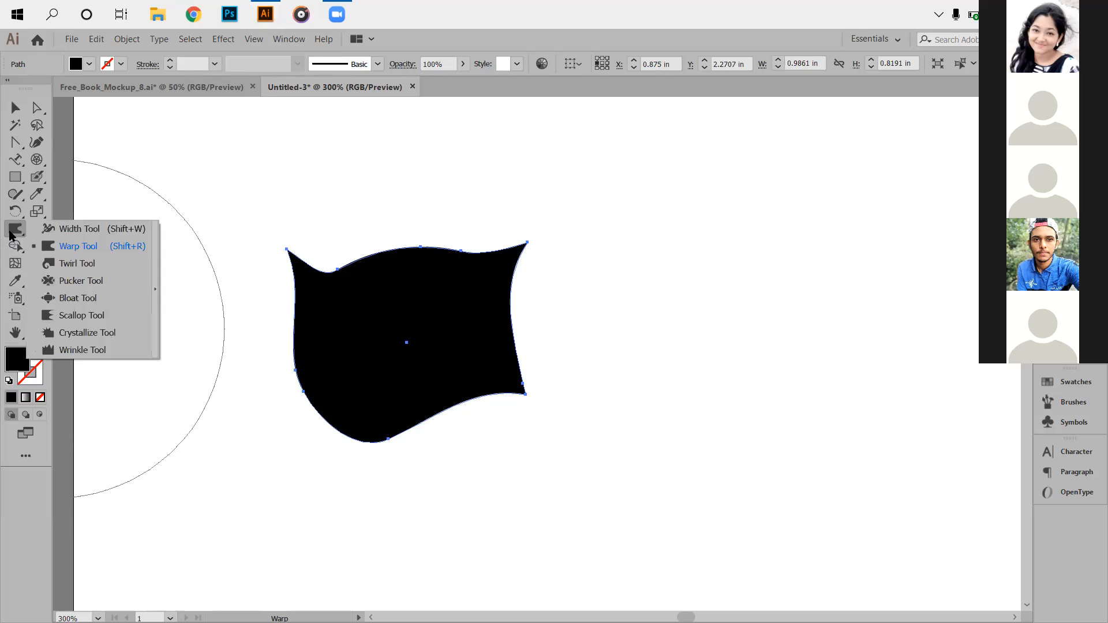
Twirl the left and right parts of the shape into dense spirals.
click(75, 264)
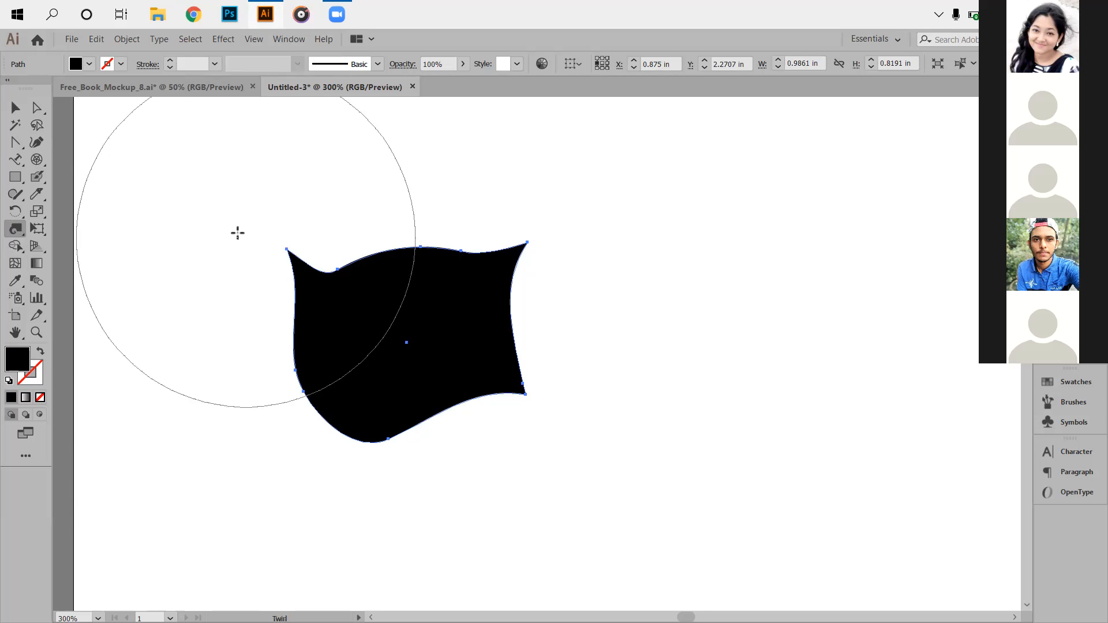
drag(287, 250, 246, 293)
mouse_move(437, 287)
mouse_down()
mouse_move(438, 317)
mouse_move(403, 320)
mouse_move(444, 290)
mouse_move(443, 304)
mouse_move(431, 304)
mouse_move(434, 281)
mouse_move(431, 300)
mouse_move(329, 298)
mouse_move(341, 293)
mouse_move(436, 367)
mouse_move(539, 258)
mouse_move(554, 220)
mouse_move(432, 298)
mouse_up()
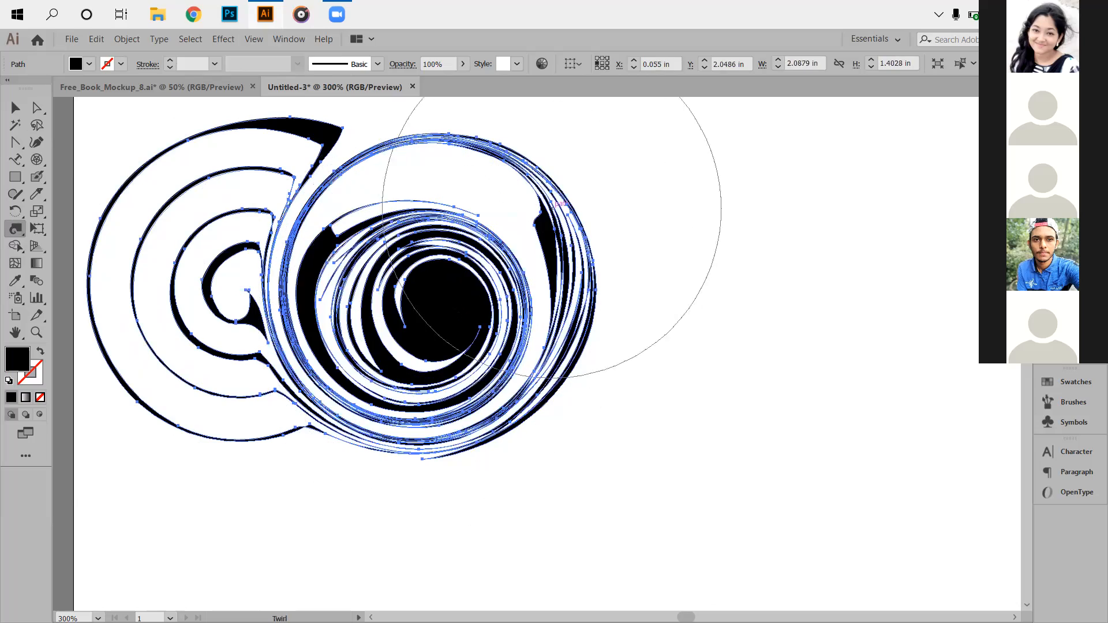
mouse_move(459, 312)
mouse_down()
mouse_move(500, 352)
mouse_move(479, 355)
mouse_move(494, 375)
mouse_move(453, 381)
mouse_move(487, 358)
mouse_move(516, 370)
mouse_up()
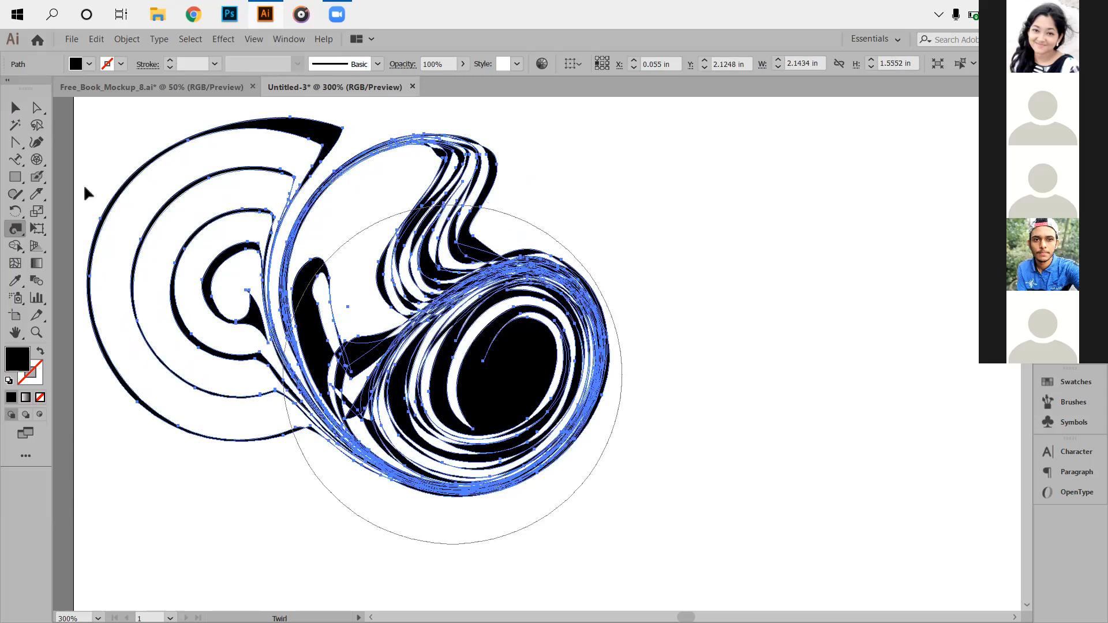
Select the swirled artwork and delete it.
key(v)
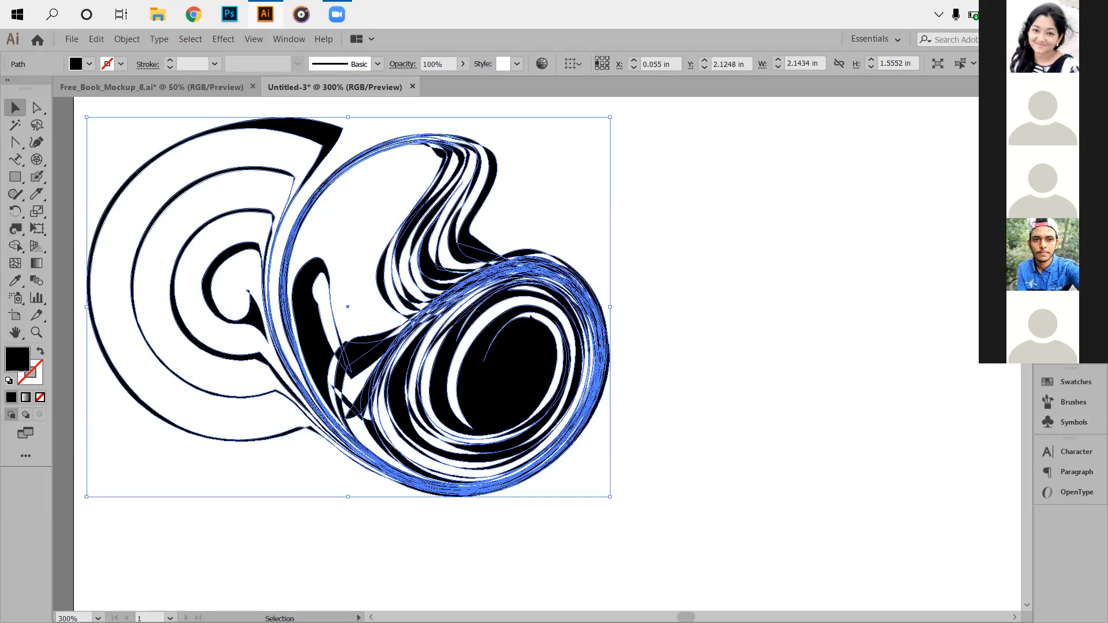
click(700, 247)
key(ctrl+minus)
key(ctrl+minus)
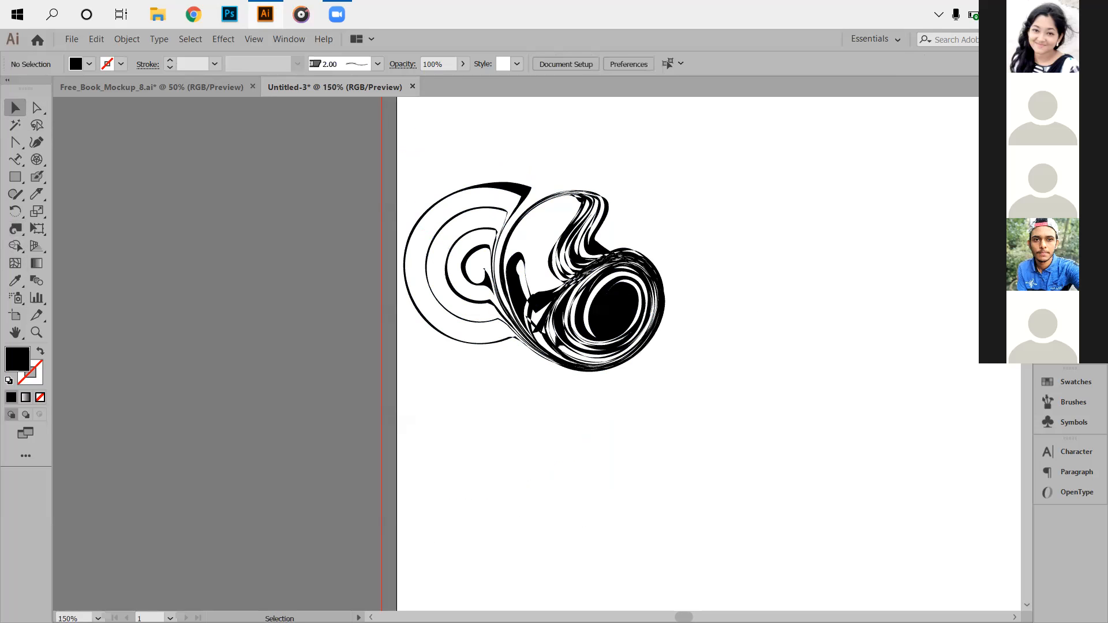
click(544, 310)
key(Delete)
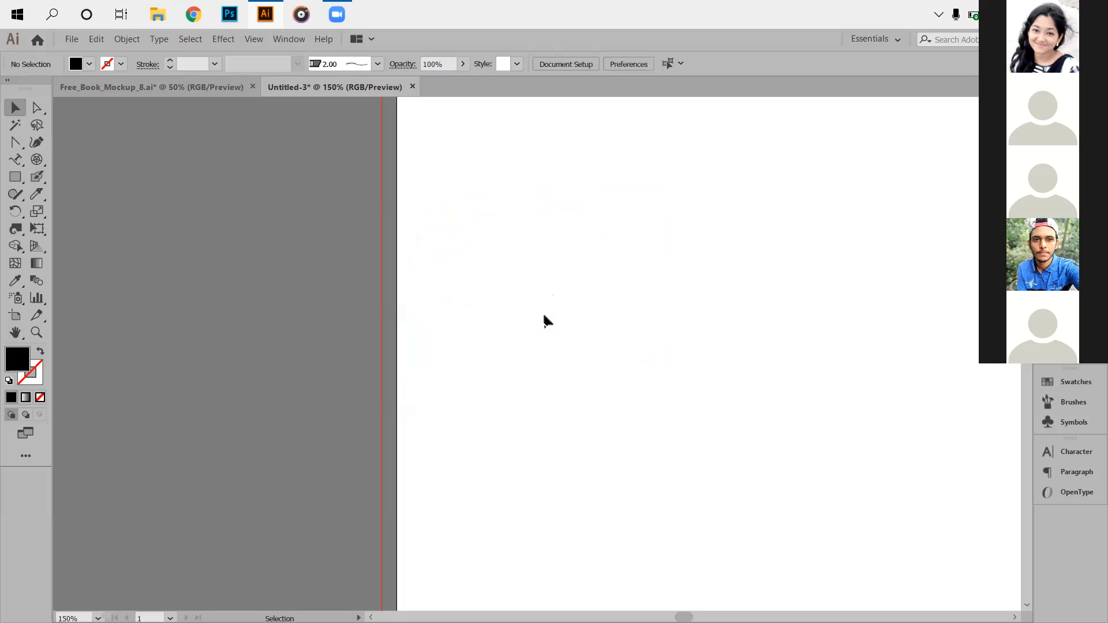
Draw a new wide black rectangle on the canvas.
drag(434, 258, 923, 451)
click(17, 229)
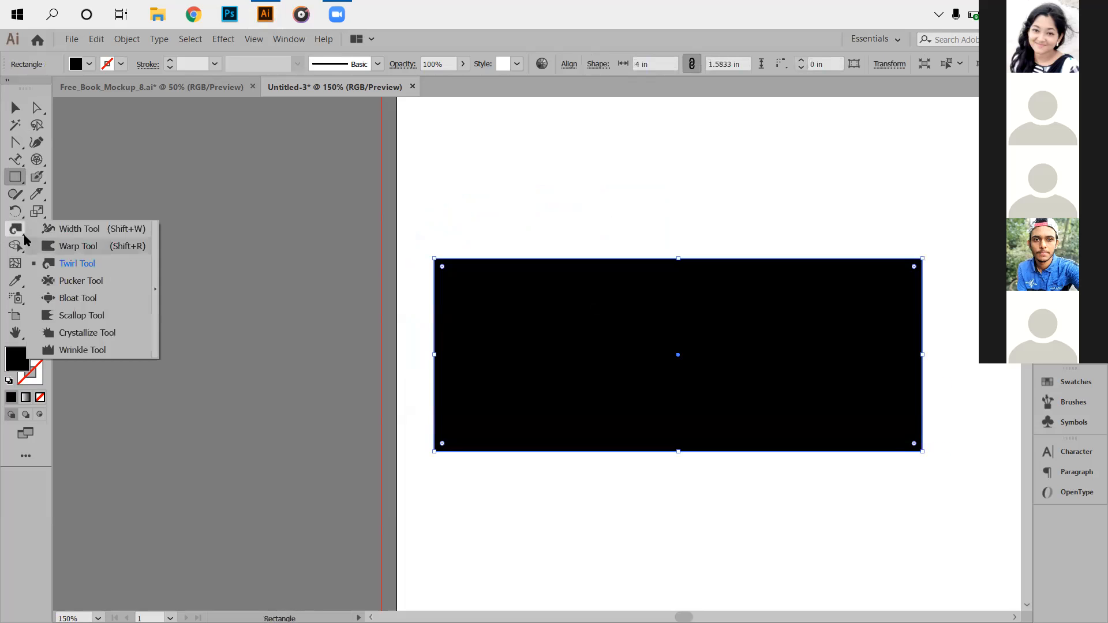
click(79, 282)
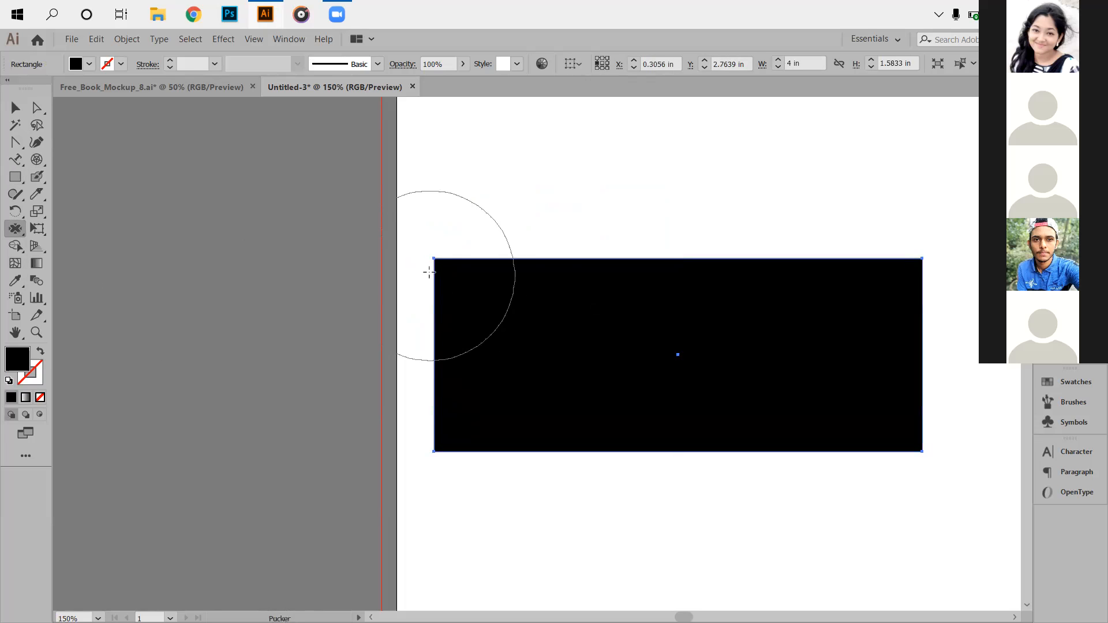
Pucker the rectangle's top edge into two rounded hills.
mouse_move(441, 257)
mouse_down()
mouse_move(500, 284)
mouse_move(539, 285)
mouse_move(587, 318)
mouse_move(608, 351)
mouse_move(591, 350)
mouse_move(595, 340)
mouse_up()
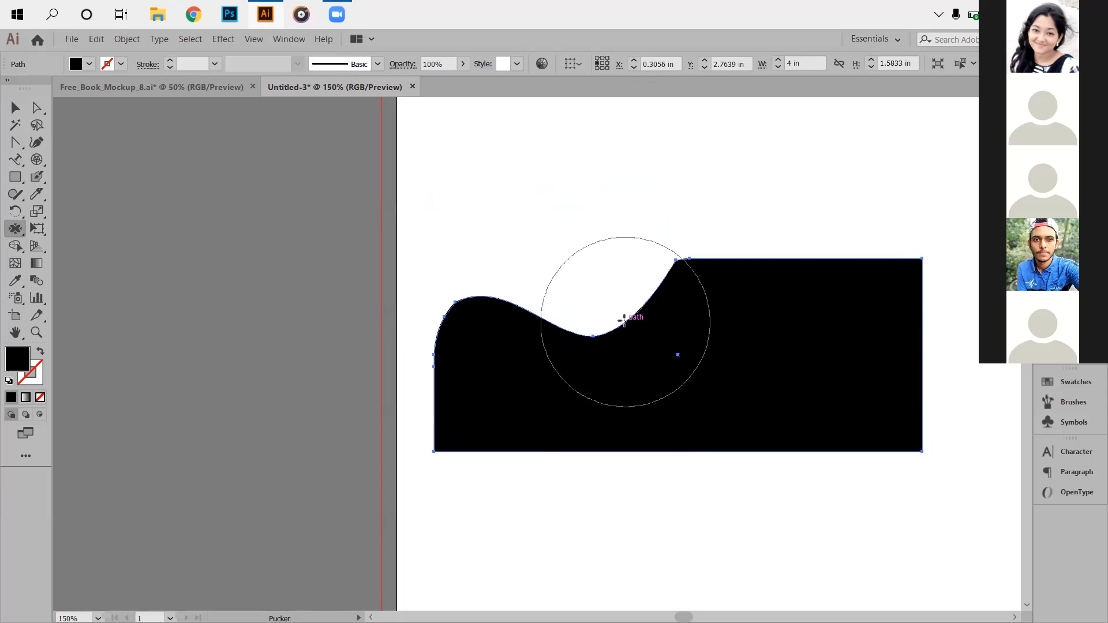
mouse_move(683, 262)
mouse_down()
mouse_move(752, 326)
mouse_move(784, 311)
mouse_up()
mouse_move(814, 256)
mouse_down()
mouse_move(816, 197)
mouse_move(844, 166)
mouse_move(894, 162)
mouse_move(912, 196)
mouse_up()
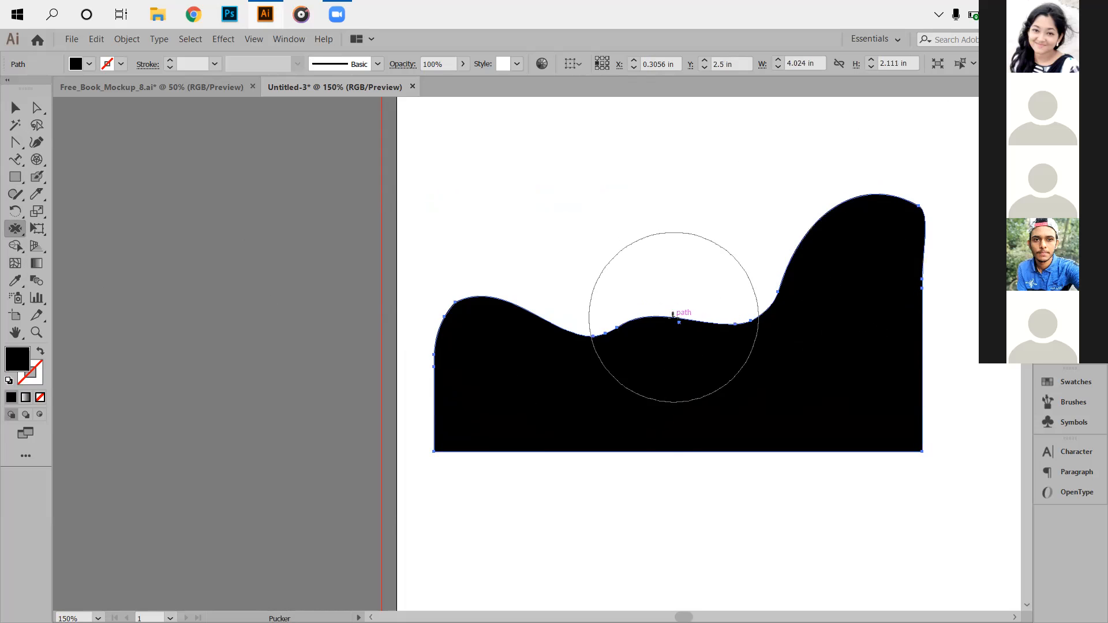
mouse_move(681, 315)
mouse_down()
mouse_move(658, 255)
mouse_move(662, 215)
mouse_up()
mouse_move(589, 339)
mouse_down()
mouse_move(518, 229)
mouse_move(479, 209)
mouse_move(455, 246)
mouse_move(469, 257)
mouse_up()
mouse_move(646, 257)
mouse_down()
mouse_move(621, 219)
mouse_move(650, 217)
mouse_up()
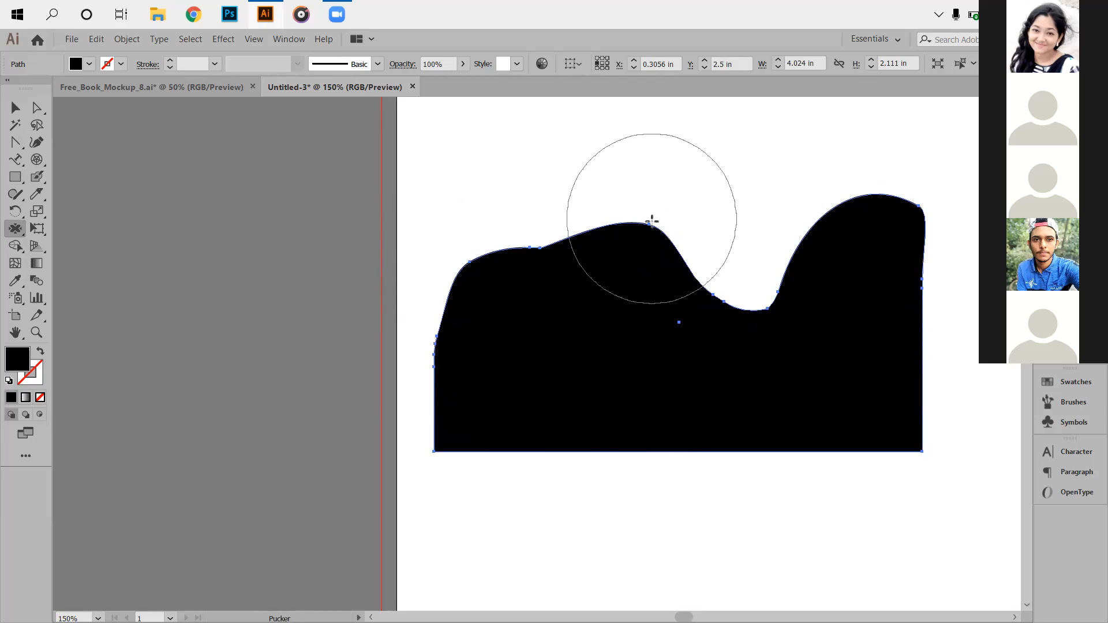
drag(537, 242, 547, 302)
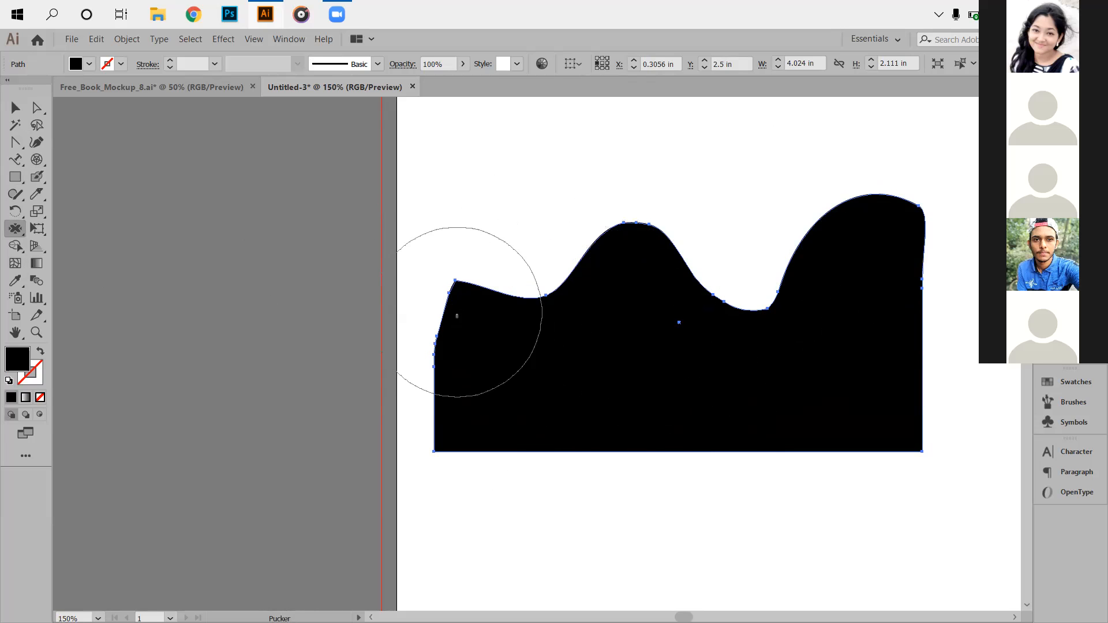
drag(453, 279, 471, 286)
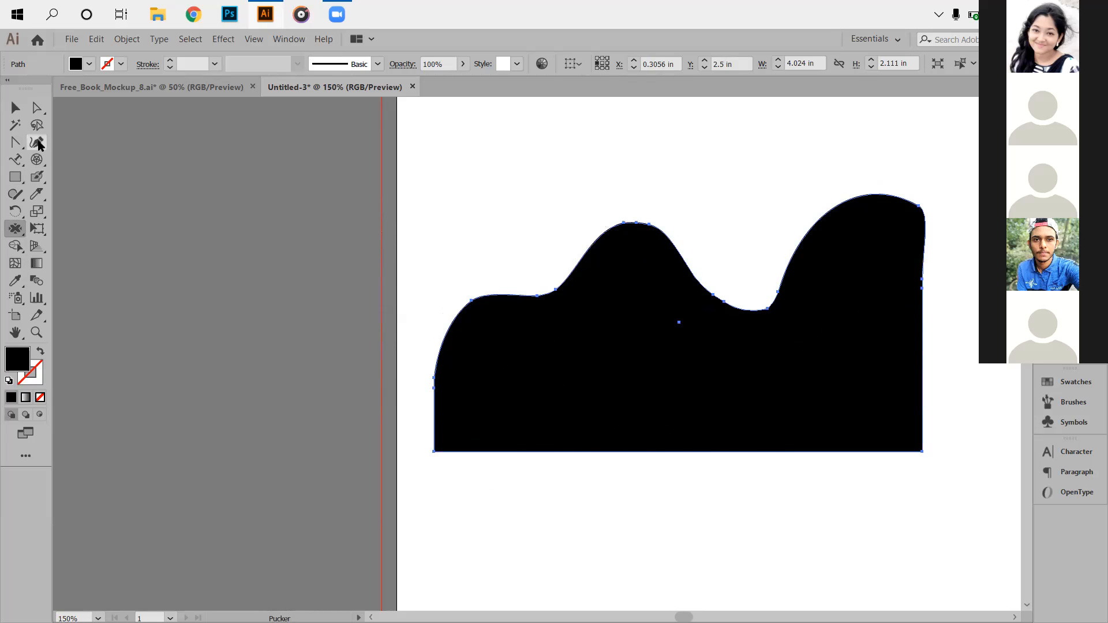
click(17, 109)
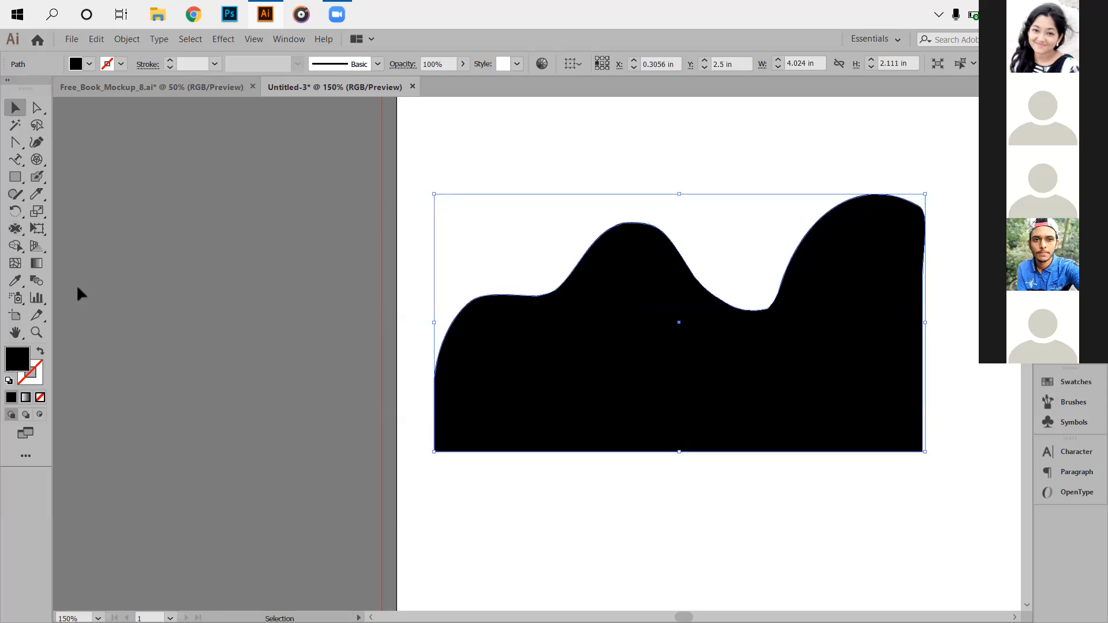
Bloat the shape into inflated humps, a U-shaped gap and an oval middle lobe.
drag(16, 236, 69, 298)
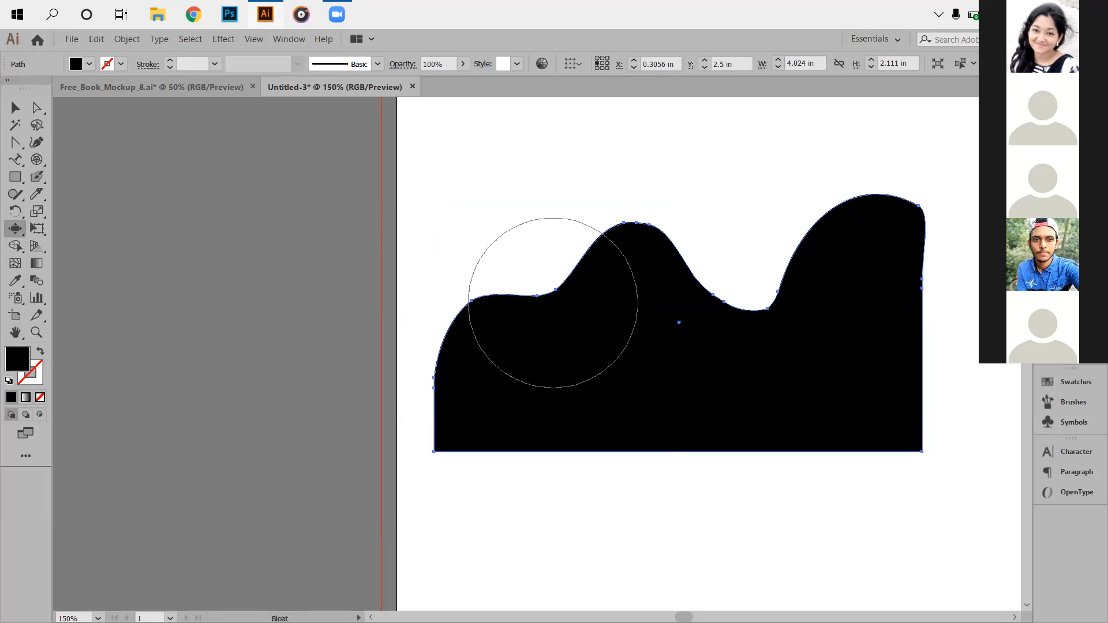
drag(537, 295, 541, 336)
mouse_move(653, 225)
mouse_down()
mouse_move(658, 314)
mouse_move(678, 309)
mouse_up()
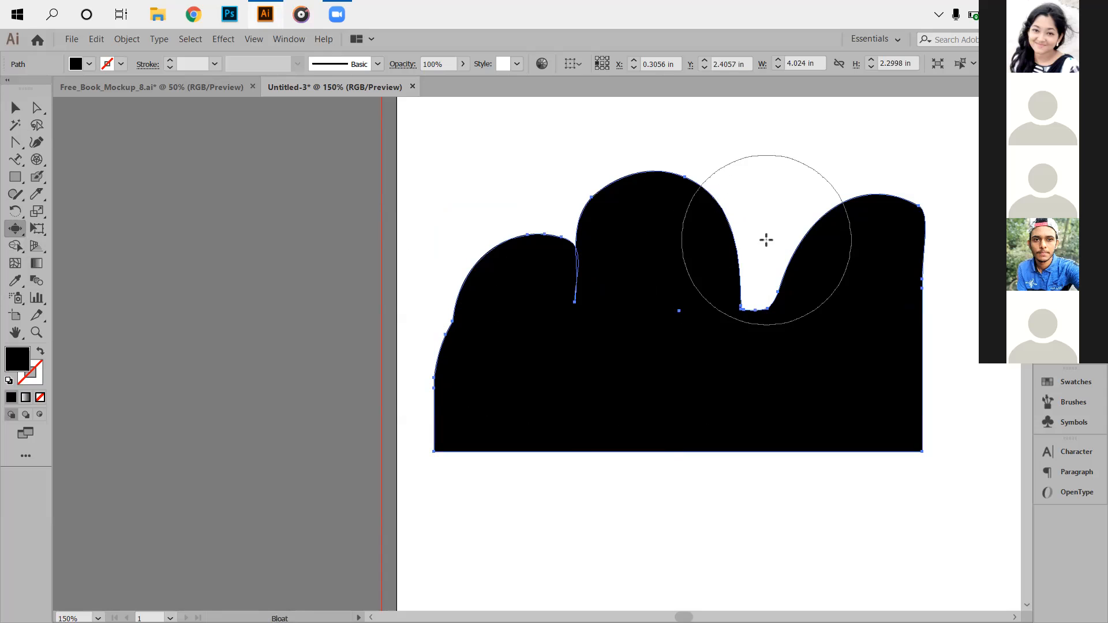
drag(768, 298, 769, 245)
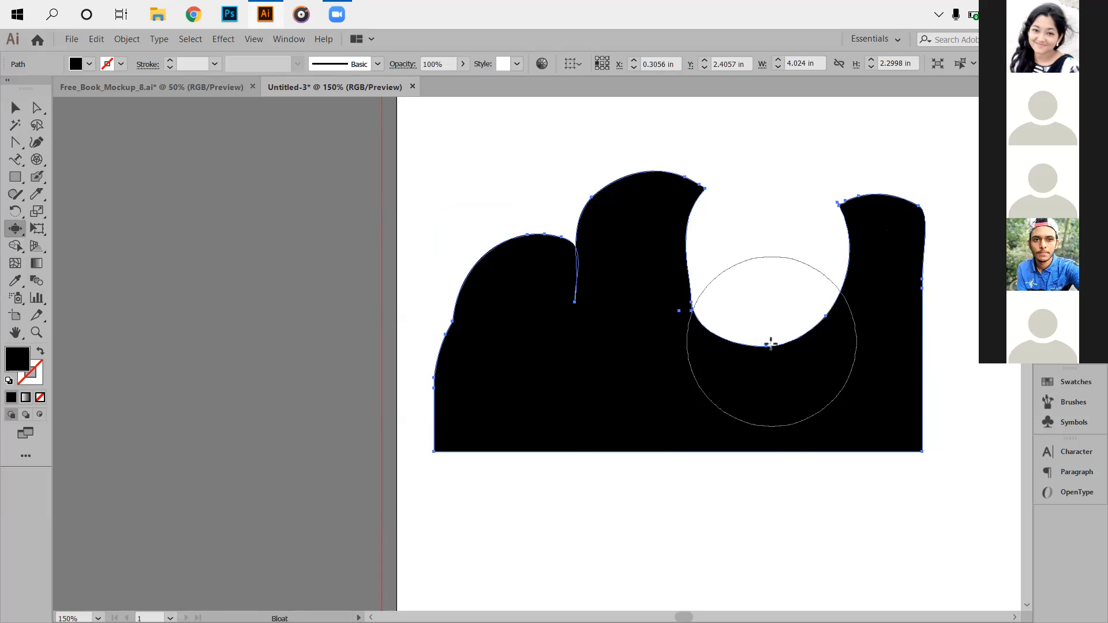
mouse_move(770, 342)
mouse_down()
mouse_move(770, 213)
mouse_move(776, 347)
mouse_move(764, 351)
mouse_up()
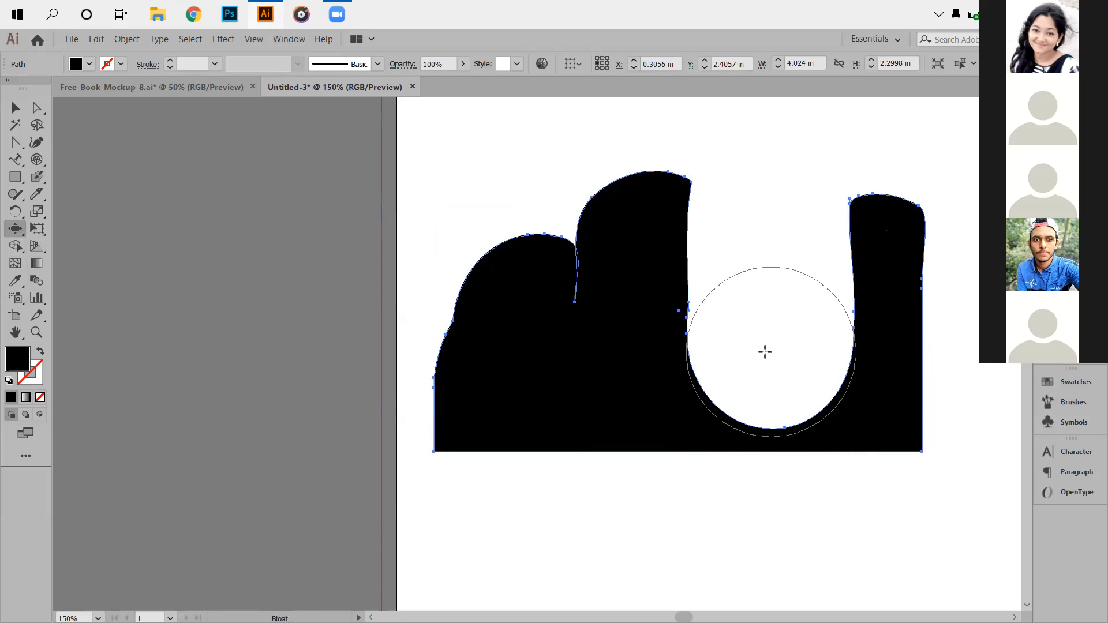
mouse_move(687, 237)
mouse_down()
mouse_move(670, 235)
mouse_move(648, 292)
mouse_move(643, 339)
mouse_move(671, 365)
mouse_up()
drag(713, 329, 700, 326)
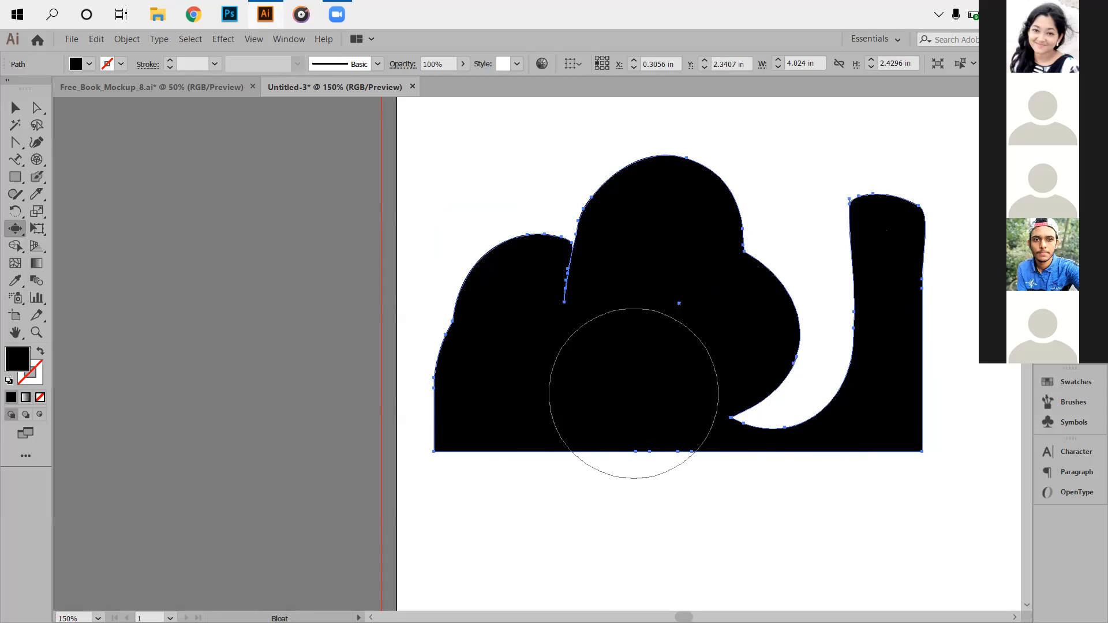
drag(538, 314, 520, 288)
Scallop the hump tops into jagged spikes, then deselect.
drag(19, 234, 111, 322)
mouse_move(527, 272)
mouse_down()
mouse_move(543, 274)
mouse_move(482, 309)
mouse_move(504, 335)
mouse_move(628, 260)
mouse_move(643, 238)
mouse_move(700, 240)
mouse_move(708, 300)
mouse_move(753, 334)
mouse_move(744, 343)
mouse_move(723, 331)
mouse_move(747, 351)
mouse_move(878, 280)
mouse_move(848, 259)
mouse_move(881, 285)
mouse_up()
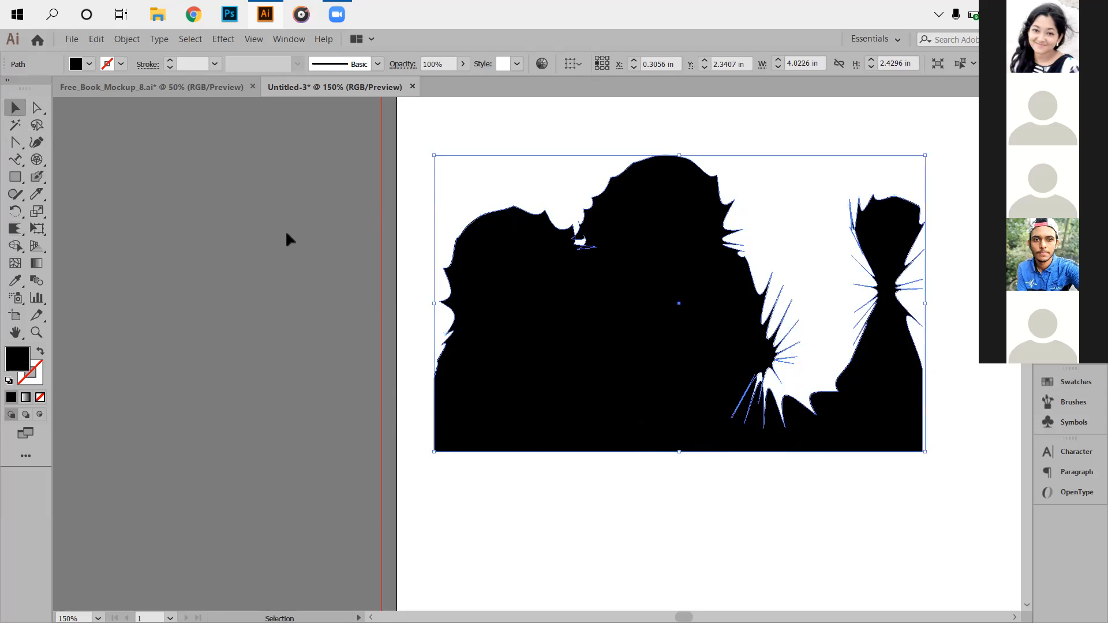
click(391, 272)
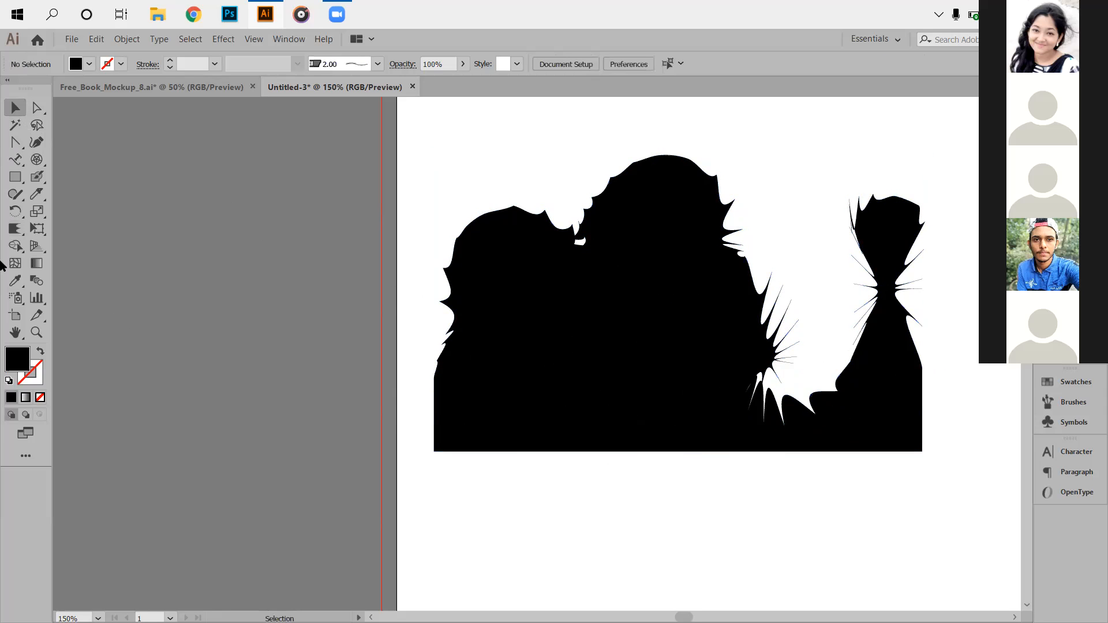
Crystallize the shape's top, side and bottom edges into spikes.
click(15, 228)
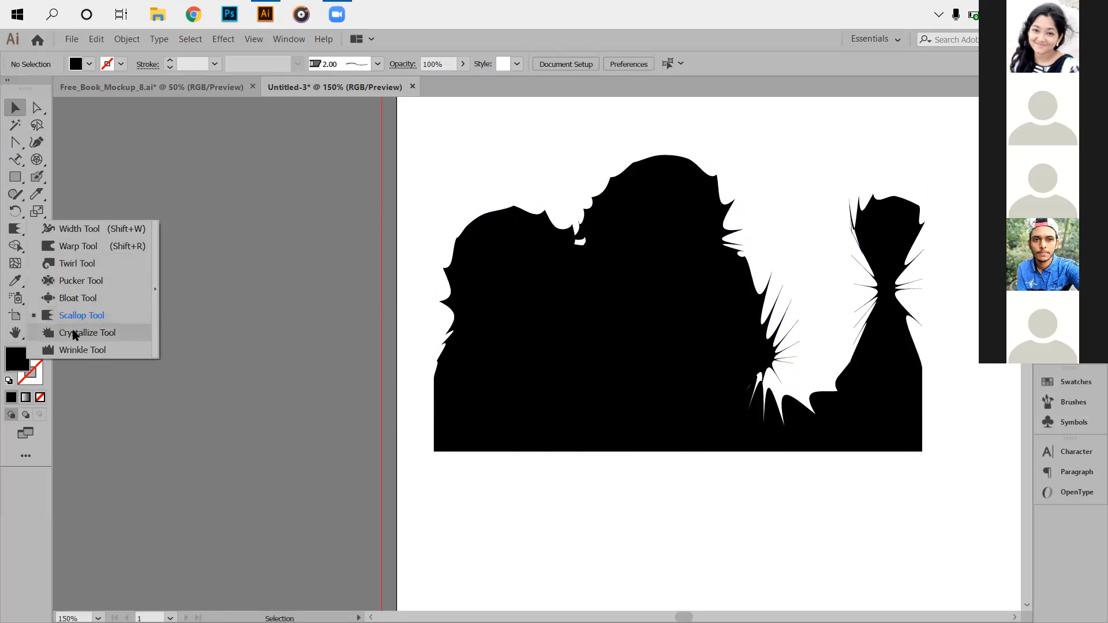
click(74, 334)
mouse_move(523, 262)
mouse_down()
mouse_move(504, 274)
mouse_move(528, 300)
mouse_up()
mouse_move(648, 217)
mouse_down()
mouse_move(648, 158)
mouse_move(631, 149)
mouse_move(644, 175)
mouse_up()
drag(734, 282, 758, 278)
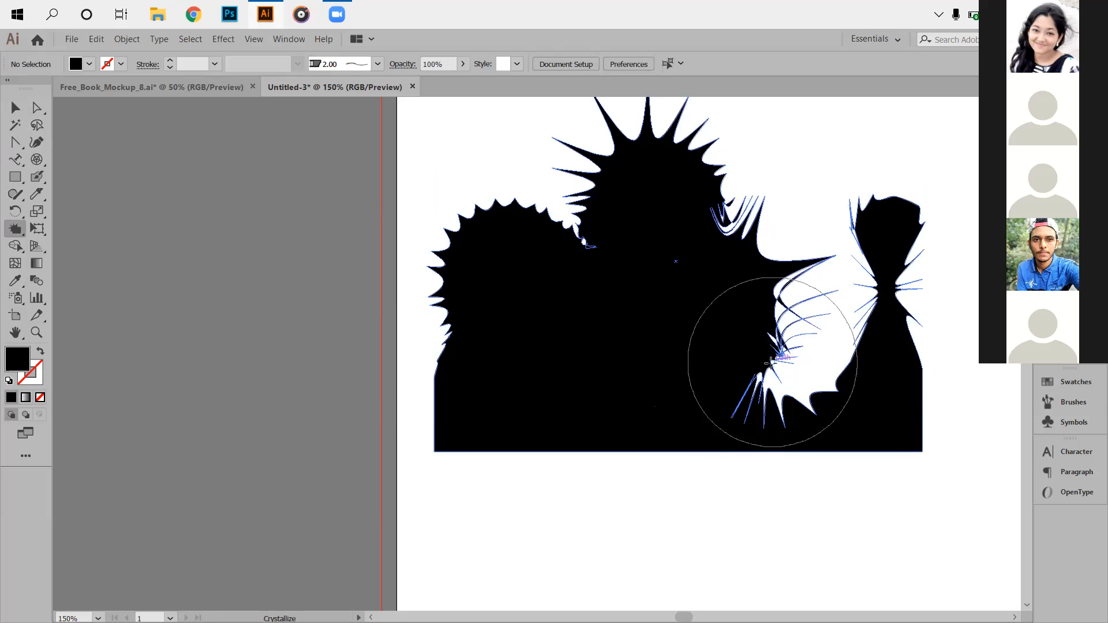
mouse_move(753, 372)
mouse_down()
mouse_move(758, 413)
mouse_move(781, 376)
mouse_move(798, 395)
mouse_move(866, 402)
mouse_move(892, 389)
mouse_move(856, 331)
mouse_move(878, 304)
mouse_move(888, 237)
mouse_up()
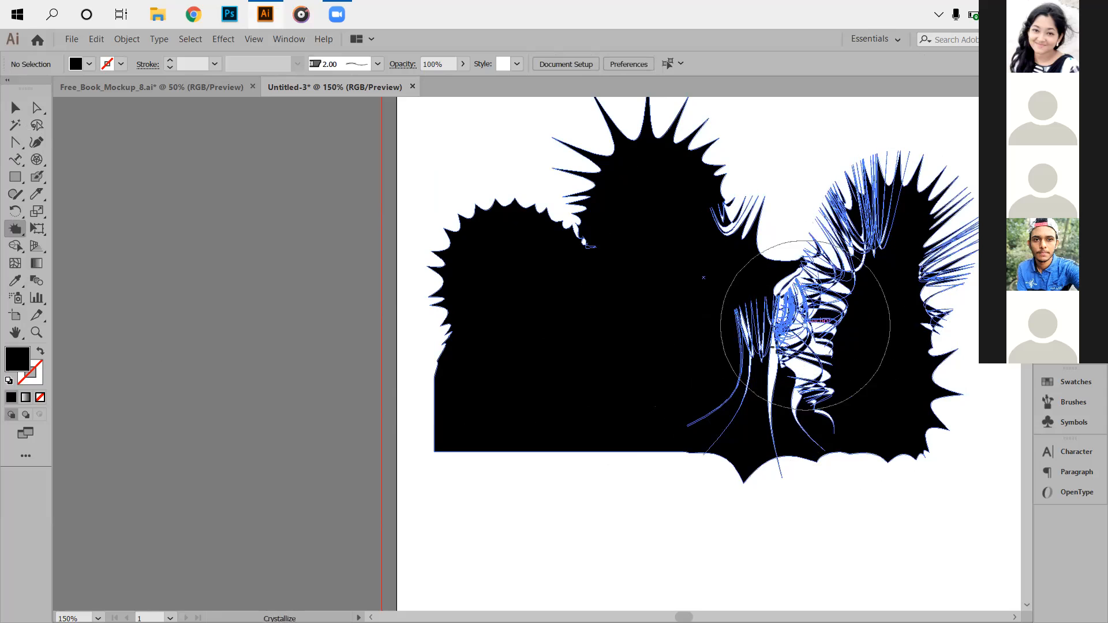
mouse_move(619, 364)
mouse_down()
mouse_move(598, 348)
mouse_move(527, 348)
mouse_move(419, 373)
mouse_up()
drag(479, 403, 452, 465)
mouse_move(552, 434)
mouse_down()
mouse_move(549, 445)
mouse_move(569, 457)
mouse_move(587, 450)
mouse_move(574, 437)
mouse_move(573, 495)
mouse_move(583, 491)
mouse_up()
drag(658, 462, 670, 511)
mouse_move(706, 466)
mouse_down()
mouse_move(737, 500)
mouse_move(569, 421)
mouse_up()
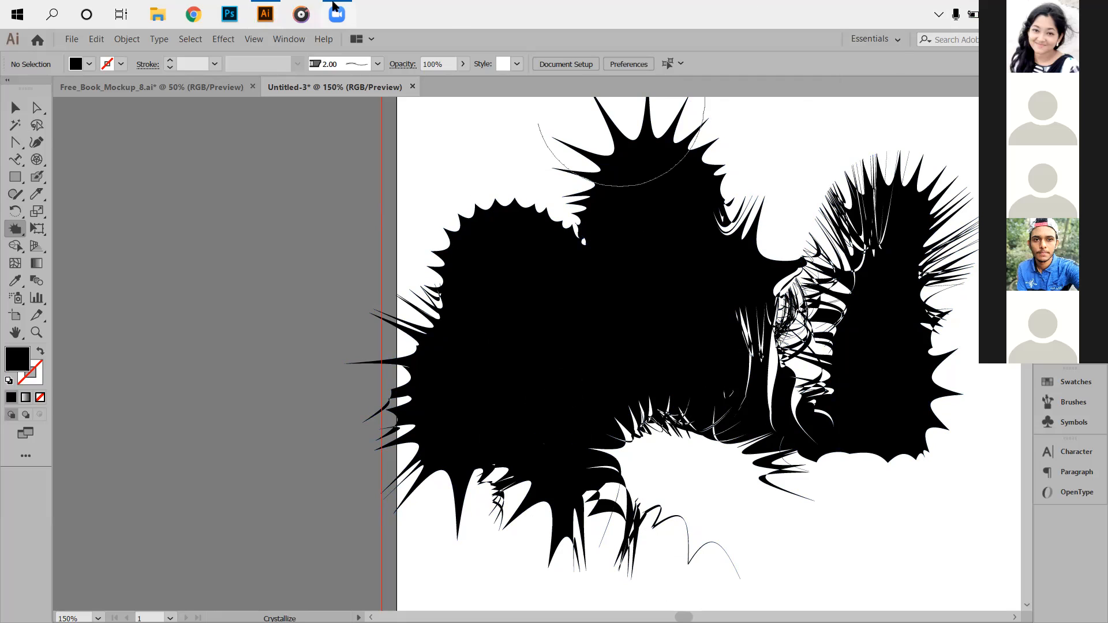
Wrinkle the tops of the left and central blobs into ragged points.
drag(24, 219, 65, 352)
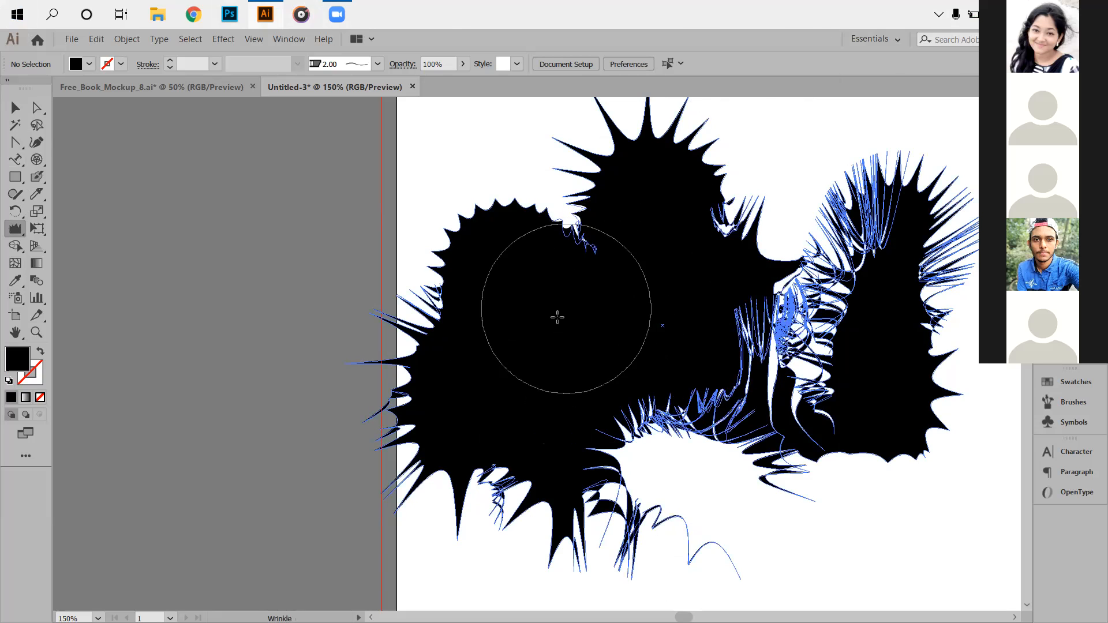
mouse_move(515, 188)
mouse_down()
mouse_move(514, 132)
mouse_move(524, 160)
mouse_up()
scroll(510, 301, up, 2)
drag(626, 242, 601, 208)
scroll(625, 262, down, 2)
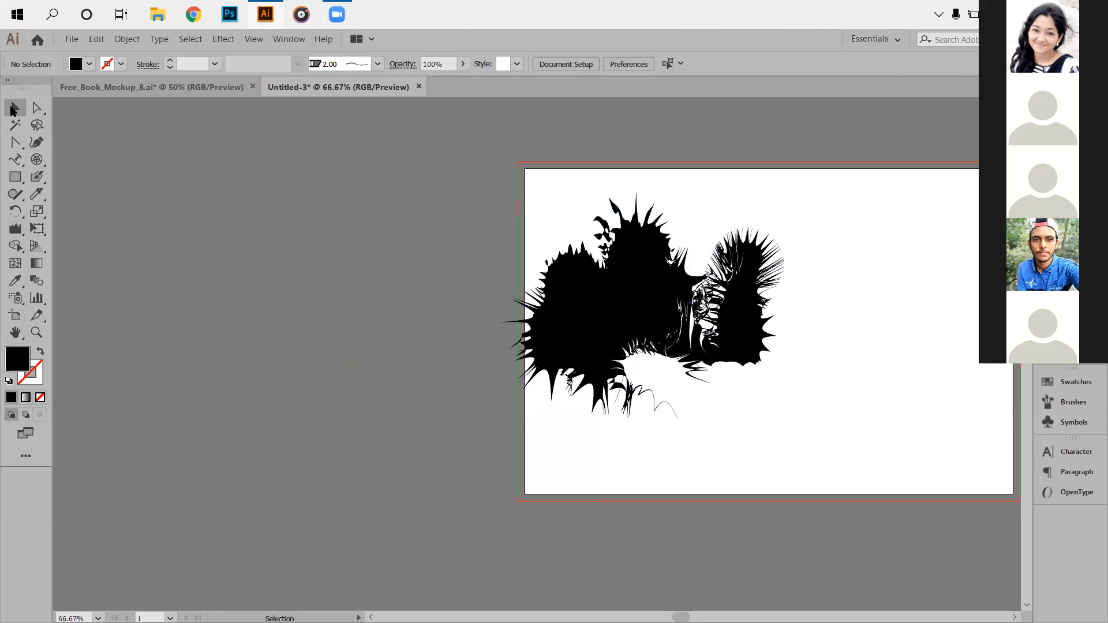
Clear all artwork and draw a new black rectangle.
key(ctrl+a)
key(Delete)
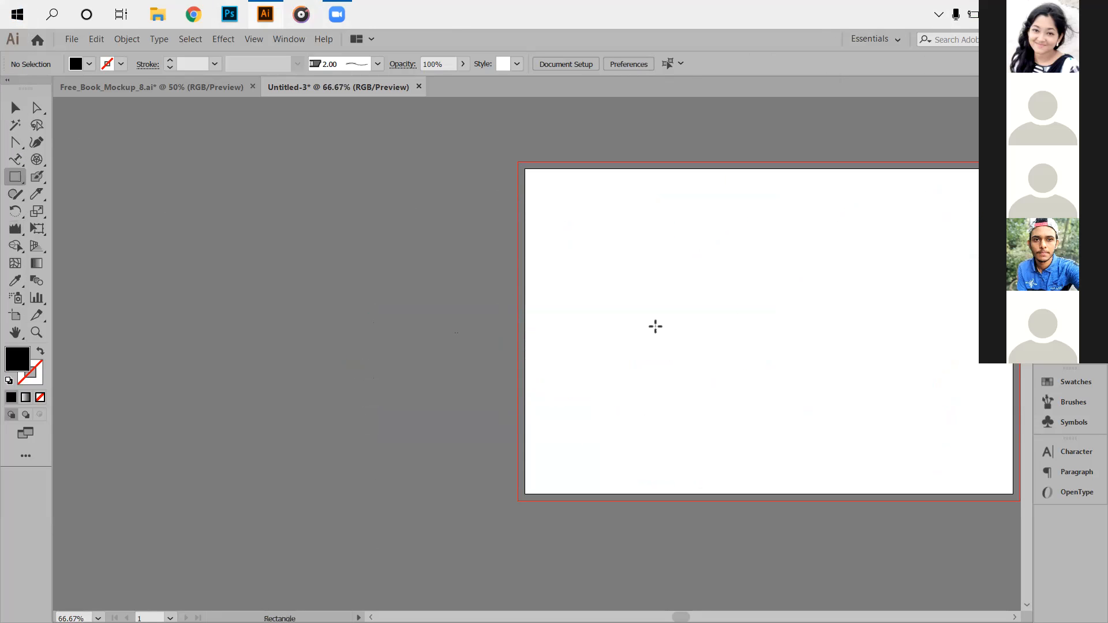
drag(633, 237, 878, 408)
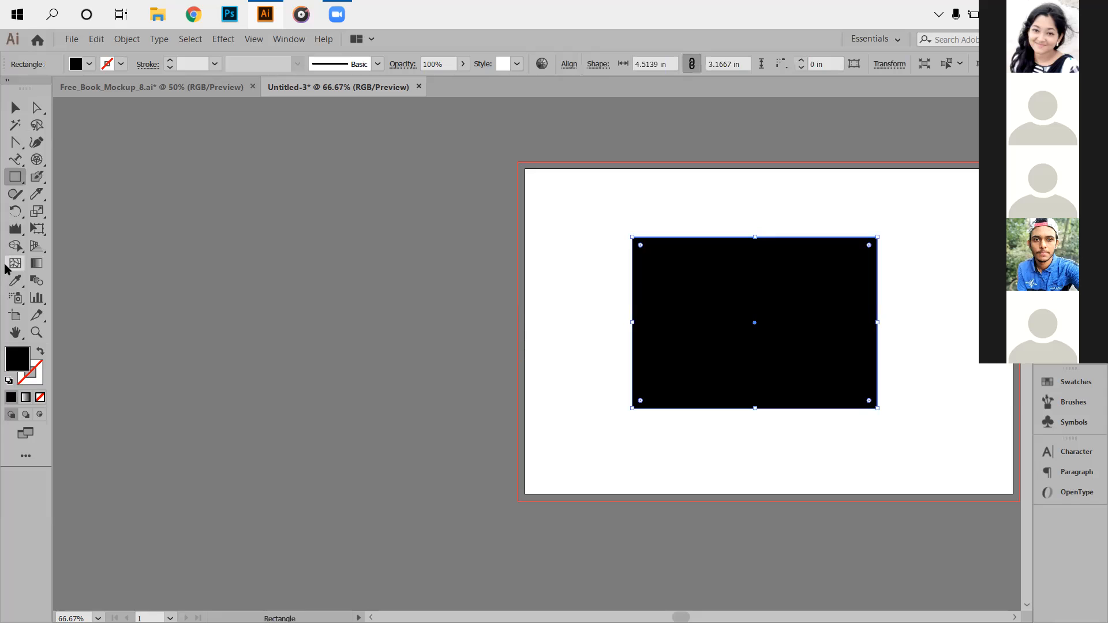
Wrinkle the rectangle's entire top edge, left to right, into a ragged fringe.
drag(13, 230, 69, 348)
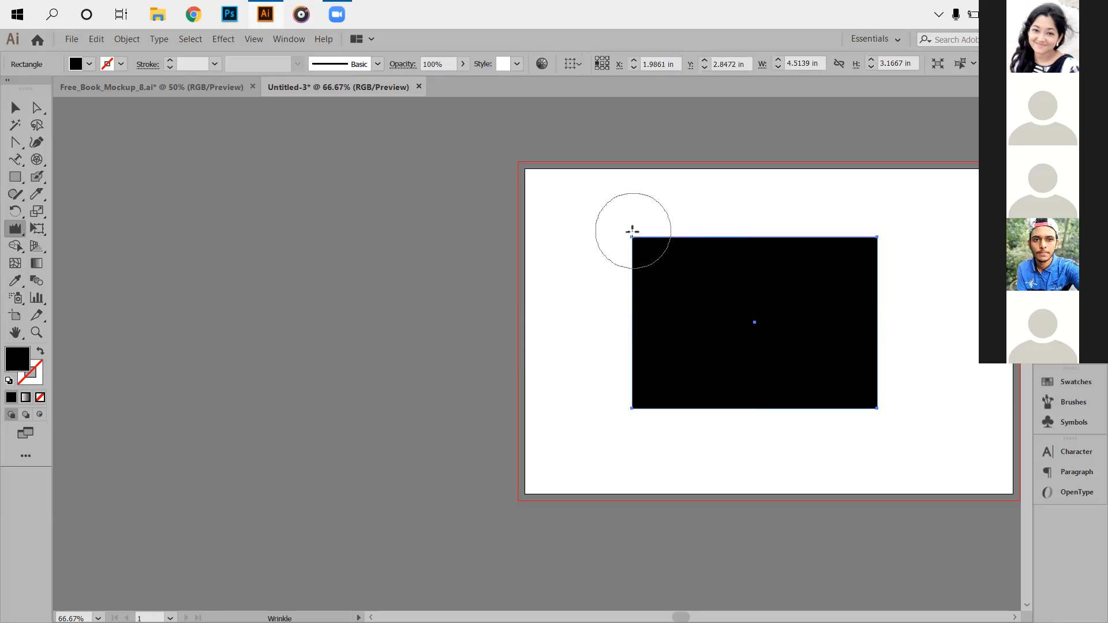
drag(667, 329, 722, 262)
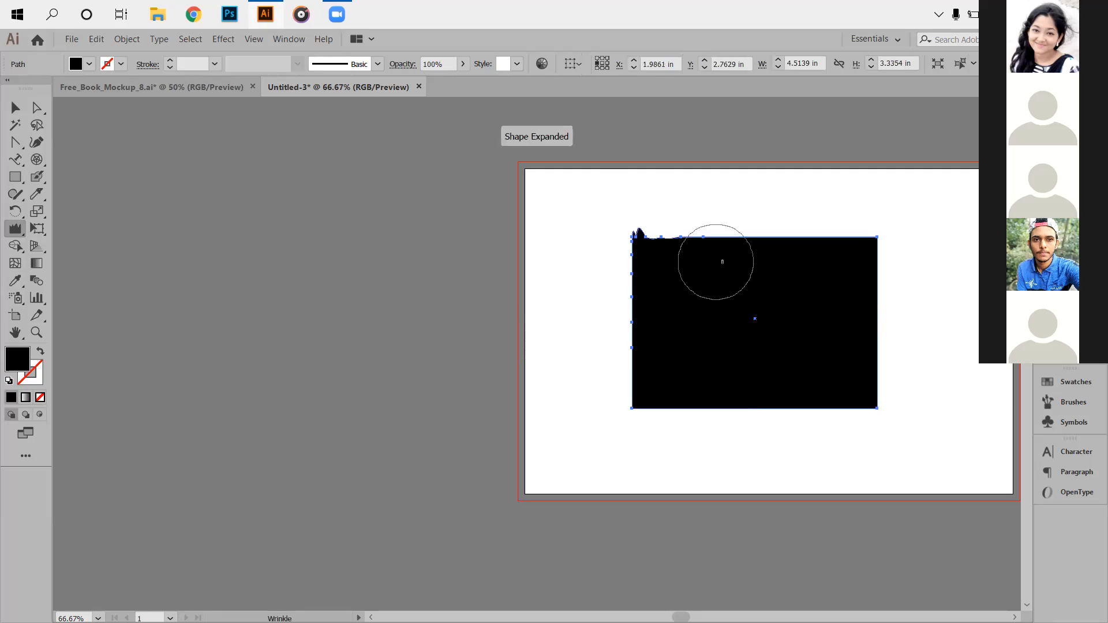
scroll(789, 319, up, 3)
scroll(648, 284, down, 2)
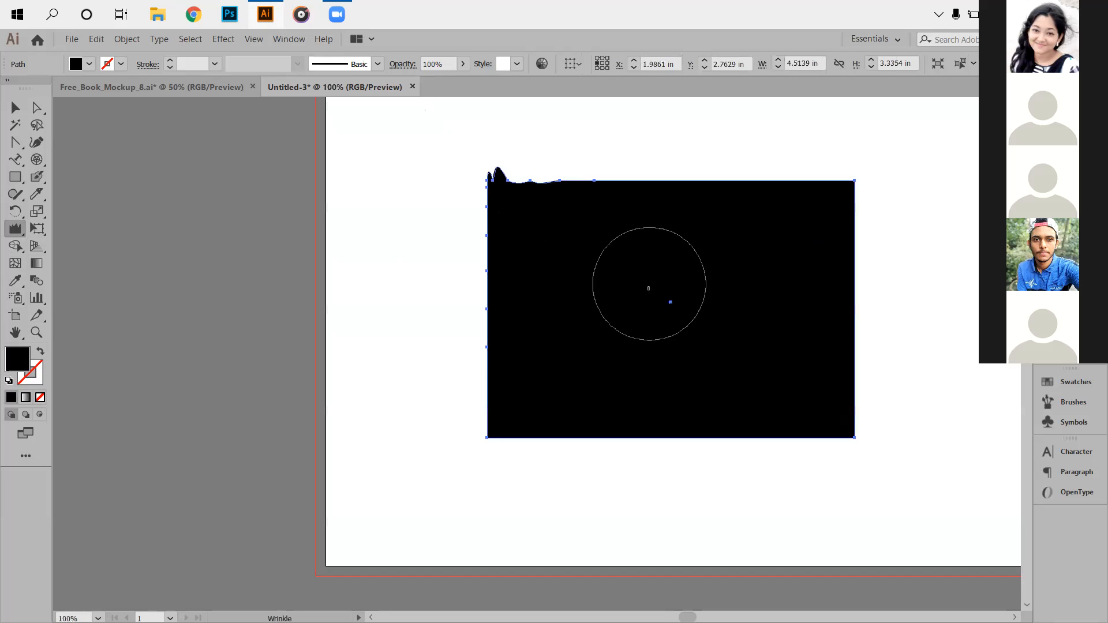
scroll(601, 283, up, 1)
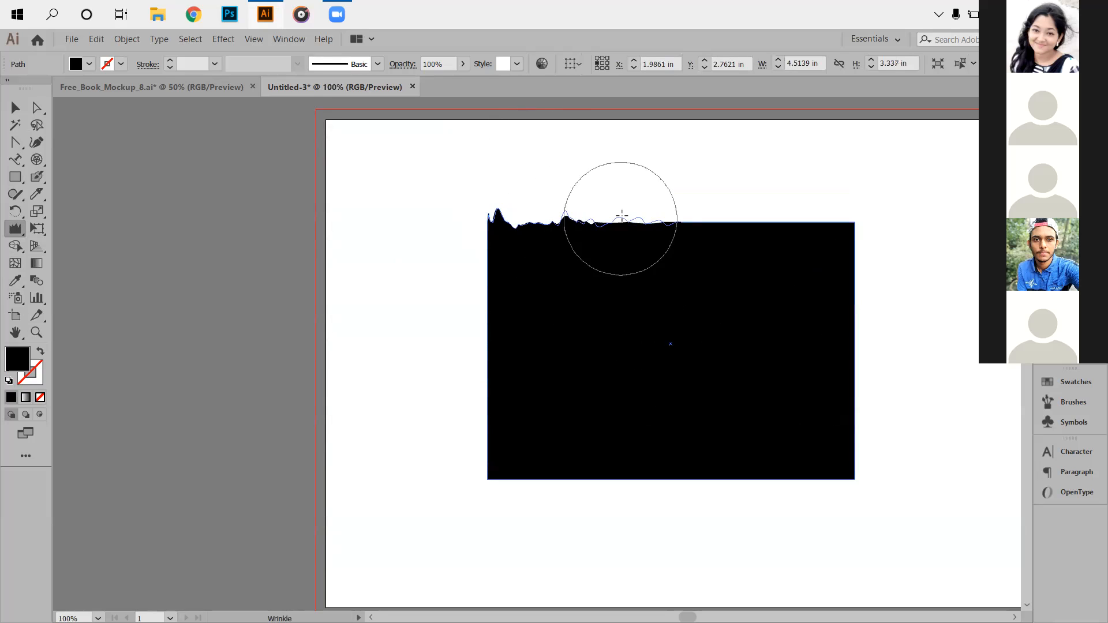
drag(638, 170, 654, 210)
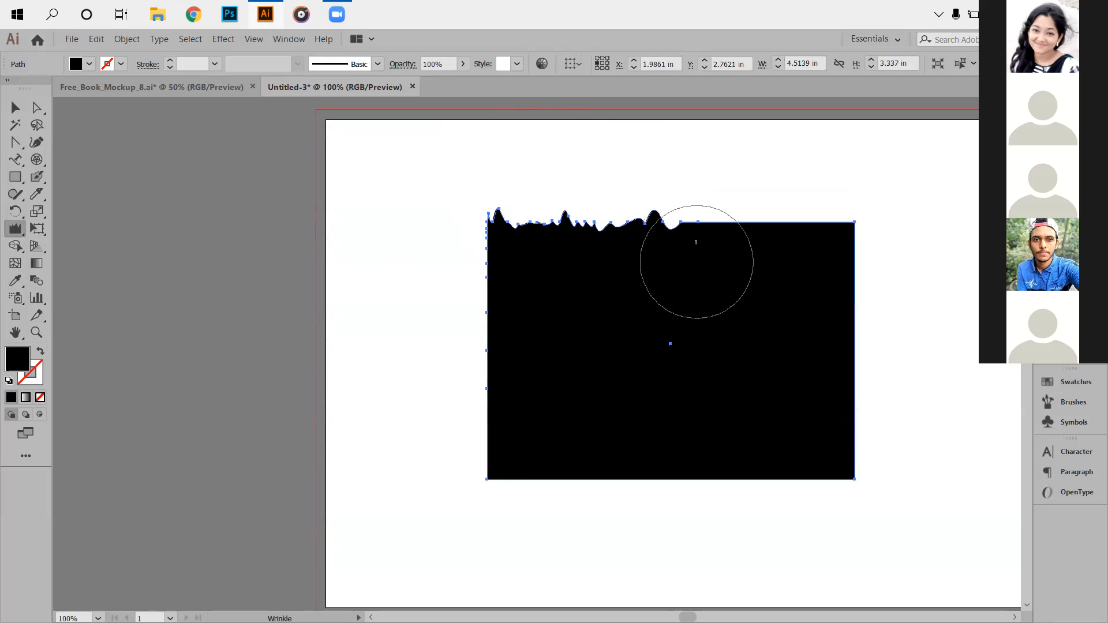
drag(702, 255, 729, 263)
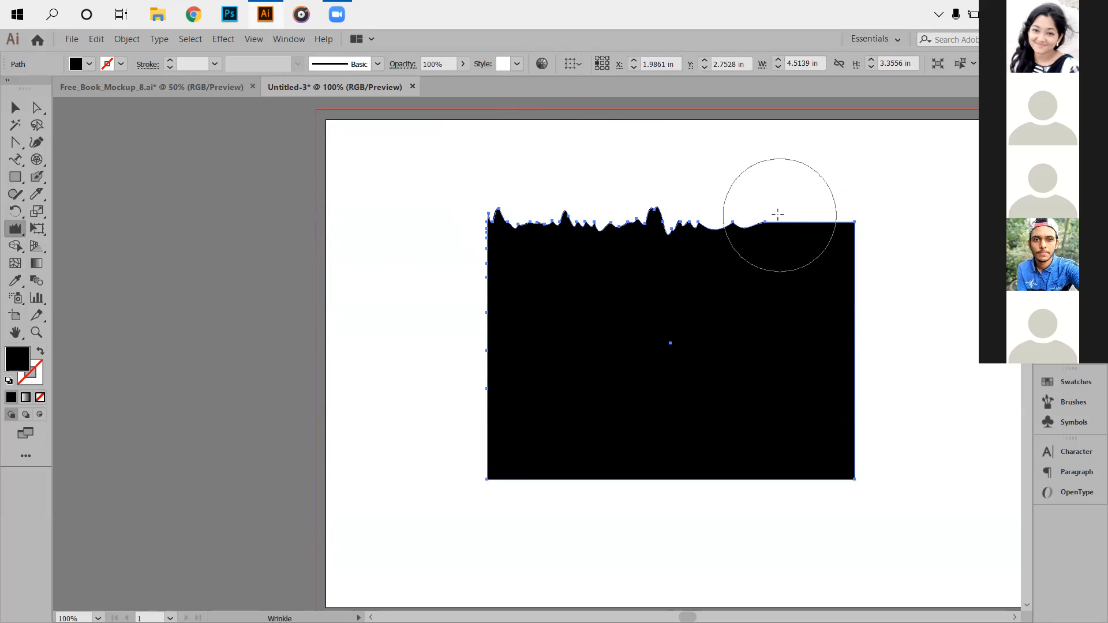
drag(793, 290, 762, 290)
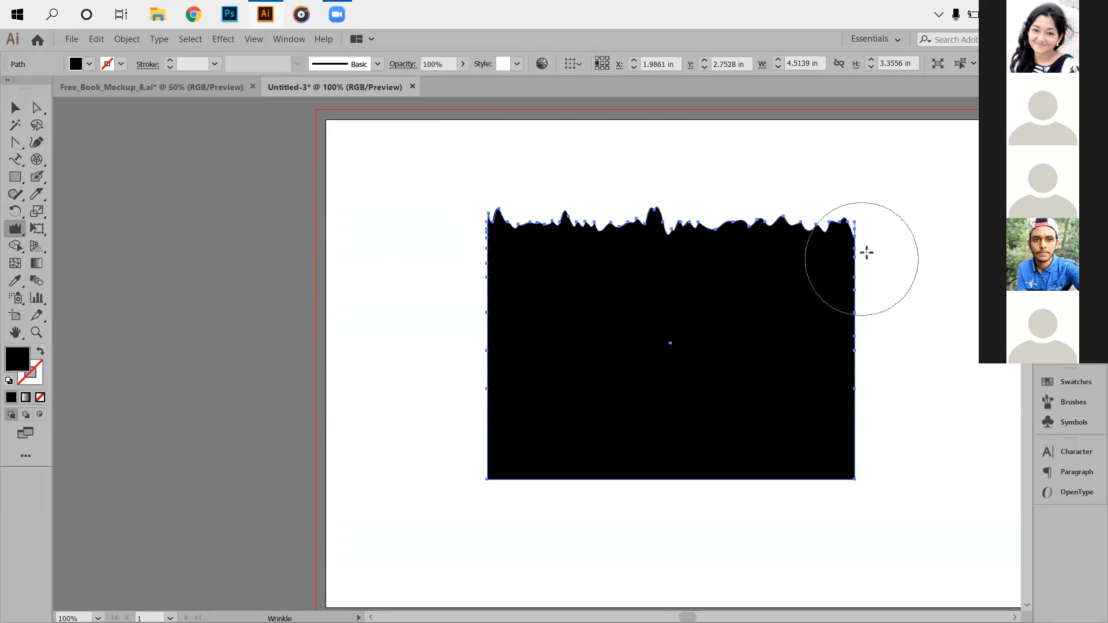
drag(858, 248, 858, 255)
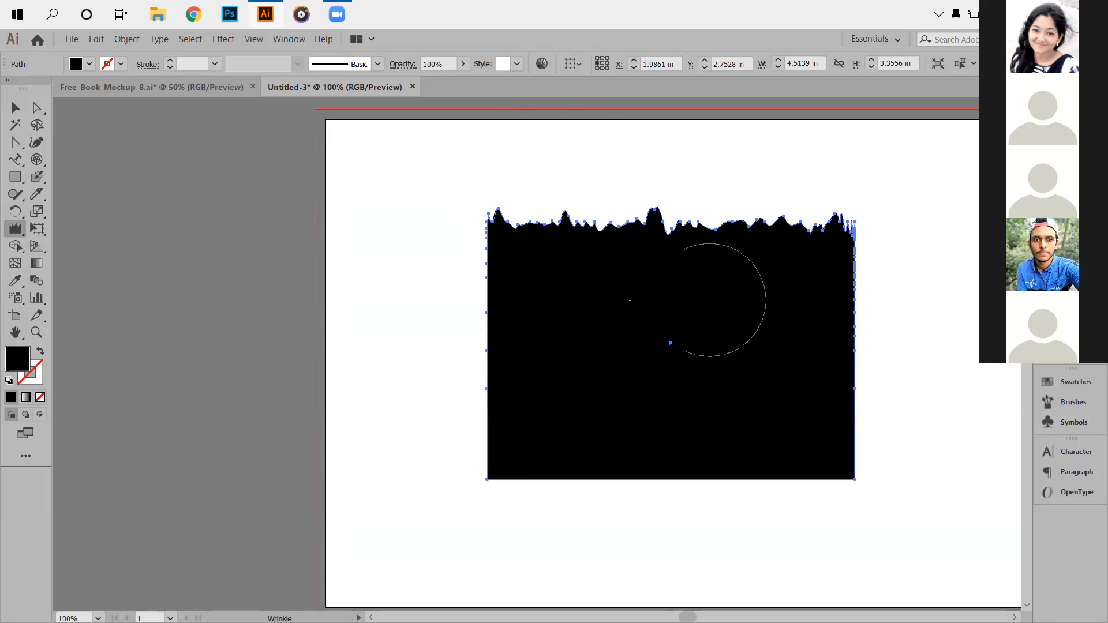
click(34, 233)
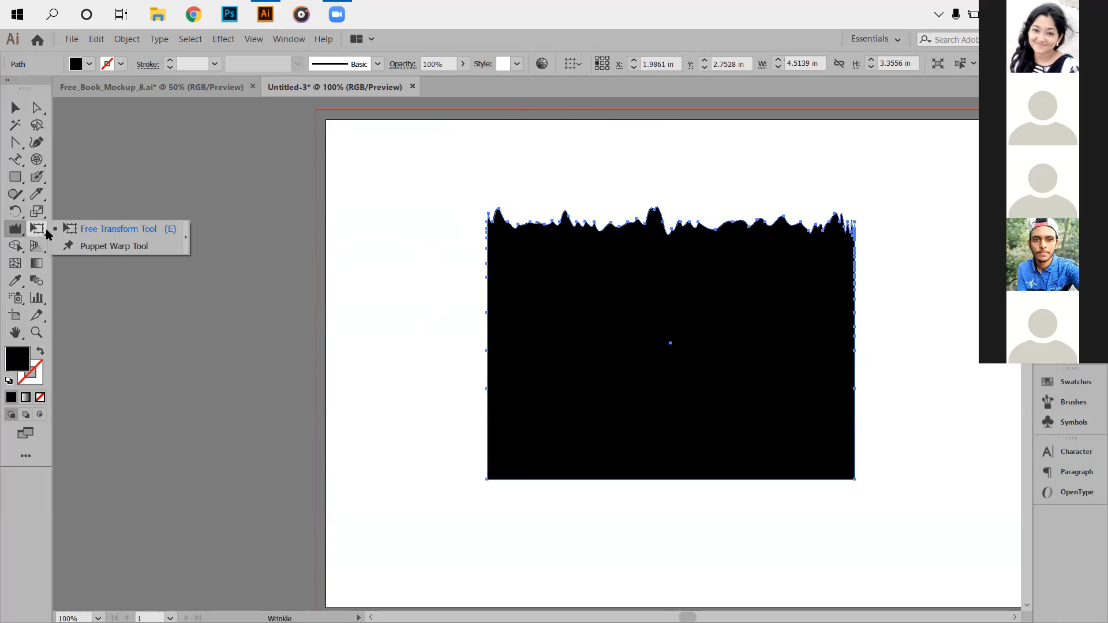
Taper the ragged rectangle with a Perspective Distort by pulling its top-left corner down.
click(94, 232)
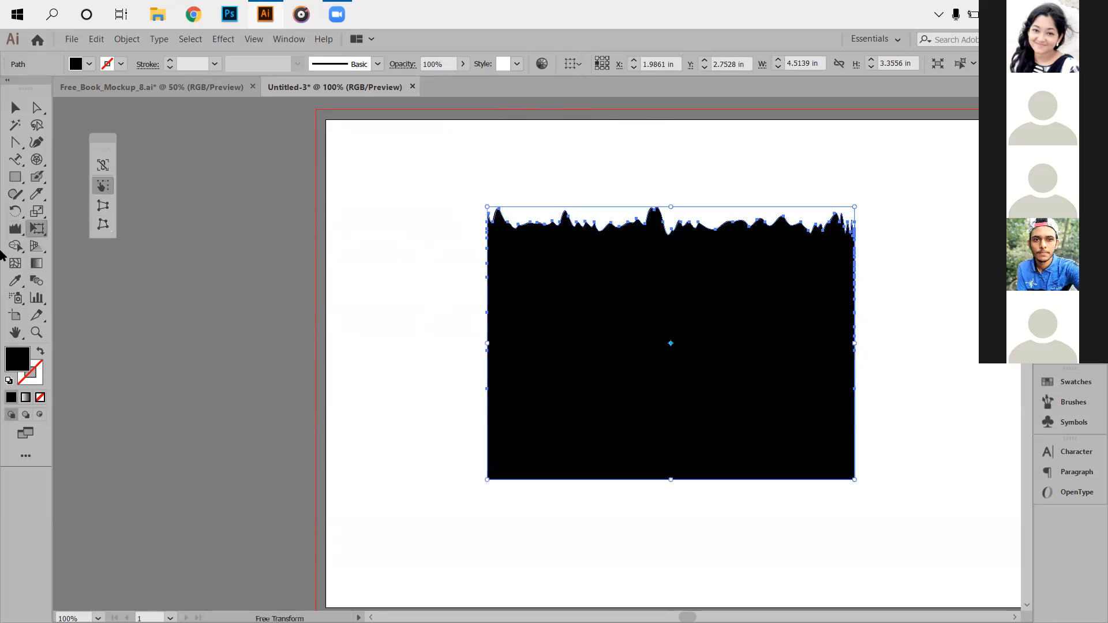
drag(99, 132, 223, 222)
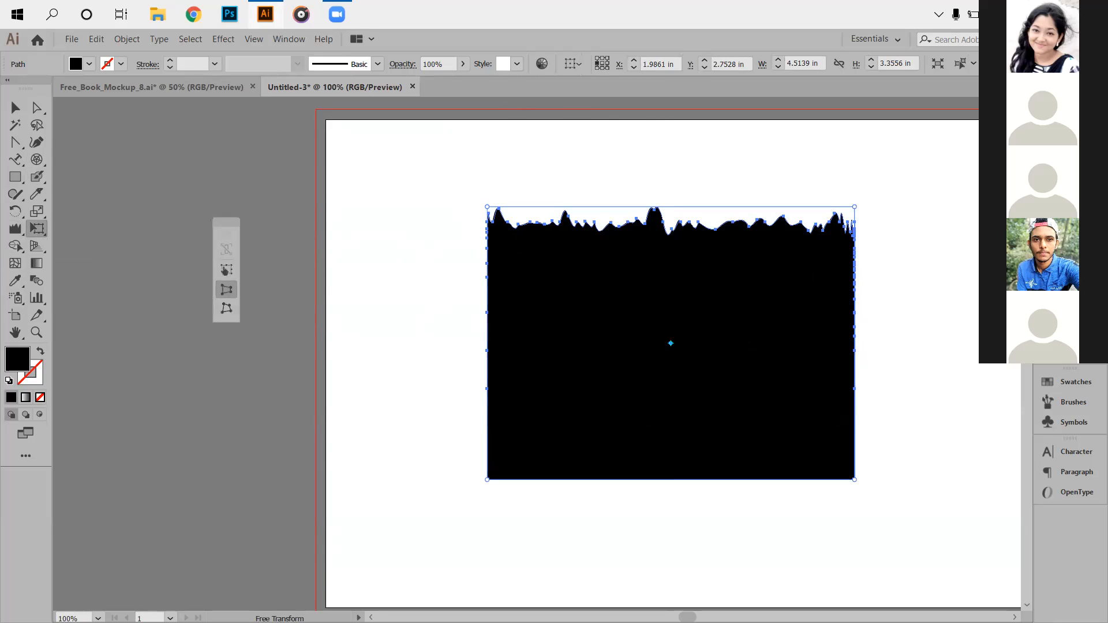
drag(487, 207, 443, 219)
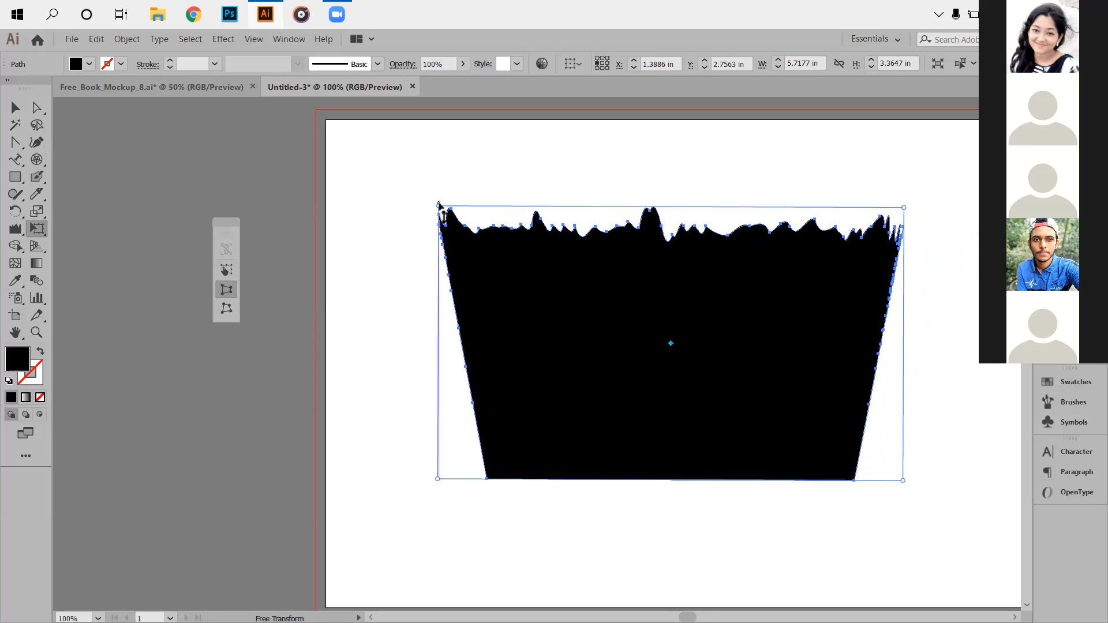
drag(438, 205, 437, 216)
drag(441, 242, 438, 267)
Resize the shape from its top-left corner and rotate it about -16 degrees.
click(227, 270)
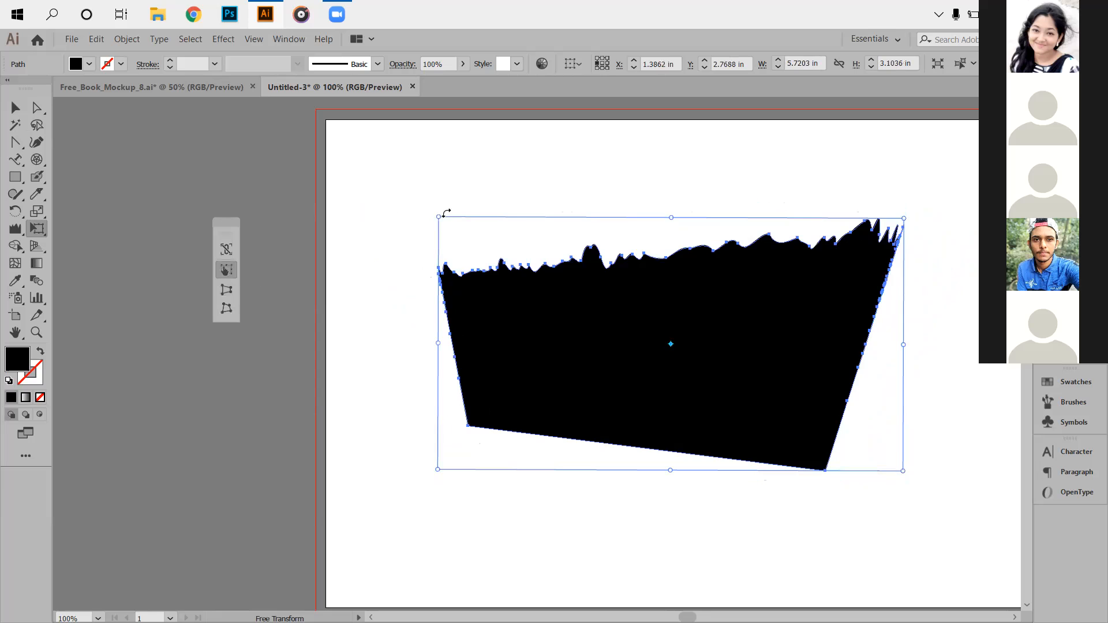
mouse_move(439, 218)
mouse_down()
mouse_move(396, 173)
mouse_move(421, 209)
mouse_up()
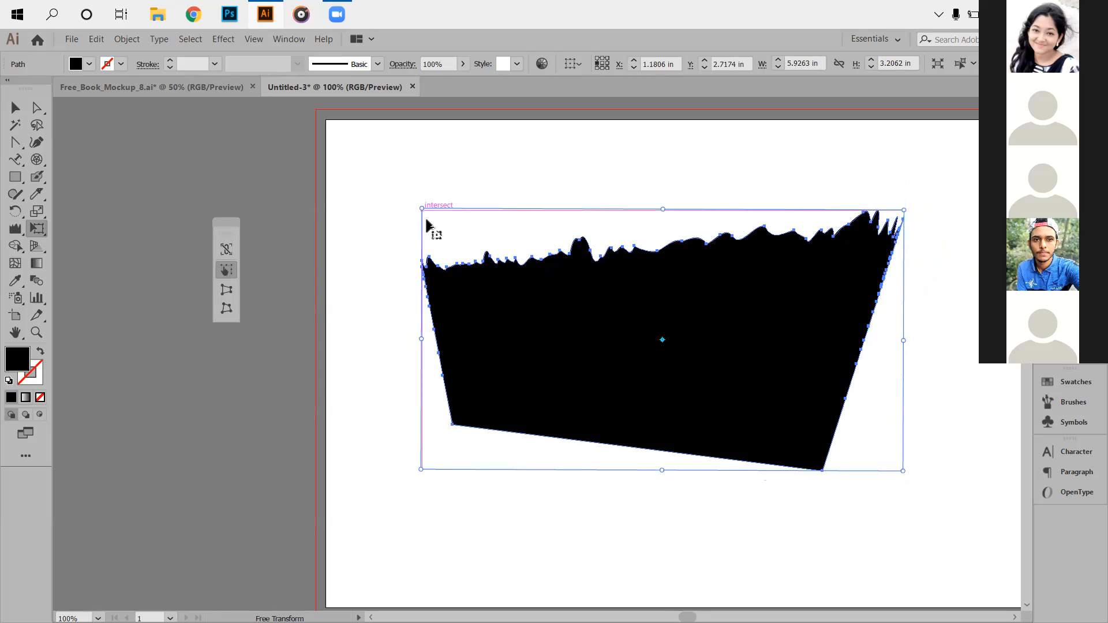
drag(423, 210, 447, 182)
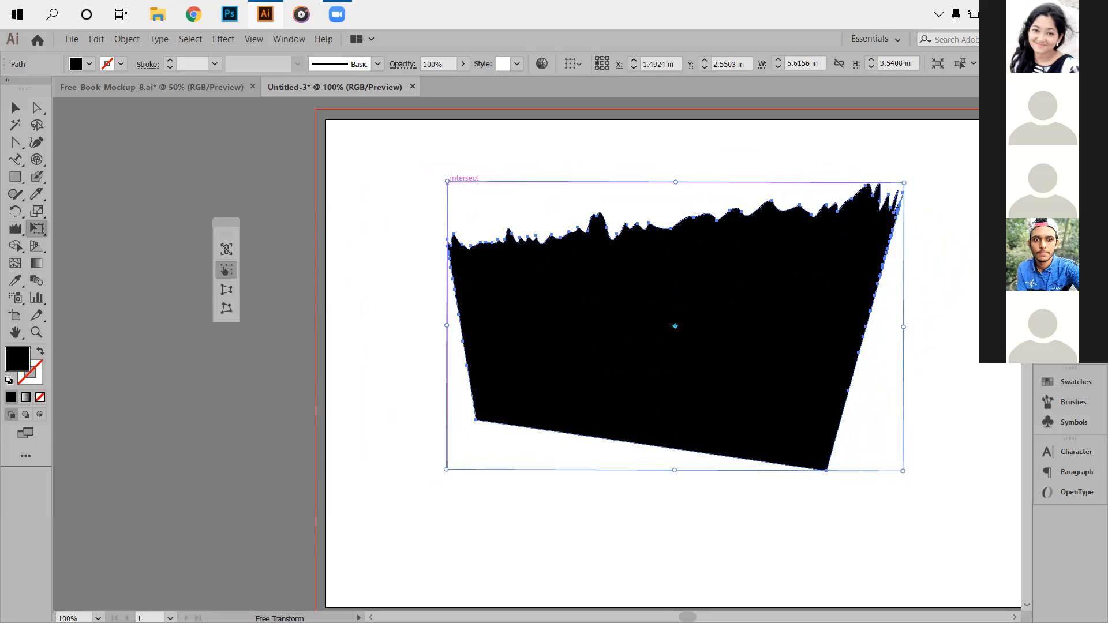
mouse_move(900, 470)
mouse_down()
mouse_move(865, 535)
mouse_move(831, 484)
mouse_up()
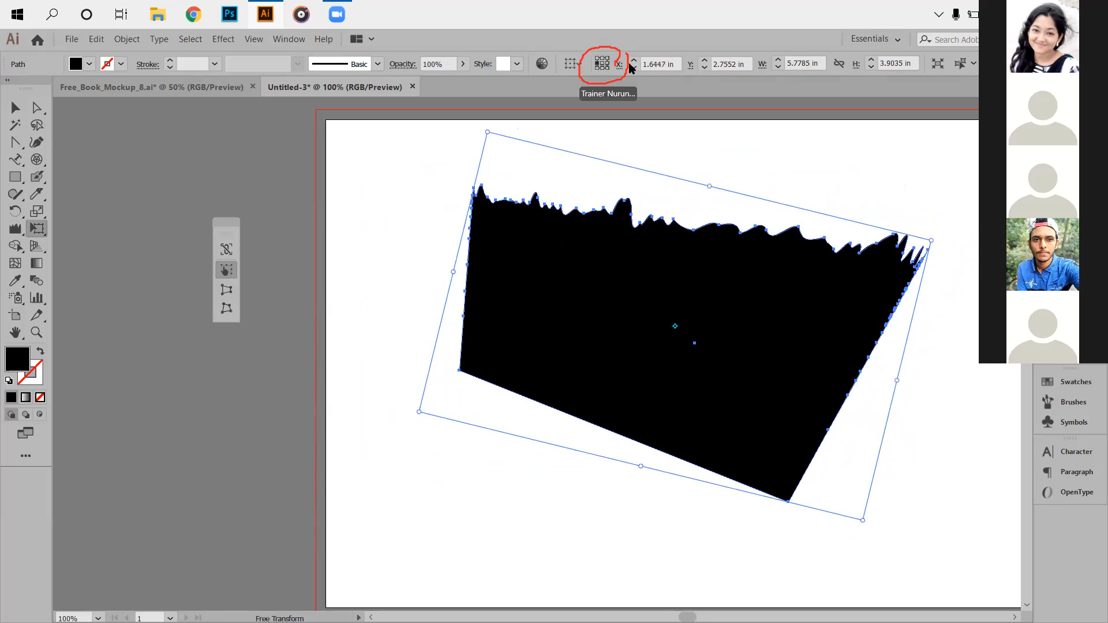
Set the shape's X position to 5 in, trying 3.5 in first.
click(658, 63)
text(3.5)
key(Return)
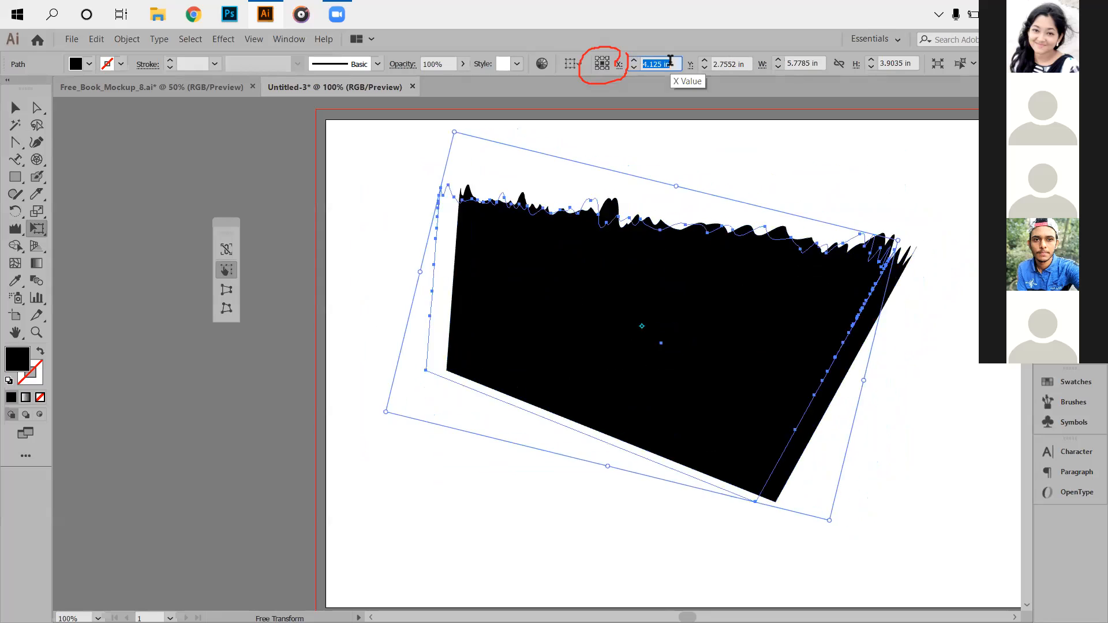
text(5)
key(Return)
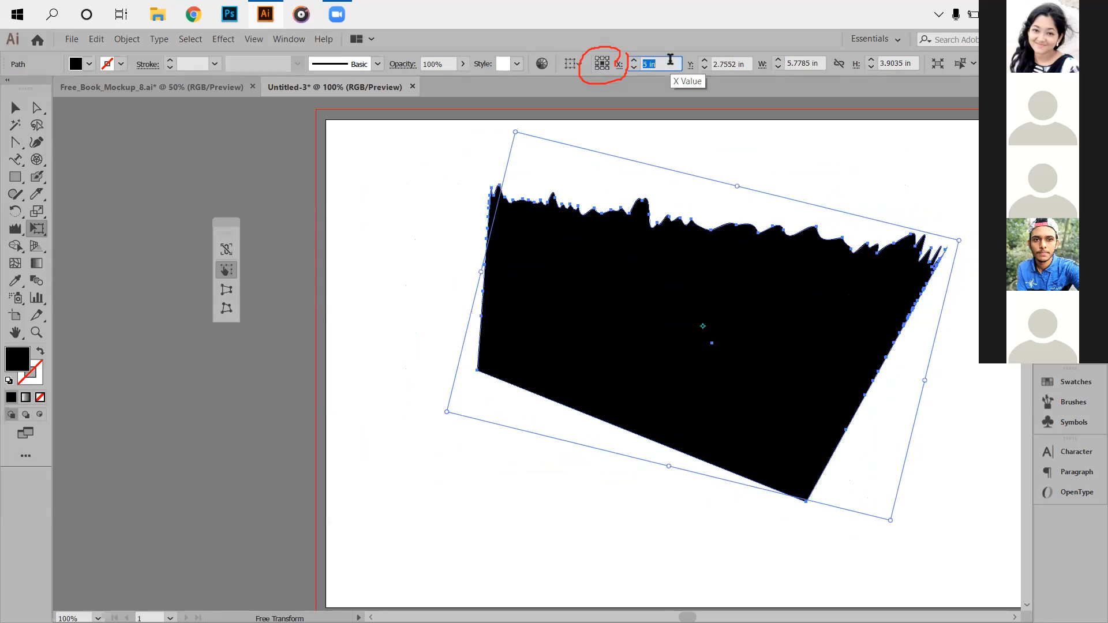
click(580, 66)
click(605, 63)
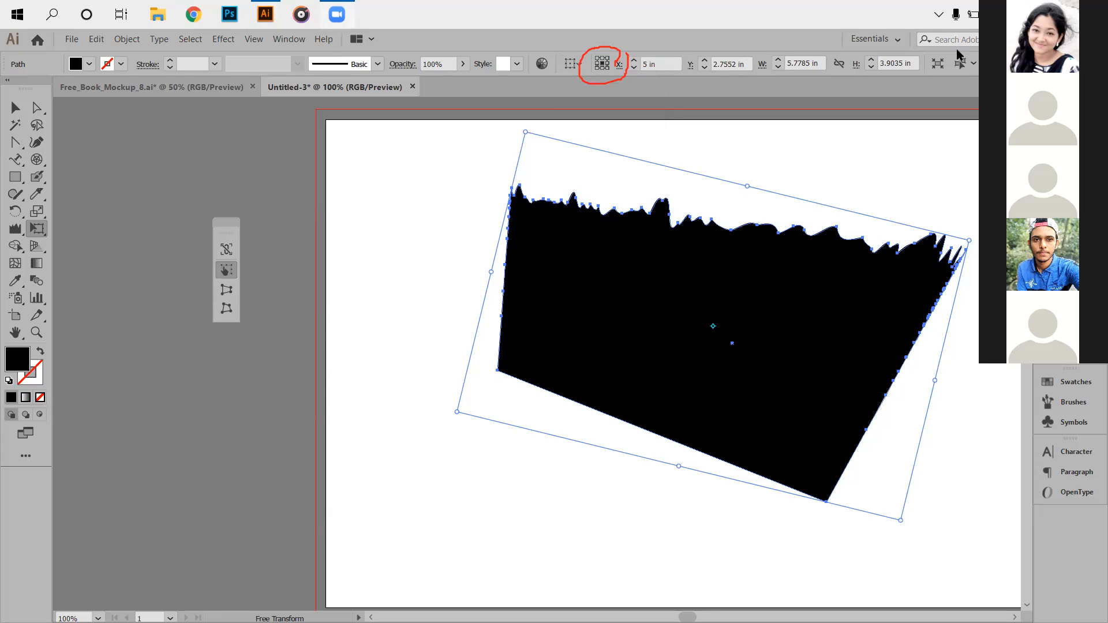
click(226, 308)
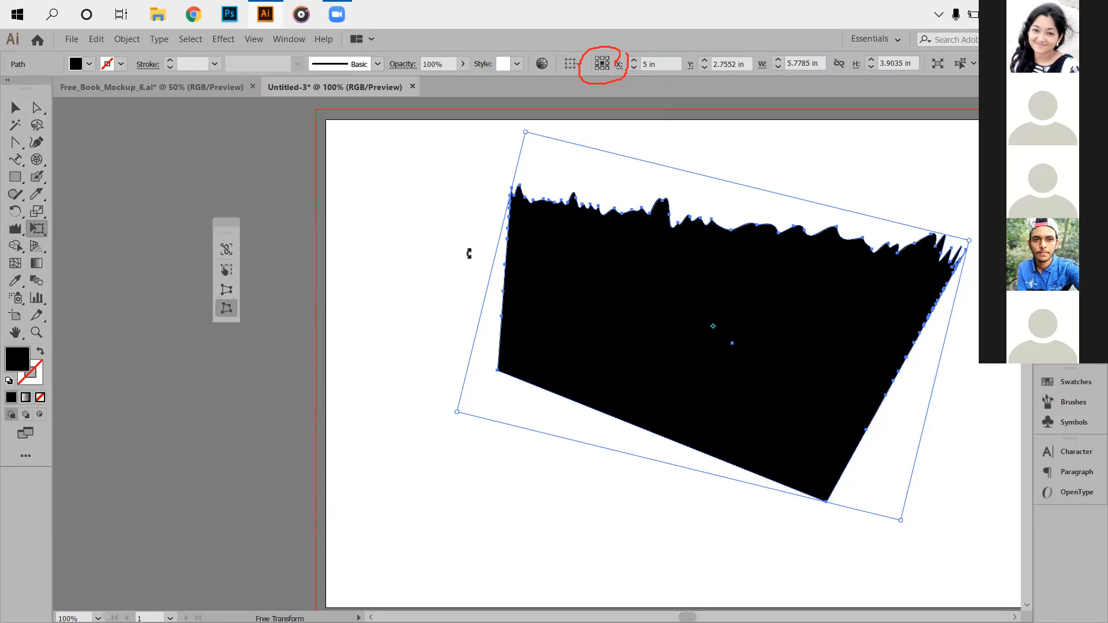
Free-distort the shape's bottom-left, top-left and right corners, pulling the right side inward.
drag(456, 413, 450, 530)
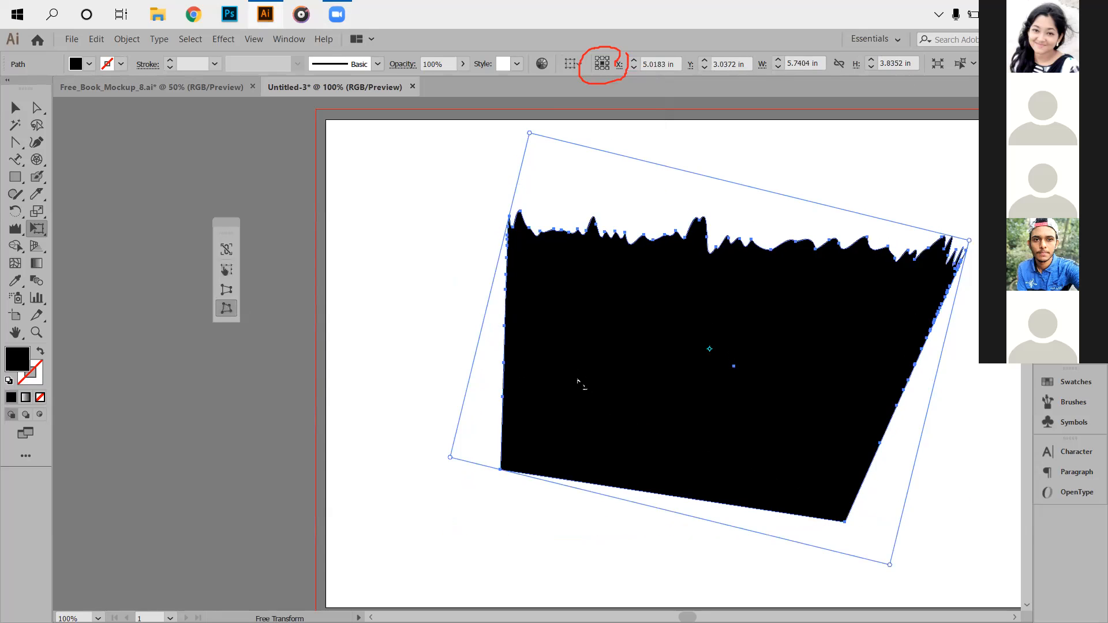
drag(531, 137, 396, 303)
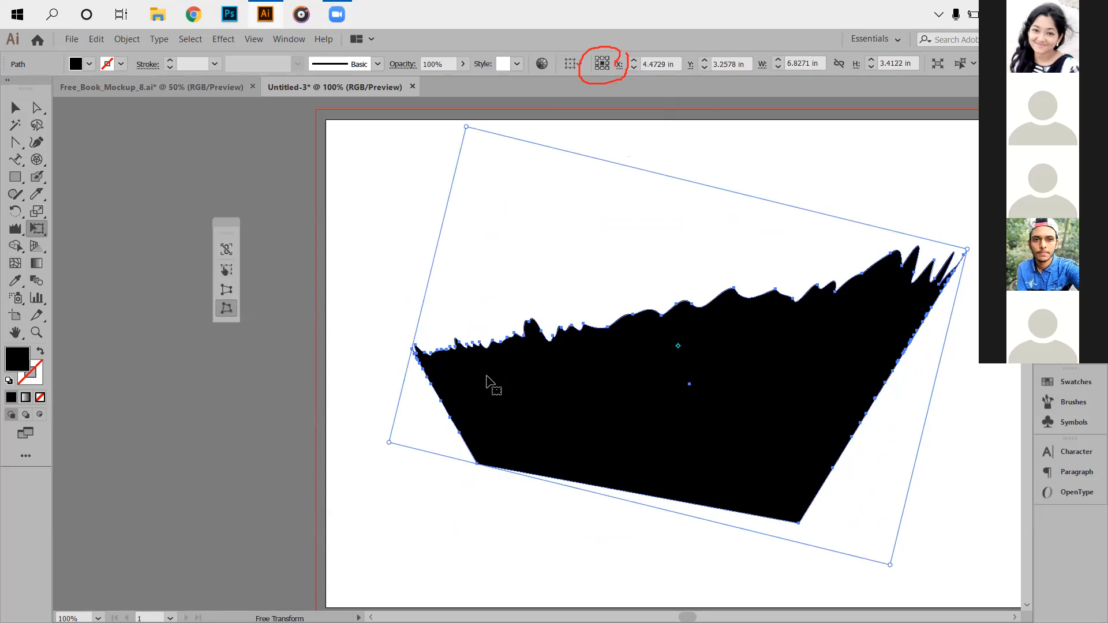
drag(966, 249, 831, 353)
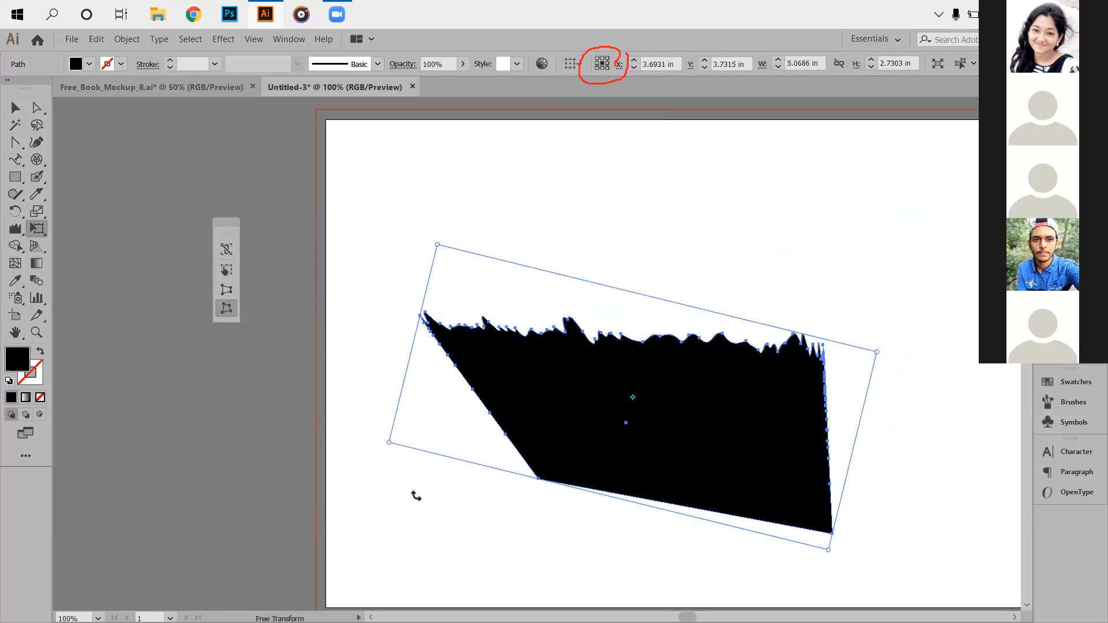
Switch back to the Selection tool and deselect the distorted black shape.
click(226, 269)
scroll(466, 462, down, 3)
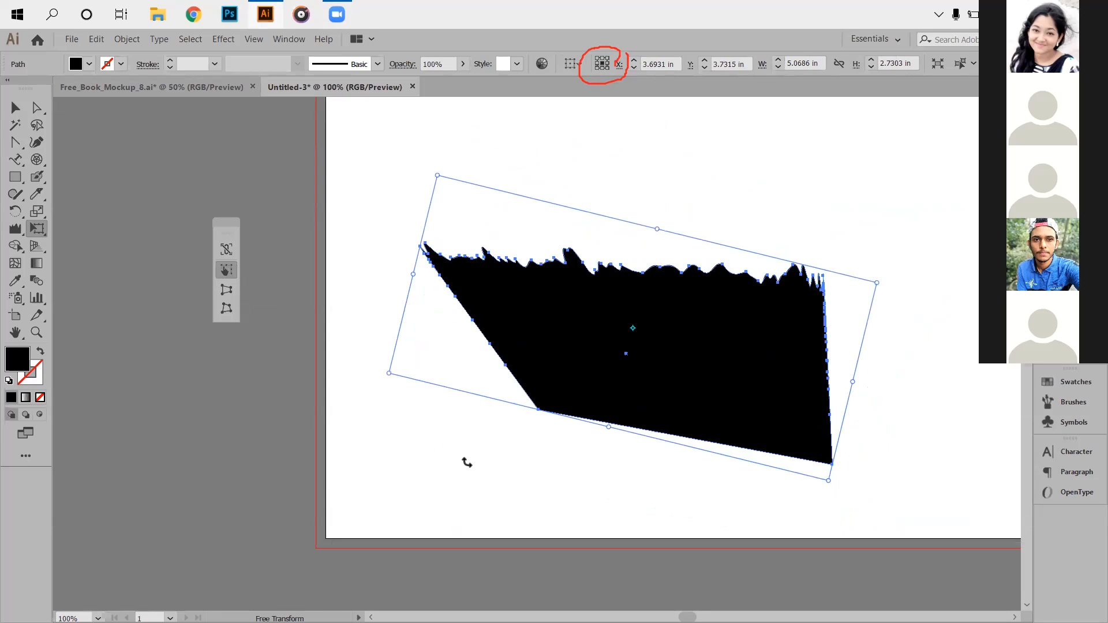
click(16, 108)
click(440, 484)
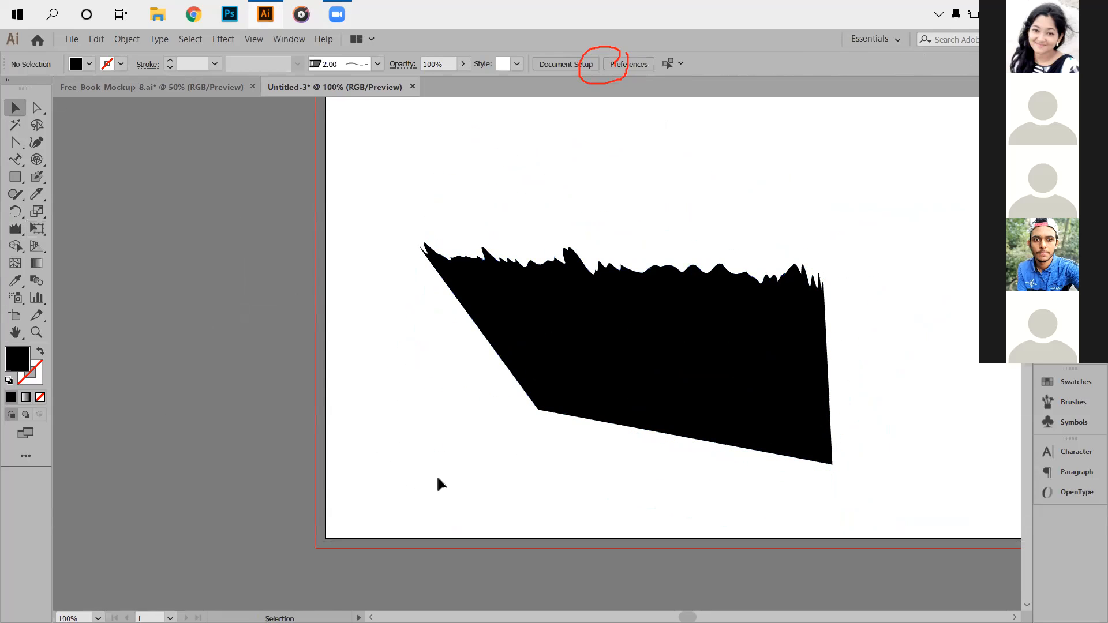
Draw a wide, flat ellipse below the black shape and tilt it clockwise.
scroll(646, 504, down, 1)
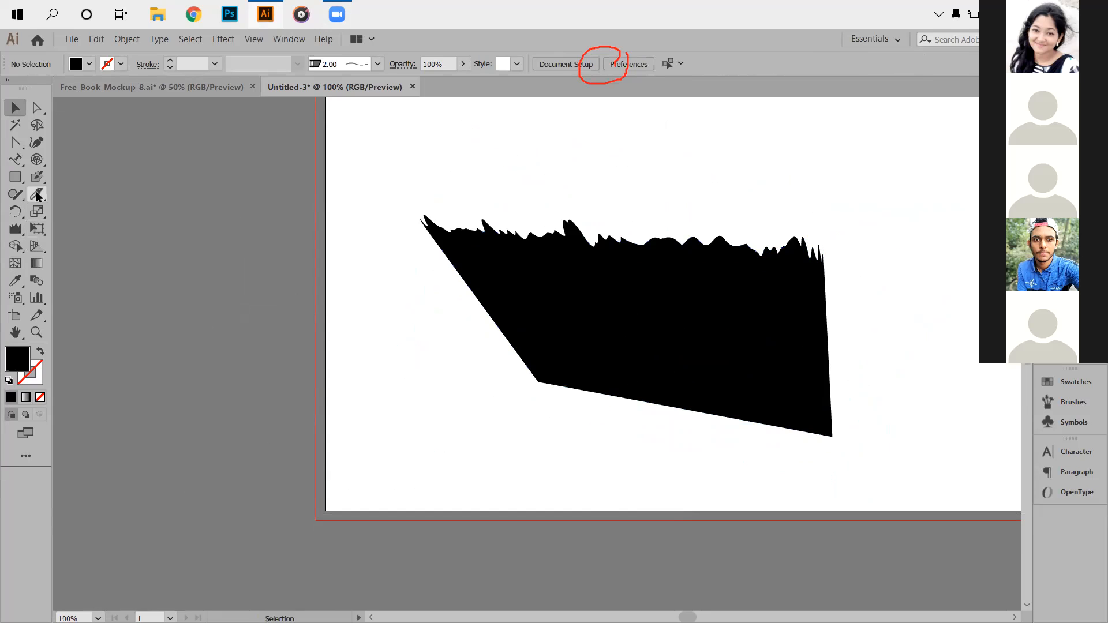
drag(21, 183, 64, 212)
mouse_move(508, 373)
mouse_down()
mouse_move(586, 408)
mouse_move(875, 469)
mouse_move(898, 507)
mouse_move(877, 428)
mouse_up()
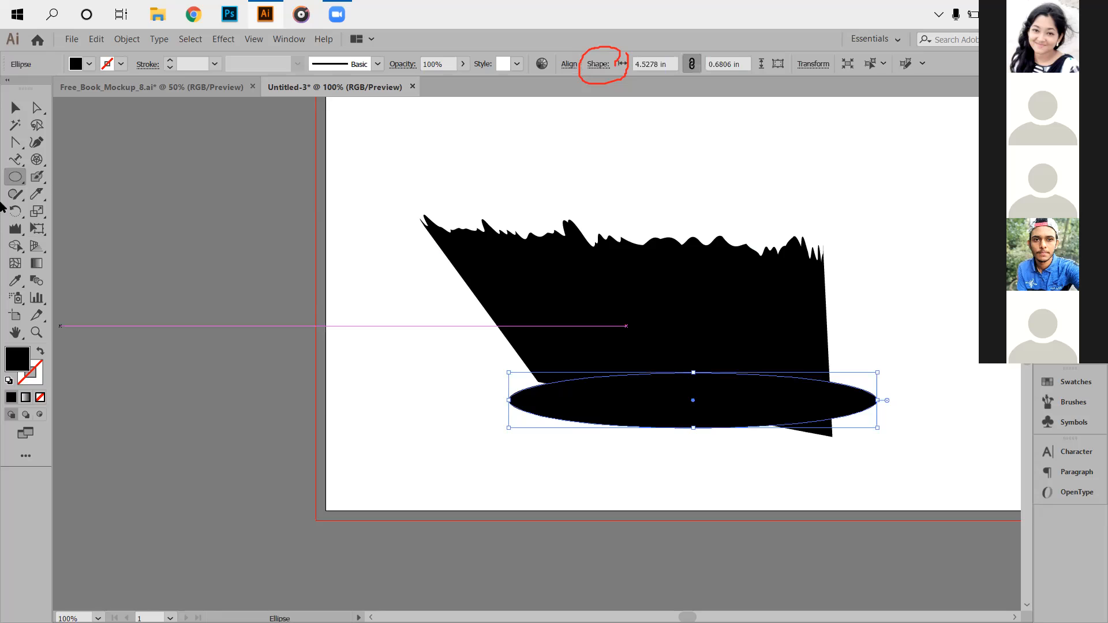
click(16, 107)
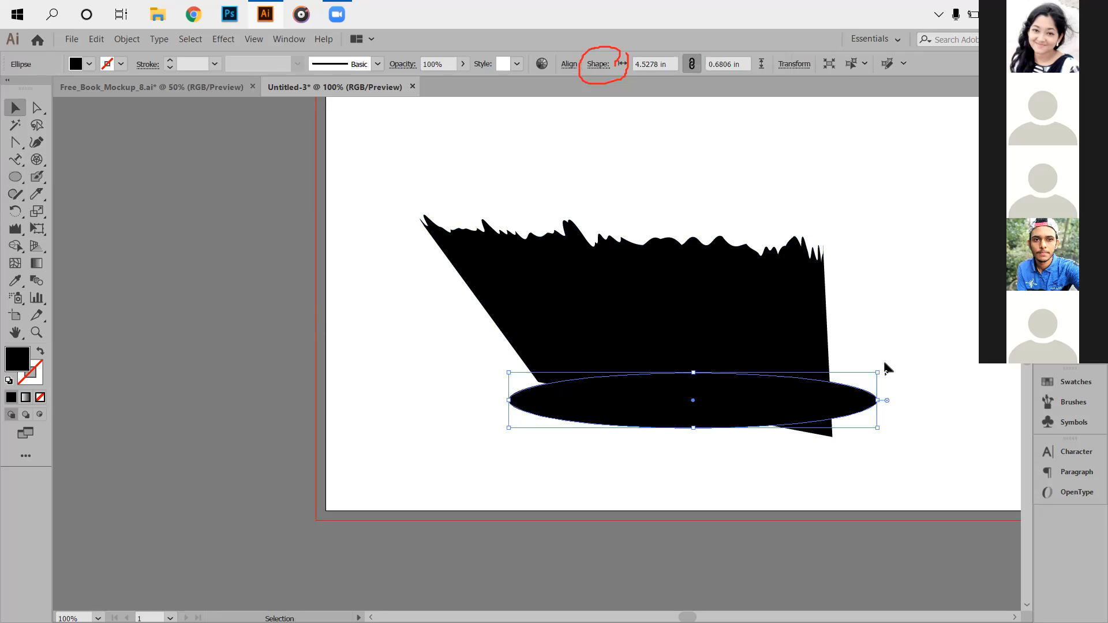
drag(881, 369, 885, 421)
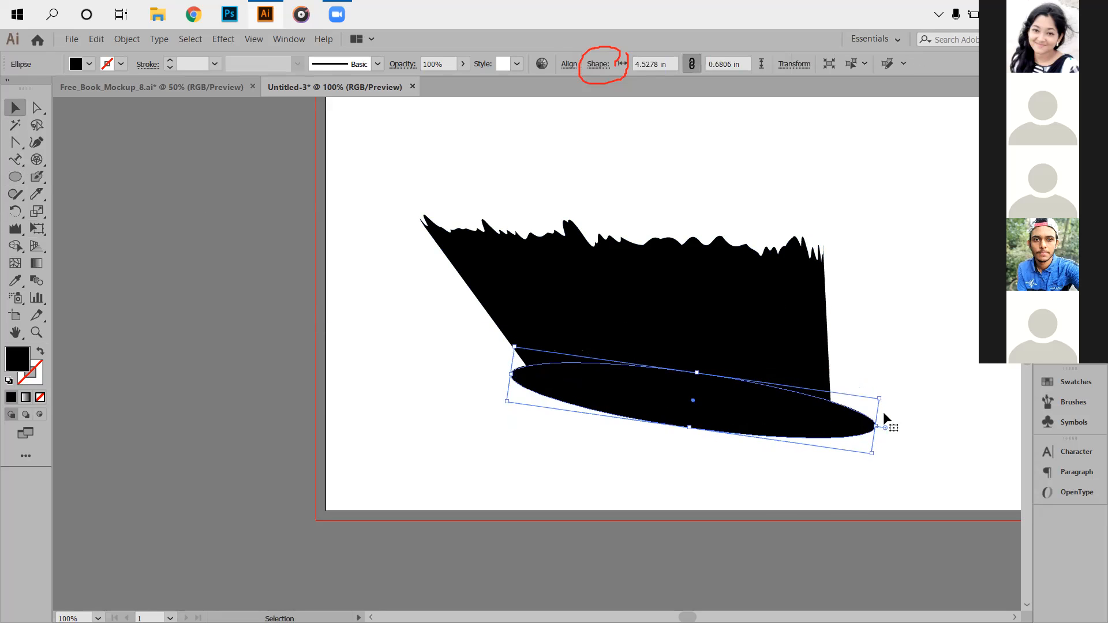
drag(729, 422, 728, 436)
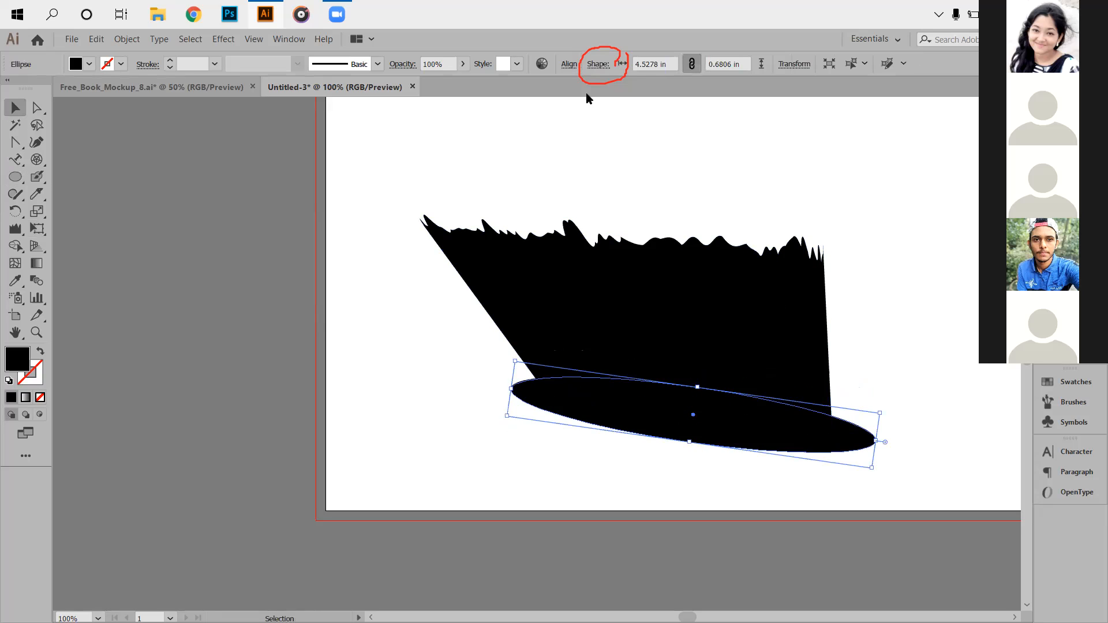
Preview the shadow and nudge the ellipse slightly left beneath the shape.
scroll(447, 60, down, 20)
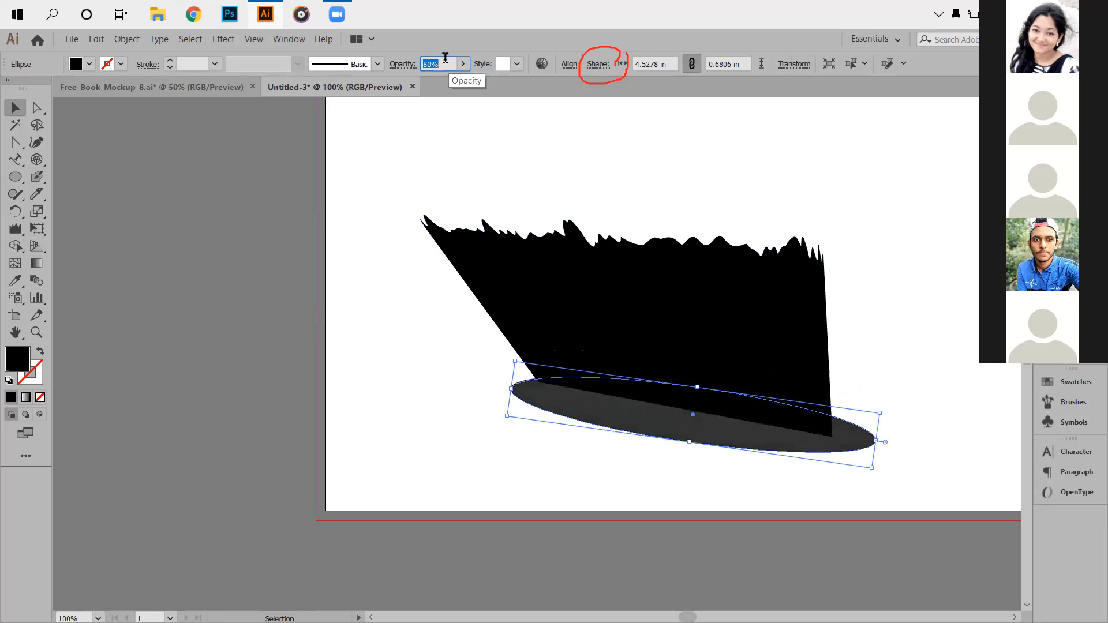
scroll(447, 61, down, 5)
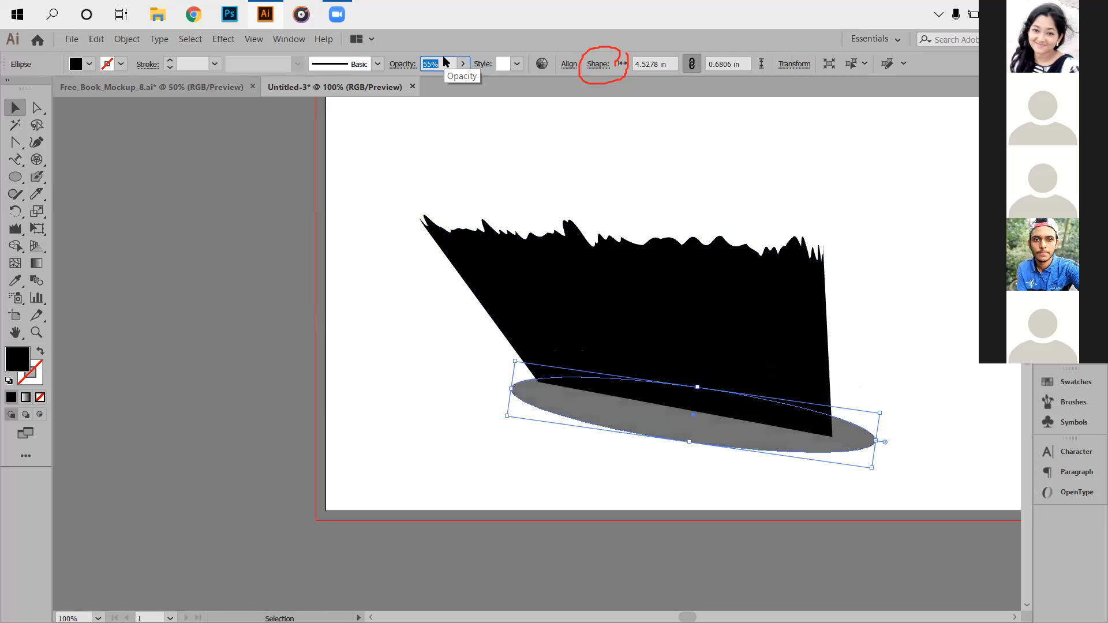
scroll(446, 61, down, 20)
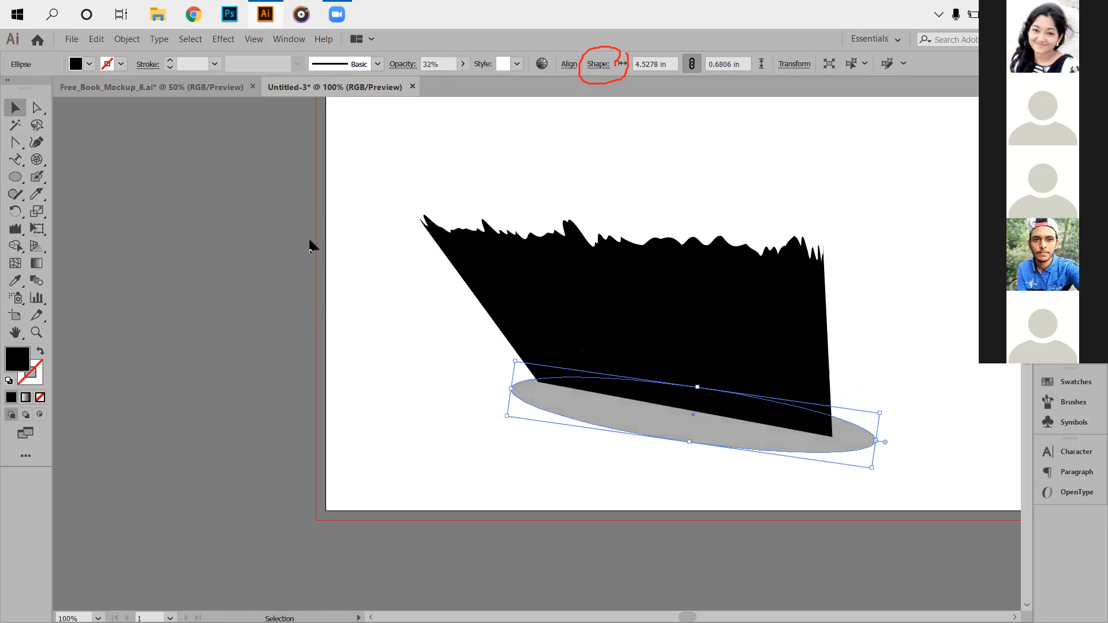
key(a)
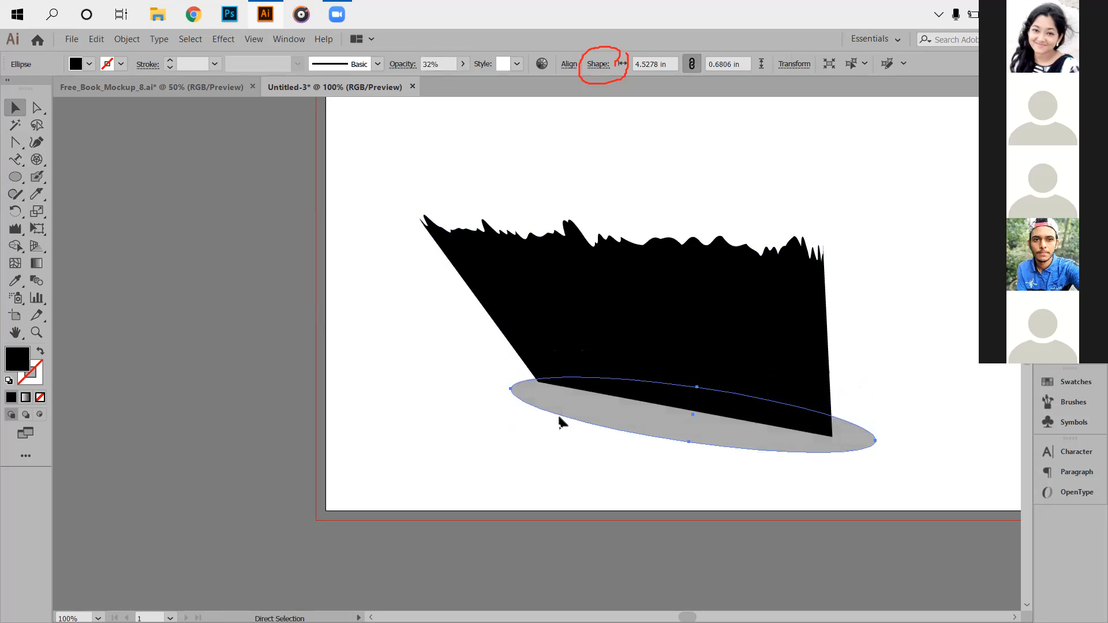
key(v)
click(683, 497)
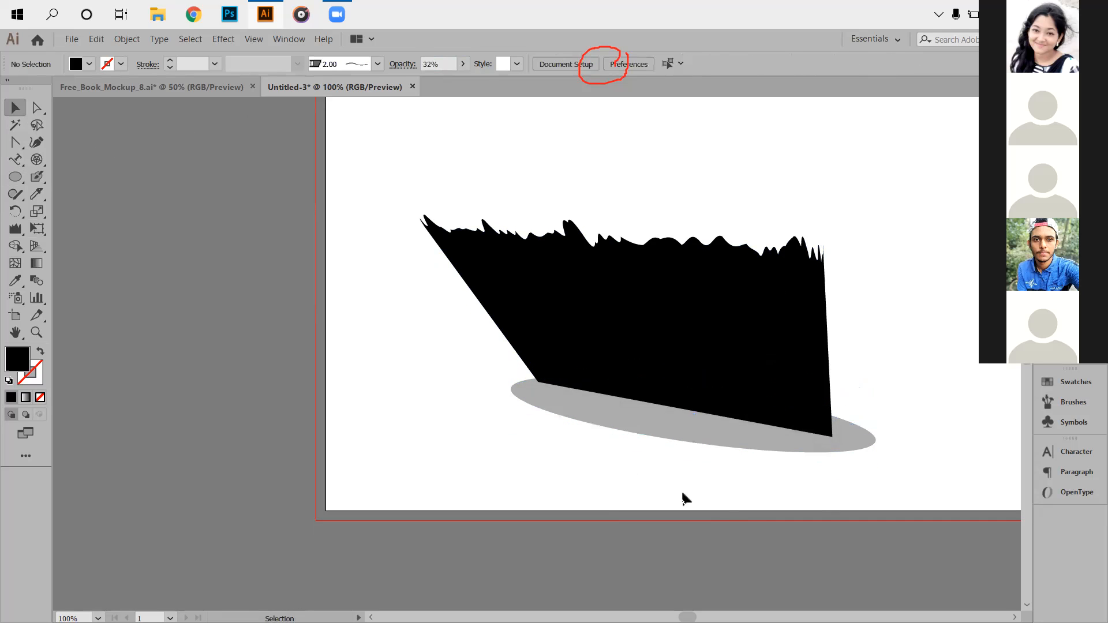
drag(710, 445, 695, 451)
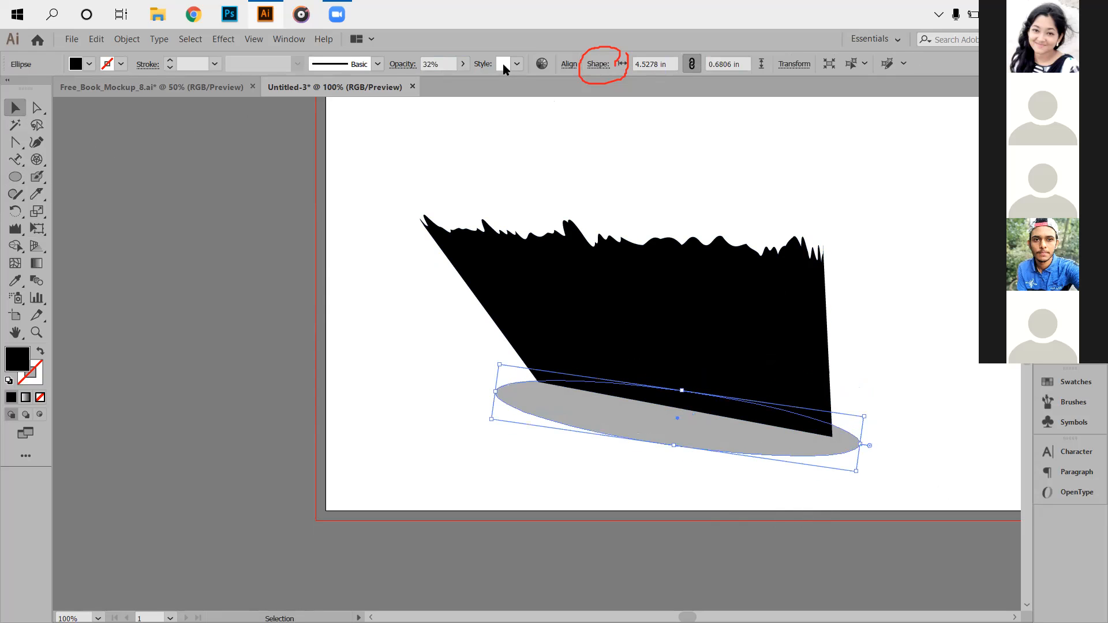
Lower the shadow ellipse's opacity to 8%.
click(444, 65)
scroll(443, 65, down, 11)
scroll(443, 65, down, 10)
click(348, 188)
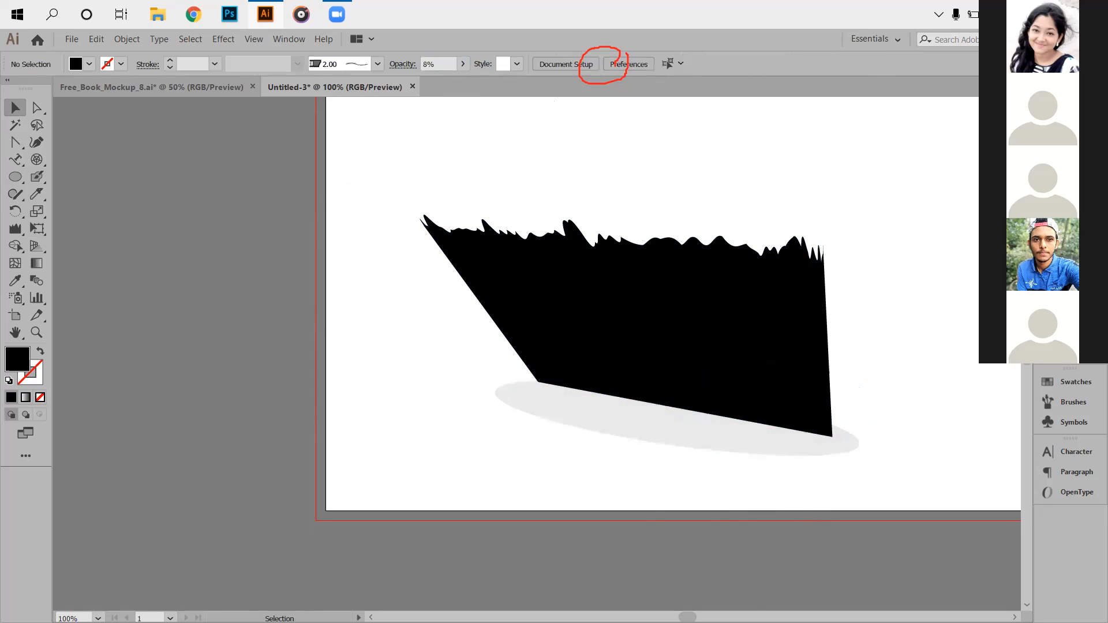
click(739, 452)
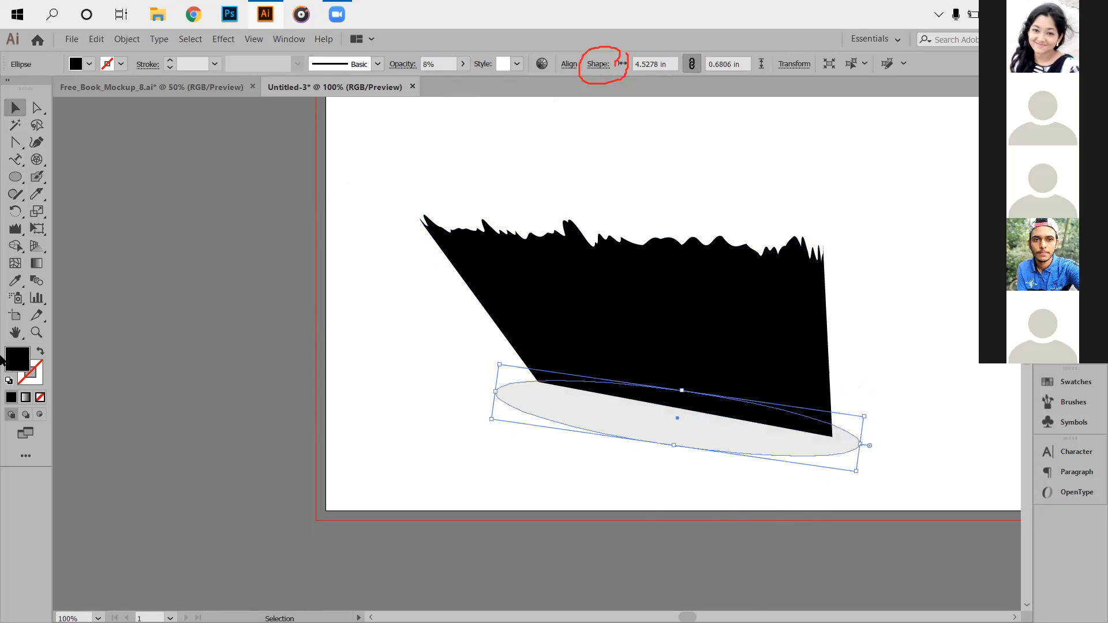
Fill the shadow ellipse with grey using the Color Picker.
double_click(18, 360)
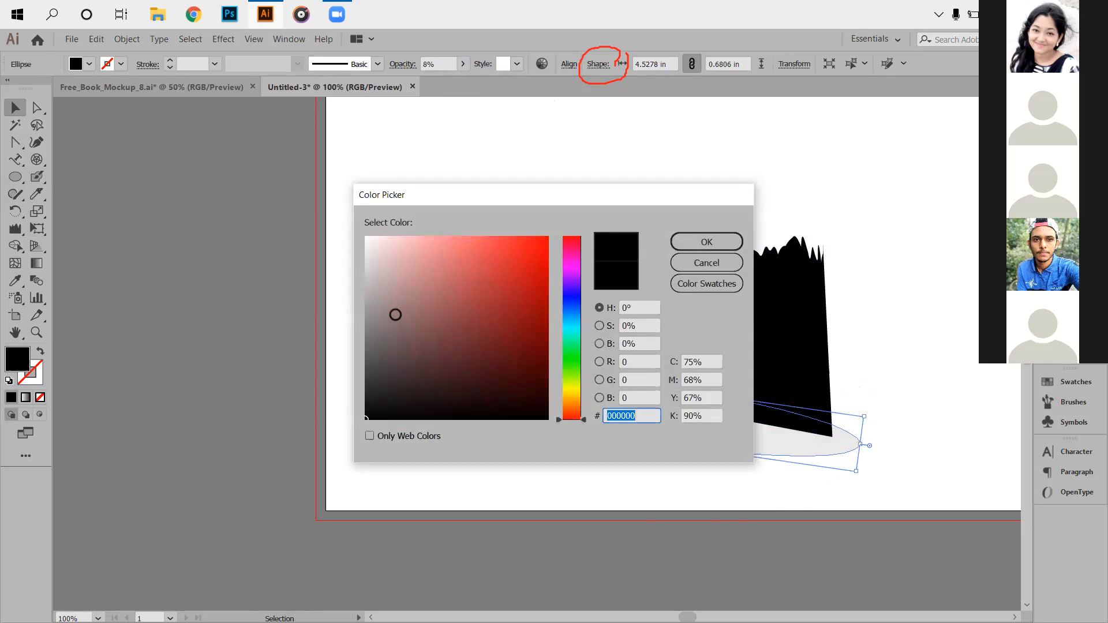
click(374, 318)
click(707, 242)
click(297, 372)
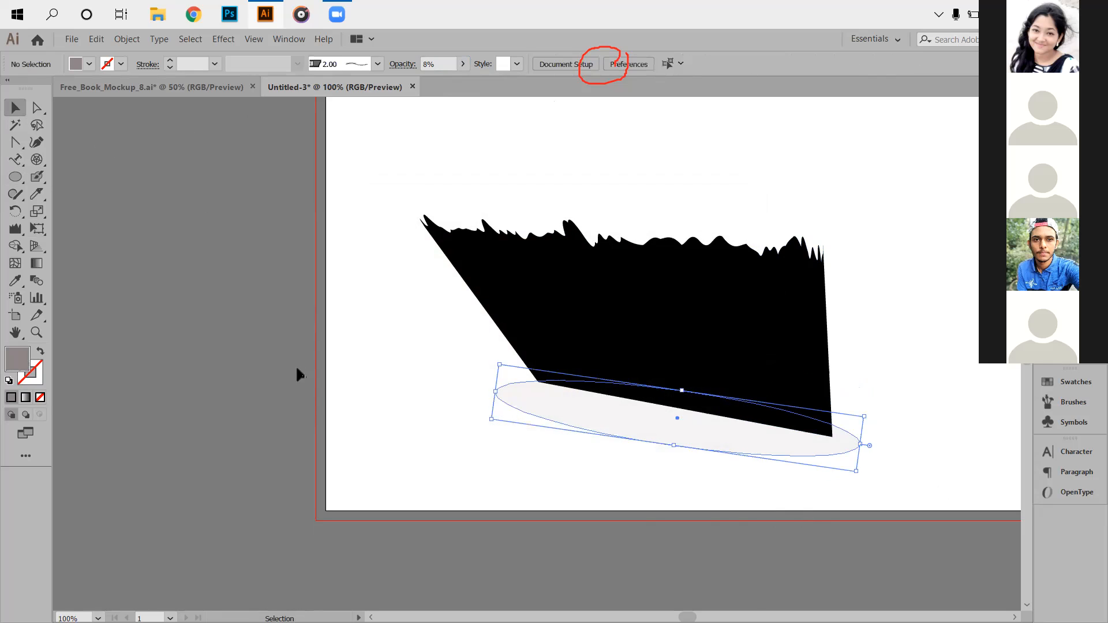
click(798, 447)
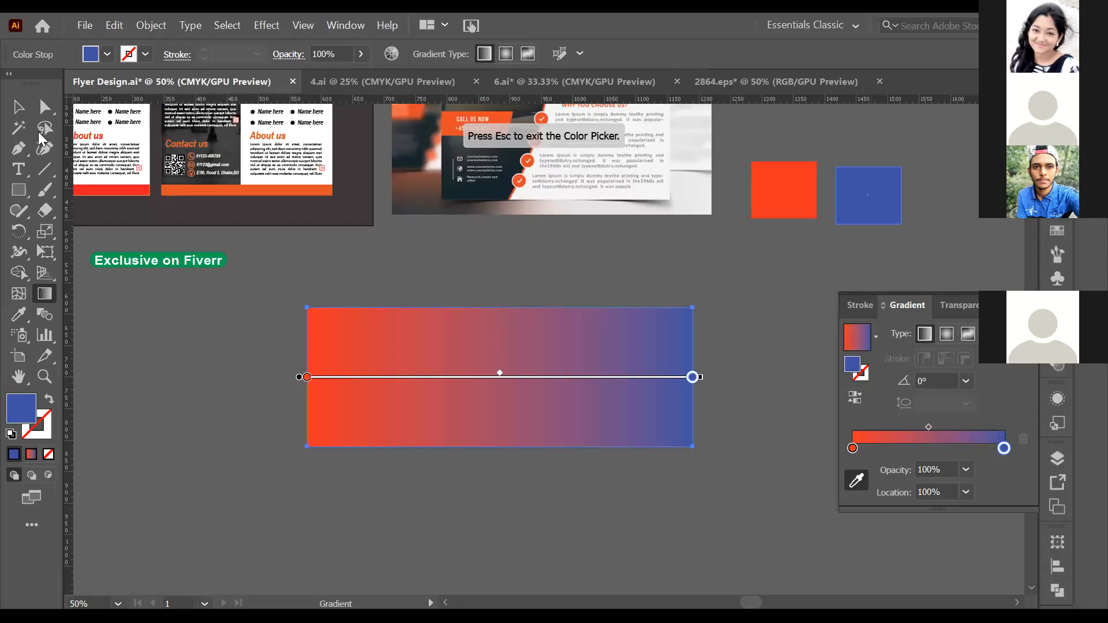
Deselect the gradient rectangle in Flyer Design.ai and nudge the red square slightly left.
click(19, 107)
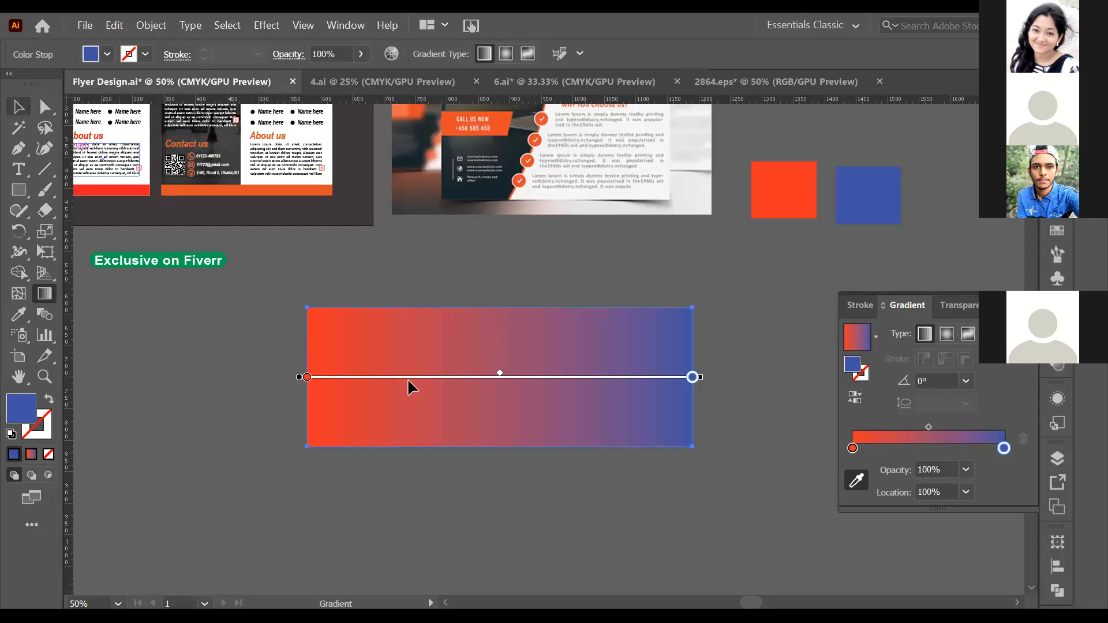
click(616, 469)
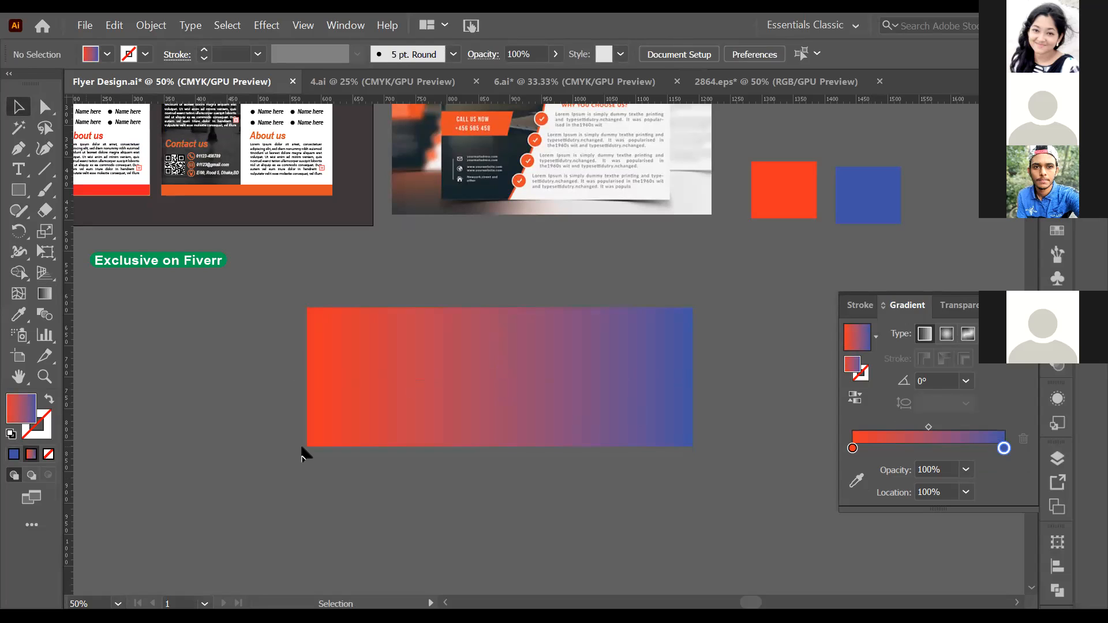
scroll(818, 279, up, 1)
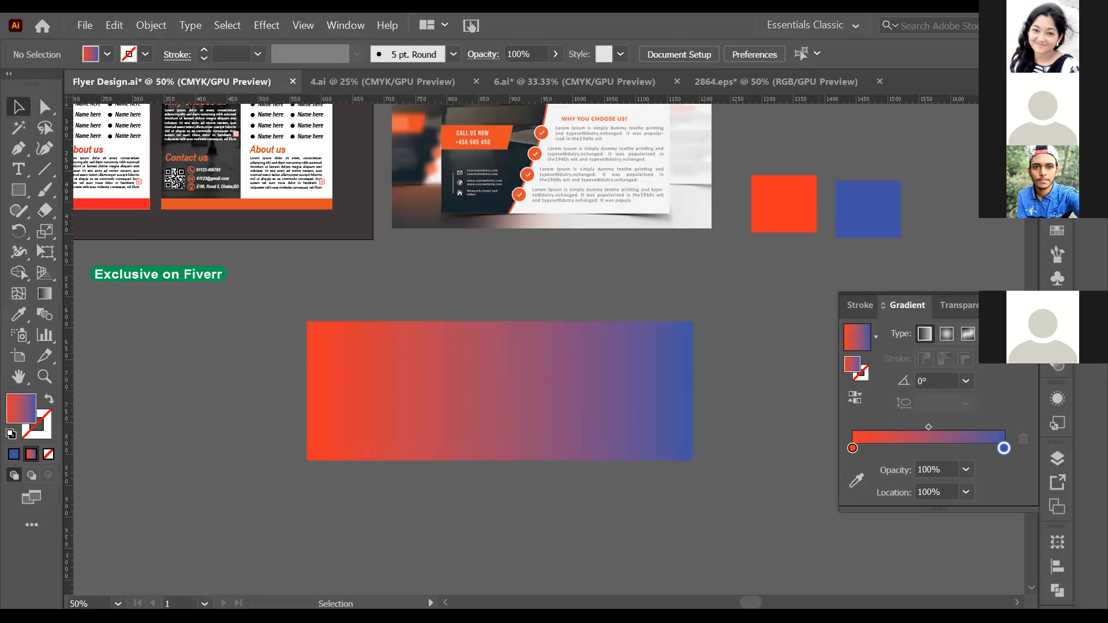
scroll(889, 340, up, 2)
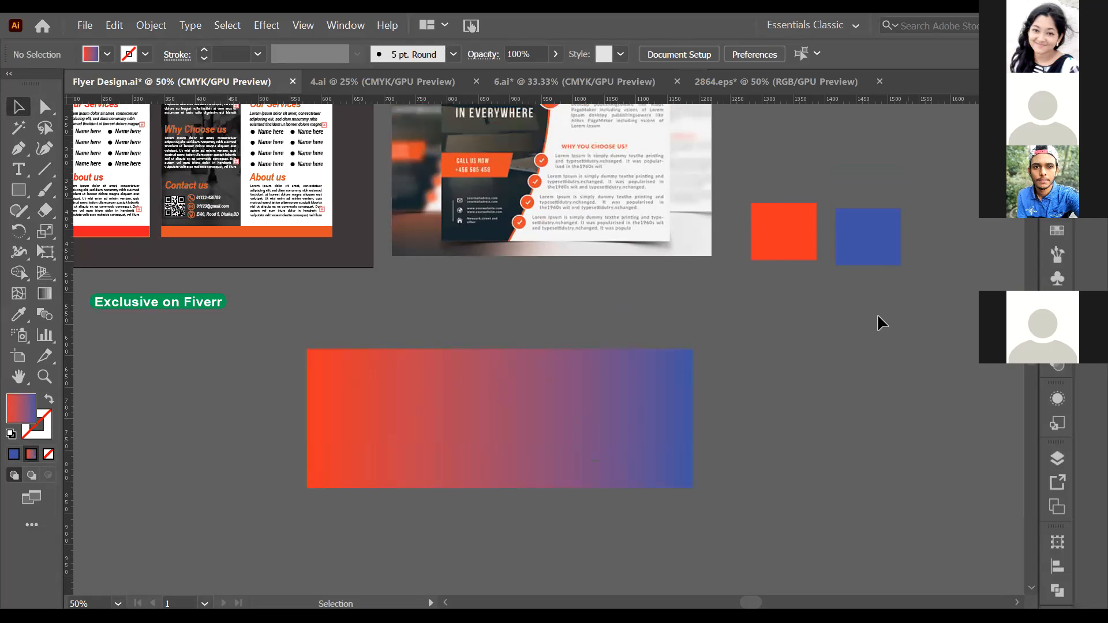
scroll(874, 342, down, 1)
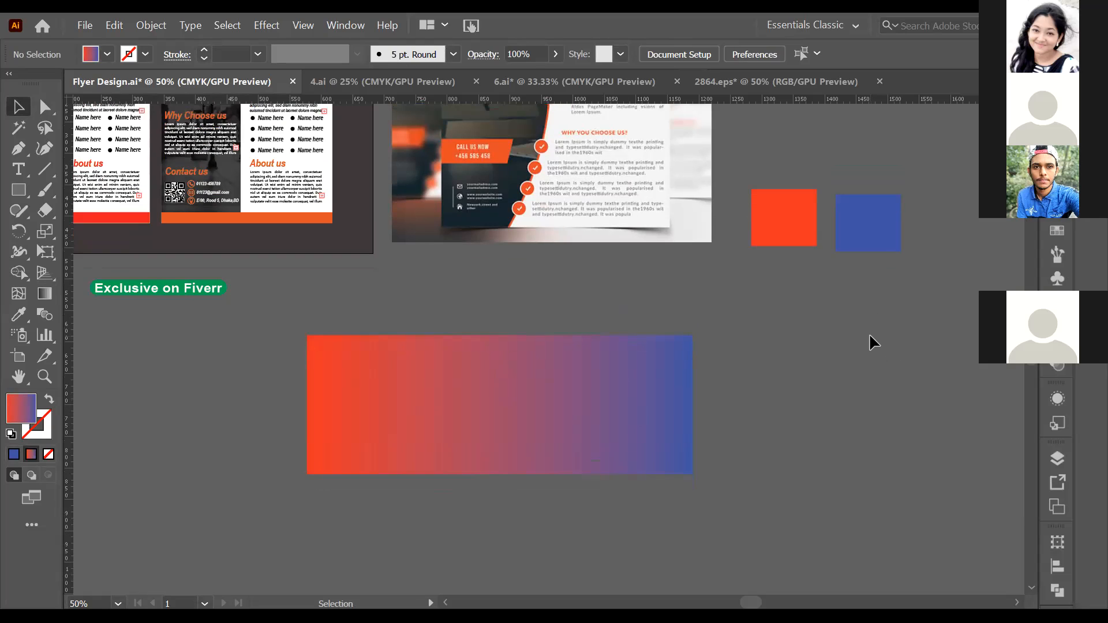
drag(801, 233, 854, 307)
click(855, 316)
scroll(855, 315, up, 1)
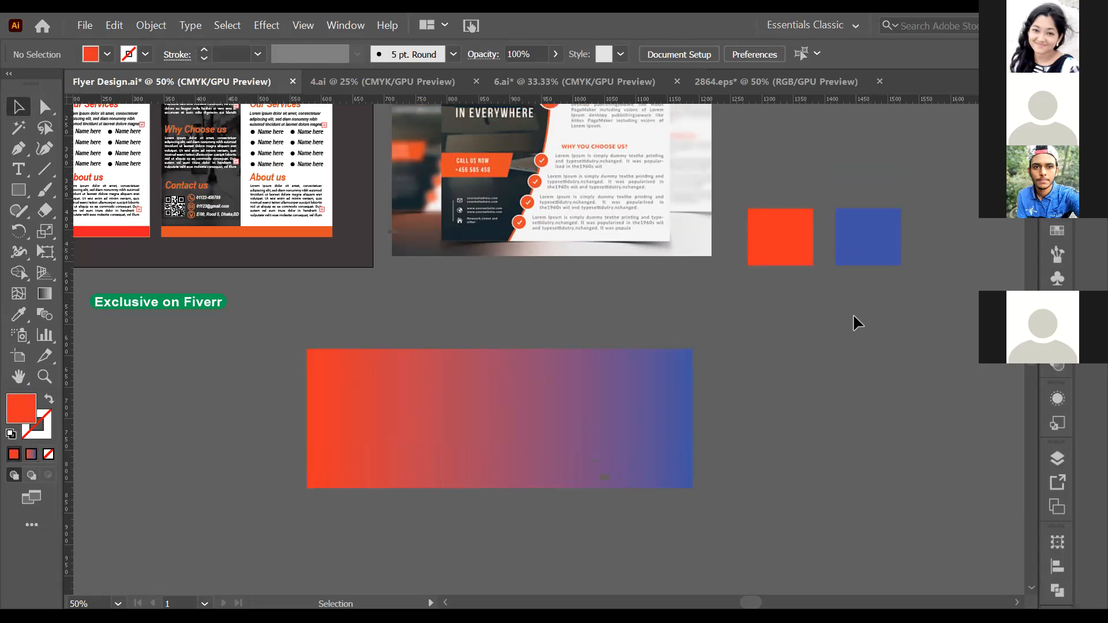
scroll(854, 319, up, 3)
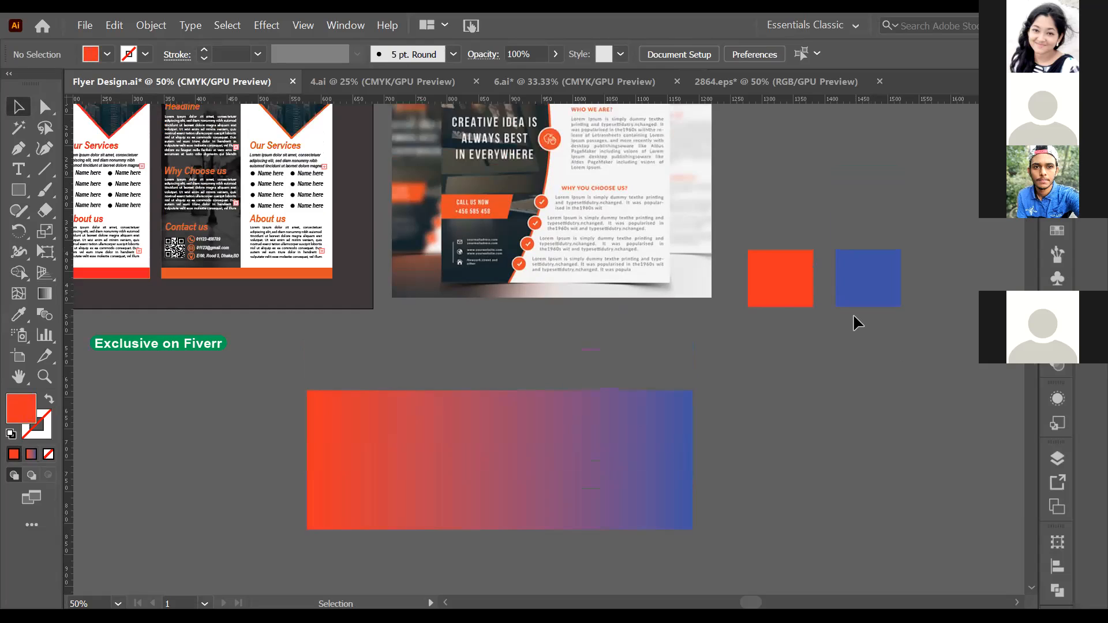
scroll(854, 319, down, 2)
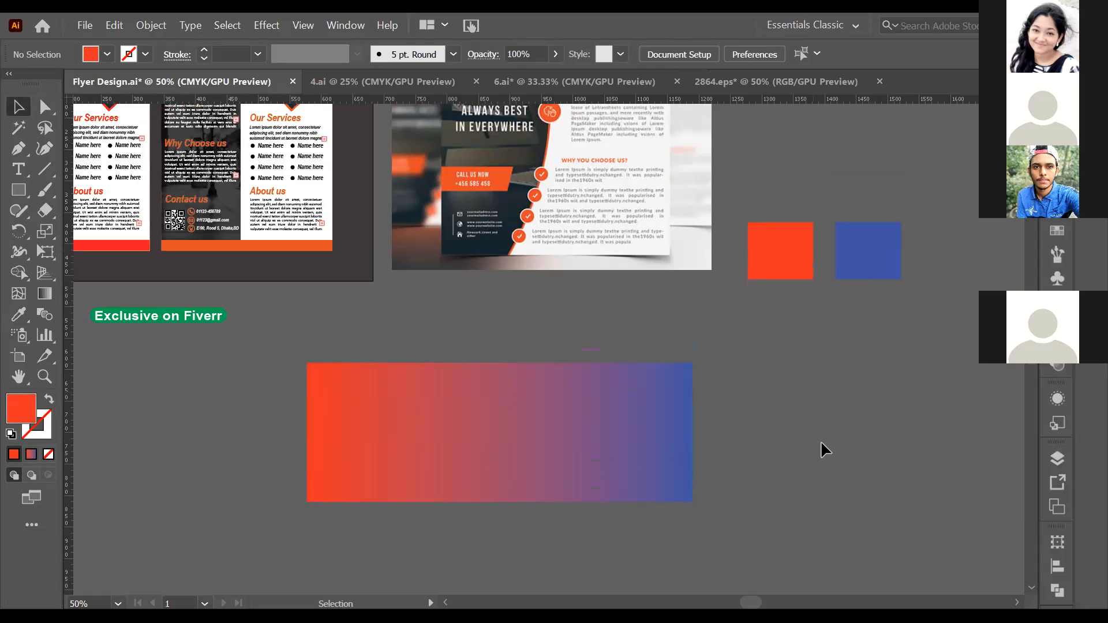